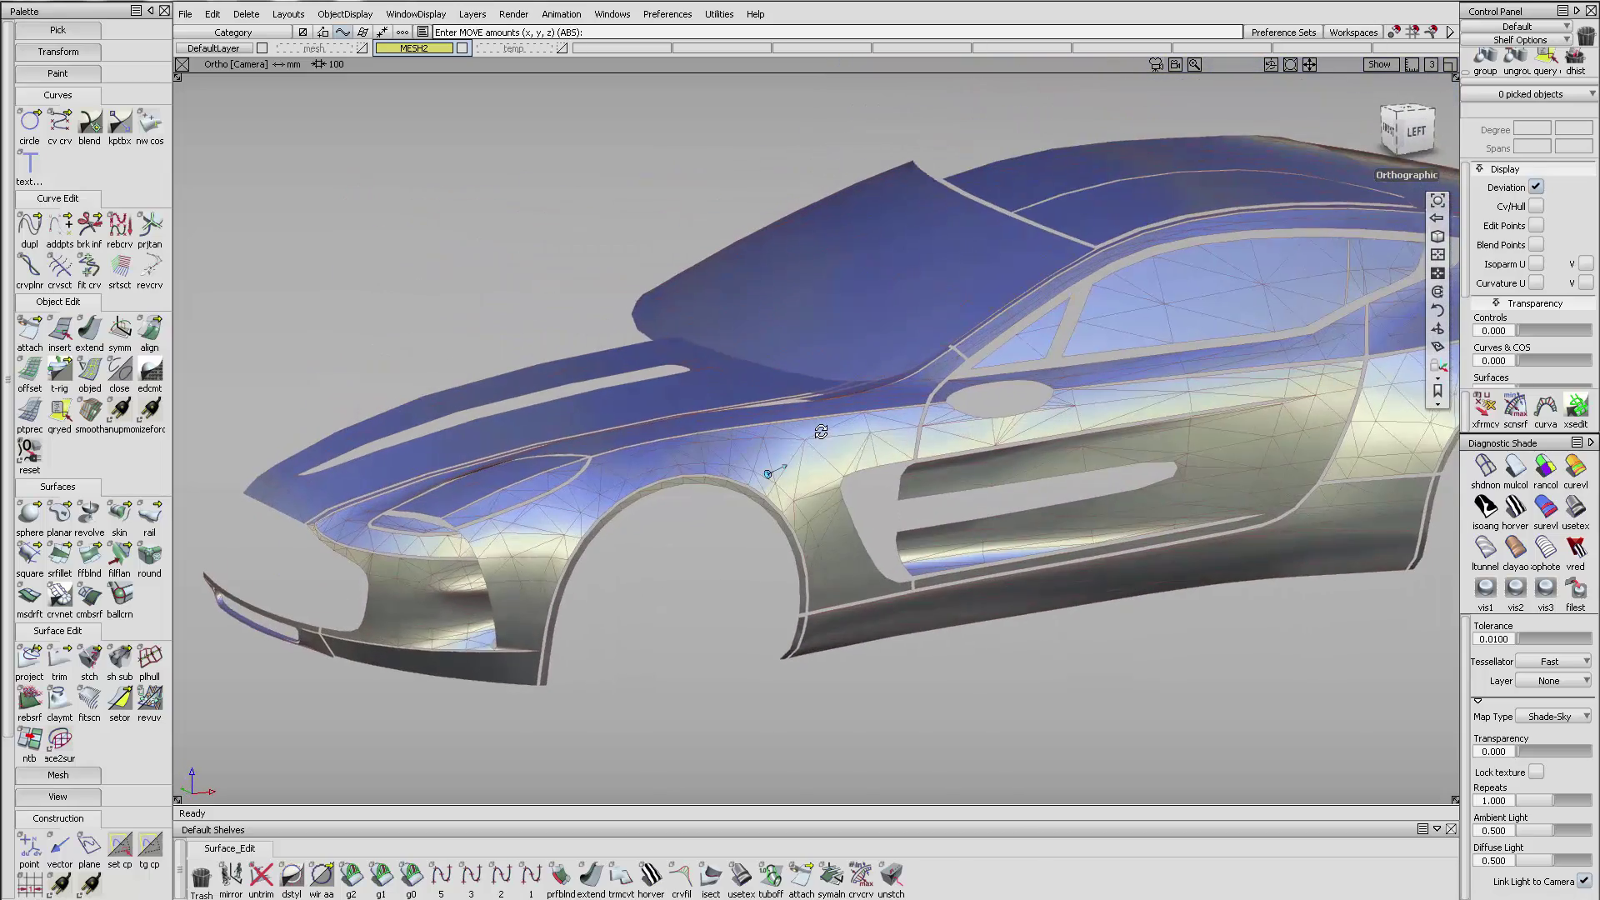
- Examine the car body mesh's front fender, headlight opening and wheel arch from the side, above and front
scroll(867, 472, down, 3)
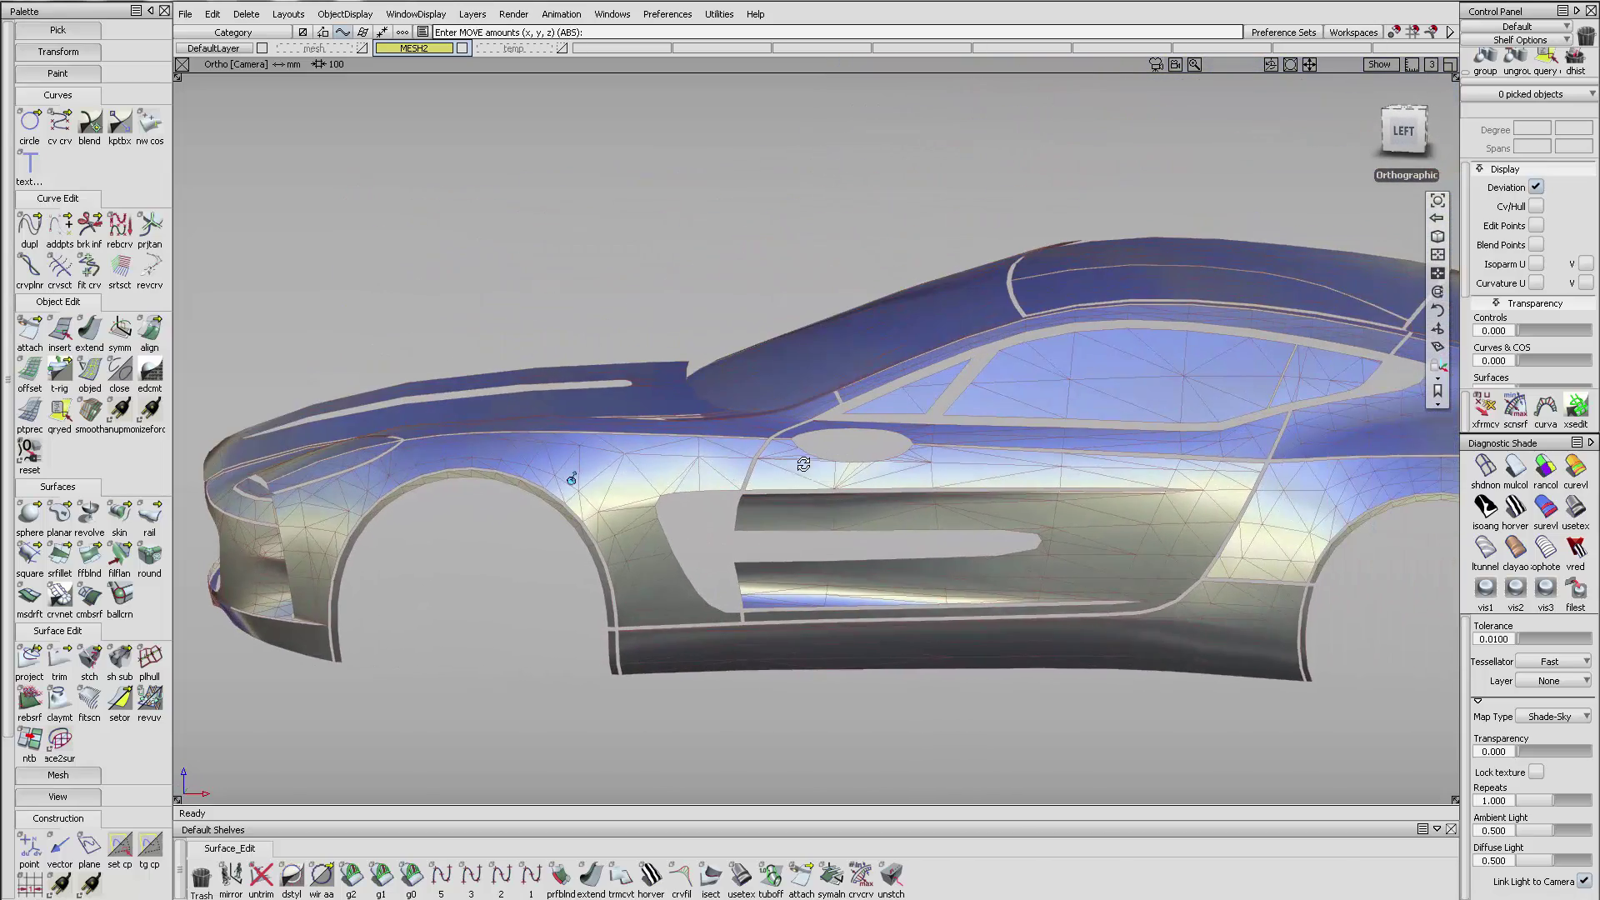
scroll(817, 483, up, 4)
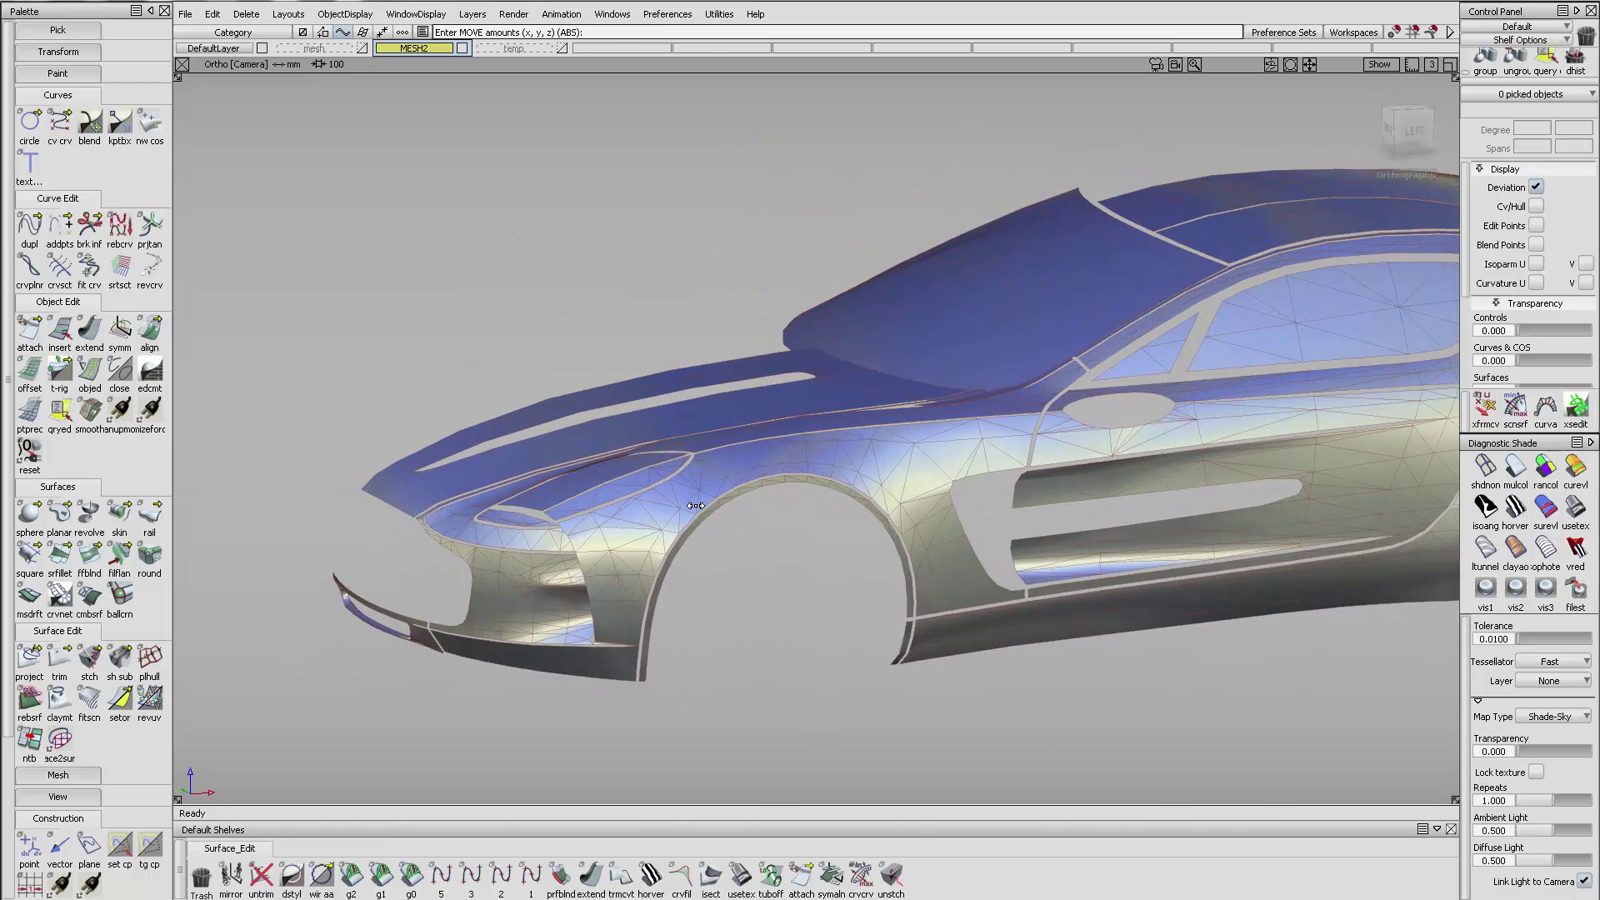
alt+shift+drag(894, 484, 804, 531)
alt+shift+middle_drag(761, 523, 914, 523)
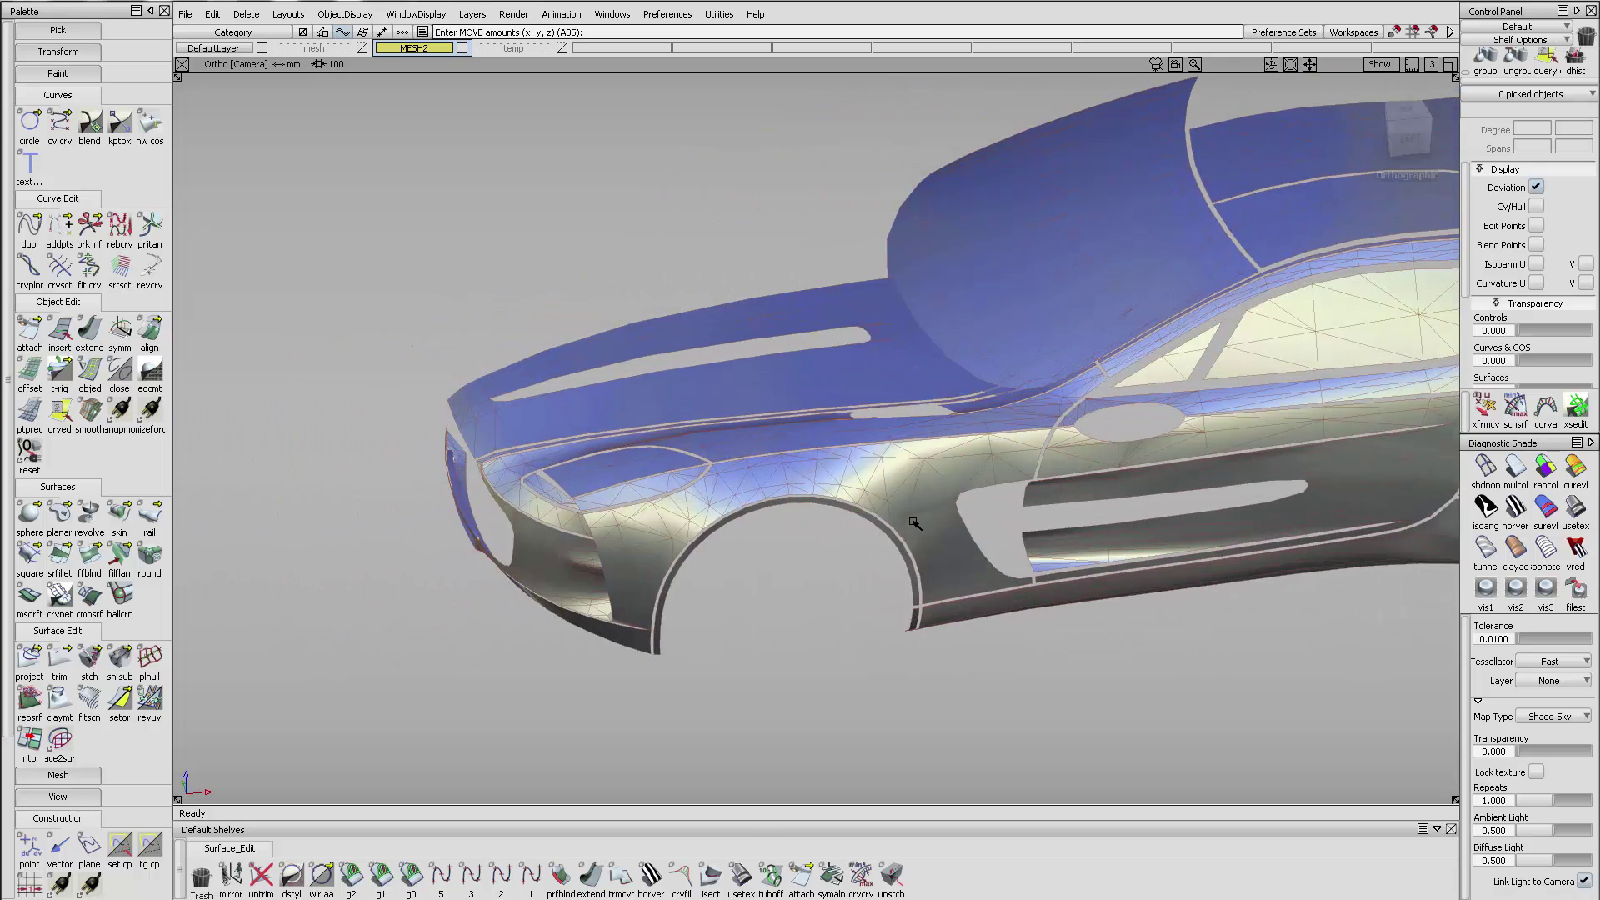
alt+shift+right_drag(642, 501, 725, 464)
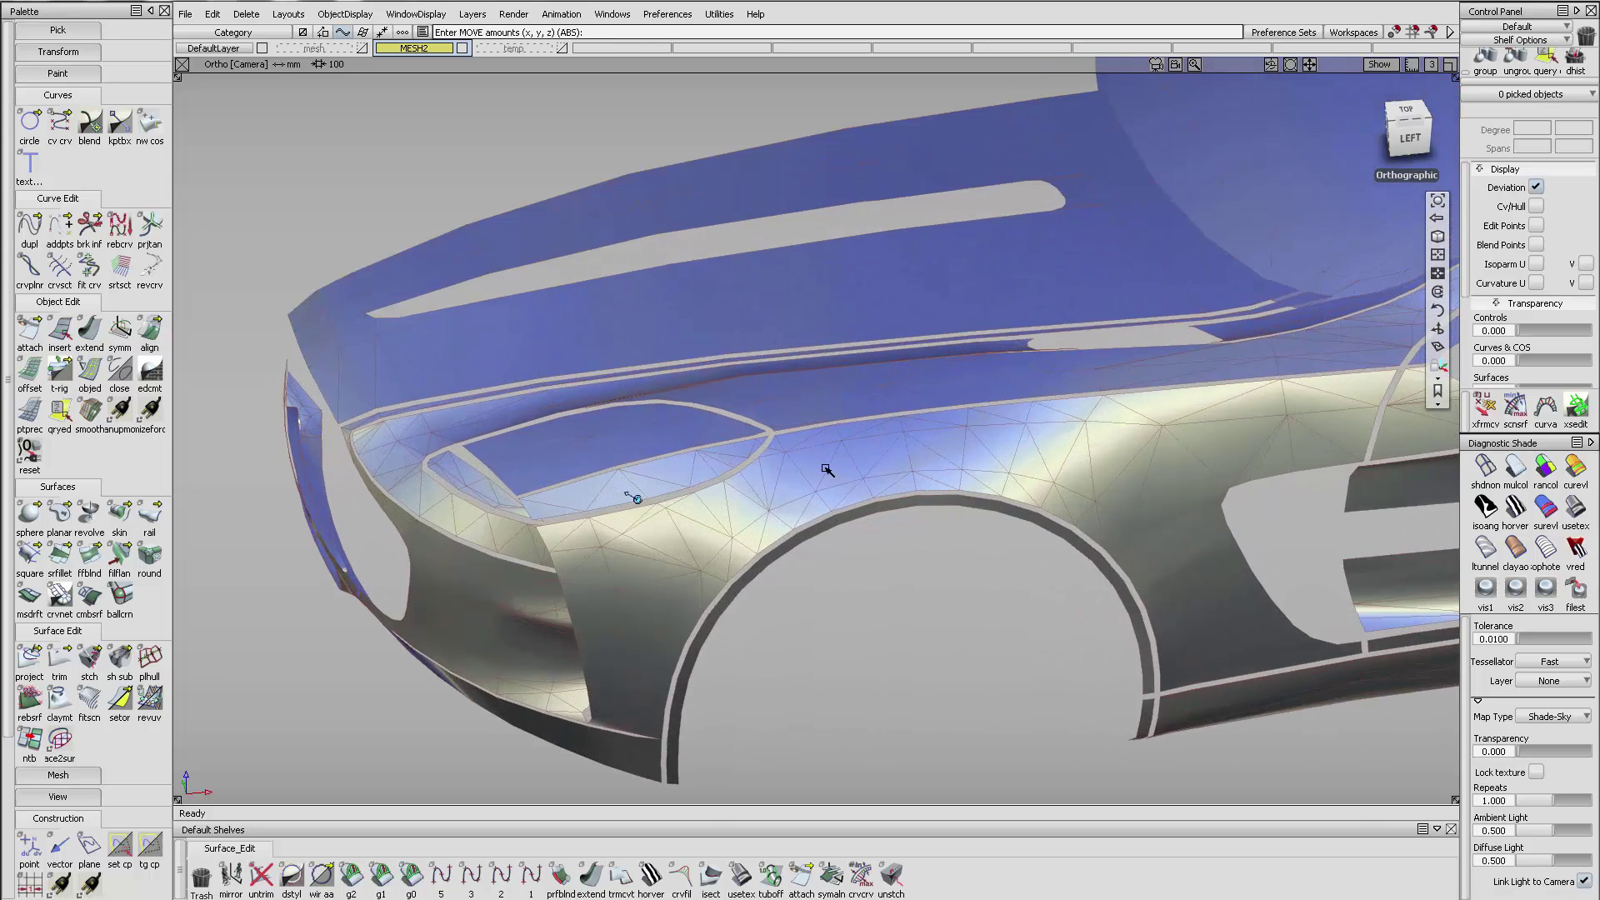
alt+shift+drag(725, 464, 1017, 421)
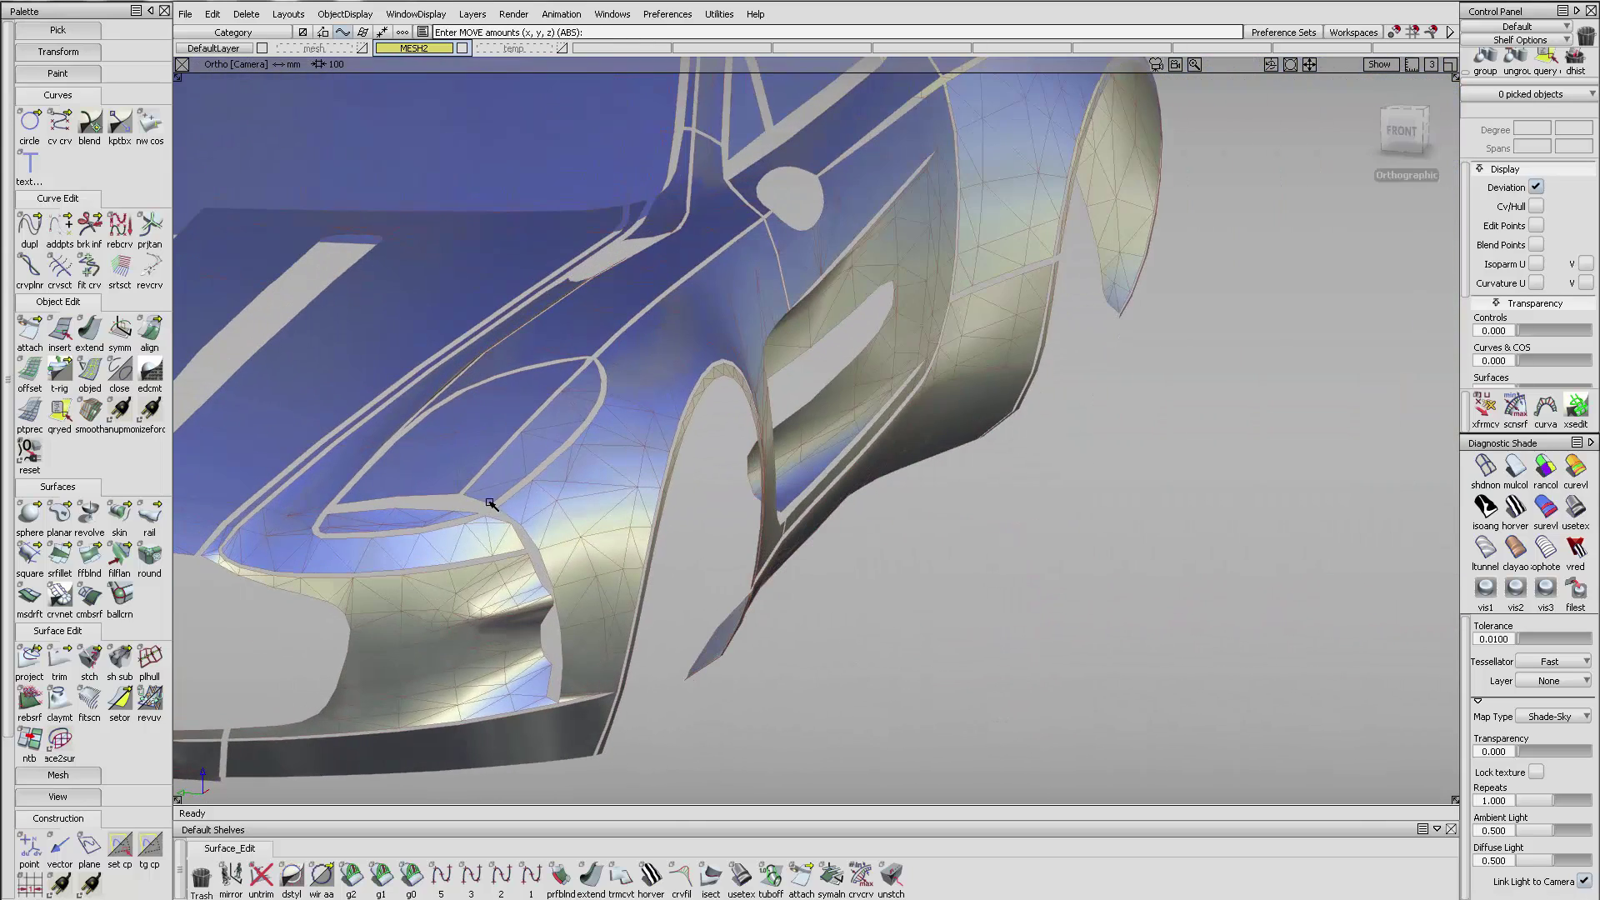
alt+shift+right_drag(685, 532, 455, 478)
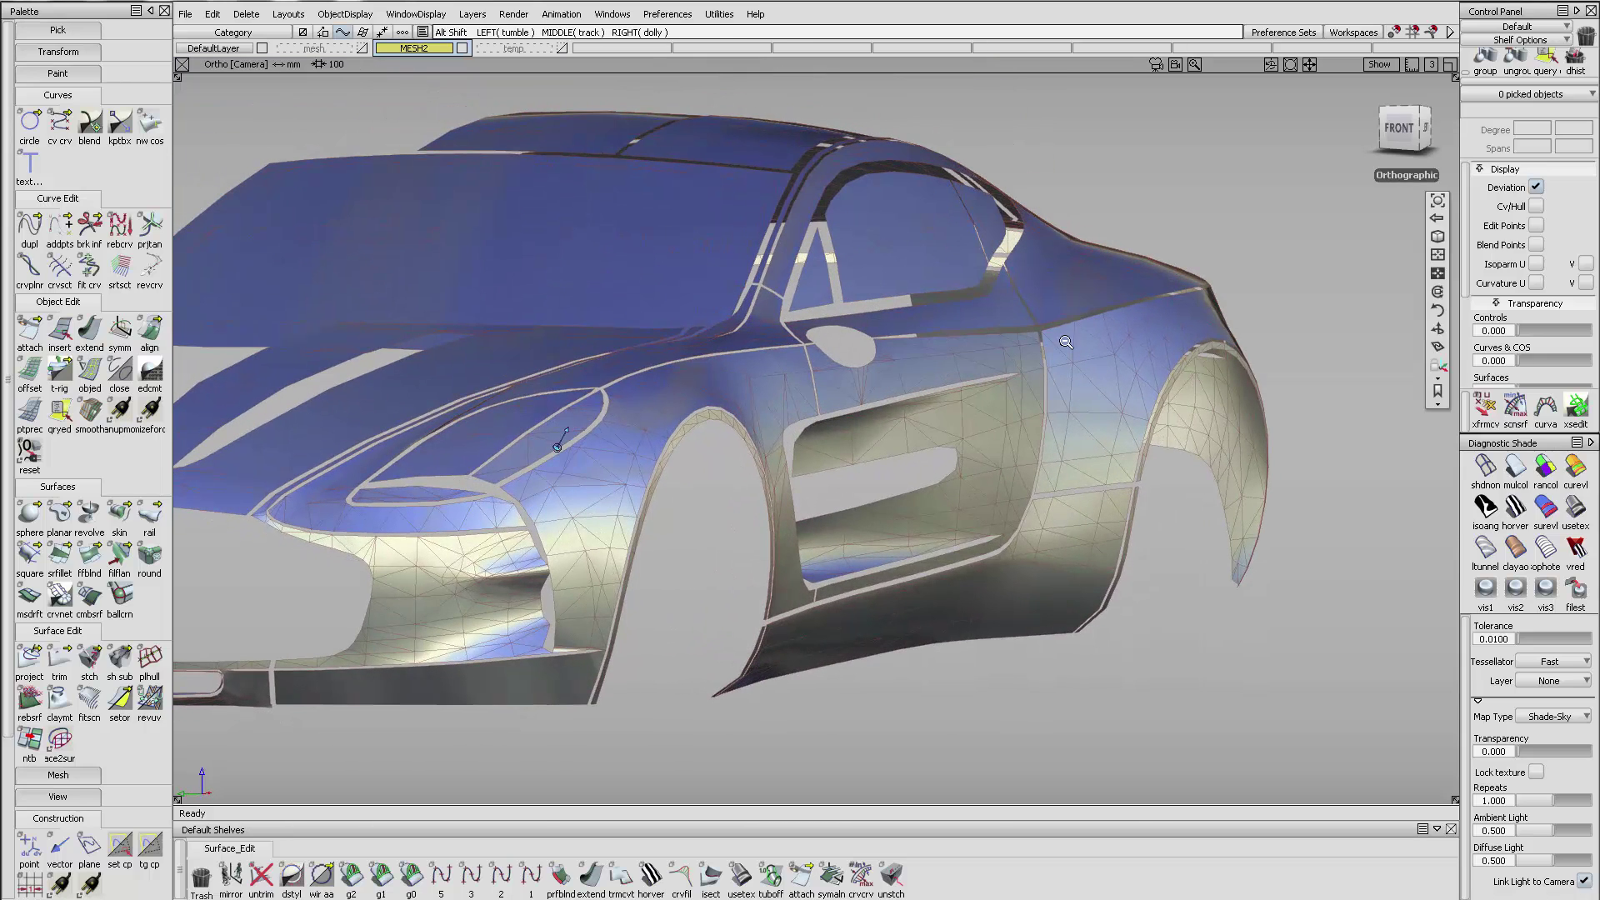
alt+shift+drag(1062, 338, 600, 634)
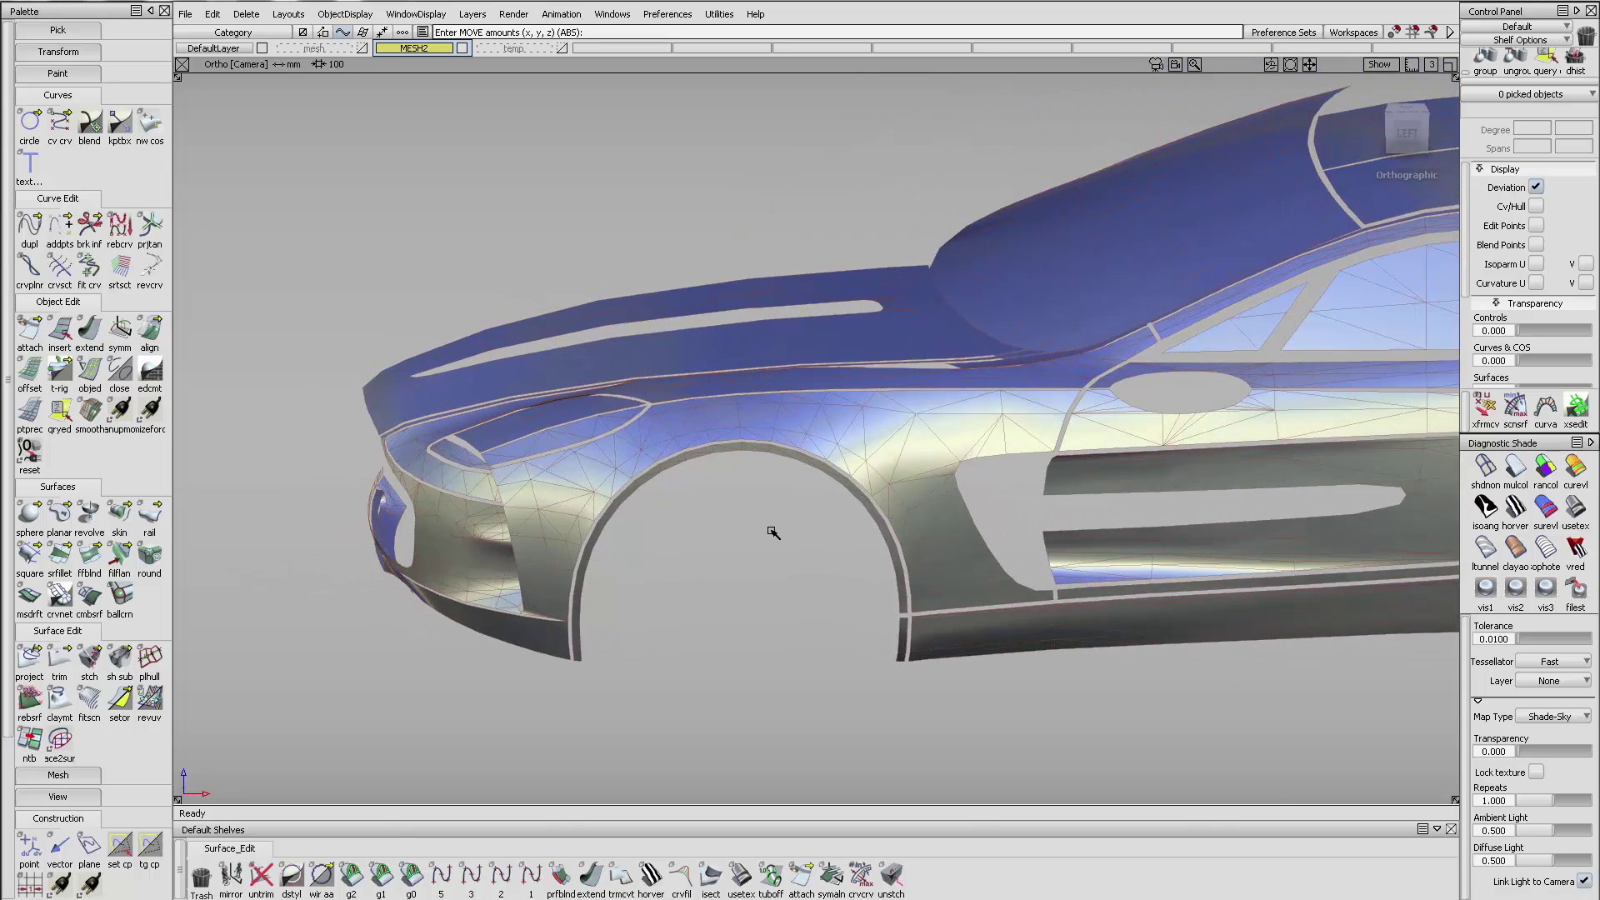
alt+shift+drag(681, 500, 867, 492)
alt+shift+right_drag(667, 471, 820, 460)
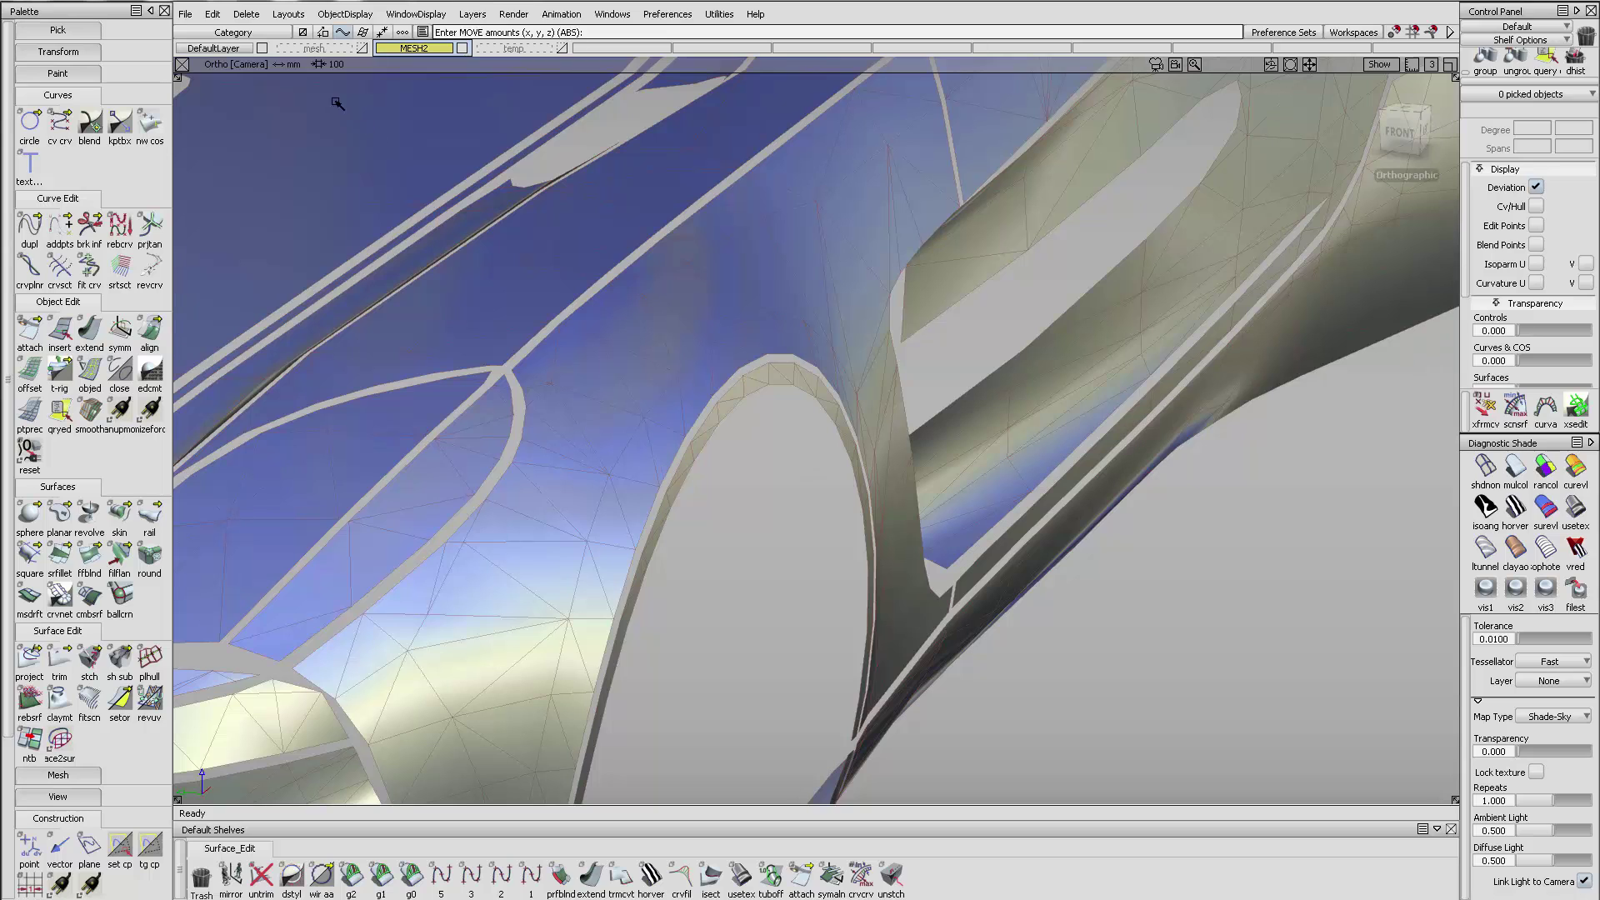
- Show the mesh layer in place of MESH2 to inspect the front fender, and switch back to MESH2 alone
click(346, 49)
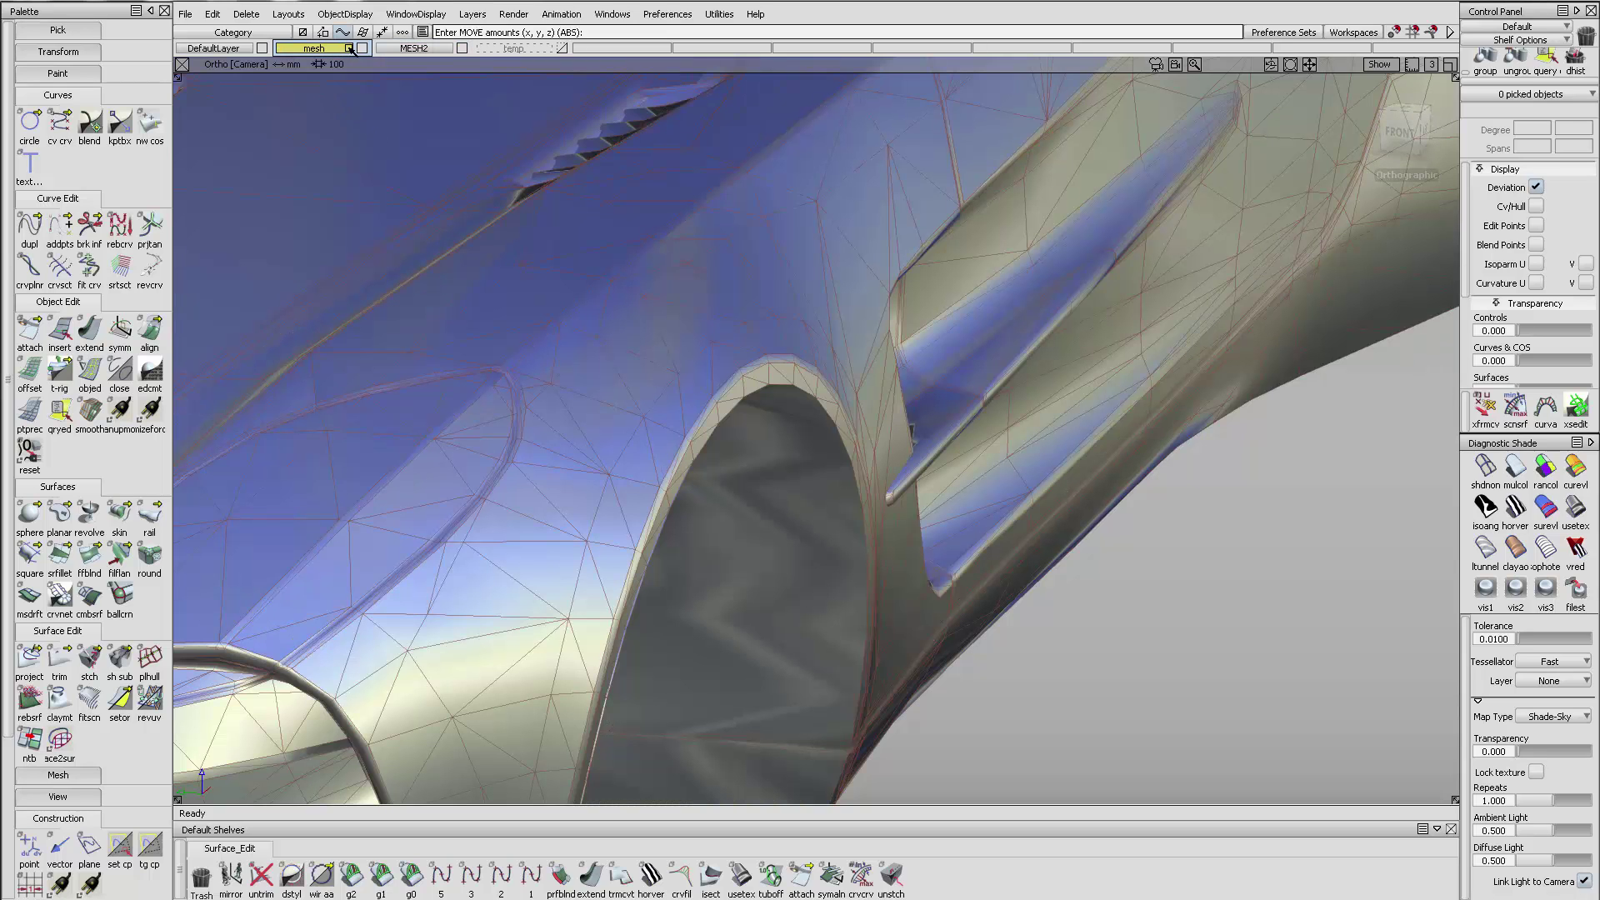
click(464, 50)
mouse_move(700, 454)
alt+shift+mouse_down()
mouse_move(924, 425)
mouse_move(890, 408)
mouse_move(730, 450)
alt+shift+mouse_up()
alt+shift+right_drag(644, 448, 708, 403)
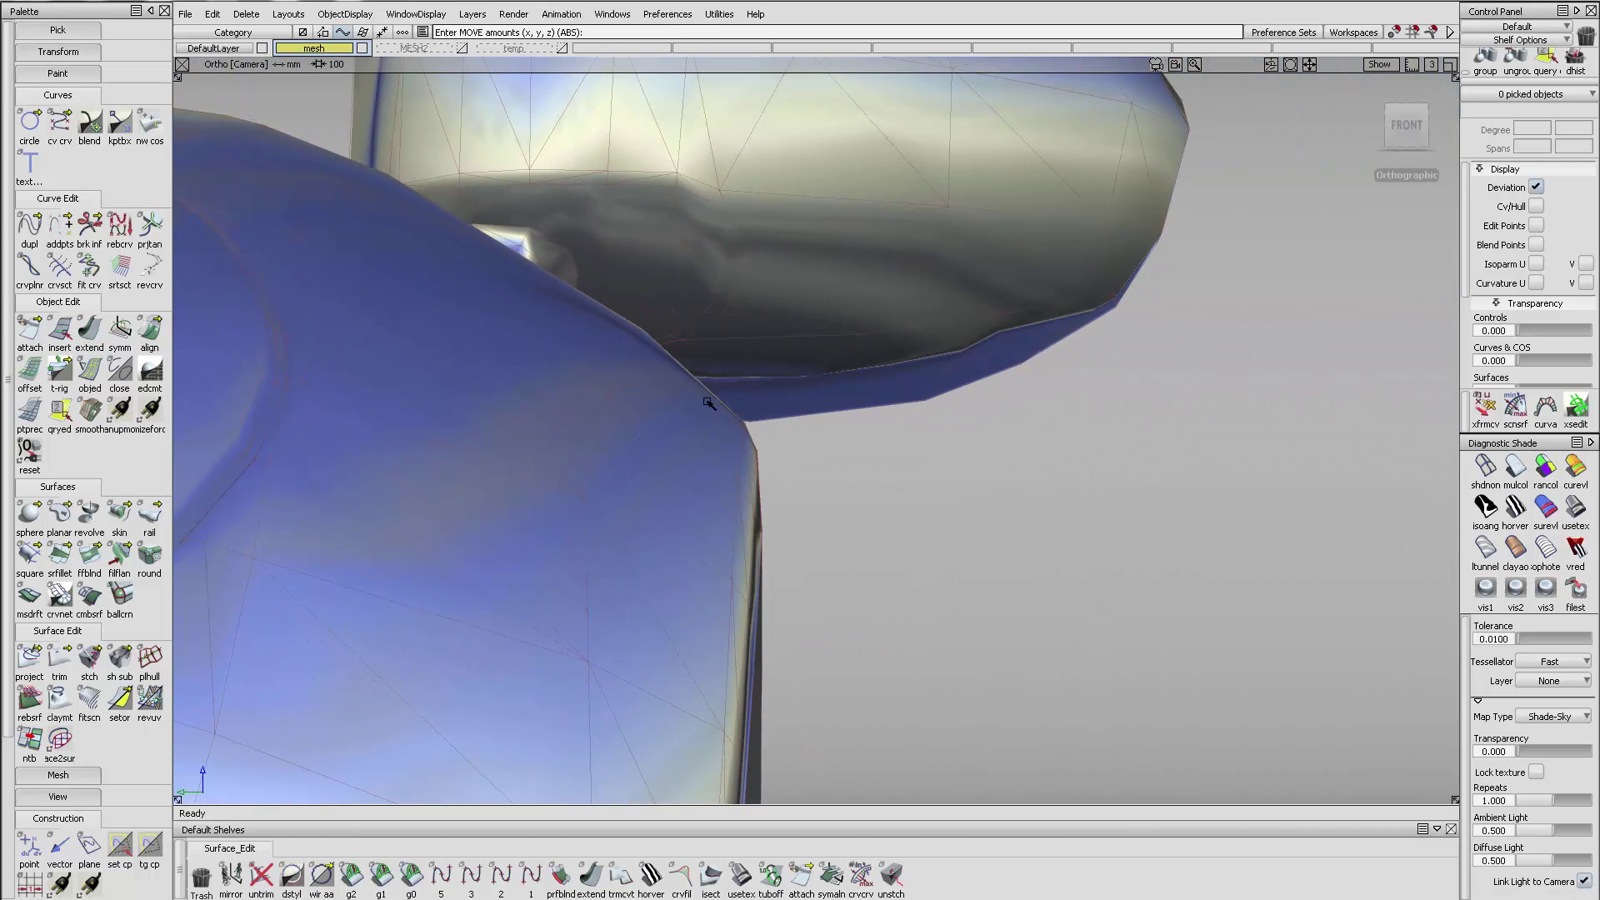
alt+shift+right_drag(777, 488, 474, 77)
click(435, 50)
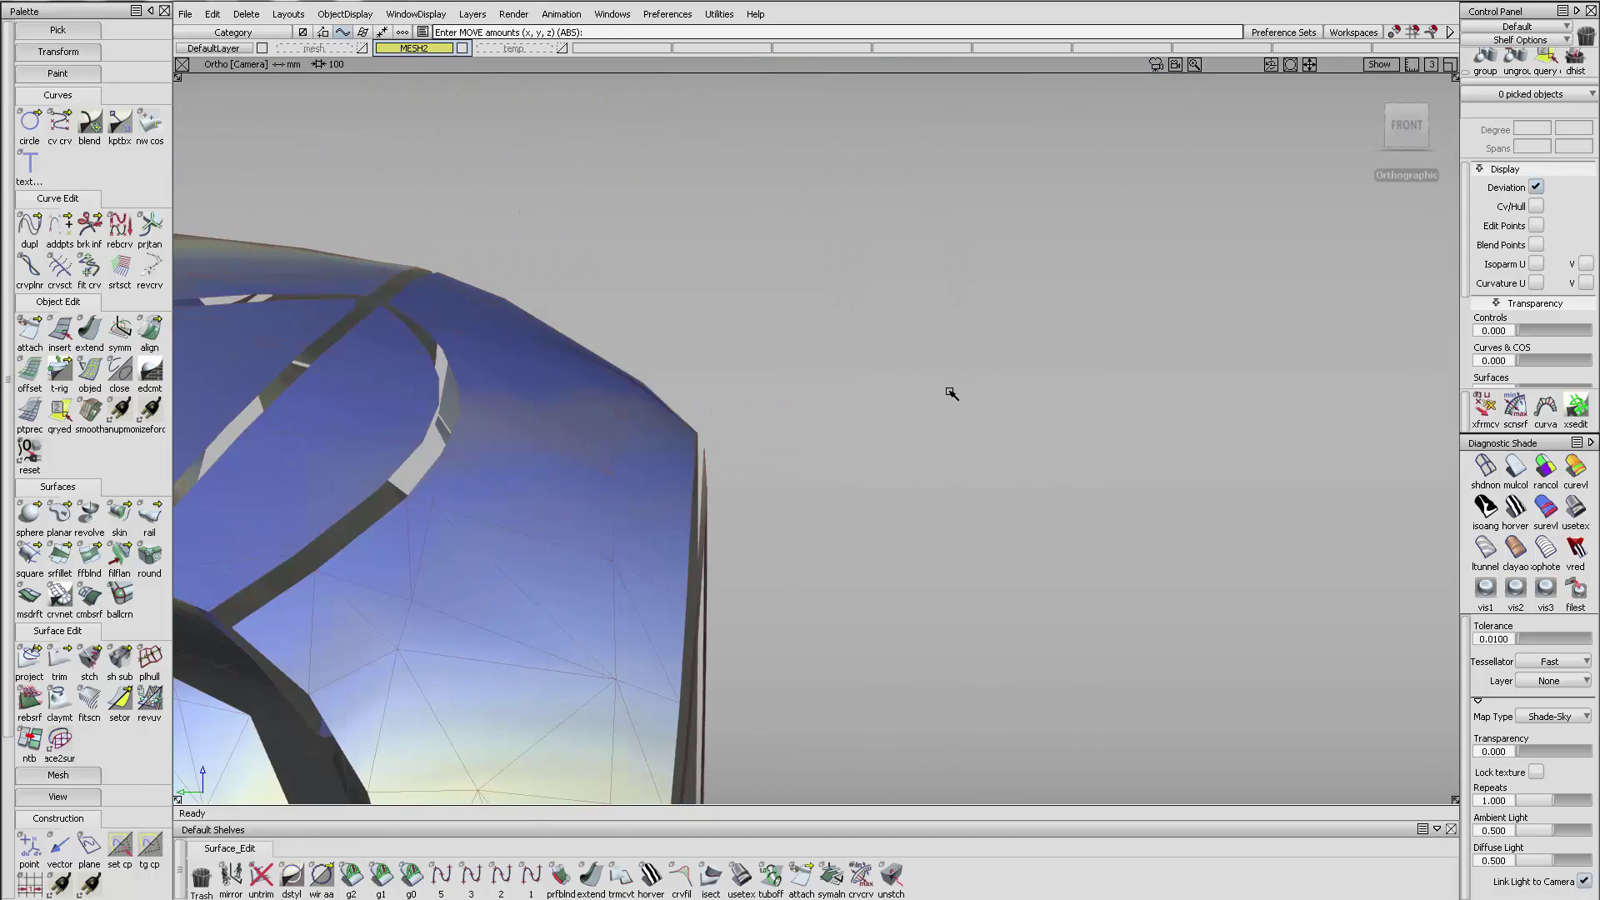
- Examine how the body side flows from the front fender over the wheel arch into the door and sill
alt+shift+drag(949, 390, 725, 575)
alt+shift+drag(764, 489, 786, 521)
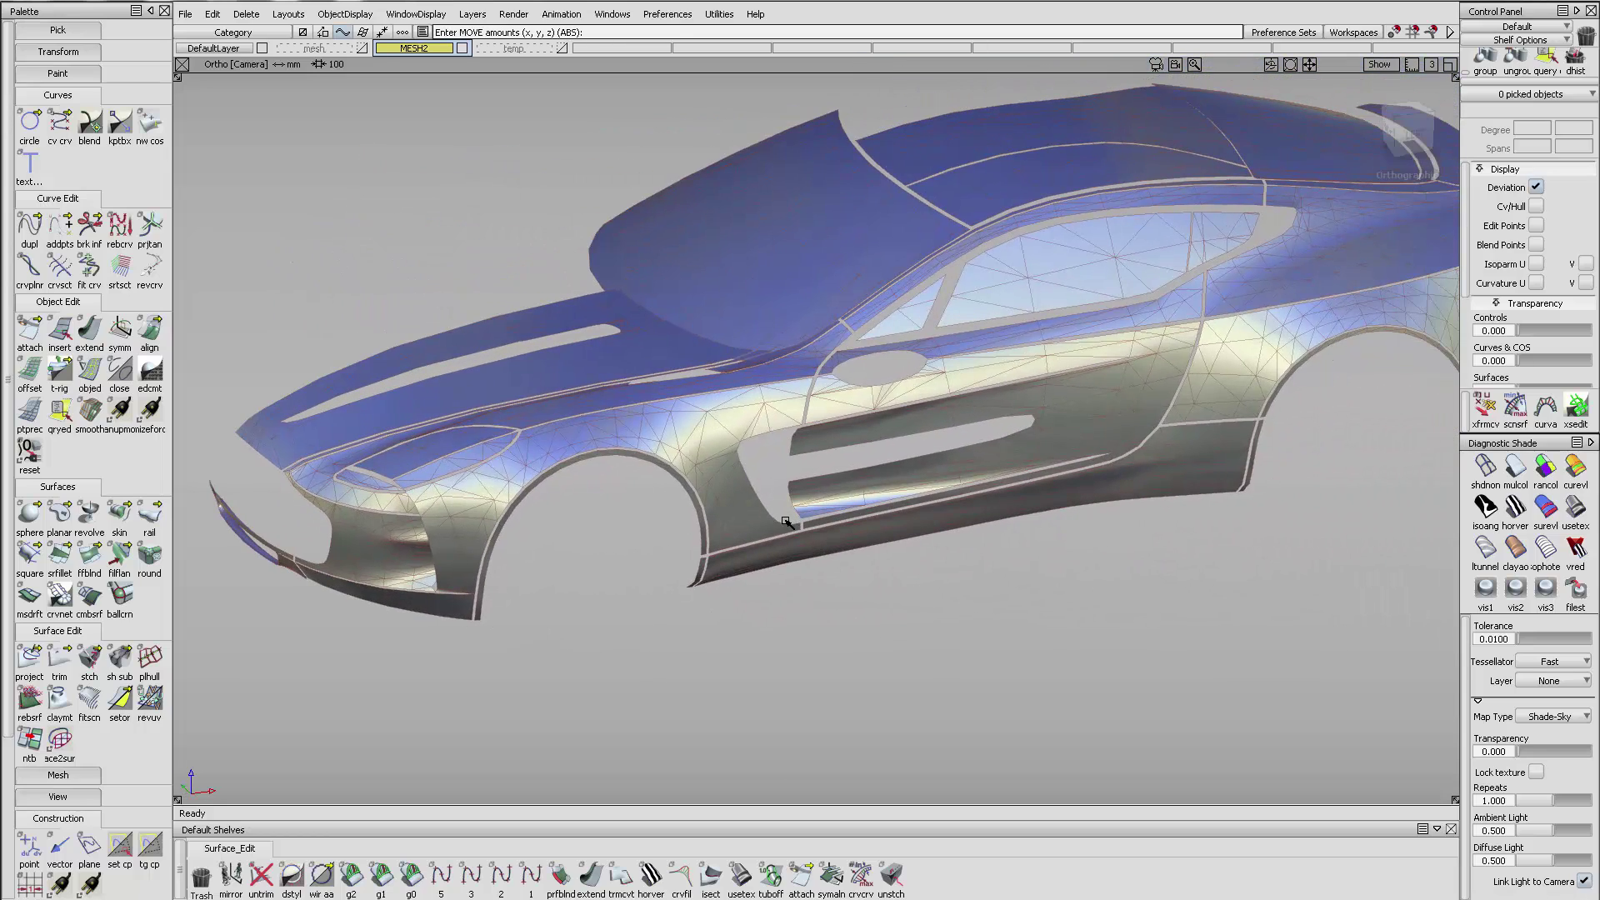
alt+shift+right_drag(546, 517, 610, 473)
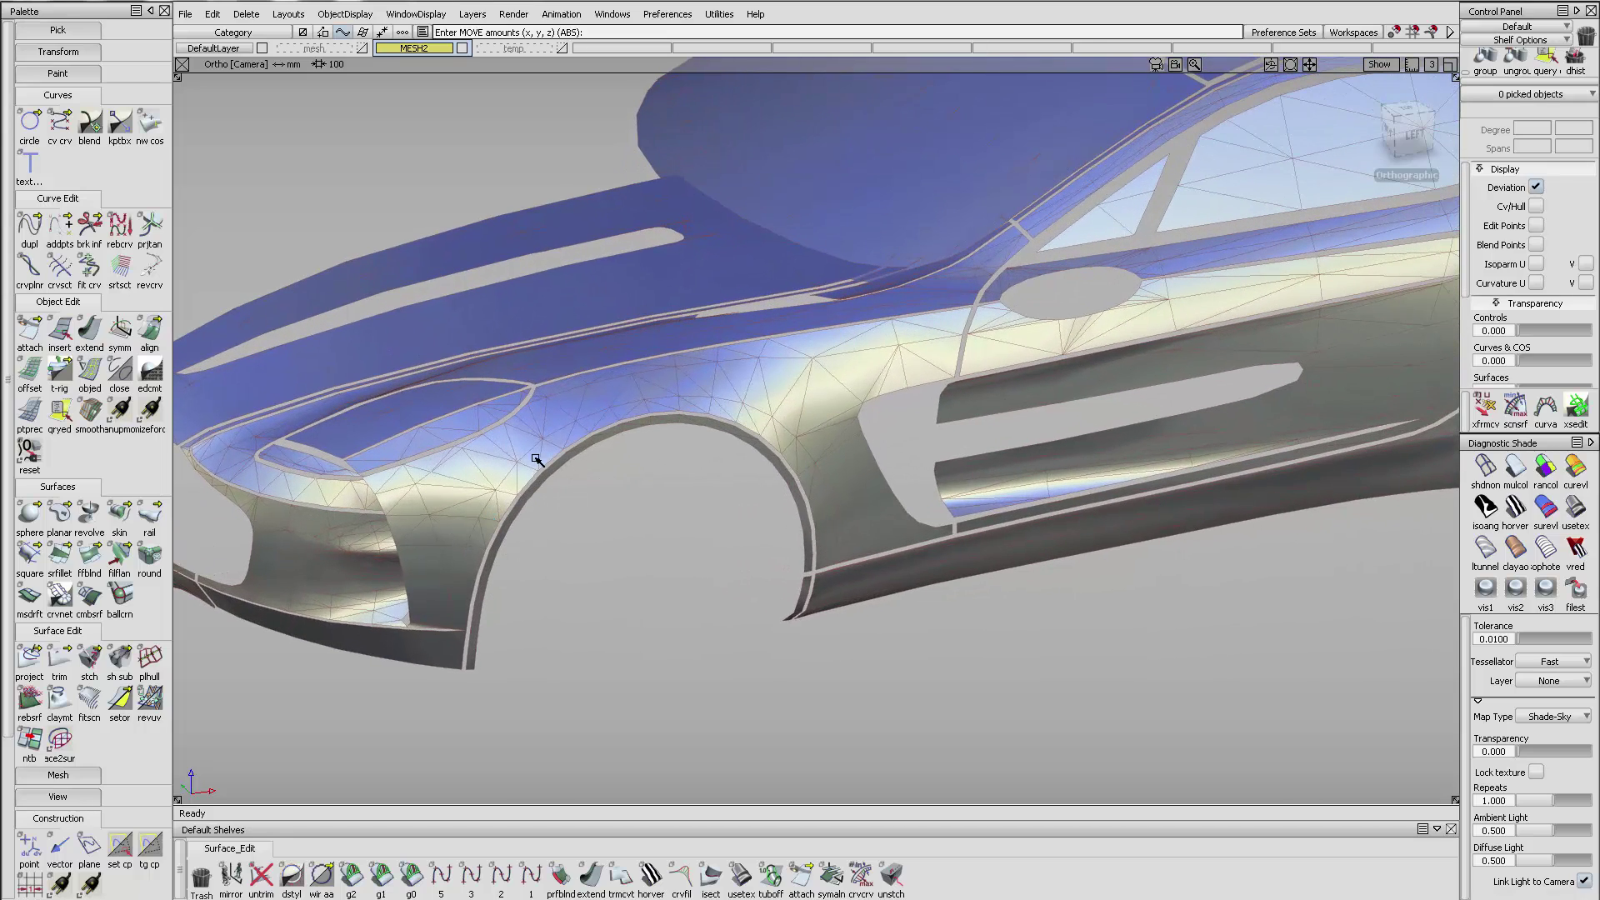
alt+shift+drag(997, 508, 816, 519)
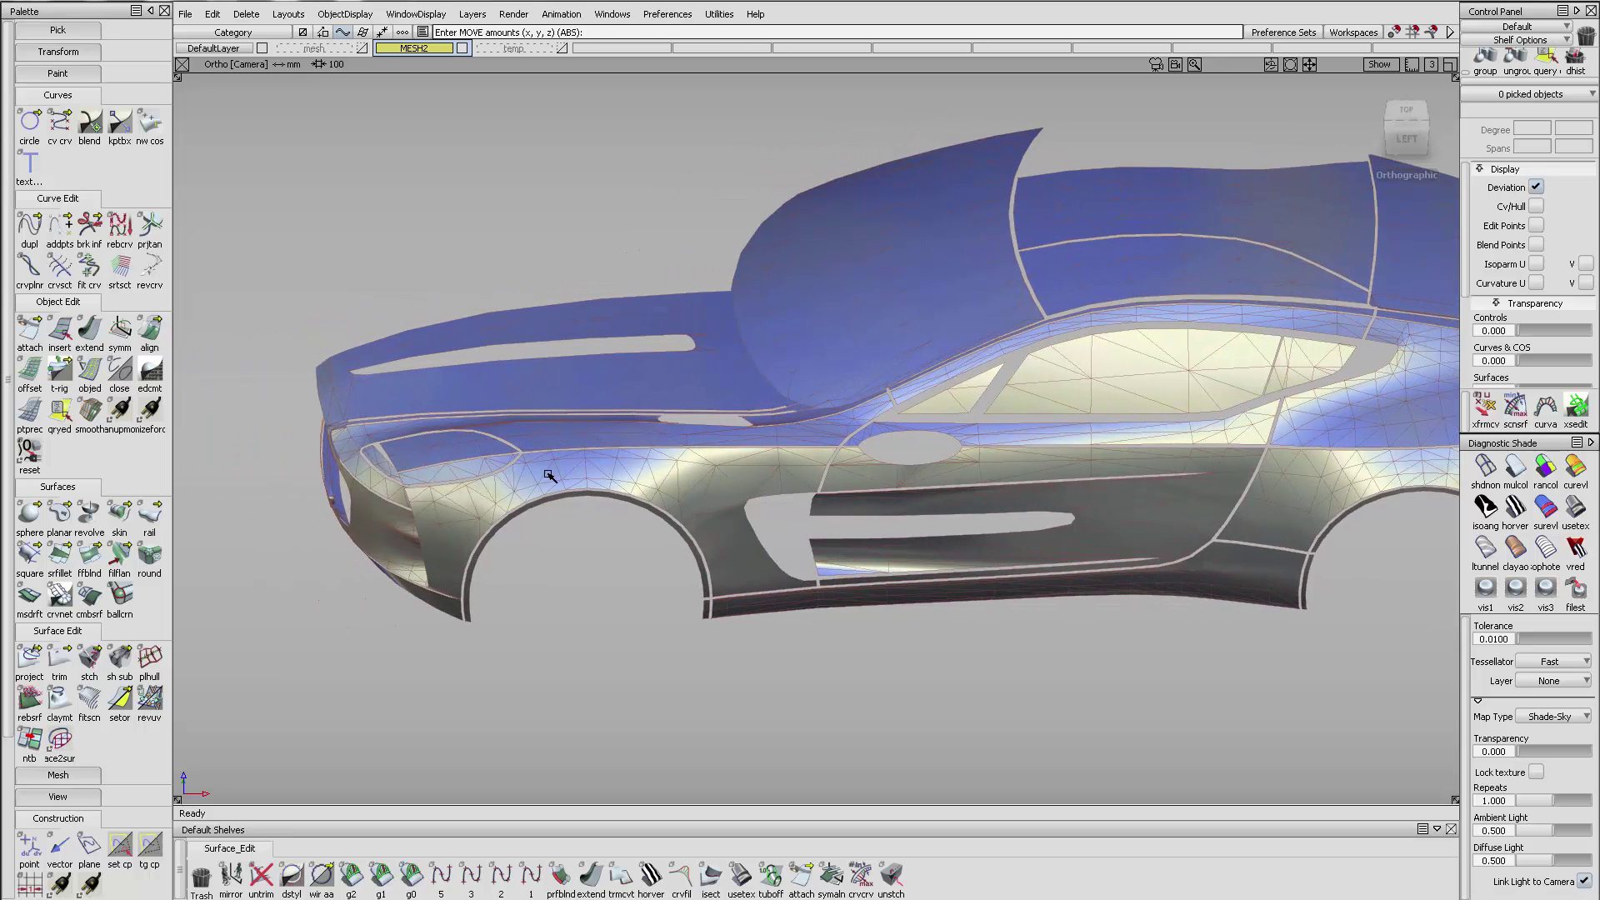
mouse_move(549, 476)
alt+shift+mouse_down()
mouse_move(447, 504)
mouse_move(1047, 360)
mouse_move(574, 487)
alt+shift+mouse_up()
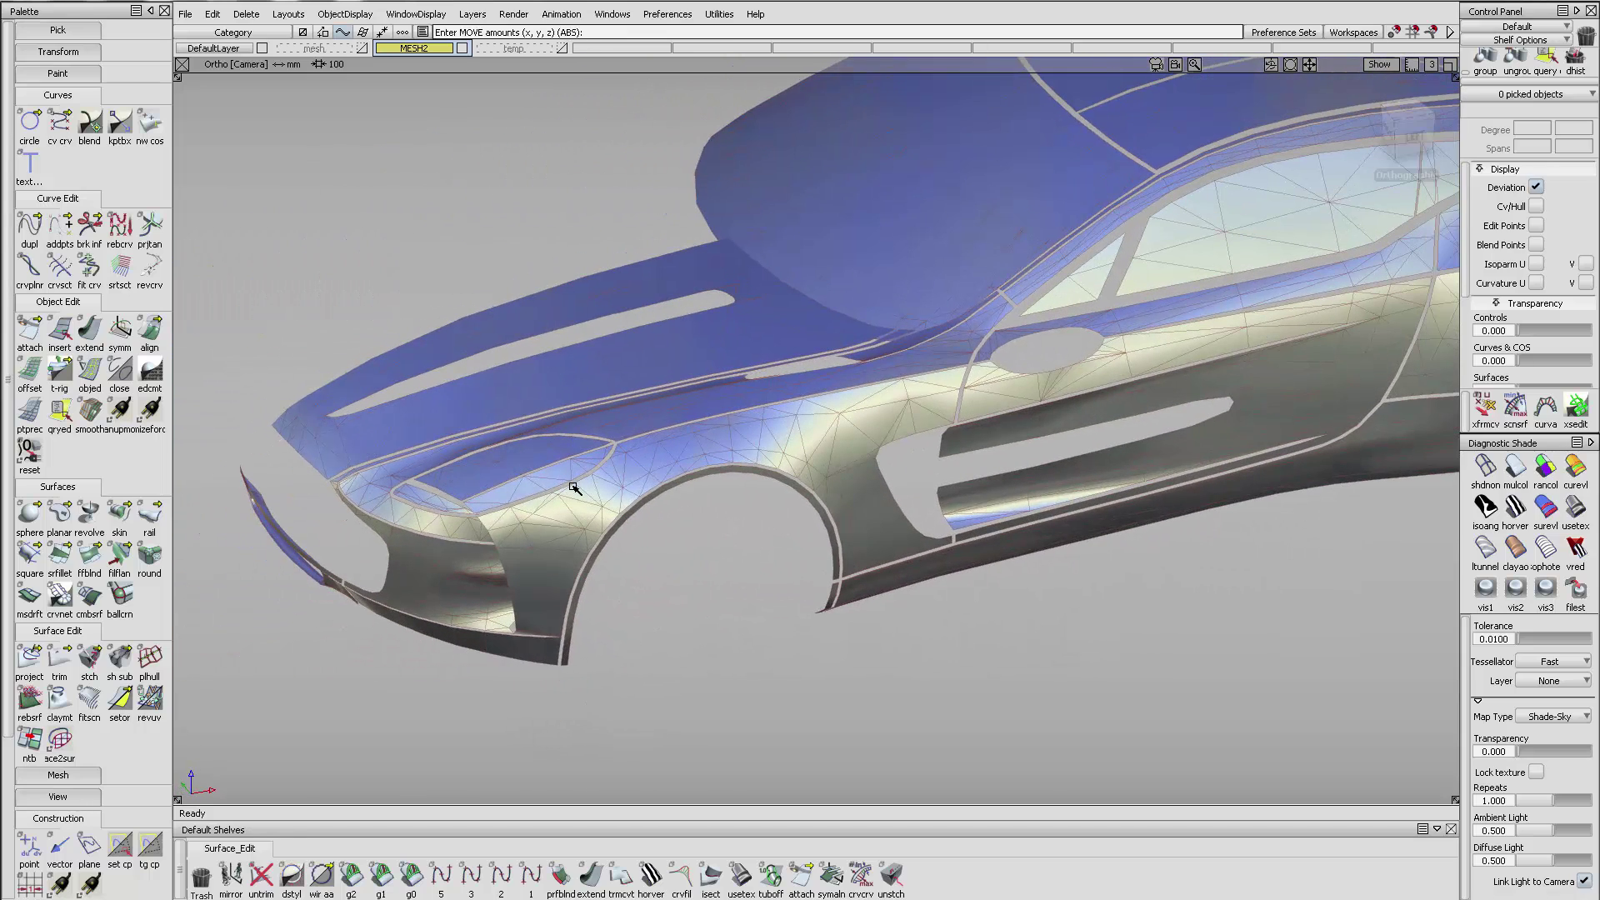
alt+shift+drag(850, 573, 852, 404)
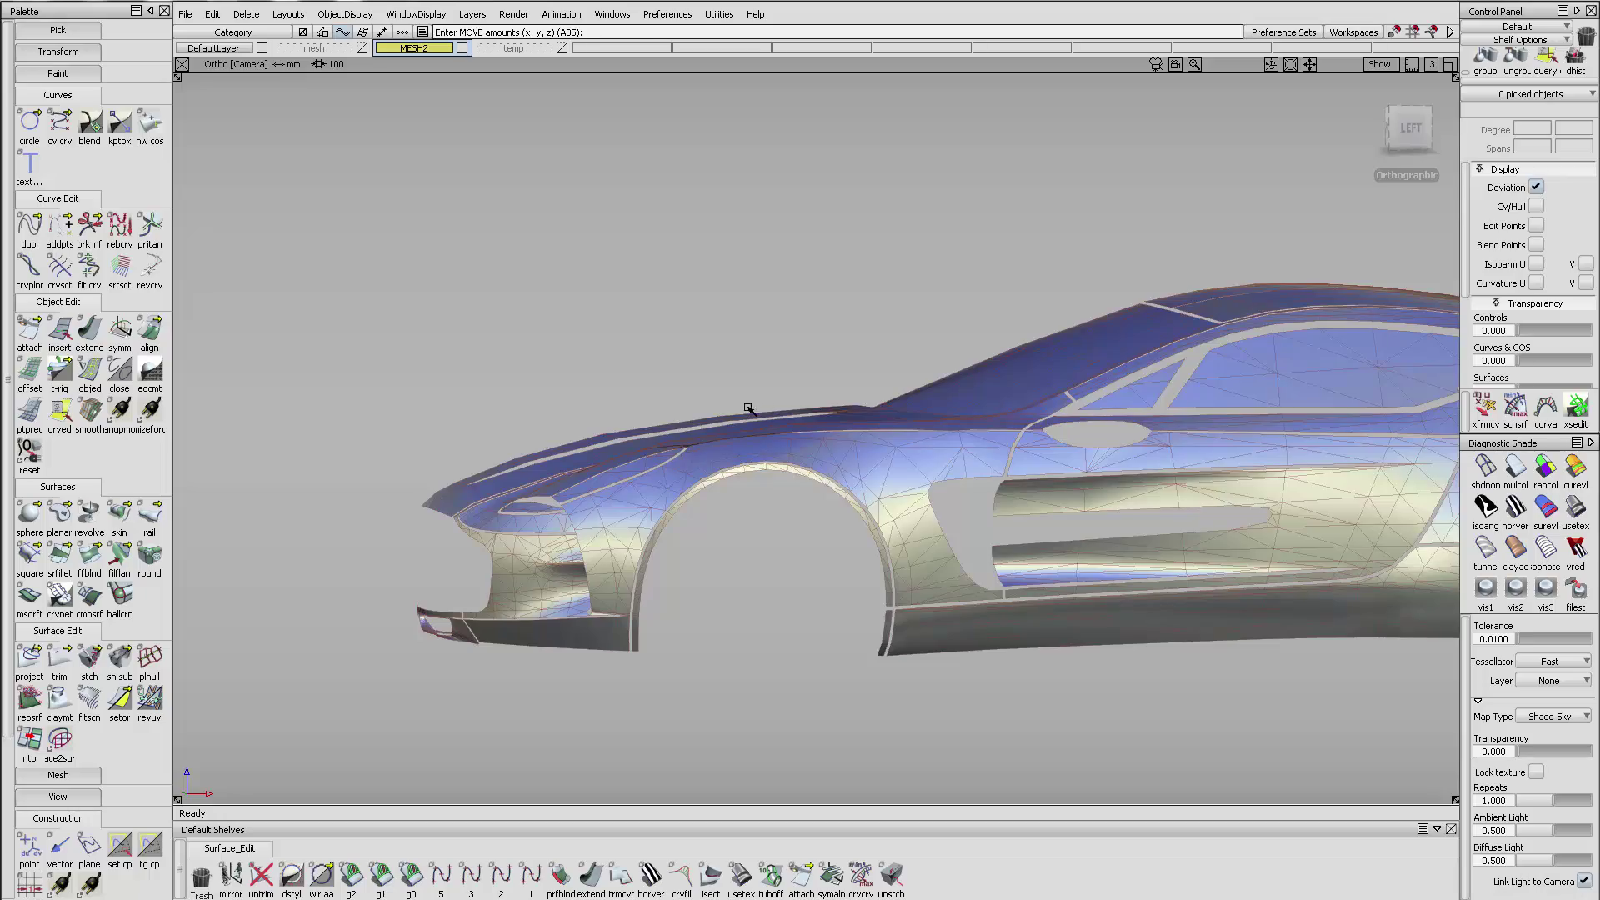
alt+shift+drag(748, 408, 582, 440)
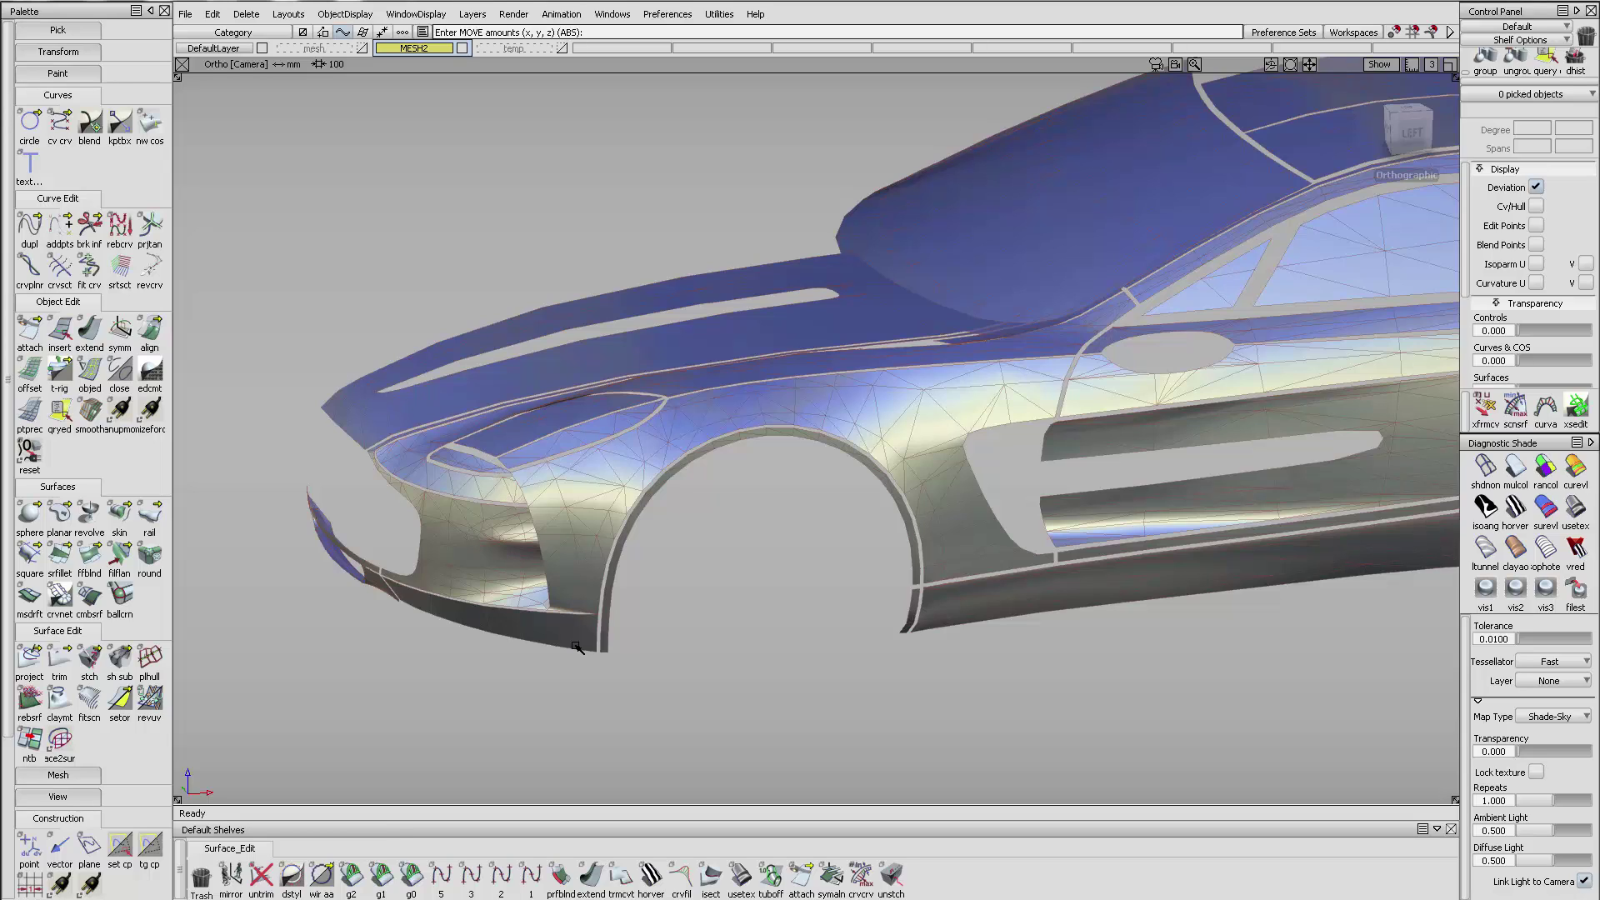
alt+shift+drag(741, 492, 381, 541)
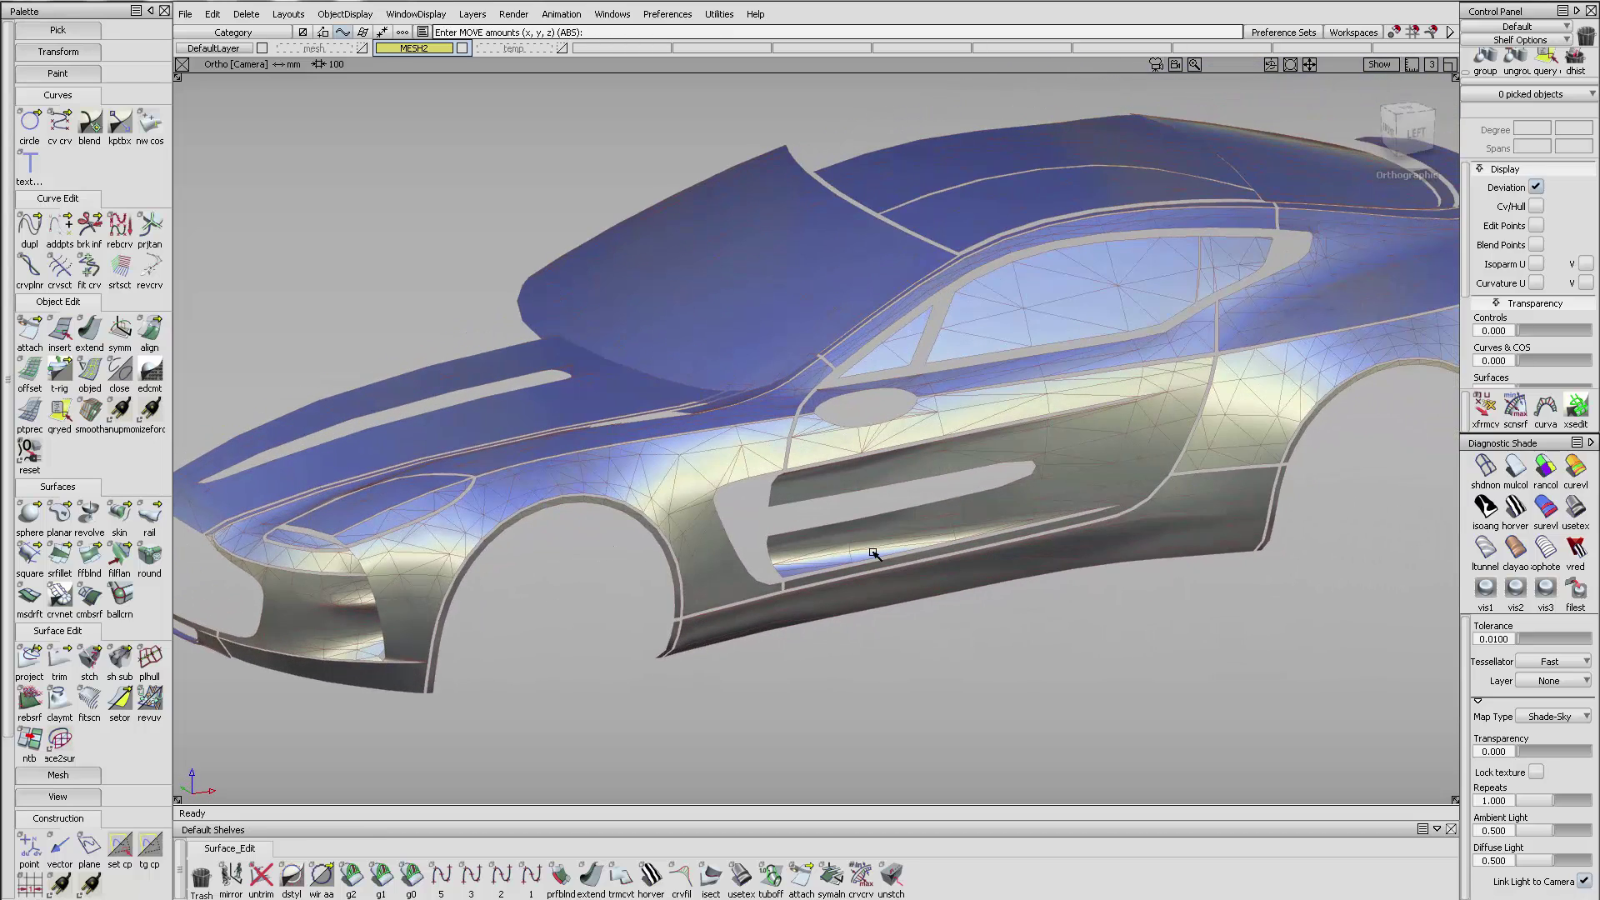
alt+shift+drag(874, 553, 617, 606)
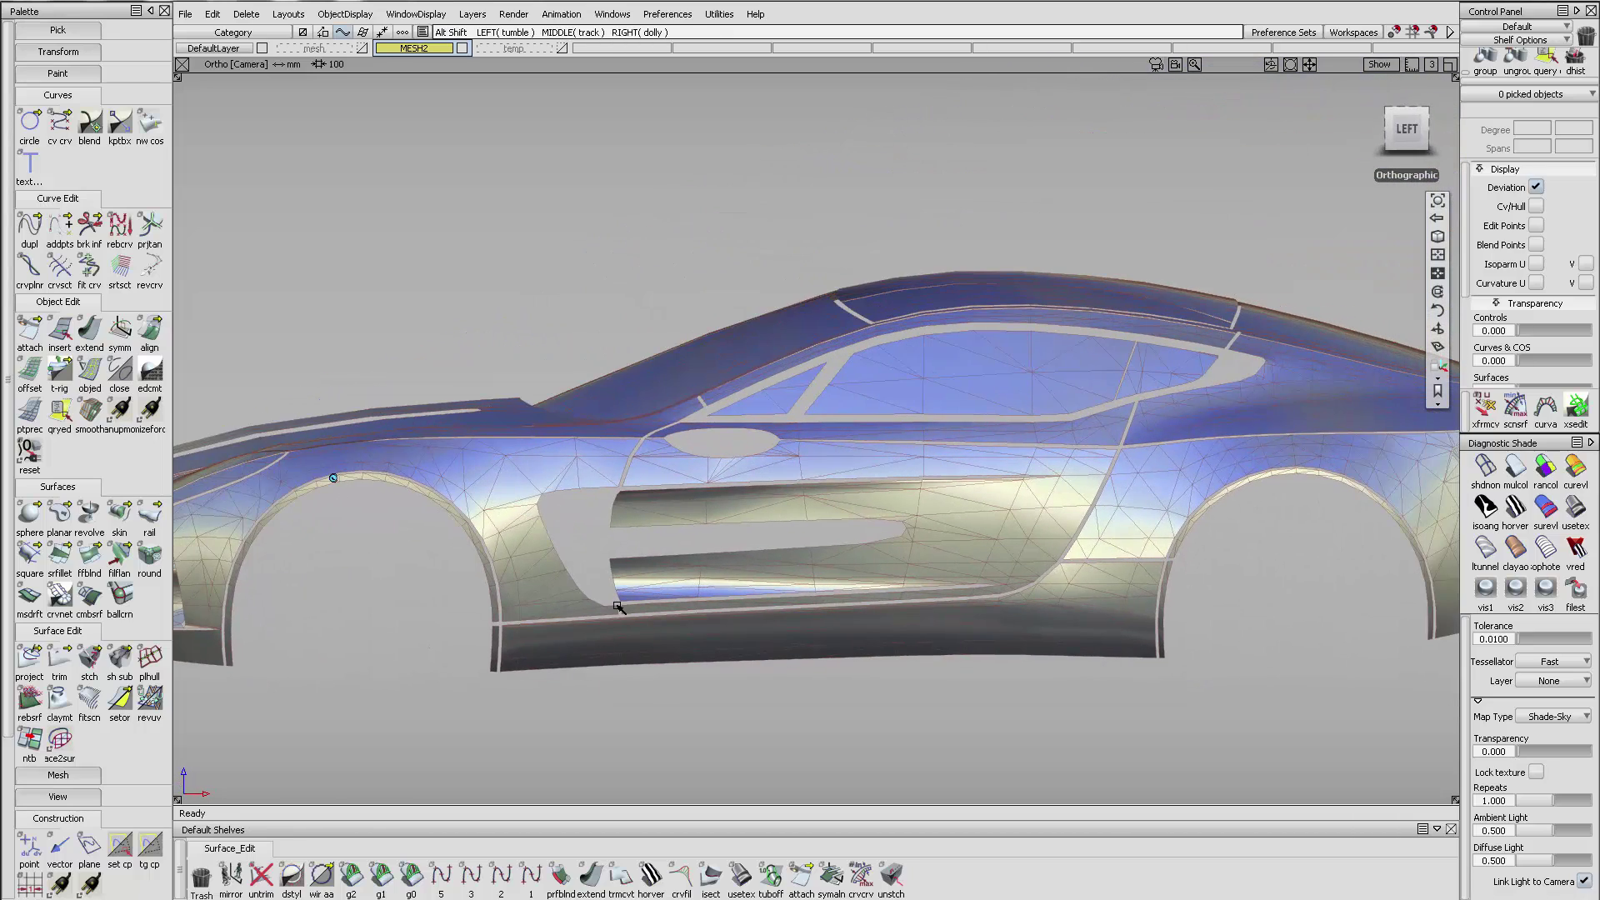
- Examine the sill between the wheel arches from below and from the side
alt+shift+drag(508, 614, 693, 403)
alt+shift+right_drag(657, 556, 764, 517)
alt+shift+middle_drag(712, 540, 729, 501)
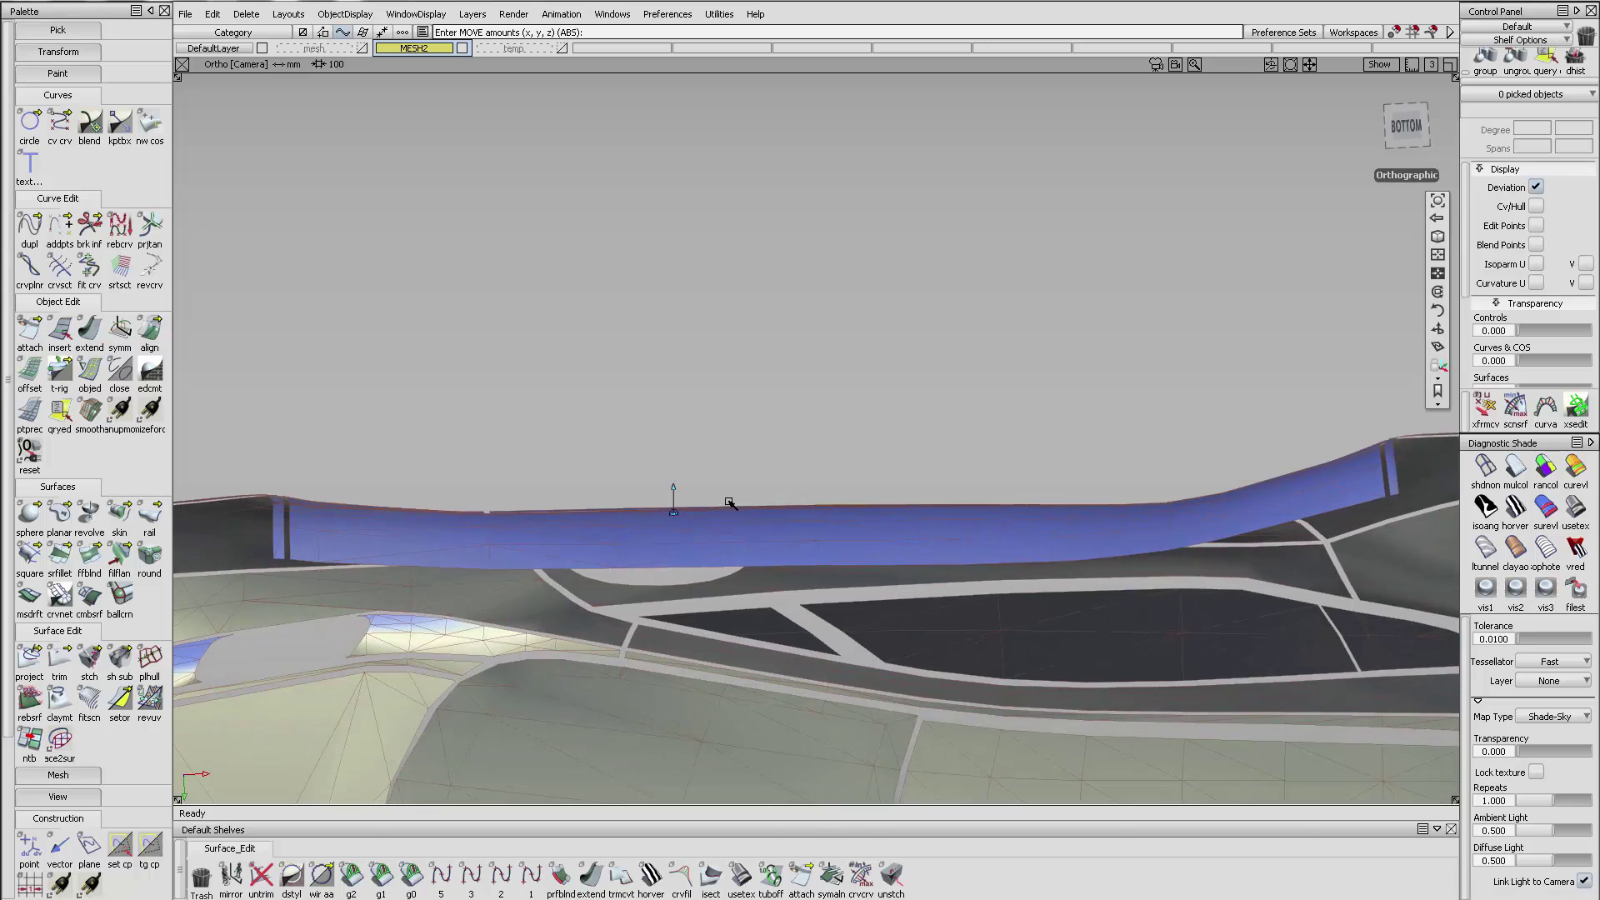
alt+shift+drag(730, 501, 719, 515)
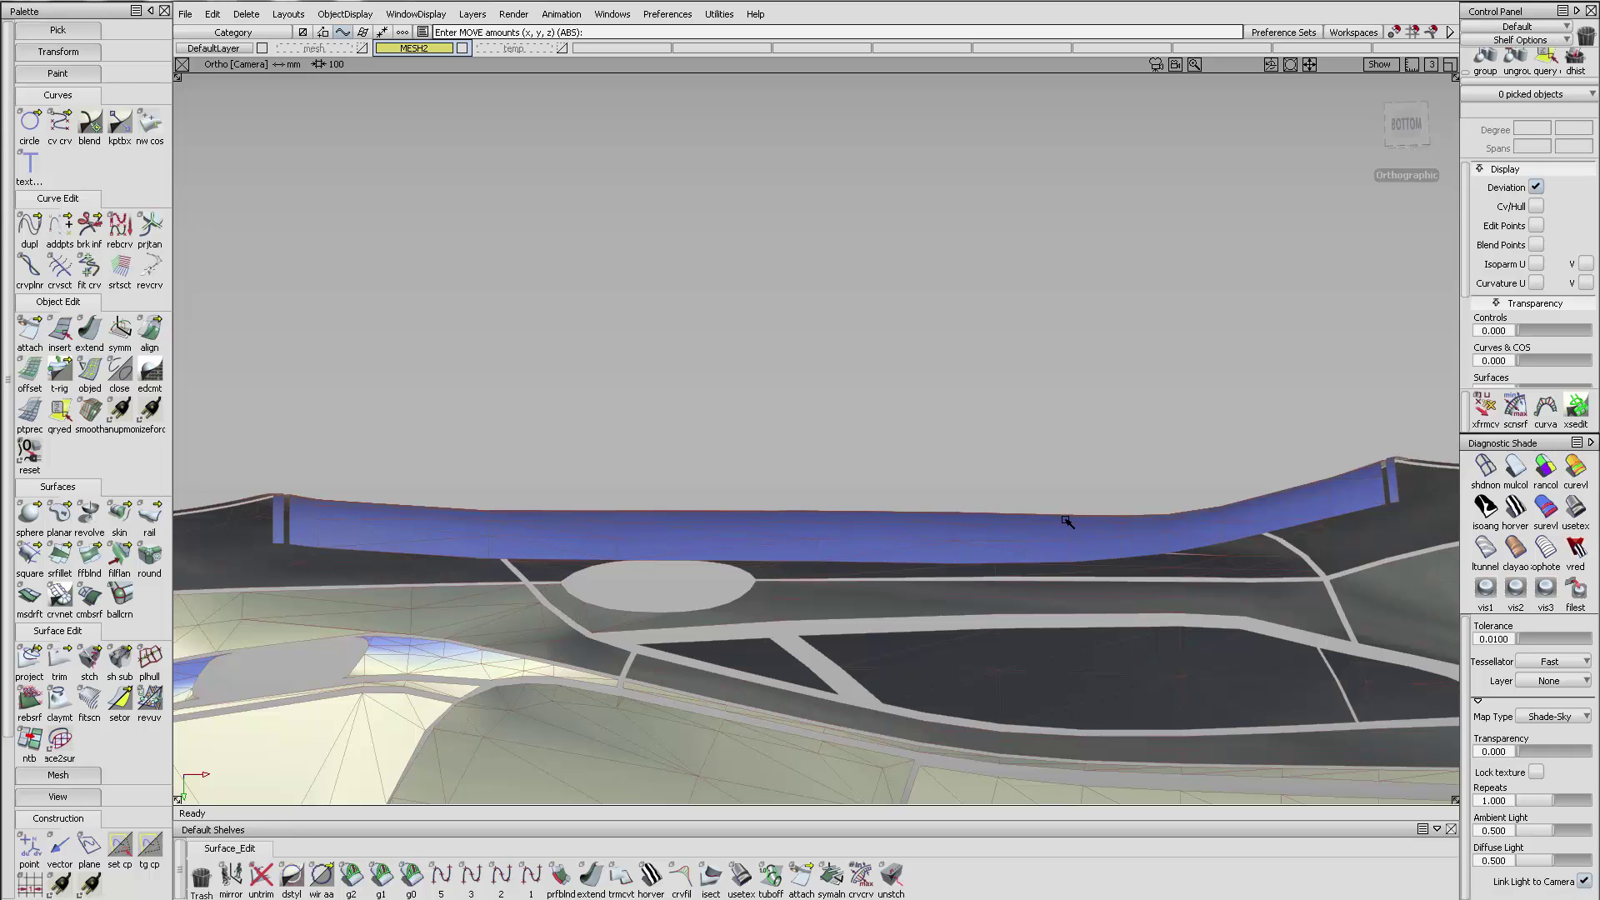
alt+shift+drag(1027, 499, 794, 479)
alt+shift+right_drag(794, 479, 782, 543)
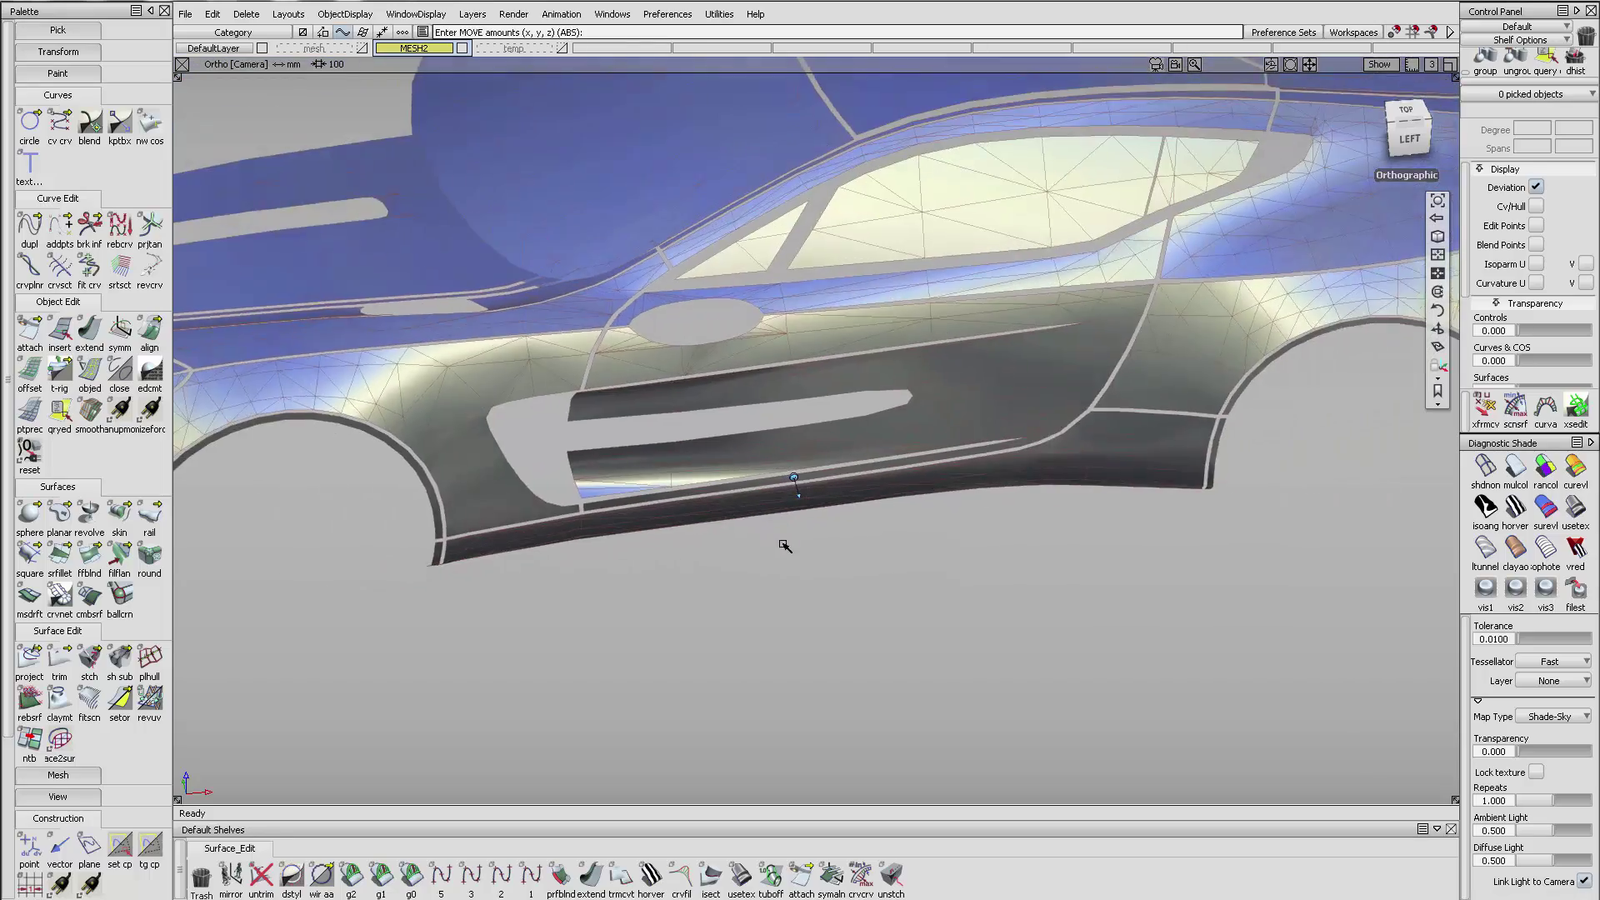
alt+shift+middle_drag(769, 410, 835, 550)
alt+shift+middle_drag(703, 542, 979, 502)
alt+shift+drag(513, 474, 637, 450)
click(531, 867)
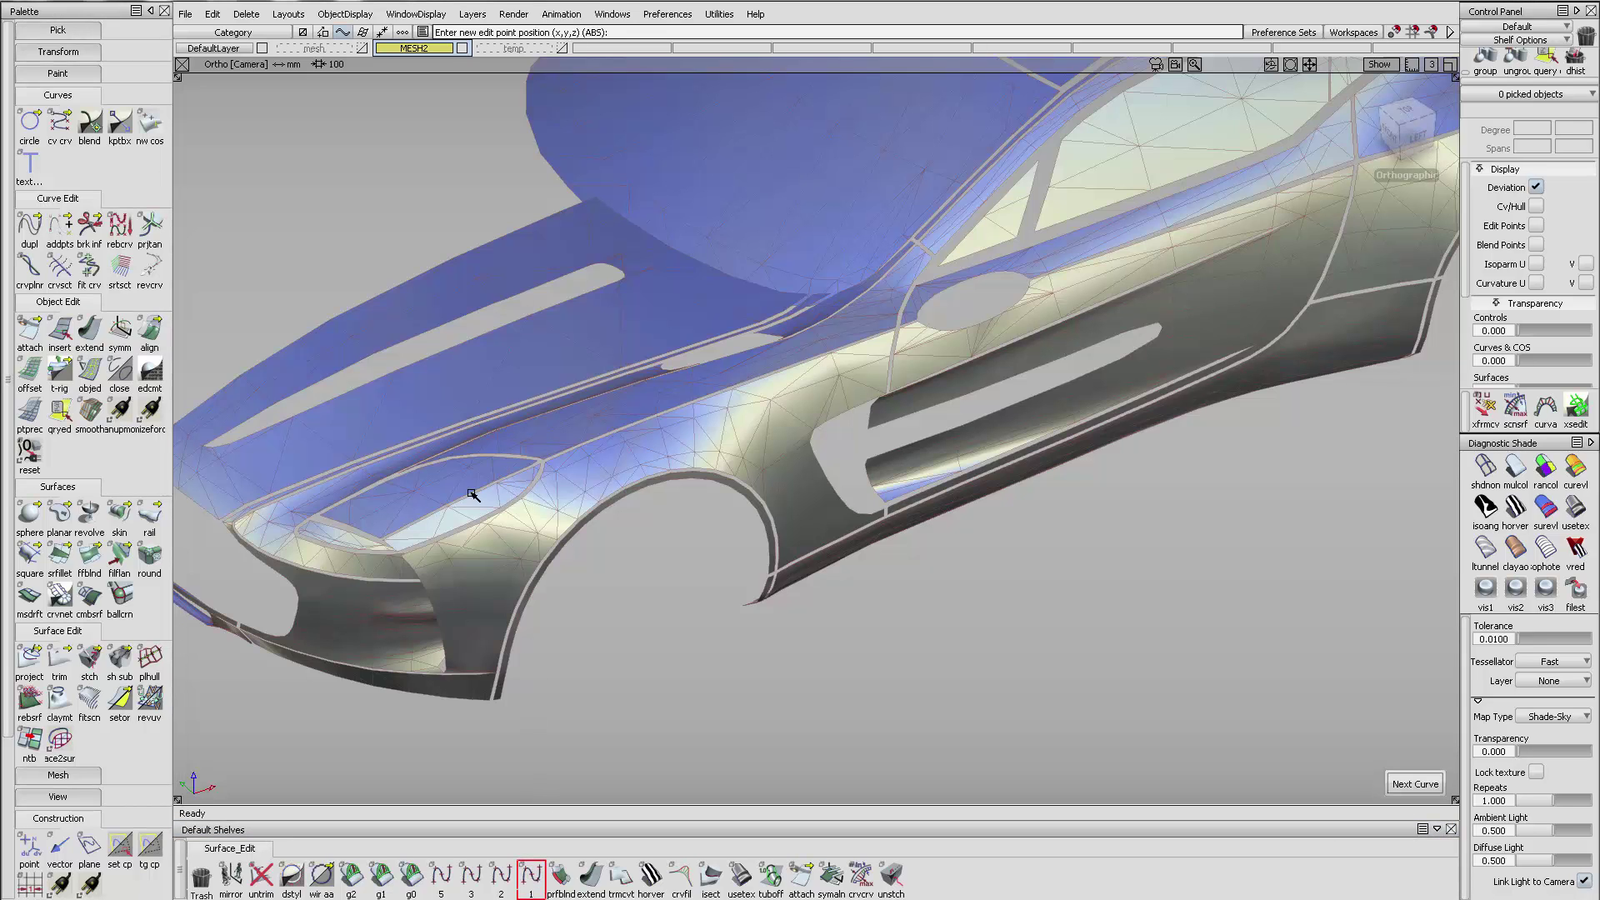
alt+shift+drag(506, 475, 684, 514)
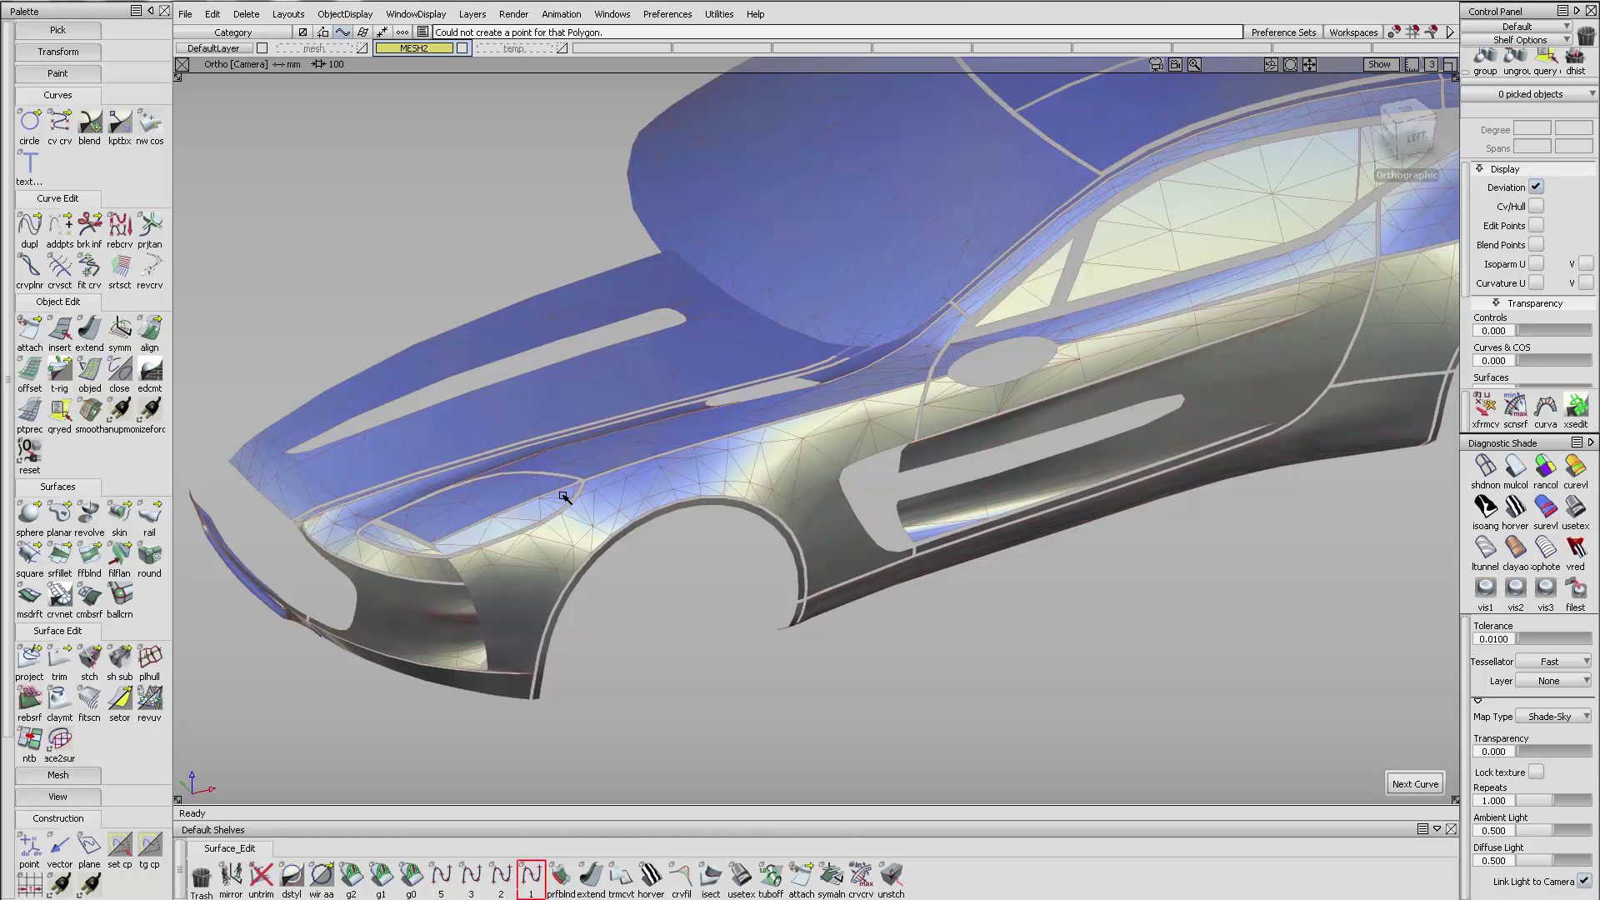
alt+shift+drag(500, 525, 580, 506)
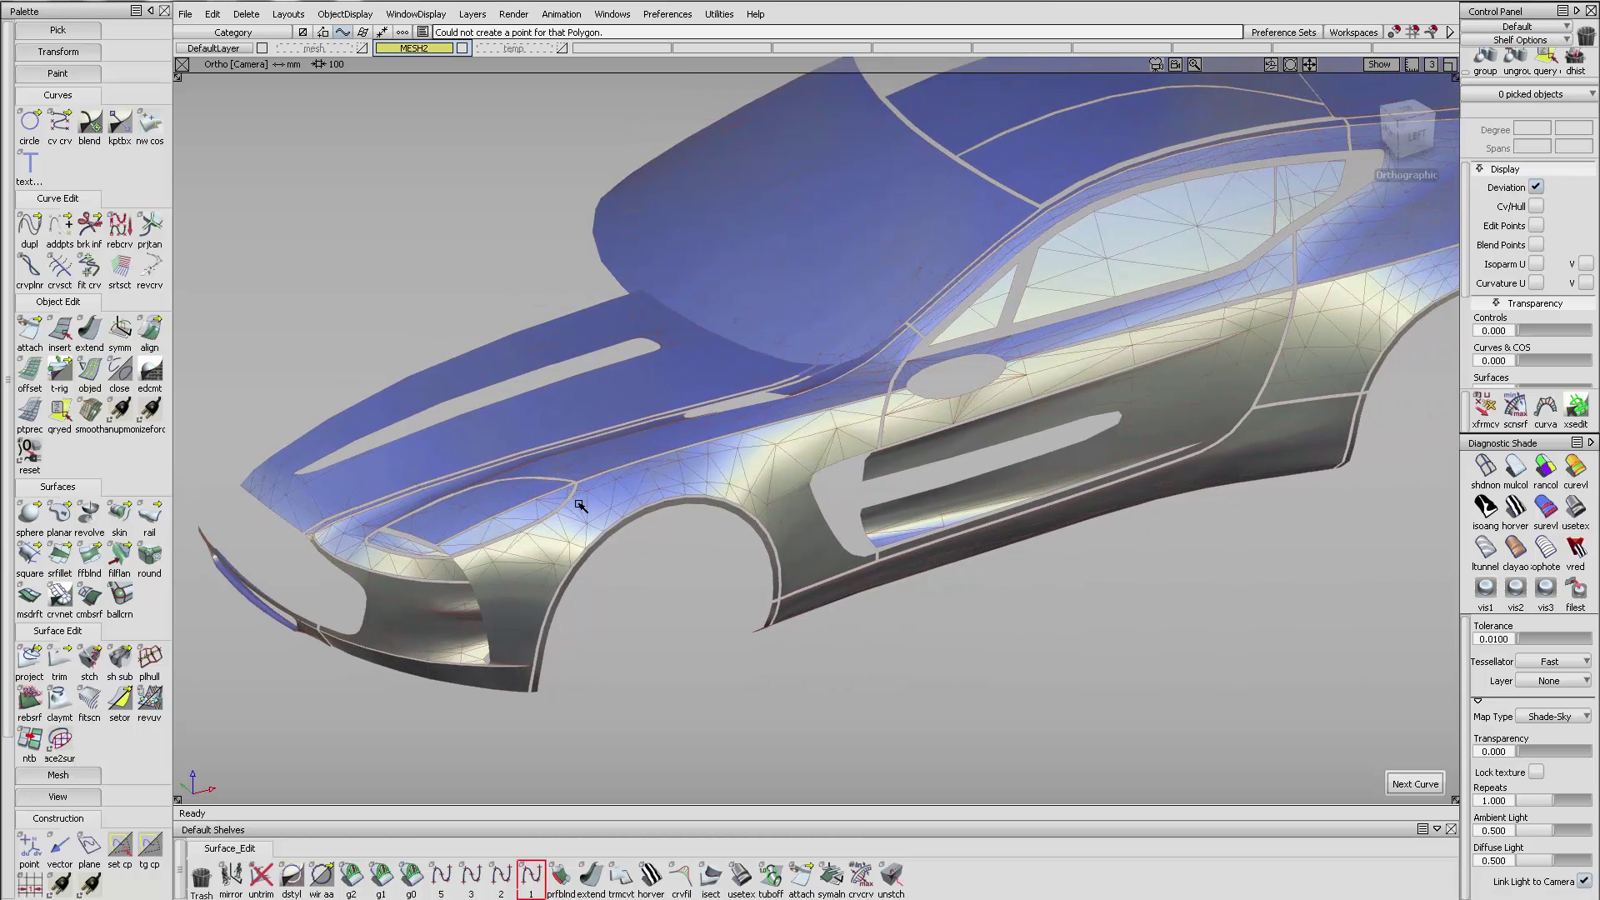
- Place a view-aligned reference plane below the front wheel arch and set it as the construction plane
scroll(112, 717, down, 2)
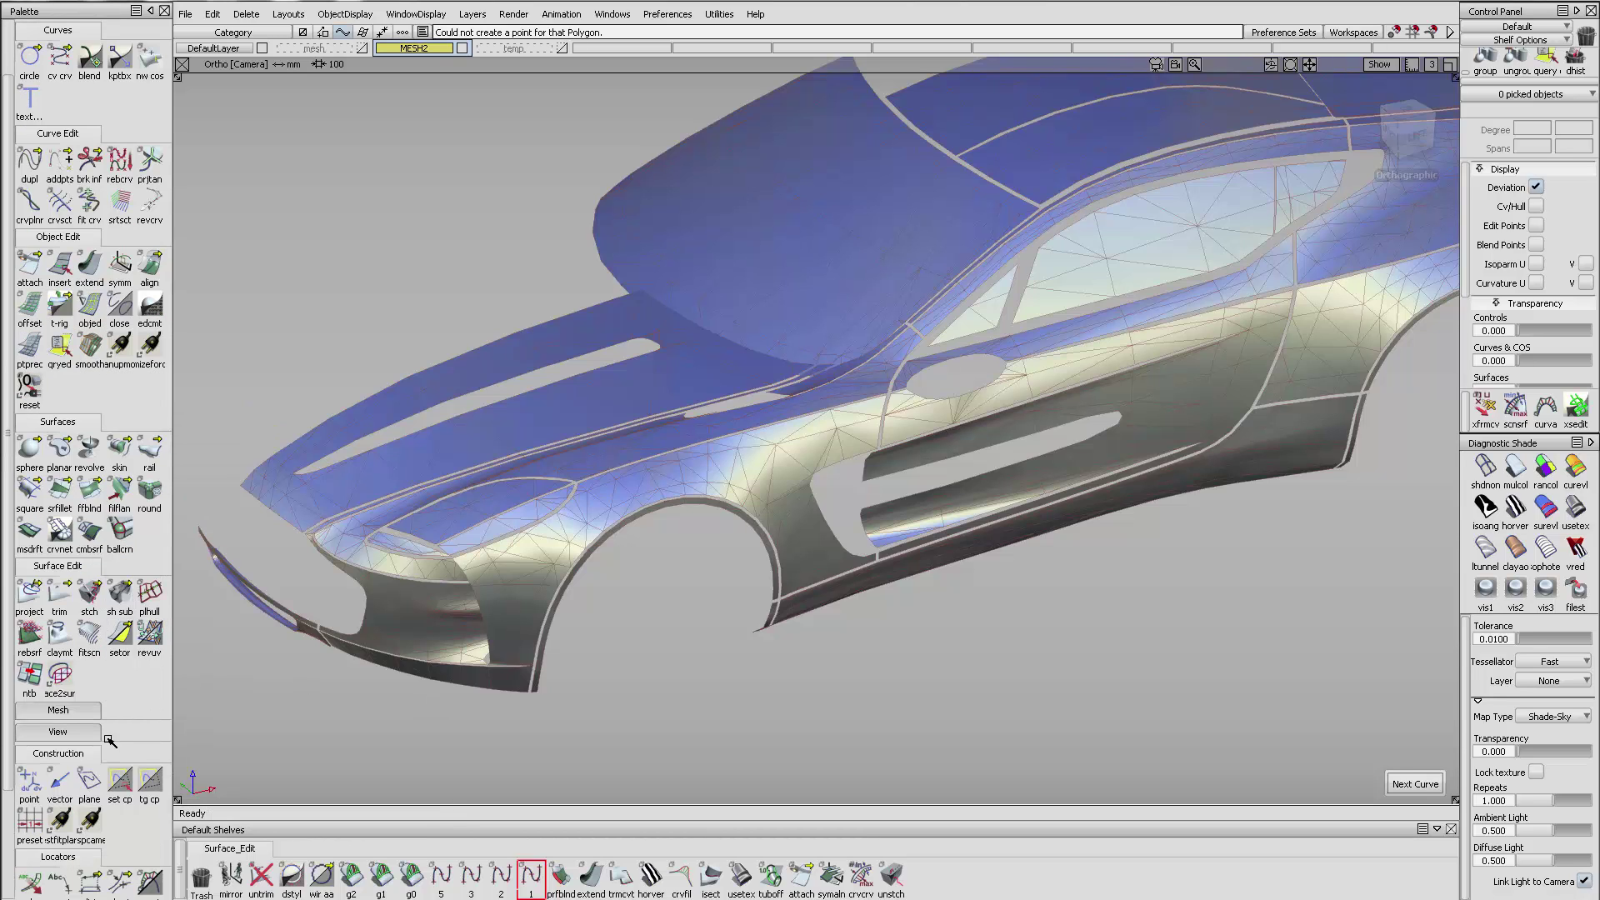
alt+shift+drag(778, 505, 692, 508)
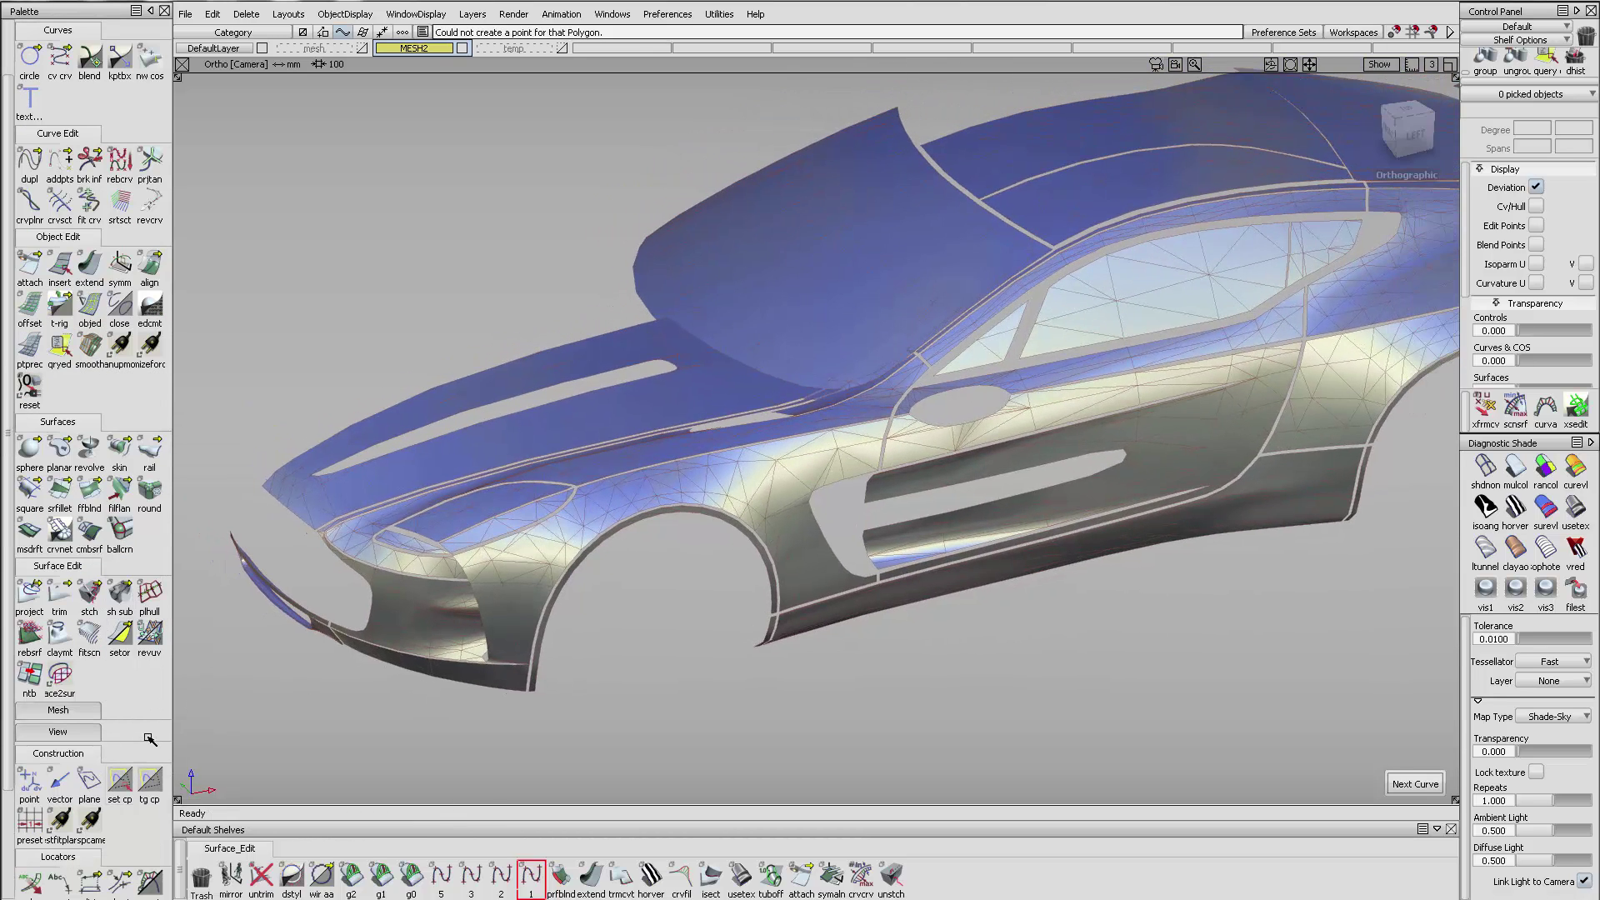
click(89, 781)
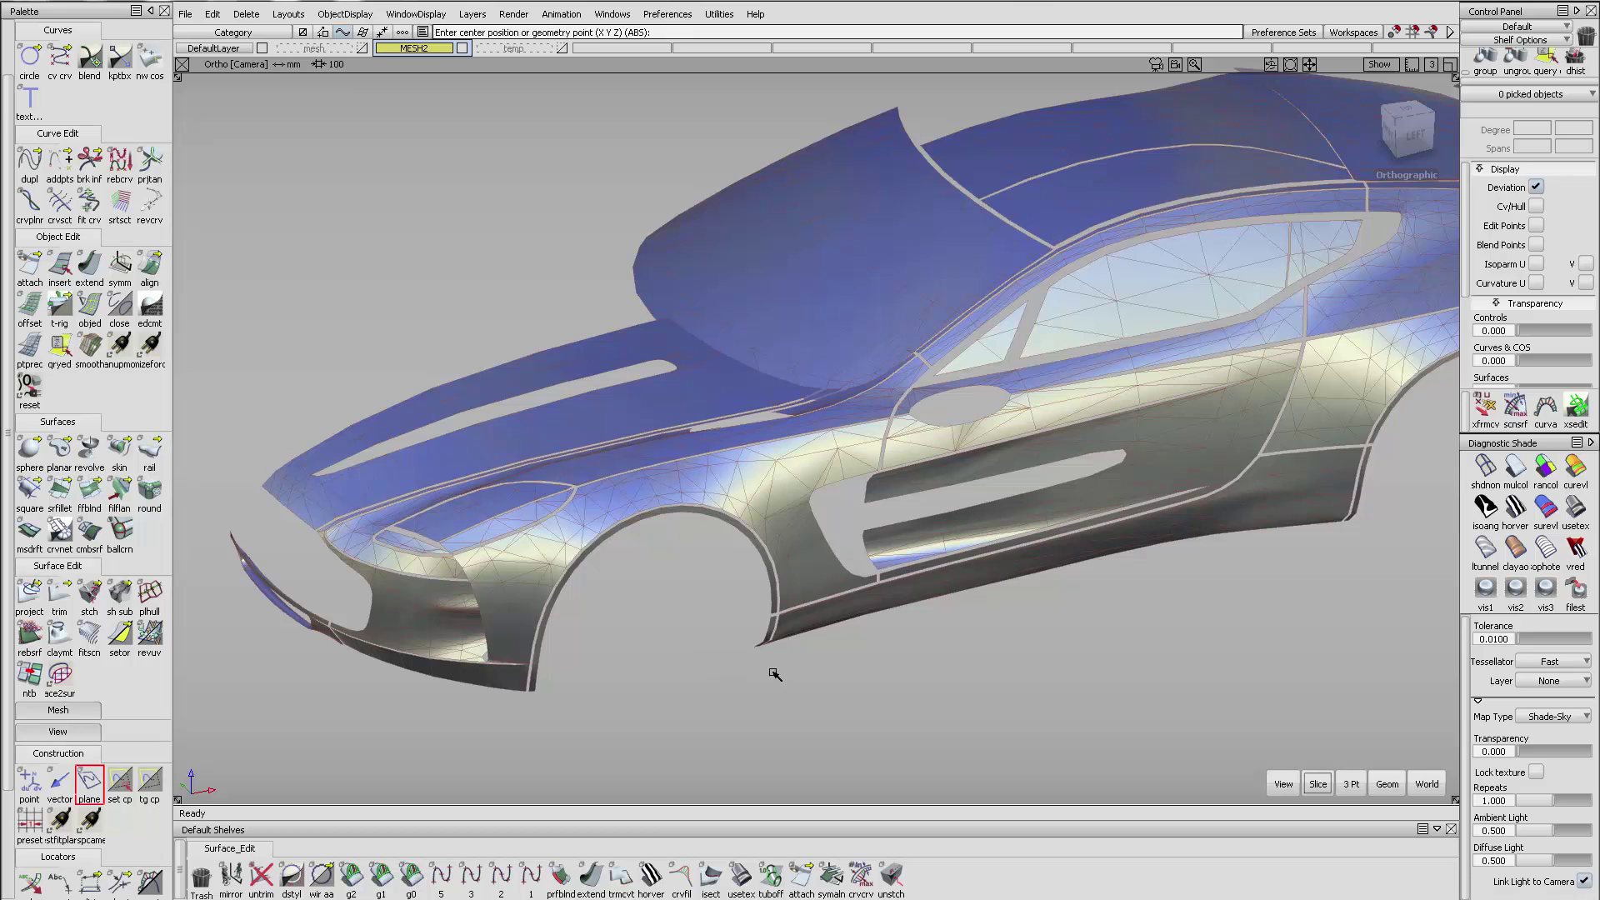
click(1283, 783)
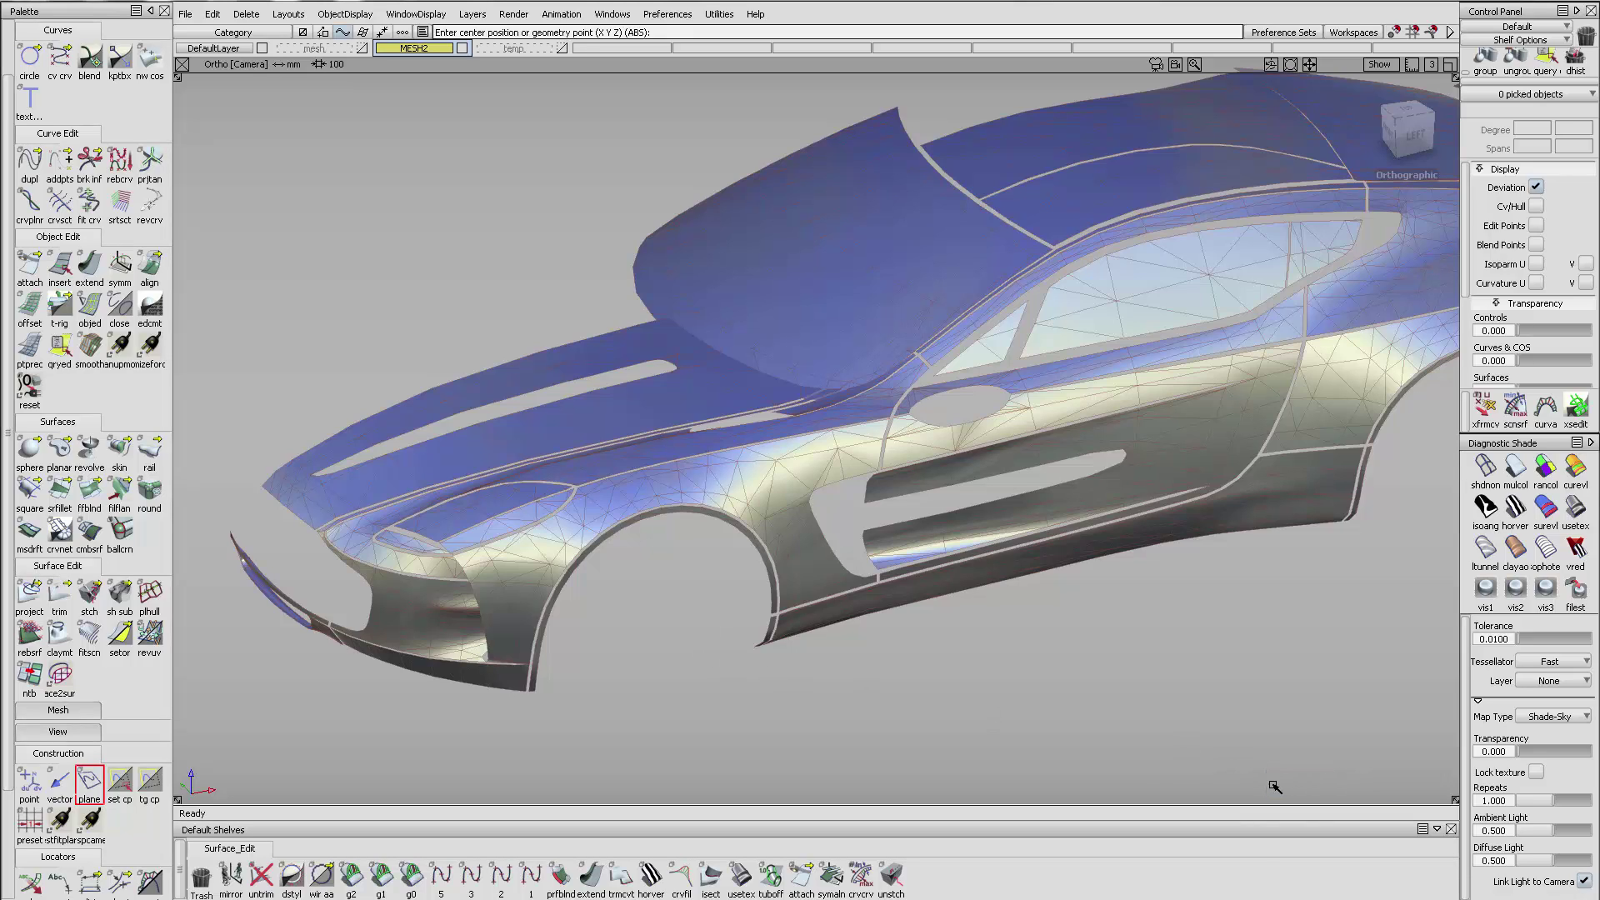
click(677, 677)
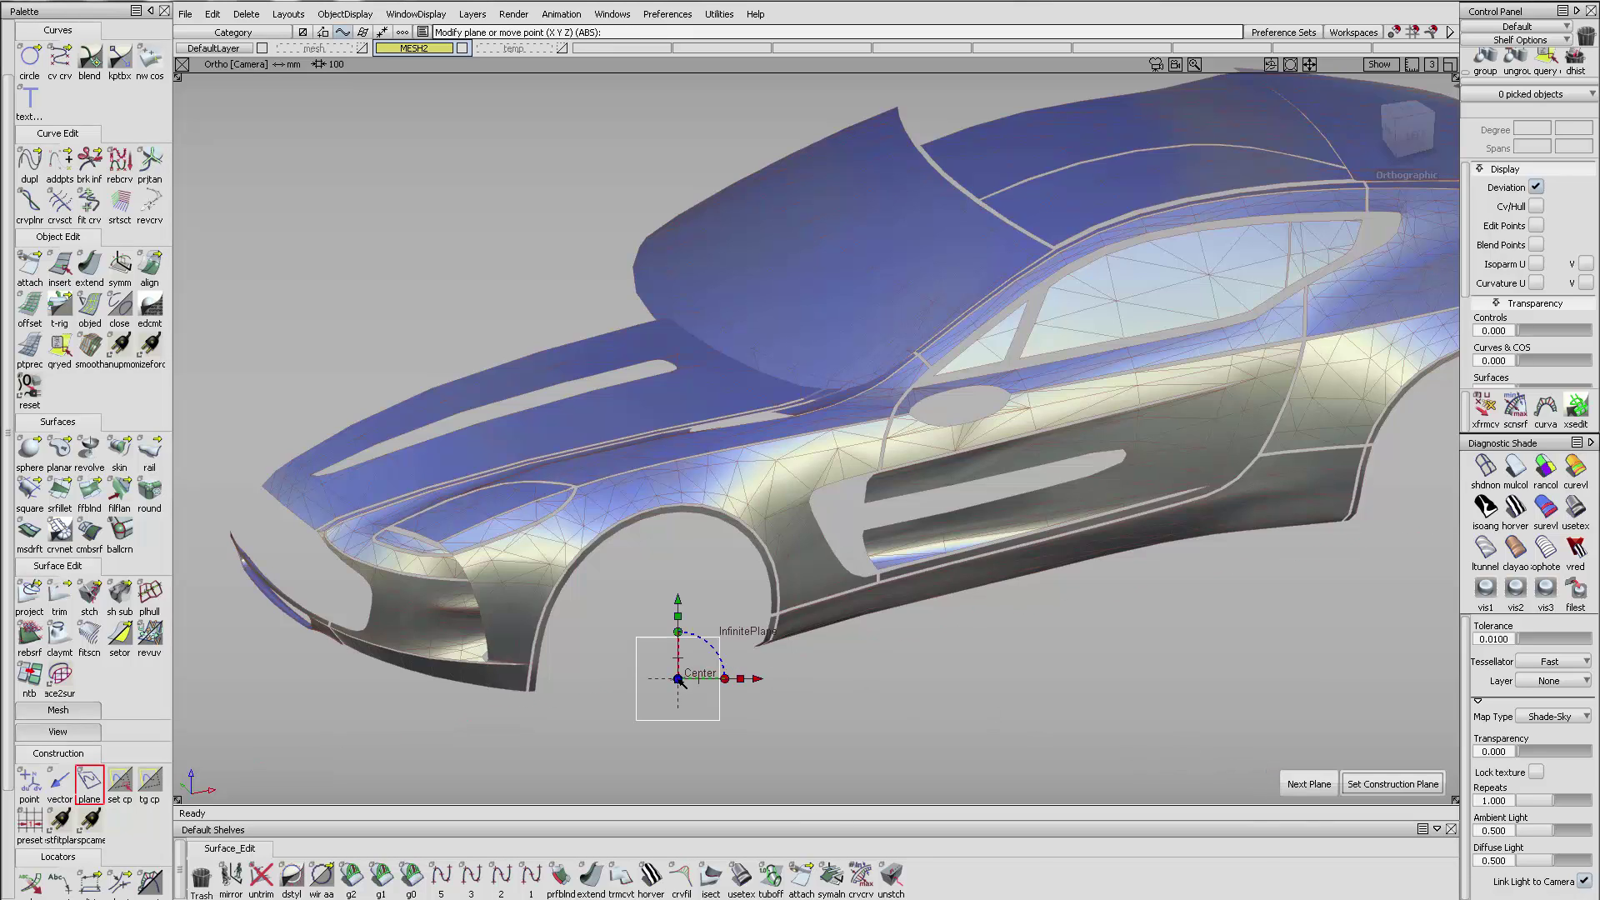
click(1391, 784)
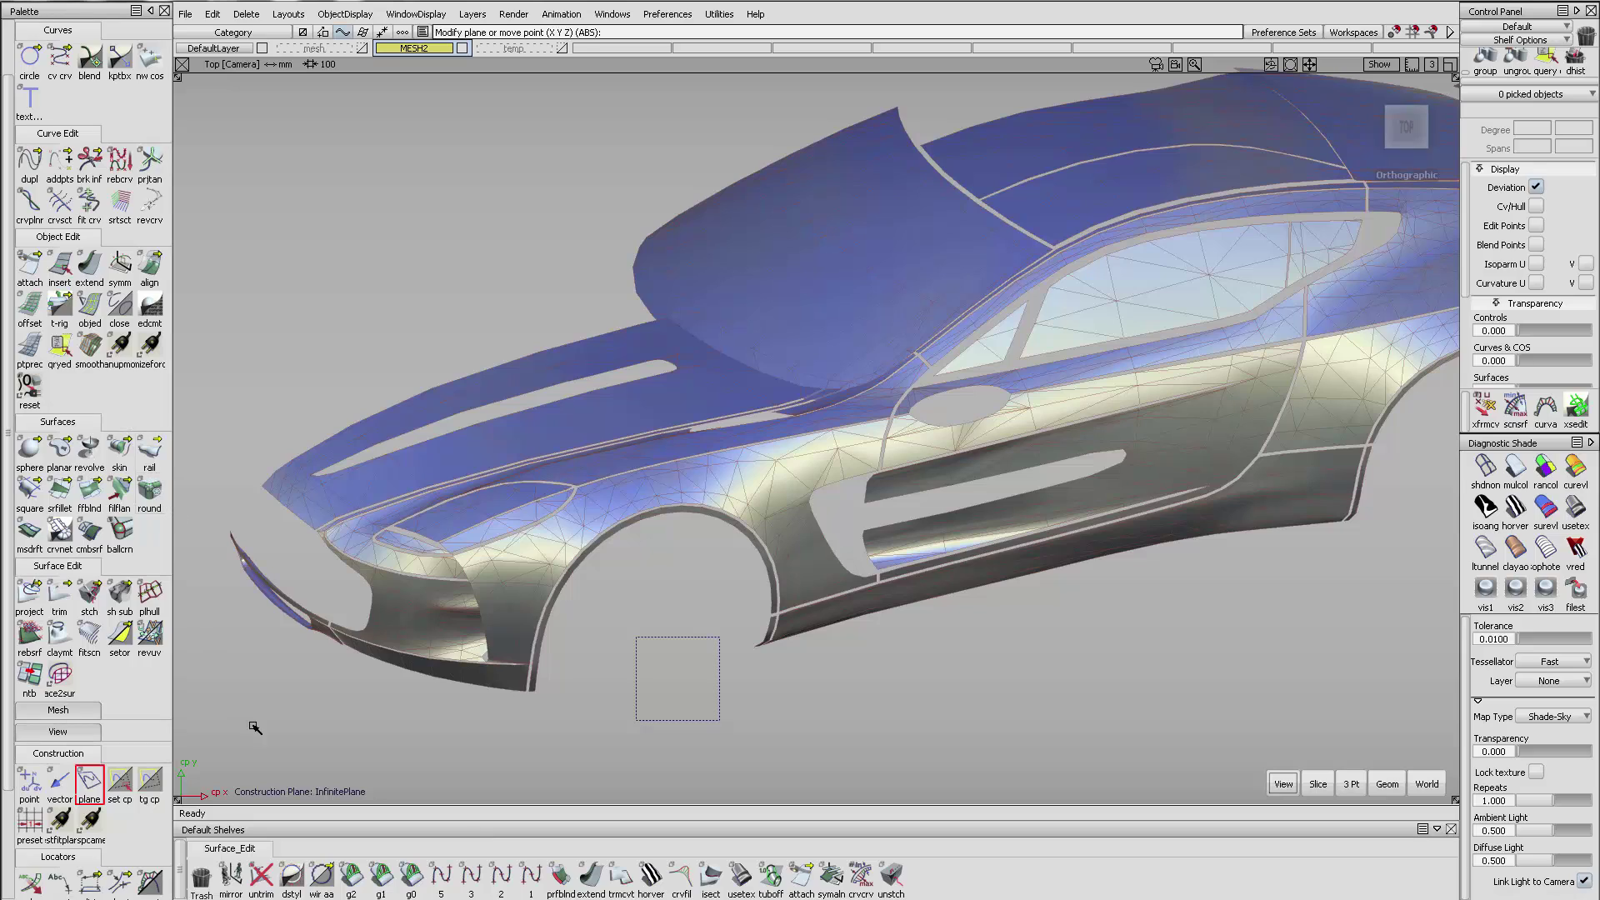
- Draw four short degree 1 lines across the front fender, spaced from the headlight opening to above the wheel arch
click(531, 875)
click(446, 531)
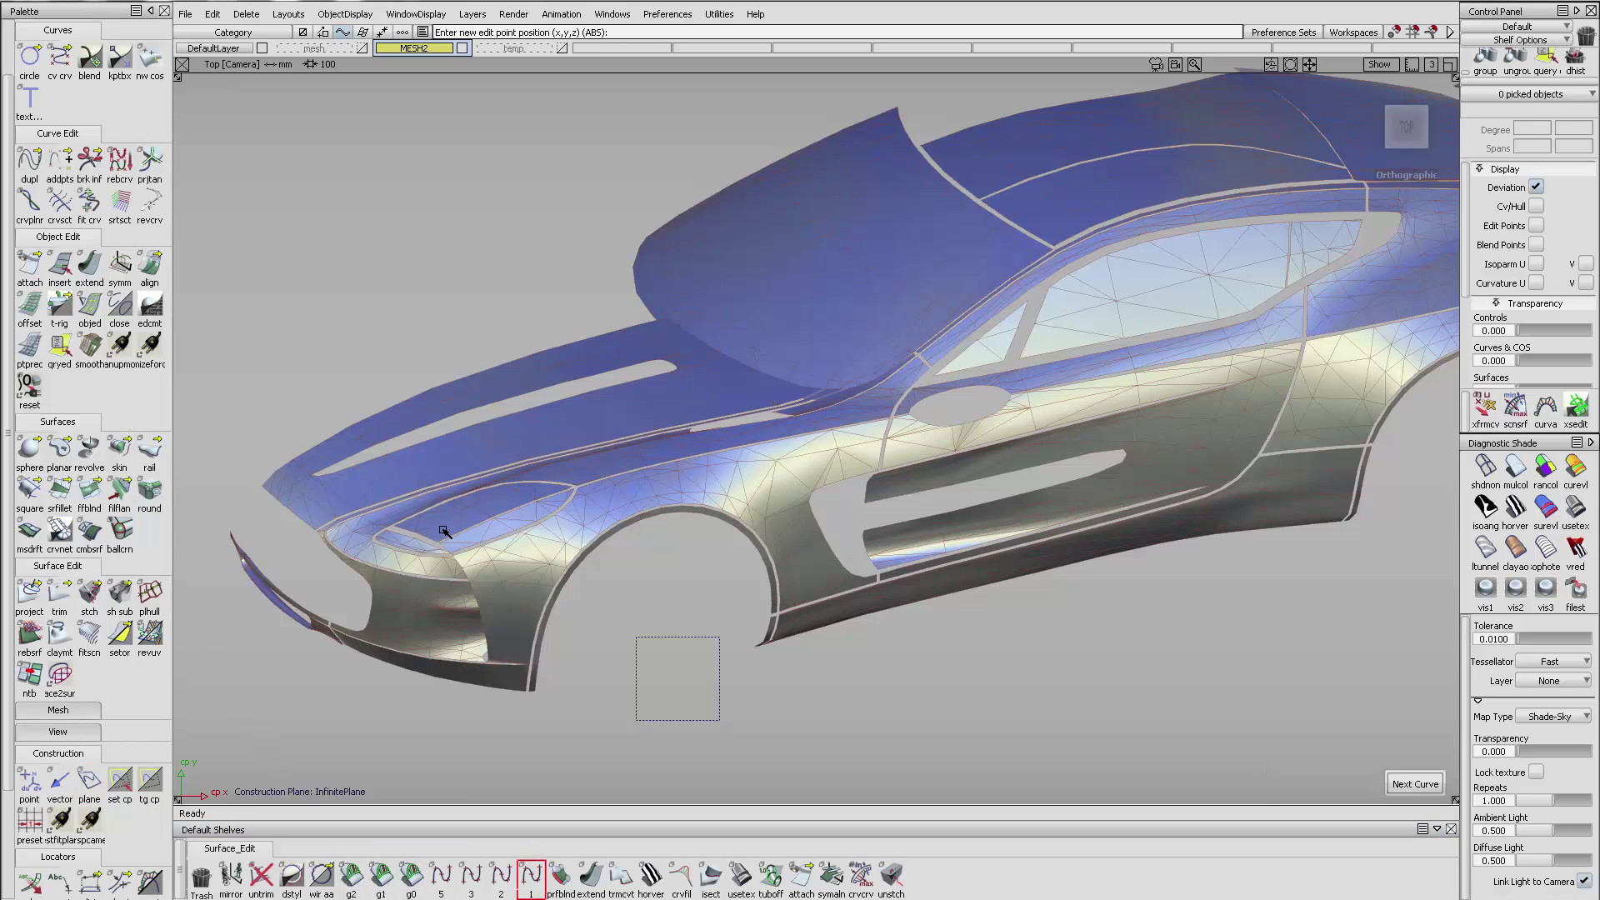
click(455, 546)
click(528, 495)
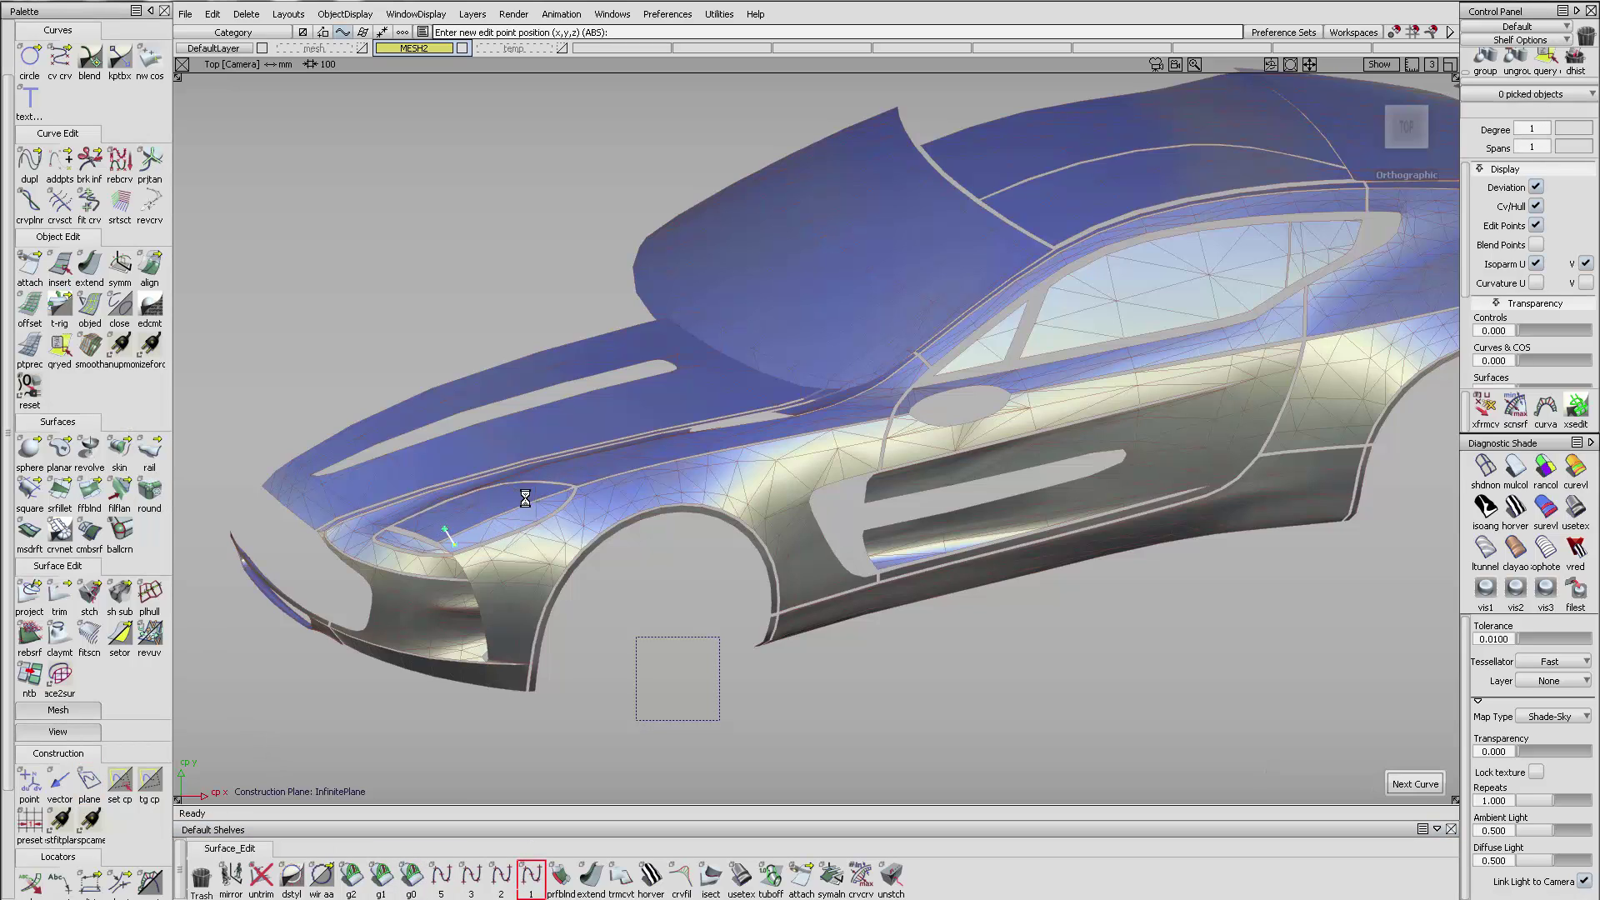
click(535, 512)
click(600, 471)
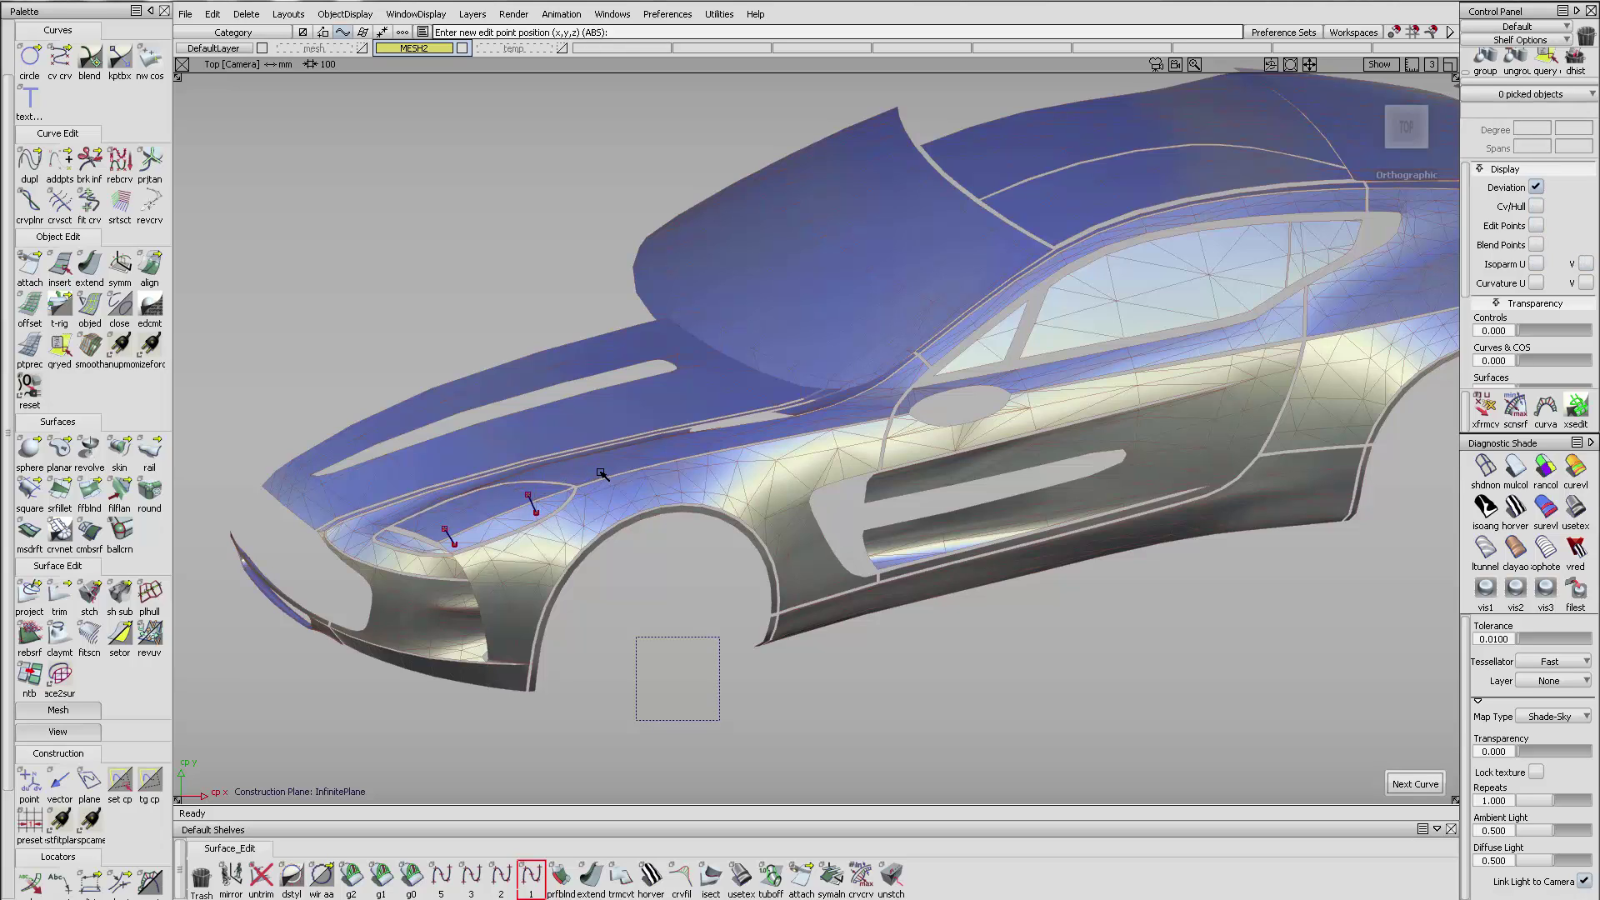
click(615, 489)
click(691, 441)
click(703, 462)
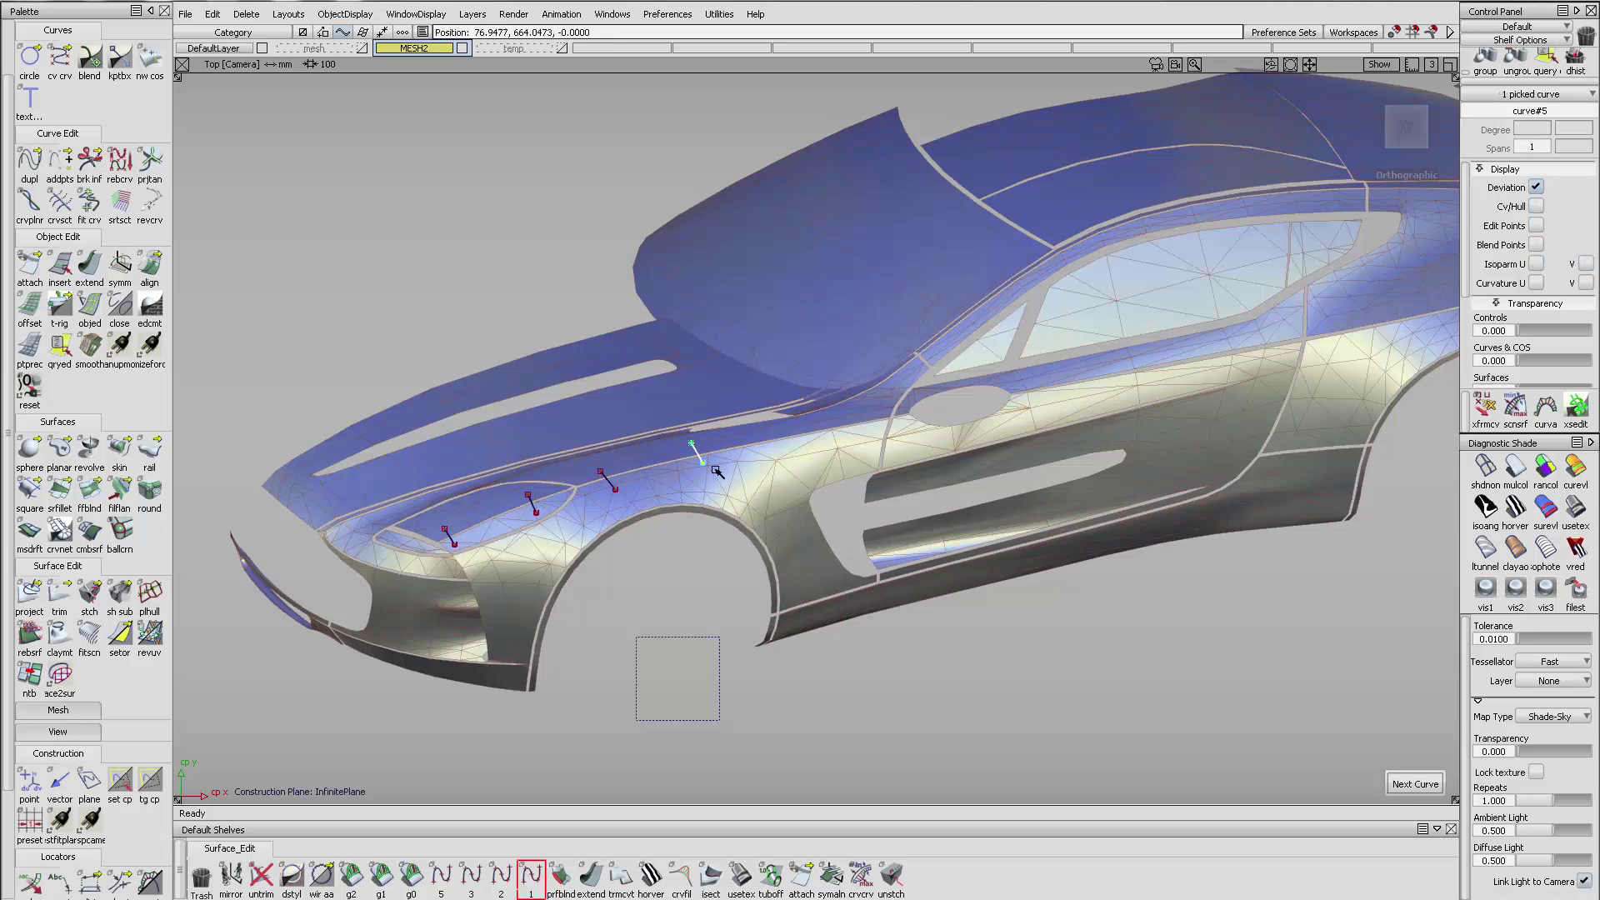
- Draw six more short degree 1 lines across the shoulder, spaced from behind the front wheel arch to the door's rear edge
click(808, 428)
click(811, 454)
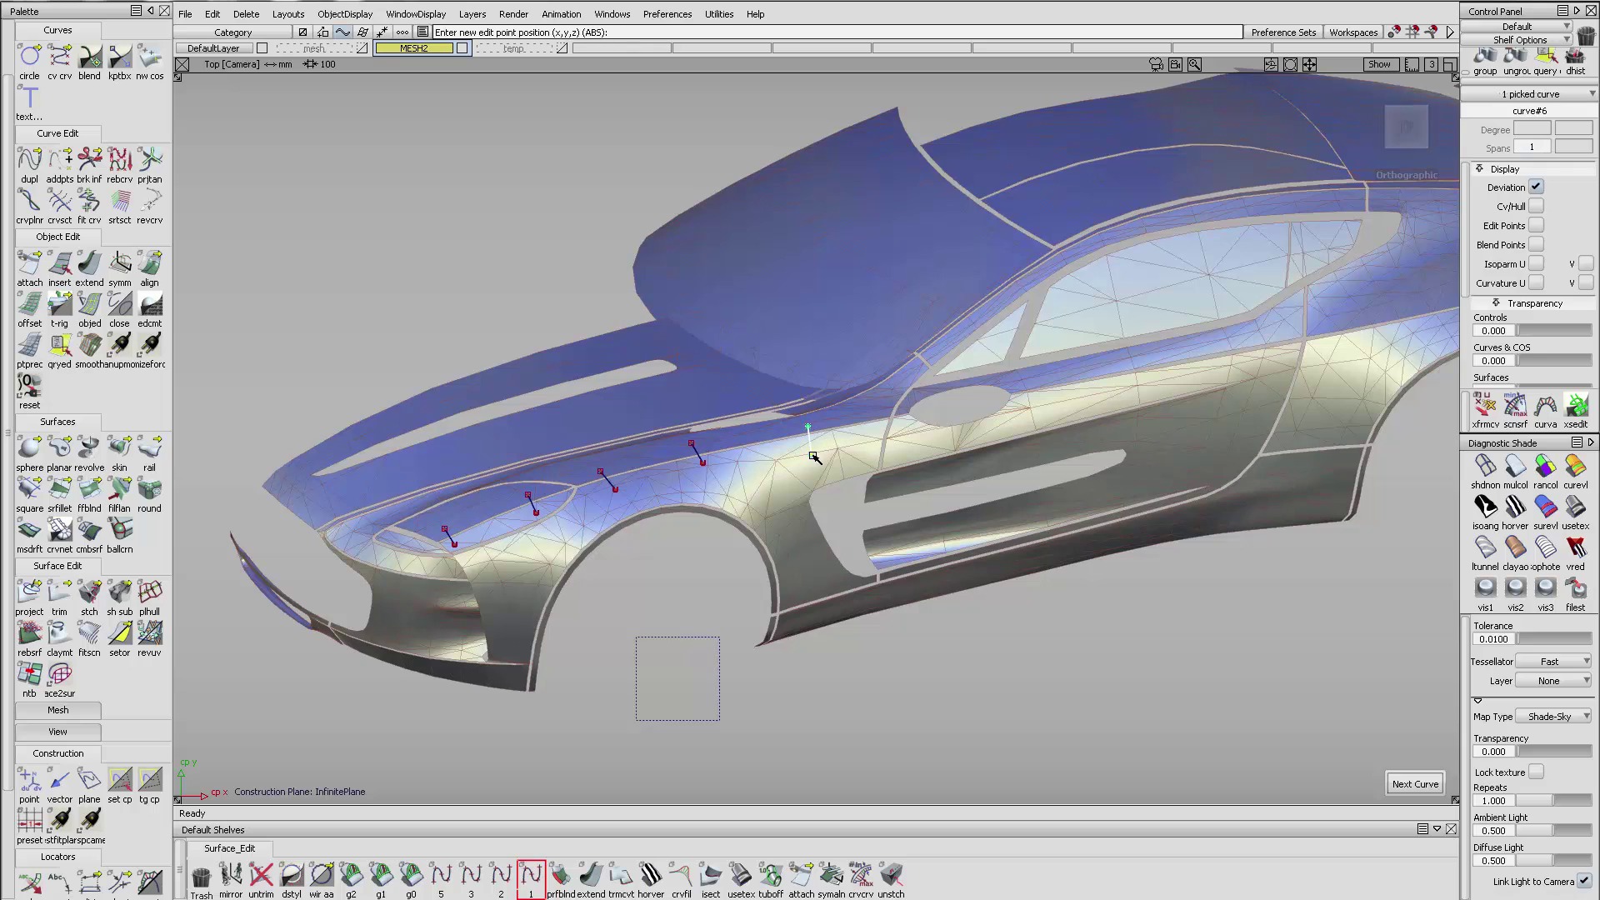
click(905, 406)
click(909, 423)
click(1040, 382)
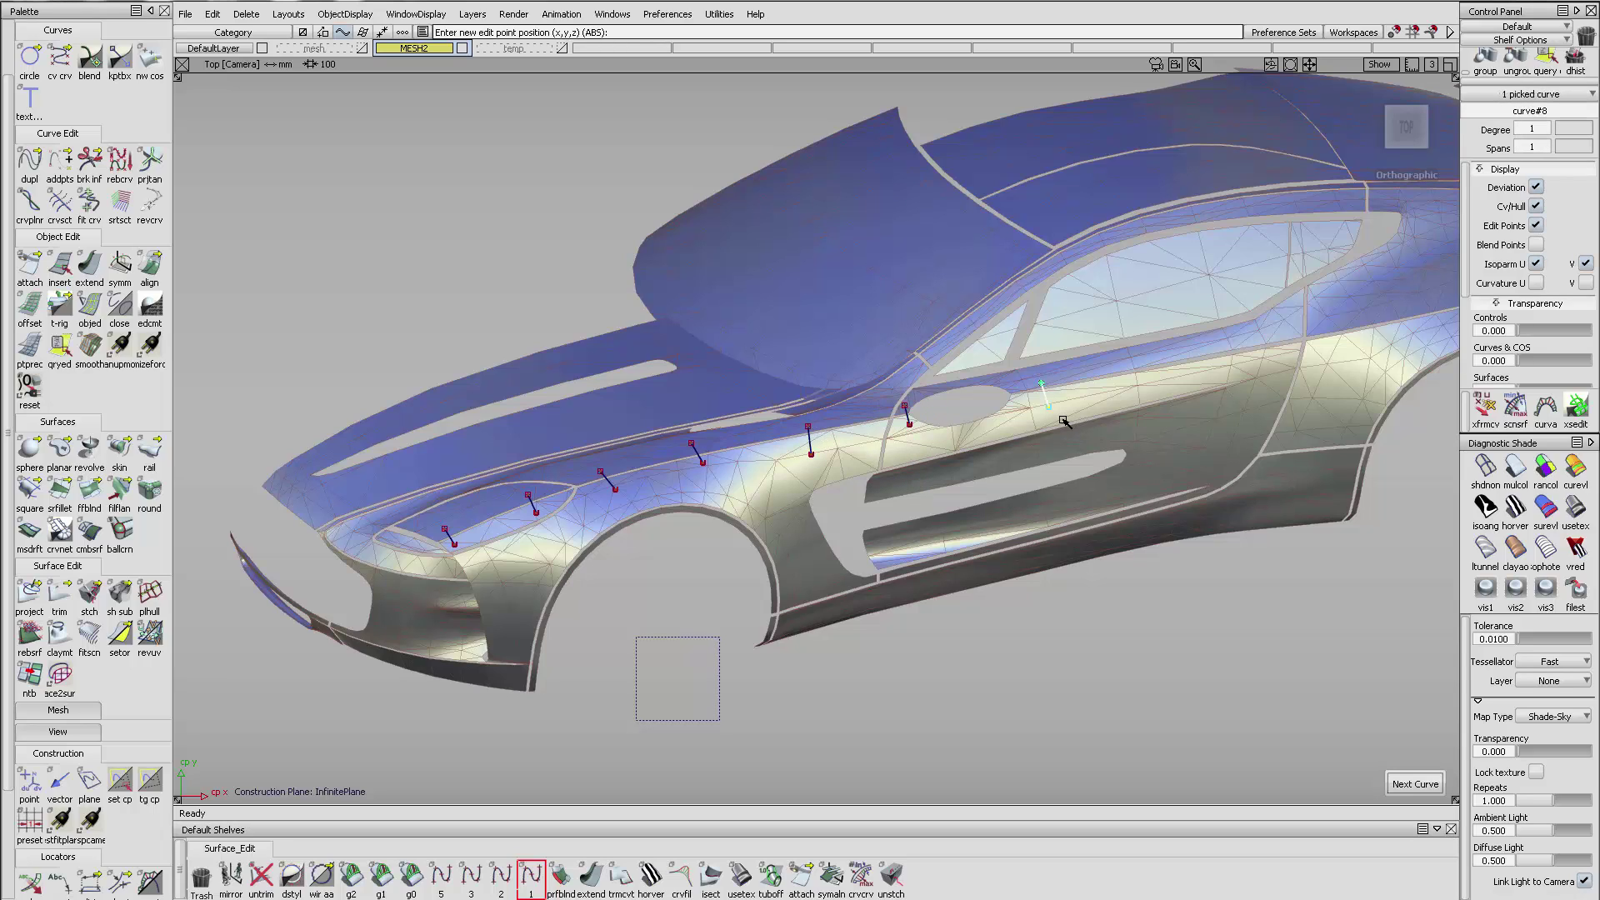
click(1048, 407)
click(1138, 360)
click(1147, 381)
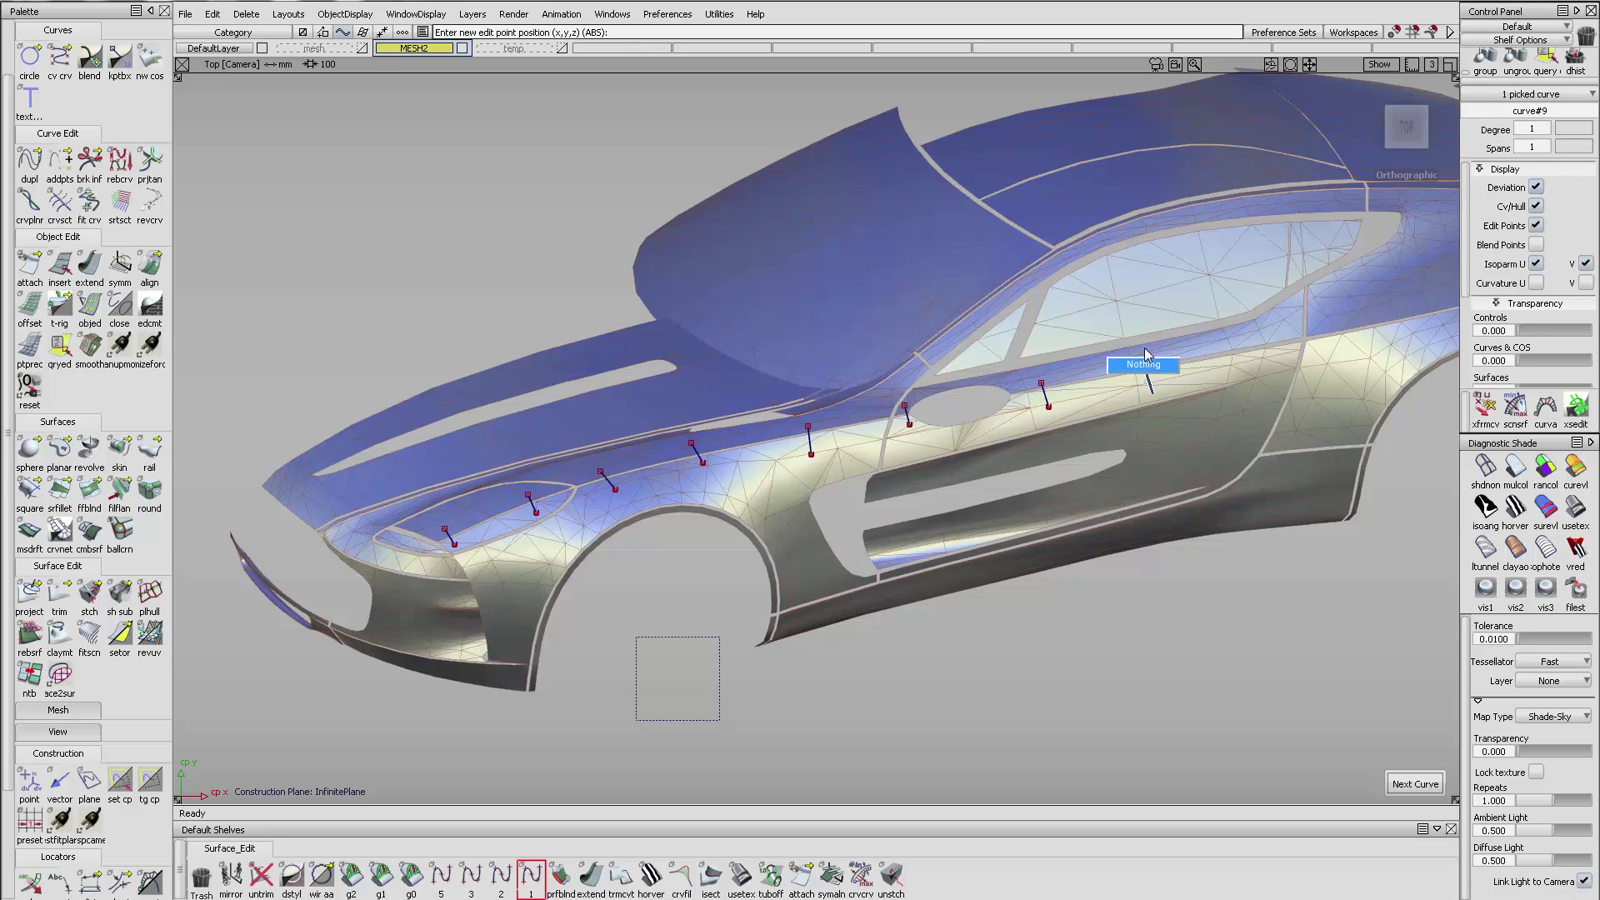
click(1222, 342)
click(1224, 361)
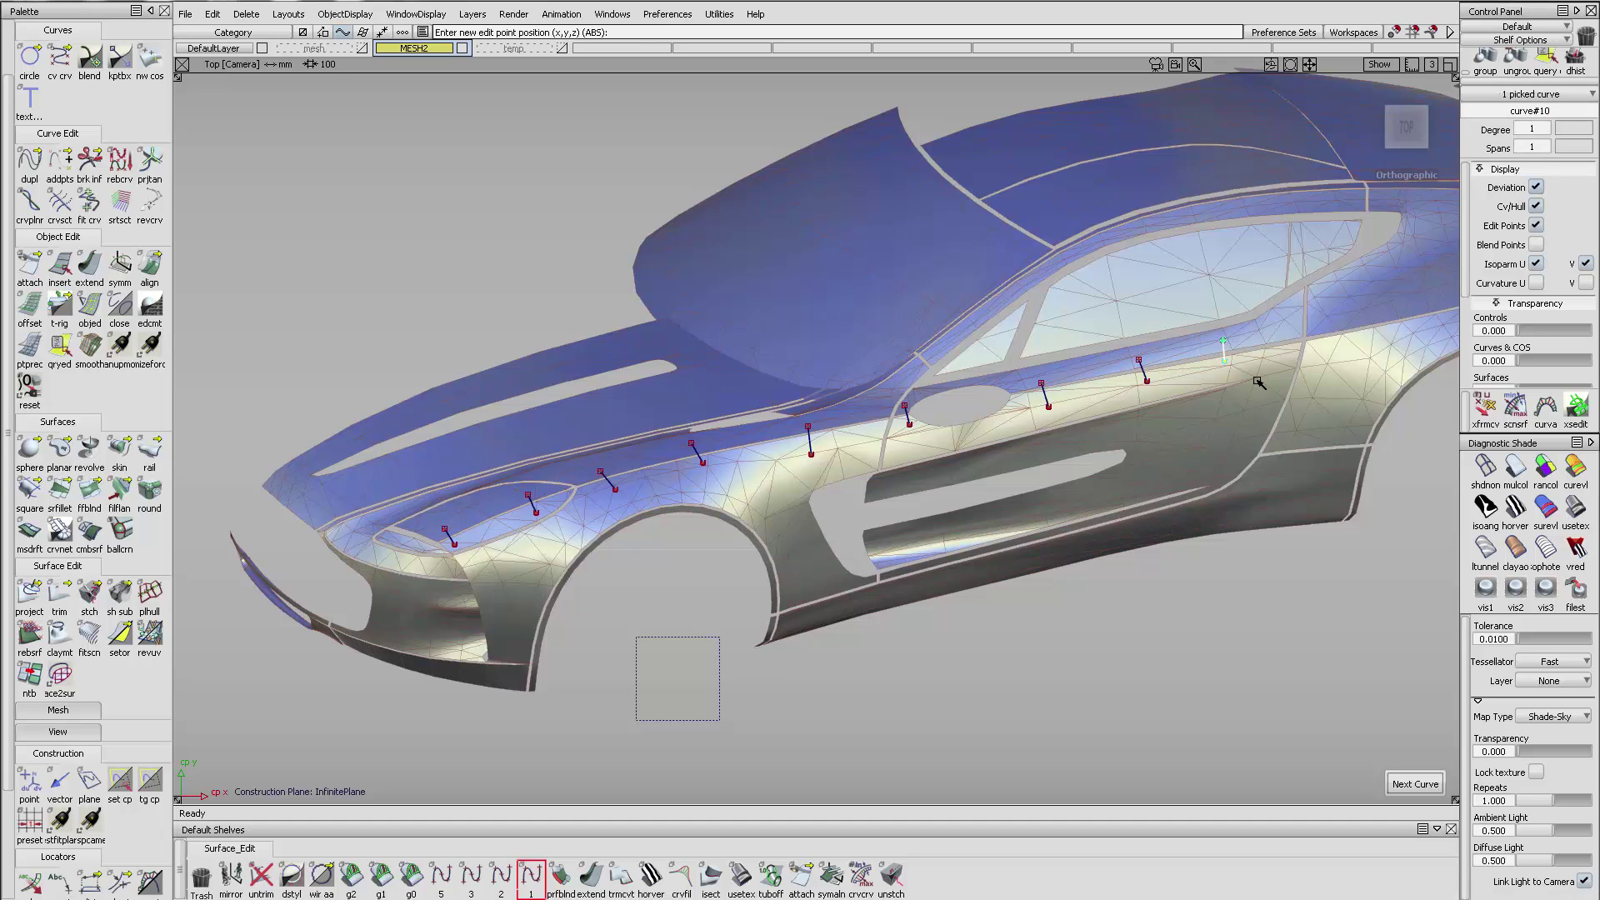
click(1285, 329)
click(1287, 350)
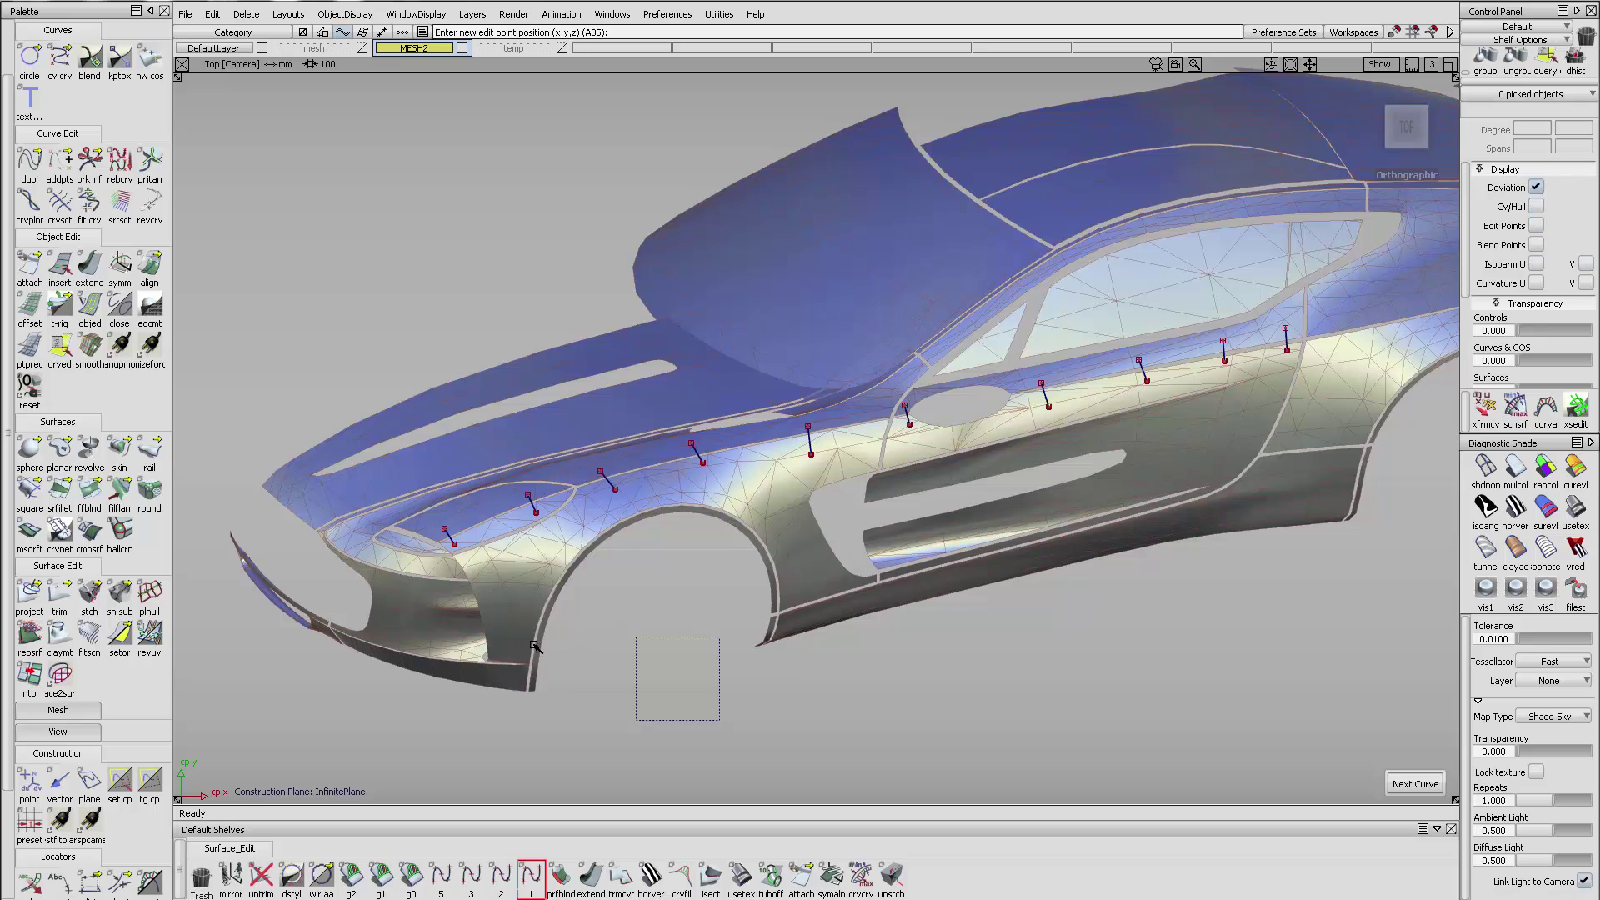
- Draw four short degree 1 lines across the front half of the wheel arch edge, from its lower end up to the crown
click(550, 651)
click(535, 593)
click(573, 610)
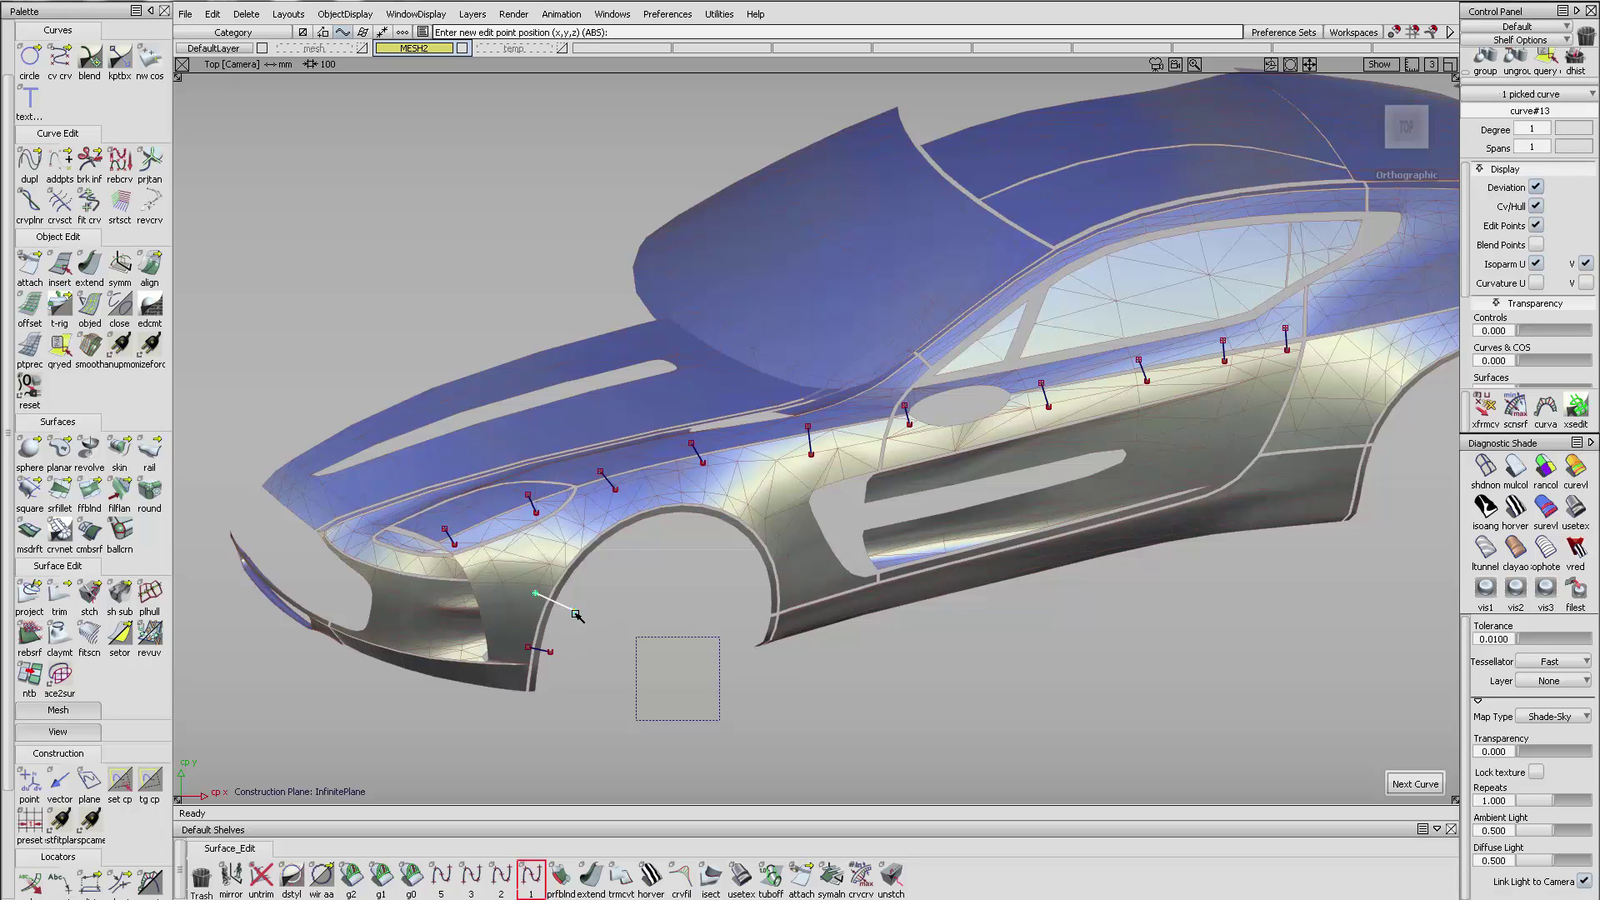
click(569, 545)
click(603, 571)
click(626, 504)
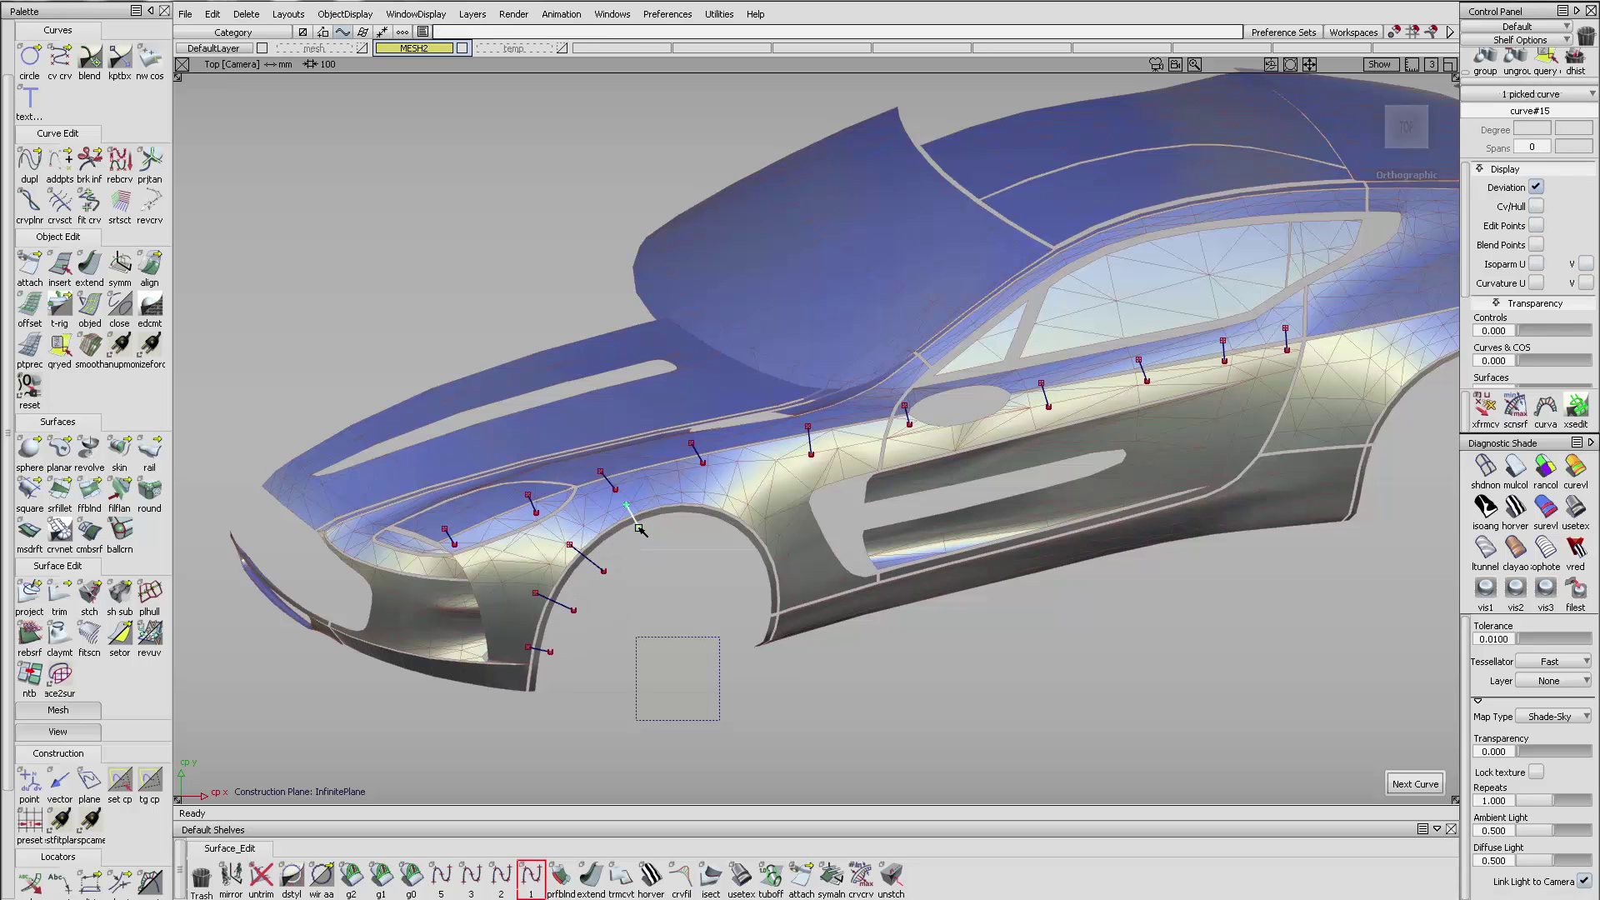
click(637, 526)
- Draw four short degree 1 lines across the rear half of the wheel arch edge, from the crown down to the sill
click(709, 498)
click(703, 531)
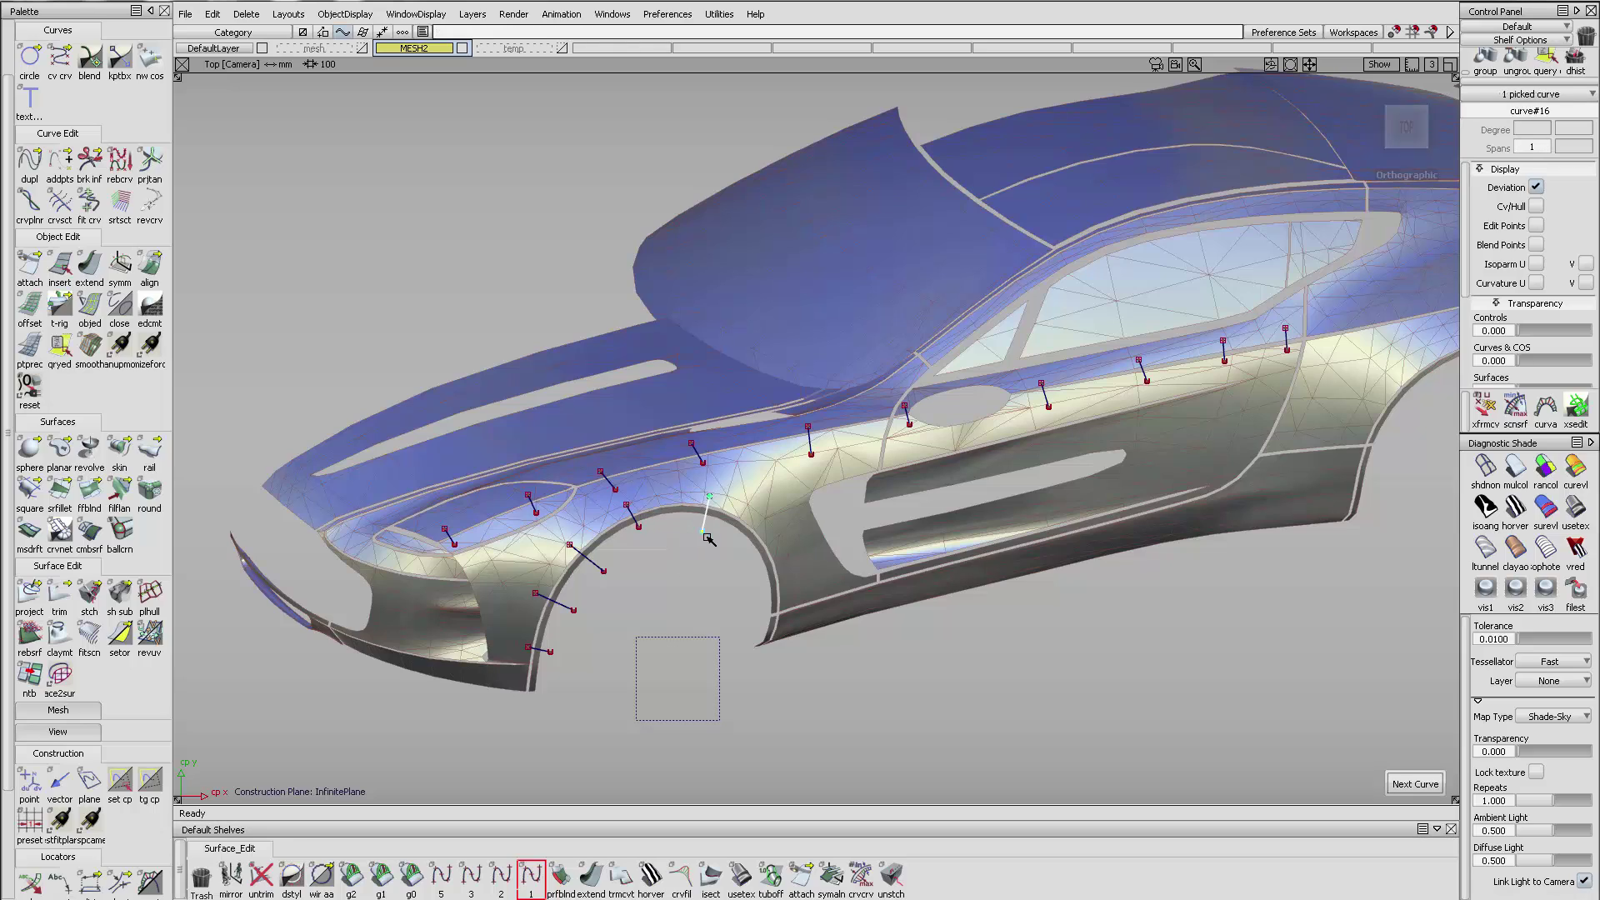
click(763, 525)
click(740, 563)
click(792, 586)
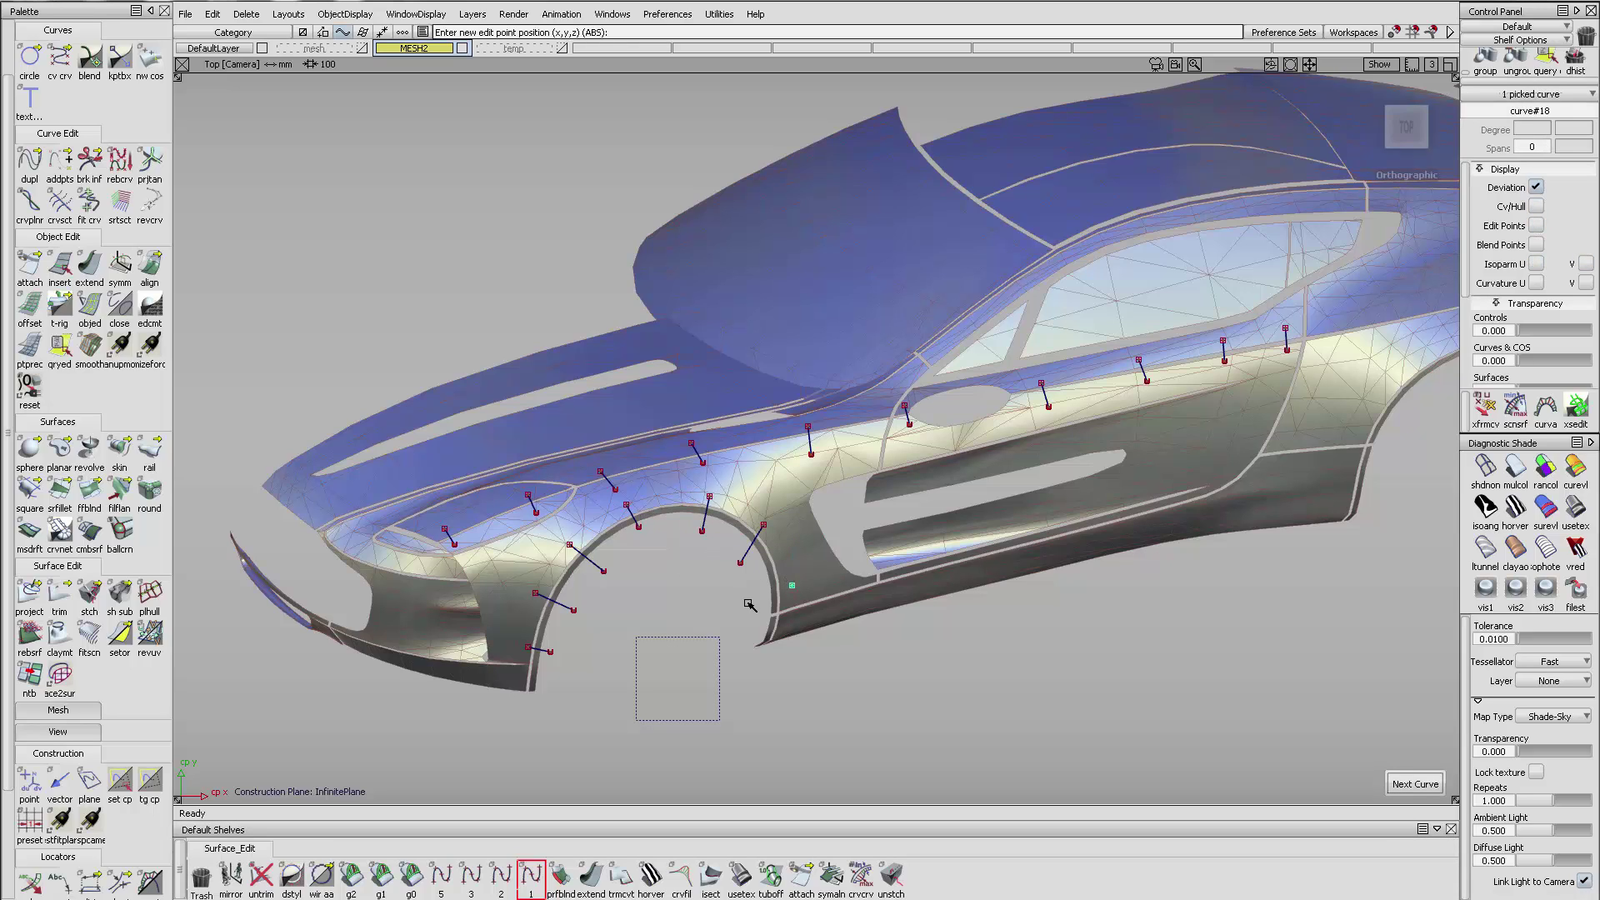
click(747, 602)
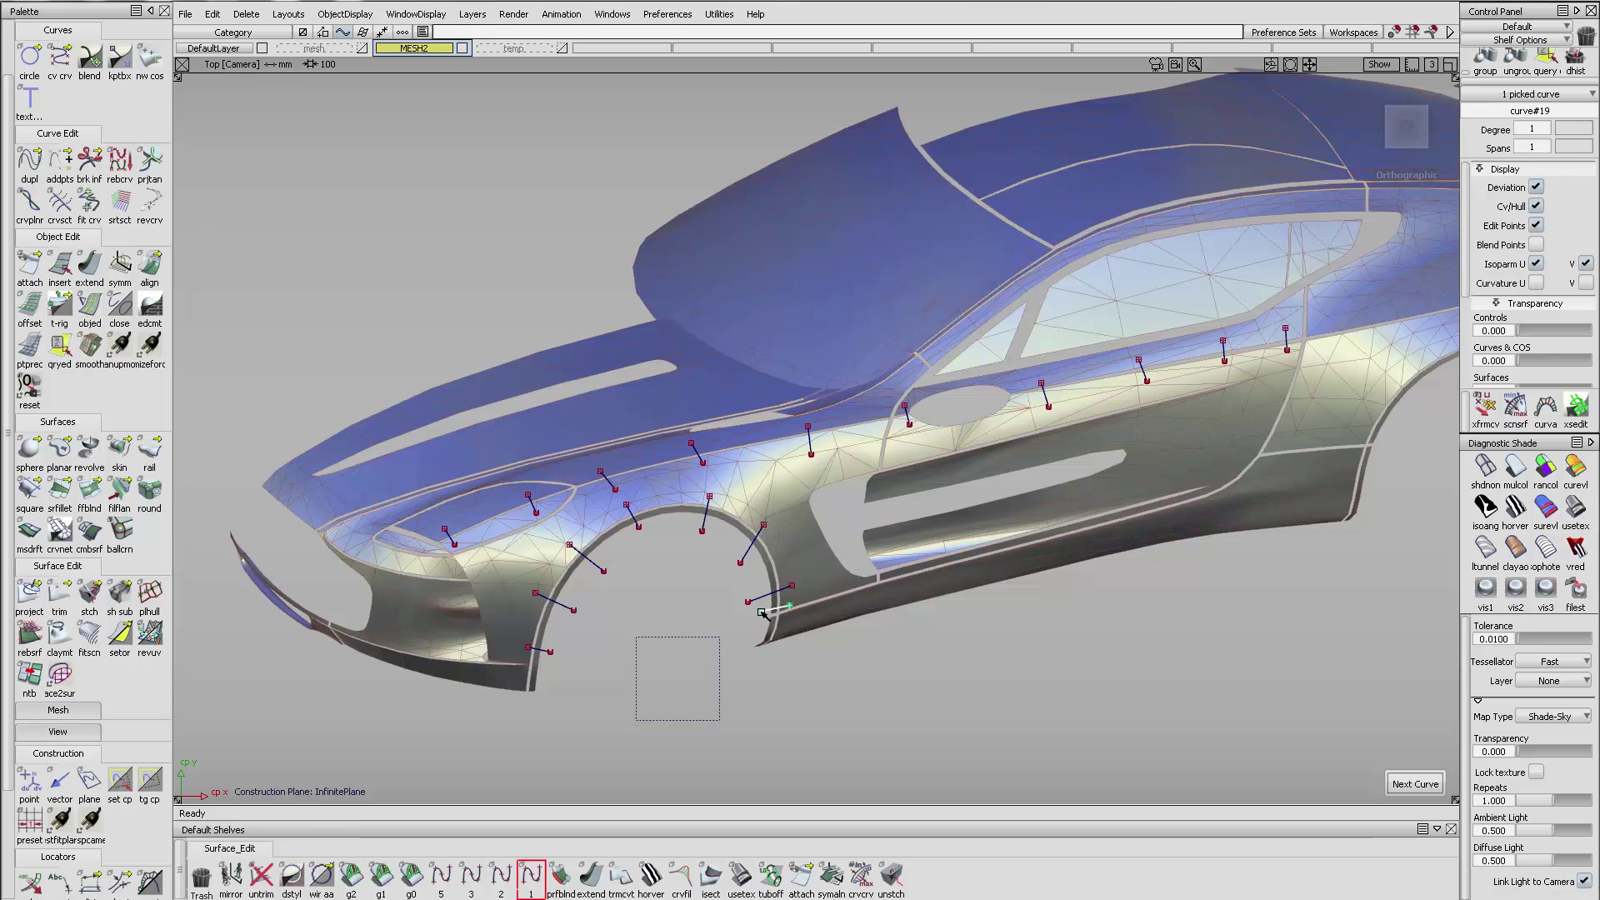
click(760, 610)
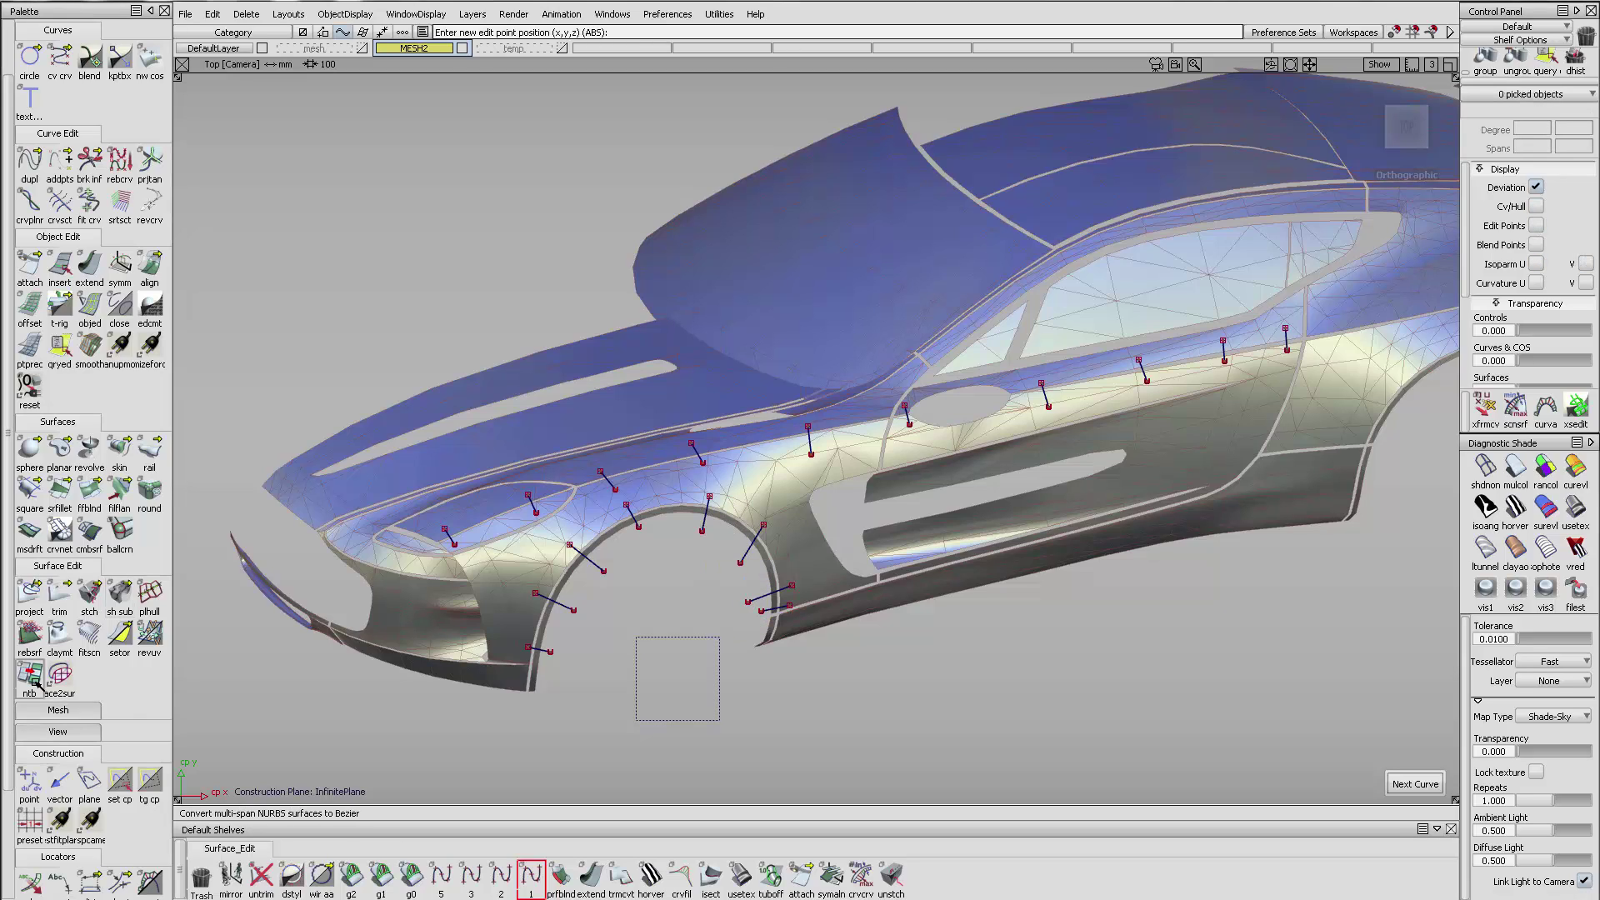
- Delete the view-aligned reference plane below the front wheel arch
scroll(94, 731, down, 3)
scroll(91, 776, down, 1)
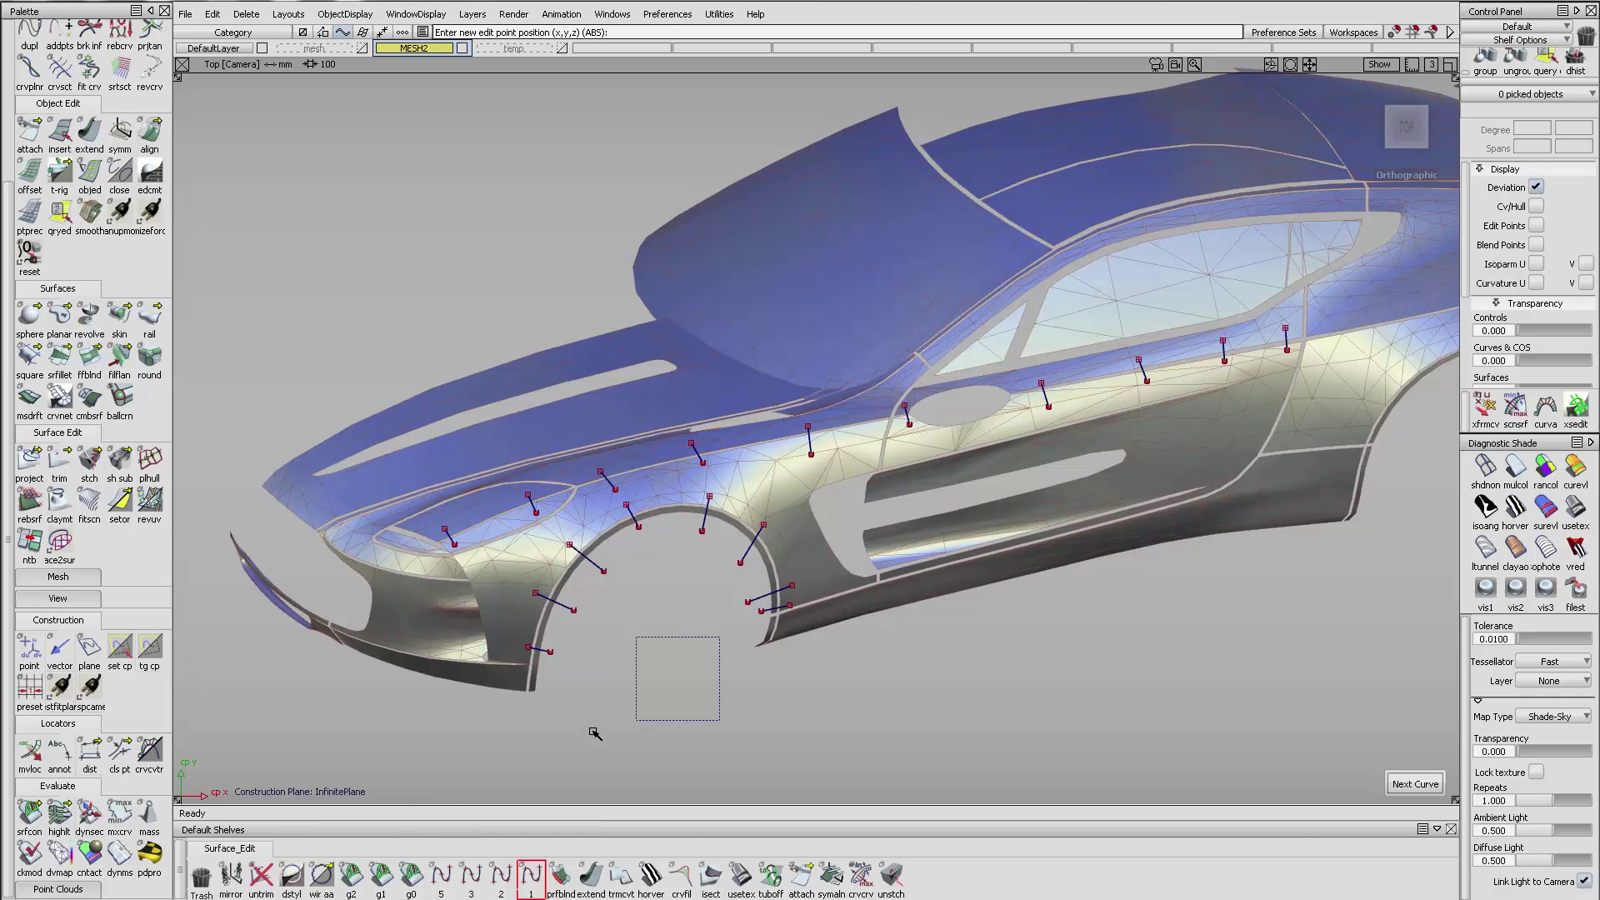
ctrl+shift+drag(695, 674, 697, 718)
click(696, 721)
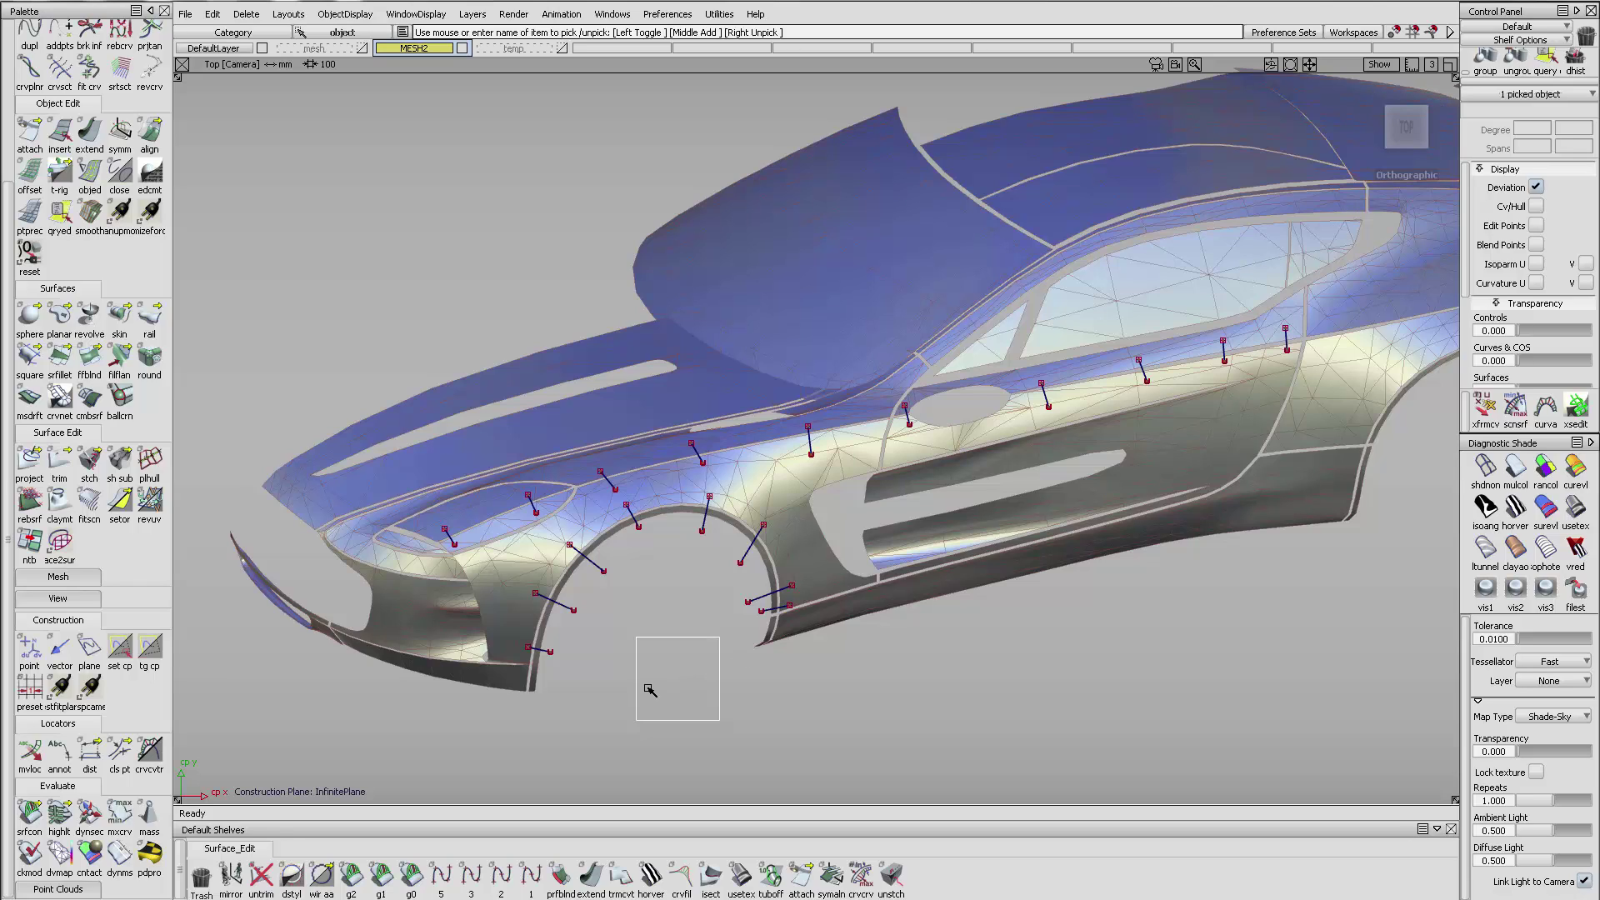
key(Delete)
key(Return)
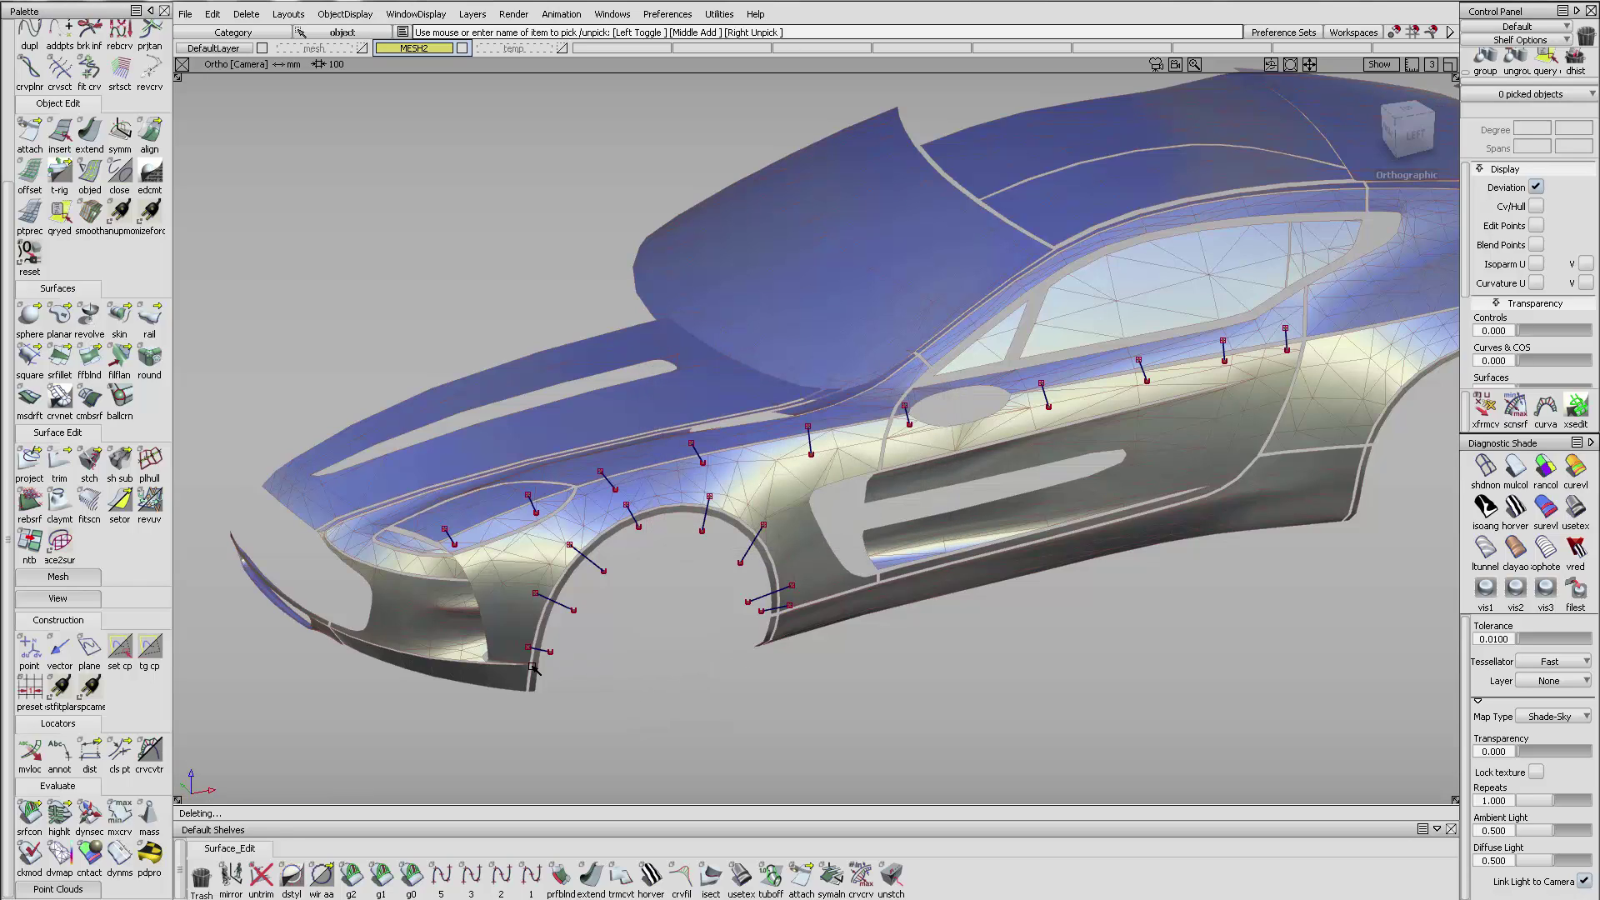
- Project all 18 short lines onto the car body mesh
alt+shift+drag(514, 685, 845, 709)
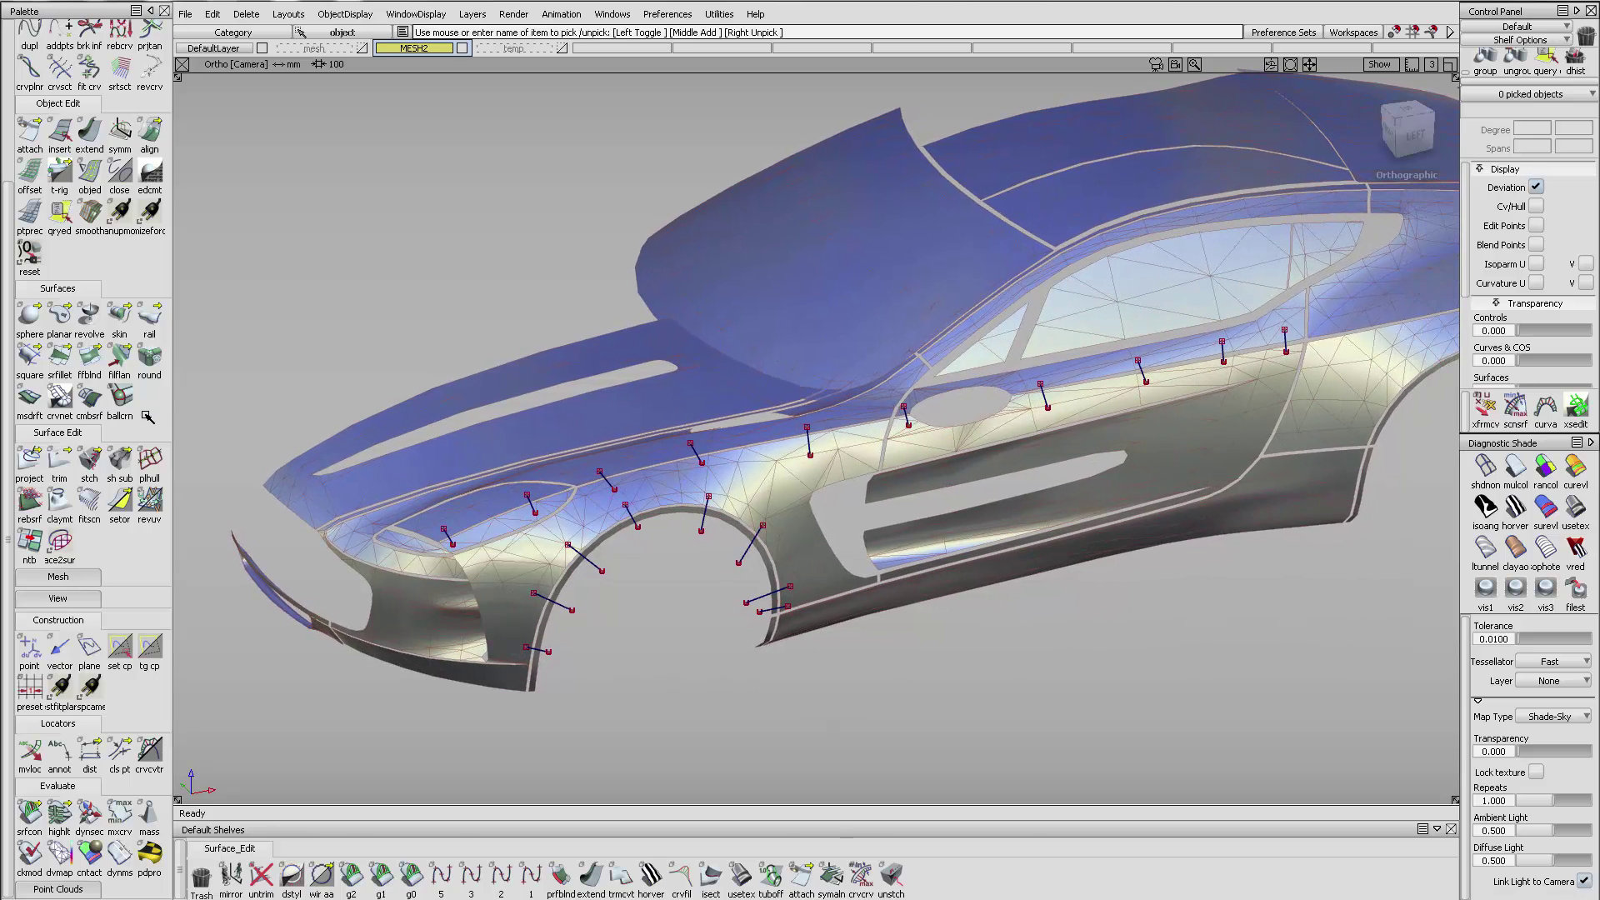
click(67, 582)
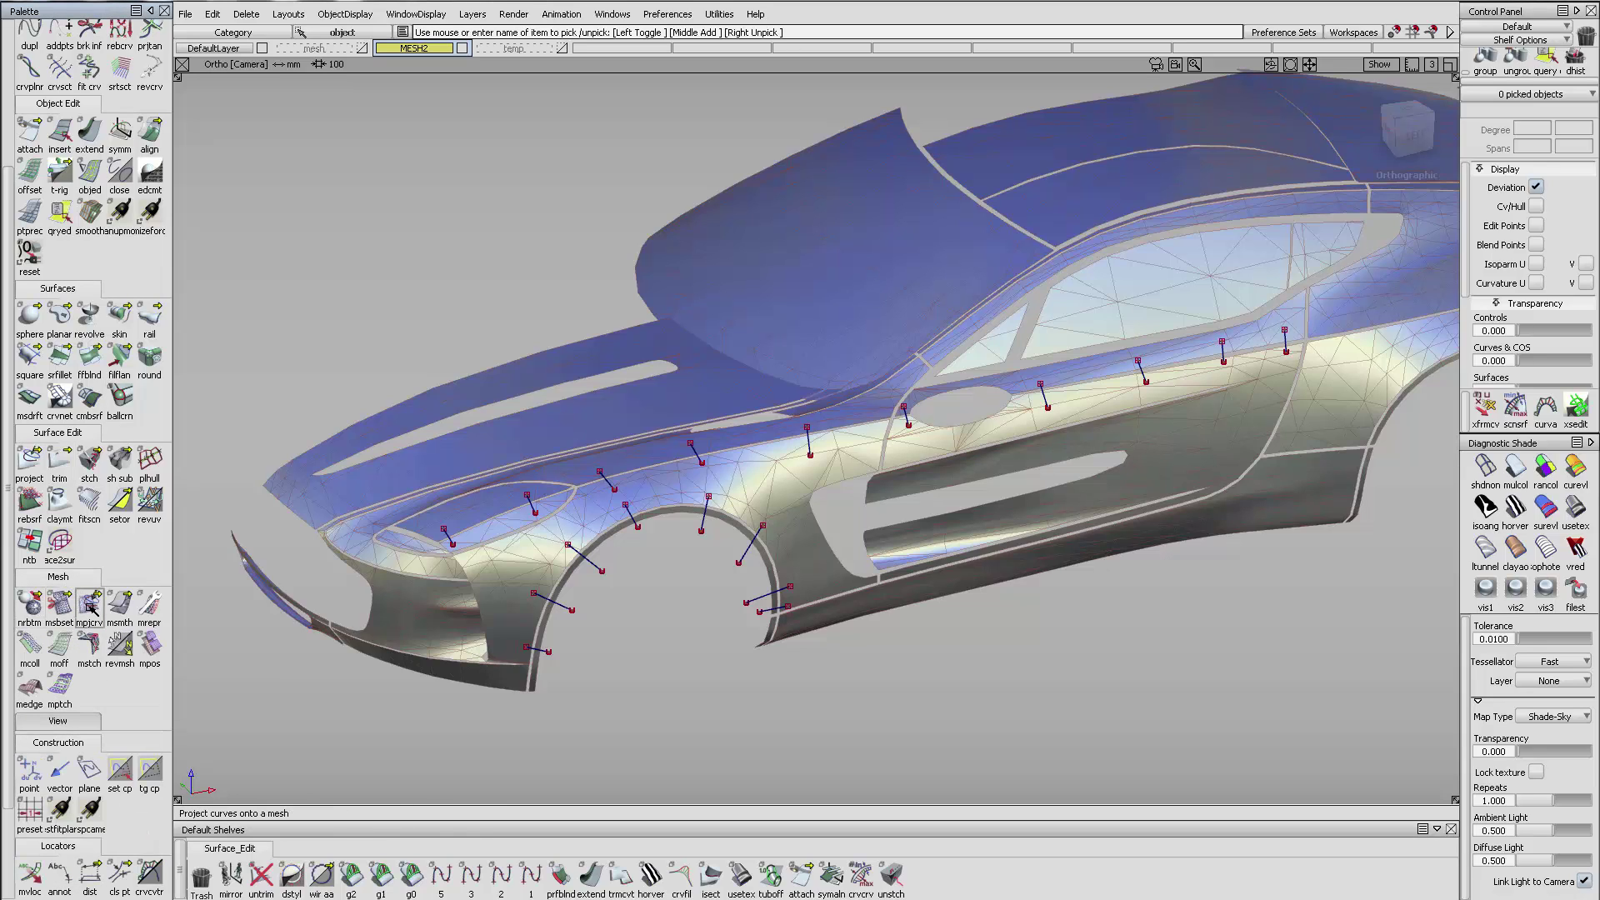
click(90, 607)
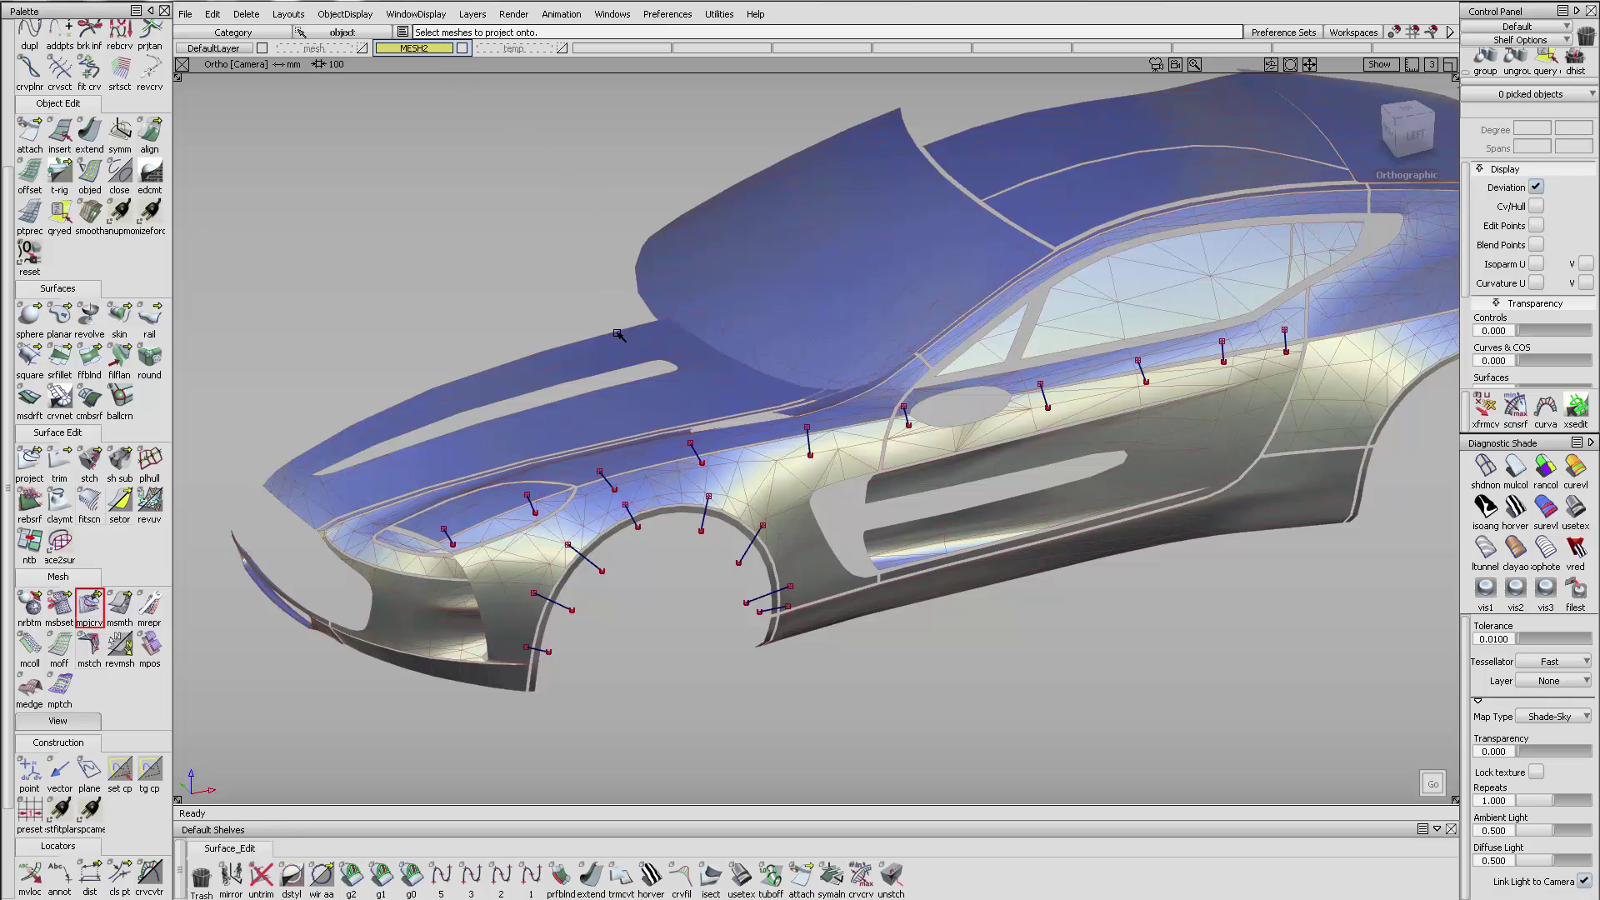
click(659, 448)
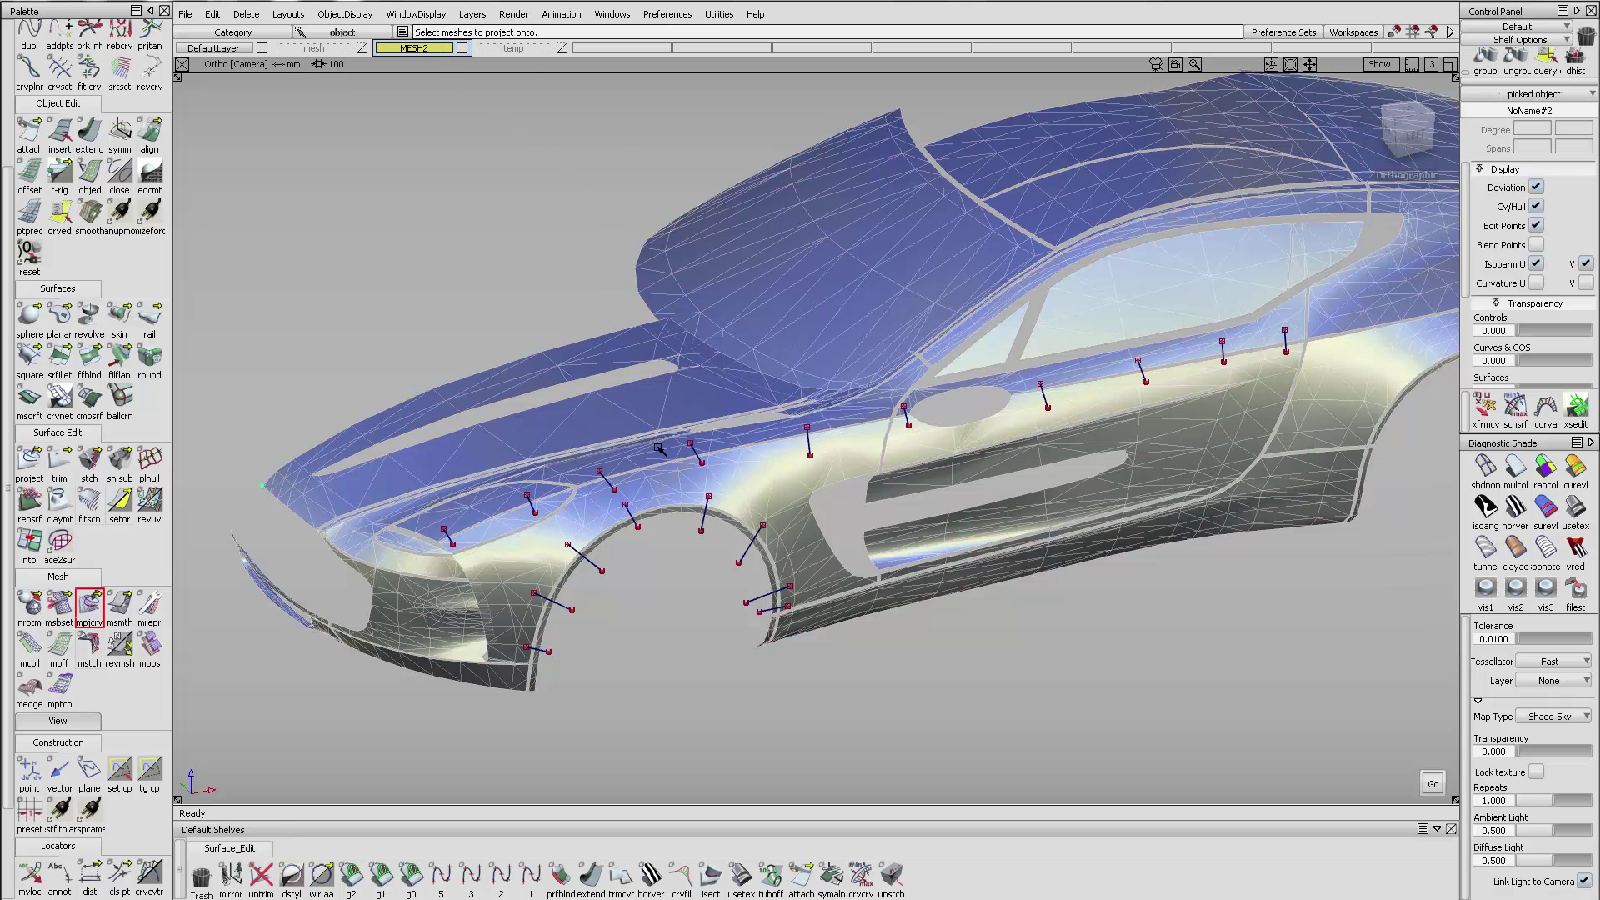
click(651, 488)
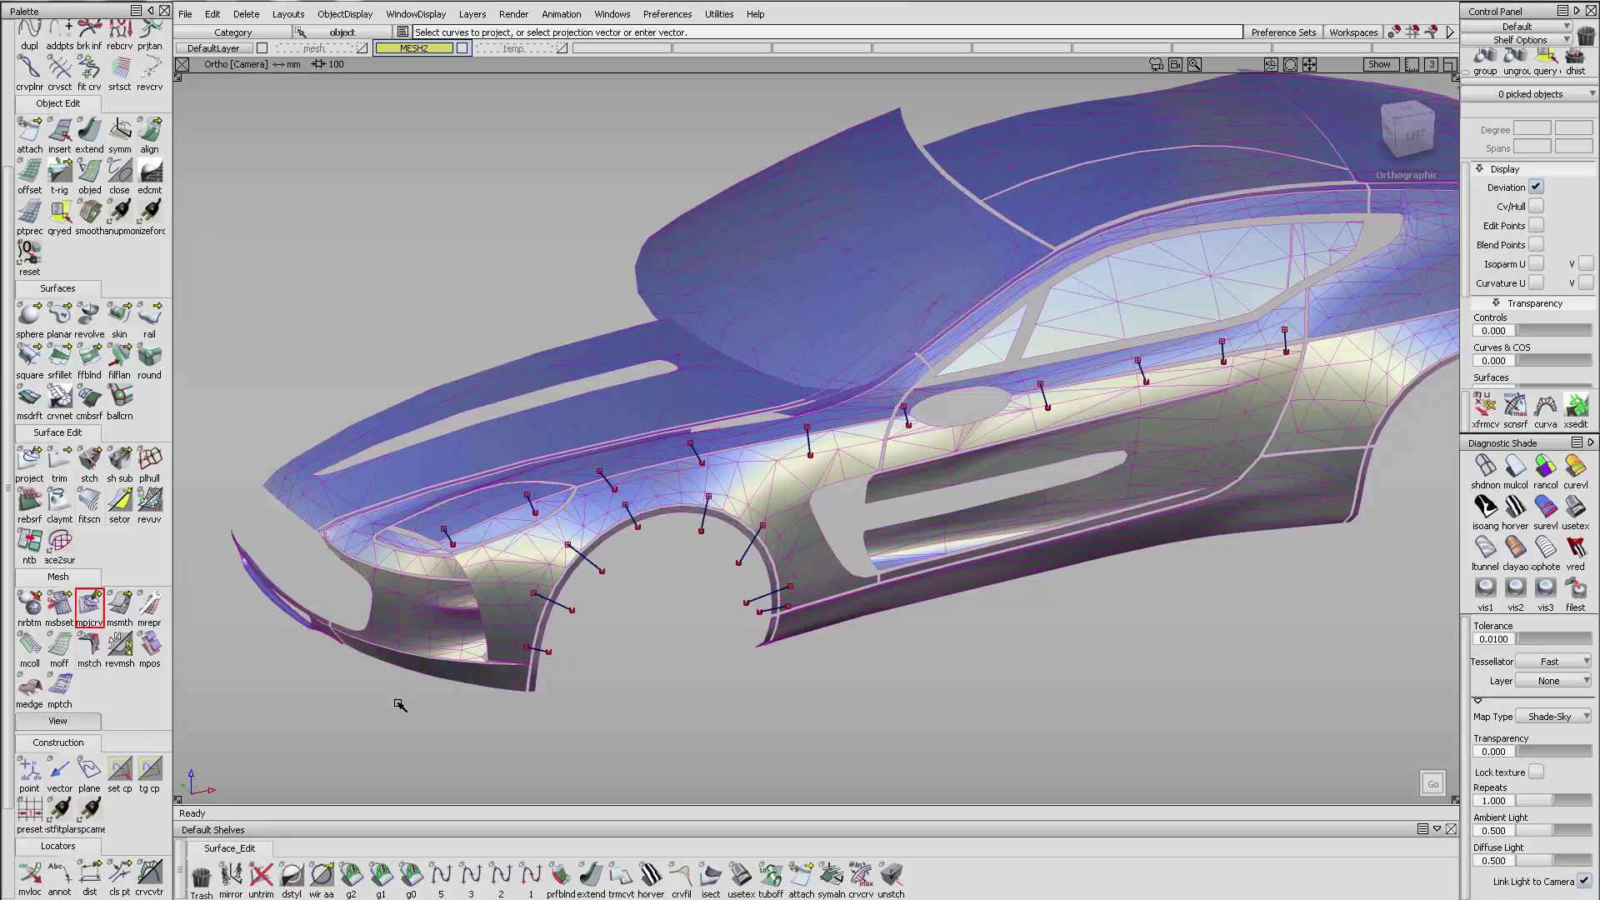
drag(400, 705, 1389, 245)
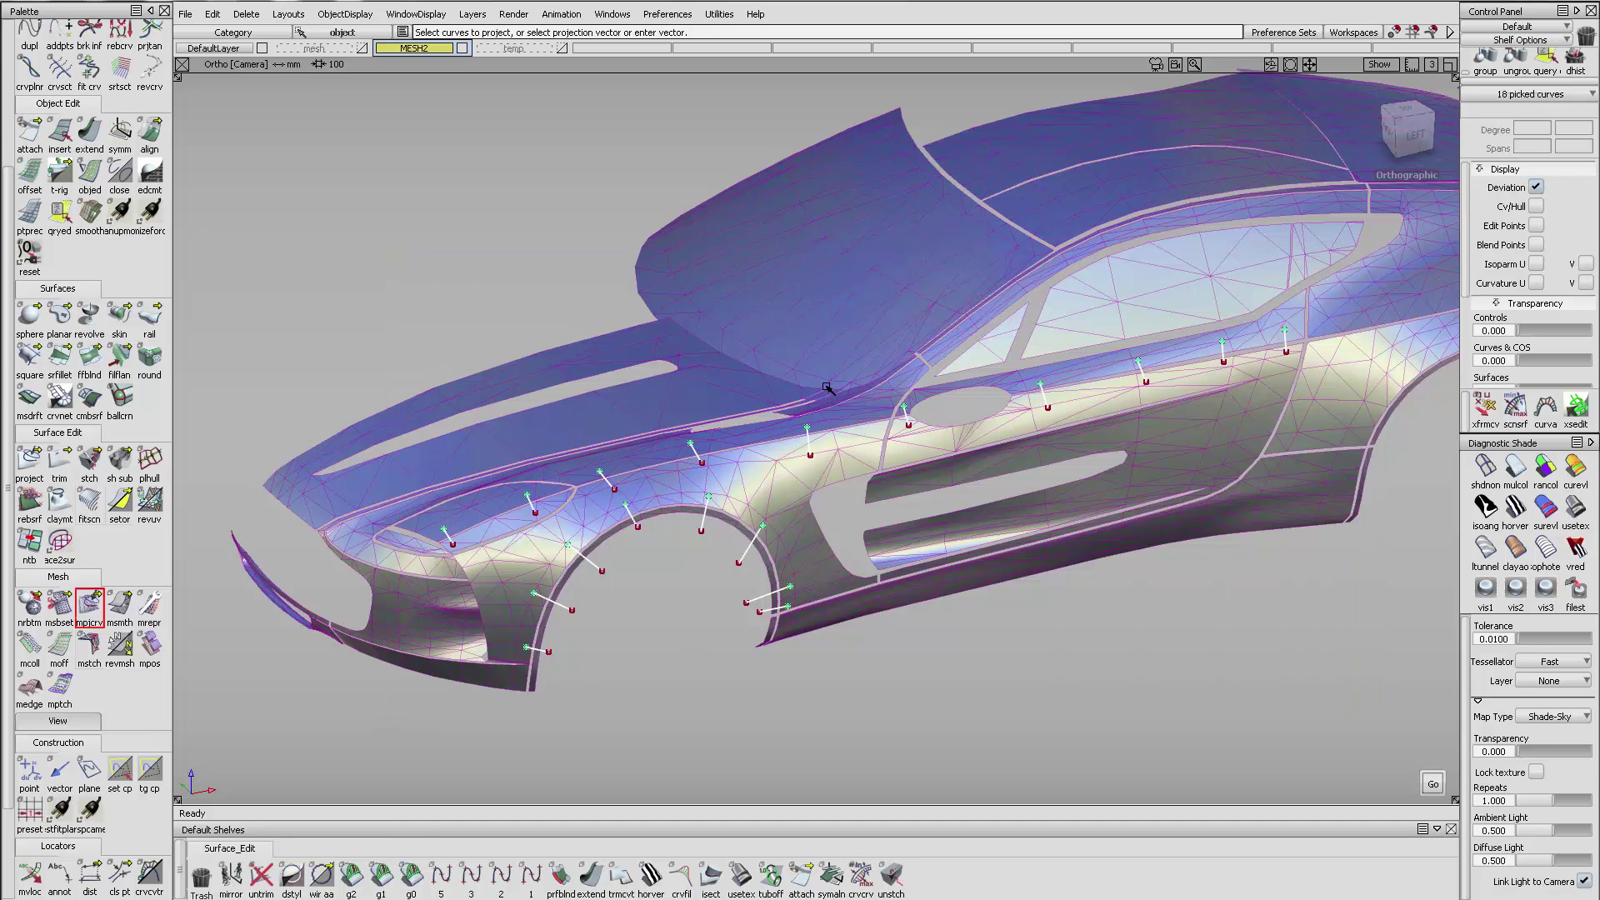
key(Return)
- Delete the 18 original flat lines floating beside the car, keeping the curves projected on the mesh
alt+shift+drag(819, 313, 1100, 364)
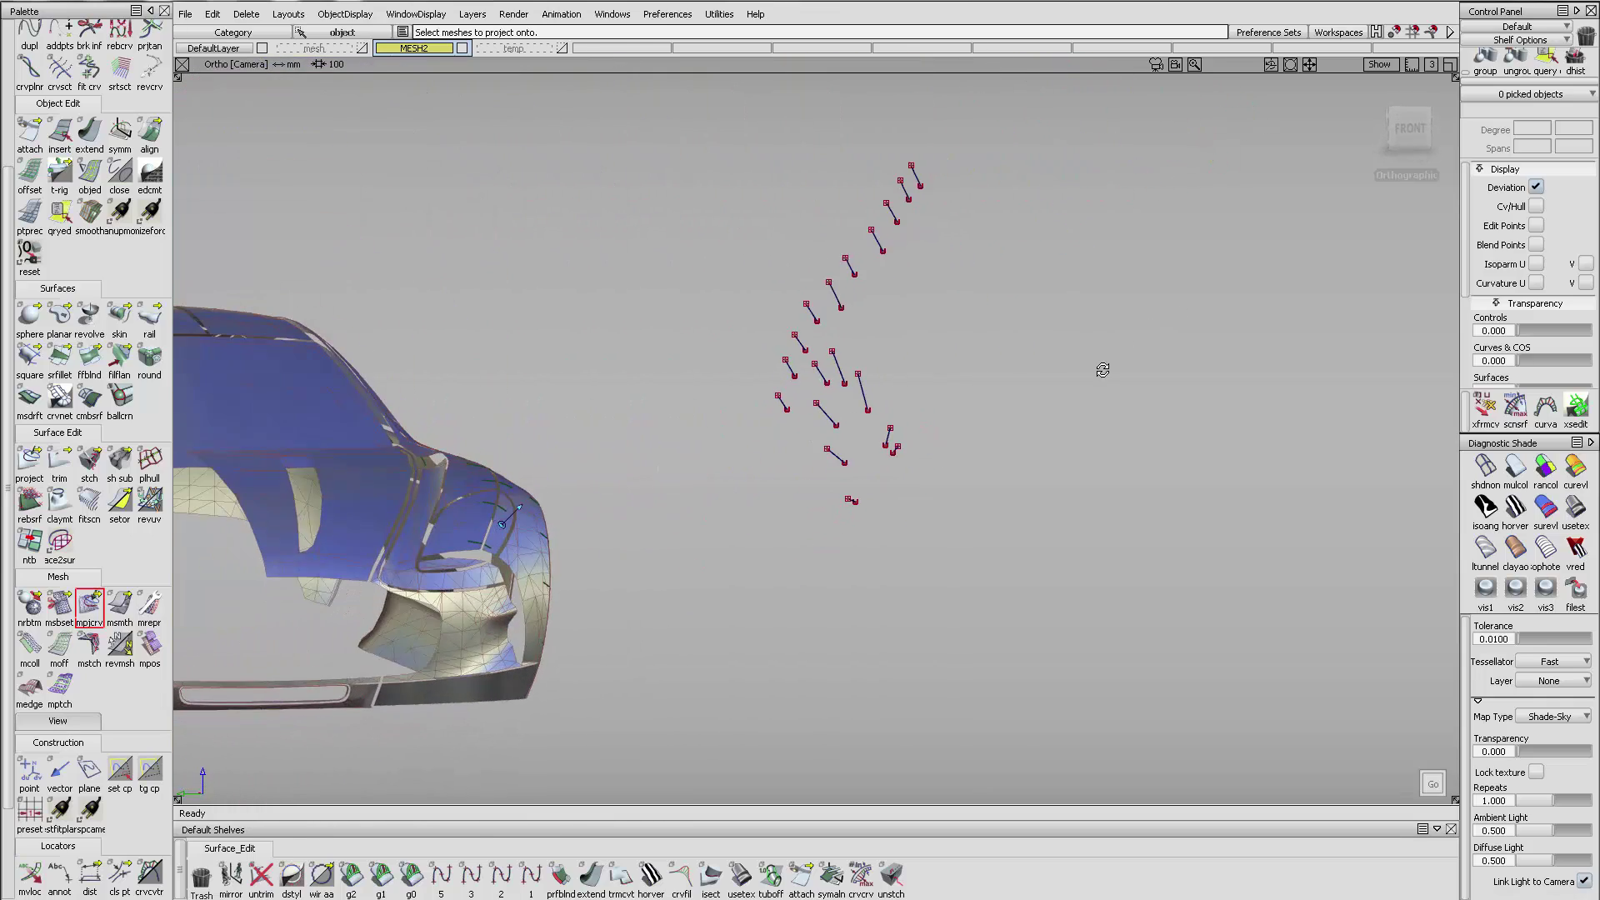
key(Return)
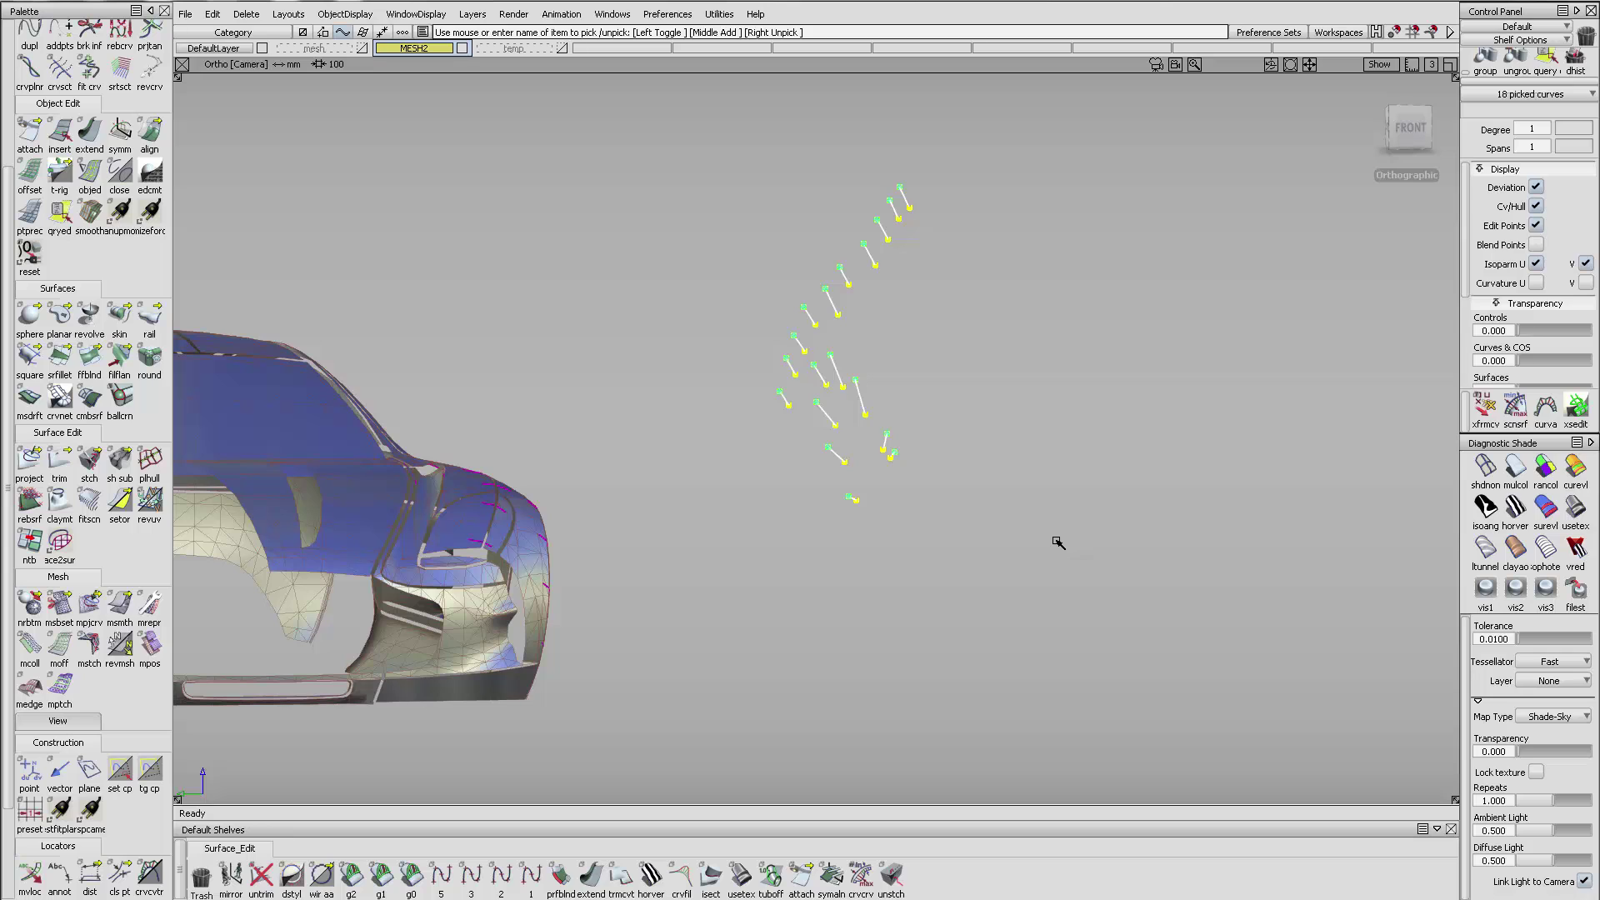
key(Delete)
click(871, 511)
alt+shift+drag(1065, 326, 713, 443)
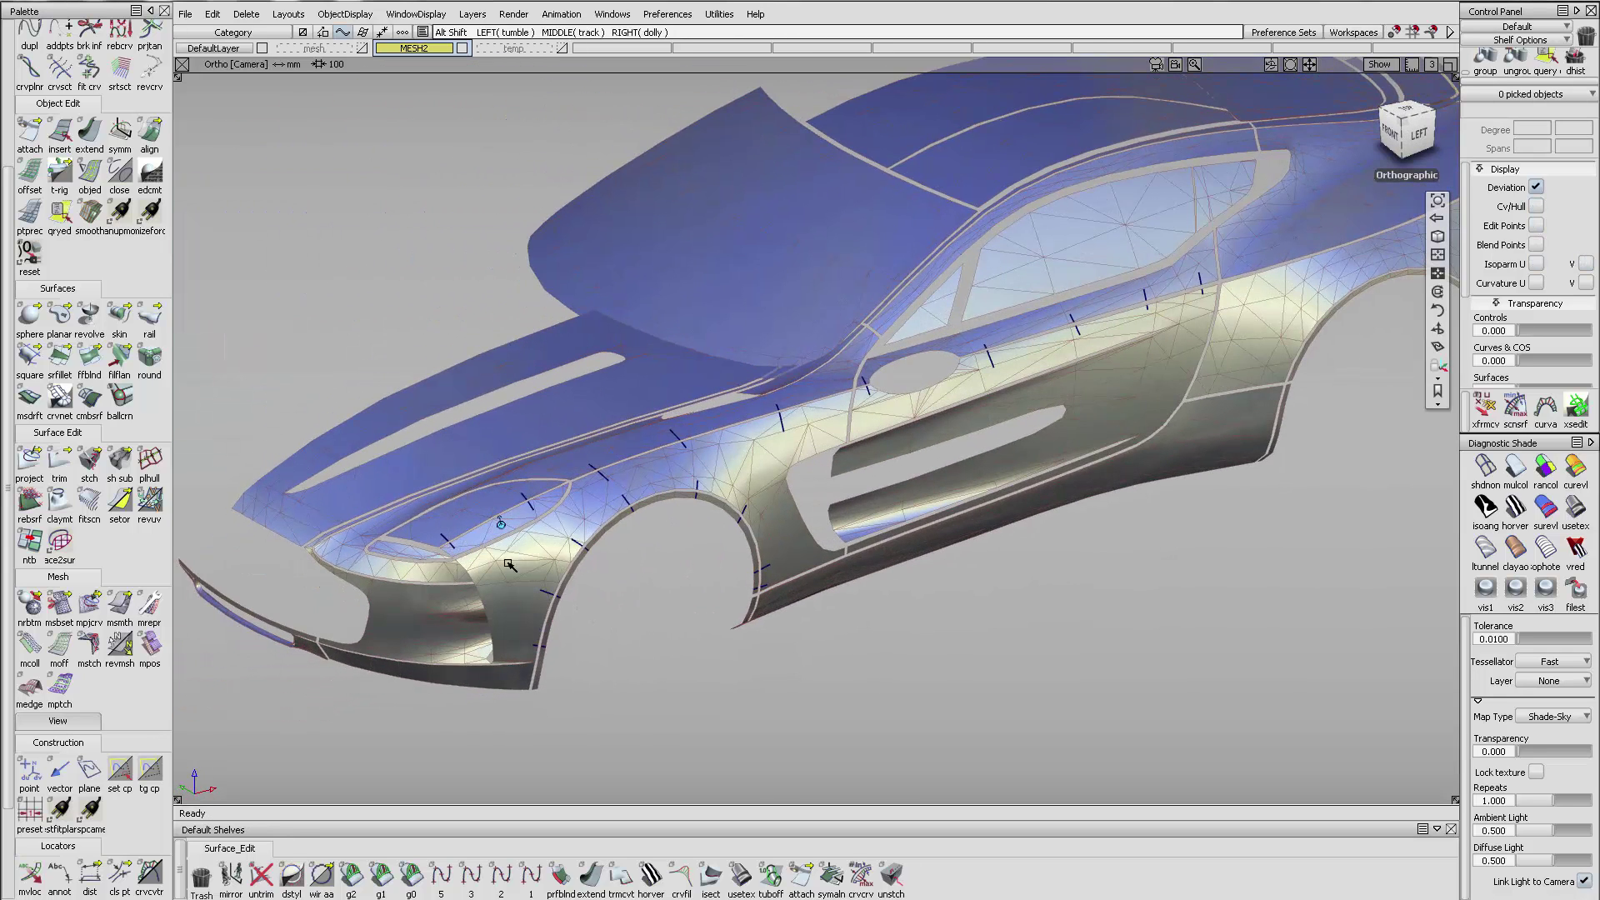
- Extend the projected fender curves at the front of the wheel arch across the gap towards the arch lip
alt+shift+right_drag(500, 522, 820, 356)
alt+shift+drag(820, 357, 540, 411)
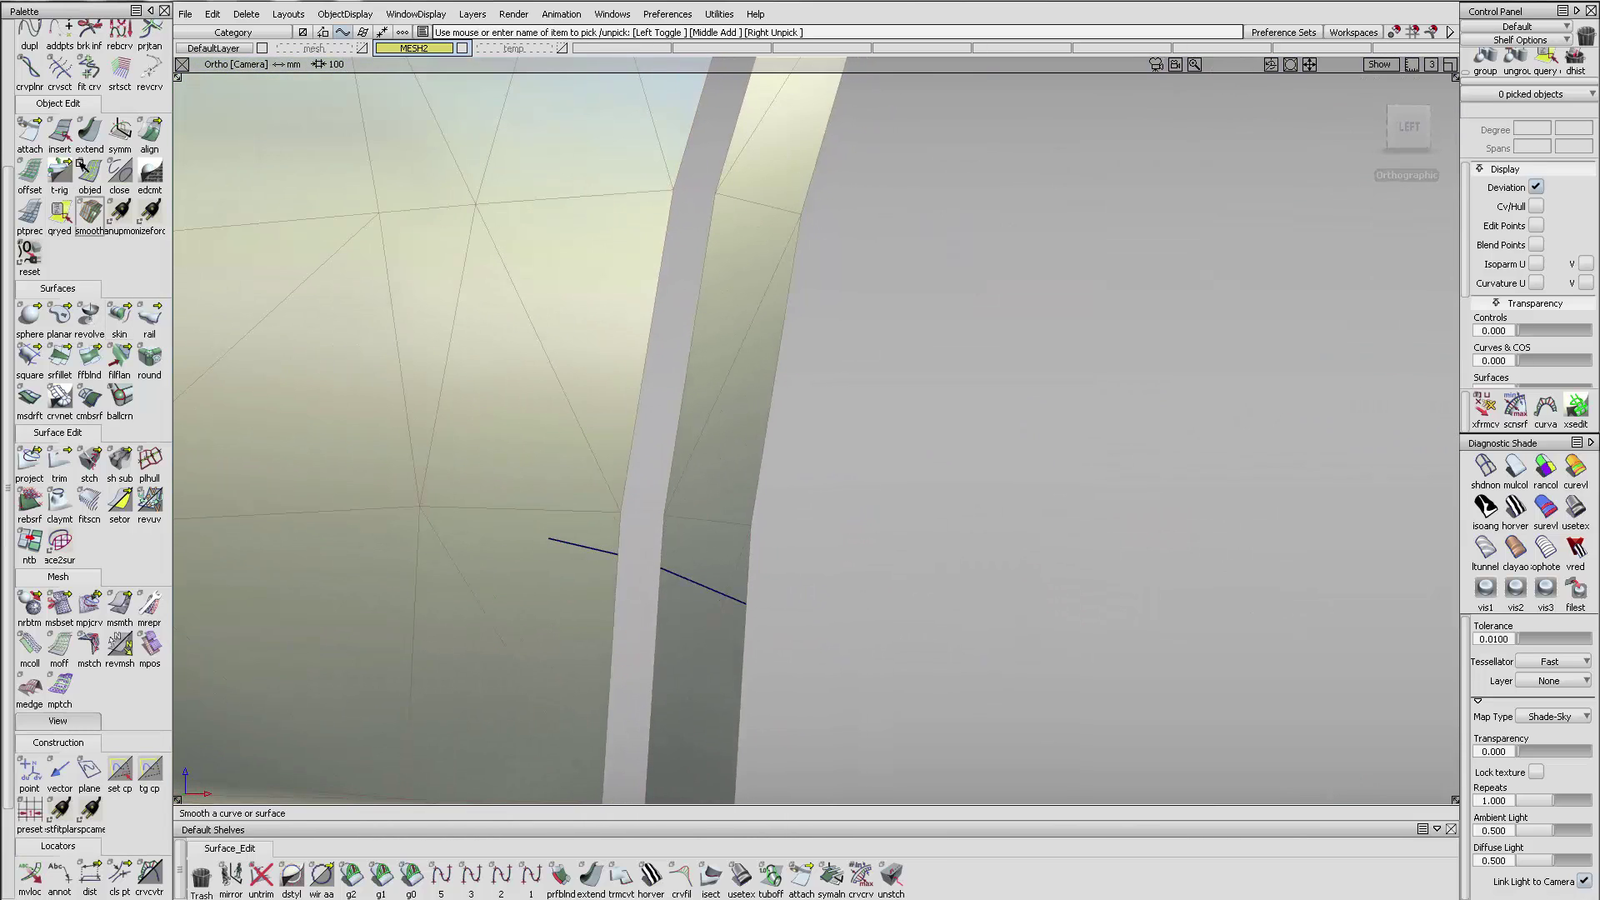
click(87, 135)
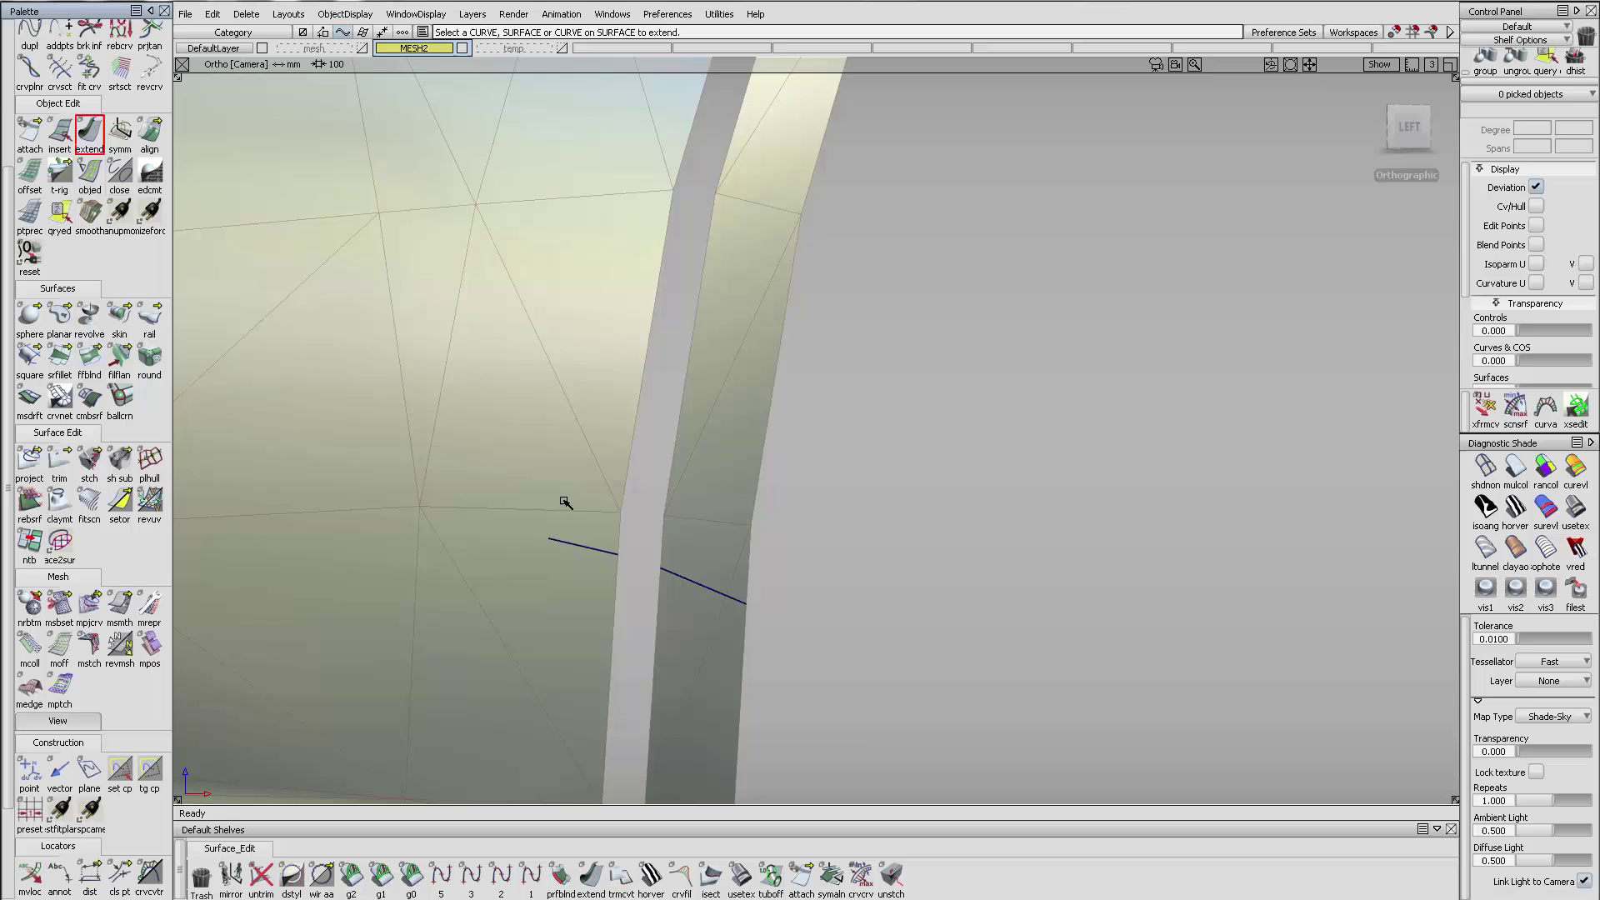
click(593, 553)
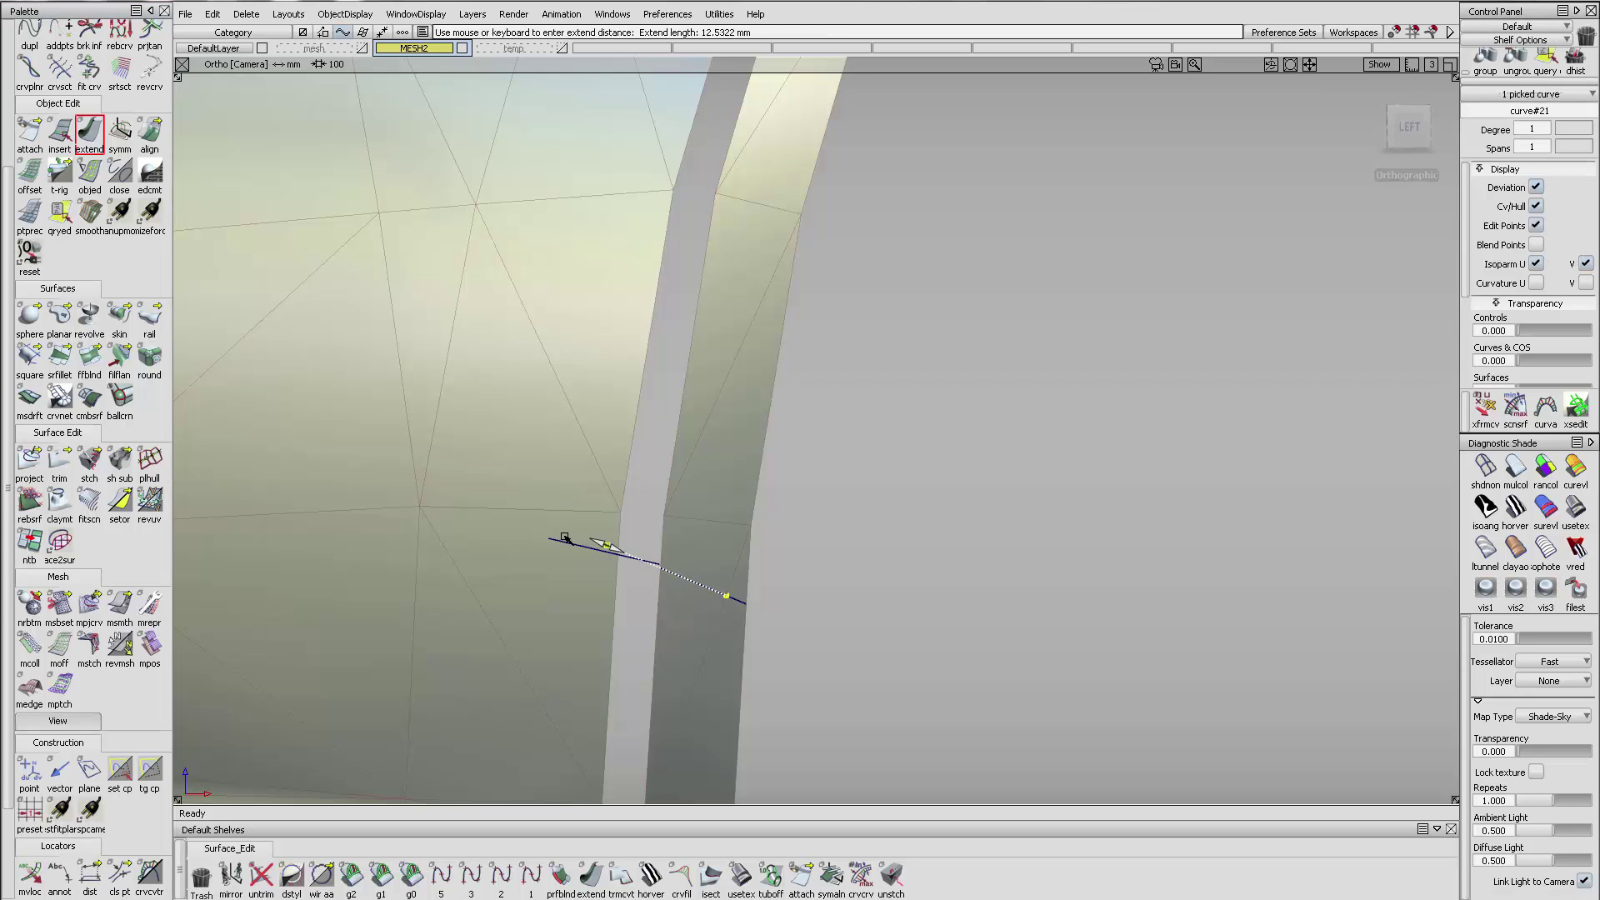
alt+shift+drag(565, 538, 601, 449)
drag(479, 382, 490, 384)
alt+shift+middle_drag(444, 517, 1, 664)
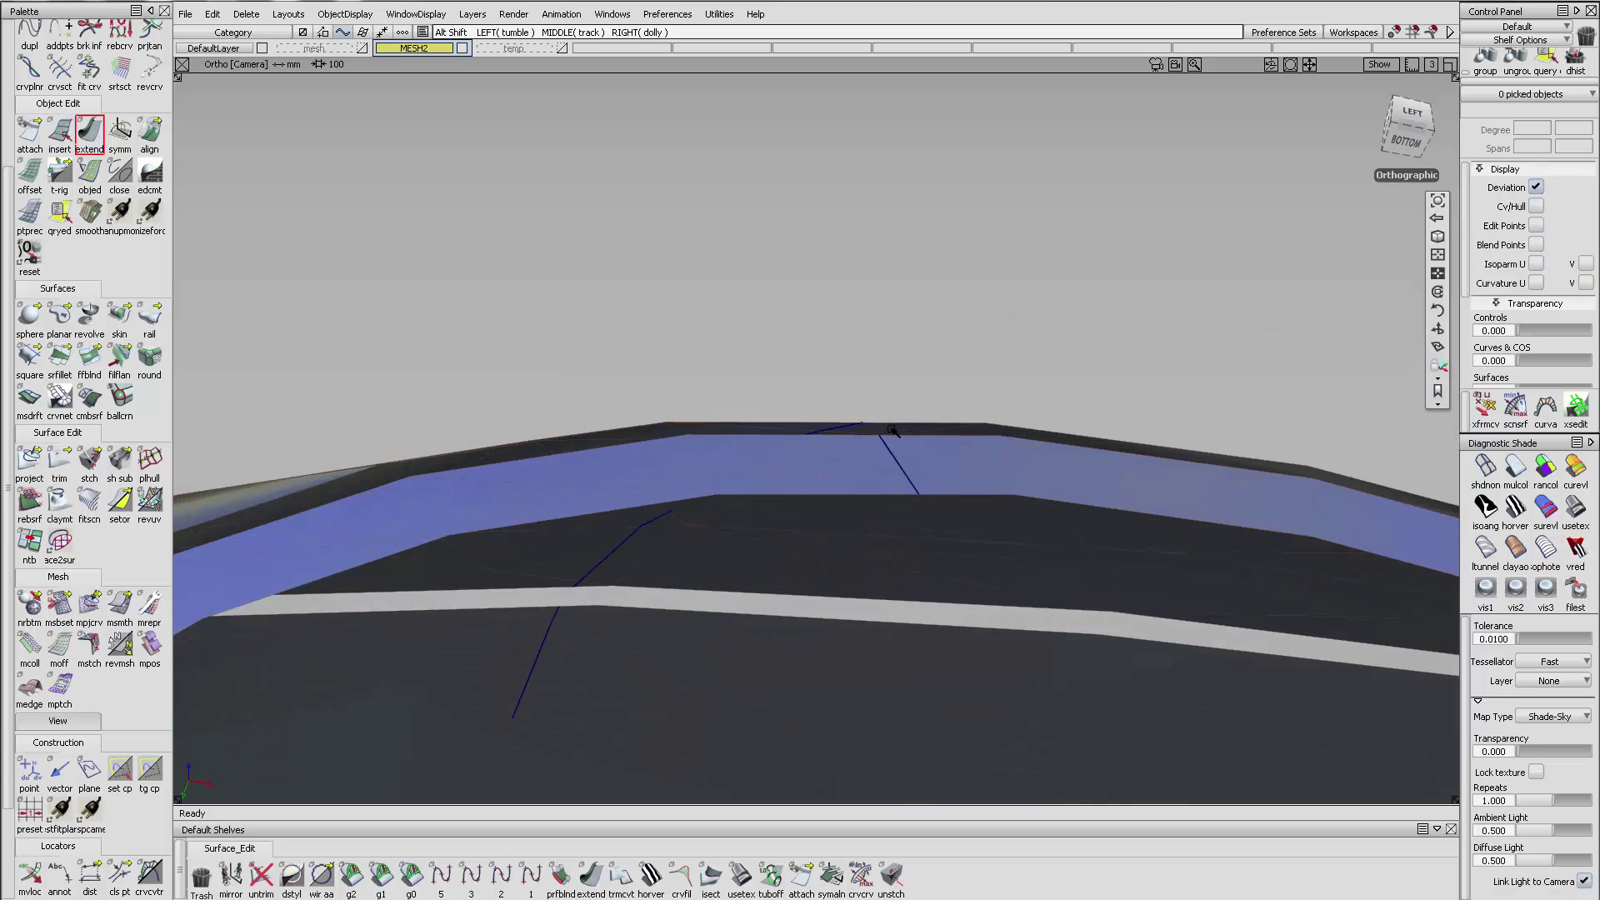
- Extend the projected fender curves near the crown of the wheel arch across the gap to the arch lip
alt+shift+drag(862, 517, 878, 595)
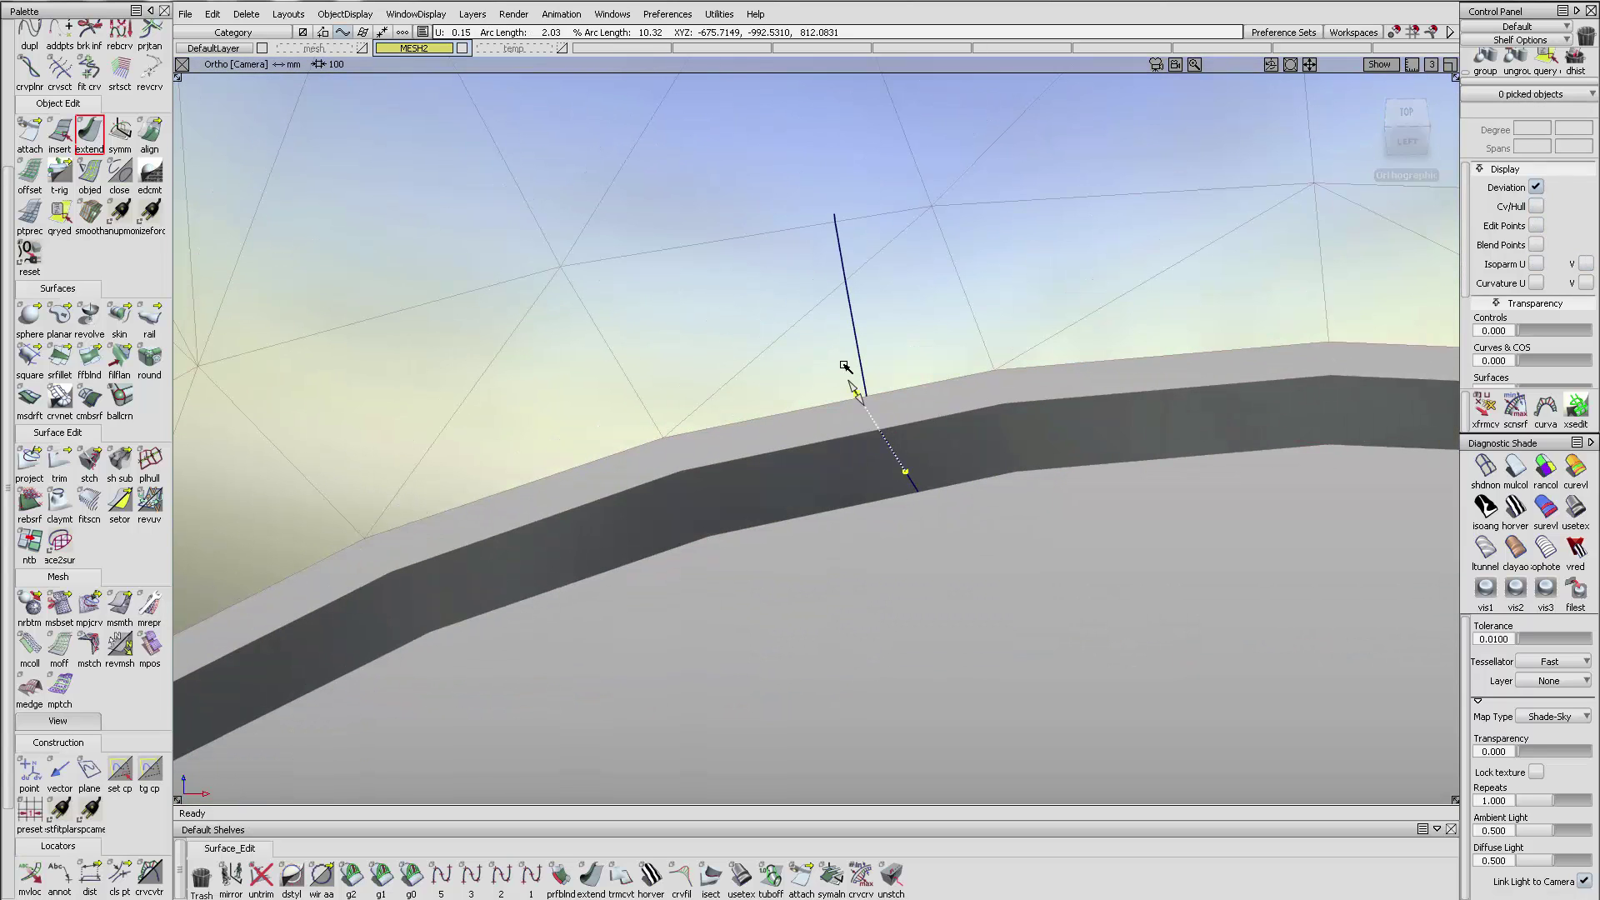
alt+shift+drag(844, 367, 647, 424)
drag(882, 388, 850, 442)
alt+shift+right_drag(850, 450, 805, 494)
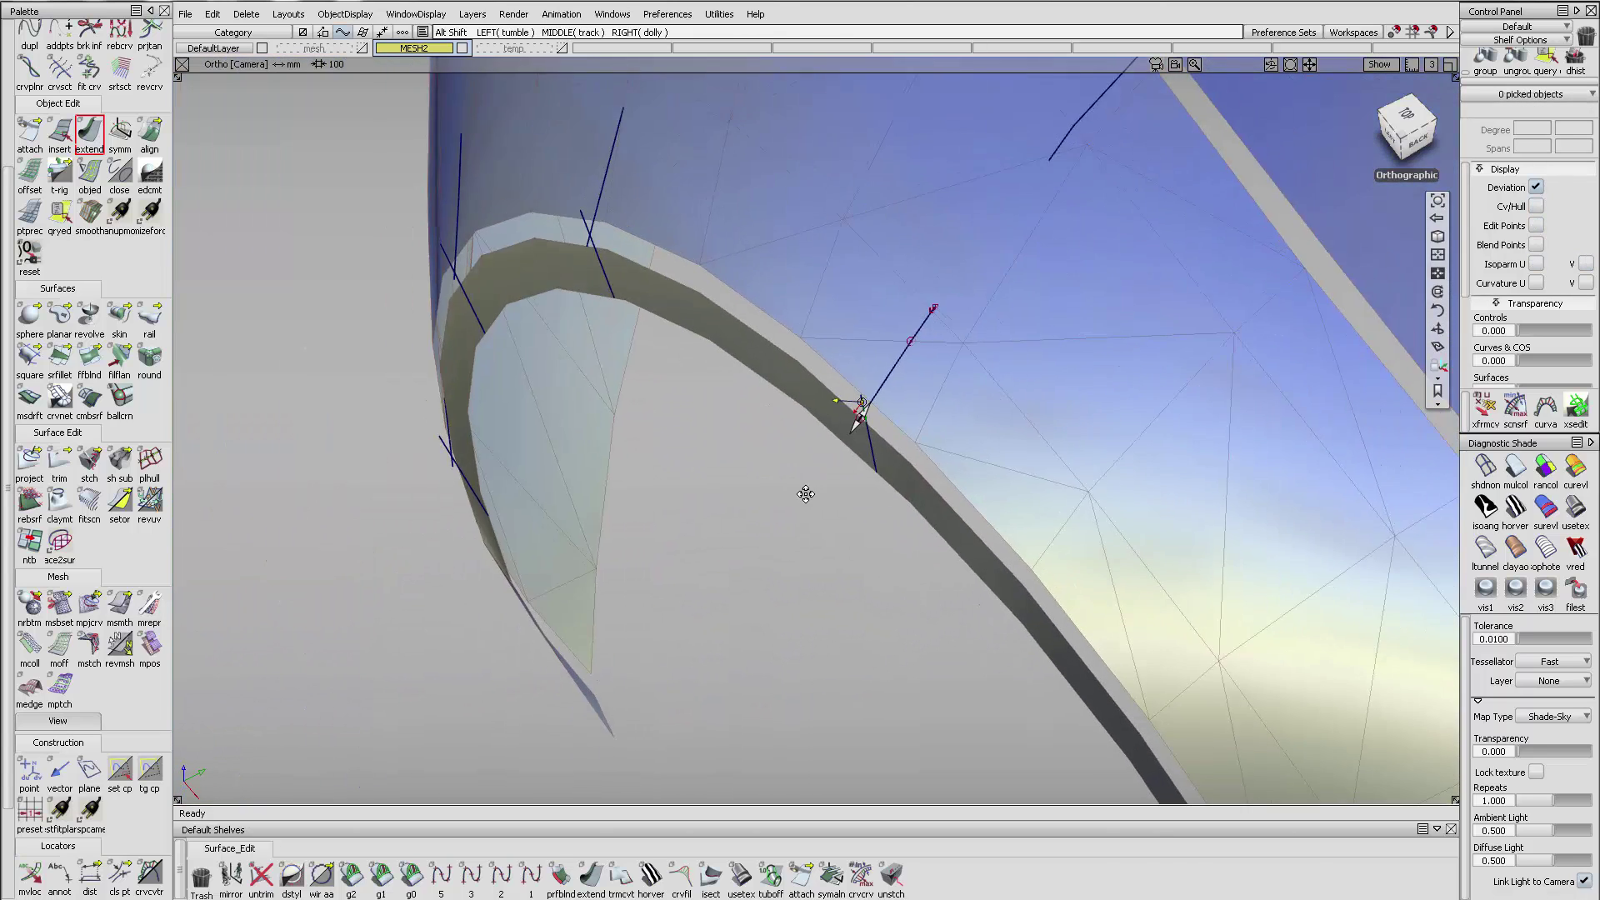
- Extend the projected curves on the upper rear part of the wheel arch across the gap between fender and lip
alt+shift+drag(806, 495, 884, 370)
alt+shift+right_drag(893, 342, 1036, 289)
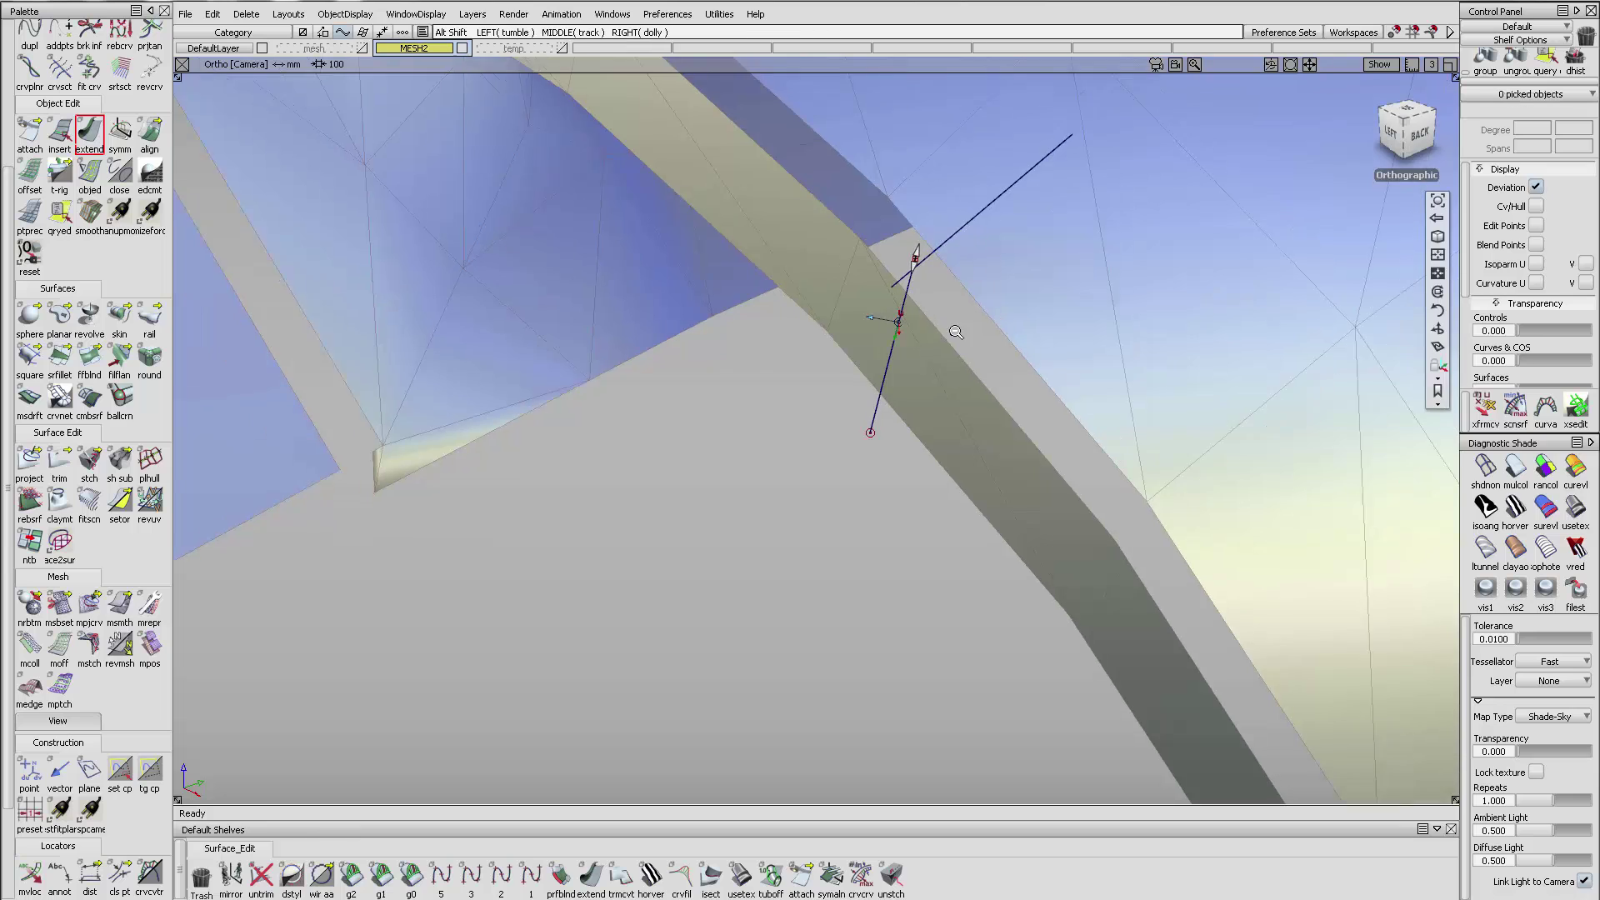
alt+shift+drag(953, 329, 715, 232)
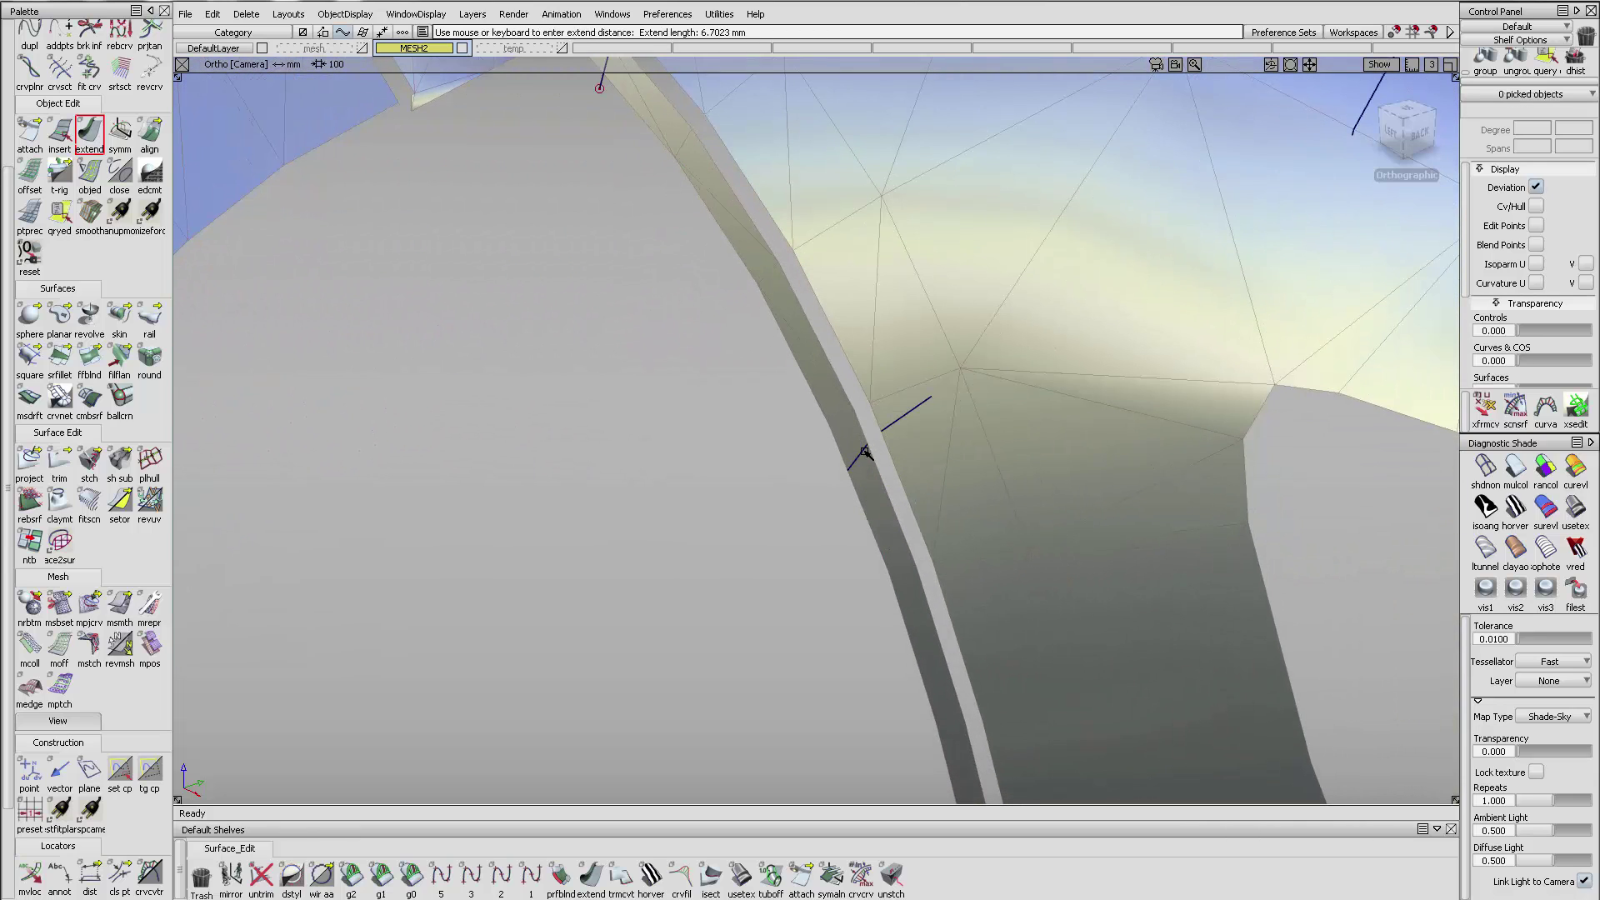
alt+shift+drag(857, 453, 839, 573)
alt+shift+drag(903, 522, 871, 565)
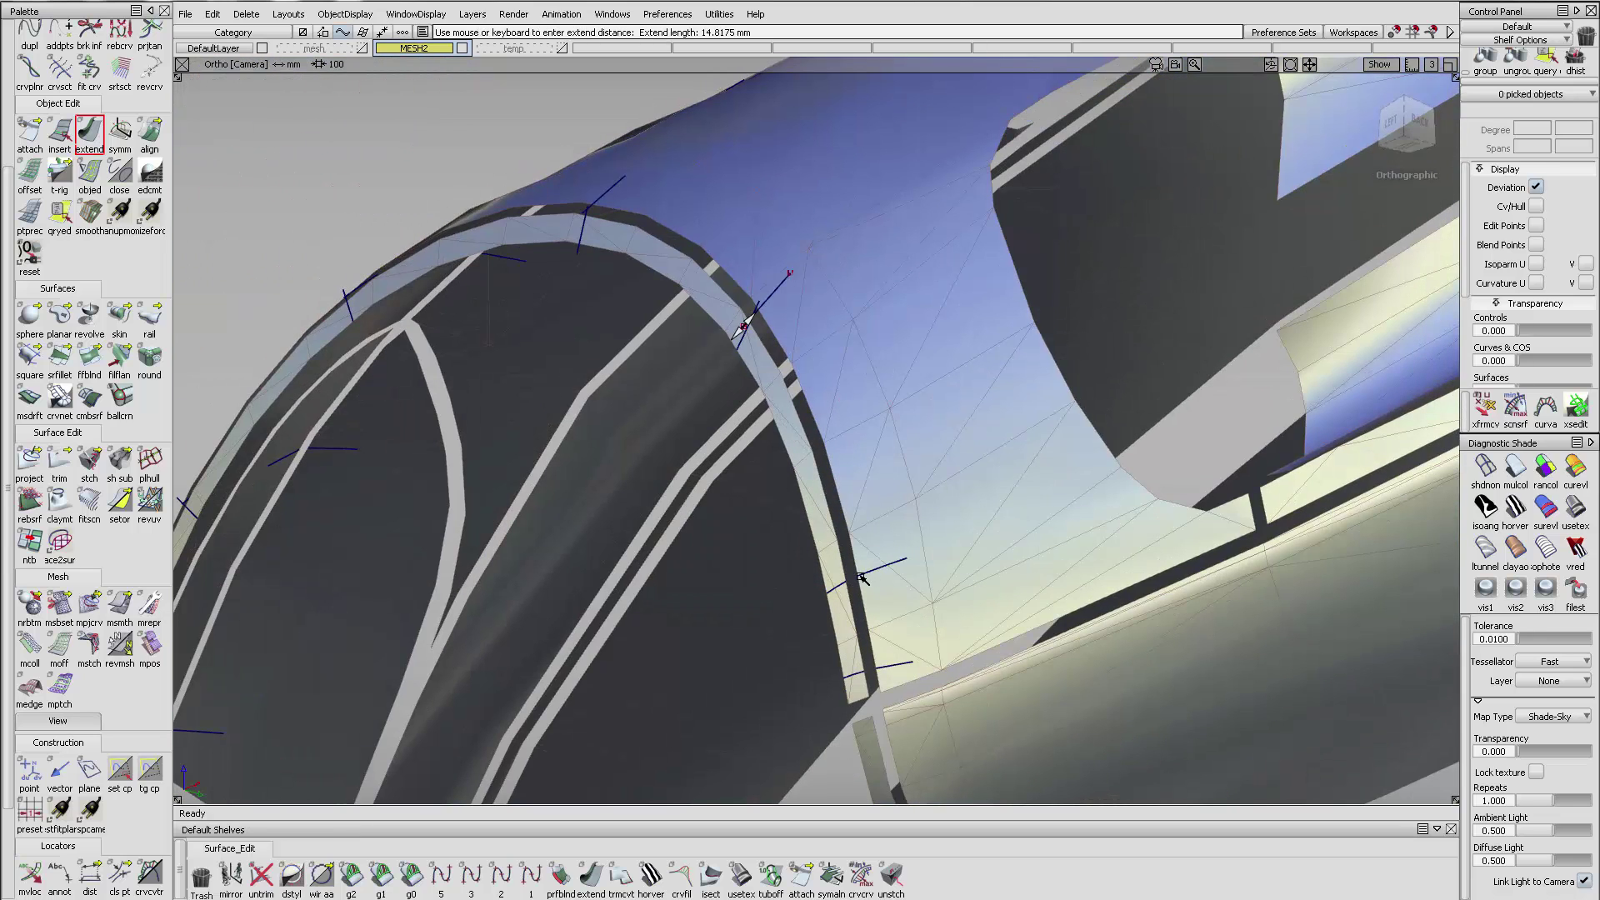
- Extend the two lowest projected curve pairs at the rear of the wheel arch, just above the sill, across the panel gap
scroll(863, 577, up, 6)
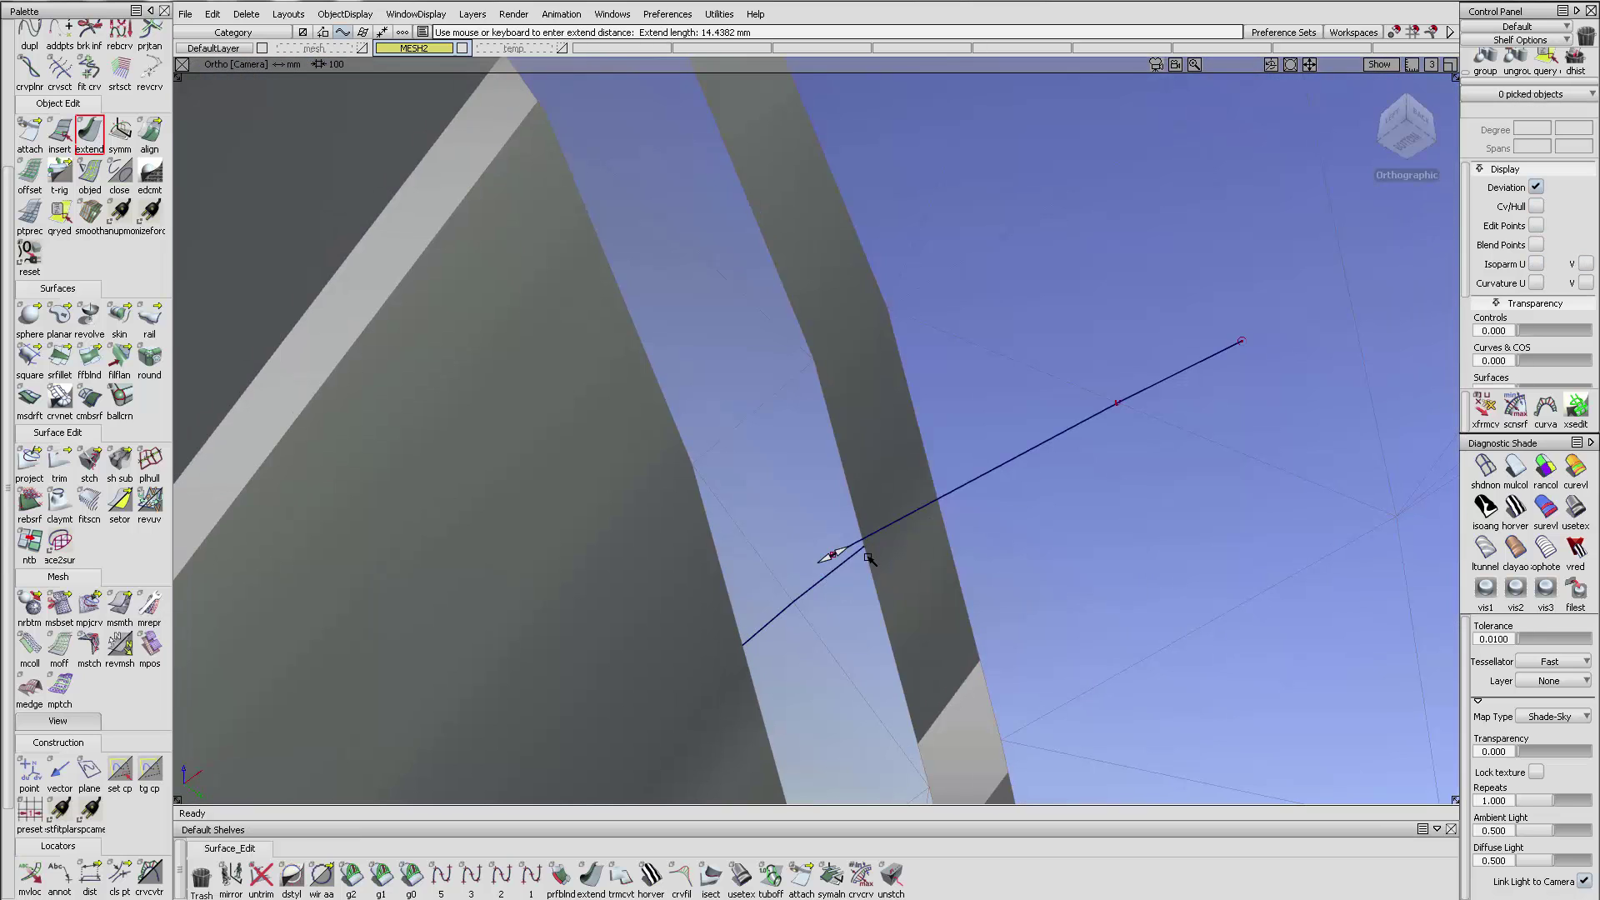
drag(915, 531, 925, 520)
alt+shift+right_drag(925, 524, 946, 724)
alt+shift+middle_drag(946, 723, 892, 375)
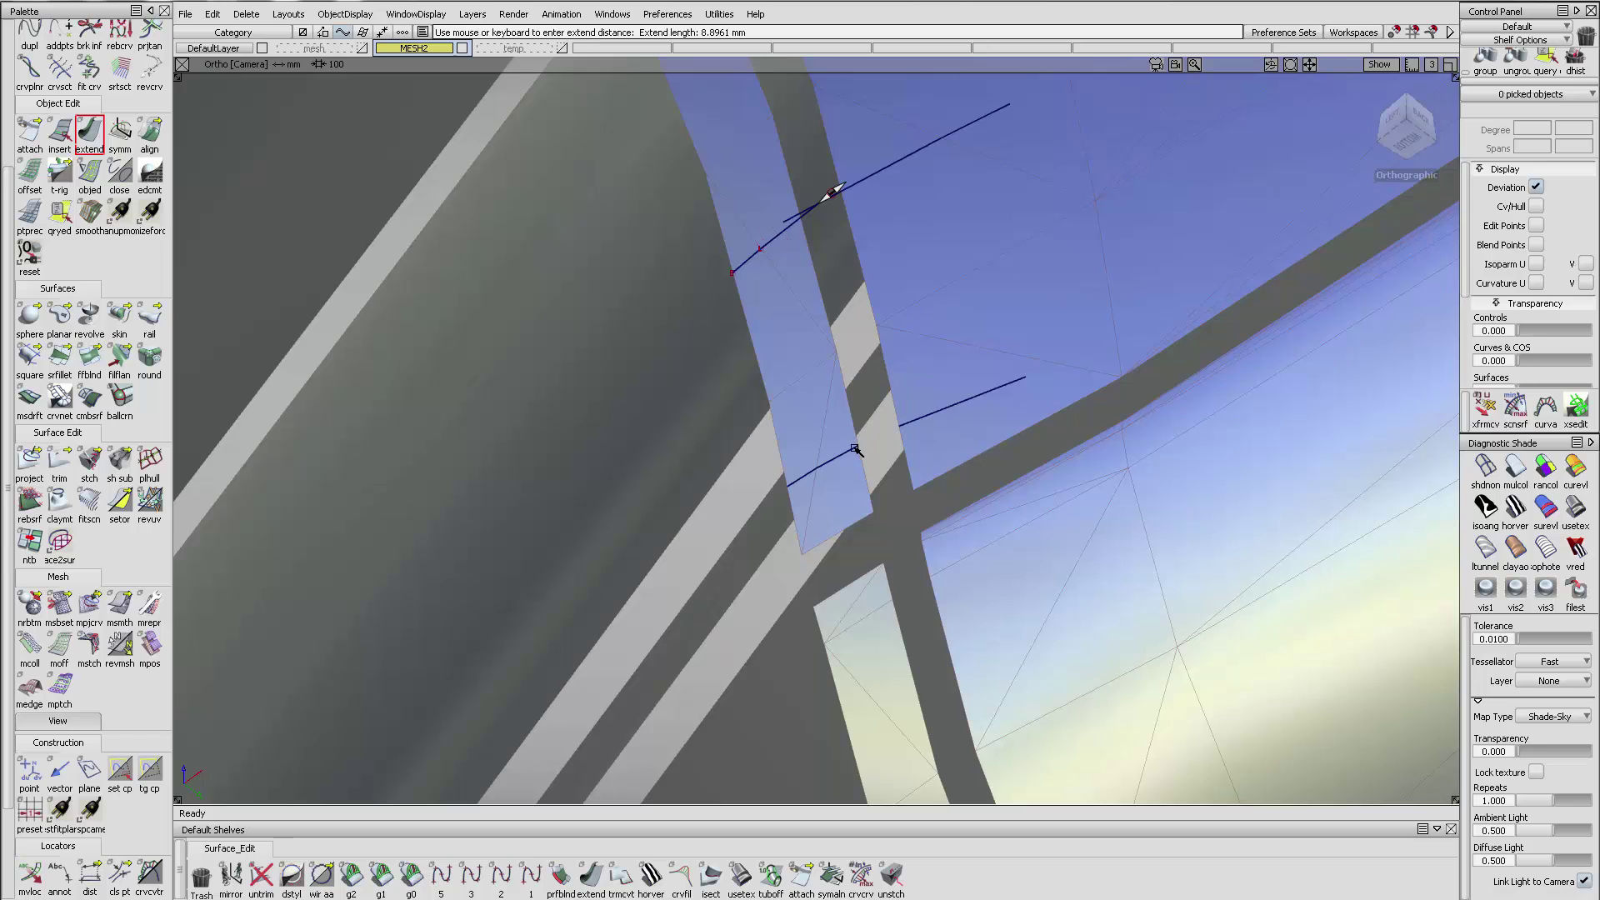
mouse_move(855, 448)
mouse_down()
mouse_move(971, 413)
mouse_move(832, 465)
mouse_up()
alt+shift+right_drag(802, 249, 783, 244)
alt+shift+drag(783, 245, 908, 364)
alt+shift+right_drag(793, 265, 739, 268)
alt+shift+middle_drag(739, 267, 813, 518)
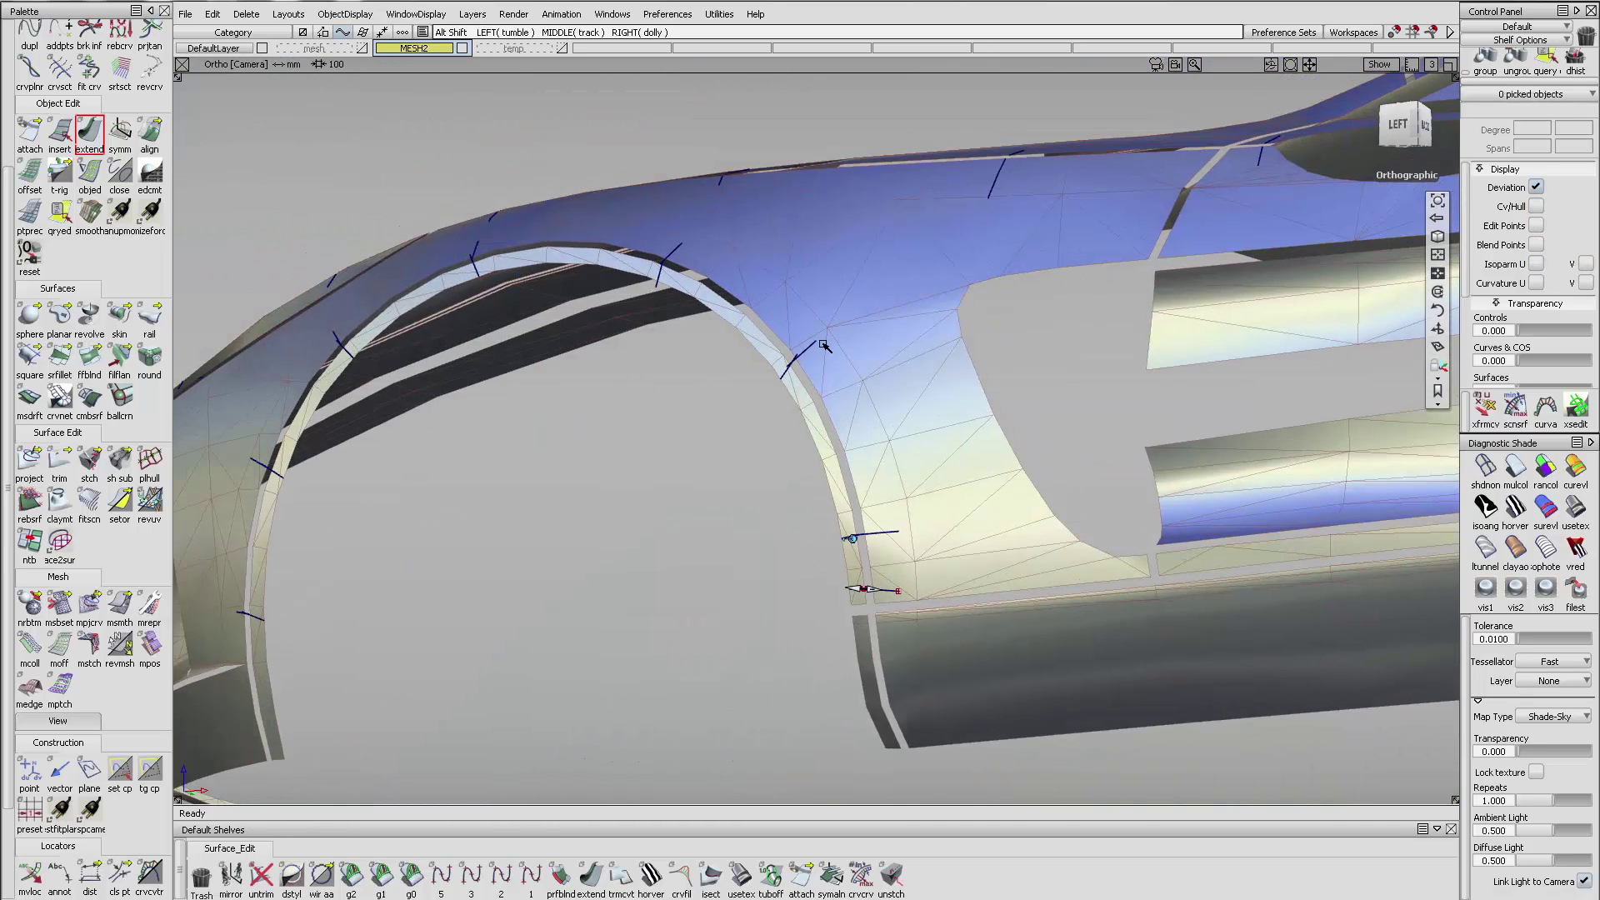
- Start a degree 5 edit point curve at the intersection of the lowest projected curve pair at the front of the wheel arch
alt+shift+drag(823, 344, 1046, 466)
alt+shift+middle_drag(956, 345, 1146, 175)
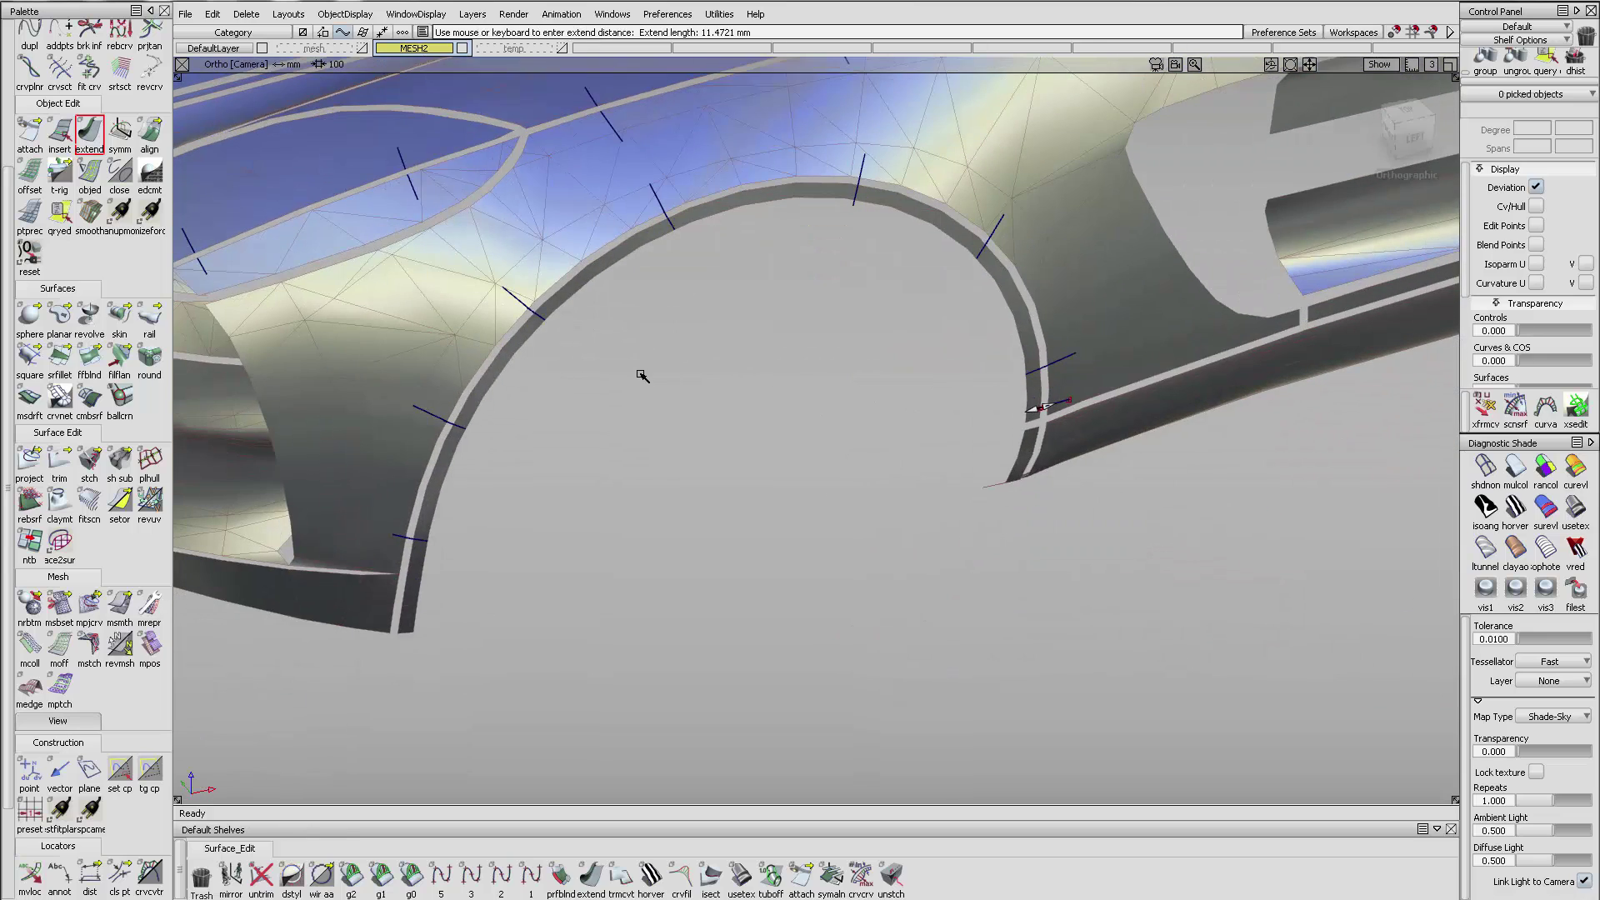
click(278, 322)
scroll(111, 236, up, 1)
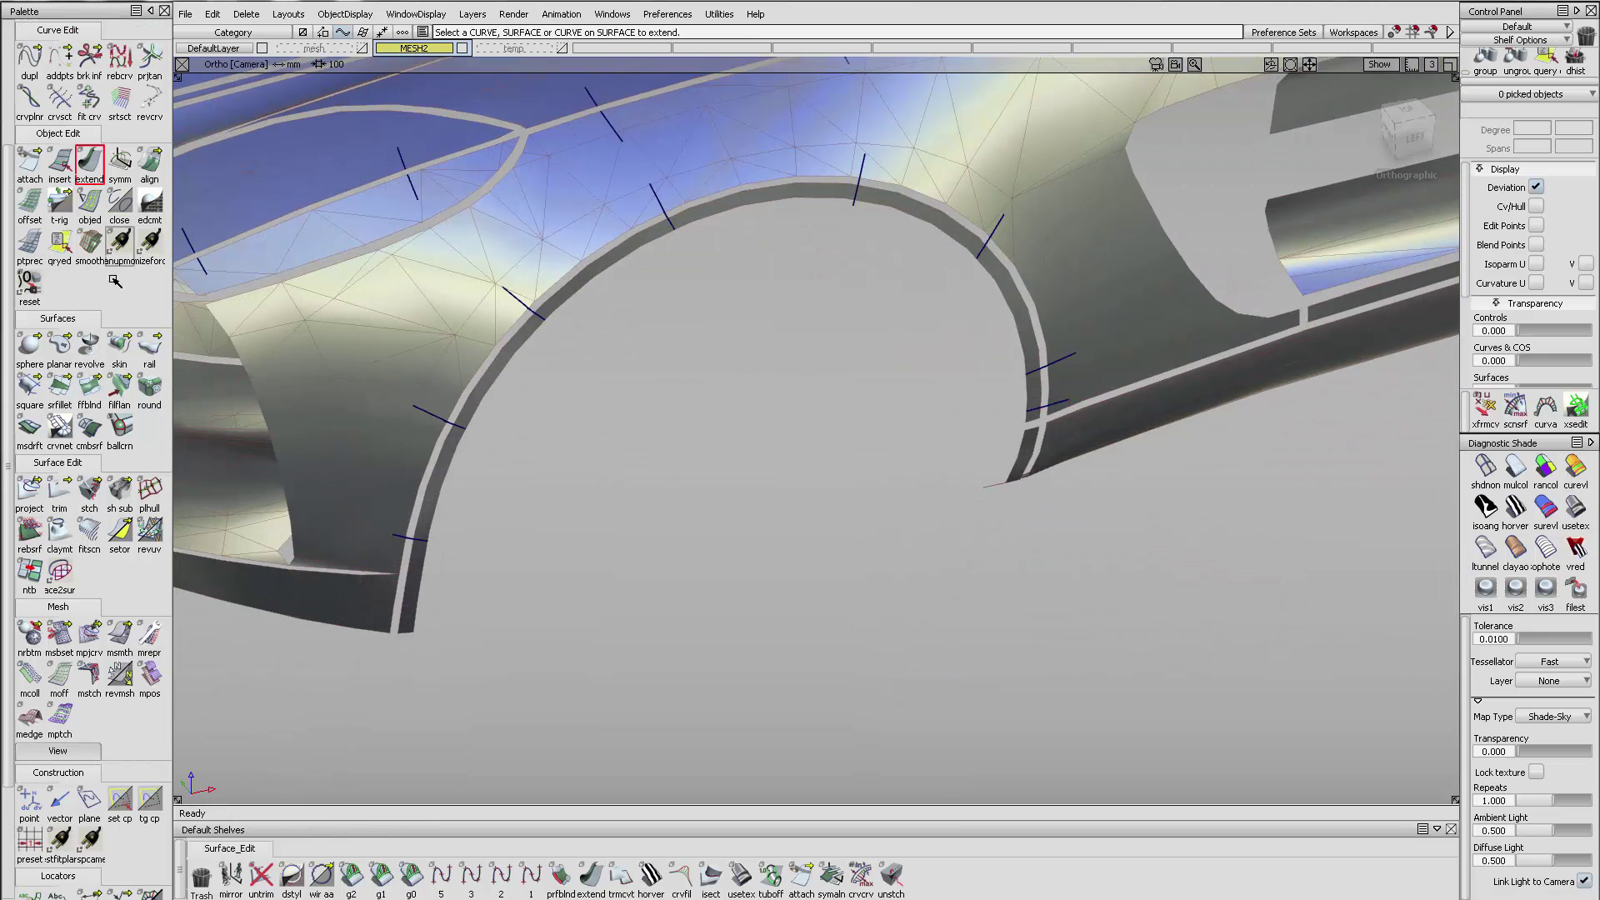
click(441, 874)
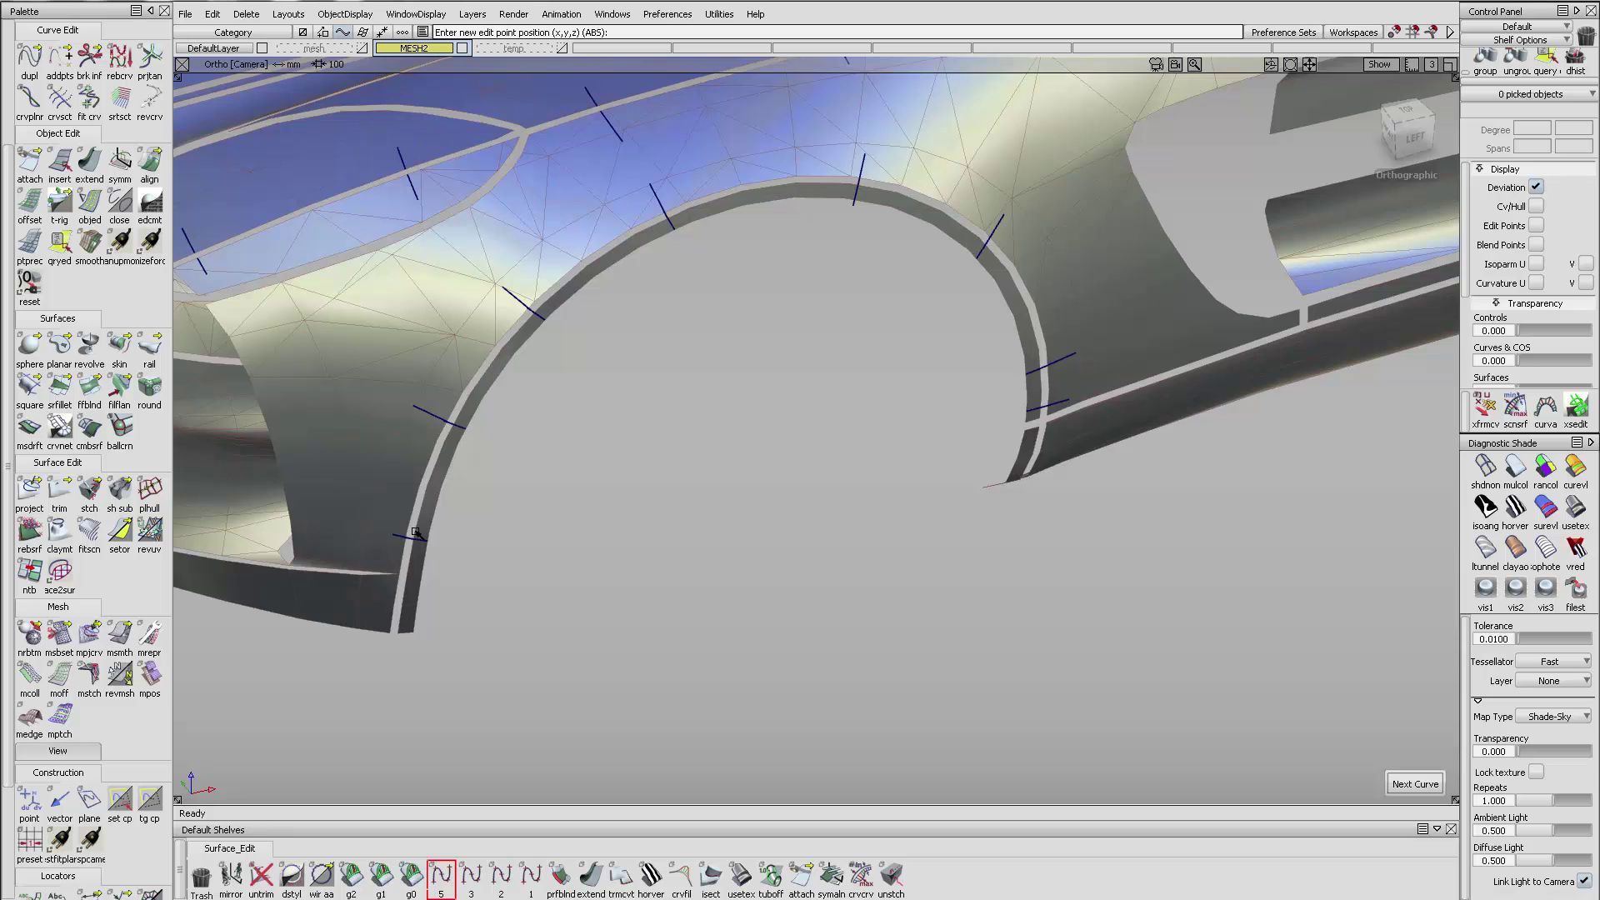
alt+shift+right_drag(415, 532, 867, 503)
alt+shift+drag(868, 504, 564, 589)
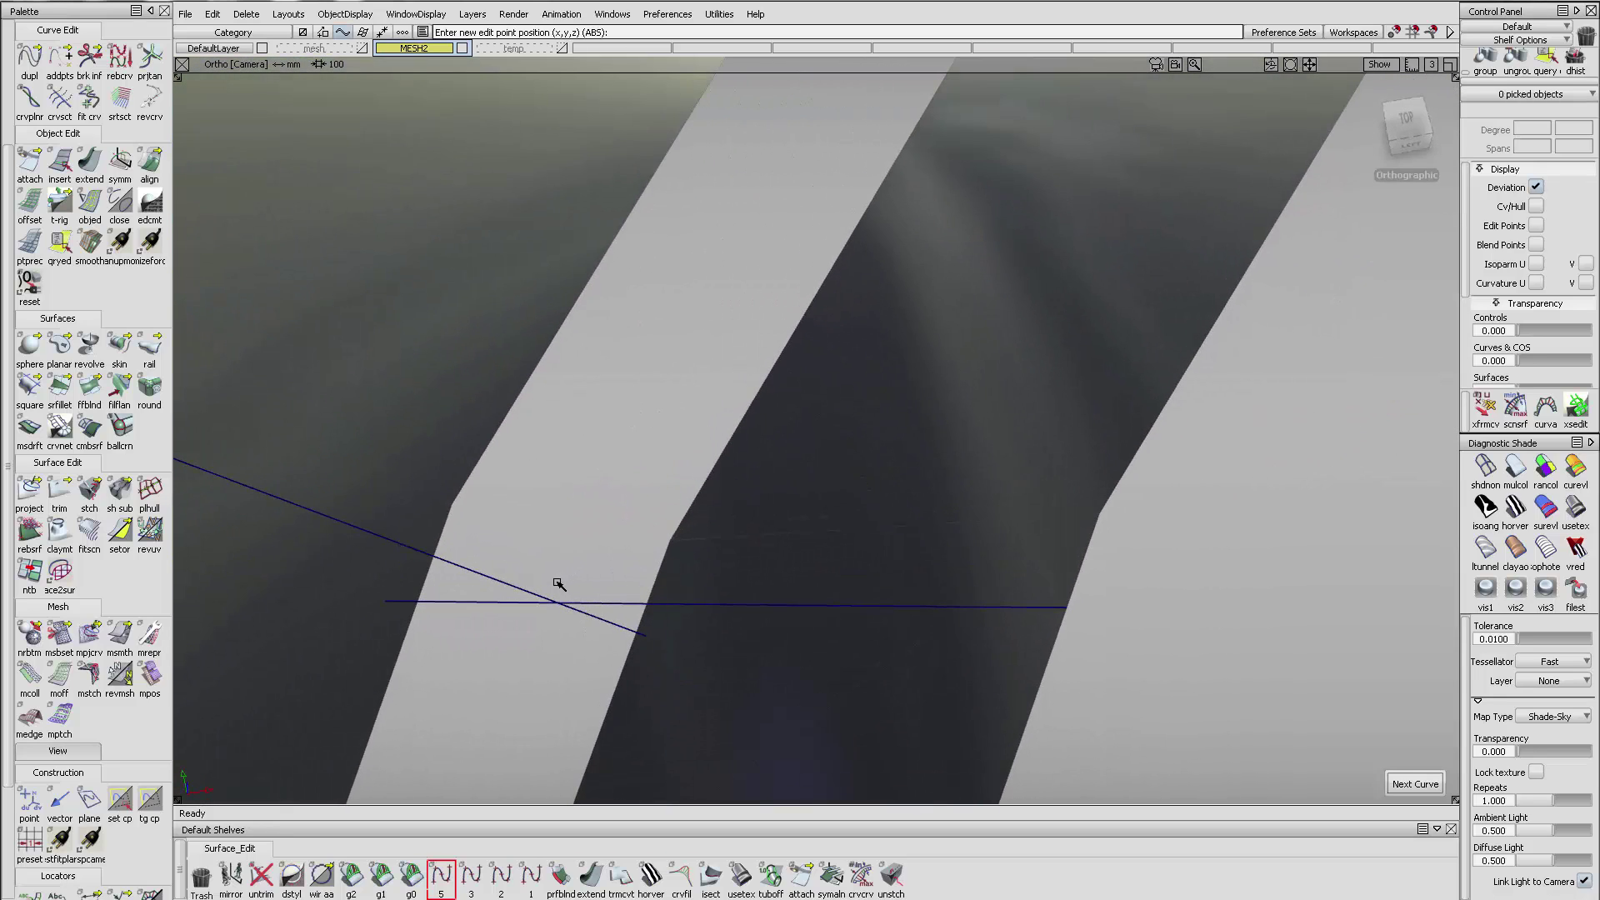
double_click(441, 874)
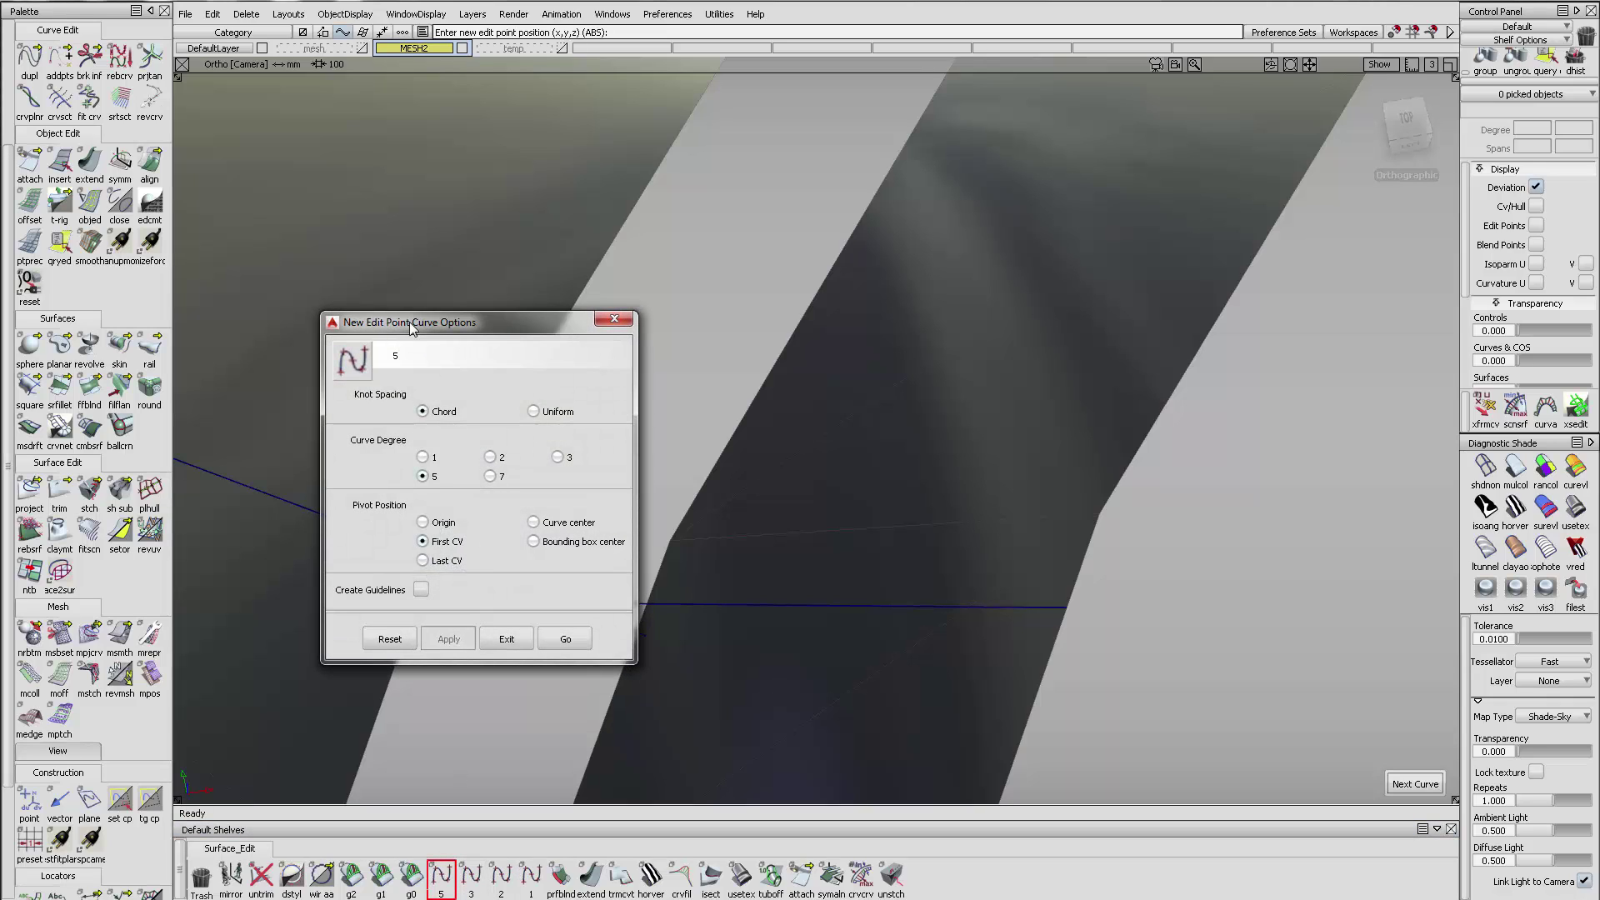
click(615, 320)
alt+shift+drag(542, 483, 464, 588)
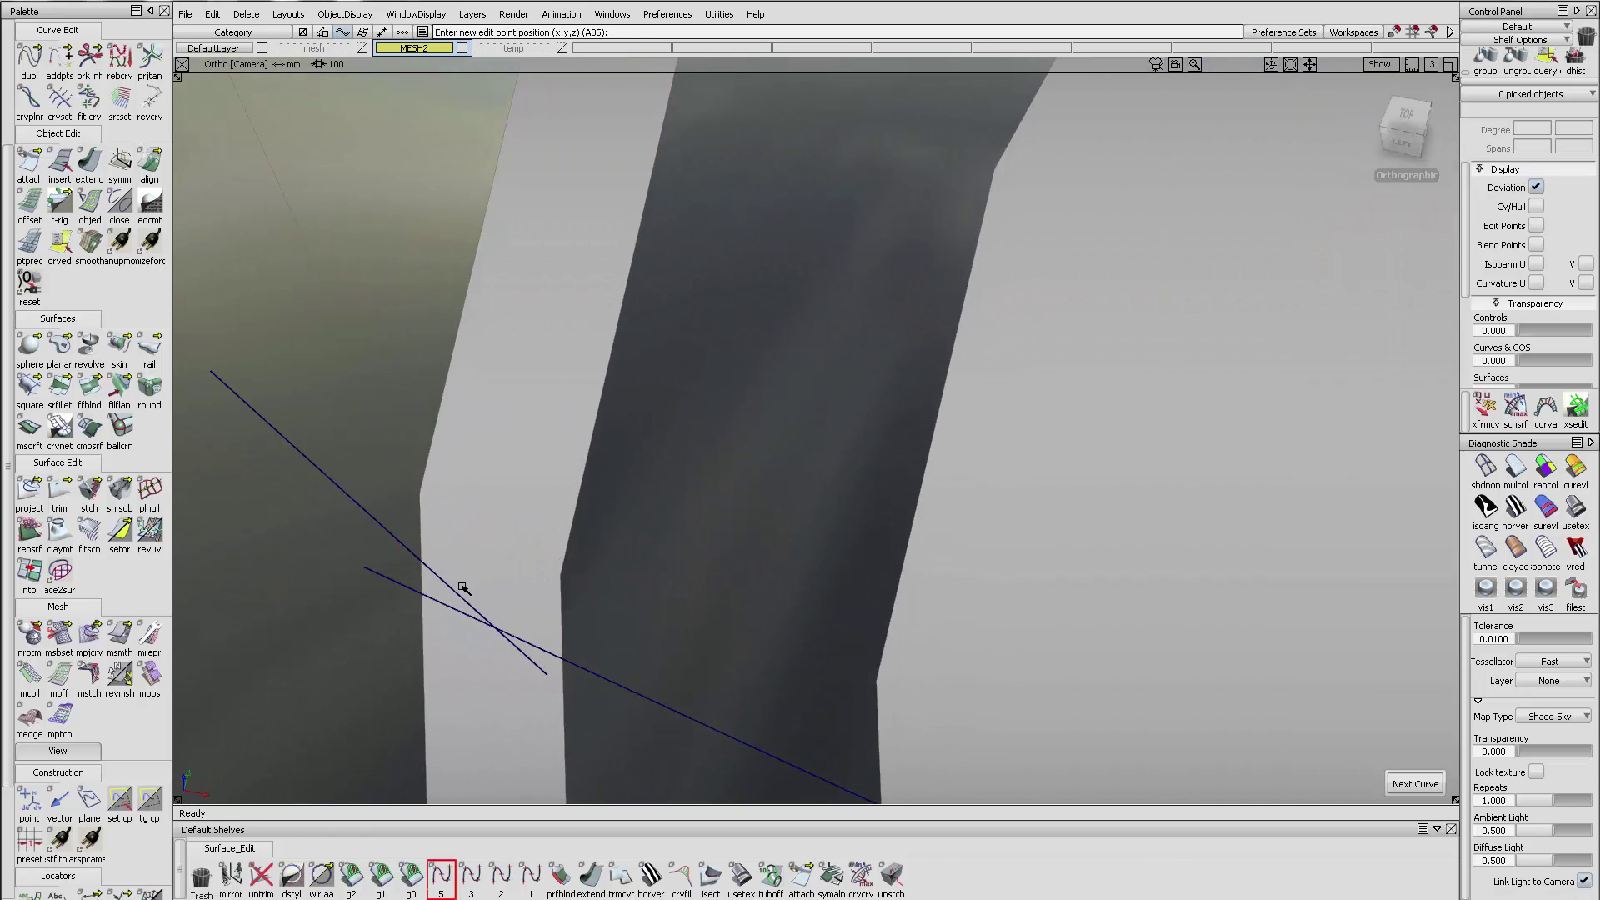
click(494, 626)
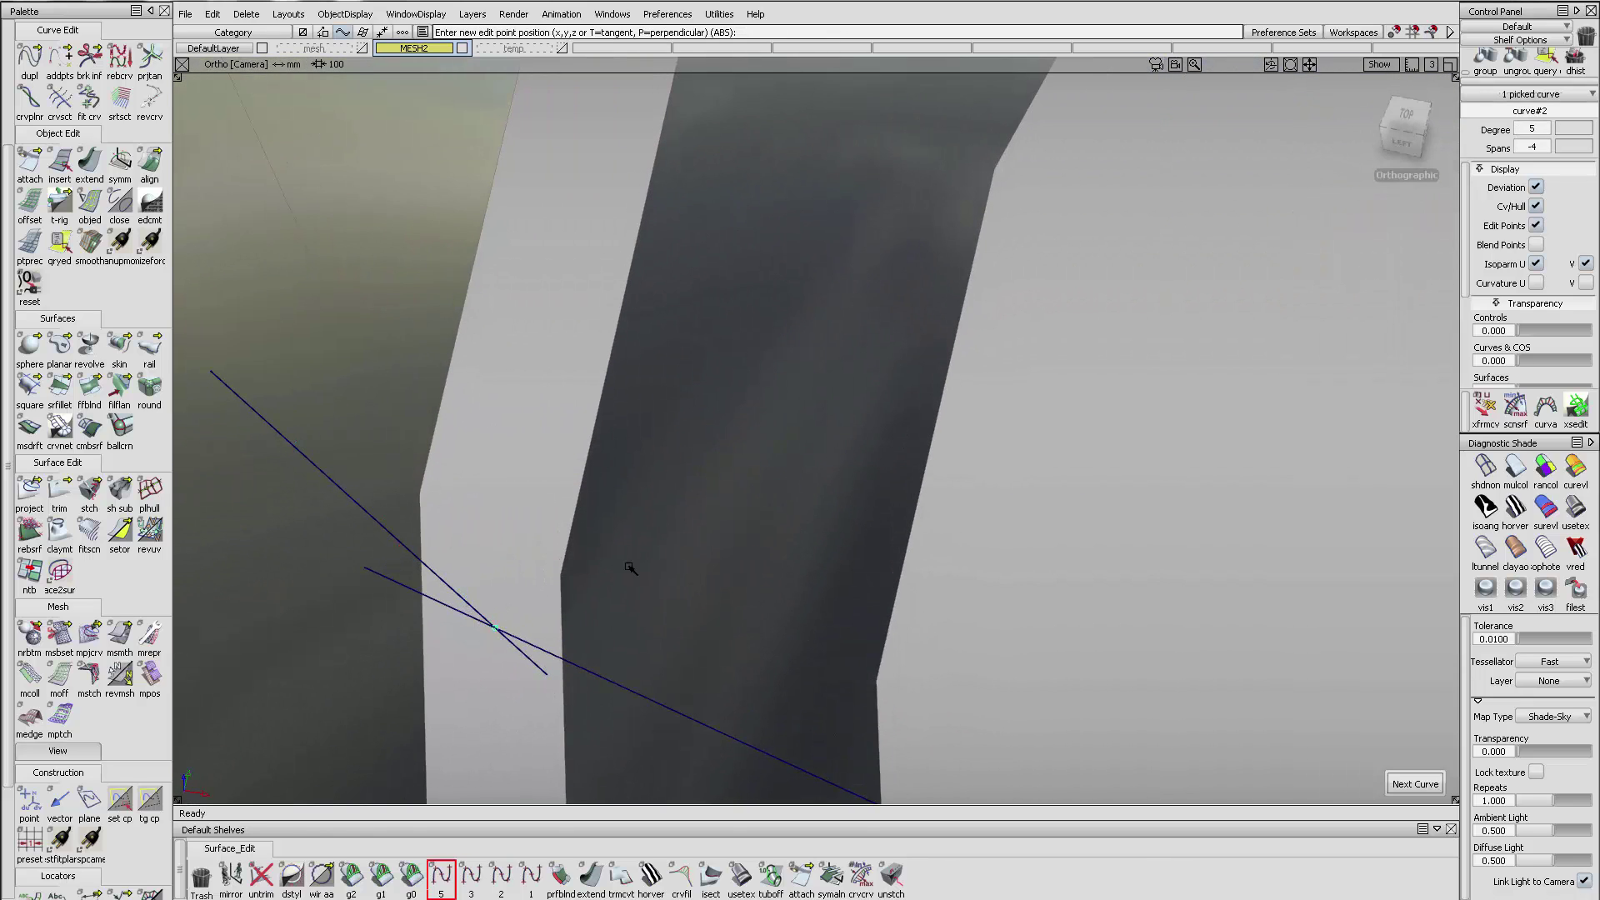
- Show the curve snap options and snap further edit points to the curve pair intersections up the front and over the arch crown
click(1450, 32)
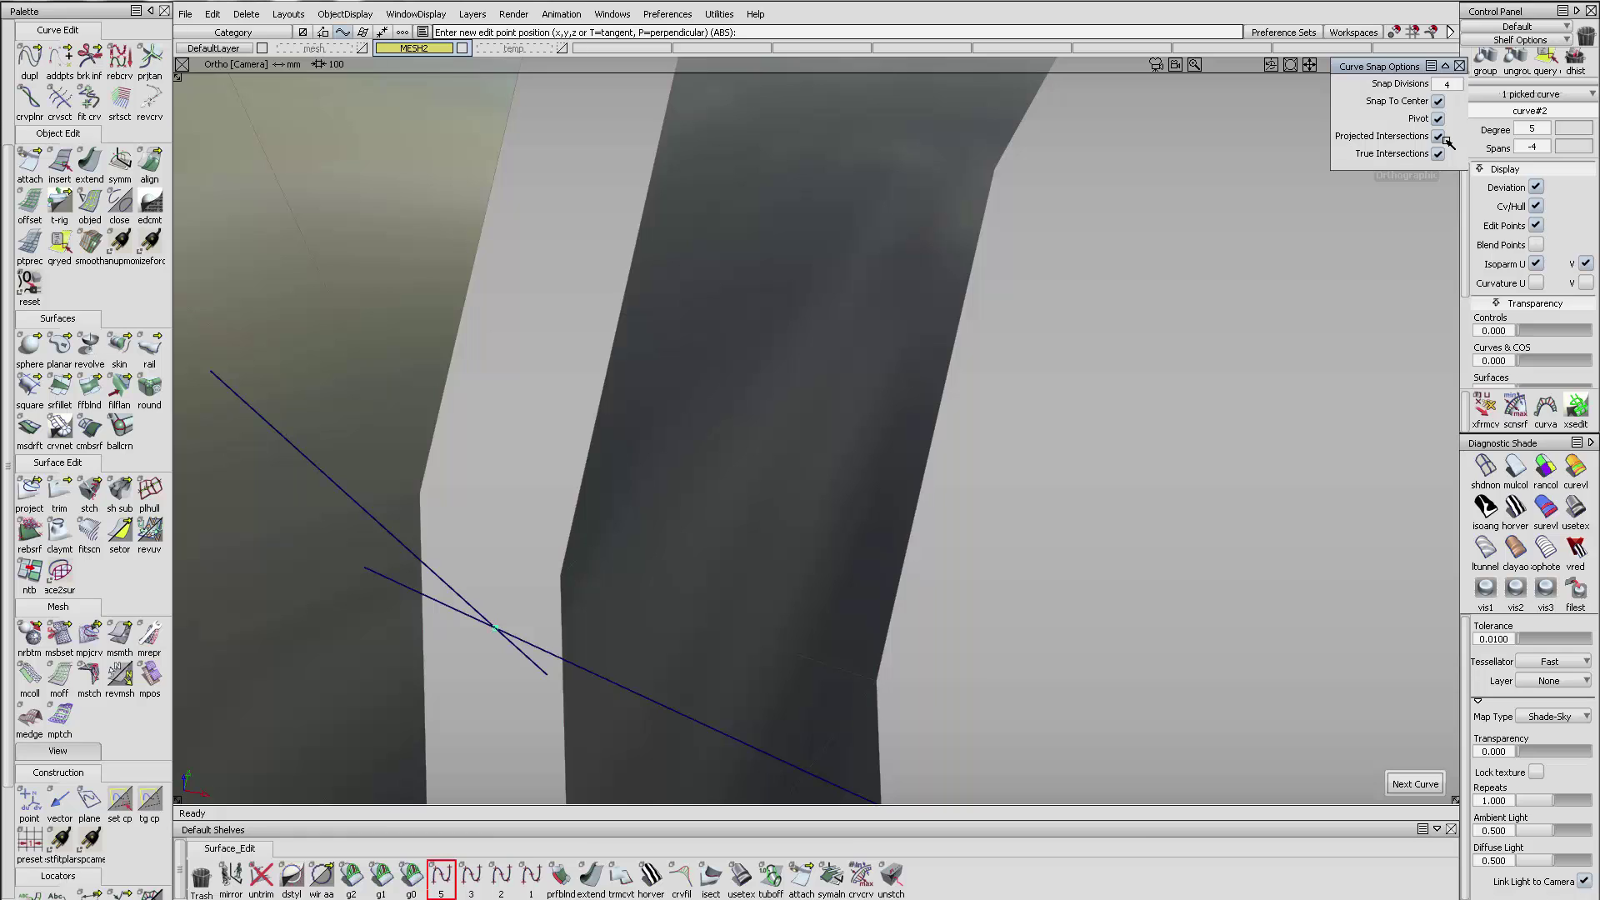
alt+shift+drag(490, 627, 702, 459)
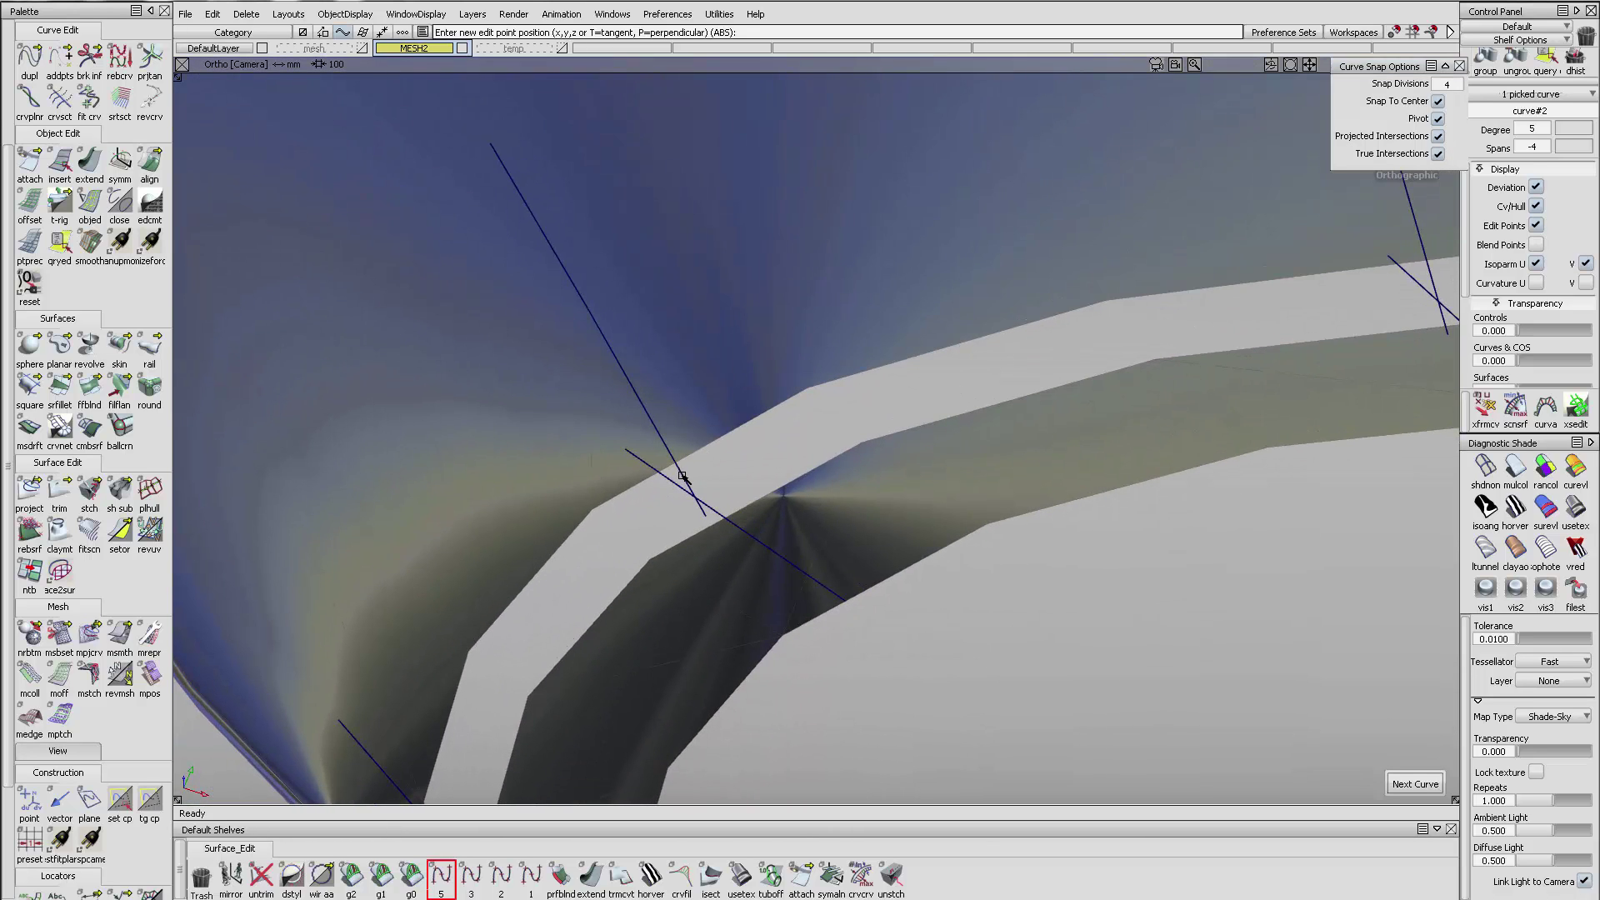
click(694, 491)
alt+shift+drag(917, 397, 940, 438)
click(917, 441)
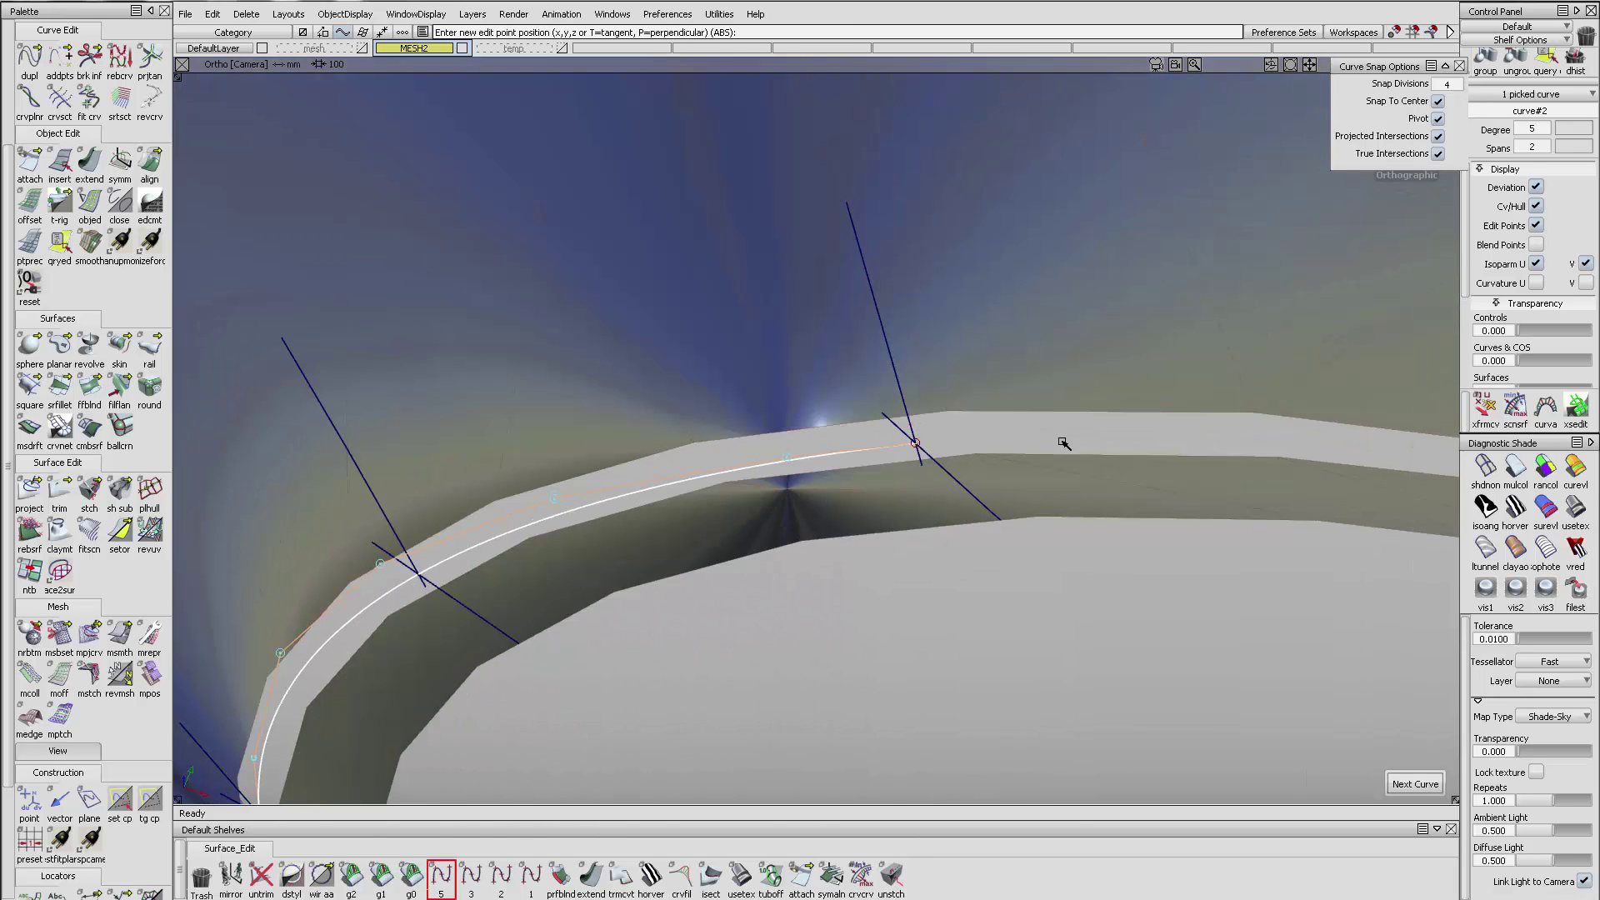
alt+shift+middle_drag(1429, 485, 900, 474)
alt+shift+middle_drag(1374, 505, 691, 479)
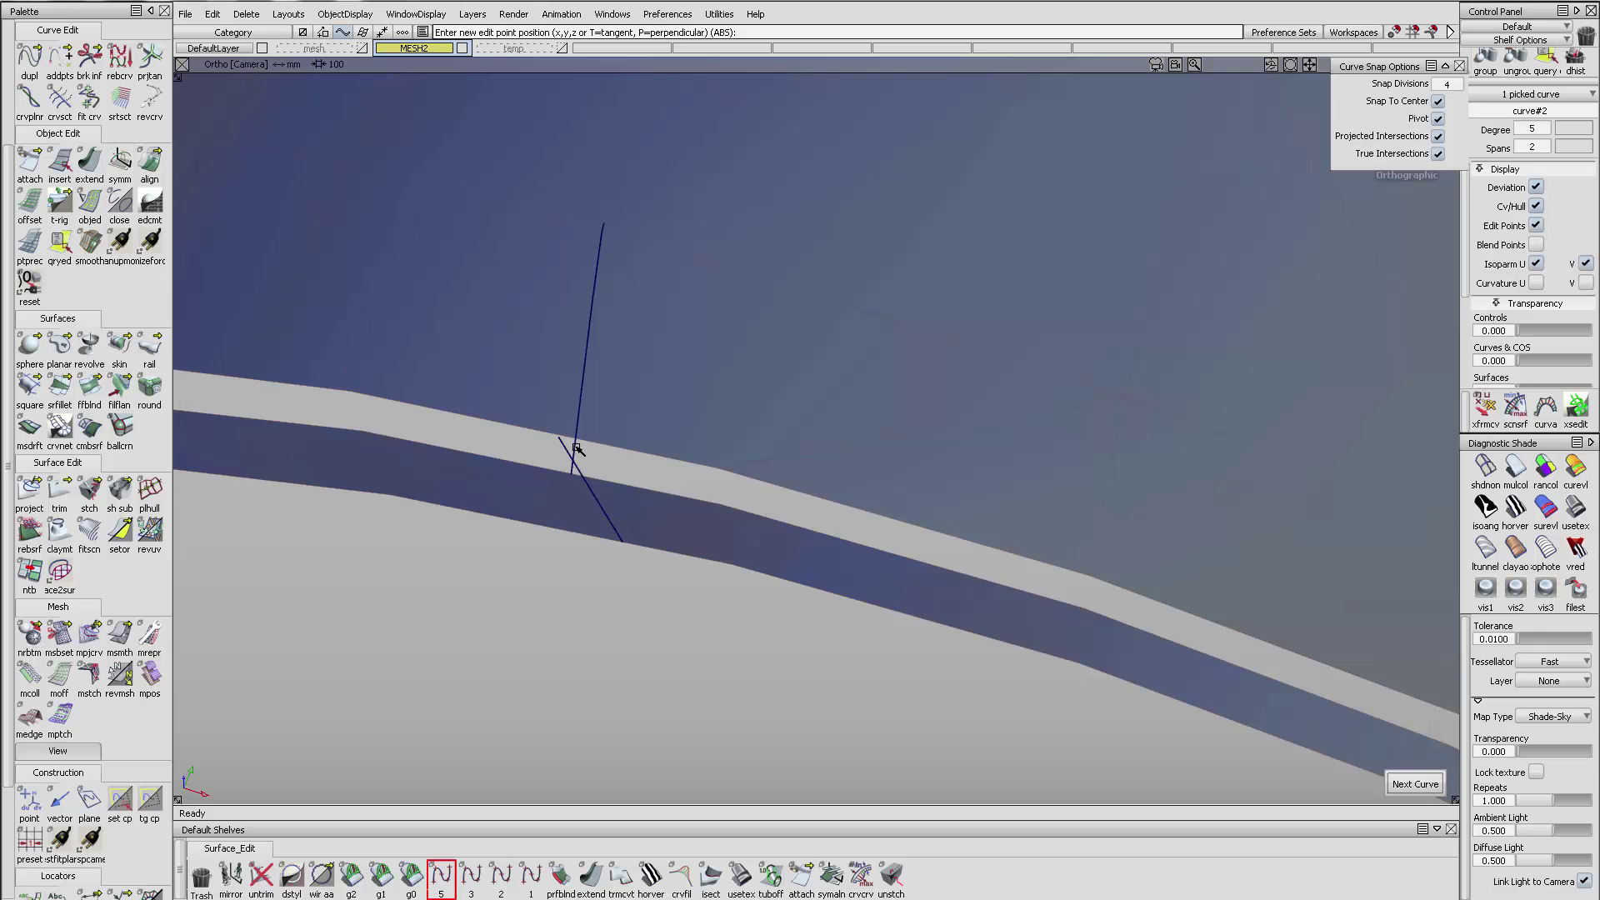
click(574, 461)
- Snap the remaining edit points to the curve pair intersections down the rear of the arch, ending at the lowest pair above the sill
mouse_move(912, 516)
alt+shift+mouse_down()
mouse_move(783, 518)
mouse_move(625, 393)
mouse_move(763, 454)
alt+shift+mouse_up()
mouse_move(856, 483)
alt+shift+mouse_down()
mouse_move(760, 458)
mouse_move(824, 504)
mouse_move(971, 557)
mouse_move(850, 361)
mouse_move(814, 422)
mouse_move(771, 362)
mouse_move(882, 485)
alt+shift+mouse_up()
click(750, 510)
click(724, 316)
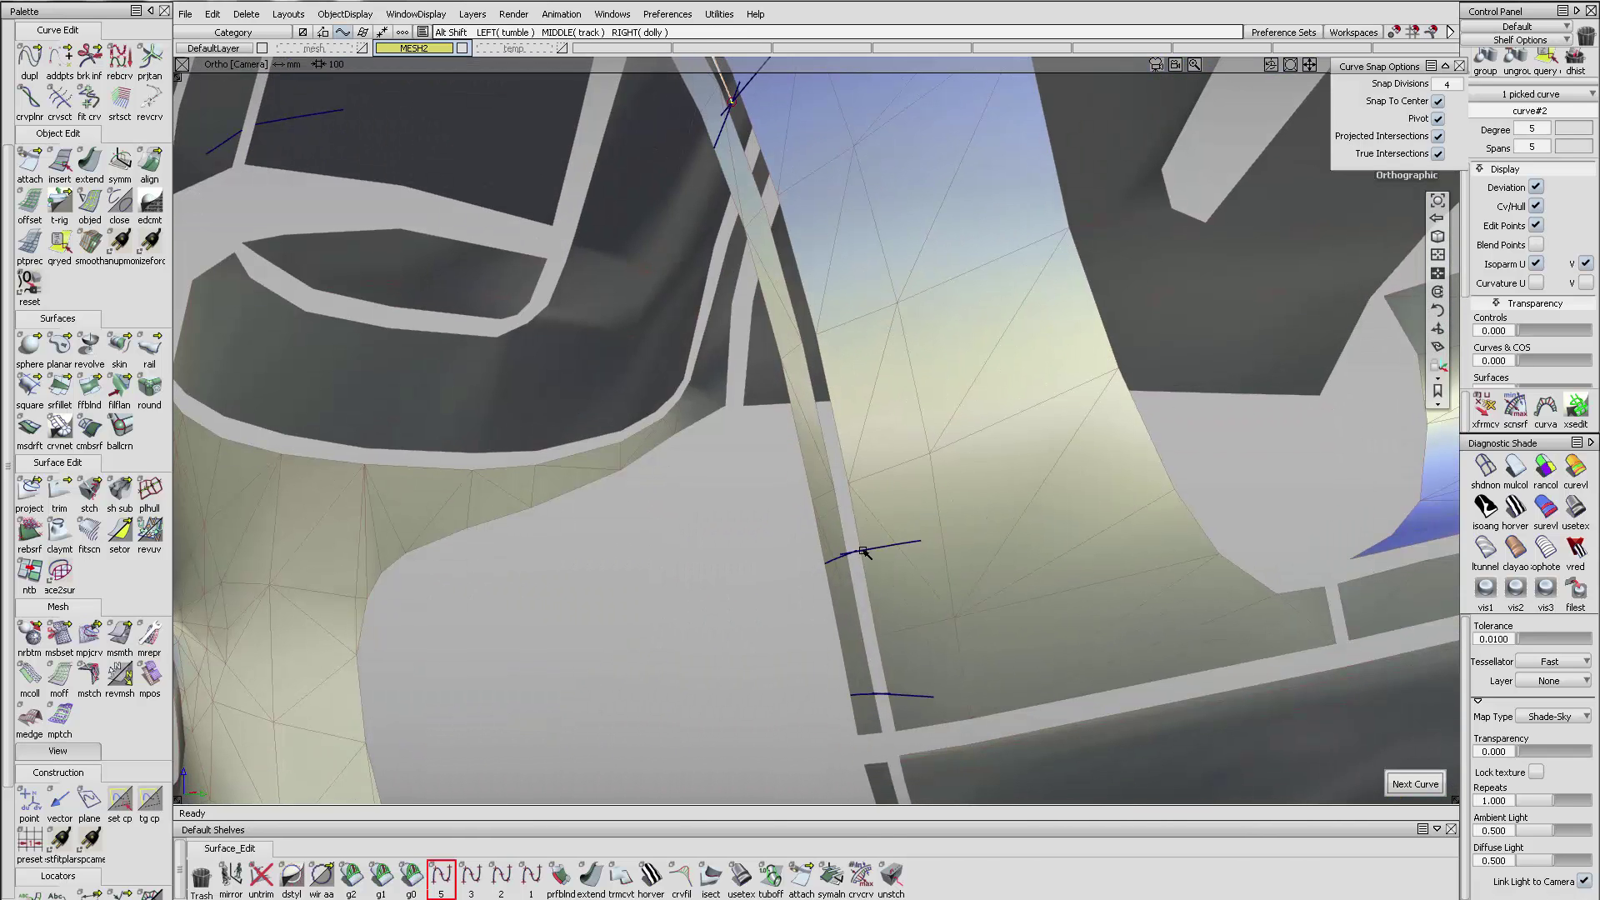
alt+shift+drag(863, 551, 897, 510)
click(839, 575)
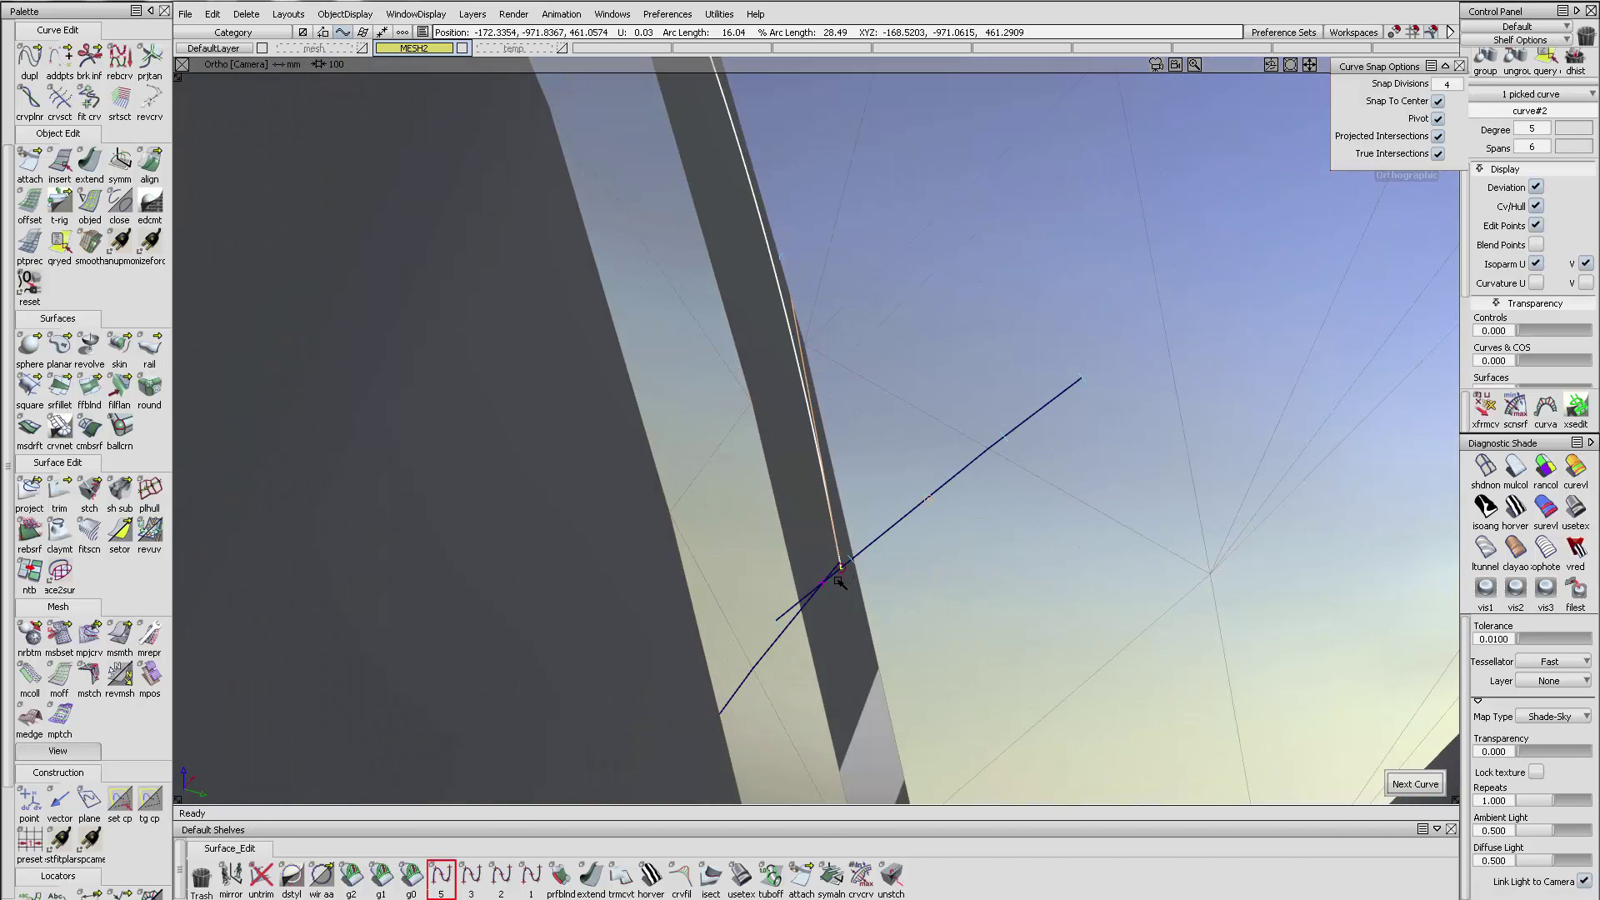
mouse_move(867, 325)
alt+shift+mouse_down()
mouse_move(872, 308)
mouse_move(867, 378)
mouse_move(860, 299)
alt+shift+mouse_up()
click(886, 509)
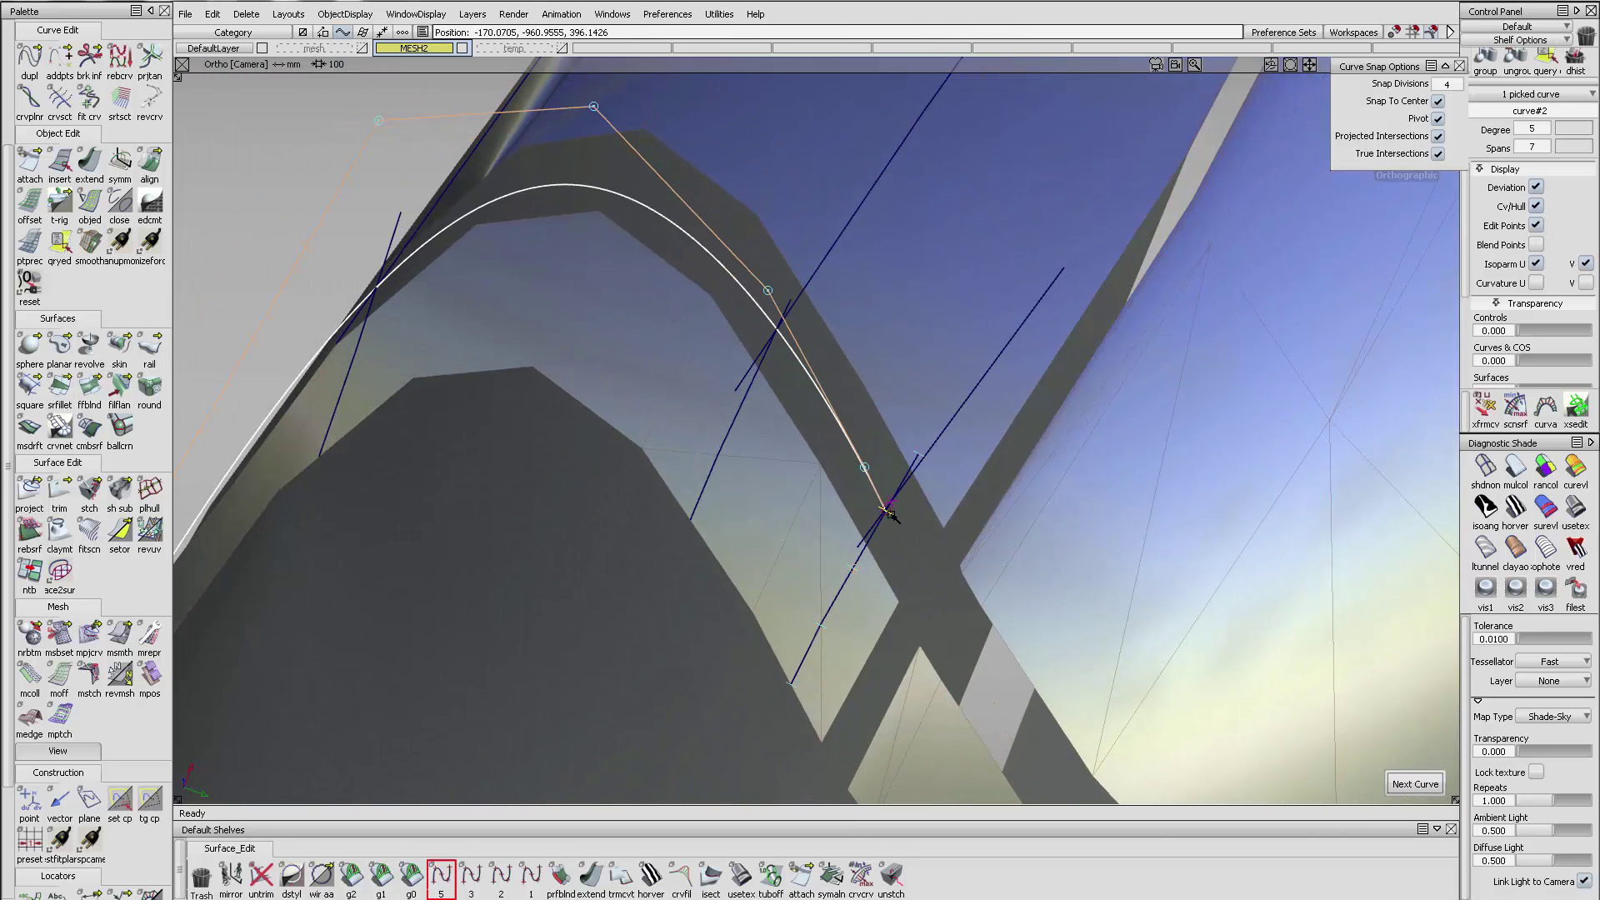
- Inspect the new edit point curve along the whole wheel arch, end the curve and deselect it
alt+shift+drag(969, 380, 843, 550)
alt+shift+middle_drag(843, 550, 806, 447)
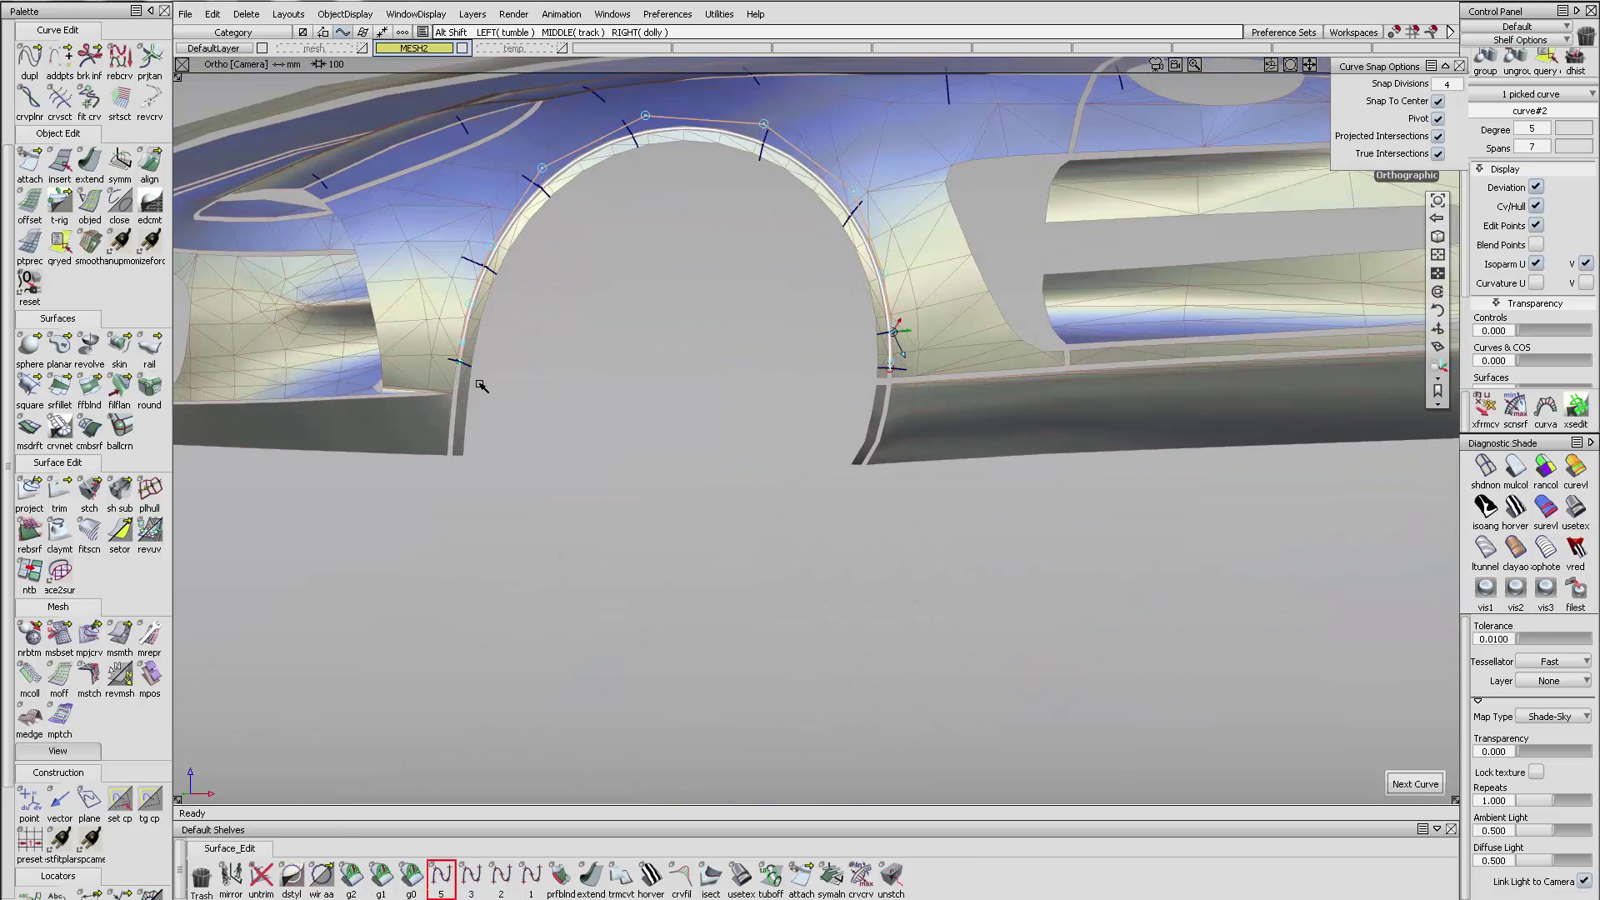
alt+shift+right_drag(454, 387, 557, 400)
alt+shift+middle_drag(558, 400, 935, 464)
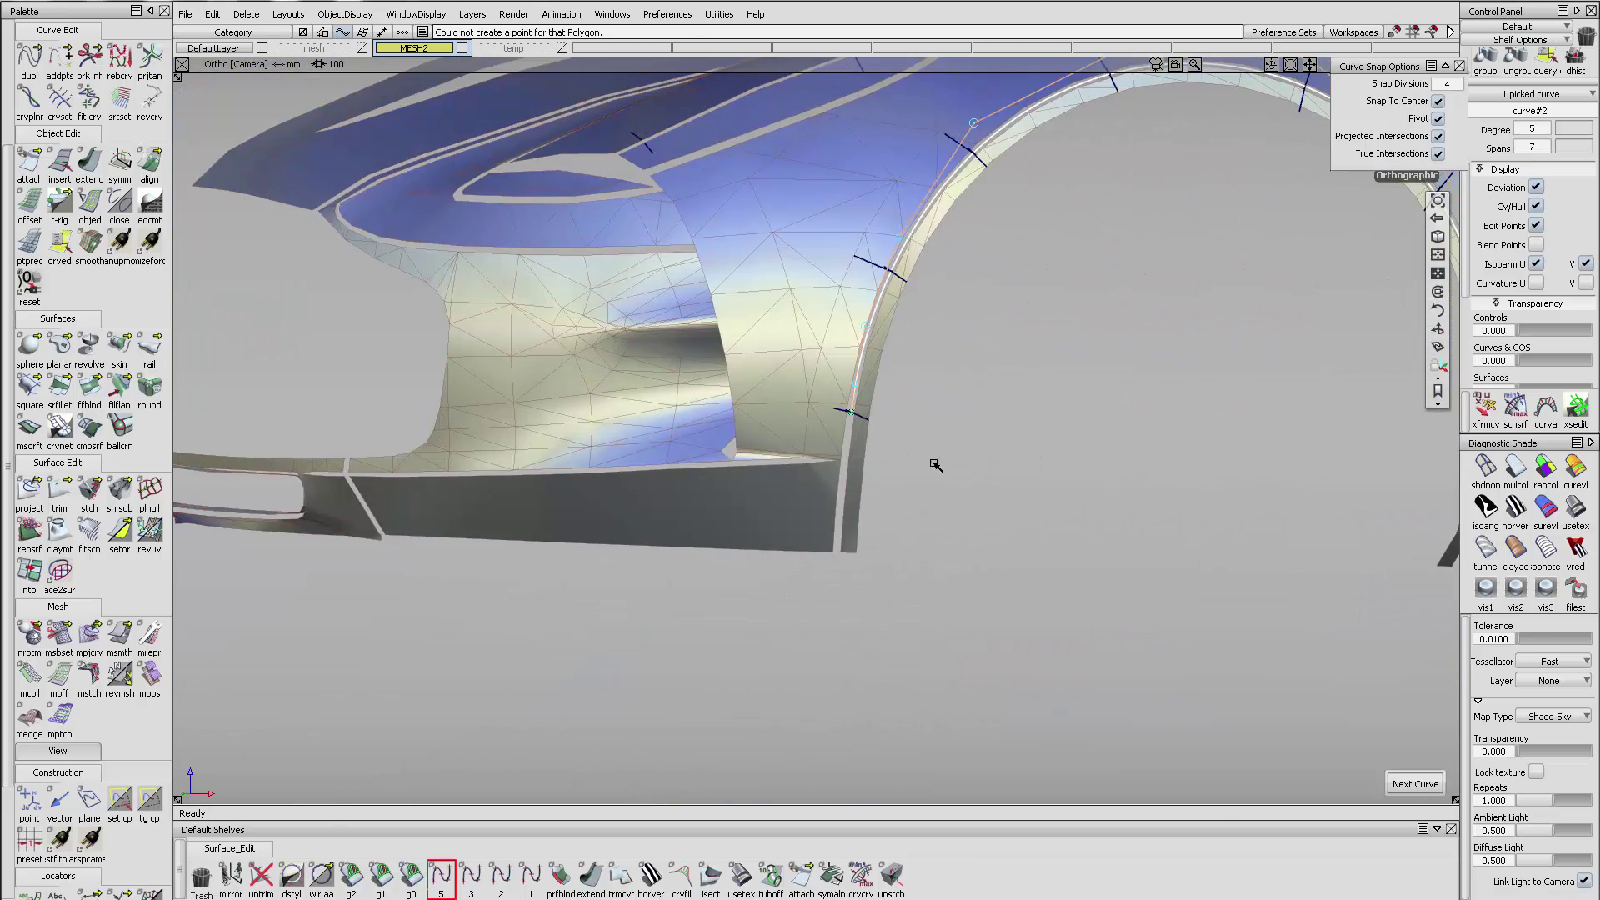
alt+shift+drag(841, 498, 908, 462)
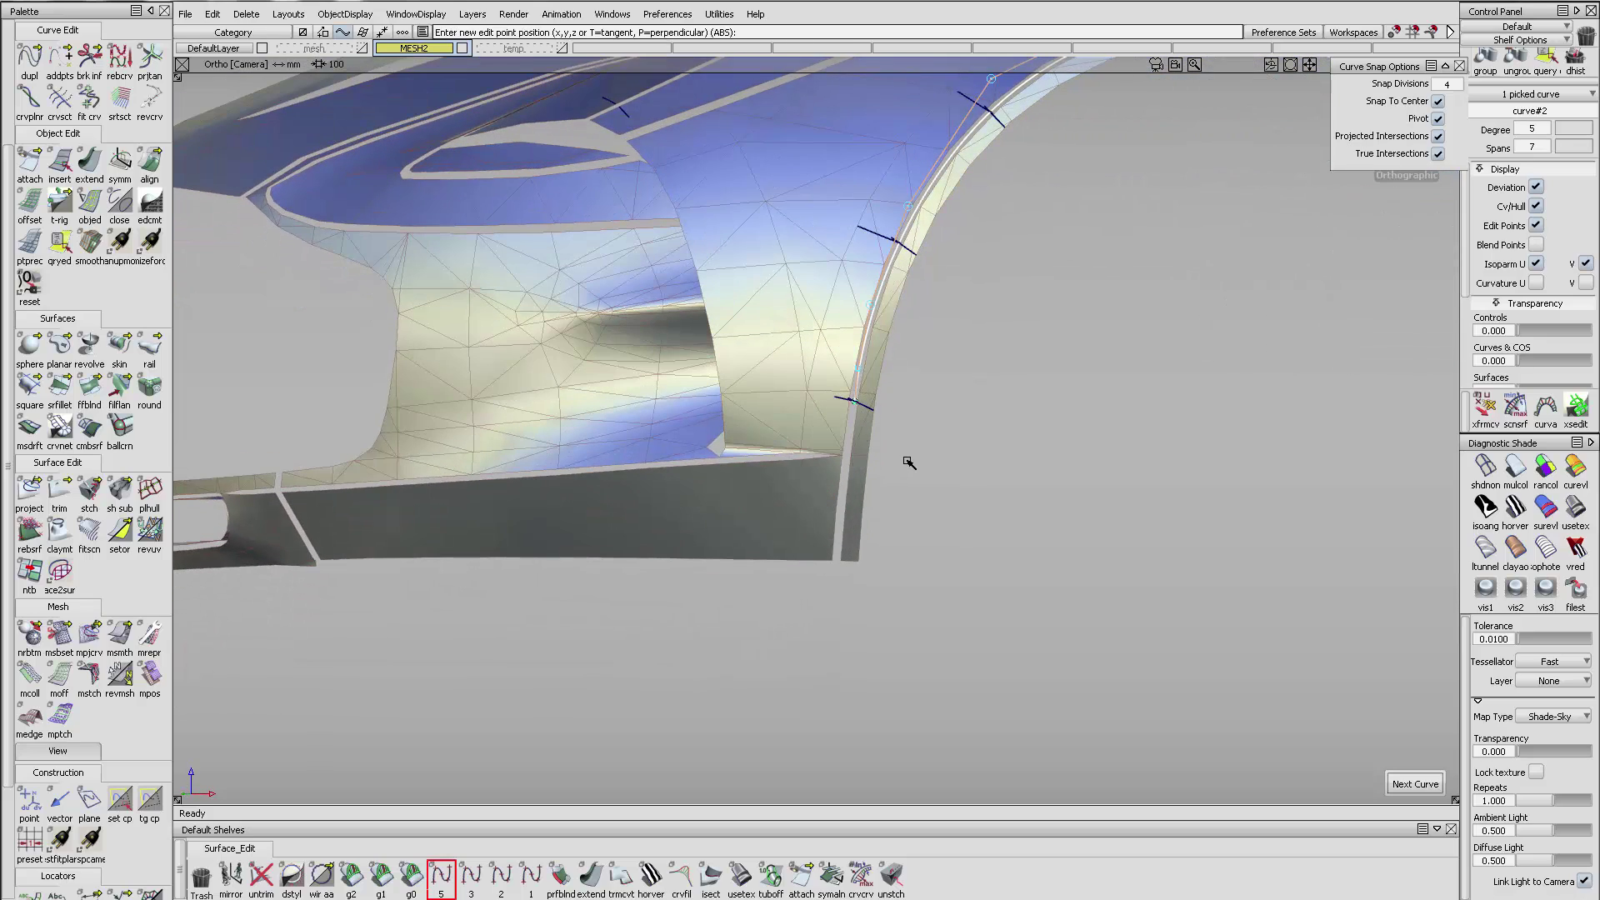
ctrl+shift+drag(938, 307, 941, 302)
alt+shift+right_drag(1100, 291, 1039, 339)
alt+shift+middle_drag(1039, 339, 817, 468)
alt+shift+drag(817, 468, 873, 468)
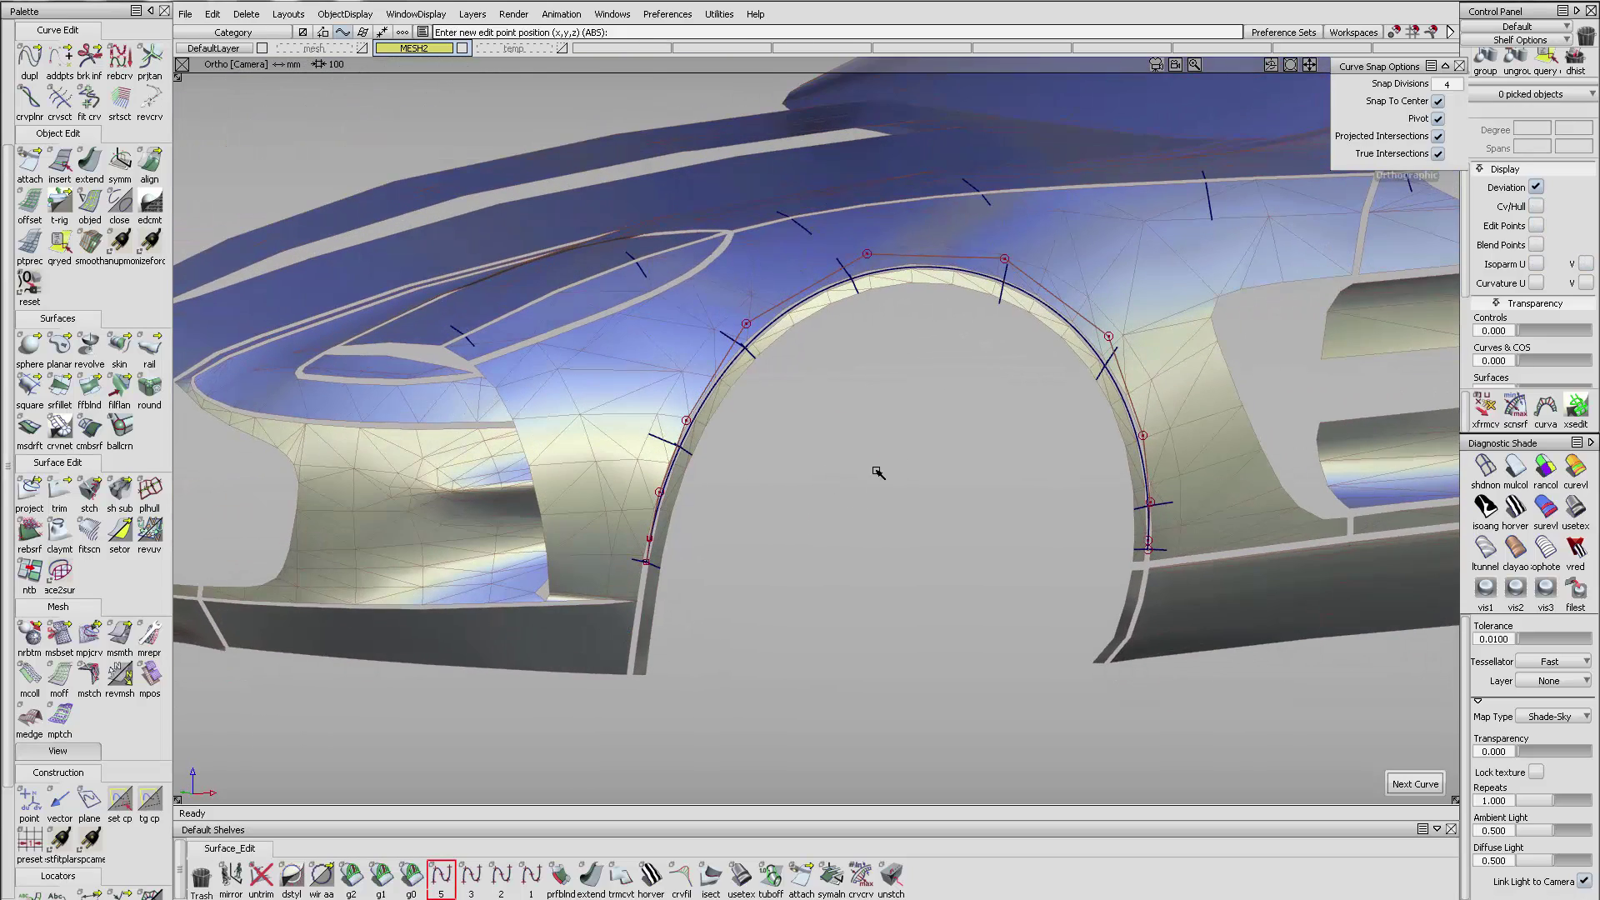
- Pick the wheel arch curve and rebuild it as a degree 5 curve with 1 span
ctrl+shift+drag(800, 320, 828, 387)
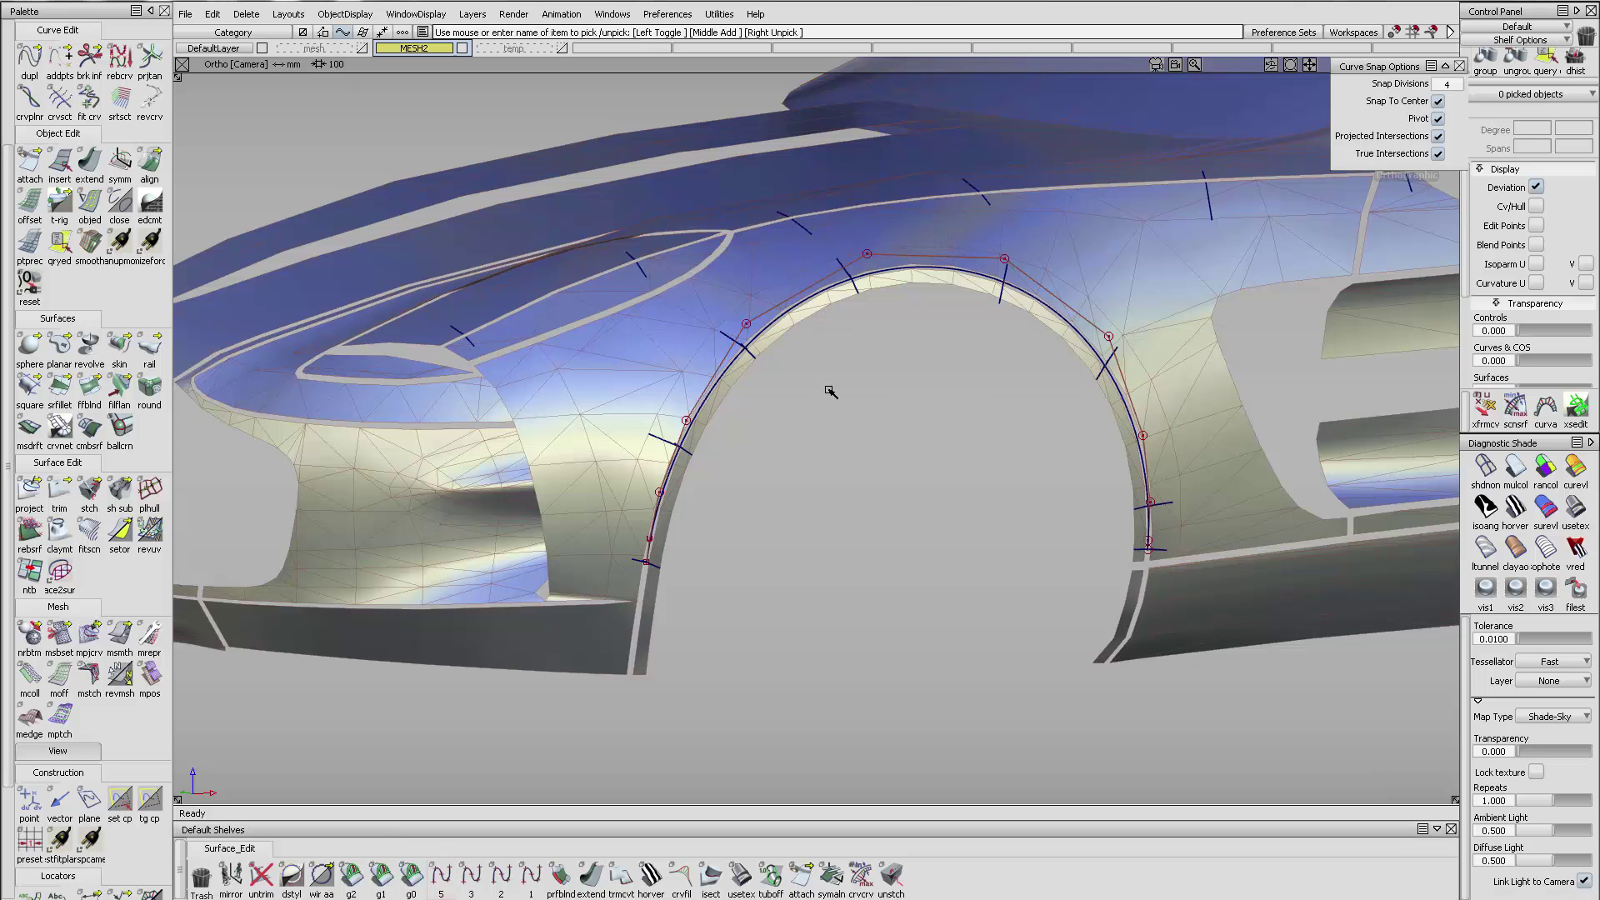
click(695, 413)
alt+shift+drag(702, 427, 904, 417)
alt+shift+right_drag(904, 417, 1010, 404)
alt+shift+drag(1010, 404, 1020, 401)
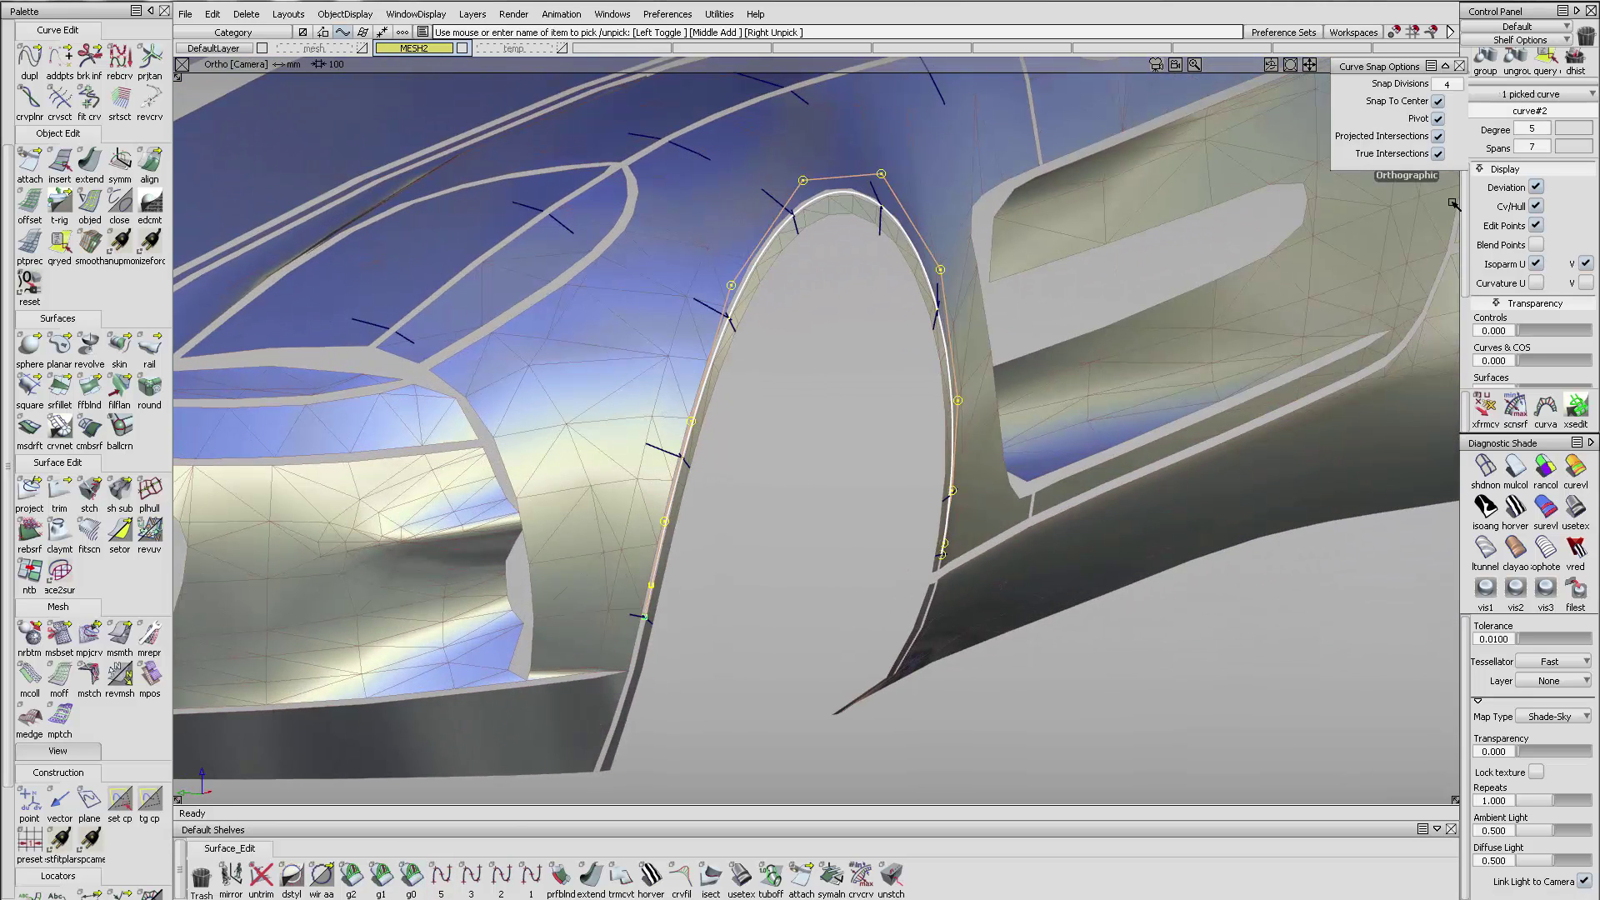
click(1557, 138)
click(1540, 163)
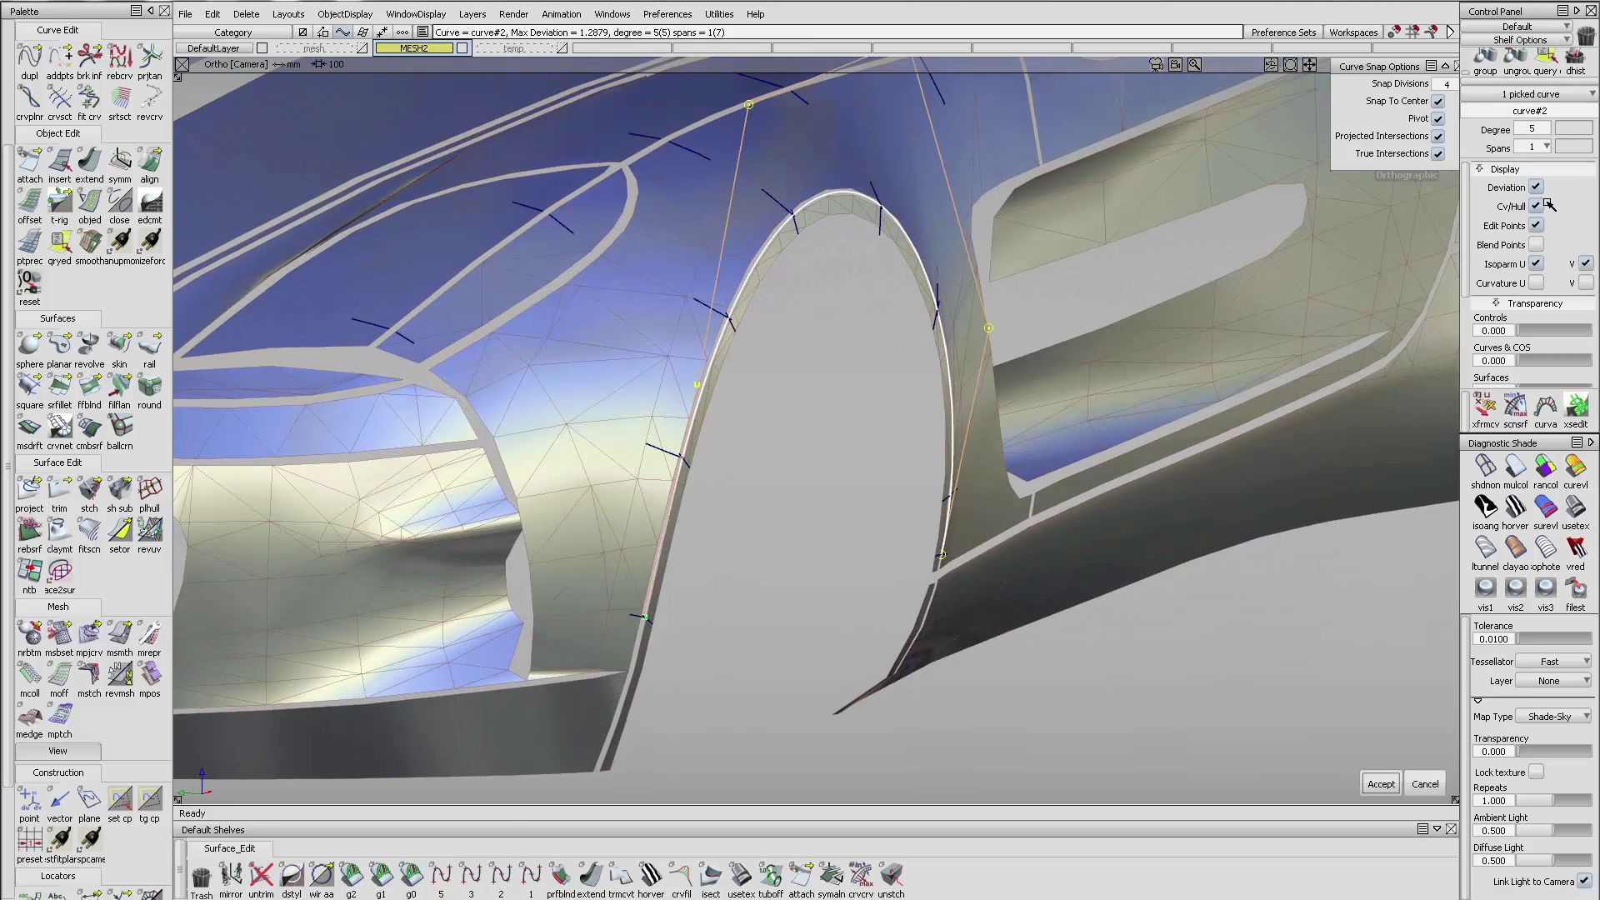
alt+shift+click(652, 600)
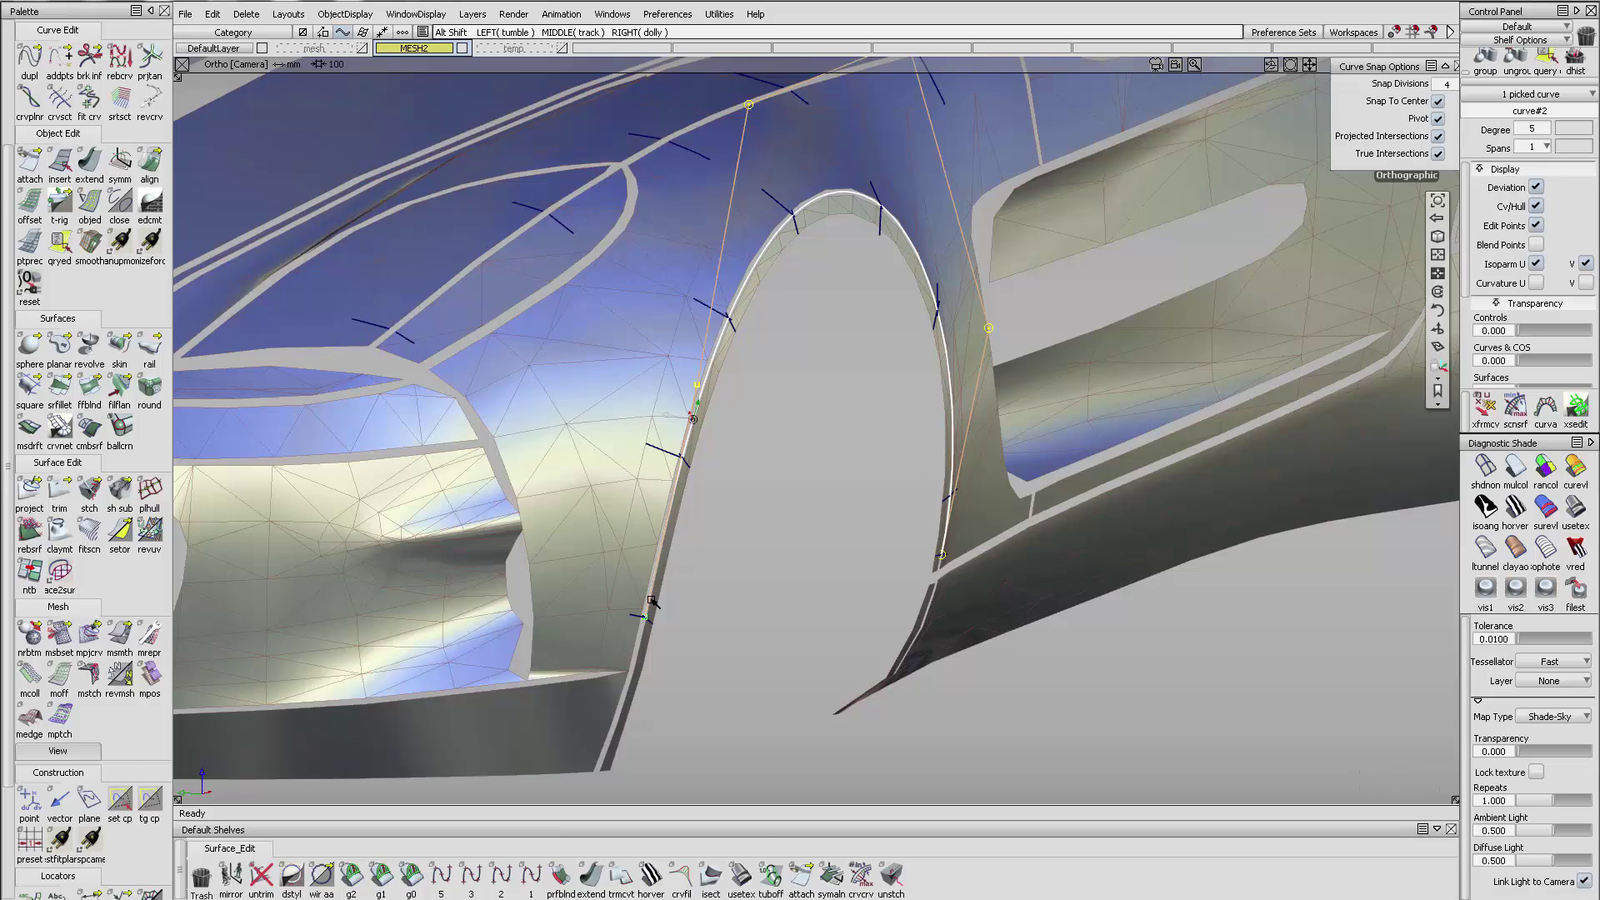
alt+shift+drag(656, 602, 762, 531)
mouse_move(762, 532)
alt+shift+right_down()
mouse_move(953, 397)
mouse_move(764, 522)
alt+shift+right_up()
alt+shift+drag(763, 521, 581, 455)
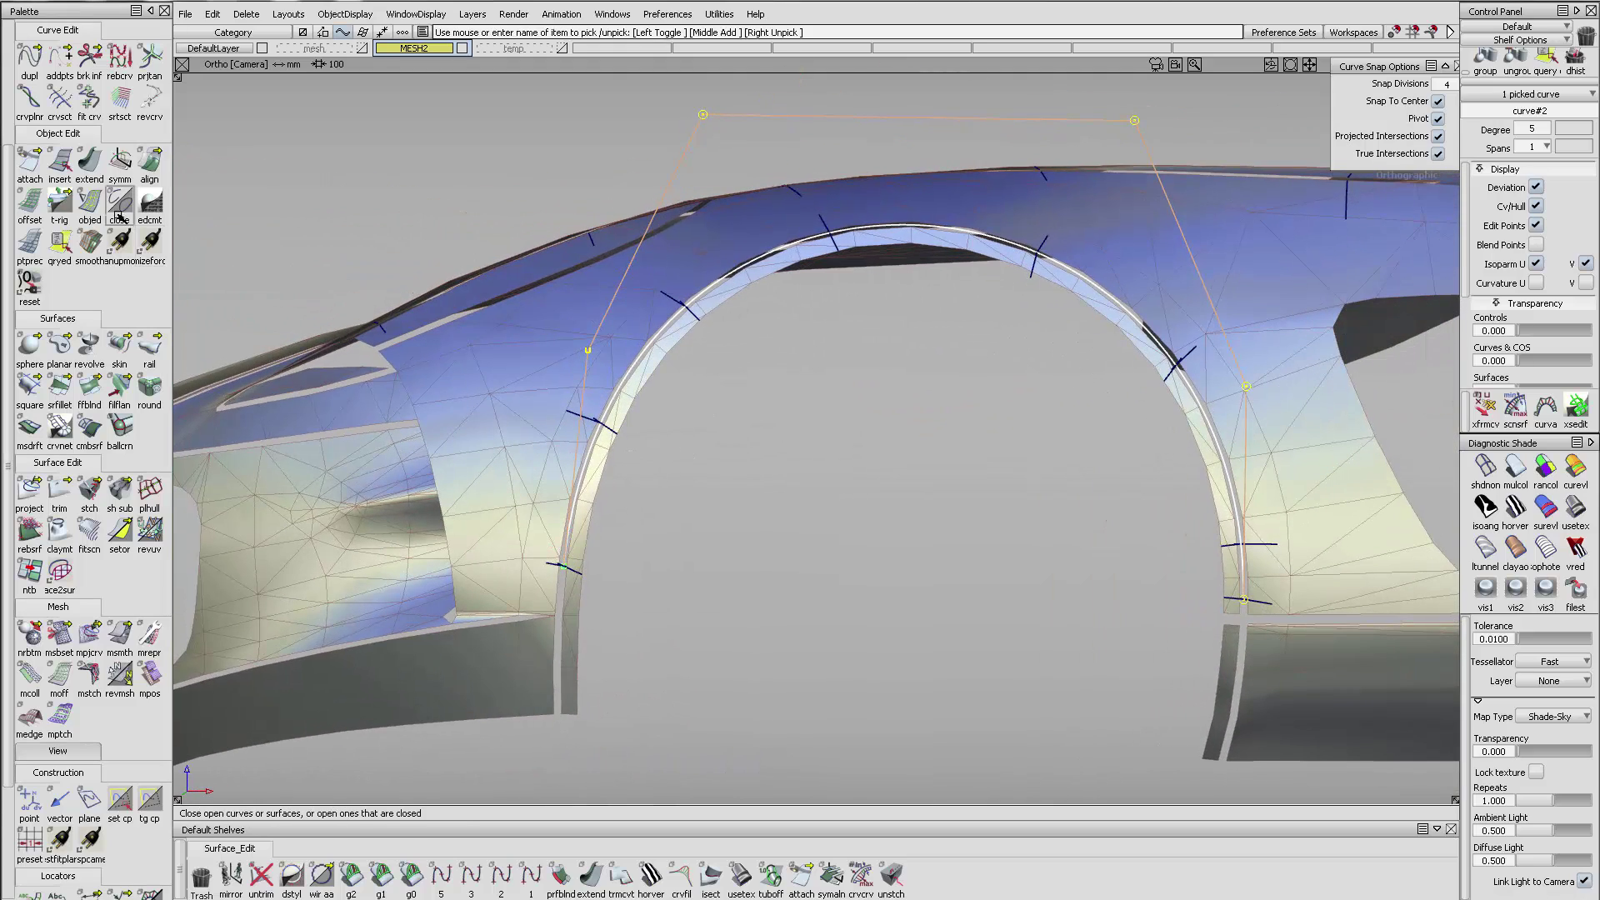
- Extend the lower front end of the wheel arch curve about 63 mm down to the panel gap above the front lip
click(89, 163)
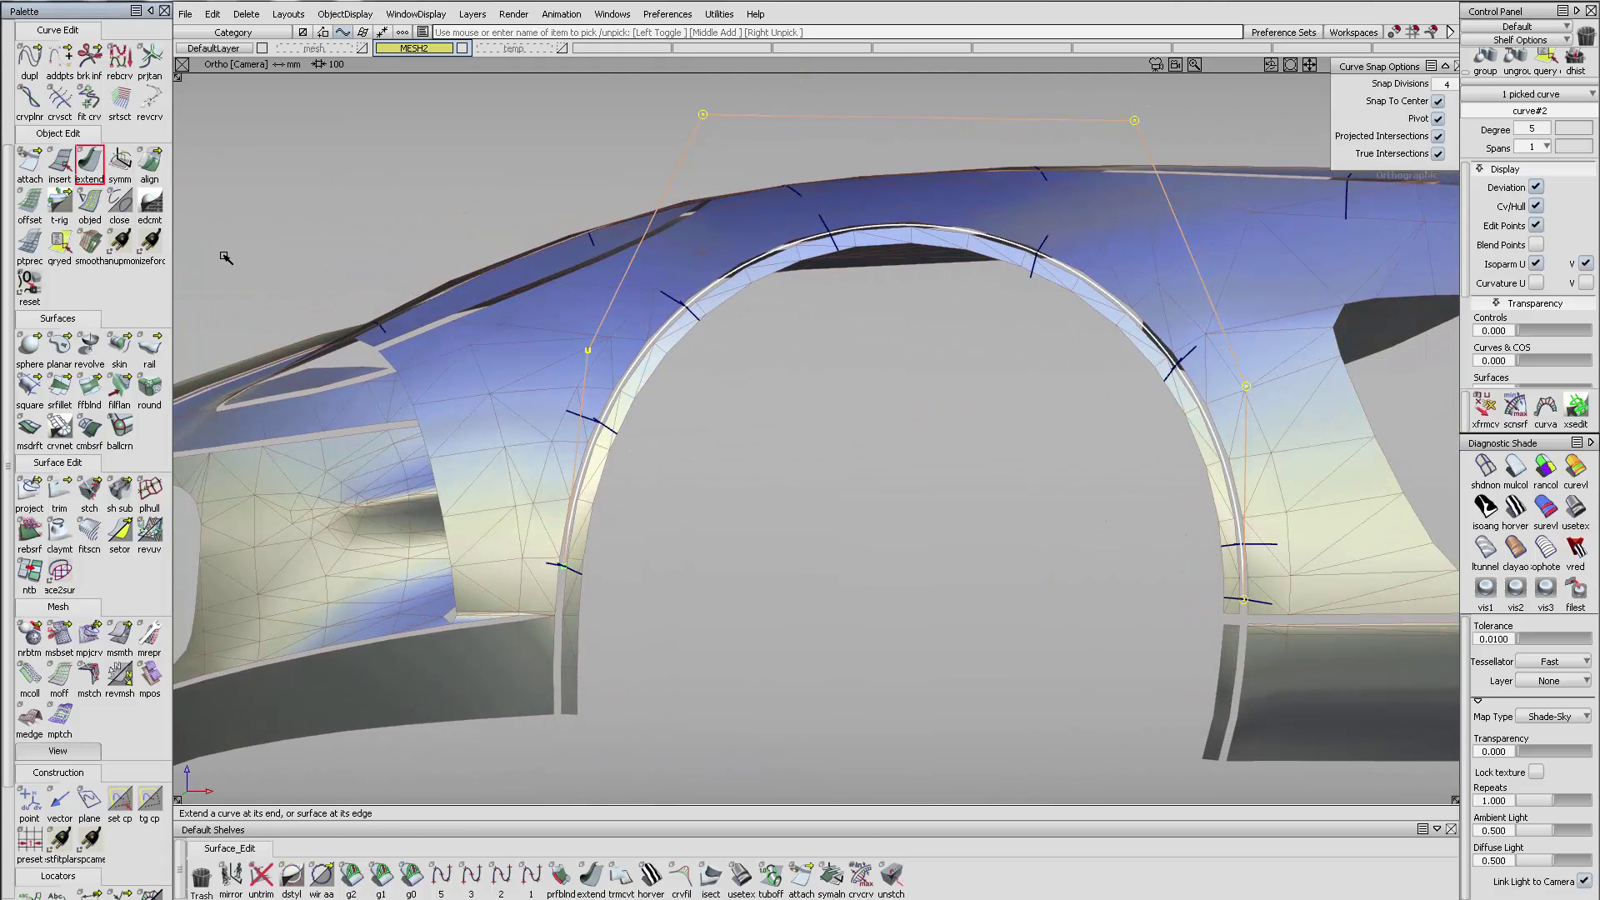
click(563, 567)
click(572, 655)
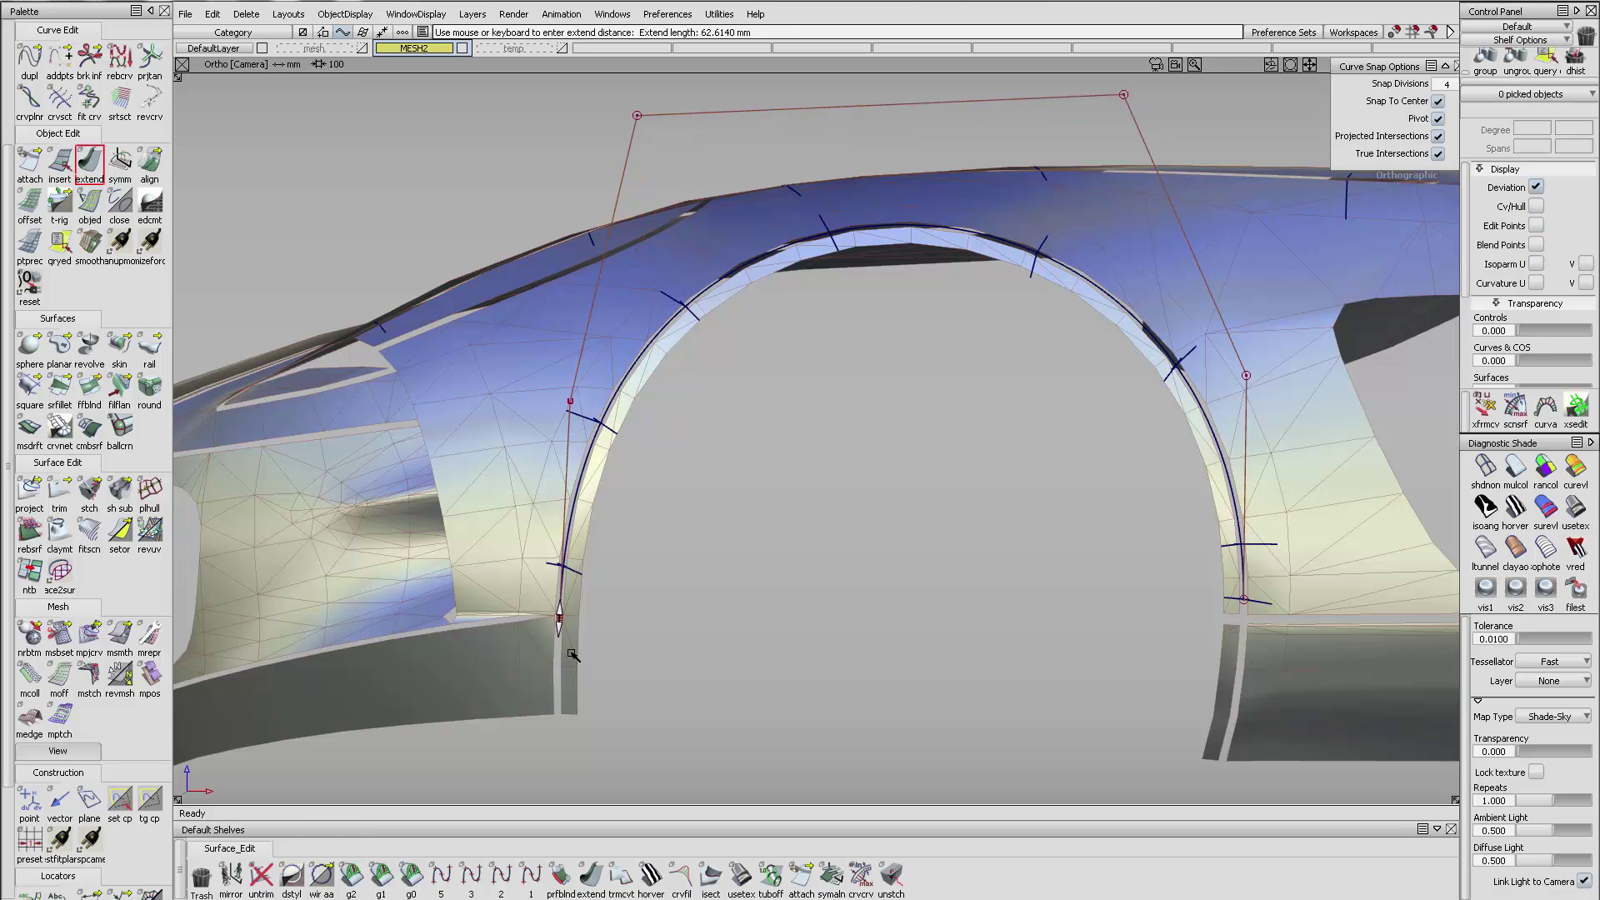
alt+shift+click(560, 617)
alt+shift+right_drag(825, 538, 839, 611)
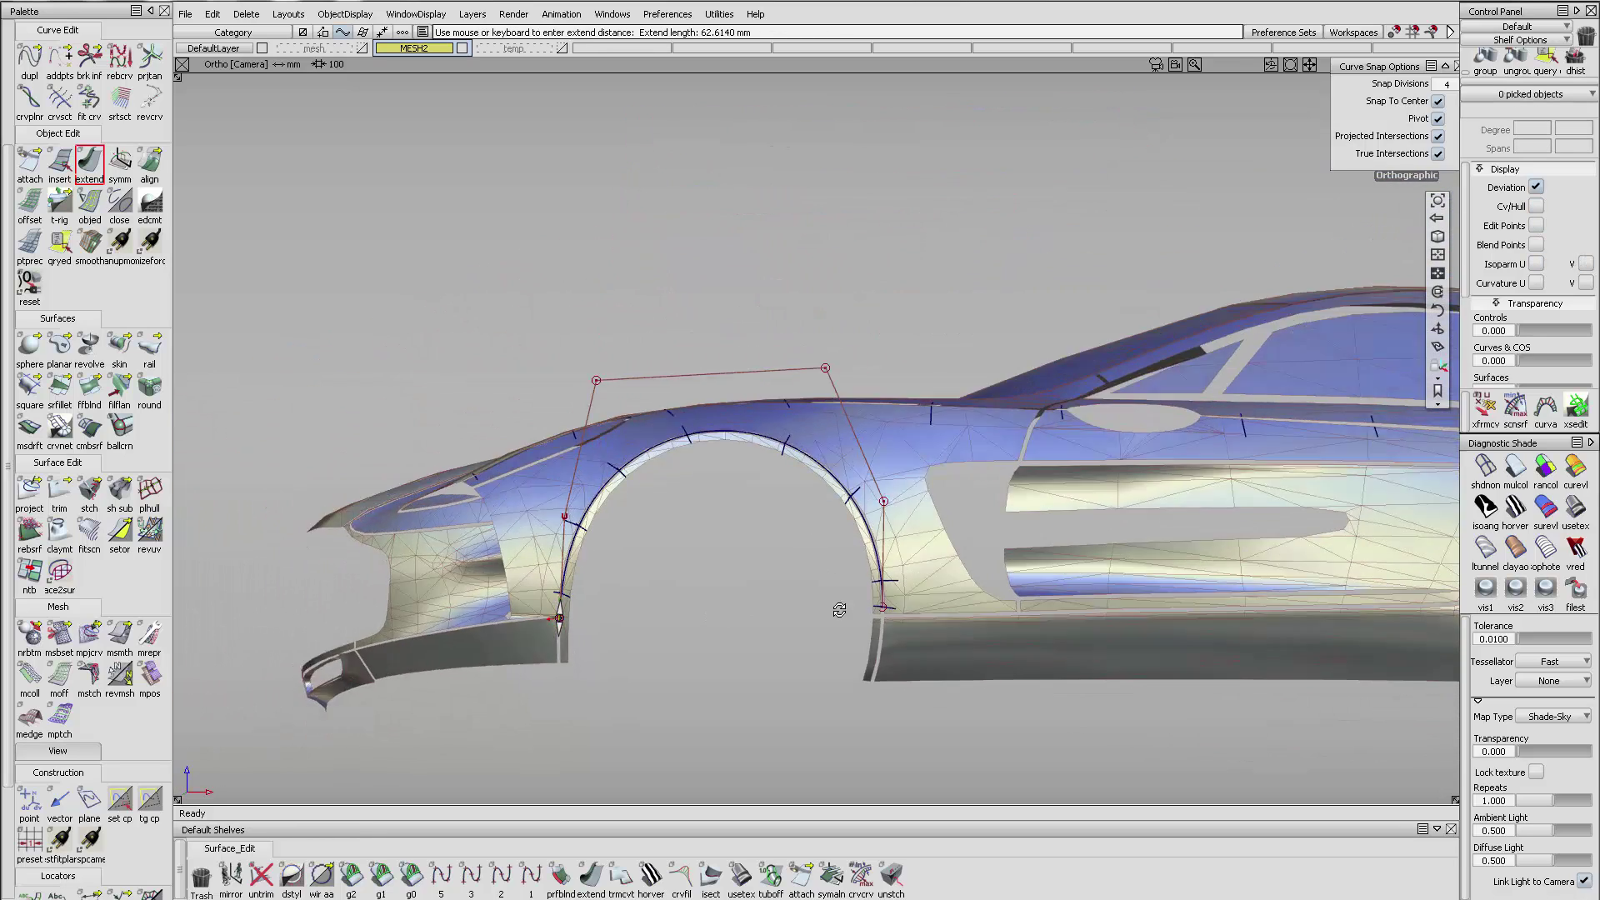
alt+shift+drag(839, 611, 930, 477)
alt+shift+middle_drag(929, 477, 894, 379)
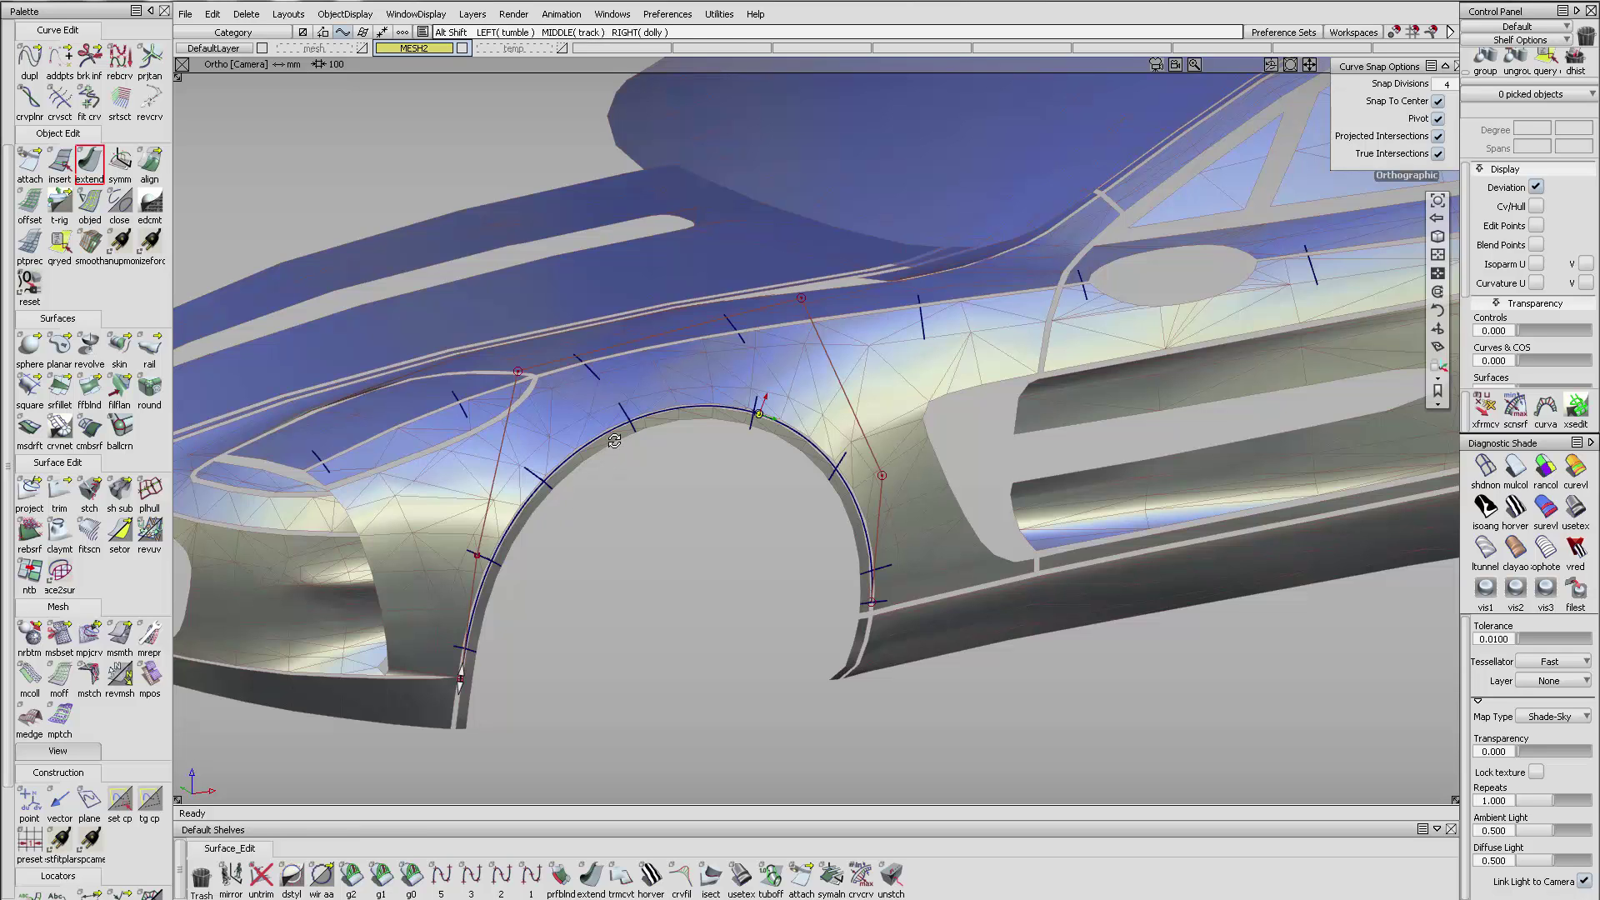
alt+shift+drag(611, 469, 560, 439)
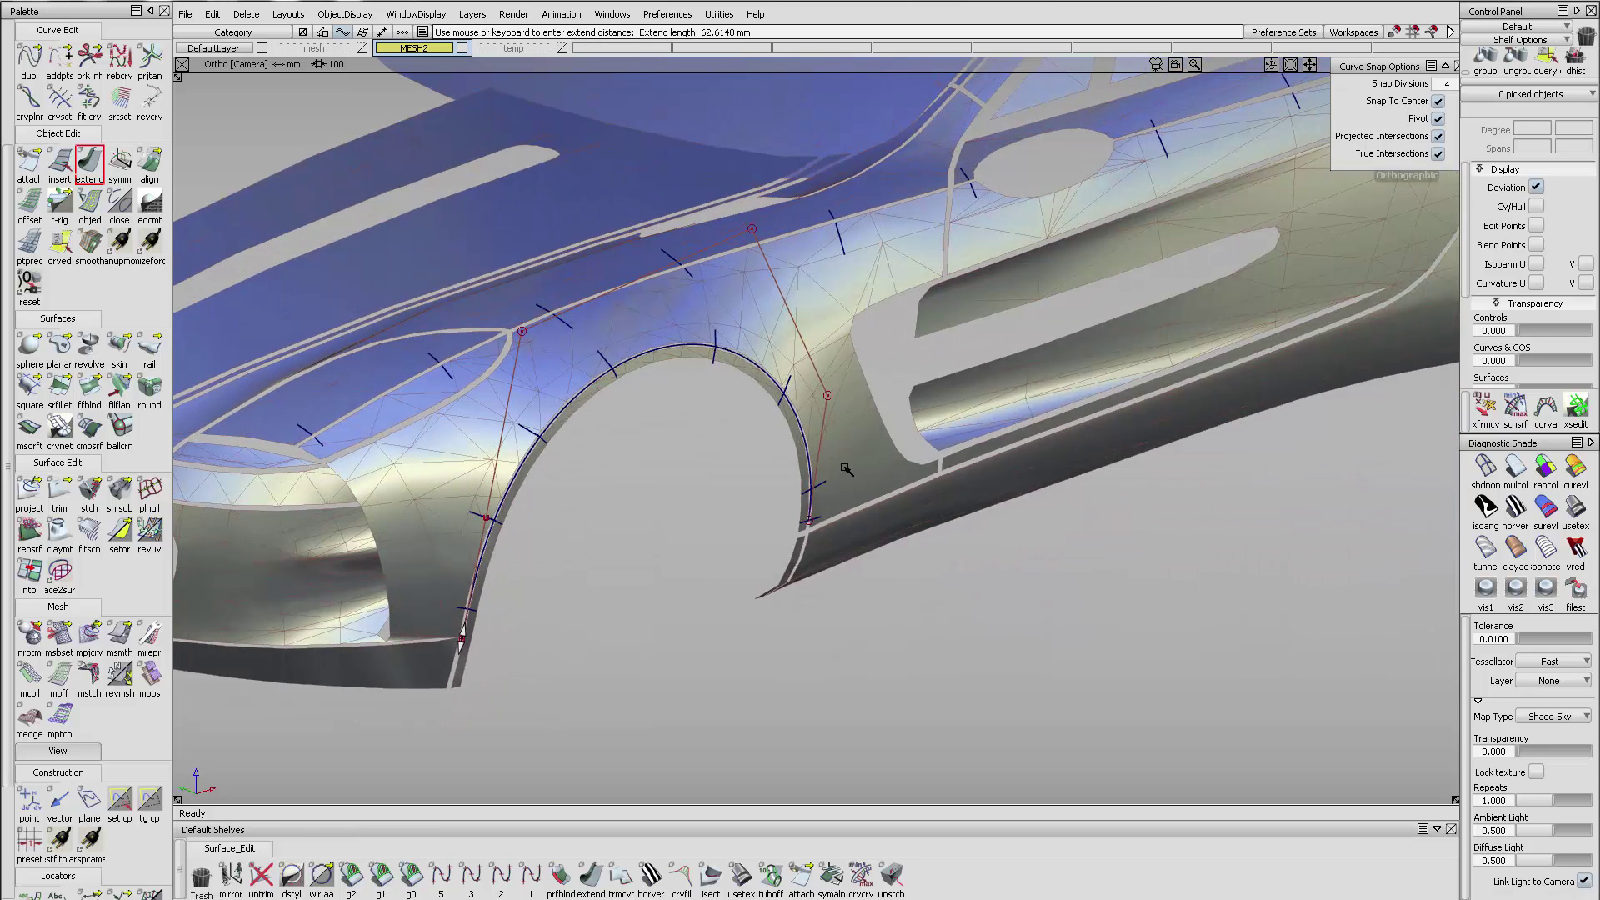
alt+shift+drag(561, 511, 712, 465)
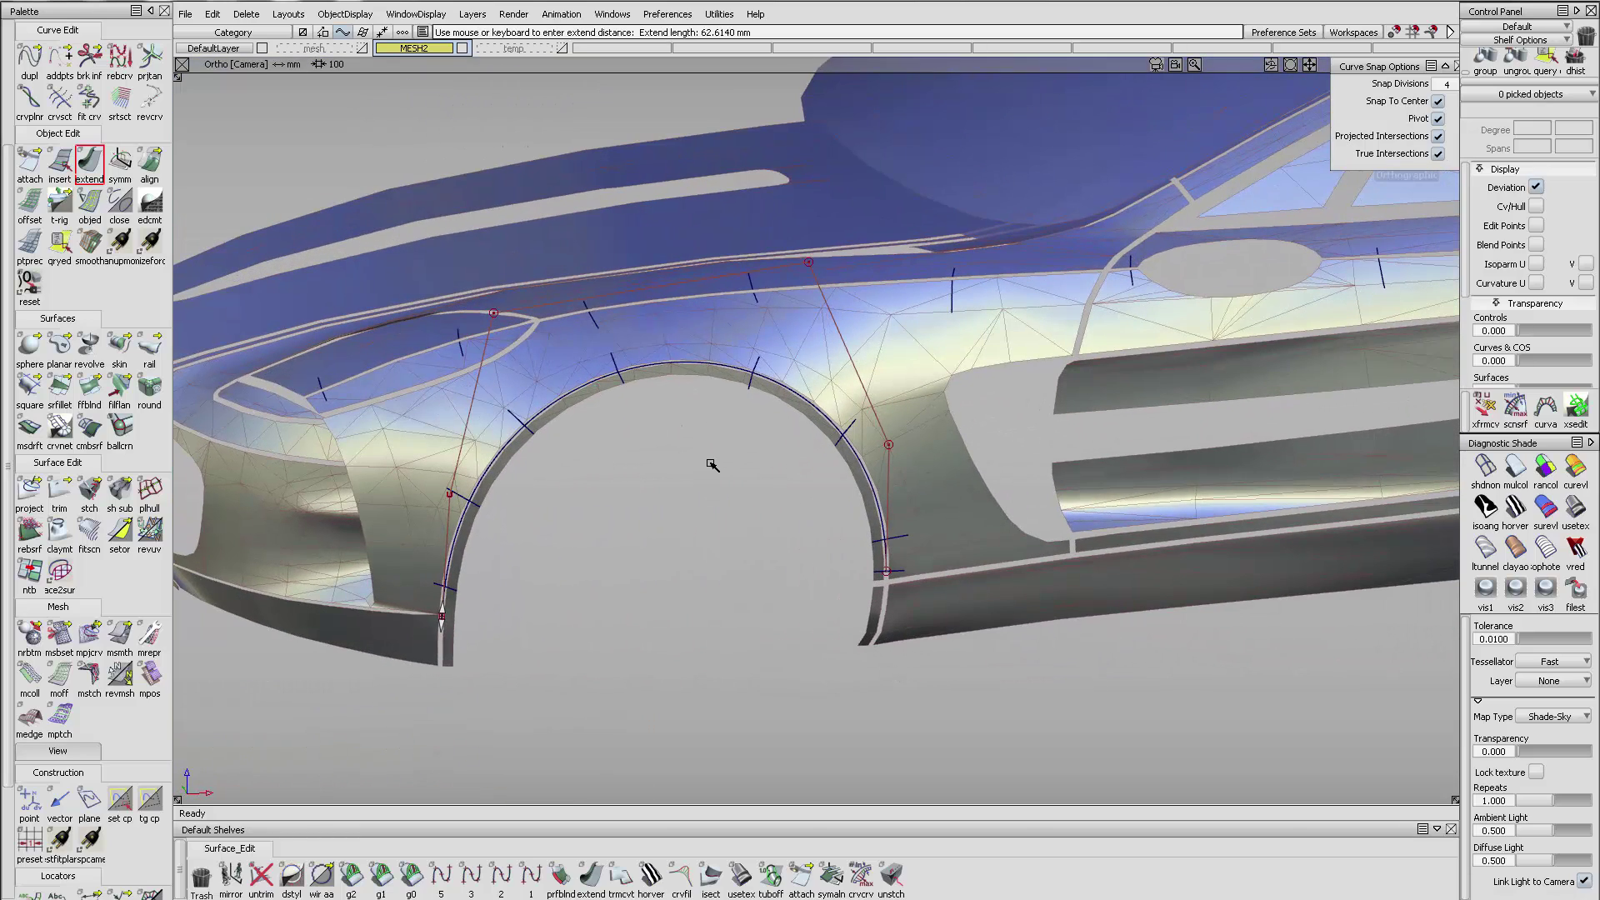
click(707, 461)
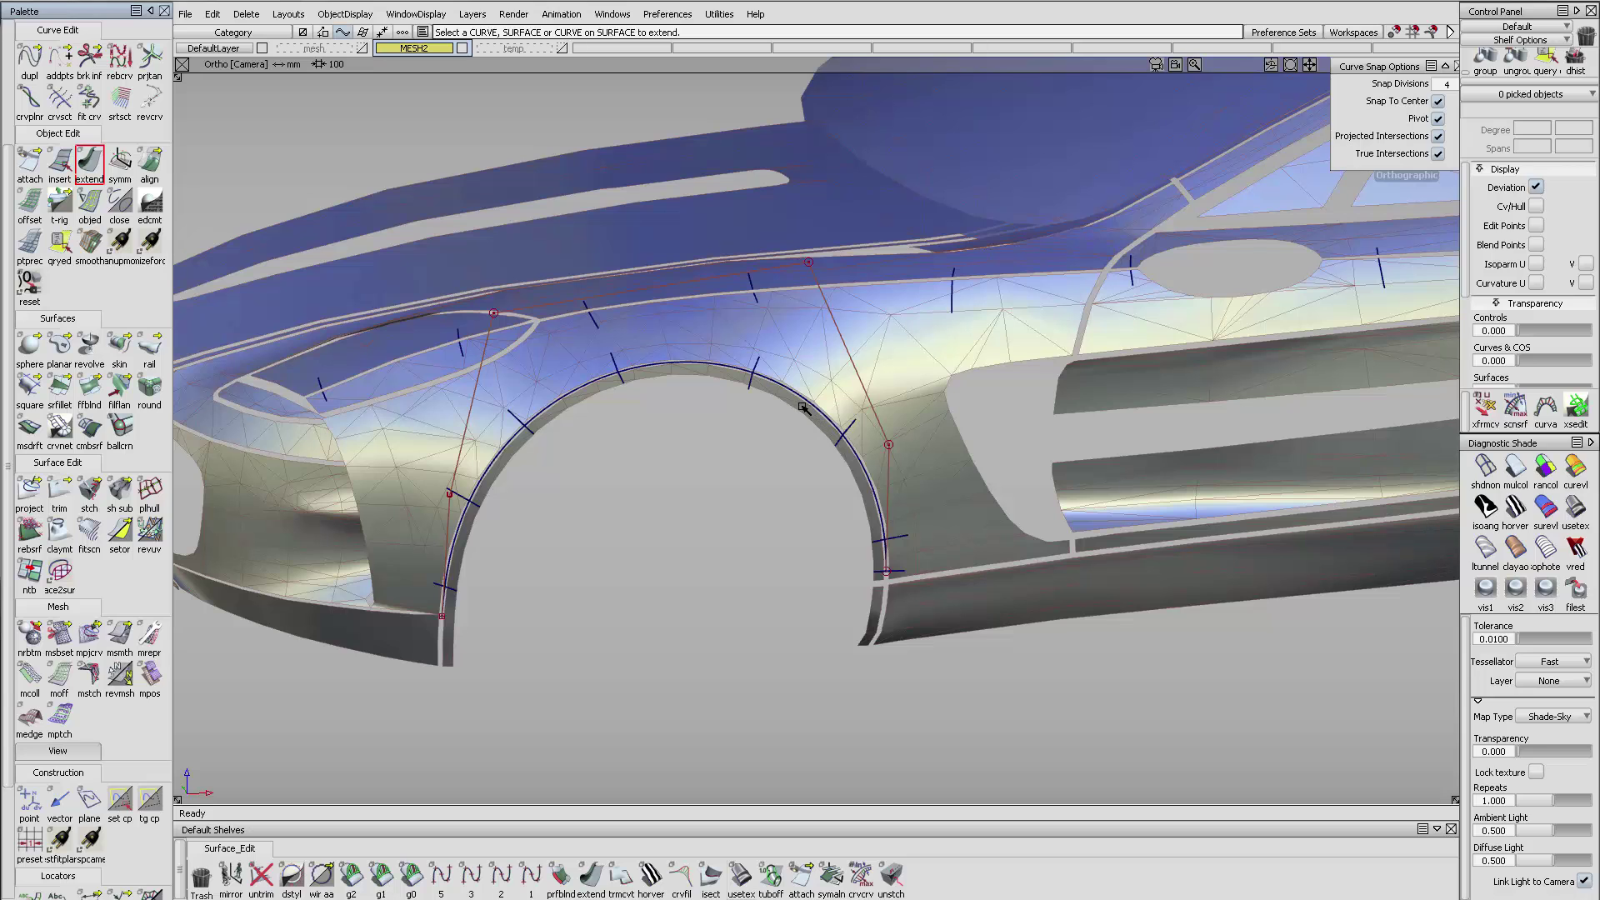
- Turn off the CV and hull display of the wheel arch curve and clear the selection
alt+shift+right_drag(794, 388, 768, 459)
alt+shift+drag(768, 459, 818, 450)
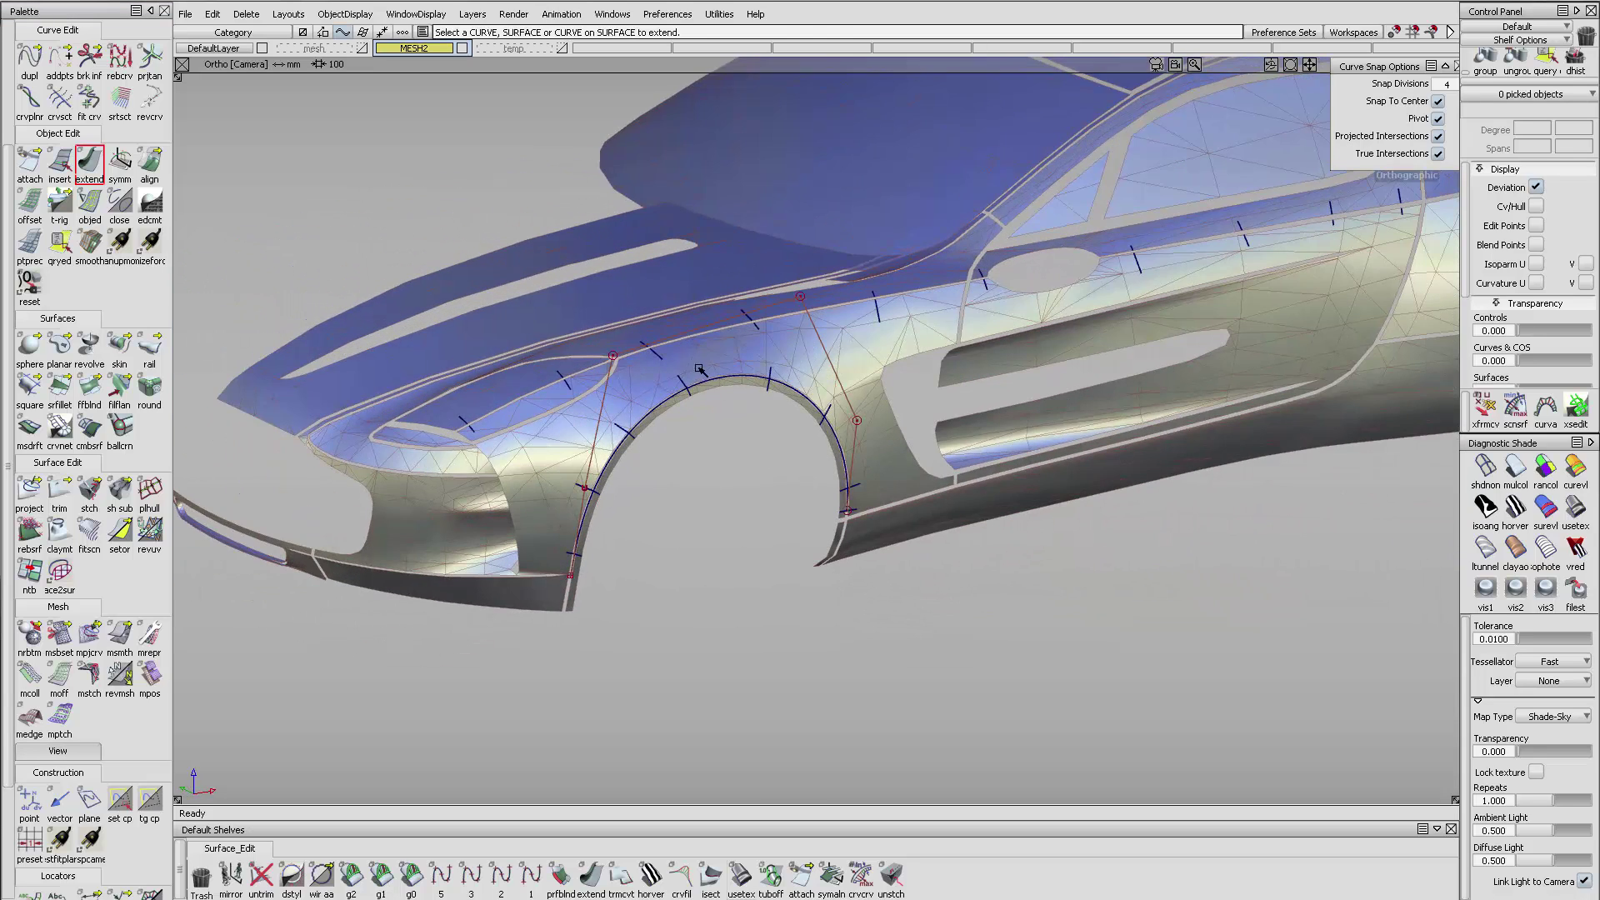
ctrl+shift+drag(699, 367, 704, 375)
drag(704, 375, 744, 400)
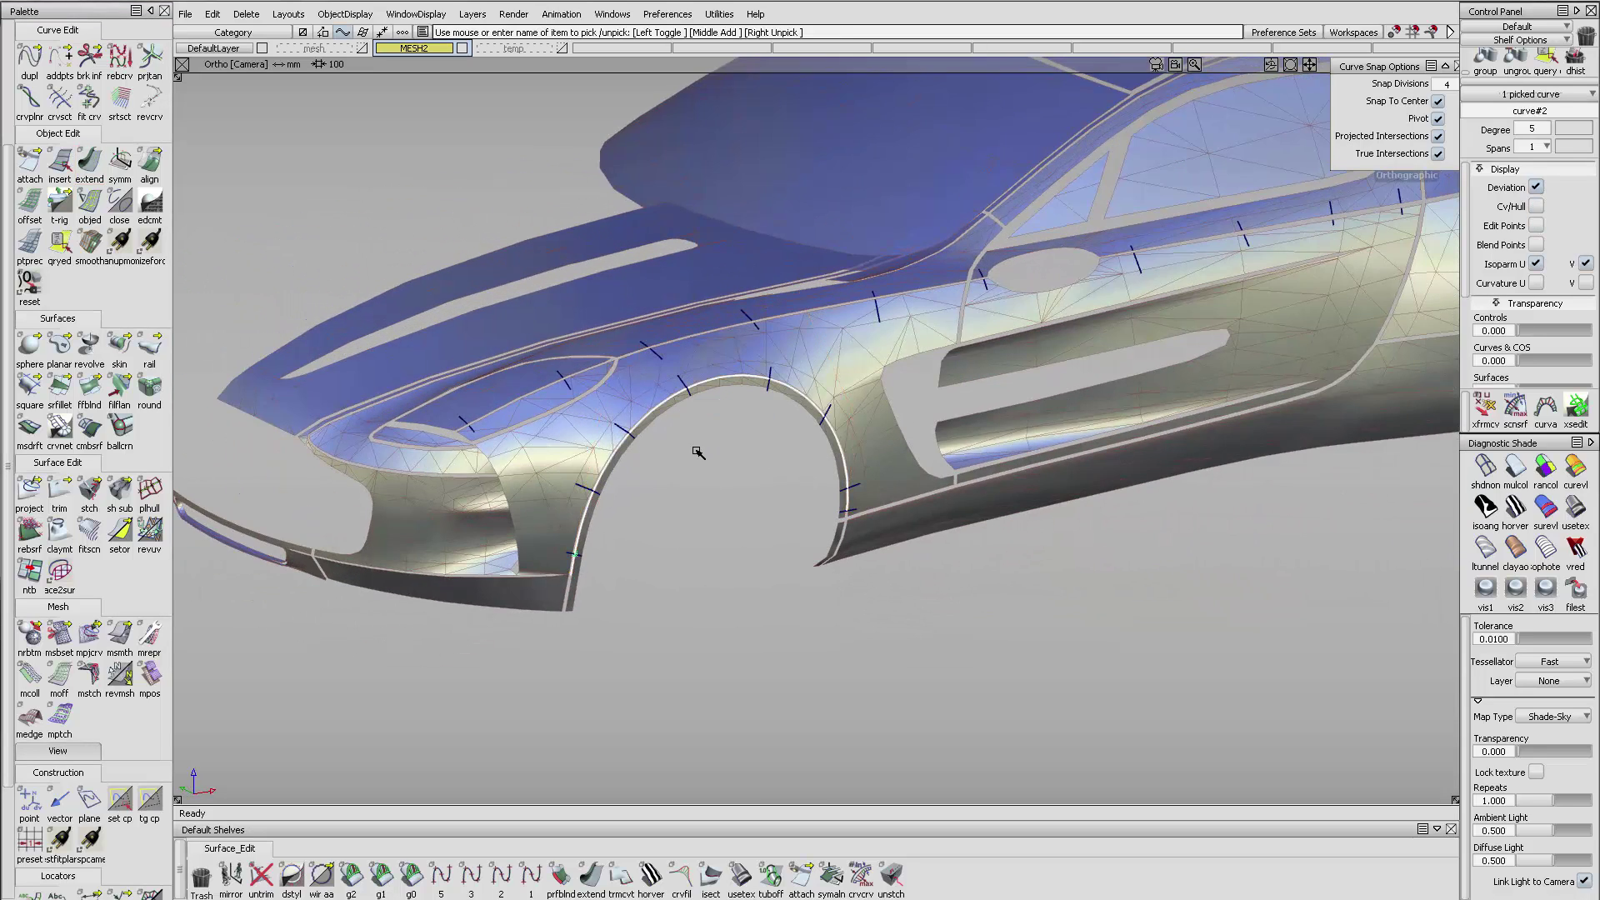
ctrl+shift+drag(696, 451, 755, 422)
- Create a new layer and name it curves
click(472, 14)
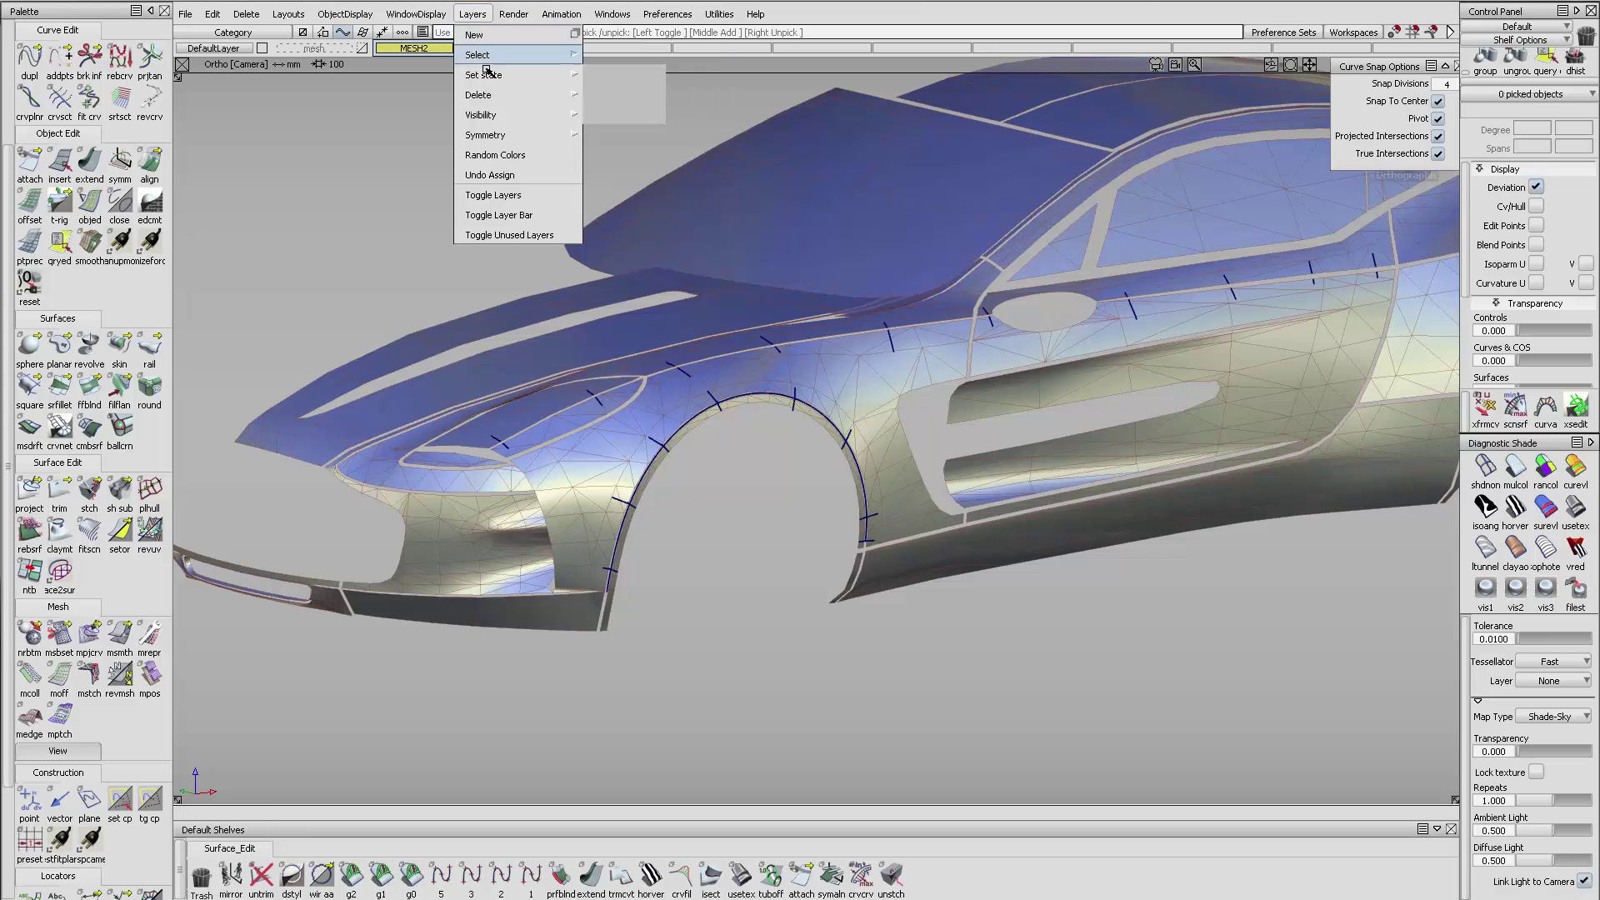
click(490, 34)
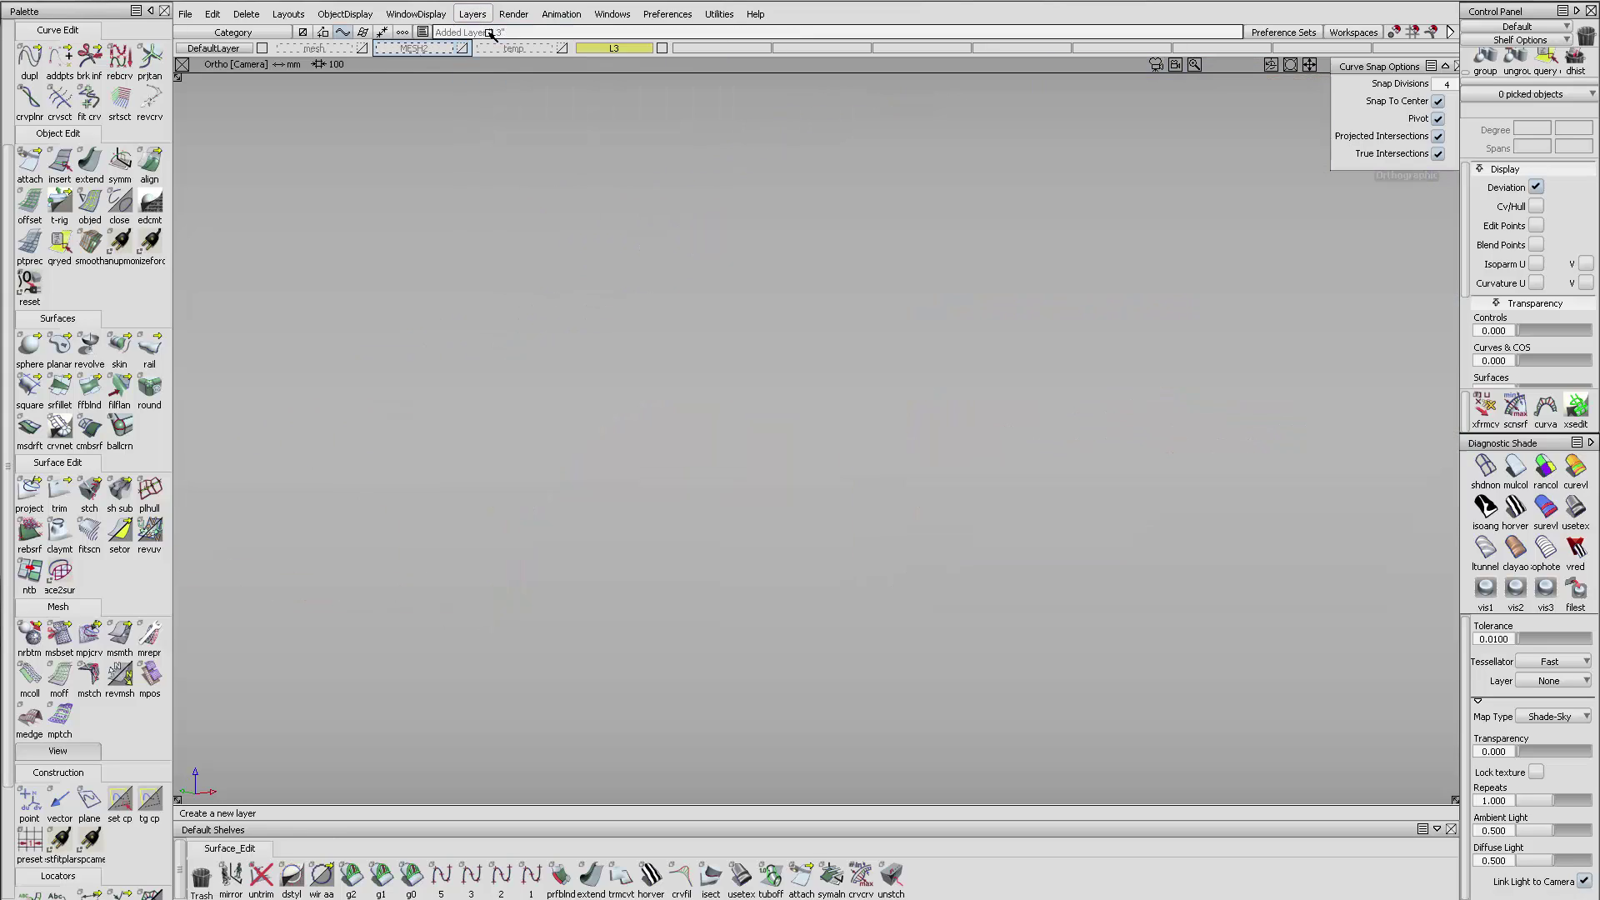
click(612, 51)
text(cu)
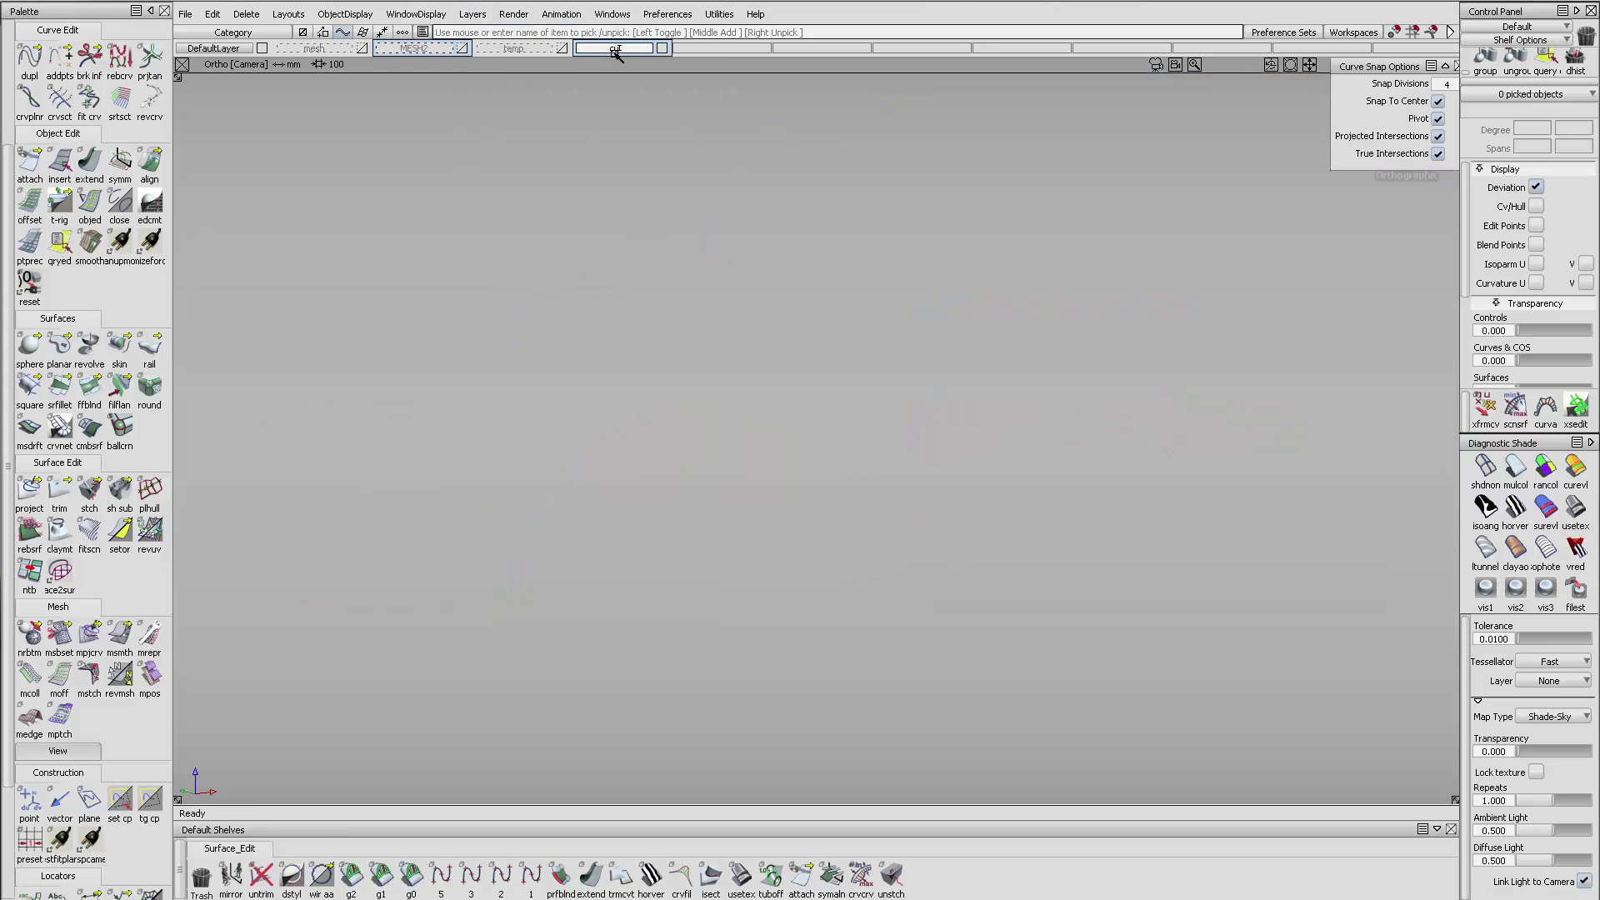
text(rves)
key(Return)
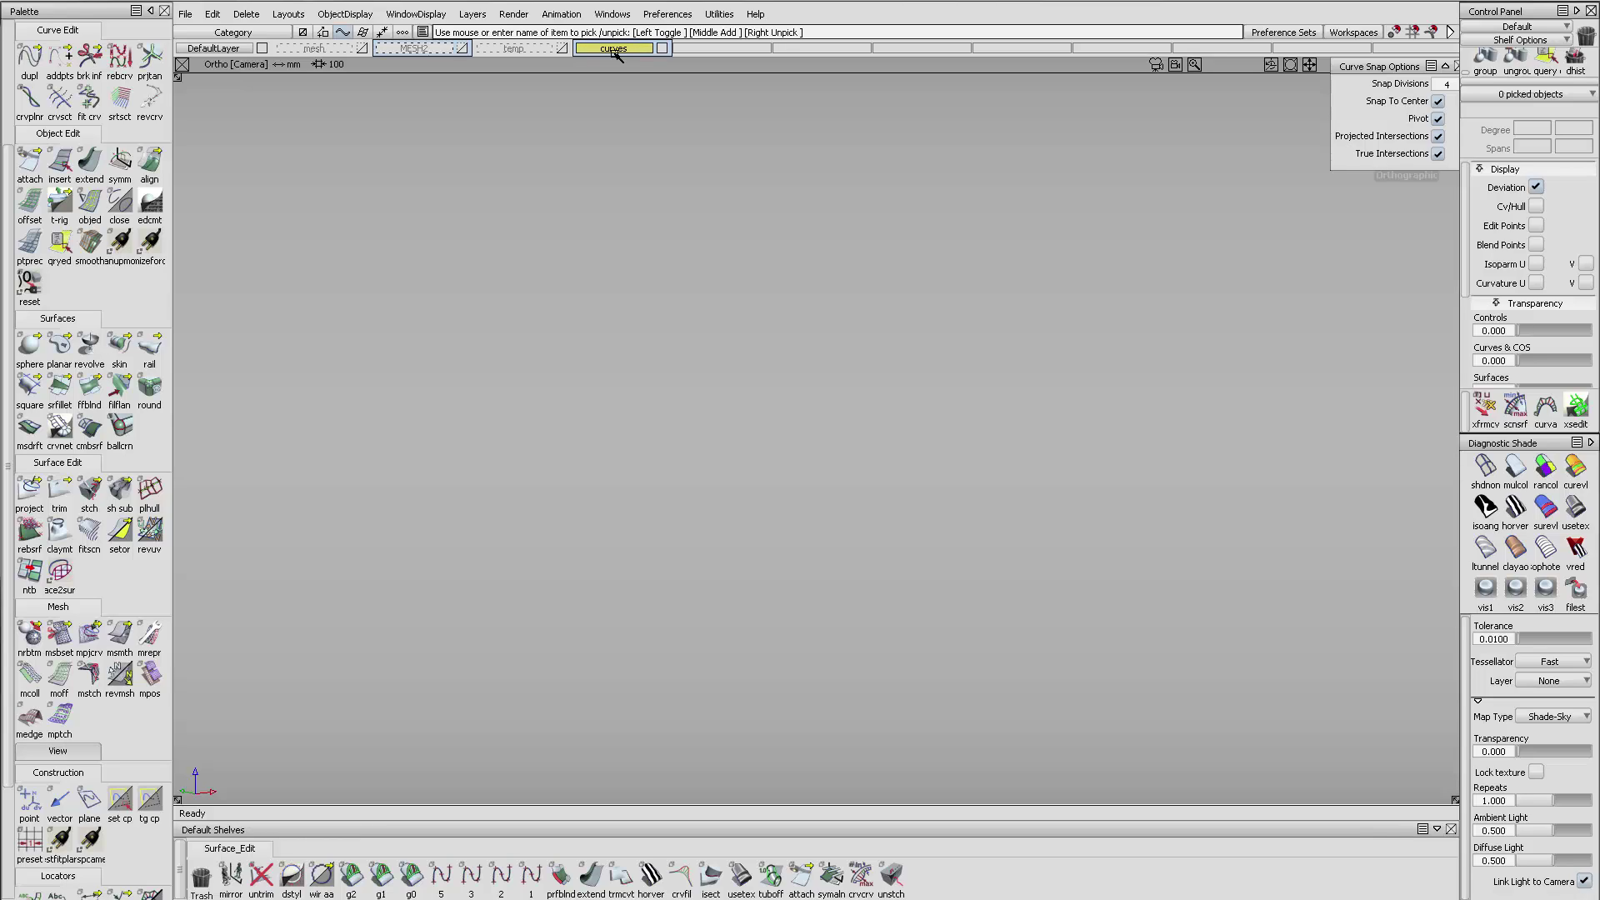
- Add another new layer and name it surf
click(472, 14)
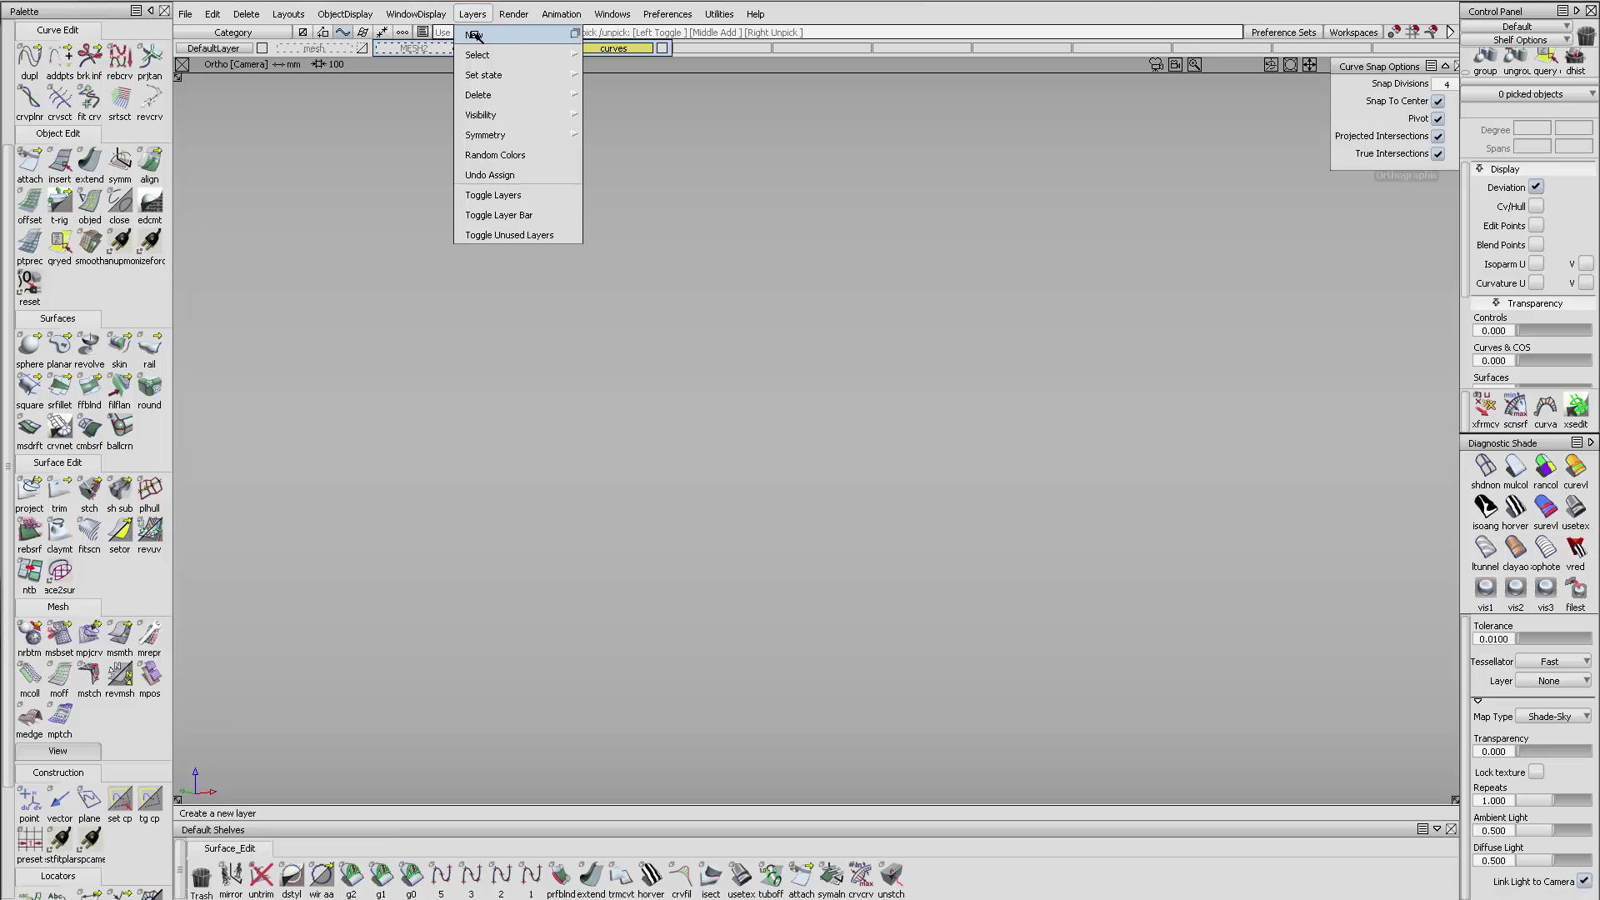
click(475, 32)
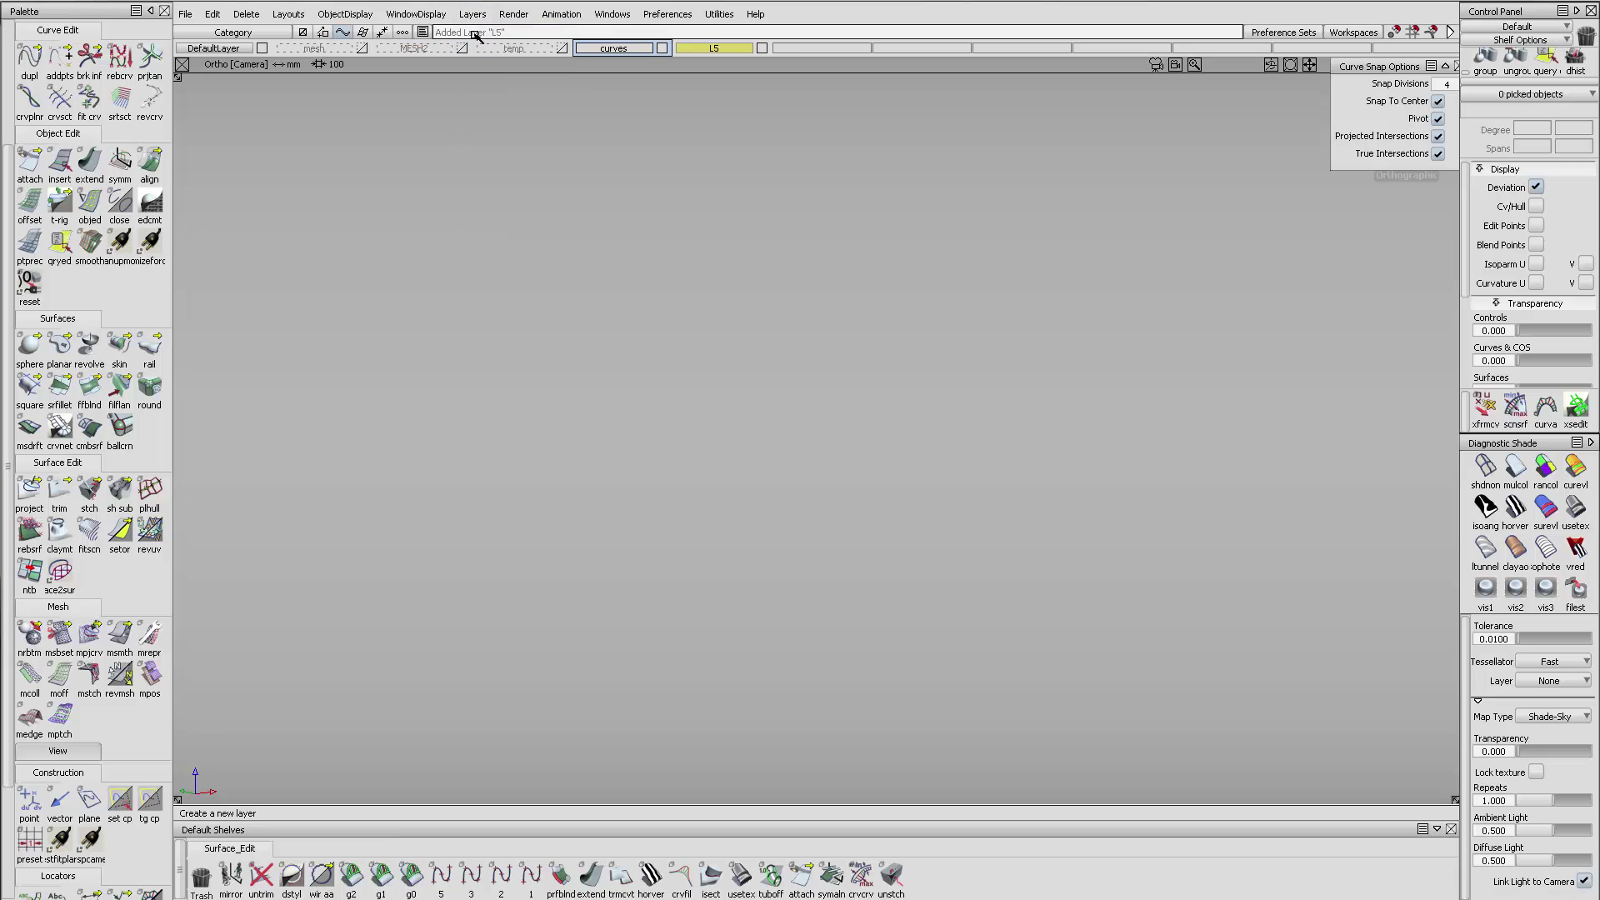
double_click(724, 49)
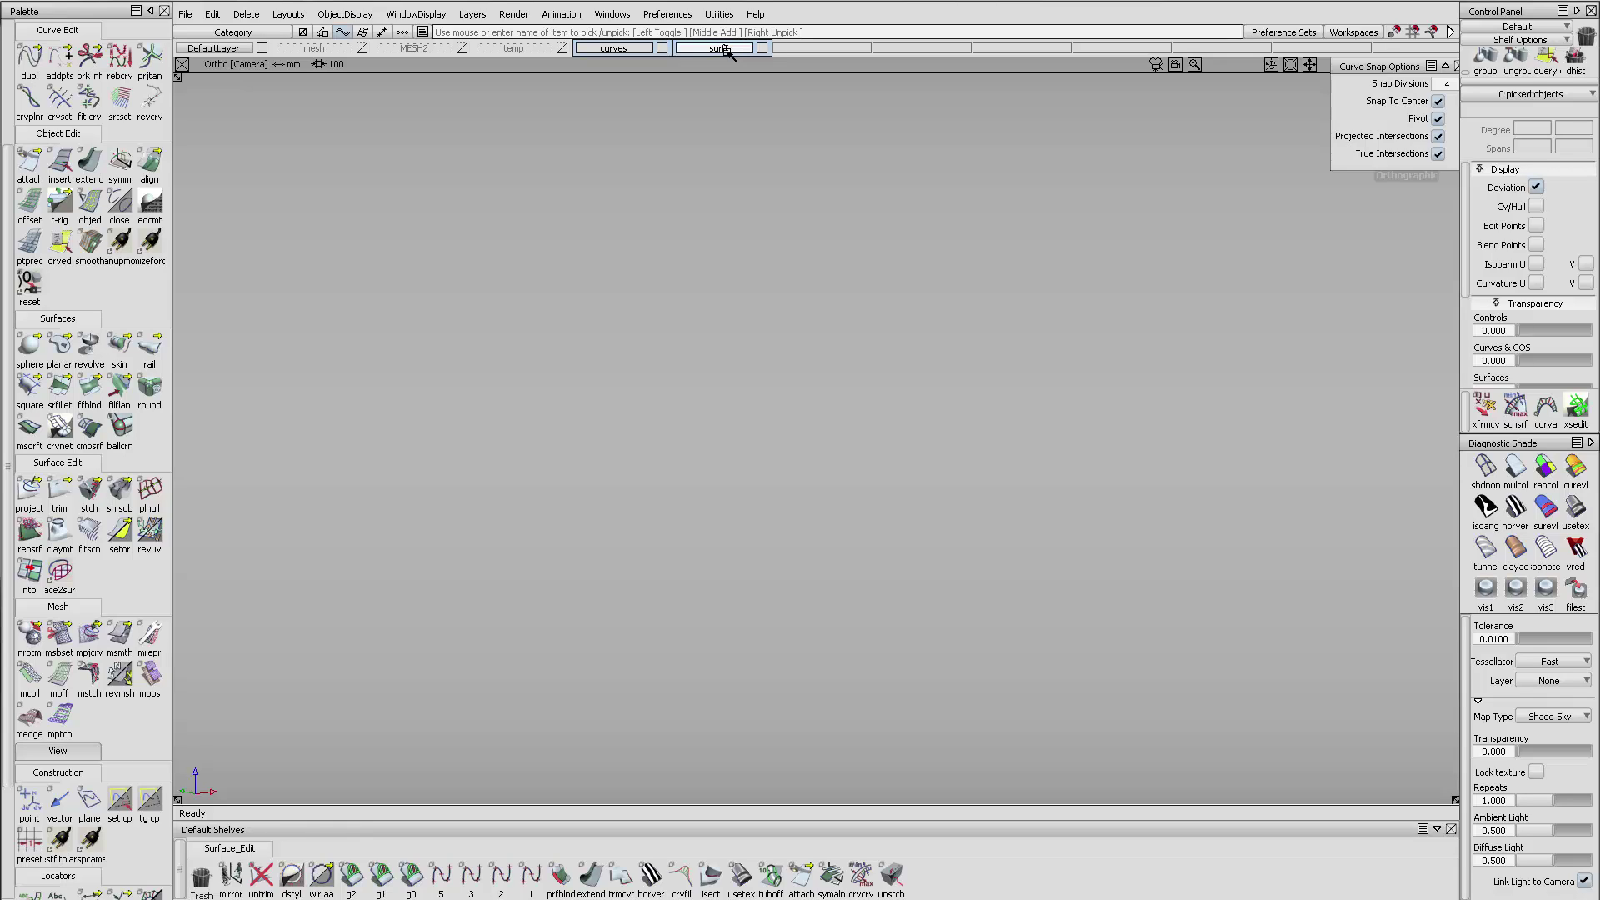
key(Return)
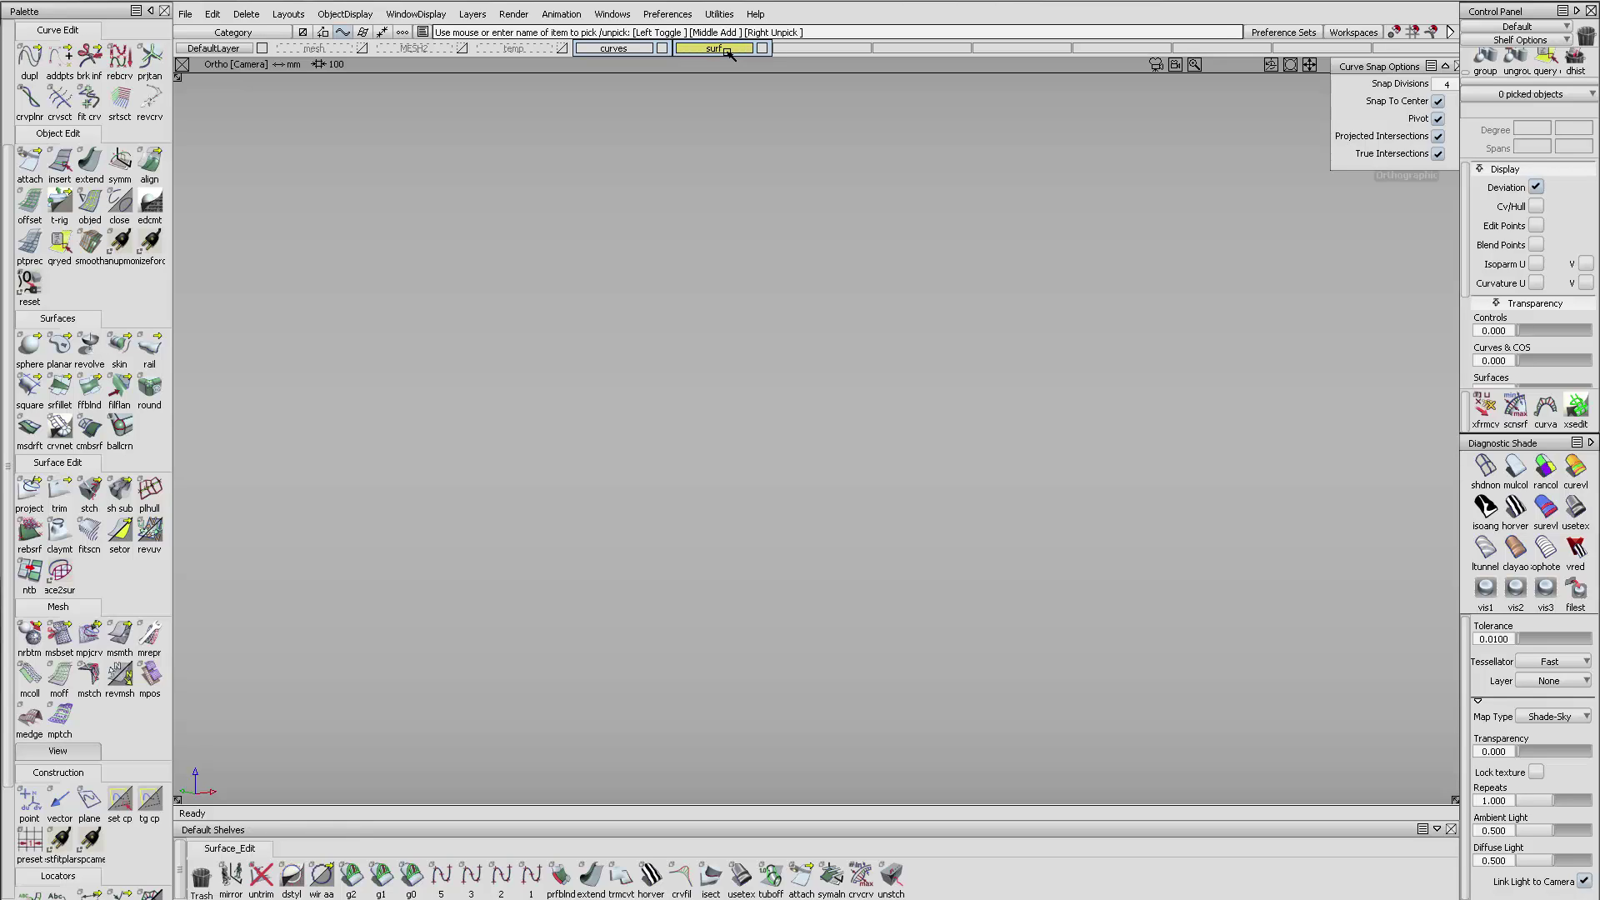
- Show the MESH2 layer again, assign all the guide lines and the wheel arch curve to the curves layer, and clear the selection
click(461, 48)
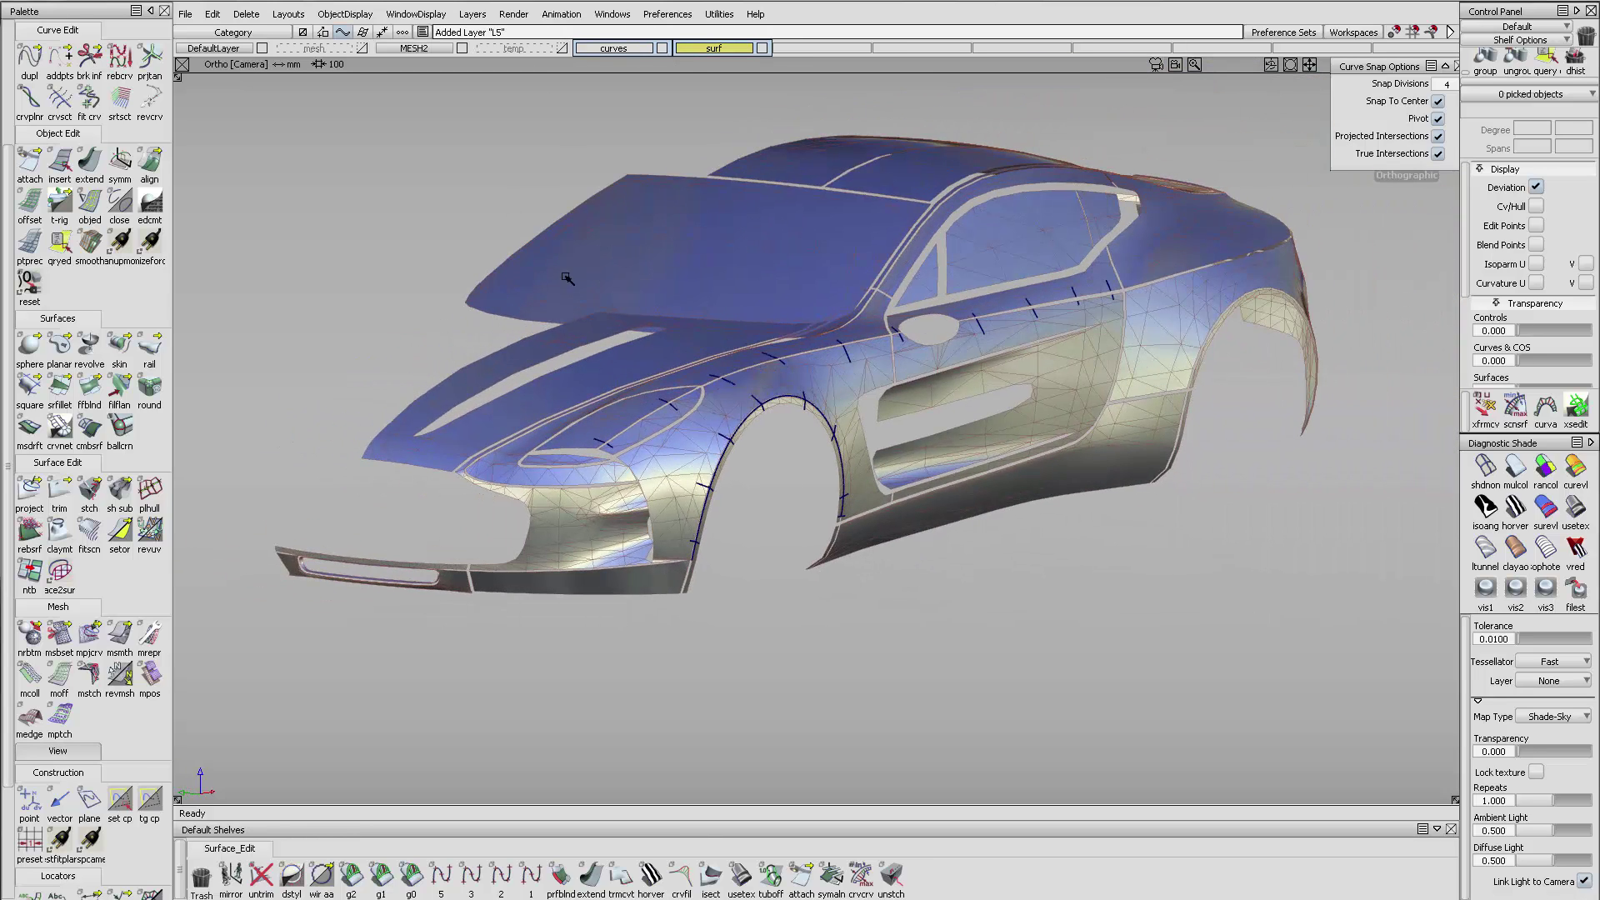
drag(567, 279, 1225, 758)
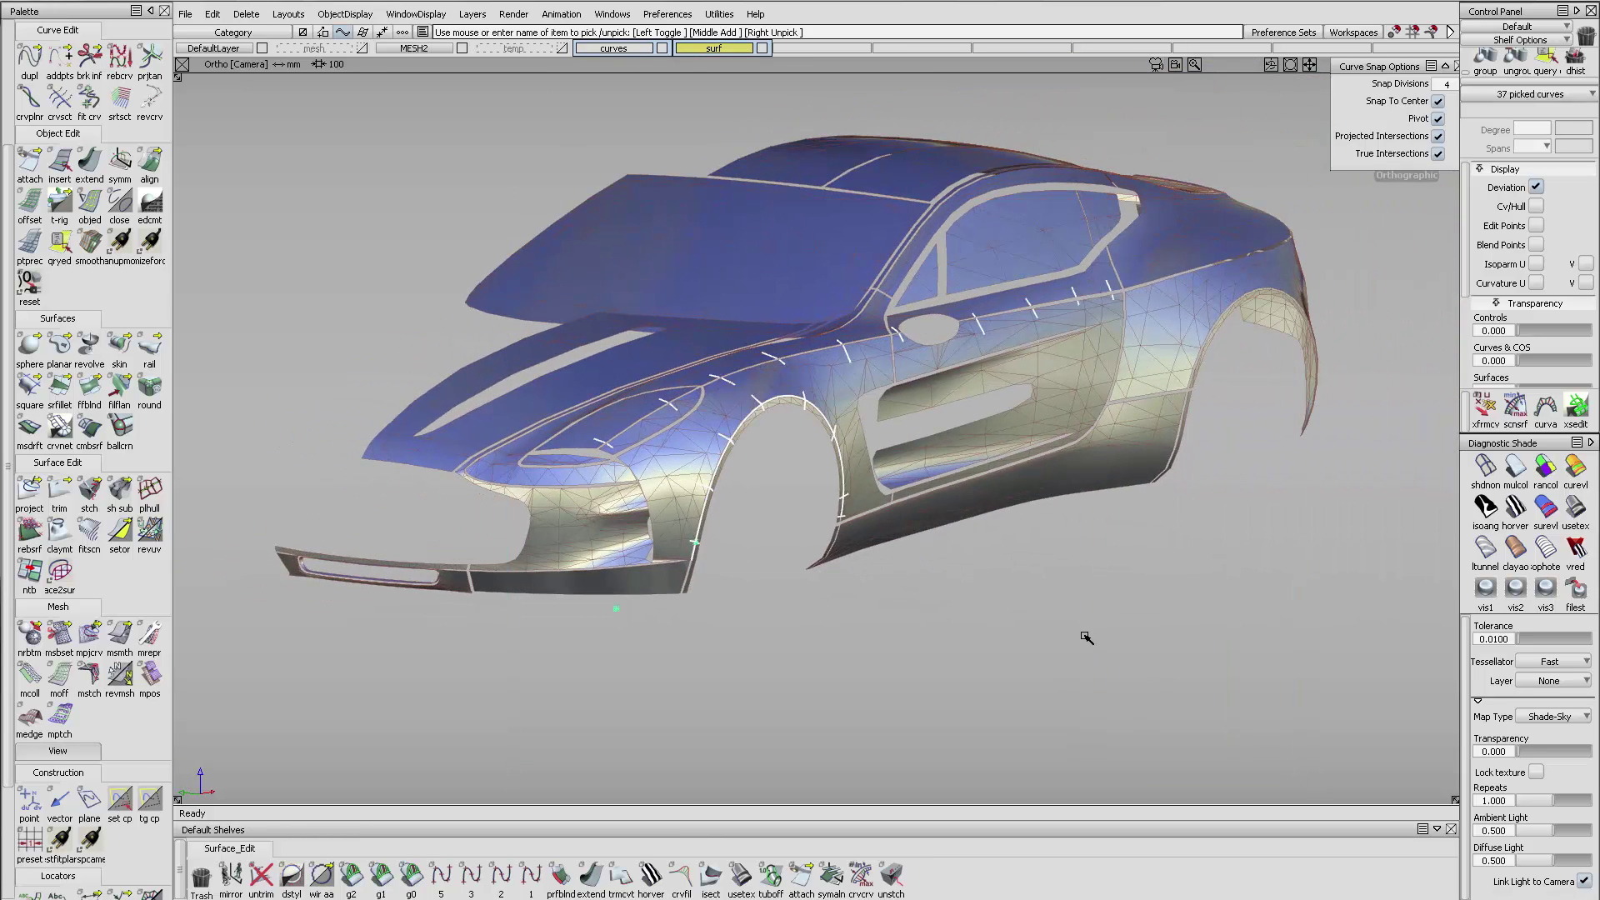
right_click(613, 50)
click(614, 64)
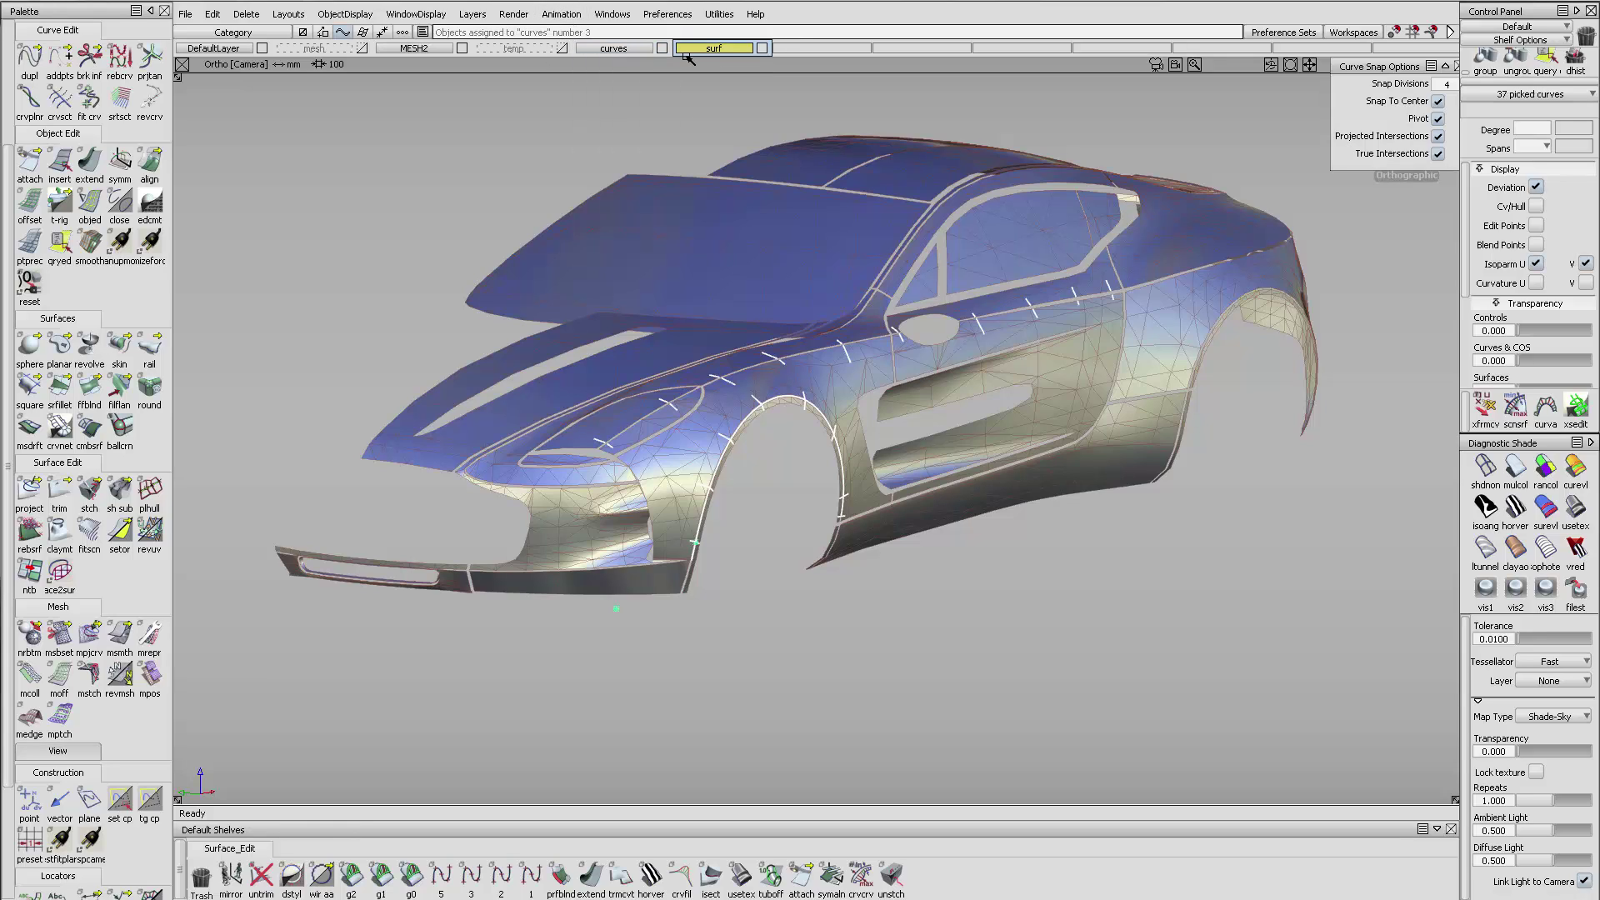
ctrl+shift+drag(662, 327, 664, 93)
- Examine the guide lines and the wheel arch curve along the front fender, door and headlight from several angles
alt+shift+right_drag(666, 333, 553, 360)
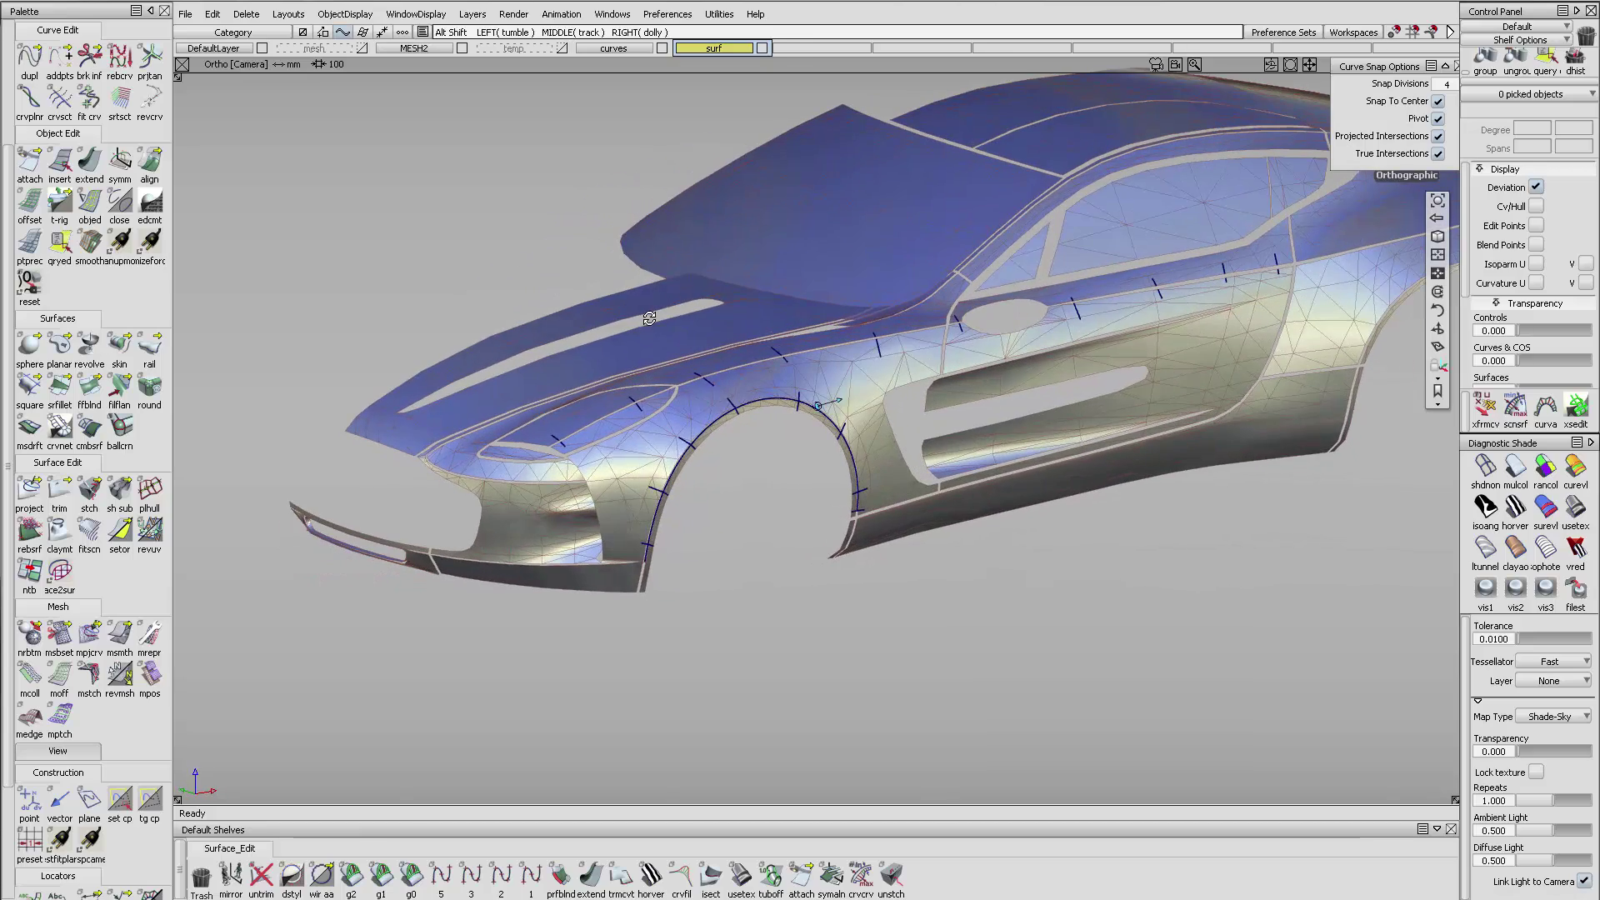
alt+shift+drag(553, 360, 646, 345)
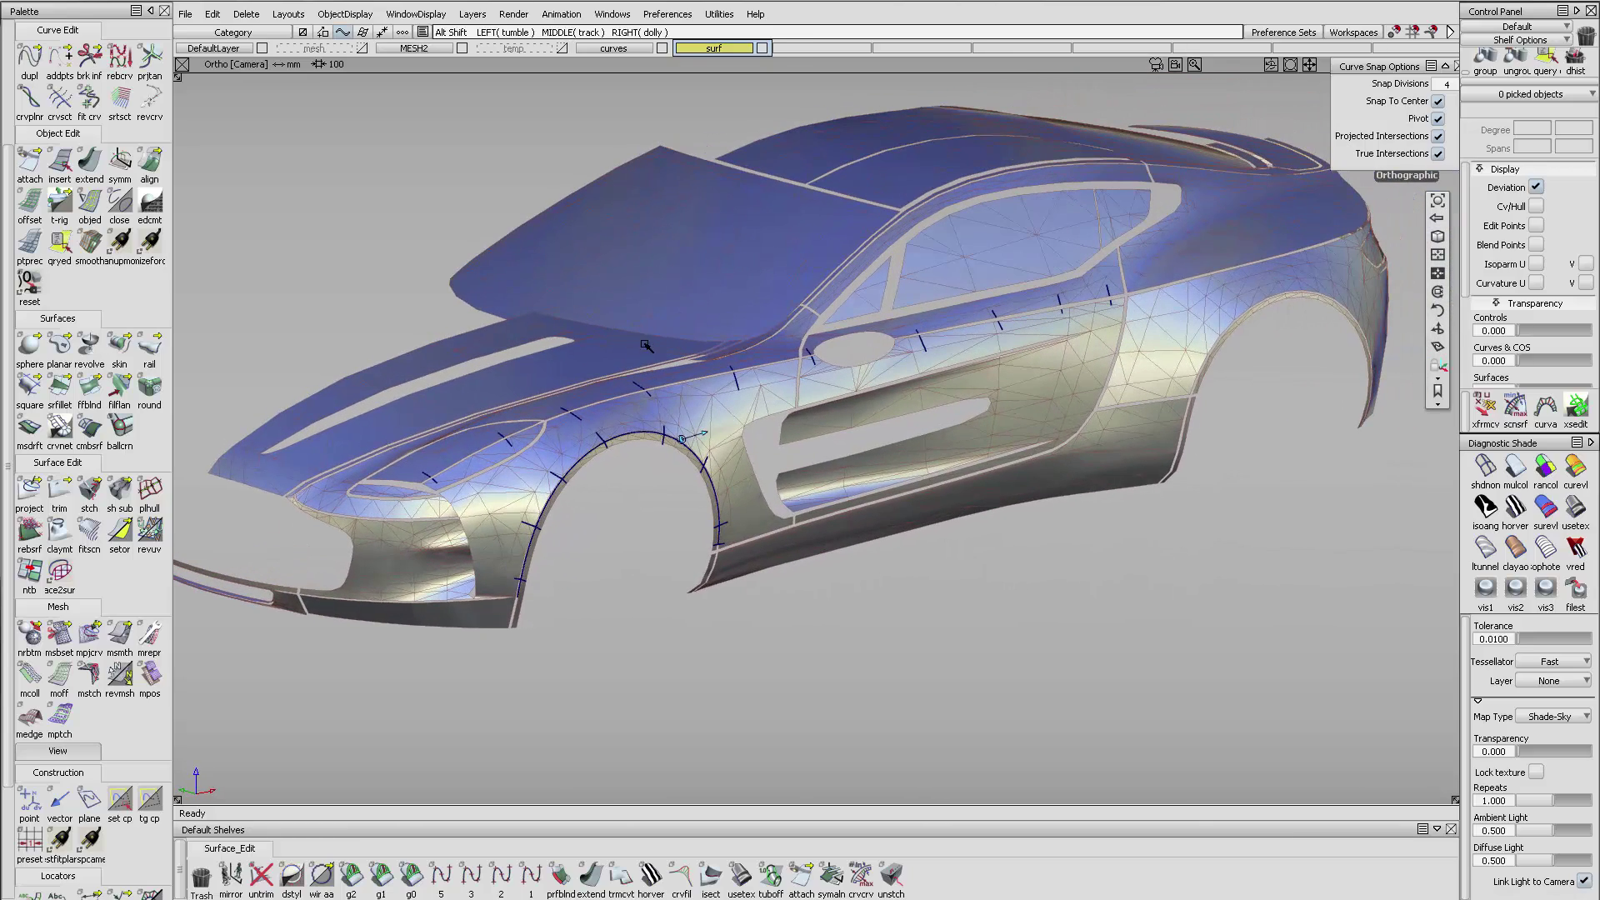
alt+shift+drag(905, 344, 646, 383)
alt+shift+middle_drag(646, 383, 790, 400)
alt+shift+drag(529, 376, 484, 360)
alt+shift+middle_drag(484, 360, 448, 406)
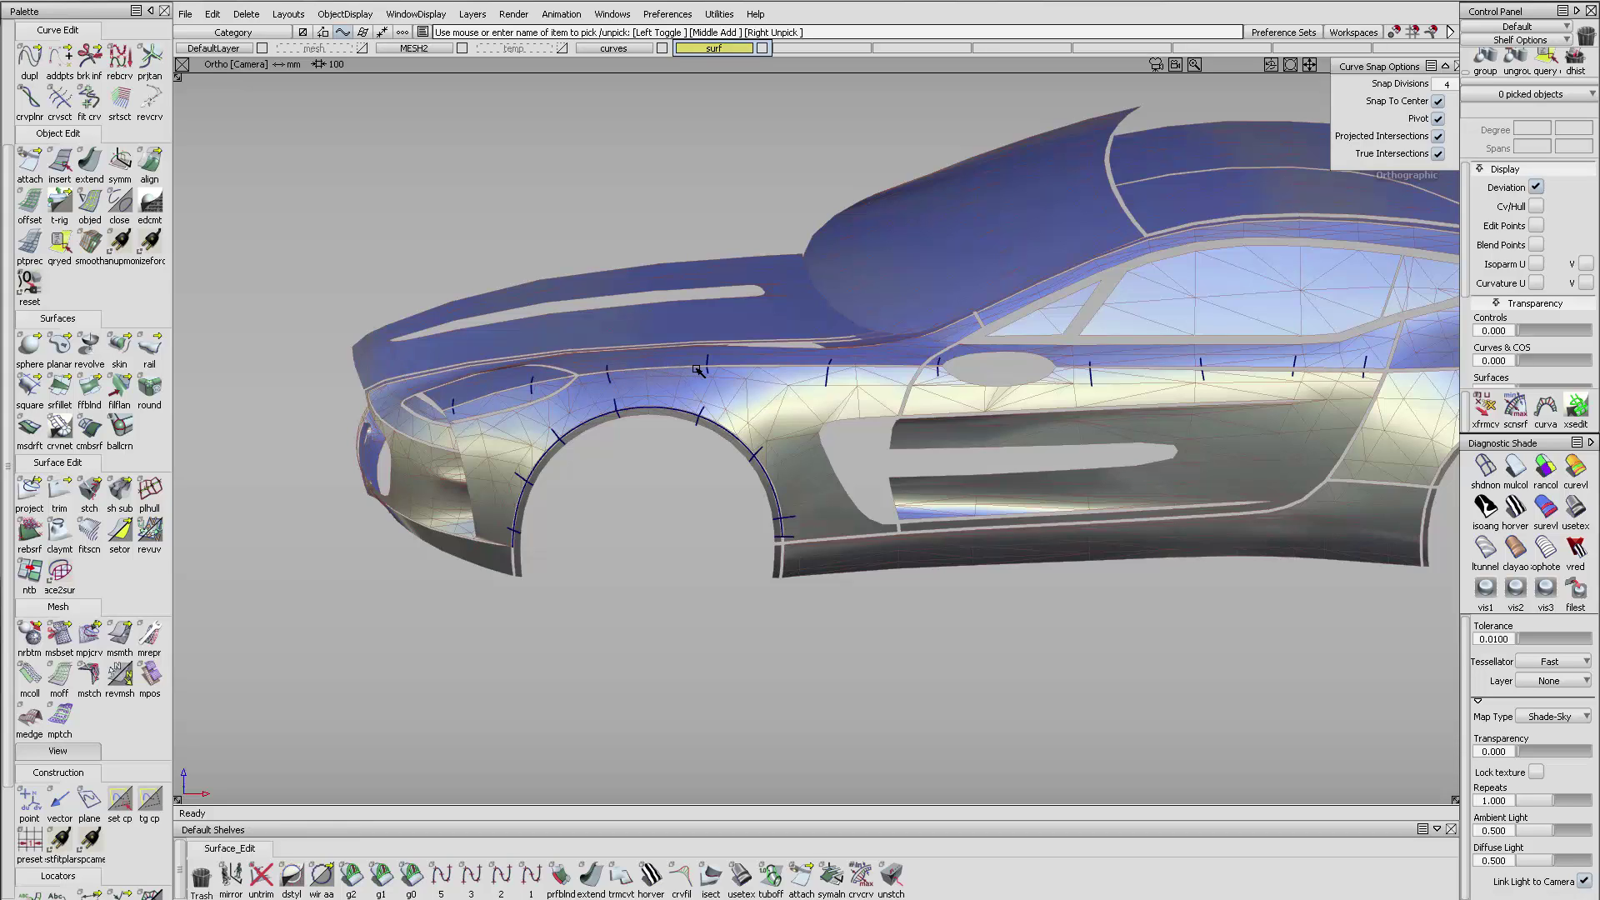
alt+shift+drag(698, 370, 513, 444)
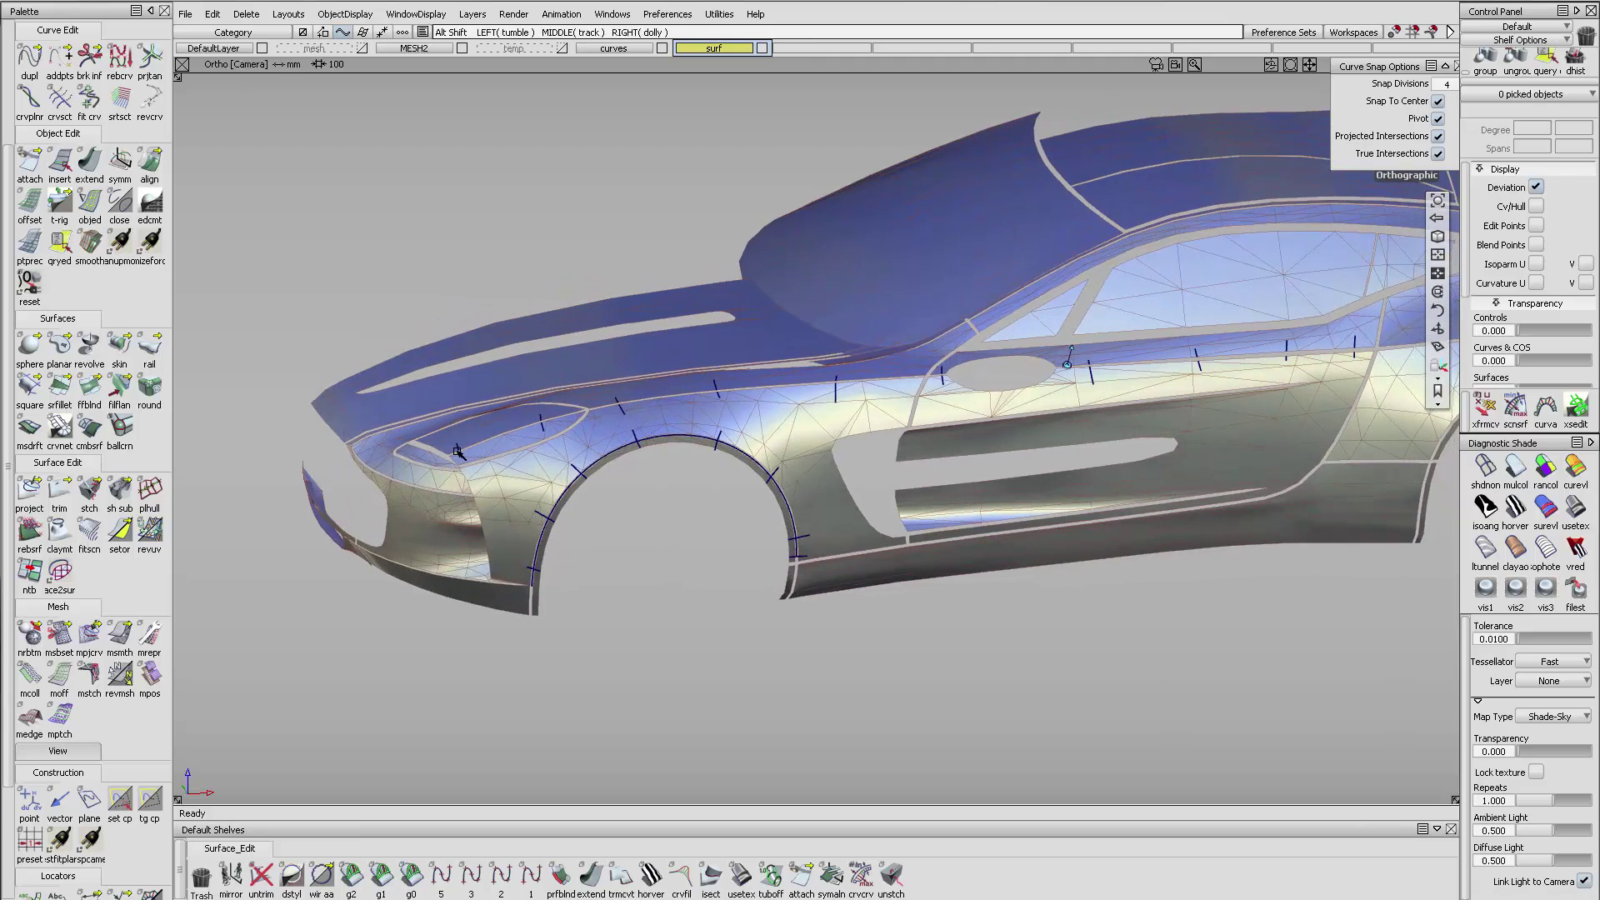
alt+shift+right_drag(458, 451, 672, 392)
mouse_move(629, 423)
alt+shift+mouse_down()
mouse_move(640, 393)
mouse_move(619, 435)
alt+shift+mouse_up()
click(530, 872)
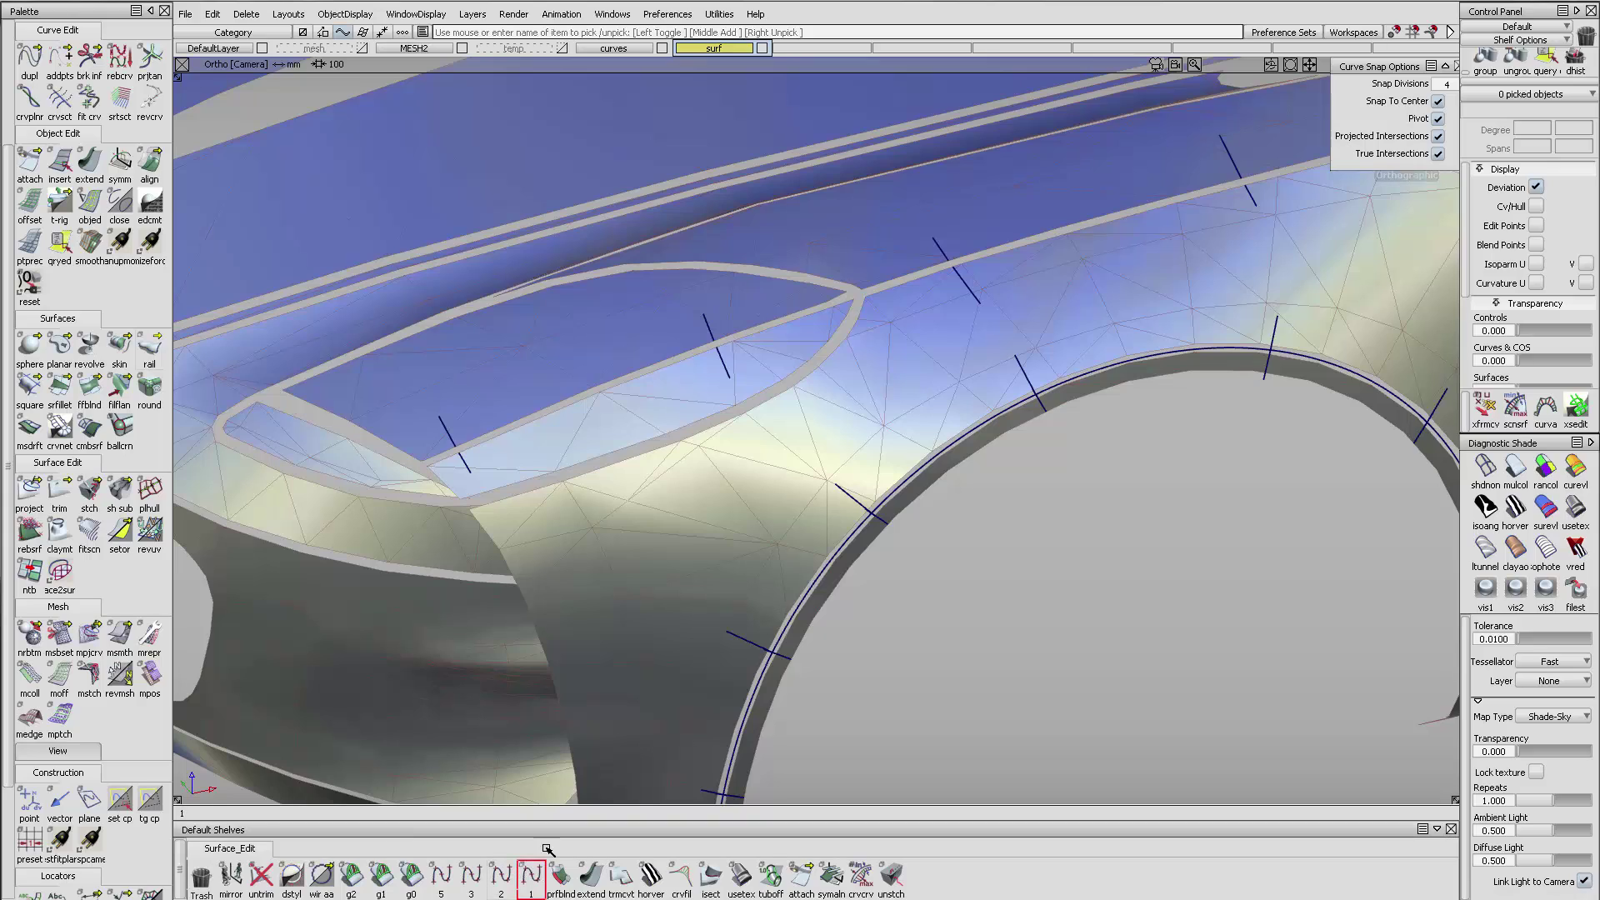
click(586, 357)
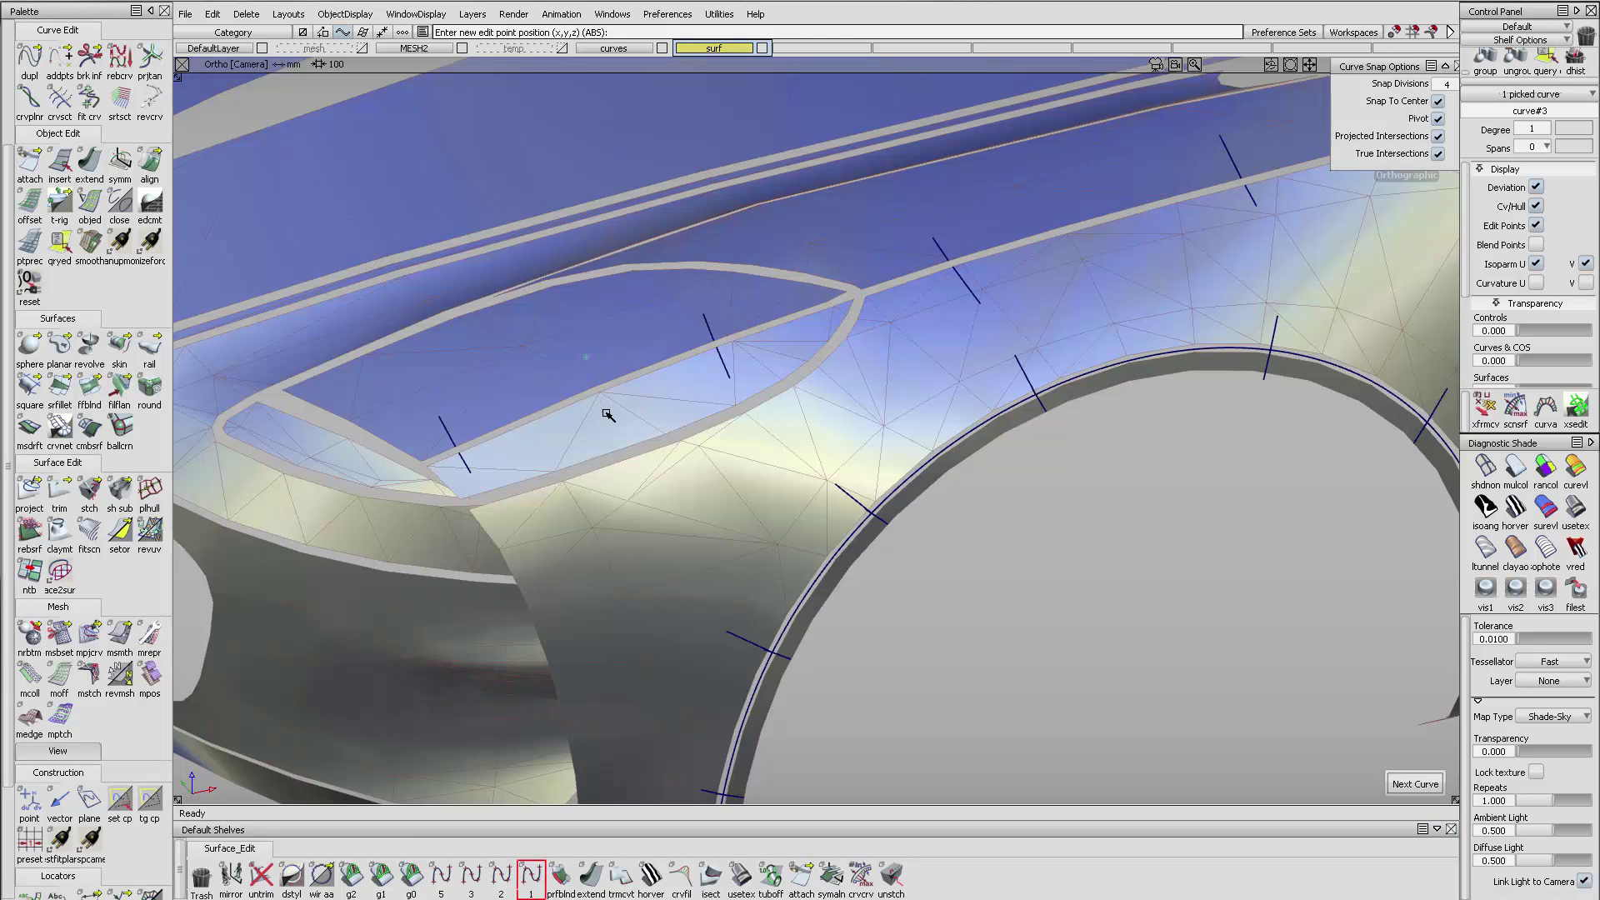
key(ctrl+z)
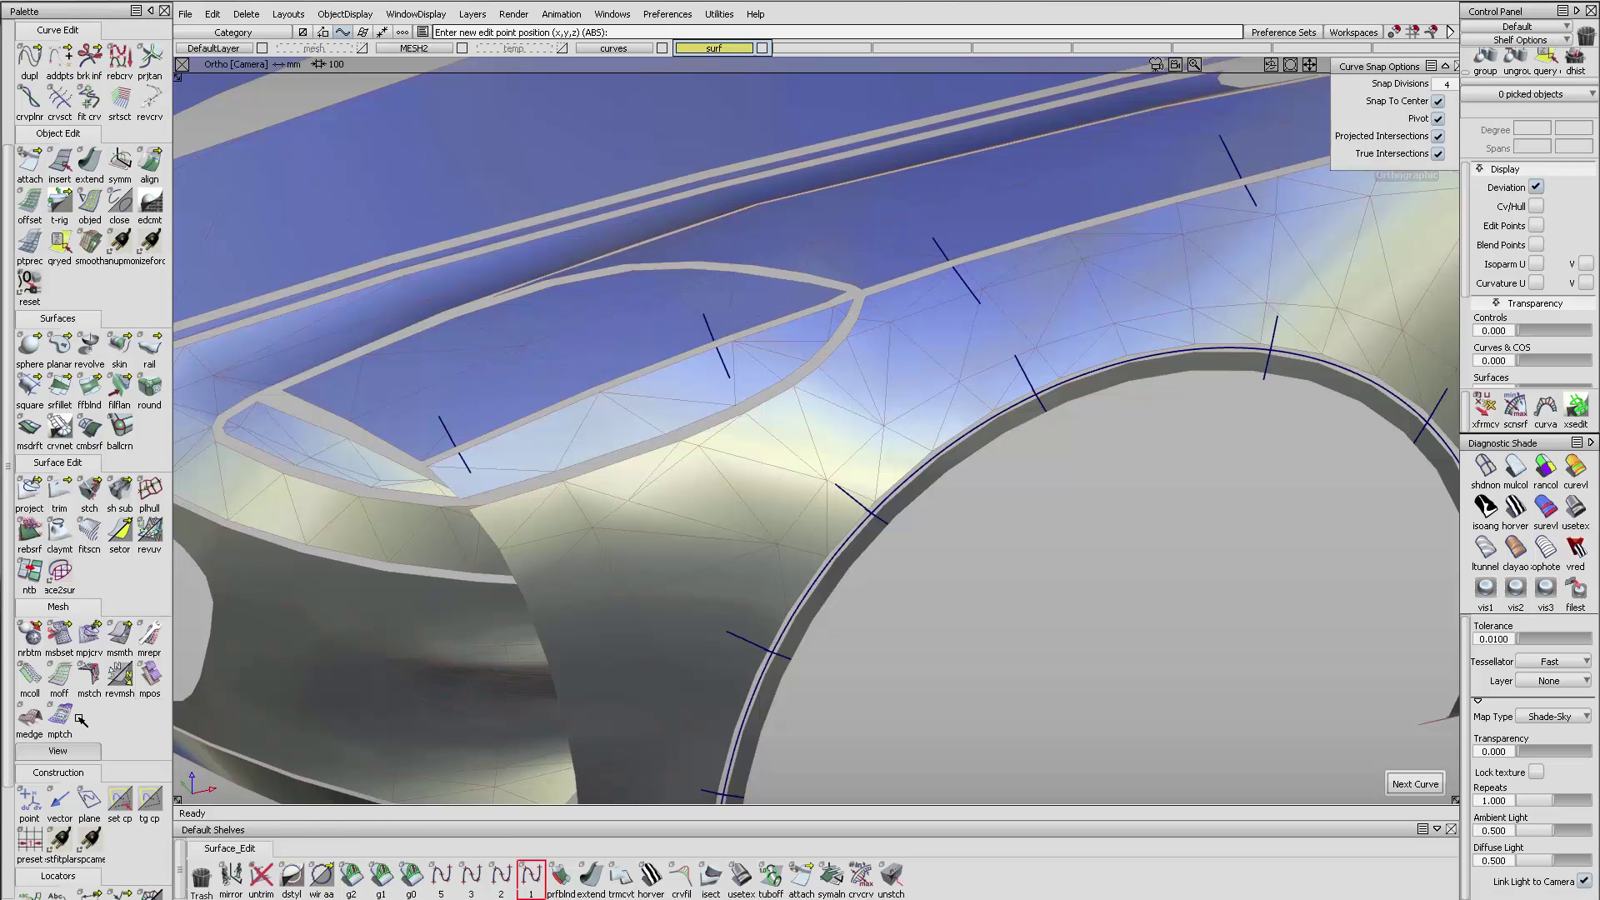
scroll(117, 720, down, 2)
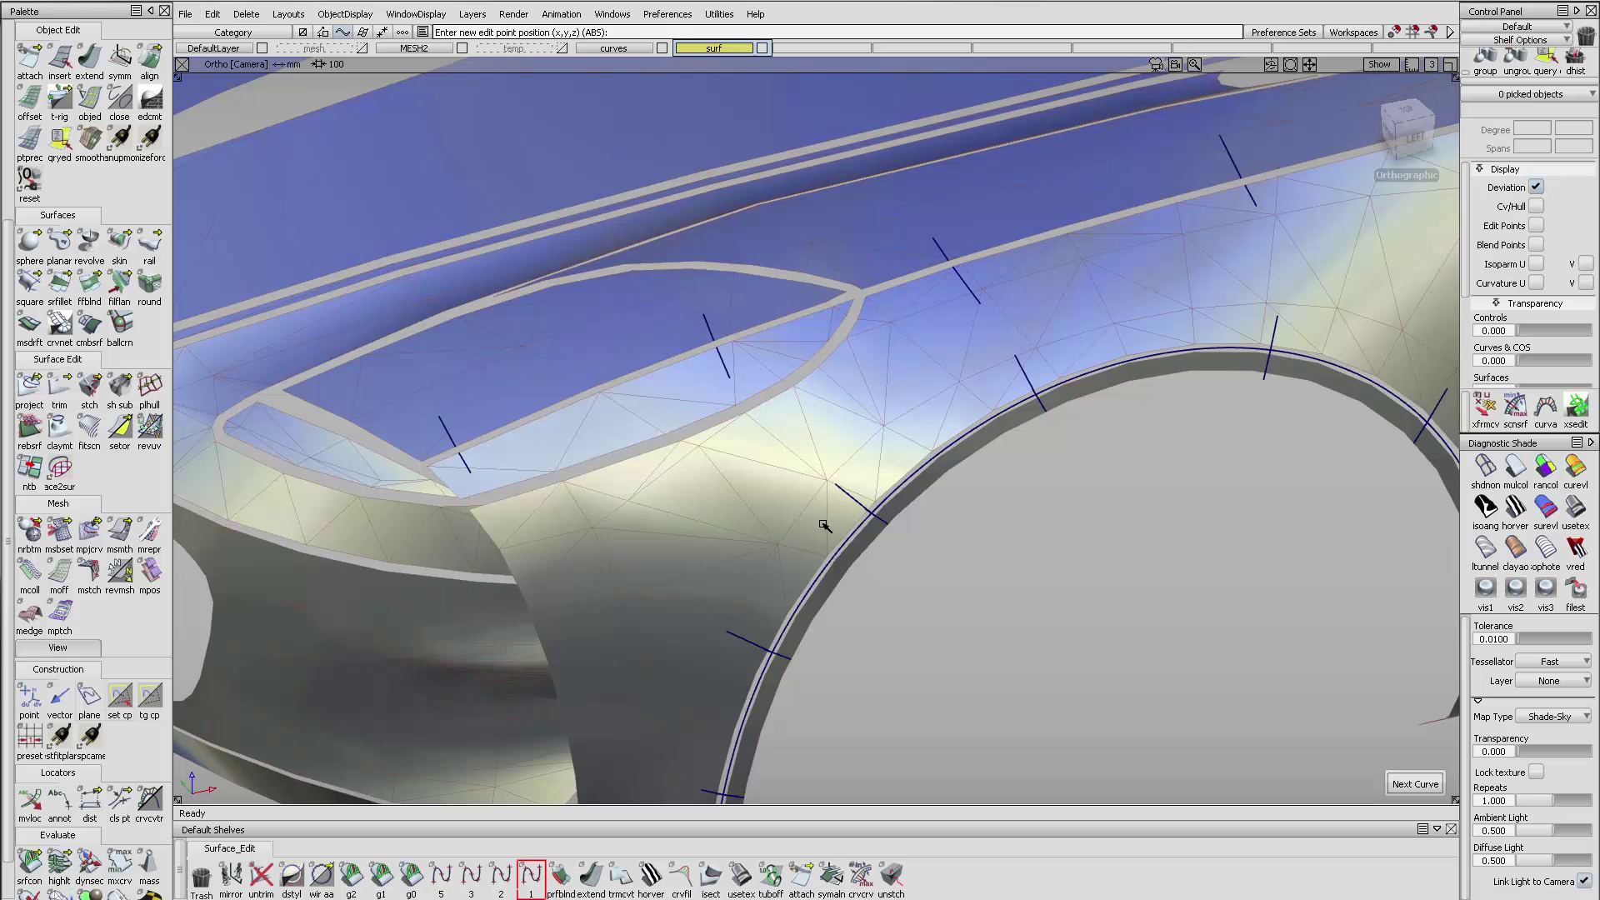
alt+shift+drag(647, 389, 611, 396)
click(597, 393)
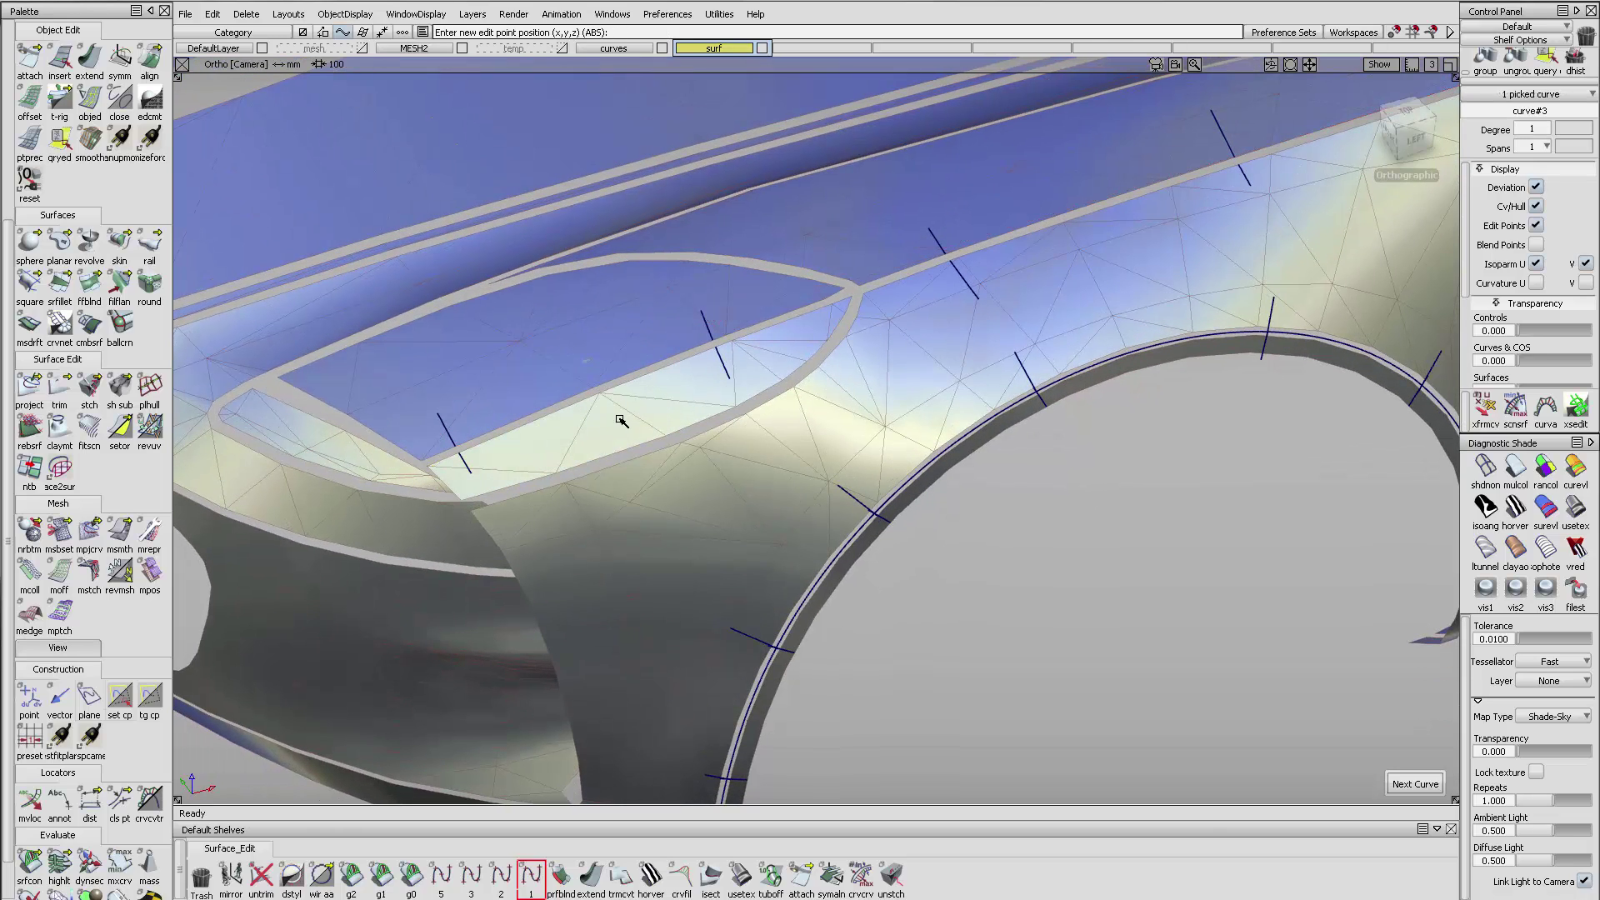
key(ctrl+z)
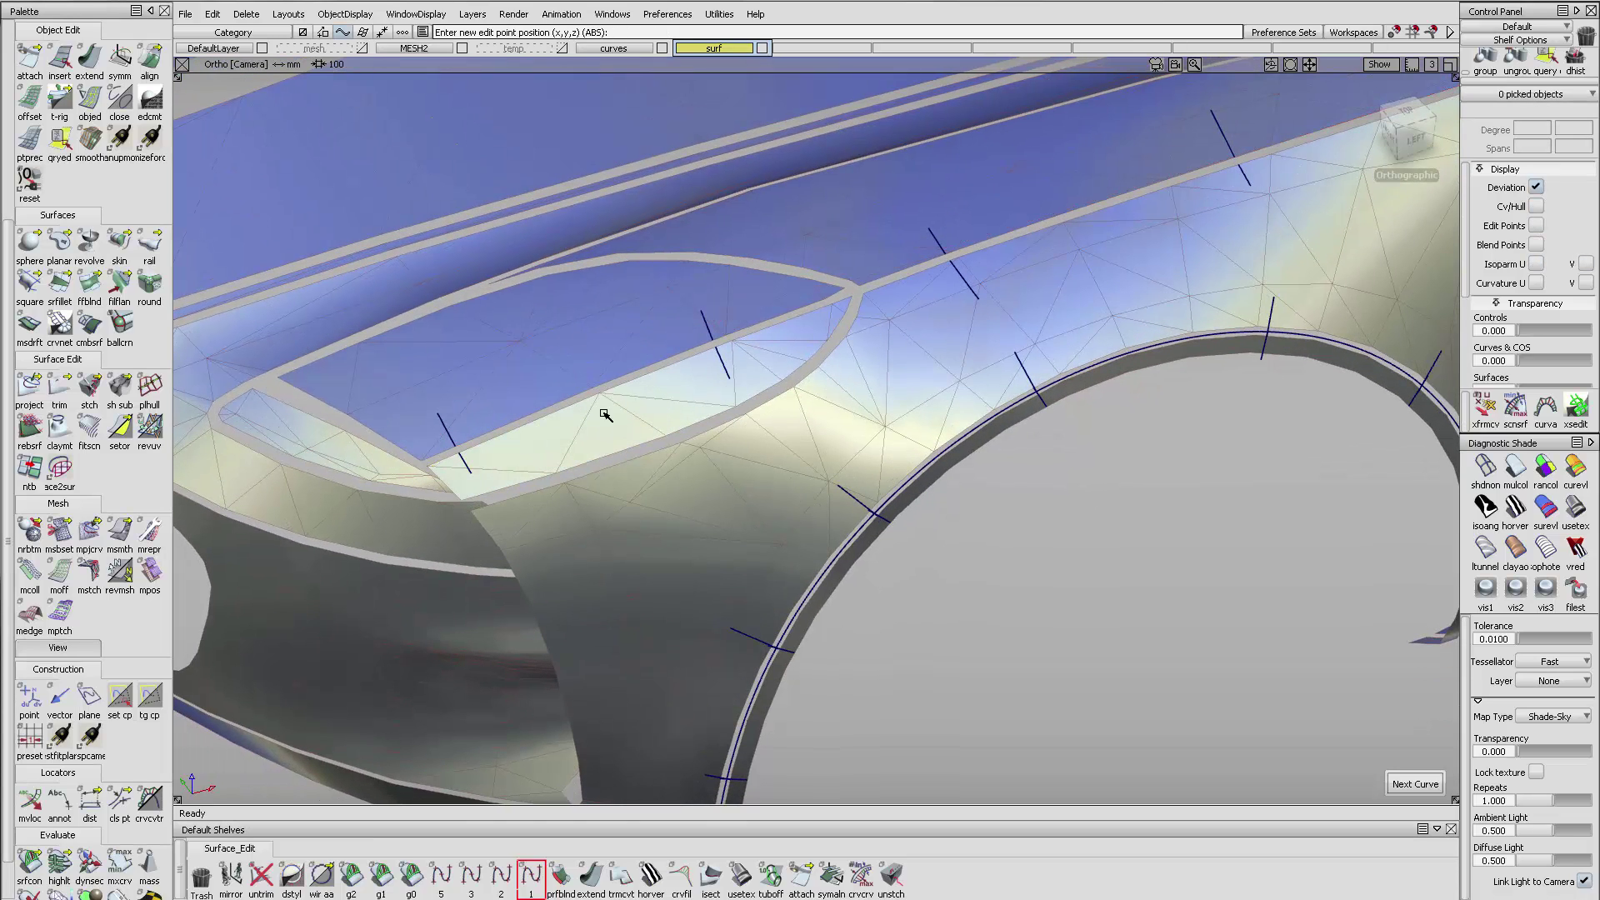
- Place a view-aligned reference plane in the front wheel arch opening and set it as the construction plane
click(90, 698)
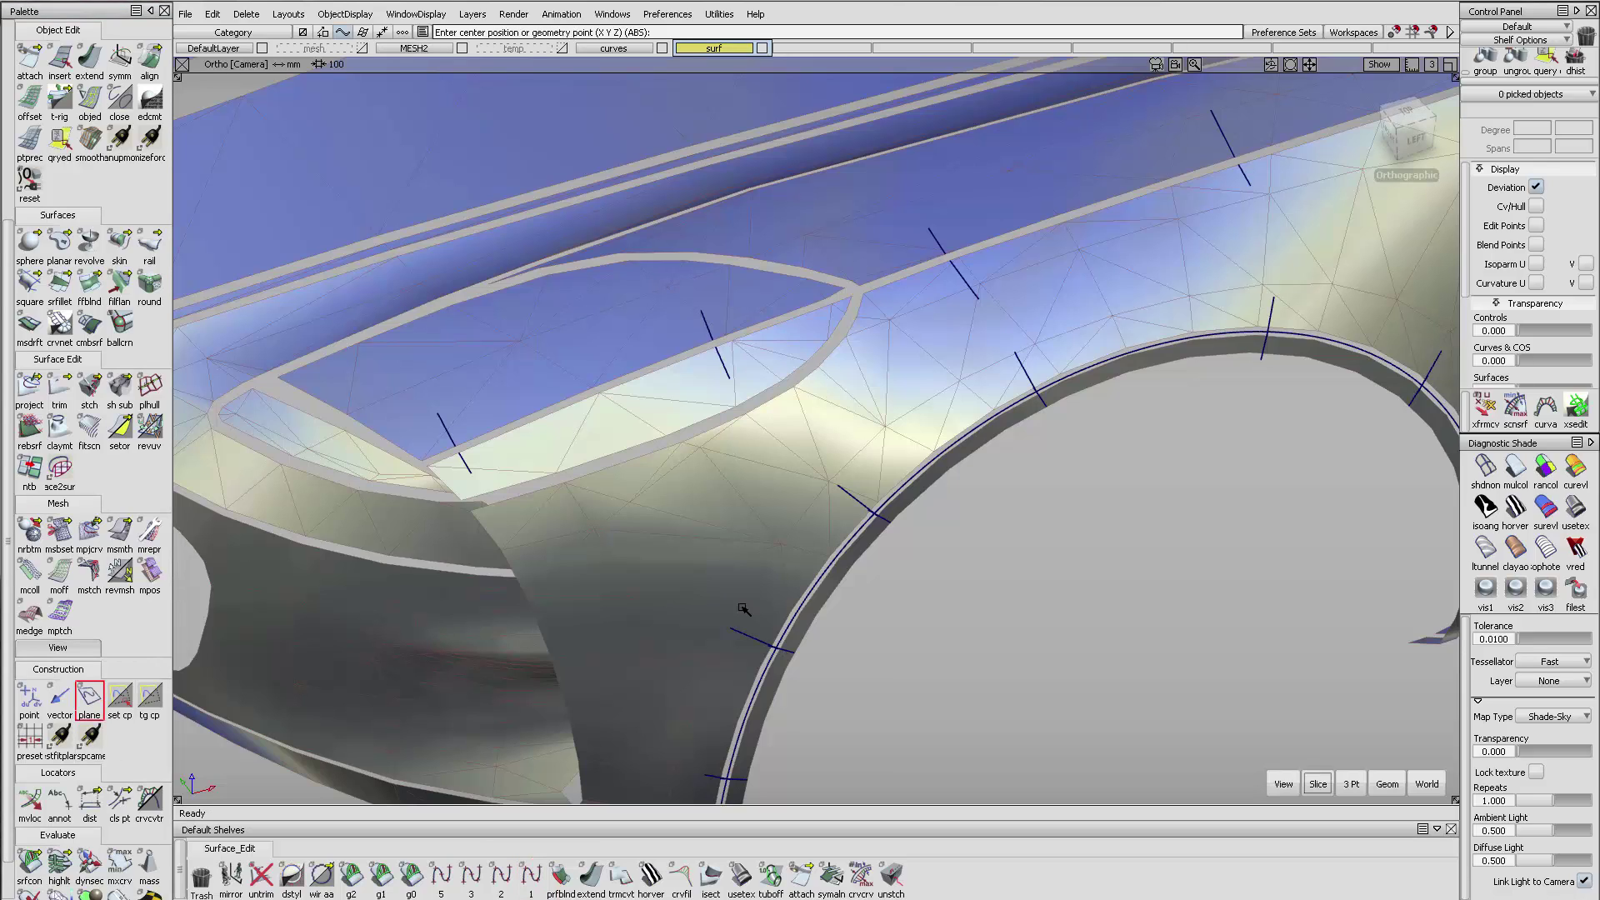
click(938, 646)
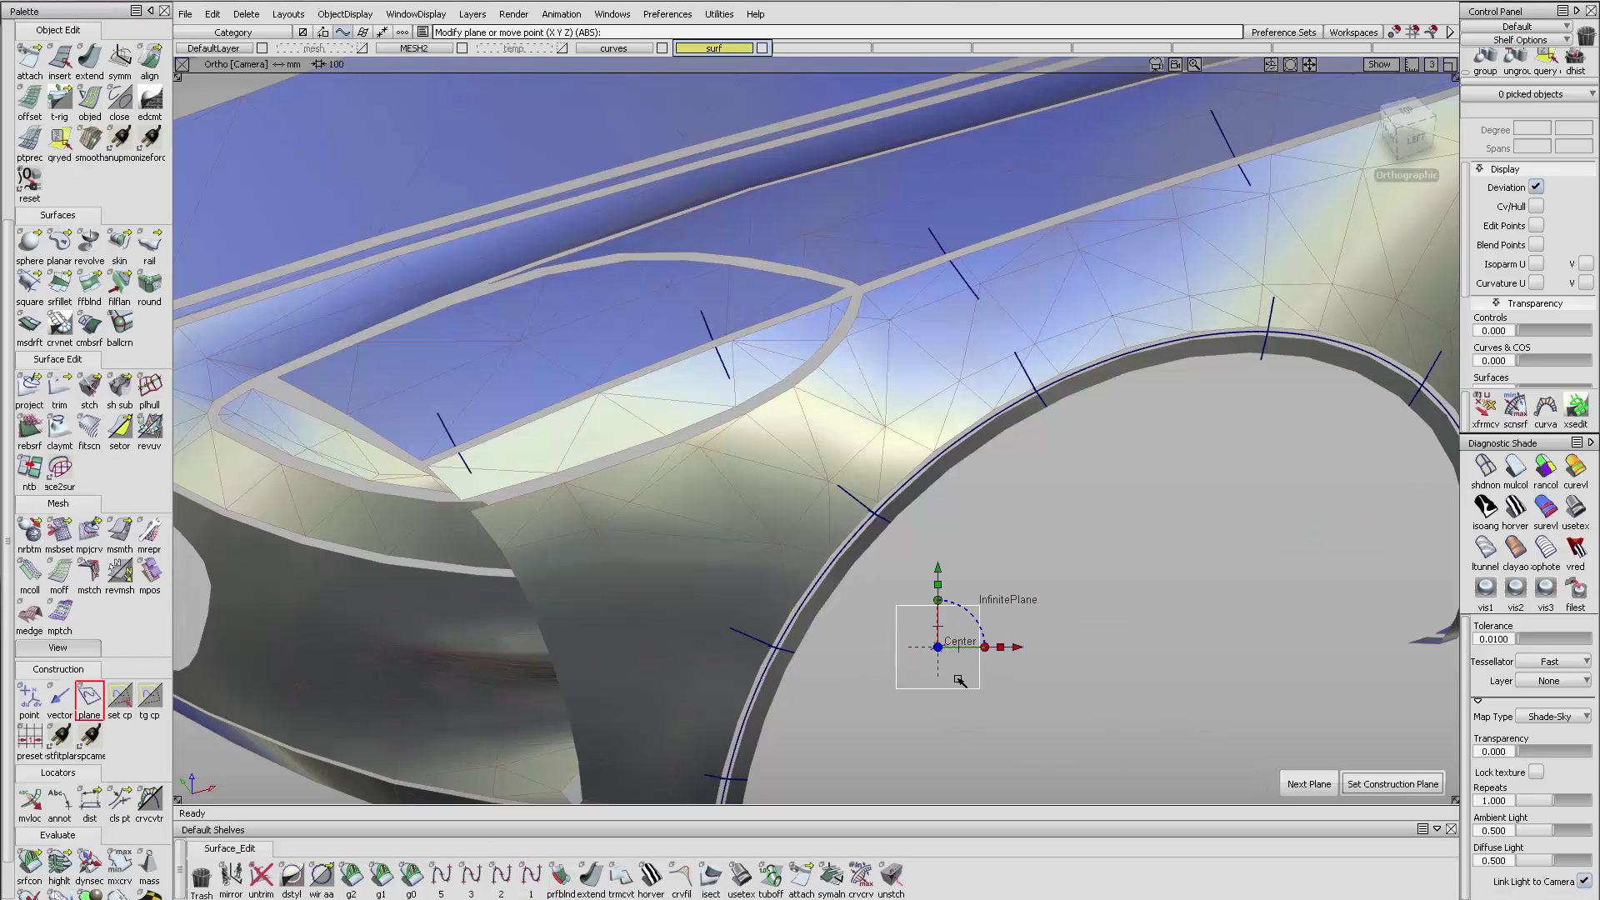
click(1379, 782)
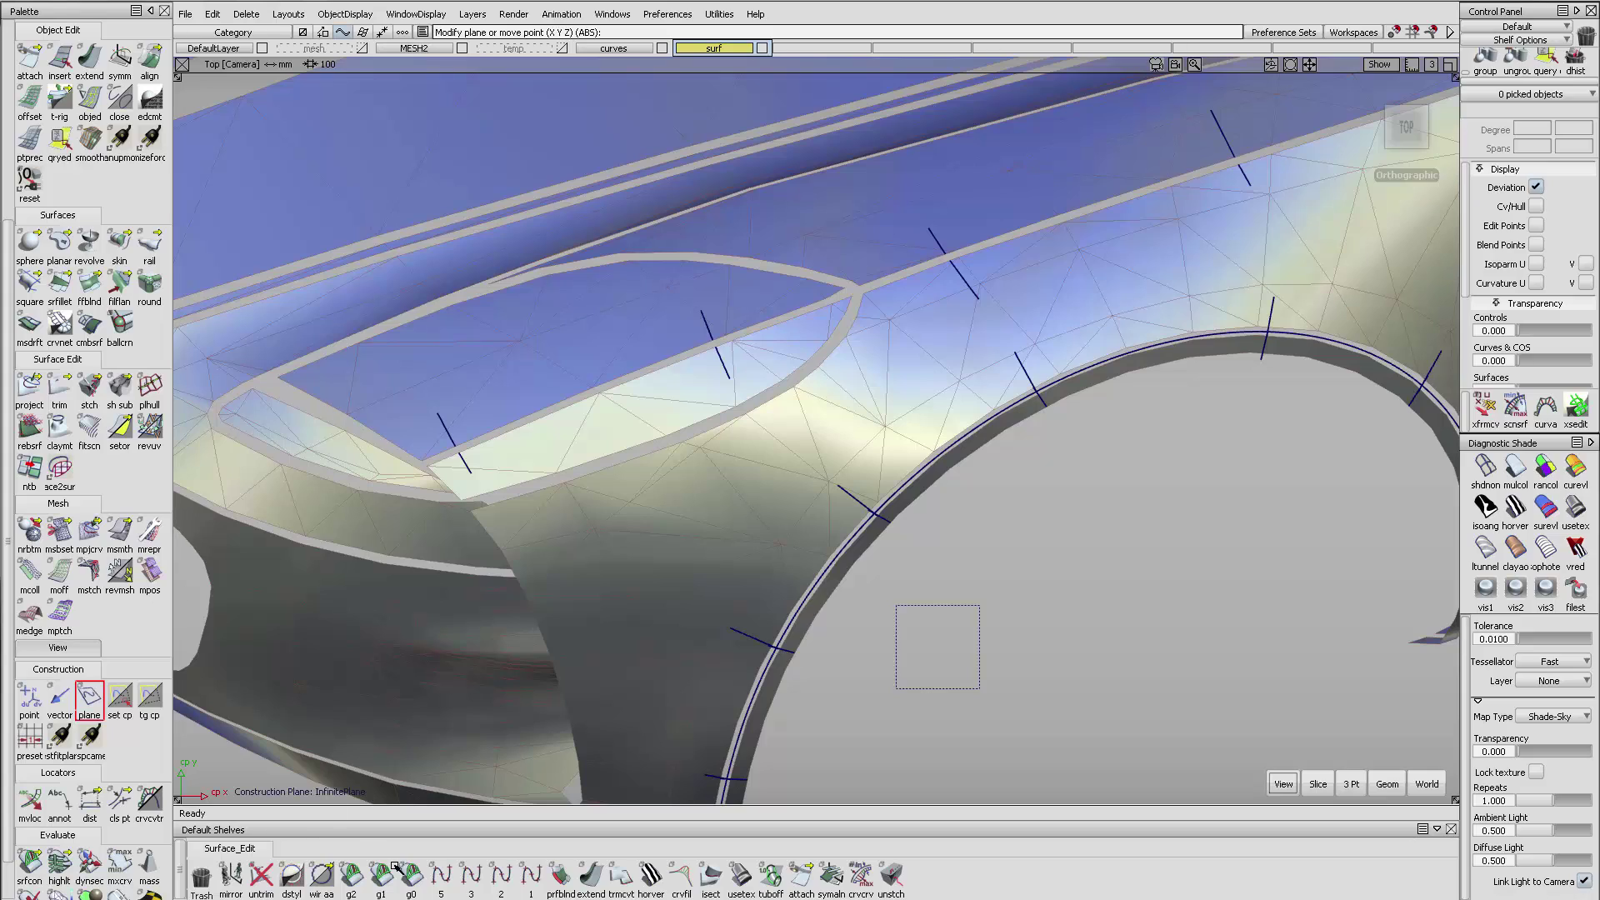
- Draw a short degree 1 line across the headlight feature line, midway between the two existing guide marks
click(530, 873)
click(584, 365)
click(605, 416)
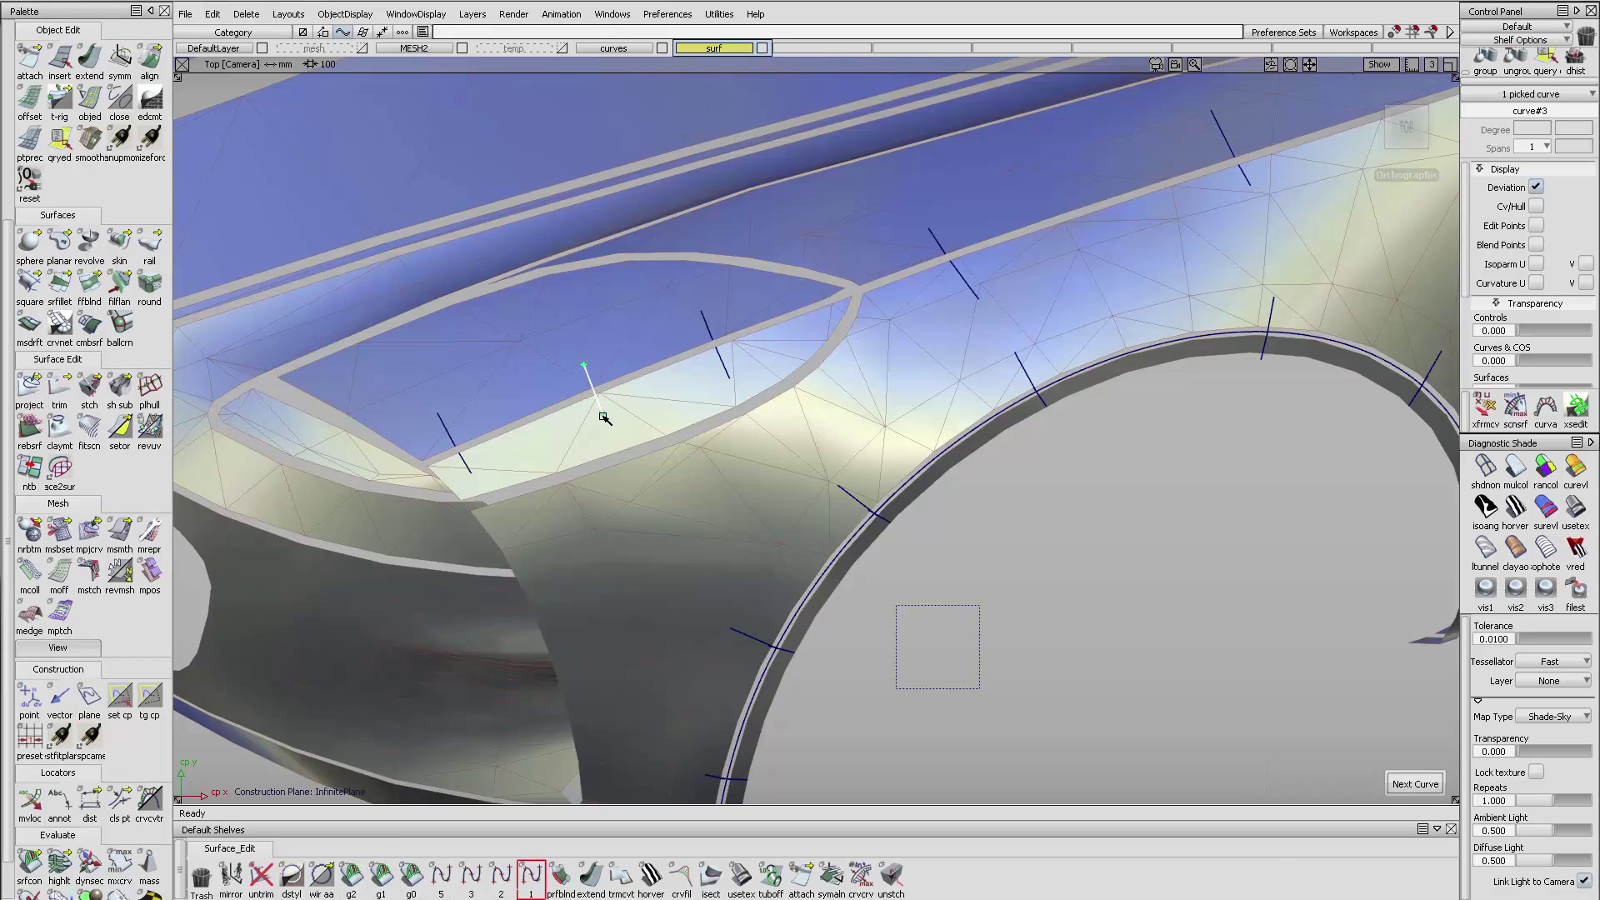
ctrl+shift+drag(627, 371, 635, 357)
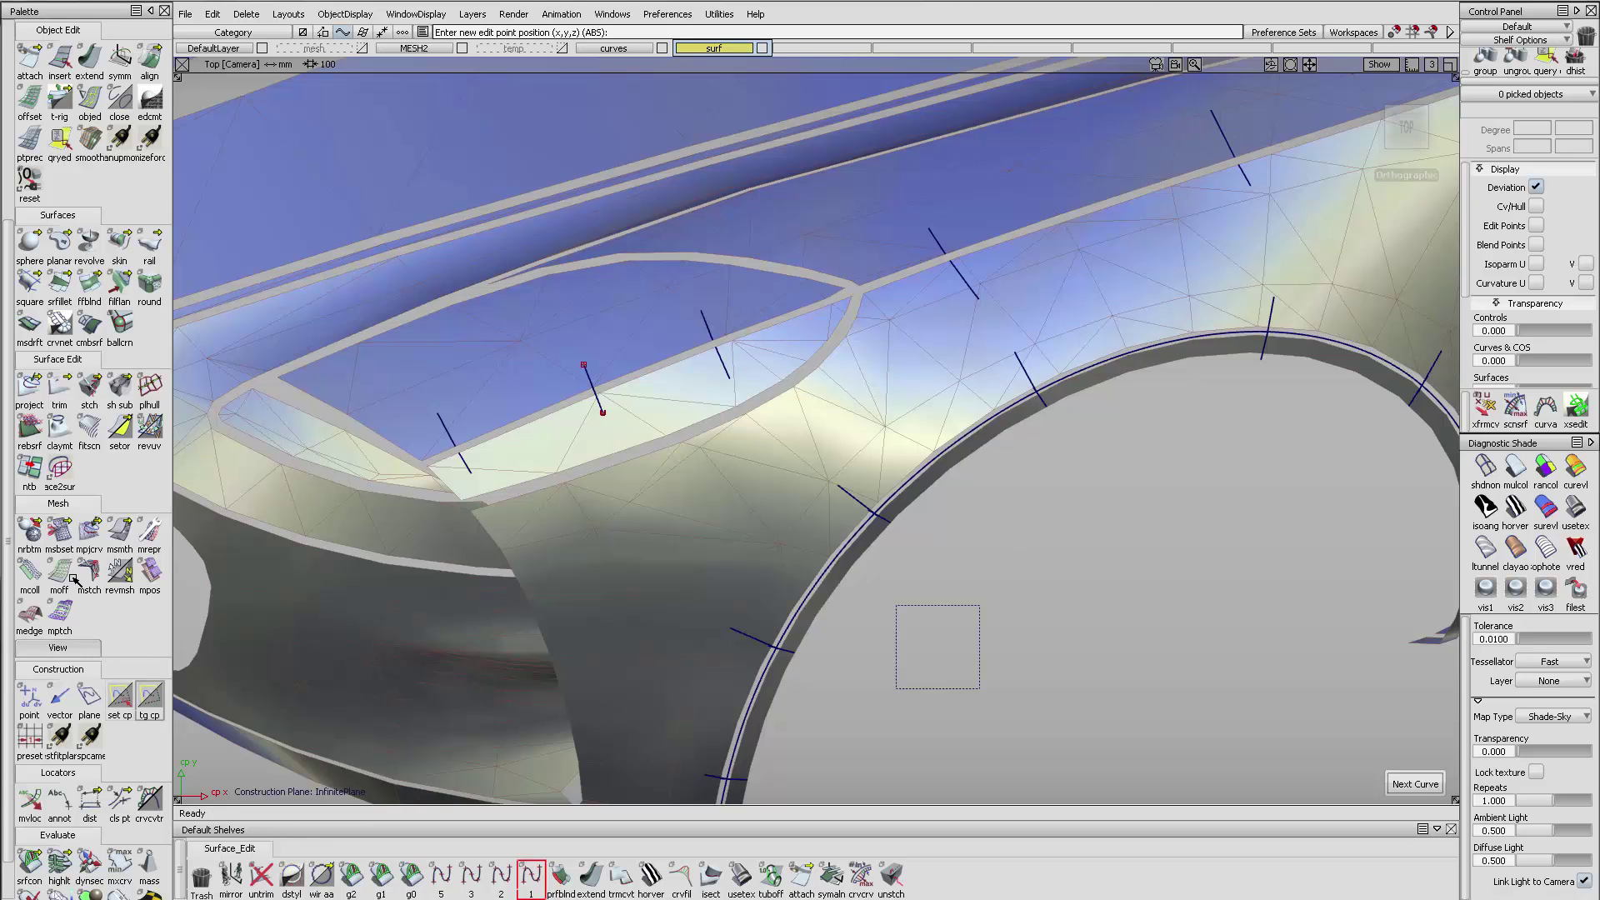
- Project the new short line onto the body mesh at the headlight
click(89, 533)
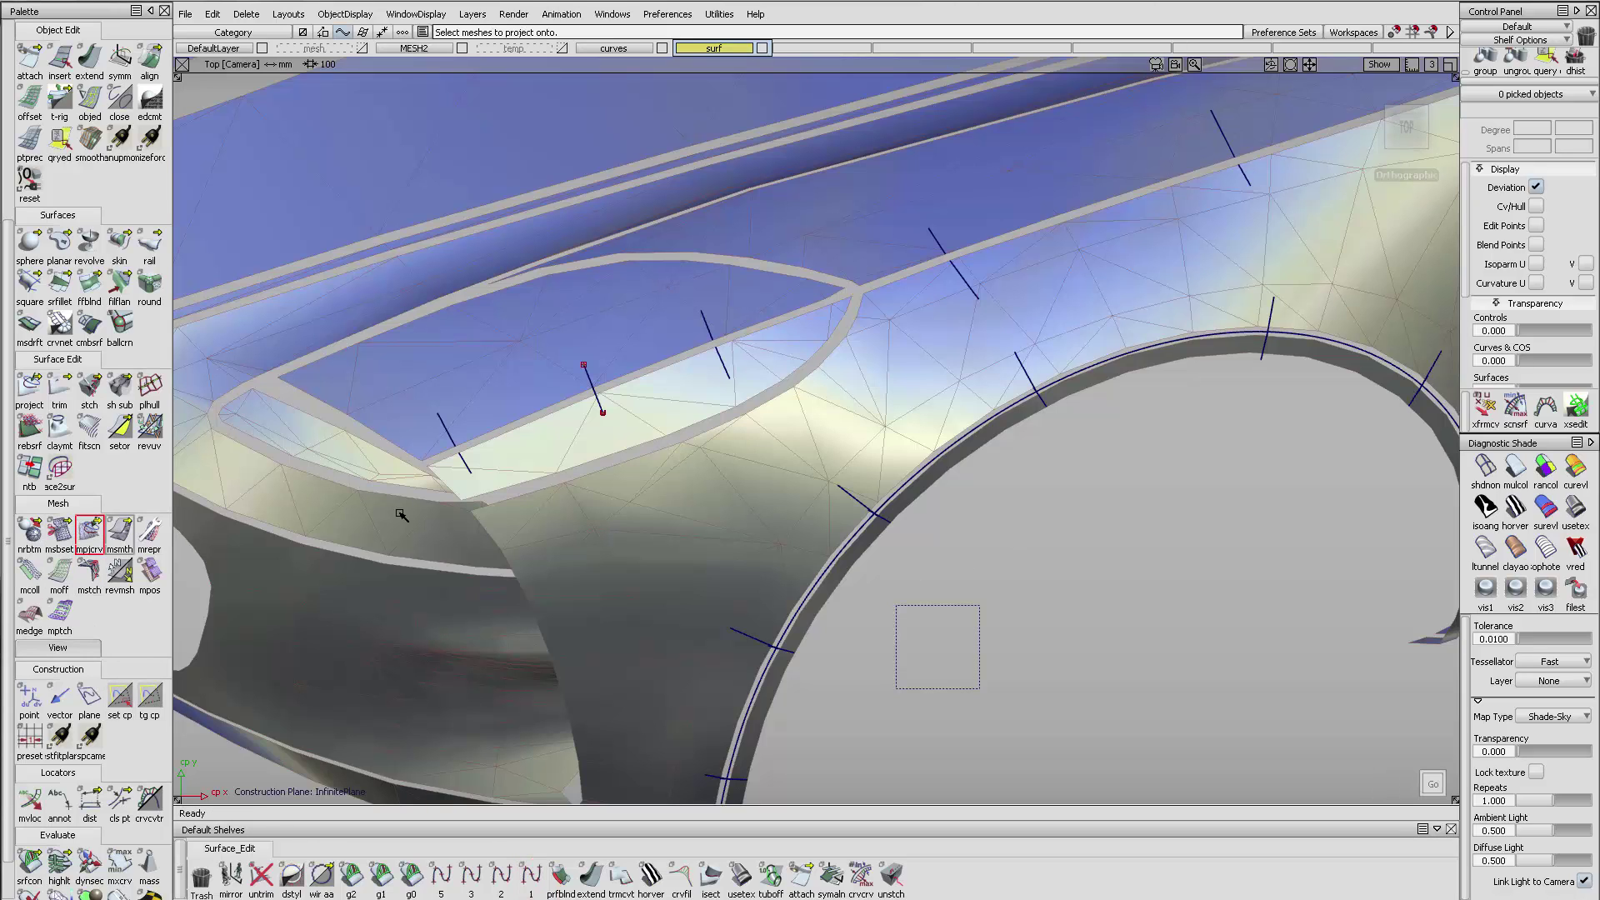
click(578, 379)
click(591, 385)
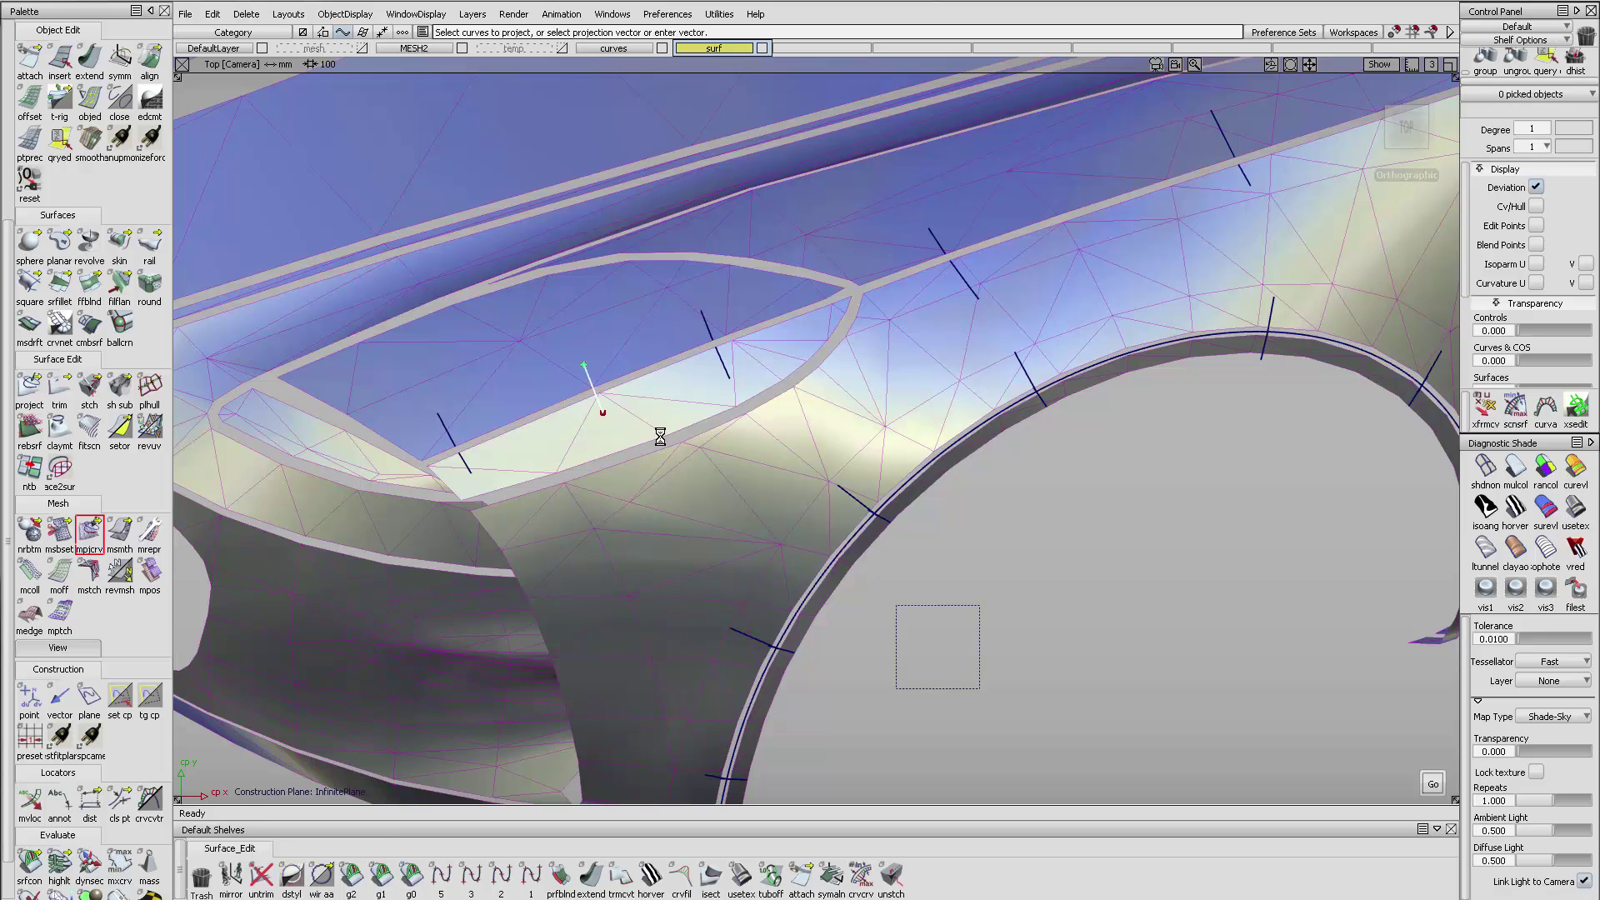
- Pick the reference plane in the wheel arch opening and delete it
ctrl+shift+drag(964, 576, 957, 593)
drag(957, 593, 953, 626)
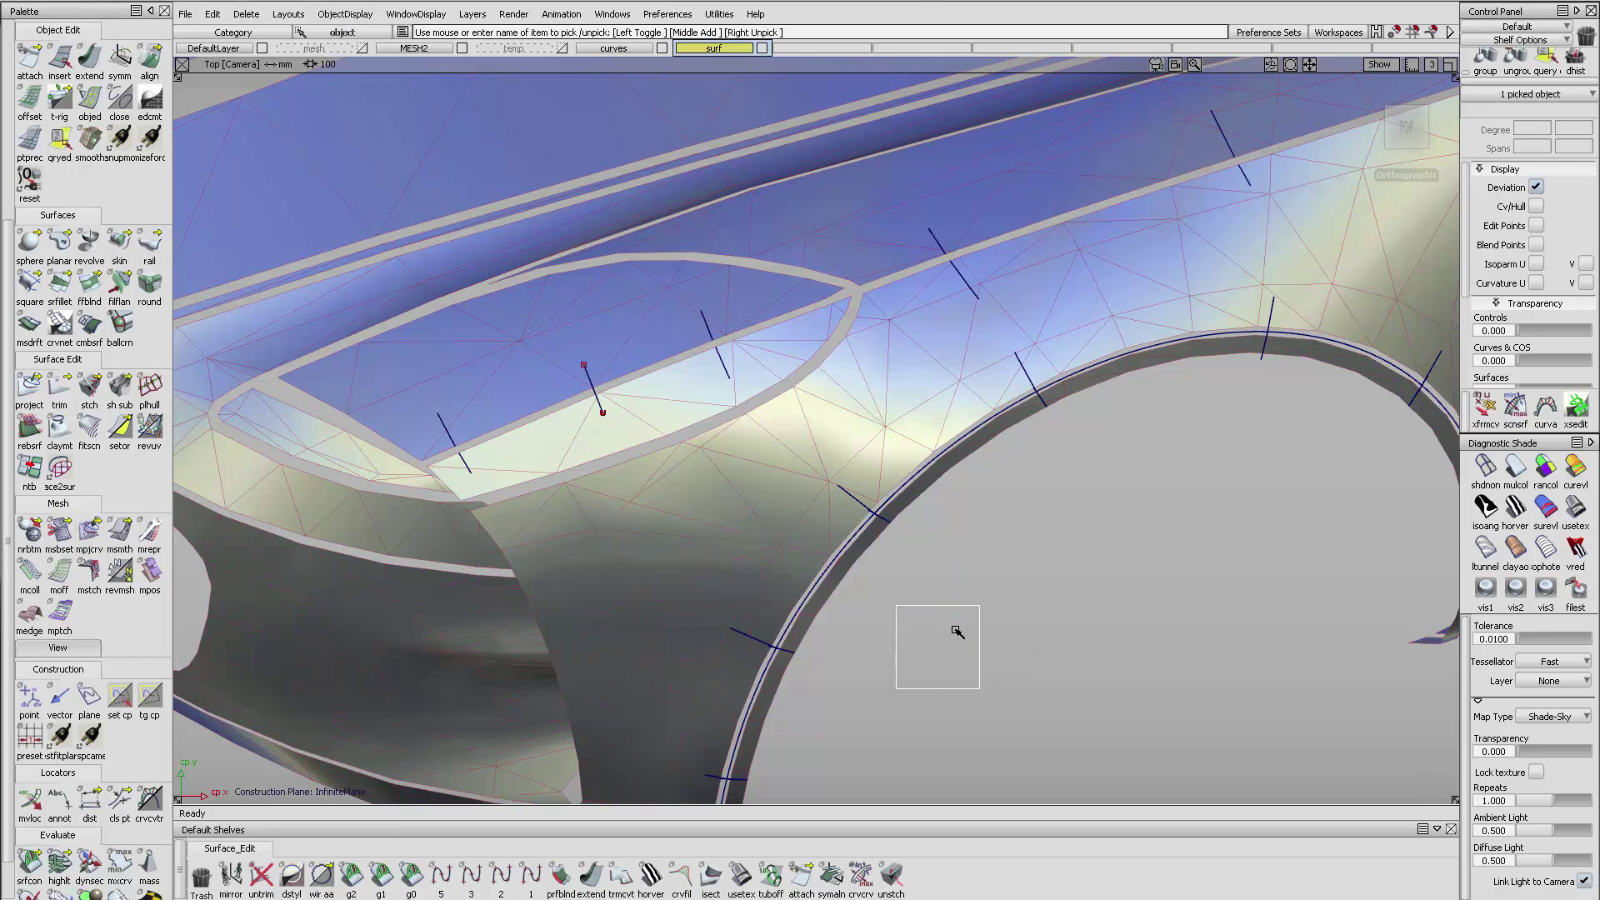
key(Delete)
key(Return)
- Delete the original unprojected line beside the headlight together with its construction history
alt+shift+drag(522, 458, 622, 428)
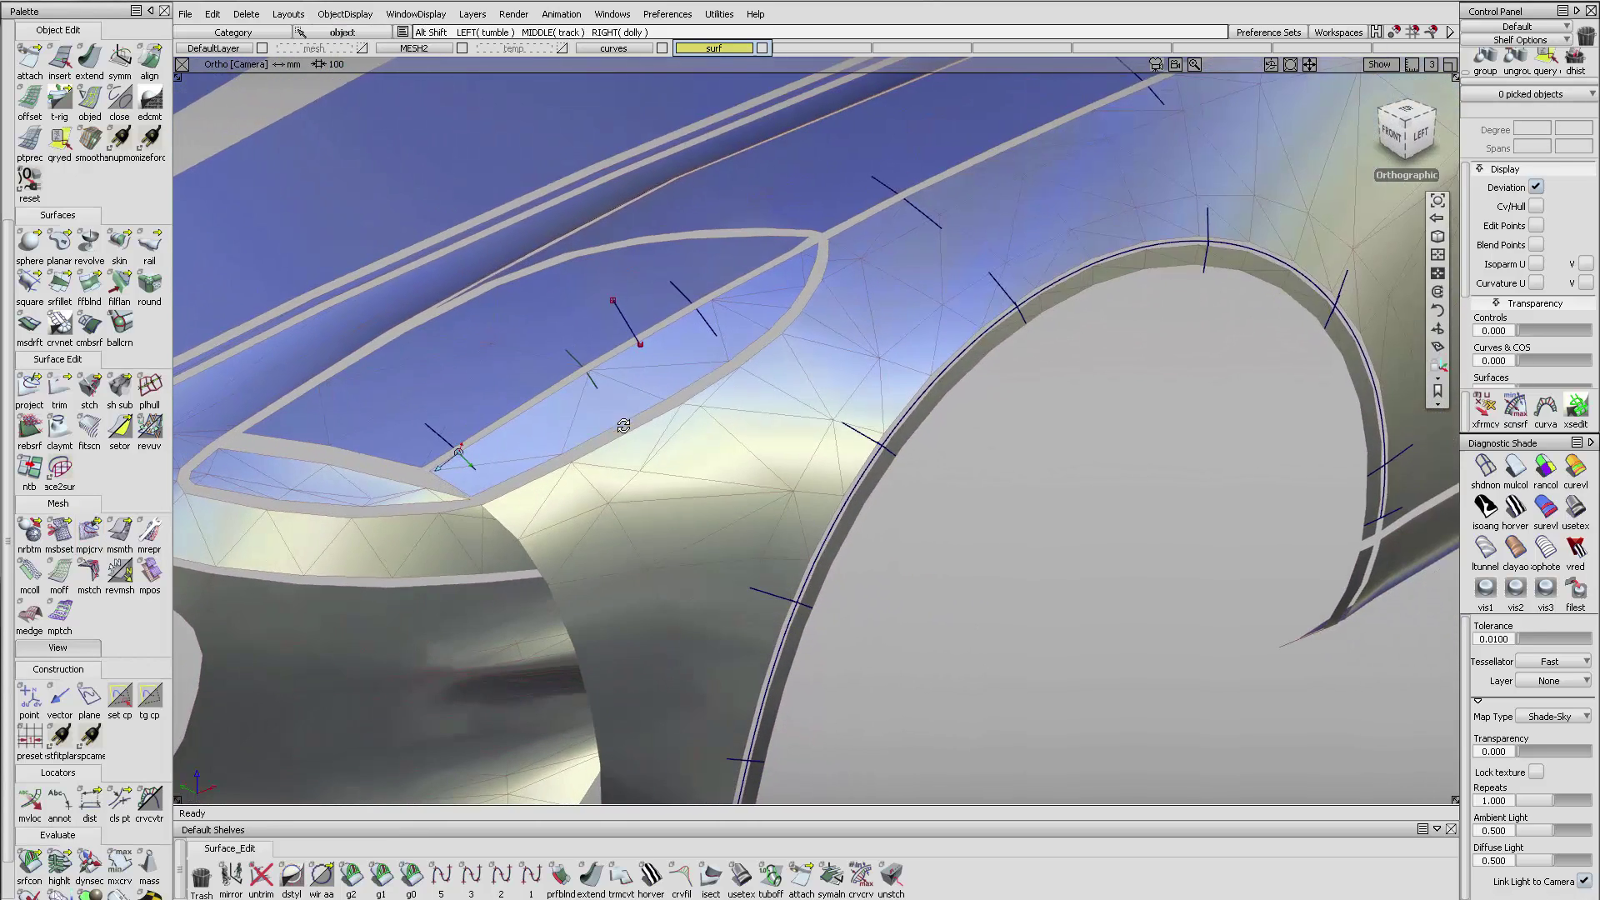
ctrl+shift+drag(546, 229, 608, 288)
click(636, 325)
key(Delete)
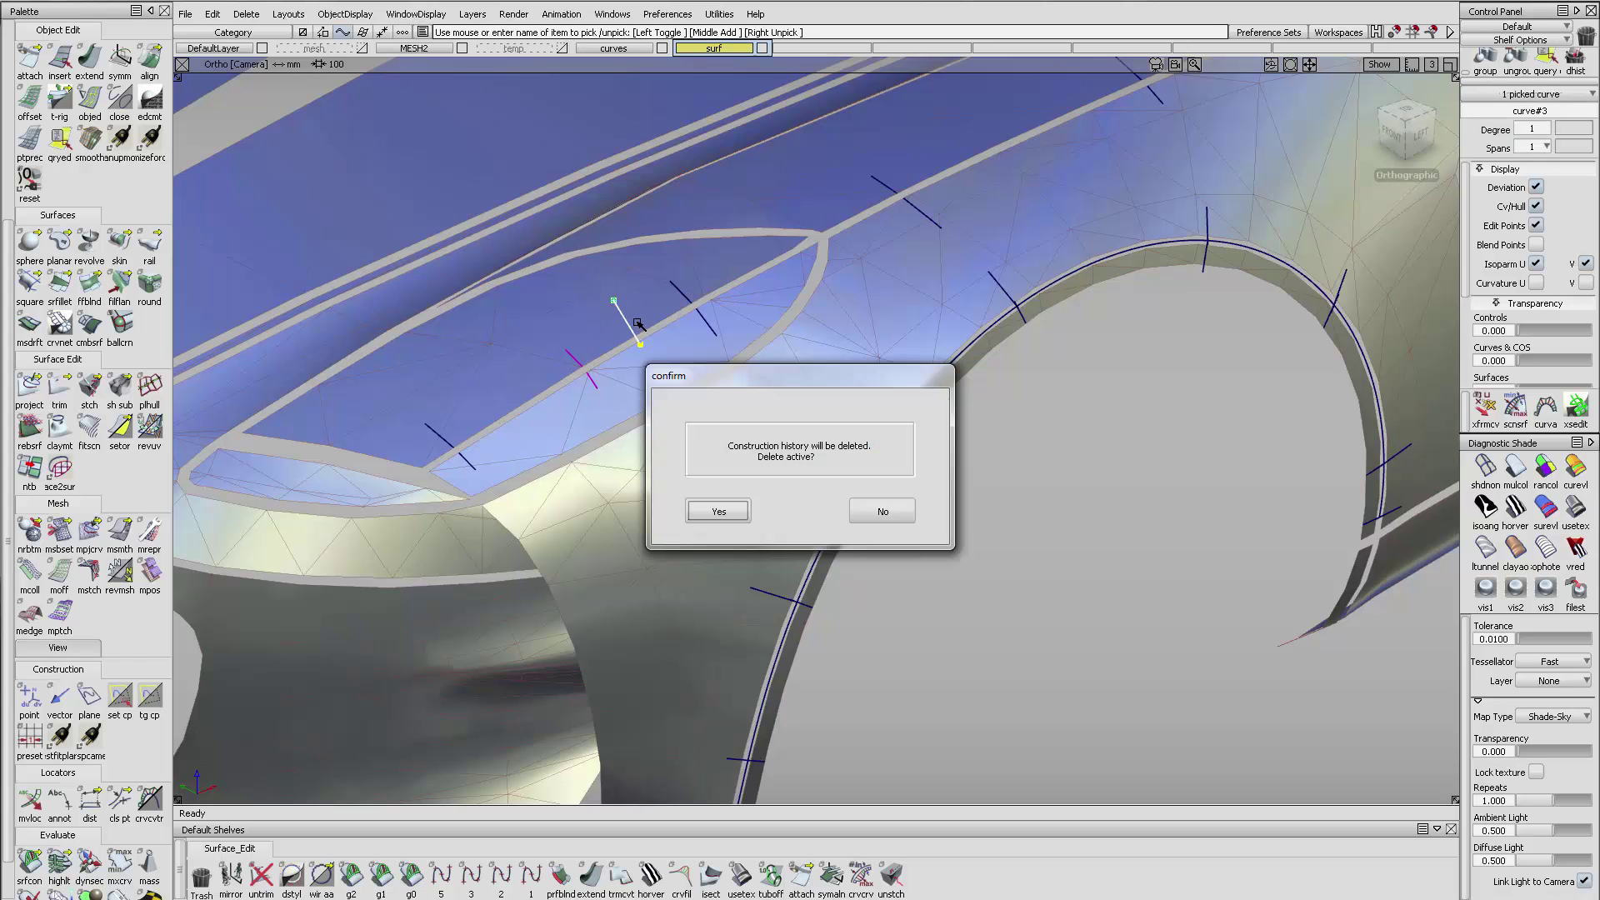
key(Return)
- Examine the guide marks crossing the headlight line and the headlight's lower corner from the front of the car
mouse_move(524, 397)
alt+shift+mouse_down()
mouse_move(731, 391)
mouse_move(735, 364)
alt+shift+mouse_up()
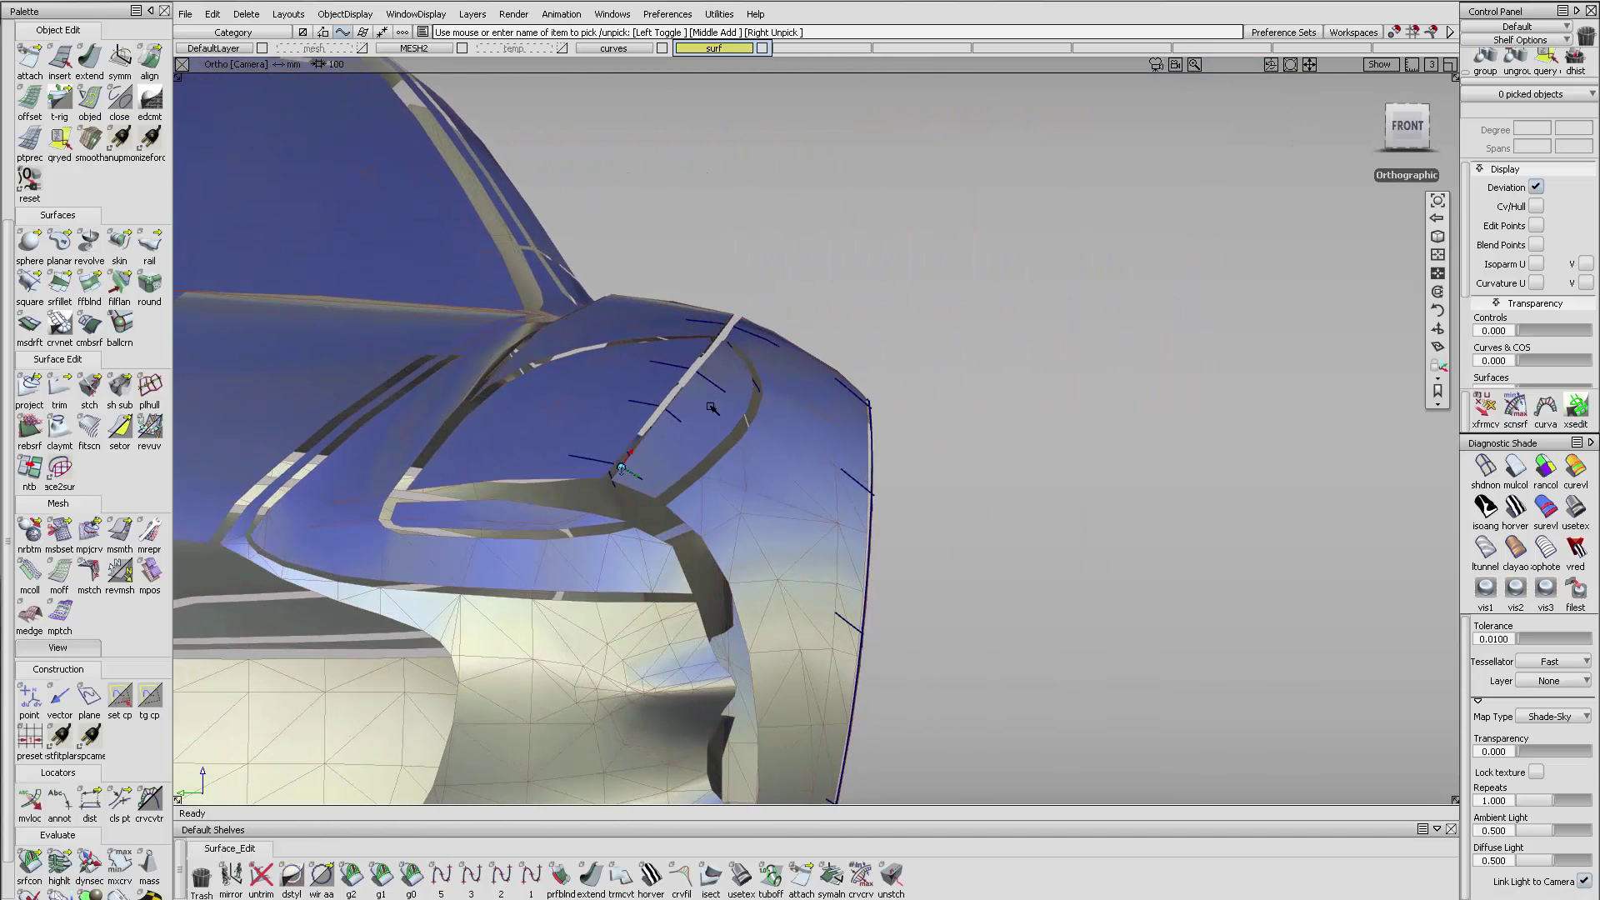
alt+shift+drag(662, 455, 690, 442)
alt+shift+middle_drag(690, 442, 789, 398)
alt+shift+right_drag(789, 397, 833, 424)
alt+shift+middle_drag(833, 424, 874, 406)
alt+shift+drag(875, 406, 874, 404)
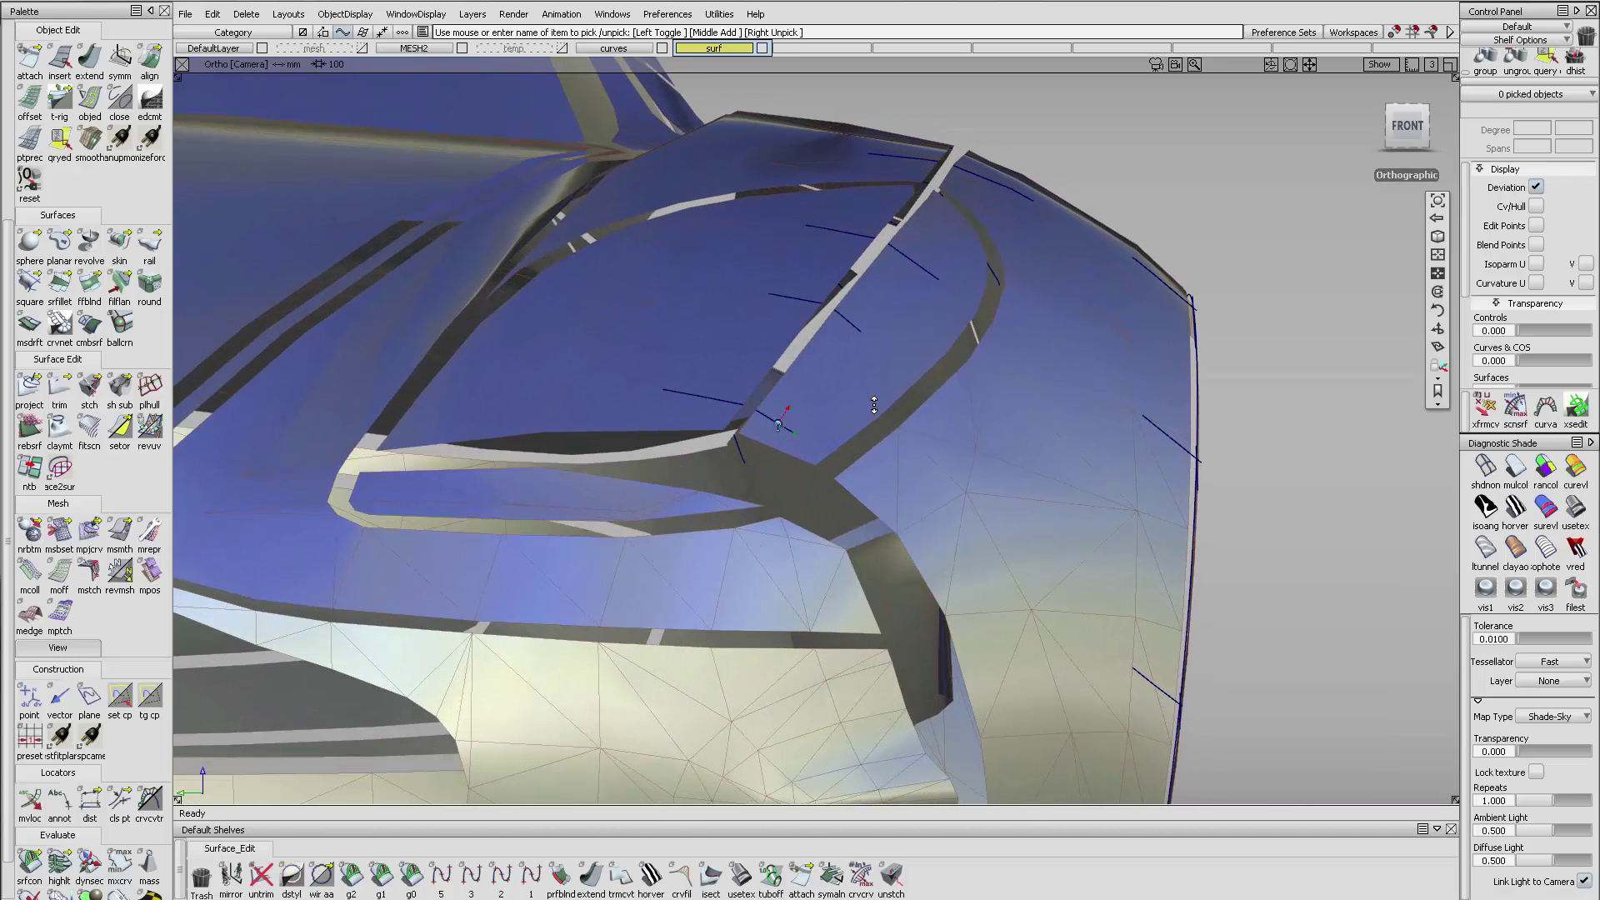
alt+shift+right_drag(874, 405, 874, 404)
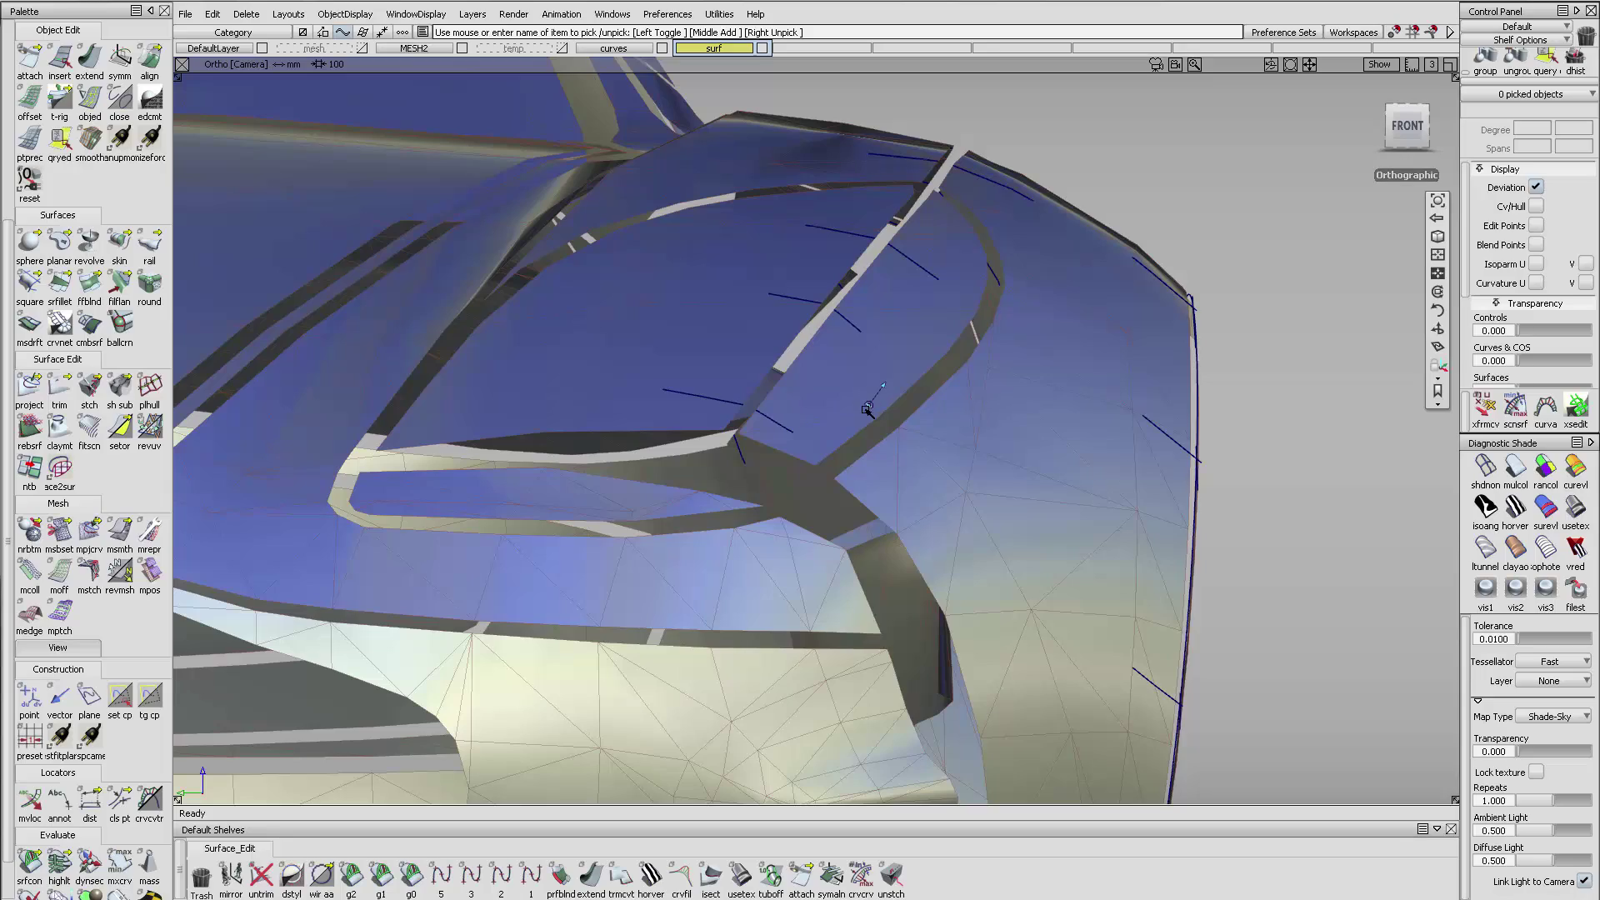
alt+shift+drag(859, 431, 753, 511)
alt+shift+right_drag(753, 511, 828, 471)
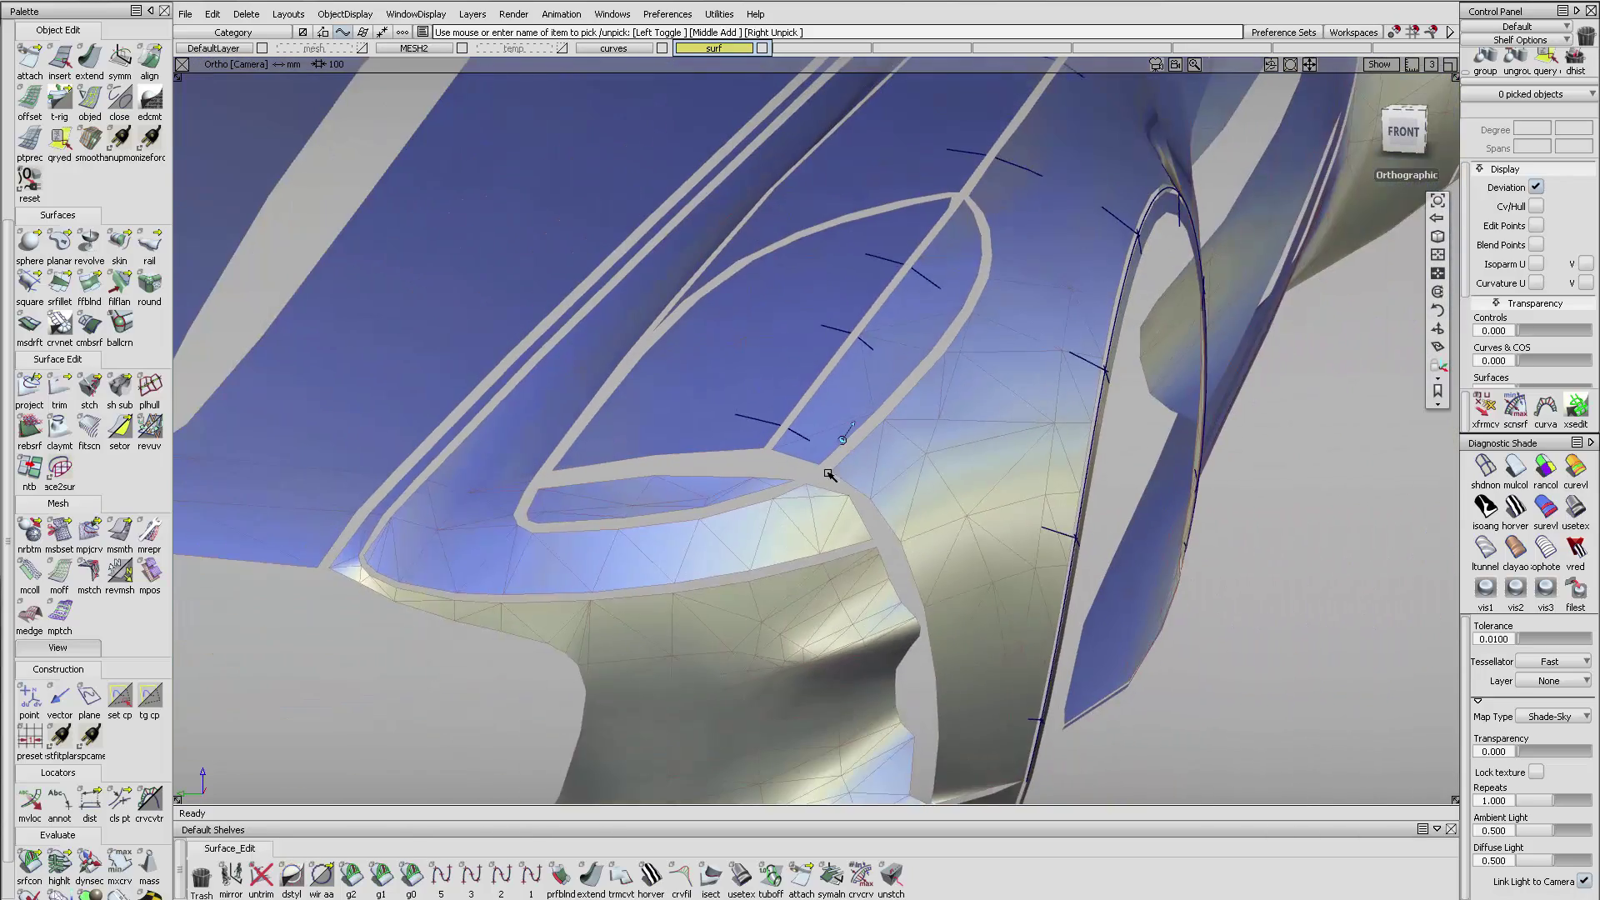
- Examine the gaps between the guide mark pairs from the headlight's lower corner back along the fender line from several angles
alt+shift+middle_drag(1033, 350, 917, 435)
alt+shift+right_drag(917, 435, 904, 441)
alt+shift+middle_drag(904, 442, 887, 457)
alt+shift+drag(887, 457, 991, 369)
alt+shift+middle_drag(992, 369, 867, 433)
mouse_move(866, 434)
alt+shift+mouse_down()
mouse_move(917, 390)
mouse_move(970, 377)
mouse_move(892, 433)
alt+shift+mouse_up()
alt+shift+right_drag(892, 433, 725, 500)
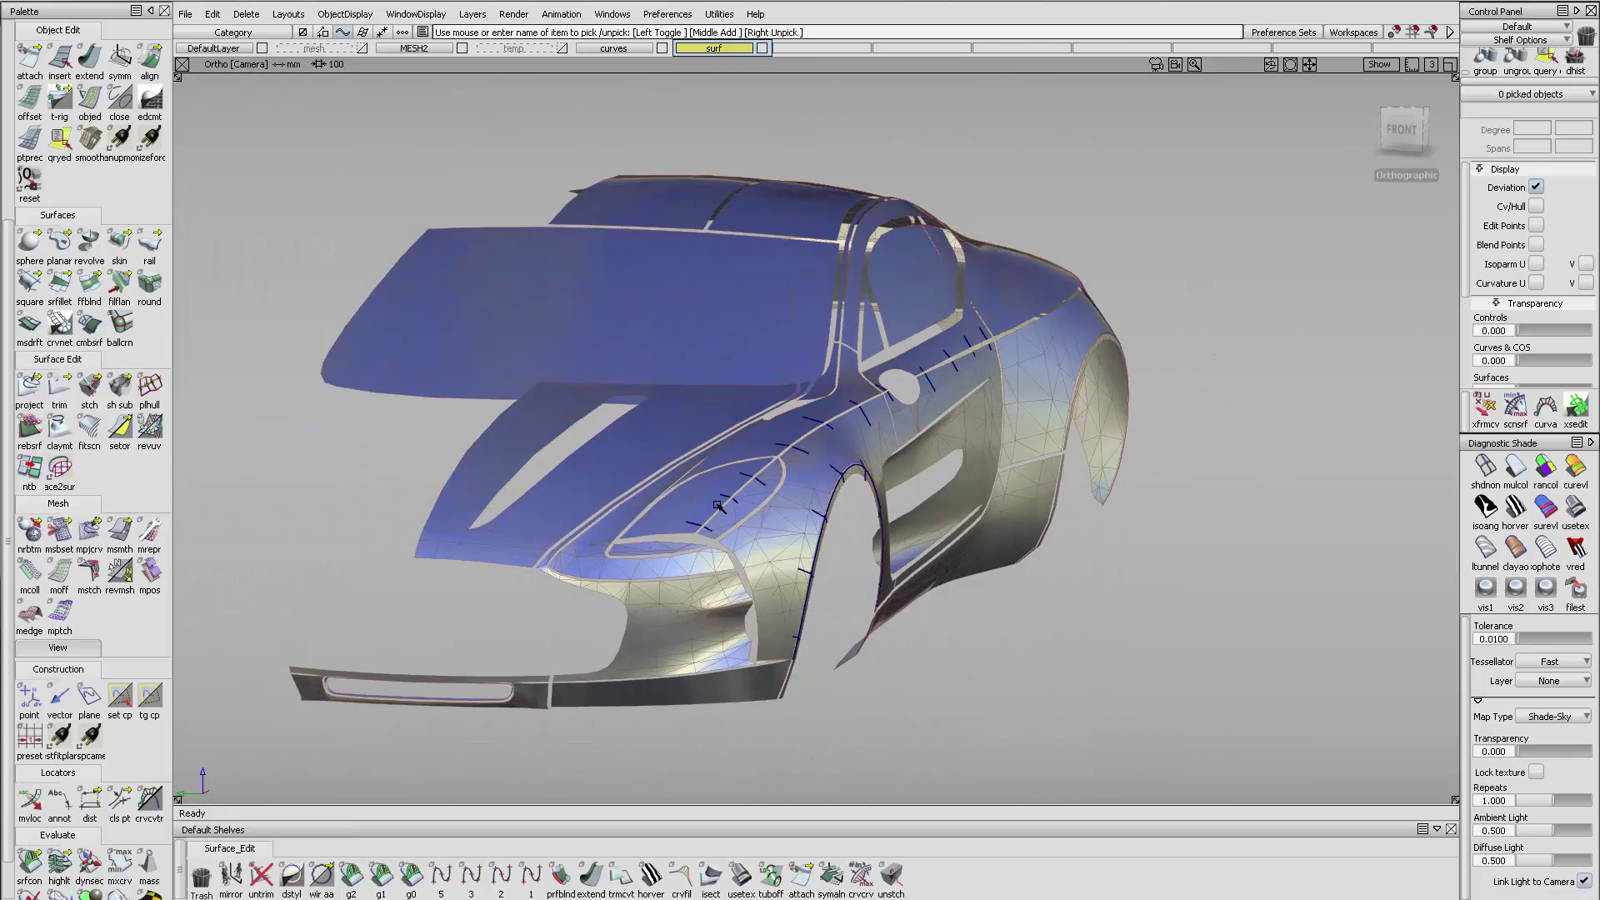
alt+shift+drag(744, 469, 1186, 458)
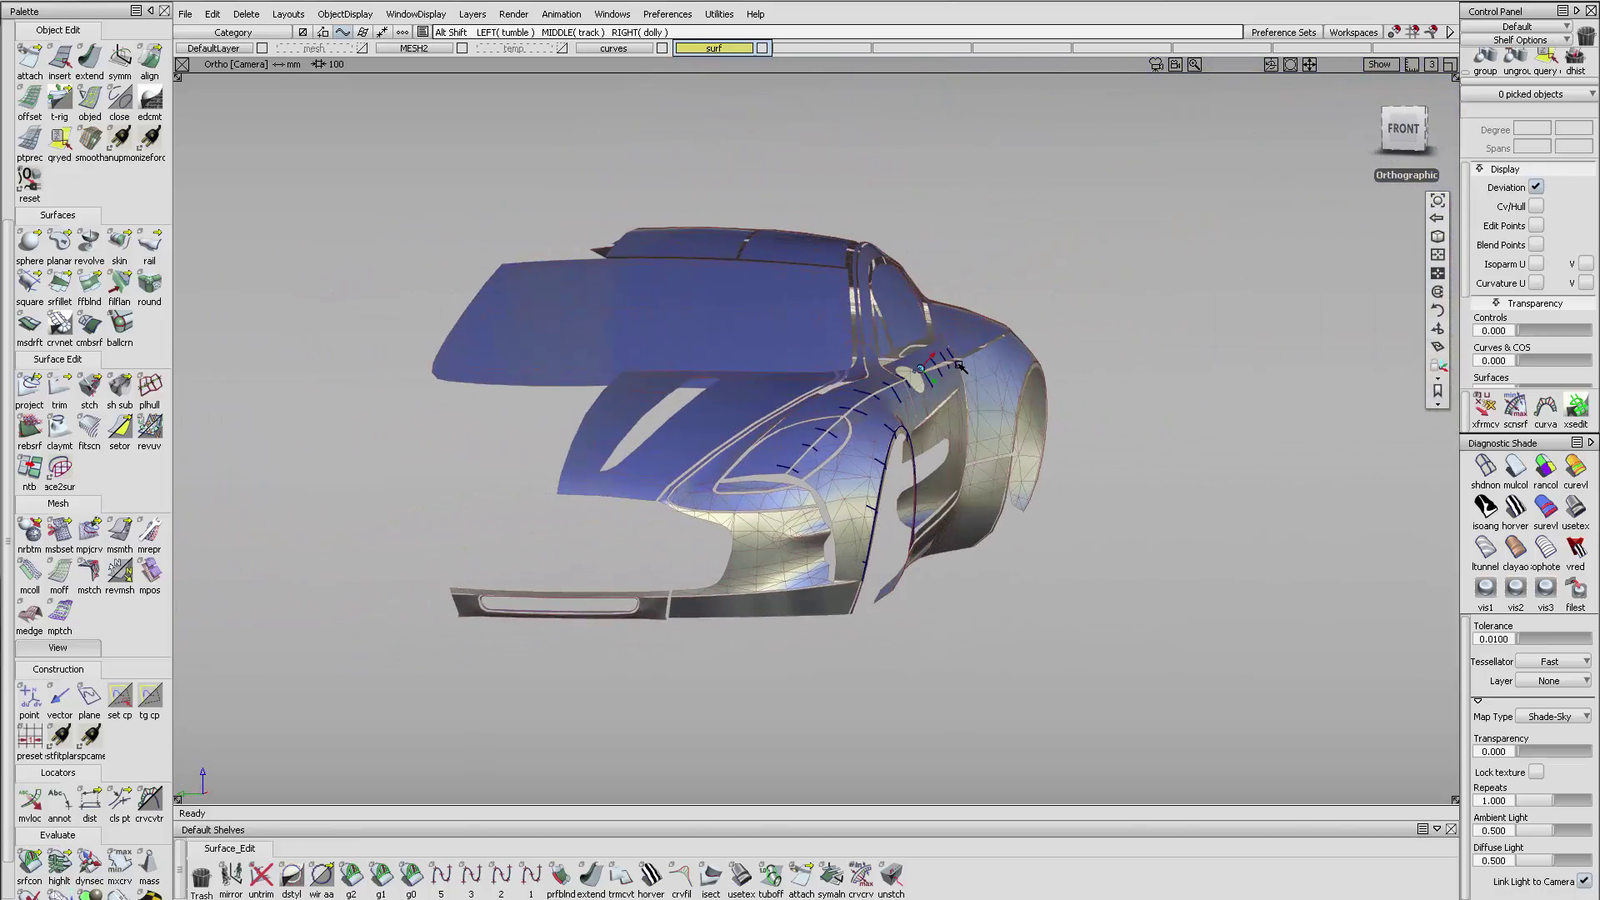
alt+shift+right_drag(960, 367, 1026, 365)
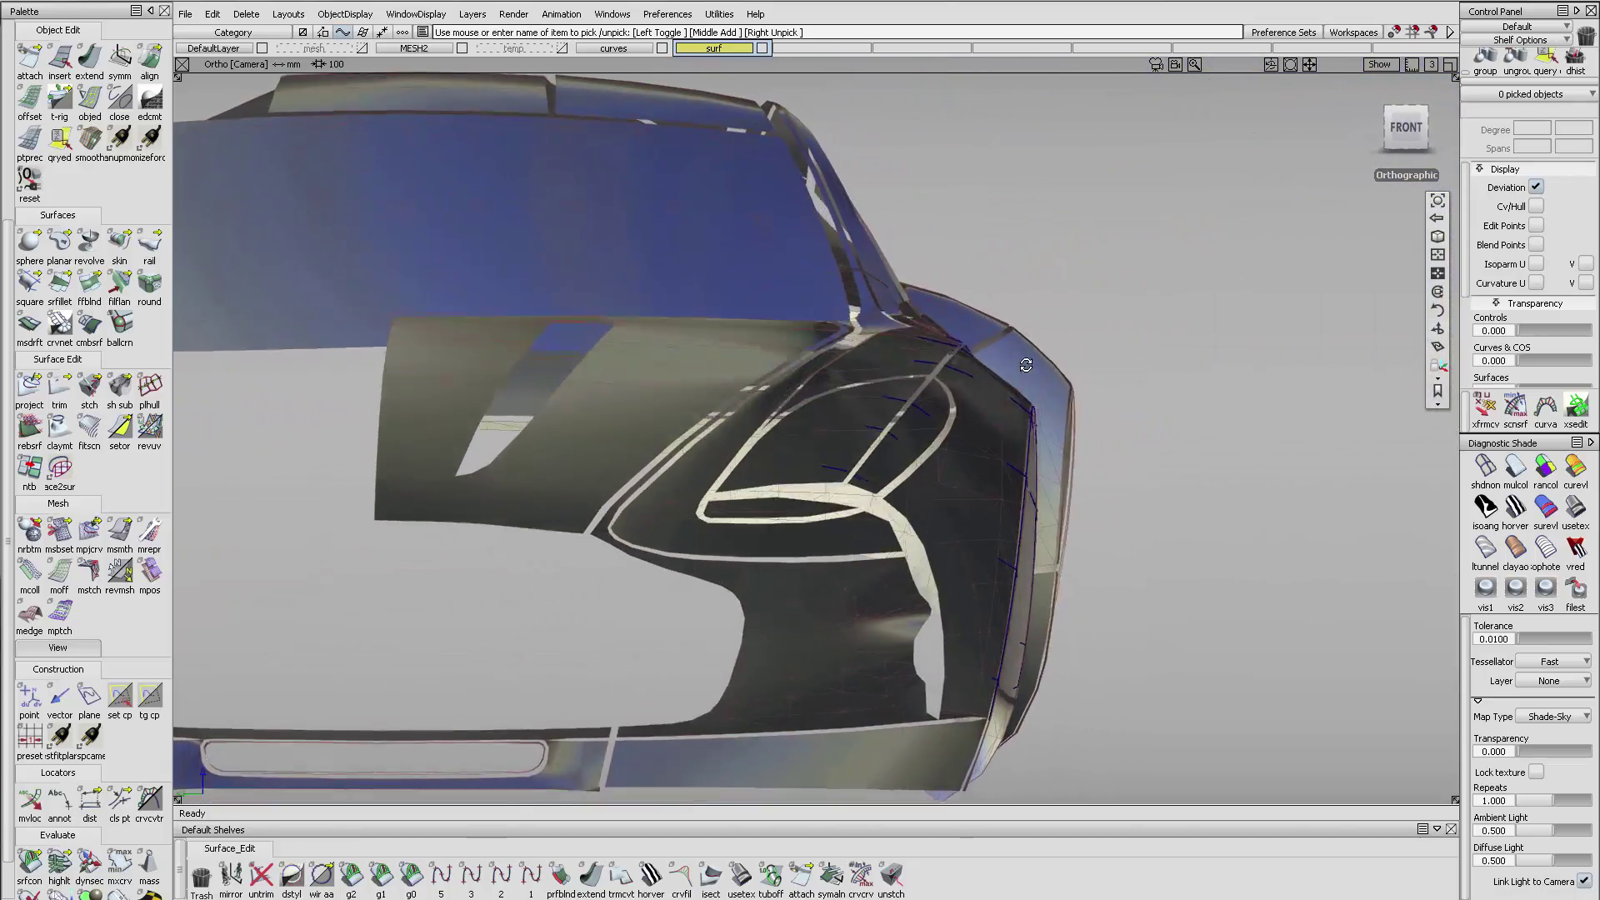
alt+shift+drag(1026, 365, 1047, 351)
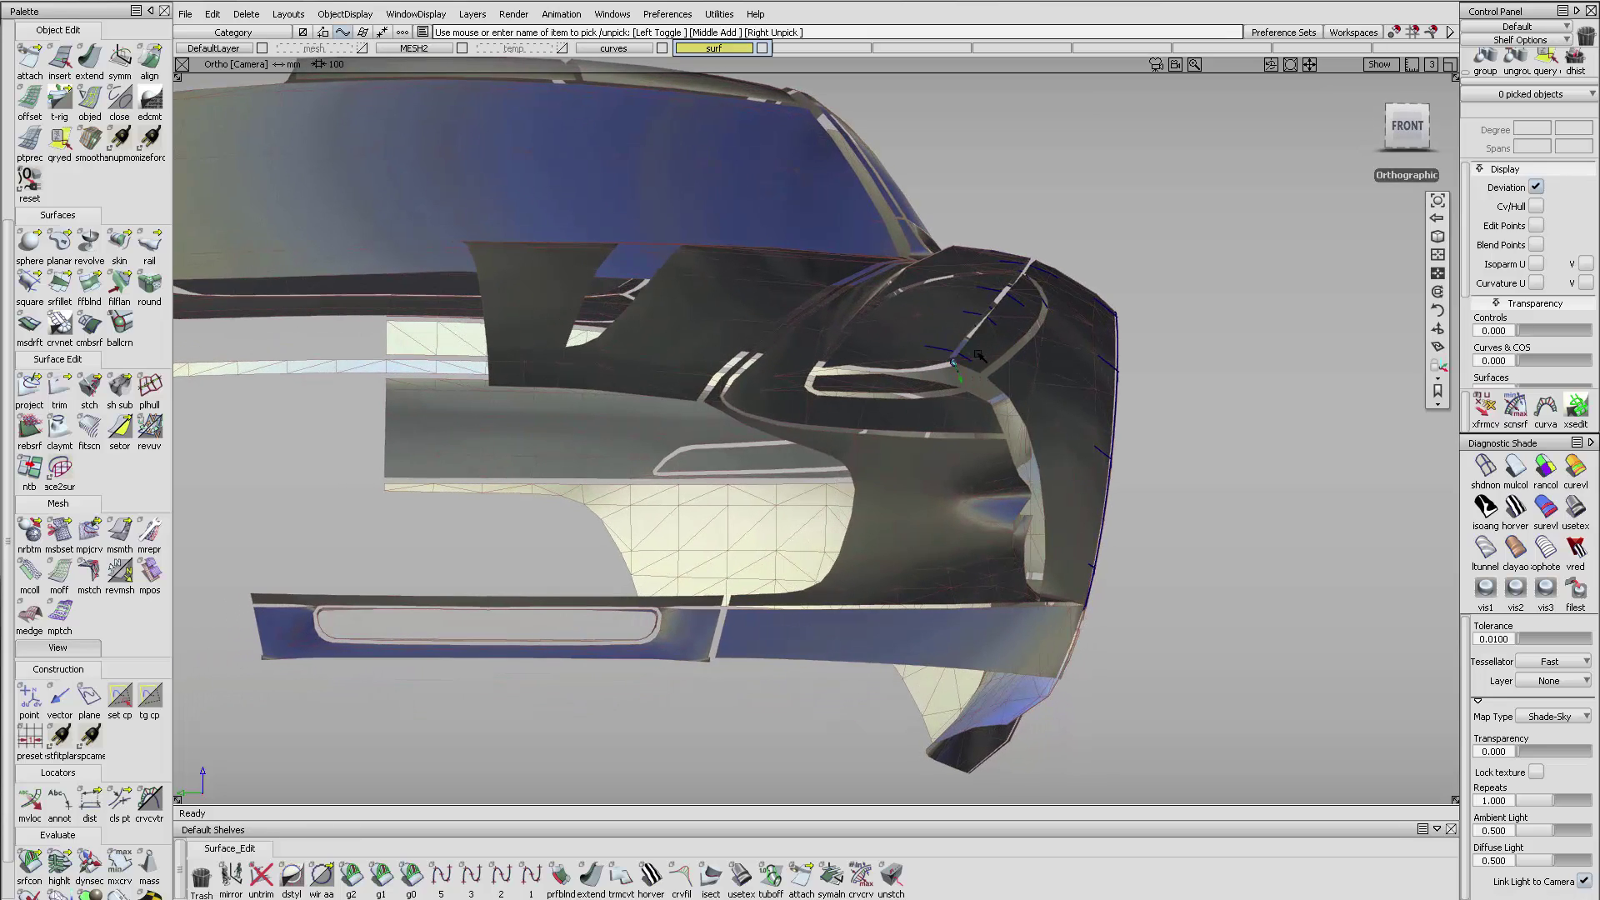
alt+shift+drag(950, 343, 585, 581)
alt+shift+right_drag(675, 542, 1024, 370)
alt+shift+middle_drag(1025, 370, 936, 430)
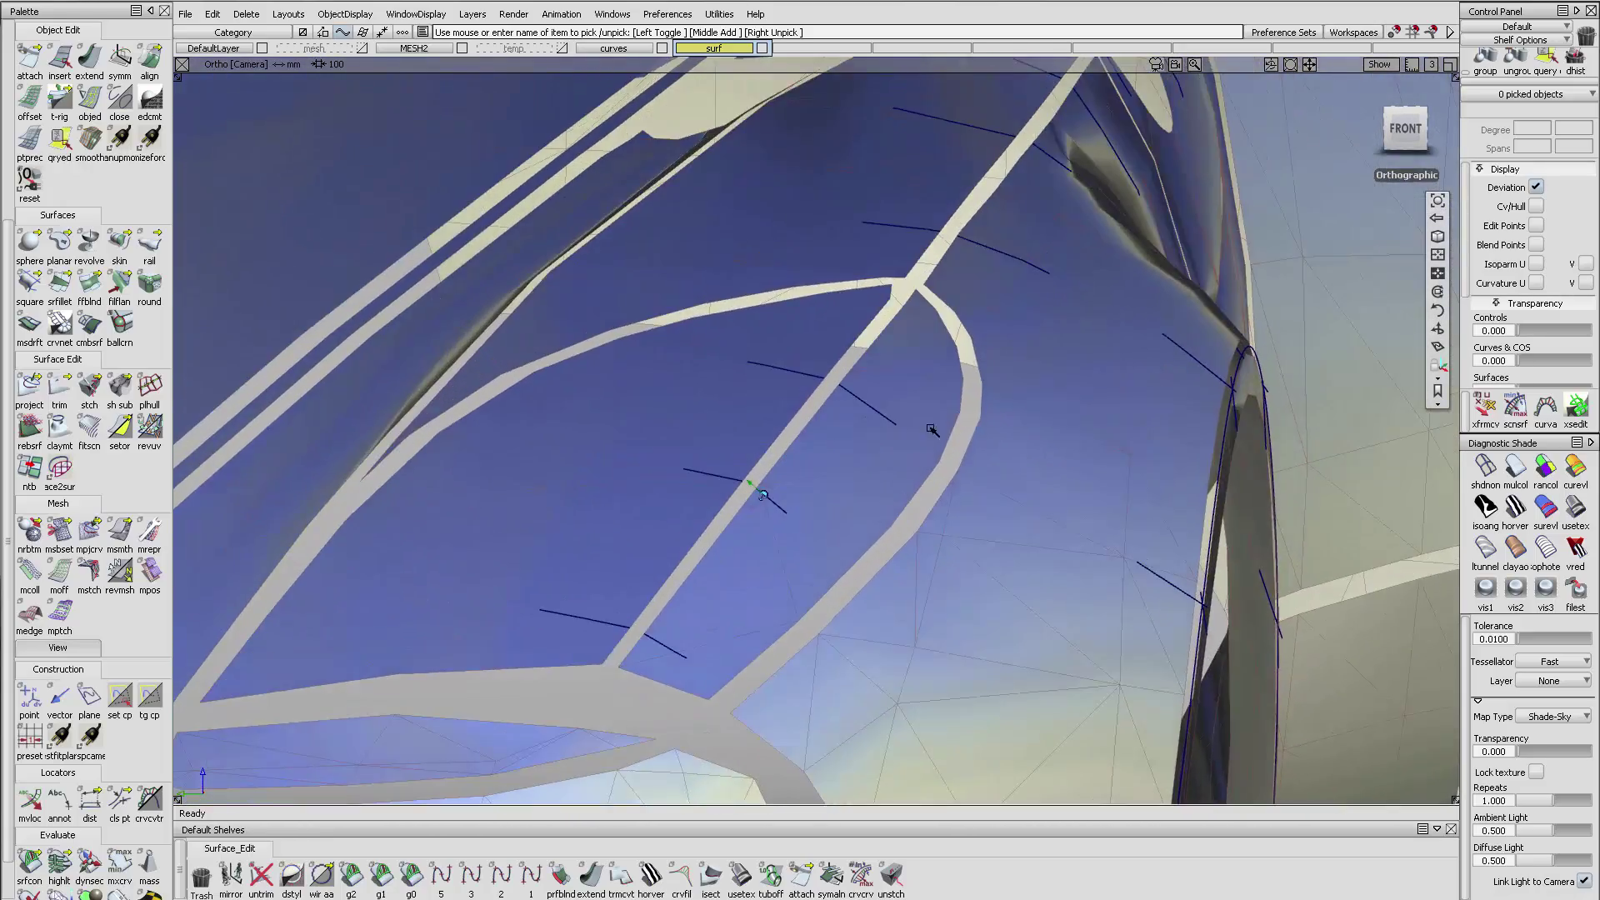
alt+shift+drag(936, 430, 955, 395)
alt+shift+drag(825, 434, 750, 553)
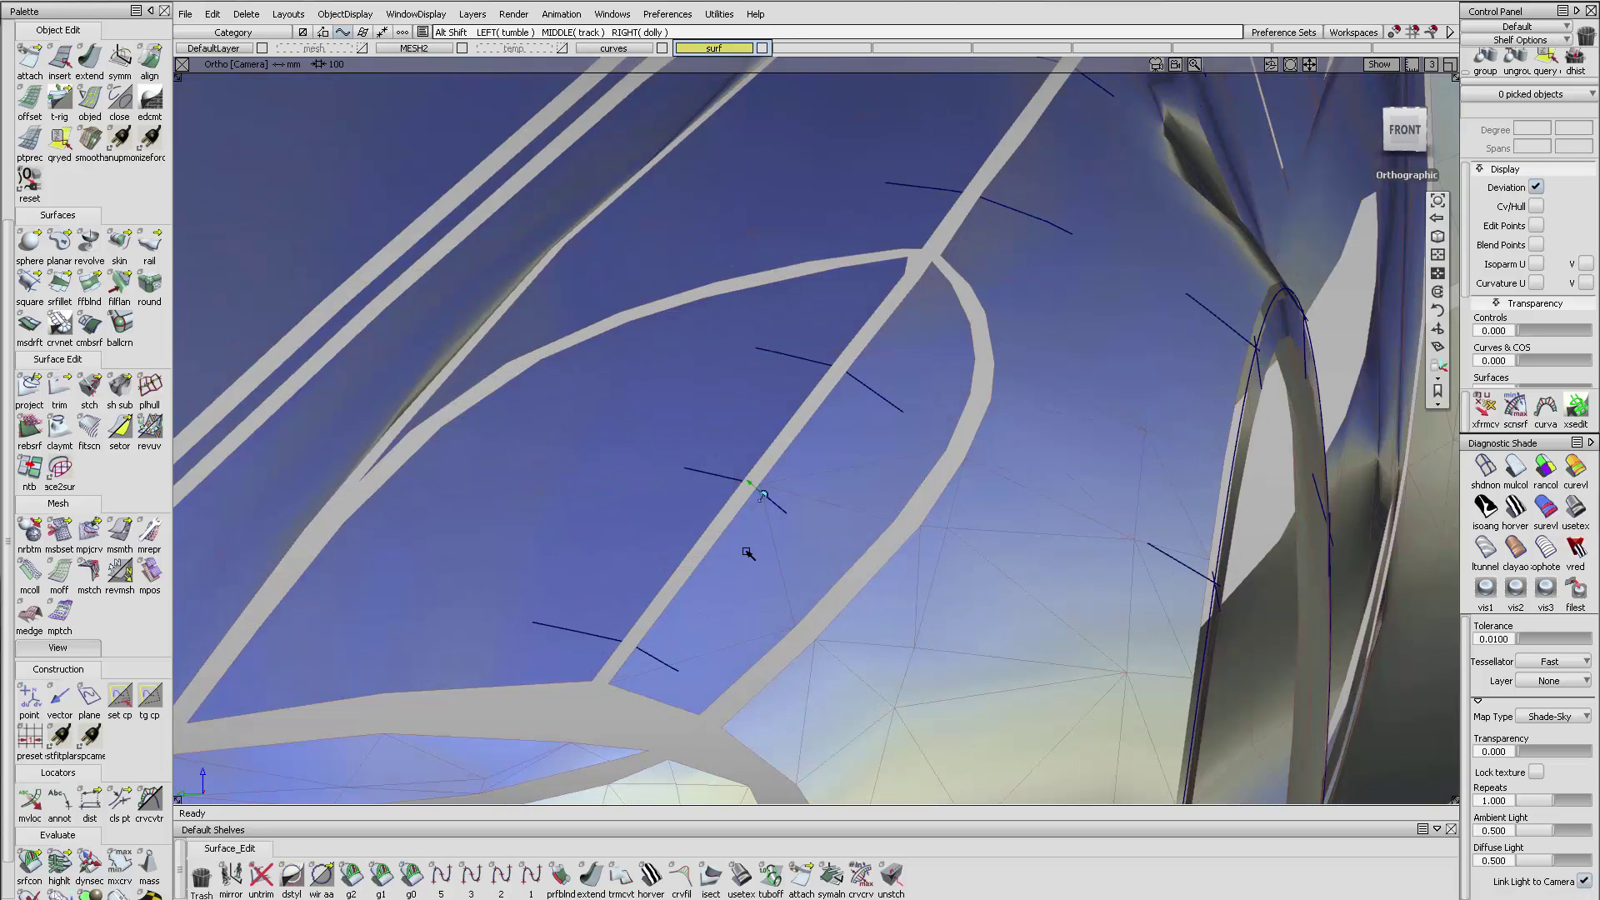
alt+shift+right_drag(607, 650, 850, 497)
alt+shift+drag(848, 495, 775, 520)
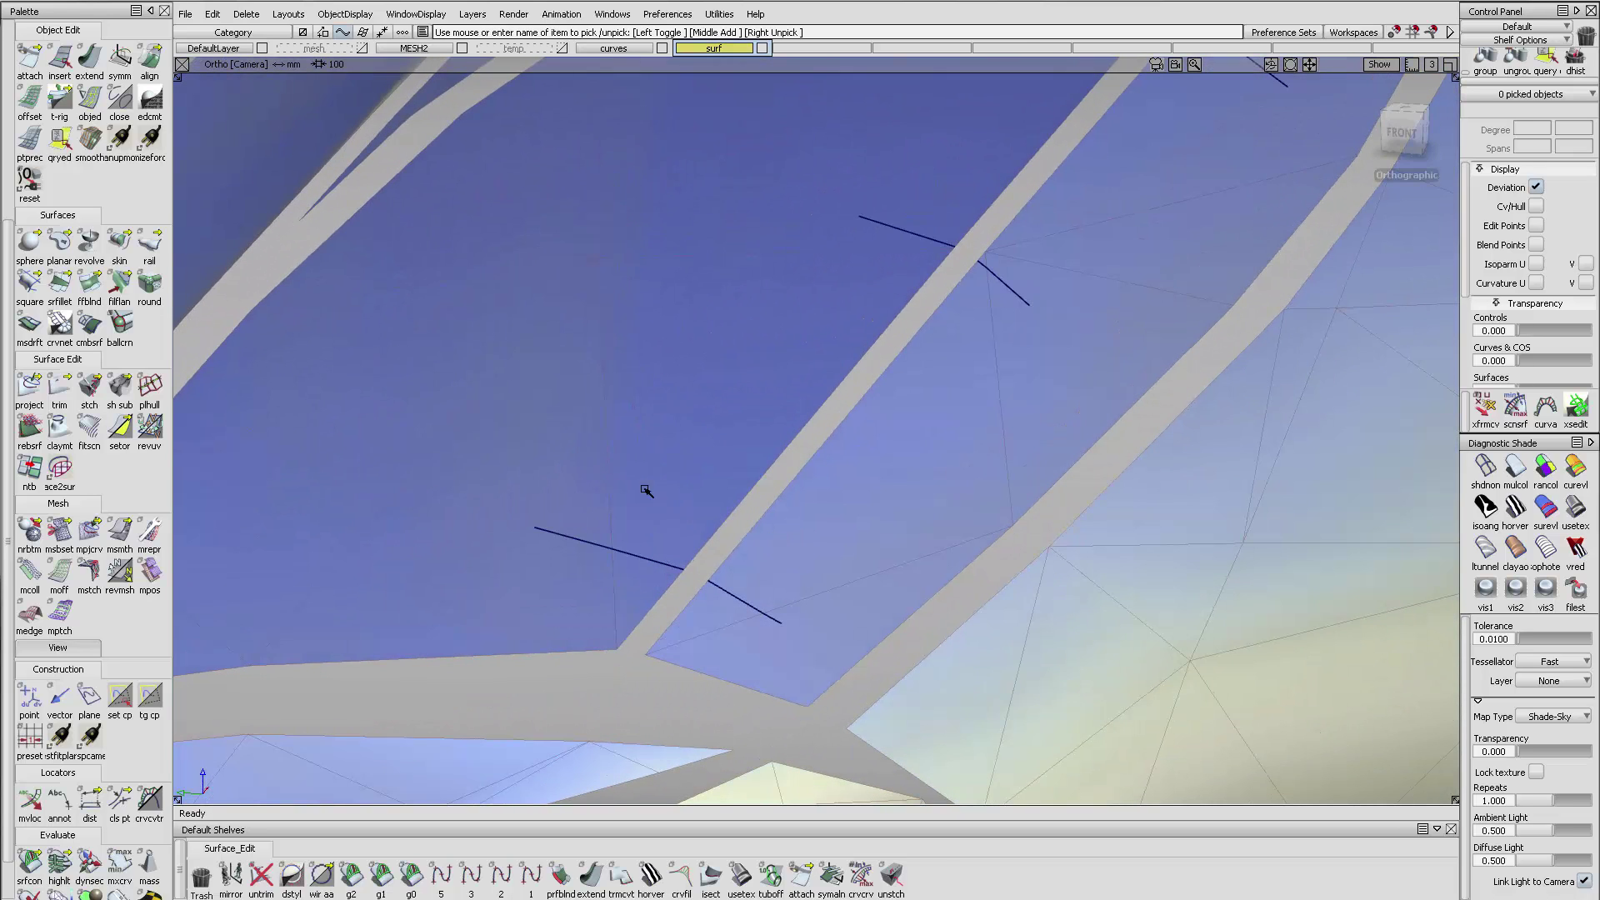
- Pick all the short guide marks along the headlight and shoulder line, leaving out the wheel arch marks, and hide everything else
click(89, 59)
alt+shift+right_drag(842, 432, 608, 574)
alt+shift+right_drag(922, 435, 808, 485)
alt+shift+drag(807, 486, 660, 445)
drag(571, 410, 827, 646)
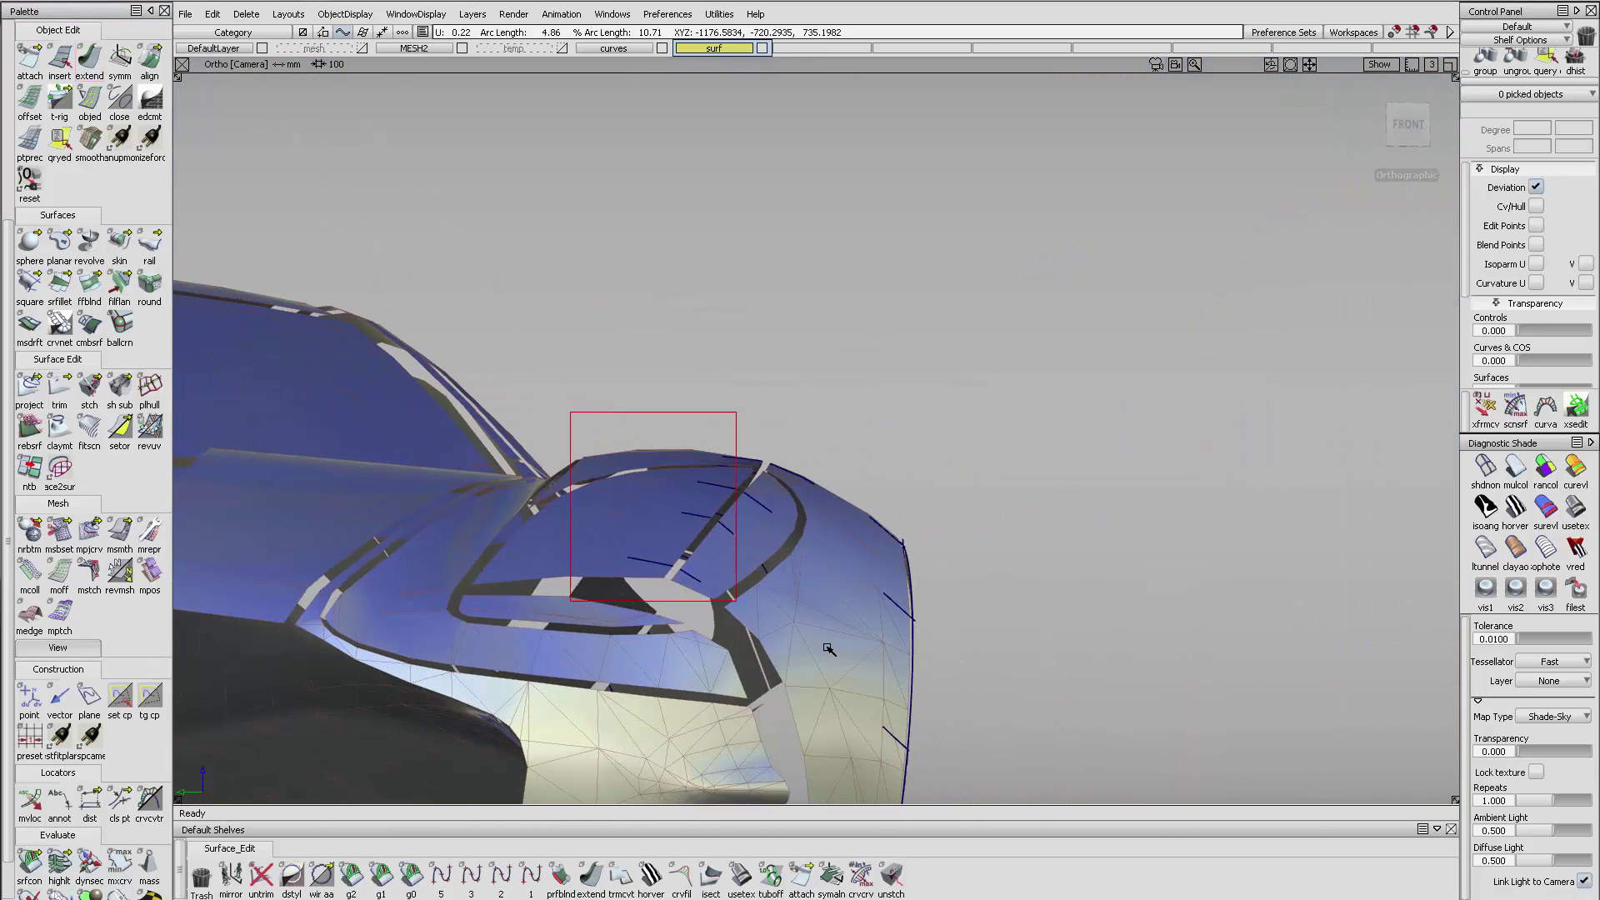
alt+shift+drag(929, 450, 1023, 406)
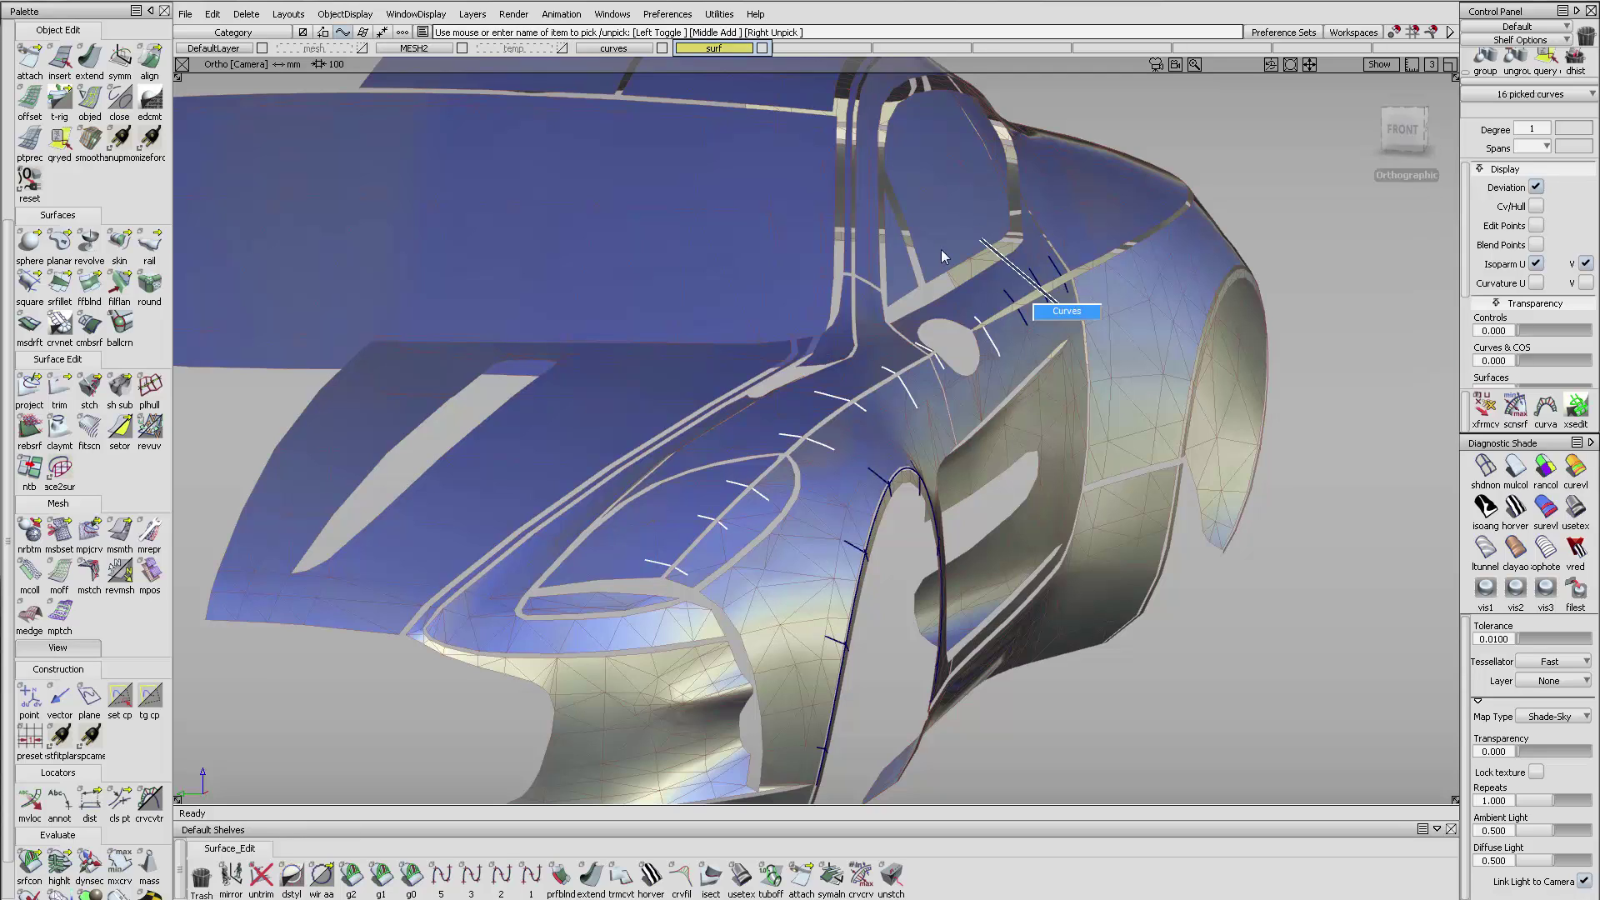
drag(942, 248, 943, 250)
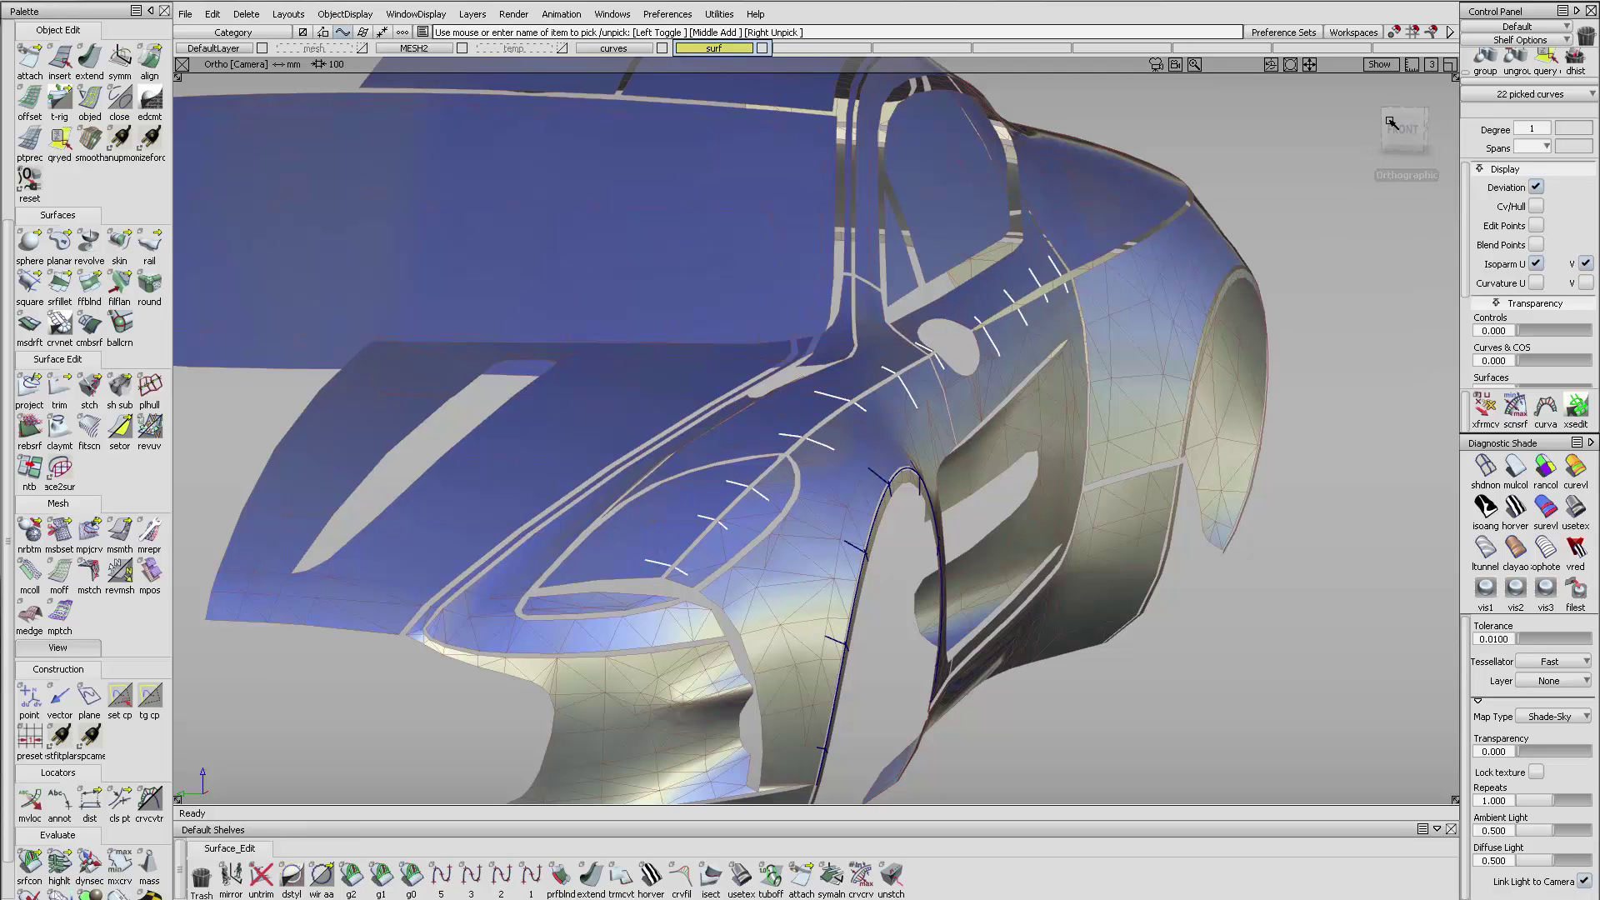
click(1546, 58)
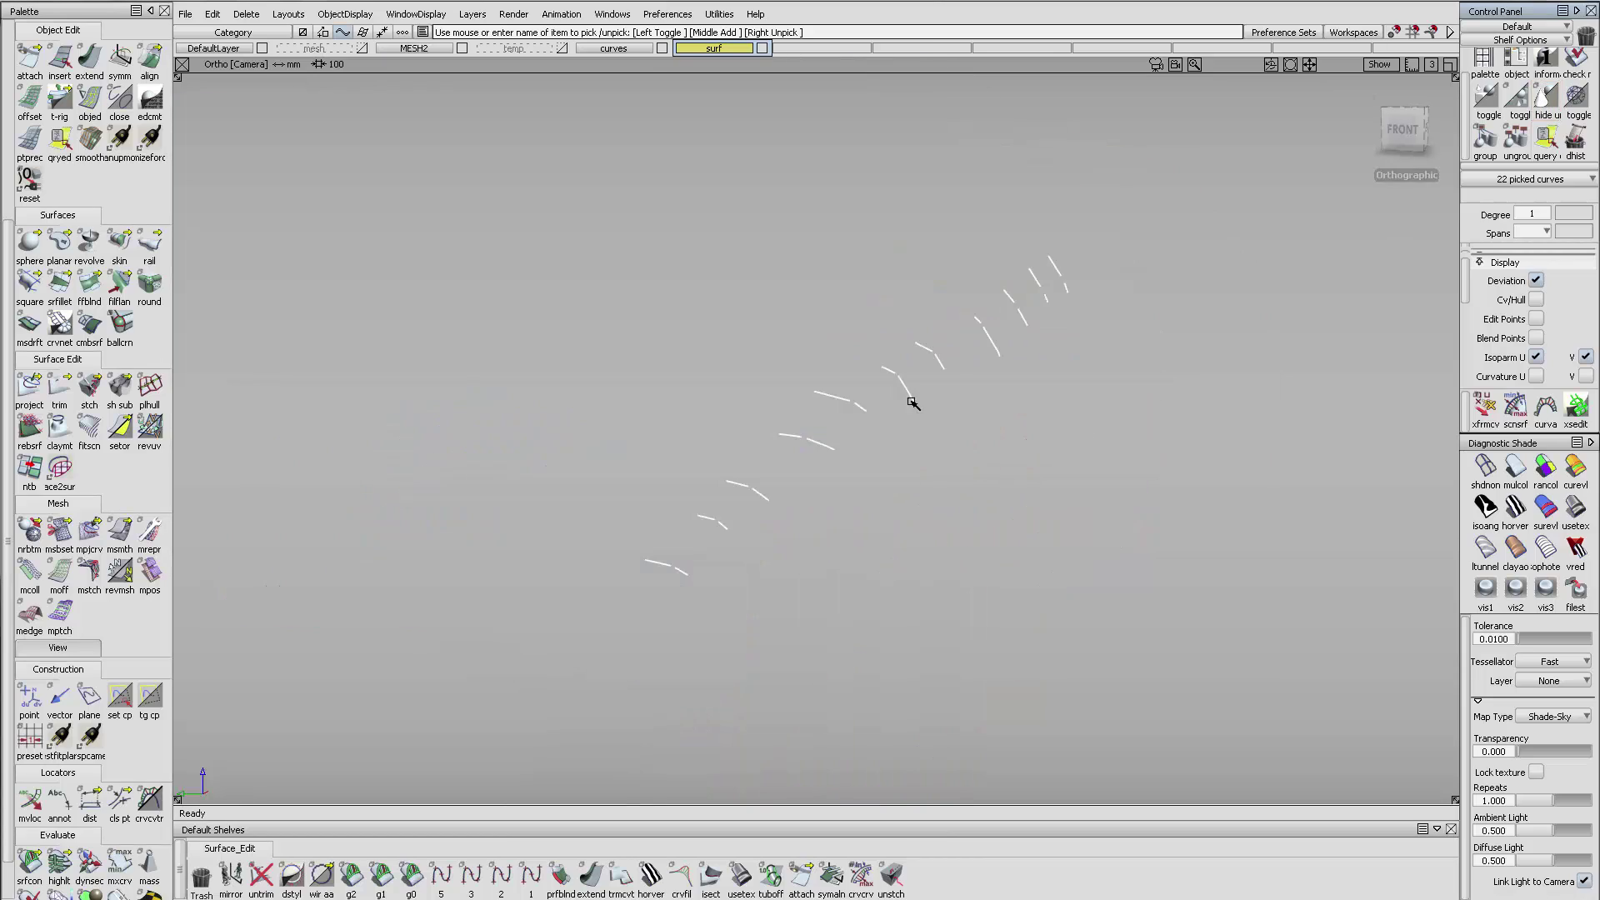
- Extend the facing inner ends of the guide mark pairs together by about 9.5 mm so the pairs cross each other
alt+shift+drag(934, 362, 1037, 346)
alt+shift+right_drag(1037, 345, 818, 498)
click(88, 72)
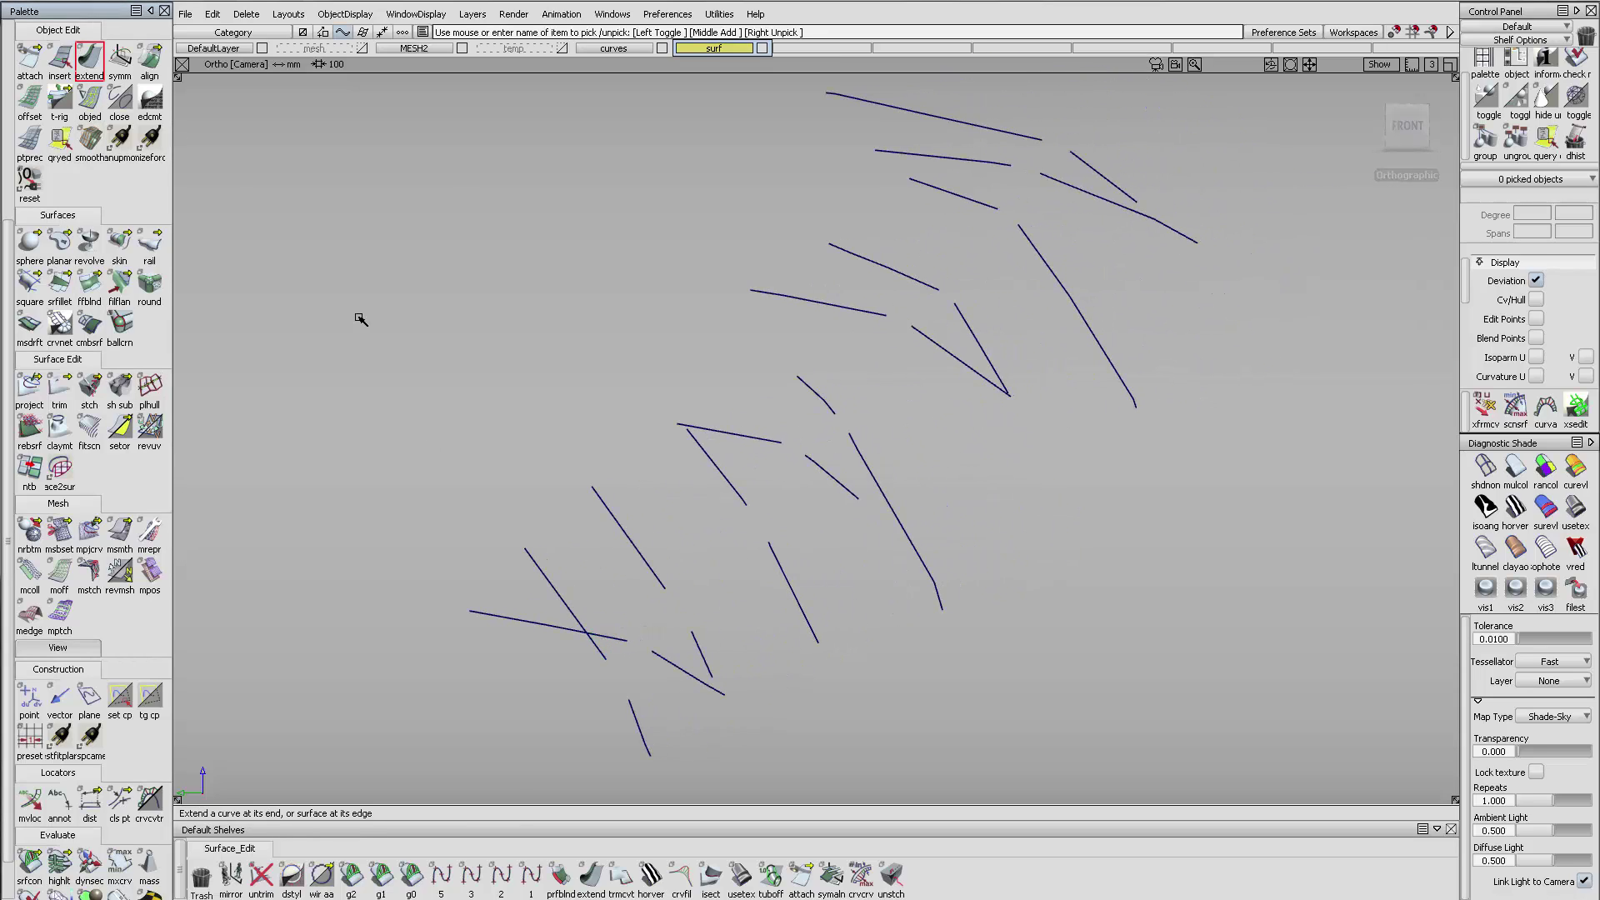
click(607, 654)
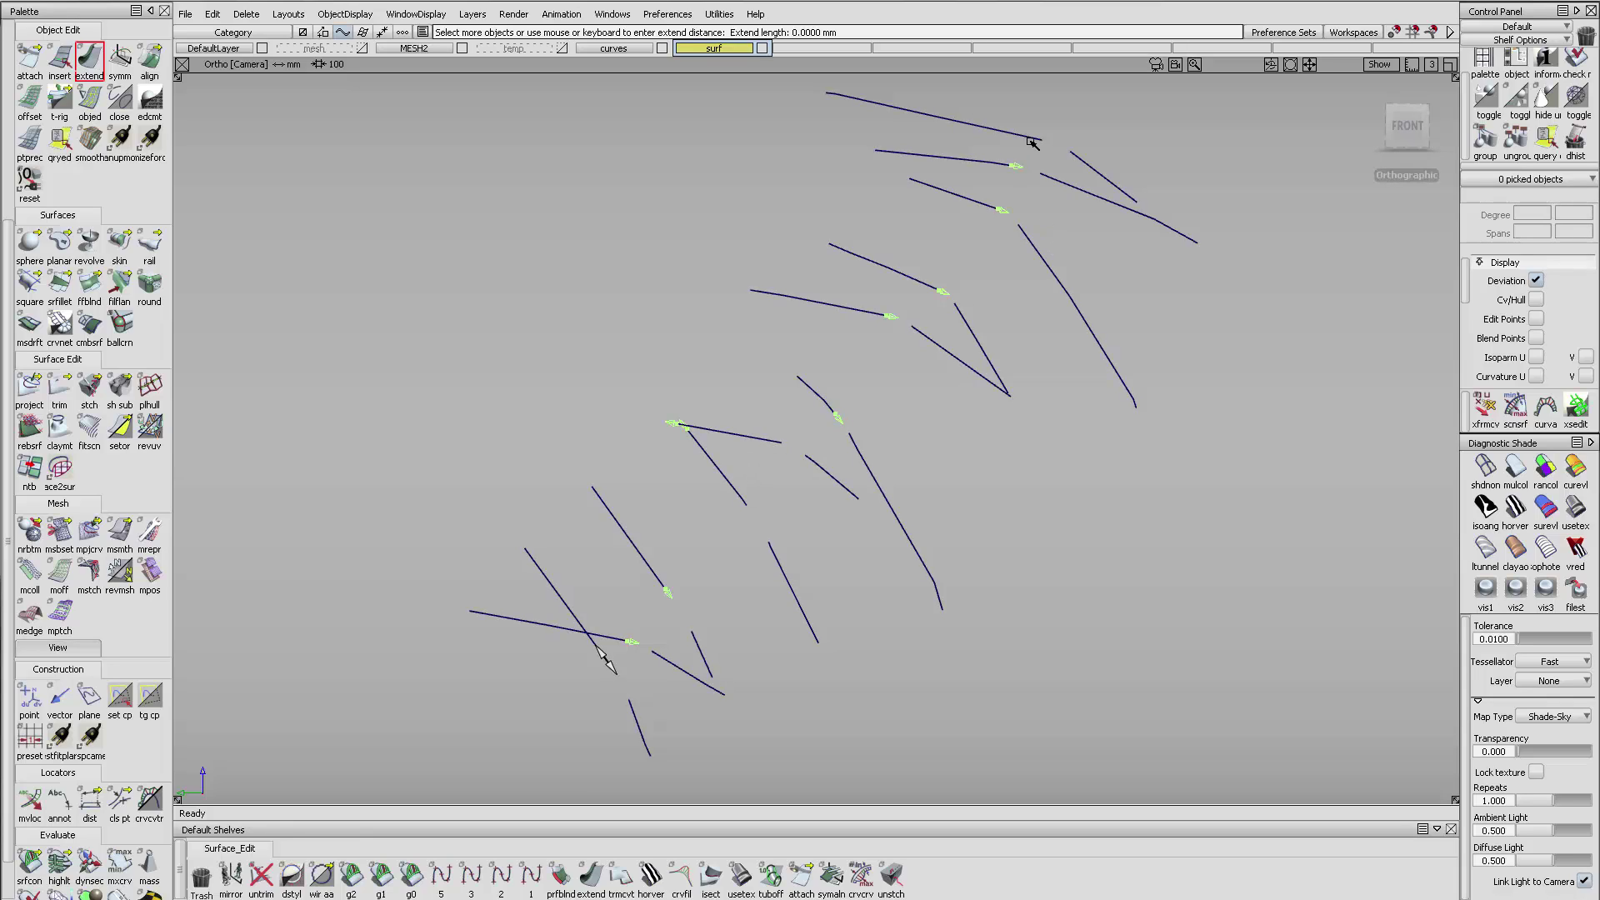
click(1024, 229)
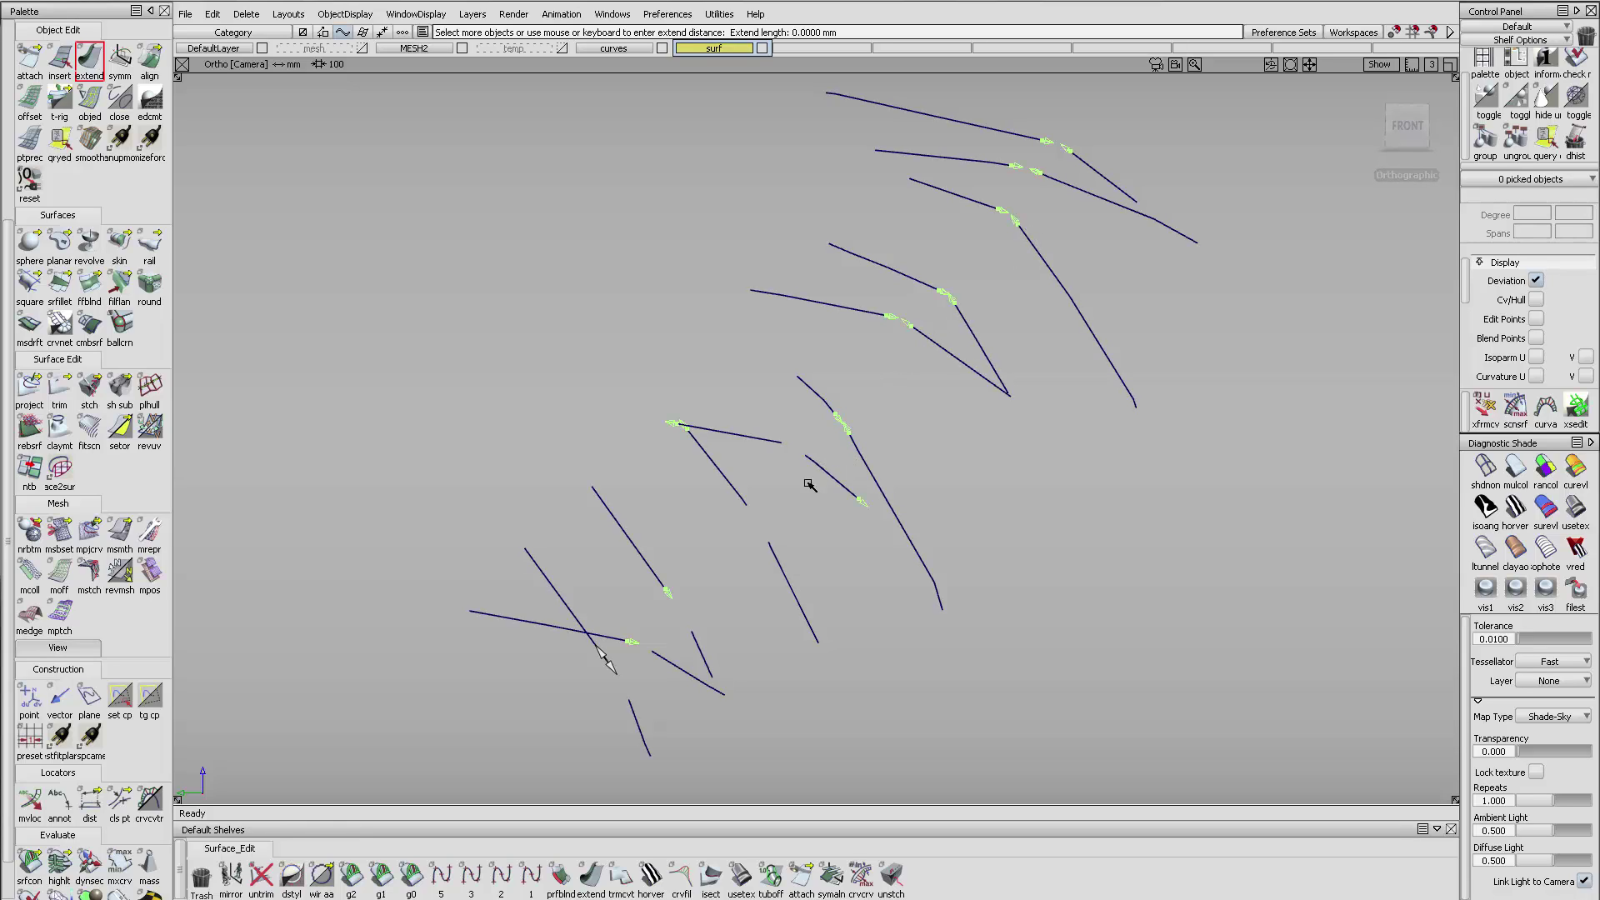
click(773, 556)
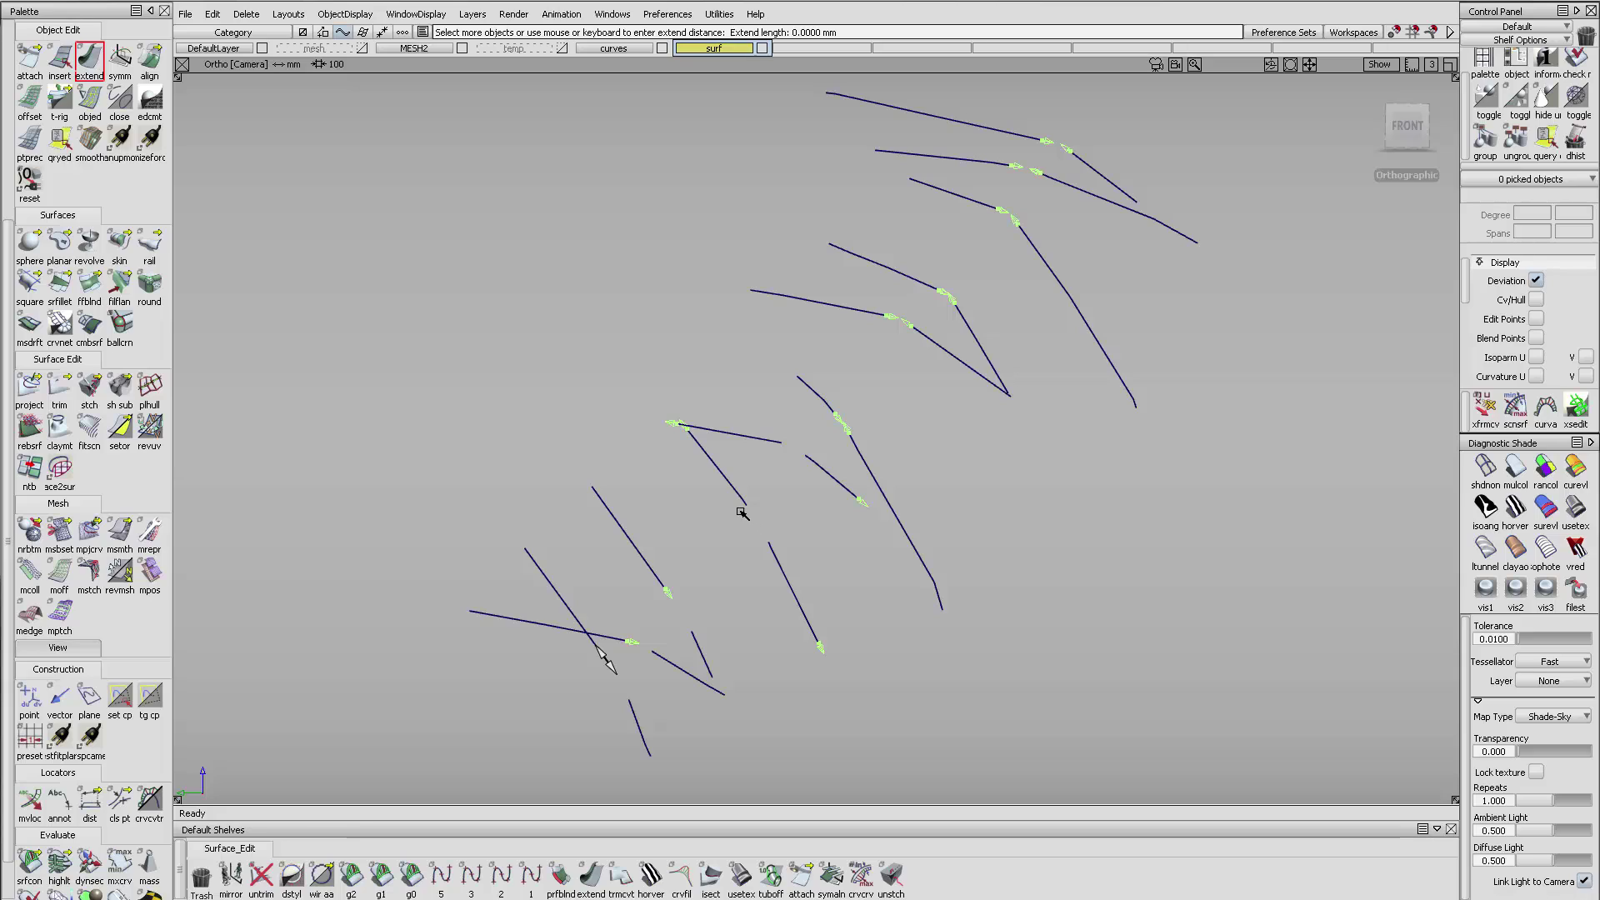
click(696, 639)
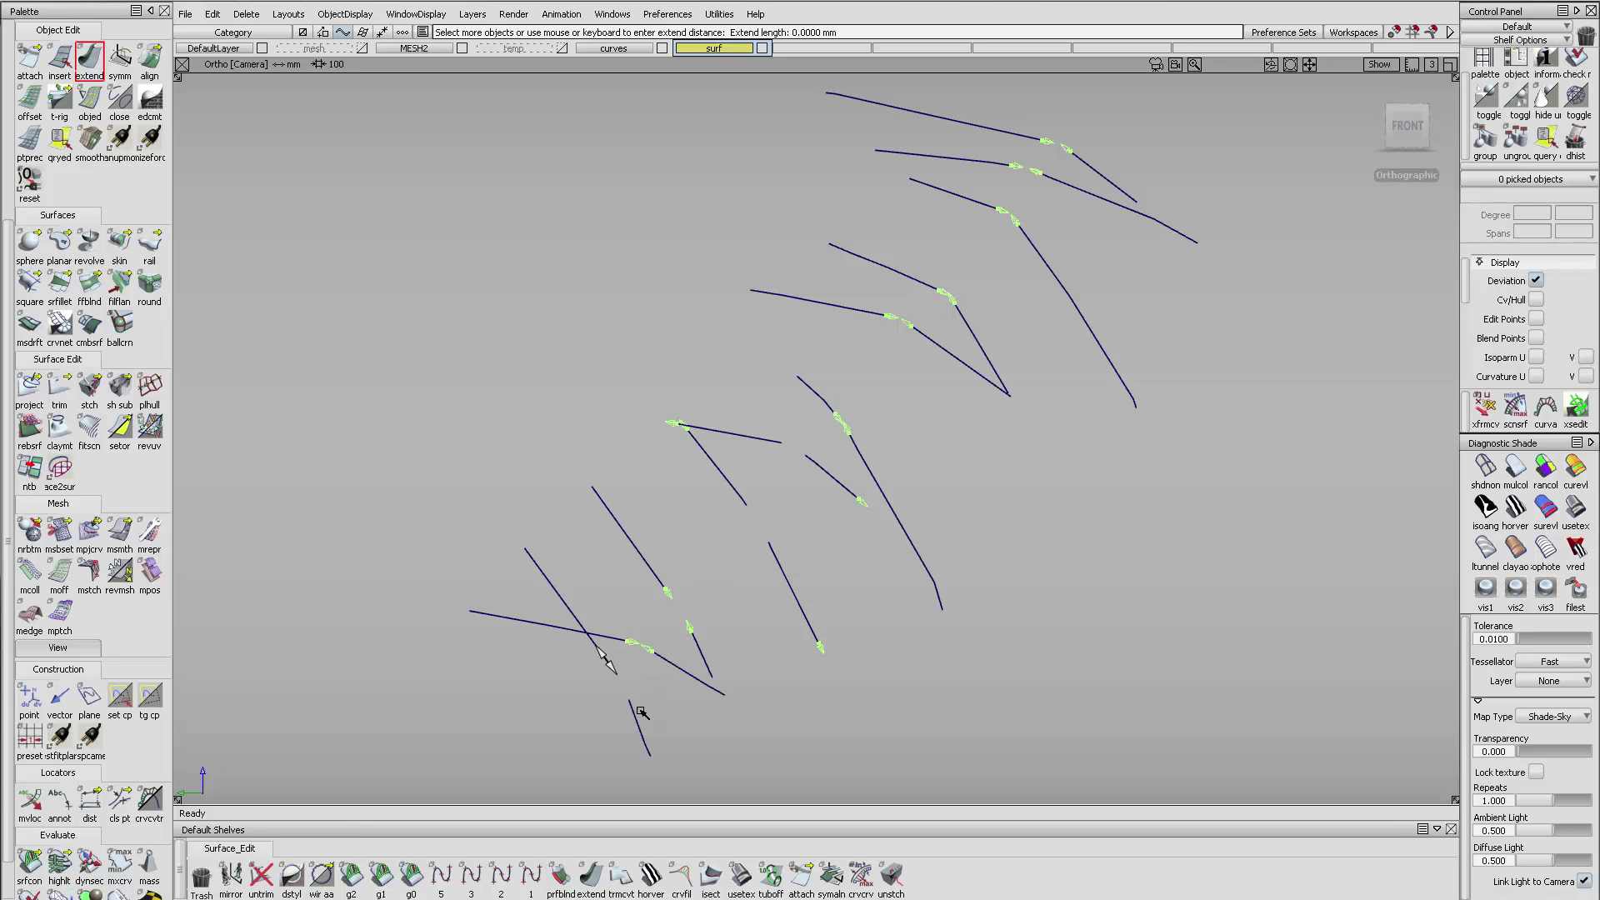
drag(612, 667, 660, 716)
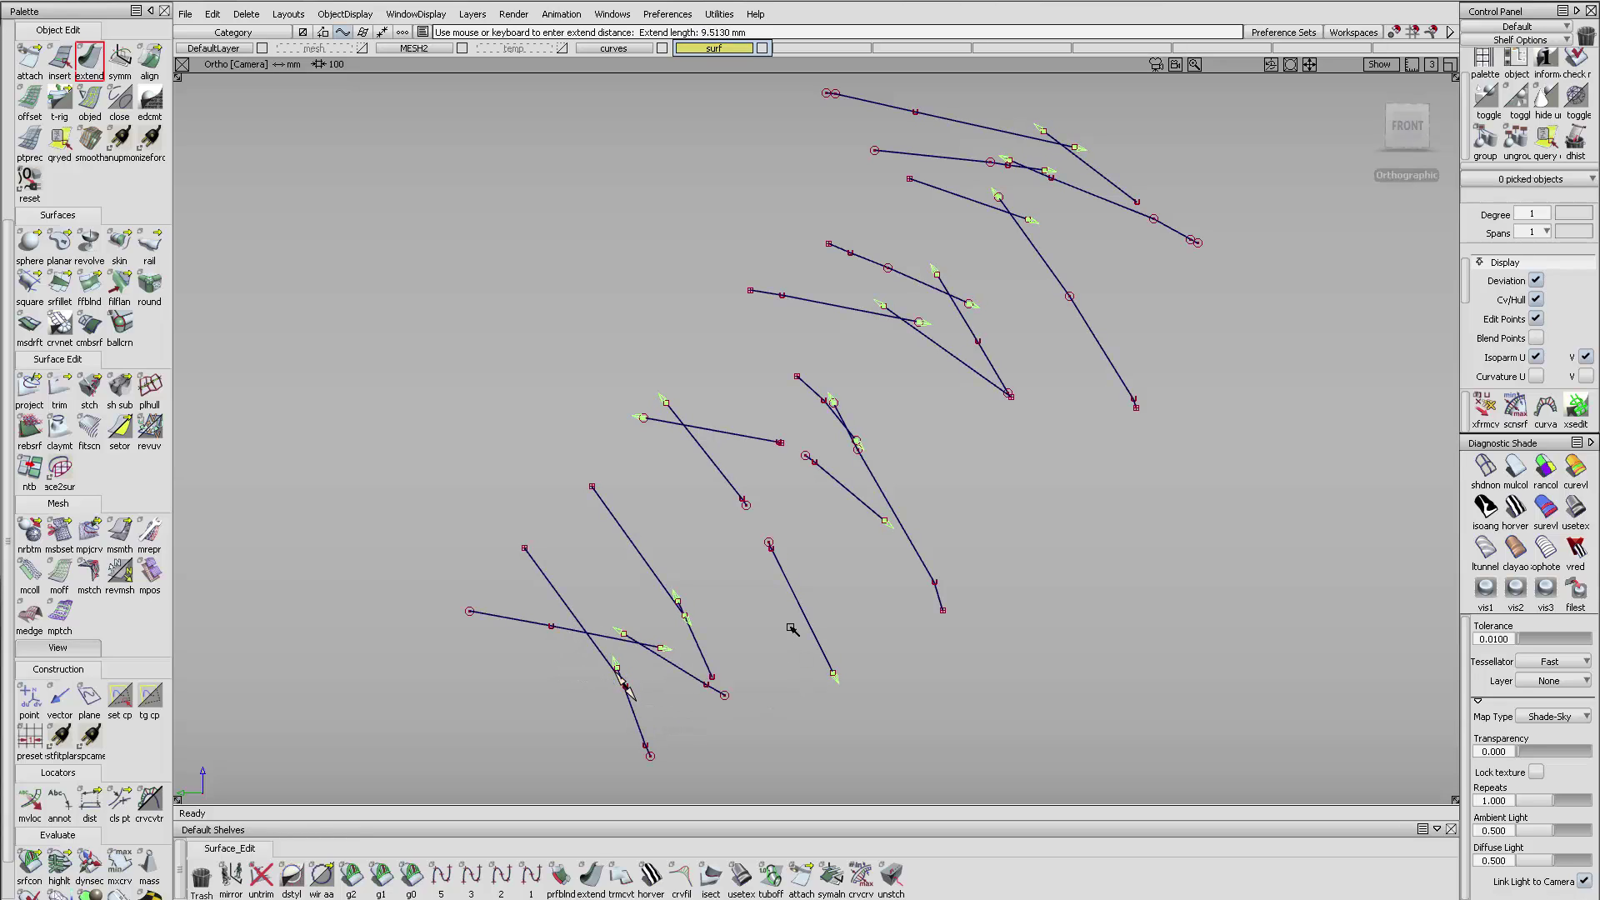
- Extend the facing ends of the one remaining uncrossed guide mark pair in the middle of the row
drag(750, 505, 776, 564)
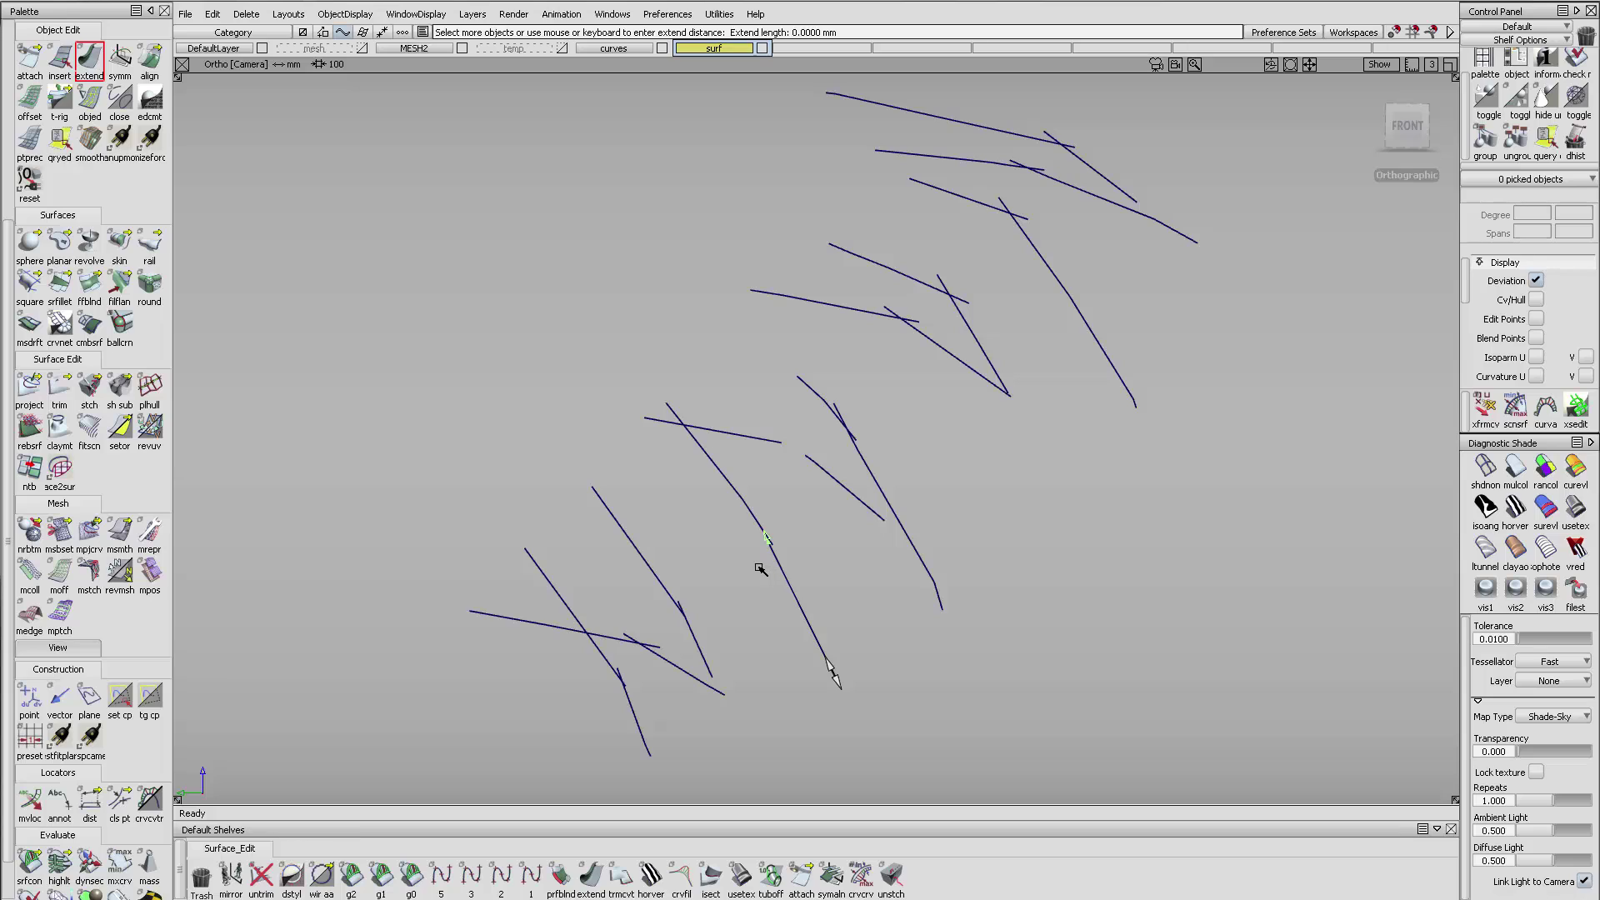
drag(759, 568, 771, 593)
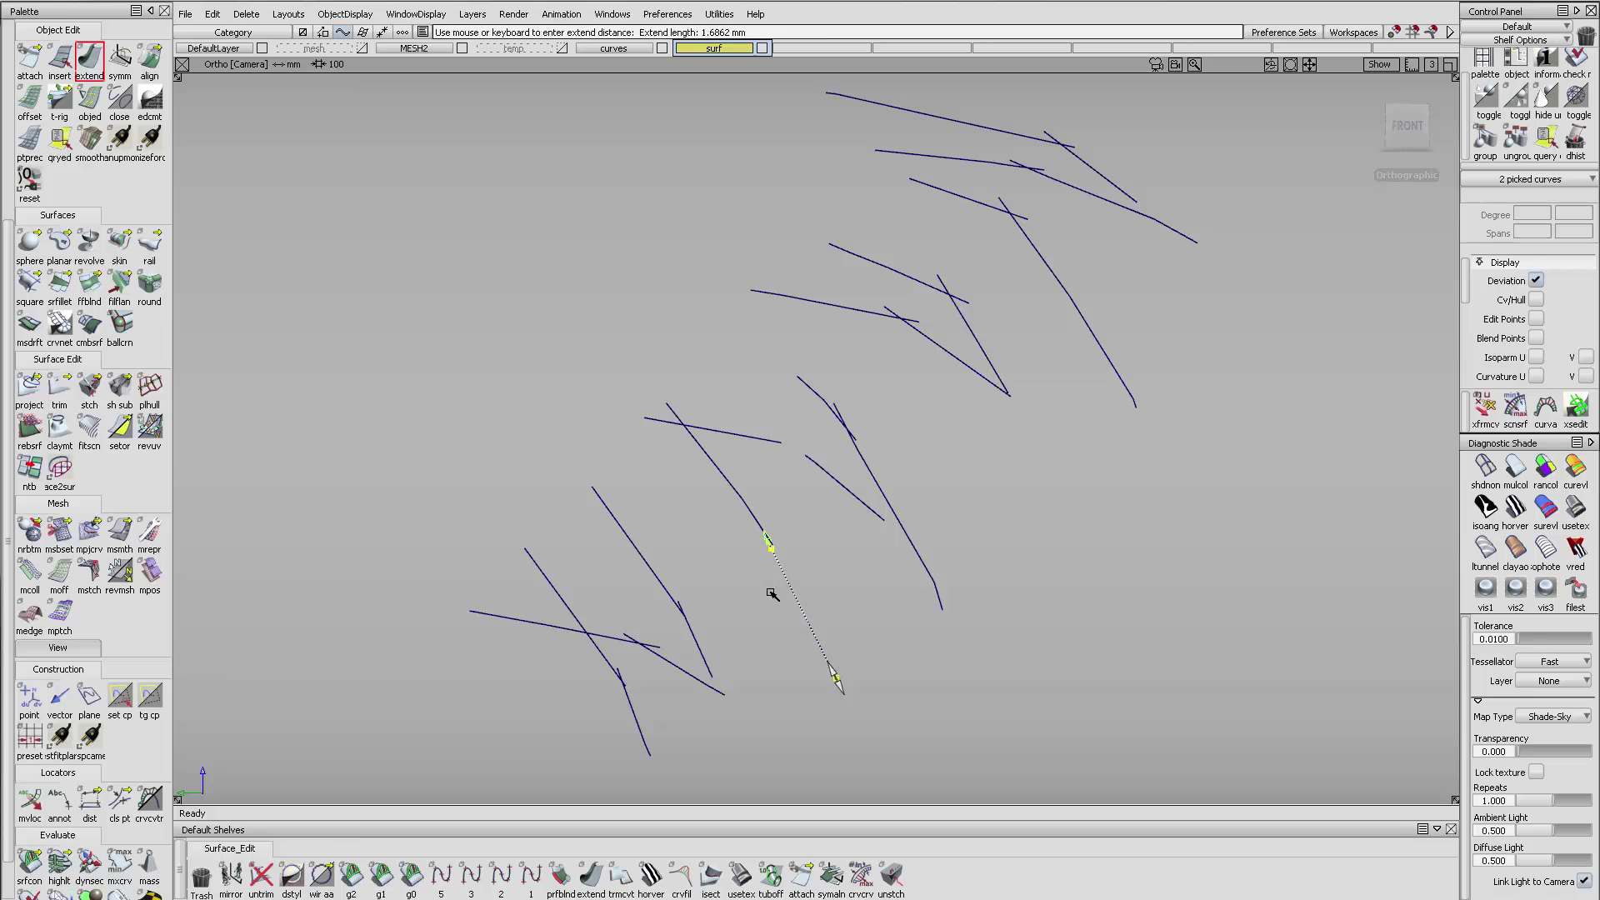
click(794, 544)
- Check the extended guide mark pairs along the whole row up close for proper crossings at their inner ends
alt+shift+right_drag(771, 544, 925, 466)
mouse_move(953, 382)
alt+shift+mouse_down()
mouse_move(931, 399)
mouse_move(940, 375)
alt+shift+mouse_up()
alt+shift+click(944, 307)
alt+shift+right_drag(925, 320, 789, 440)
alt+shift+drag(789, 439, 863, 249)
alt+shift+middle_drag(1165, 276, 834, 635)
alt+shift+right_drag(1046, 350, 976, 428)
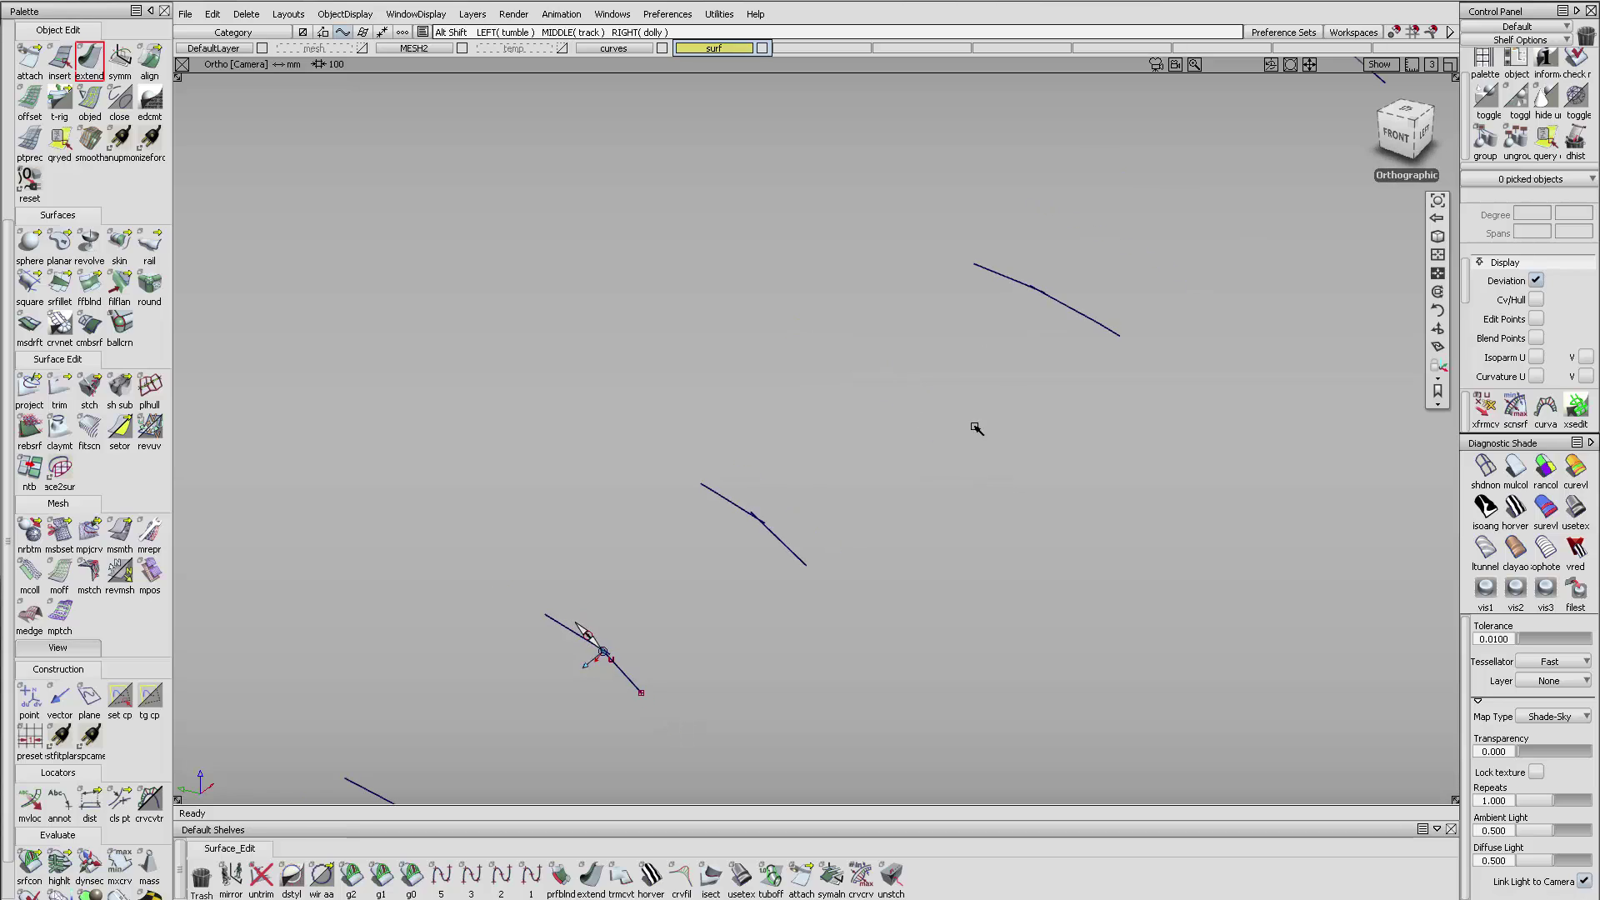
alt+shift+middle_drag(1175, 223, 896, 506)
alt+shift+middle_drag(1175, 307, 842, 580)
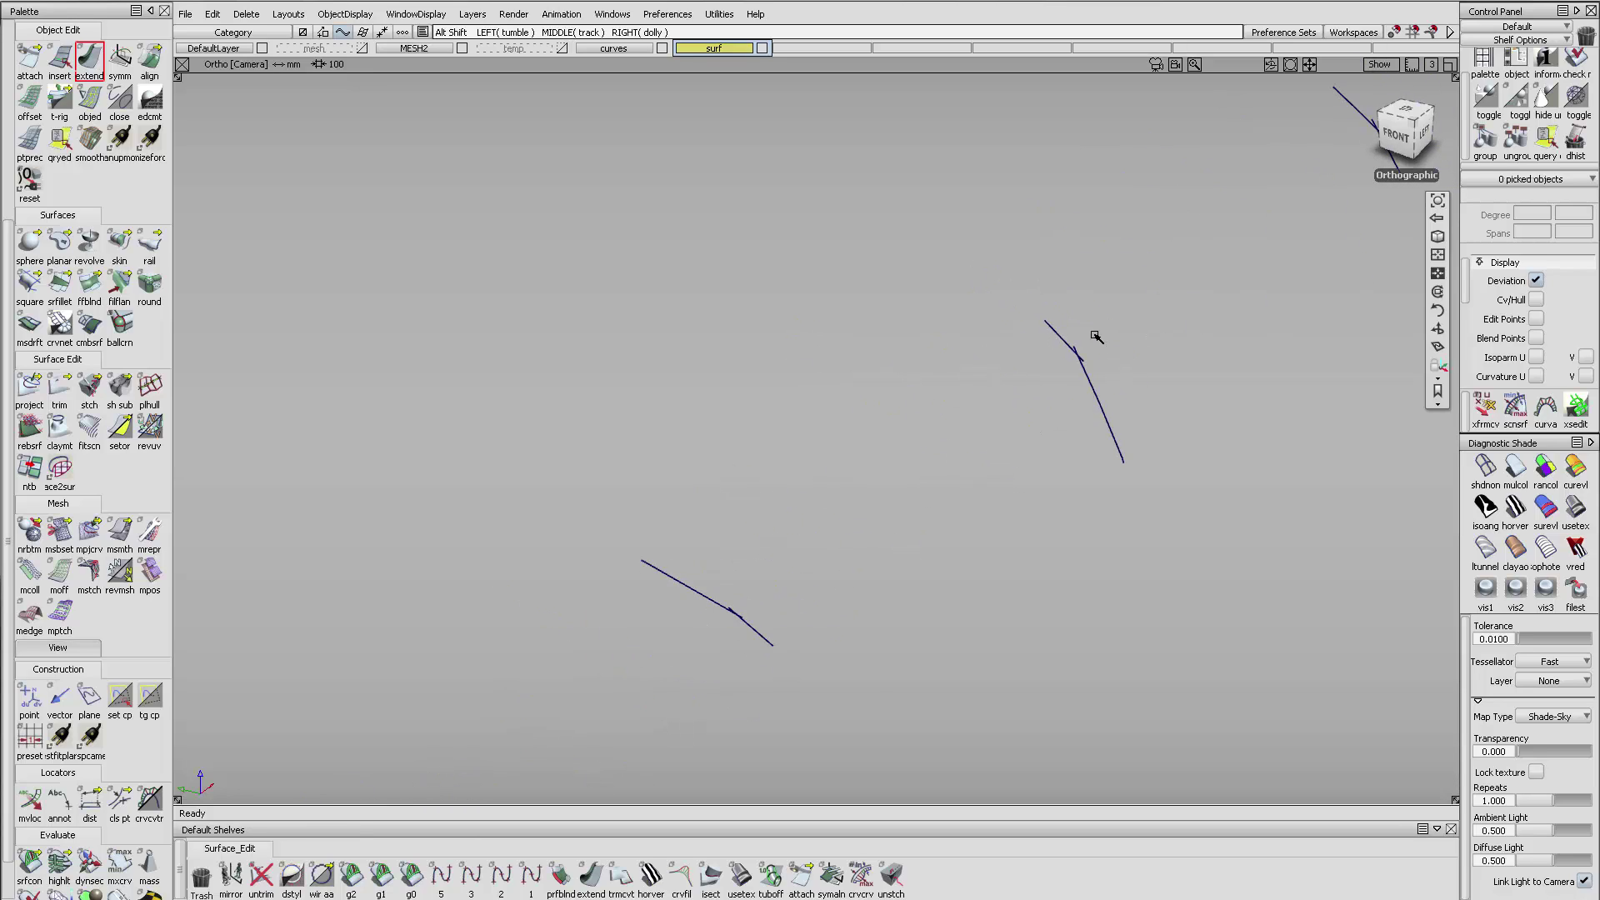
alt+shift+middle_drag(1142, 286, 791, 551)
alt+shift+middle_drag(1388, 127, 971, 429)
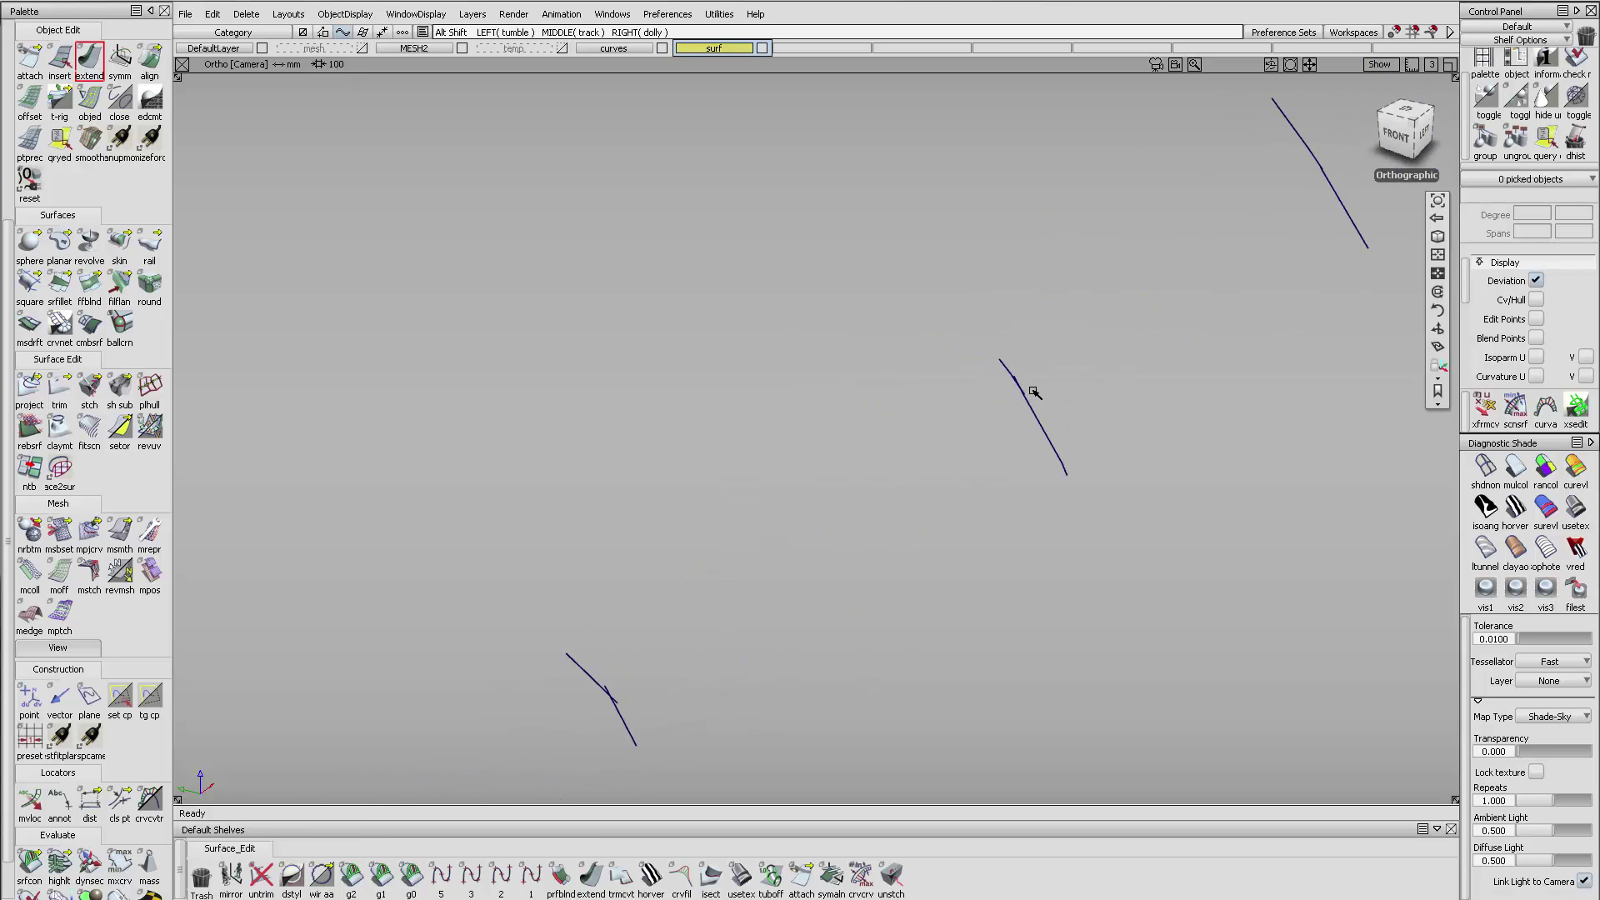
alt+shift+click(1320, 175)
alt+shift+drag(1292, 300, 1354, 271)
alt+shift+right_drag(1335, 269, 1366, 231)
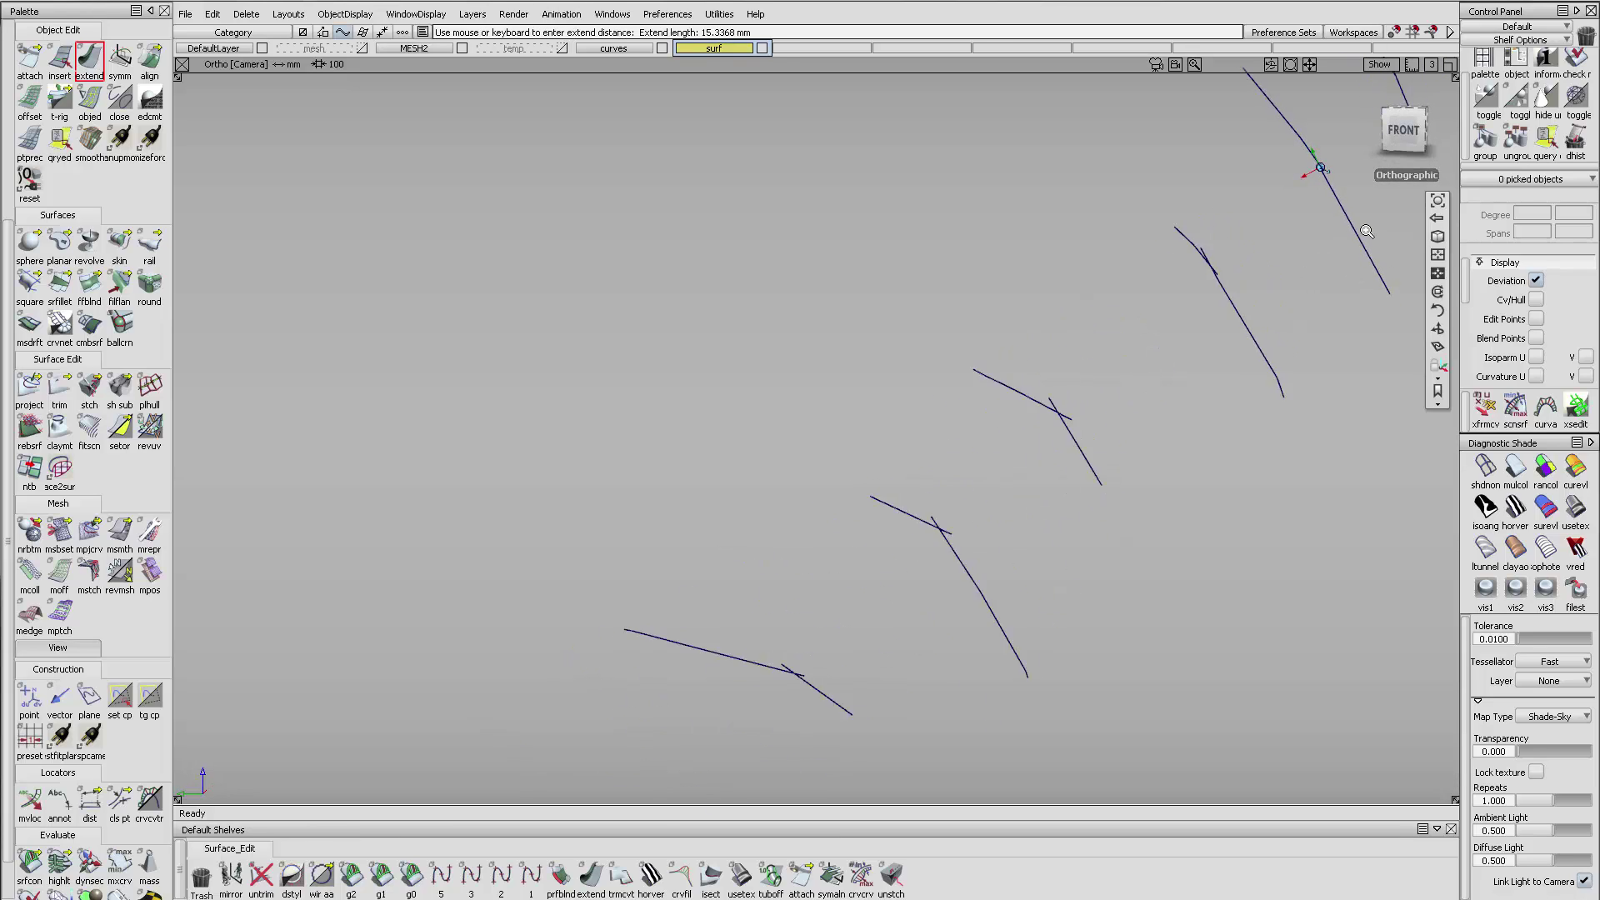
alt+shift+middle_drag(1366, 231, 1027, 463)
alt+shift+right_drag(1027, 463, 1322, 340)
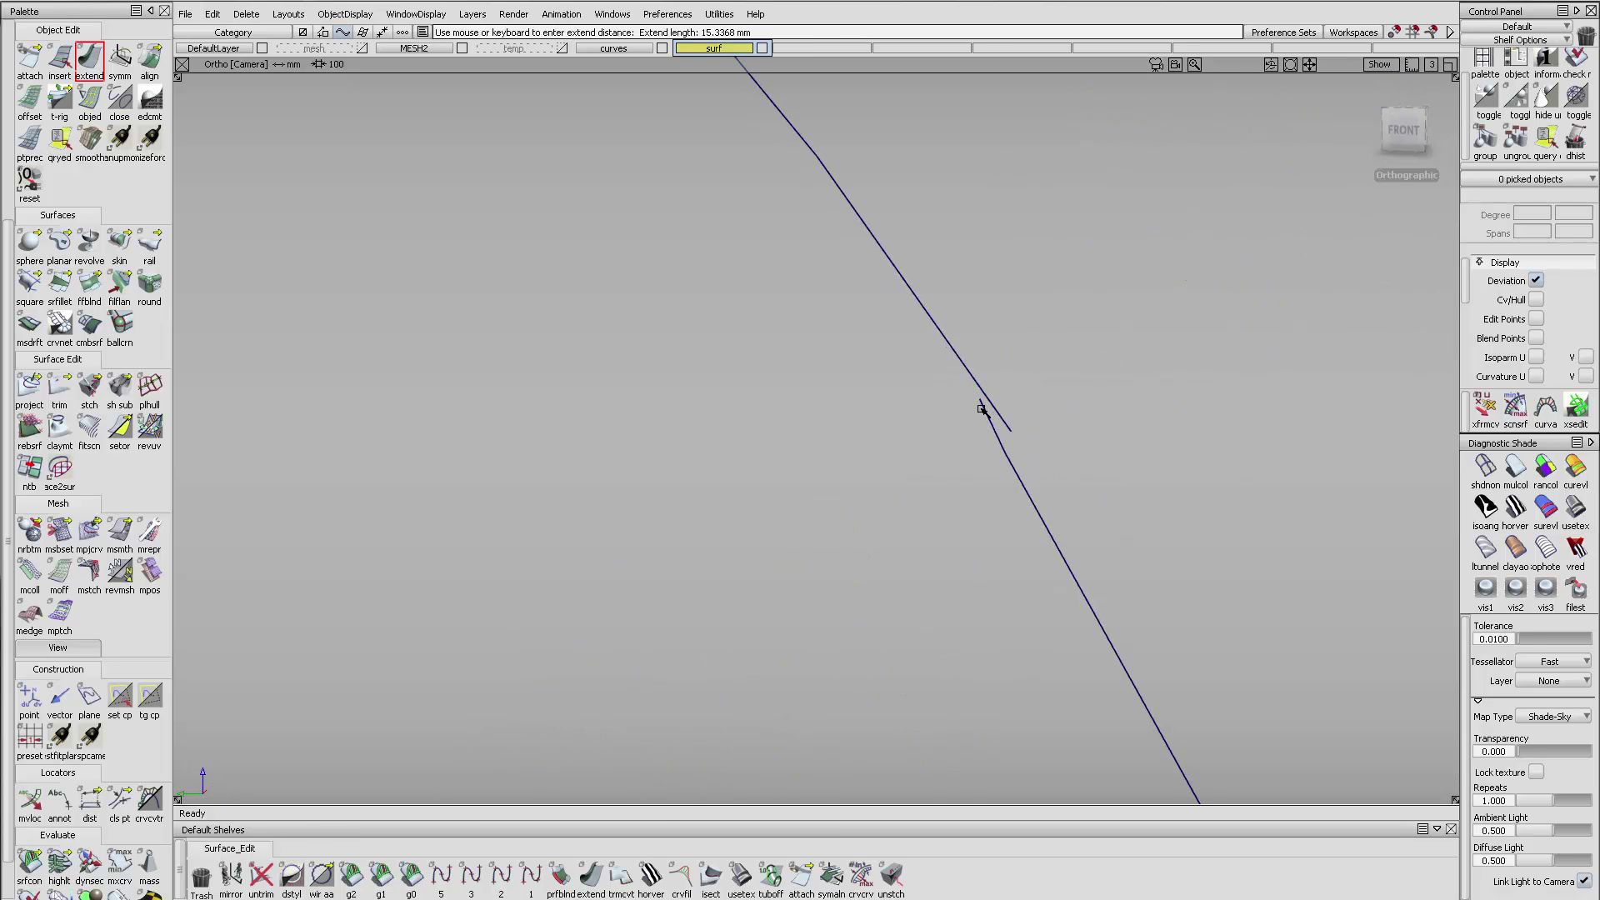
click(983, 405)
alt+shift+right_drag(1047, 304, 1108, 339)
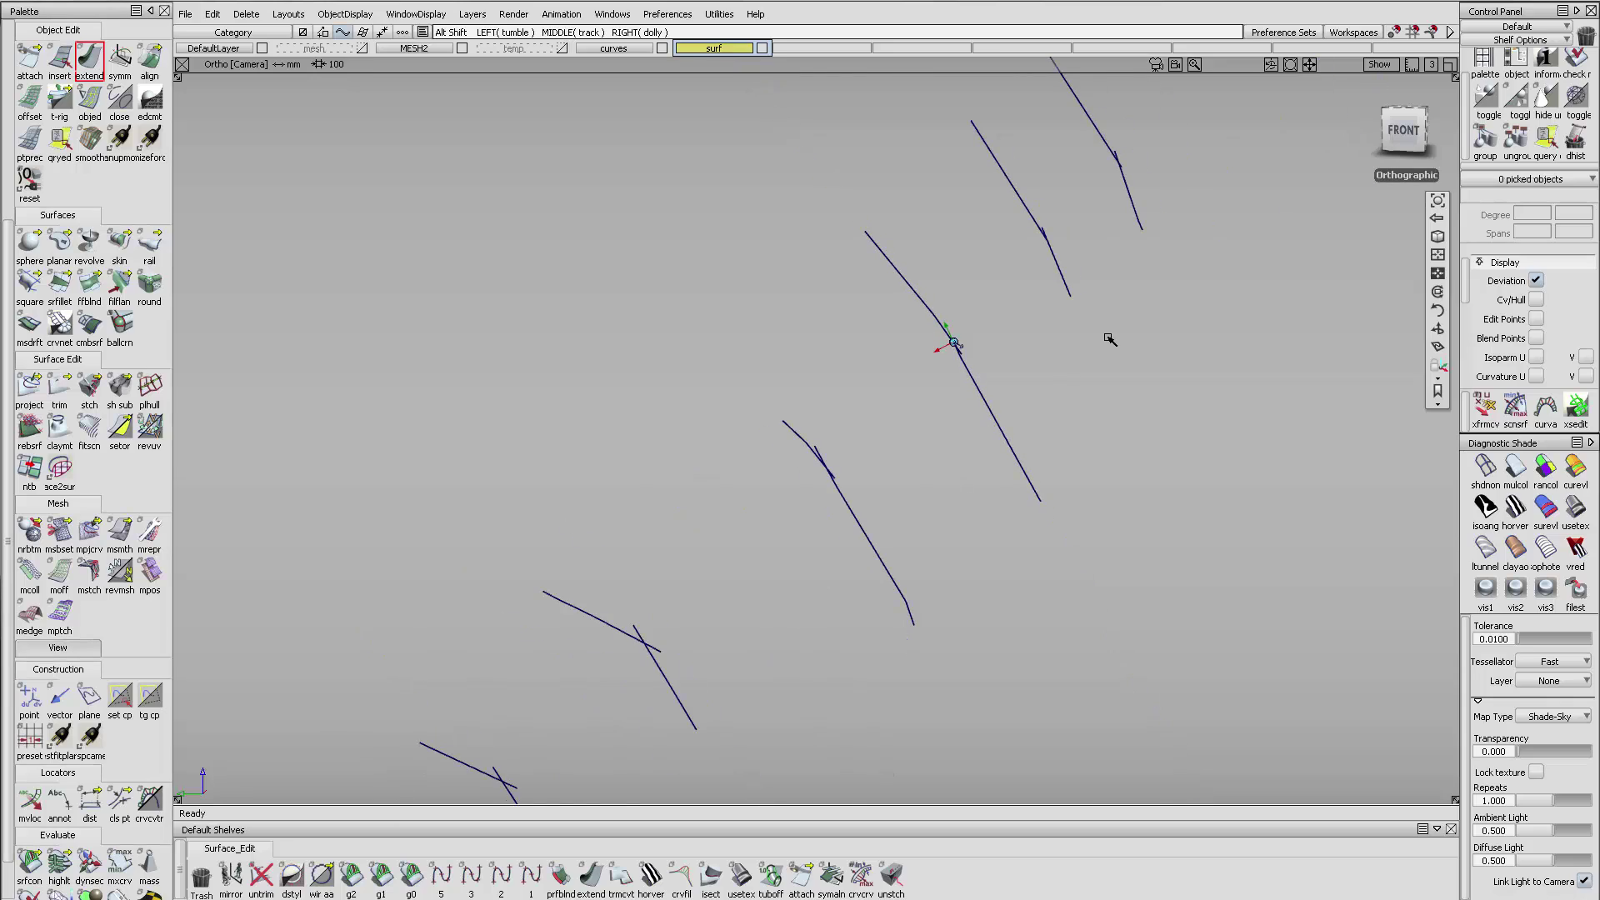
alt+shift+right_drag(1047, 240, 1300, 212)
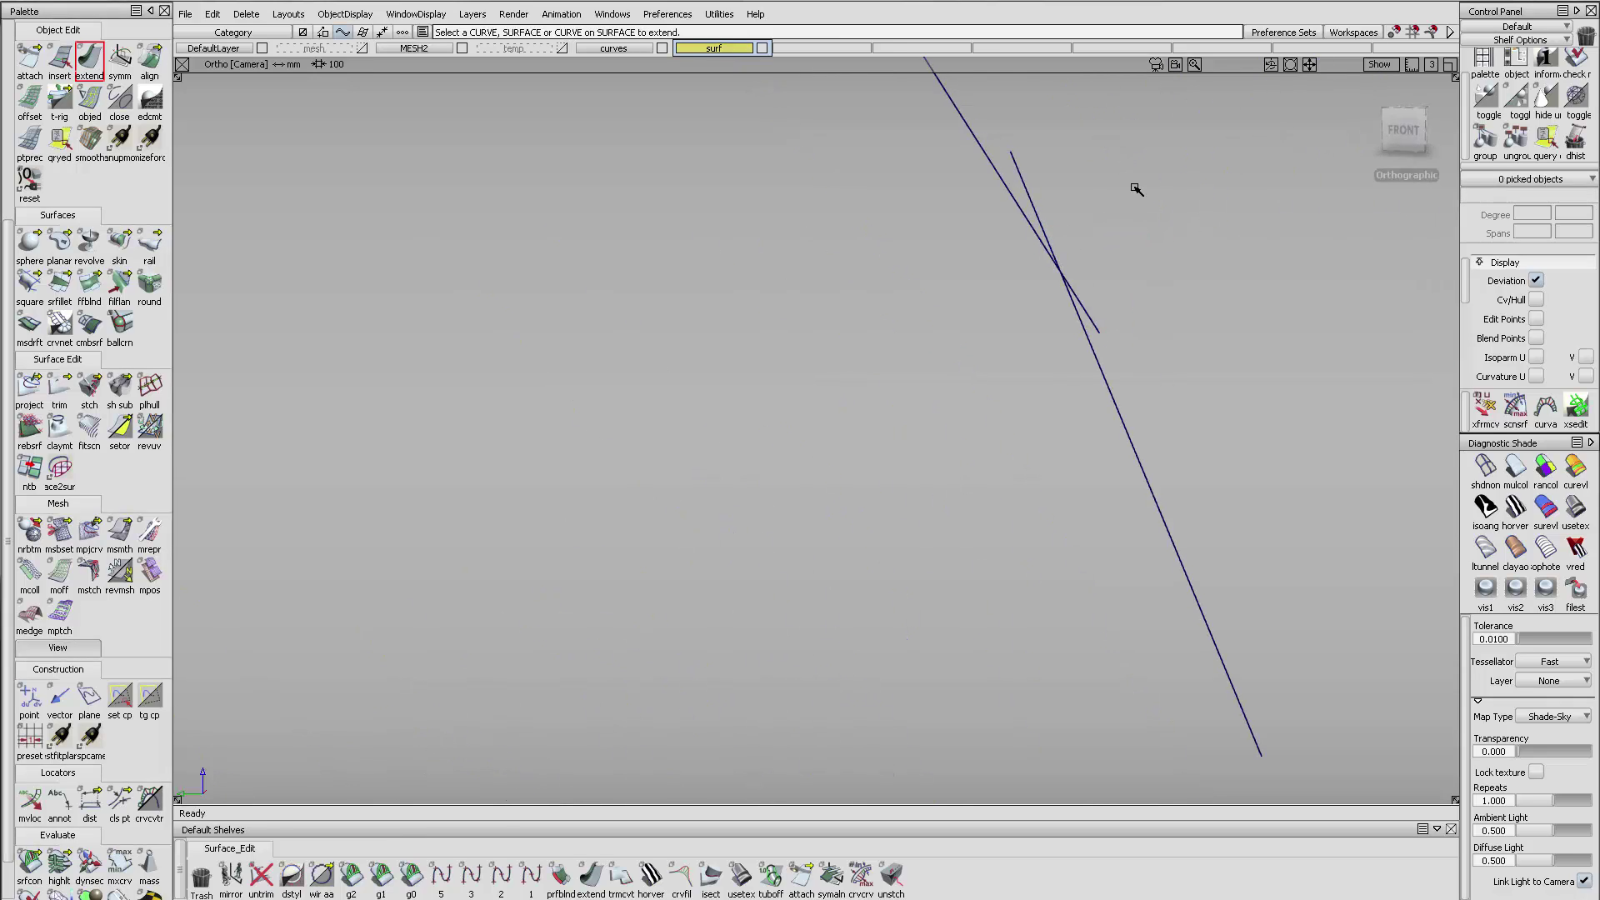
alt+shift+right_drag(1136, 189, 936, 508)
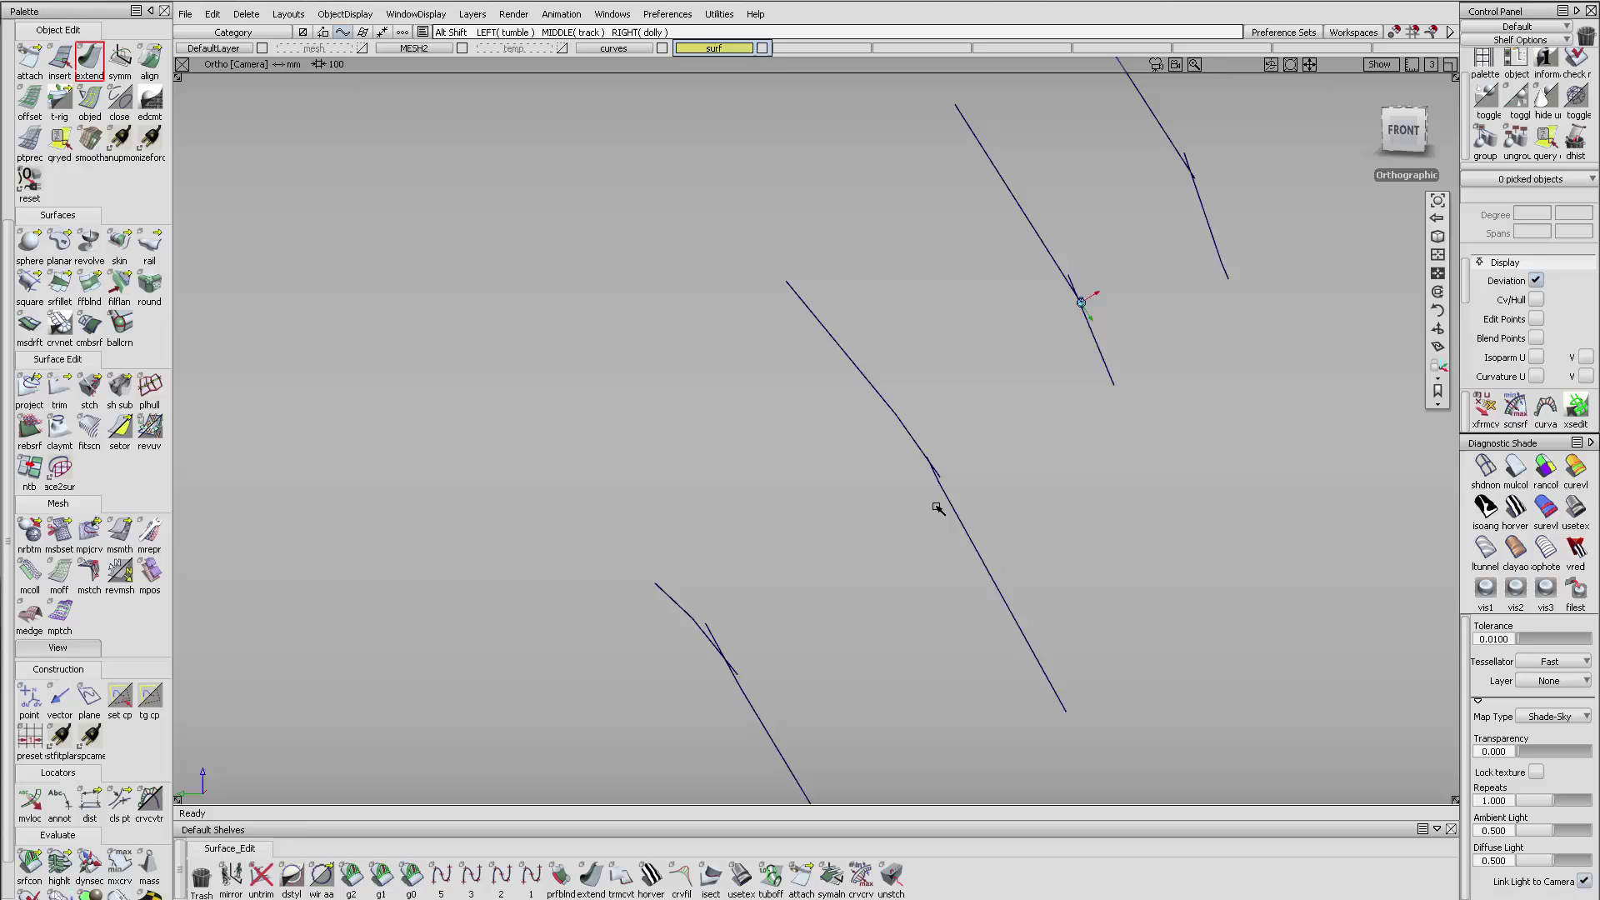
- Start a degree 5 edit point curve at the rearmost guide mark crossing and snap it through the next three crossings
click(440, 875)
alt+shift+drag(1213, 352, 1216, 264)
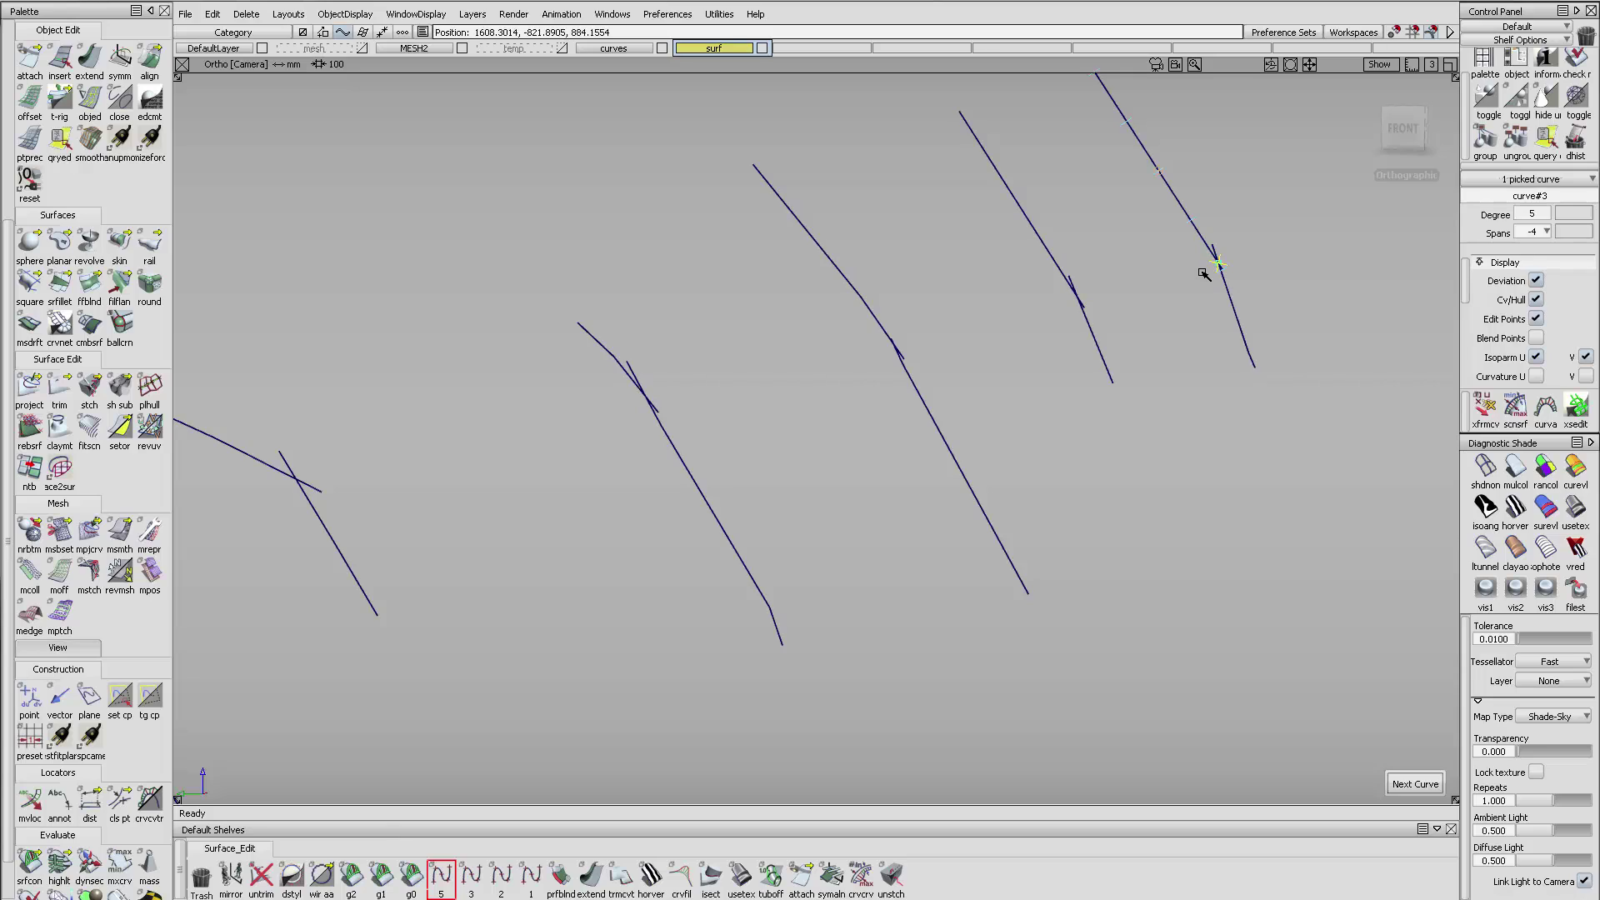
ctrl+drag(1054, 259, 1061, 312)
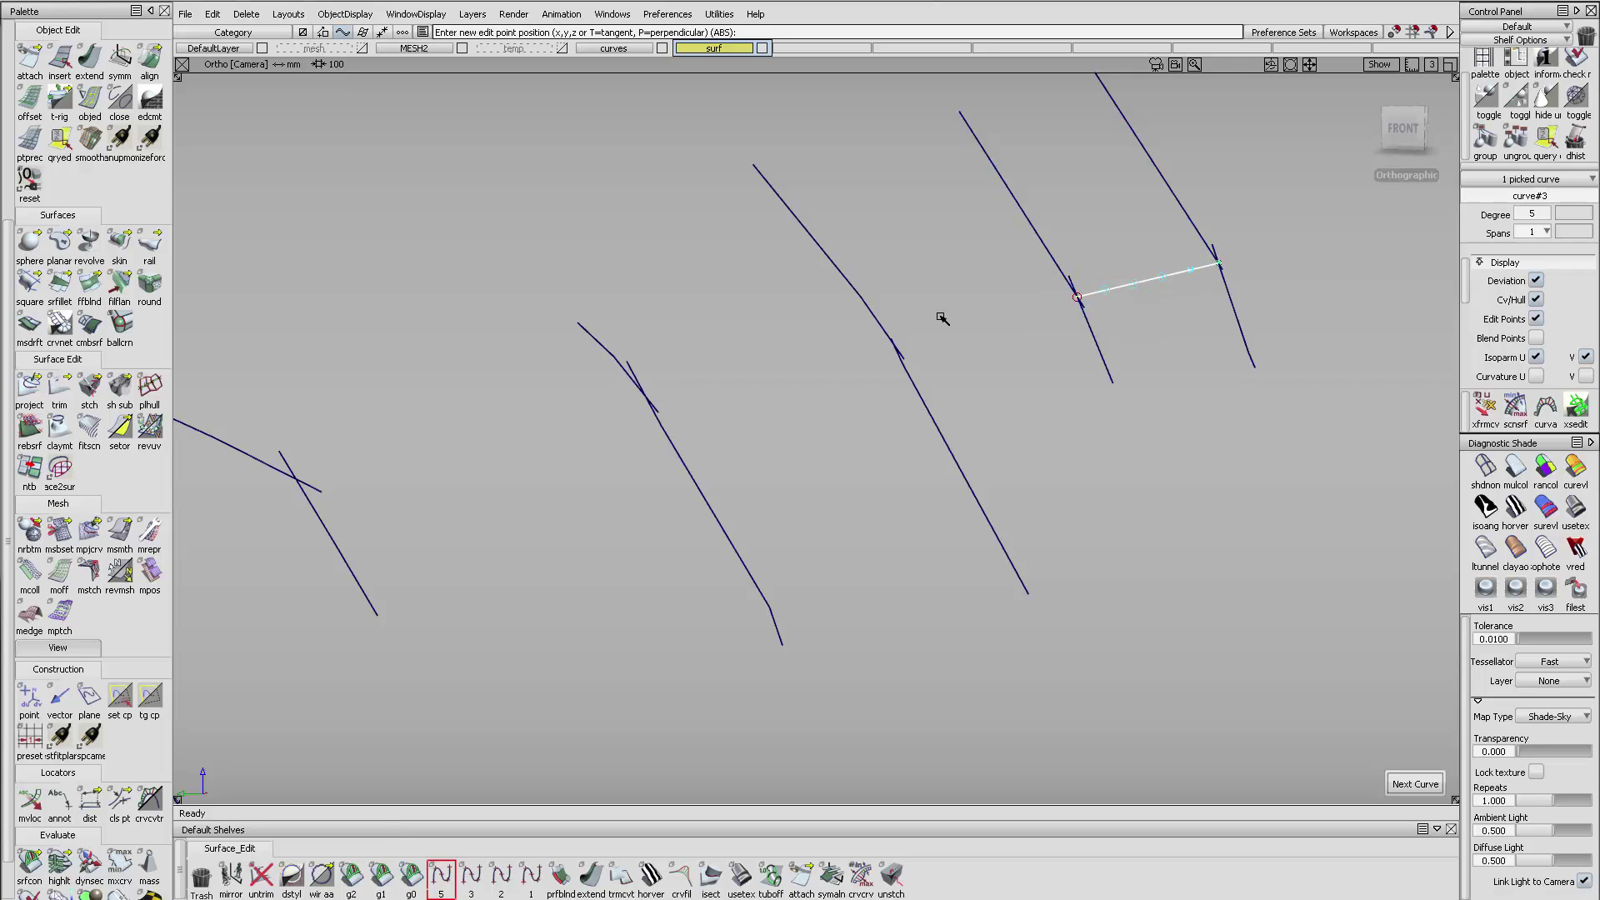
ctrl+drag(866, 318, 885, 355)
ctrl+drag(625, 361, 645, 395)
- Continue the degree 5 curve forward, snapping edit points to the next three guide mark crossings
alt+shift+middle_drag(679, 411, 1053, 475)
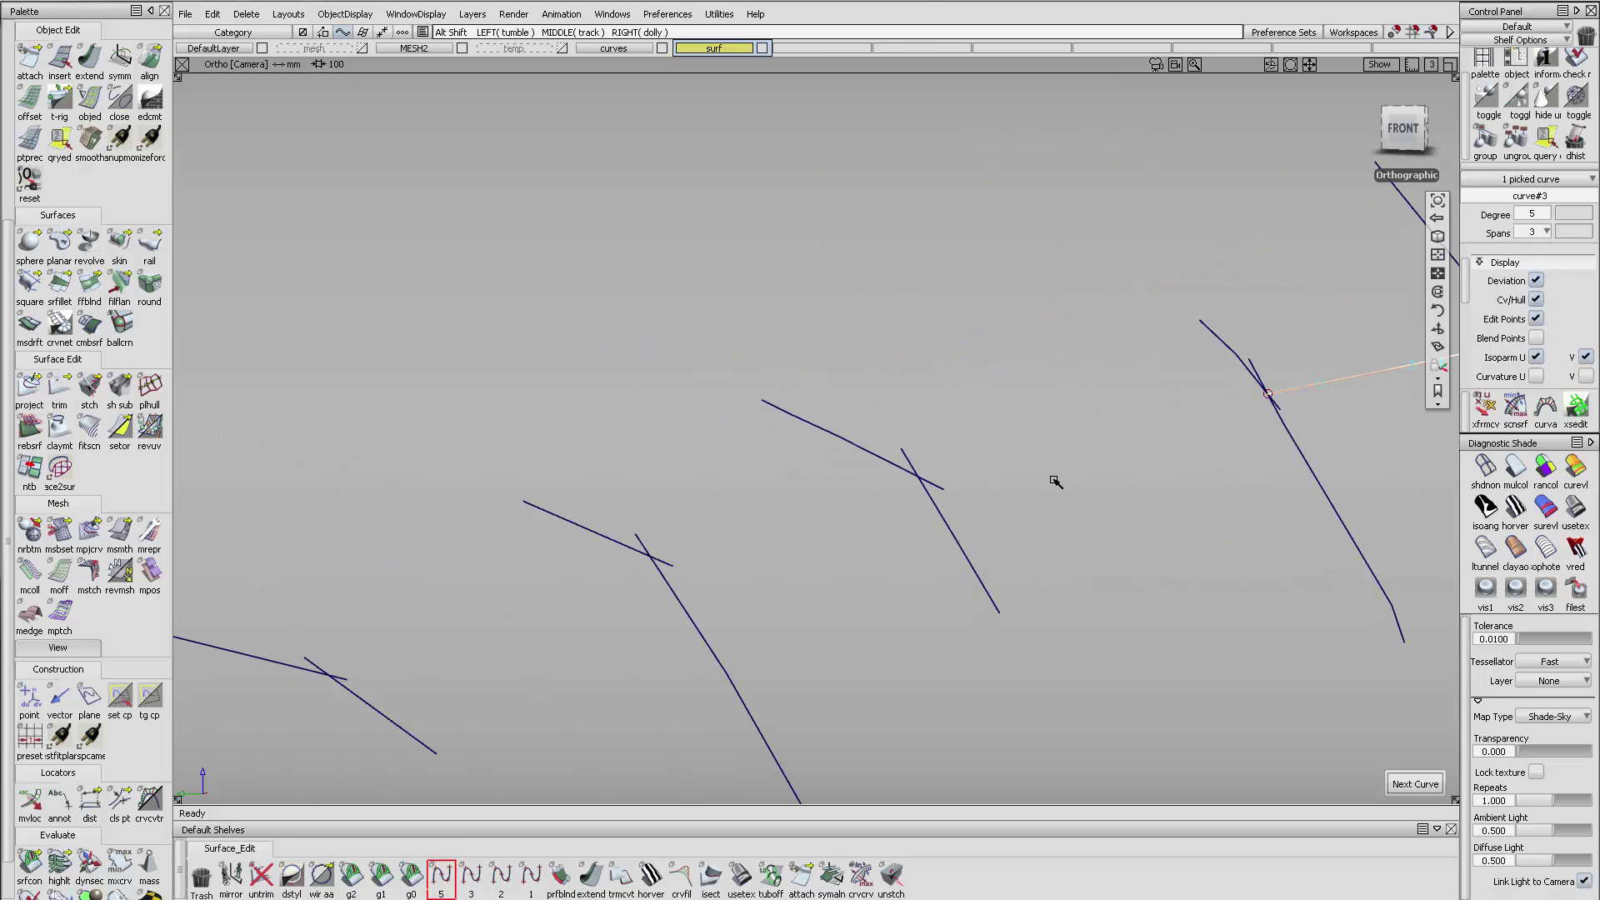
ctrl+drag(903, 472, 918, 476)
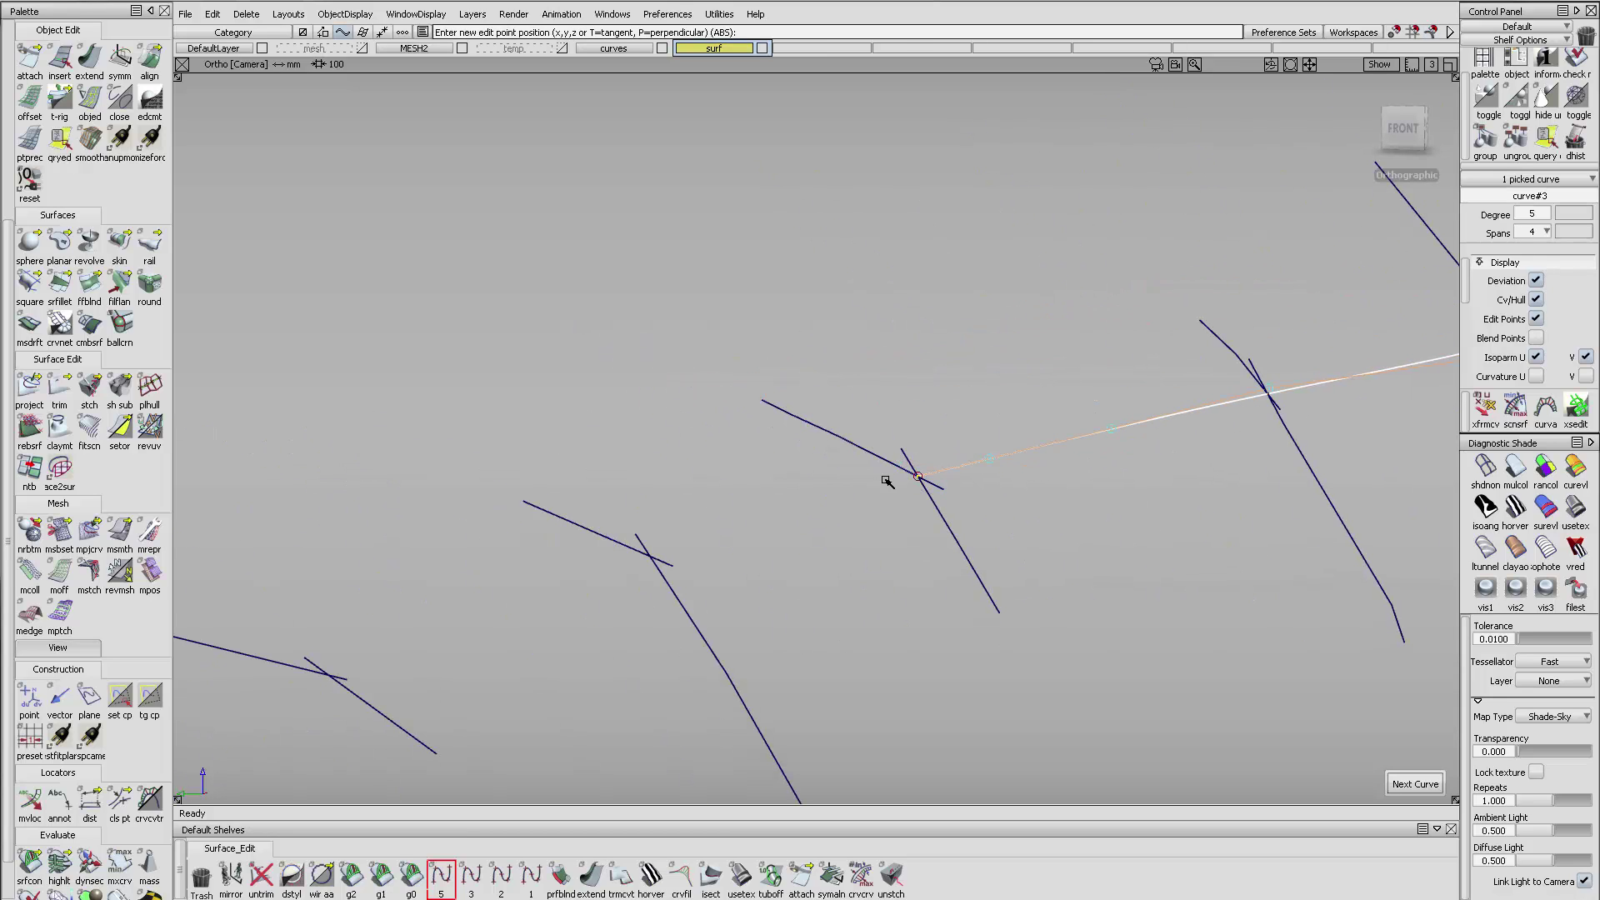
ctrl+drag(615, 534, 648, 550)
alt+shift+right_drag(648, 550, 871, 472)
ctrl+drag(708, 483, 720, 482)
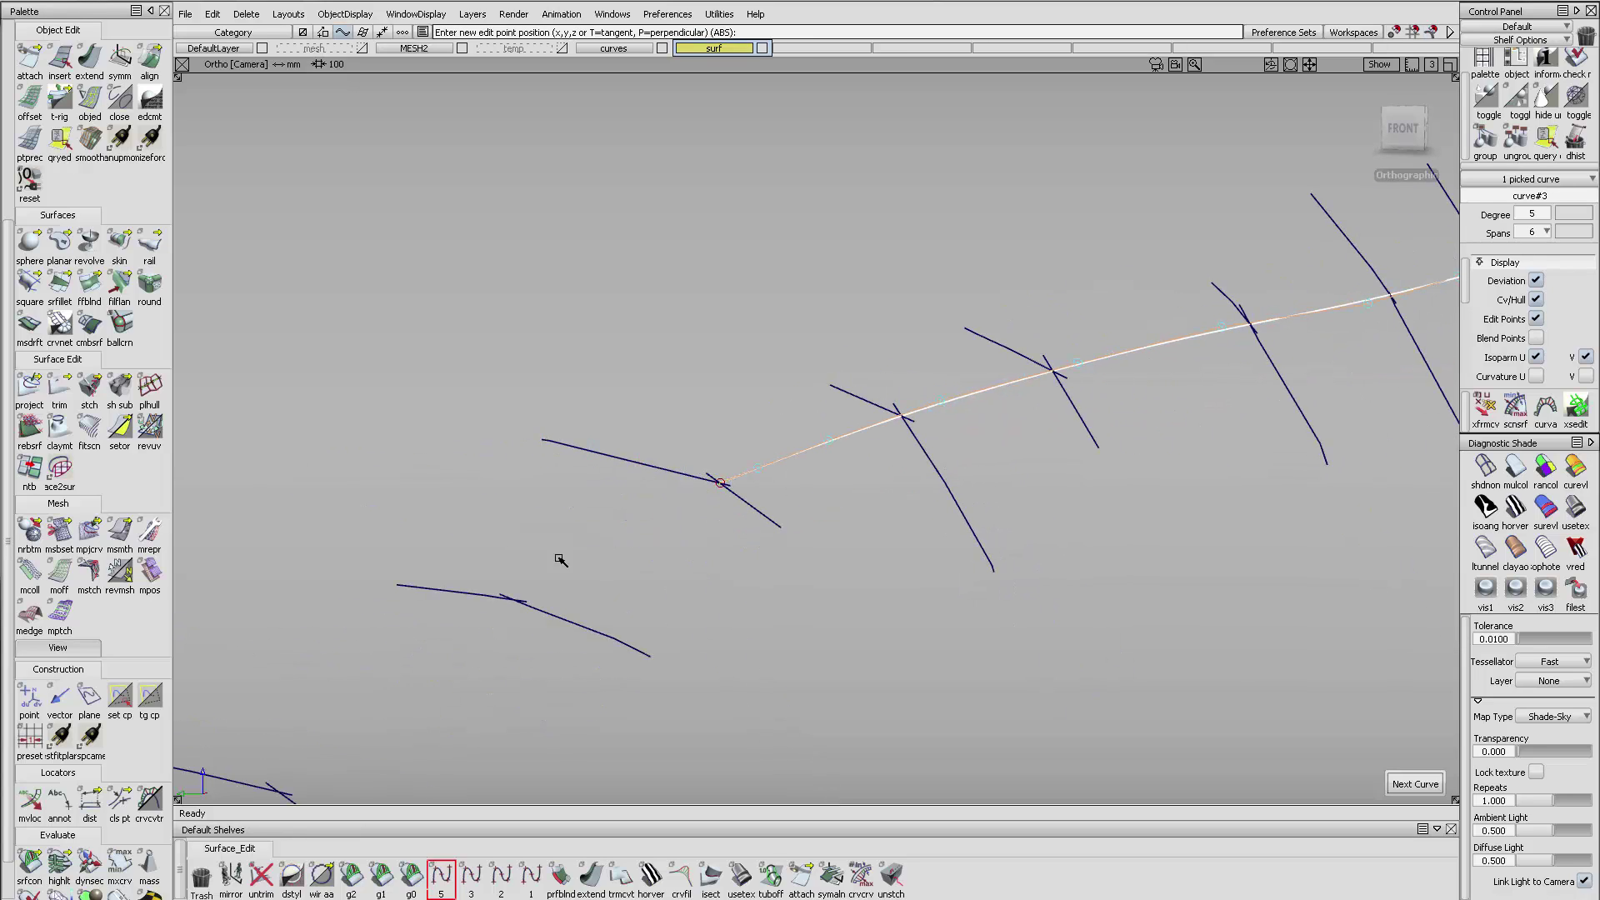
- Snap the curve's edit points to the last four crossings, redoing the final point at the headlight's lower corner
ctrl+drag(479, 599, 500, 611)
alt+shift+right_drag(511, 617, 742, 542)
ctrl+drag(725, 543, 729, 542)
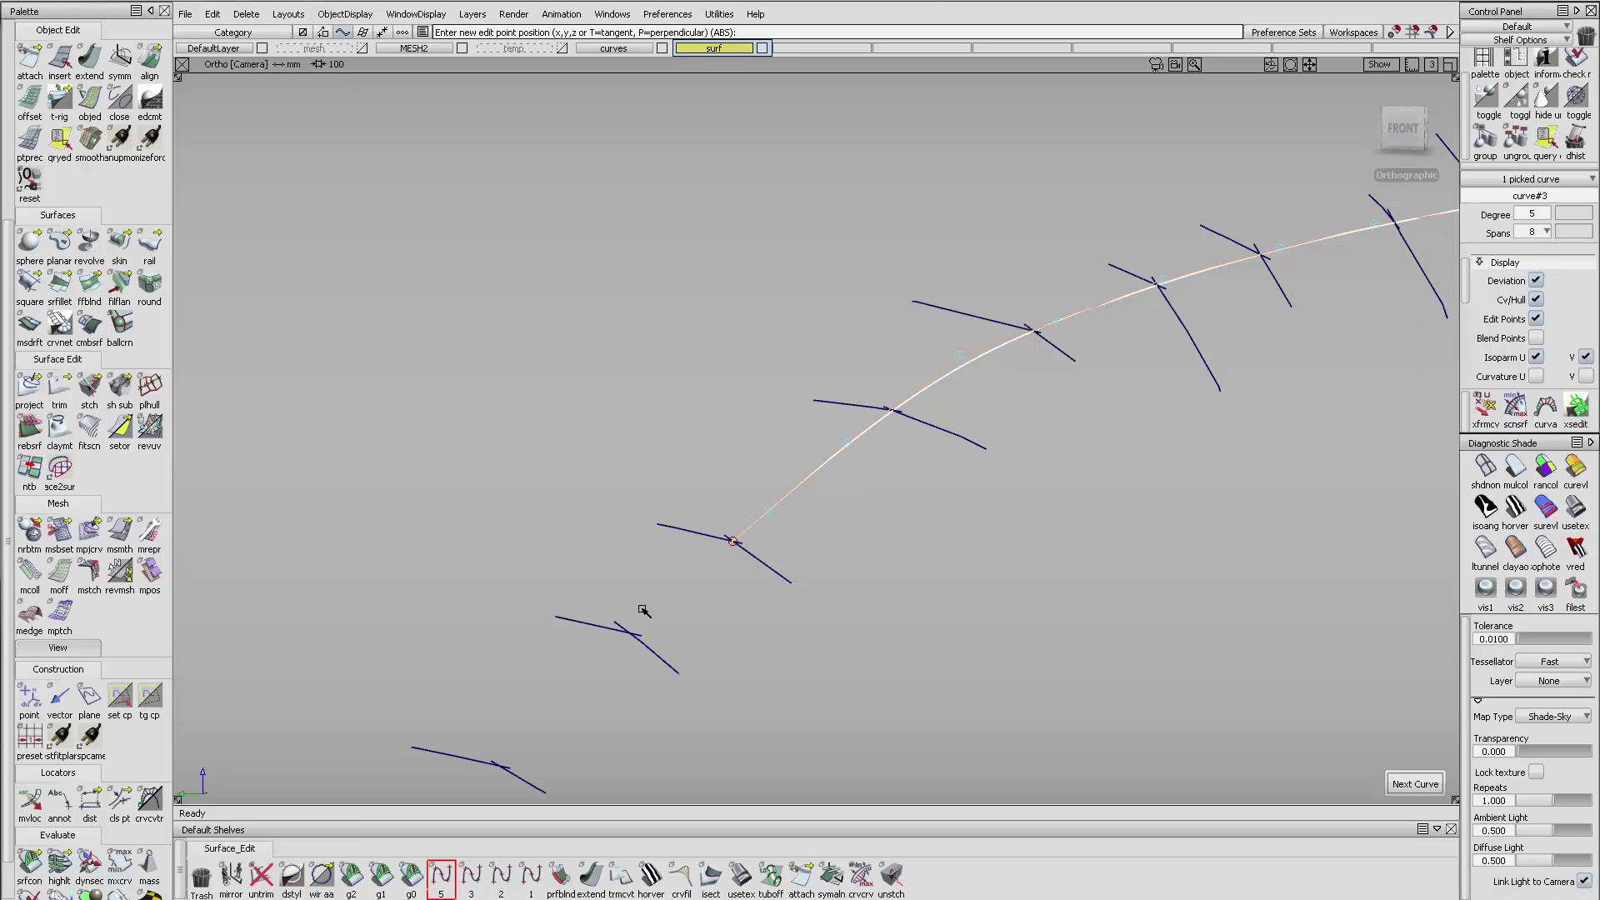
ctrl+click(628, 633)
ctrl+click(505, 766)
key(ctrl+z)
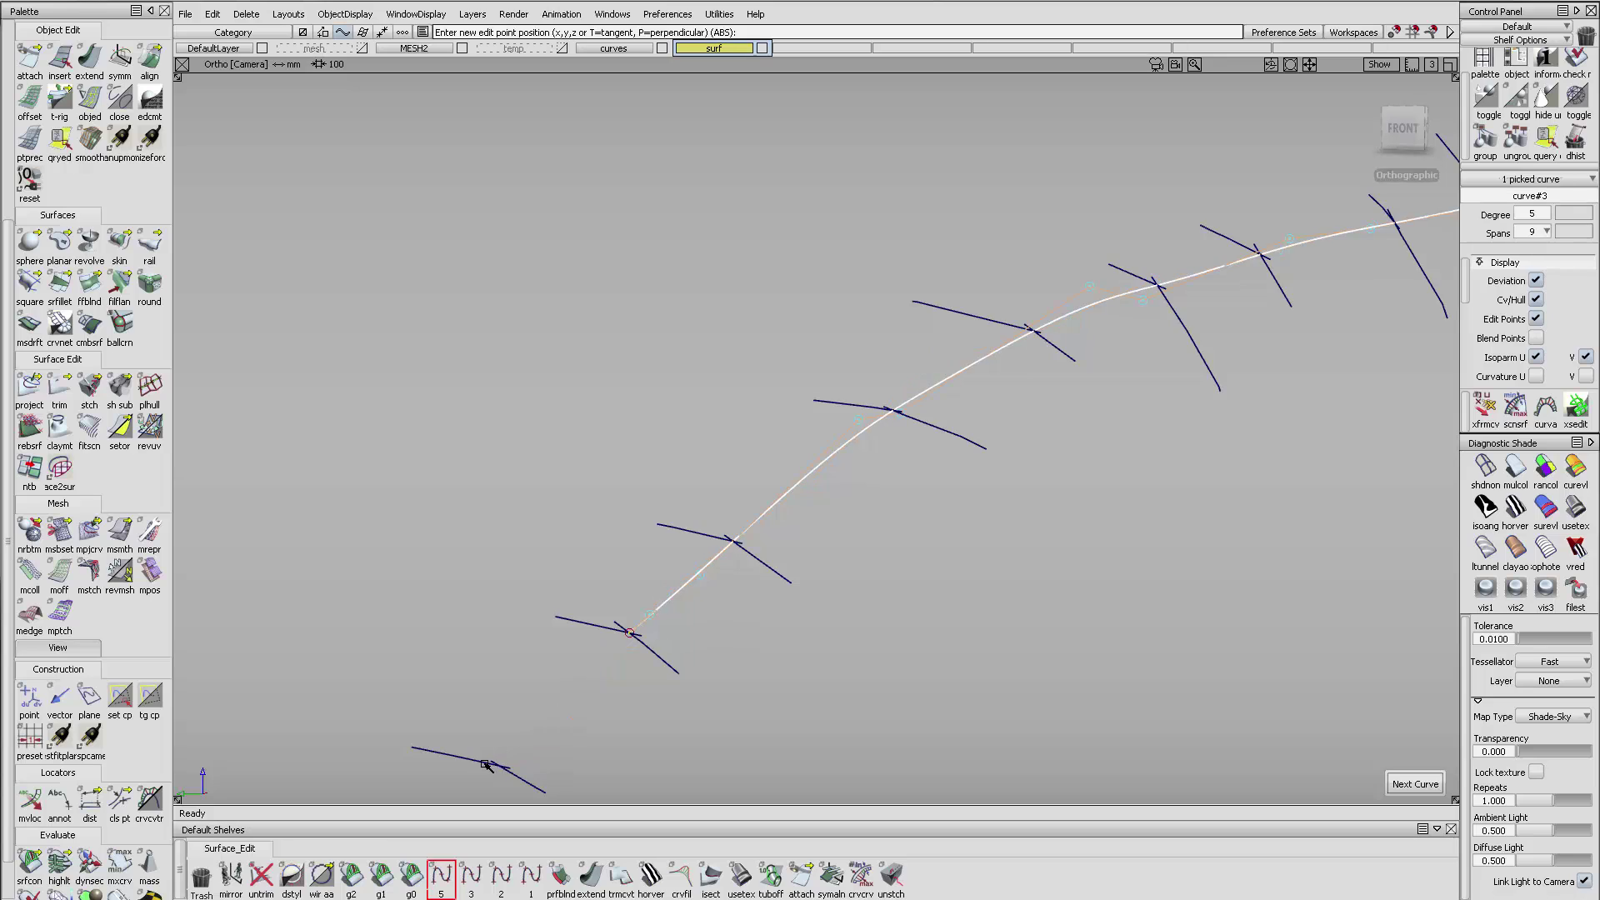
ctrl+click(497, 766)
alt+shift+middle_drag(835, 536, 1022, 322)
alt+shift+right_drag(1022, 322, 983, 412)
alt+shift+middle_drag(904, 470, 1021, 347)
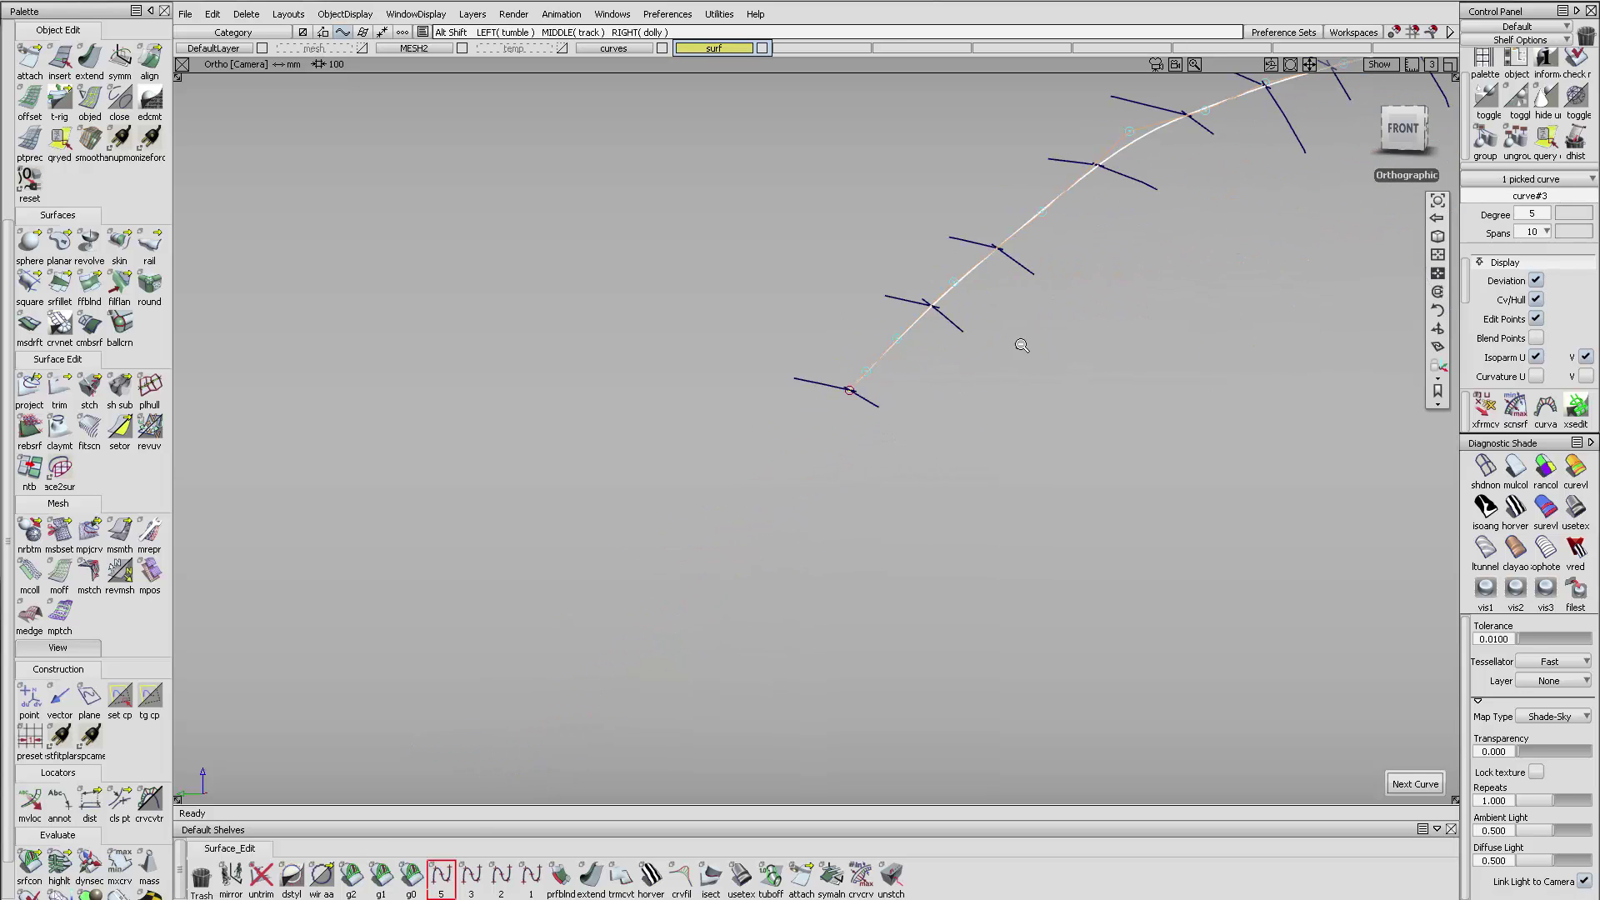
- Remove the degree 5 curve's last edit point and snap it again at the guide mark crossing by the headlight
alt+shift+right_drag(1022, 347, 1001, 354)
alt+shift+middle_drag(1001, 354, 710, 532)
alt+shift+drag(918, 350, 880, 354)
alt+shift+click(833, 343)
alt+shift+middle_drag(833, 344, 968, 425)
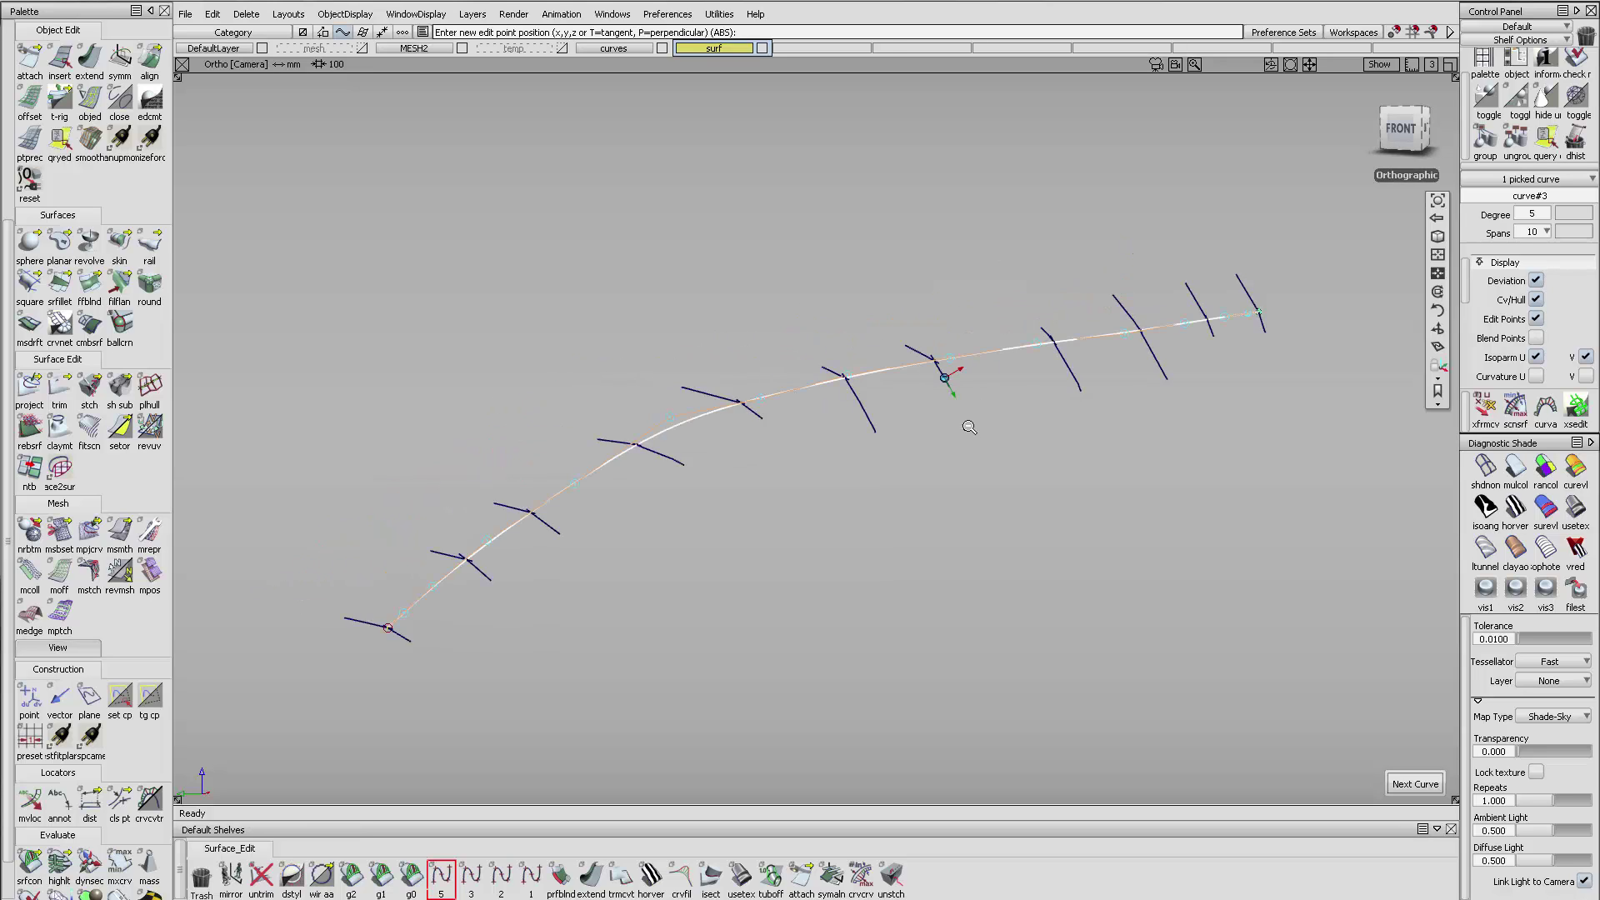
alt+shift+right_drag(967, 425, 594, 550)
alt+shift+drag(627, 541, 624, 606)
alt+shift+click(463, 617)
alt+shift+right_drag(463, 617, 772, 475)
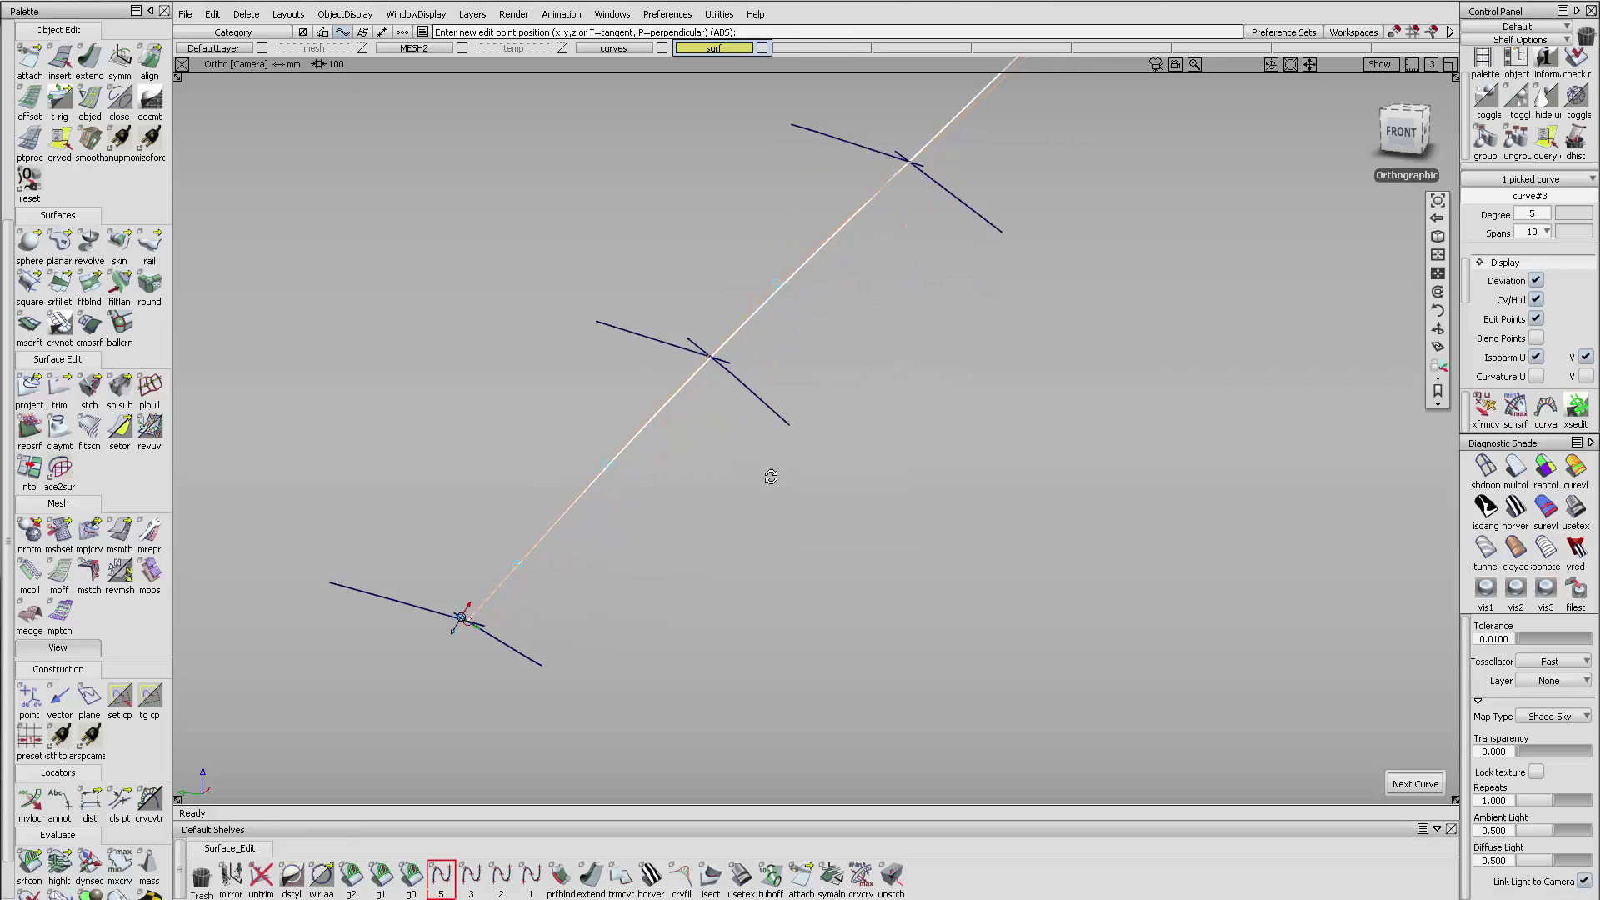
alt+shift+drag(772, 474, 739, 444)
key(BackSpace)
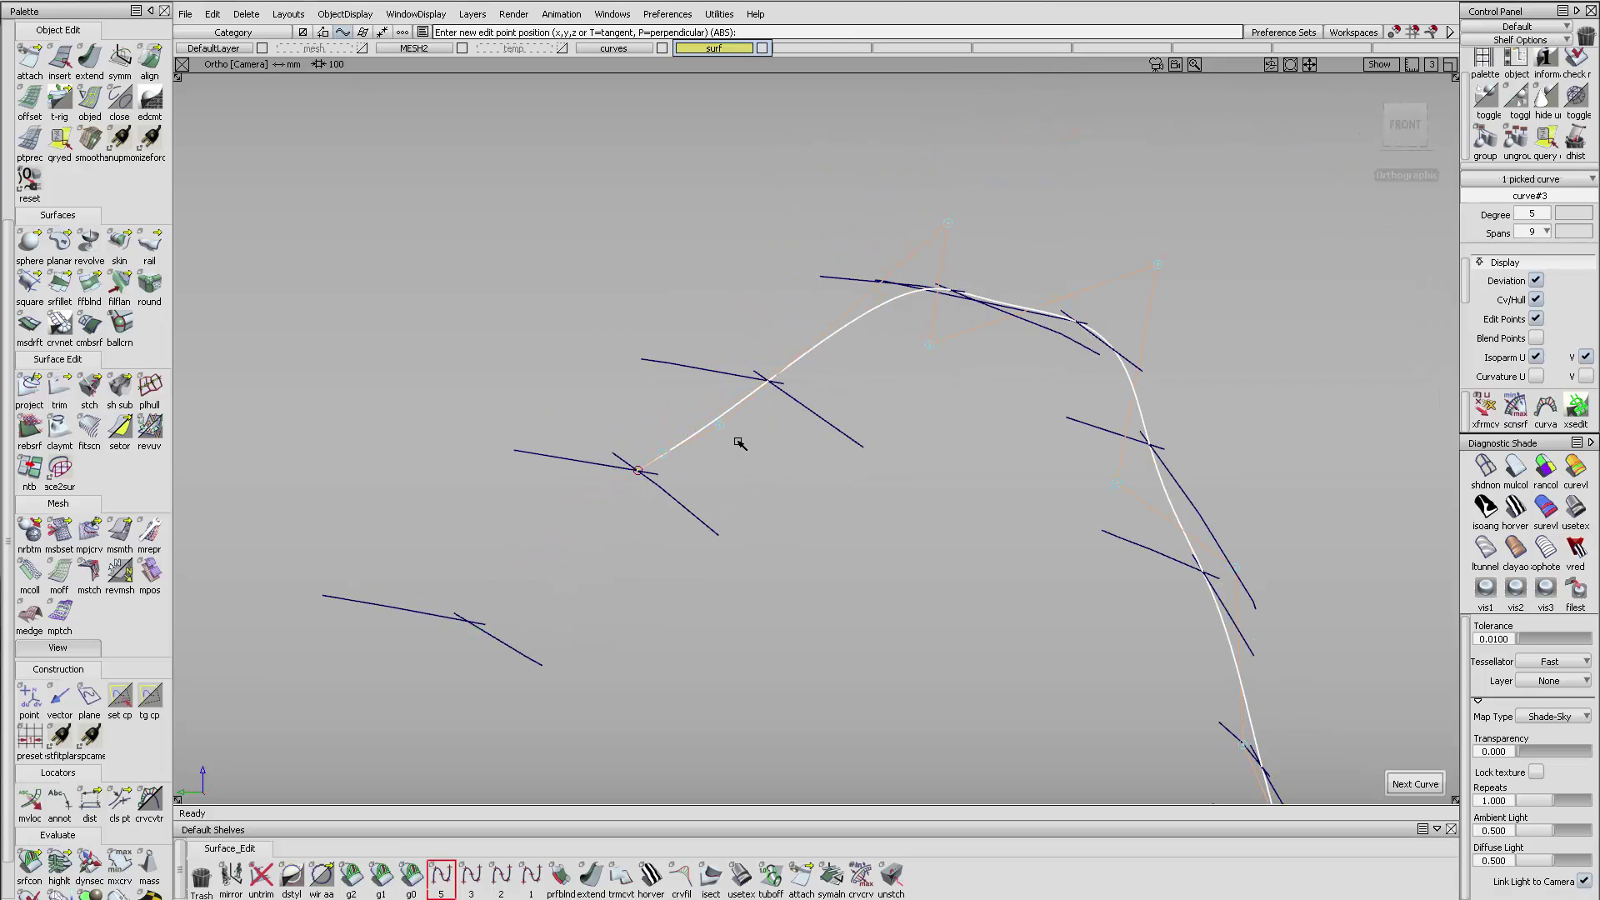
click(454, 620)
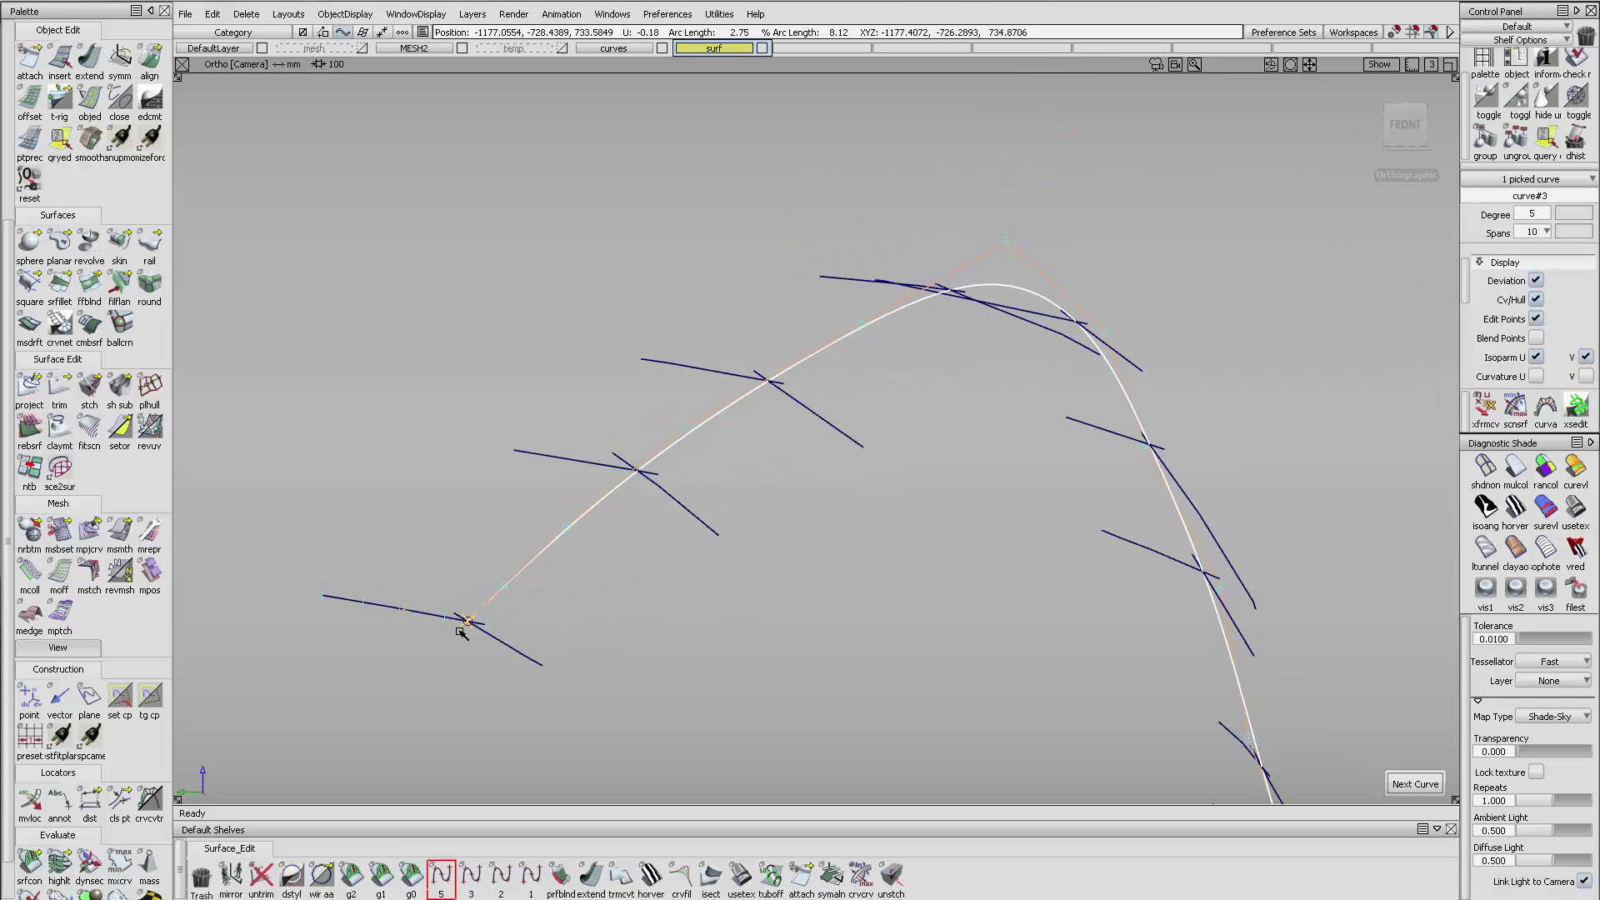
- Assign all the guide marks to the curves layer and hide that layer, leaving the theoretical edge curve on its own
alt+shift+right_drag(989, 265, 864, 382)
alt+shift+drag(864, 383, 677, 391)
ctrl+shift+drag(672, 364, 728, 433)
alt+shift+middle_drag(1097, 378, 1023, 327)
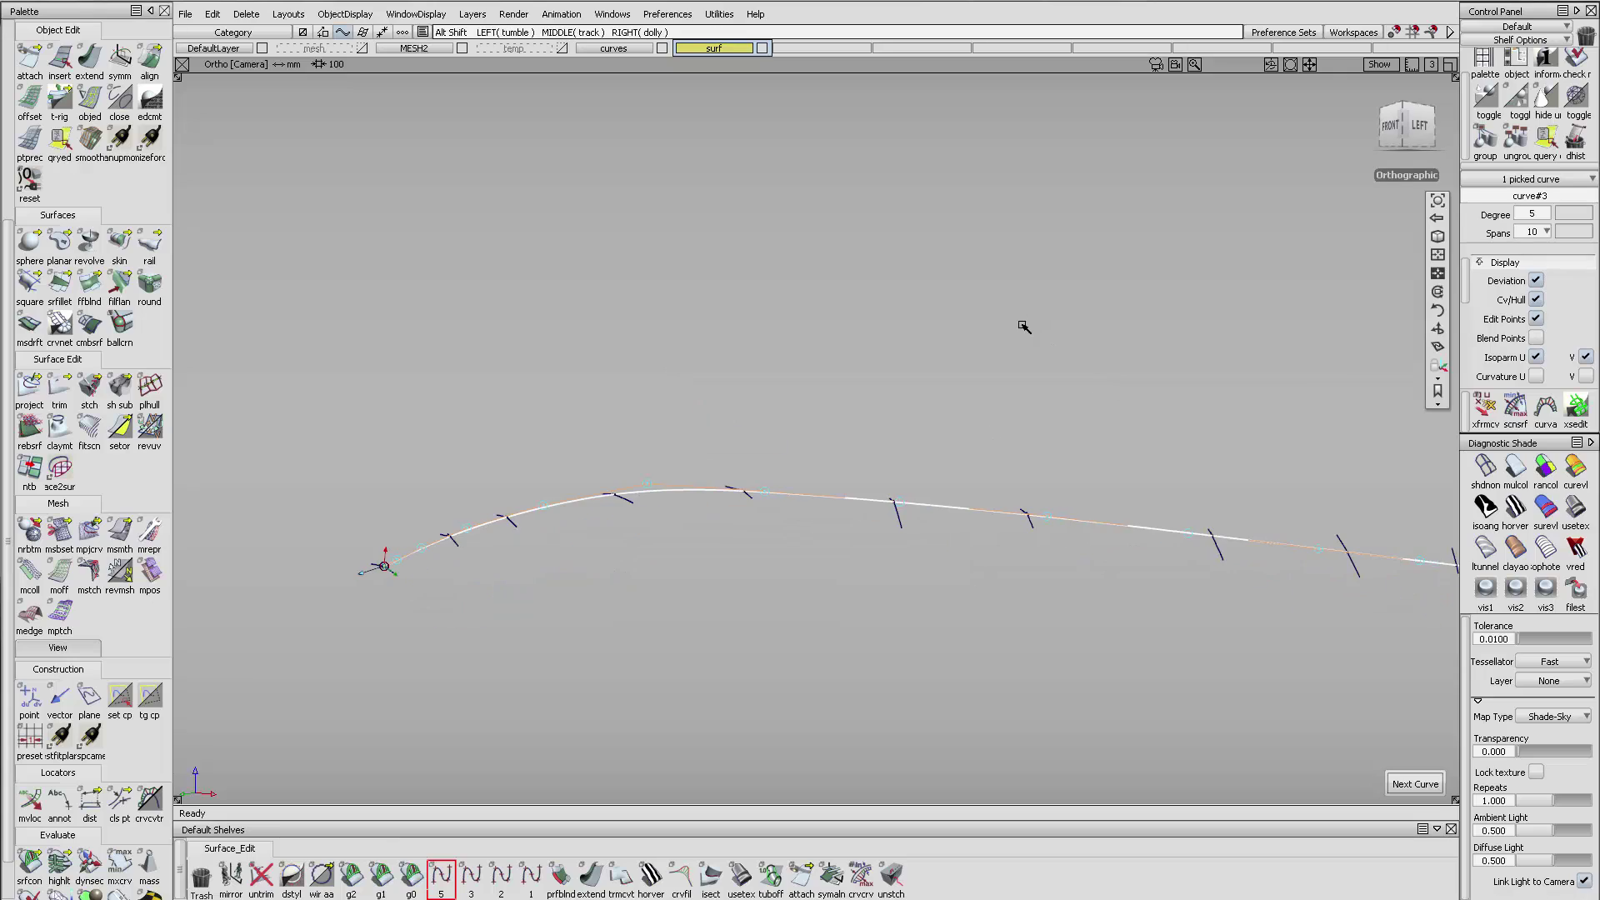
alt+shift+right_drag(1024, 327, 1000, 383)
ctrl+shift+drag(881, 526, 881, 455)
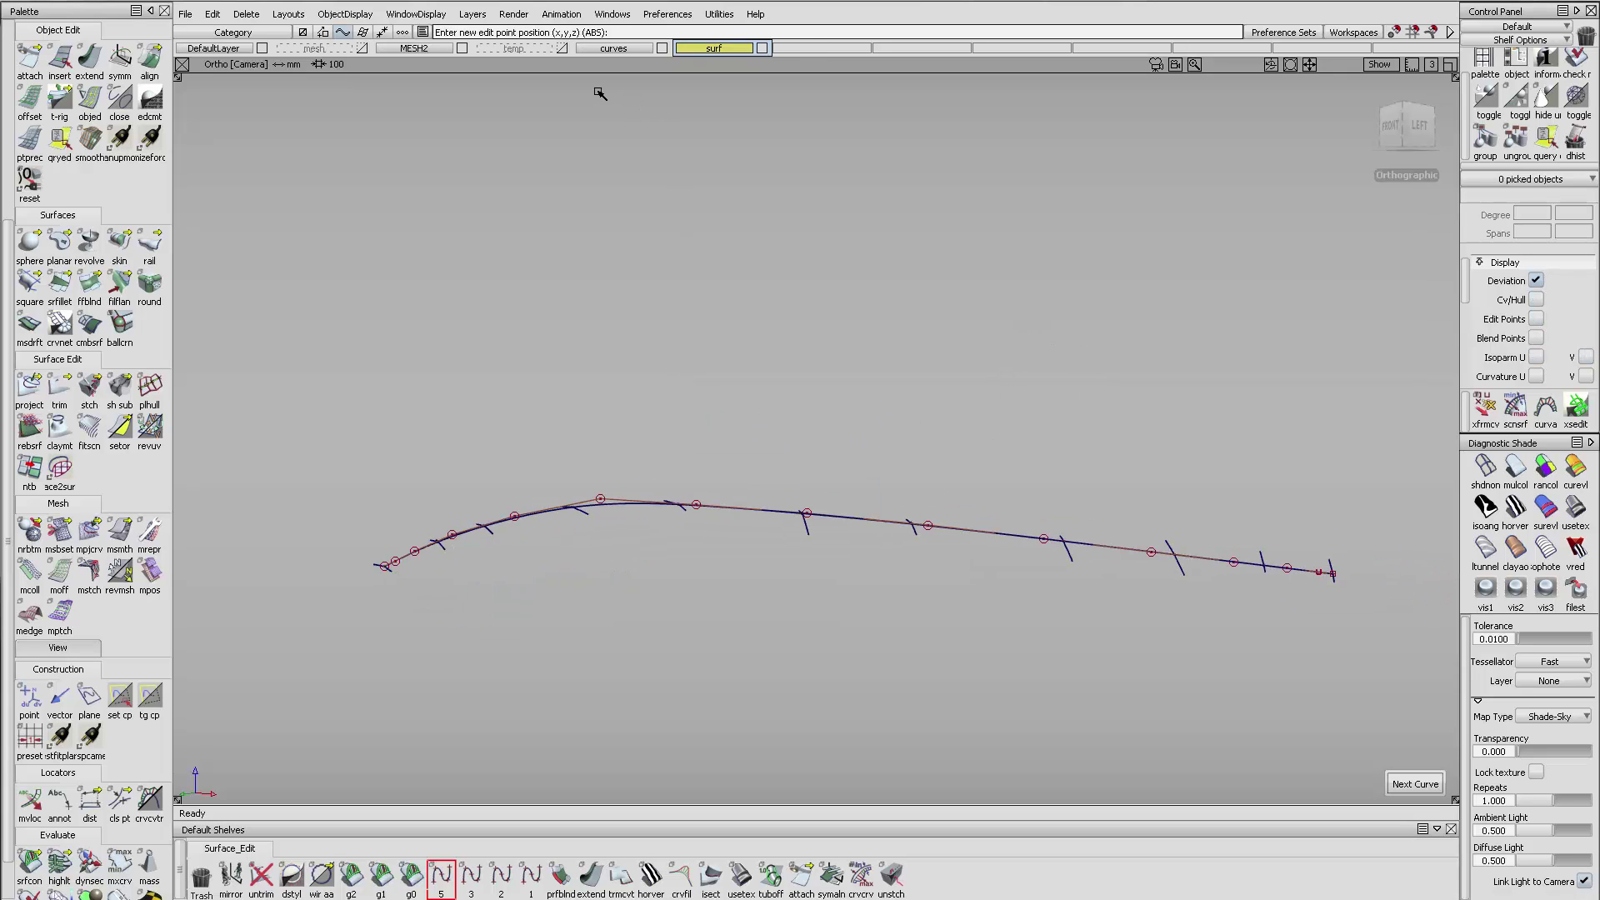
drag(304, 367, 1341, 750)
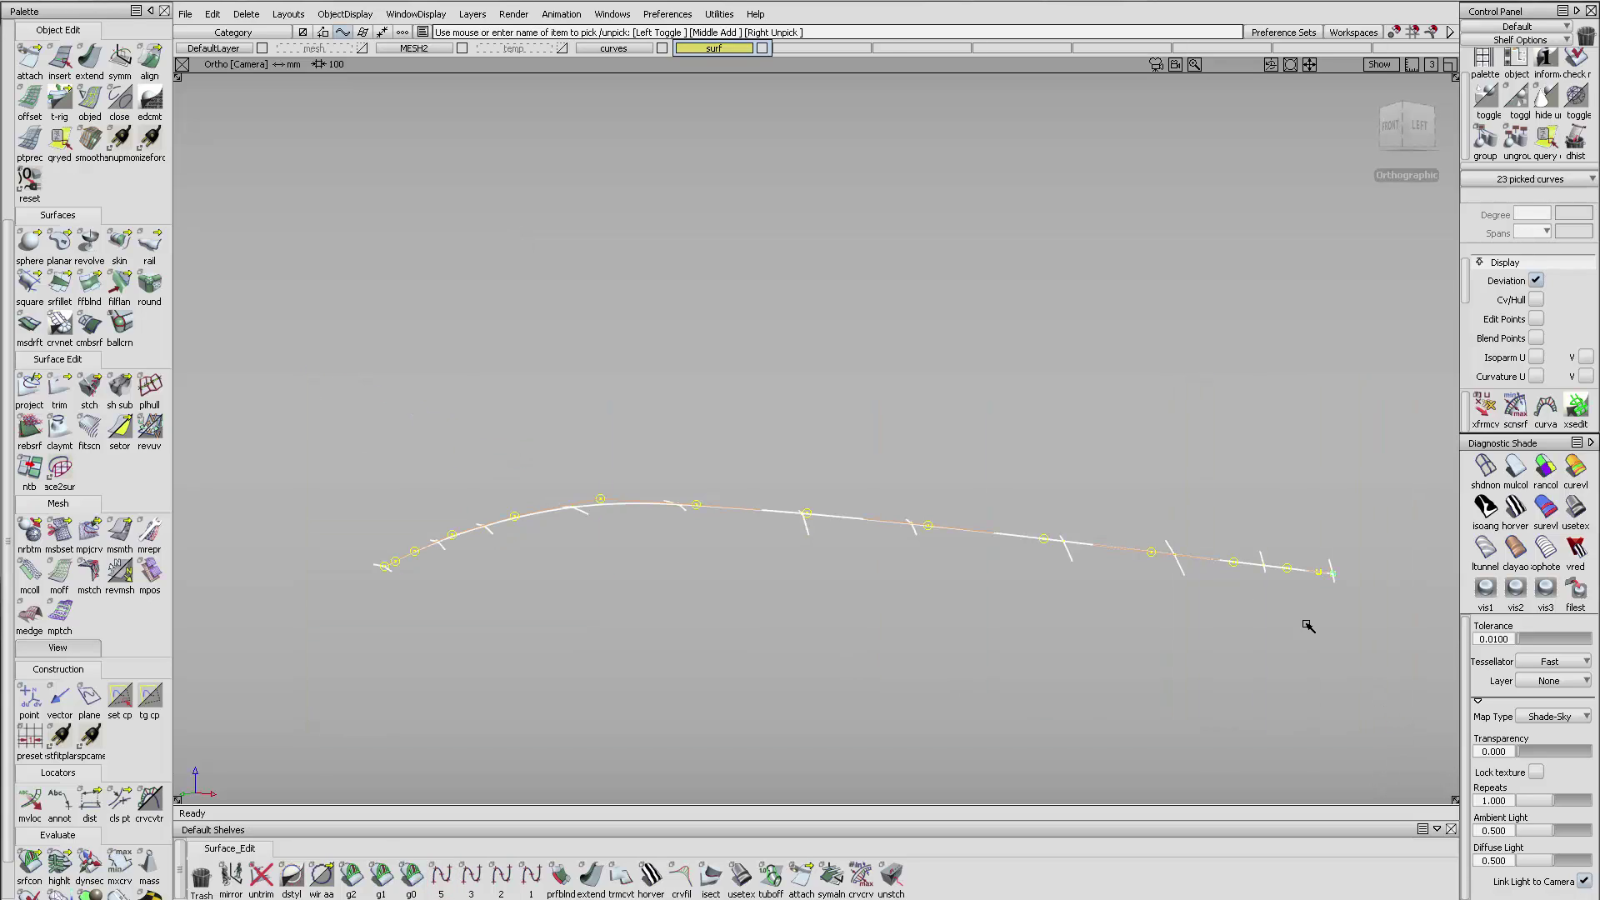
click(1208, 559)
right_drag(606, 51, 604, 62)
click(664, 48)
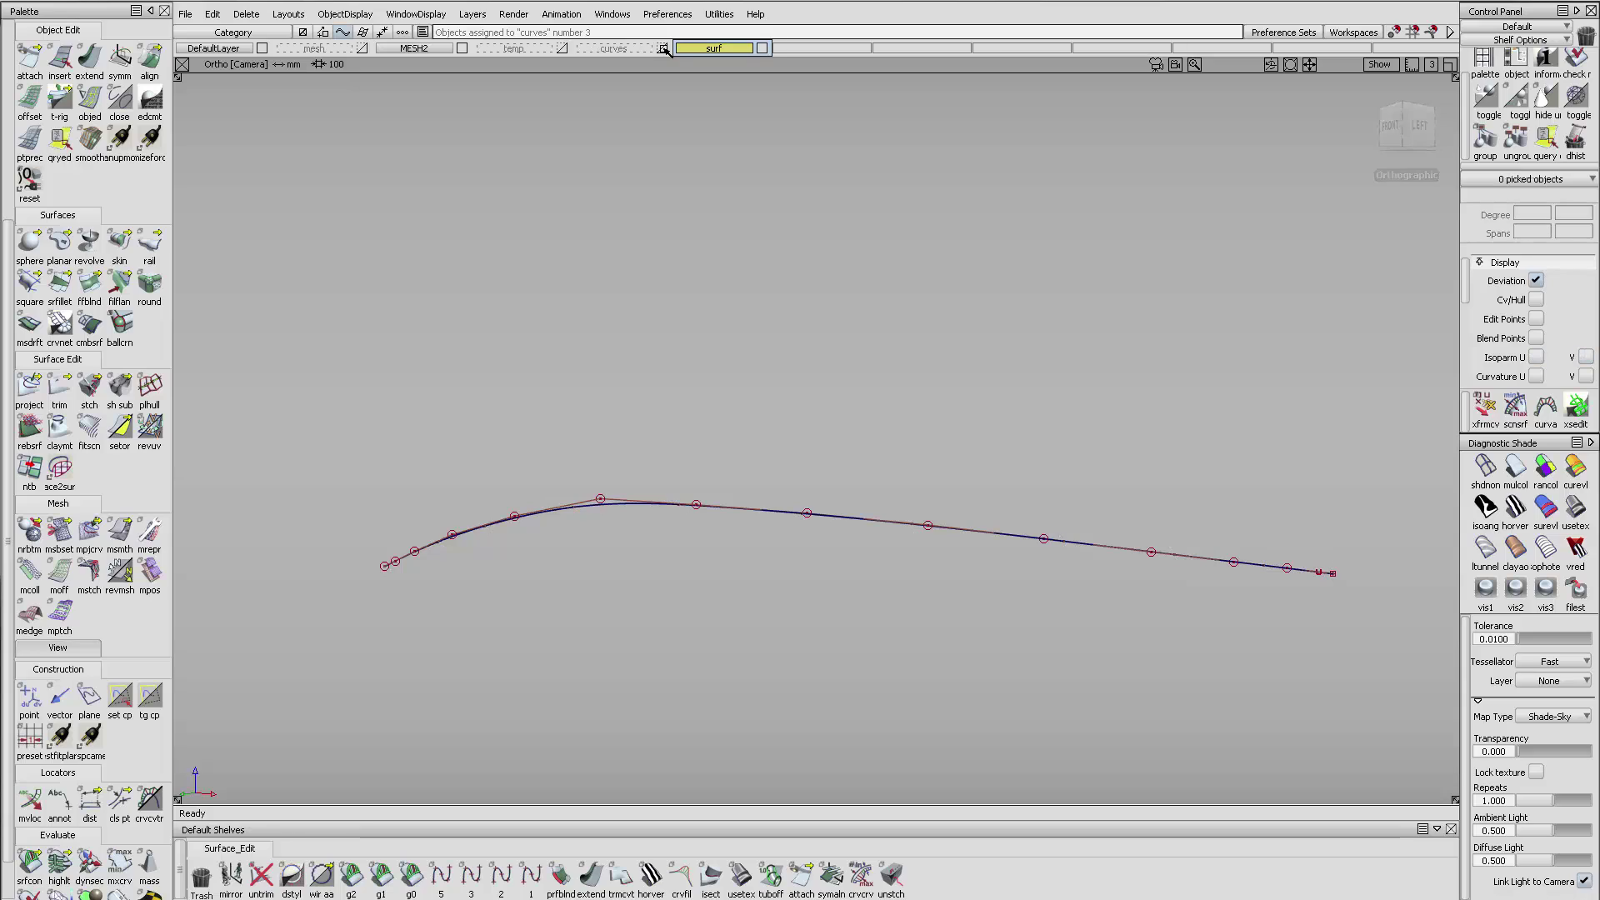
- Display a curvature comb on the theoretical edge curve and examine it in the left view
ctrl+shift+drag(679, 444, 681, 354)
alt+shift+drag(988, 379, 1047, 447)
ctrl+shift+drag(800, 311, 882, 386)
click(791, 446)
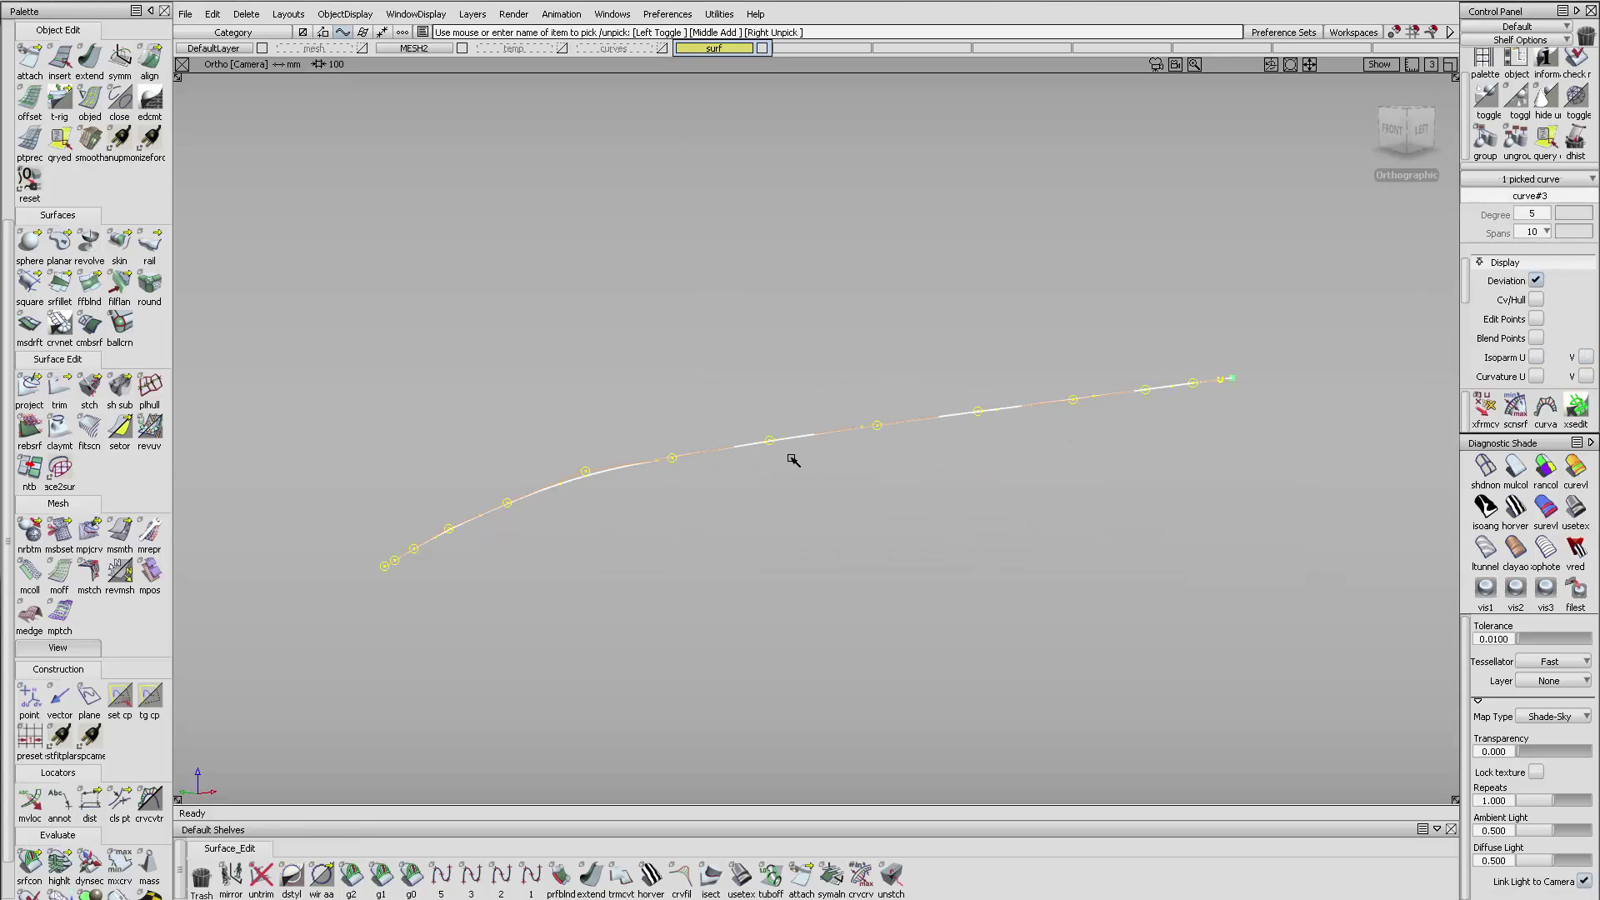
alt+shift+drag(792, 455, 911, 443)
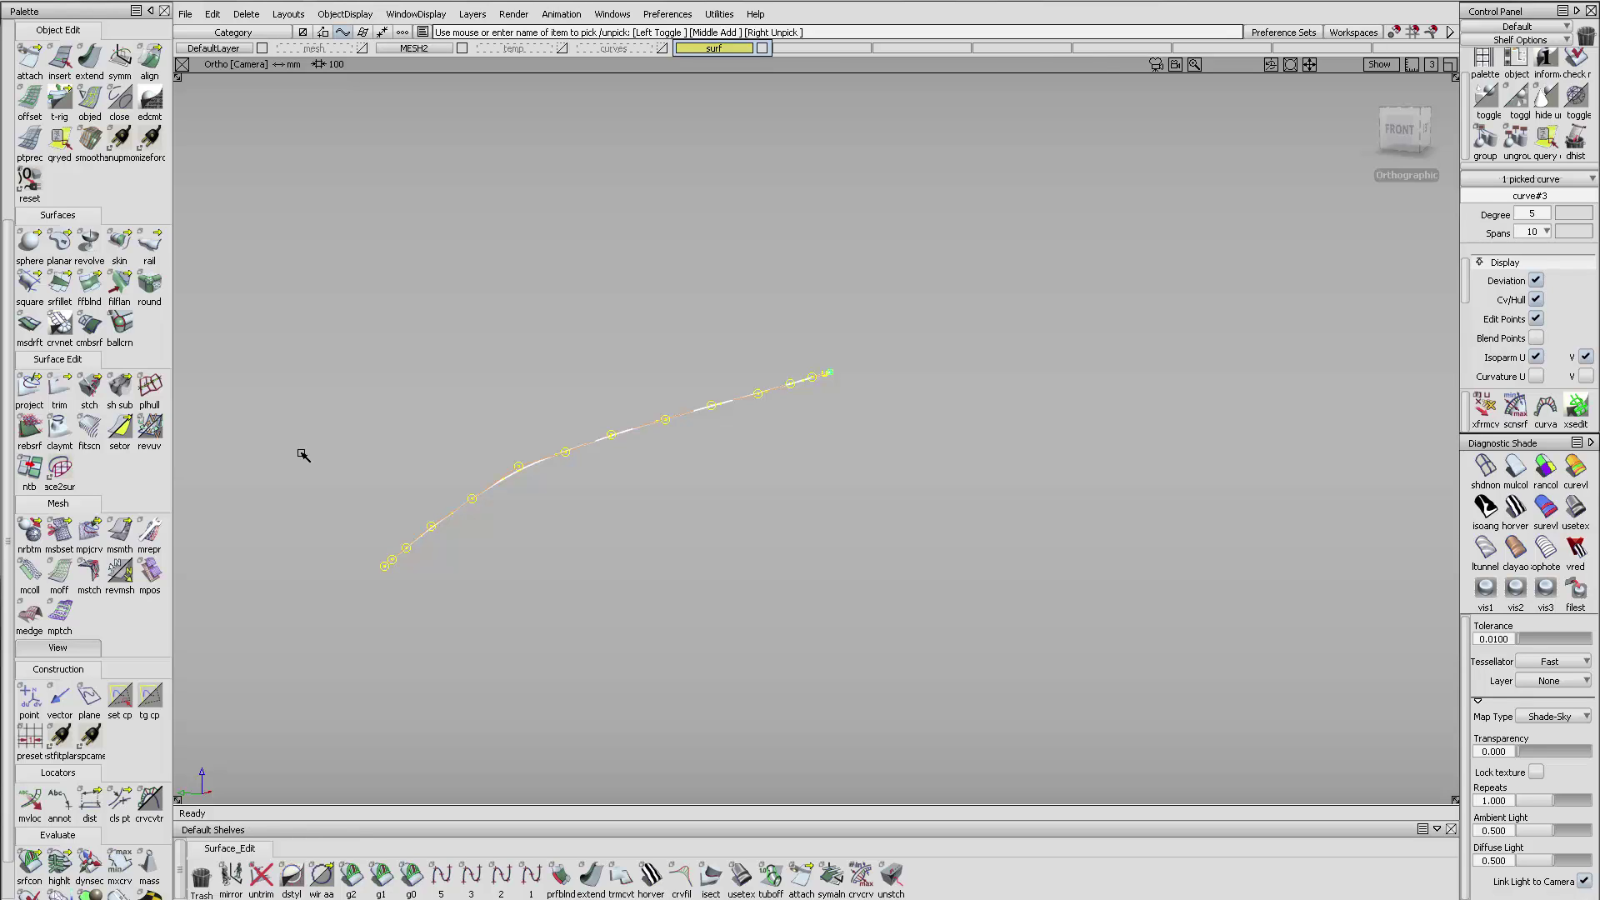
click(150, 800)
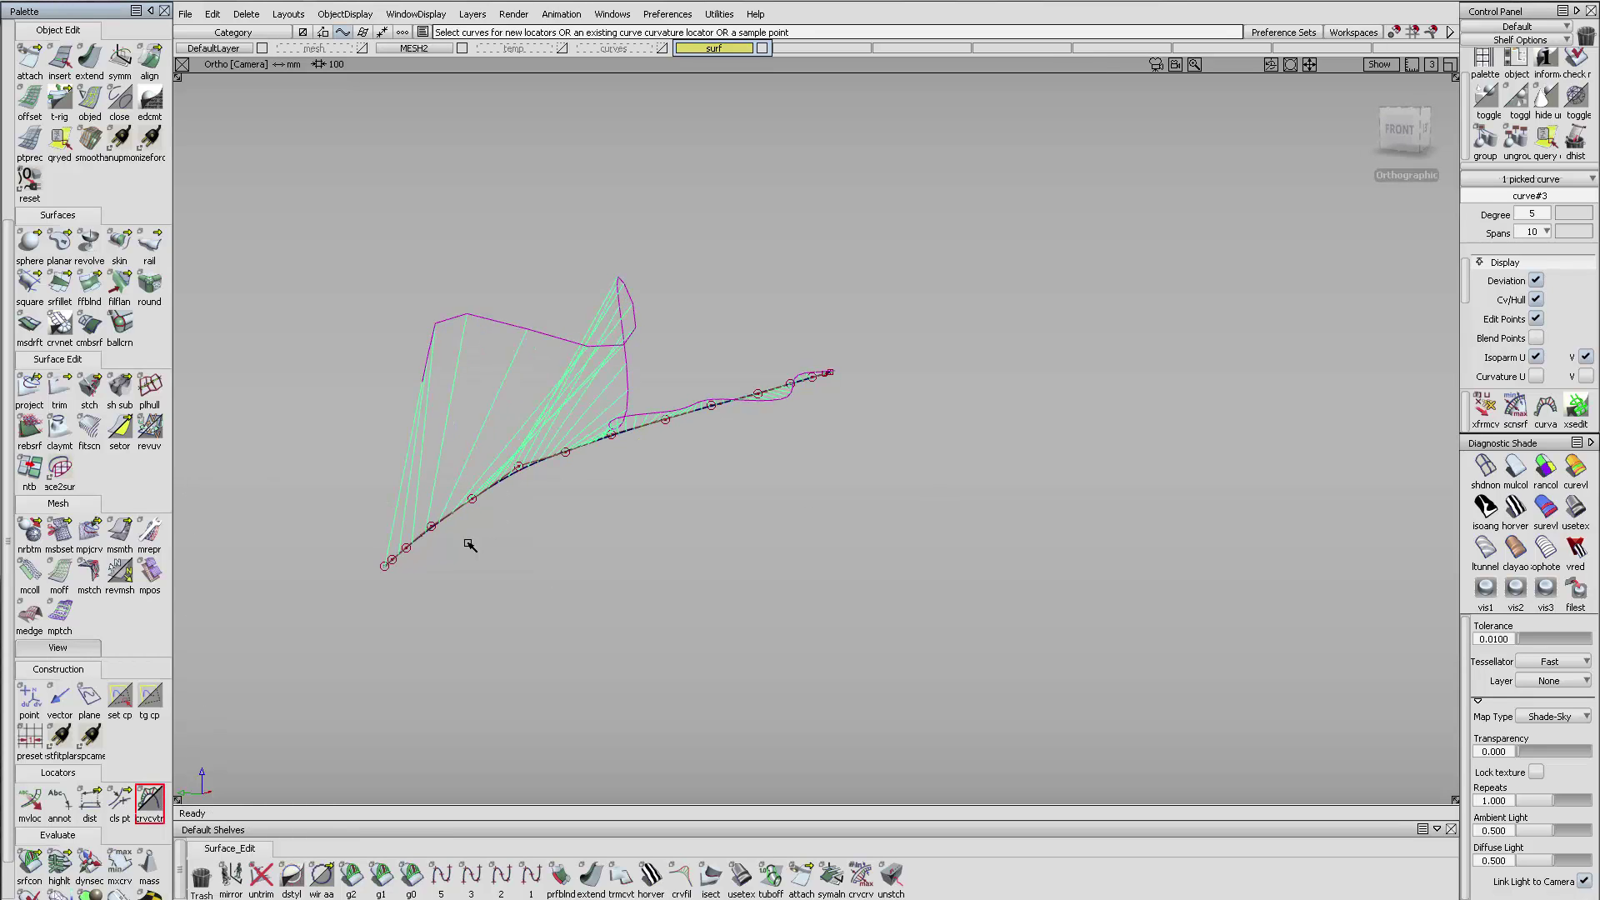
alt+shift+drag(936, 564, 1312, 205)
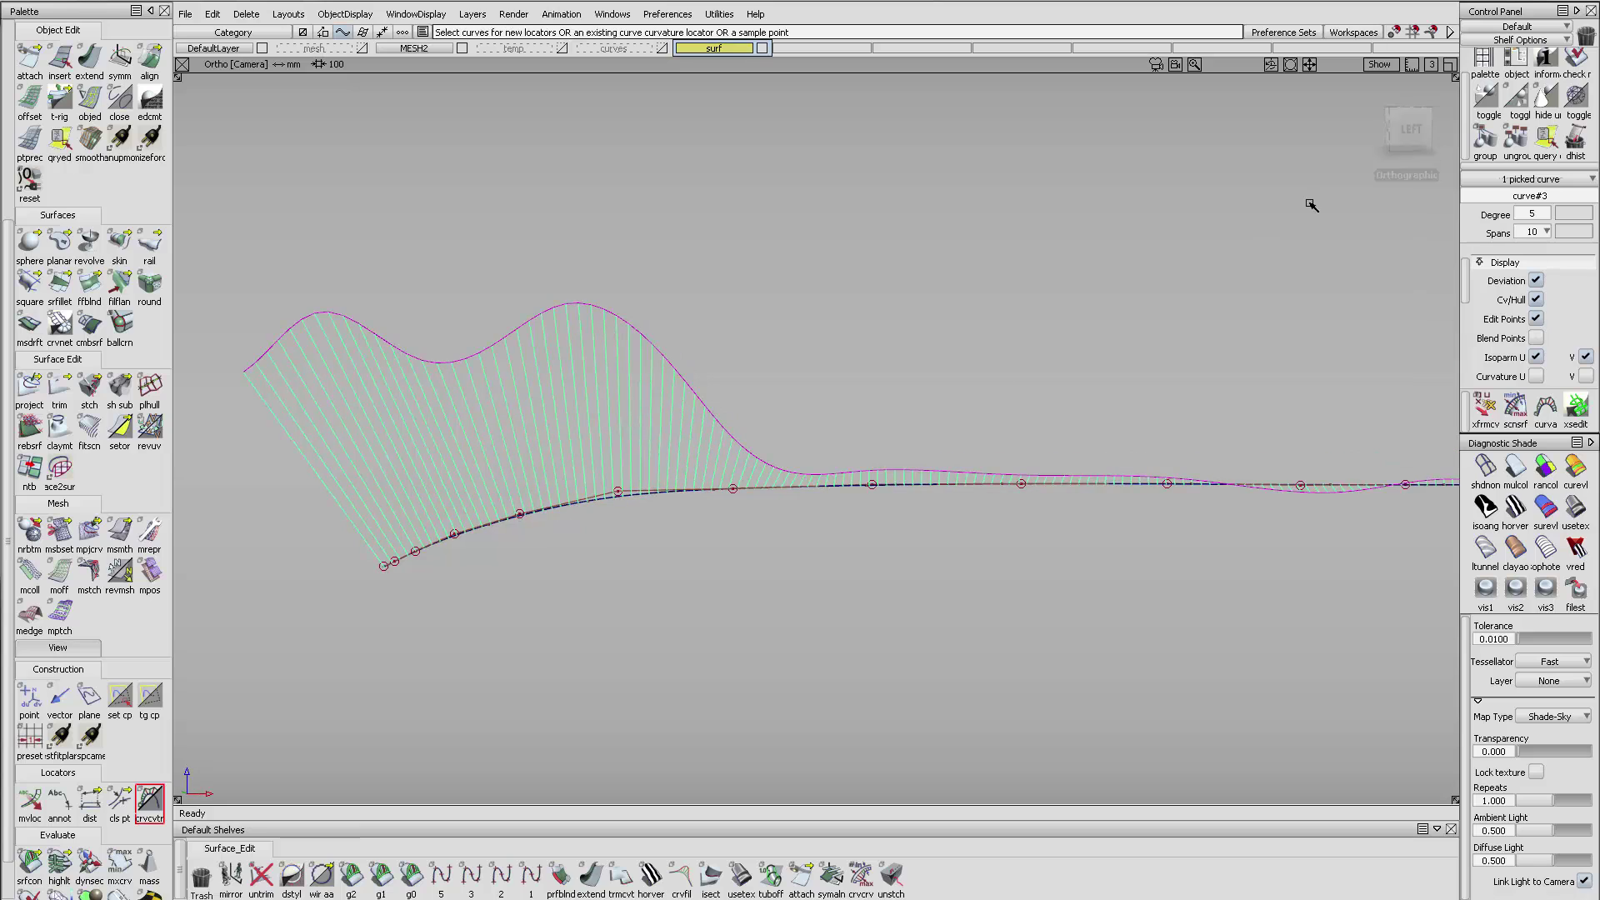
click(1398, 144)
scroll(1004, 411, down, 4)
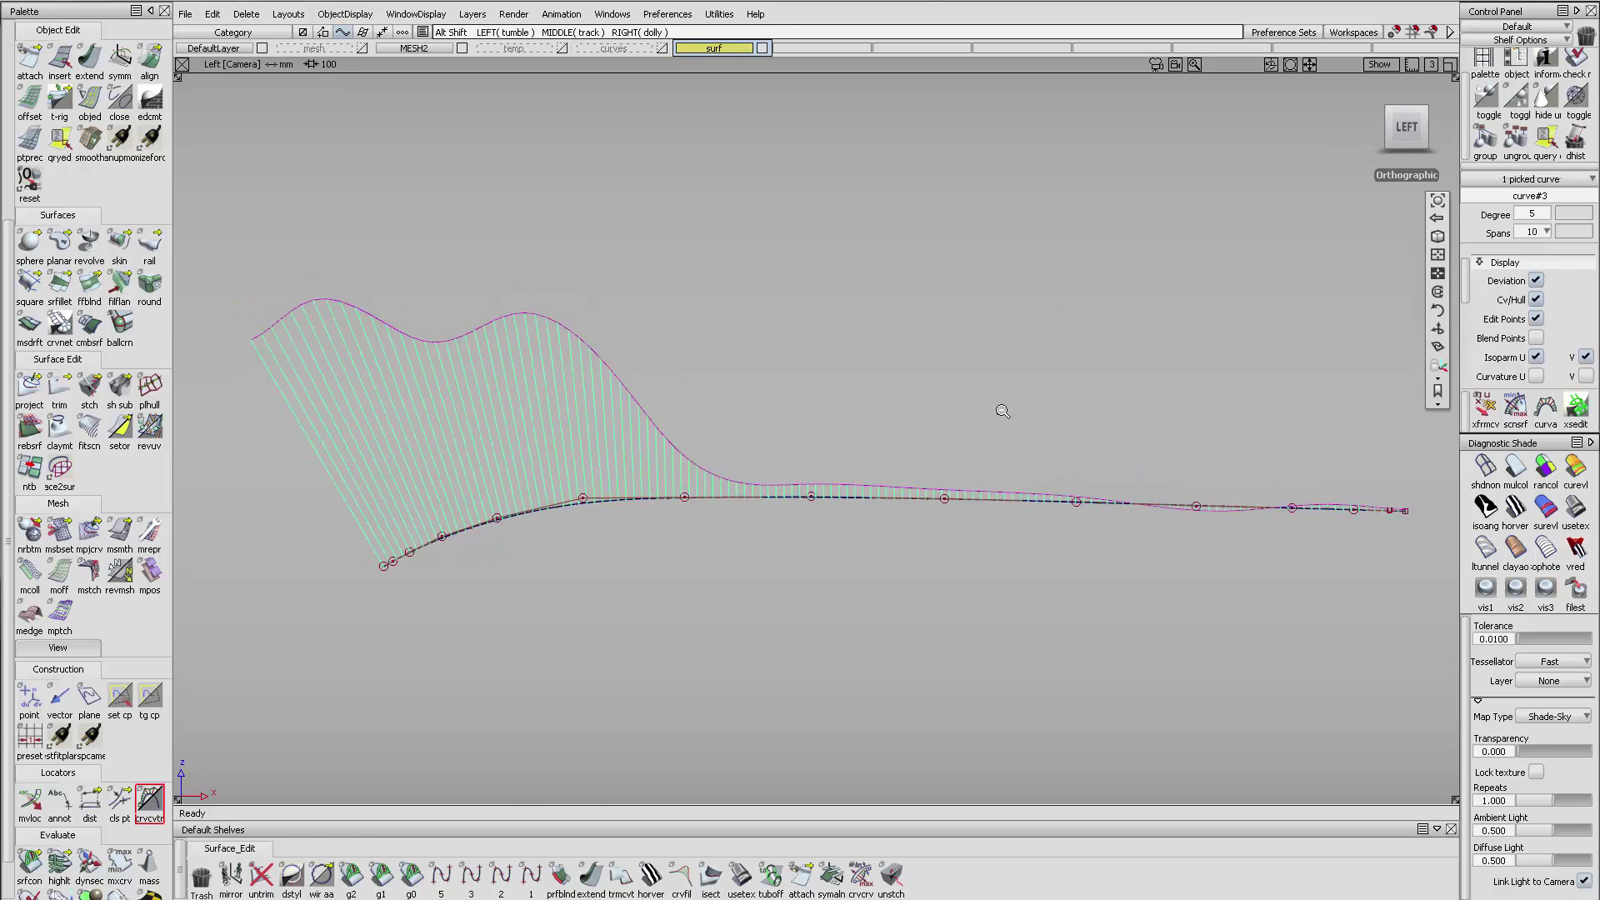
alt+shift+right_drag(993, 441, 1084, 371)
alt+shift+middle_drag(948, 425, 960, 418)
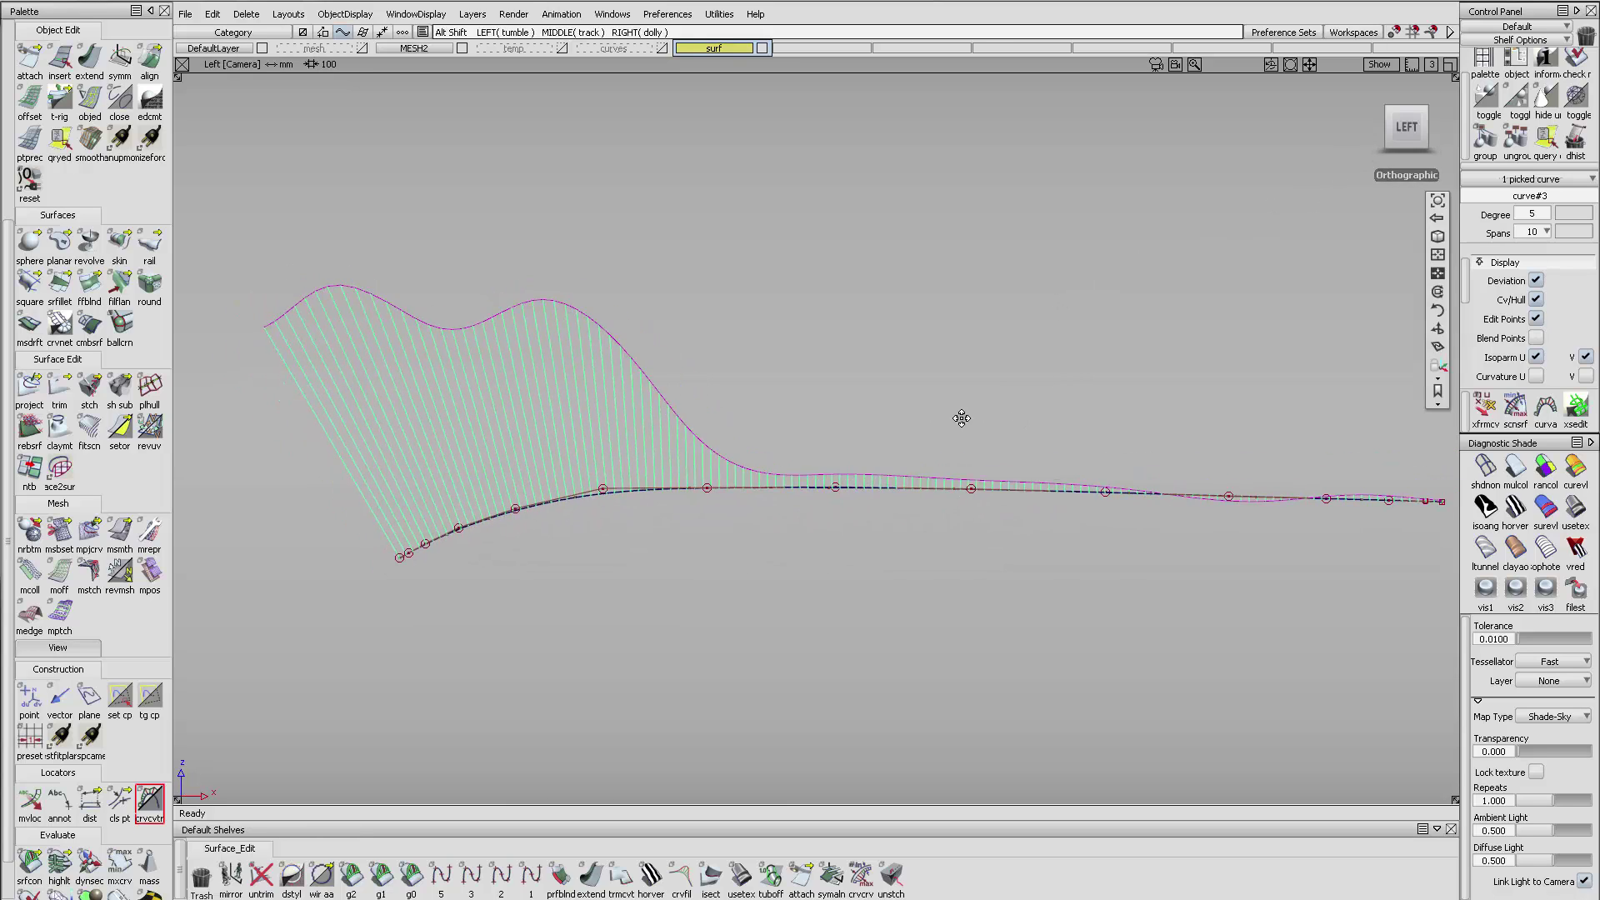
- Try nudging a CV in the edge curve's bent front section to smooth the curvature comb
ctrl+shift+drag(714, 527, 546, 481)
click(515, 510)
ctrl+shift+middle_drag(567, 572, 551, 533)
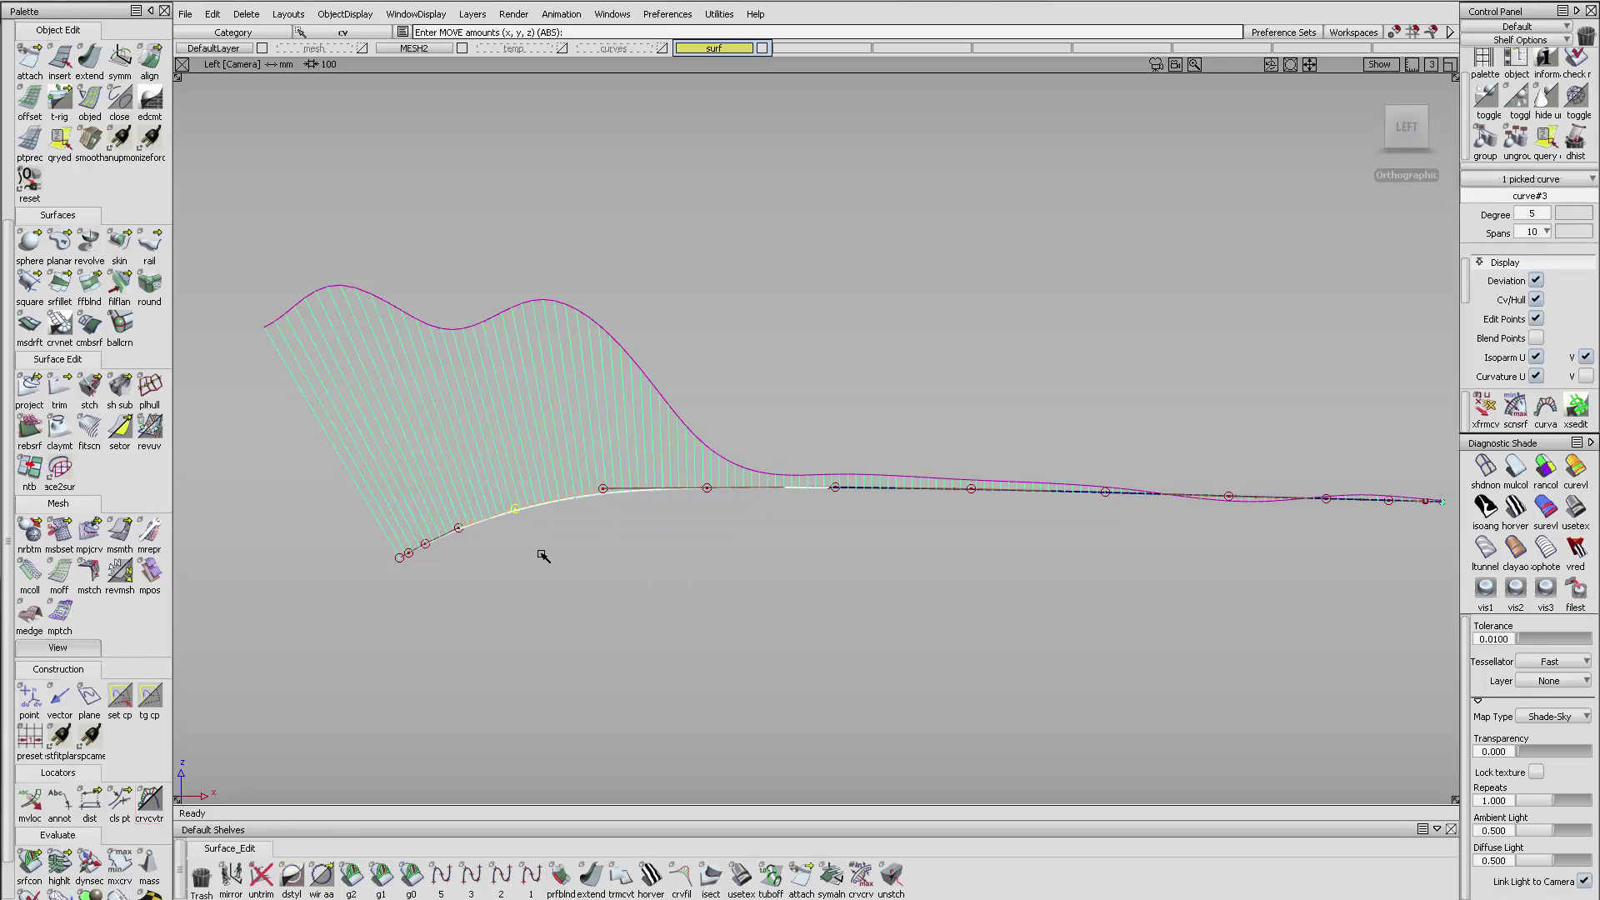
right_drag(542, 554, 543, 554)
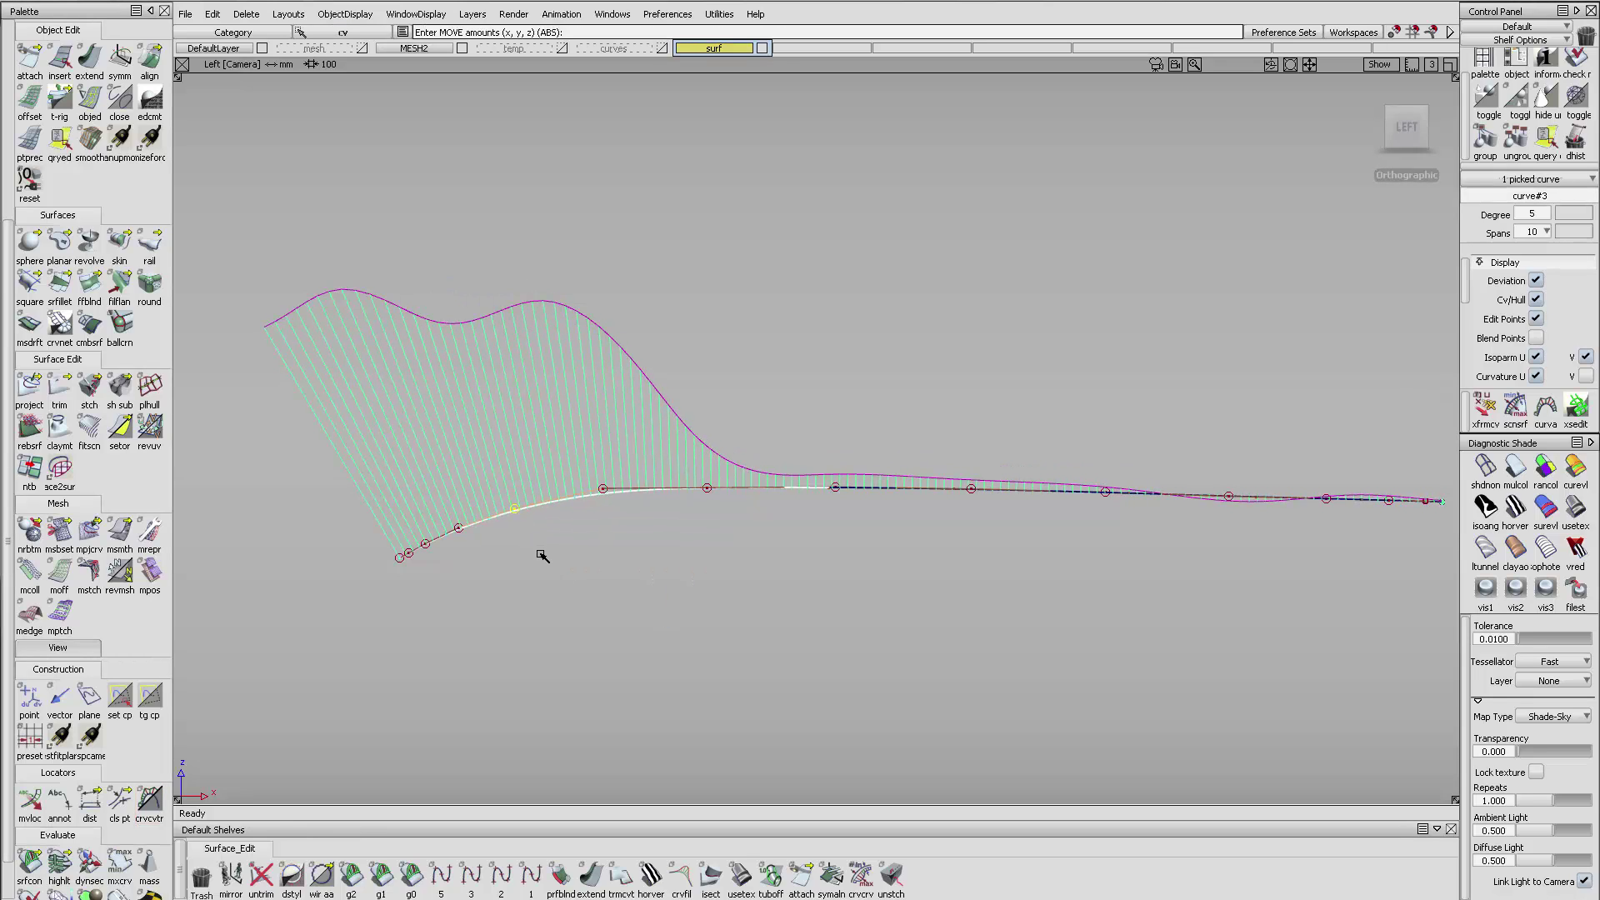
key(ctrl+z)
- Remove the curvature comb and turn off the CV display on the theoretical edge curve
ctrl+shift+drag(669, 423, 668, 423)
alt+shift+drag(792, 457, 543, 391)
ctrl+shift+right_drag(803, 503, 746, 375)
alt+shift+drag(832, 402, 671, 417)
drag(672, 417, 760, 485)
ctrl+shift+right_drag(761, 486, 653, 457)
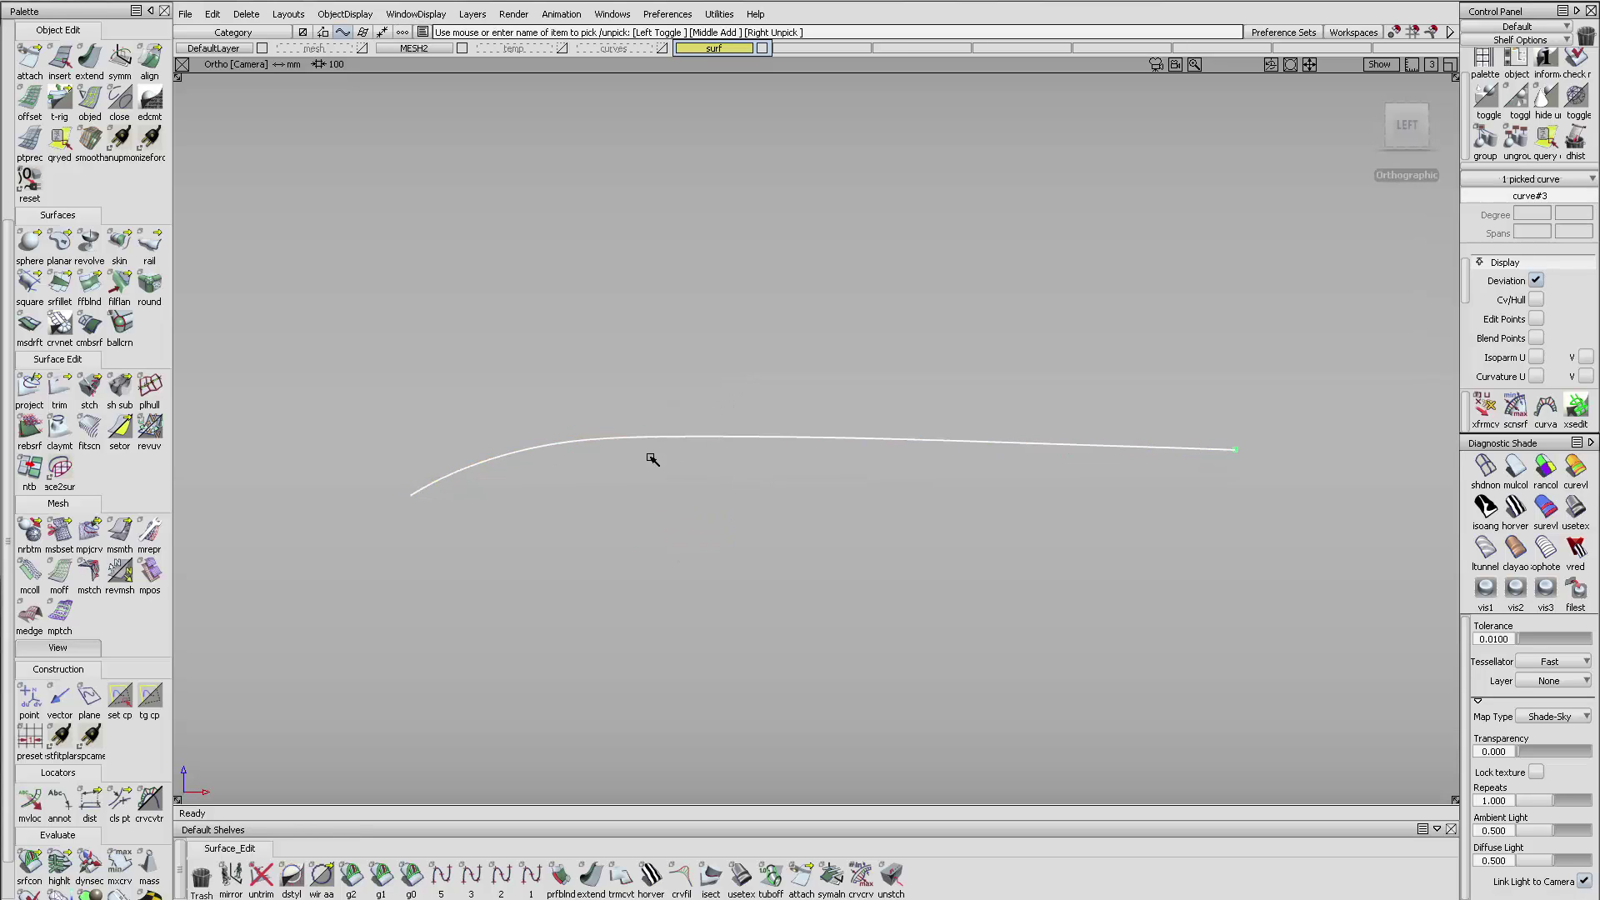
ctrl+shift+drag(654, 458, 647, 362)
- Fit a degree 5, single-span curve to the edge curve, limiting its range to the flatter rear section
scroll(91, 167, up, 4)
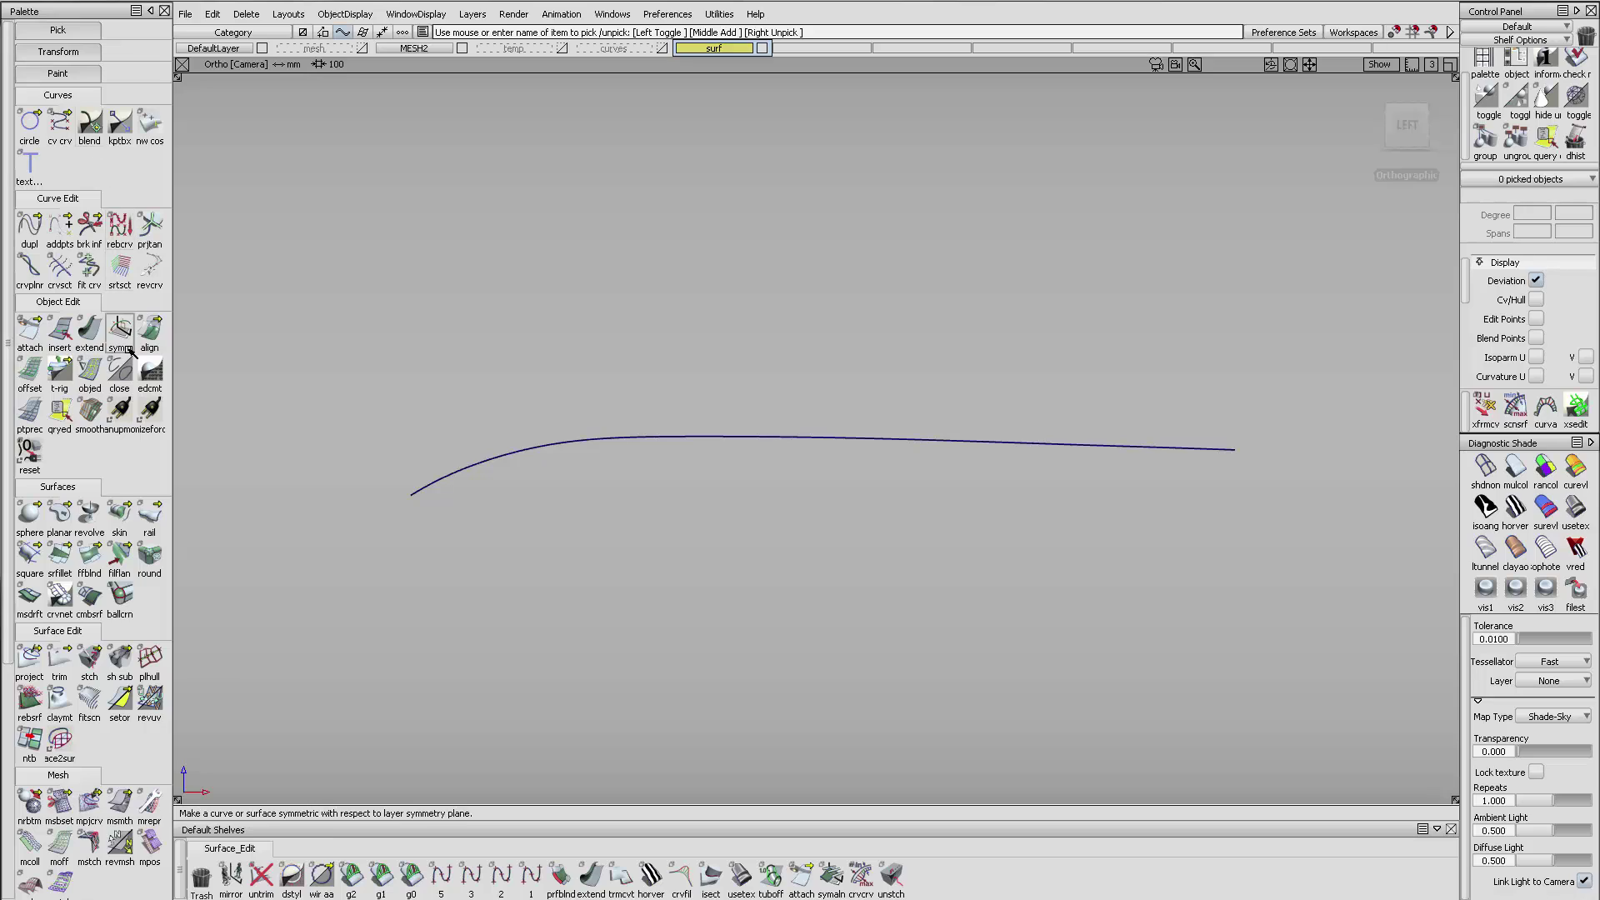
double_click(84, 275)
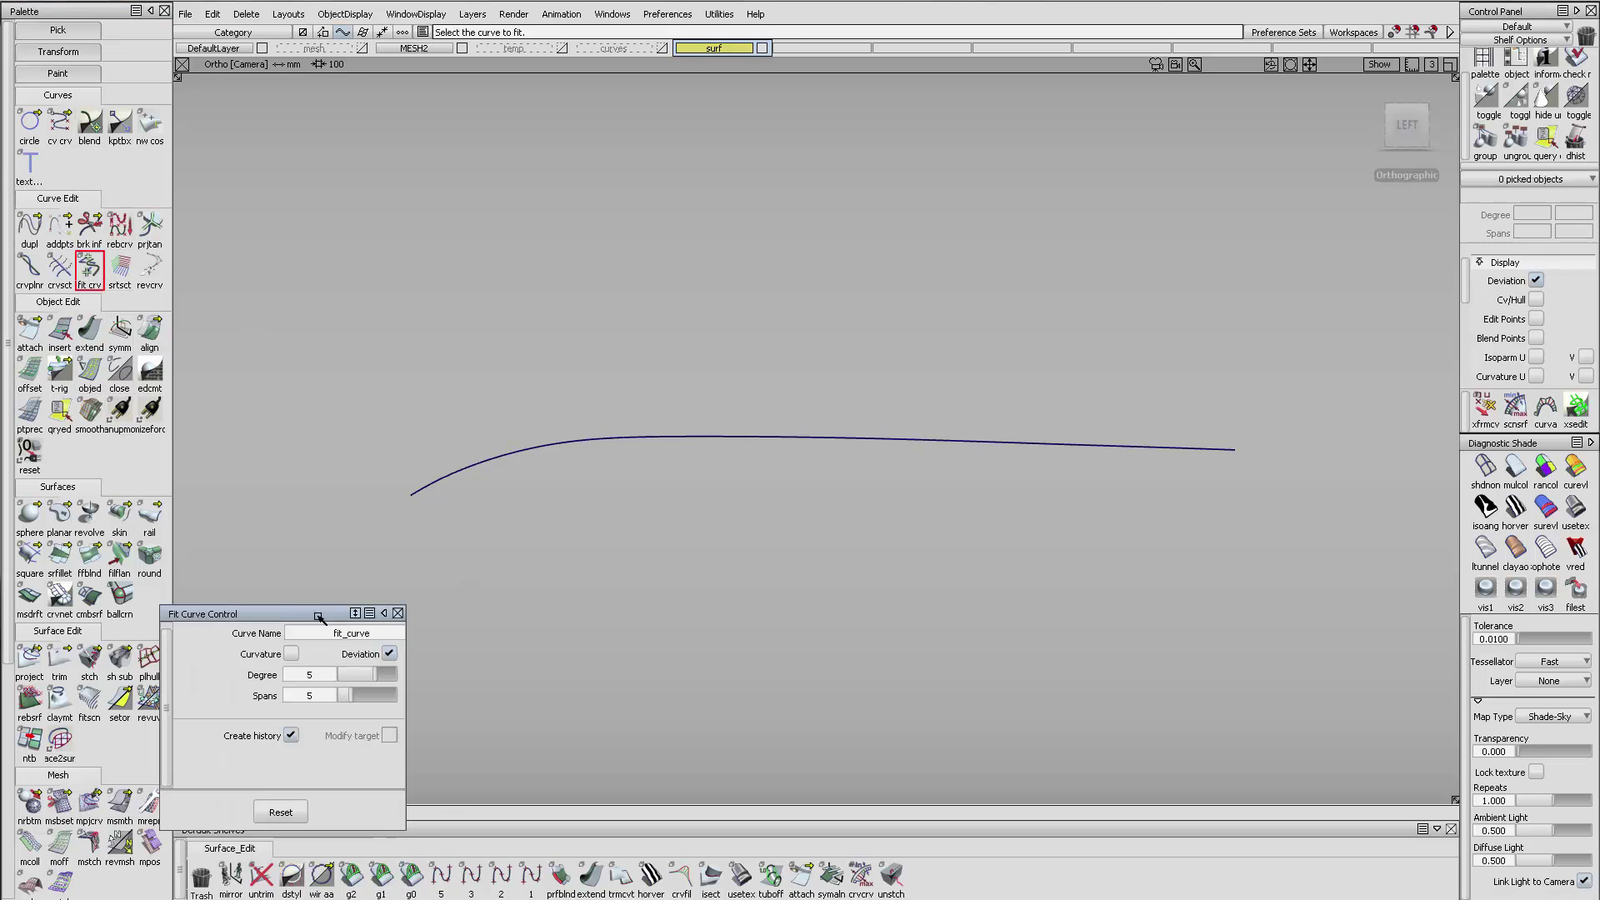
drag(325, 614, 359, 125)
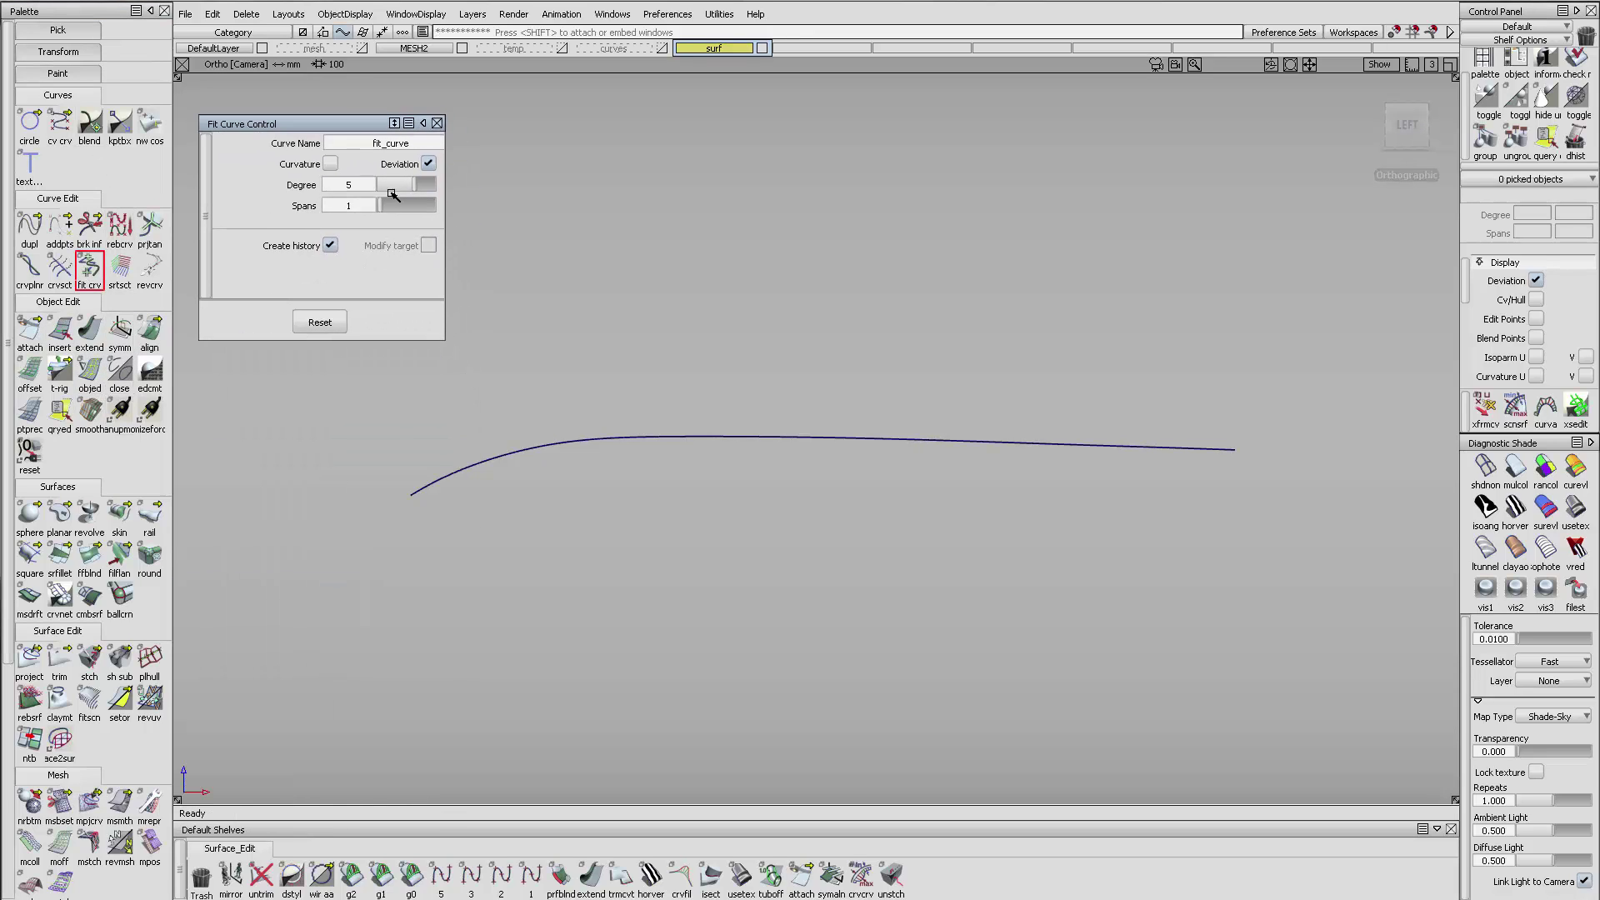
click(1101, 449)
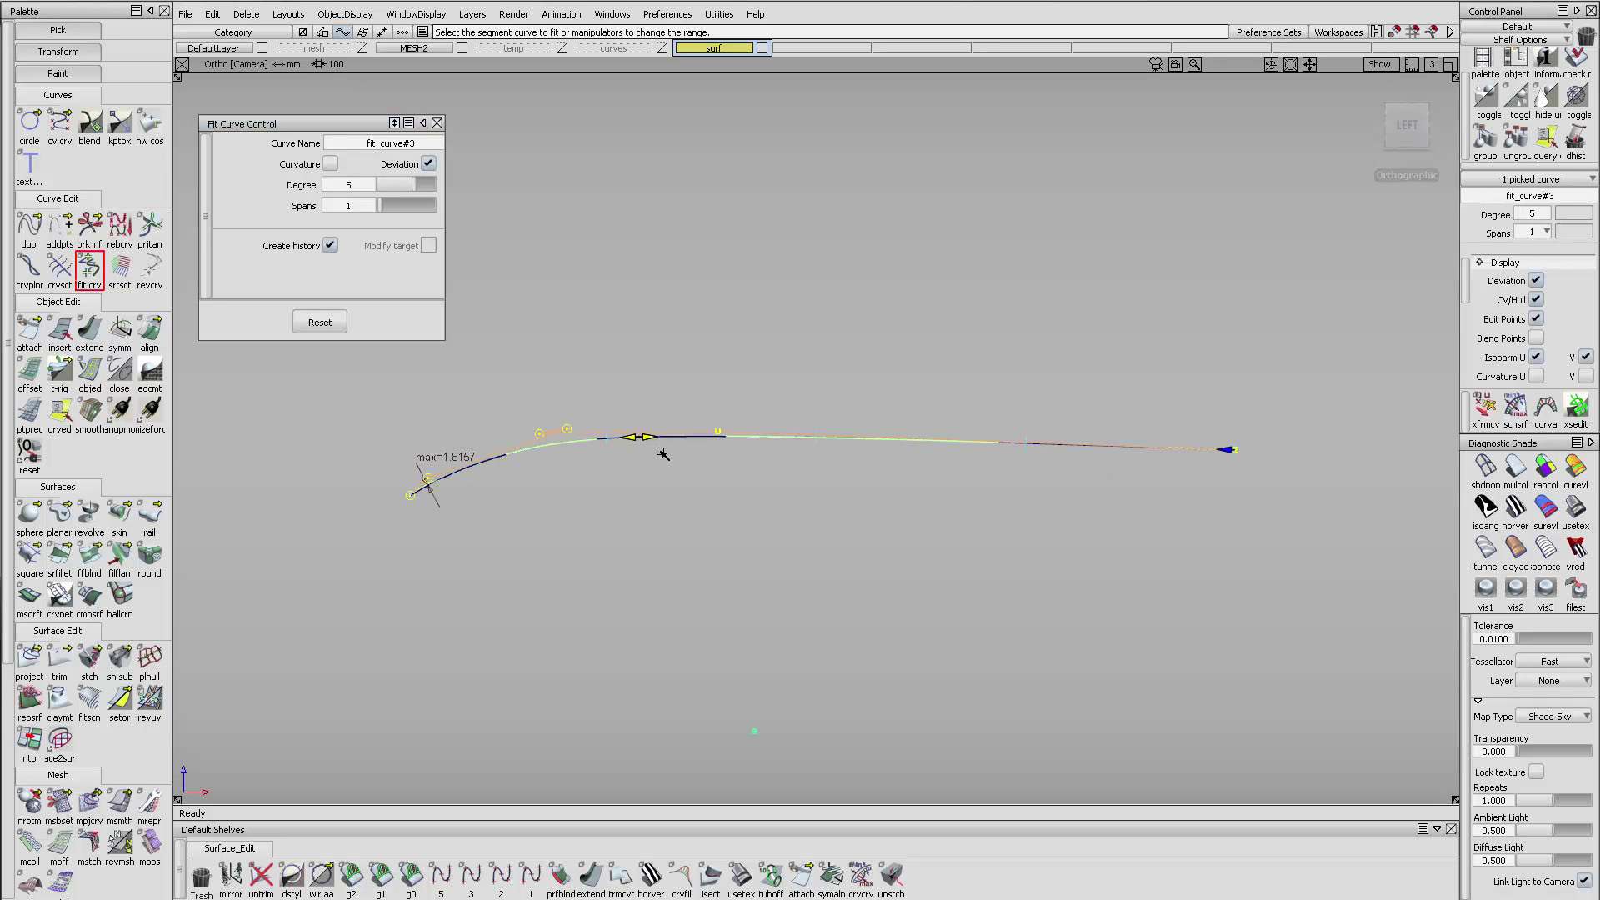
click(679, 455)
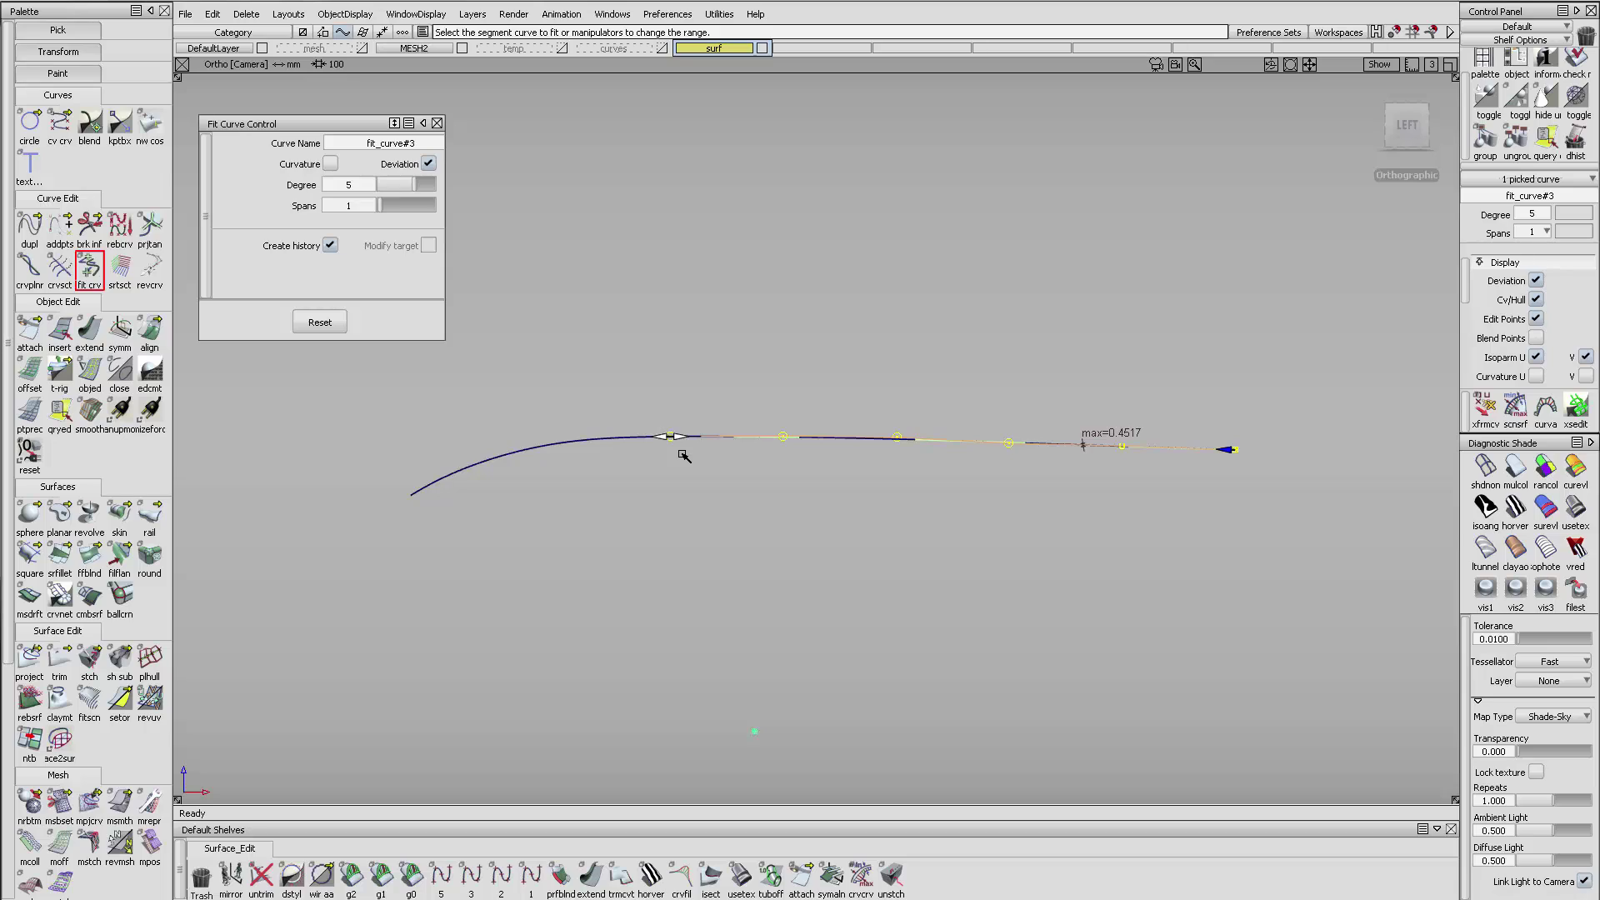
- Lower the fit curve to degree 3 and fit a second degree 3, single-span curve to the bent front section
click(404, 183)
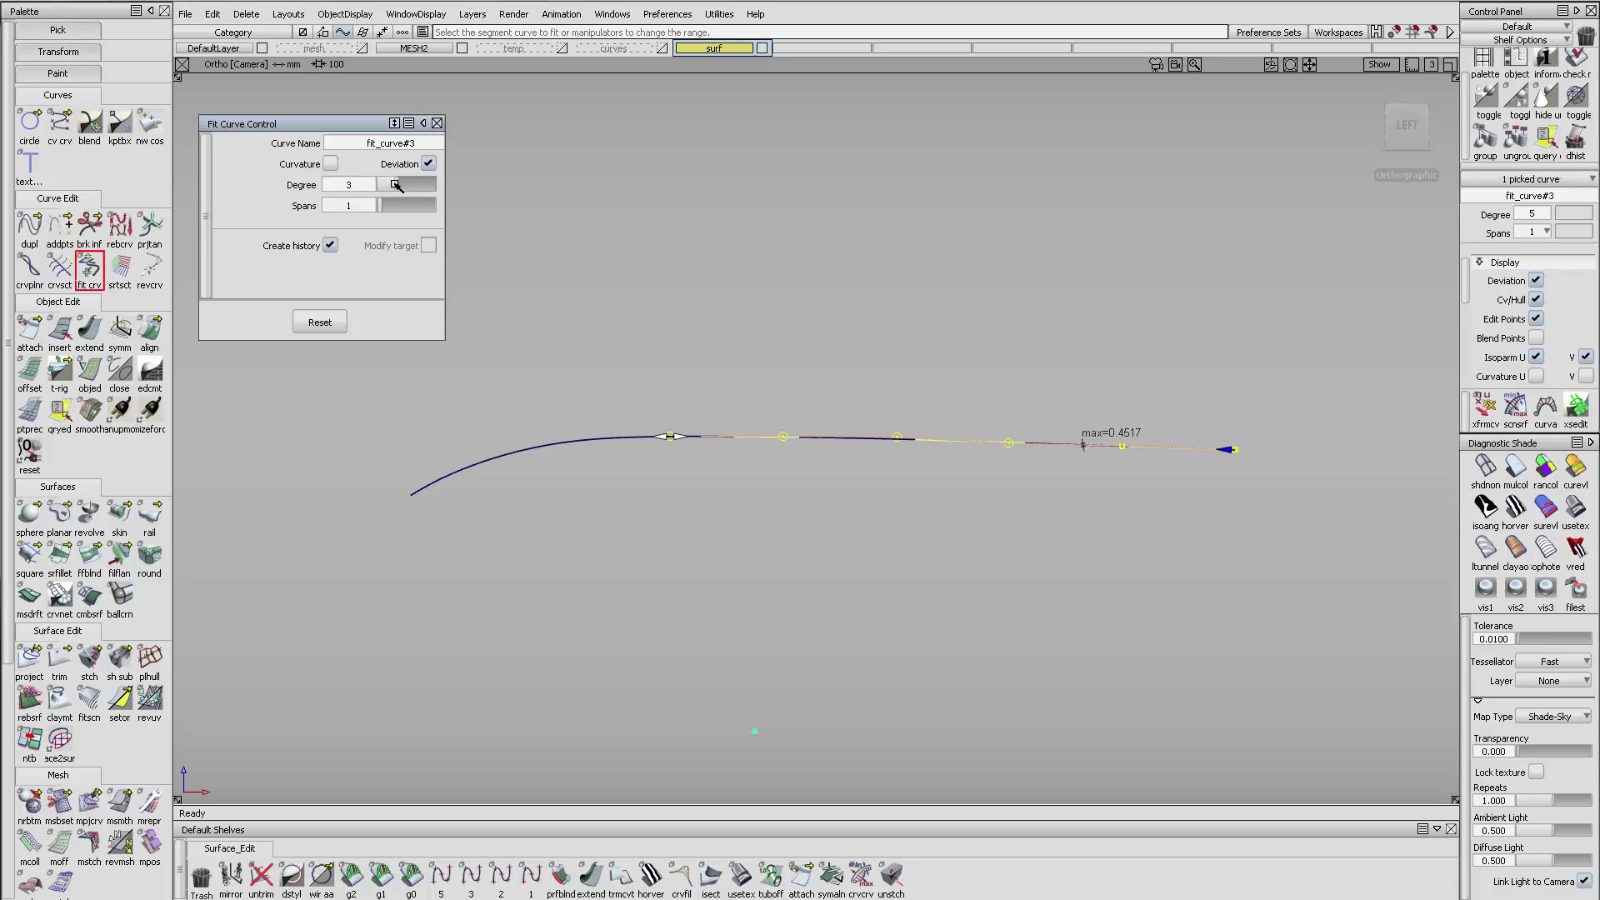
drag(397, 185, 388, 184)
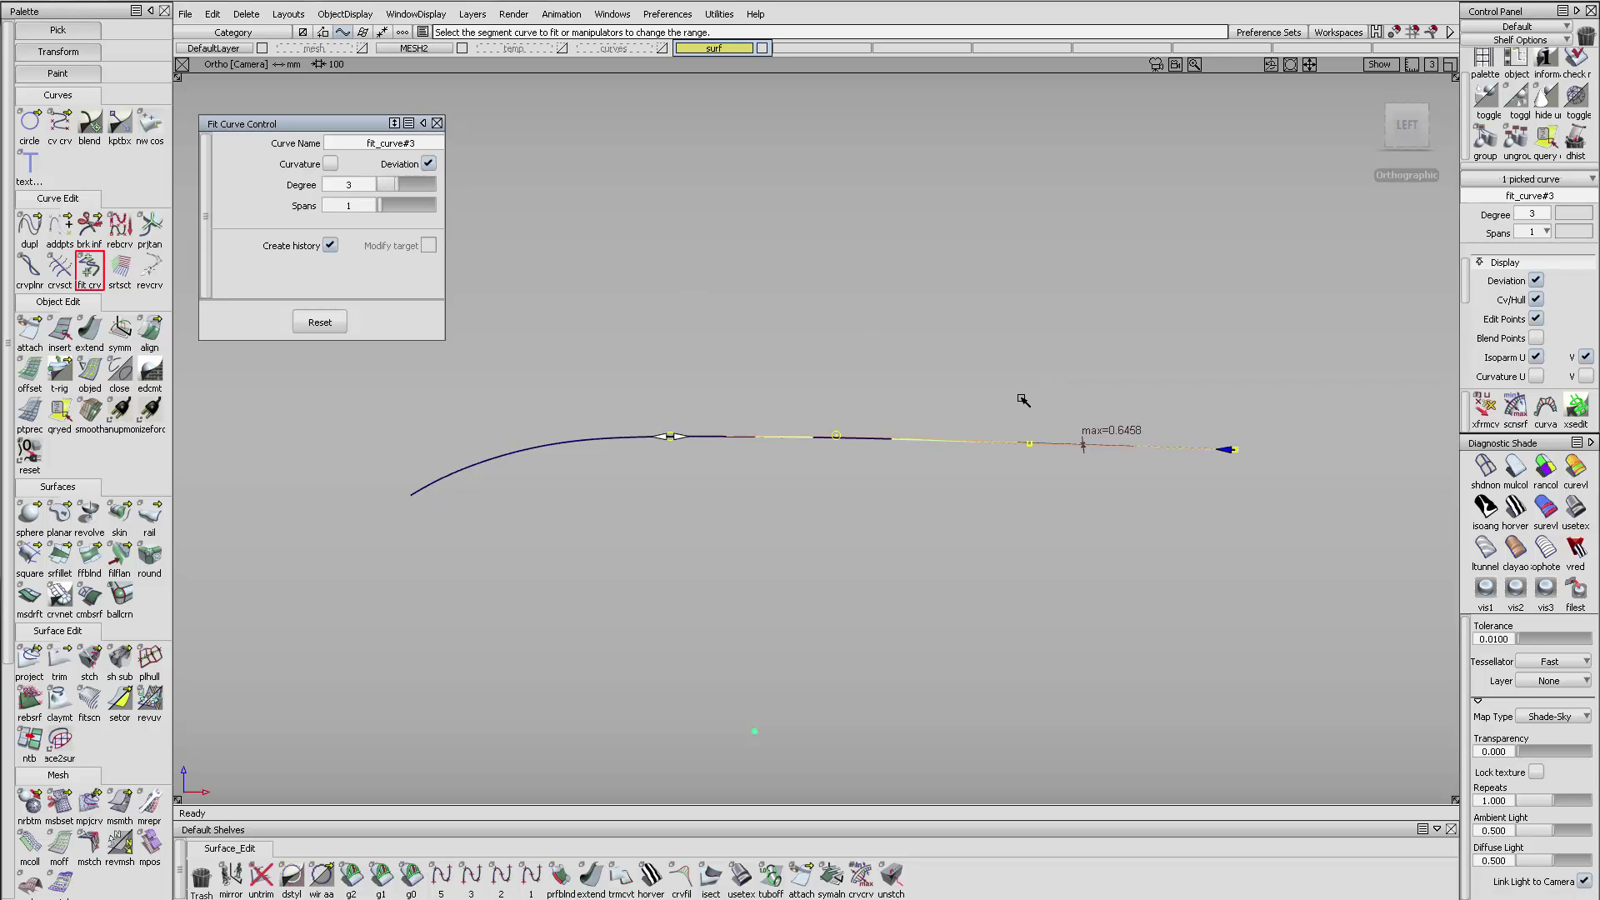
click(517, 454)
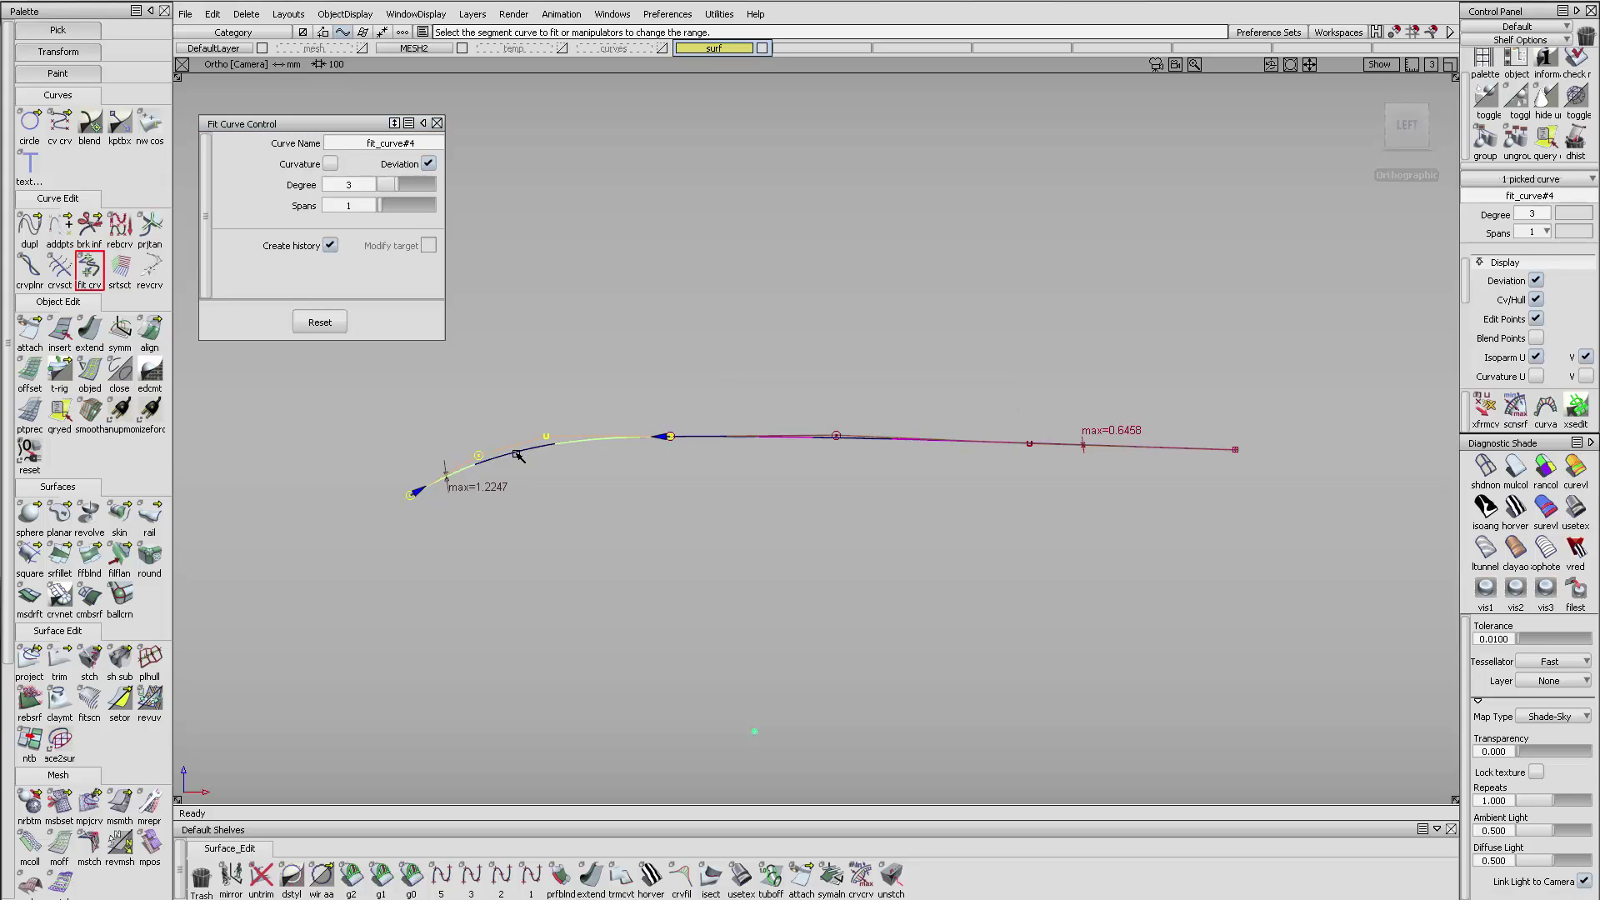
- Pick both fitted curves and display curvature combs on them
alt+shift+drag(517, 454, 618, 426)
alt+shift+right_drag(618, 426, 668, 389)
ctrl+shift+drag(699, 473, 678, 397)
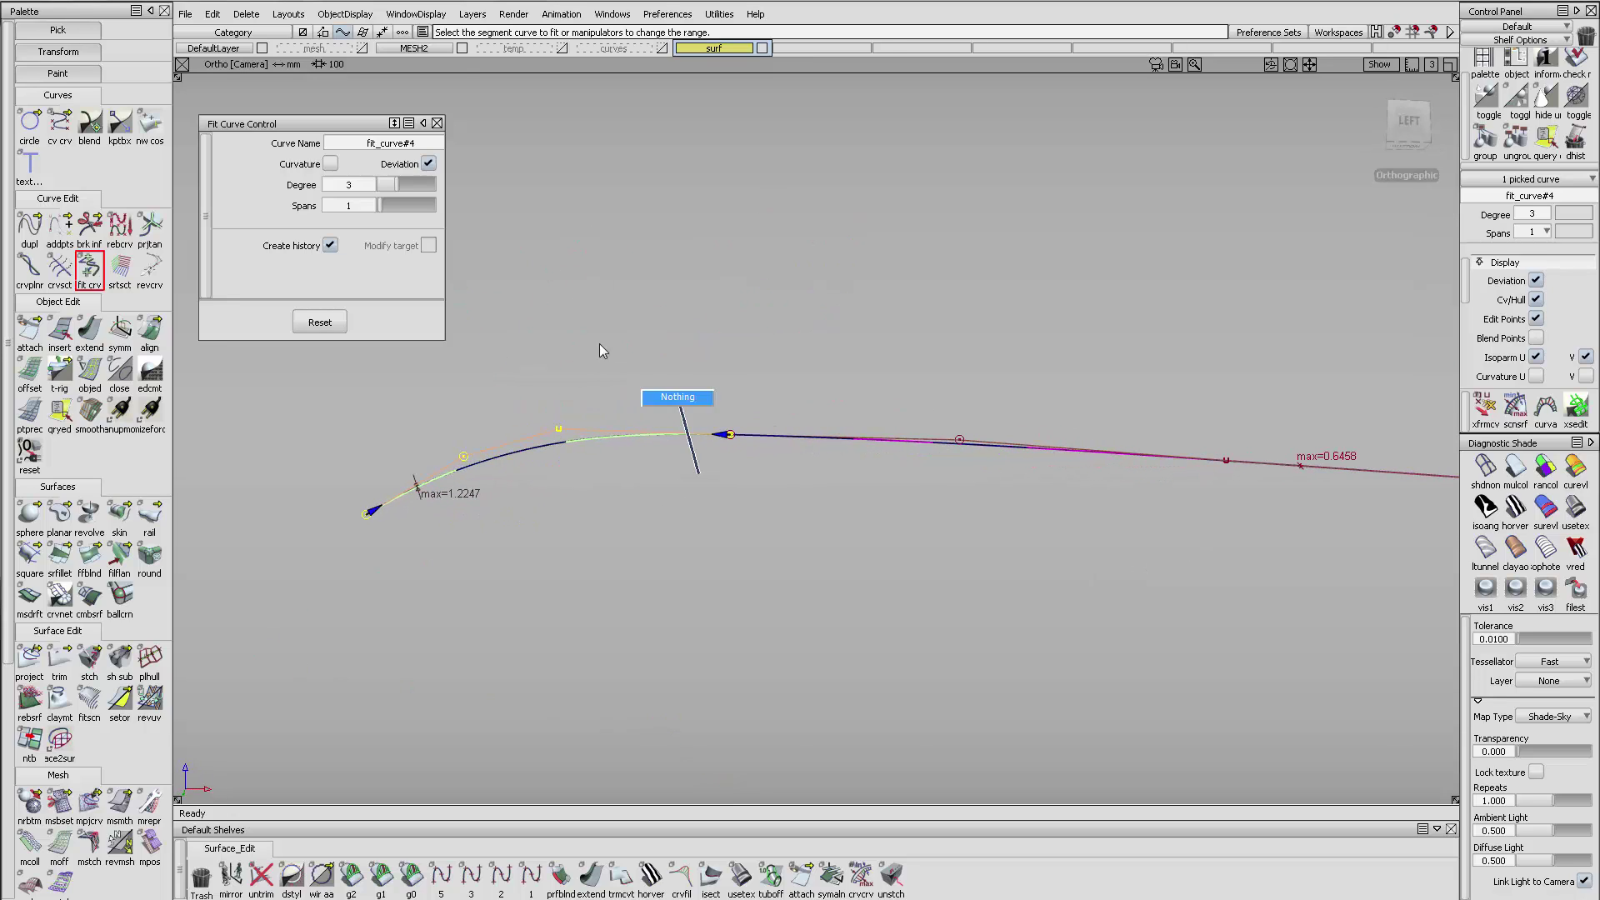
click(562, 436)
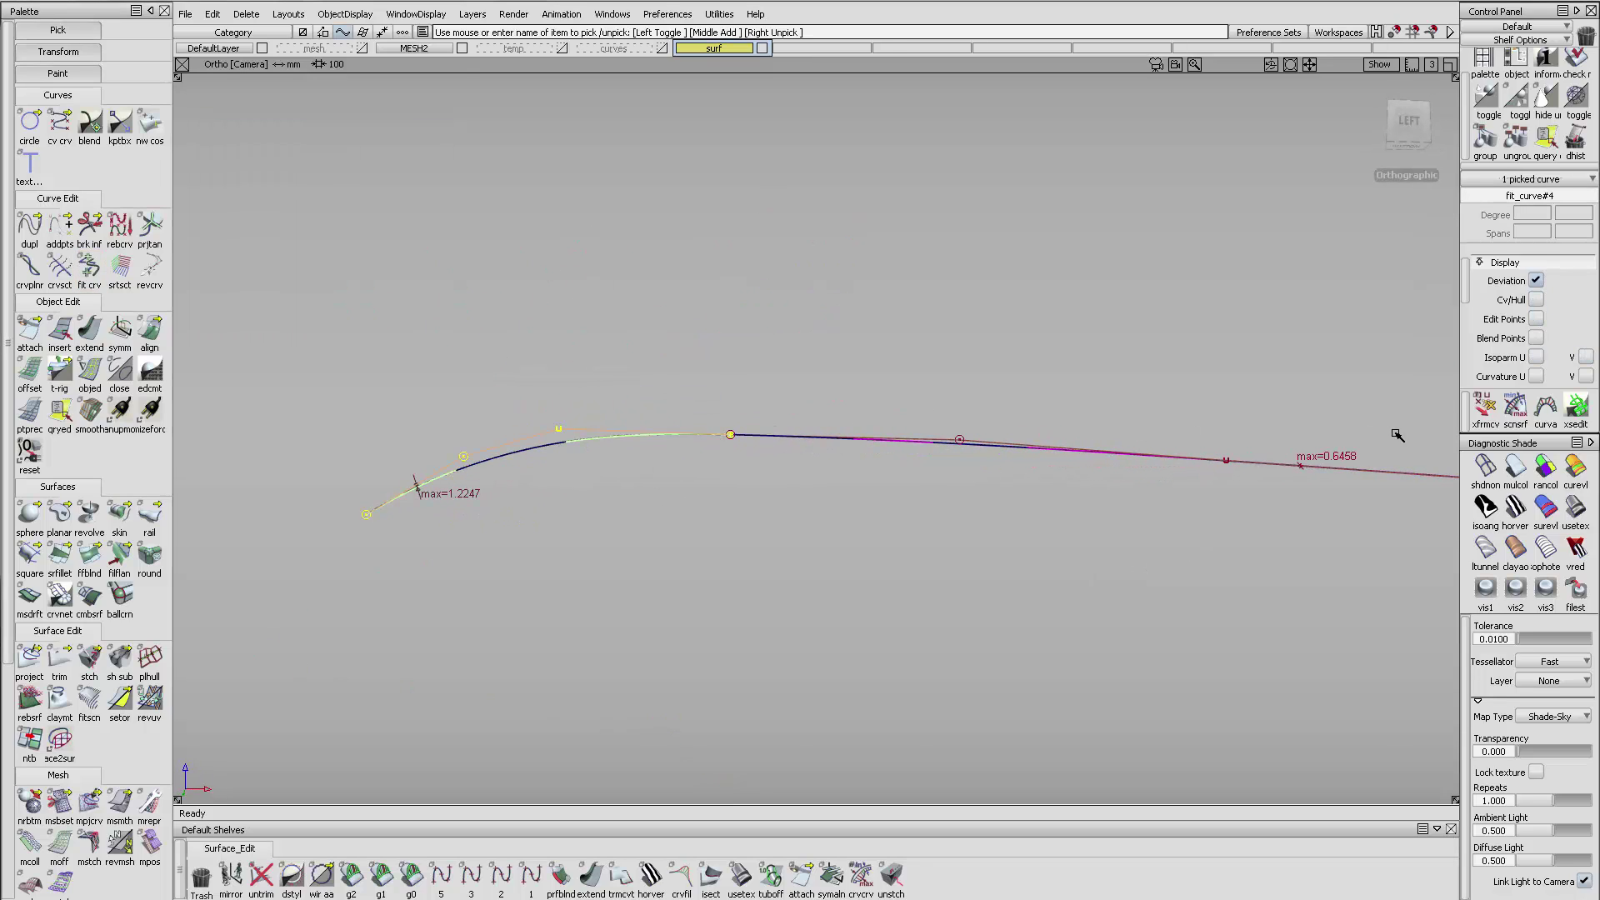
click(1264, 465)
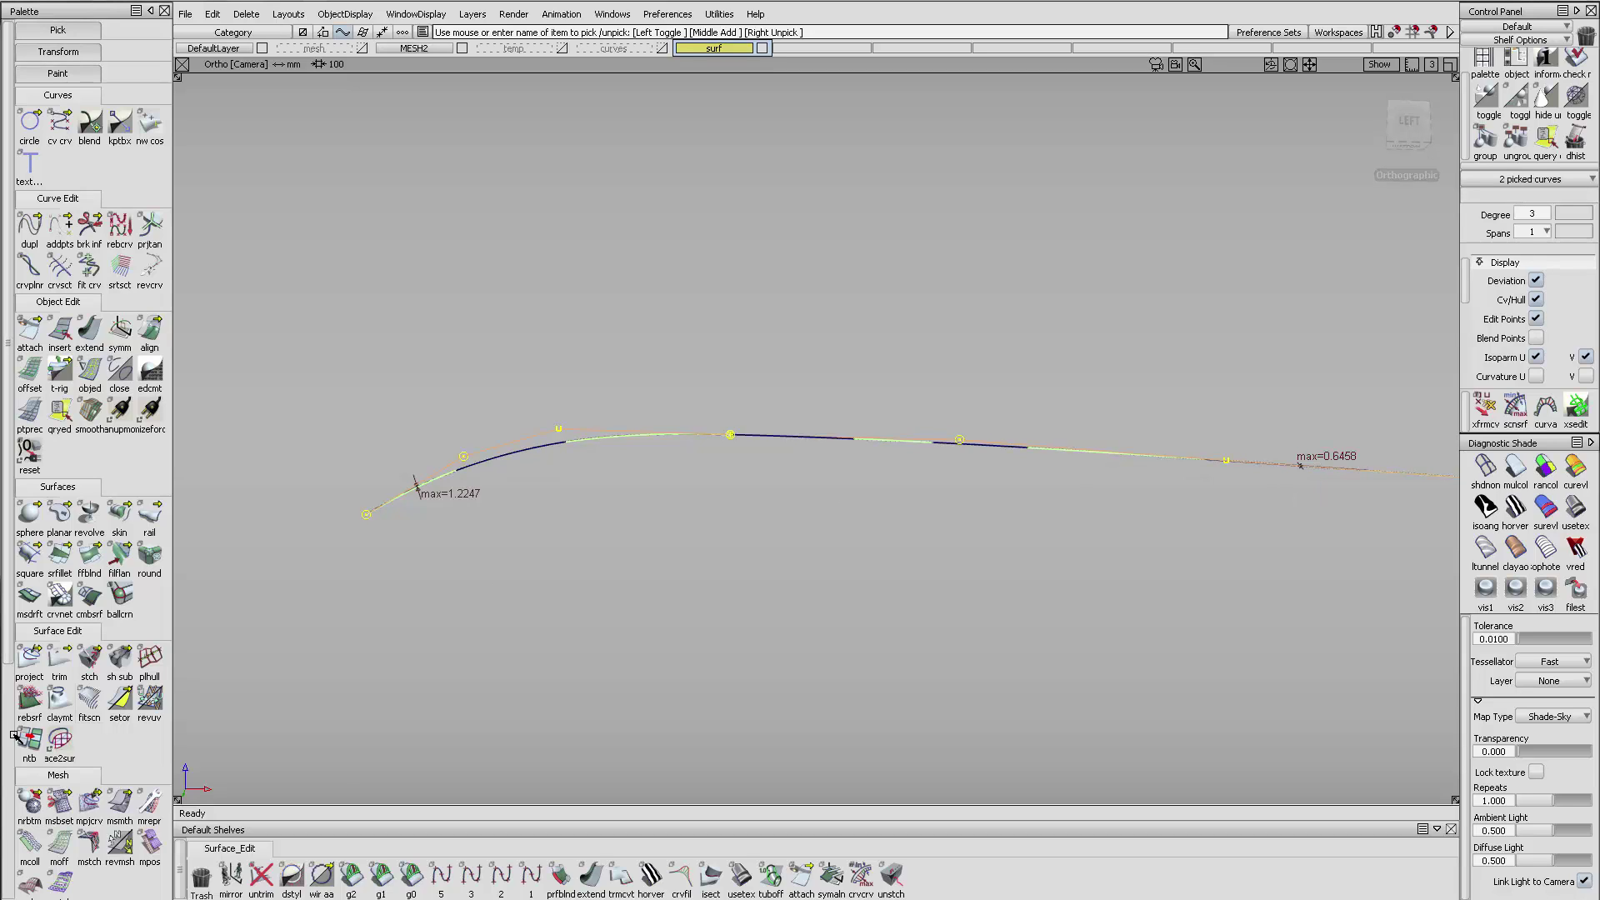
scroll(100, 792, down, 5)
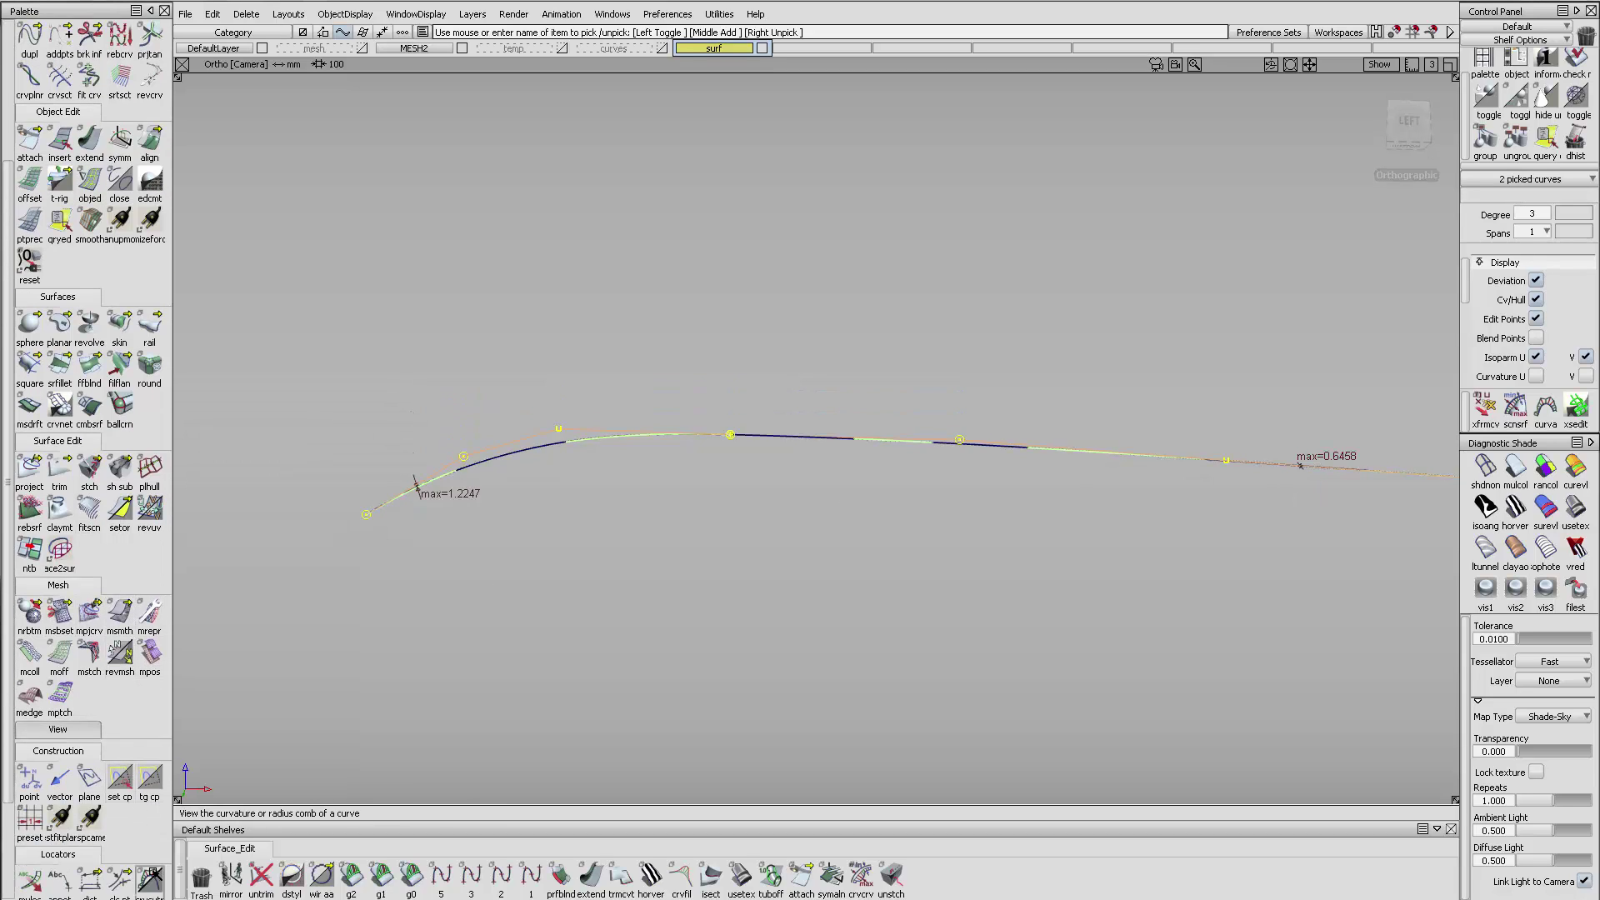
click(150, 876)
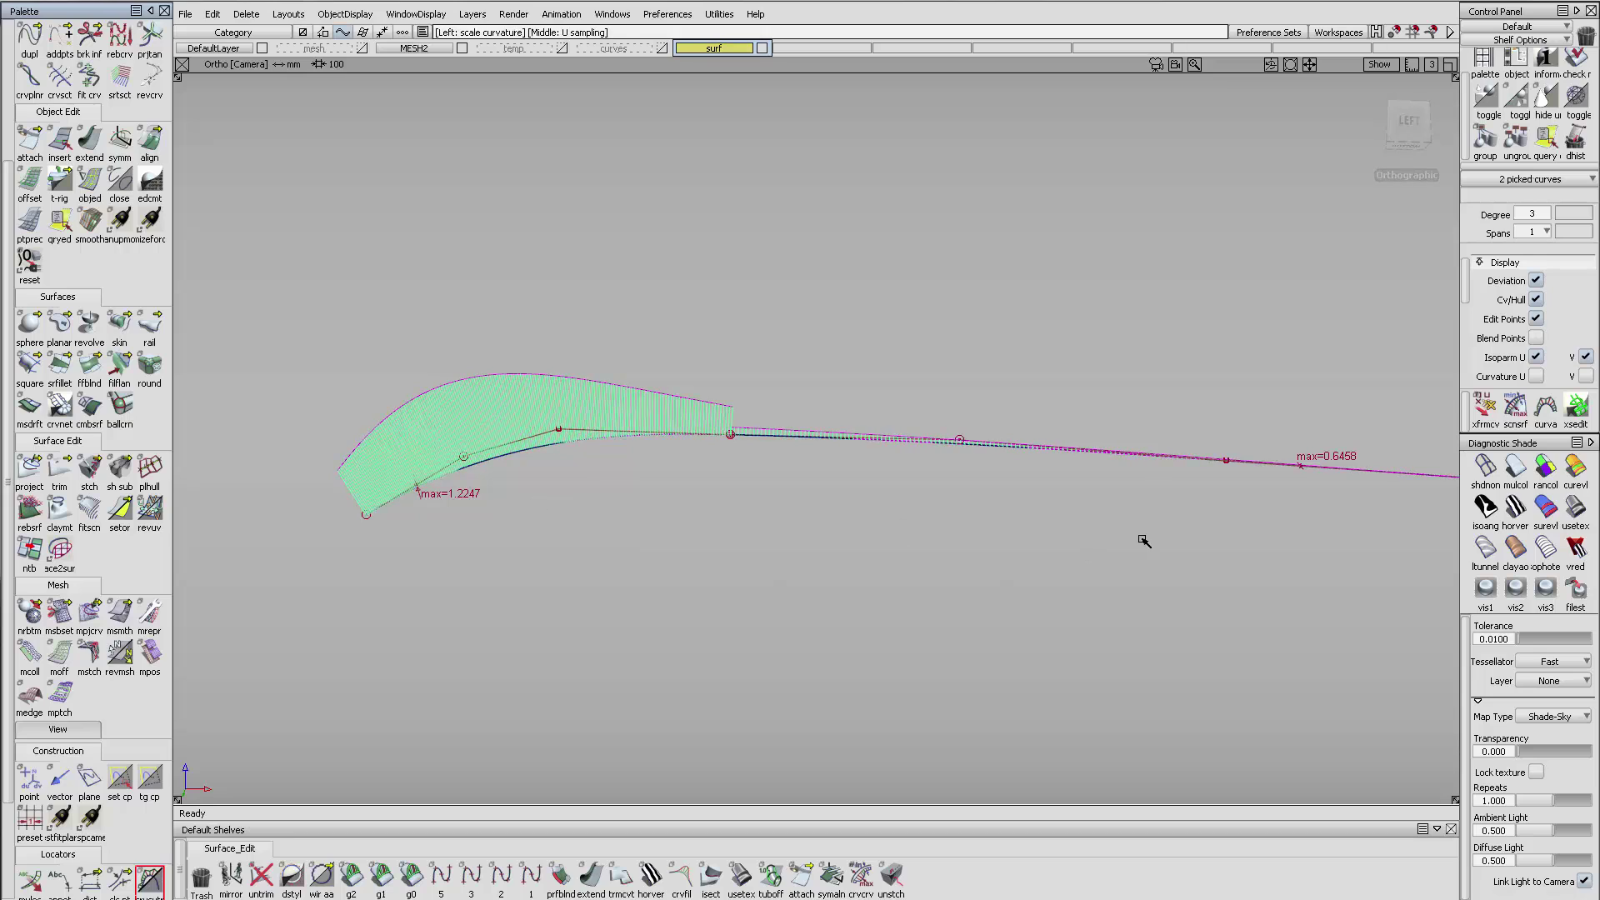
ctrl+shift+drag(771, 493, 743, 416)
- Assign the original theoretical edge curve to the hidden curves layer, leaving only the two fitted curves visible
alt+shift+click(724, 434)
alt+shift+drag(875, 466, 1057, 454)
alt+shift+right_drag(1057, 454, 1191, 450)
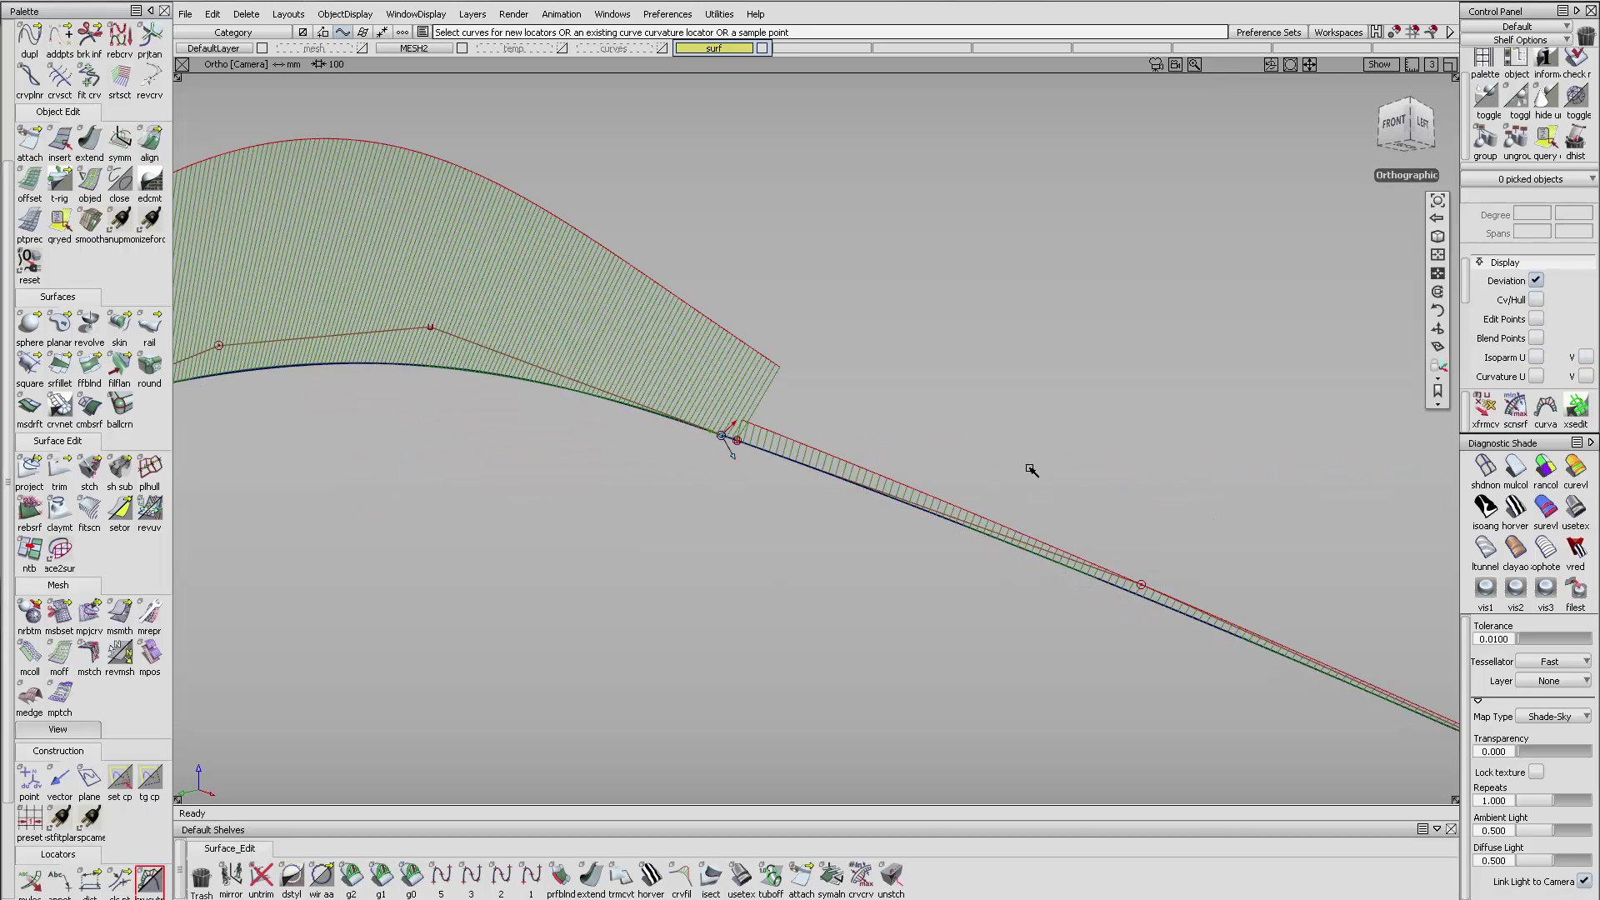
click(542, 385)
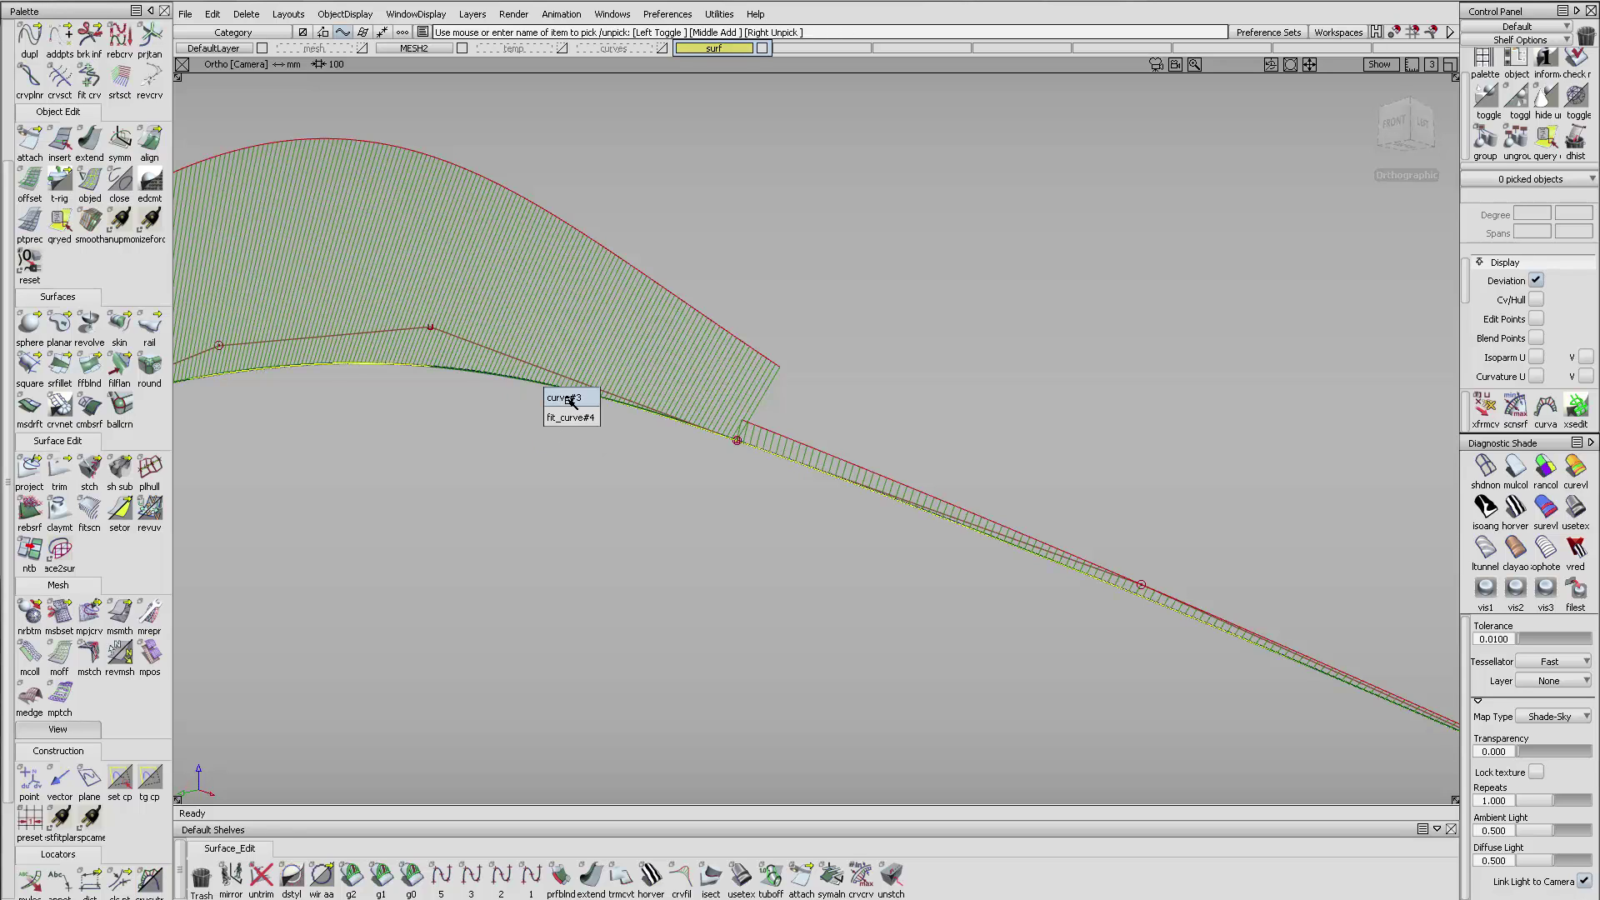
click(567, 398)
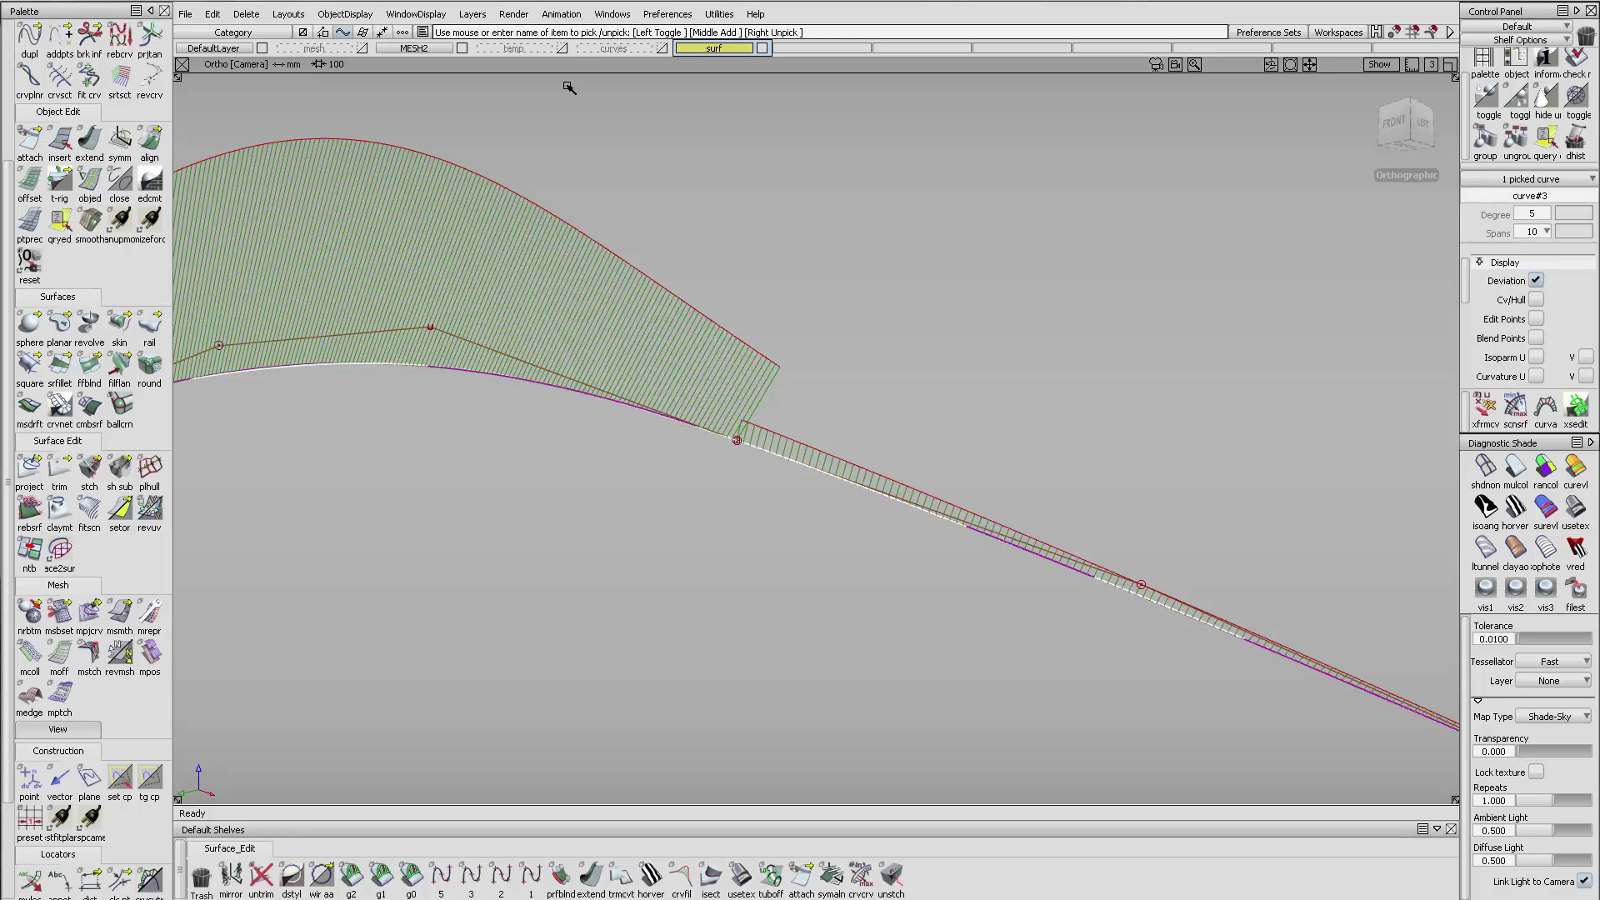
click(621, 50)
click(618, 64)
- Duplicate the bent front fitted curve in place as a reference and raise the original to degree 5
alt+shift+drag(980, 277, 701, 409)
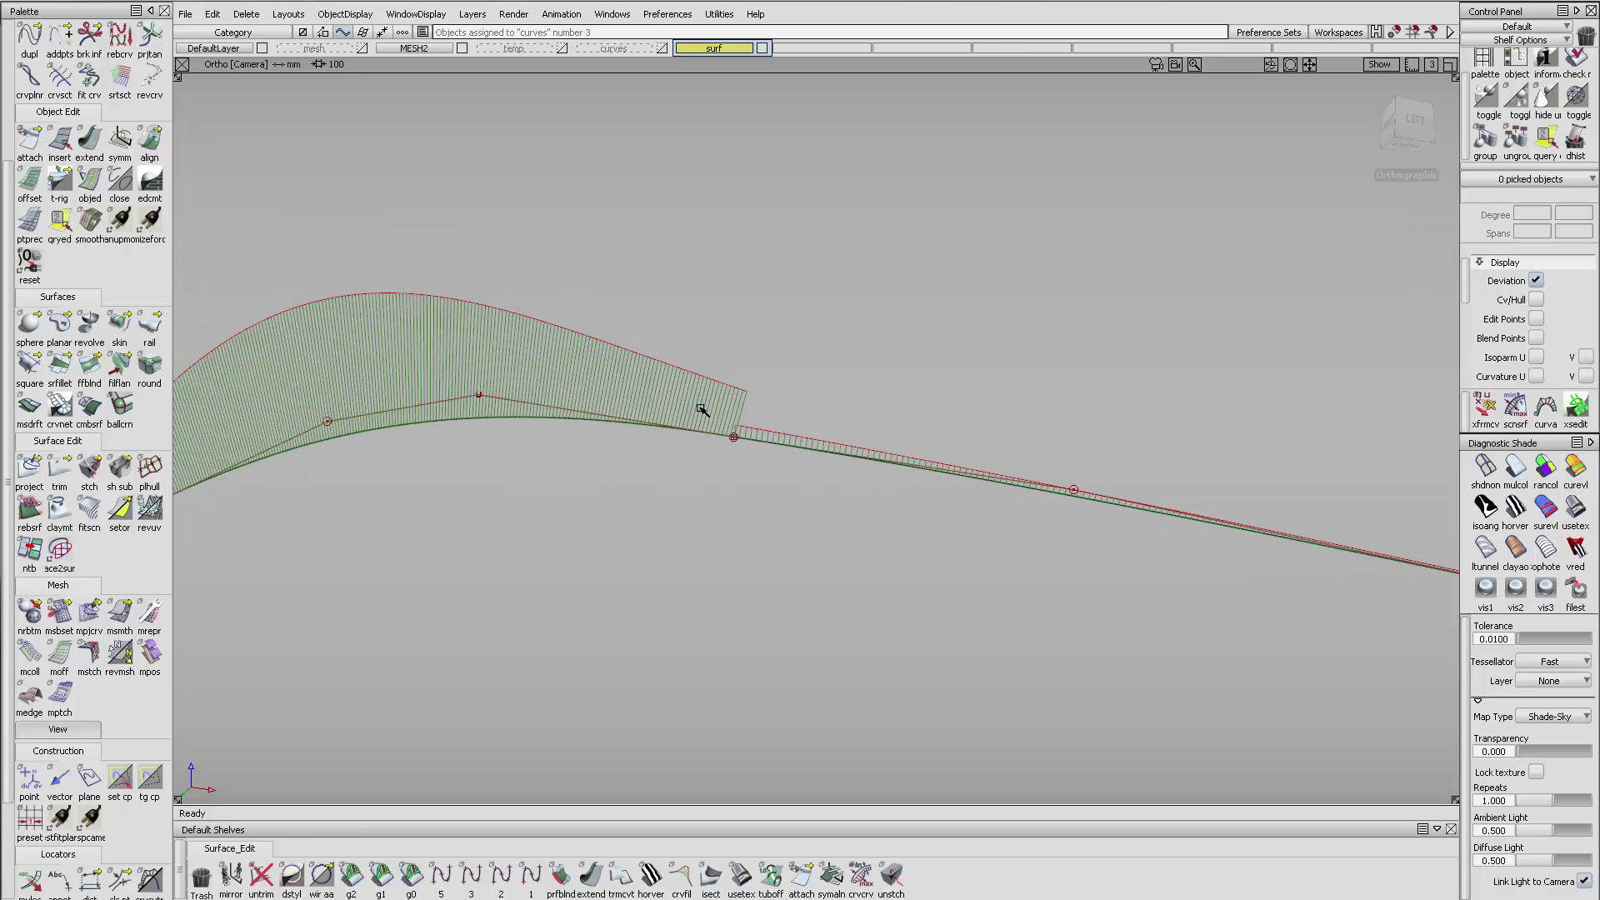
drag(901, 503, 732, 525)
click(597, 422)
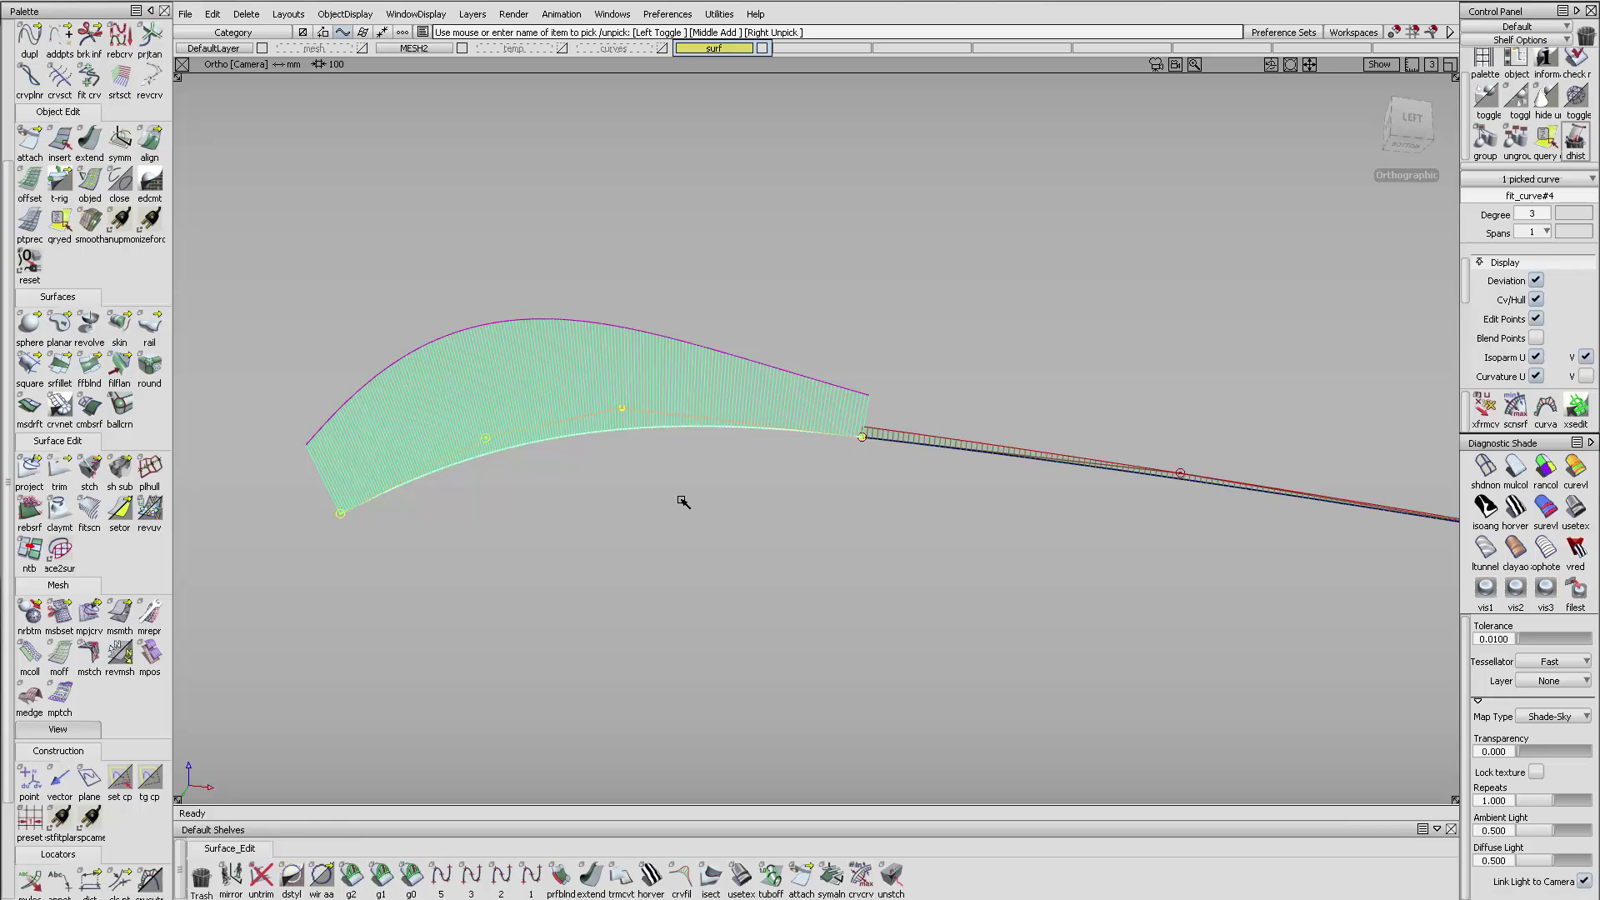
key(ctrl+v)
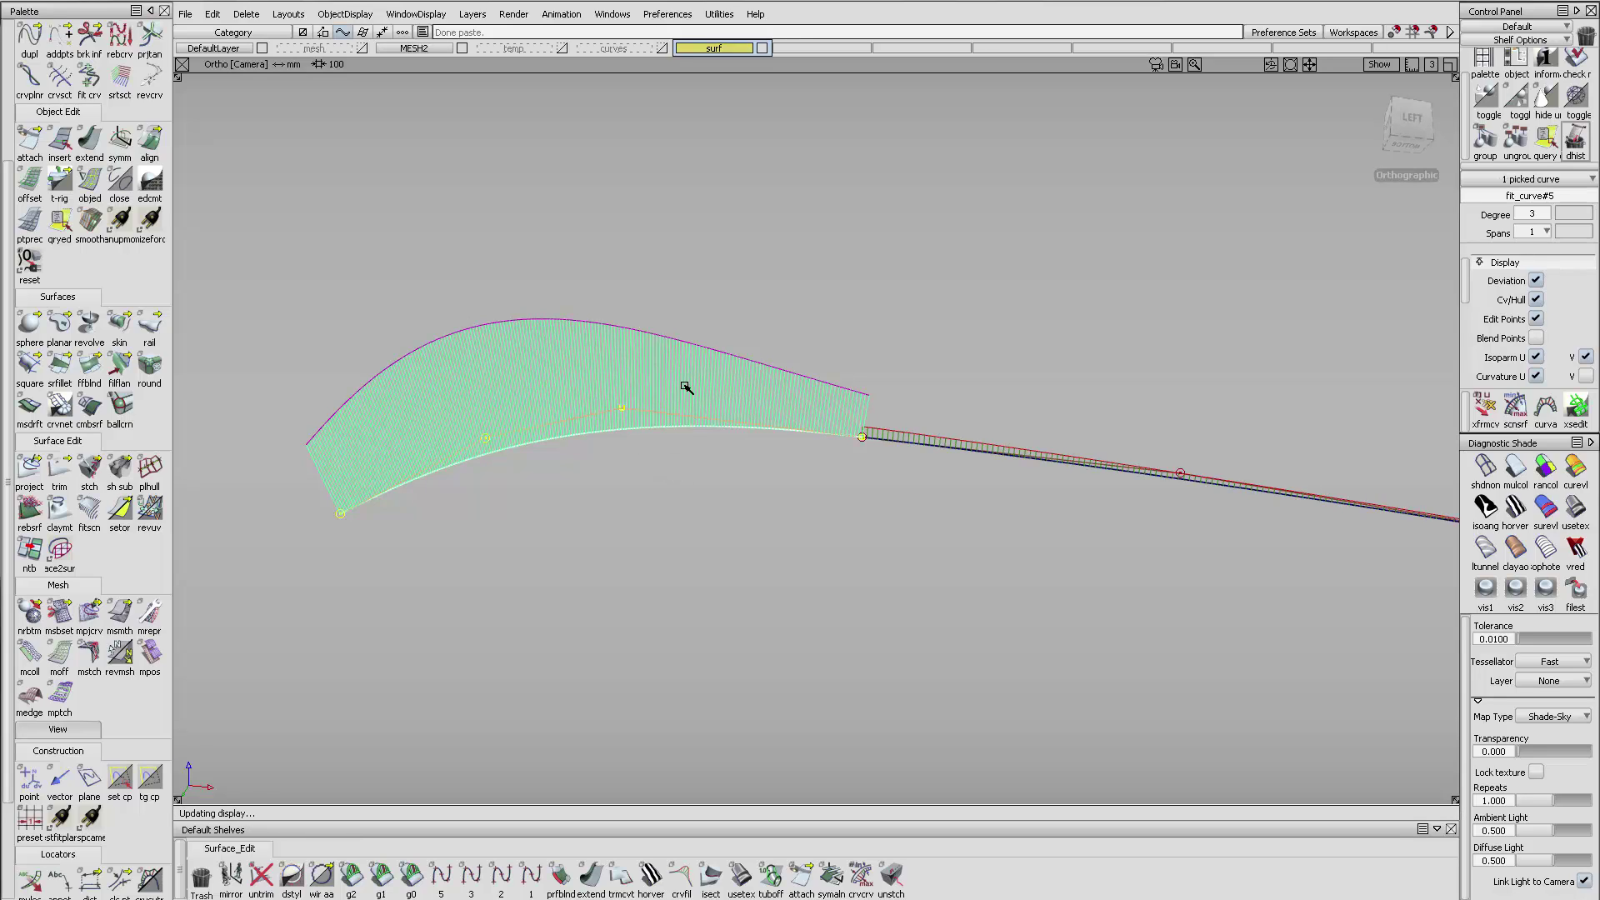
ctrl+shift+drag(643, 474, 631, 389)
click(614, 399)
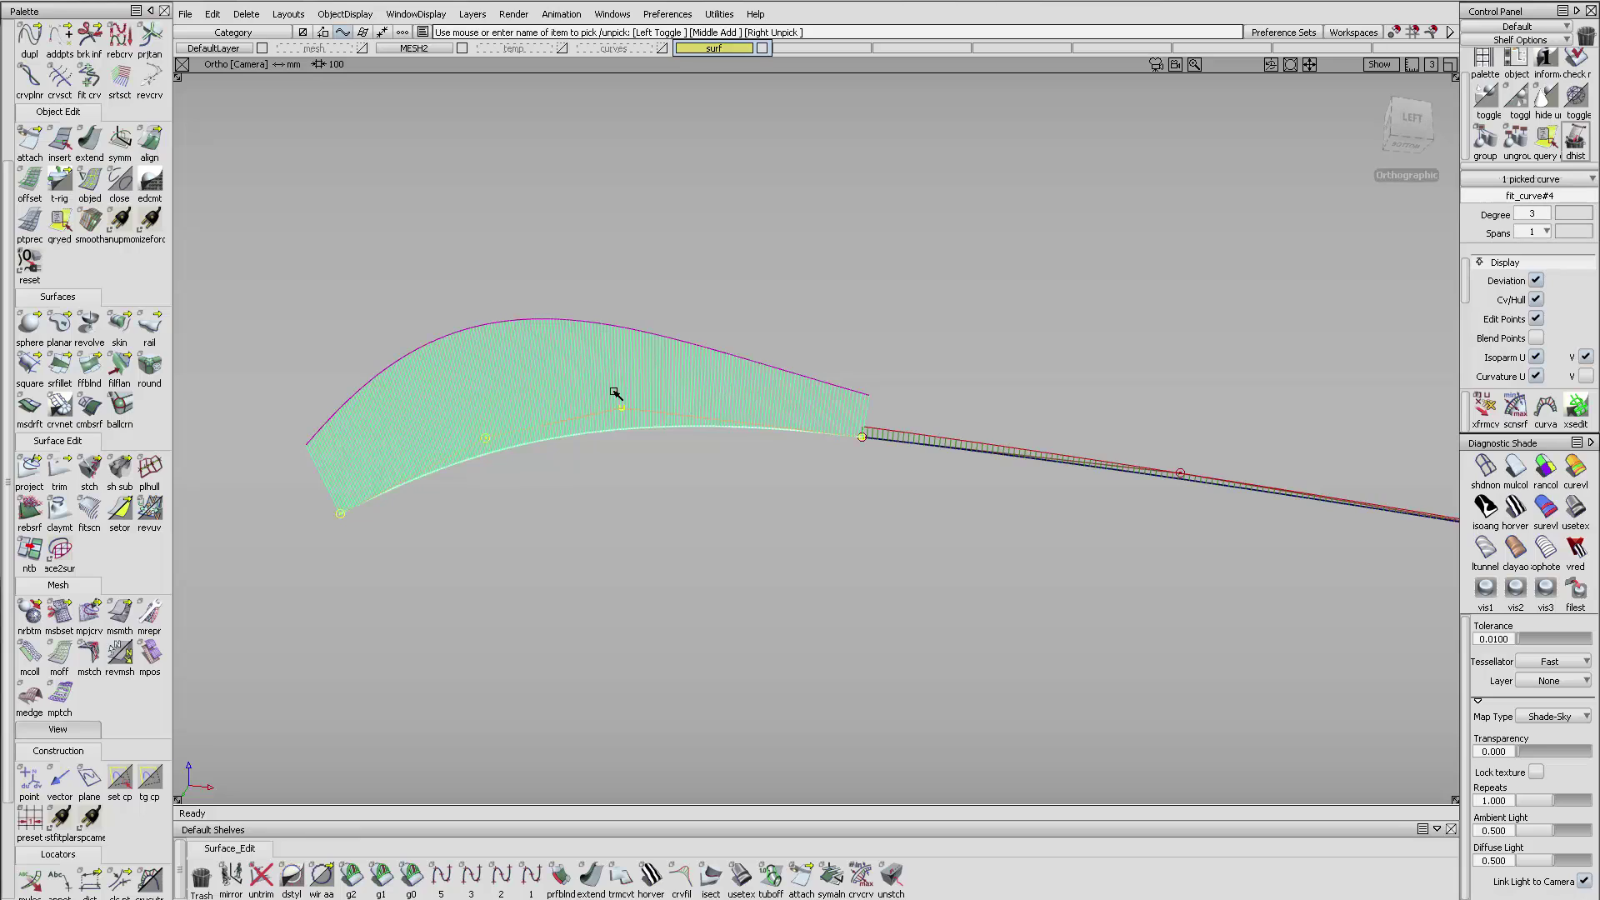
click(1548, 212)
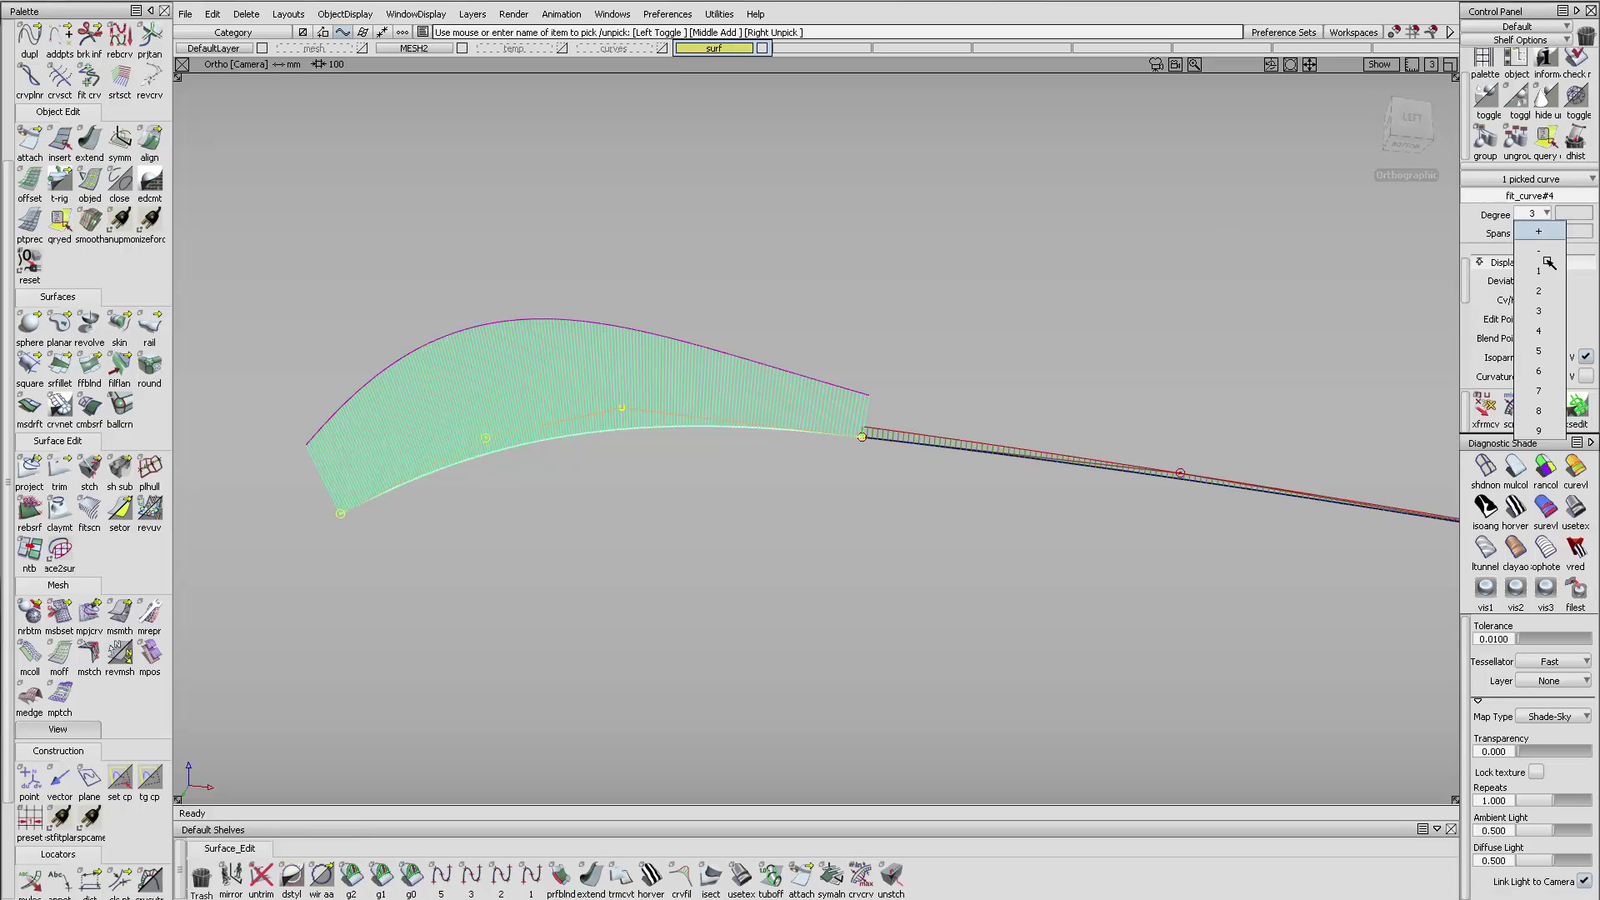
click(1539, 350)
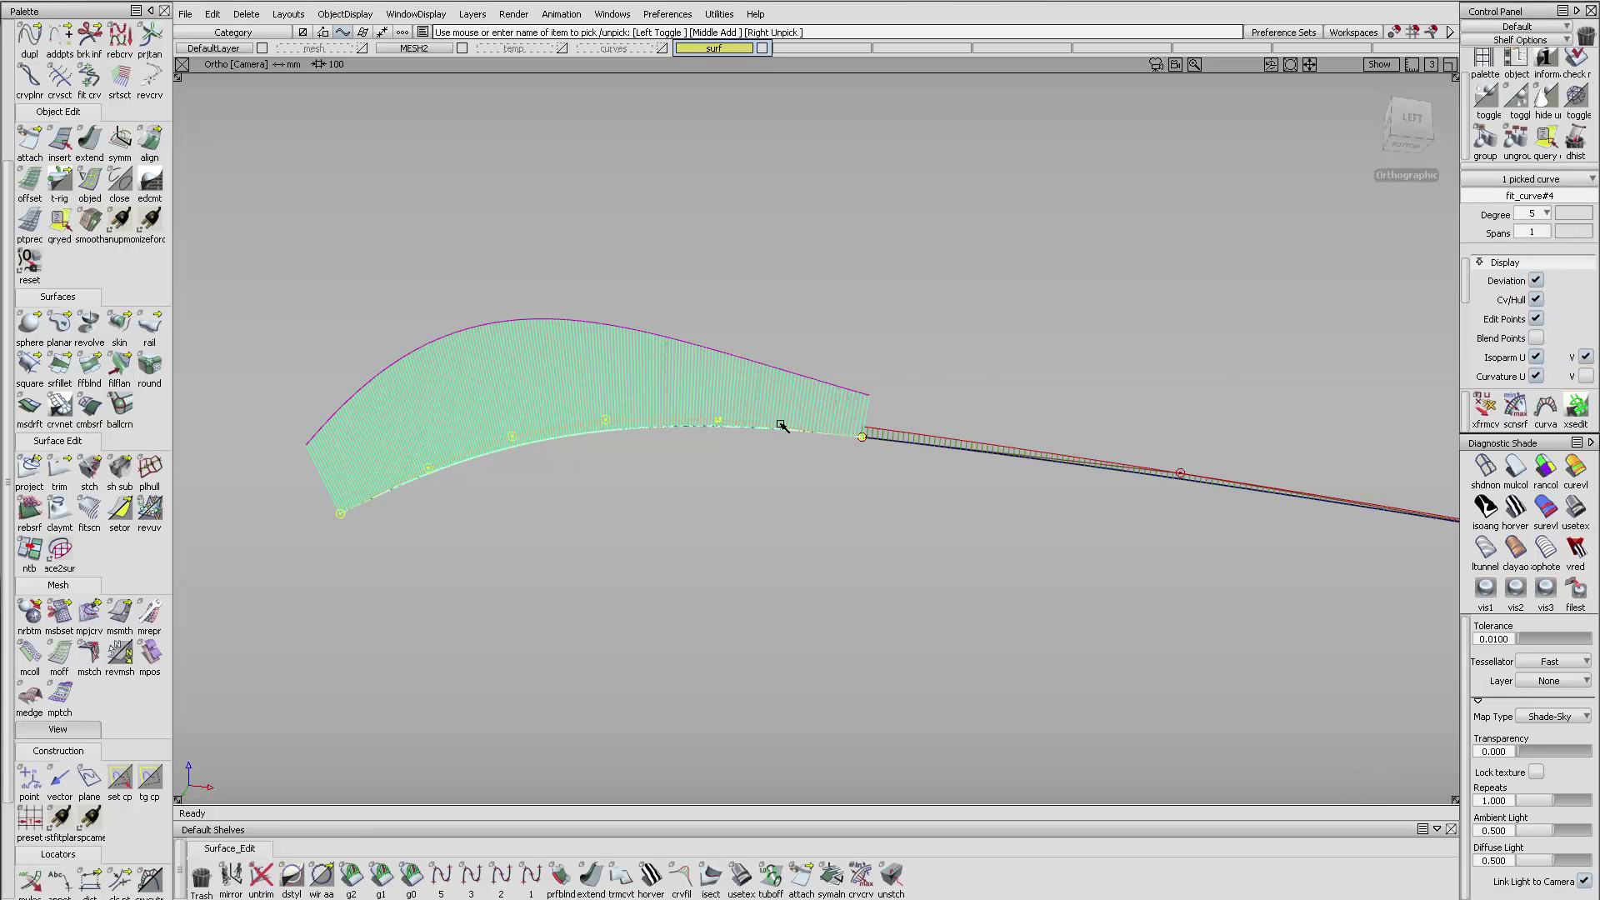
- Align the degree 5 front curve to the end of the flatter rear curve with G2 continuity
click(147, 157)
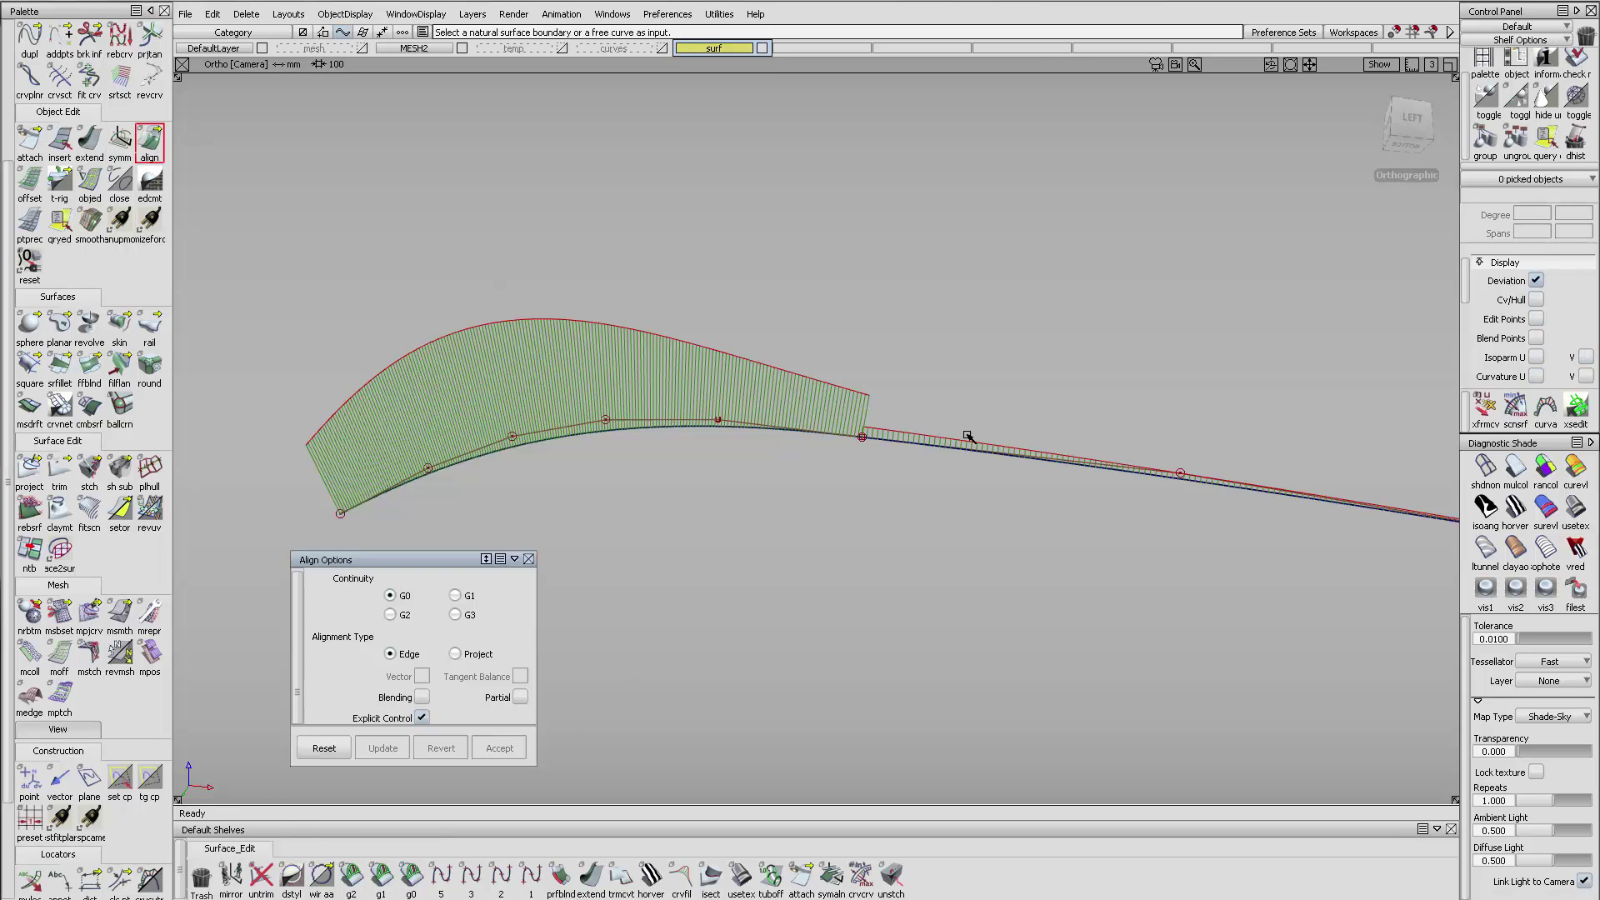
click(844, 436)
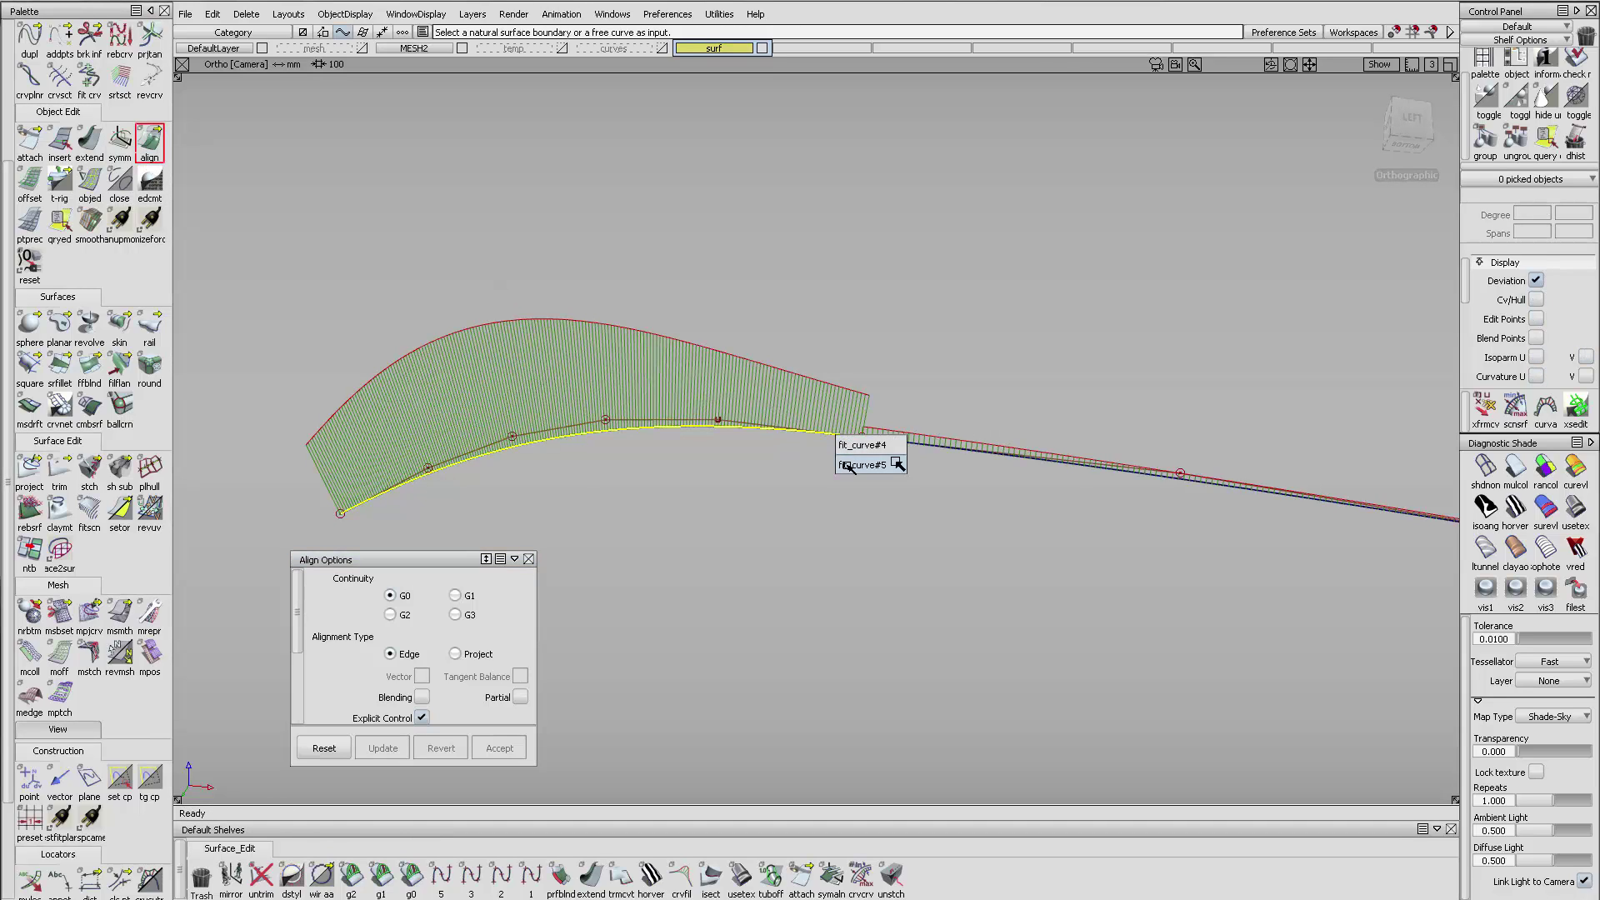
click(892, 444)
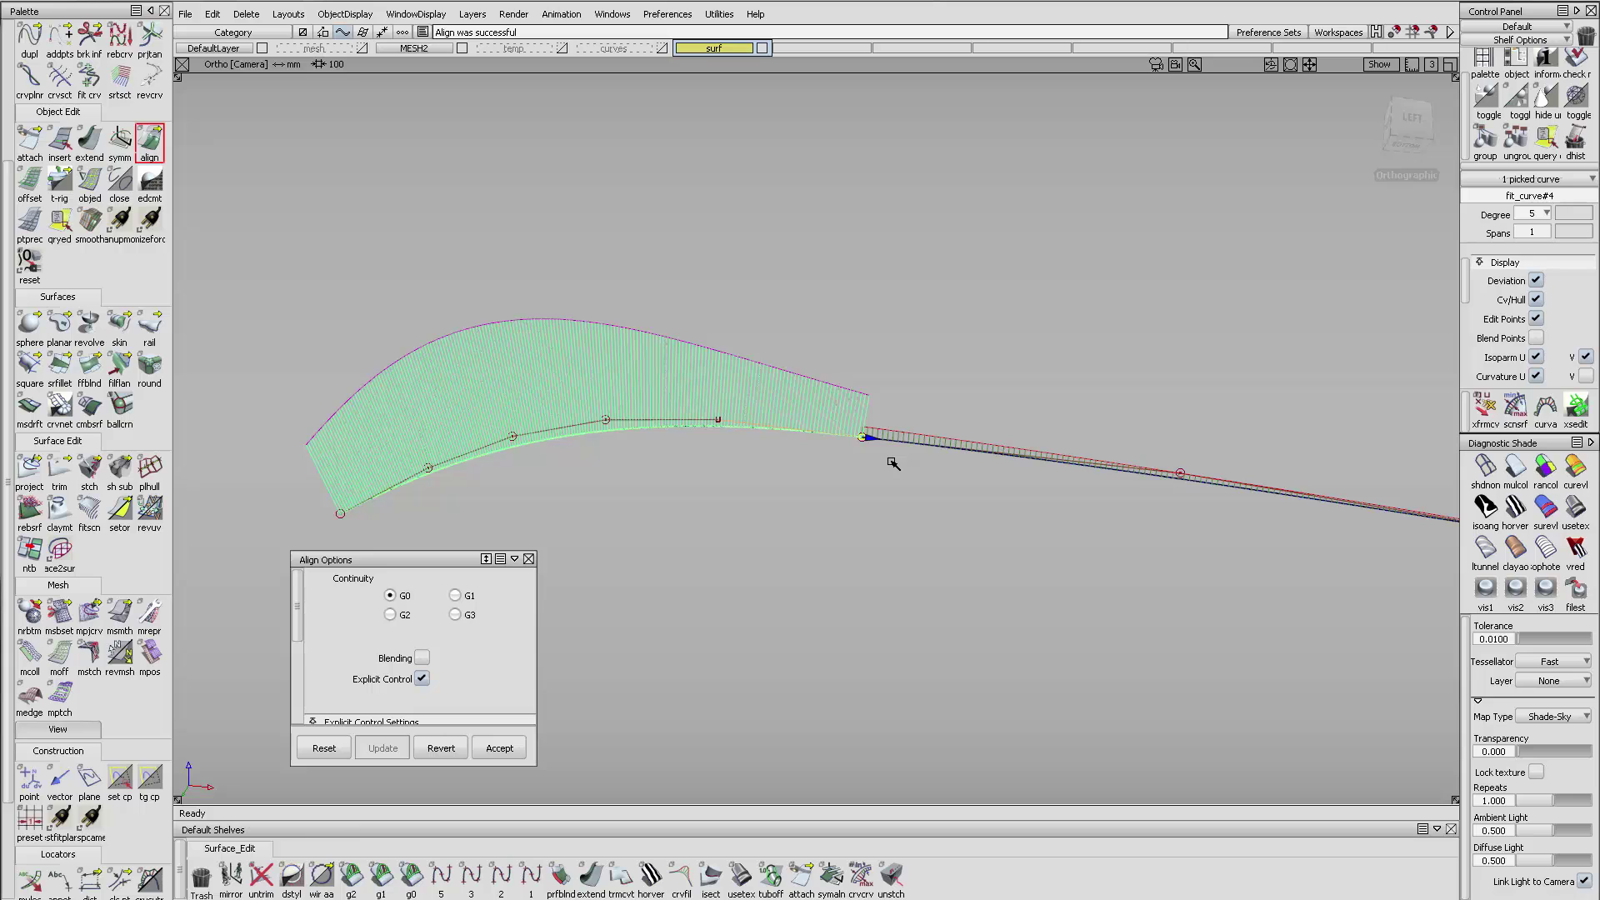
click(407, 614)
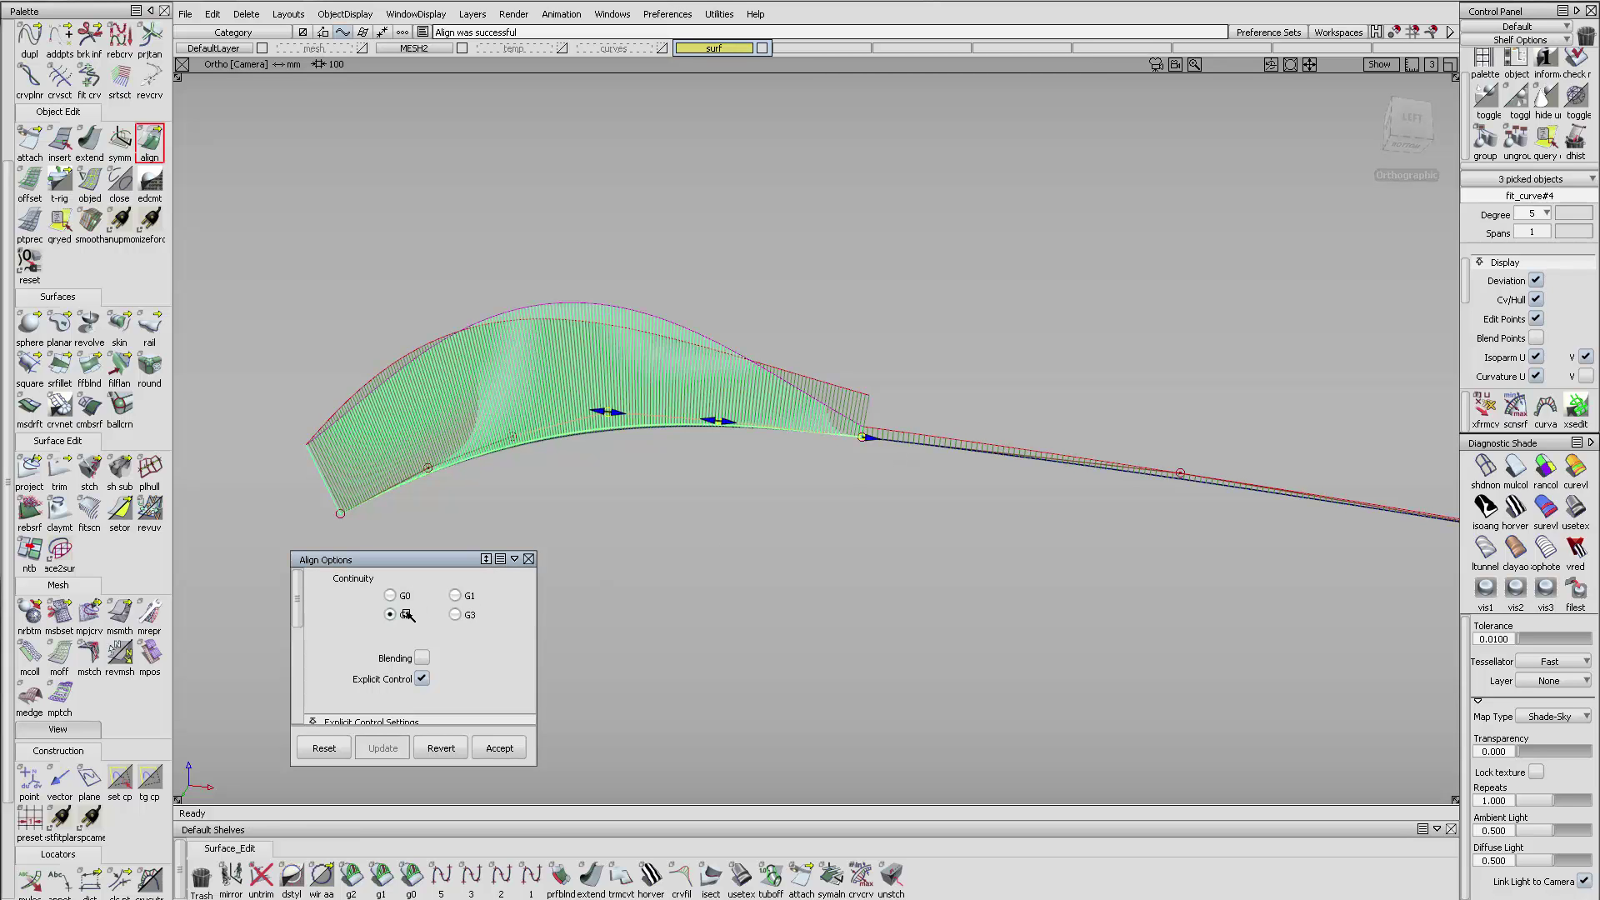
- Slide the flatter curve's second CV along its hull toward the shared endpoint, bringing the aligned curve's comb closer to the duplicate's
alt+shift+drag(885, 457, 915, 363)
click(1486, 406)
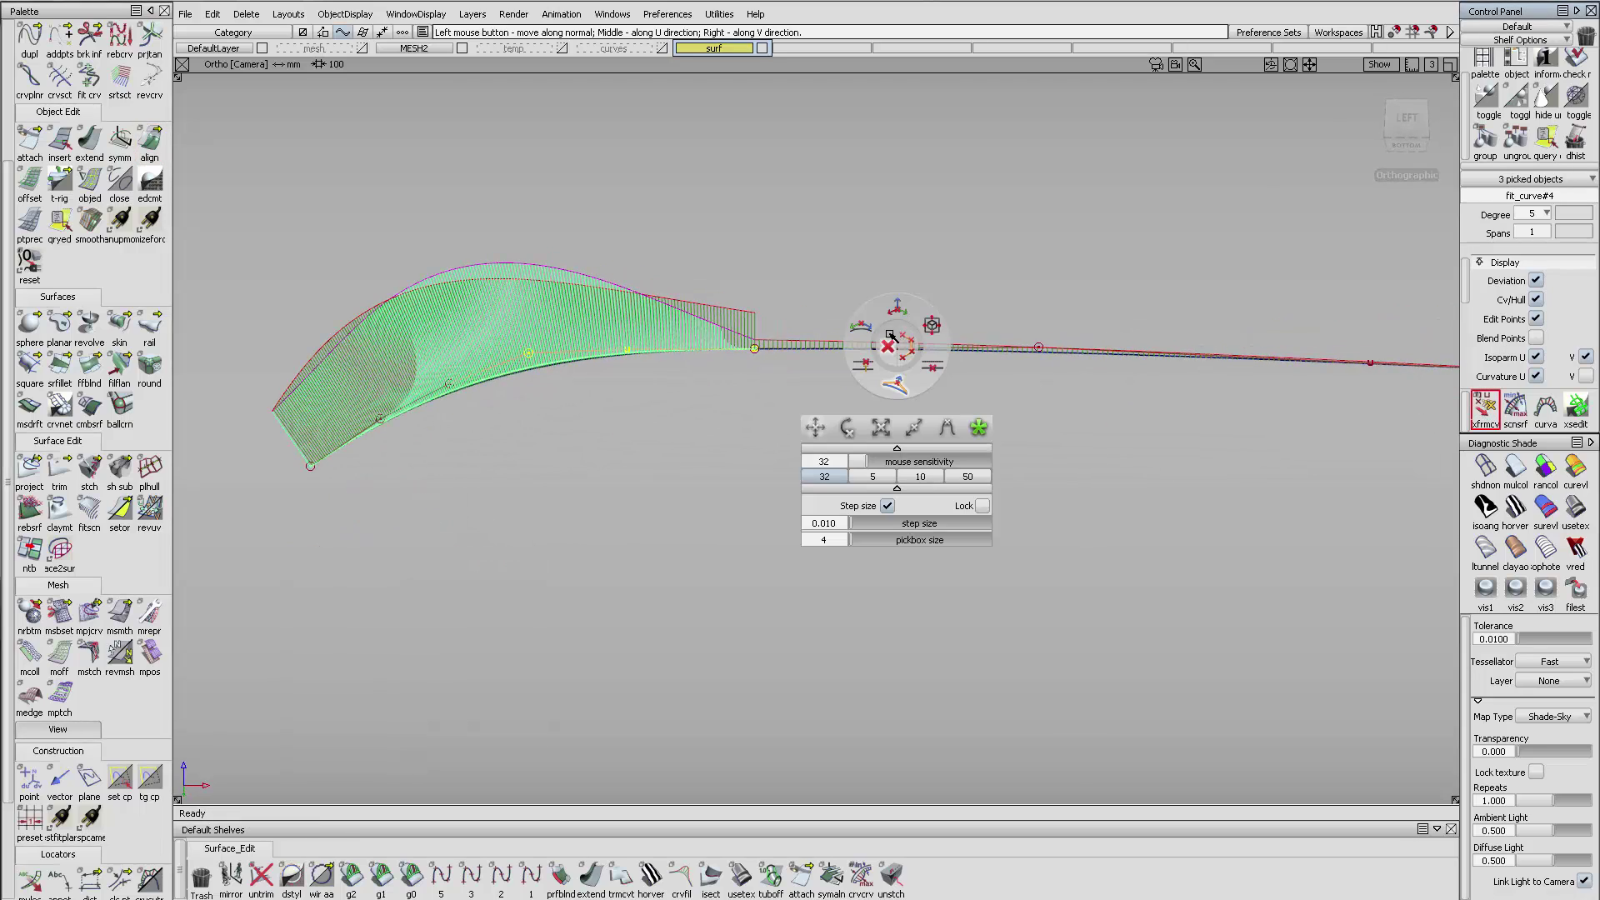
click(1033, 346)
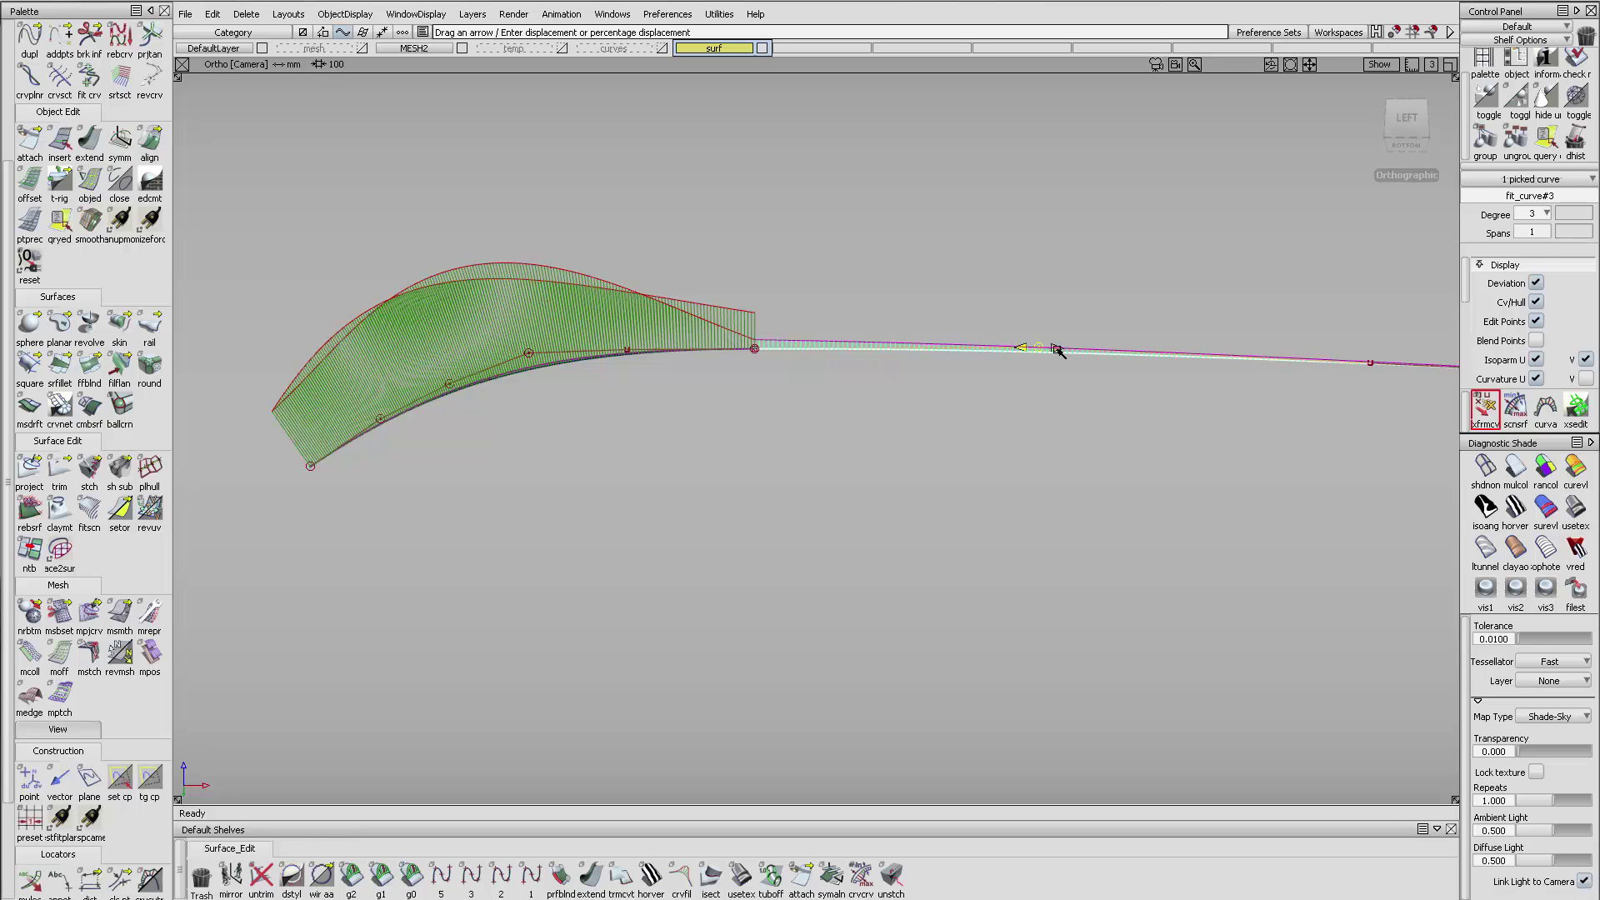
drag(335, 321, 151, 329)
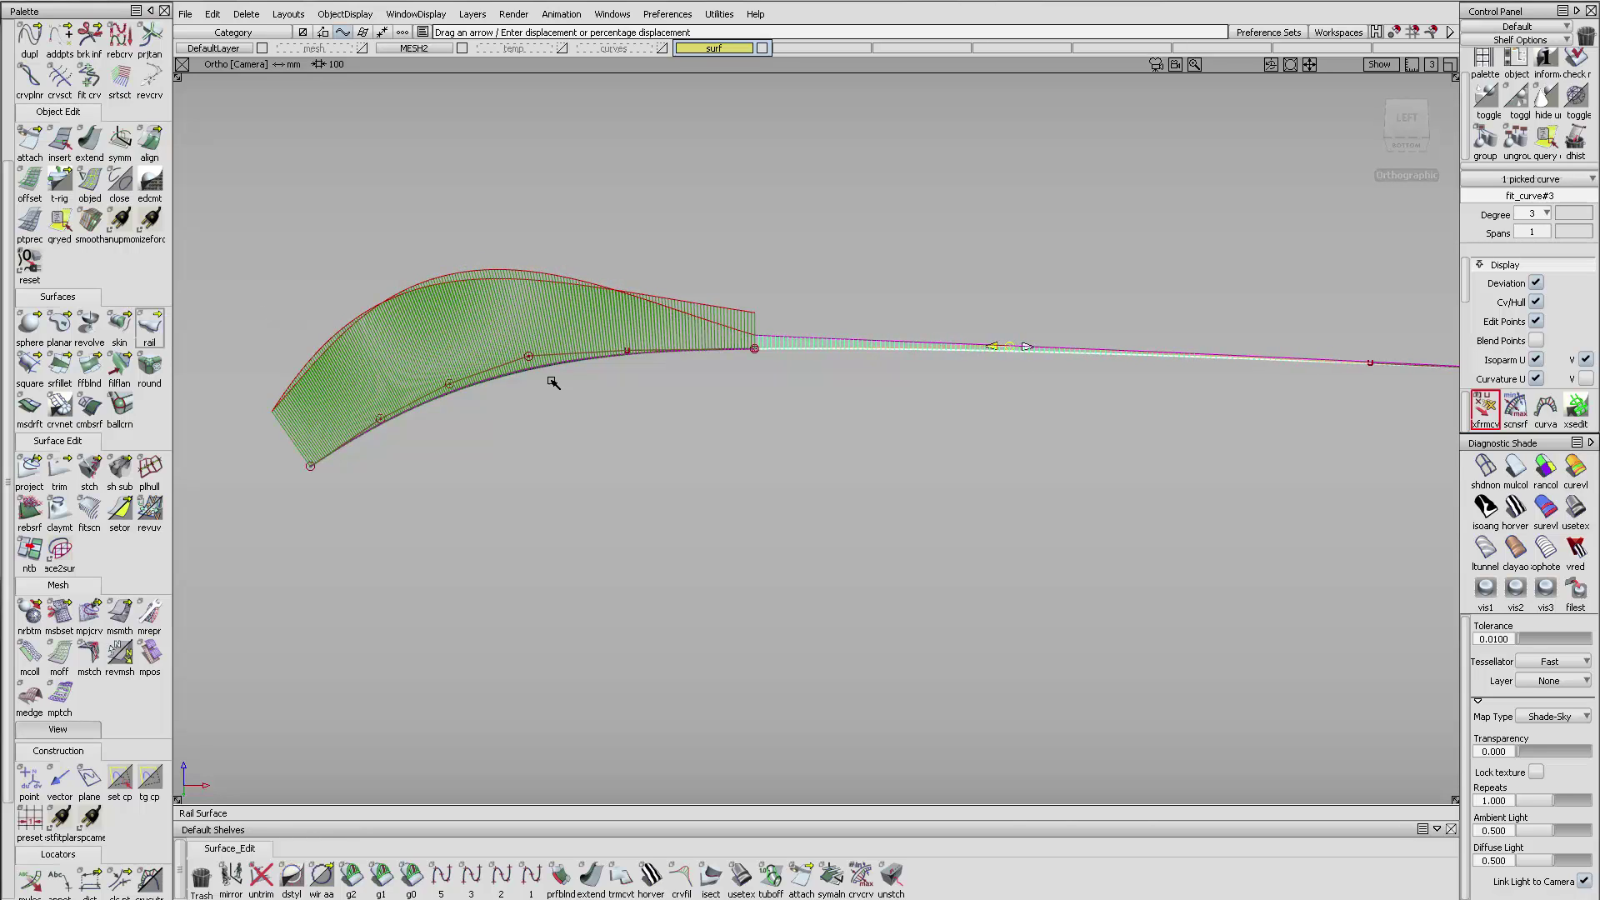
drag(1281, 504, 626, 457)
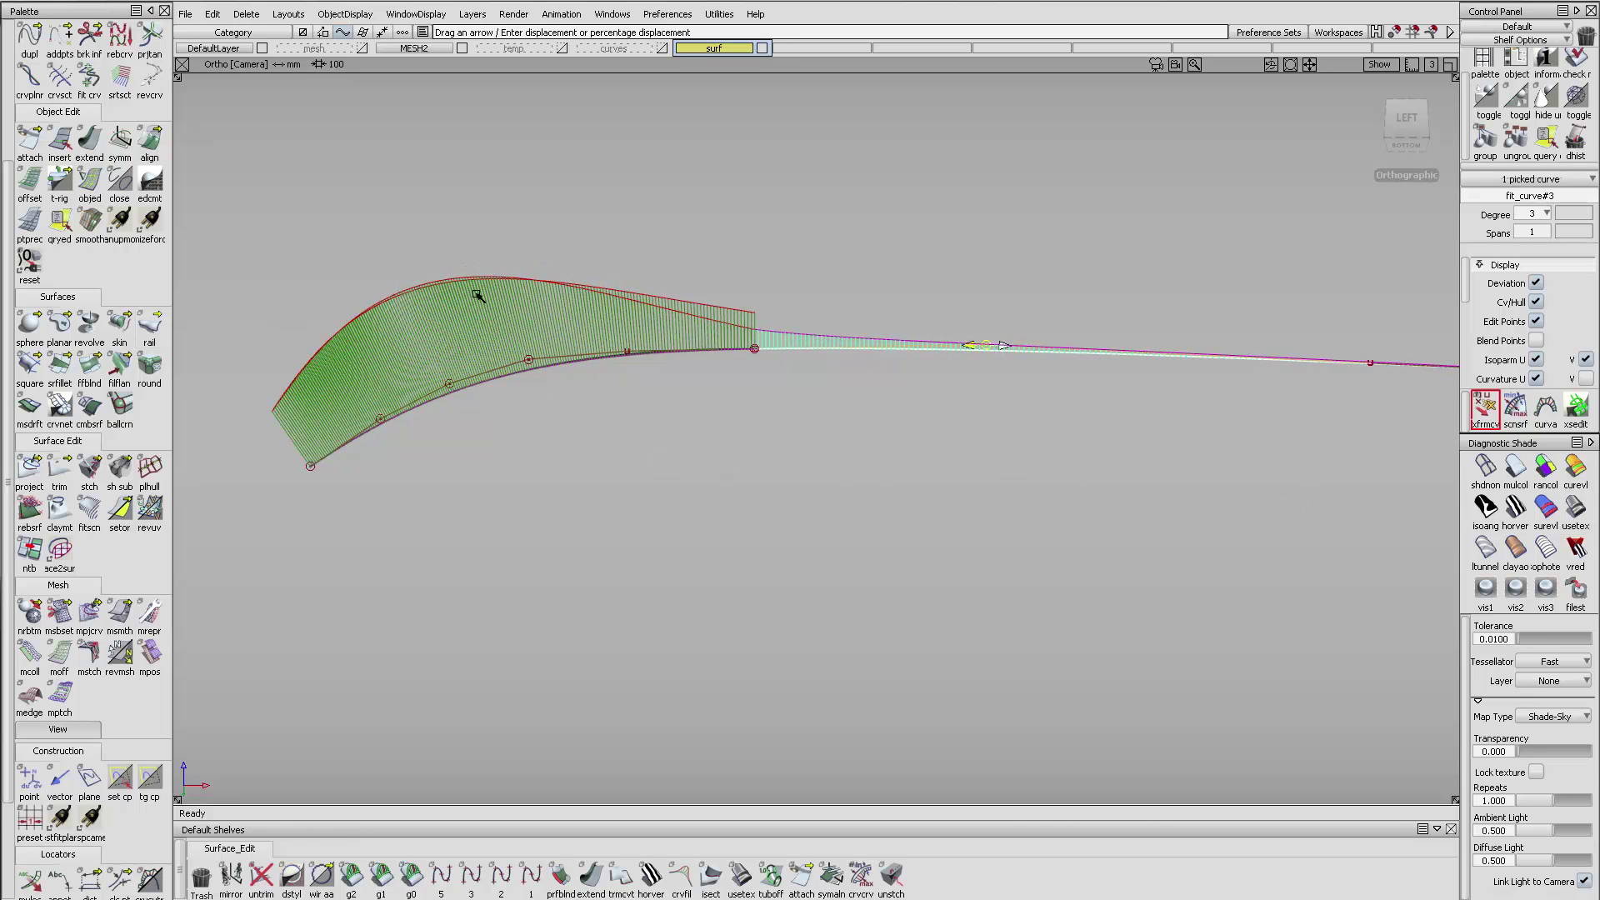
drag(967, 431, 972, 471)
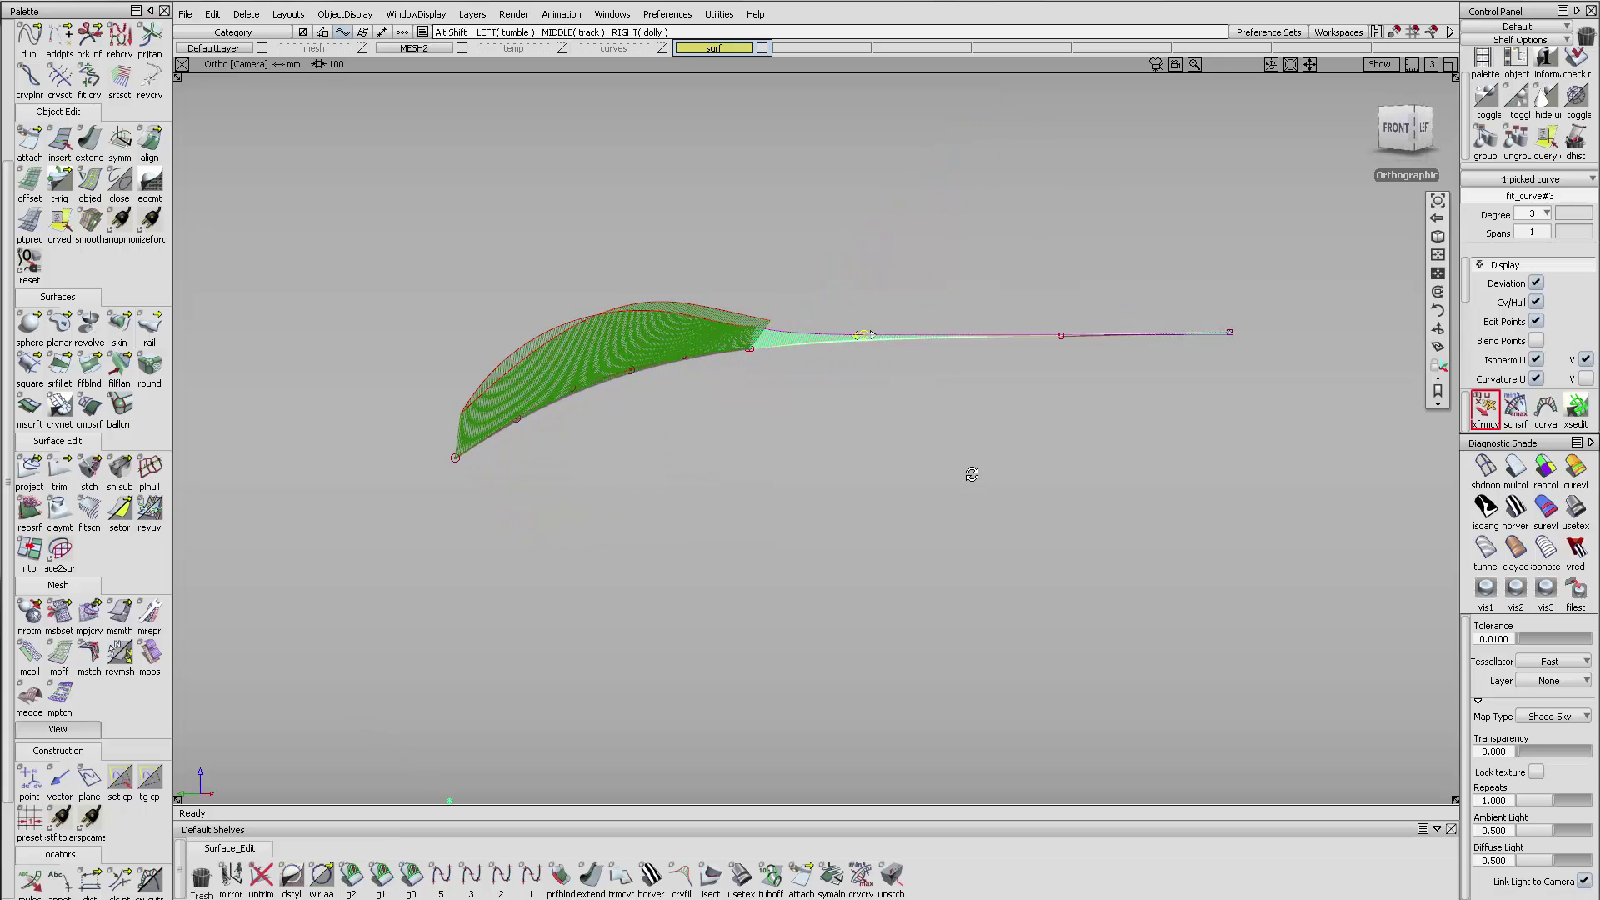
- Assign the degree 3 duplicate curve to the hidden curves layer and delete the construction history of the two remaining curves
click(794, 314)
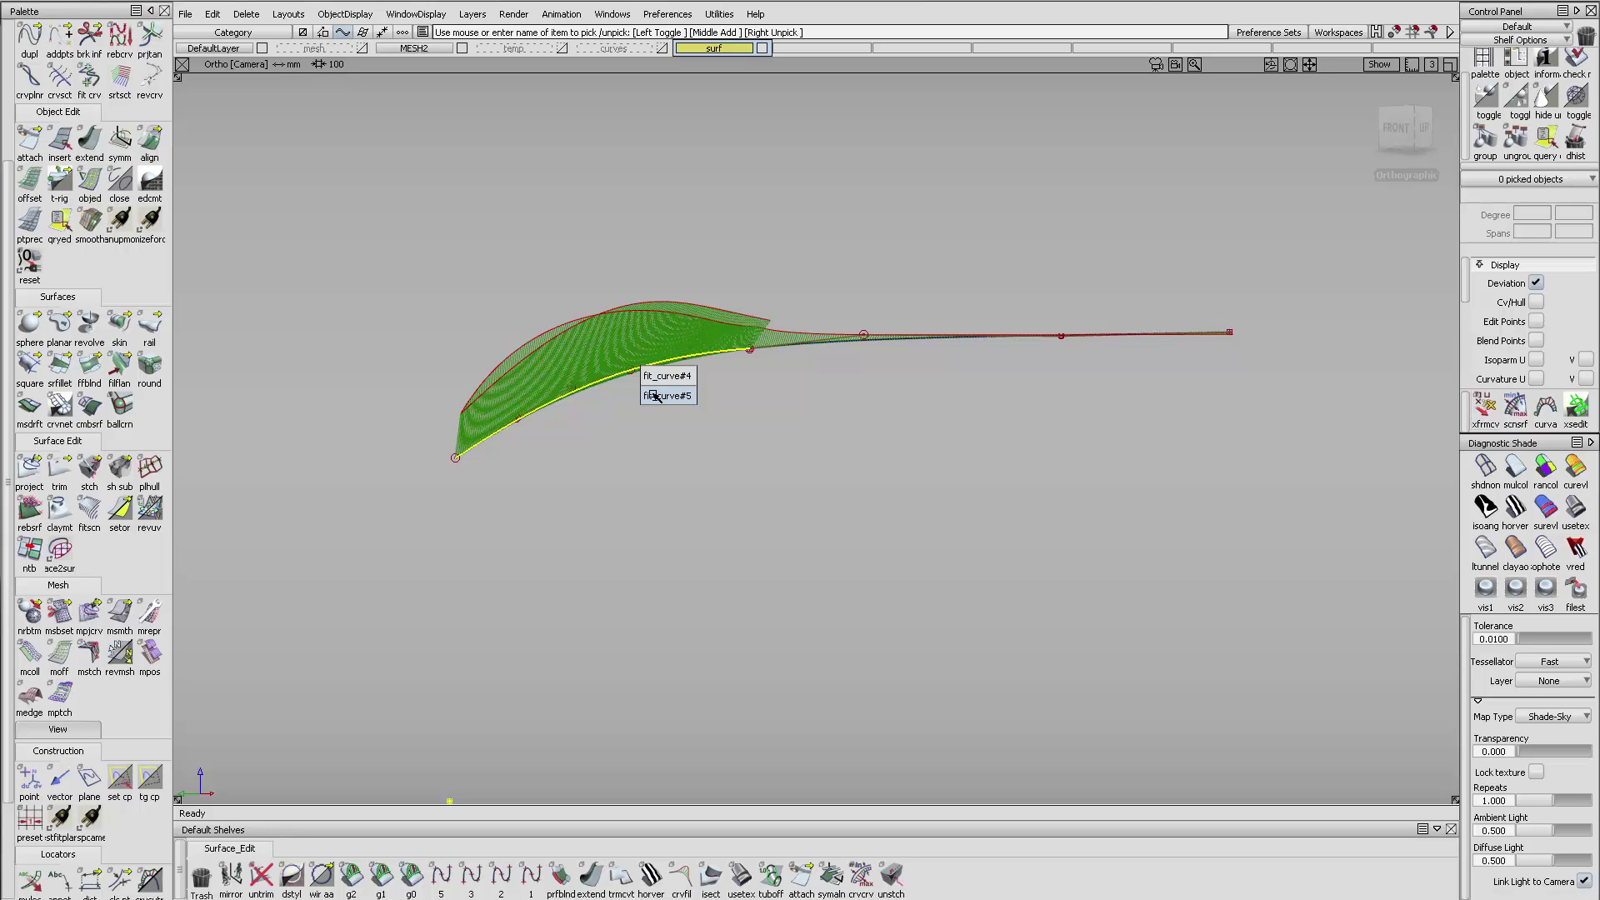
click(655, 395)
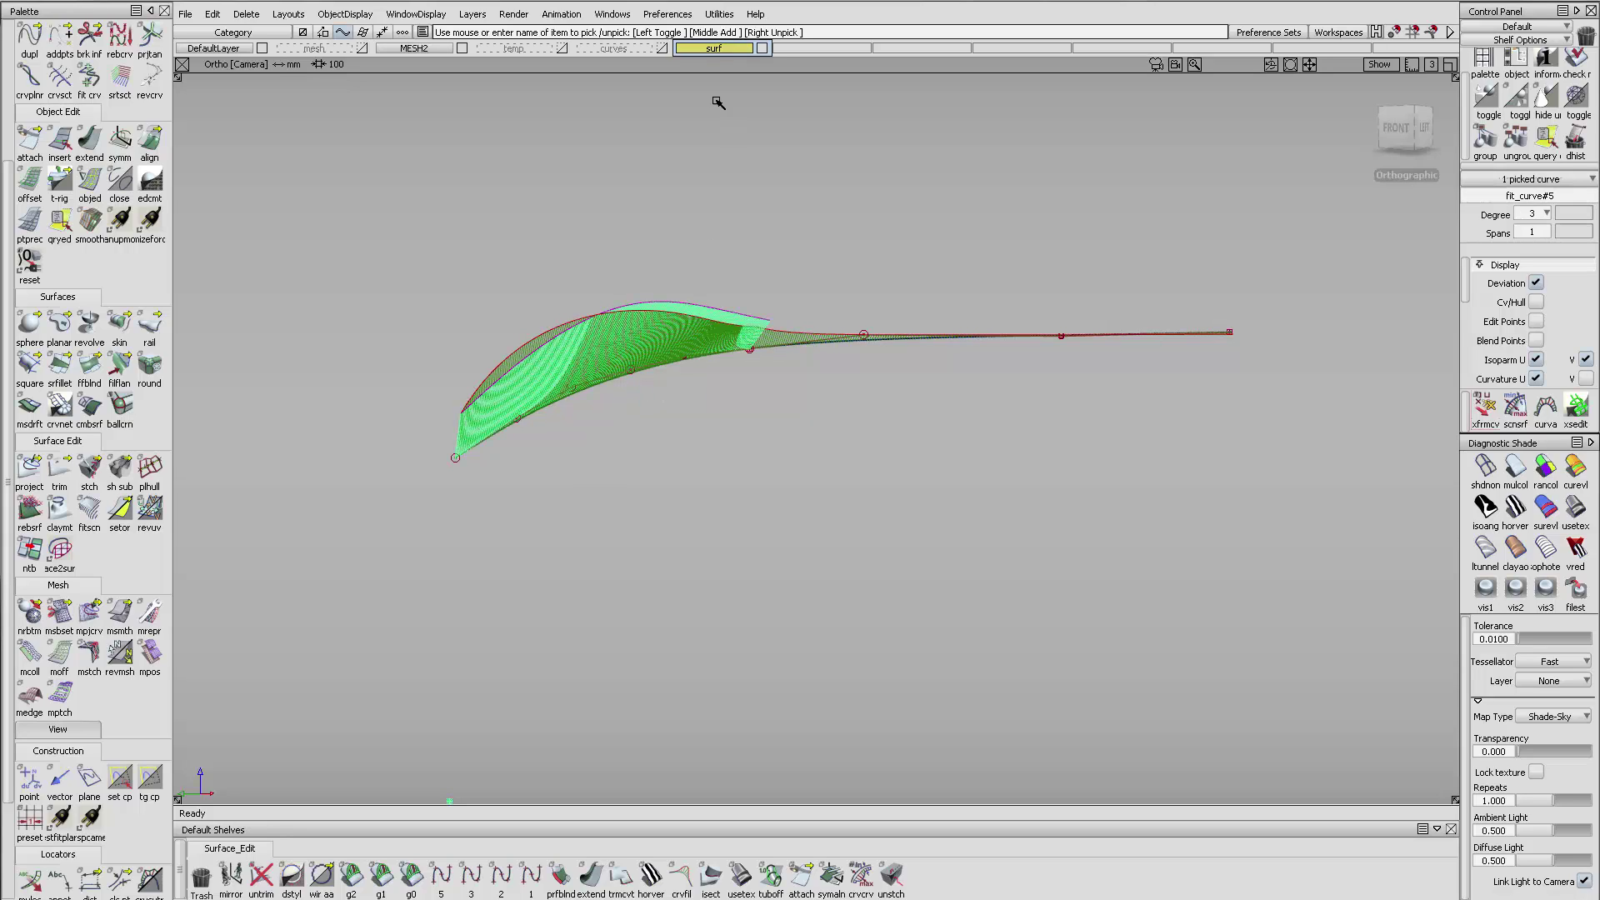
right_click(617, 52)
alt+shift+drag(927, 457, 1035, 531)
mouse_move(818, 338)
alt+shift+mouse_down()
mouse_move(939, 328)
mouse_move(1039, 264)
mouse_move(908, 383)
mouse_move(793, 350)
mouse_move(743, 287)
mouse_move(779, 375)
alt+shift+mouse_up()
click(1584, 140)
ctrl+shift+drag(957, 468, 960, 330)
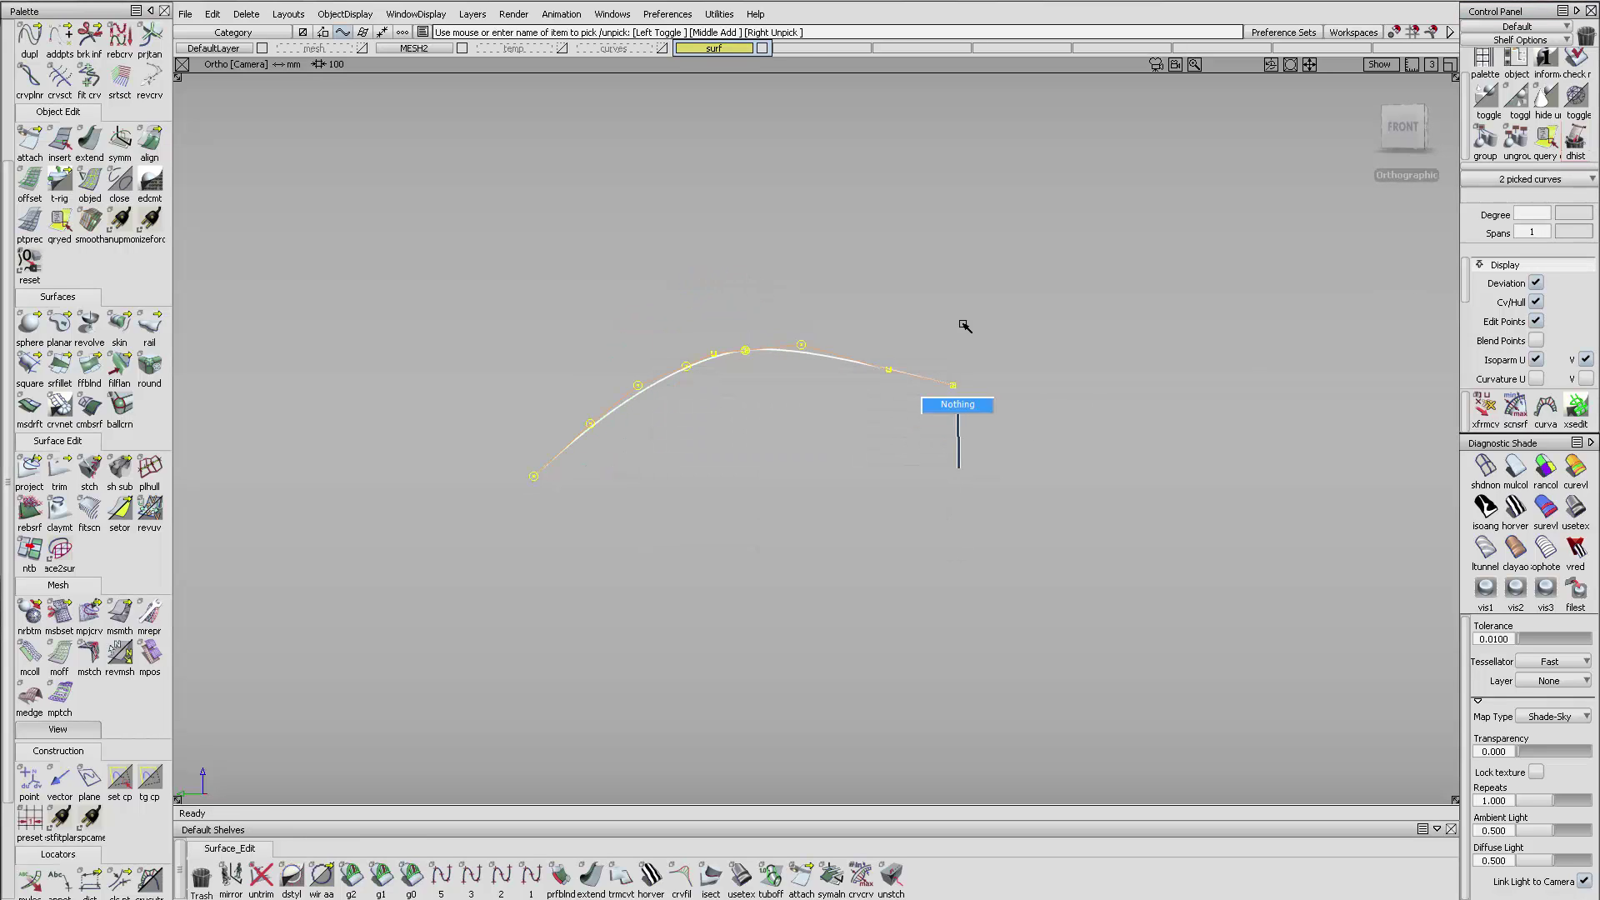
- Draw a degree 1 line between the outer ends of the two curves, plus a short second line rising from its middle
mouse_move(843, 354)
alt+shift+mouse_down()
mouse_move(993, 360)
mouse_move(836, 439)
mouse_move(893, 572)
mouse_move(729, 454)
alt+shift+mouse_up()
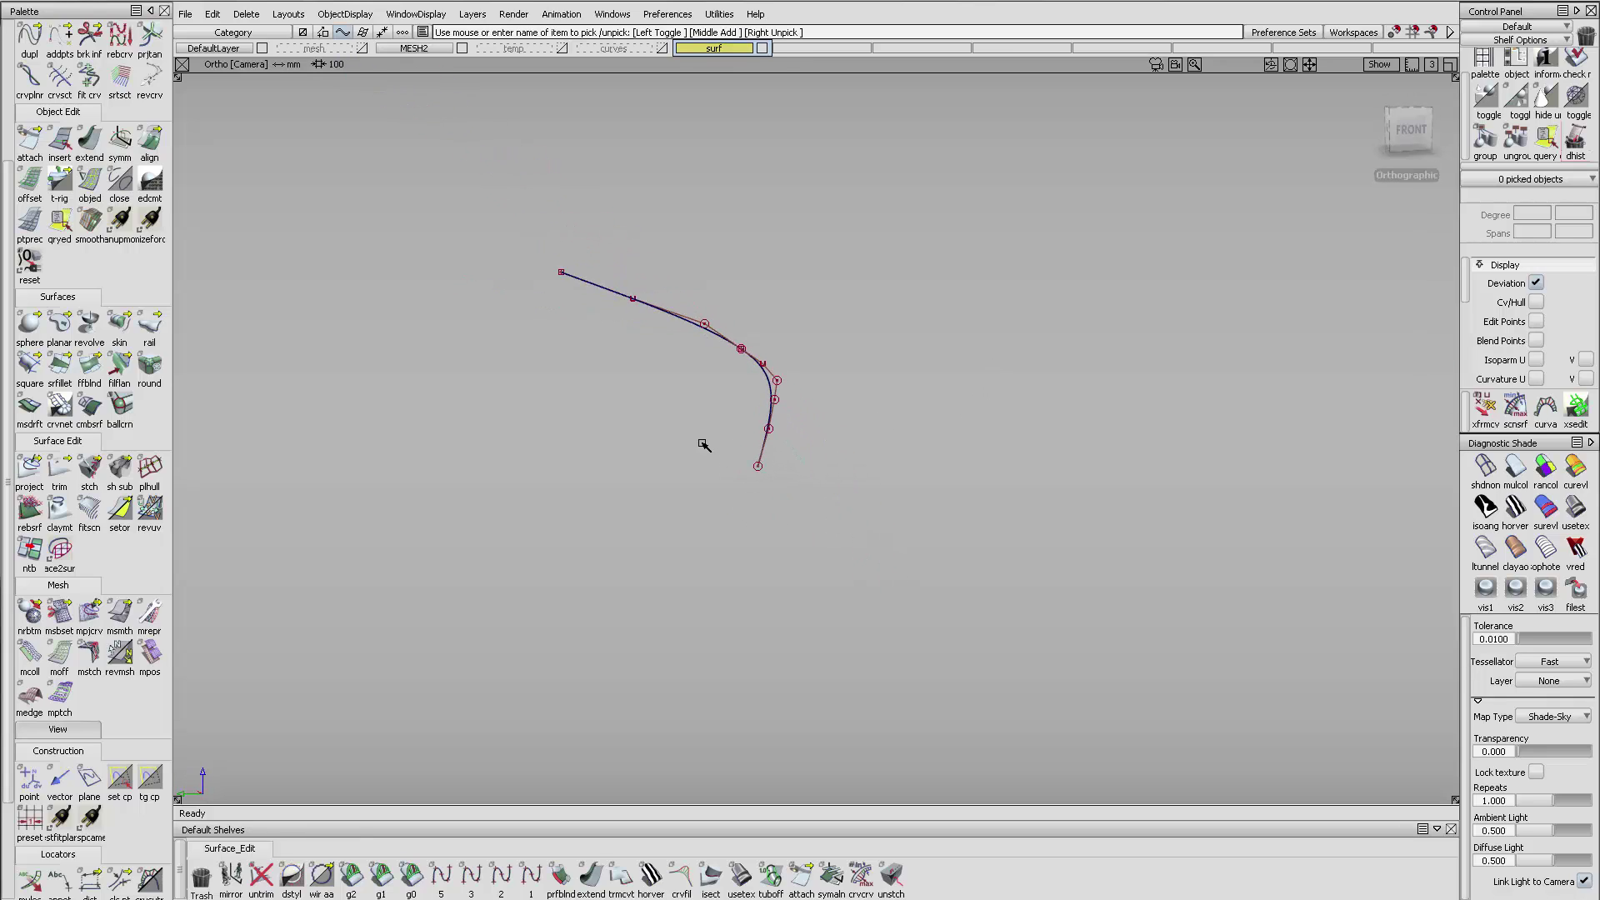
click(531, 874)
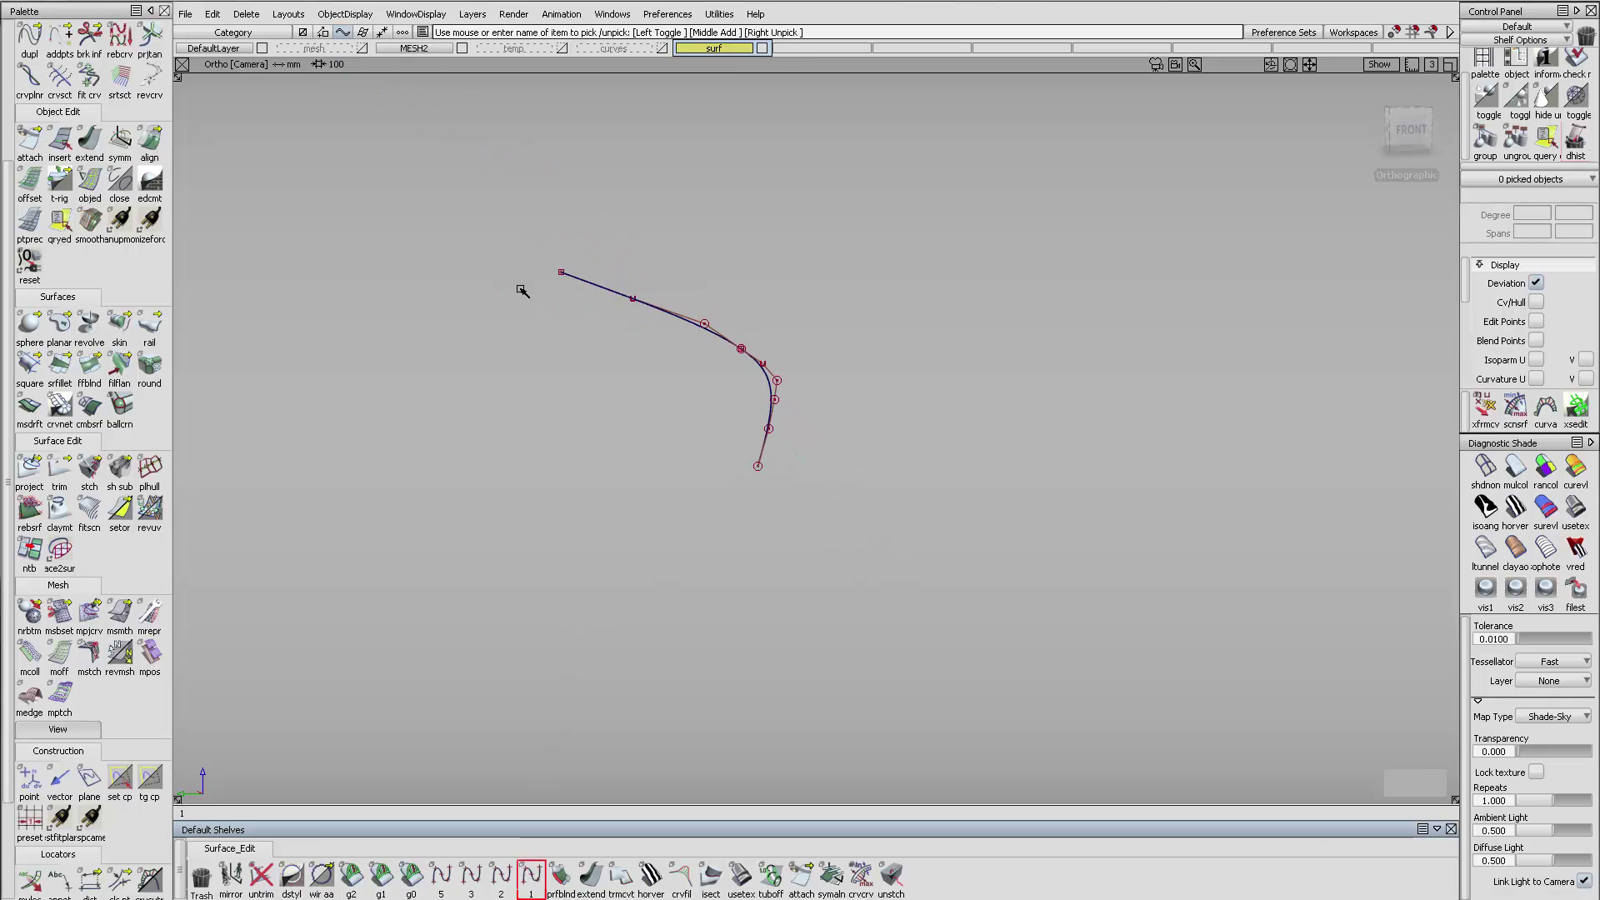
click(561, 272)
click(664, 374)
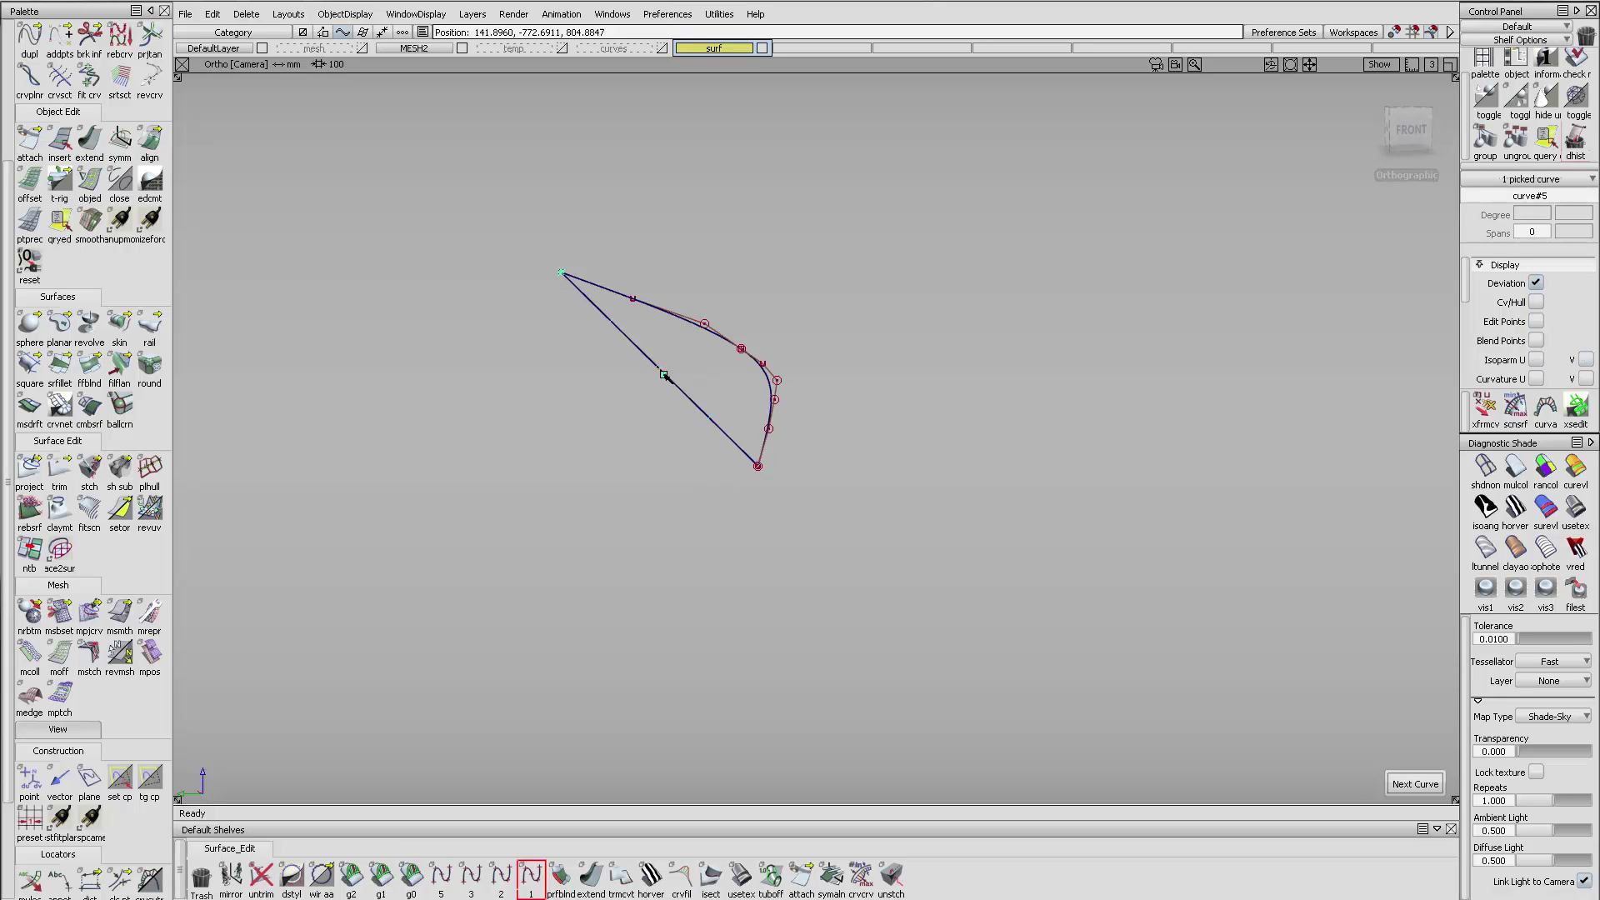
alt+shift+drag(696, 333, 972, 534)
ctrl+shift+drag(768, 503, 769, 341)
alt+shift+right_drag(769, 341, 650, 353)
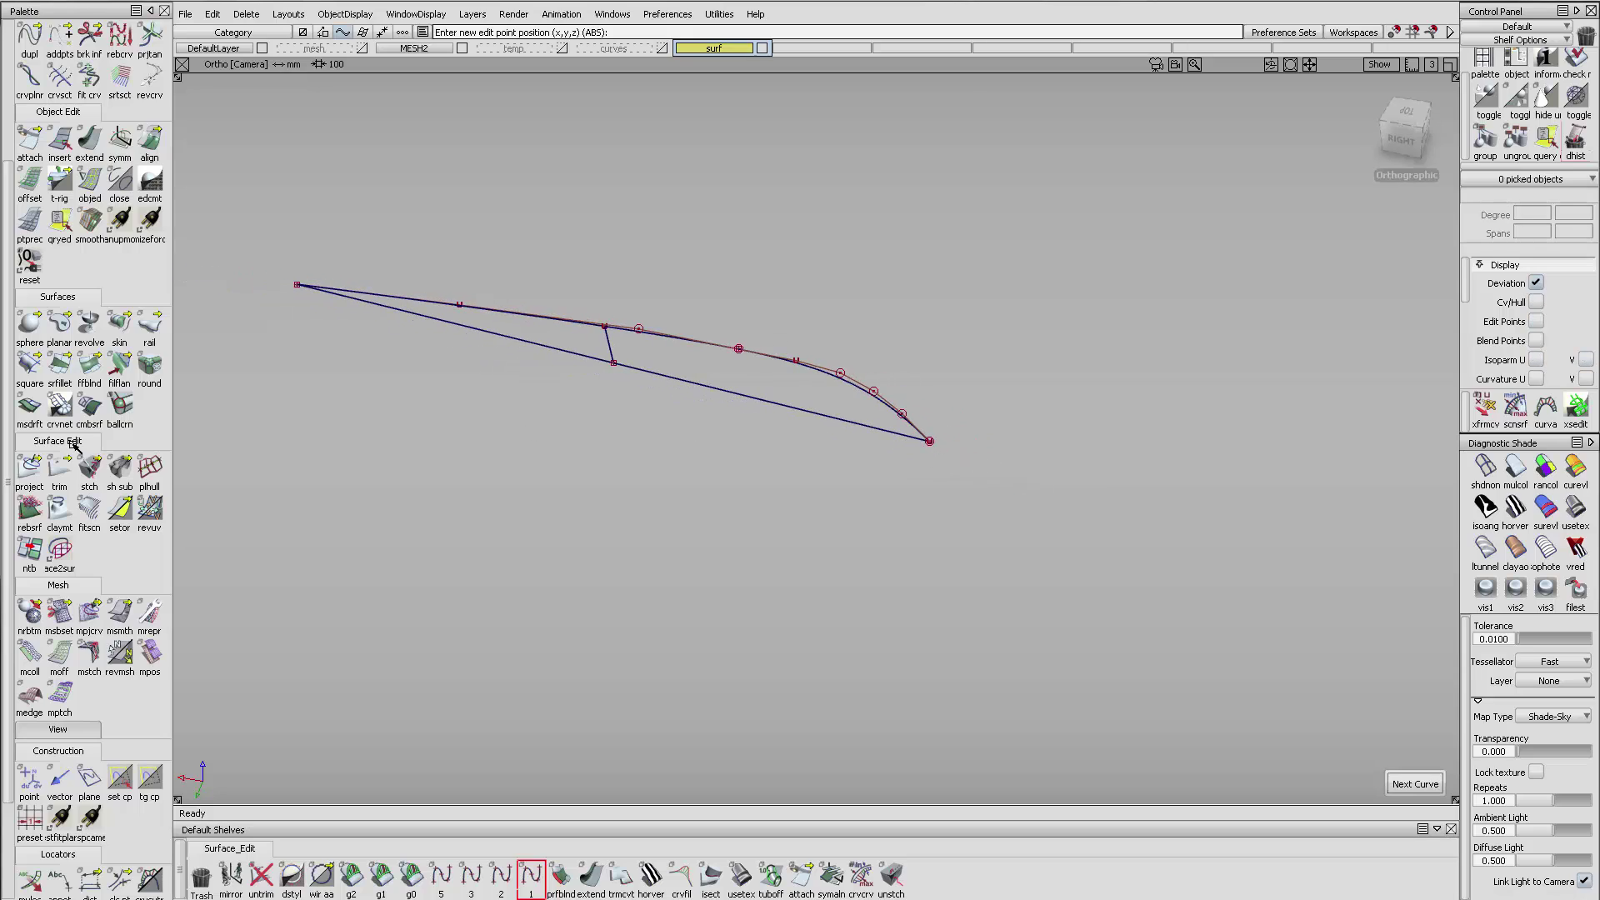
- Sweep the short line along the long line as a monorail surface with one generation curve and one rail
click(150, 325)
click(602, 342)
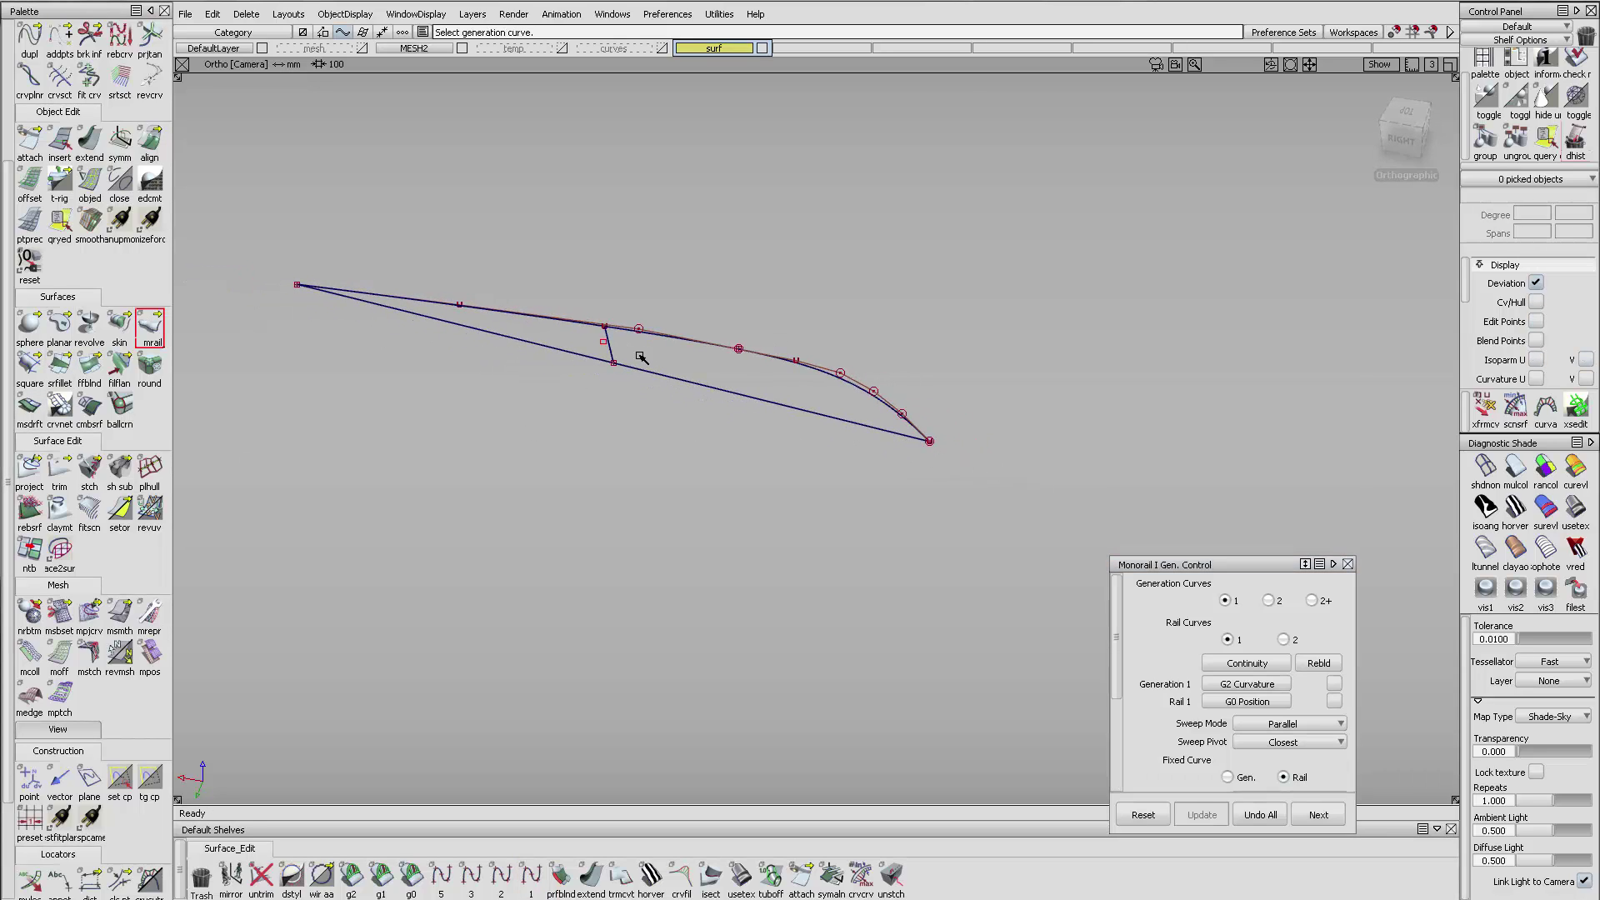
click(642, 407)
drag(595, 353, 93, 295)
key(Return)
- Extend the rail surface's upper edge upward and reduce its lengthwise spans to 1
click(85, 138)
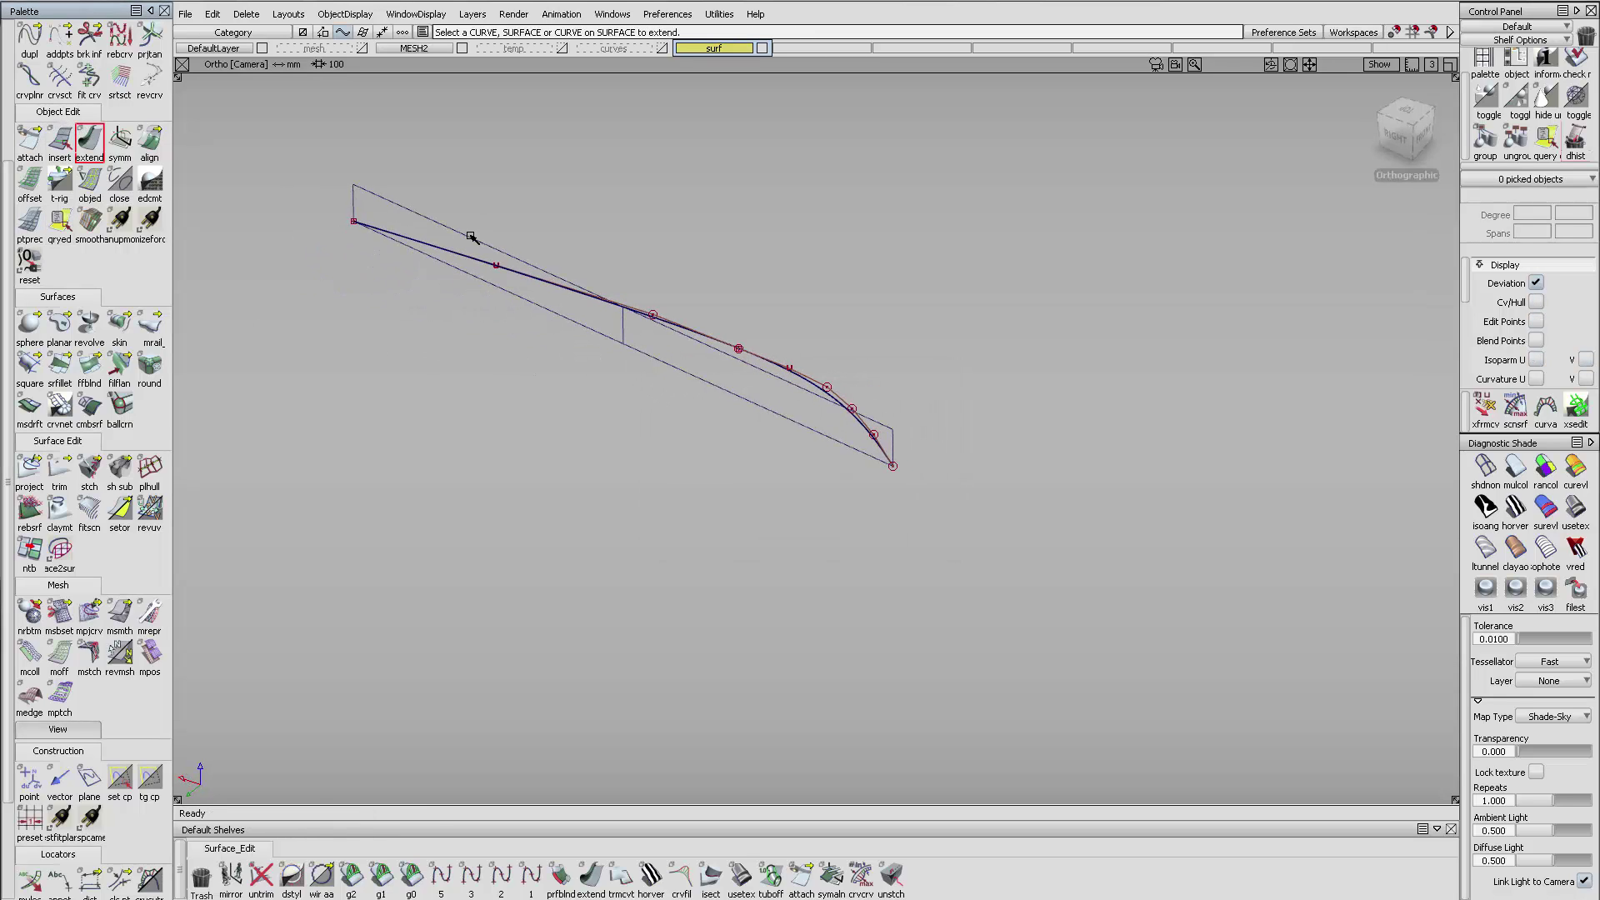
drag(500, 194, 536, 190)
ctrl+shift+drag(680, 414, 683, 337)
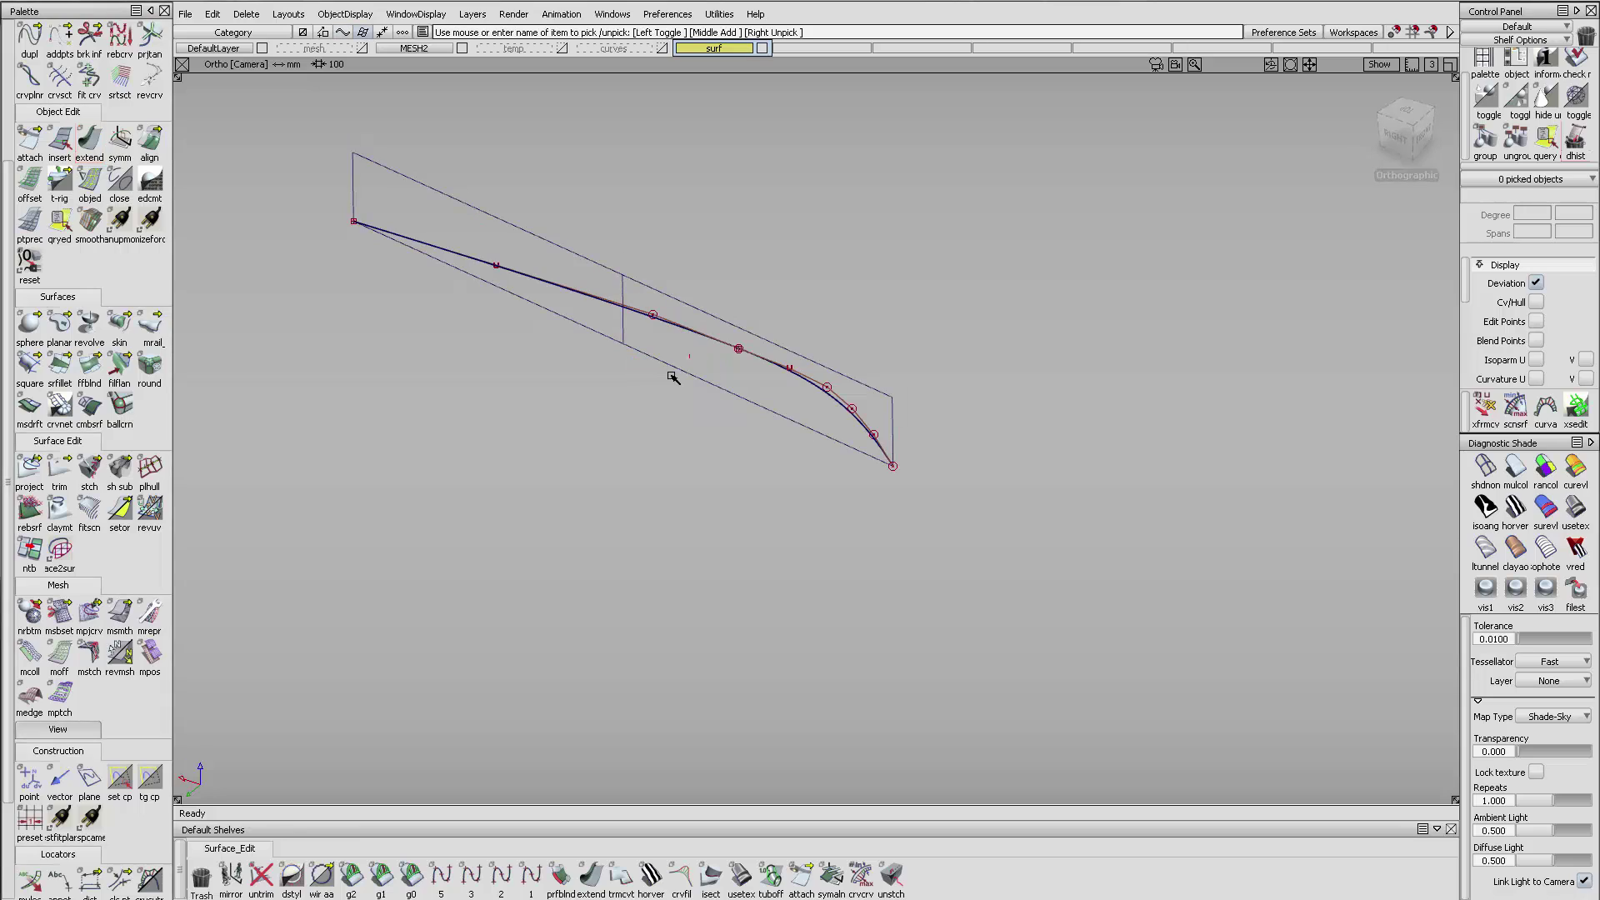
click(669, 369)
click(1540, 232)
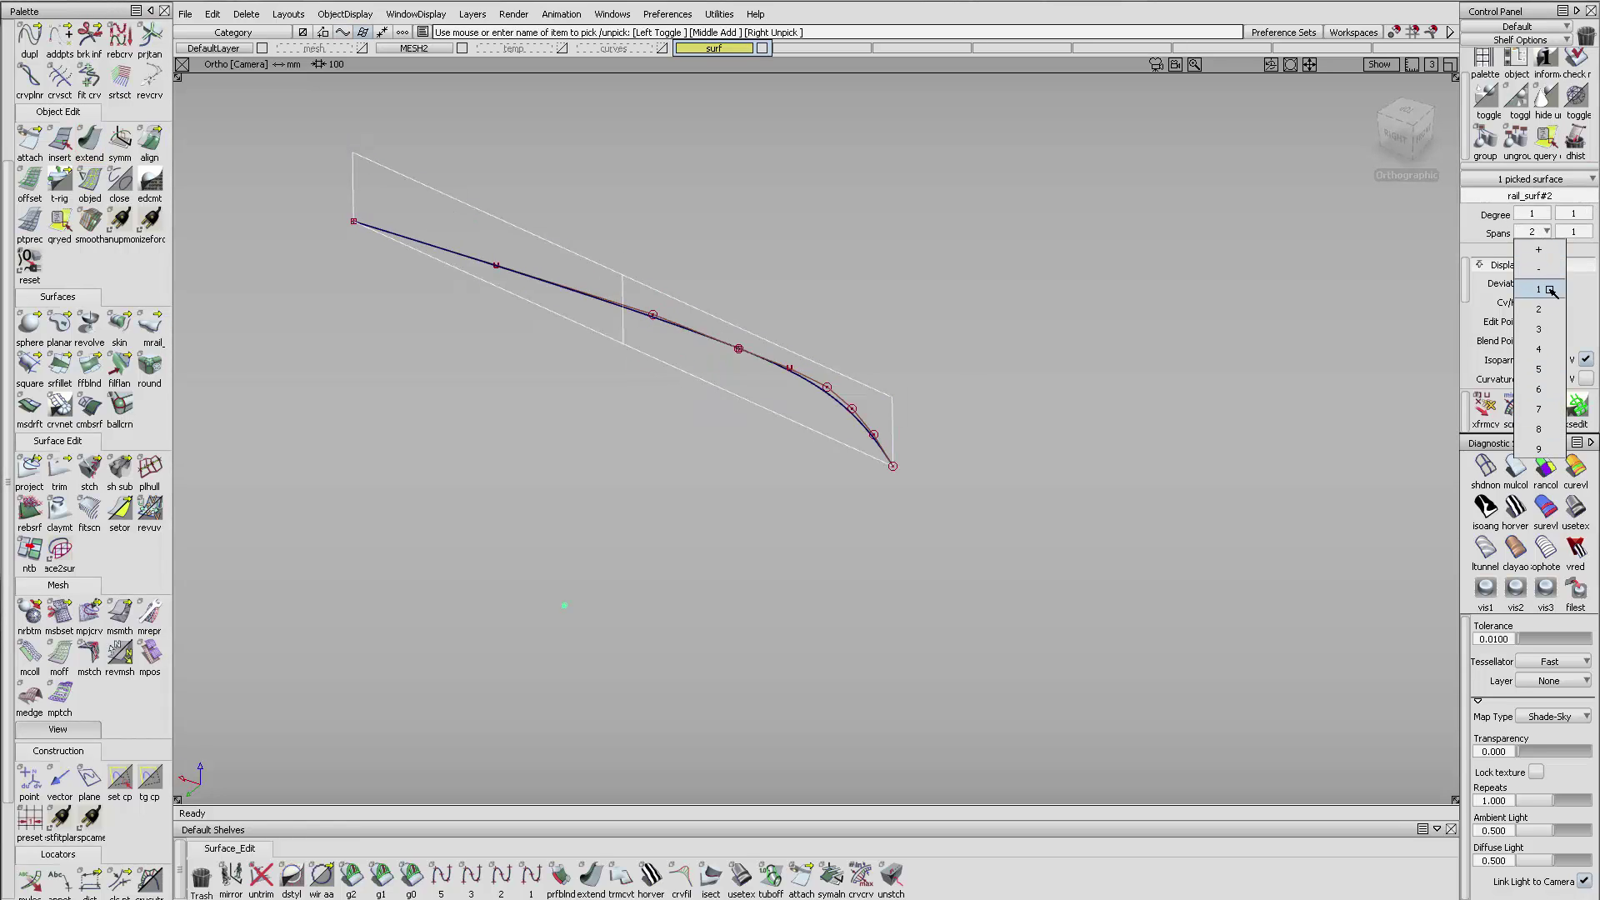
click(1538, 243)
click(742, 426)
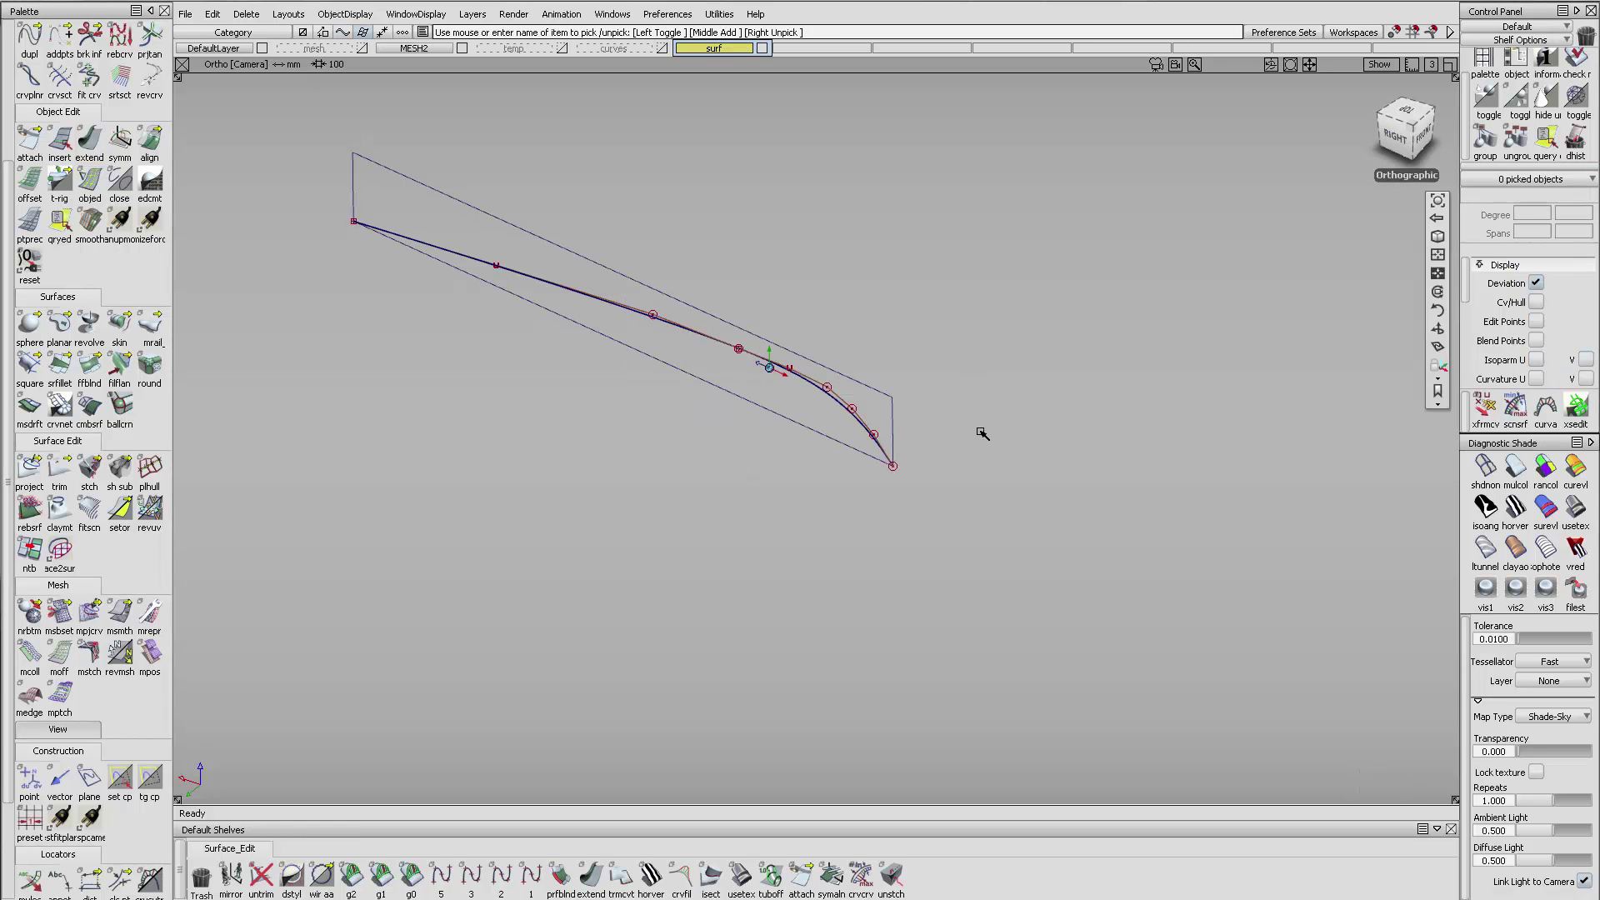
- Project both fitted curves onto the flat surface along Y, creating curves that match the originals with history
alt+shift+drag(981, 433, 850, 261)
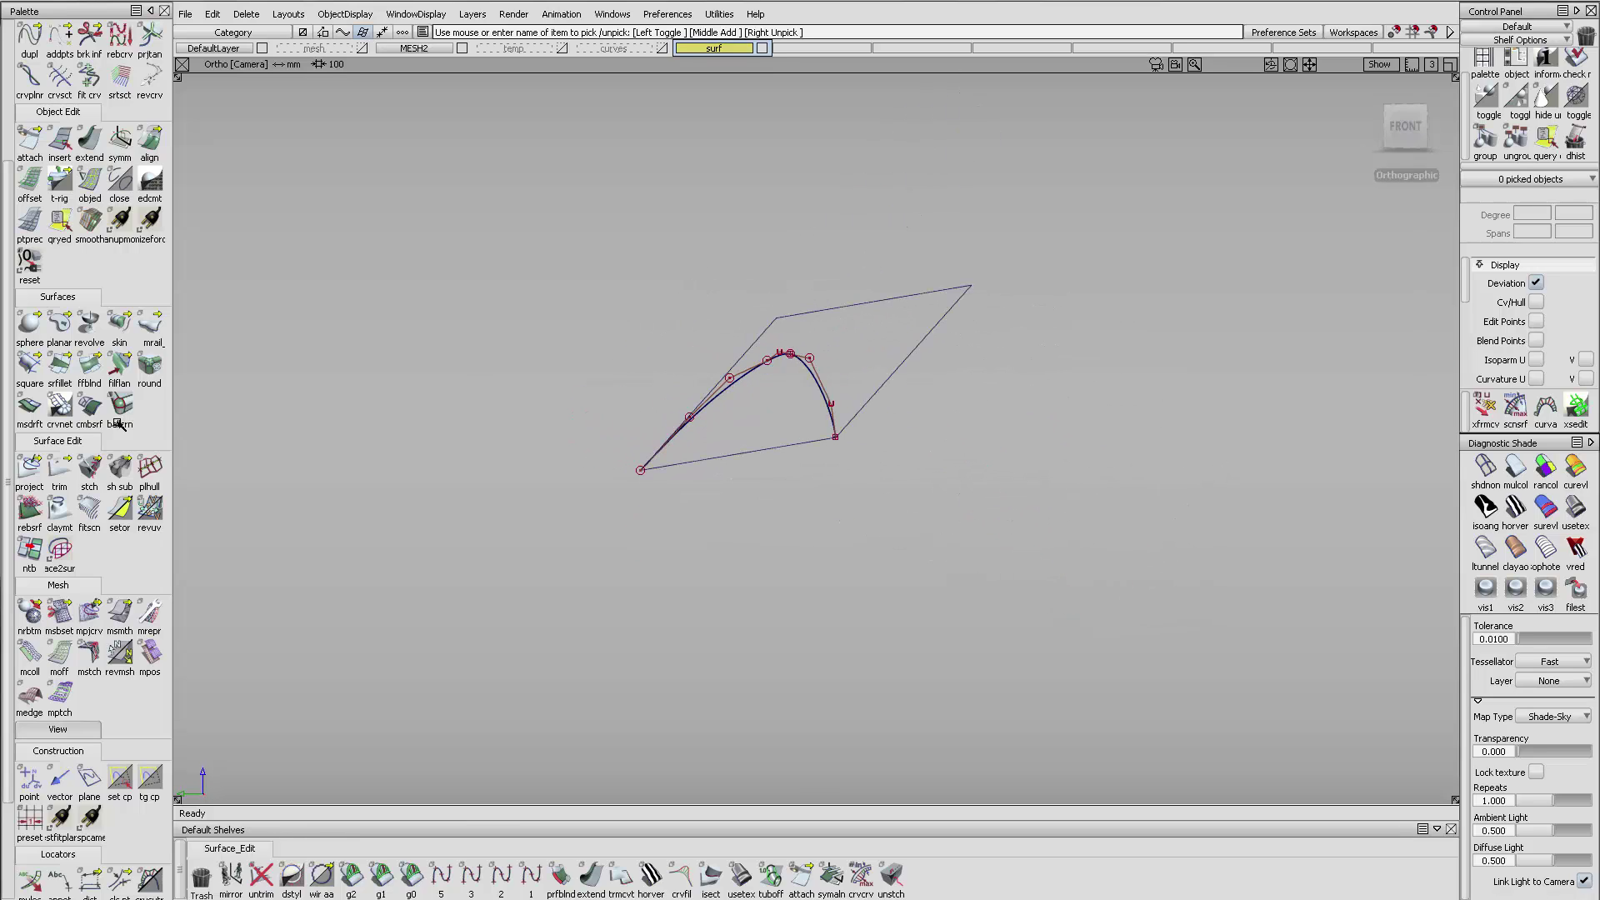
double_click(30, 471)
click(1354, 510)
drag(1376, 456, 1200, 284)
click(1271, 361)
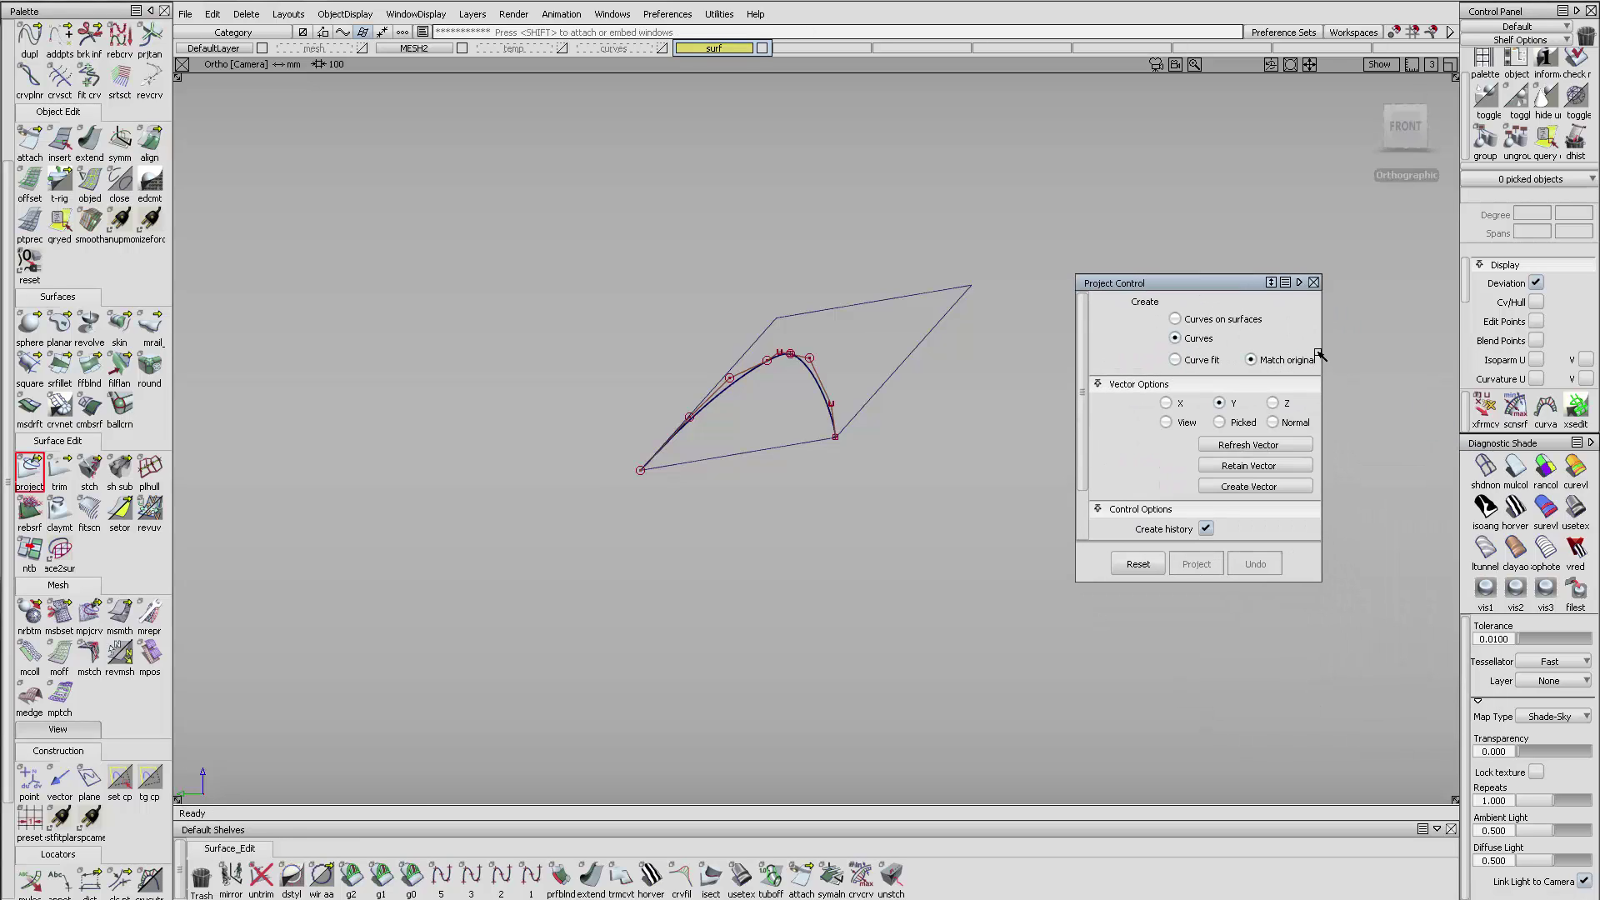
alt+shift+drag(855, 367, 637, 344)
click(666, 325)
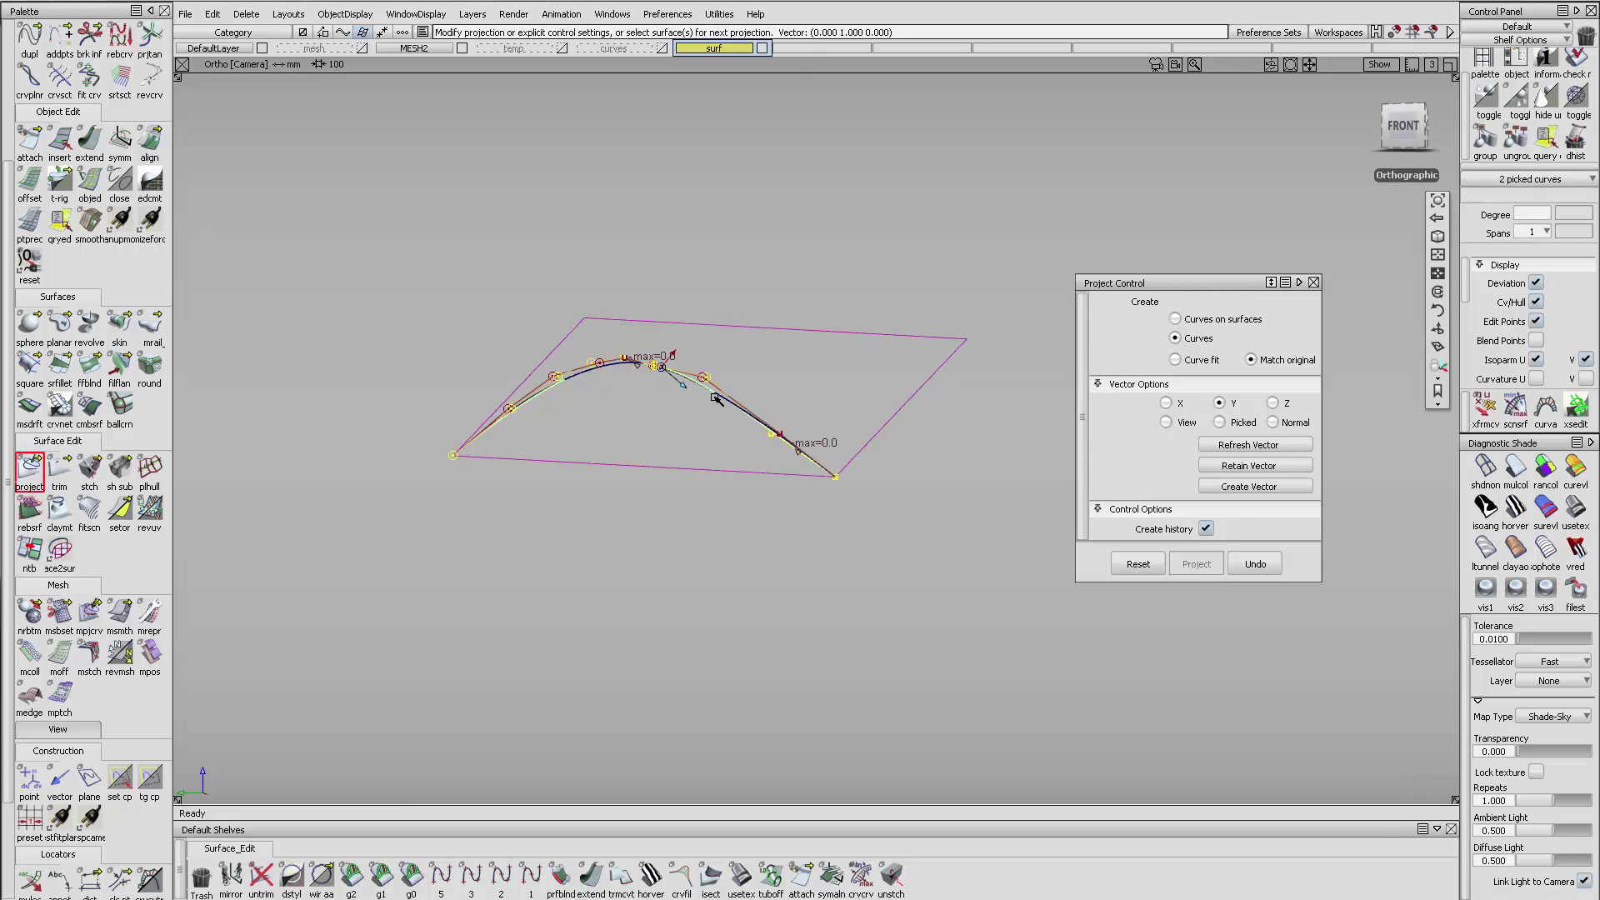
alt+shift+drag(717, 397, 756, 410)
alt+shift+right_drag(773, 392, 1112, 328)
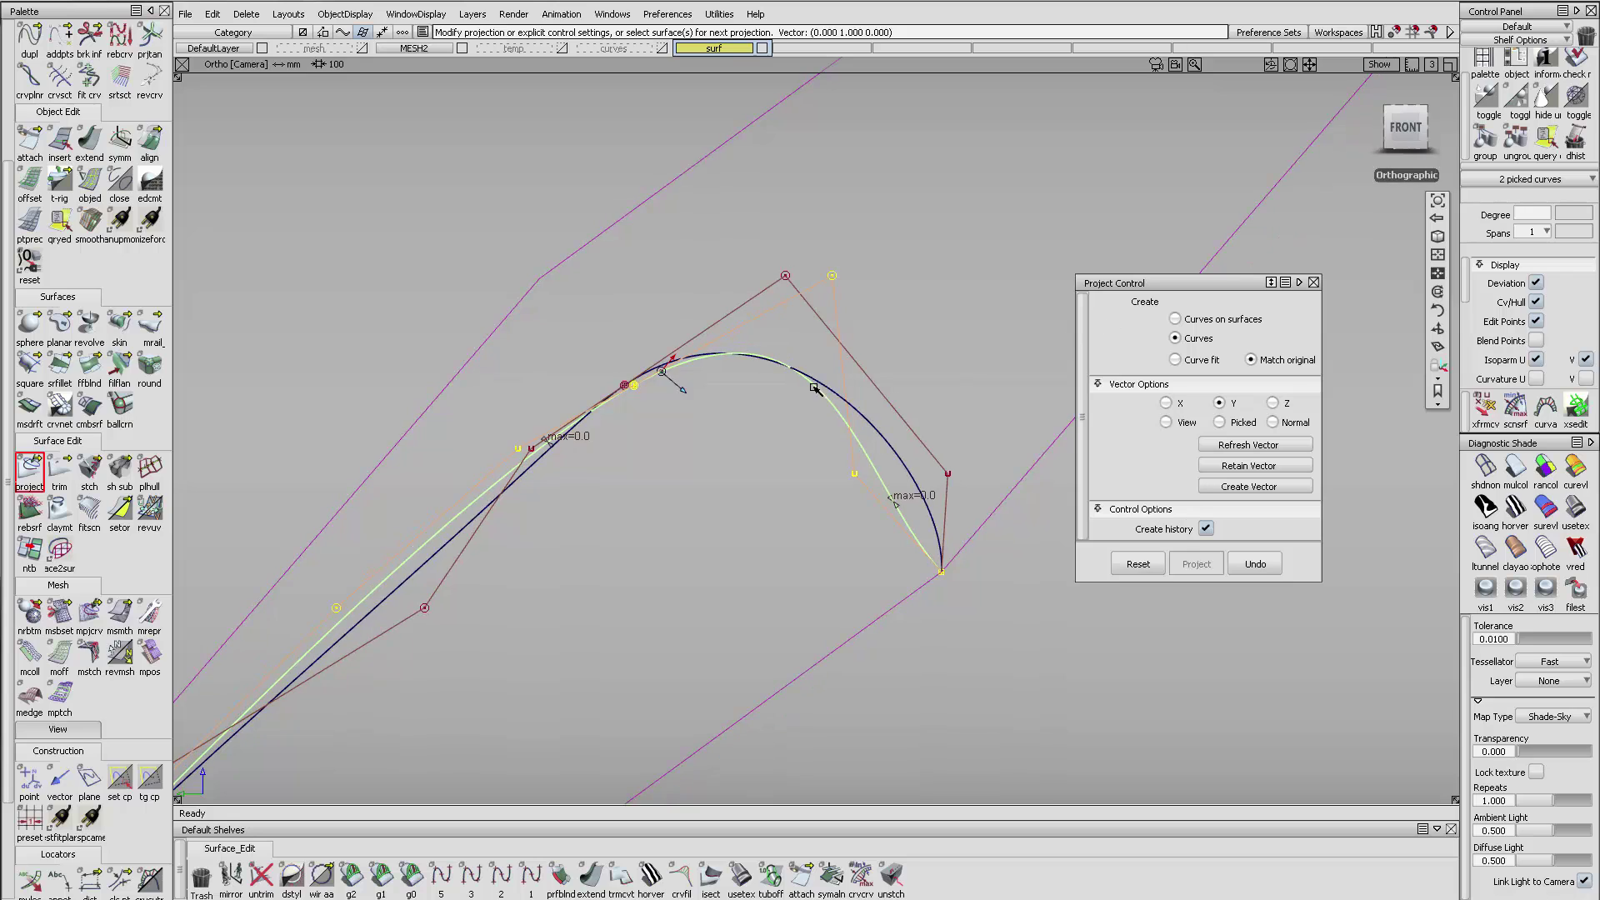
alt+shift+drag(818, 383, 589, 500)
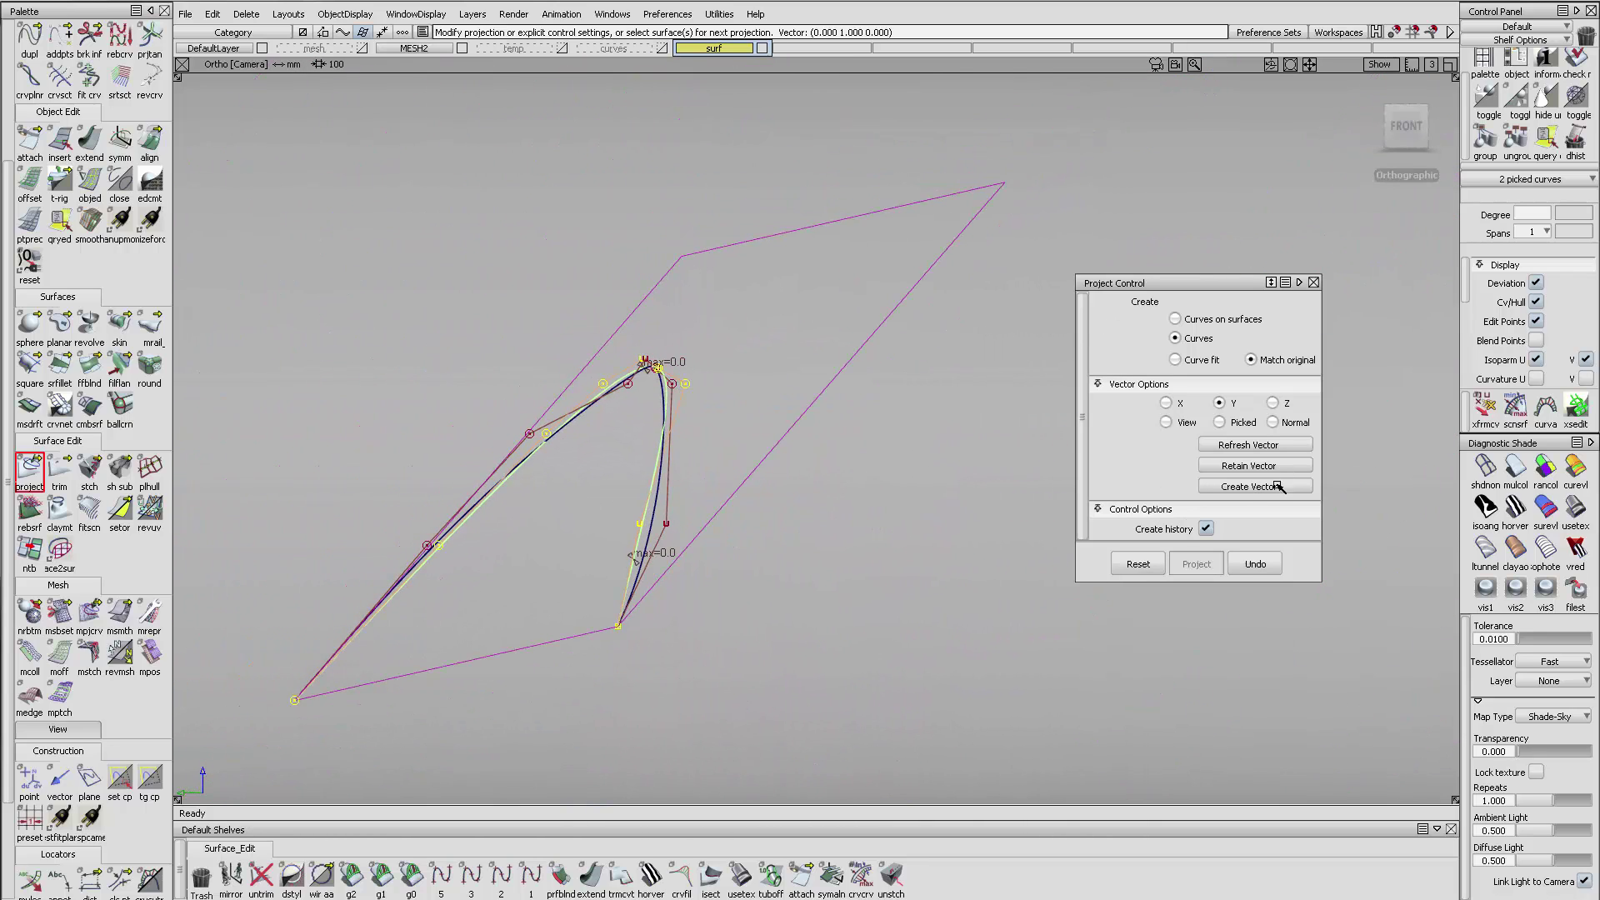
alt+shift+drag(1019, 481, 635, 325)
- Show the shaded mesh and tilt the flat surface by moving its two upper corner CVs about 3.3 mm along Y
mouse_move(684, 384)
alt+shift+mouse_down()
mouse_move(757, 378)
mouse_move(757, 328)
mouse_move(817, 357)
alt+shift+mouse_up()
ctrl+shift+drag(838, 231, 846, 205)
ctrl+shift+drag(750, 242, 779, 272)
click(824, 305)
ctrl+shift+right_drag(734, 325, 677, 335)
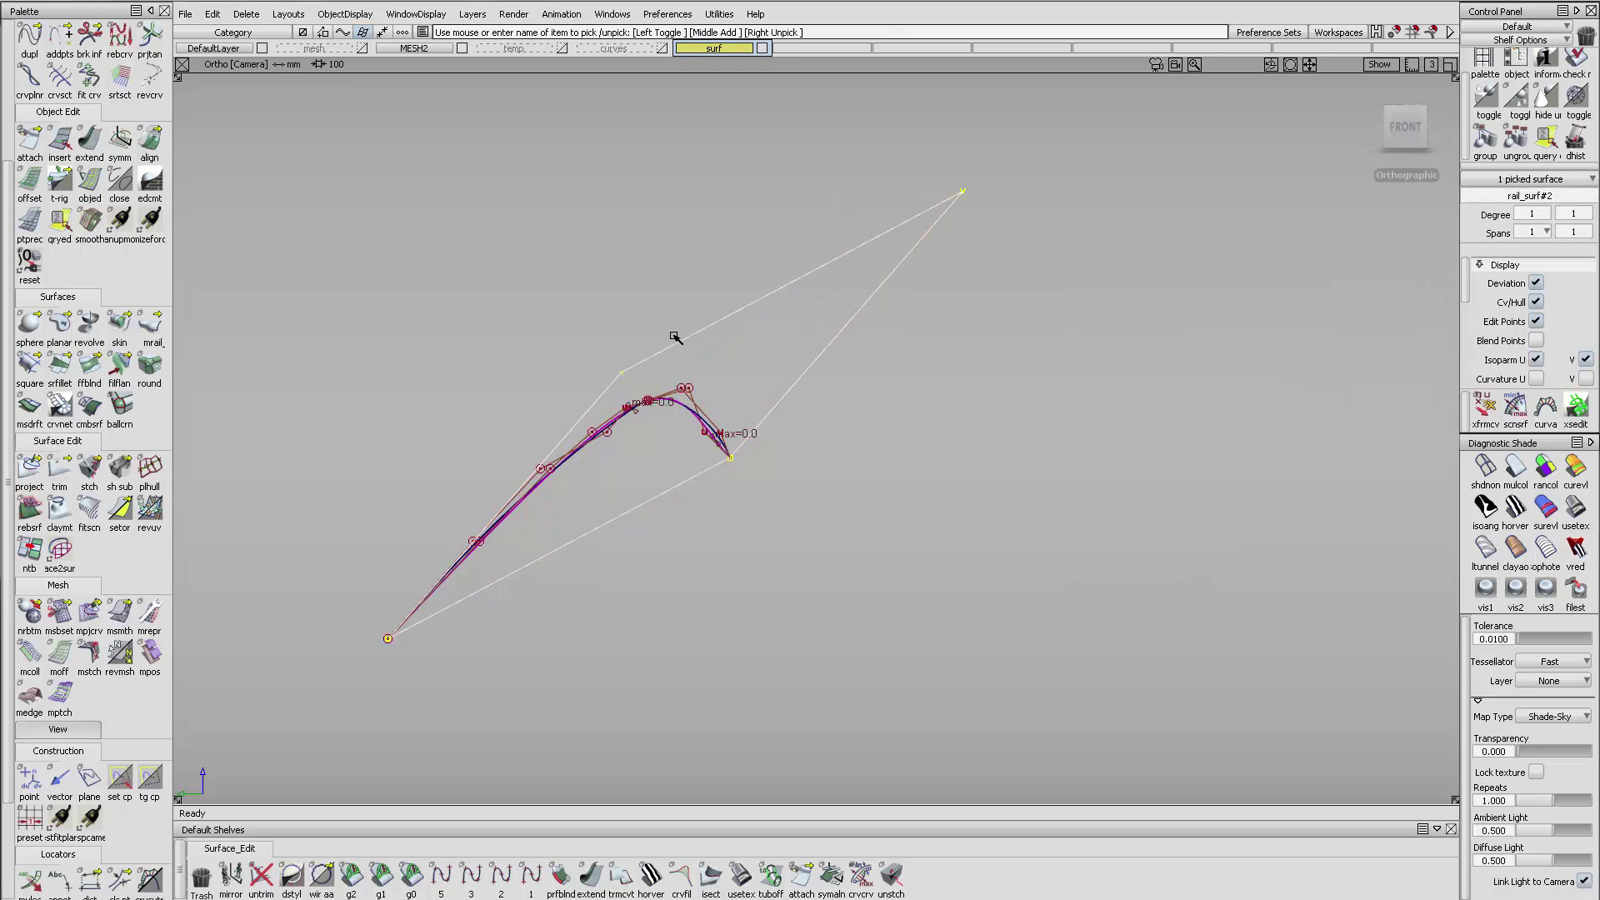
ctrl+shift+drag(625, 337, 634, 281)
ctrl+shift+drag(593, 323, 663, 346)
drag(598, 396, 651, 338)
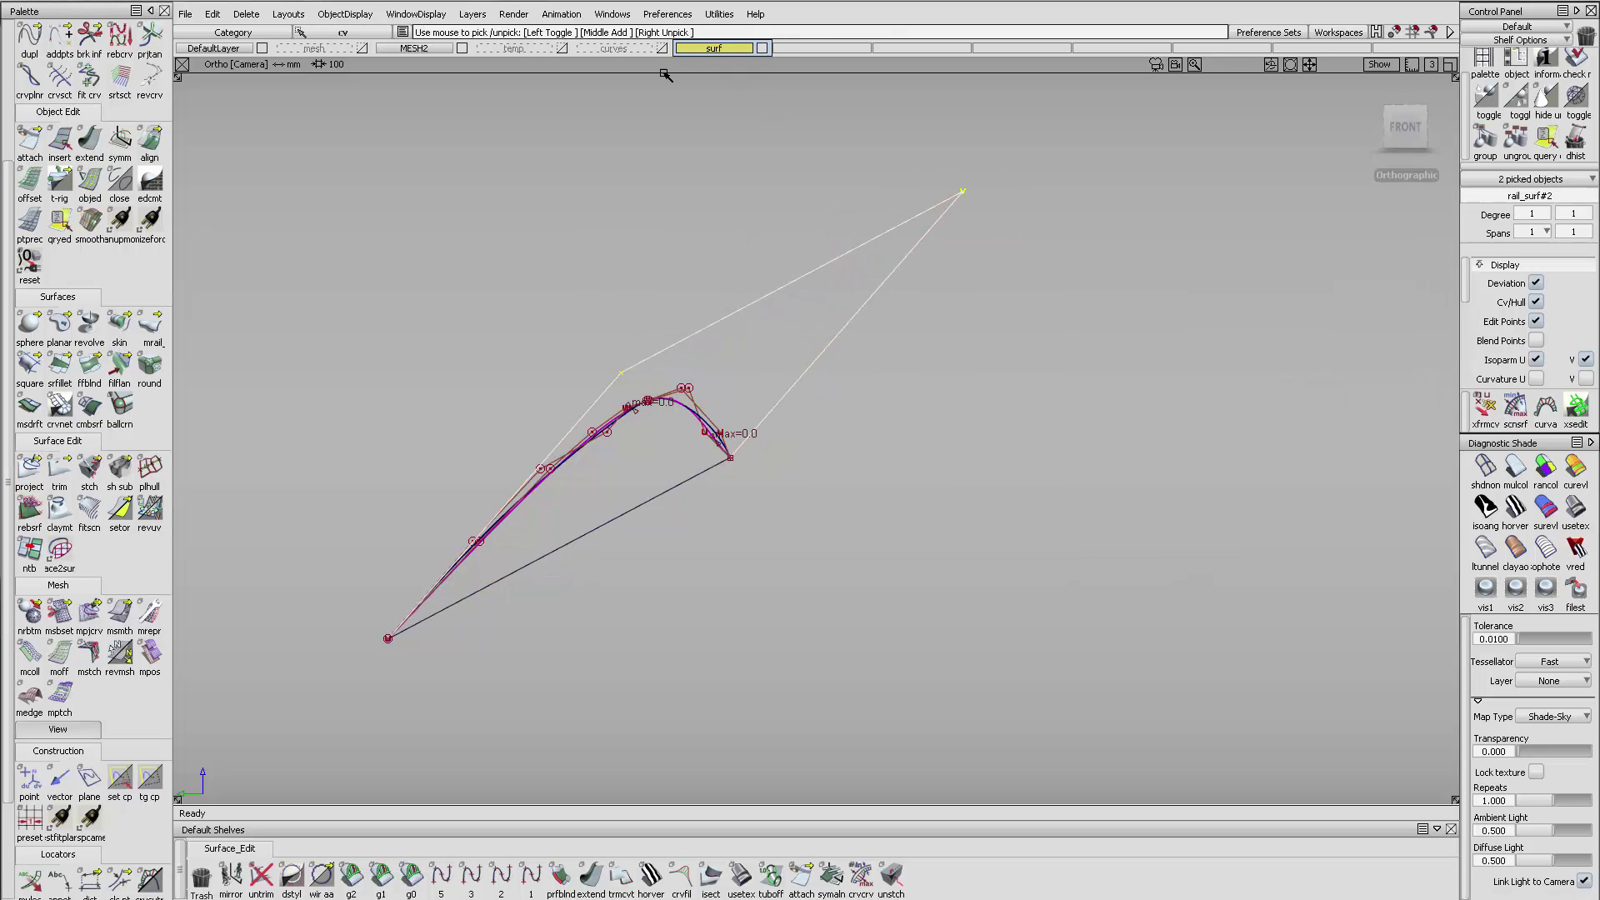
click(1519, 97)
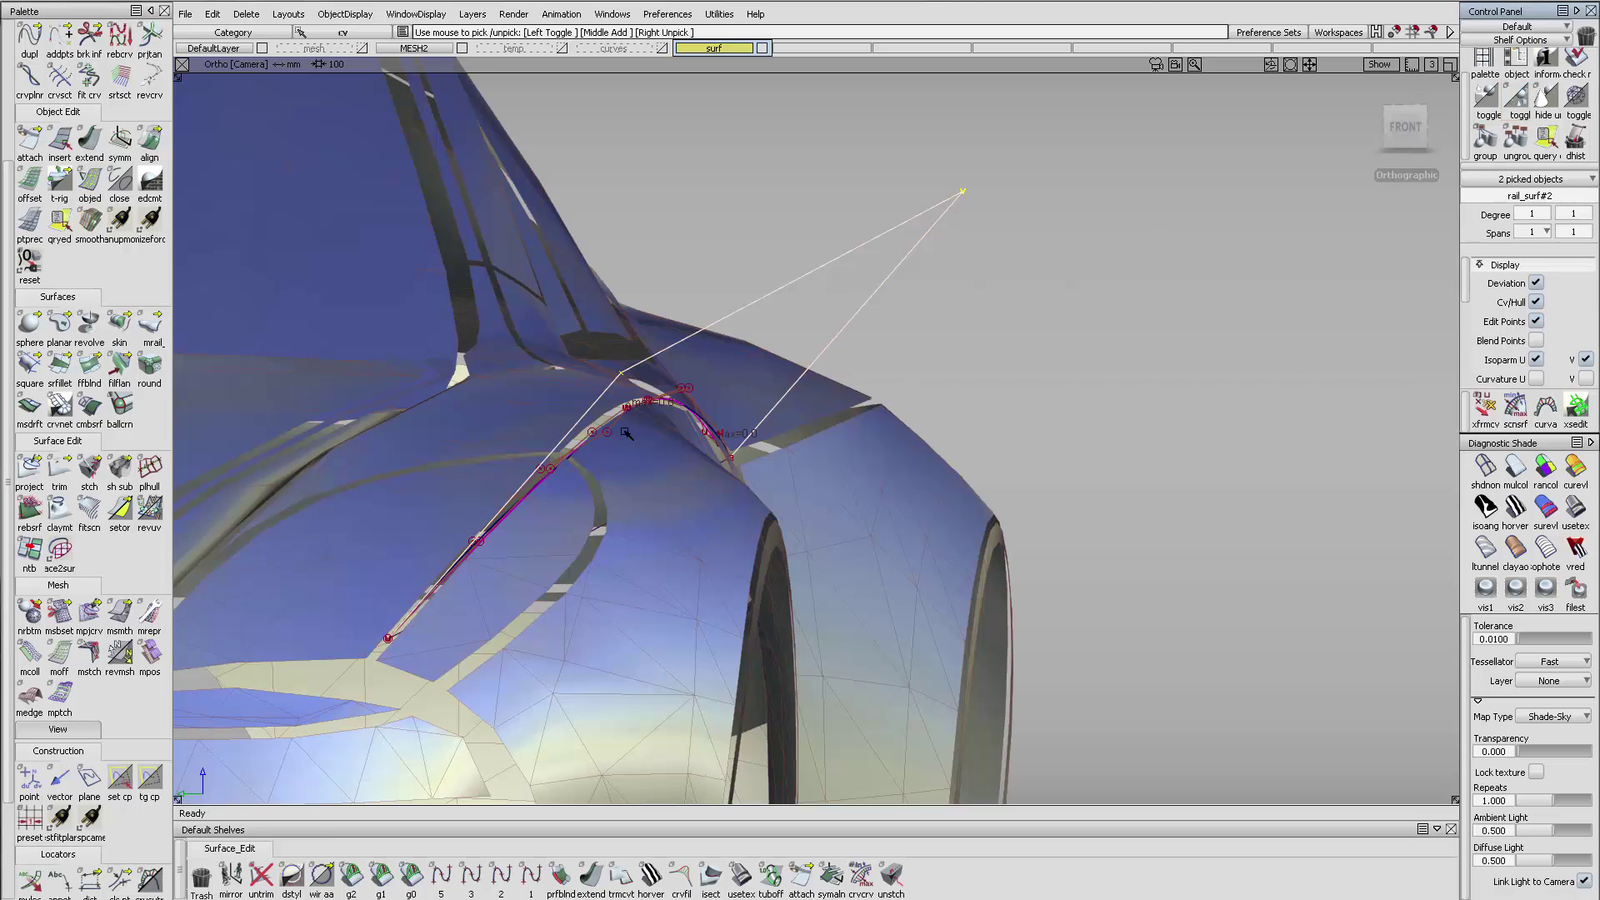
mouse_move(630, 431)
alt+shift+mouse_down()
mouse_move(703, 436)
mouse_move(788, 356)
alt+shift+mouse_up()
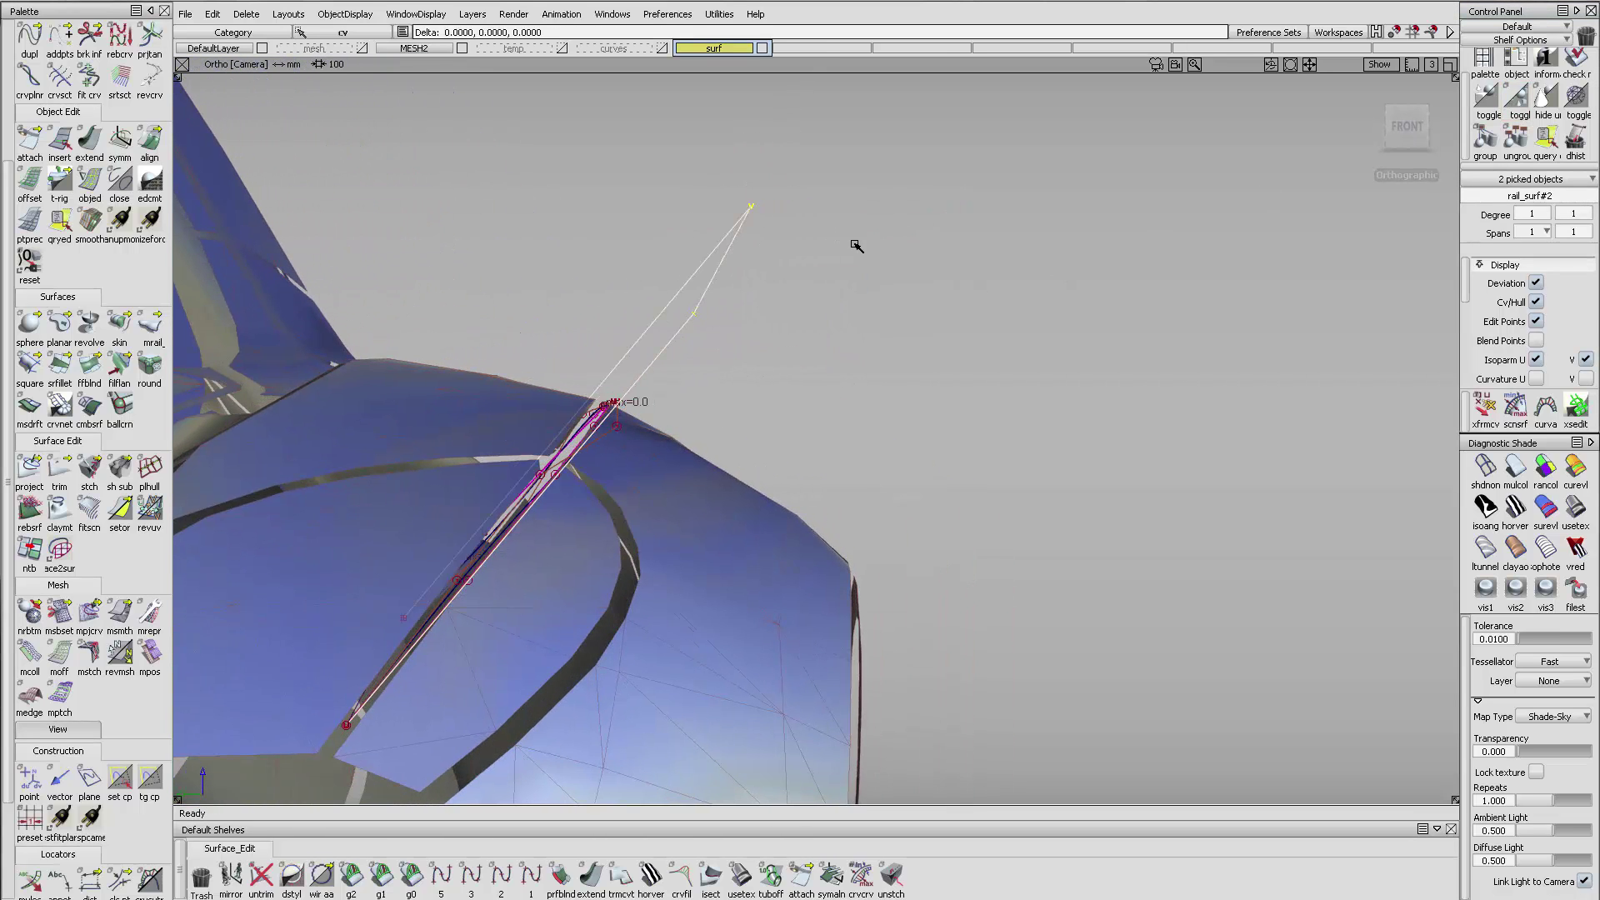
middle_drag(854, 245, 850, 246)
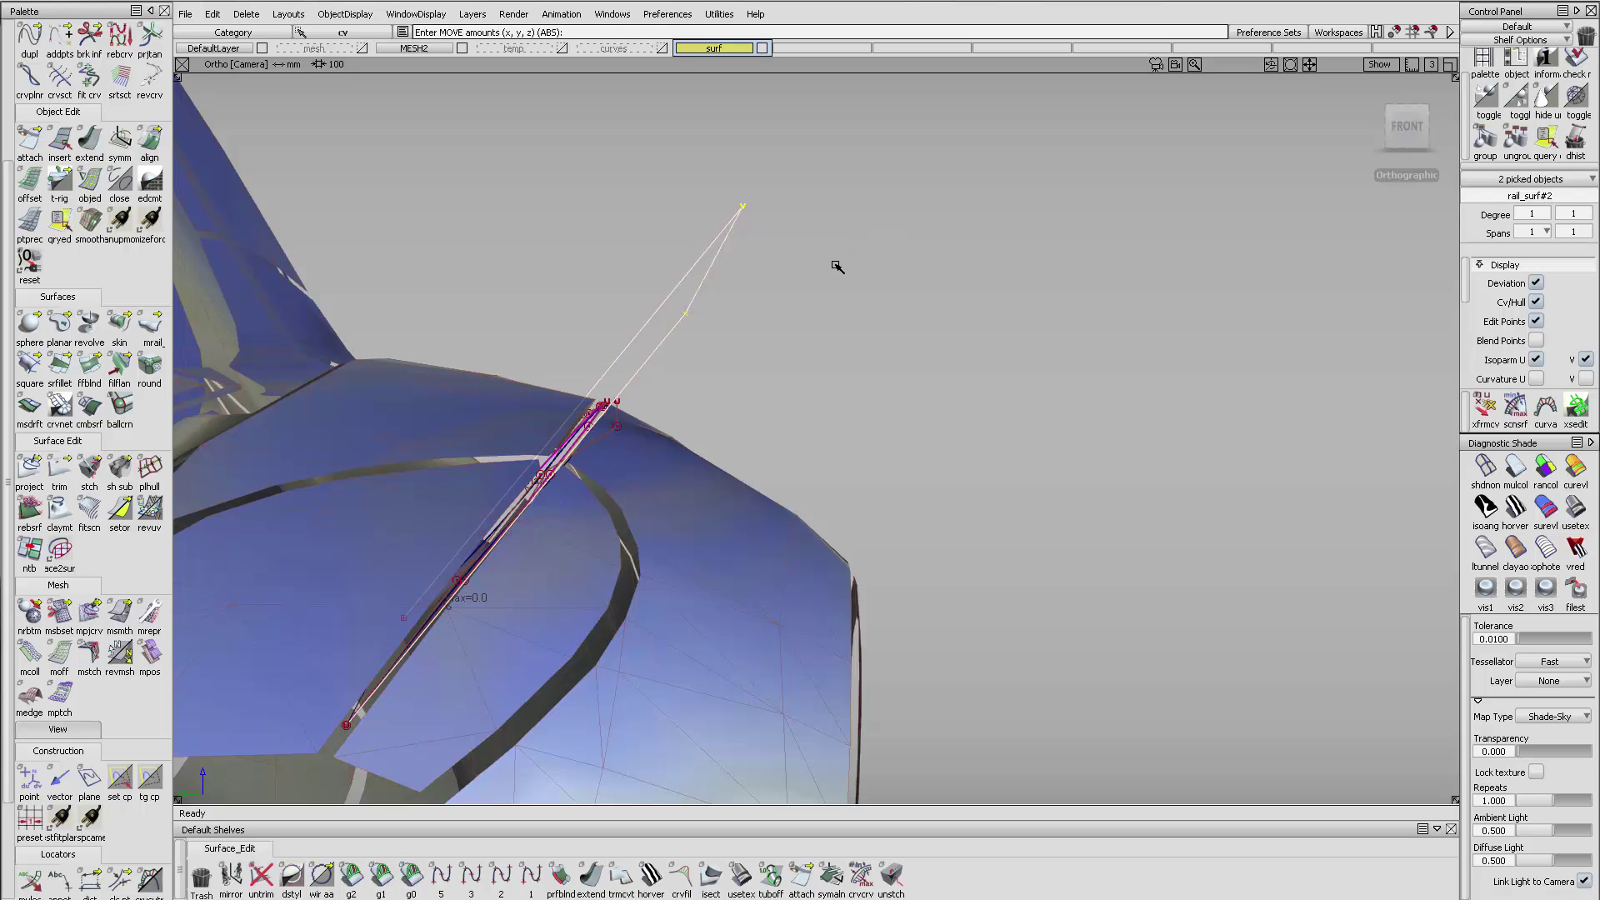
alt+shift+drag(837, 266, 750, 261)
middle_drag(864, 283, 931, 290)
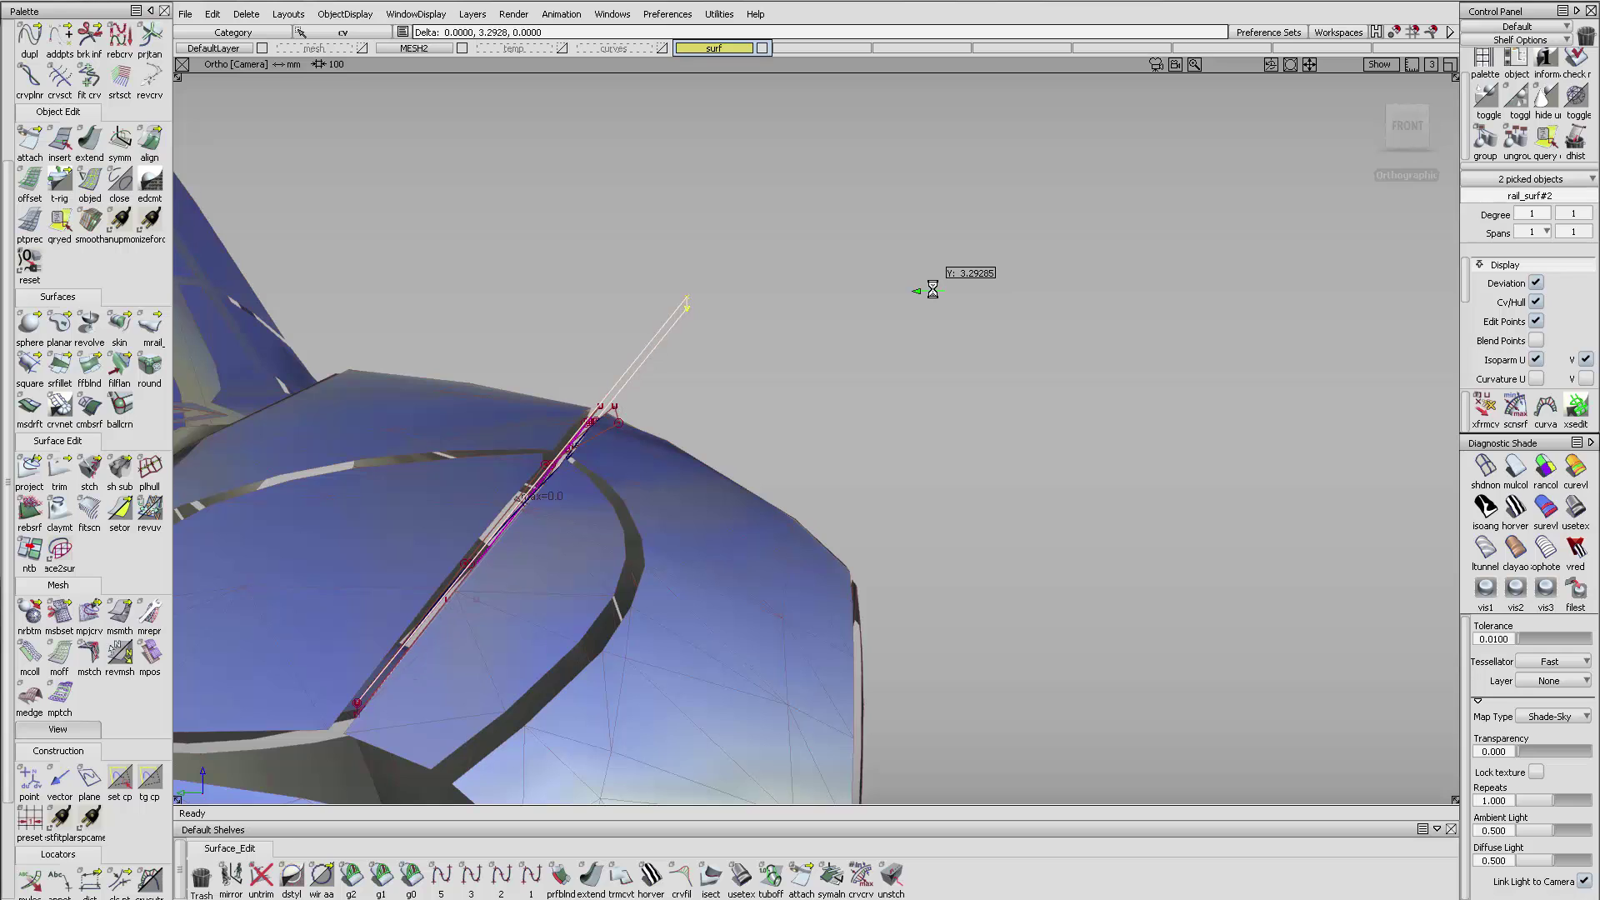
- Edit the front projected curve's construction history to project along the surface normal
alt+shift+drag(712, 398, 819, 328)
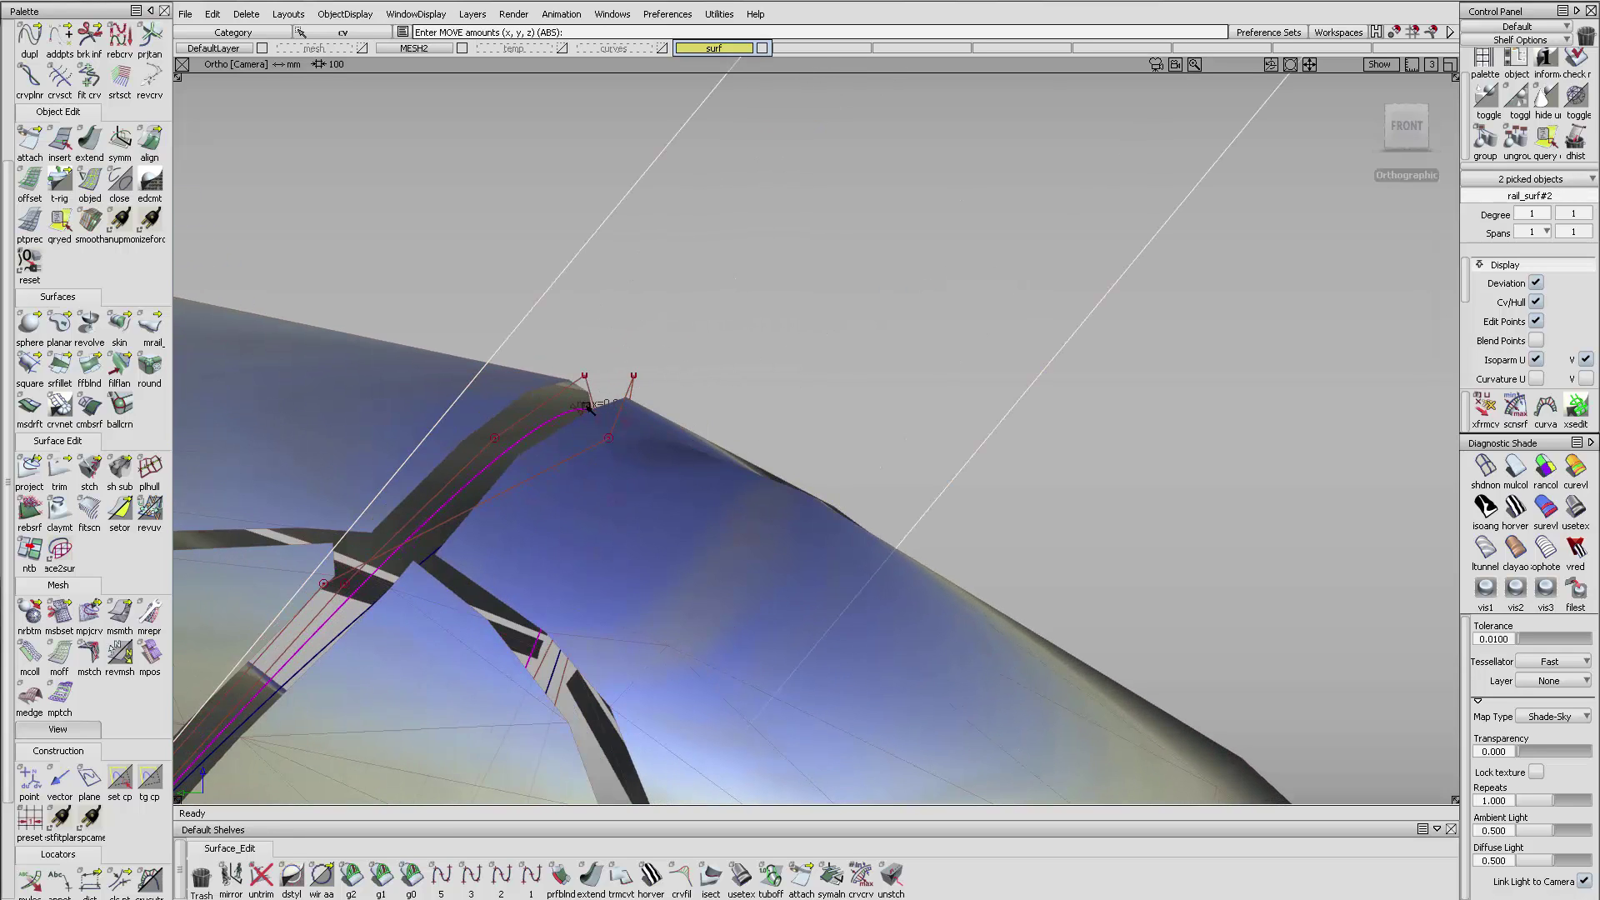
click(29, 467)
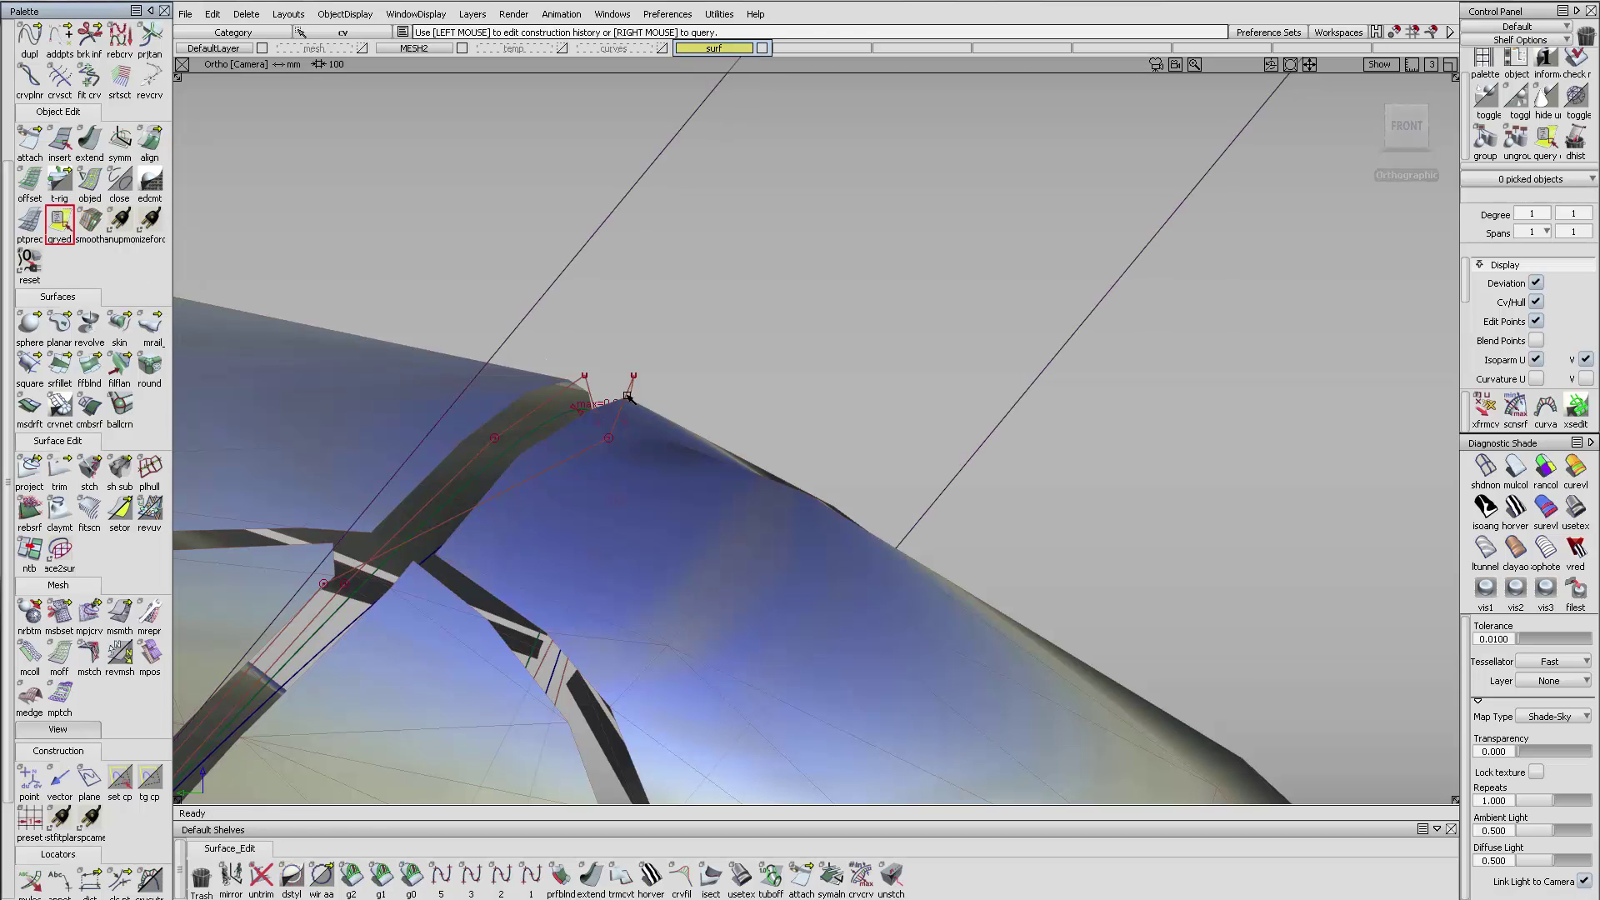
click(576, 414)
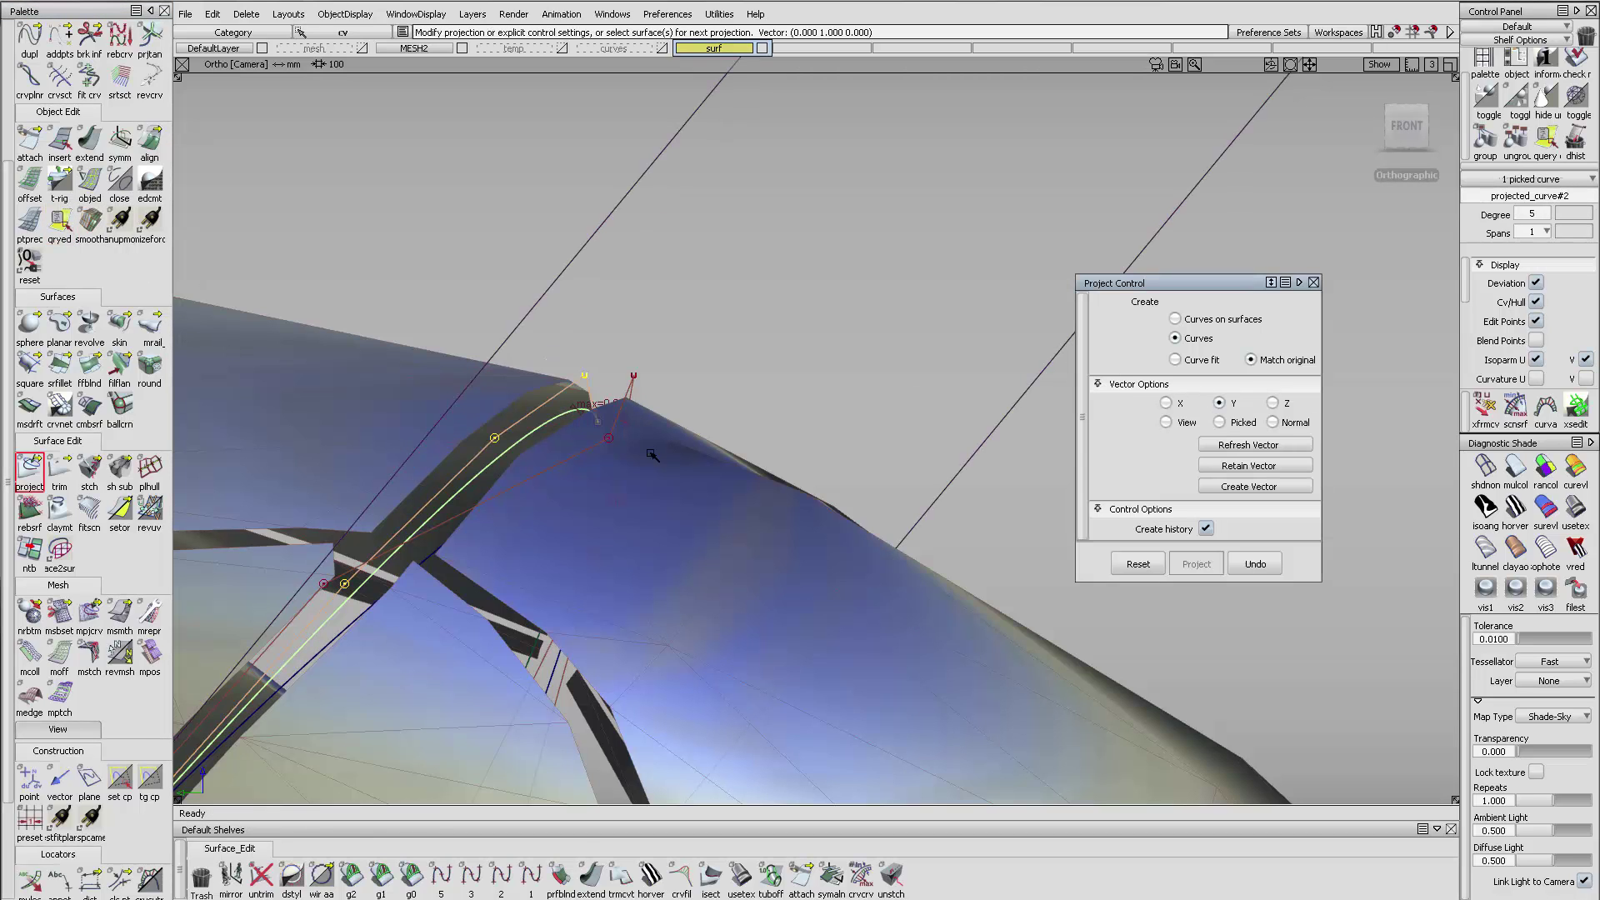
click(1276, 422)
alt+shift+right_drag(1041, 337, 750, 358)
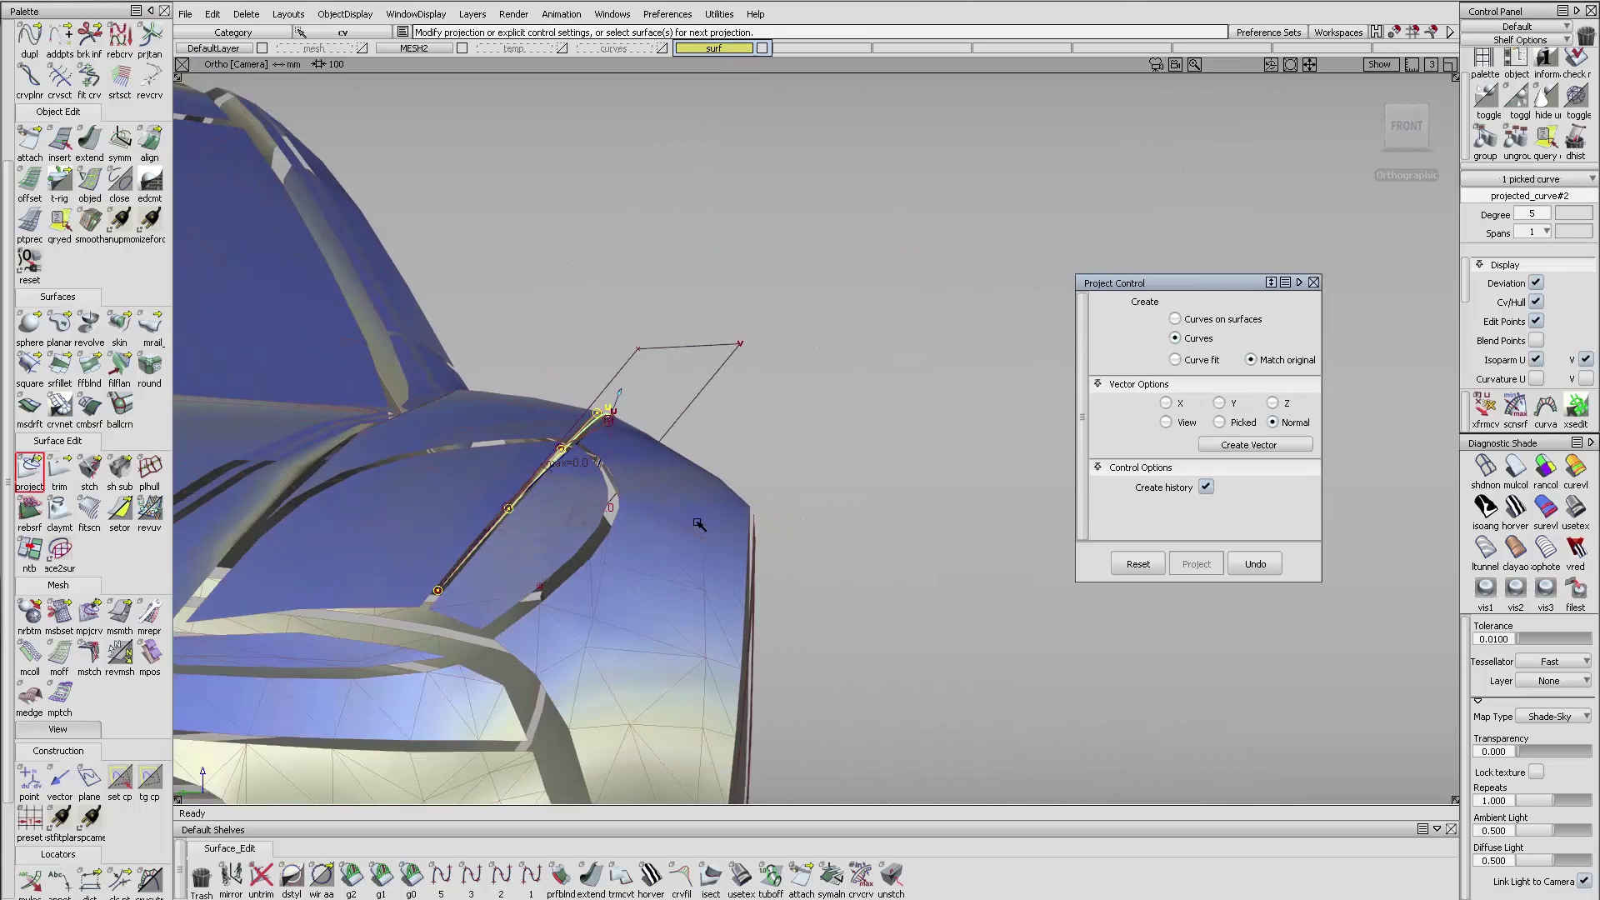
- Change the rear projected curve's projection vector to Normal through its construction history
alt+shift+drag(900, 358, 650, 383)
alt+shift+right_drag(650, 384, 796, 389)
alt+shift+middle_drag(1009, 266, 615, 500)
alt+shift+right_drag(616, 500, 475, 475)
alt+shift+drag(475, 475, 475, 614)
alt+shift+right_drag(475, 614, 575, 583)
alt+shift+middle_drag(575, 583, 1012, 473)
alt+shift+drag(1012, 472, 896, 486)
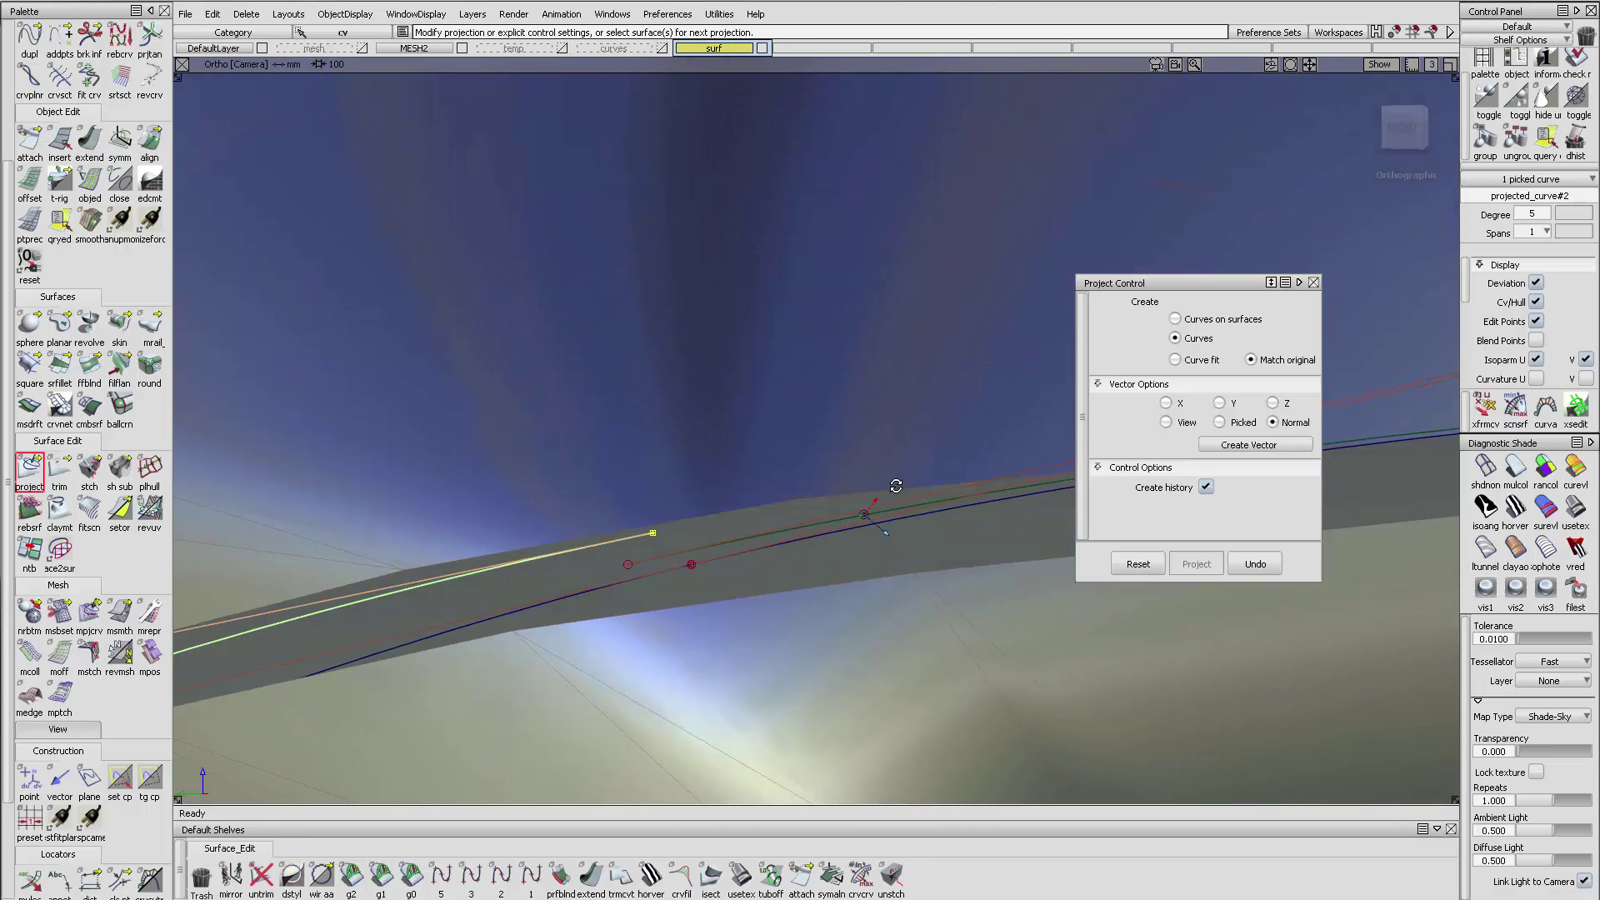
click(62, 224)
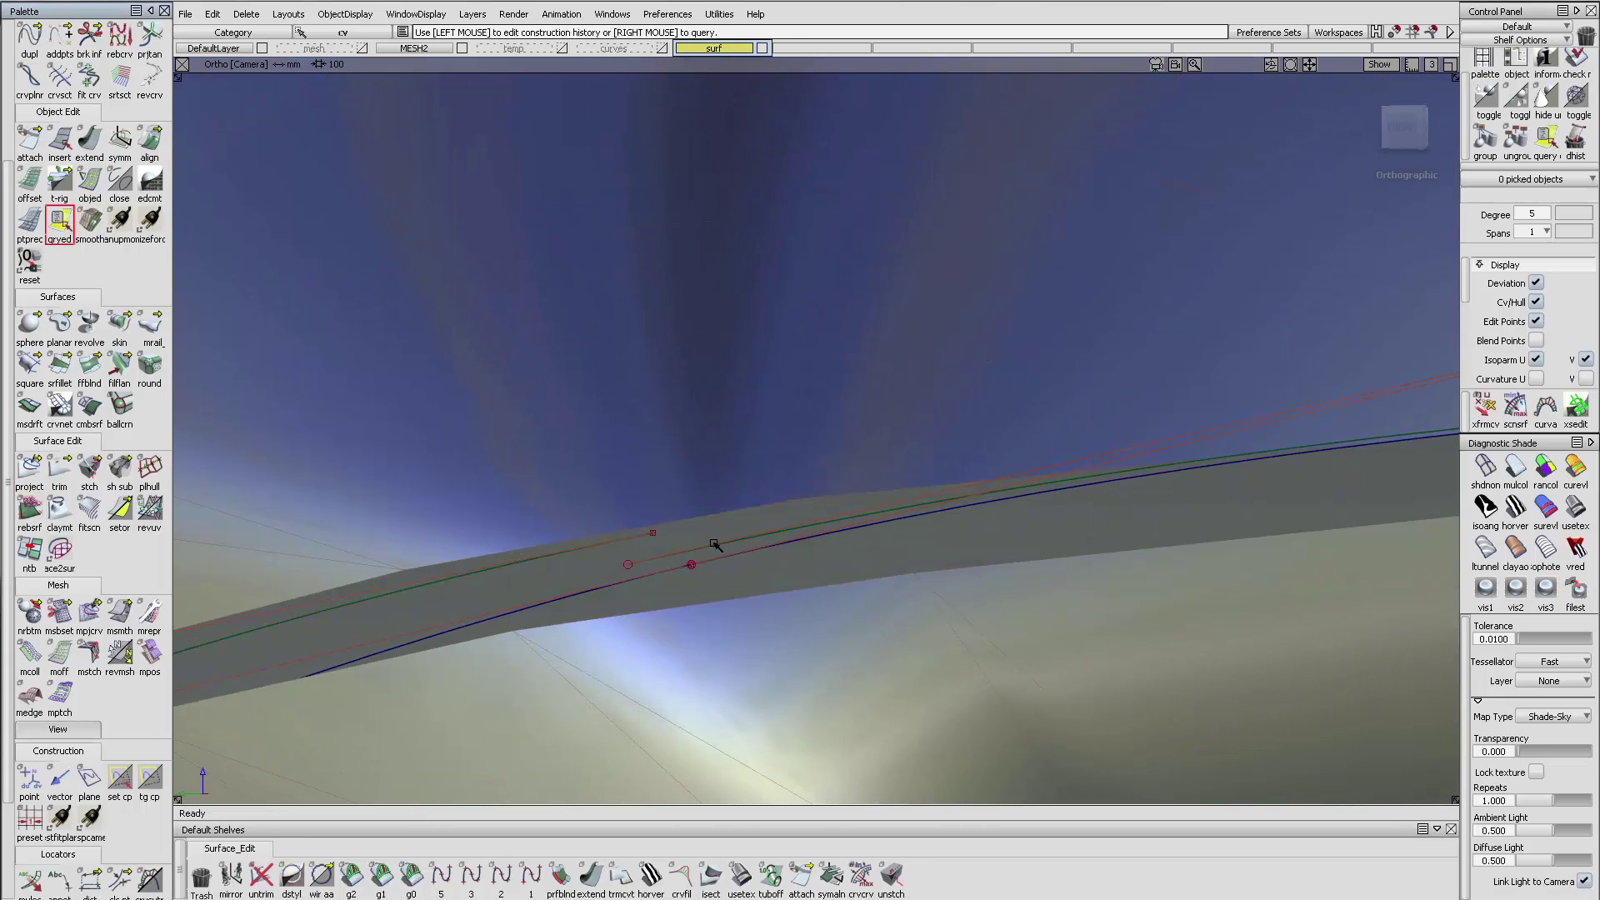
click(710, 546)
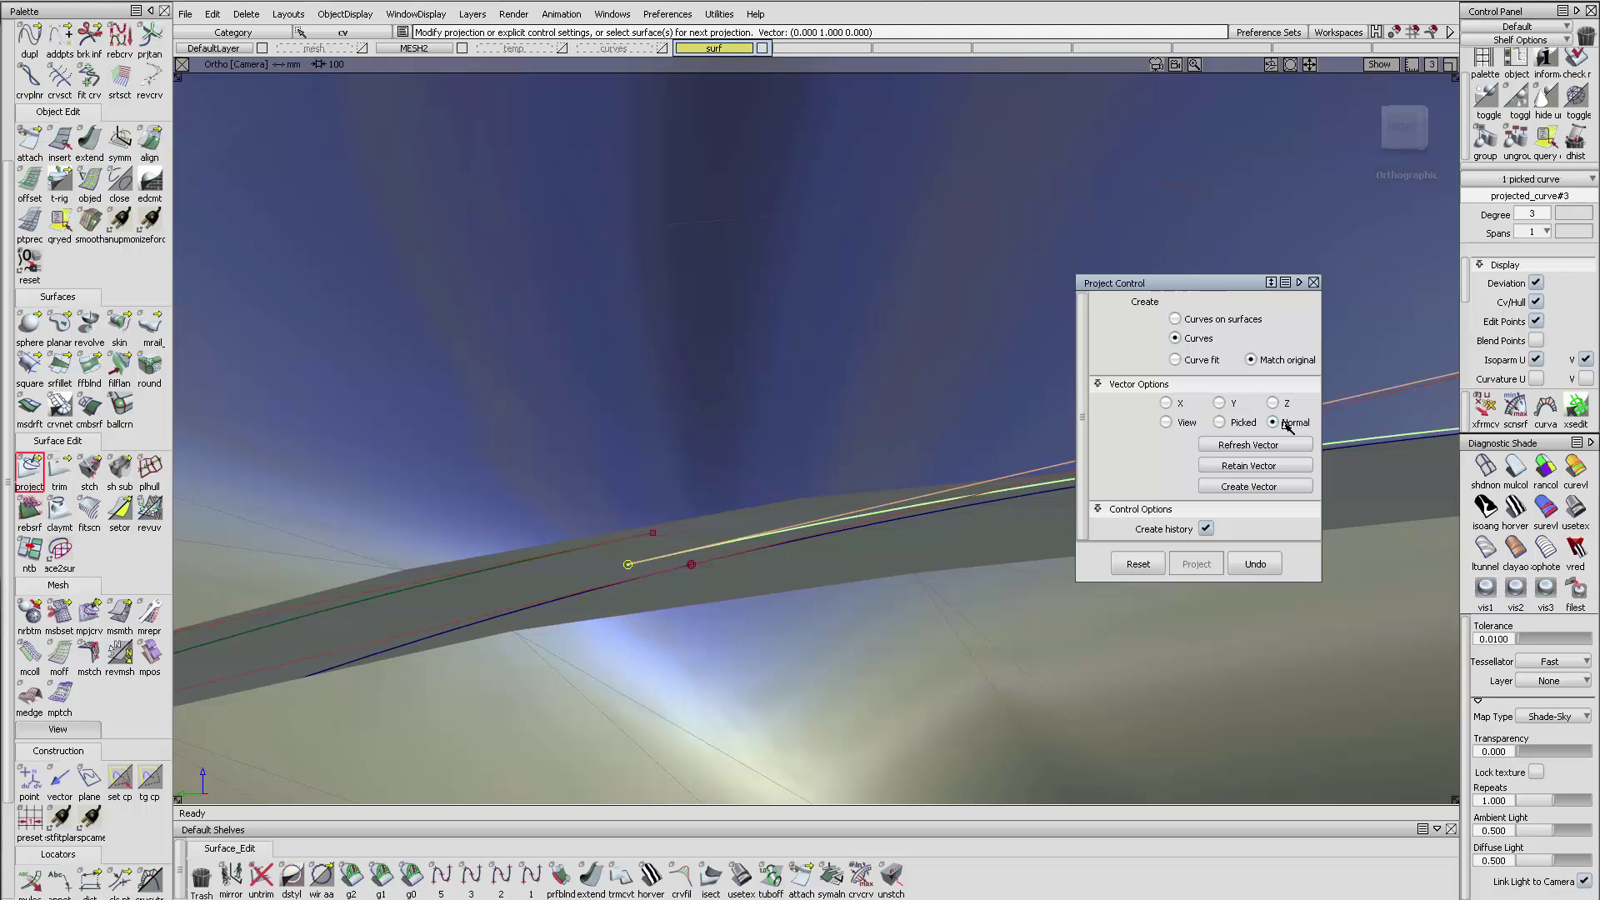
drag(764, 500, 827, 503)
alt+shift+right_drag(827, 503, 913, 492)
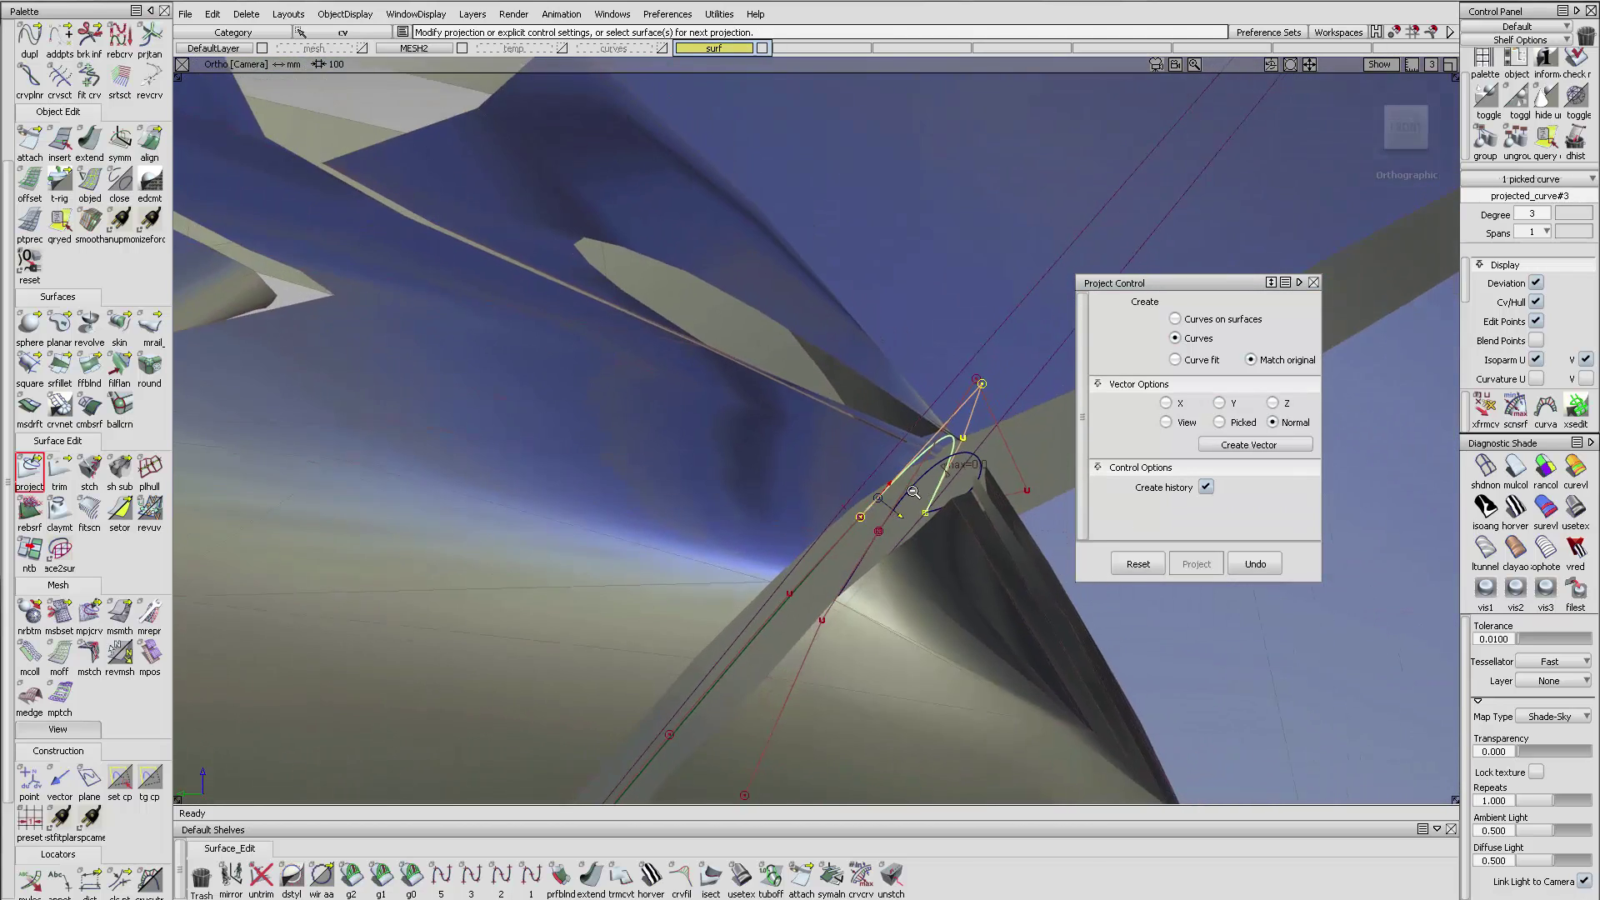
- Assign the flat projection surface to the temp layer
alt+shift+drag(913, 492, 962, 265)
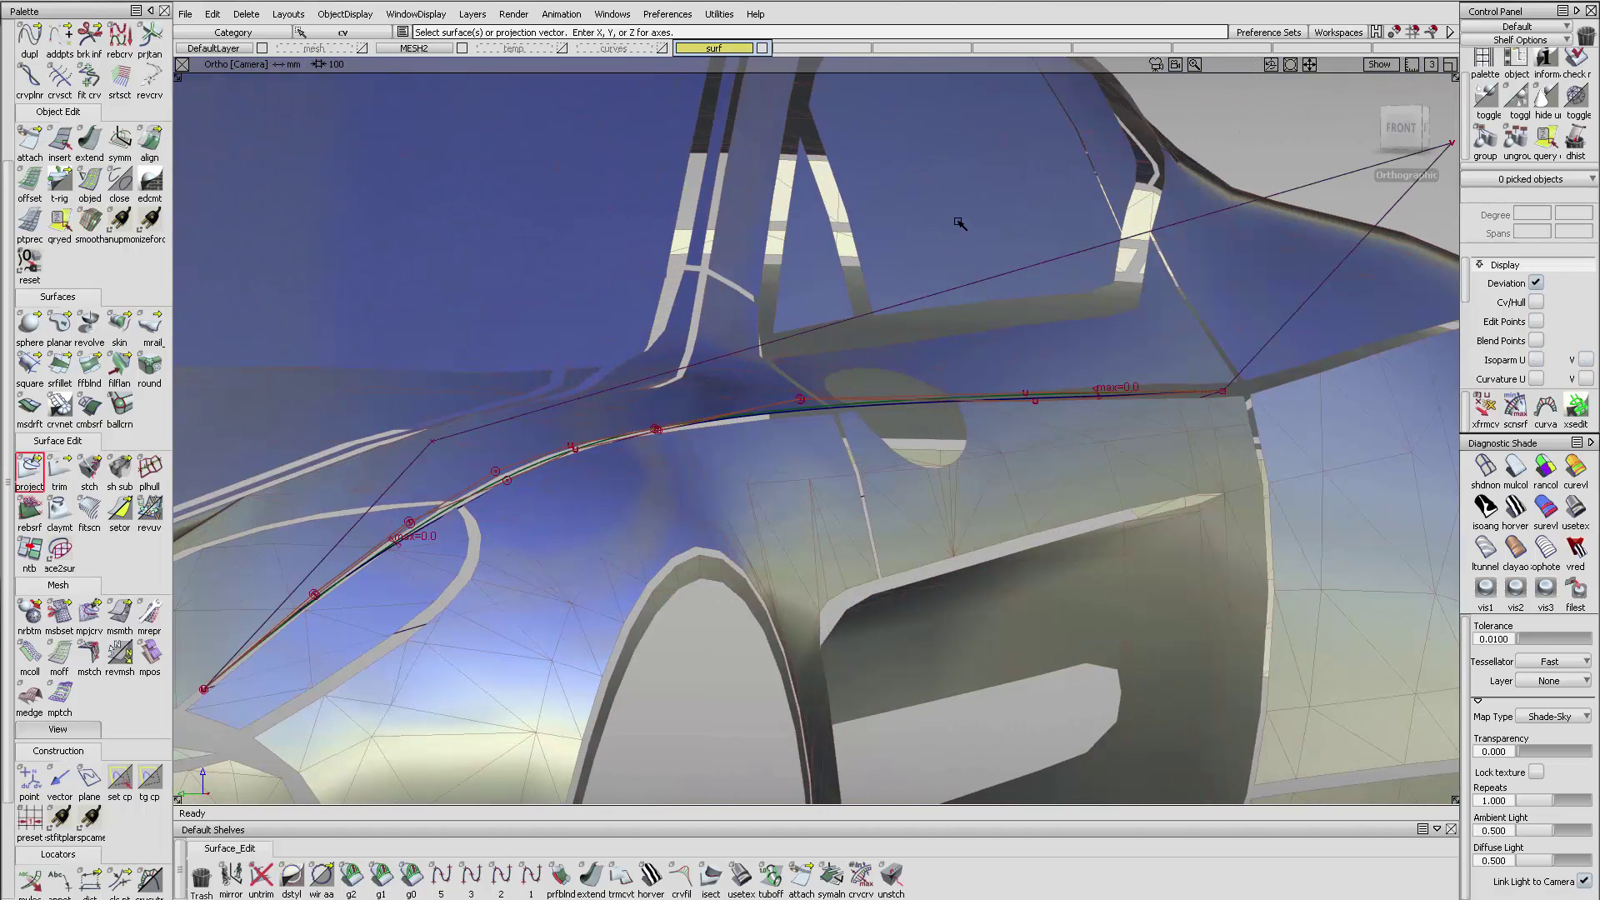
alt+shift+right_drag(994, 302, 1181, 224)
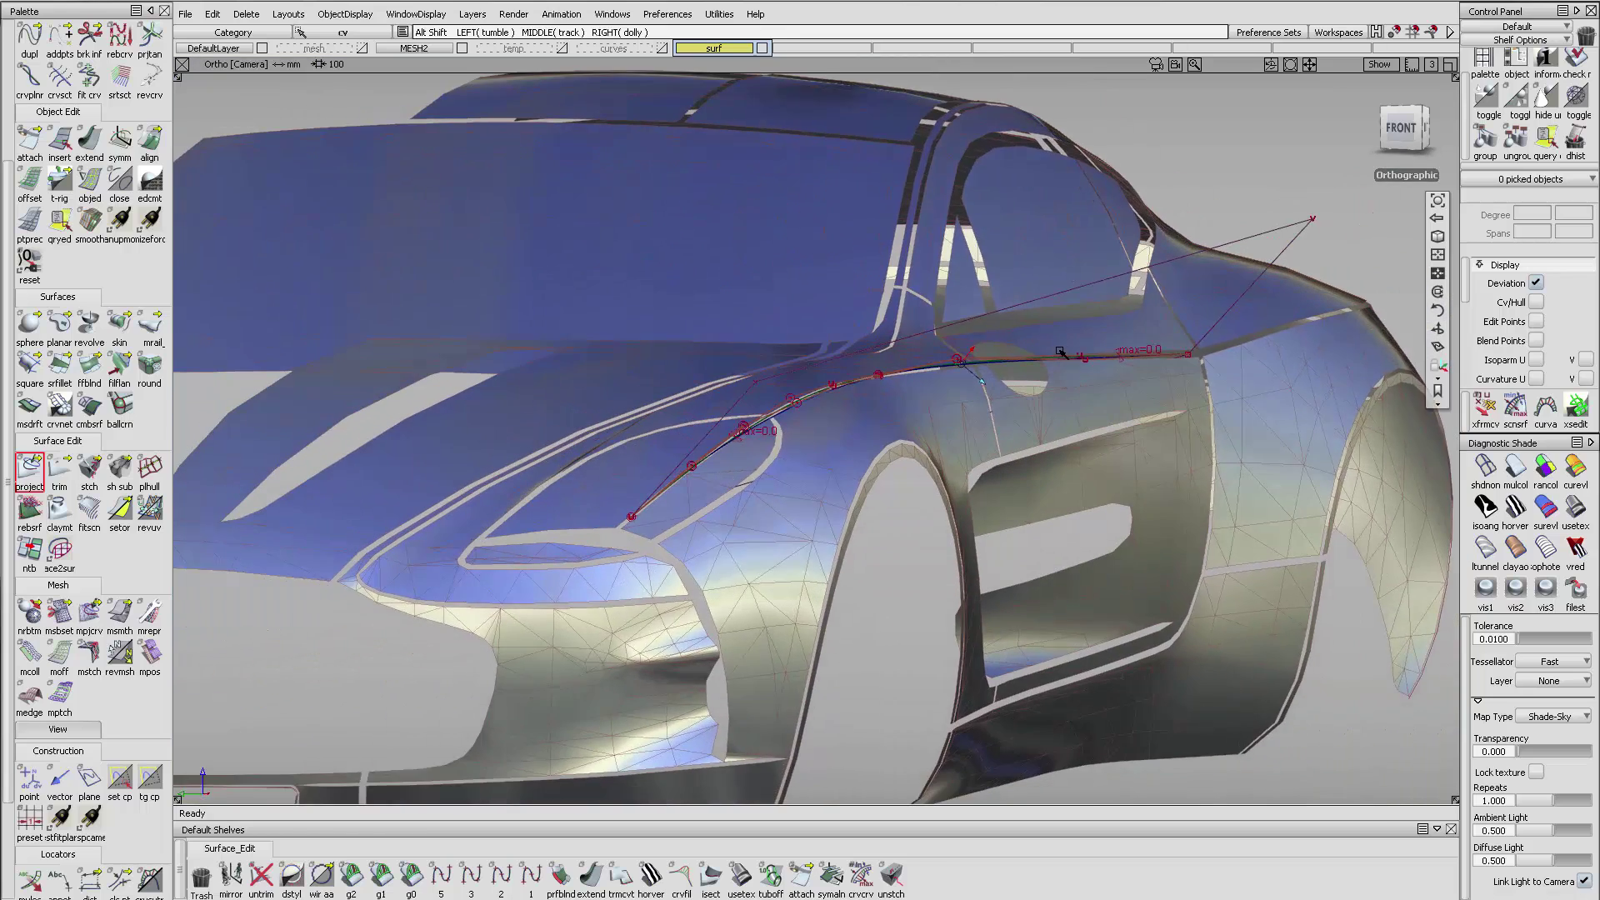
alt+shift+drag(1182, 223, 1167, 231)
click(1134, 259)
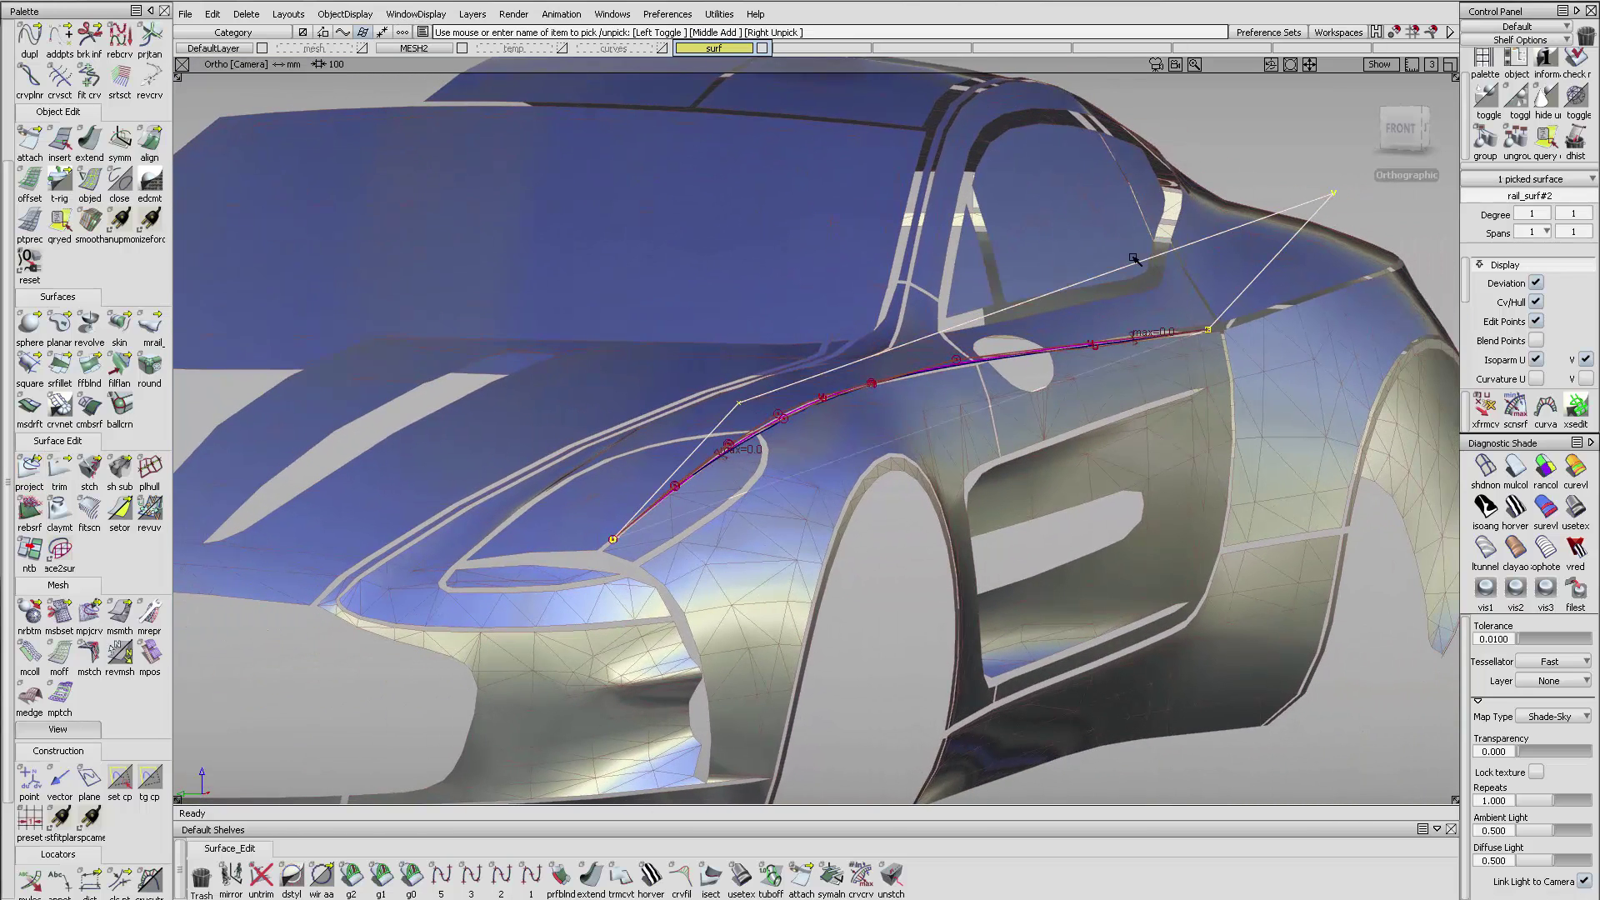
right_drag(523, 60, 517, 64)
- Select the two original fitted curves beside the projected ones and assign them to the curves layer
drag(964, 452, 911, 431)
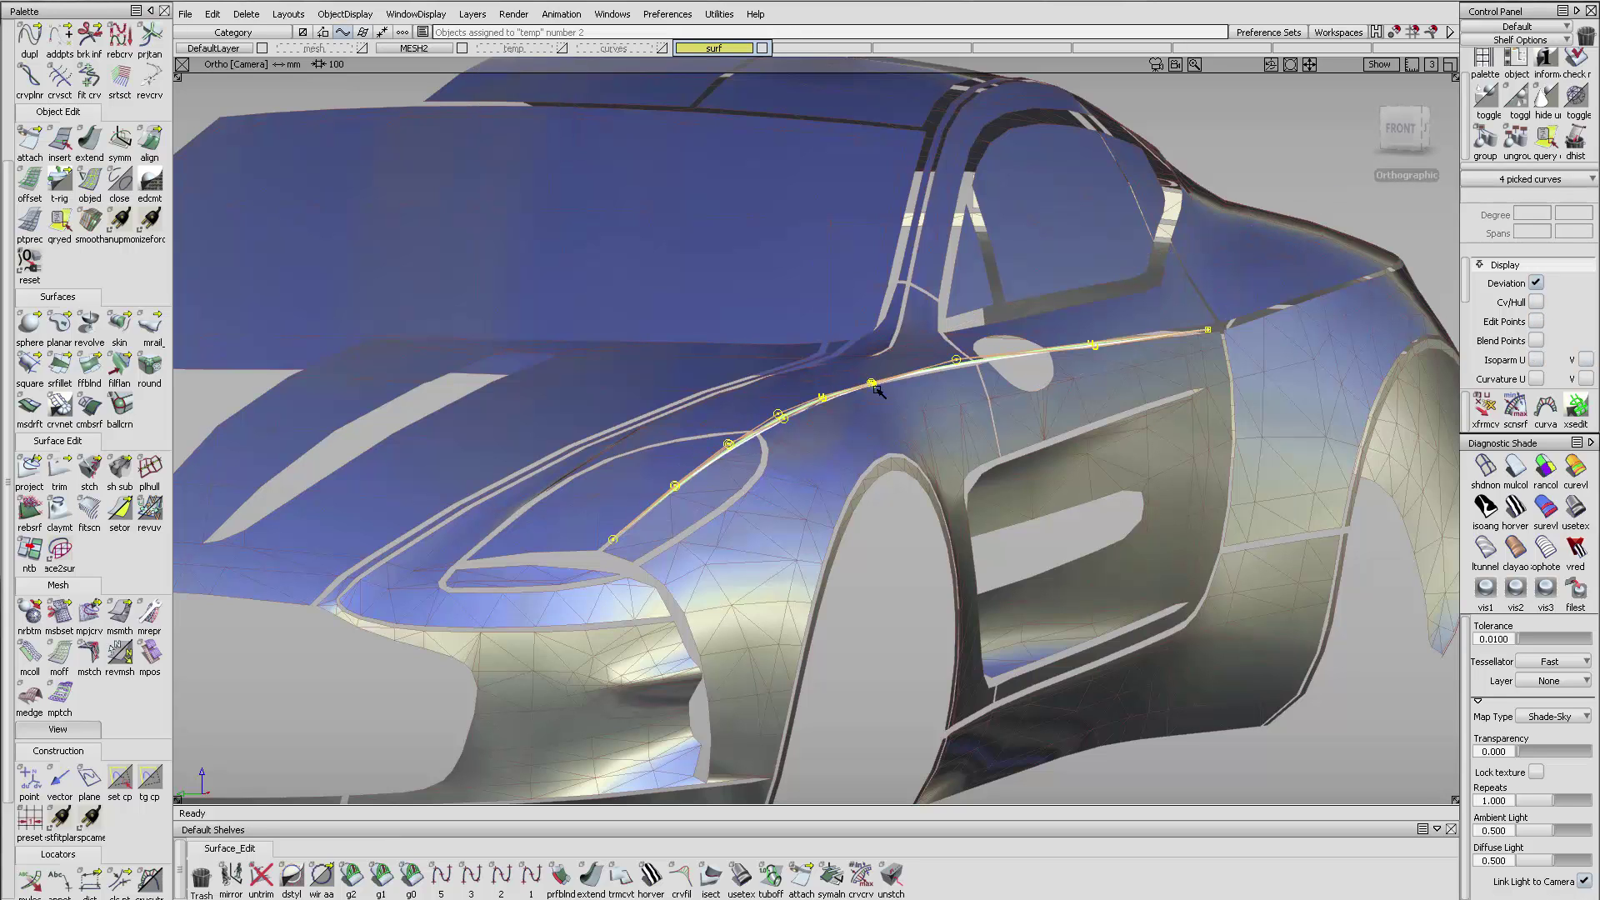
alt+shift+right_drag(875, 388, 792, 432)
mouse_move(793, 433)
alt+shift+mouse_down()
mouse_move(734, 577)
mouse_move(733, 443)
alt+shift+mouse_up()
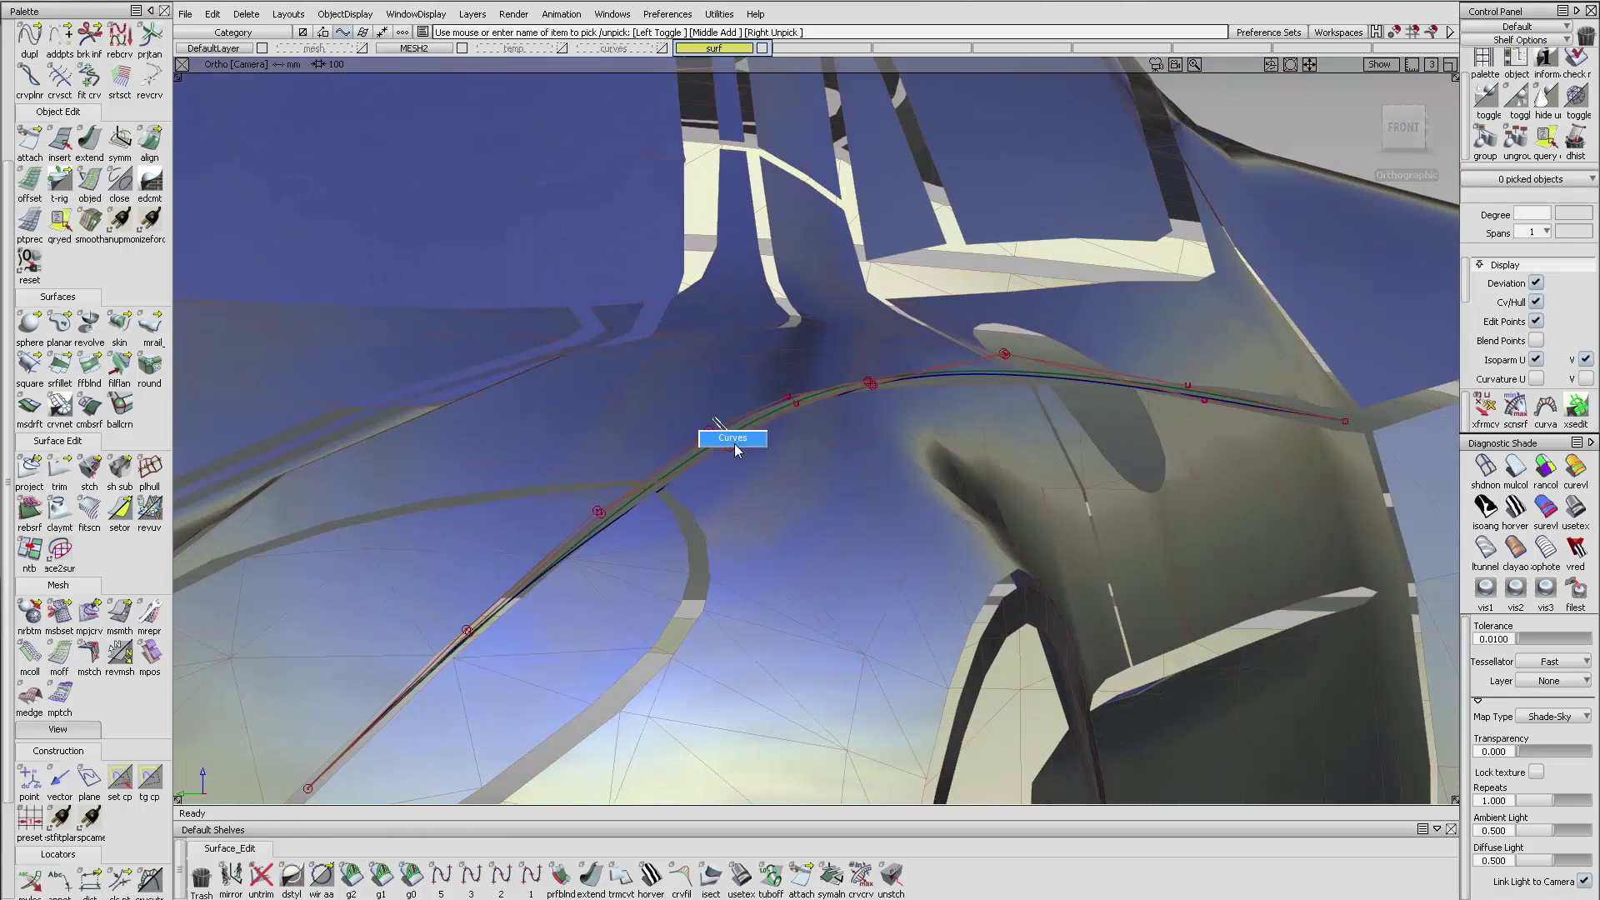
click(786, 411)
click(975, 379)
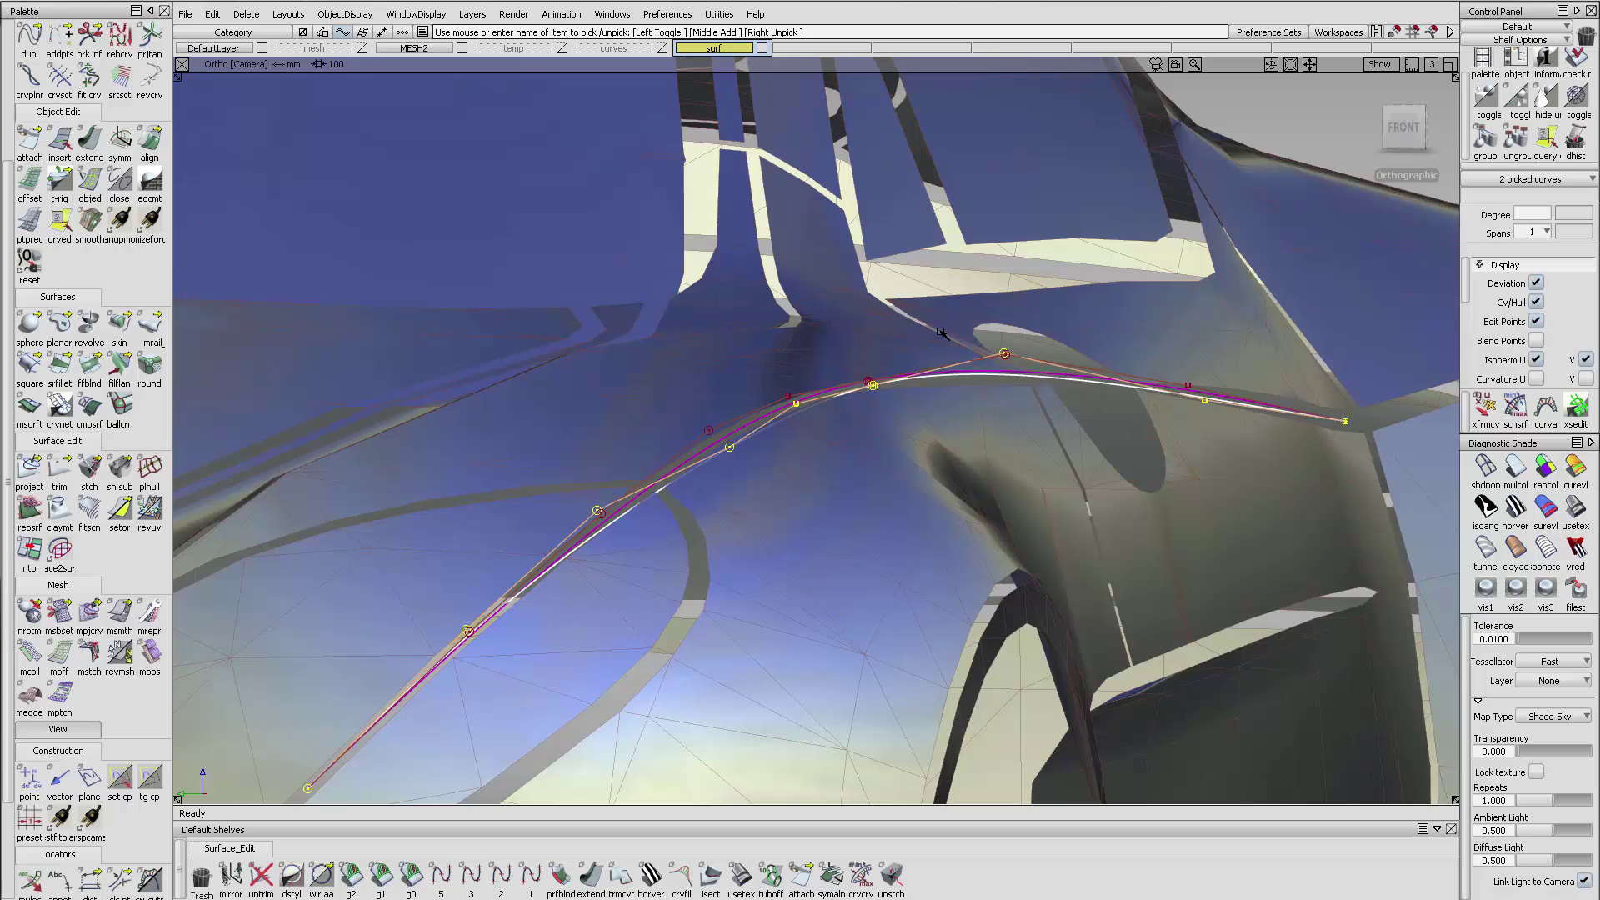
right_click(581, 50)
click(600, 64)
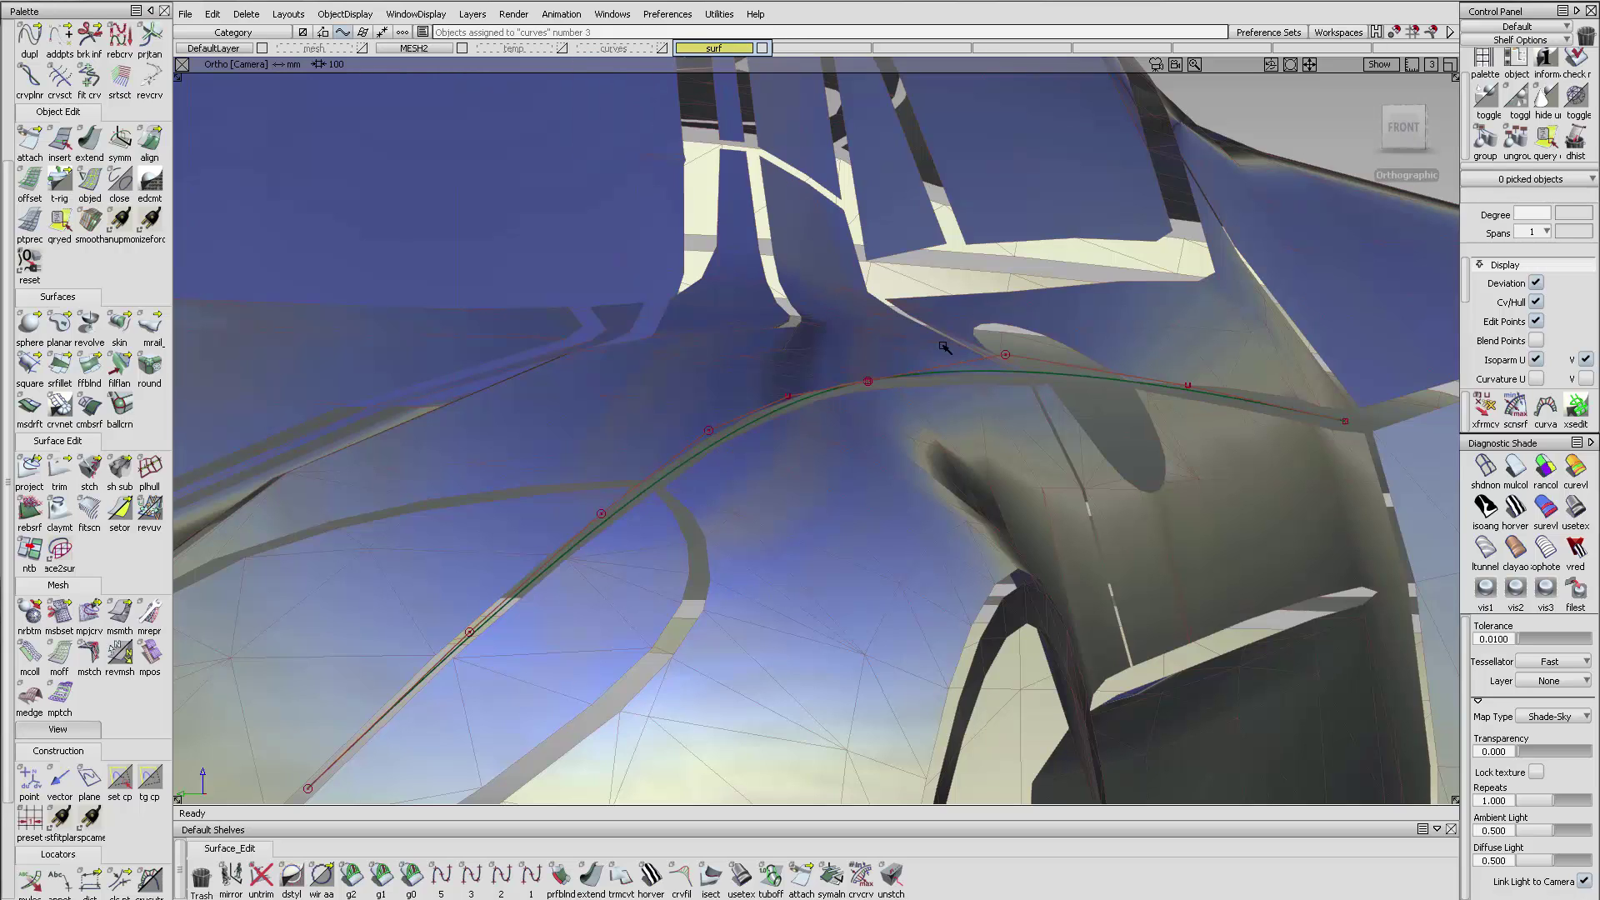
- Delete the construction history of the two projected fender curves and clear the selection
drag(896, 407, 843, 361)
click(1576, 147)
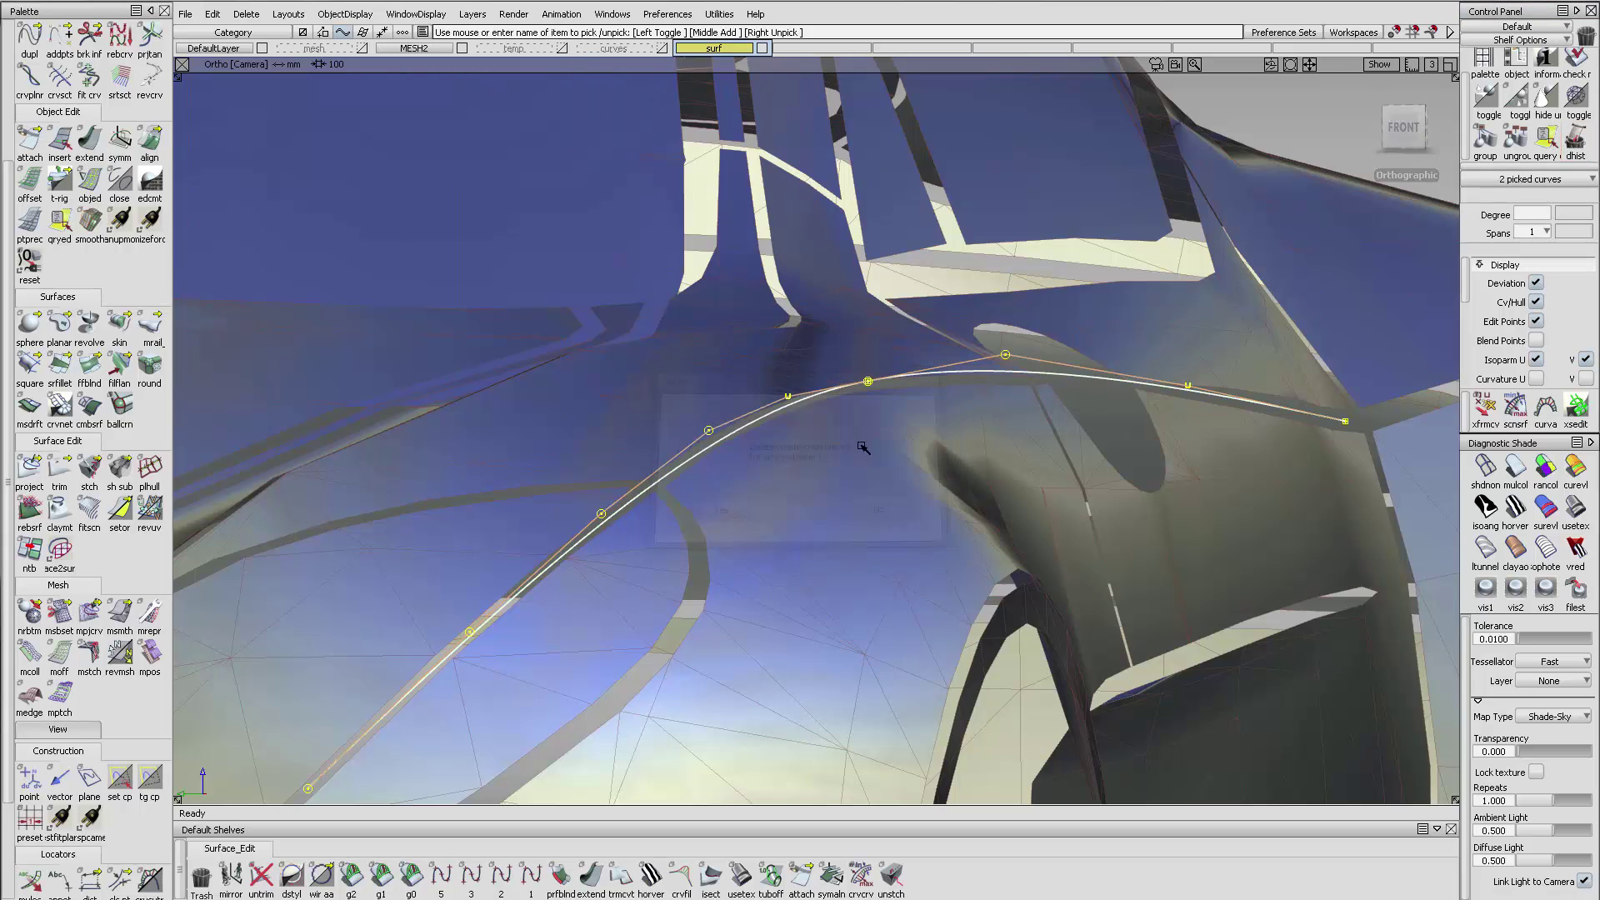
alt+shift+right_drag(867, 418, 844, 523)
alt+shift+middle_drag(844, 522, 860, 417)
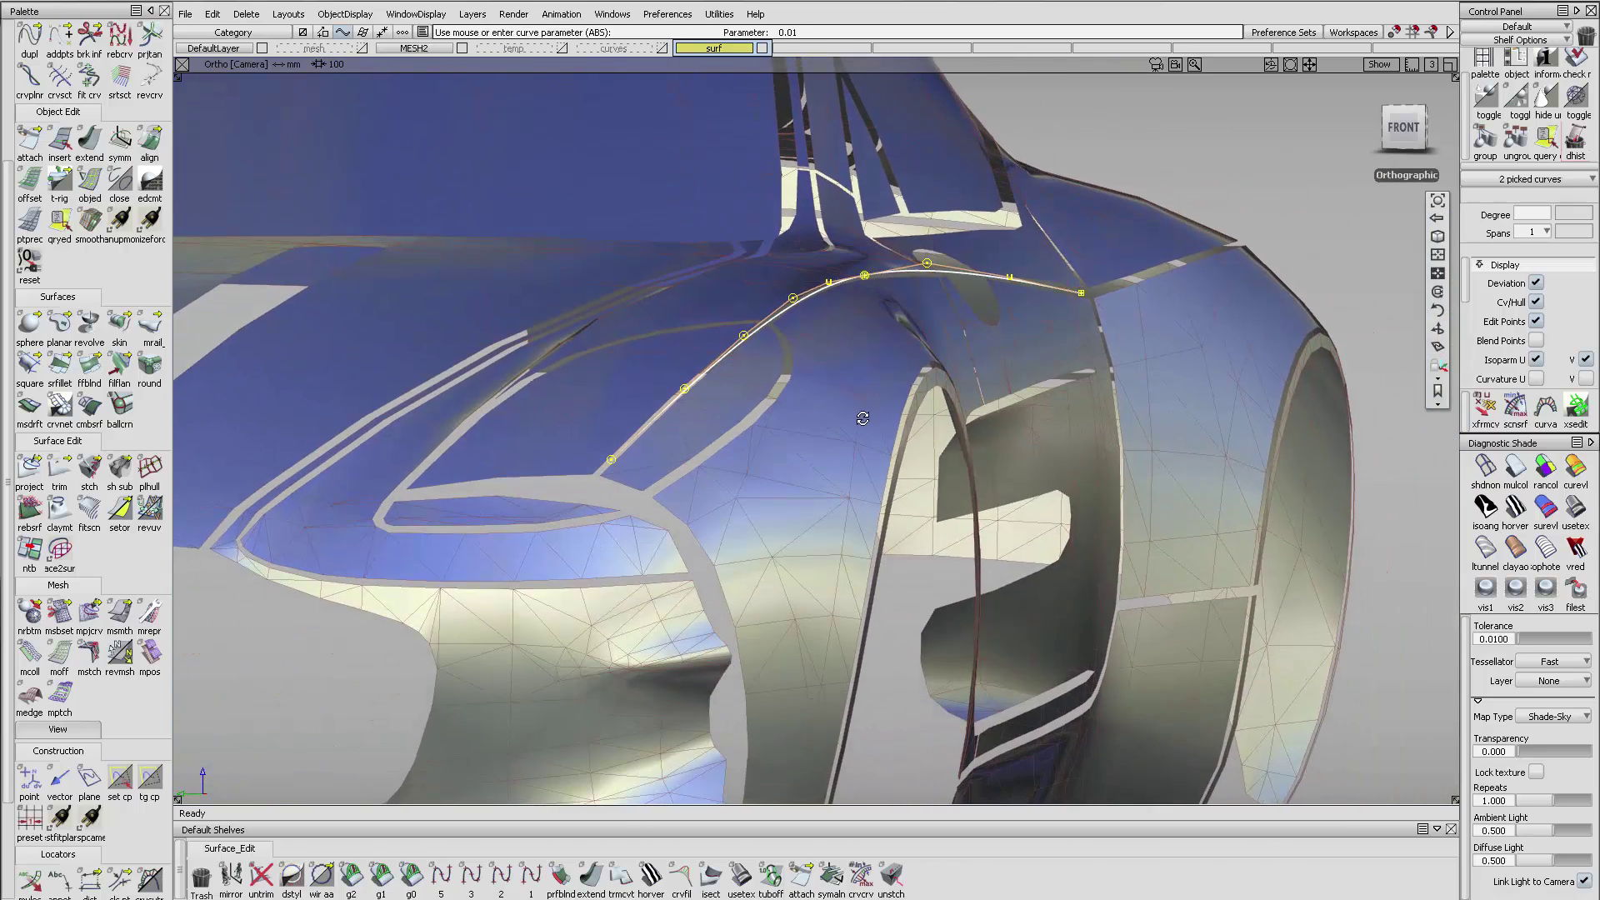
alt+shift+drag(860, 417, 757, 525)
alt+shift+right_drag(758, 525, 738, 562)
ctrl+shift+drag(1070, 449, 1041, 326)
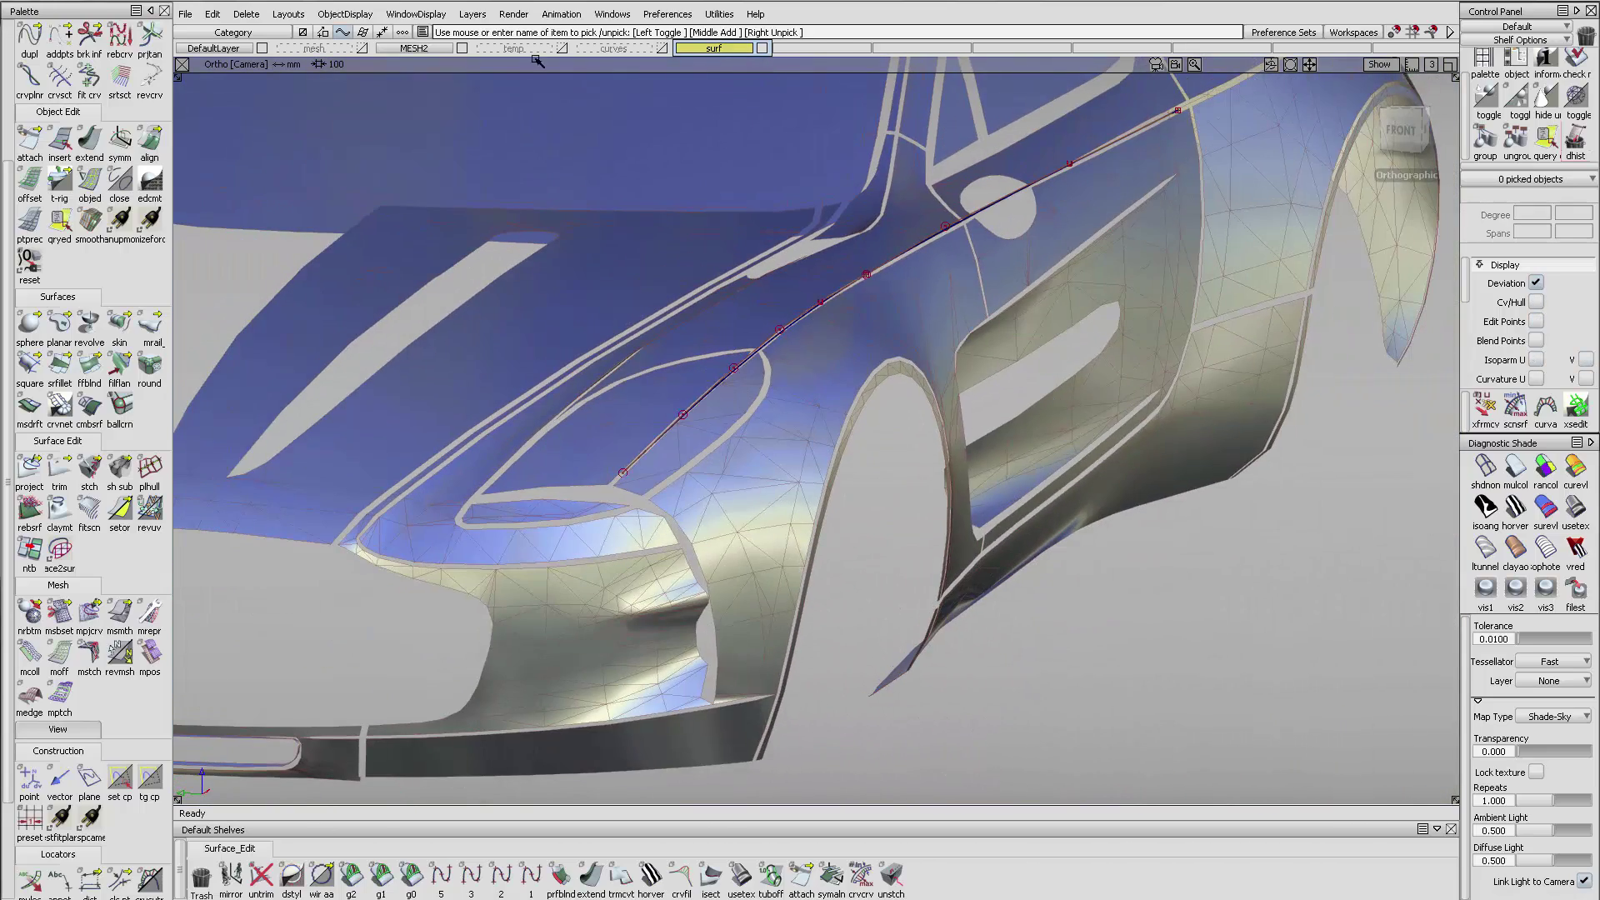
- Show the curves layer, assign the wheel arch curve to the surf layer, and hide the curves layer again
click(661, 48)
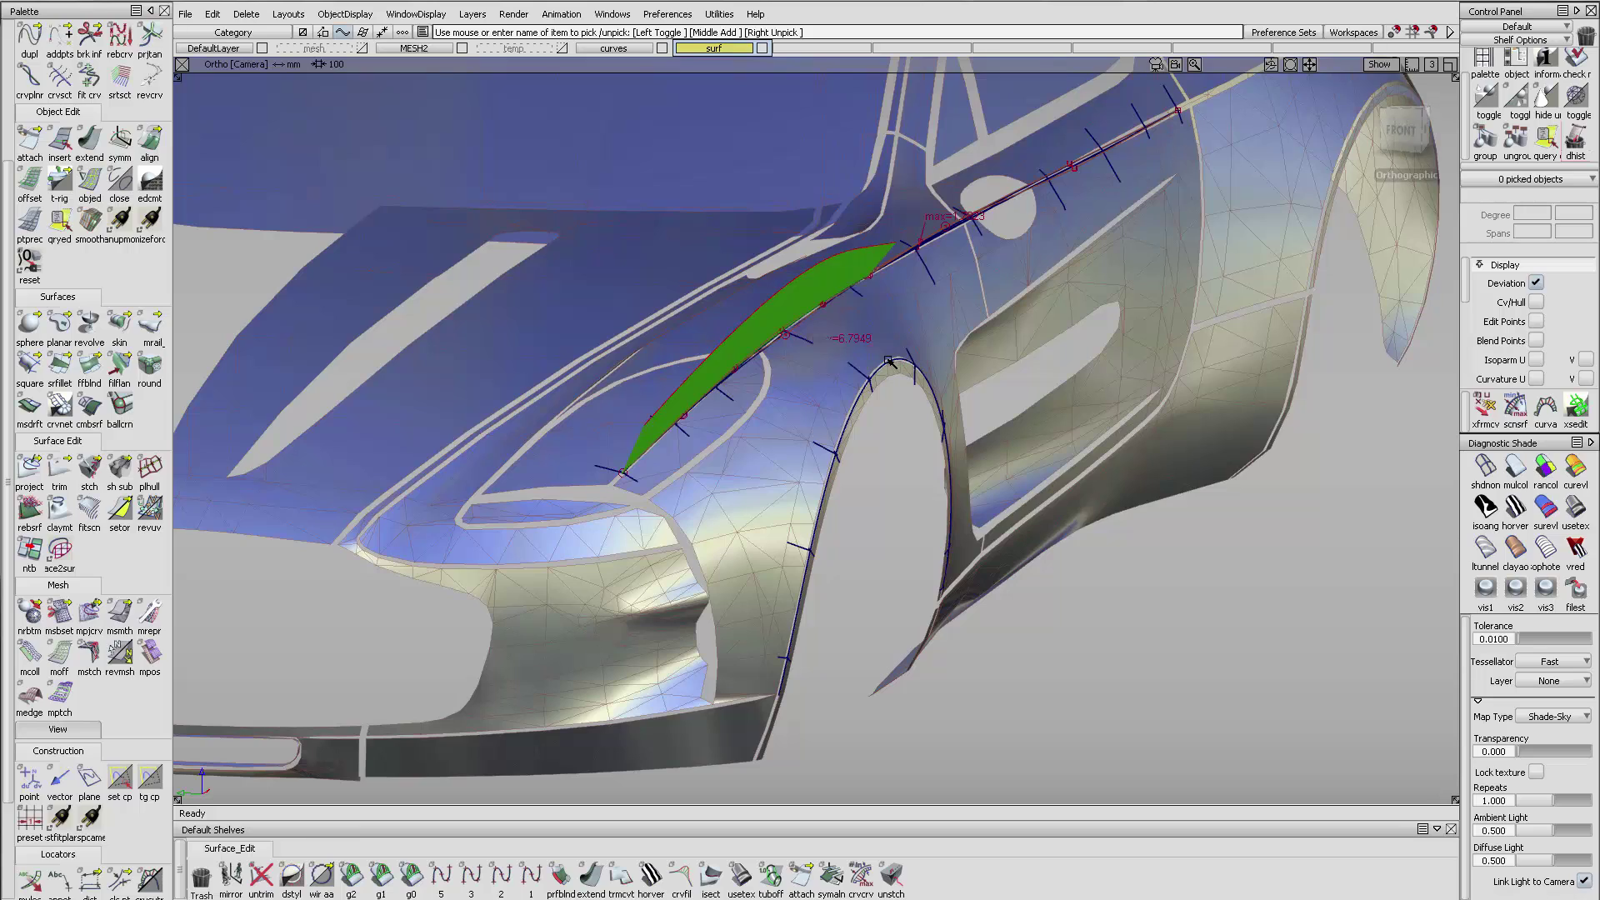
click(889, 360)
drag(712, 50, 704, 66)
click(662, 49)
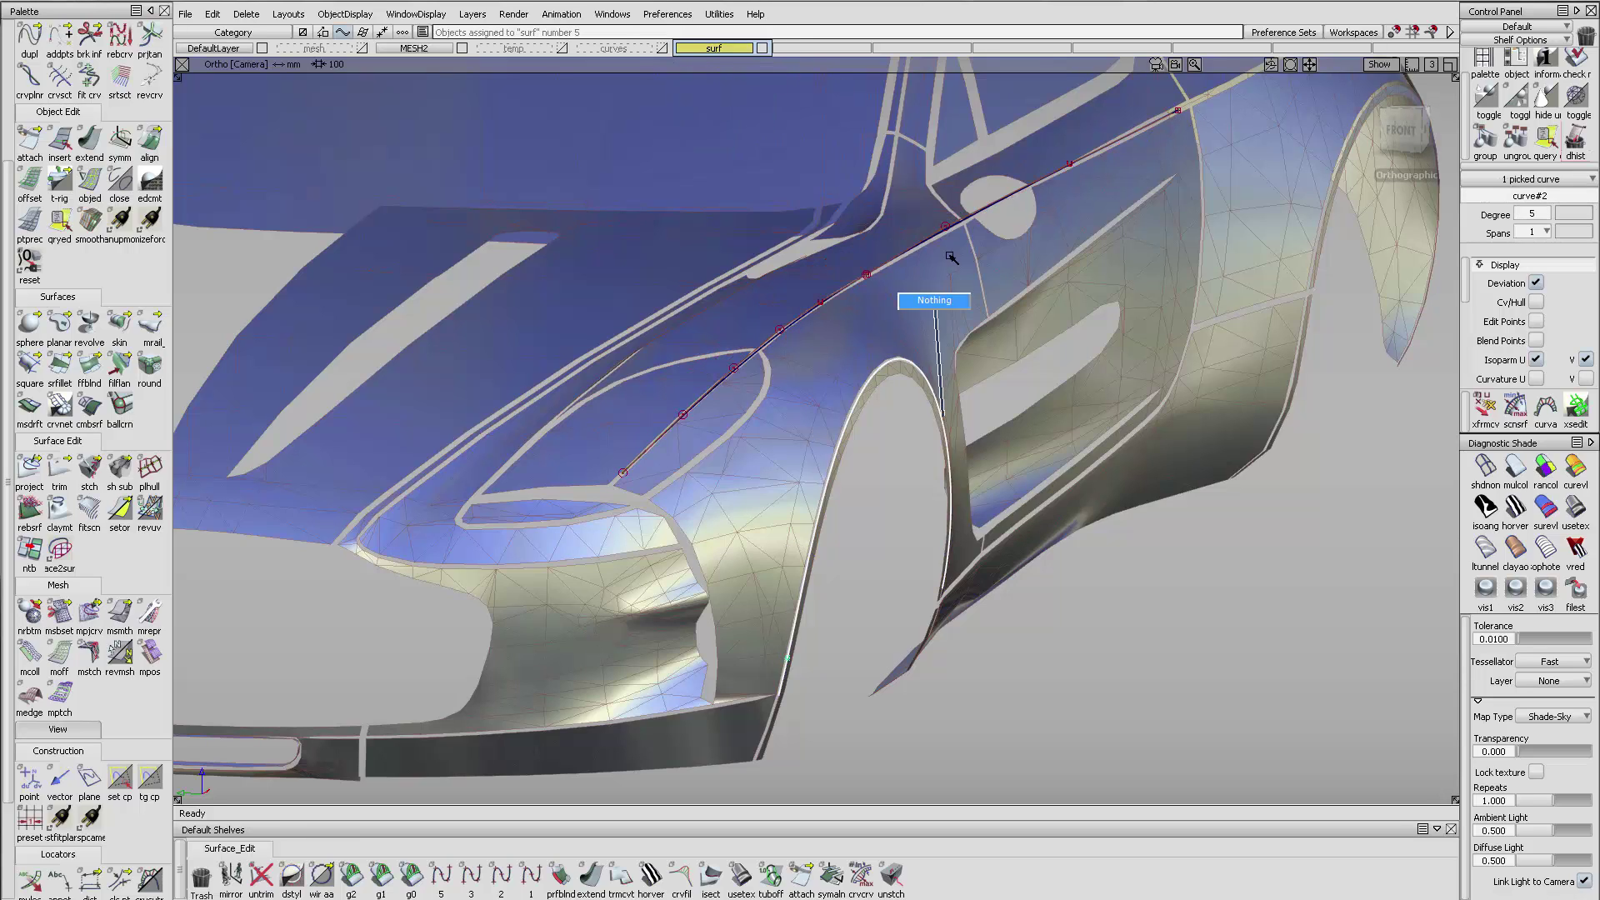
- Turn off the CV and hull display of the two projected fender curves
ctrl+shift+drag(950, 256, 948, 253)
mouse_move(814, 265)
ctrl+shift+mouse_down()
mouse_move(903, 270)
mouse_move(833, 283)
ctrl+shift+mouse_up()
click(967, 218)
click(823, 299)
- Extend the front end of the upper fender curve to the shut line beside the headlight
alt+shift+drag(982, 352, 817, 385)
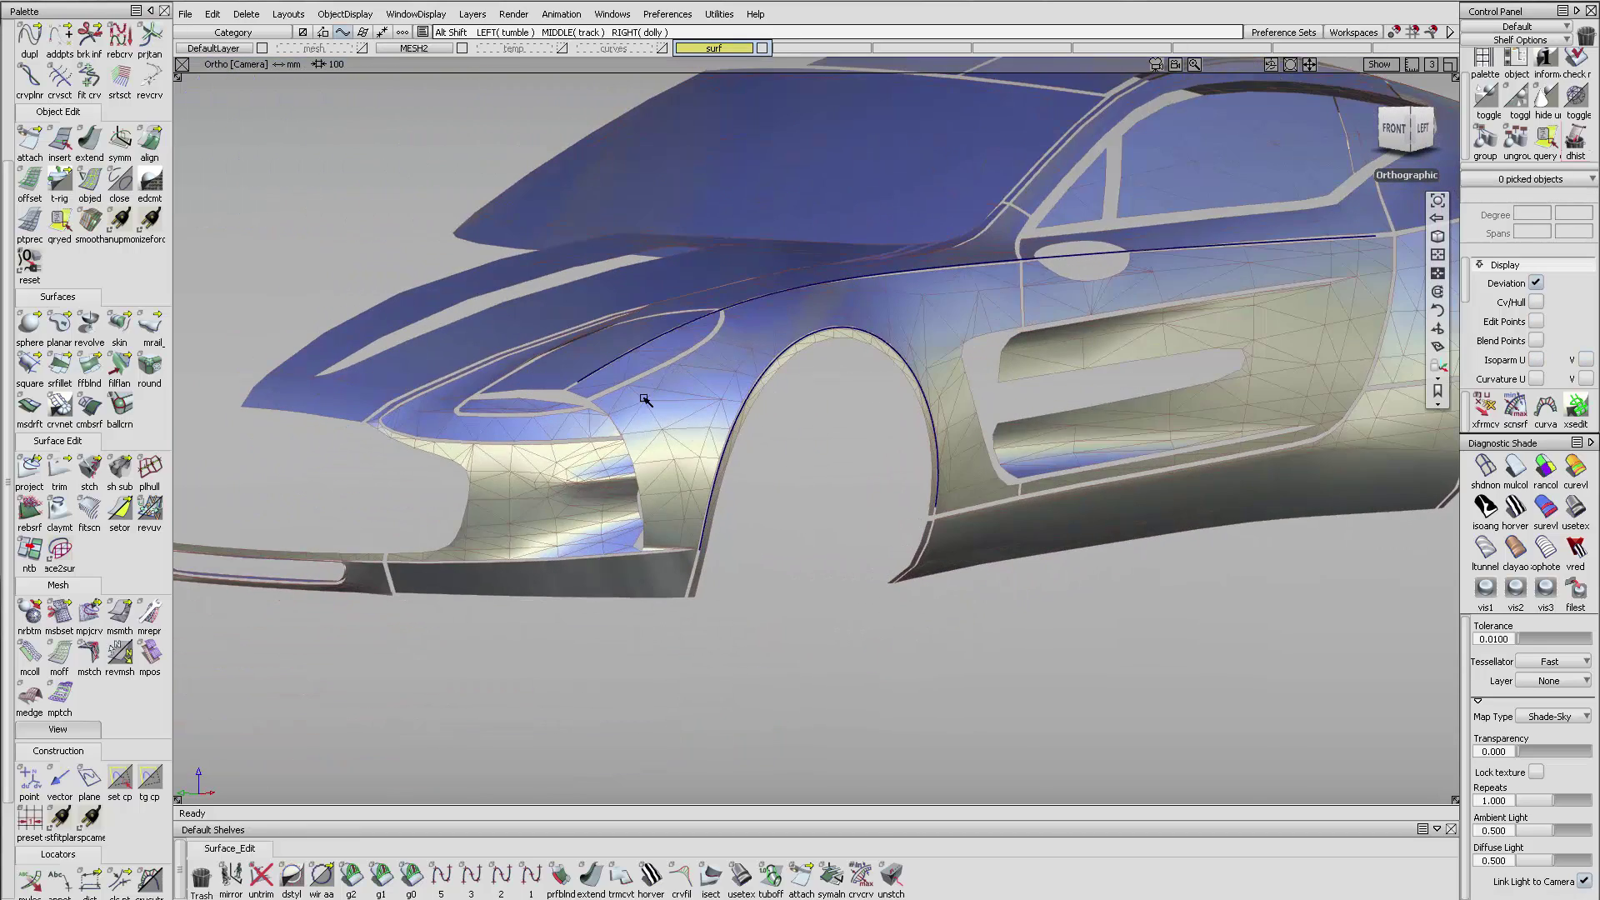
alt+shift+right_drag(644, 399, 93, 264)
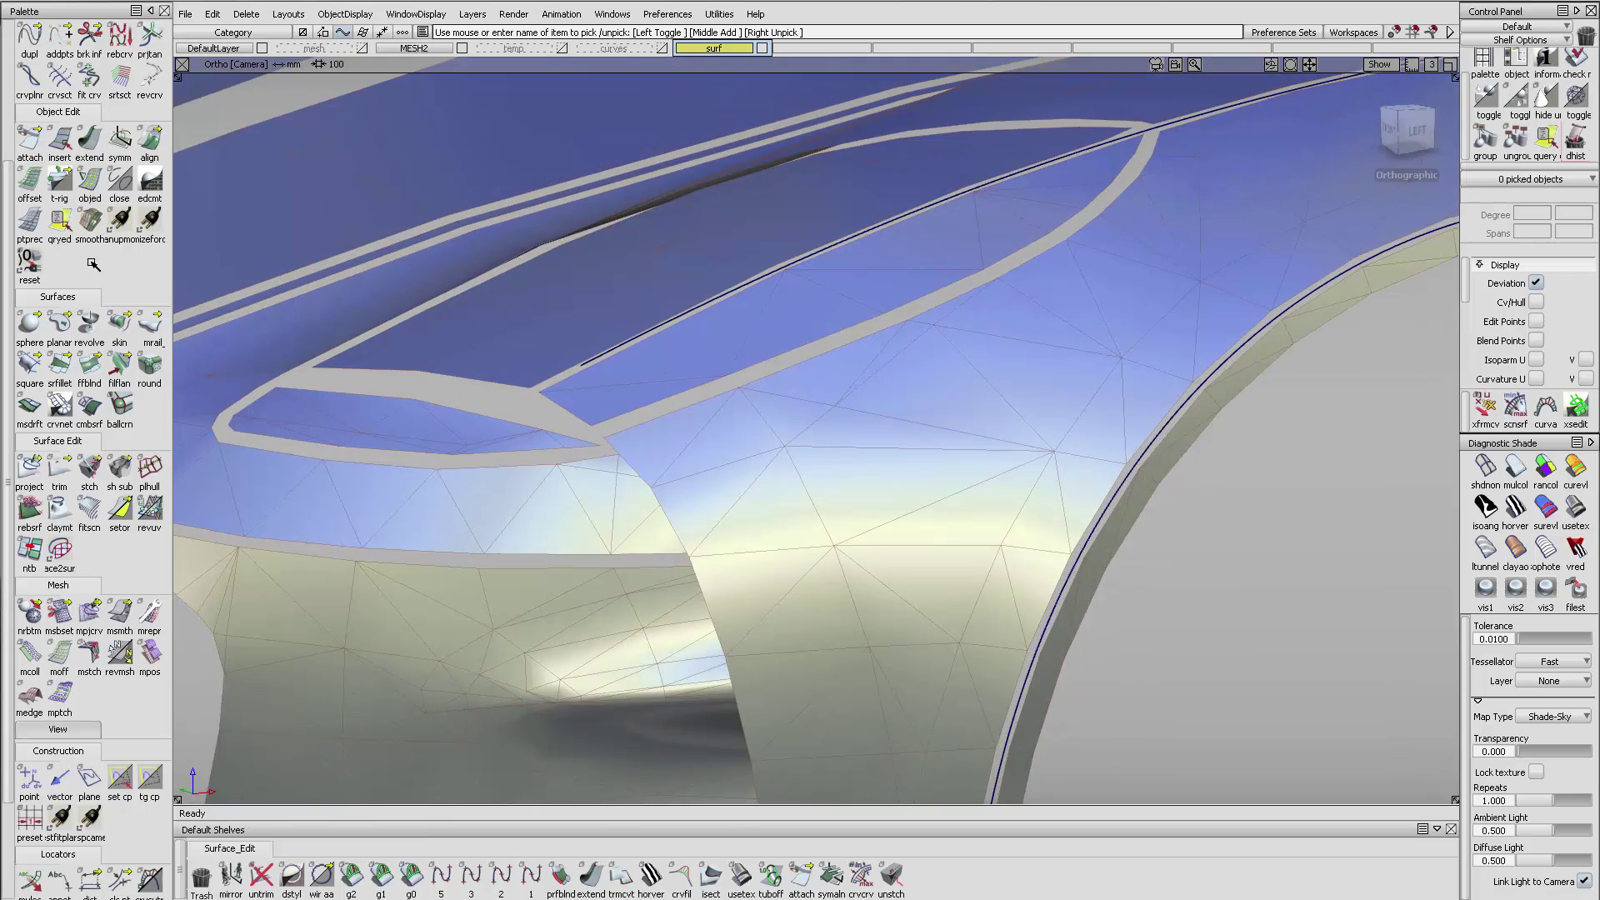
click(630, 320)
drag(630, 321, 528, 422)
alt+shift+right_drag(675, 368, 677, 565)
alt+shift+drag(677, 565, 769, 590)
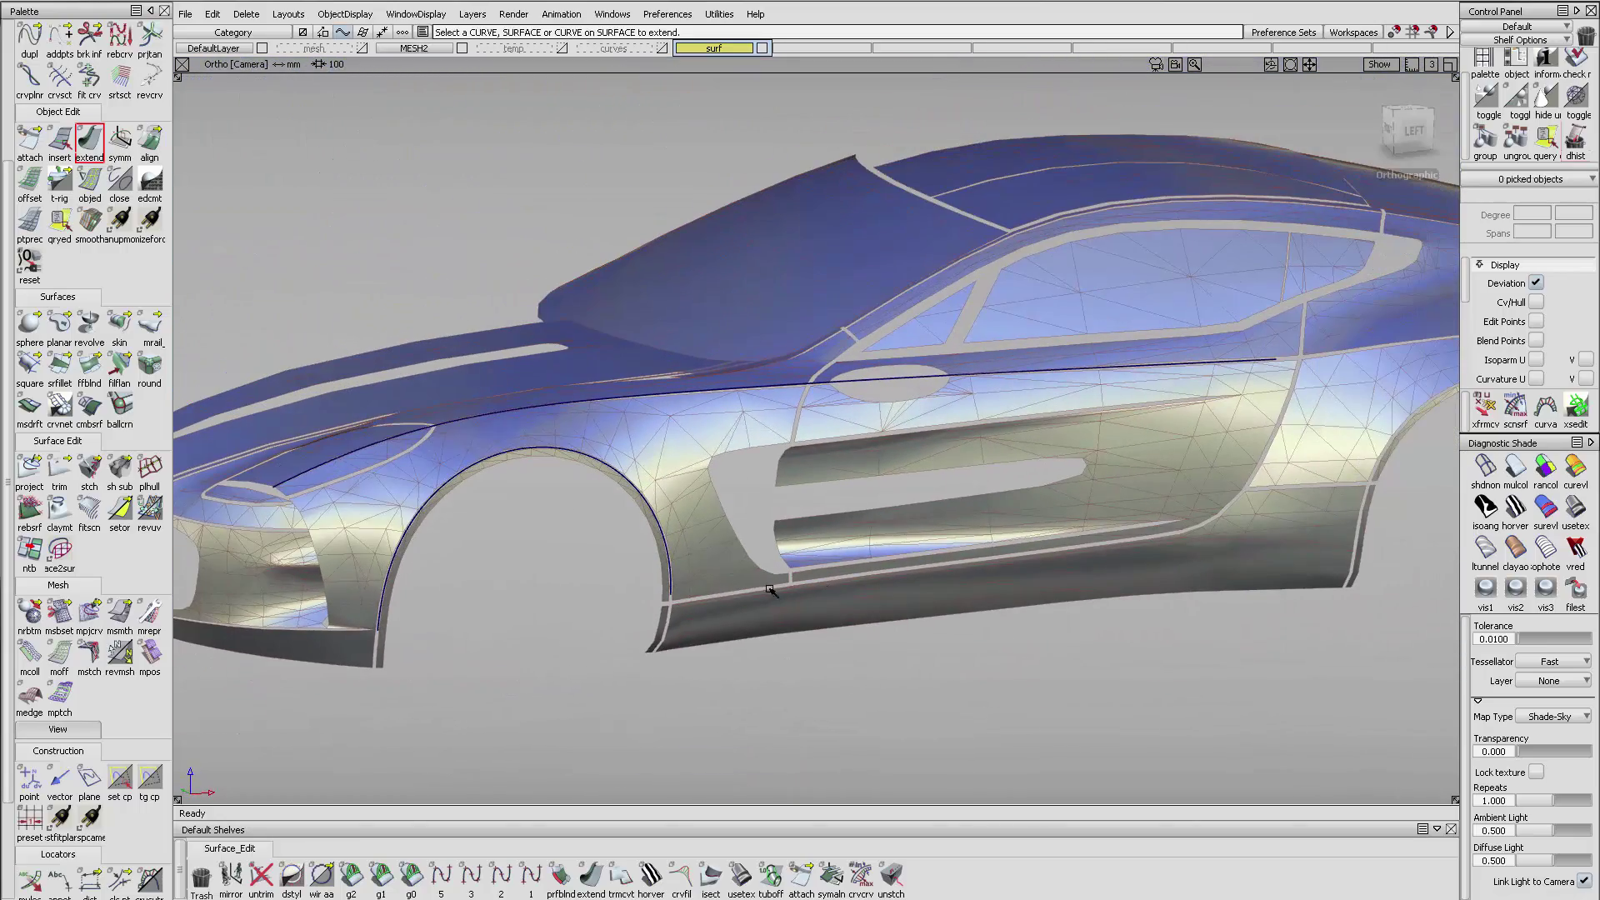
- Examine how the upper fender curve and wheel arch curve end at the front bumper shut line
alt+shift+drag(627, 476, 443, 511)
alt+shift+middle_drag(779, 440, 1233, 391)
alt+shift+right_drag(1233, 392, 674, 261)
alt+shift+middle_drag(674, 261, 420, 273)
alt+shift+drag(420, 273, 618, 389)
alt+shift+middle_drag(517, 367, 628, 293)
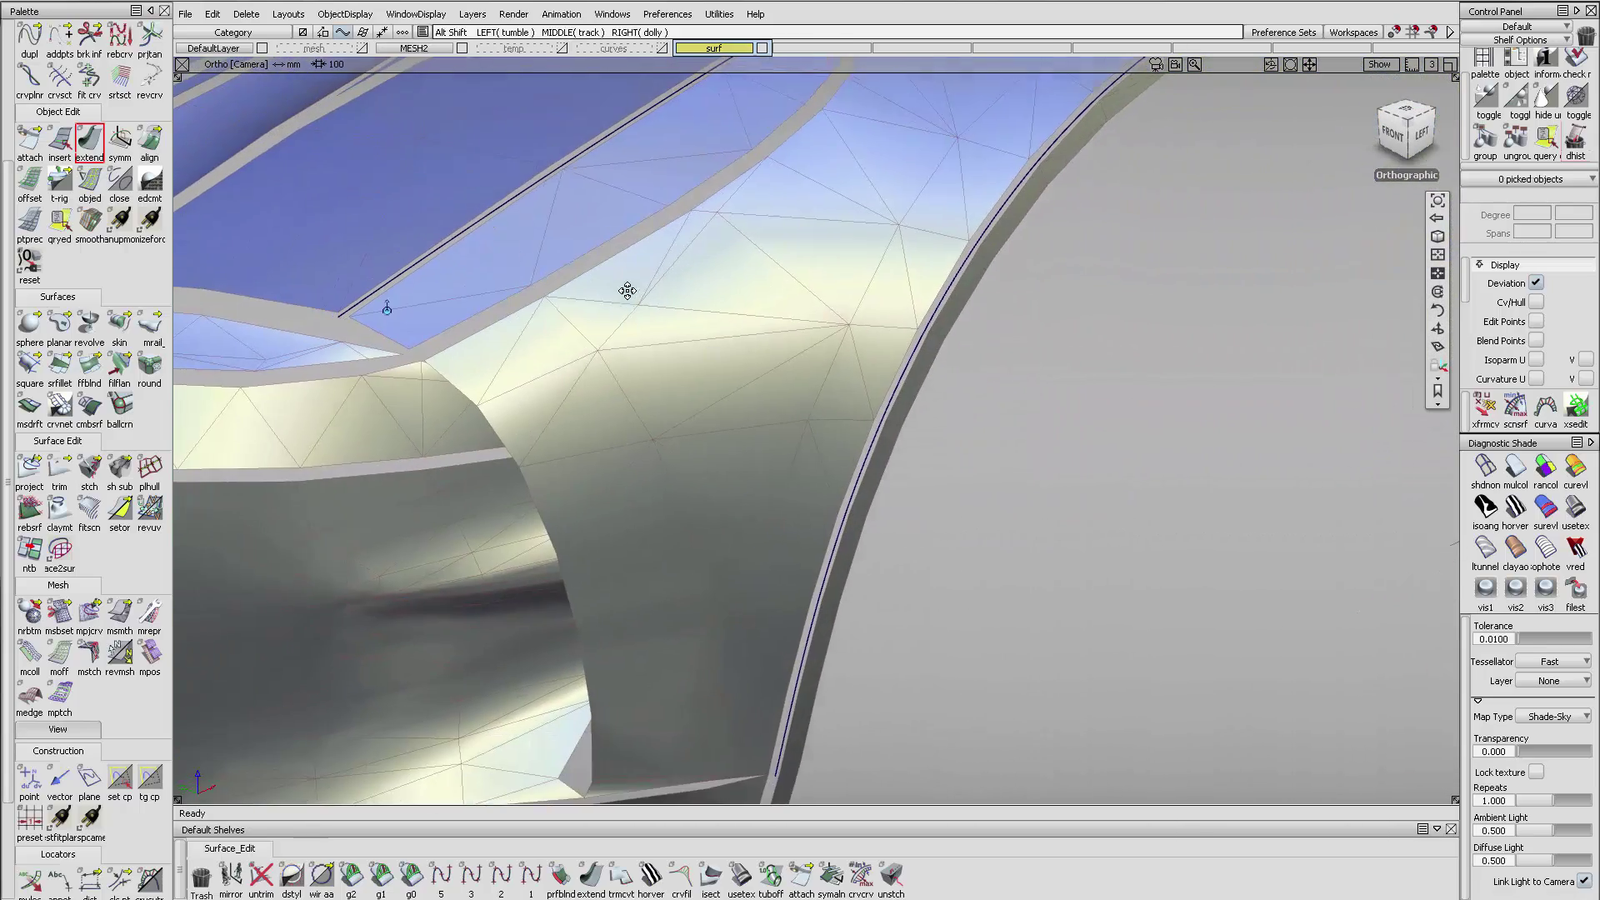
alt+shift+drag(628, 293, 654, 373)
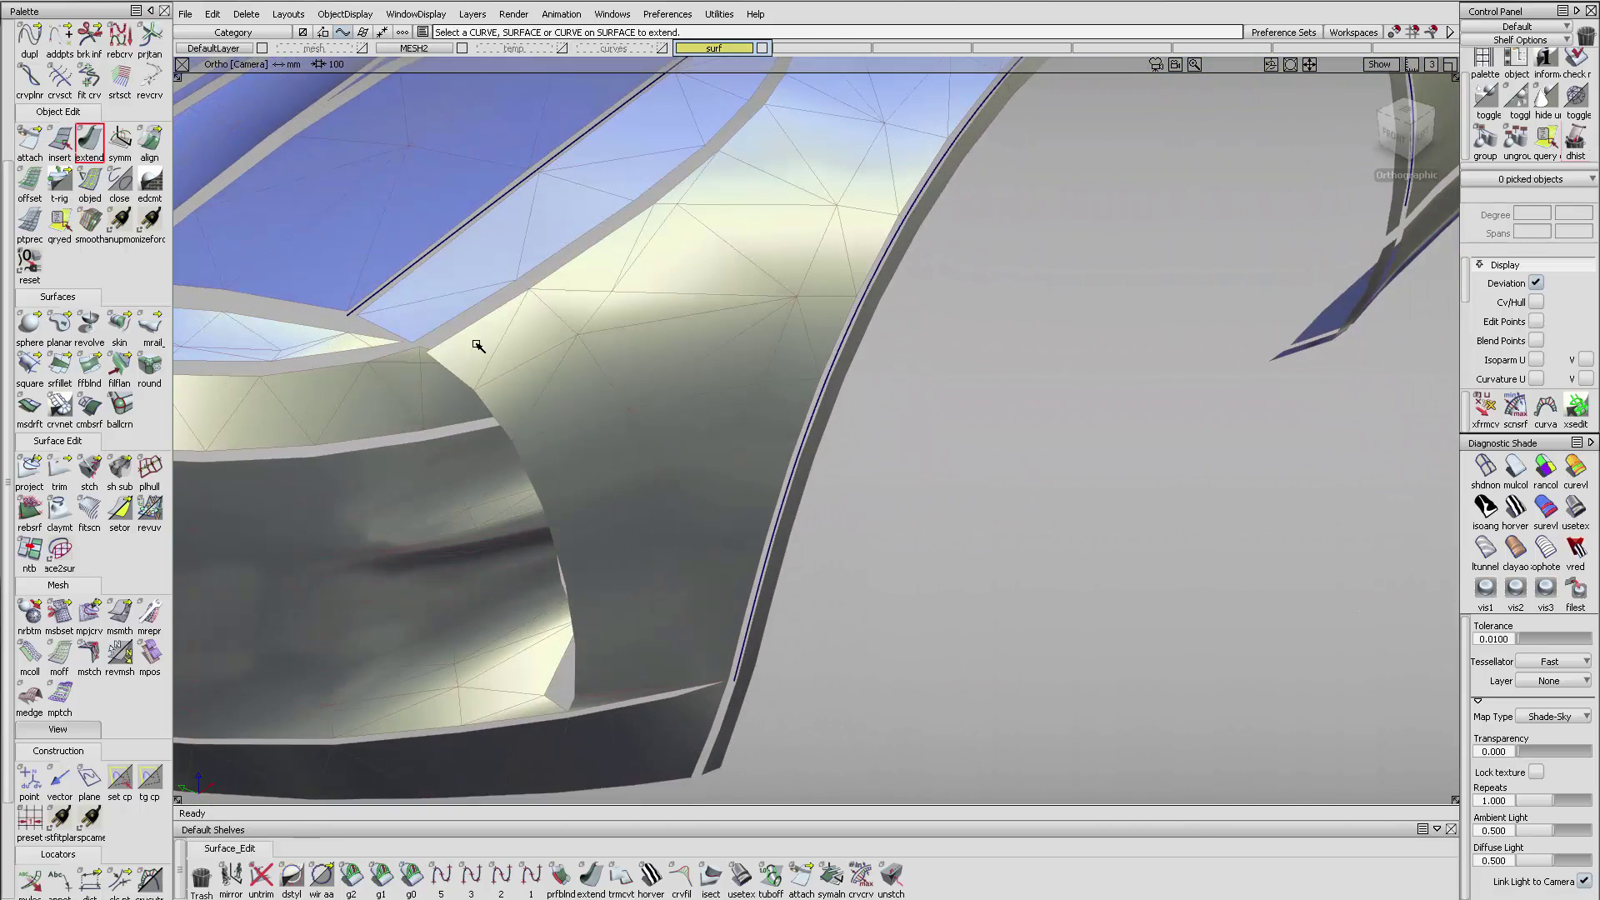
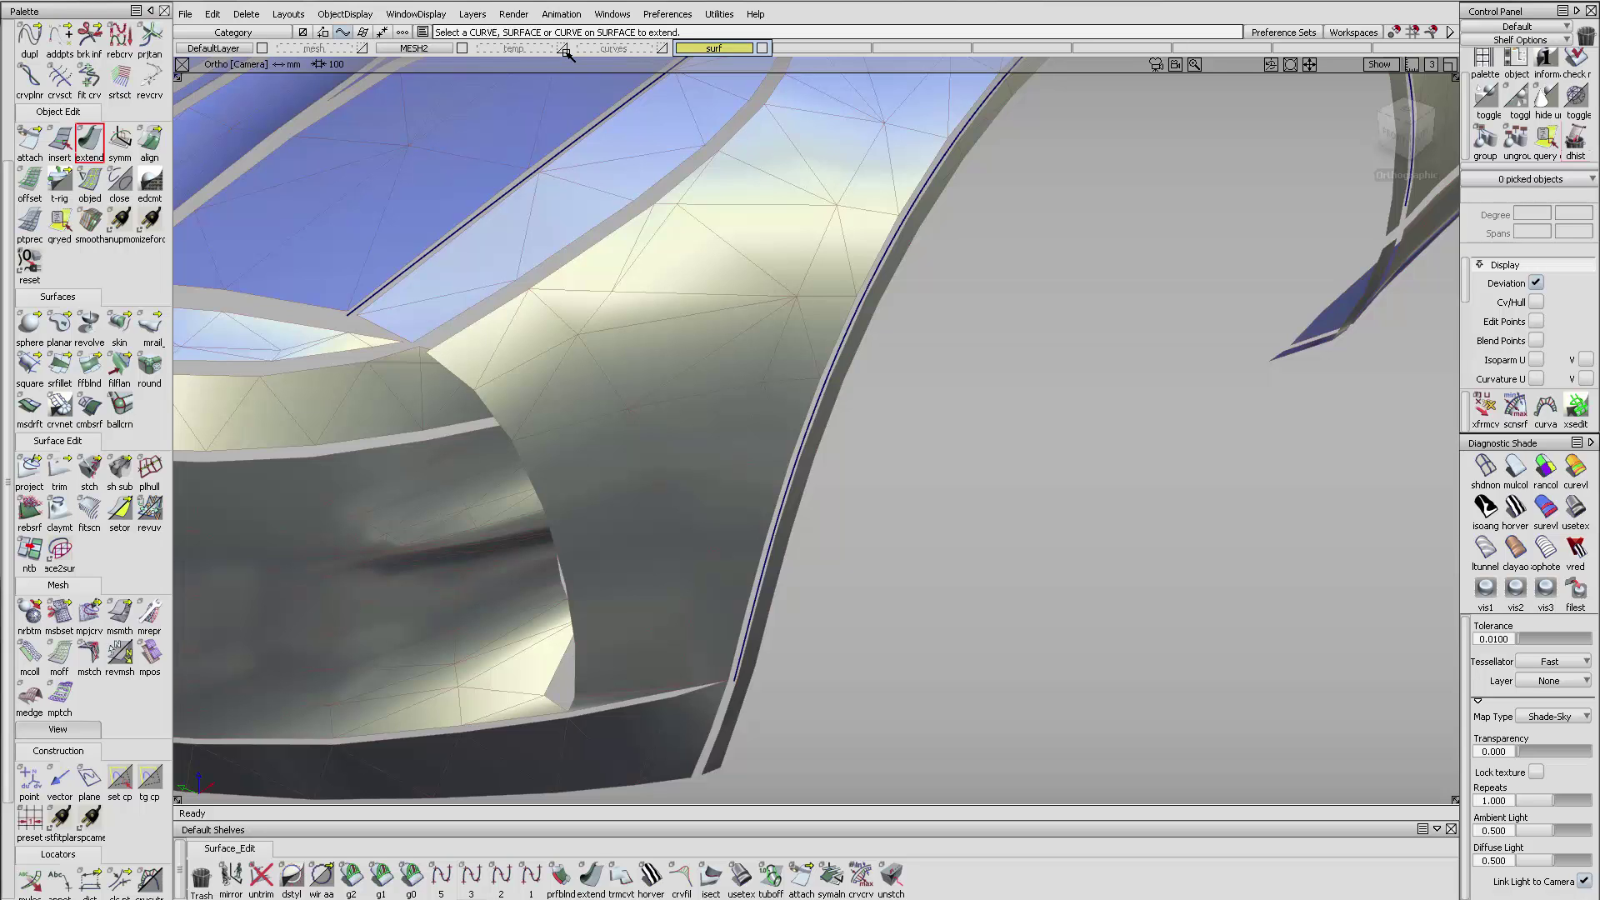
- Show the mesh layer and inspect the front fender between the headlight, bumper shut line and wheel arch
click(362, 48)
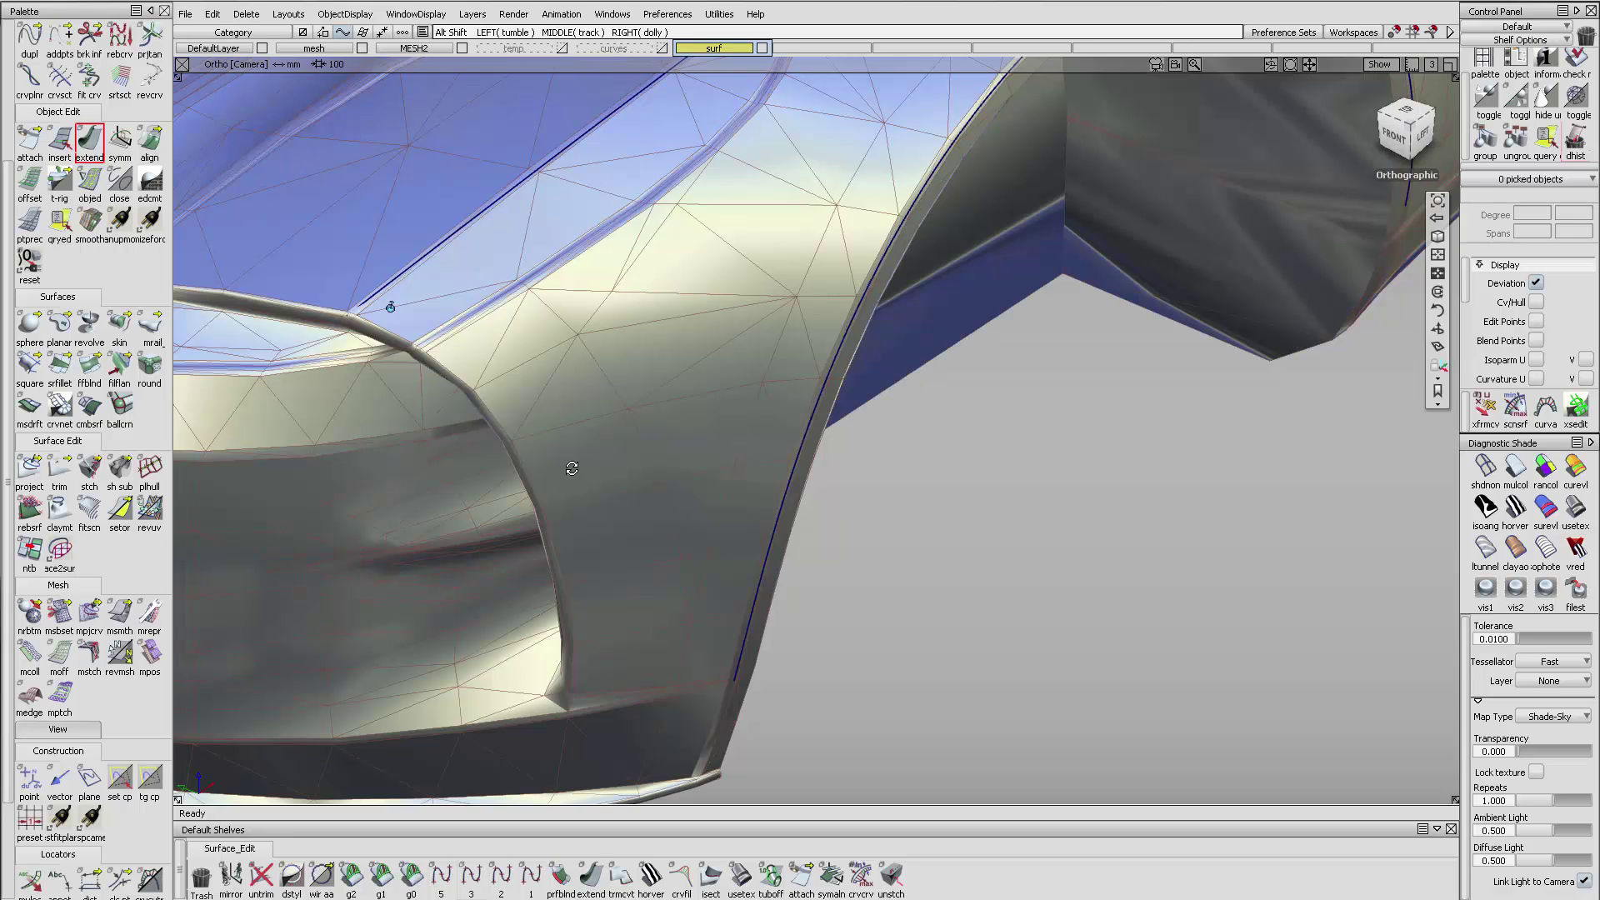
alt+shift+drag(572, 468, 477, 398)
alt+shift+right_drag(475, 398, 666, 409)
alt+shift+drag(667, 408, 541, 413)
alt+shift+right_drag(542, 413, 433, 408)
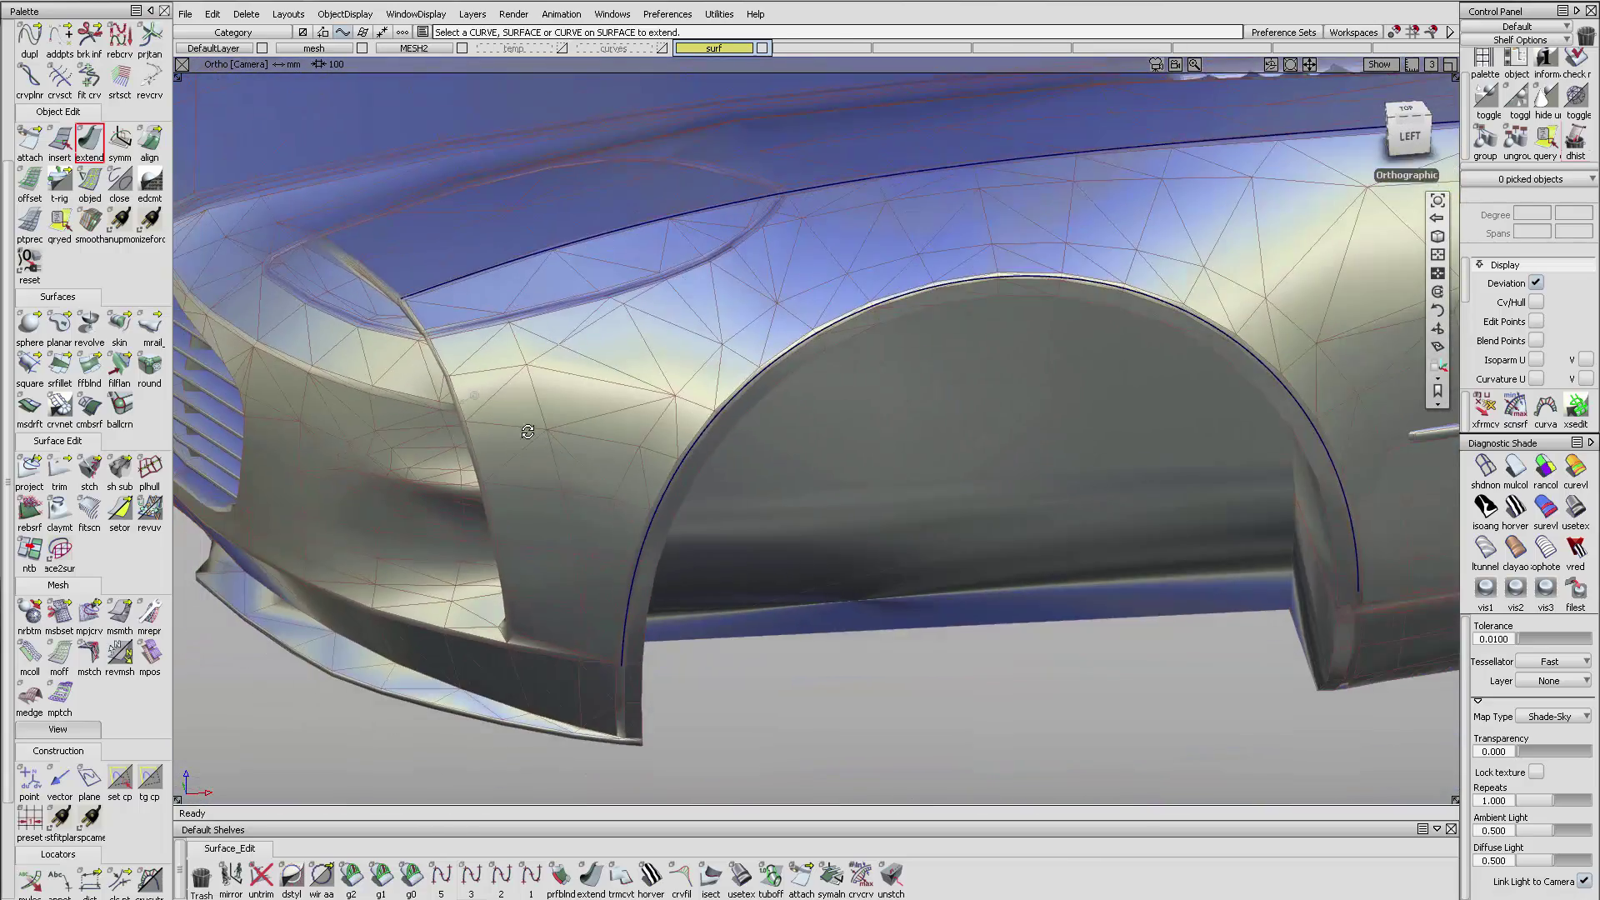
alt+shift+drag(433, 409, 357, 368)
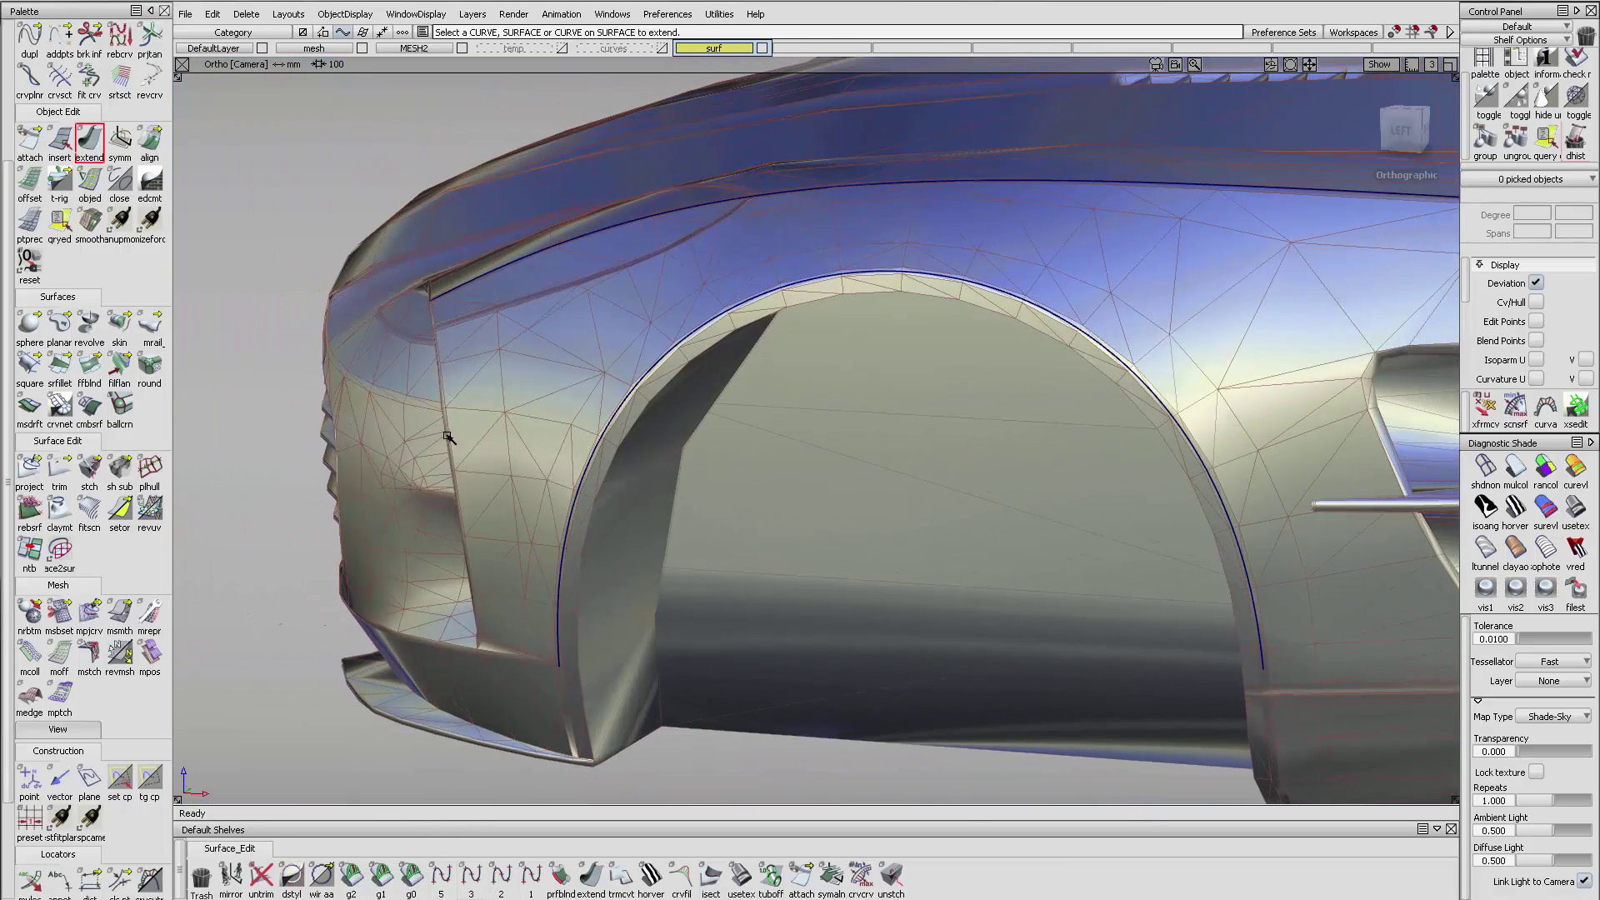
- Hide the mesh layer and draw a degree 3 curve from the upper fender curve's front end to the lower end of the bumper shut line
click(364, 48)
alt+shift+drag(567, 350, 803, 439)
alt+shift+right_drag(803, 439, 730, 555)
alt+shift+drag(730, 555, 727, 621)
click(471, 876)
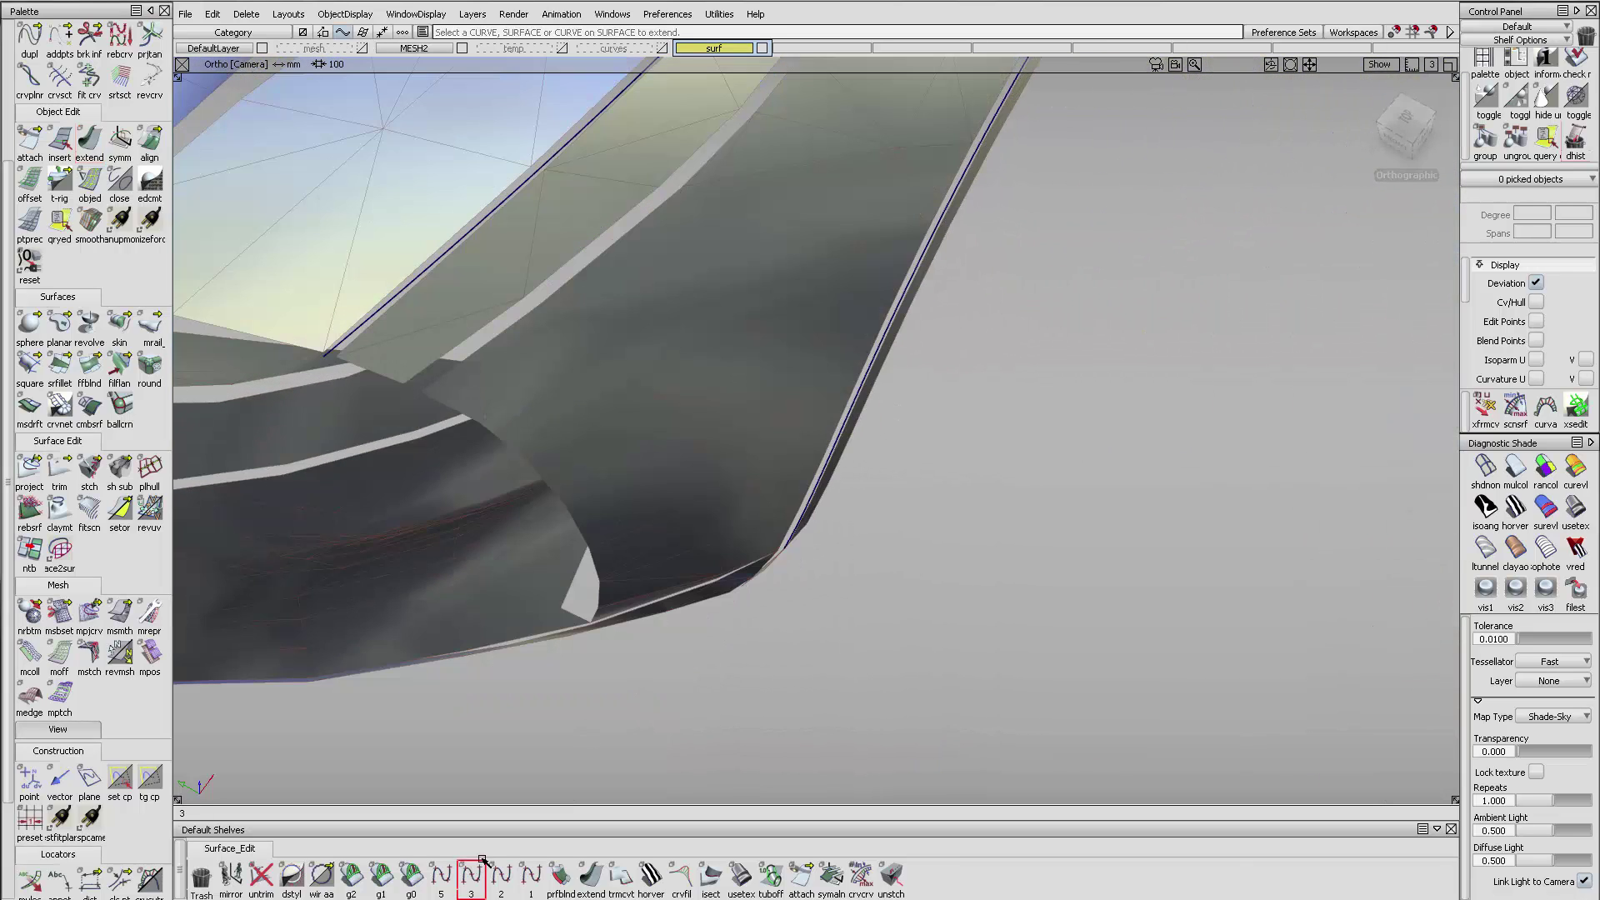
click(323, 356)
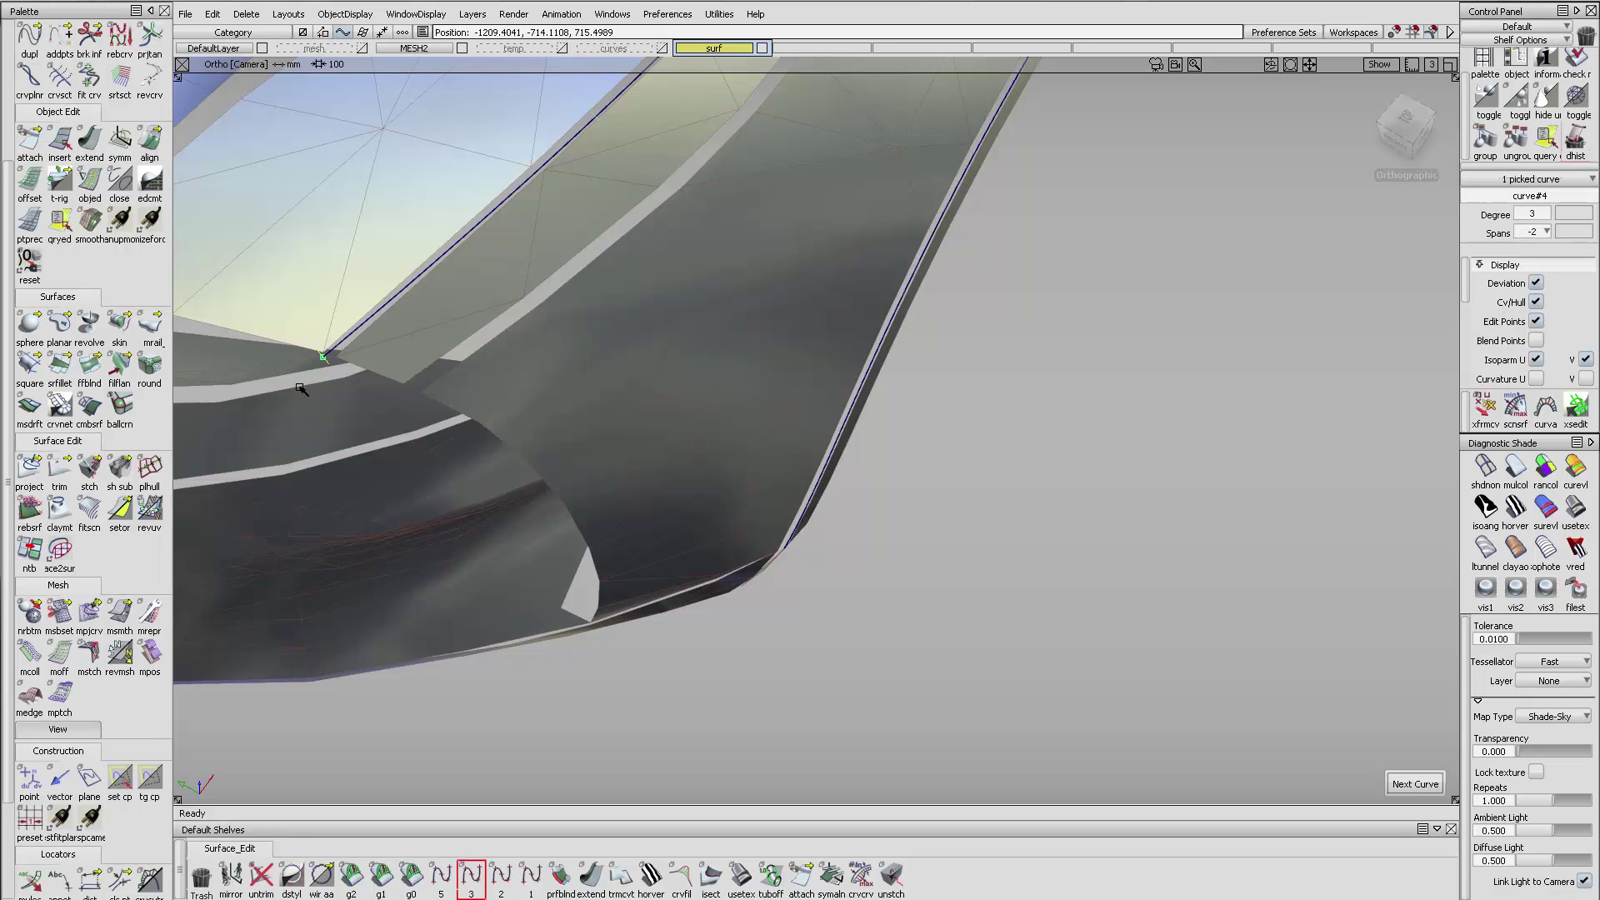
alt+shift+drag(758, 456, 671, 582)
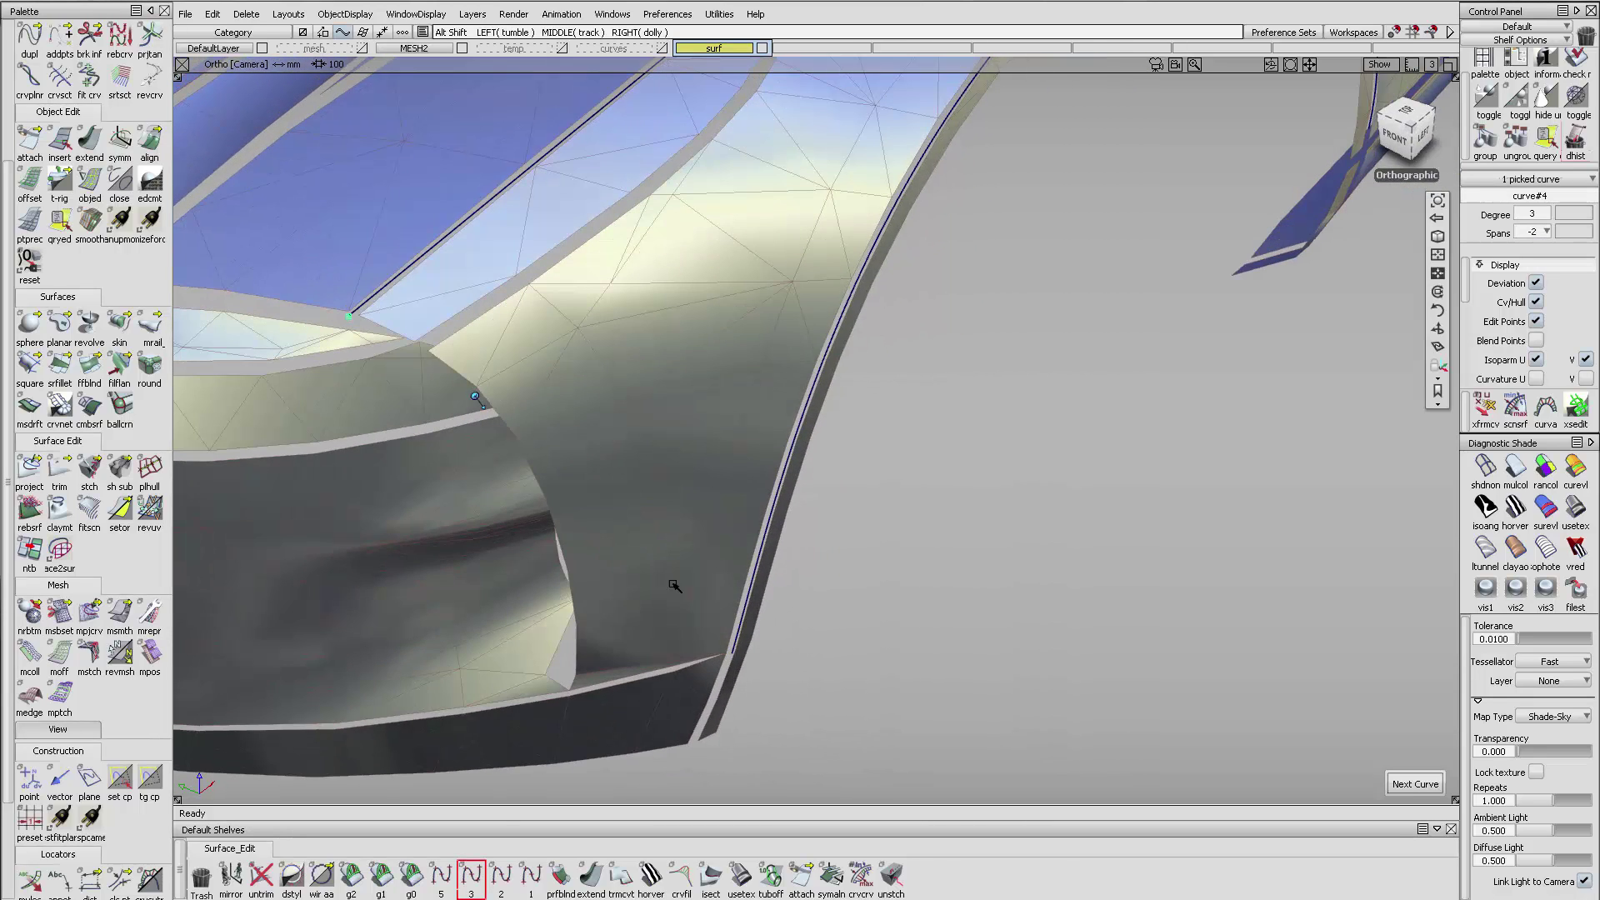
click(584, 671)
click(580, 646)
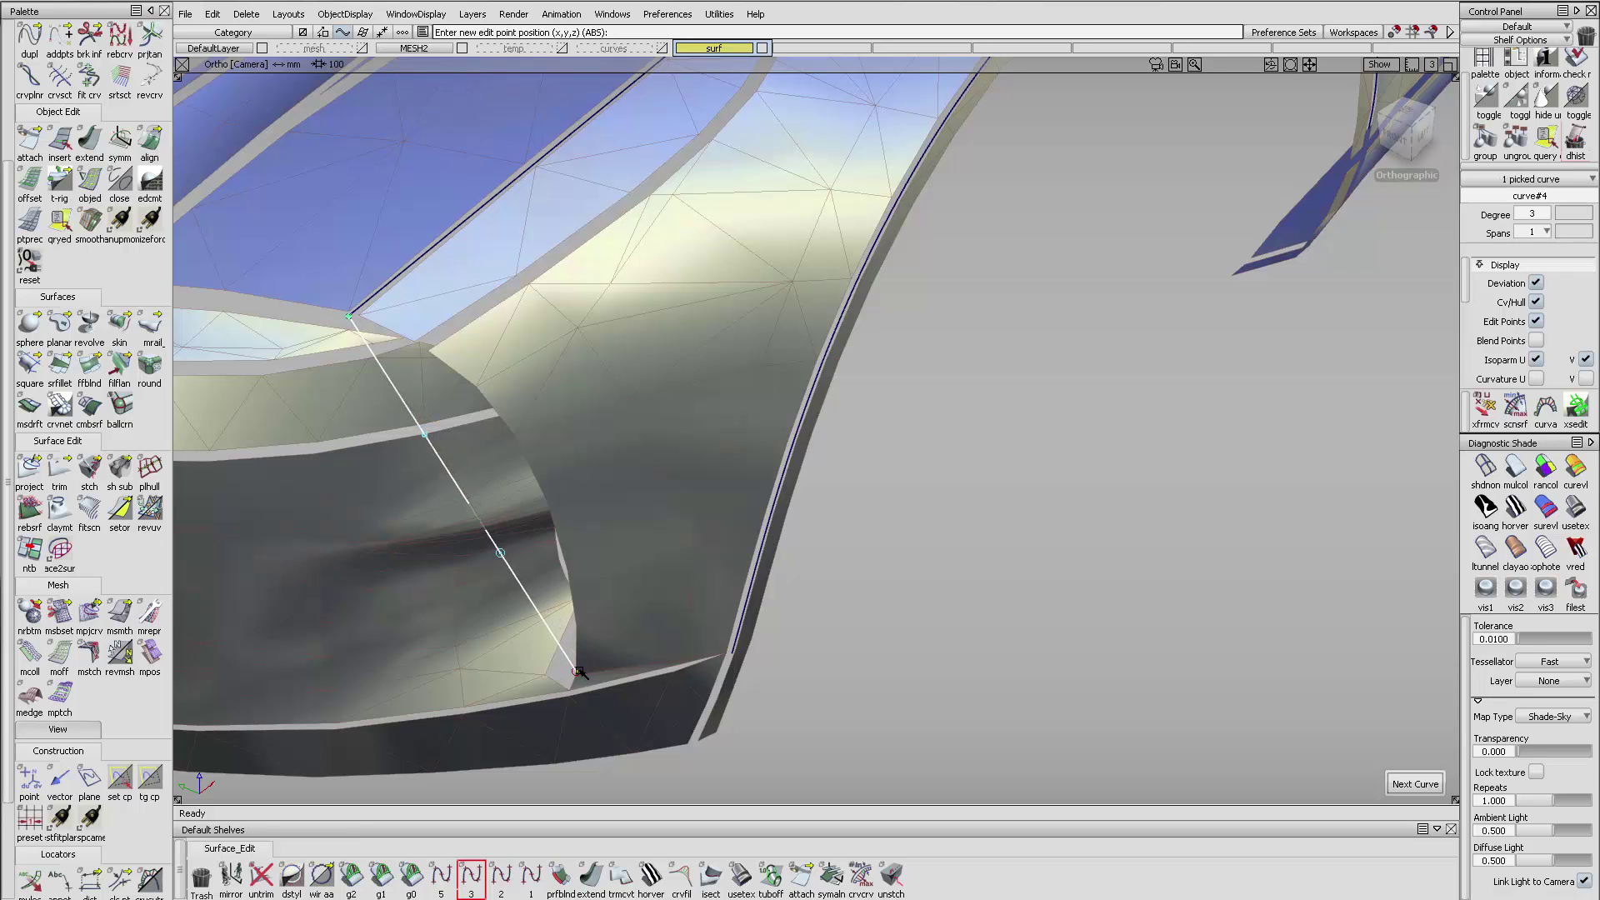
- Move the new curve's two middle CVs outward and vertically so the curve bows along the front bumper shut line
alt+shift+drag(612, 673, 792, 659)
ctrl+shift+drag(482, 597, 437, 518)
drag(389, 431, 579, 637)
ctrl+shift+middle_drag(489, 625, 490, 477)
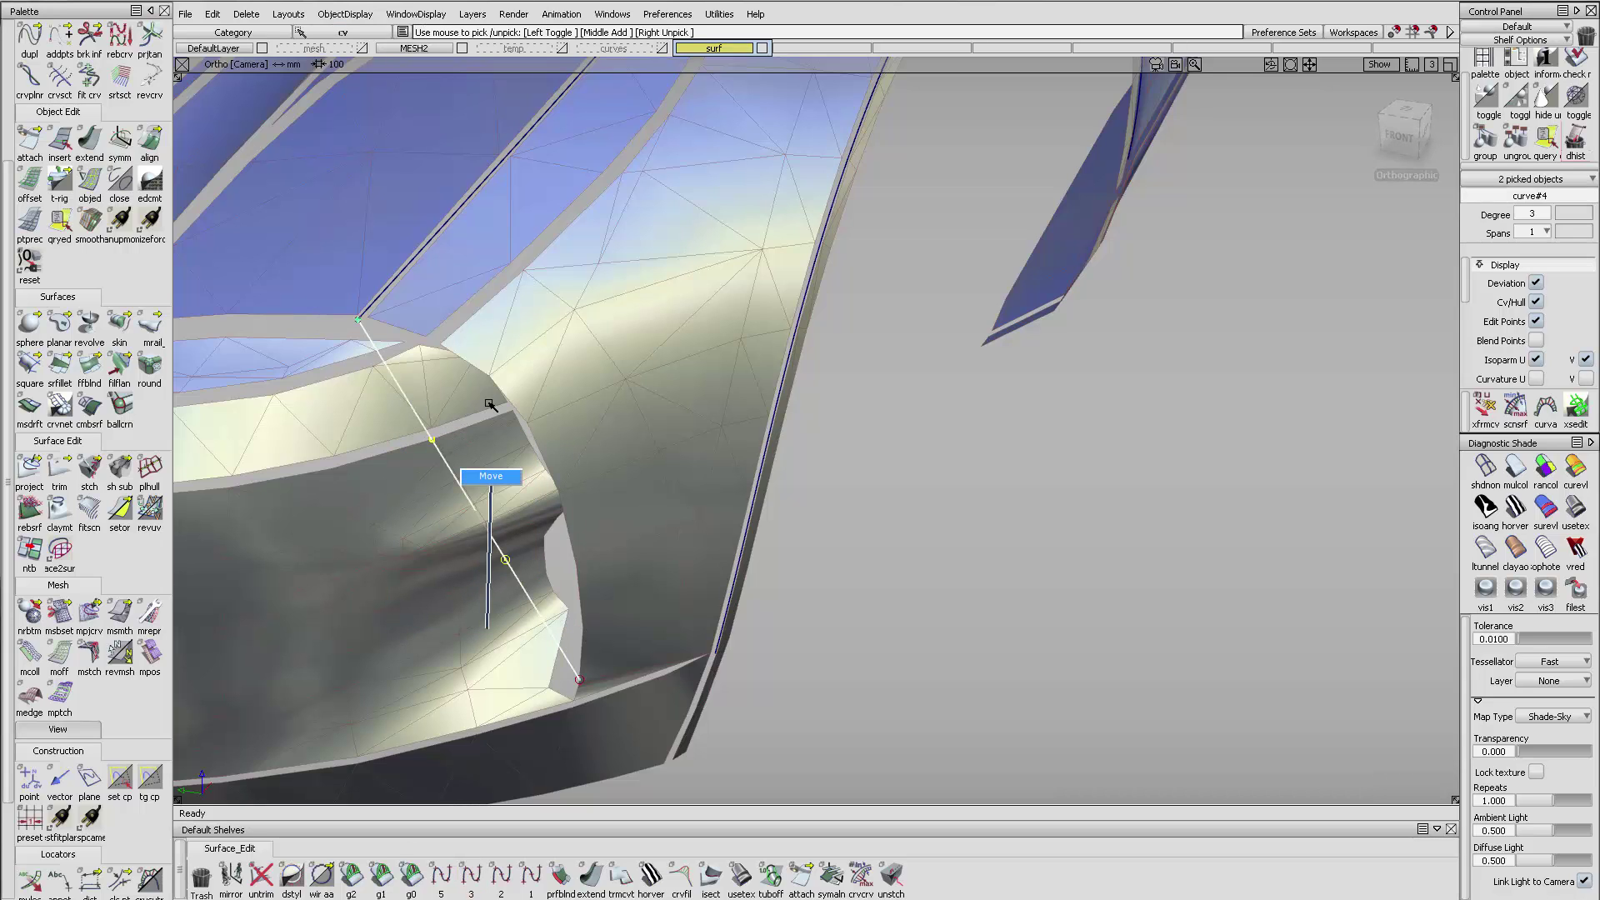
alt+shift+drag(417, 404, 500, 390)
middle_drag(737, 502, 769, 502)
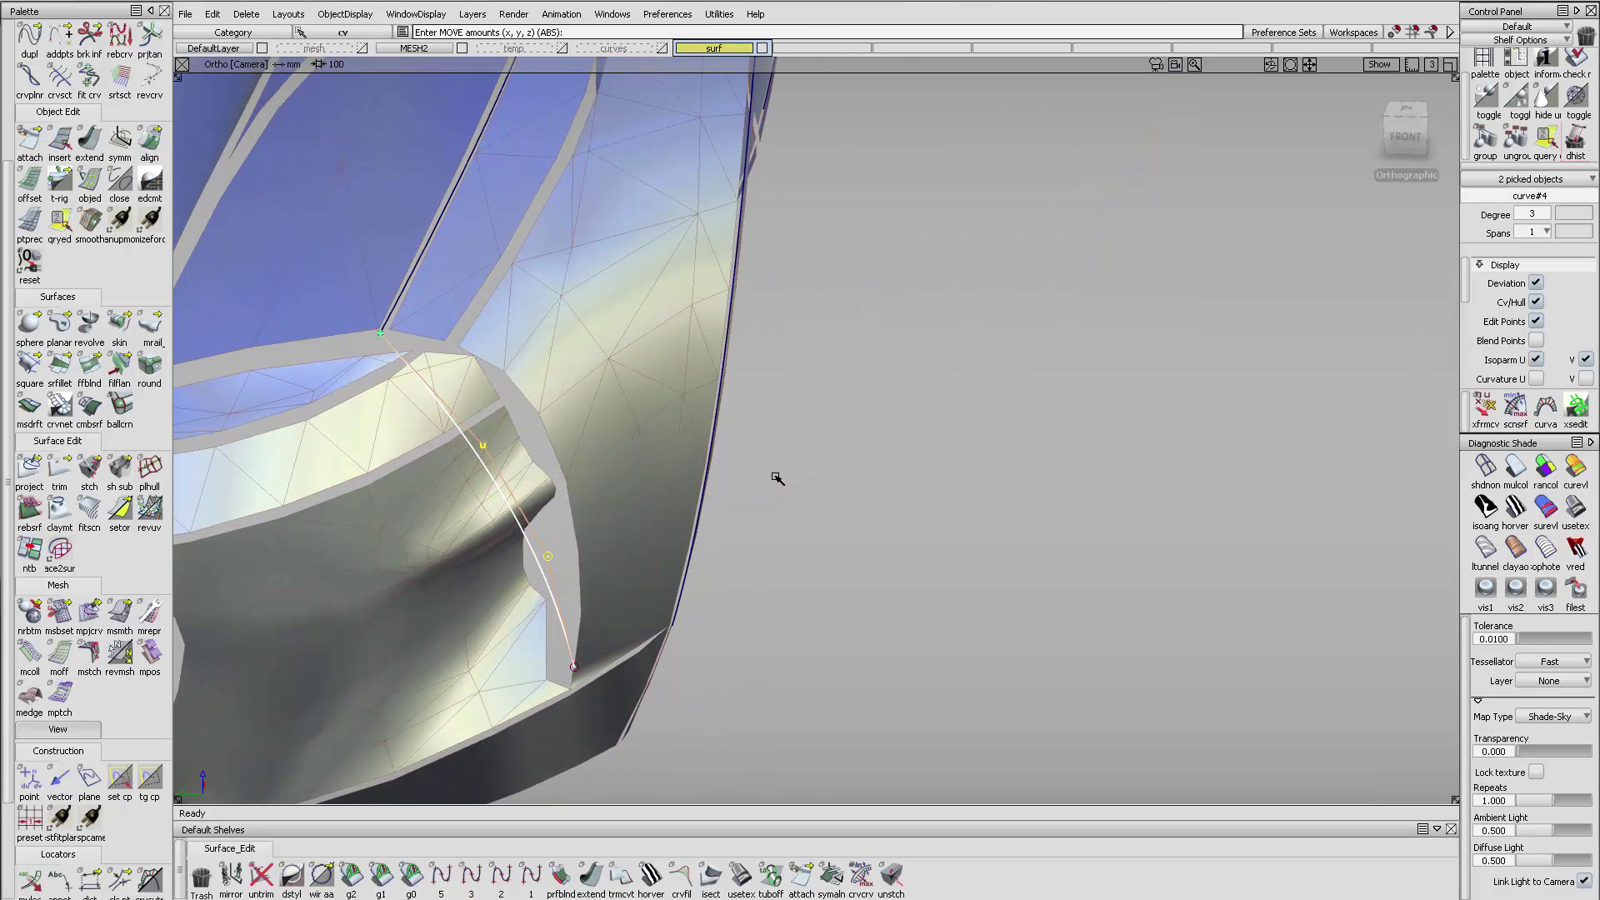
right_drag(776, 479, 778, 408)
middle_drag(789, 407, 807, 407)
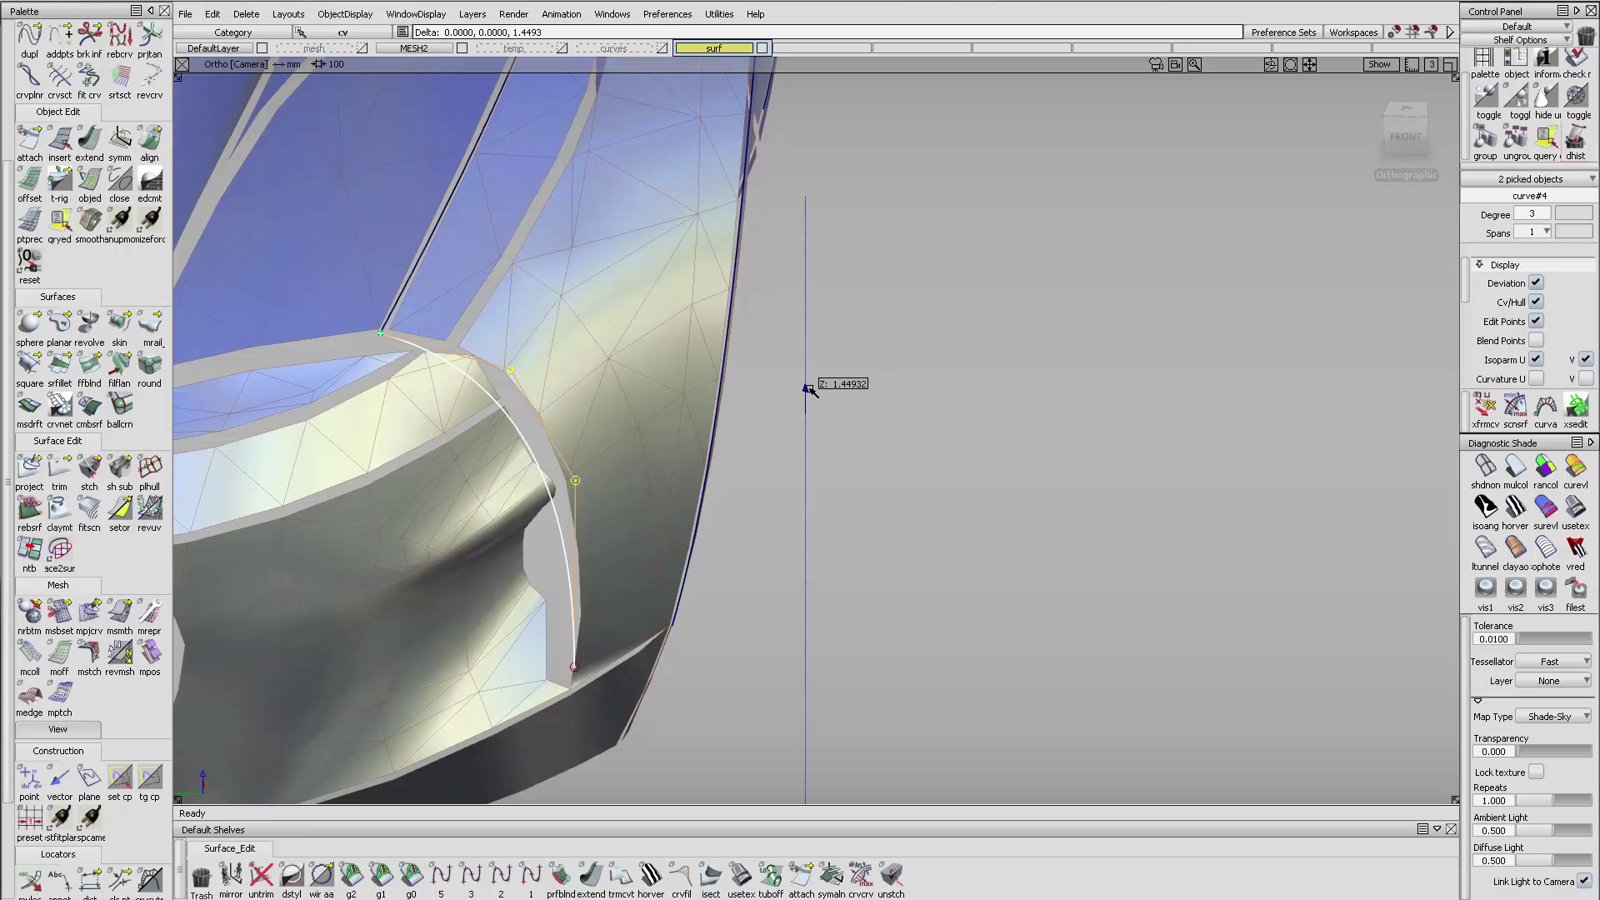
right_drag(807, 389, 813, 369)
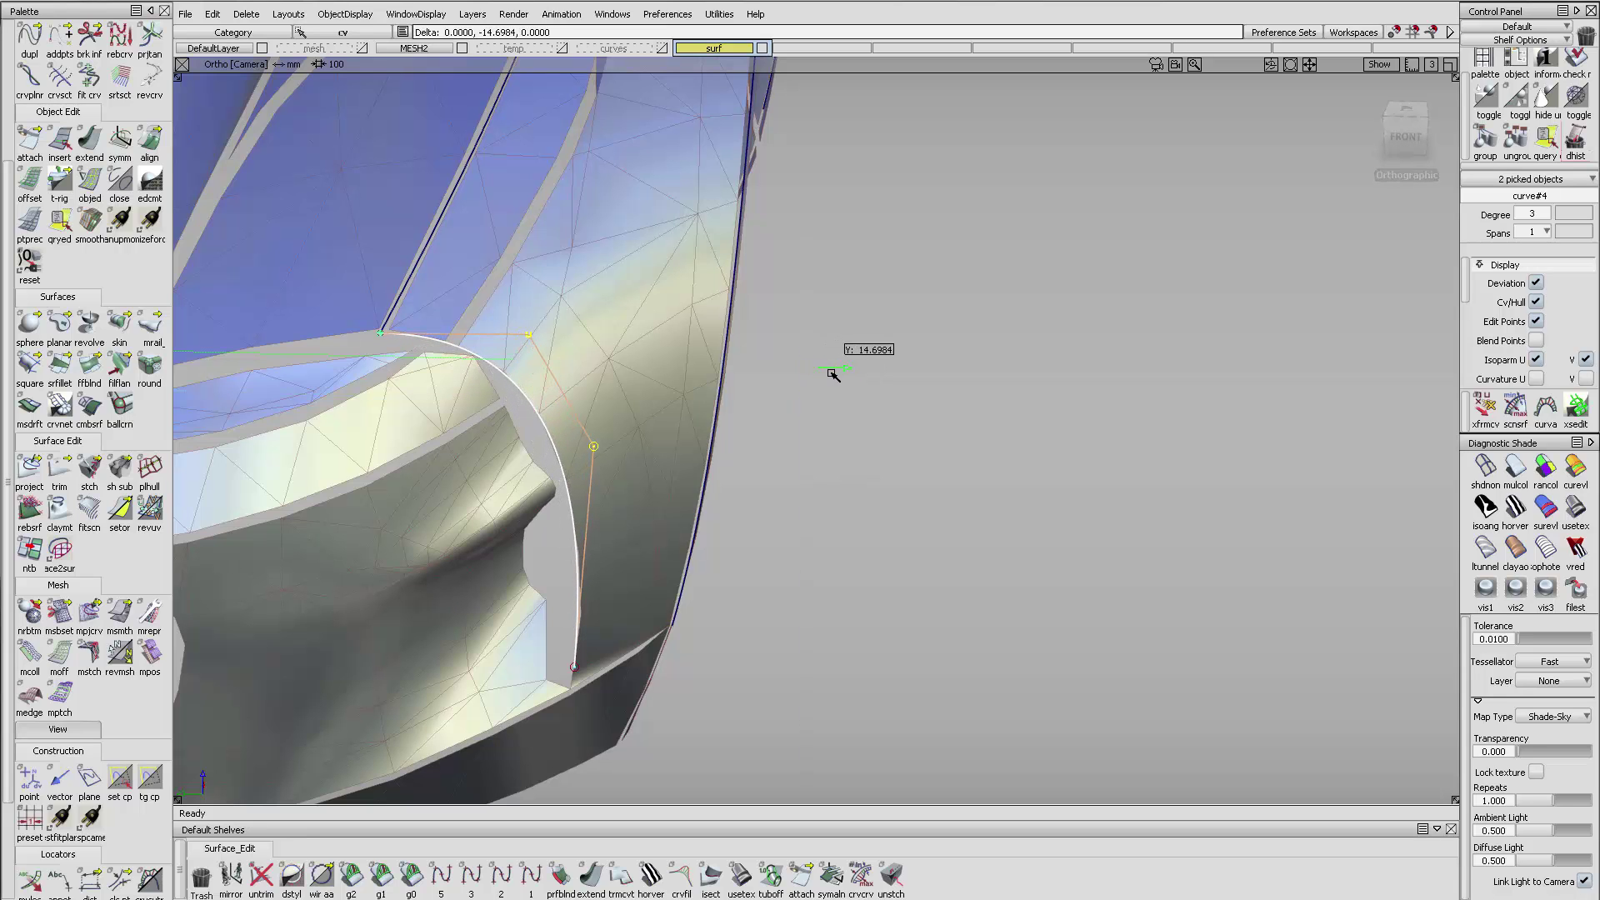
alt+shift+drag(678, 521, 778, 436)
right_drag(888, 434, 888, 436)
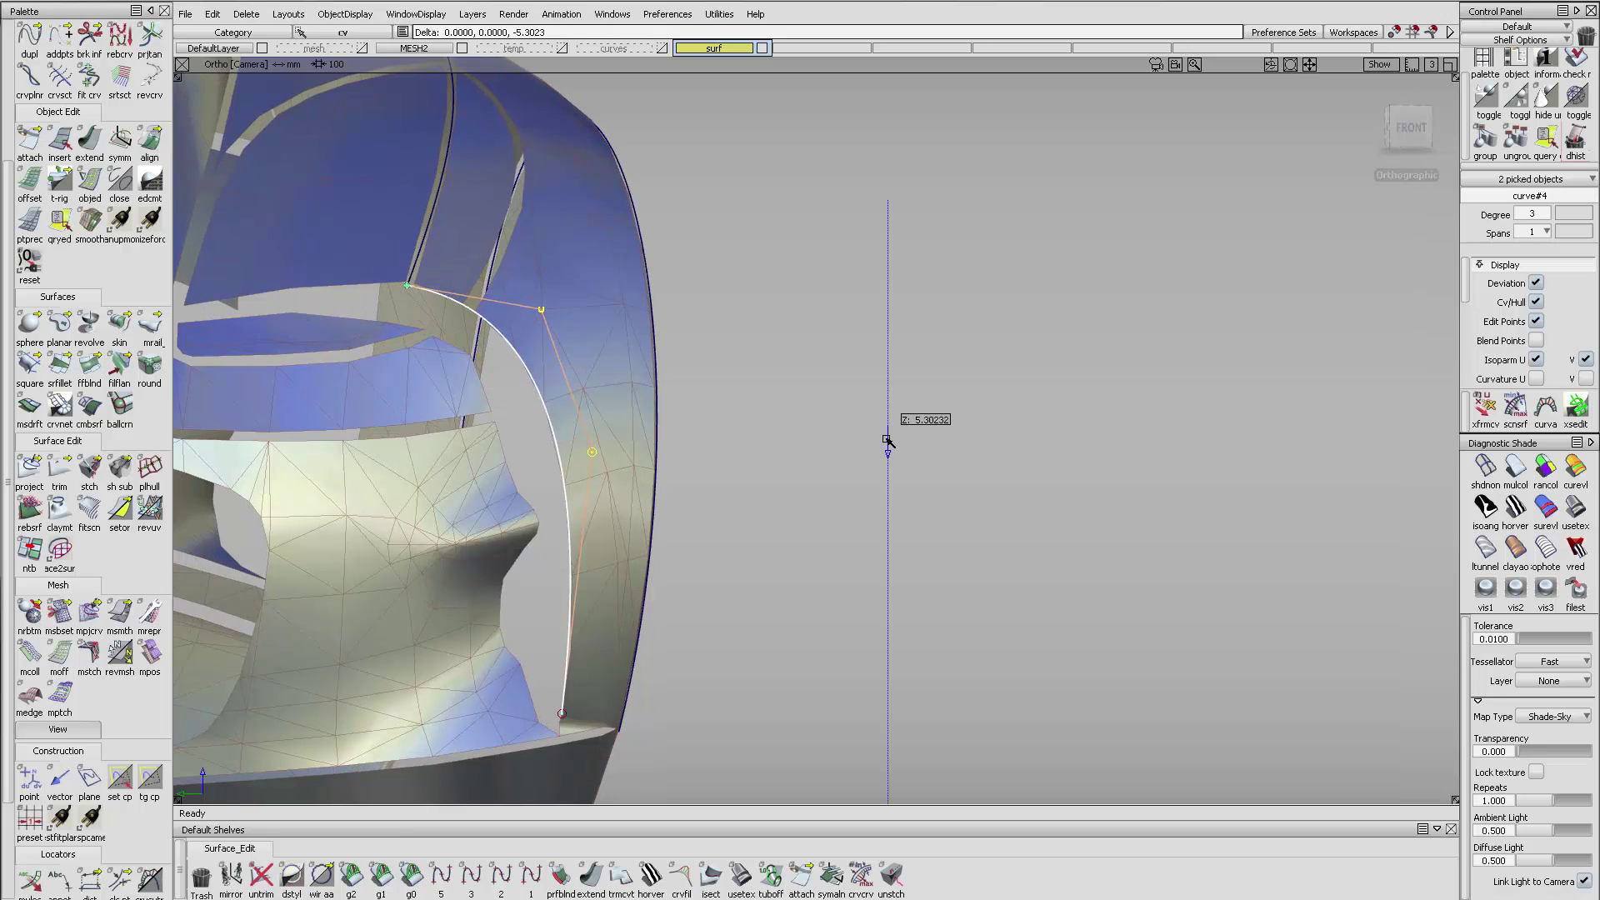
- Examine the shut line curve from the side and the body side between the front wheel arch and the door's lower edge
alt+shift+drag(837, 482, 456, 524)
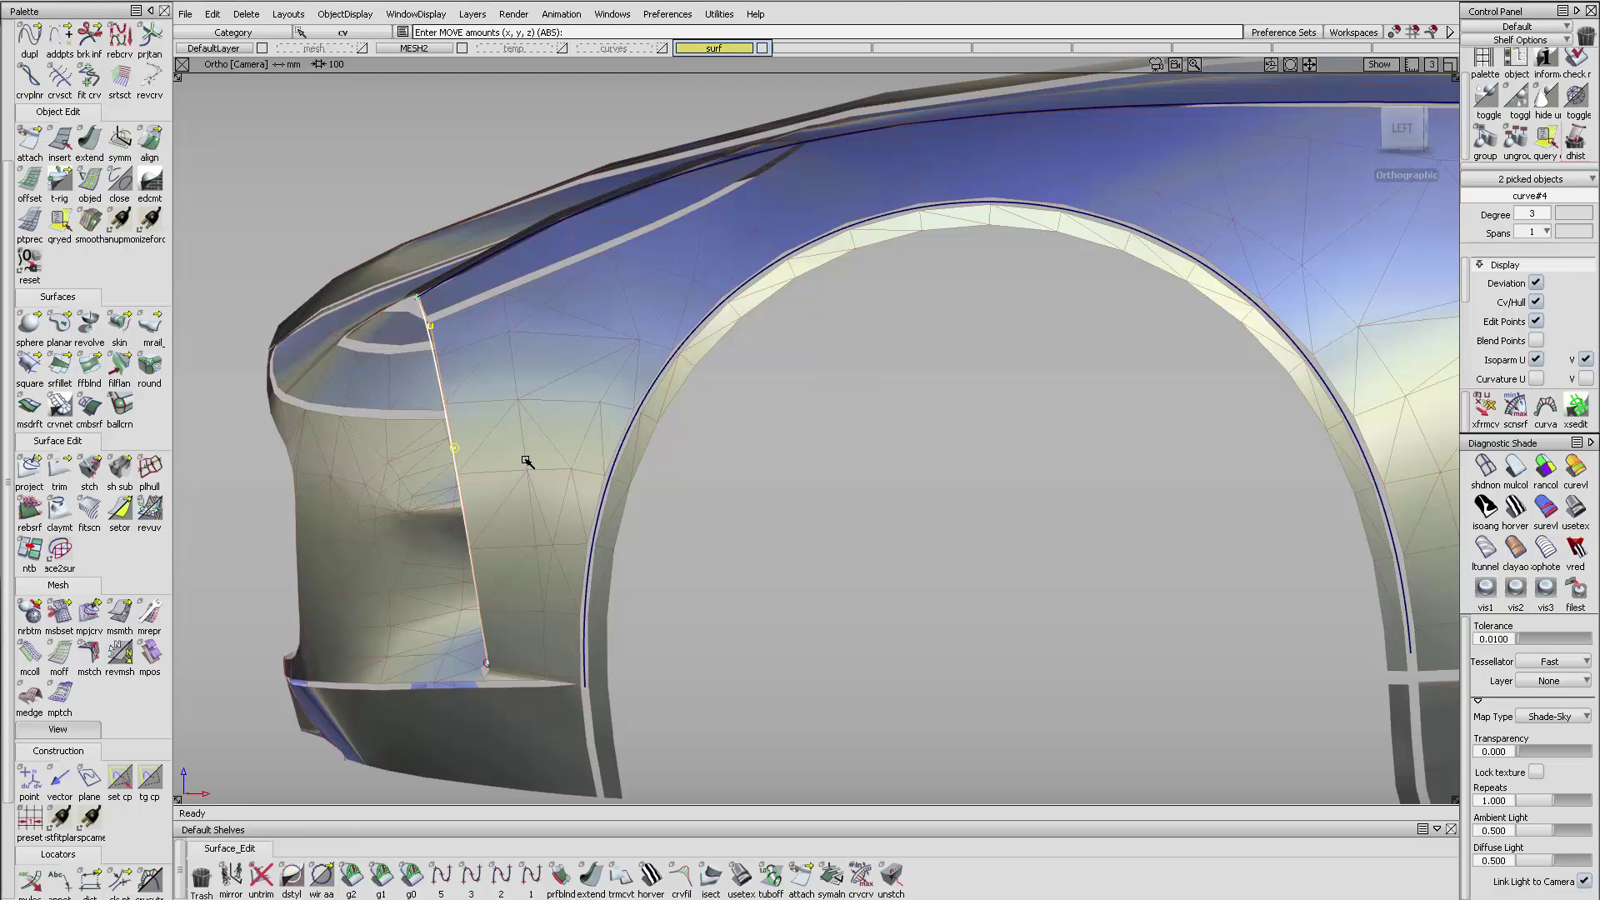
alt+shift+drag(527, 461, 651, 502)
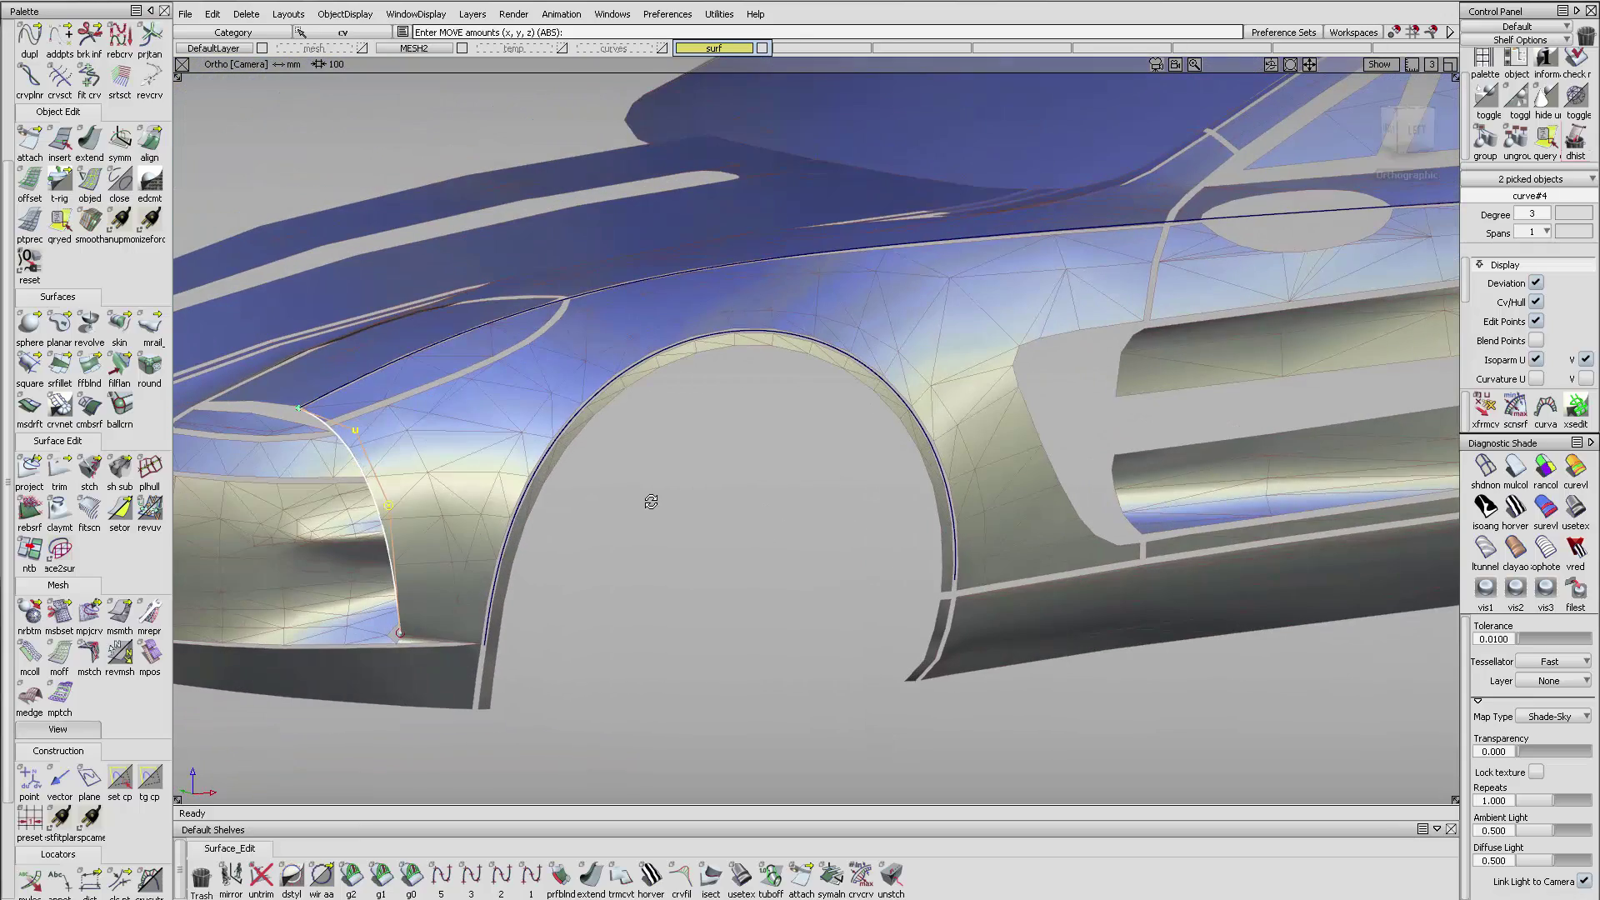
alt+shift+drag(442, 356, 688, 467)
alt+shift+drag(851, 454, 773, 490)
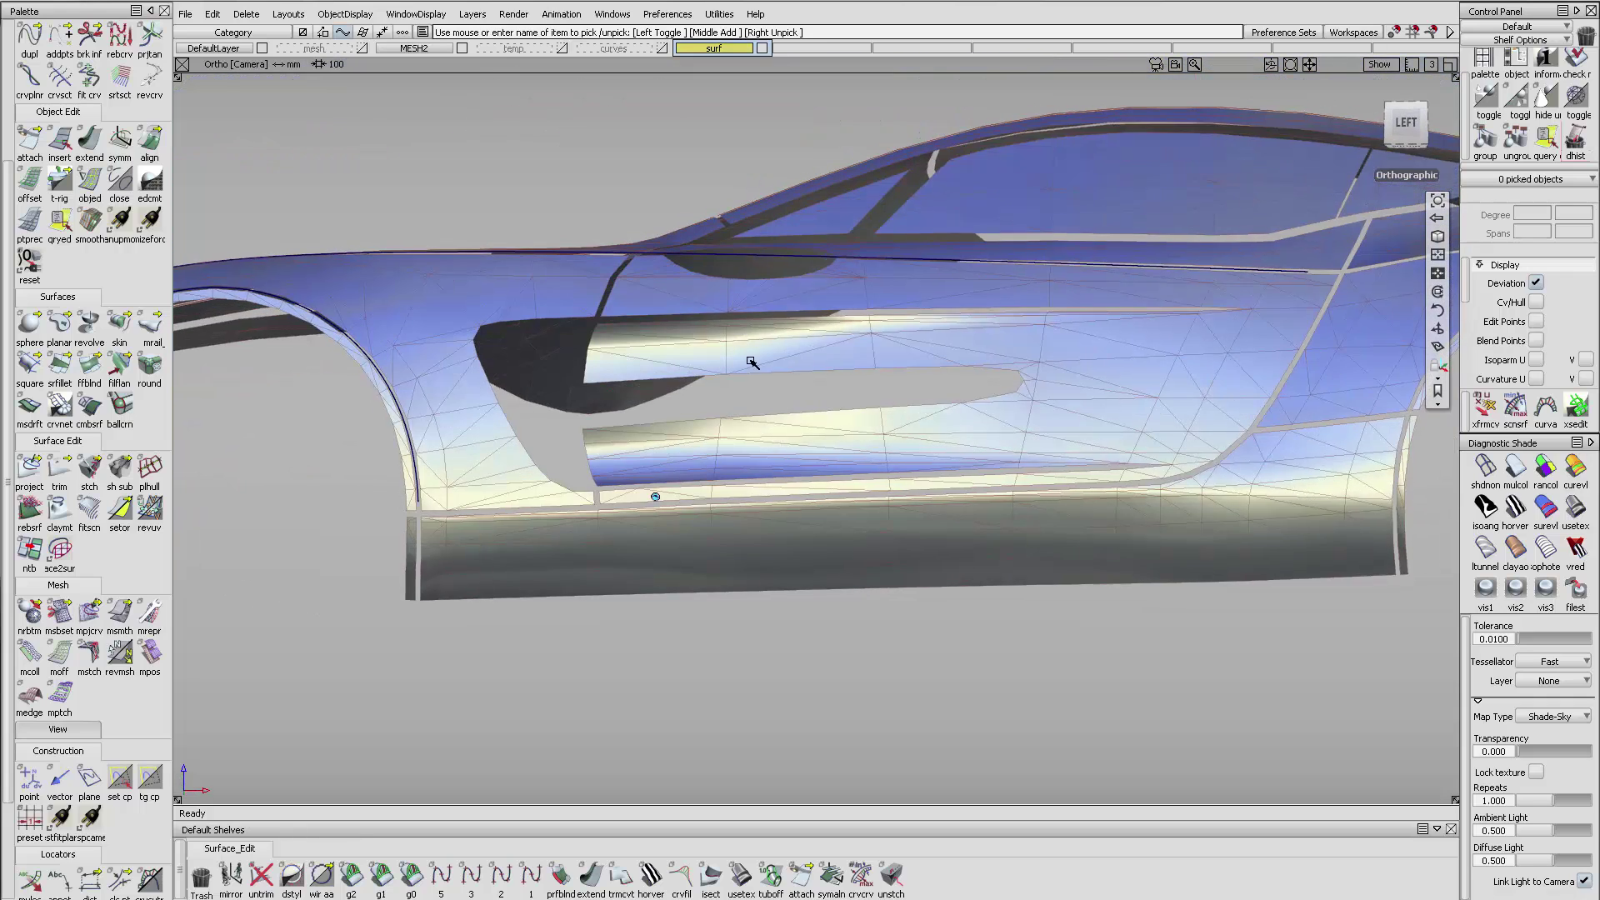
alt+shift+drag(751, 362, 551, 531)
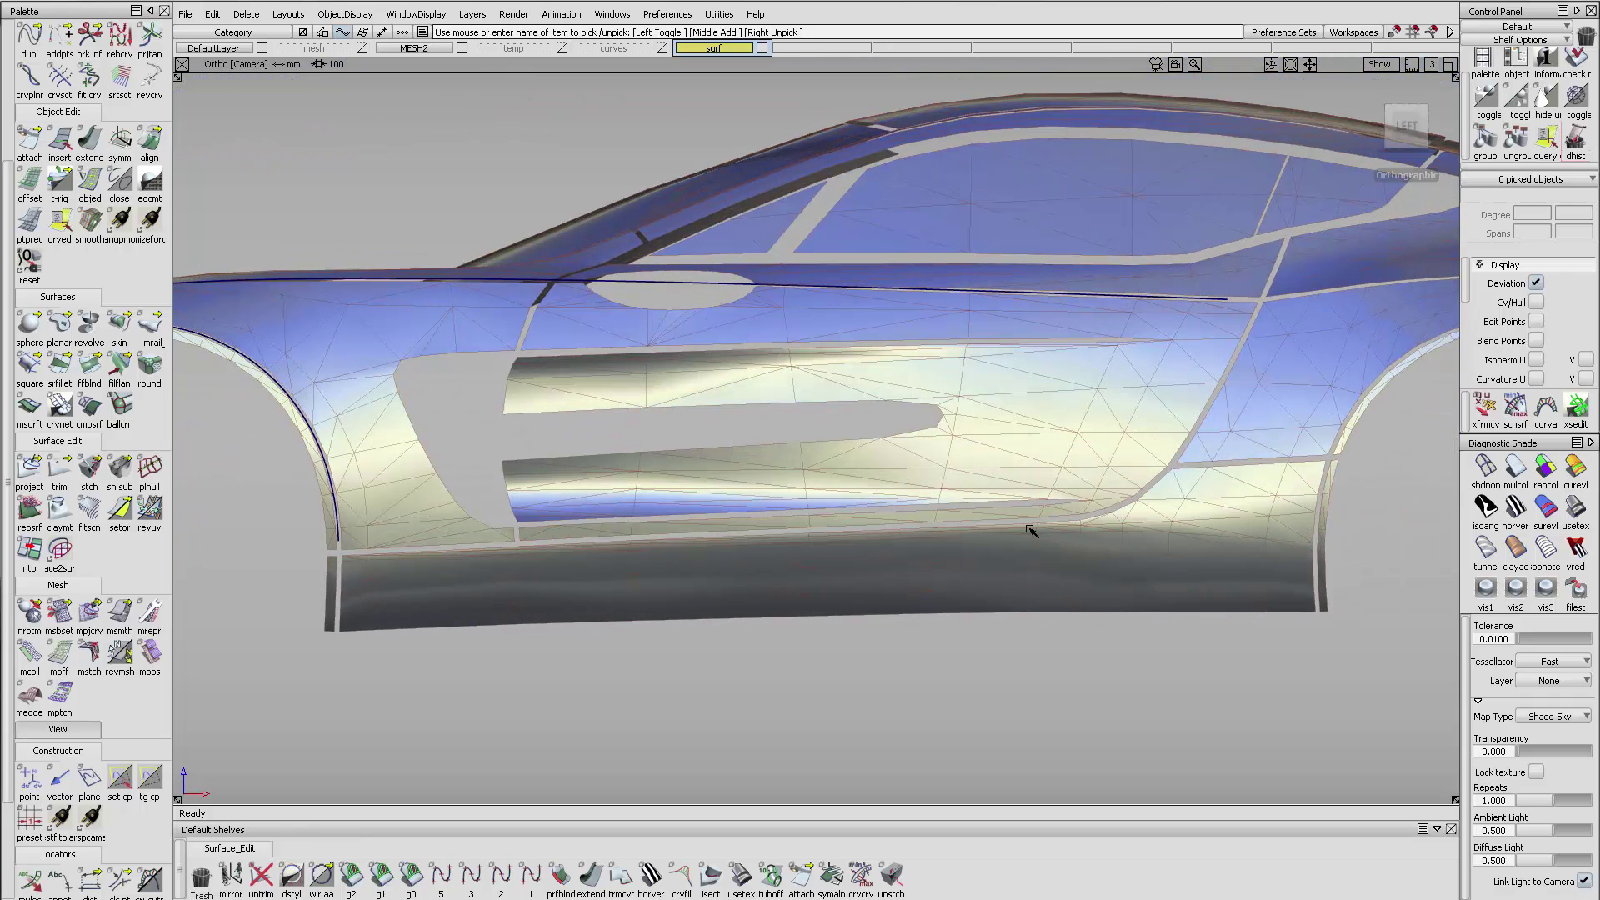
alt+shift+drag(1030, 531, 510, 547)
alt+shift+right_drag(508, 551, 711, 550)
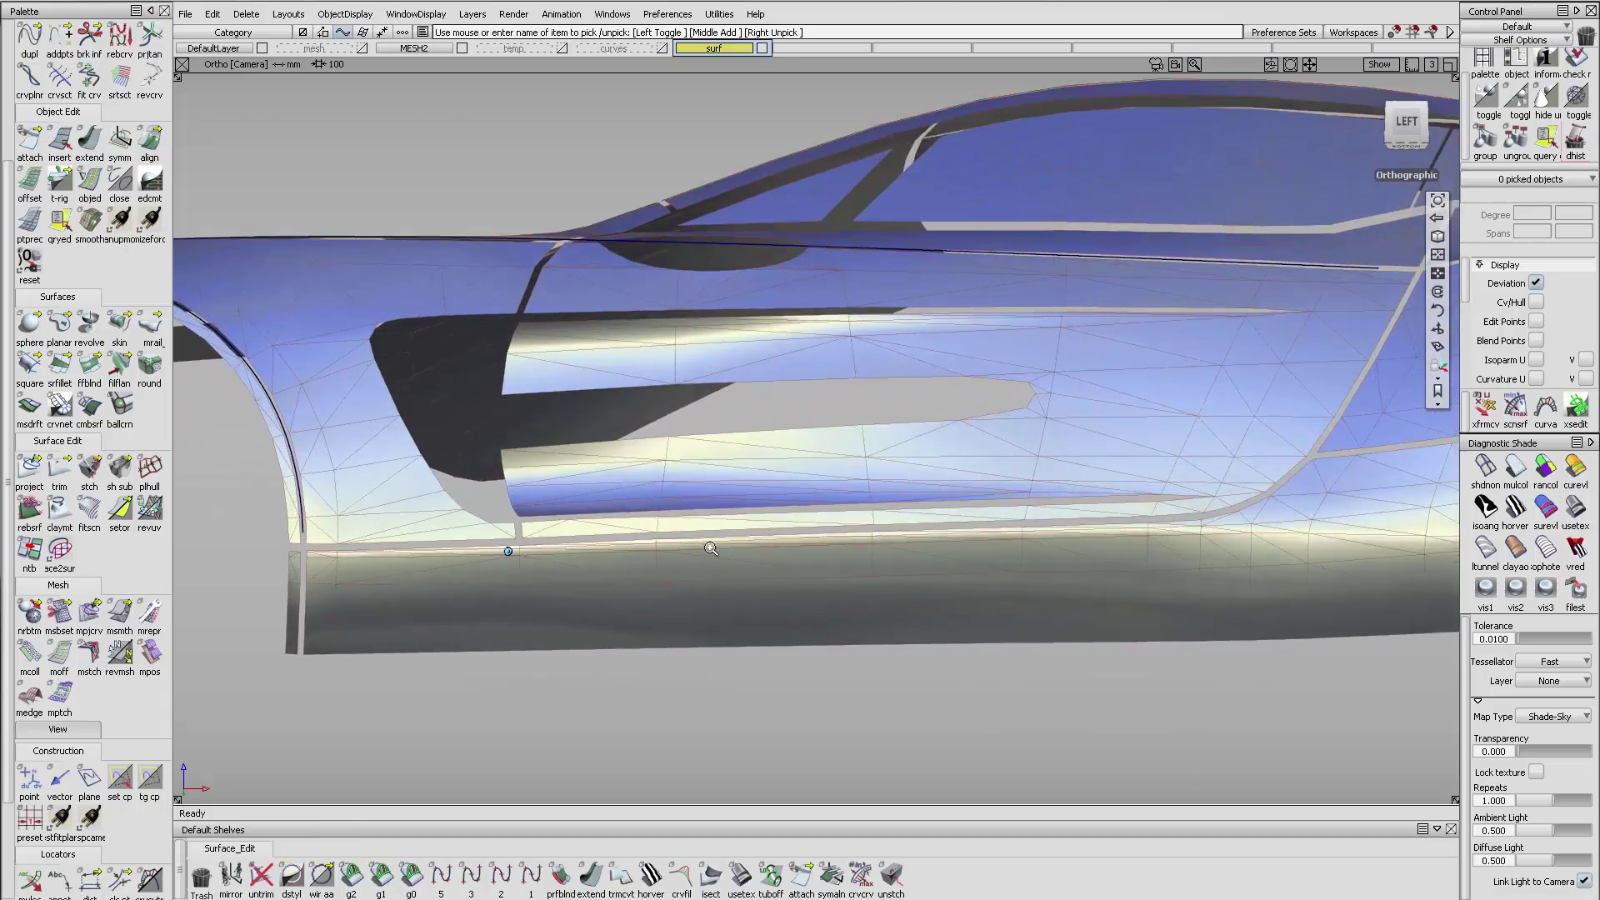
alt+shift+drag(711, 549, 776, 603)
alt+shift+drag(902, 584, 863, 615)
mouse_move(863, 615)
alt+shift+right_down()
mouse_move(867, 582)
mouse_move(828, 561)
mouse_move(892, 619)
alt+shift+right_up()
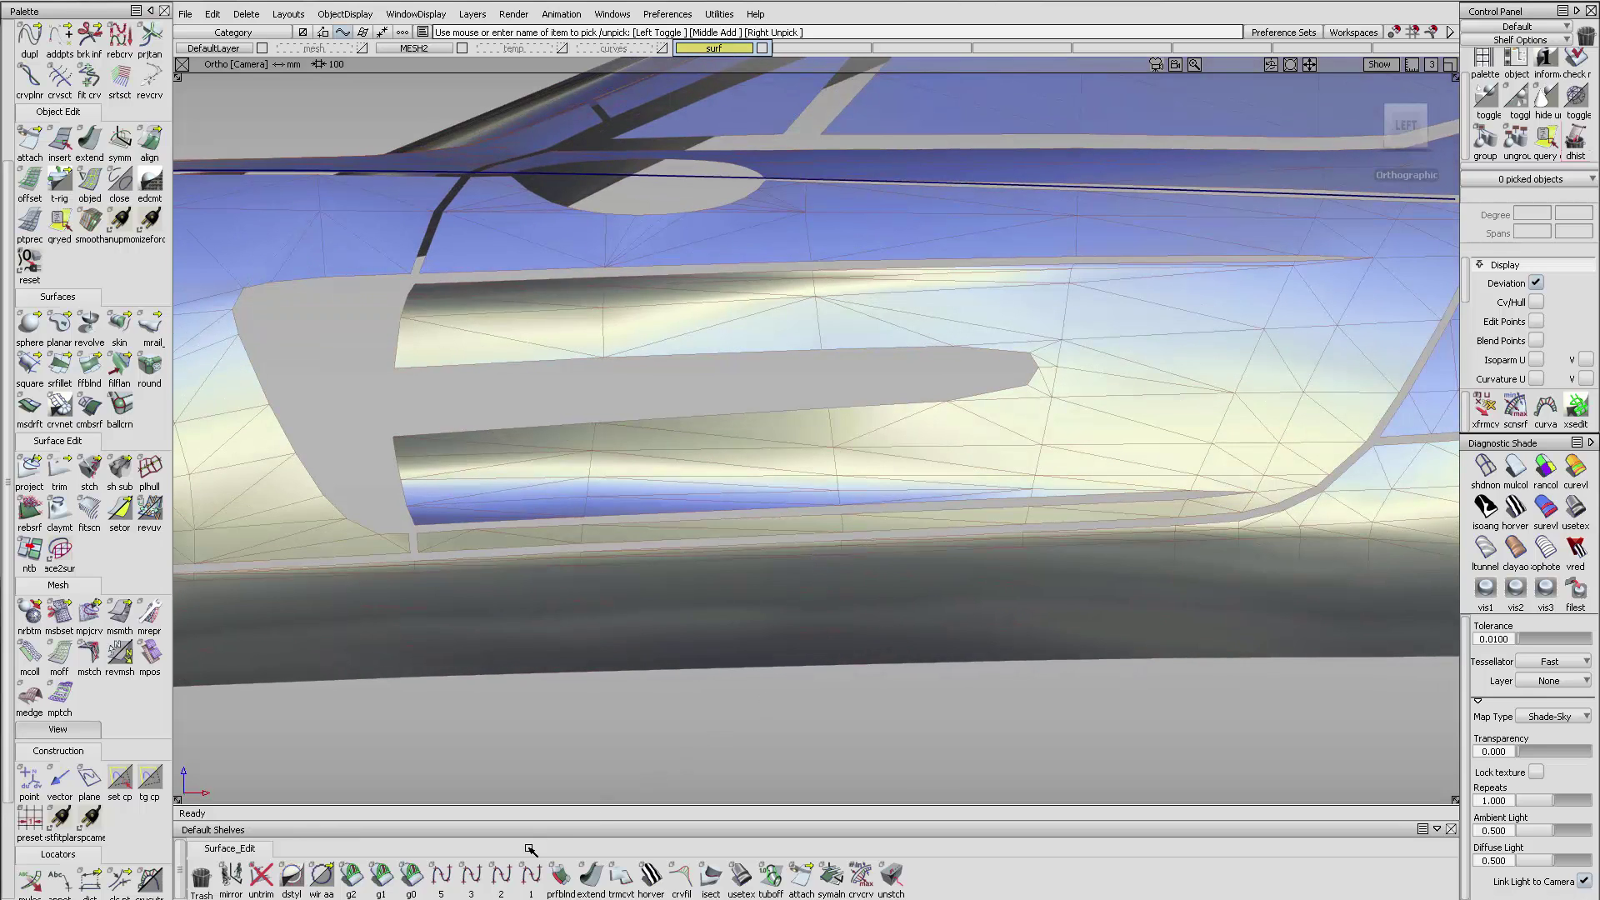
- Draw a degree 3 curve along the sill edge below the door and reduce it to 1 span
click(471, 875)
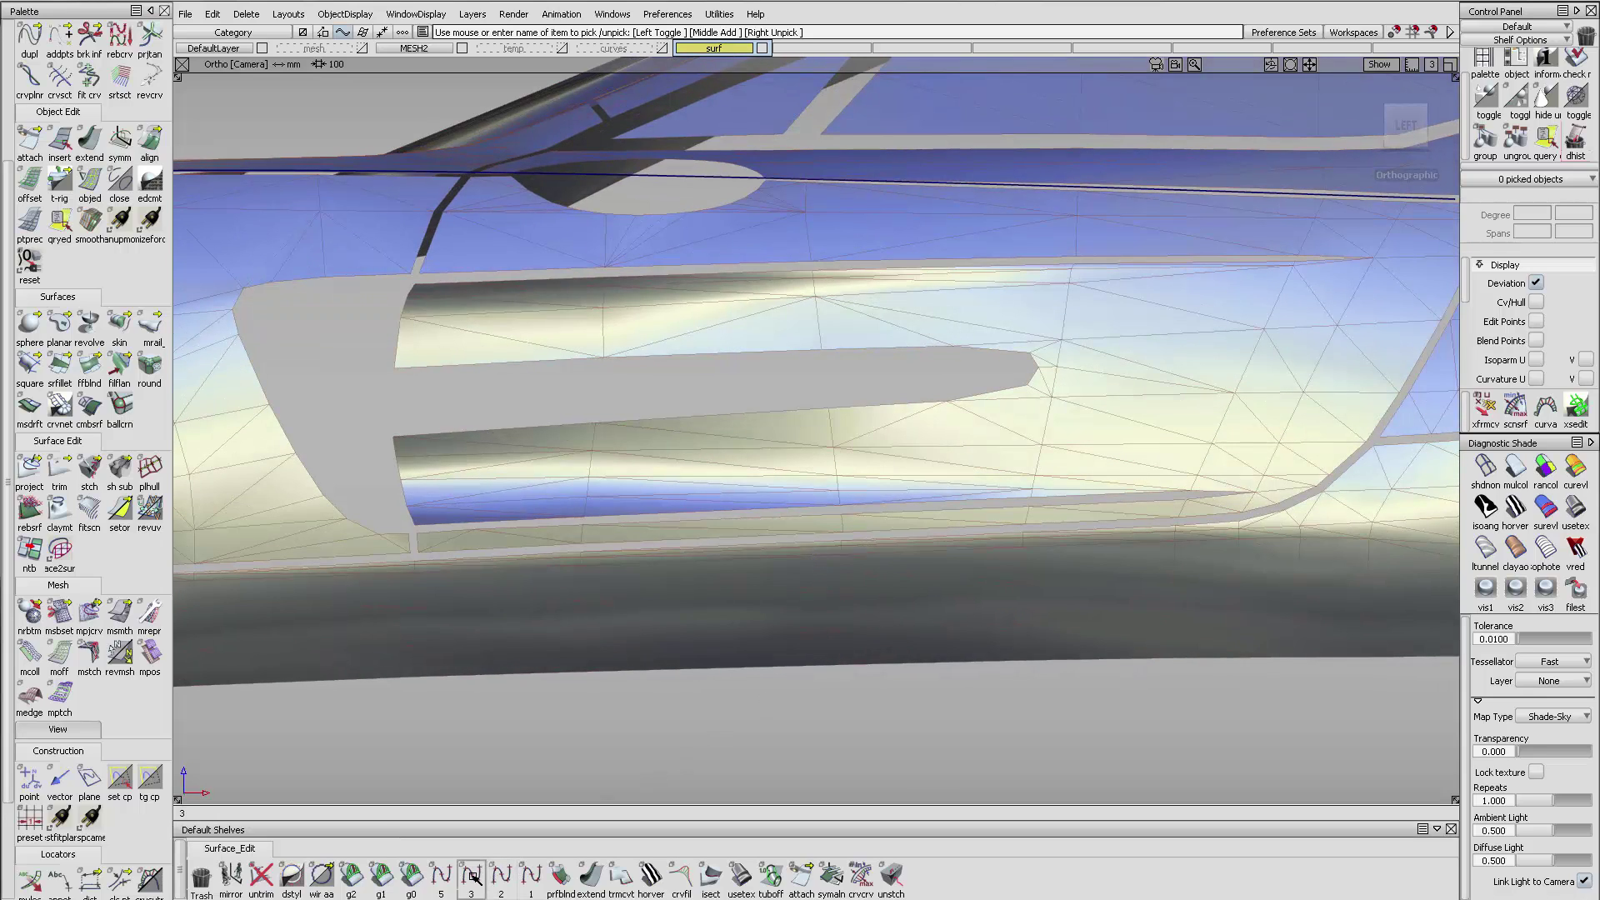
click(413, 569)
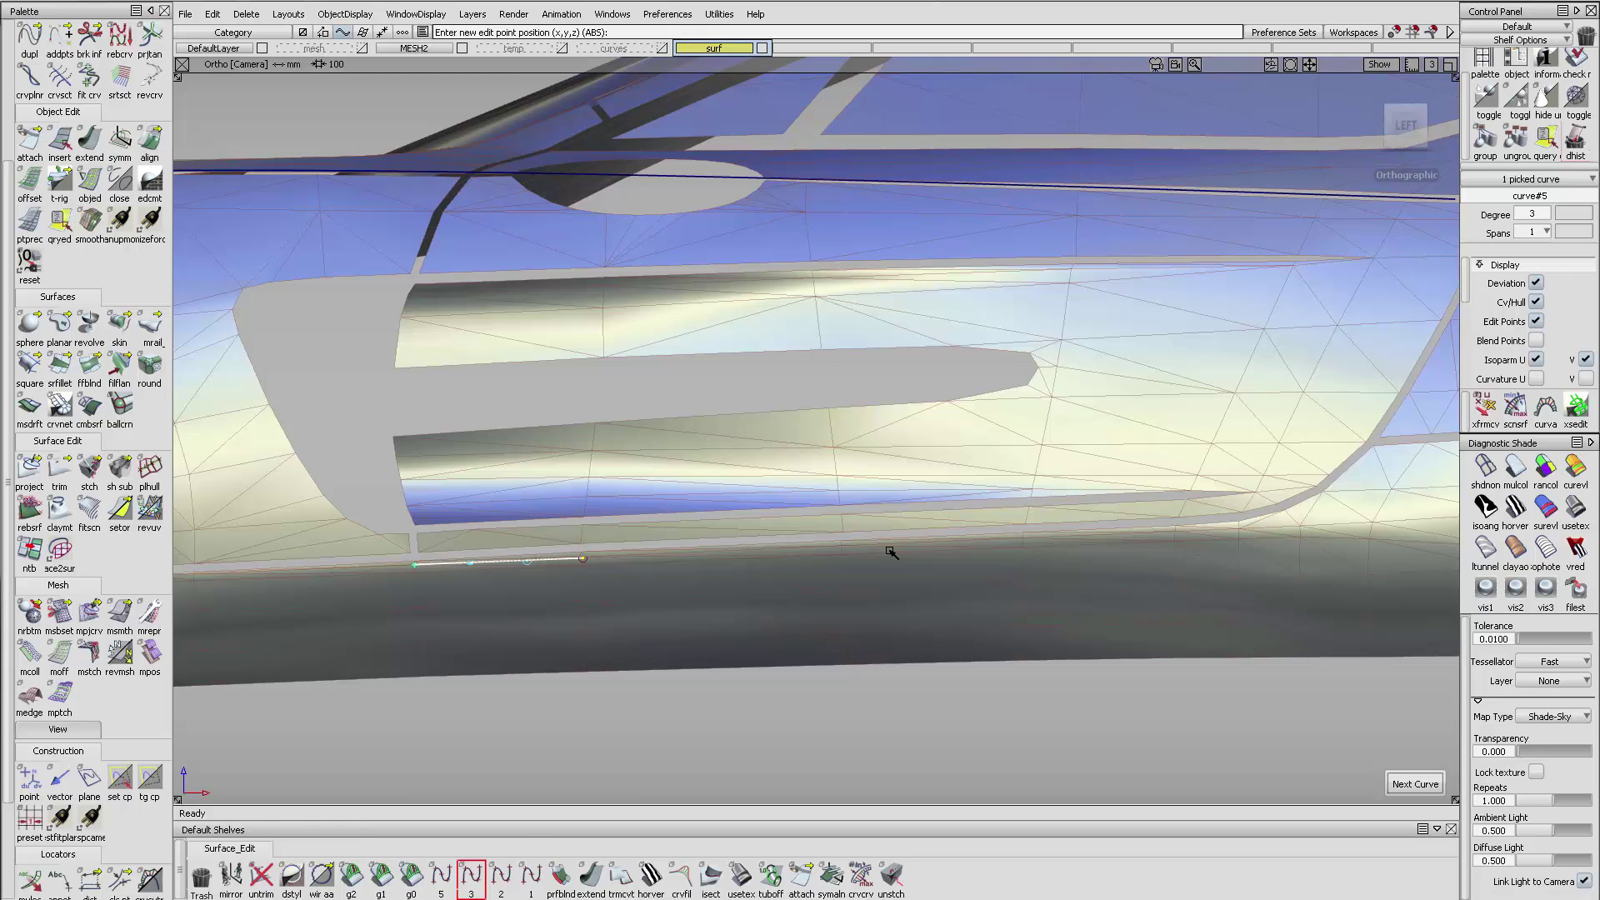
click(1021, 541)
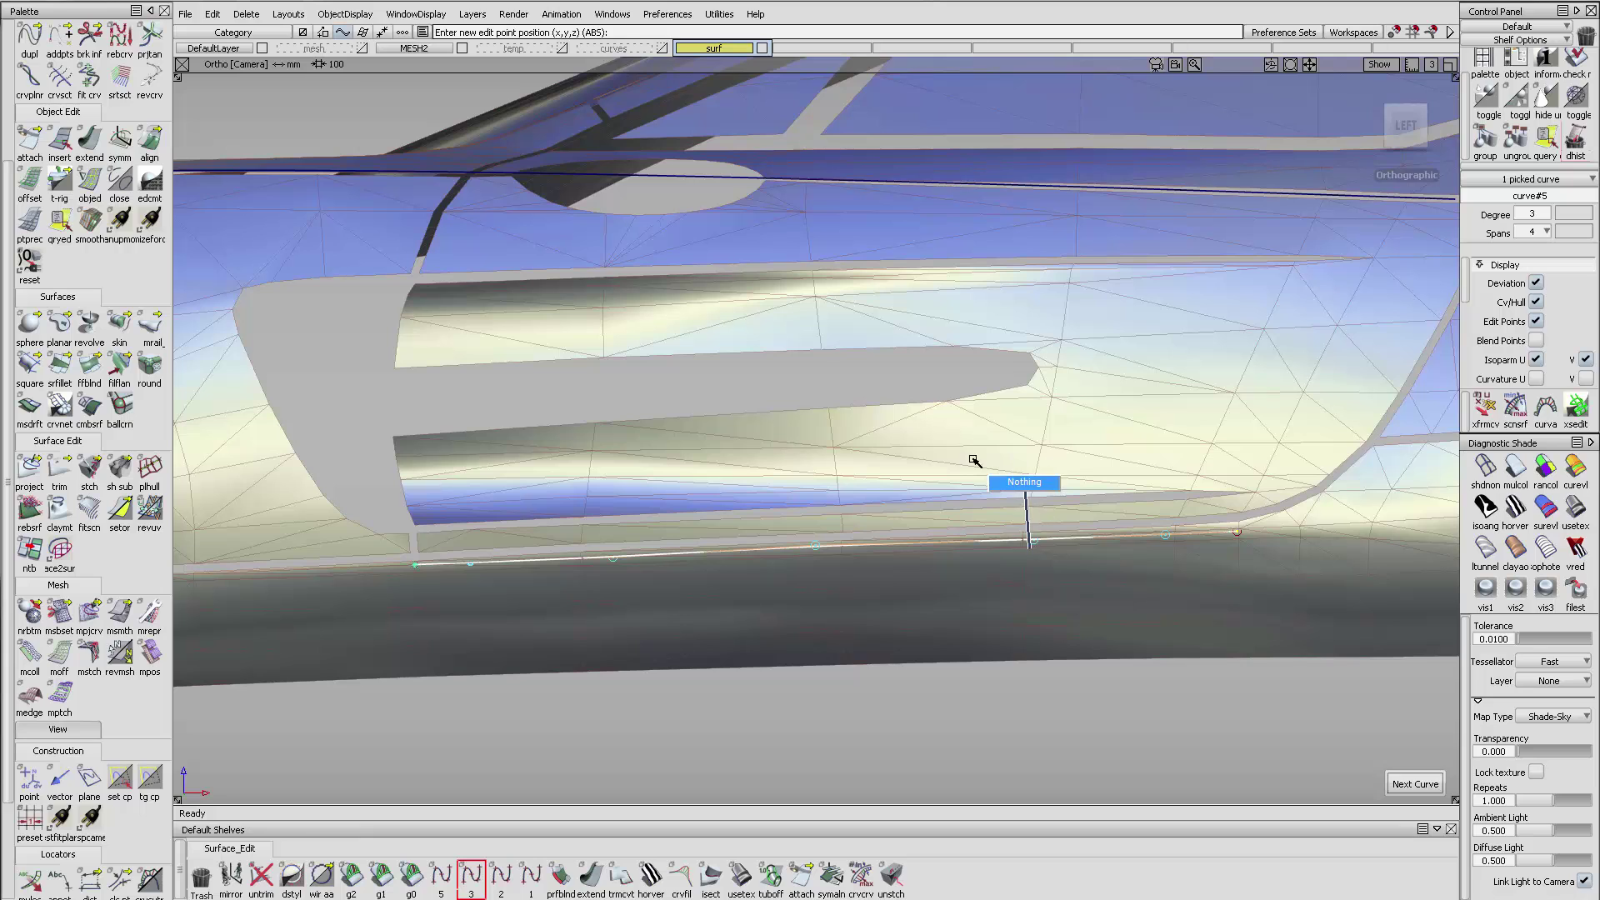
drag(932, 496, 997, 586)
alt+shift+drag(893, 657, 906, 397)
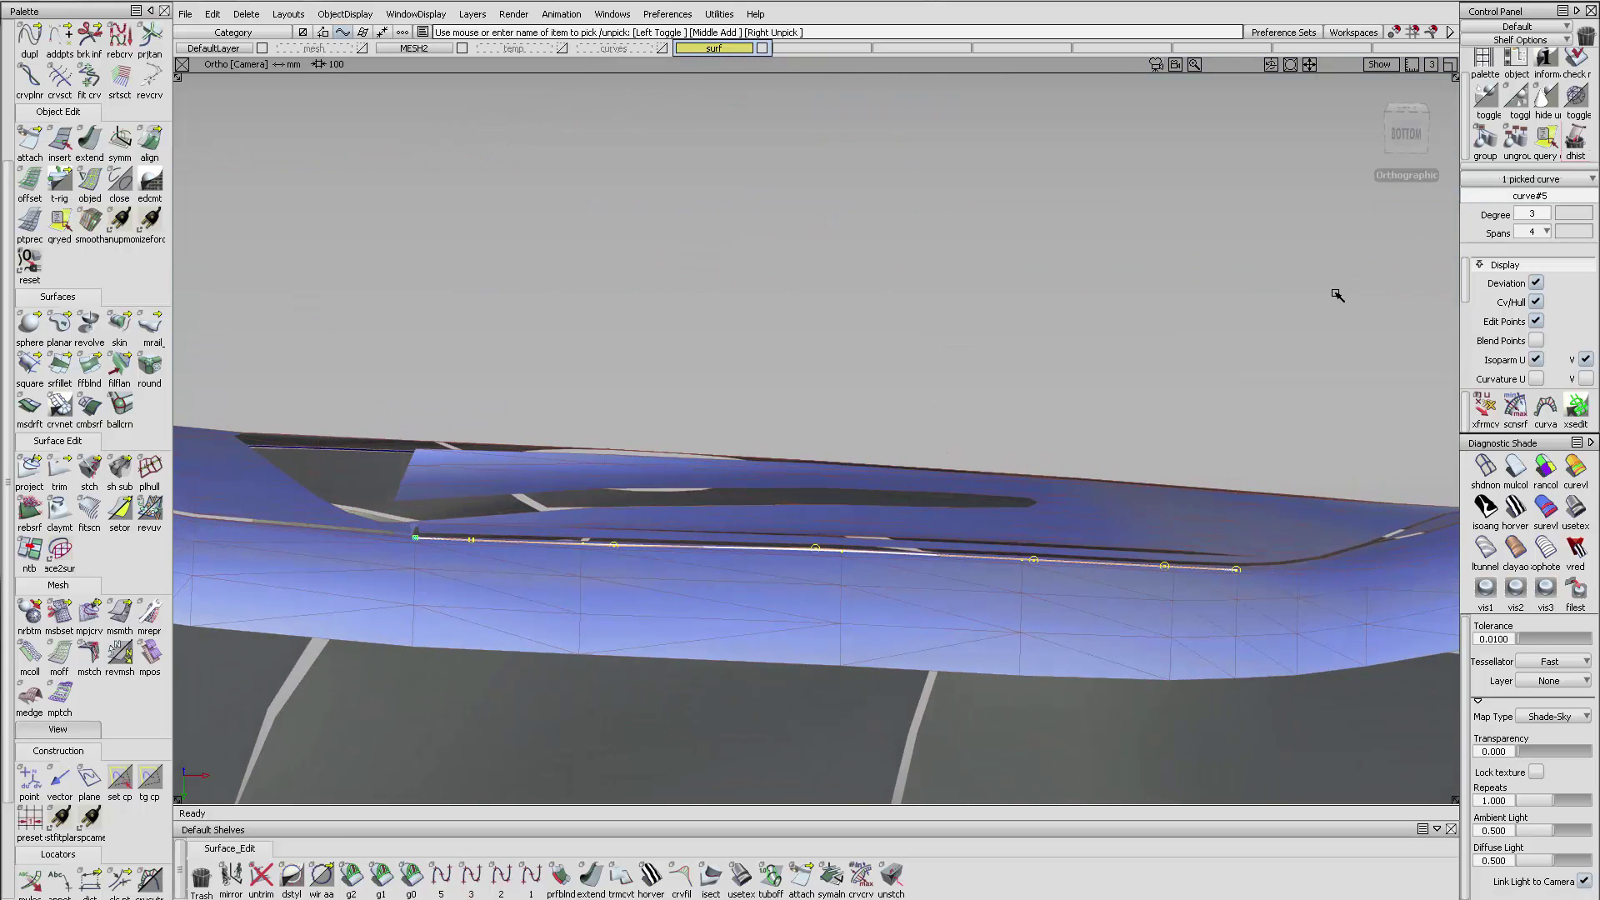
click(1549, 231)
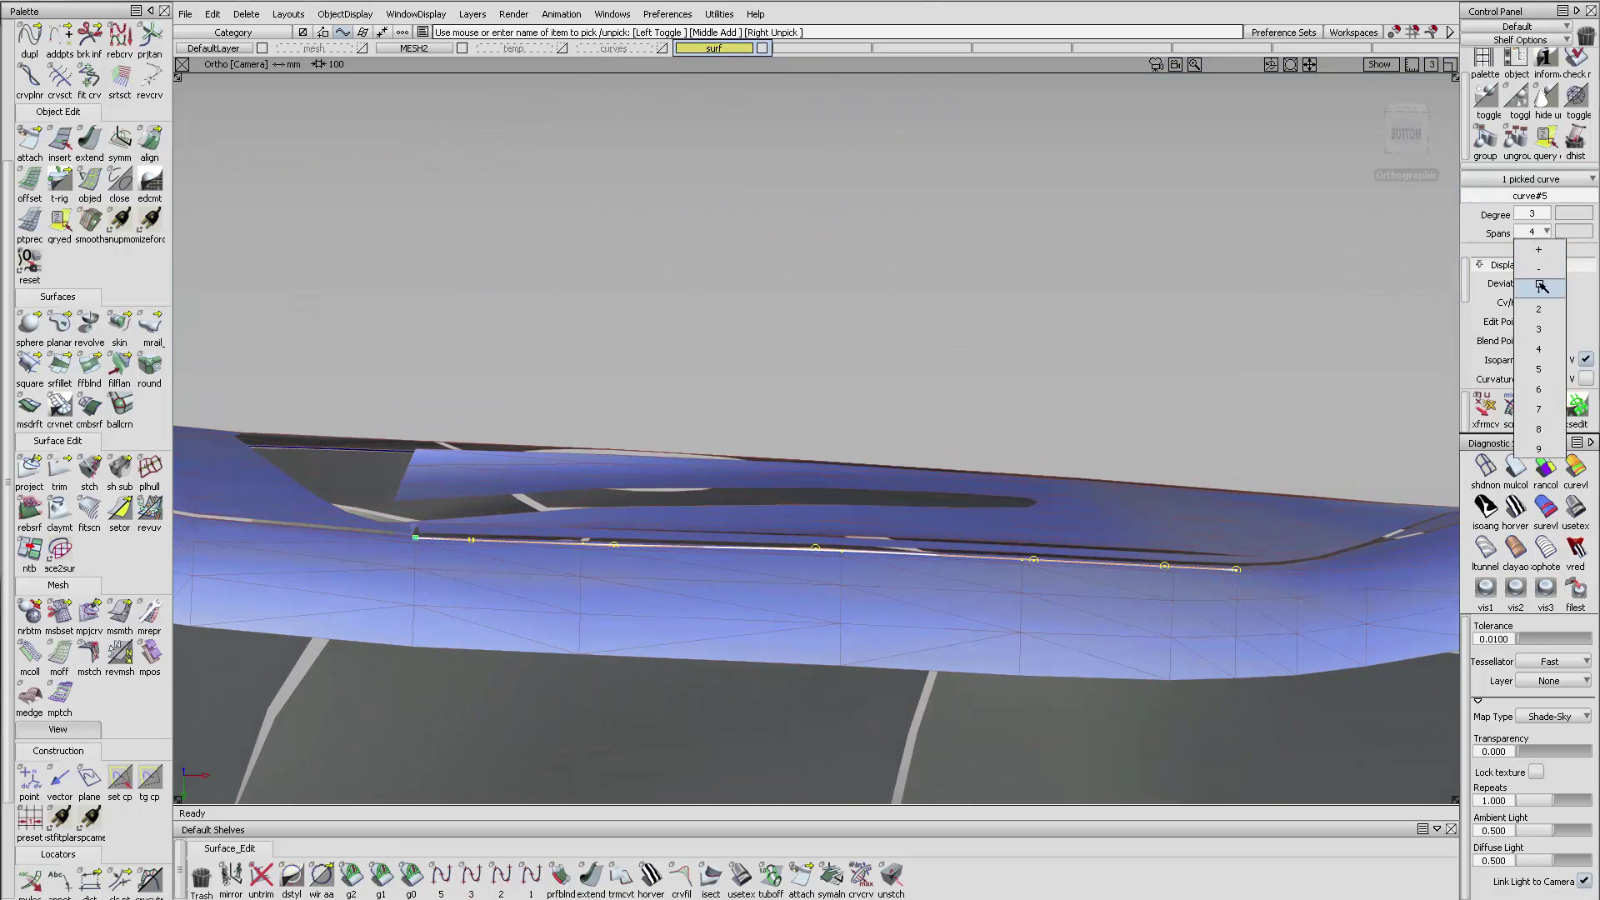
click(1539, 288)
- Examine how the sill curve follows the body side mesh from the side and from below
key(space)
alt+shift+drag(875, 560, 909, 557)
alt+shift+right_drag(908, 556, 1182, 613)
alt+shift+drag(1182, 612, 1292, 600)
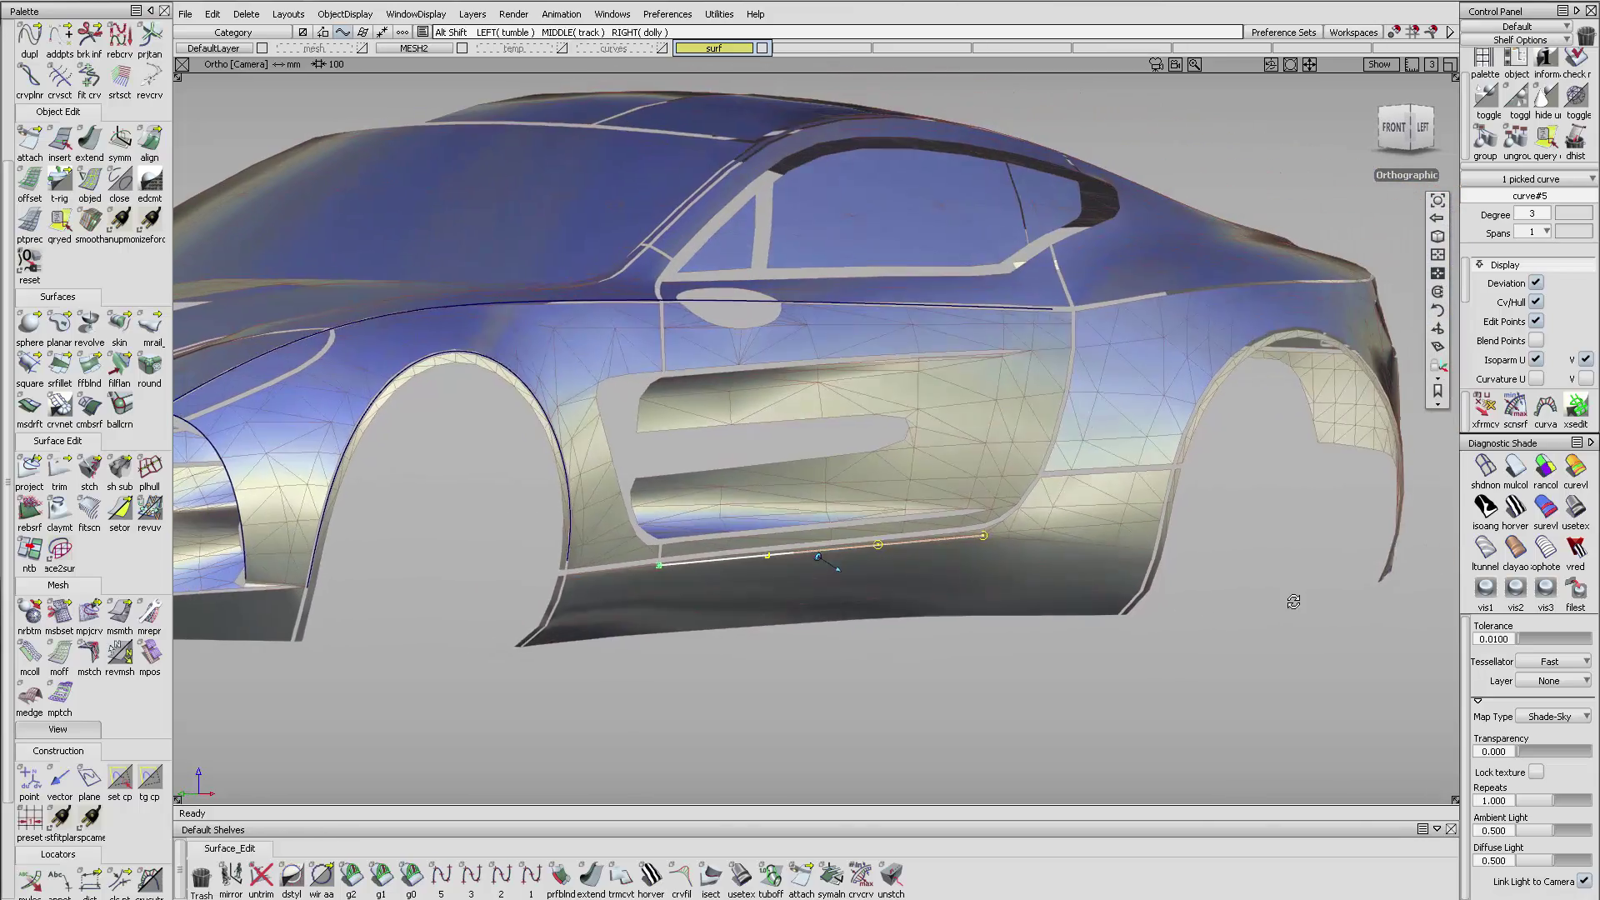
alt+shift+right_drag(733, 565, 951, 542)
alt+shift+drag(951, 542, 938, 452)
alt+shift+drag(768, 489, 372, 207)
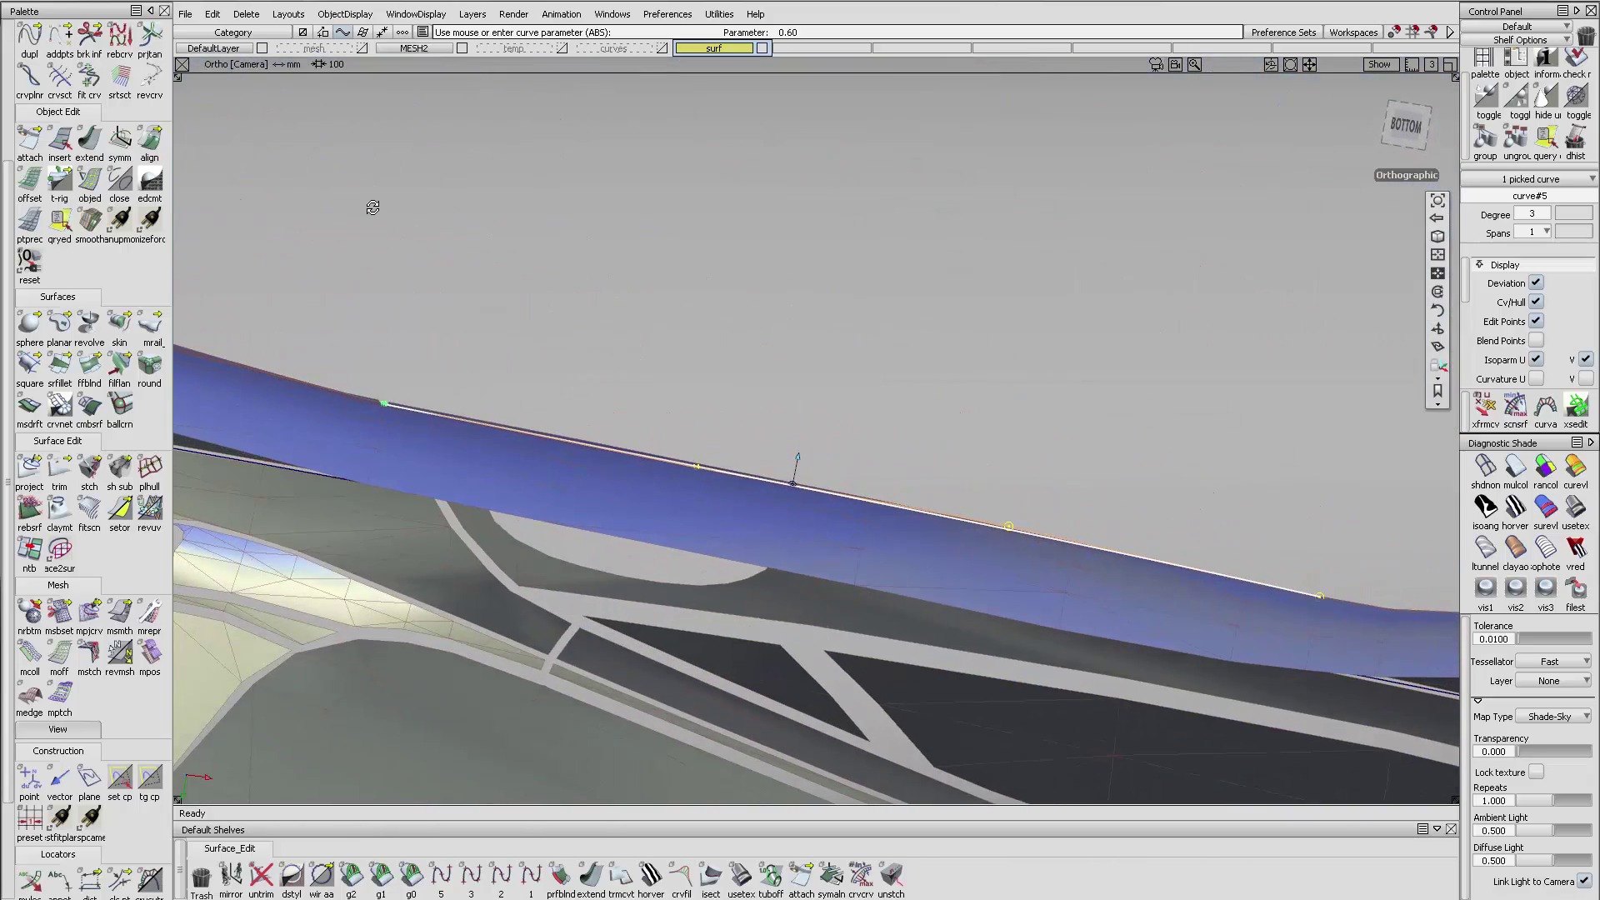
alt+shift+right_drag(698, 466, 1183, 392)
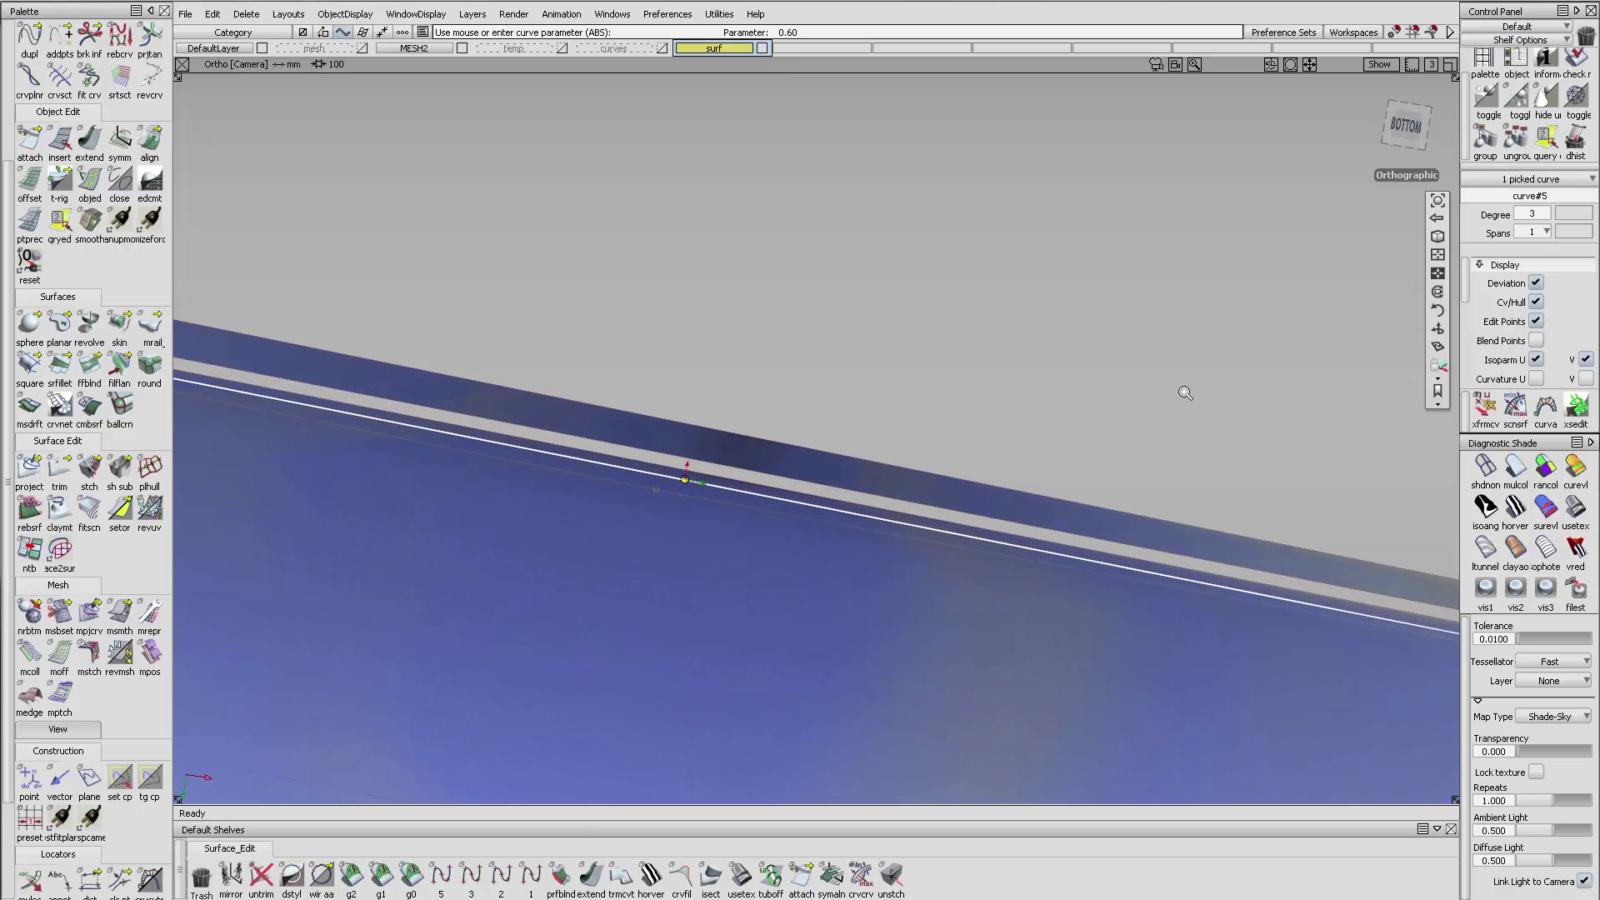
- Try to move the sill curve's CVs toward the sill edge in the bottom view and undo the move
click(1406, 125)
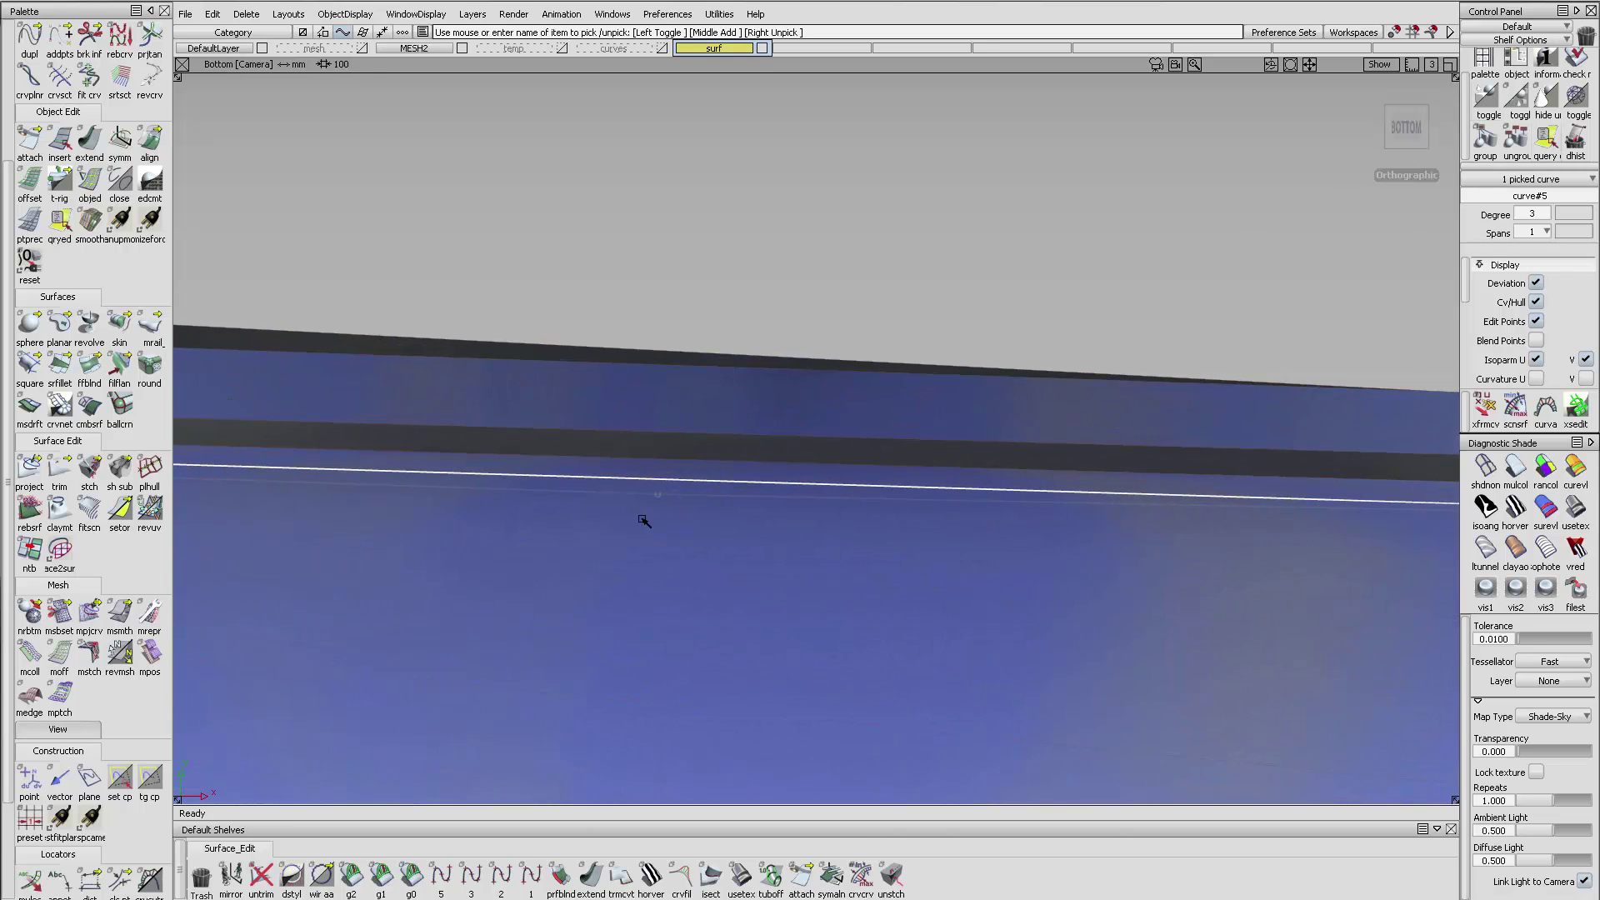
click(600, 454)
click(734, 489)
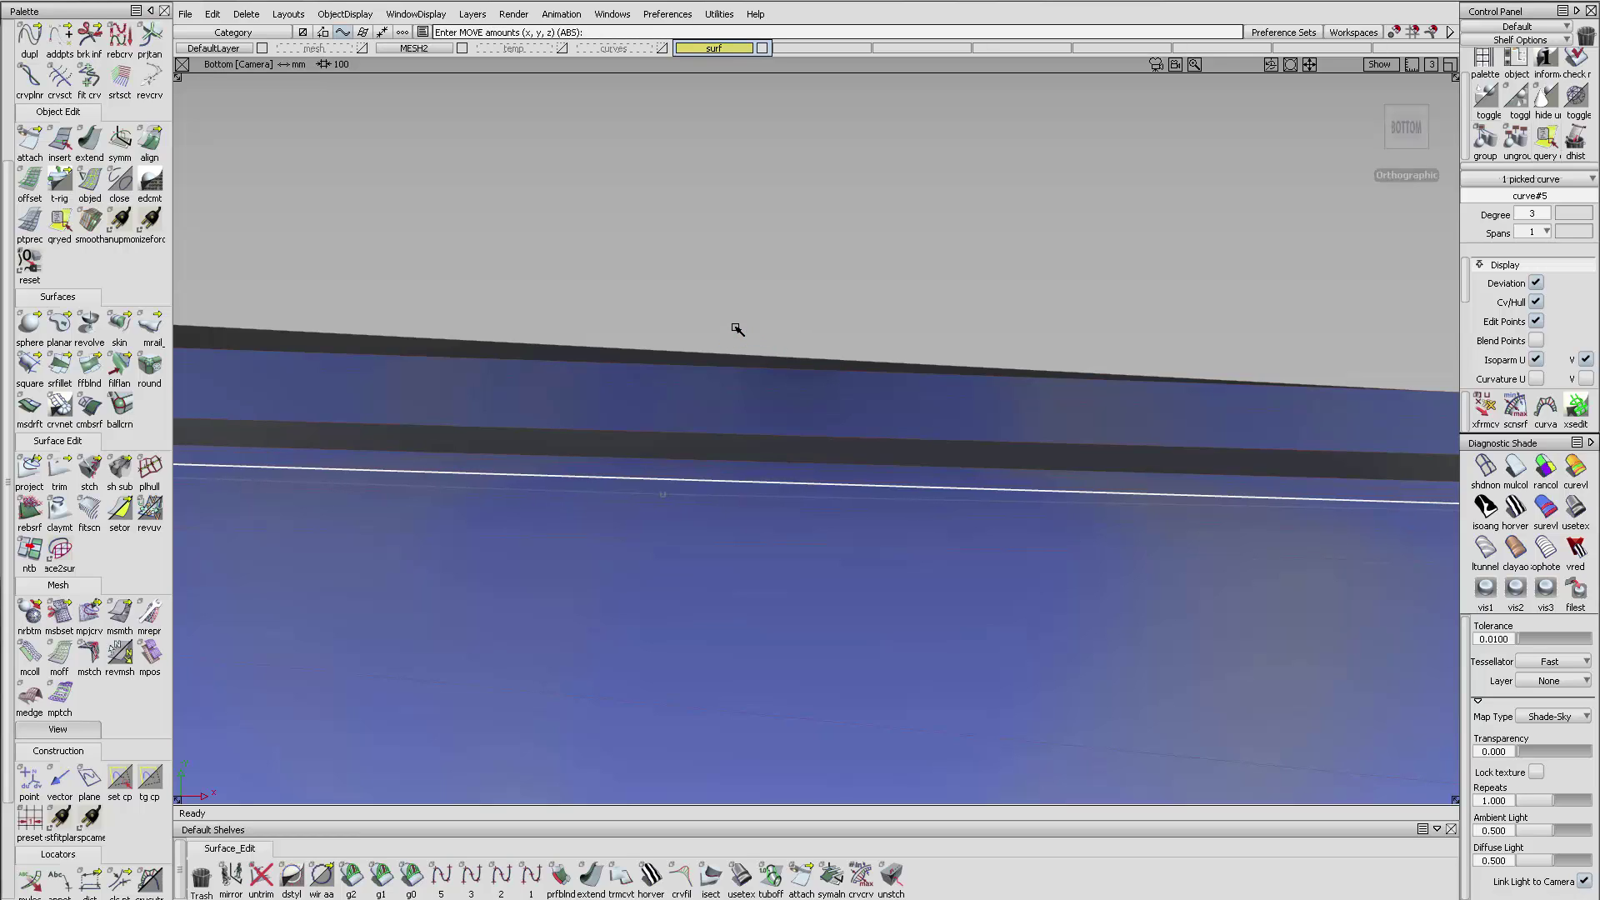
mouse_move(1435, 207)
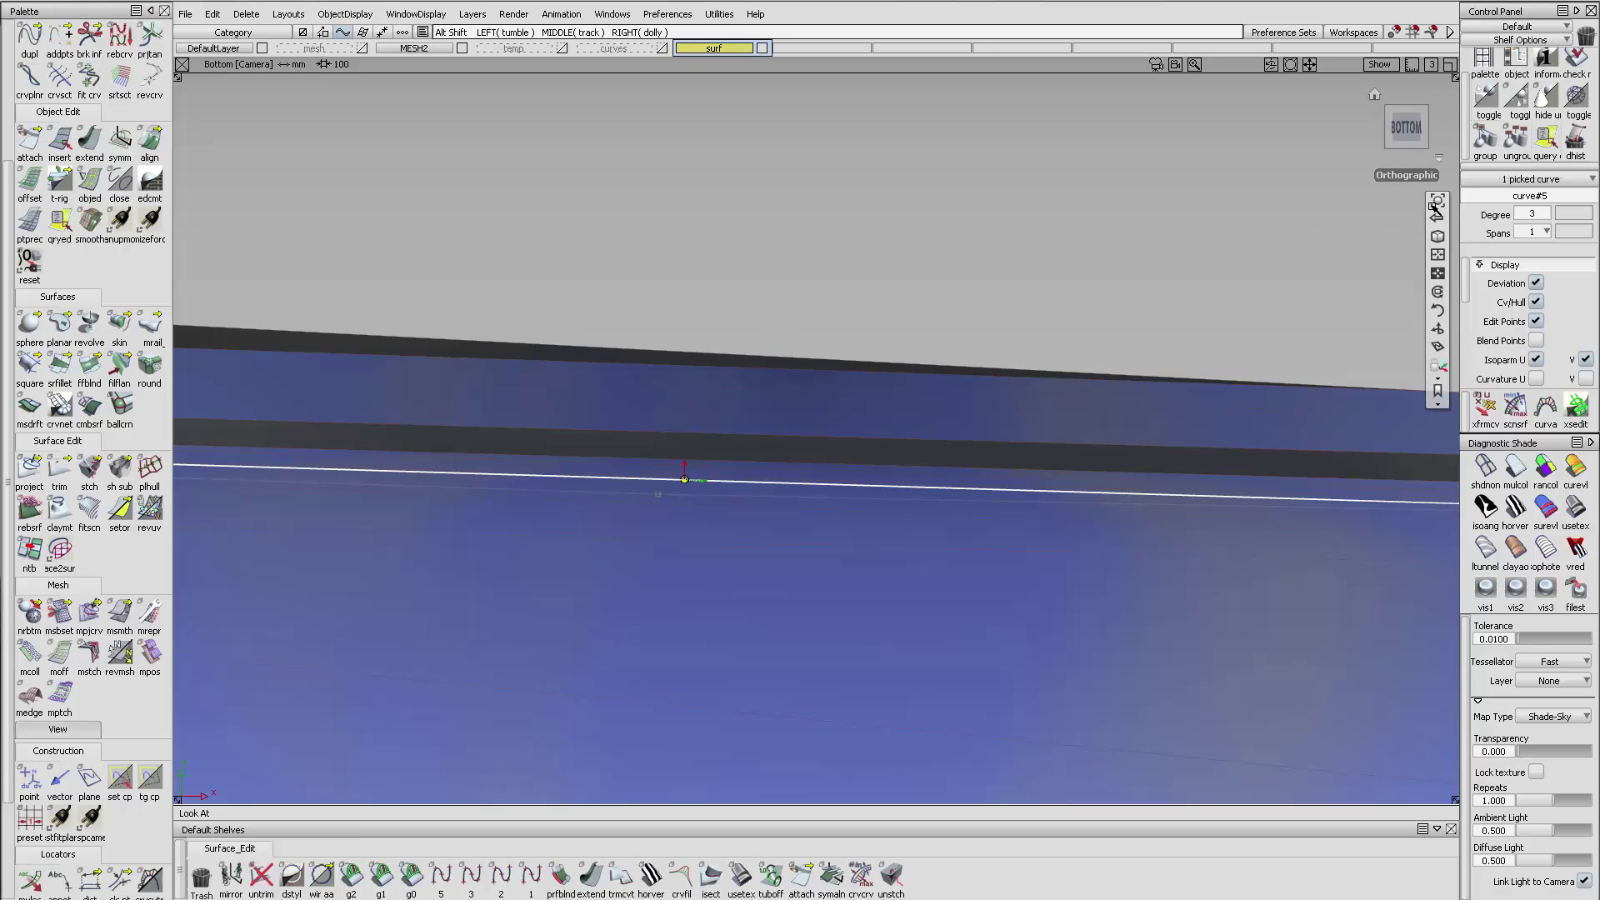
right_drag(723, 347, 321, 643)
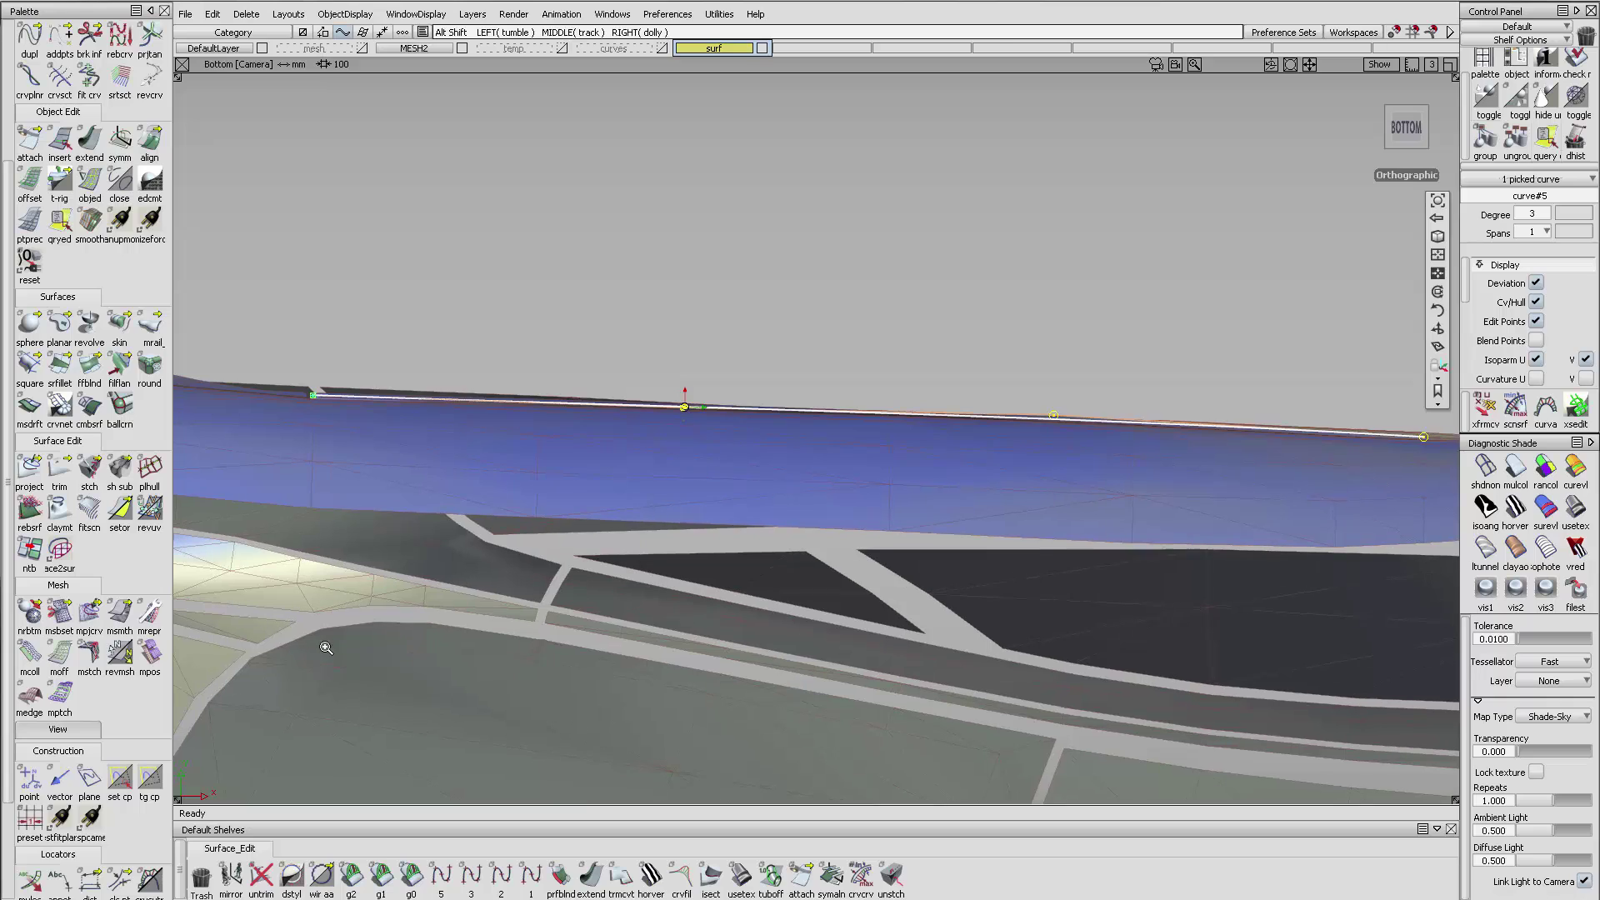
key(ctrl+z)
- Shorten the front end of the sill curve by about 222 mm with the Extend tool
click(88, 143)
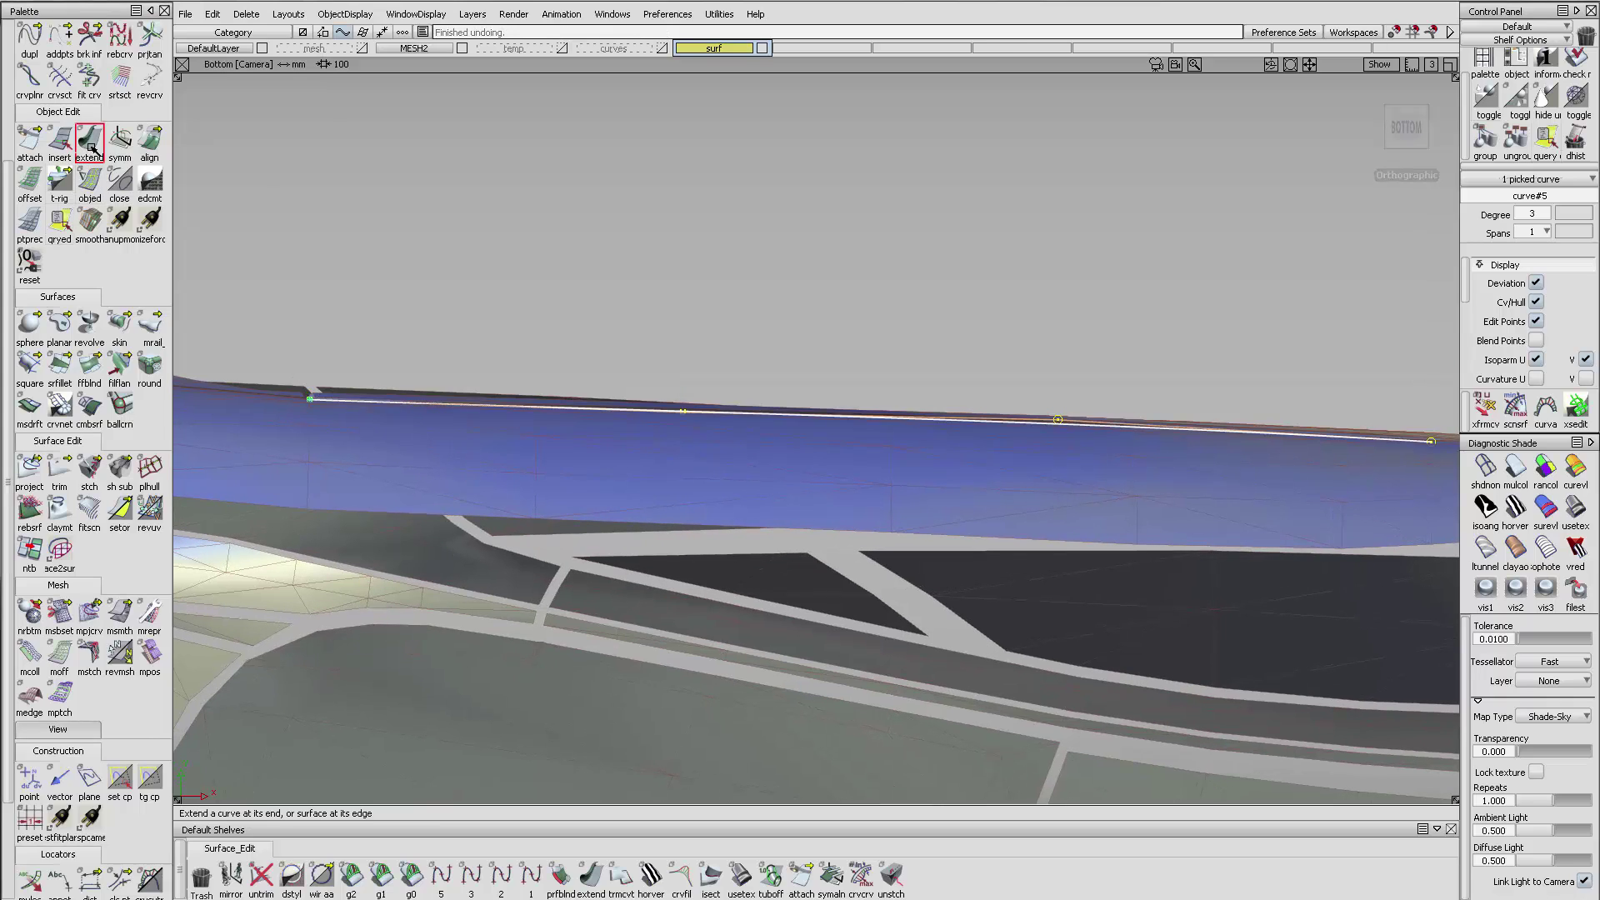
drag(353, 401, 605, 440)
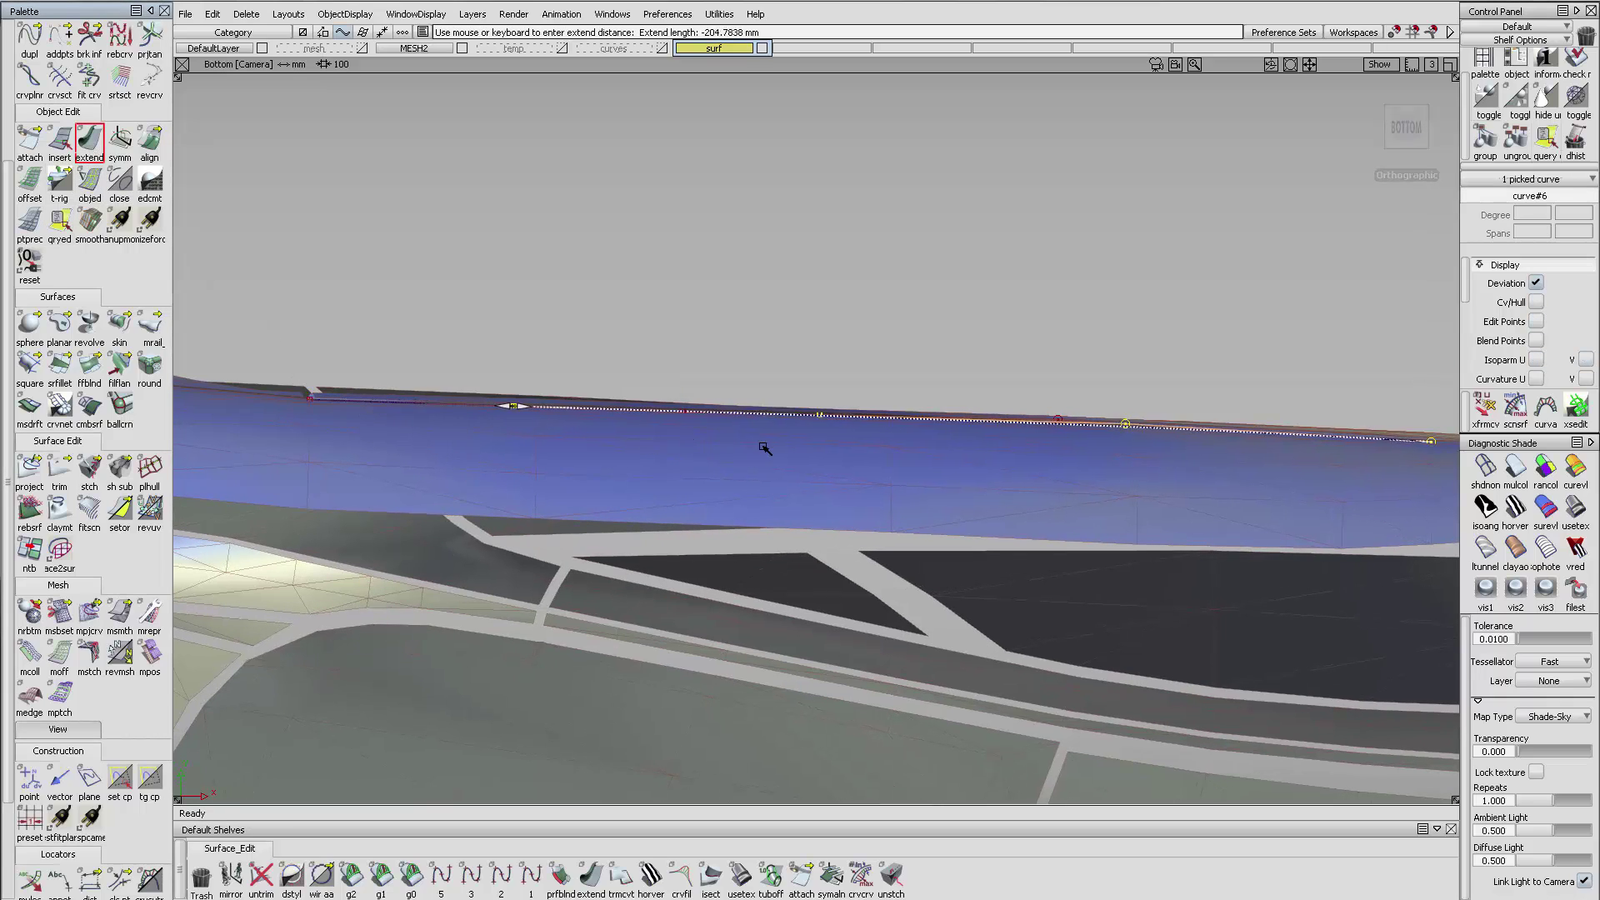
drag(764, 447, 778, 447)
click(692, 382)
alt+shift+right_drag(692, 382, 647, 404)
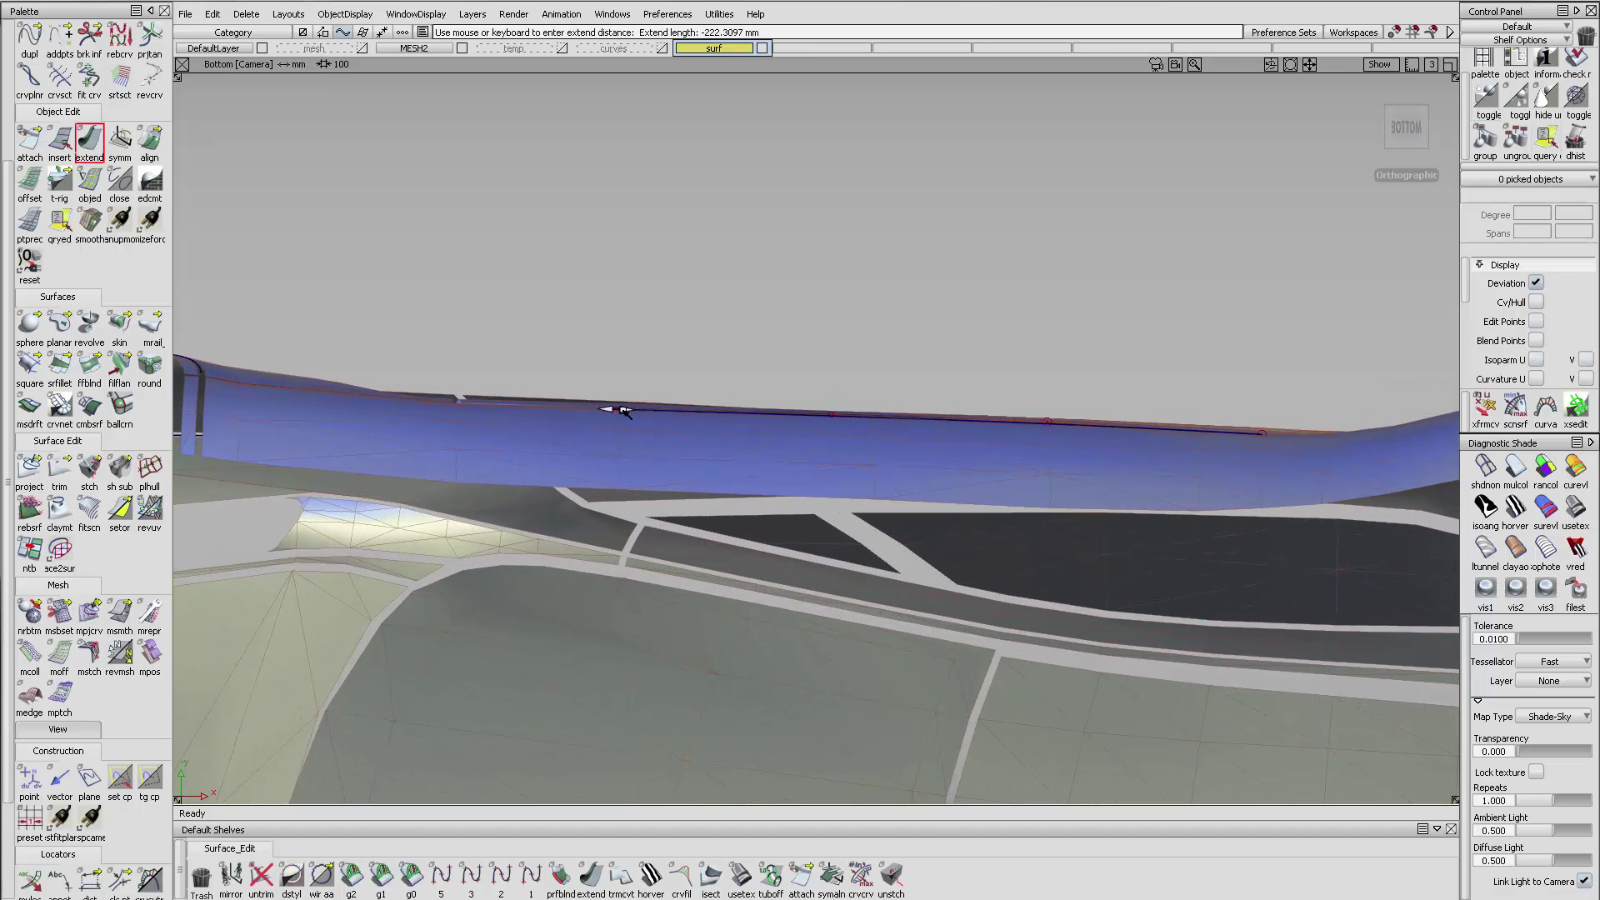
- Move the sill curve's second CV from the front outward in the bottom view to match the sill edge
alt+shift+right_drag(904, 425, 989, 422)
alt+shift+middle_drag(989, 422, 952, 431)
click(760, 398)
ctrl+shift+drag(760, 398, 805, 409)
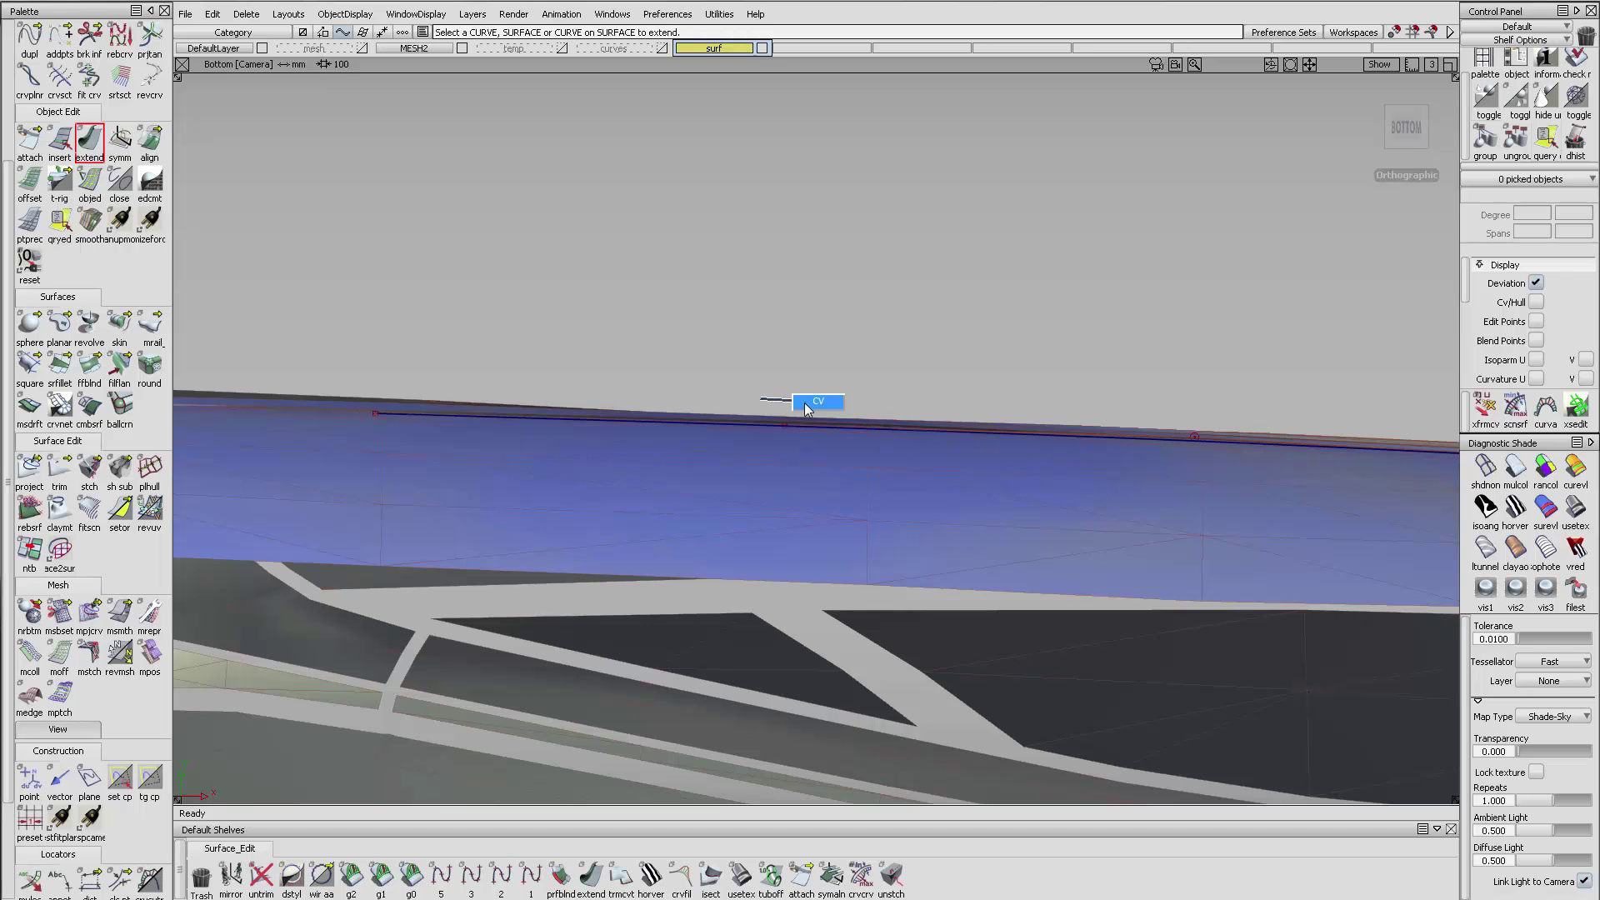
click(785, 424)
alt+shift+right_drag(789, 421, 1222, 446)
mouse_move(781, 380)
right_down()
mouse_move(789, 311)
mouse_move(781, 375)
mouse_move(784, 358)
right_up()
alt+shift+right_drag(1075, 416, 575, 518)
alt+shift+right_drag(818, 407, 650, 462)
alt+shift+middle_drag(989, 432, 787, 444)
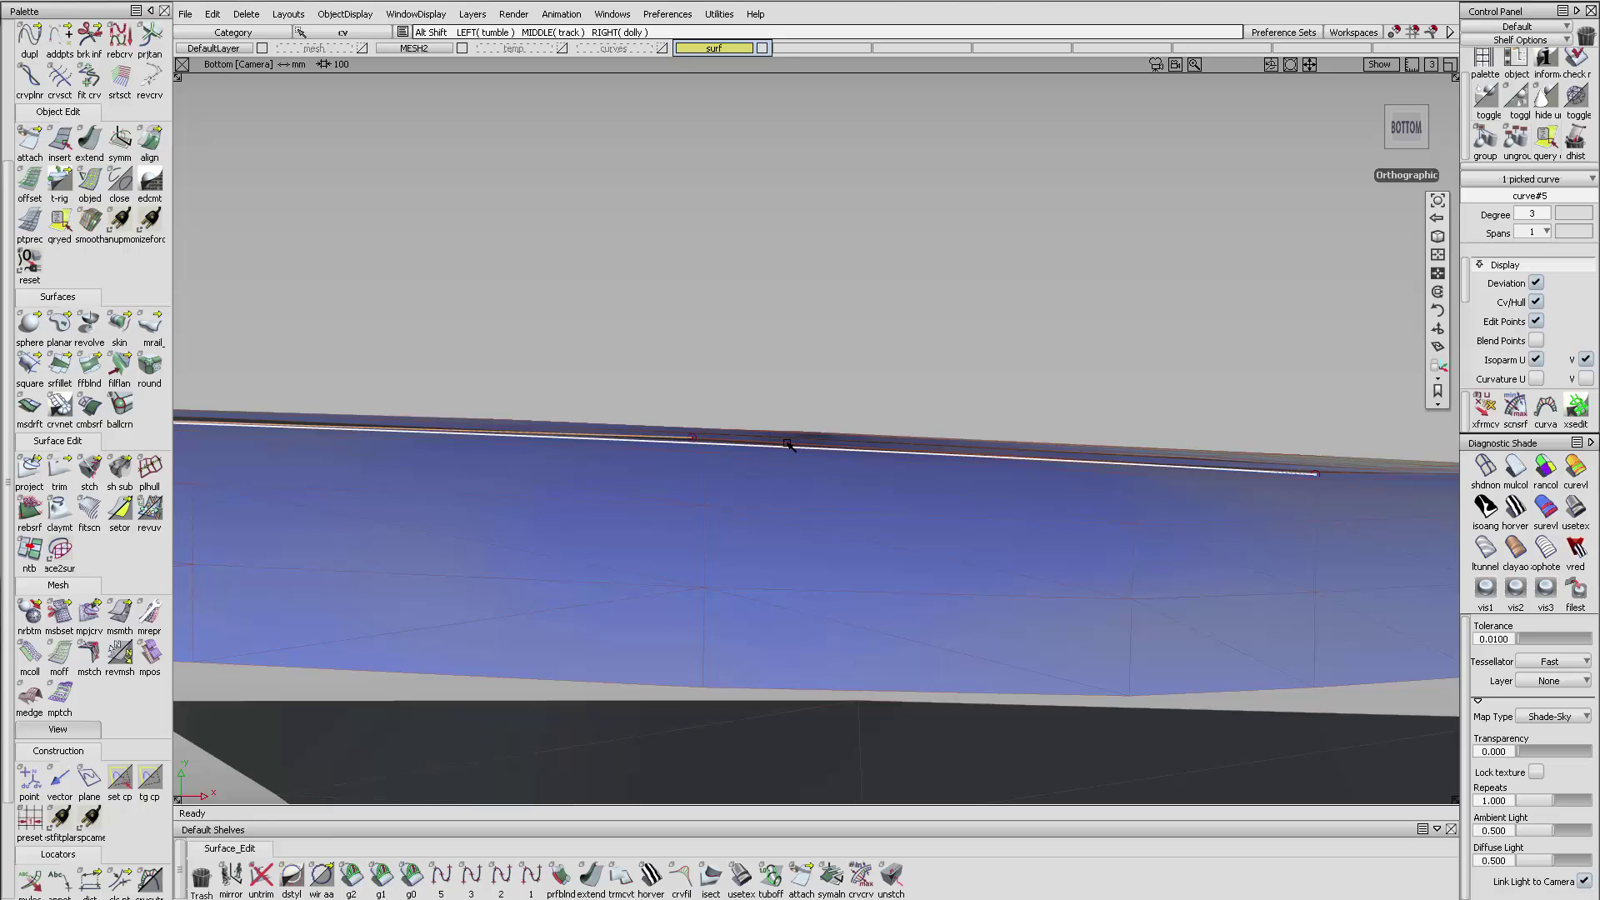
- Planarize the sill curve with the Curve Planarize tool
alt+shift+drag(787, 445, 925, 477)
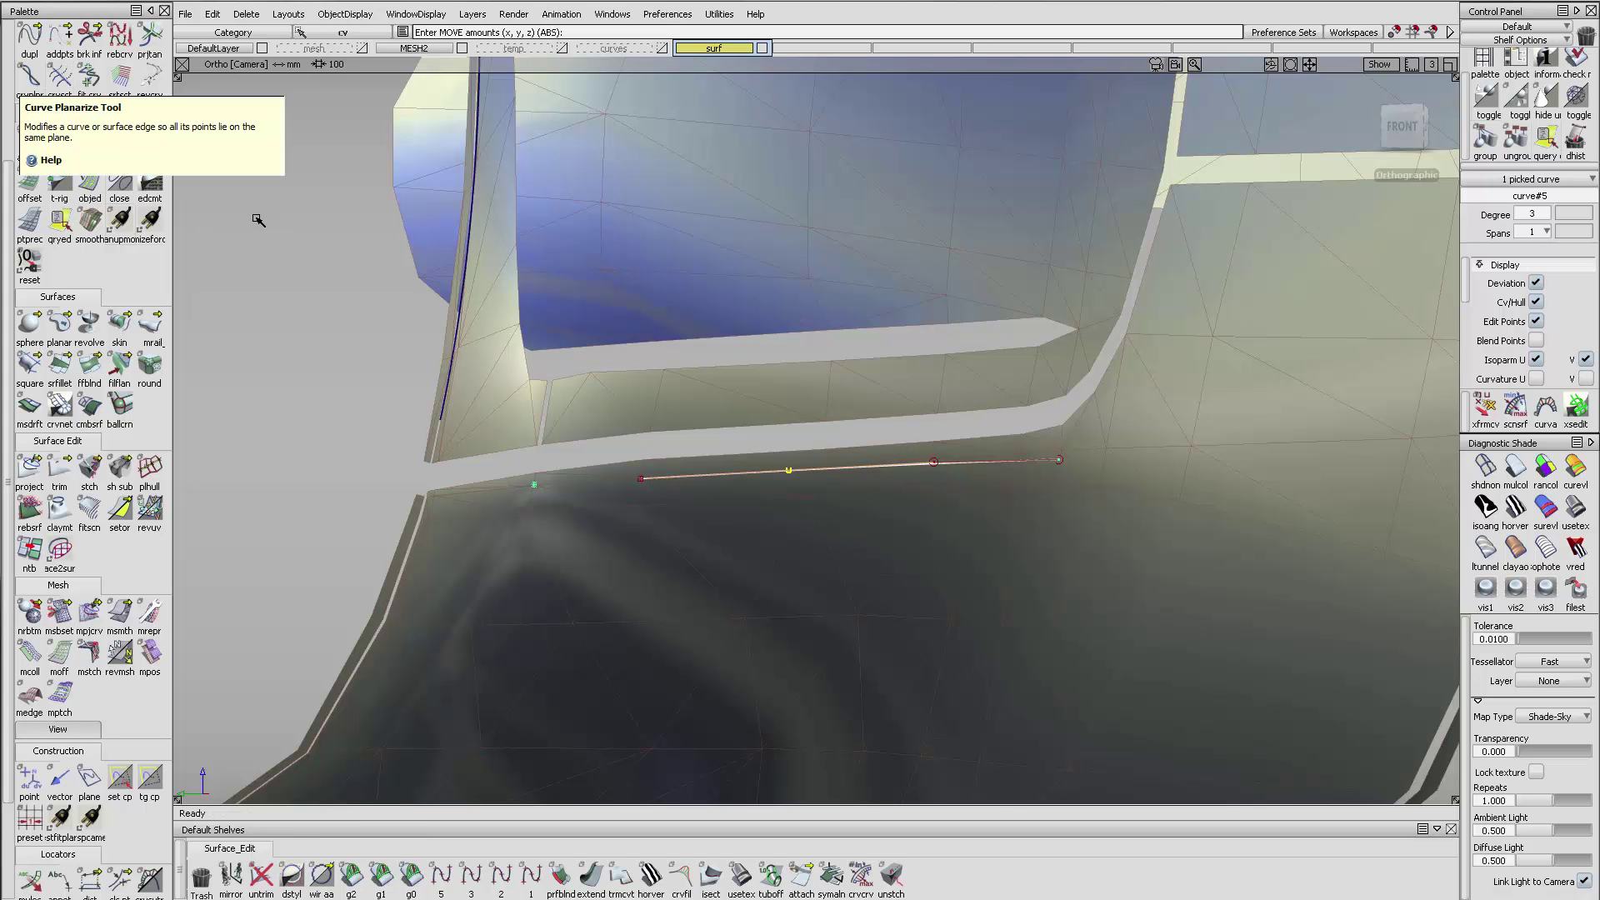
alt+shift+drag(387, 316, 677, 355)
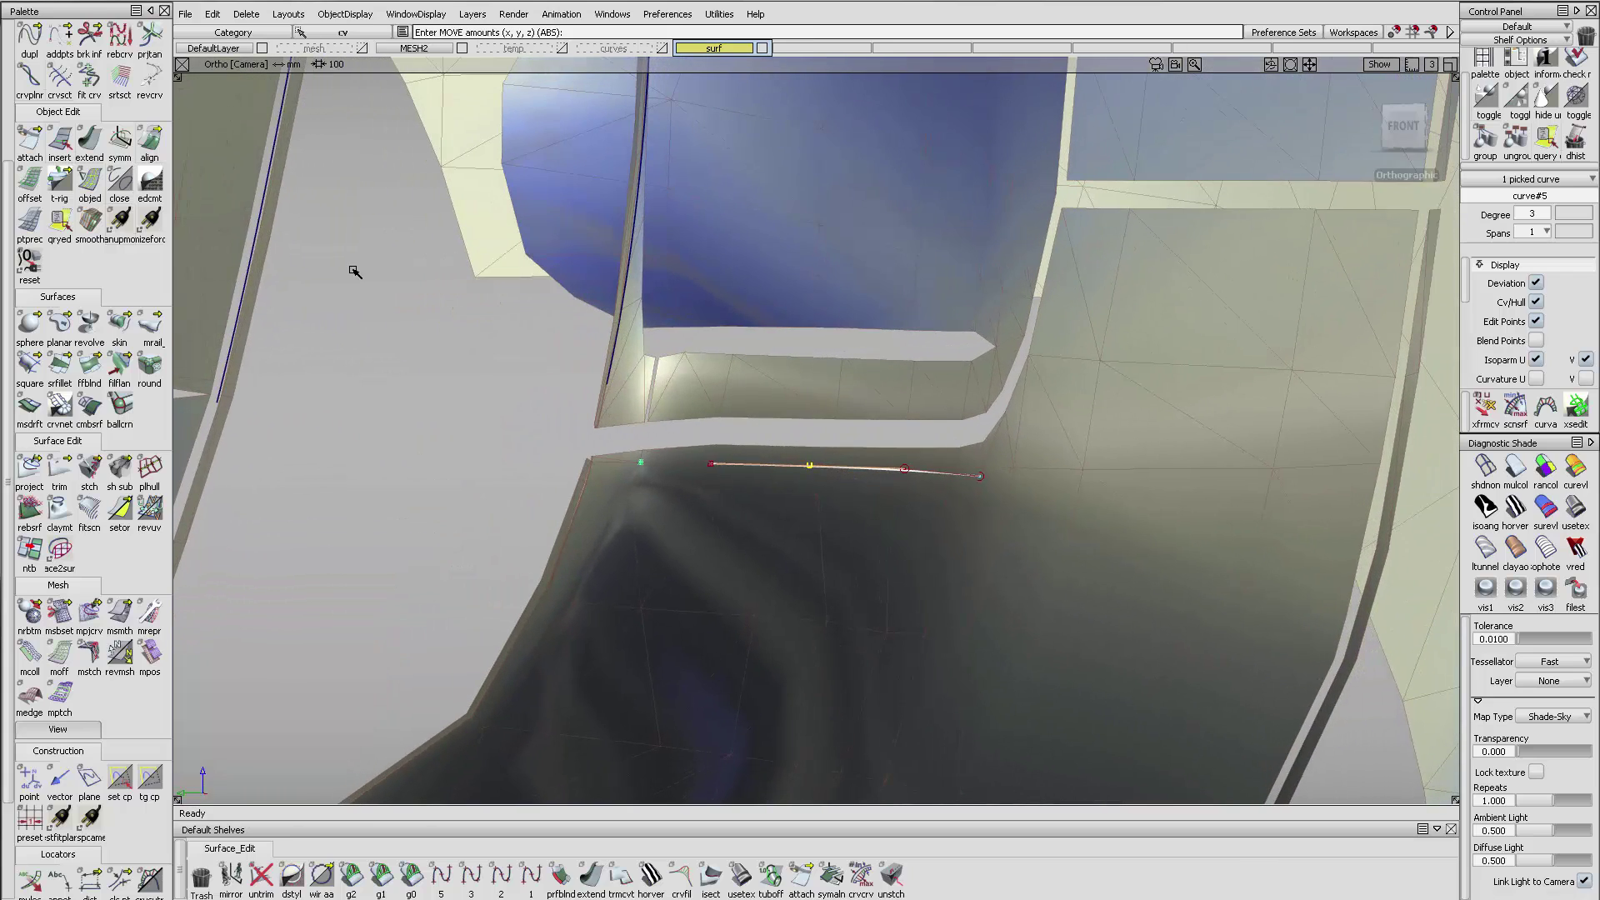
click(31, 81)
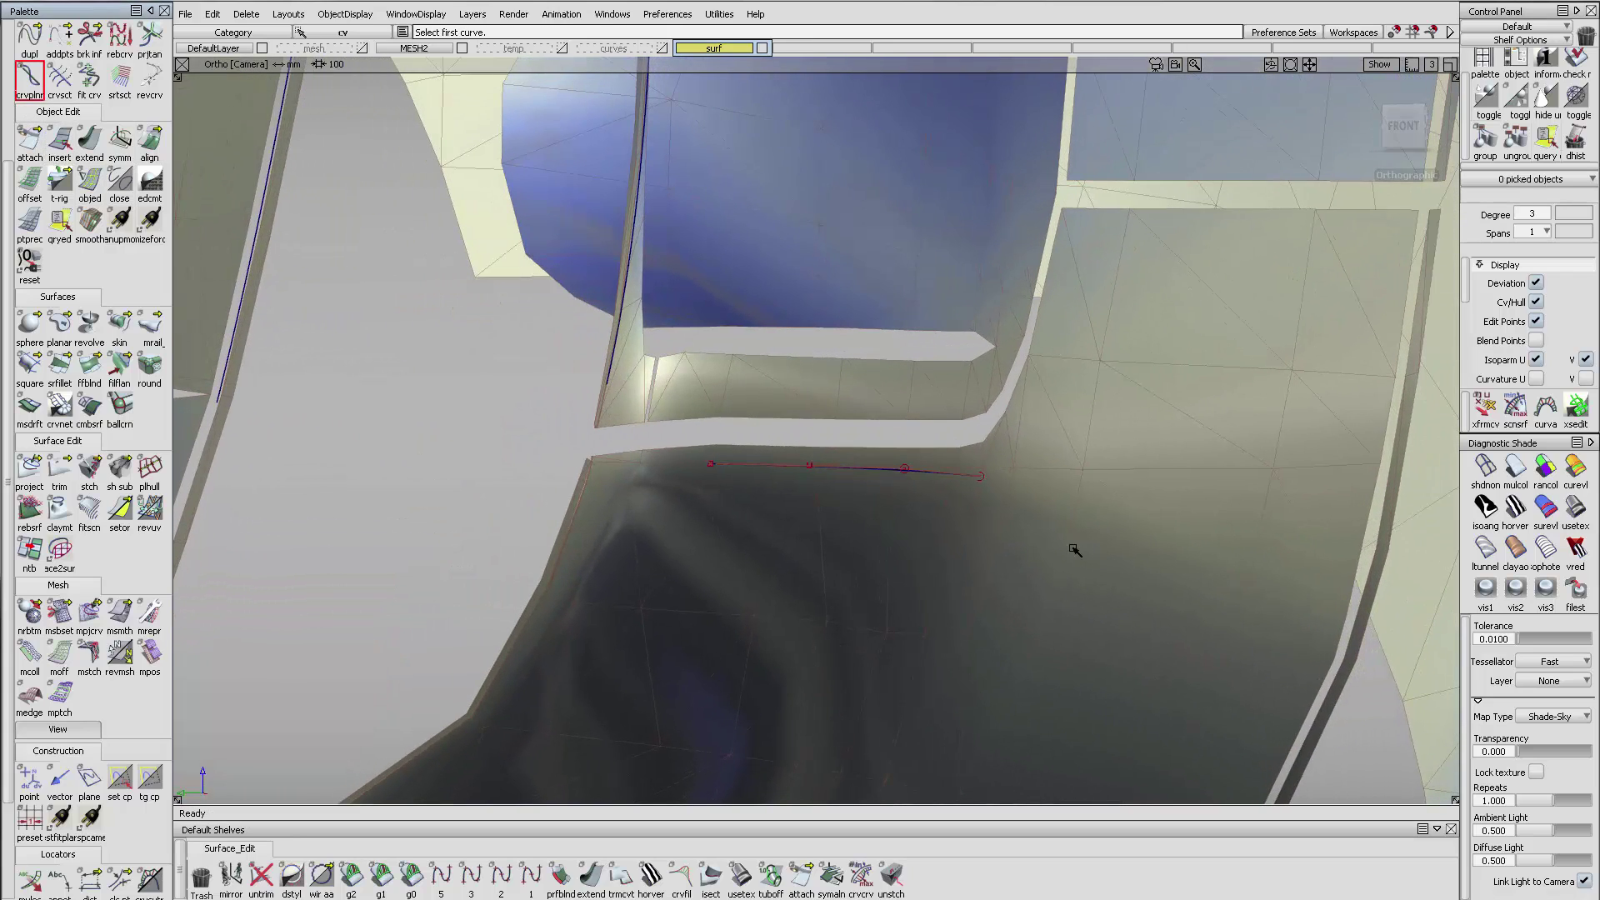
click(900, 472)
- Compare the planar sill curve with the original along the sill edge, and delete the original non-planar curve
alt+shift+right_drag(900, 473, 1142, 501)
alt+shift+drag(899, 500, 949, 493)
alt+shift+right_drag(949, 492, 1147, 469)
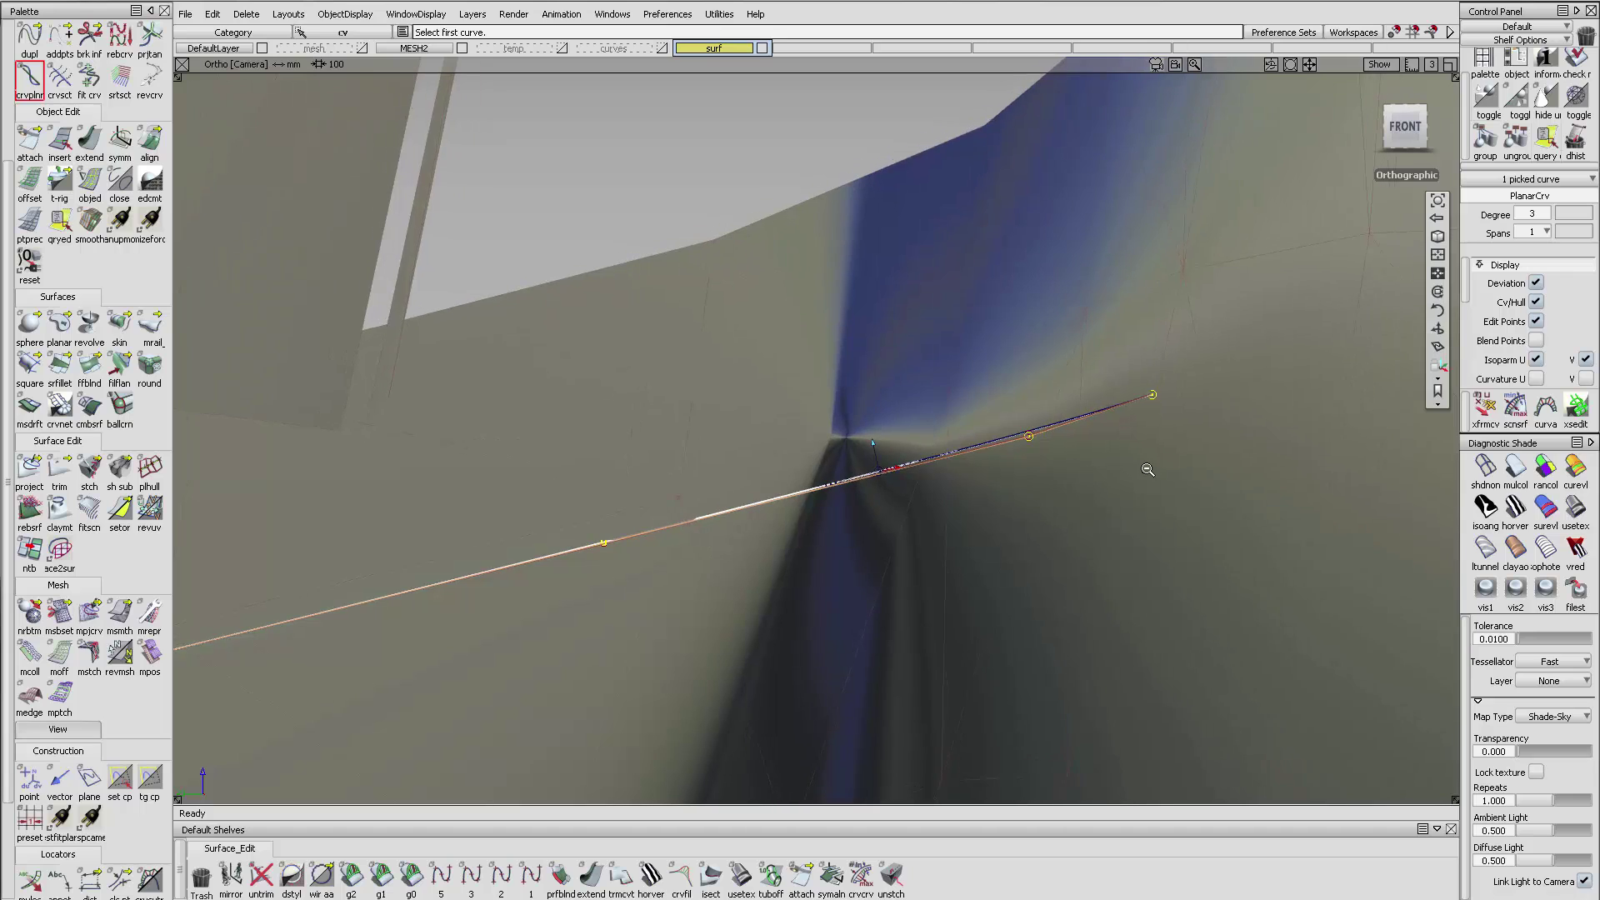
alt+shift+drag(1147, 469, 1099, 467)
alt+shift+drag(964, 451, 1164, 432)
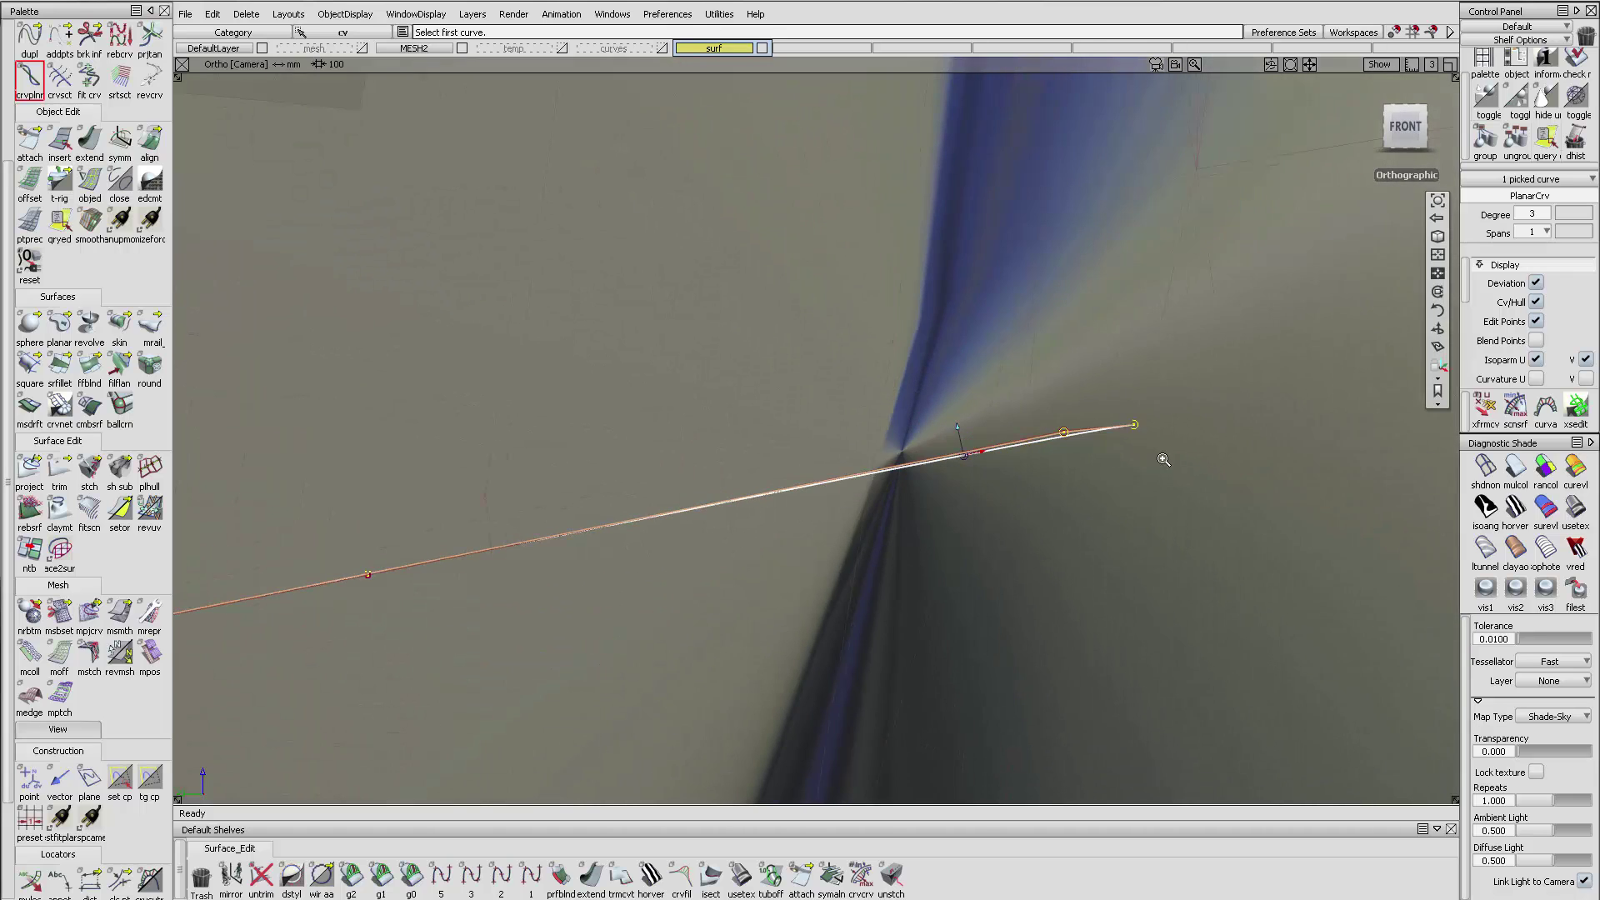
alt+shift+right_drag(1164, 432, 1315, 438)
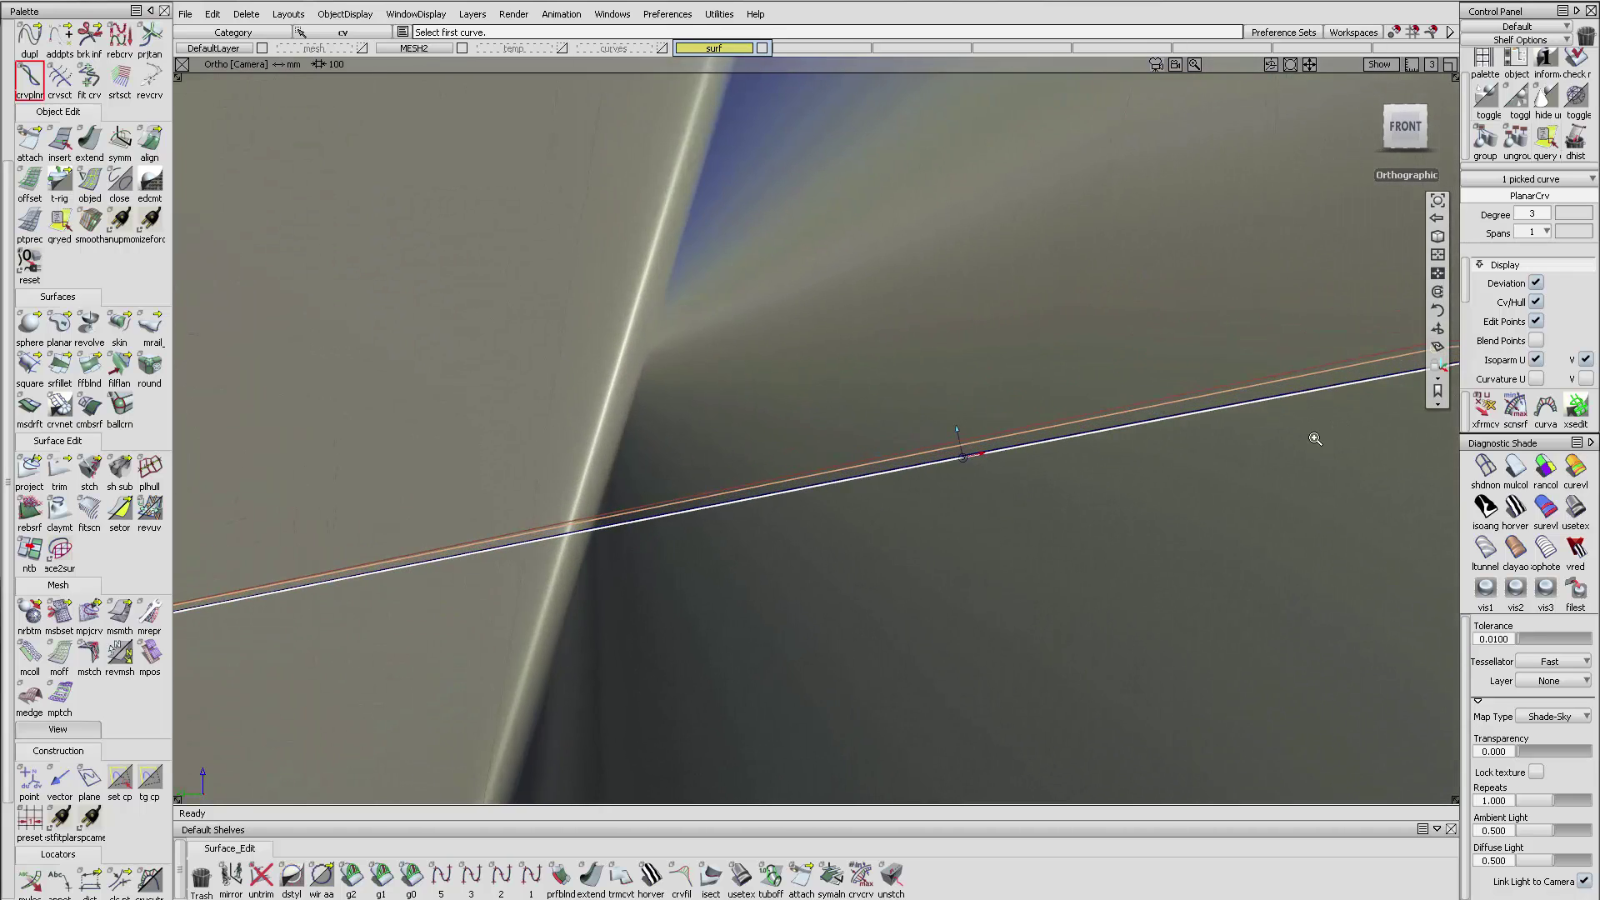
alt+shift+middle_drag(1306, 440, 901, 490)
ctrl+shift+drag(1014, 475, 1014, 397)
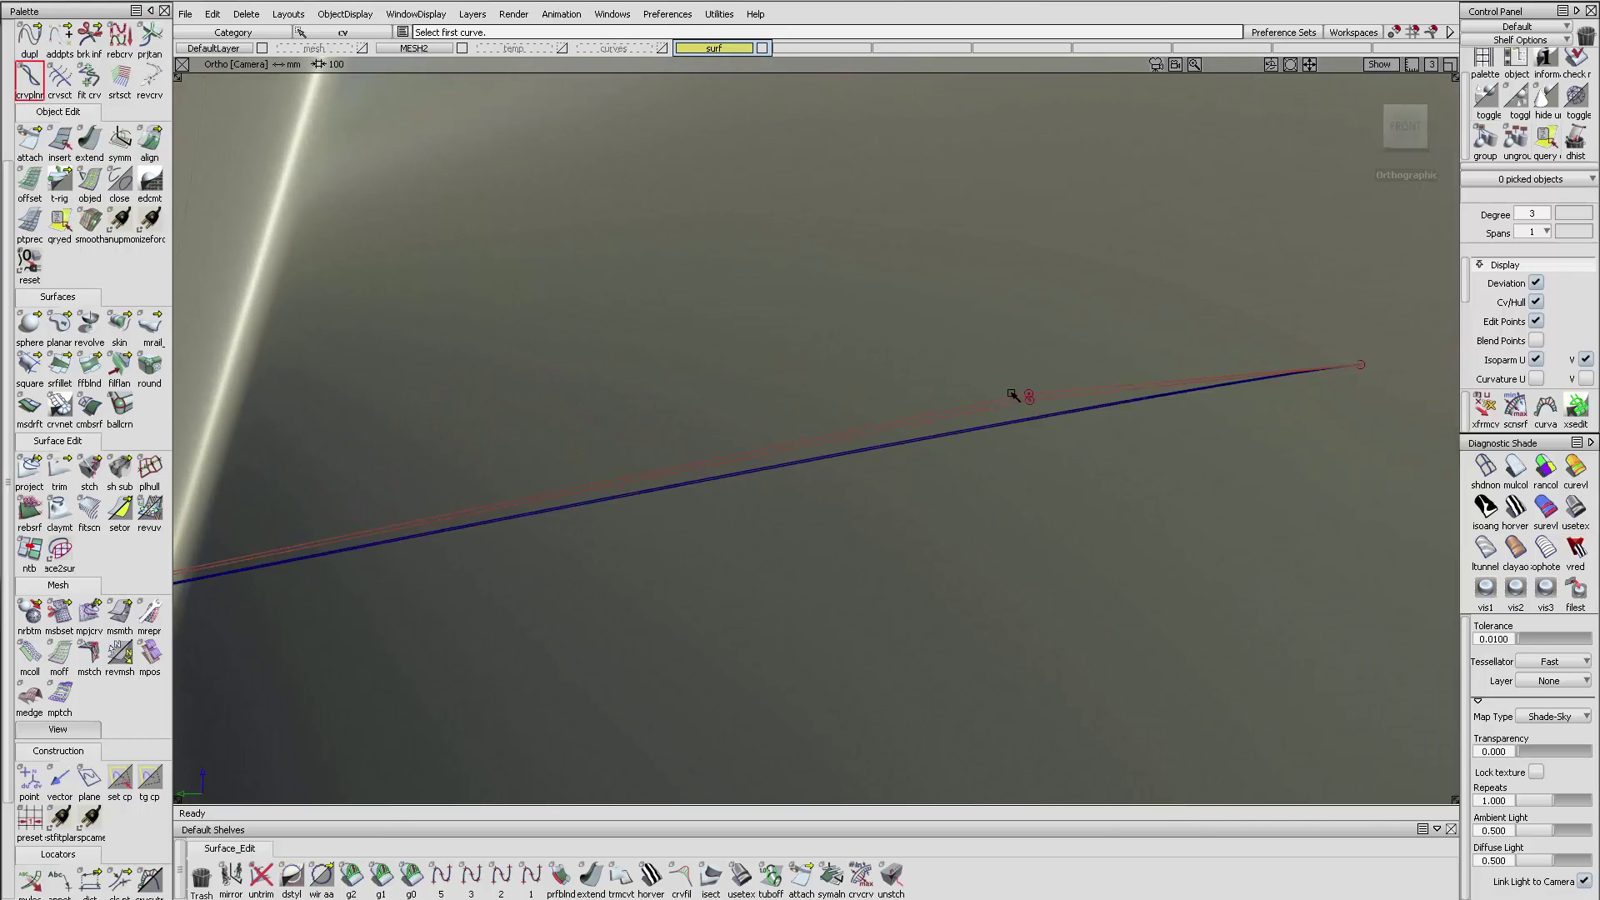
click(1014, 396)
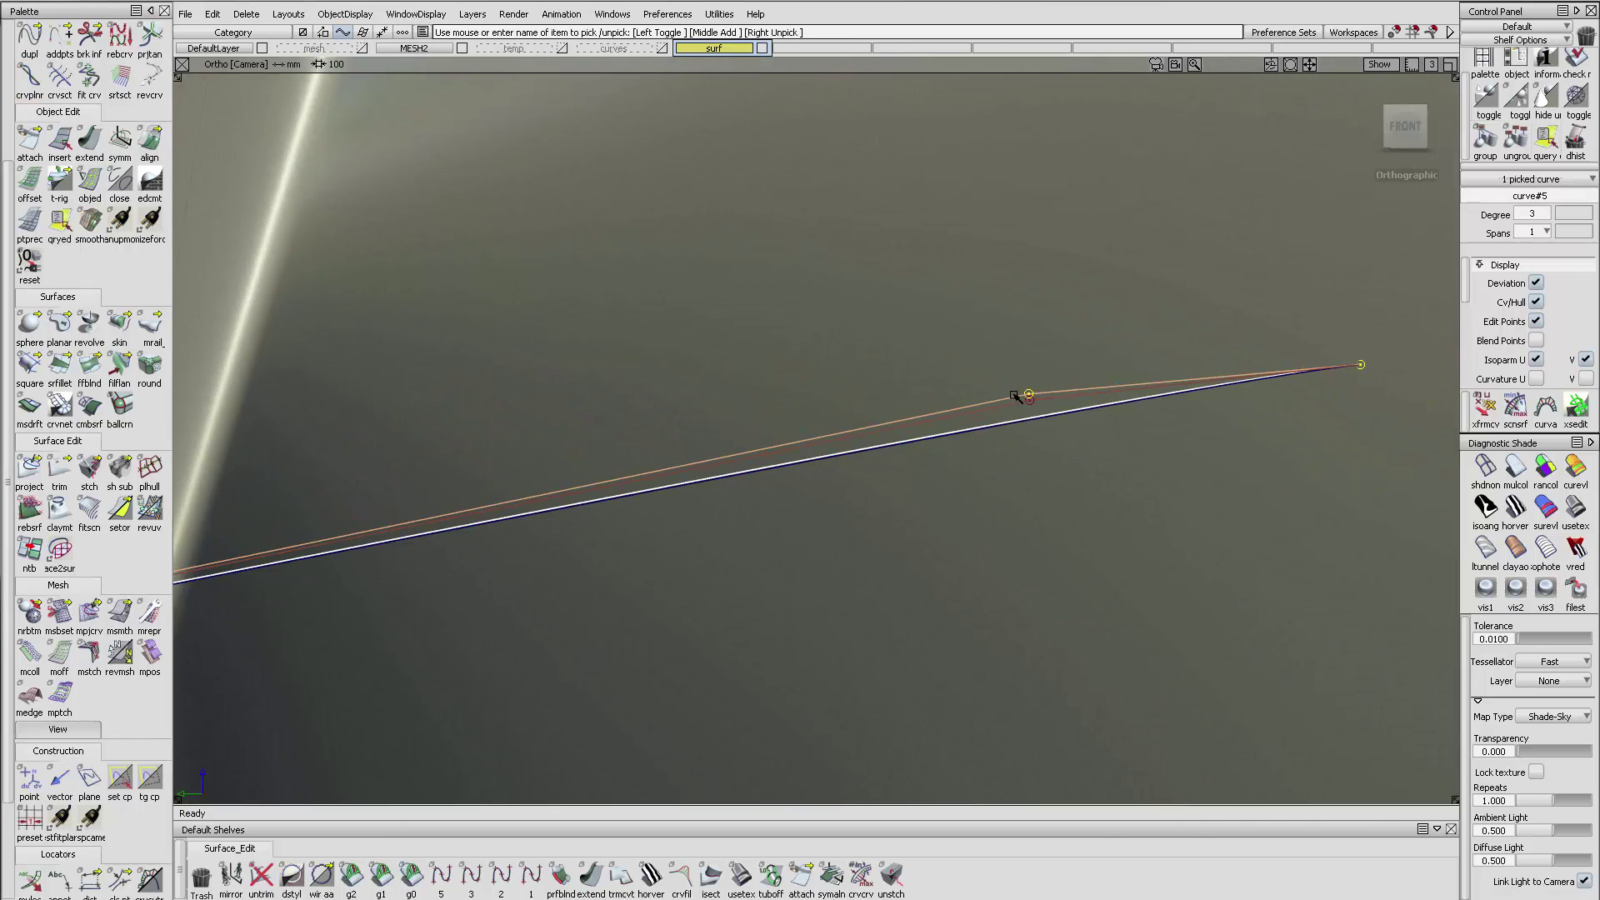
key(Delete)
key(Return)
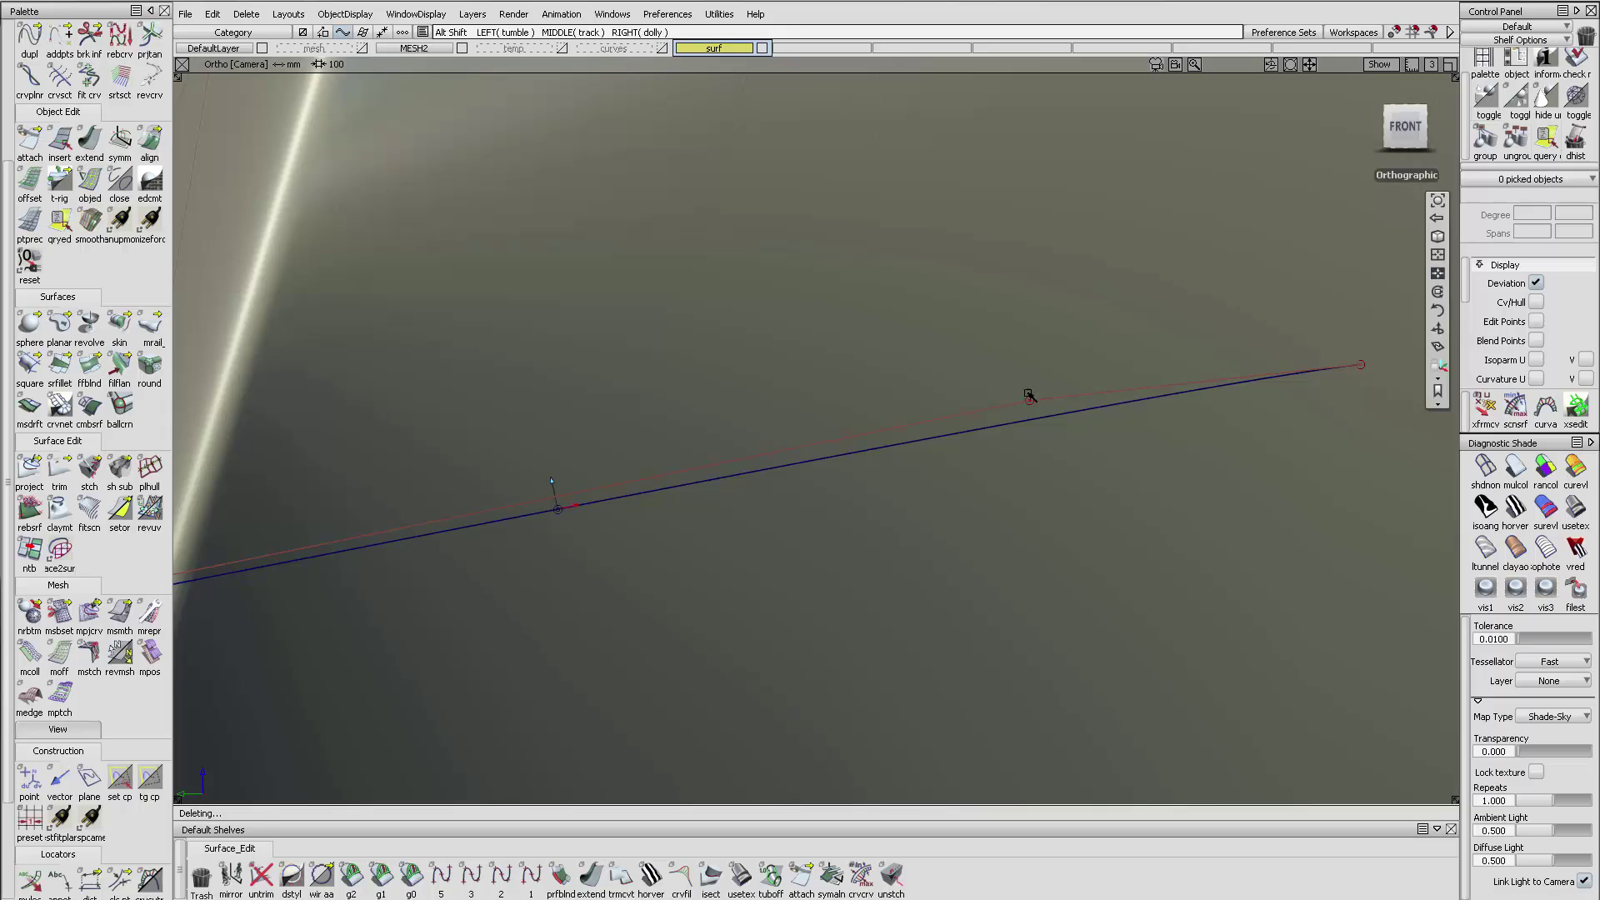
- Extend the planar sill curve's front end toward the front wheel arch and its rear end by about 200 mm
alt+shift+right_drag(1029, 393, 750, 613)
alt+shift+middle_drag(750, 612, 1092, 572)
alt+shift+drag(1092, 571, 1142, 525)
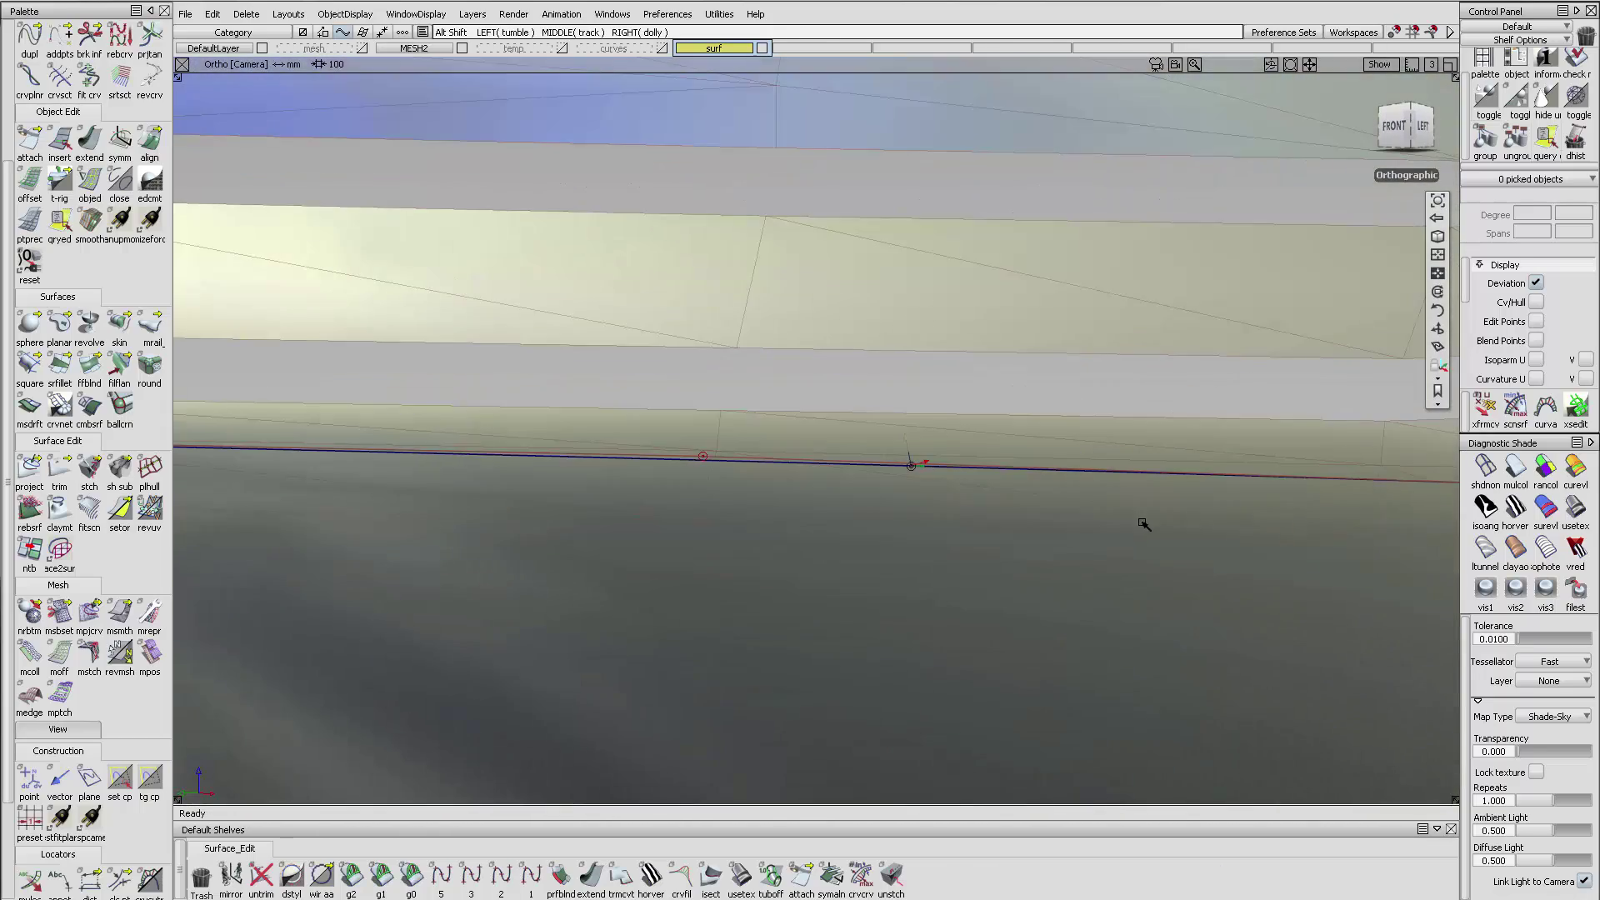
alt+shift+right_drag(1275, 475, 1034, 534)
alt+shift+drag(1033, 533, 754, 543)
alt+shift+middle_drag(1175, 550, 1367, 608)
alt+shift+drag(1367, 608, 953, 575)
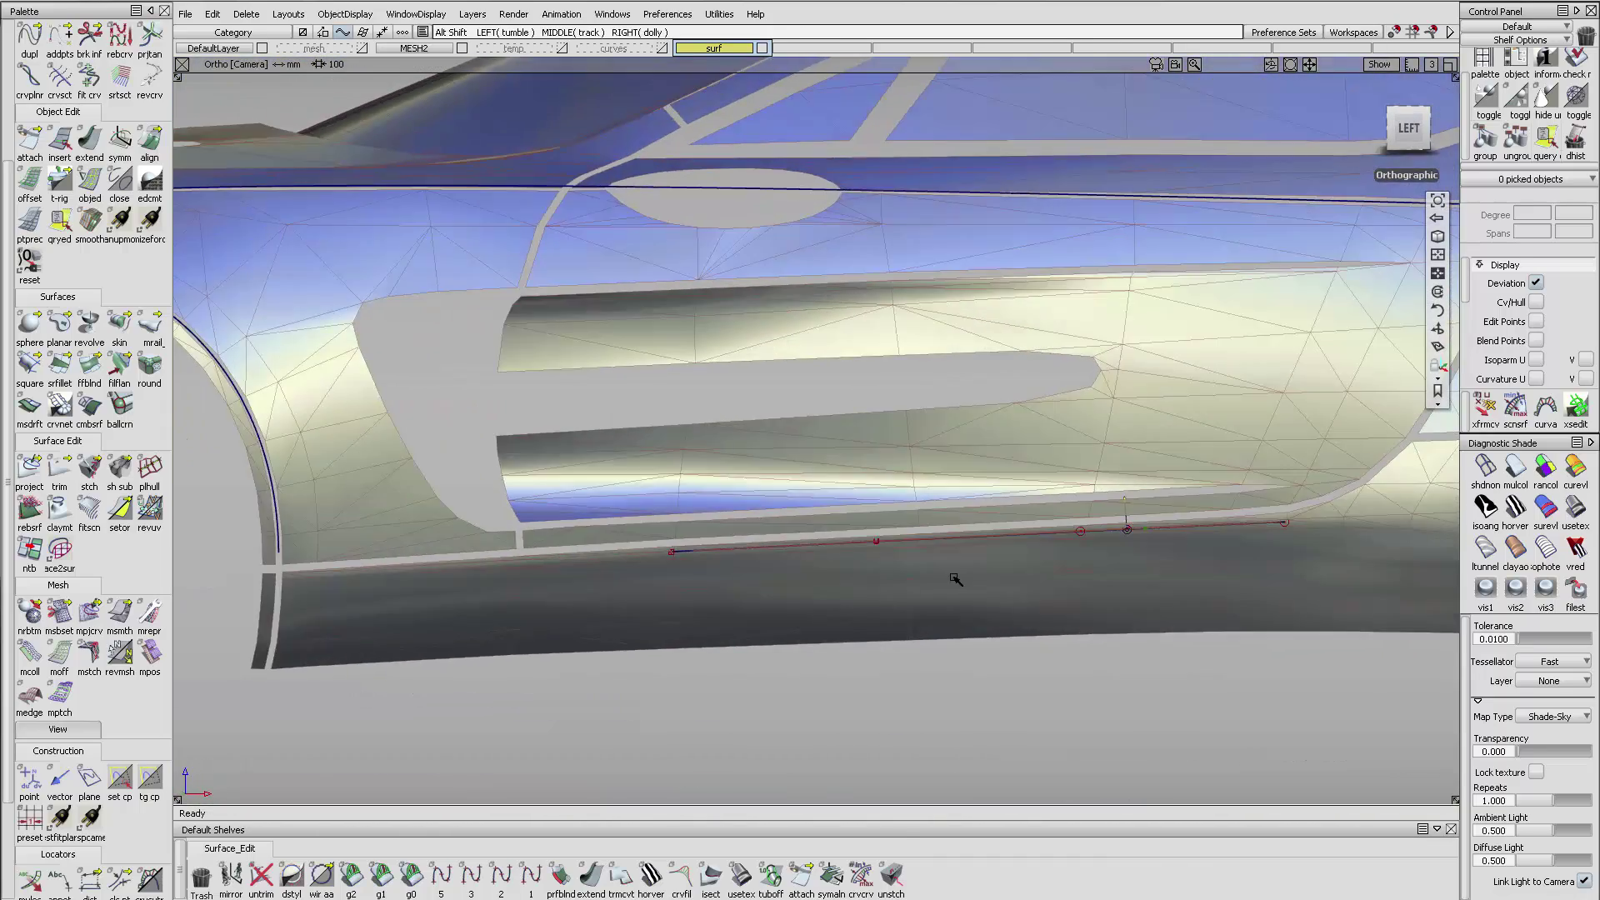
alt+shift+right_drag(953, 575, 874, 515)
alt+shift+middle_drag(874, 515, 991, 589)
alt+shift+drag(917, 608, 914, 633)
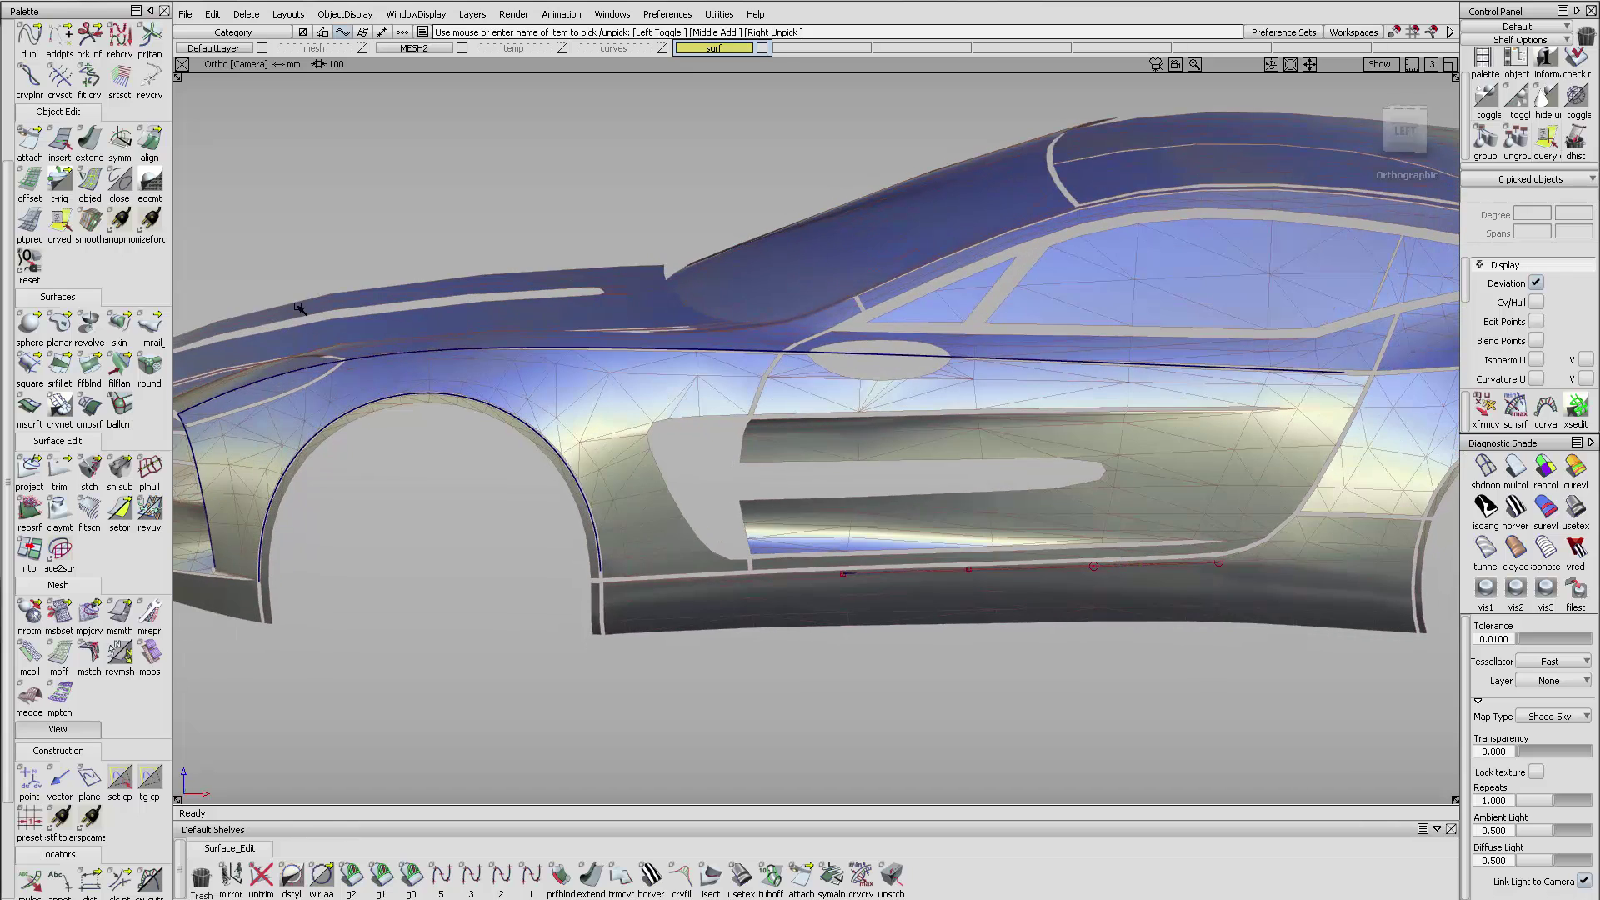
click(90, 149)
drag(831, 565, 744, 586)
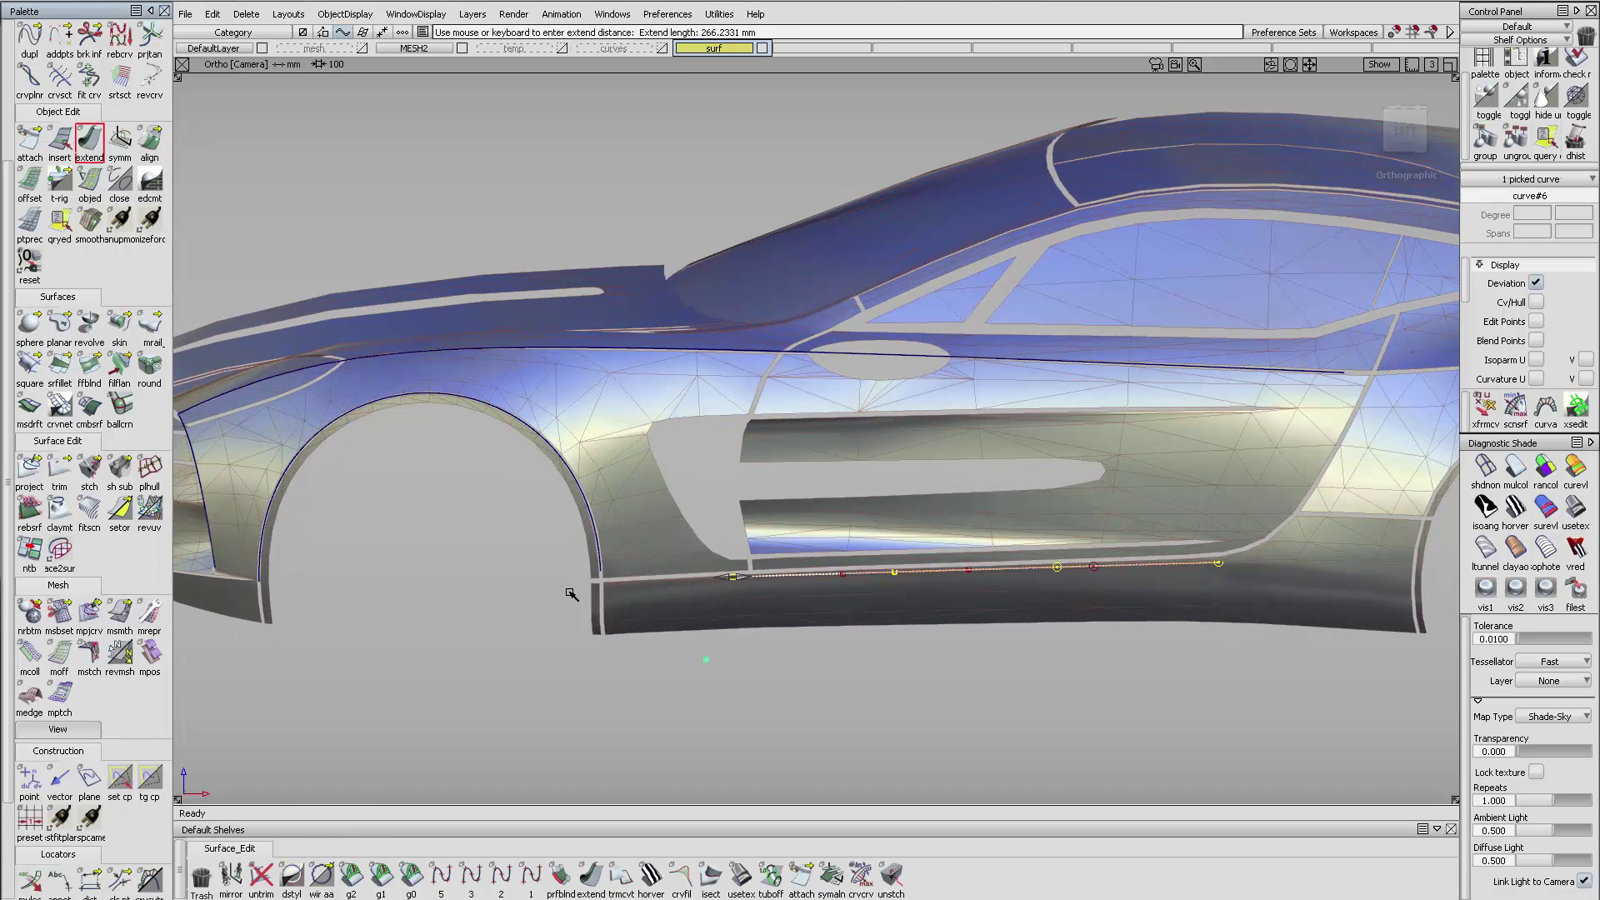
drag(570, 594, 570, 594)
drag(1215, 567, 1130, 665)
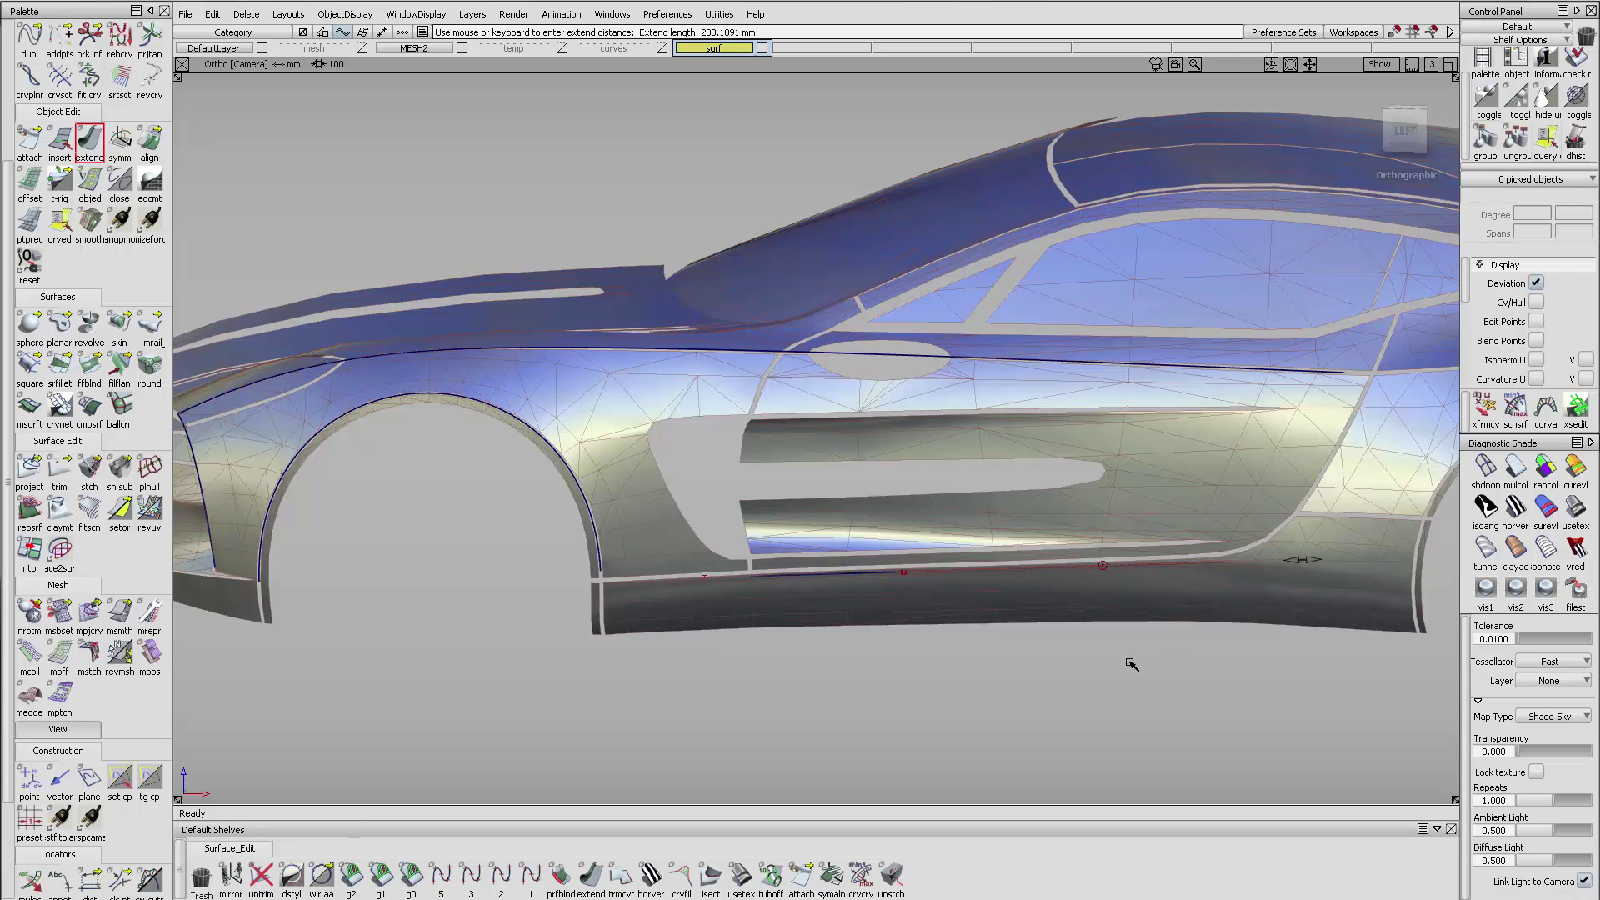
ctrl+shift+drag(975, 534, 976, 532)
- Examine the layout of the shoulder, wheel arch, bumper shut line and sill curves on the fender and door from several angles
alt+shift+right_drag(1112, 568, 974, 518)
mouse_move(975, 517)
alt+shift+mouse_down()
mouse_move(936, 497)
mouse_move(1012, 585)
alt+shift+mouse_up()
mouse_move(982, 554)
mouse_down()
mouse_move(1042, 614)
mouse_move(980, 465)
mouse_up()
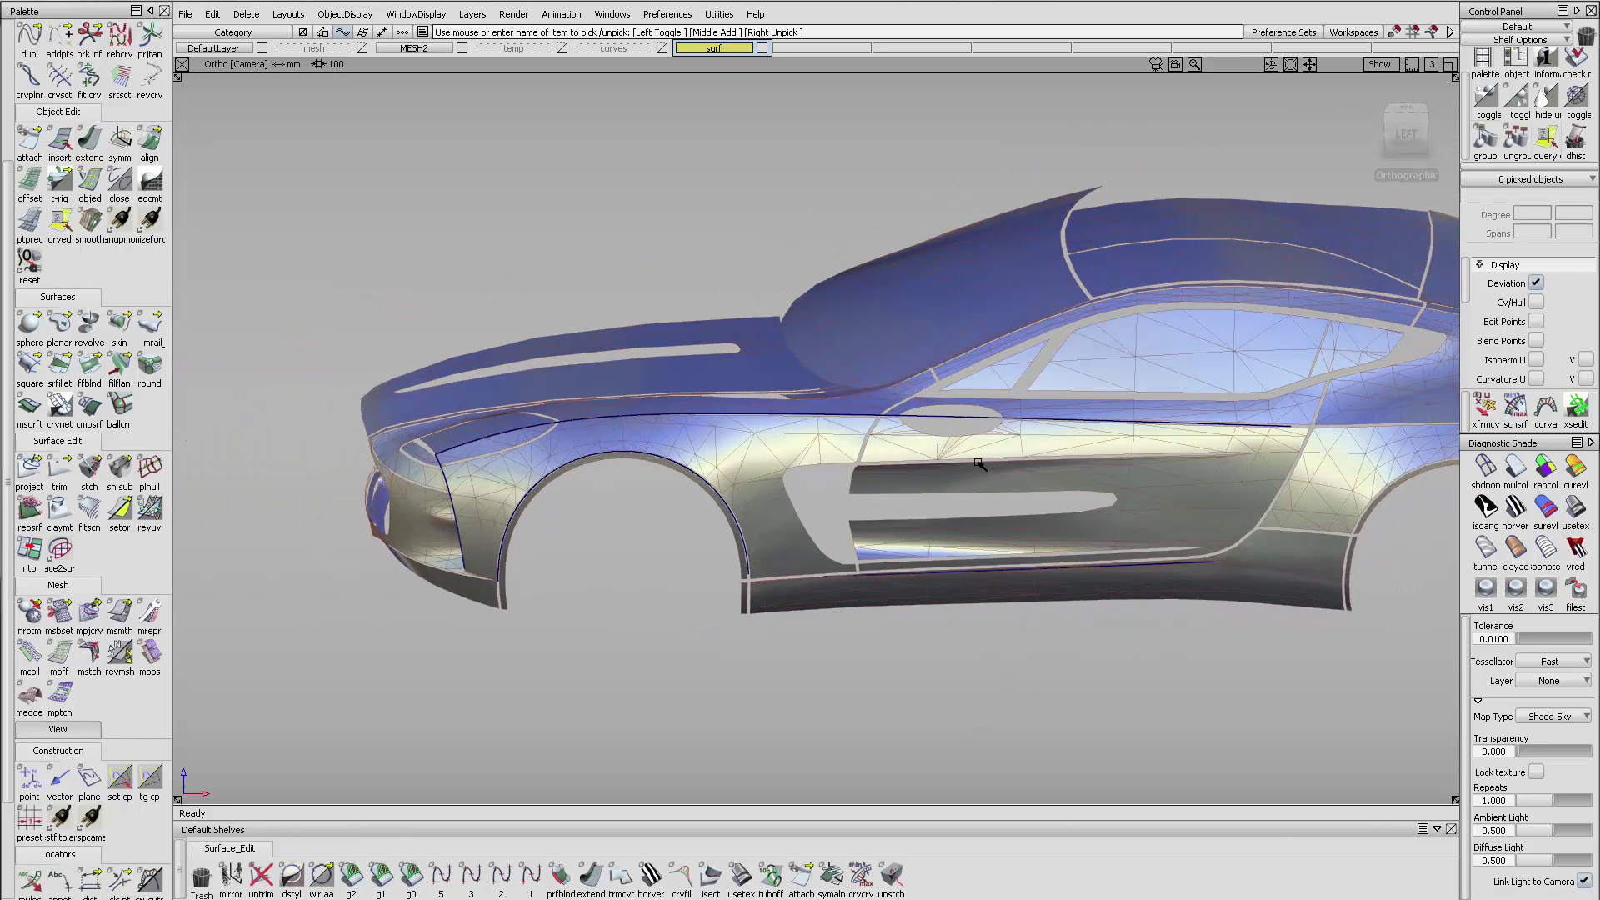
alt+shift+drag(980, 464, 1019, 602)
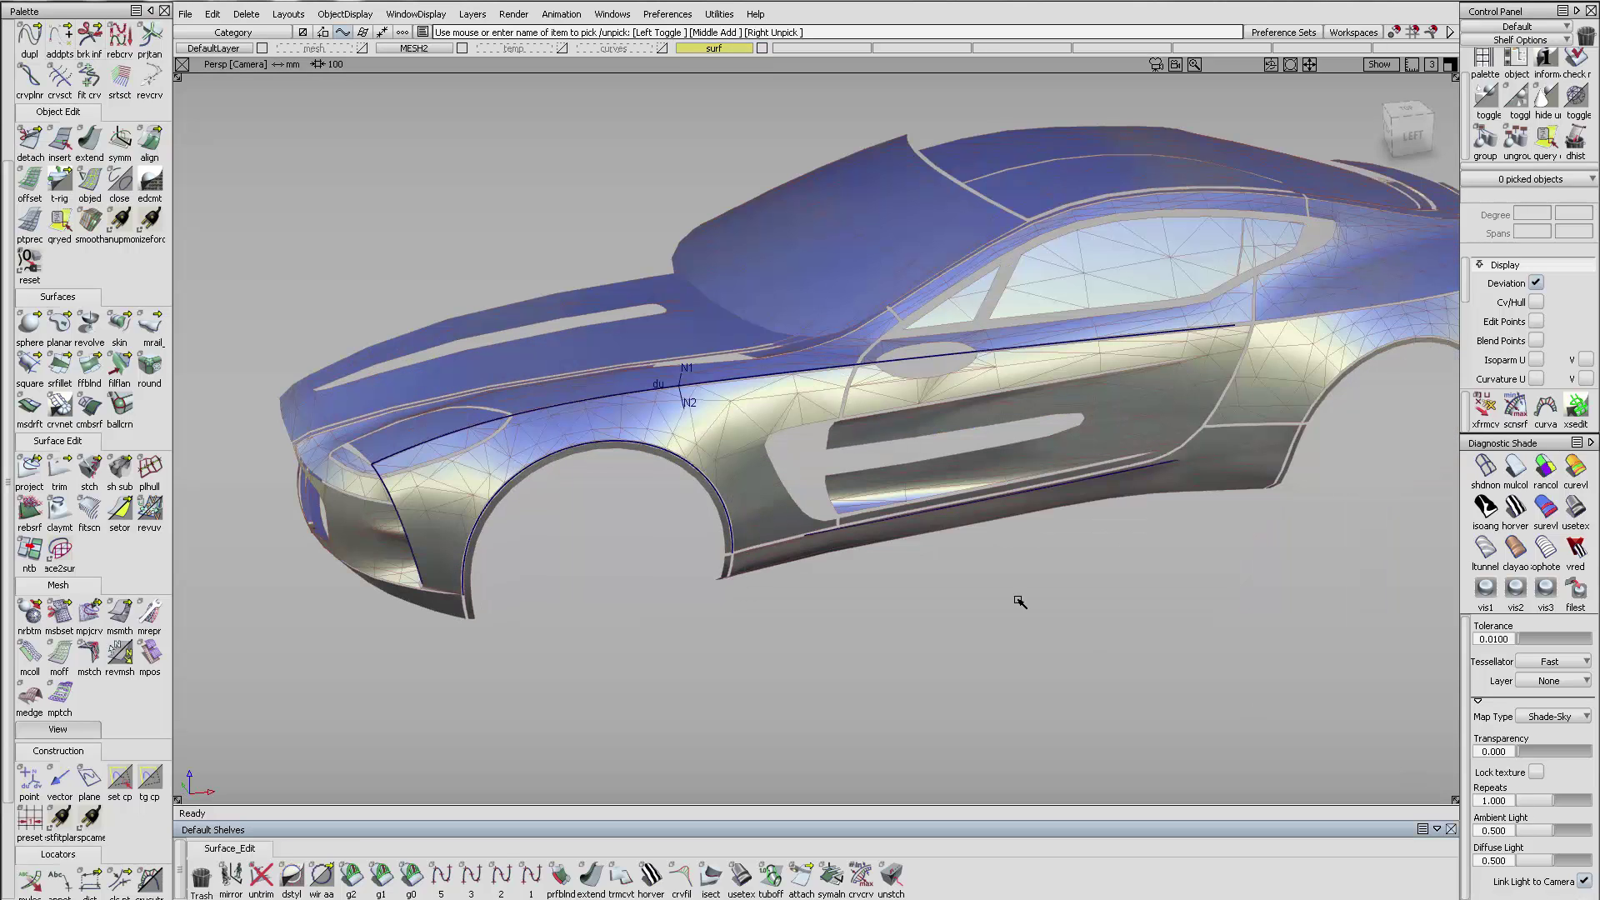
mouse_move(764, 403)
alt+shift+right_down()
mouse_move(654, 367)
mouse_move(754, 400)
alt+shift+right_up()
alt+shift+drag(754, 399, 710, 369)
alt+shift+right_drag(710, 369, 794, 384)
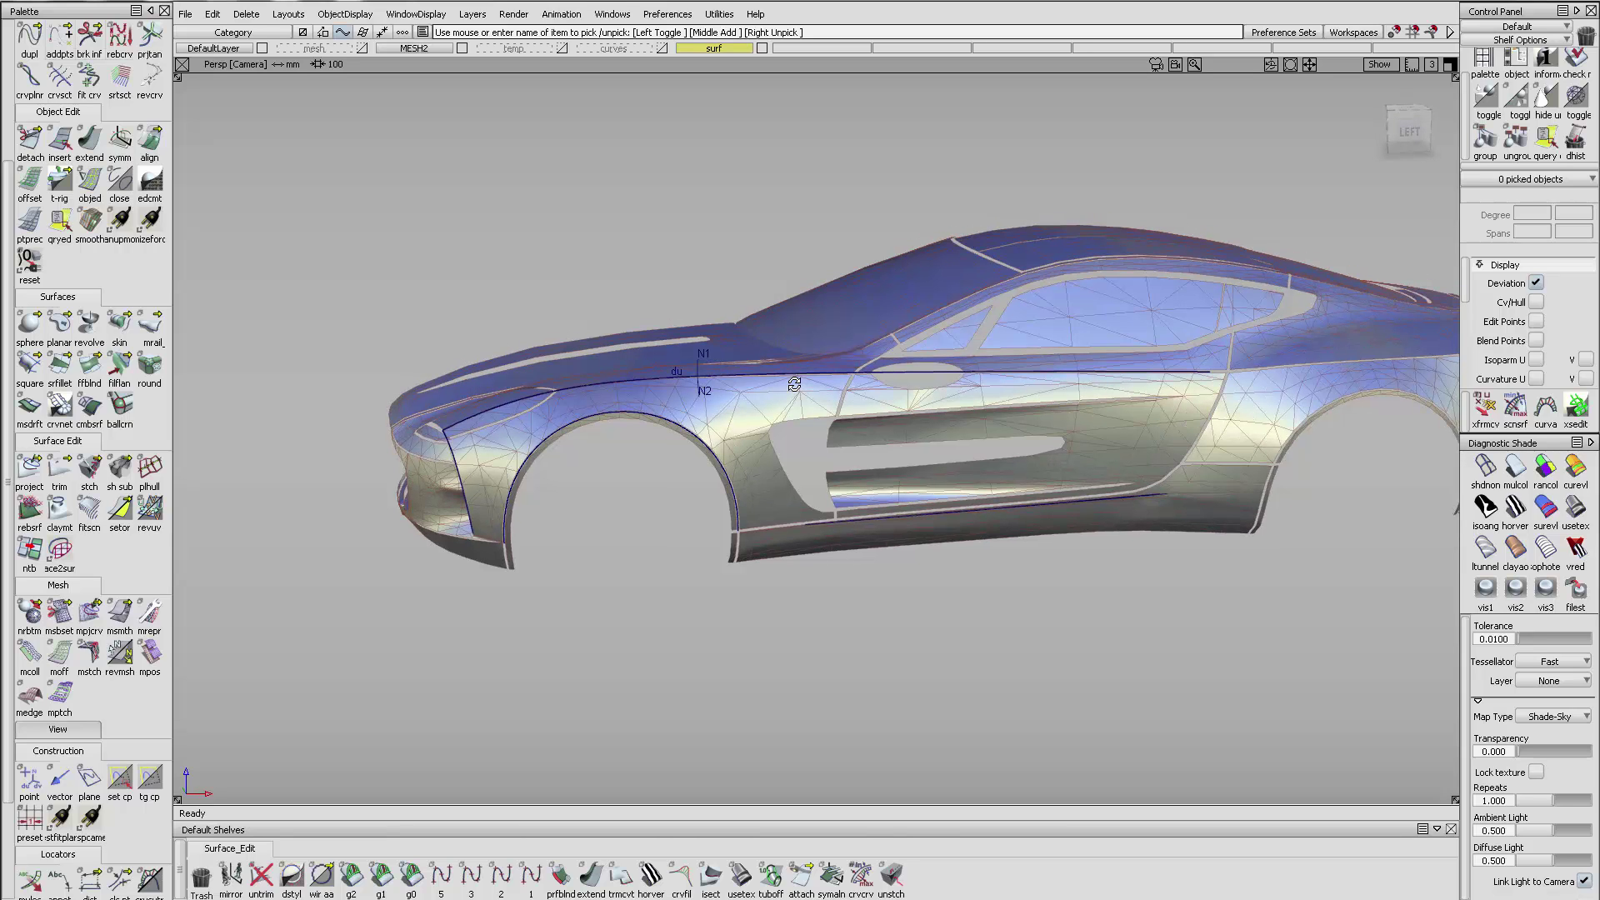
alt+shift+drag(772, 404, 1085, 484)
alt+shift+right_drag(1085, 484, 1033, 490)
alt+shift+drag(1034, 490, 714, 511)
alt+shift+right_drag(715, 511, 754, 479)
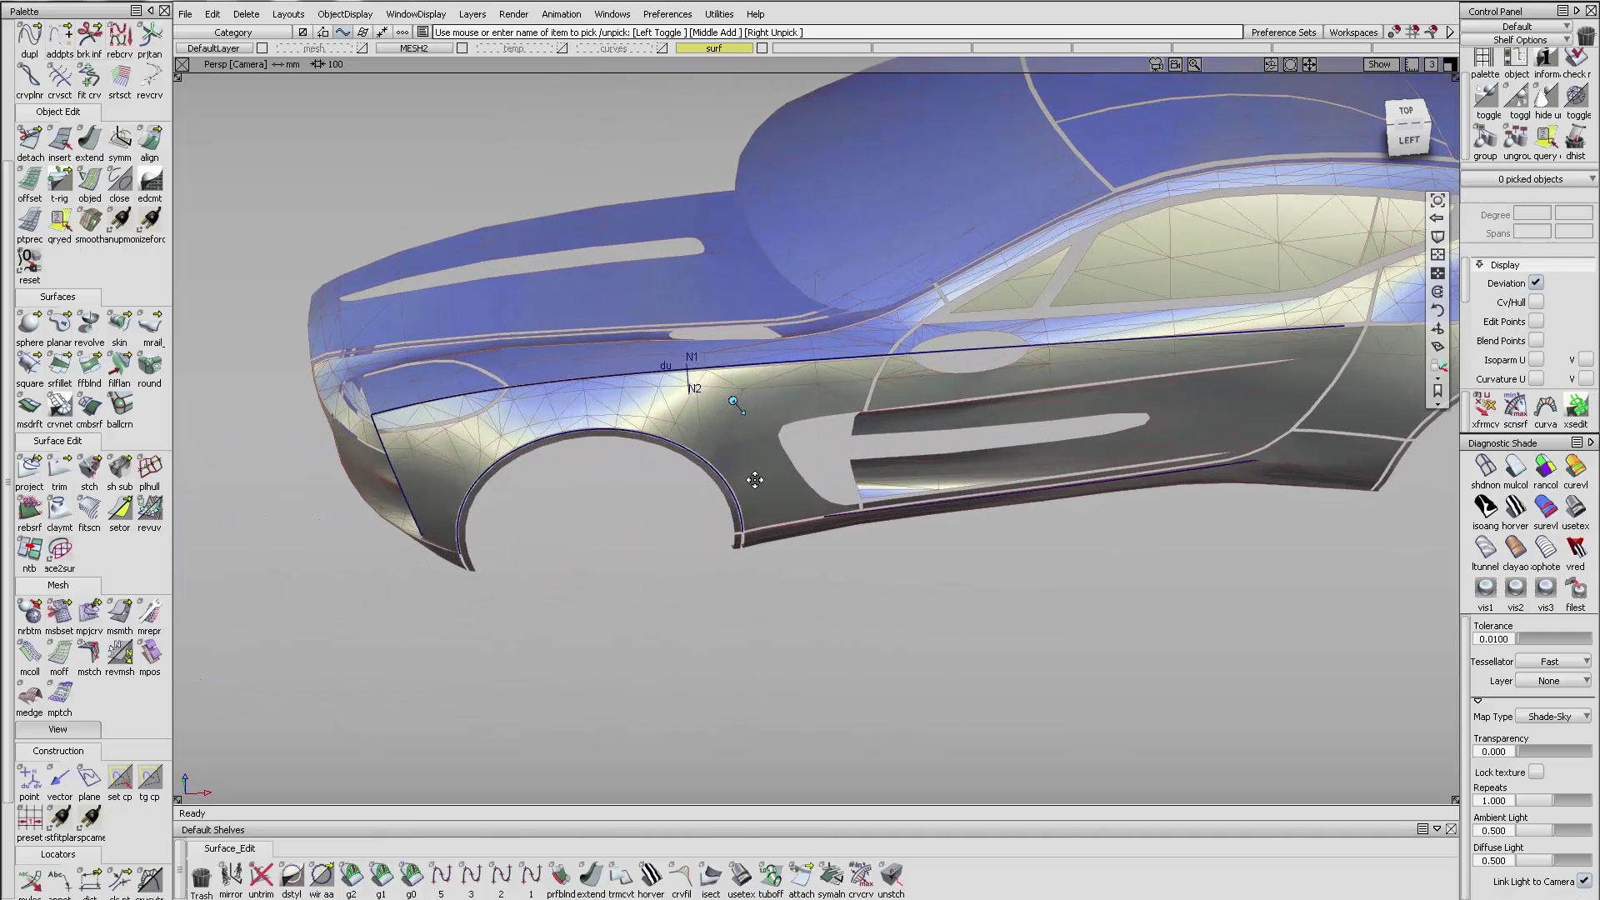
alt+shift+middle_drag(754, 479, 796, 467)
alt+shift+drag(797, 466, 779, 411)
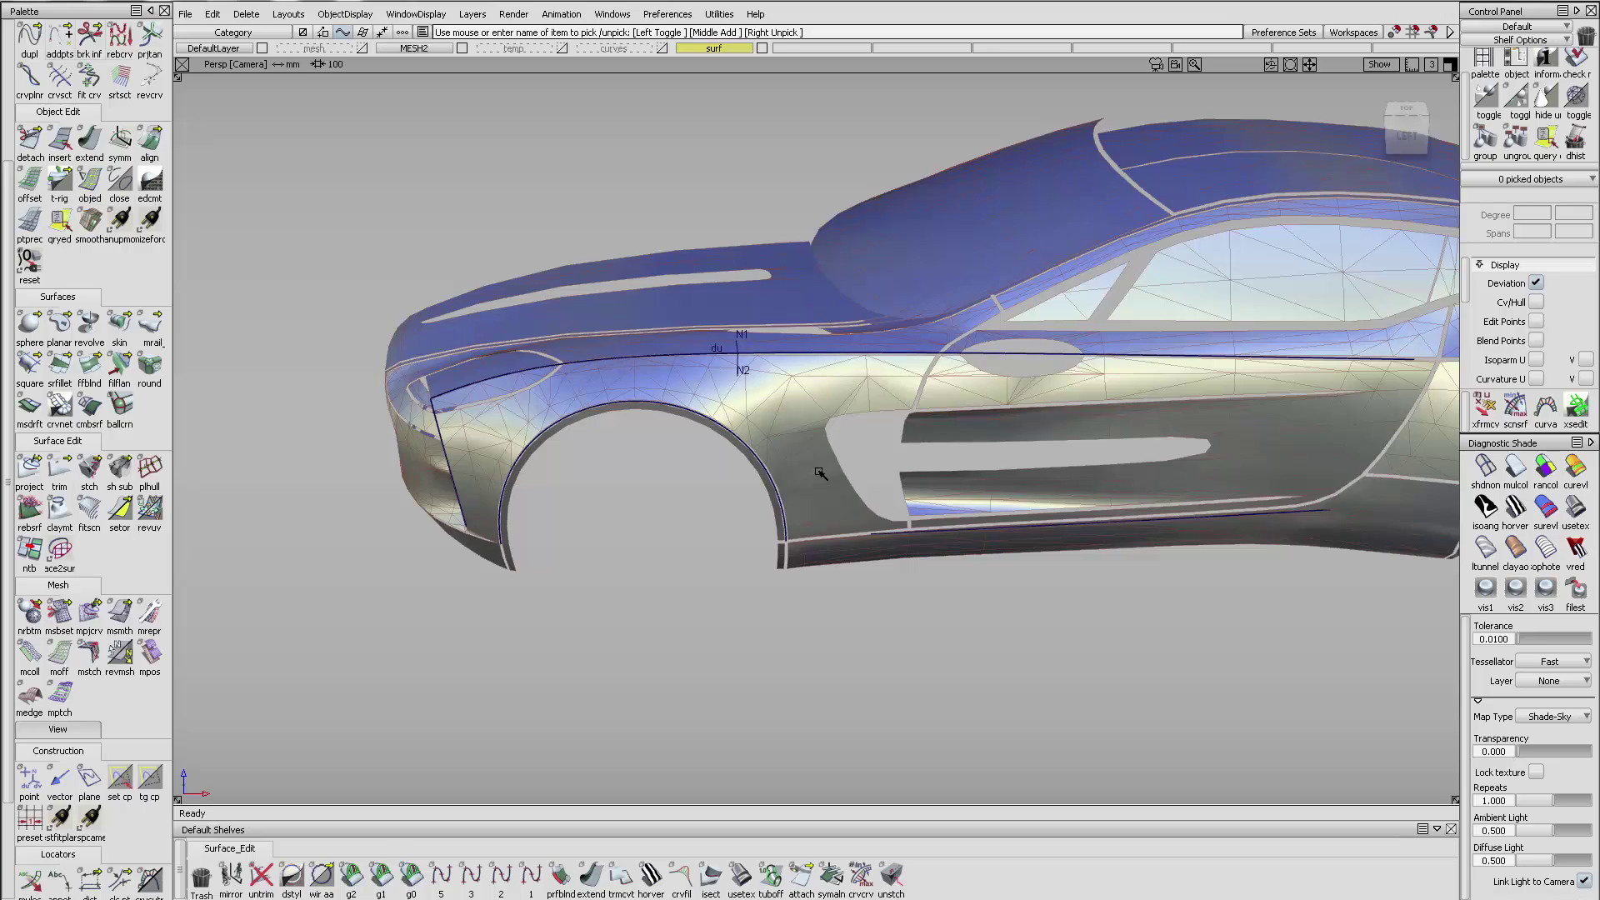
alt+shift+drag(821, 473, 668, 382)
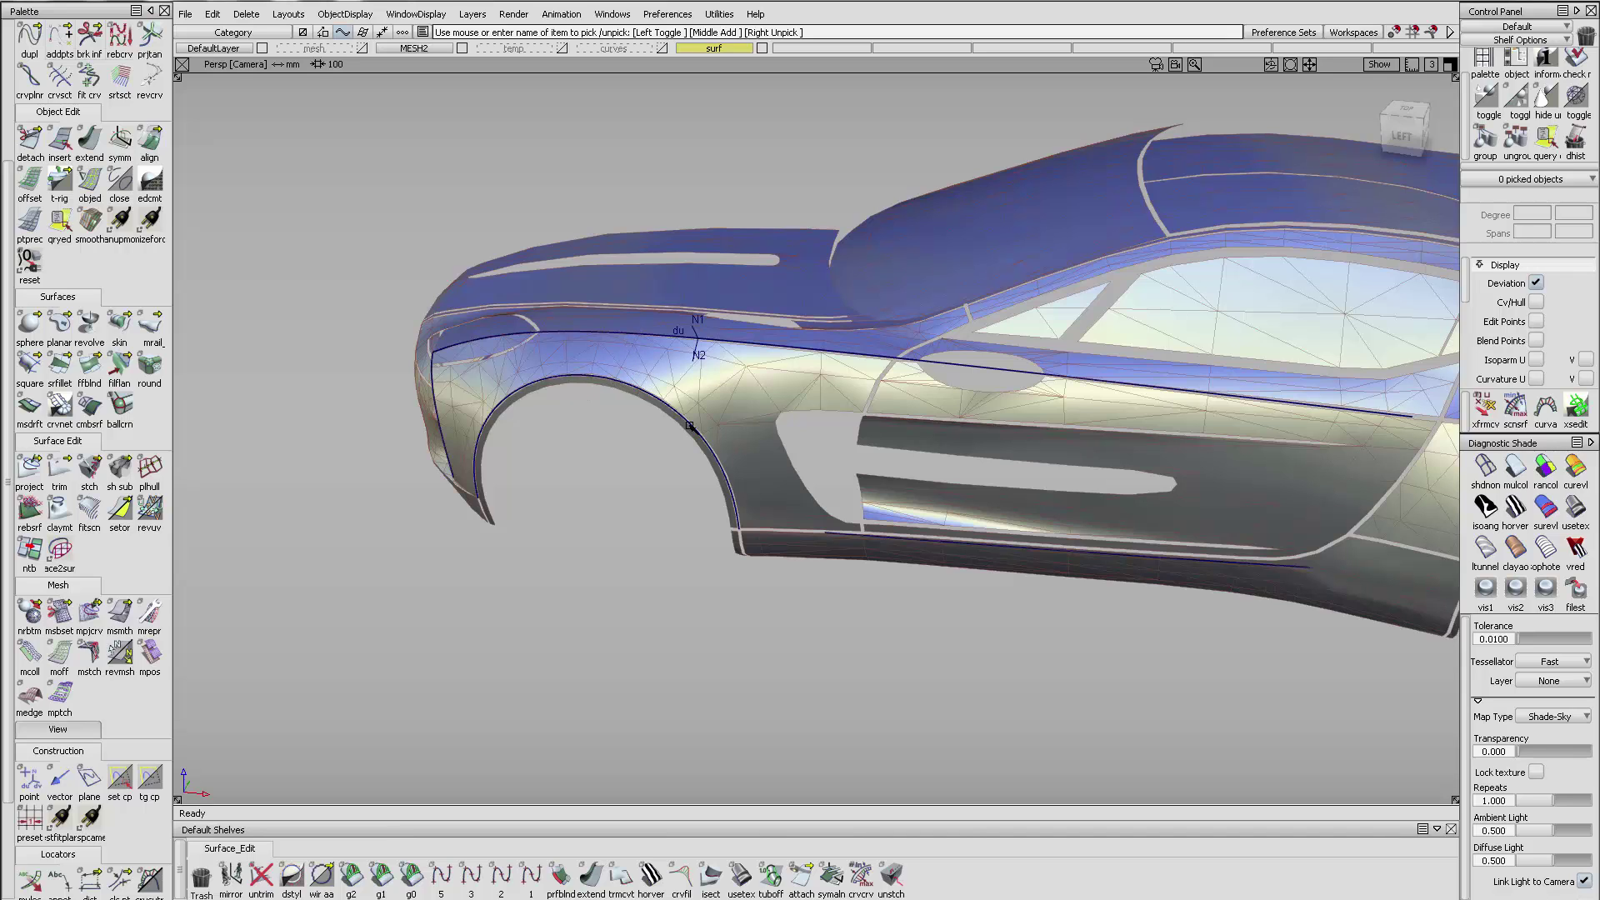
alt+shift+drag(730, 437, 796, 414)
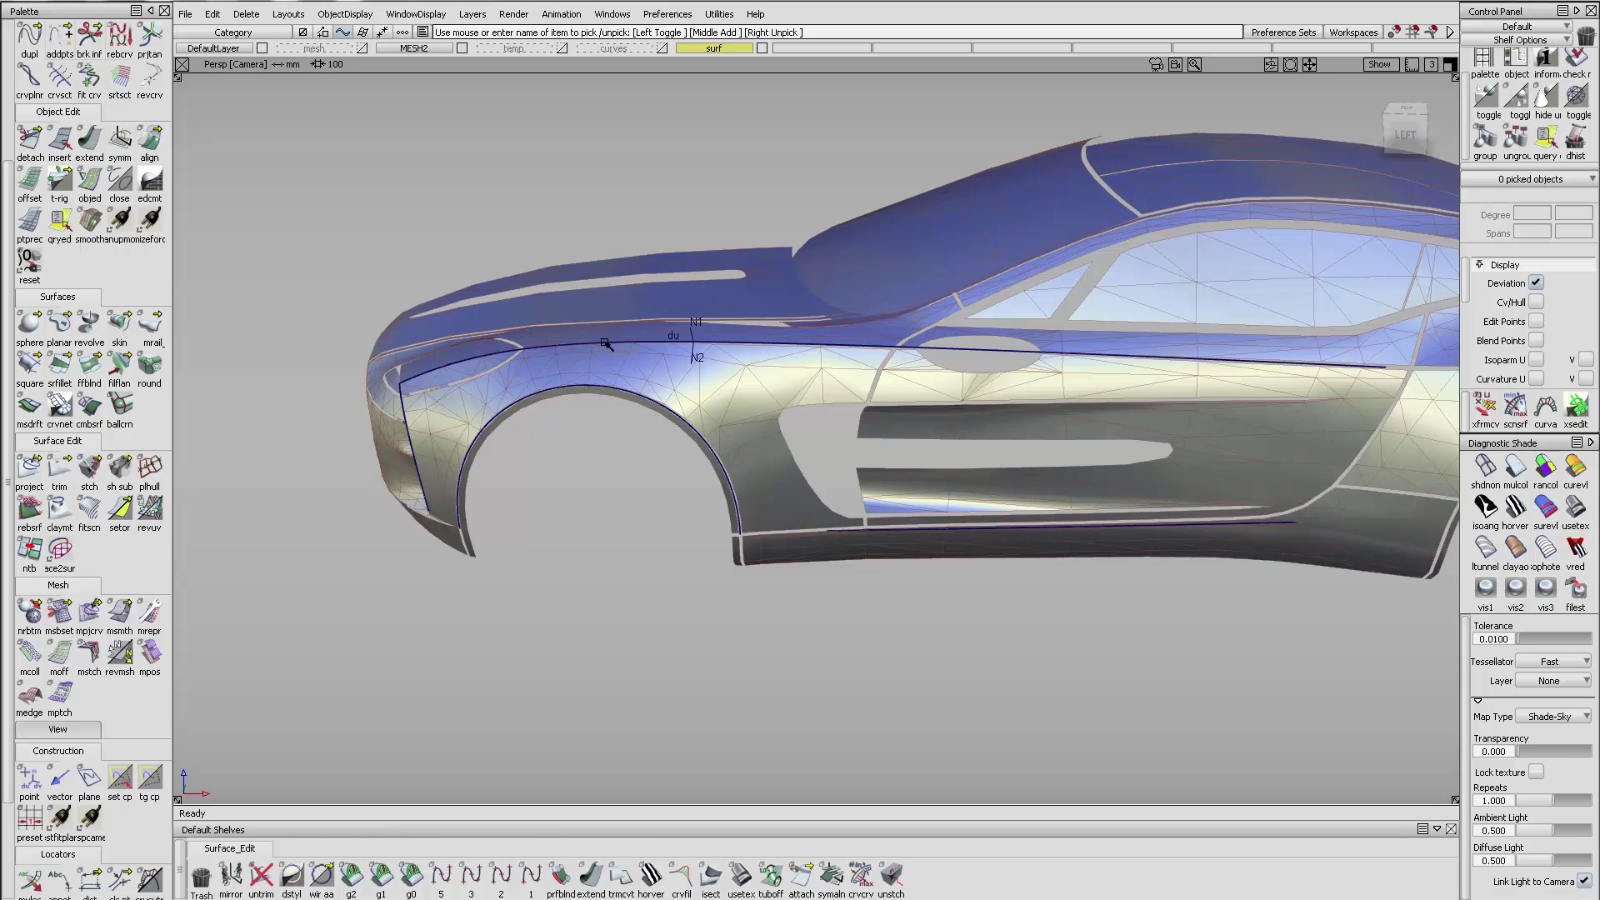
alt+shift+drag(606, 343, 670, 405)
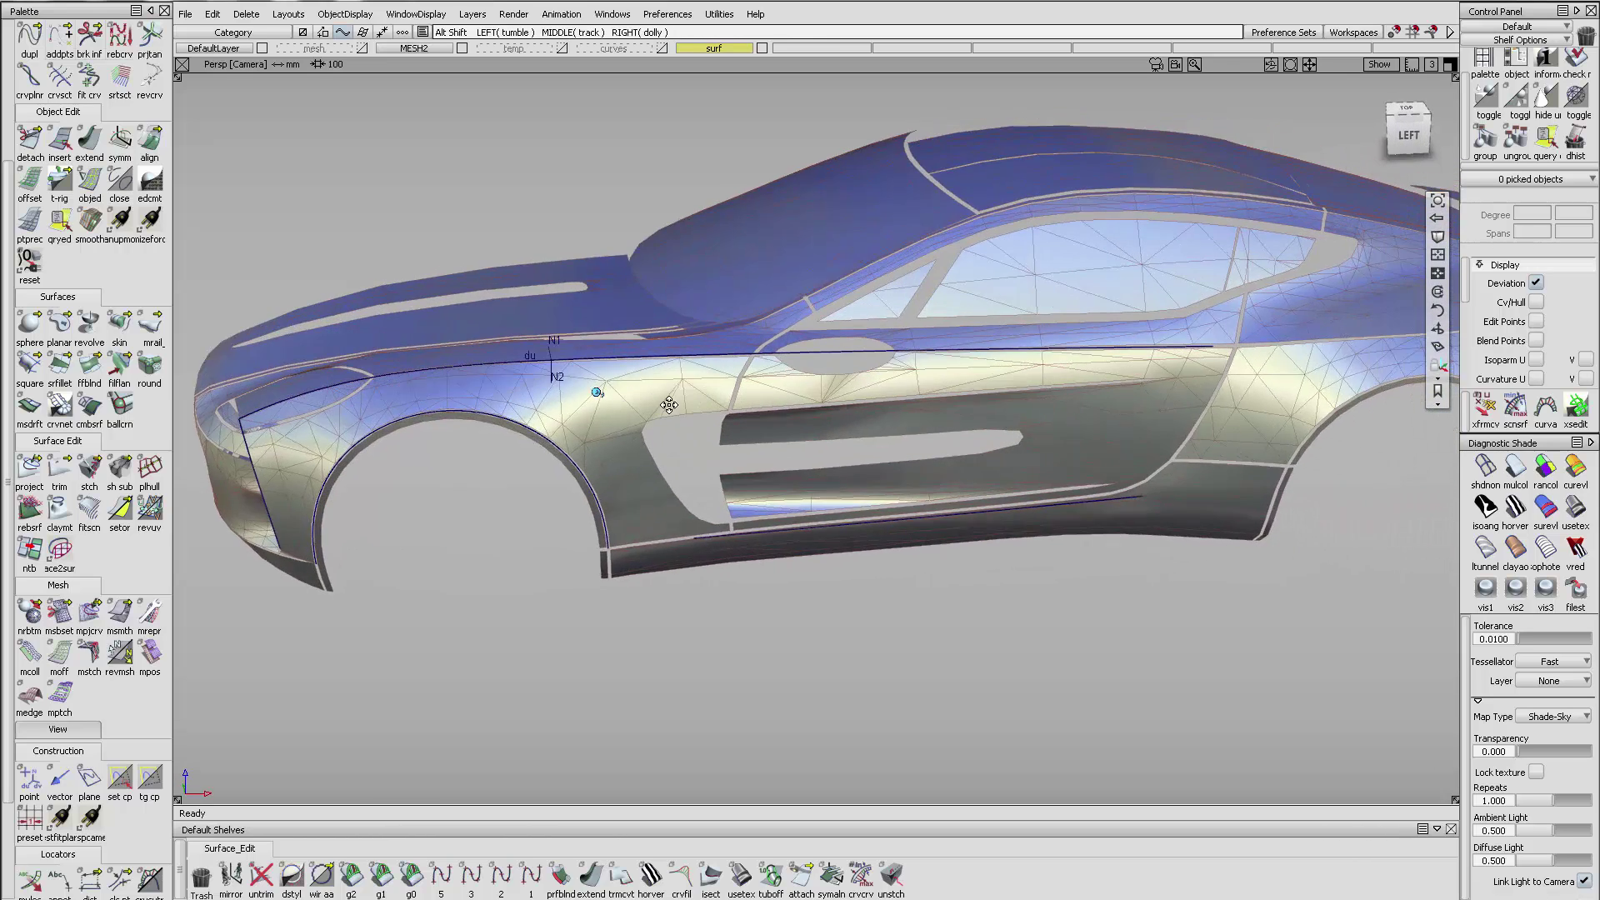
alt+shift+middle_drag(669, 405, 629, 403)
alt+shift+click(807, 393)
alt+shift+middle_drag(873, 382, 800, 384)
- Draw a degree-3, single-span section curve from the shoulder curve down to the sill curve near the rear of the door
alt+shift+drag(800, 383, 574, 329)
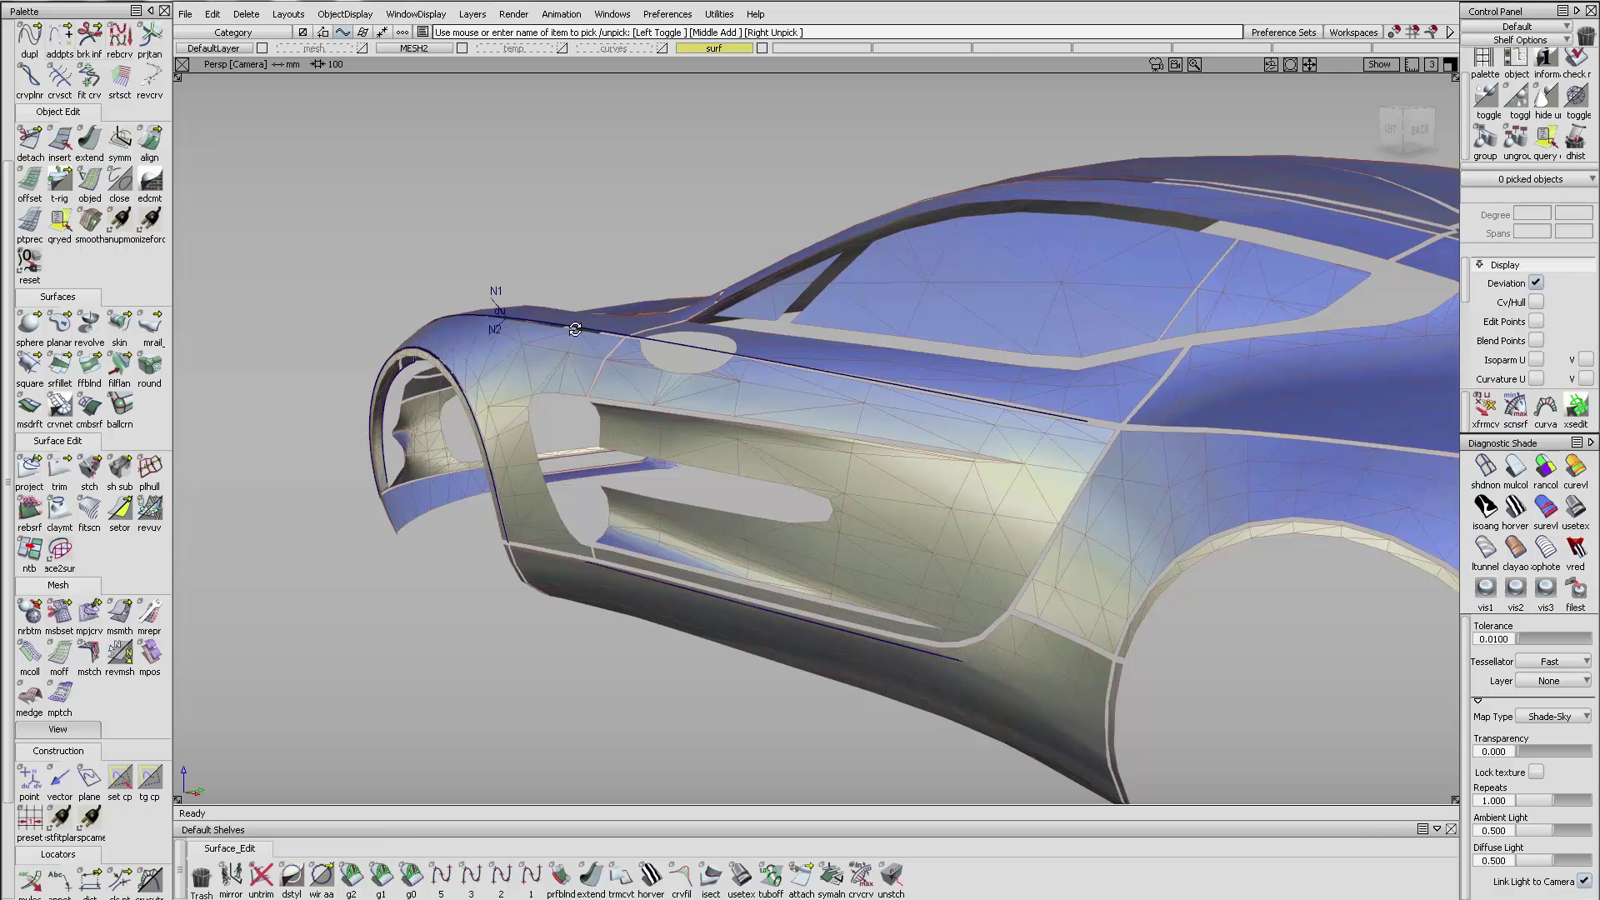
click(471, 875)
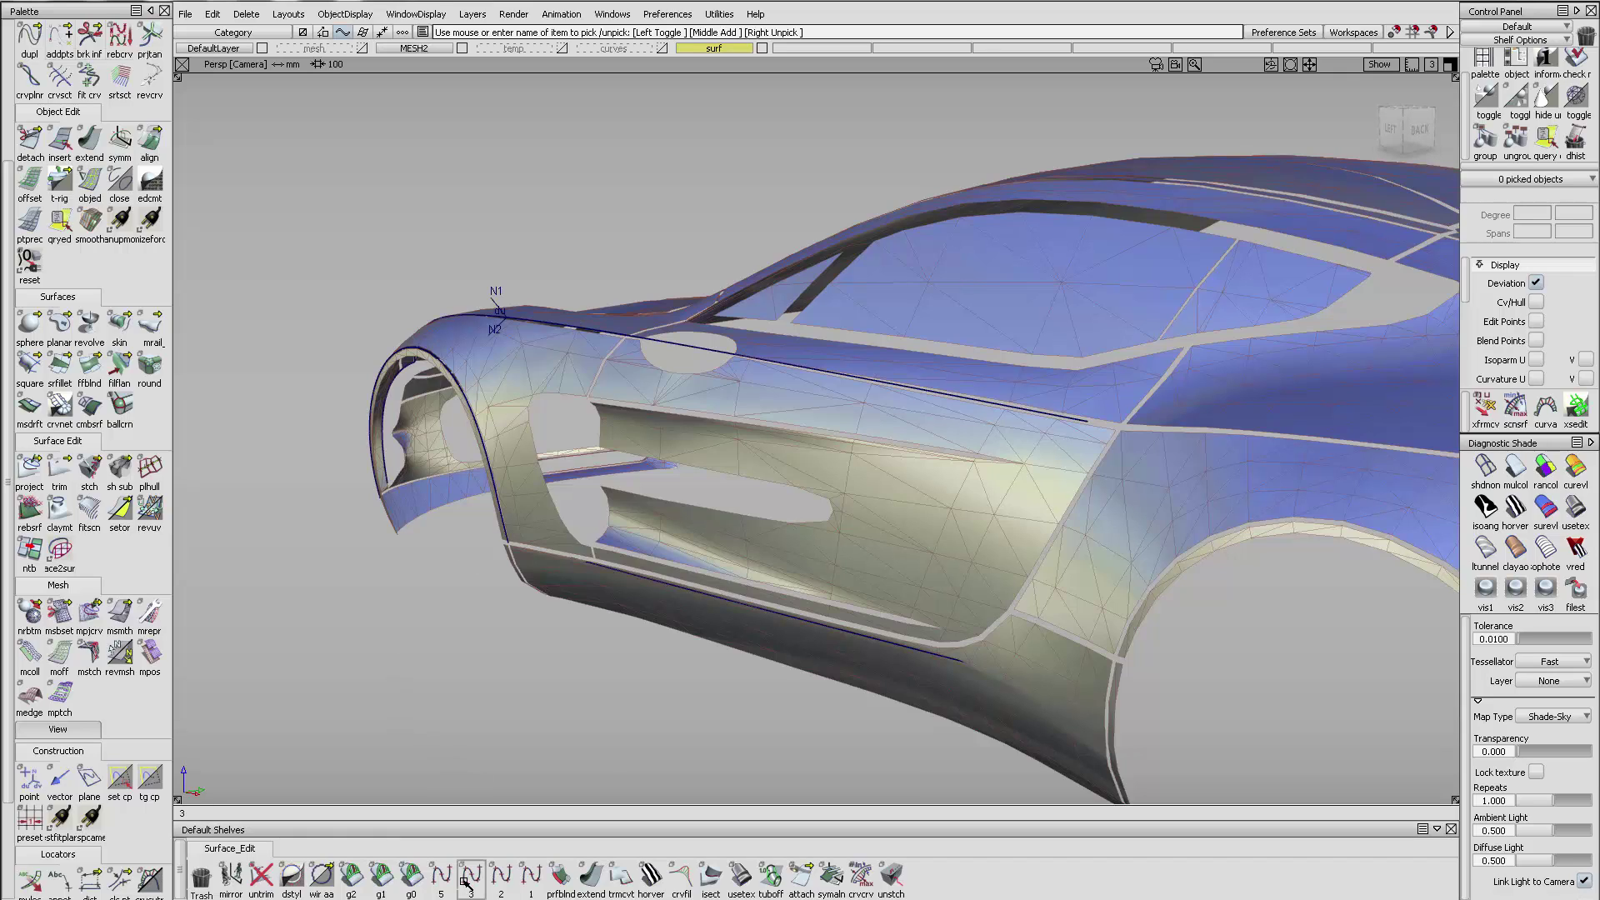
click(1031, 423)
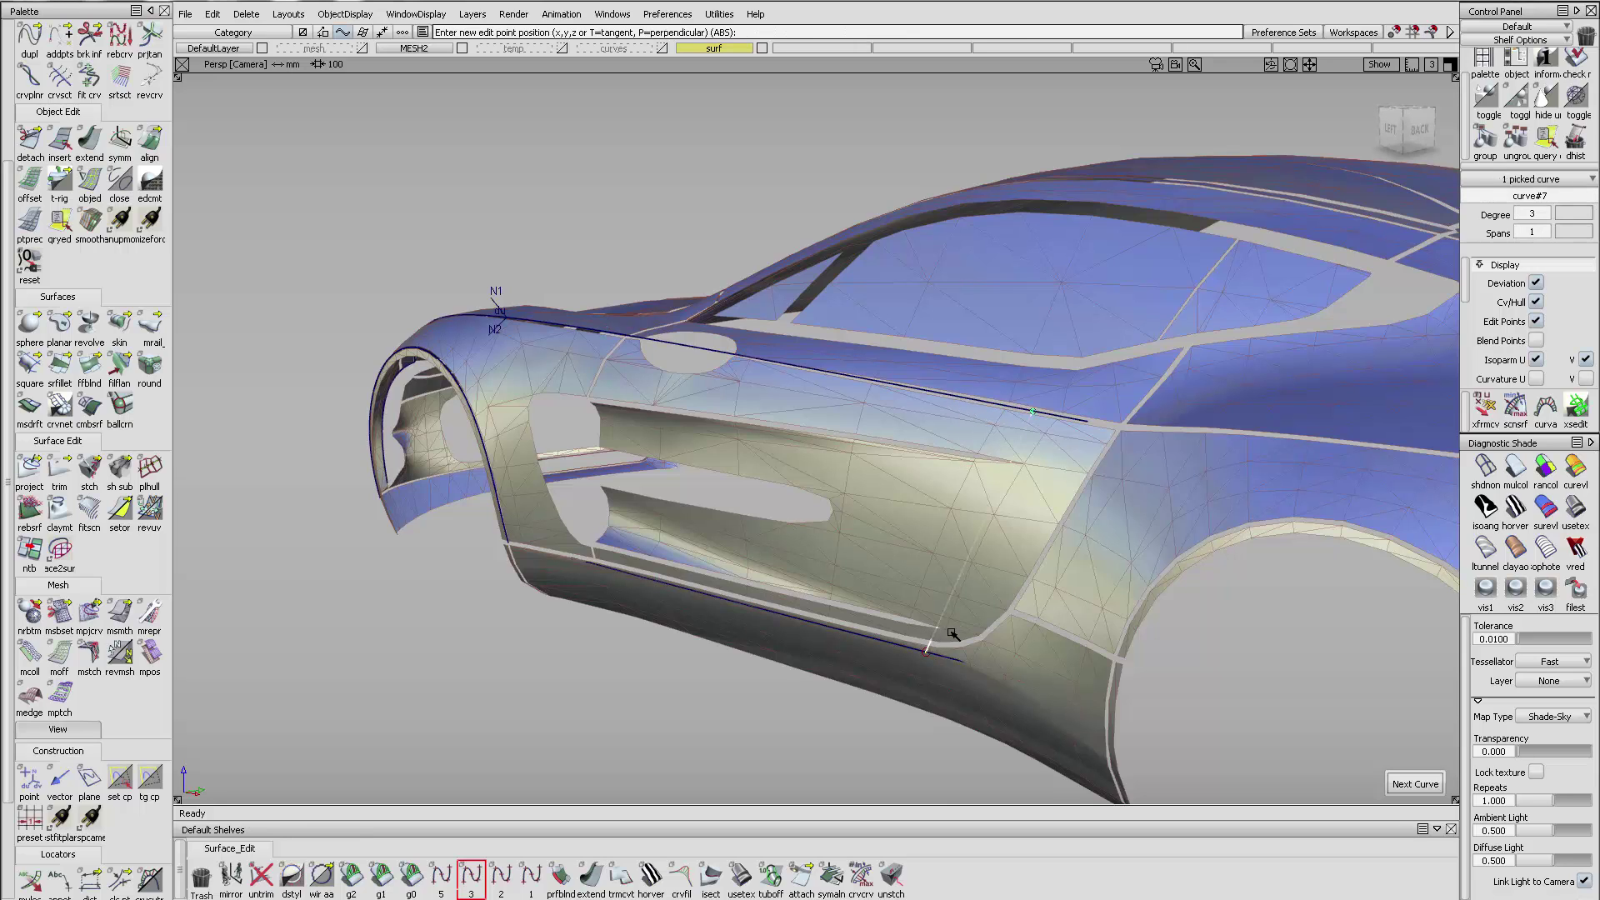
- Move the rear section curve's two middle CVs outward along Y so it bows out with the body side
alt+shift+drag(951, 633, 841, 643)
ctrl+shift+drag(933, 515, 929, 631)
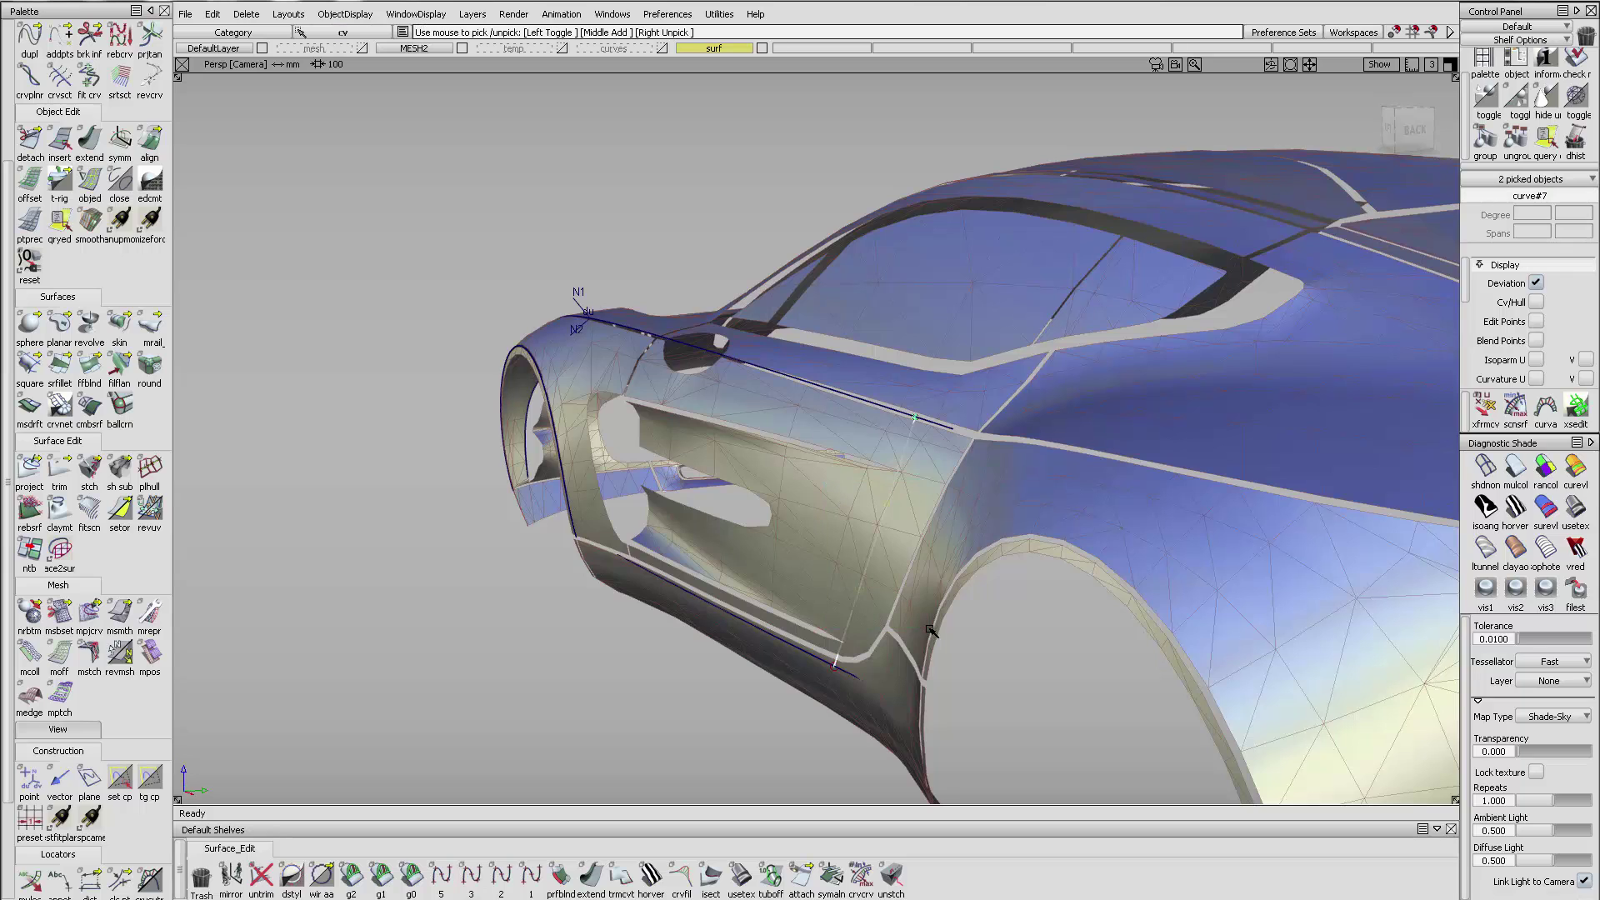
ctrl+shift+middle_drag(891, 504, 891, 502)
alt+shift+drag(893, 502, 929, 501)
alt+shift+right_drag(930, 501, 904, 537)
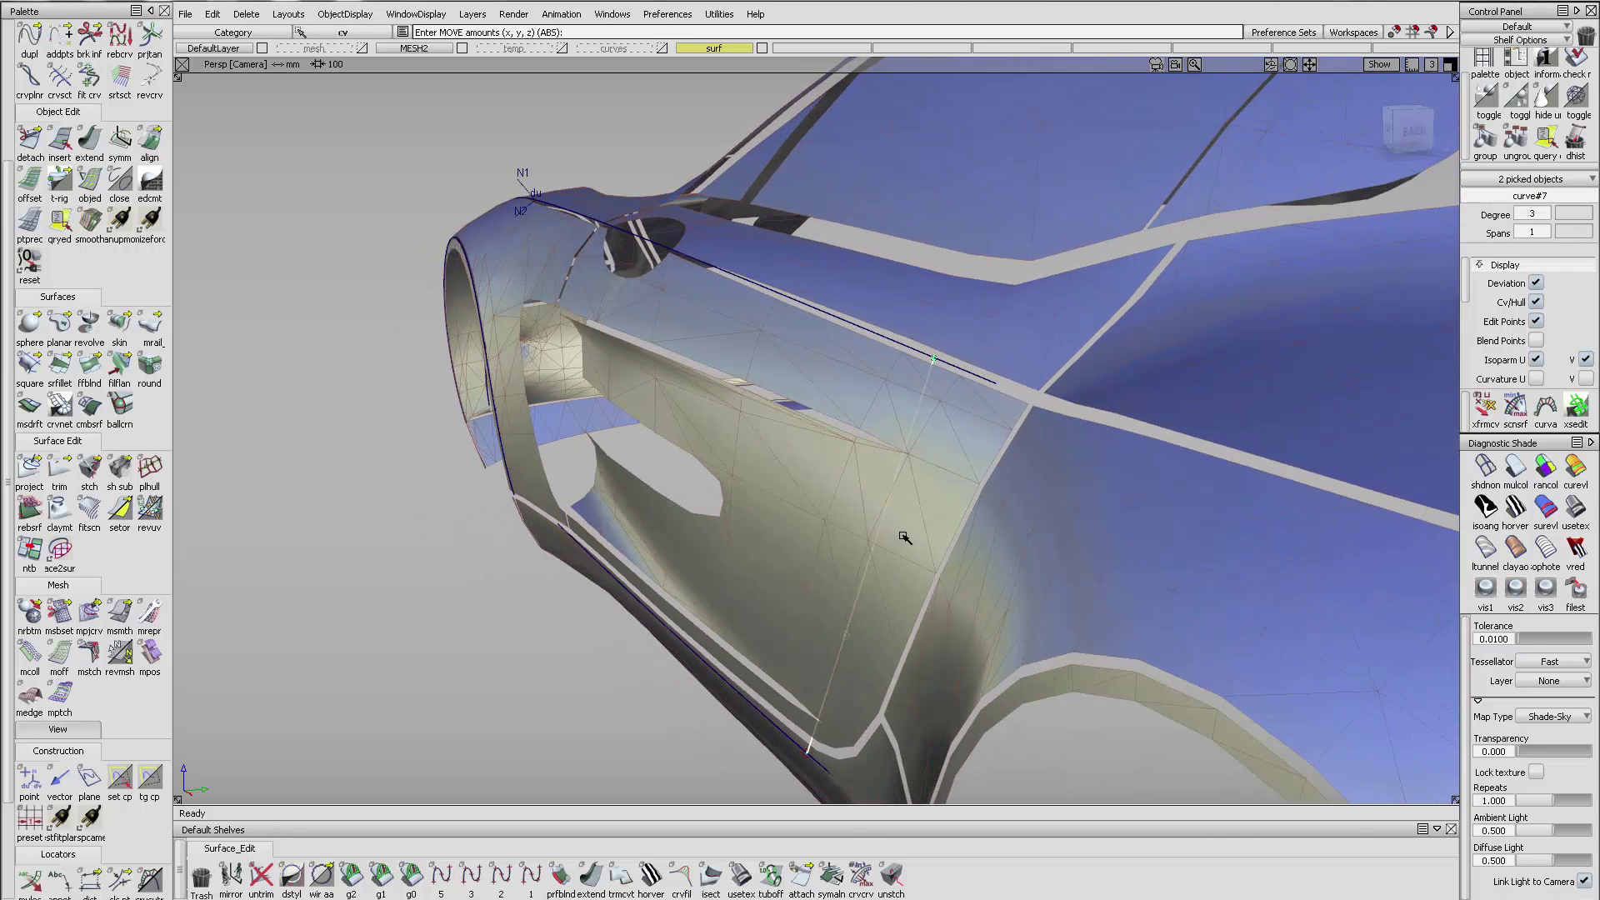
middle_drag(919, 531, 912, 483)
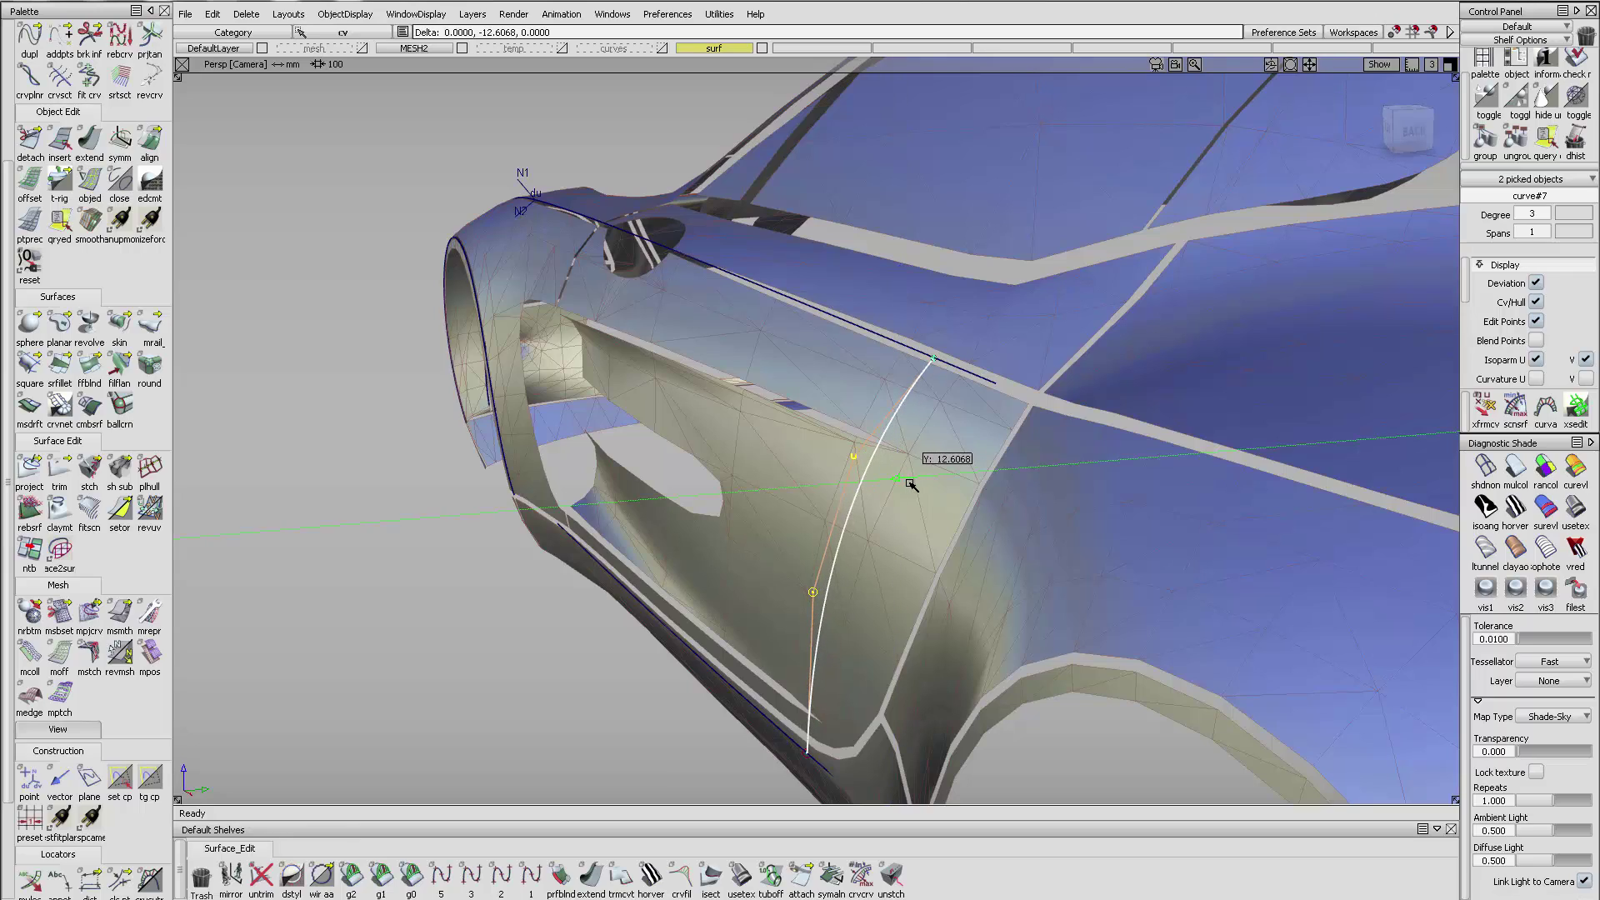
alt+shift+drag(920, 494, 743, 701)
alt+shift+drag(742, 721, 845, 642)
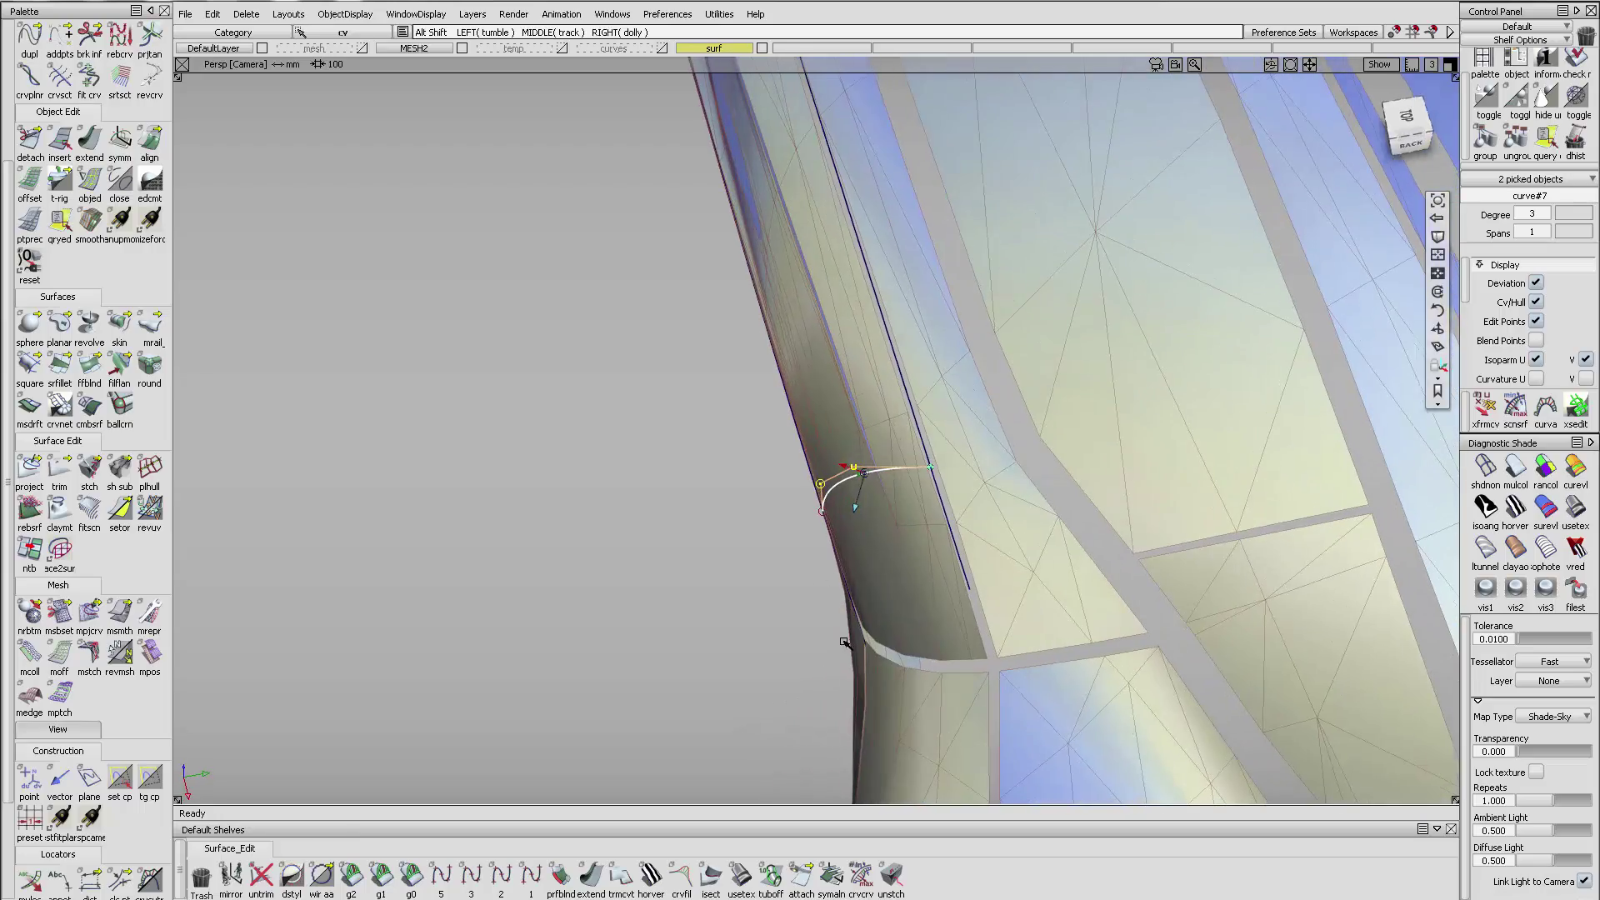
drag(762, 491, 1036, 435)
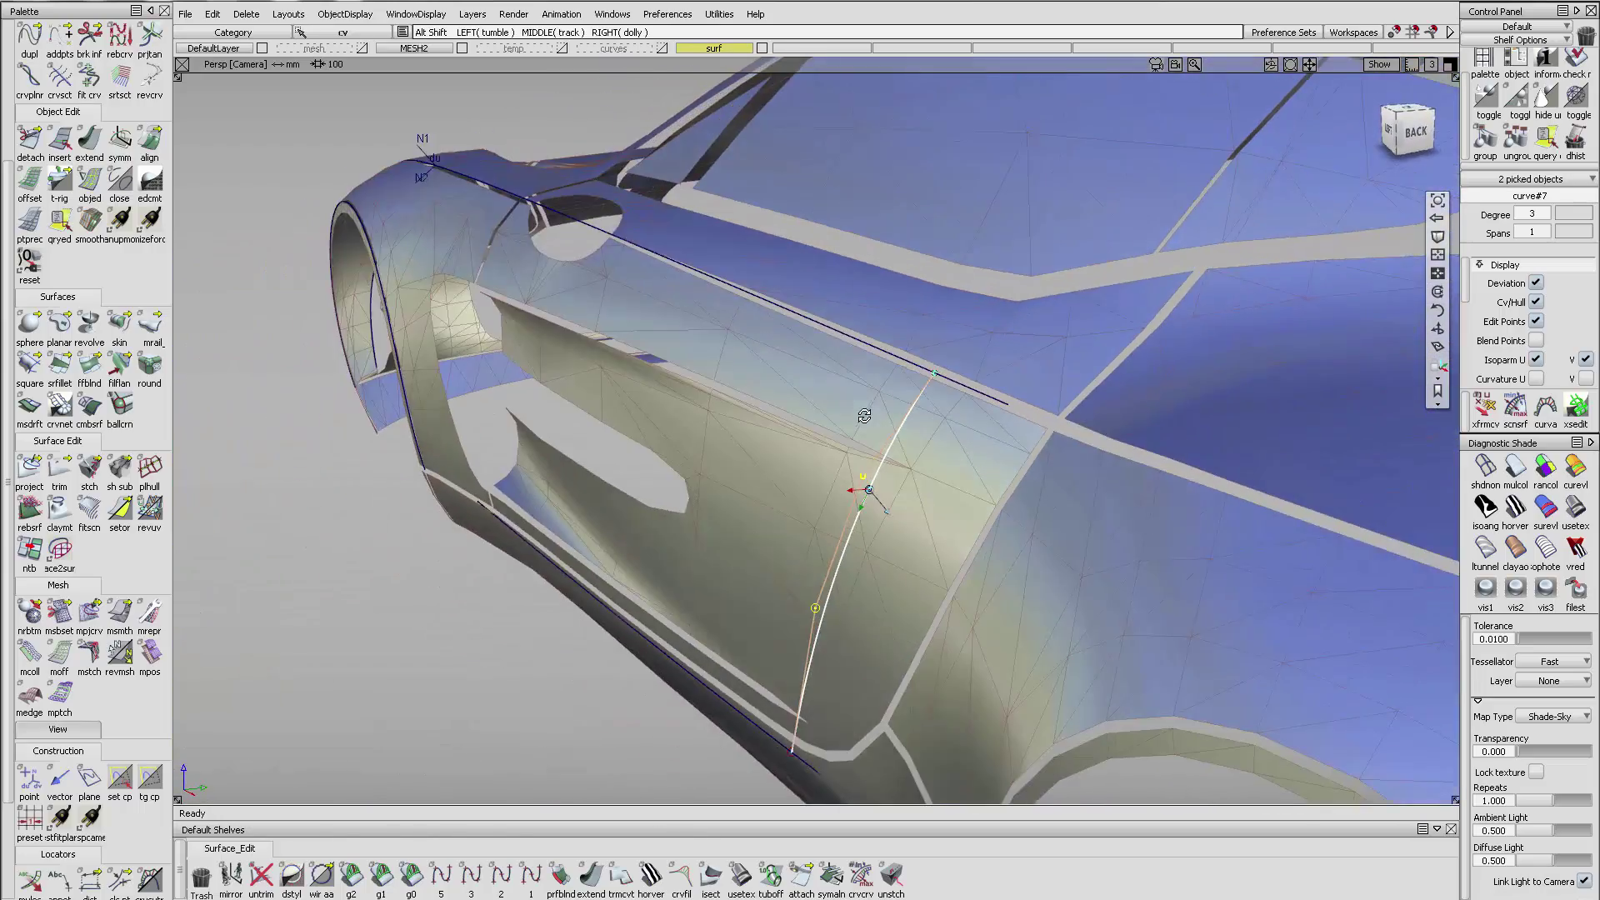
- Draw a second degree-3, single-span section curve between the sill curve and the shoulder curve near the front of the door
alt+shift+right_drag(1036, 436, 833, 500)
alt+shift+drag(833, 500, 895, 519)
alt+shift+right_drag(896, 518, 1036, 447)
alt+shift+middle_drag(704, 500, 846, 475)
alt+shift+drag(847, 475, 757, 438)
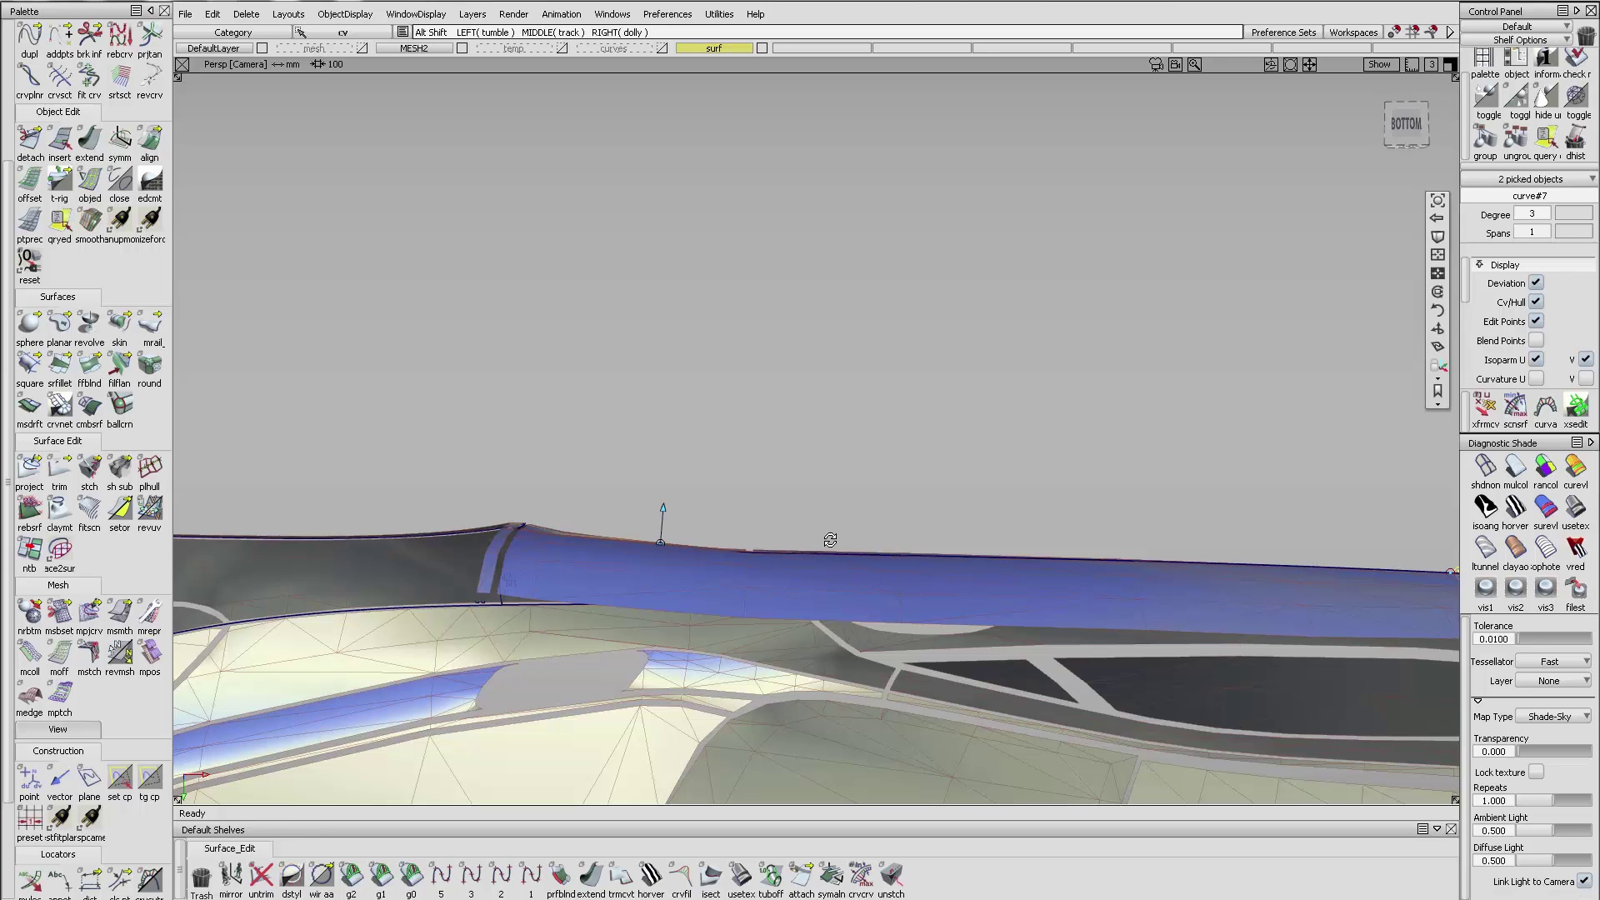
alt+shift+drag(833, 539, 819, 634)
alt+shift+drag(831, 426, 855, 594)
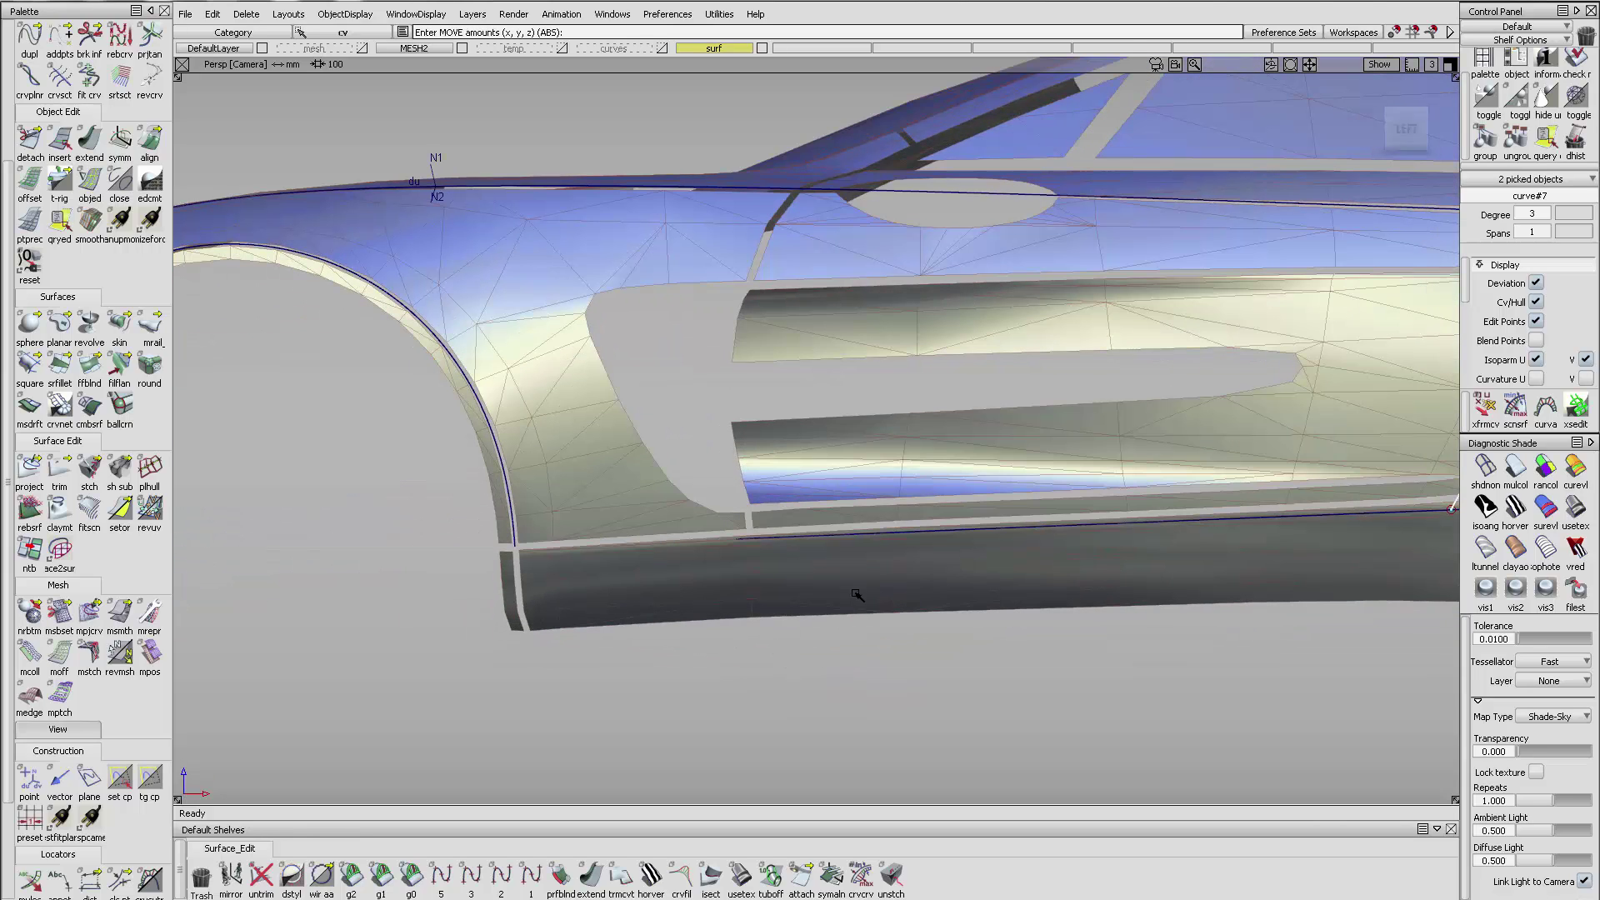
ctrl+shift+drag(810, 522, 798, 538)
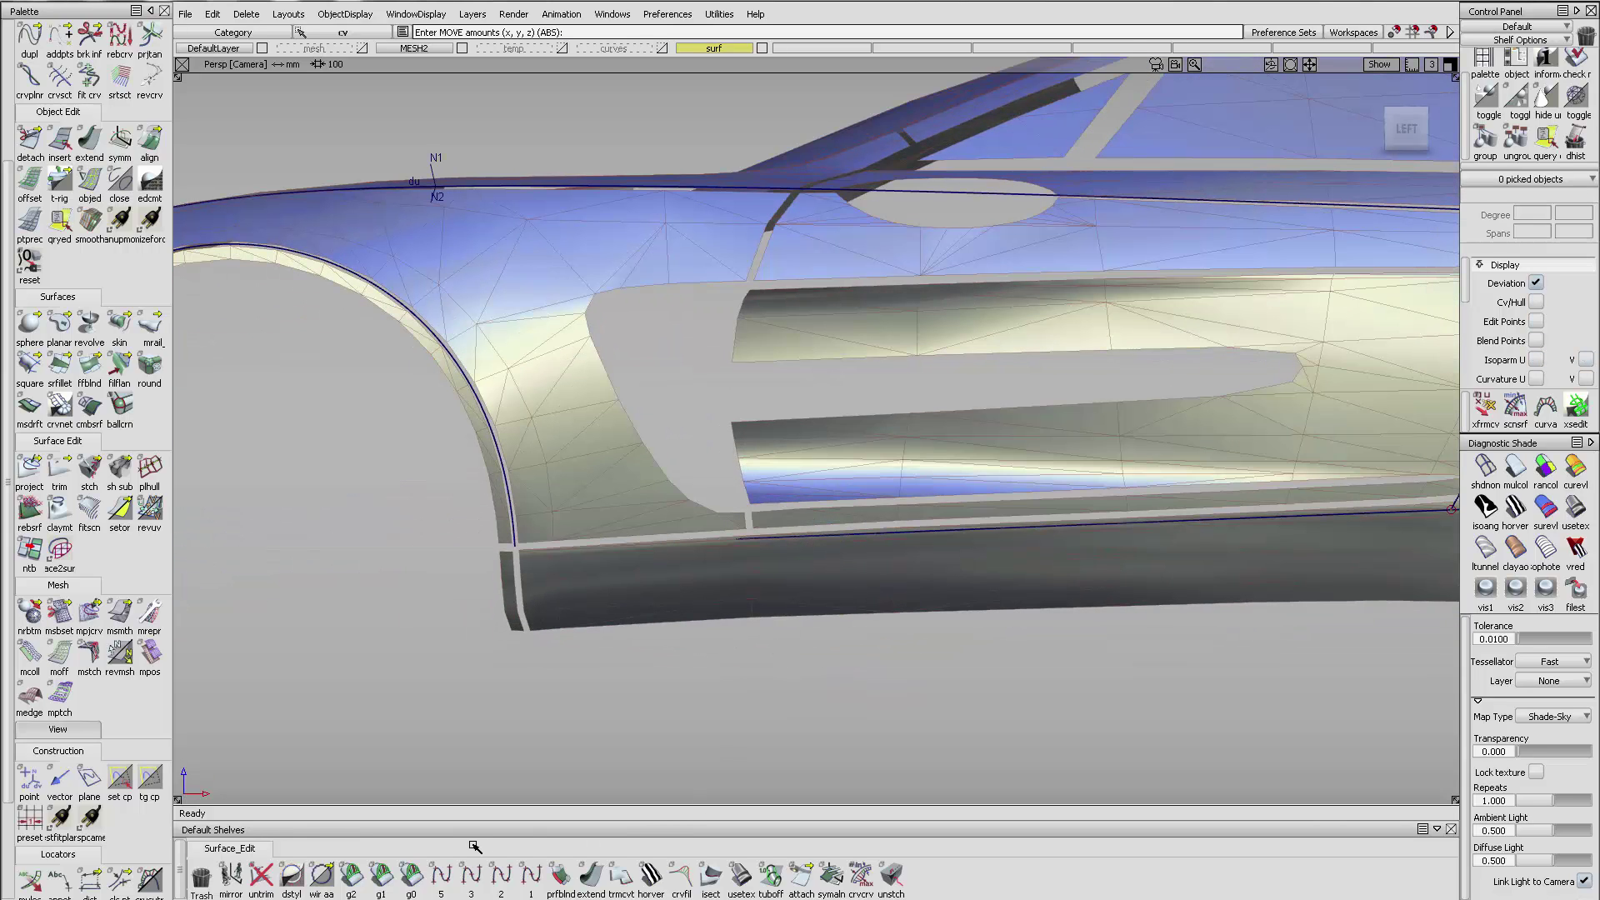
click(471, 874)
click(814, 539)
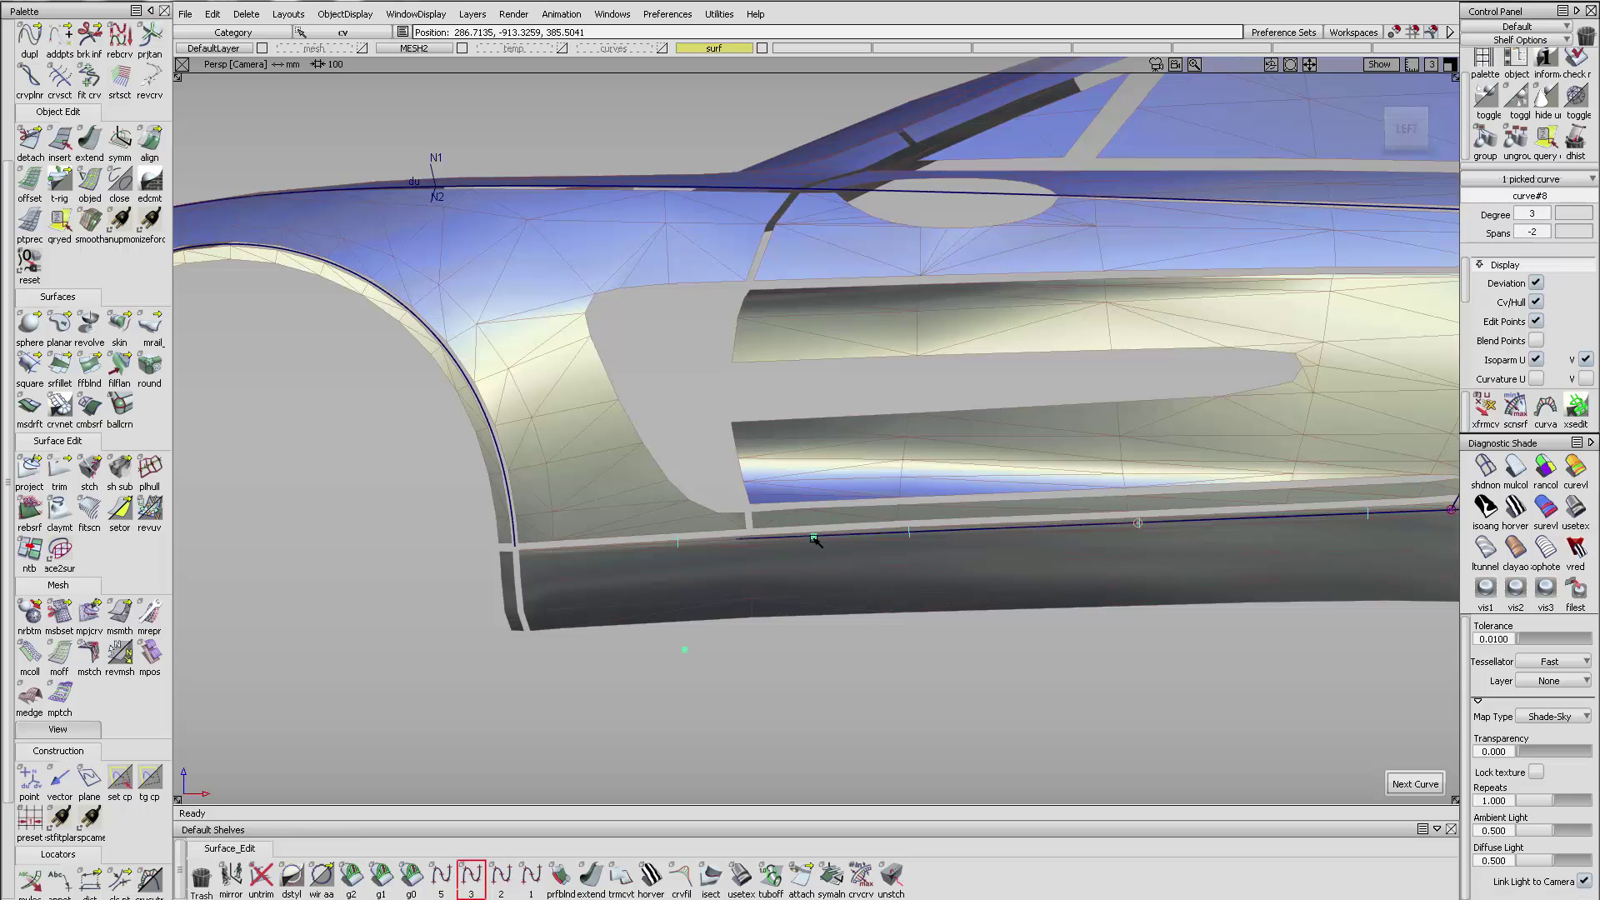
alt+shift+drag(814, 356, 788, 490)
ctrl+alt+drag(730, 377, 685, 392)
- Move the front section curve's two middle CVs outward along Y so the curve bows out with the body side
drag(669, 454, 743, 503)
ctrl+shift+right_drag(744, 503, 768, 467)
alt+shift+drag(775, 381, 664, 281)
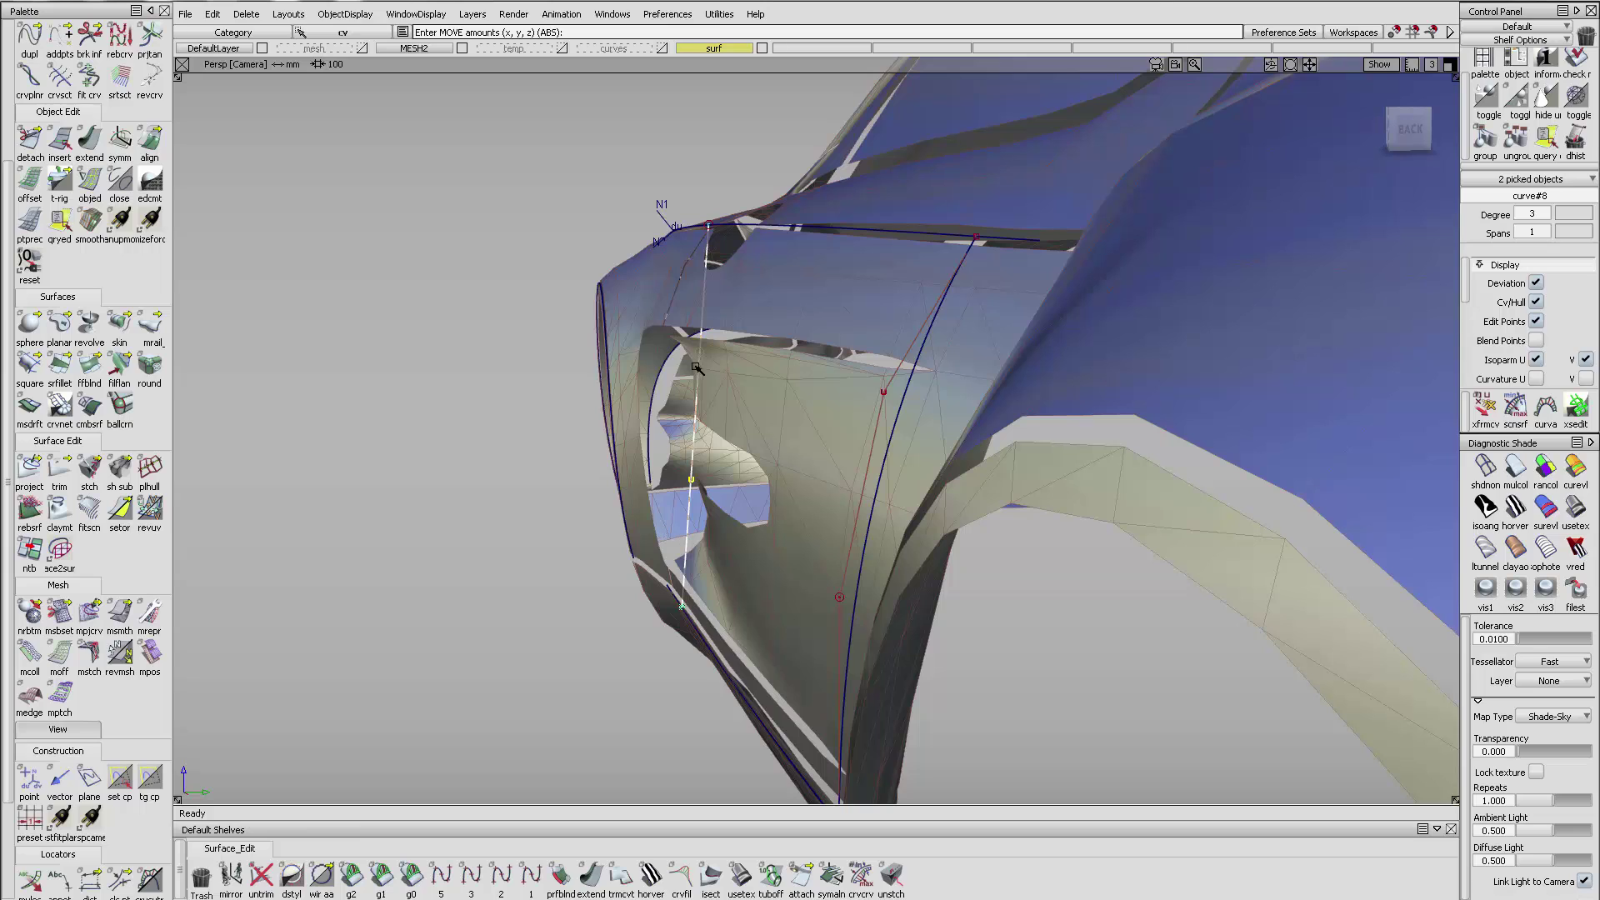
middle_drag(771, 365, 740, 365)
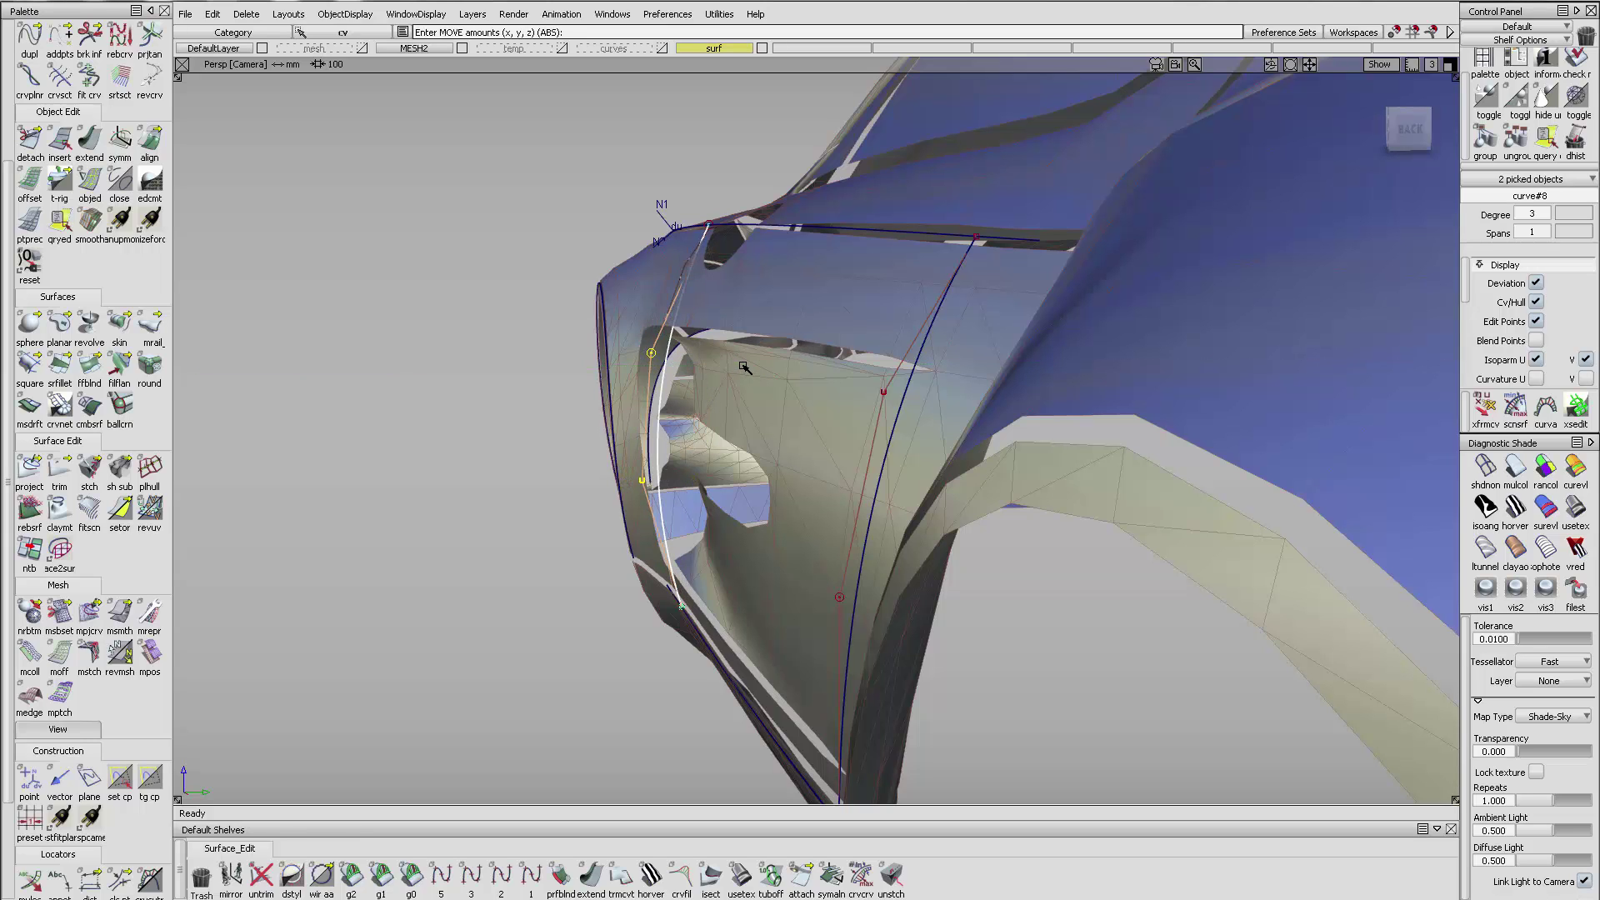
right_drag(742, 442, 746, 353)
alt+shift+drag(746, 353, 958, 450)
alt+shift+right_drag(959, 450, 900, 471)
ctrl+shift+click(899, 472)
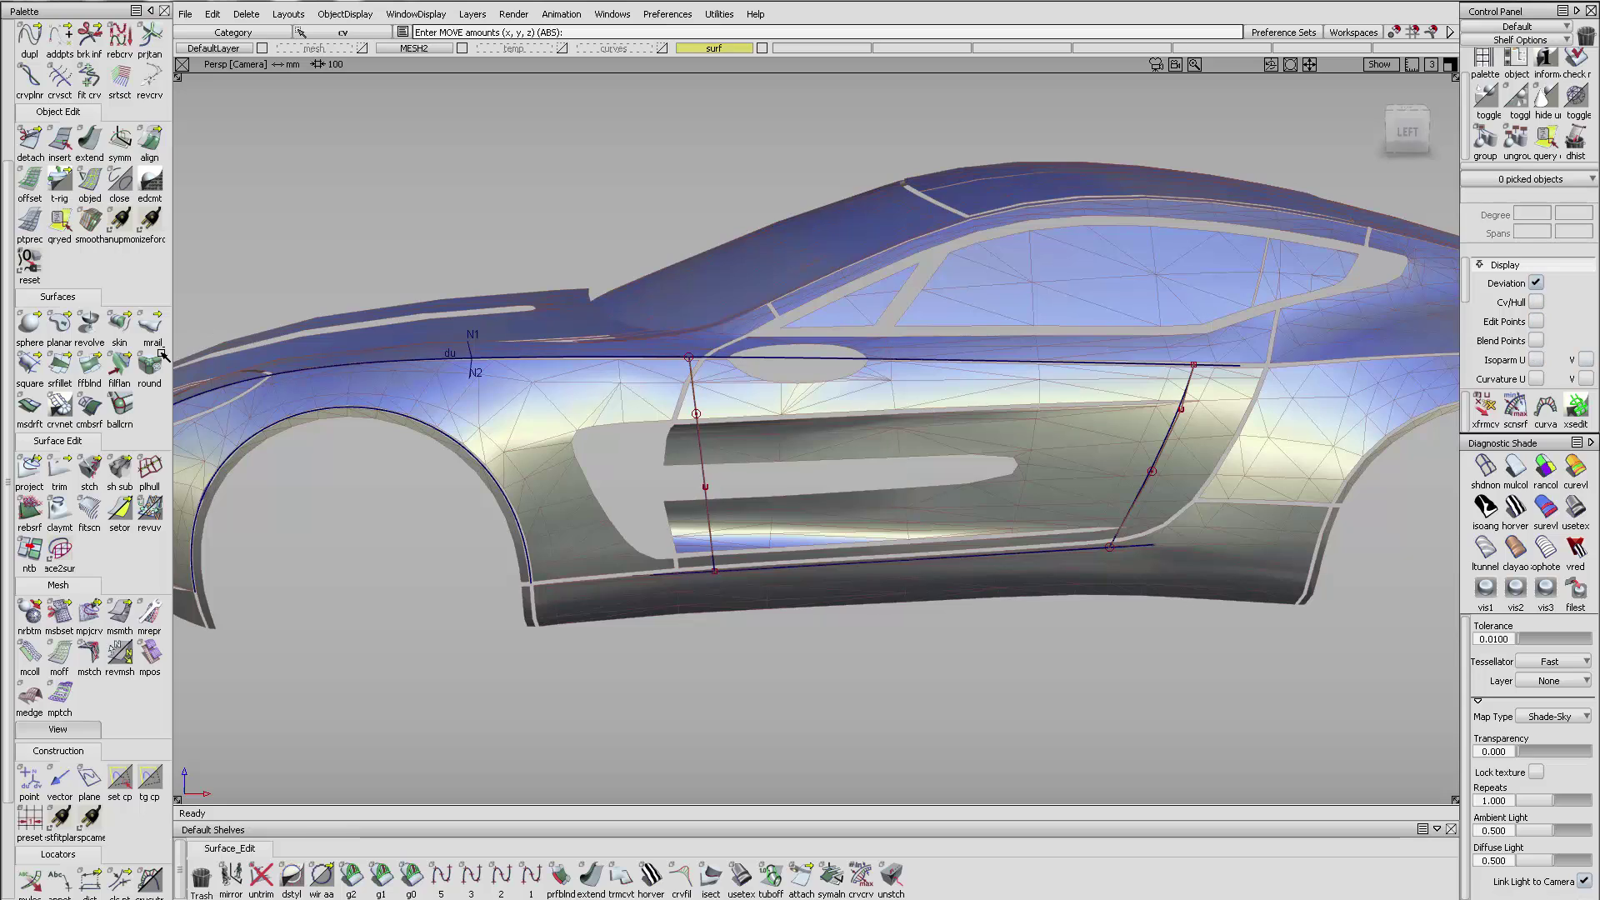
- Create a degree-5, single-span square surface on the door from the sill, front section, shoulder and rear section curves
click(29, 364)
click(833, 555)
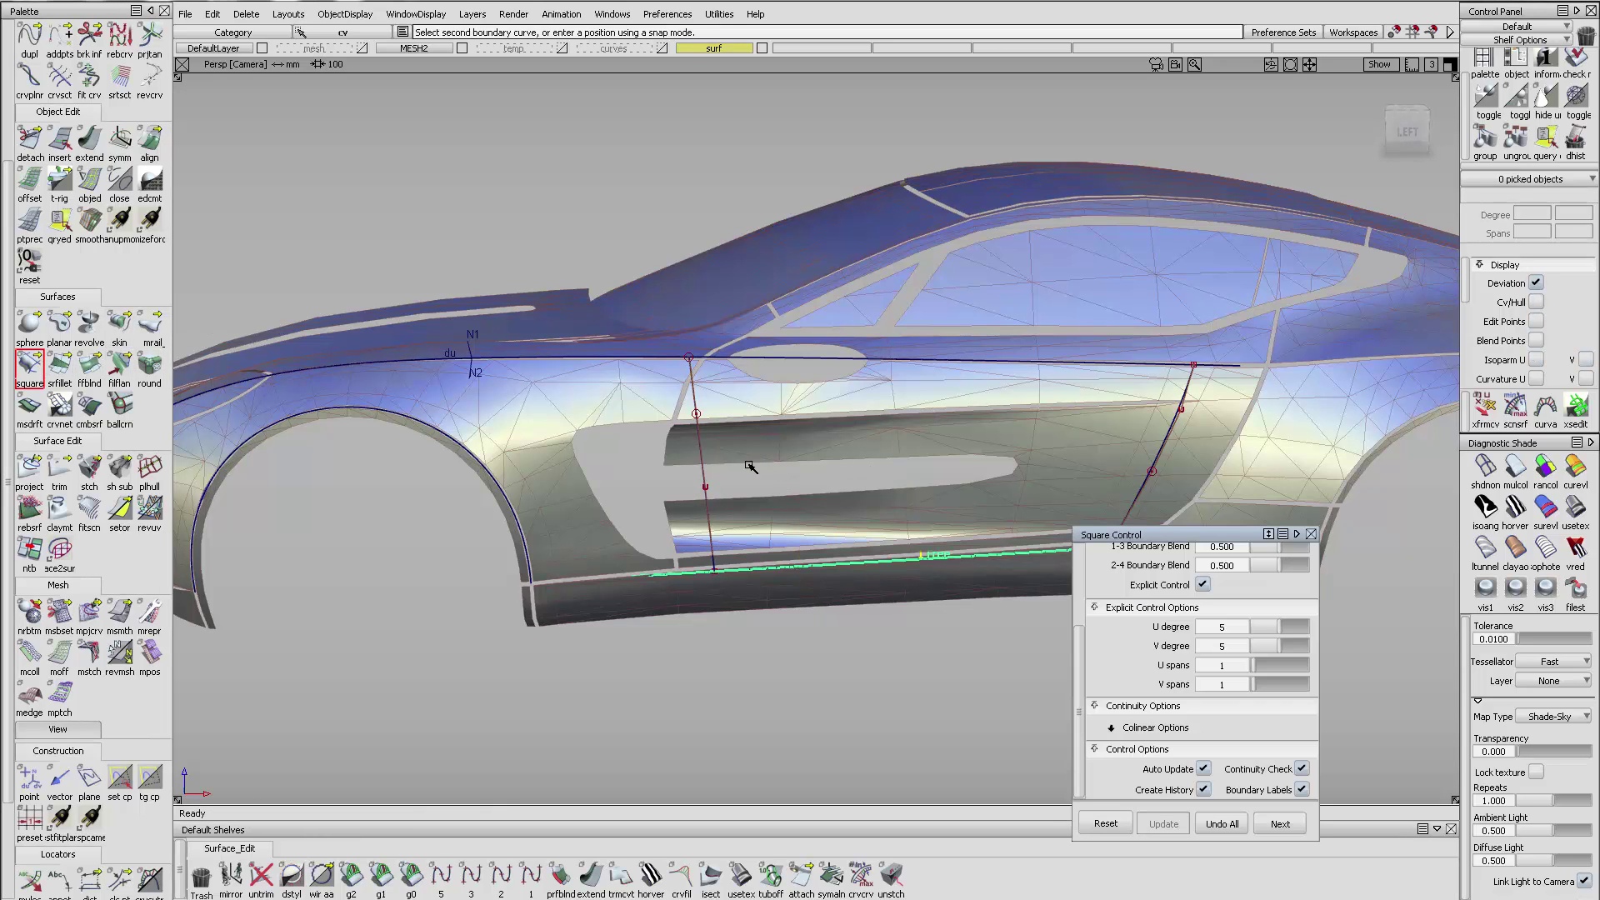
click(701, 450)
click(1000, 360)
click(1168, 458)
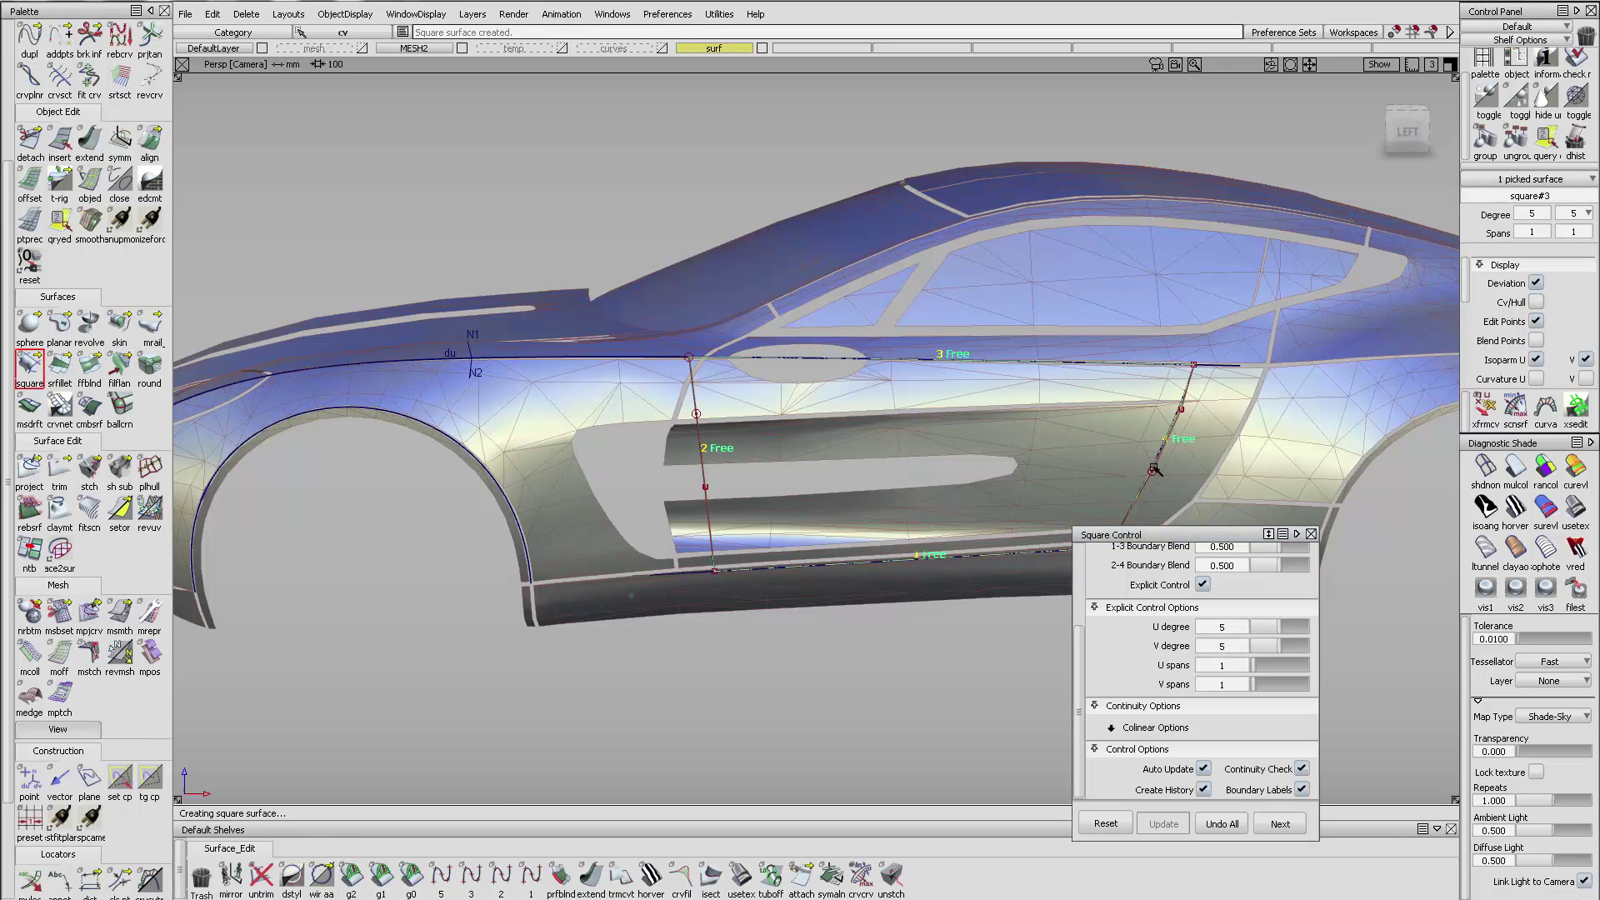
- Apply multi-color diagnostic shading to the door surface and inspect how it sits against the mesh
click(1514, 468)
alt+shift+drag(850, 416, 1060, 415)
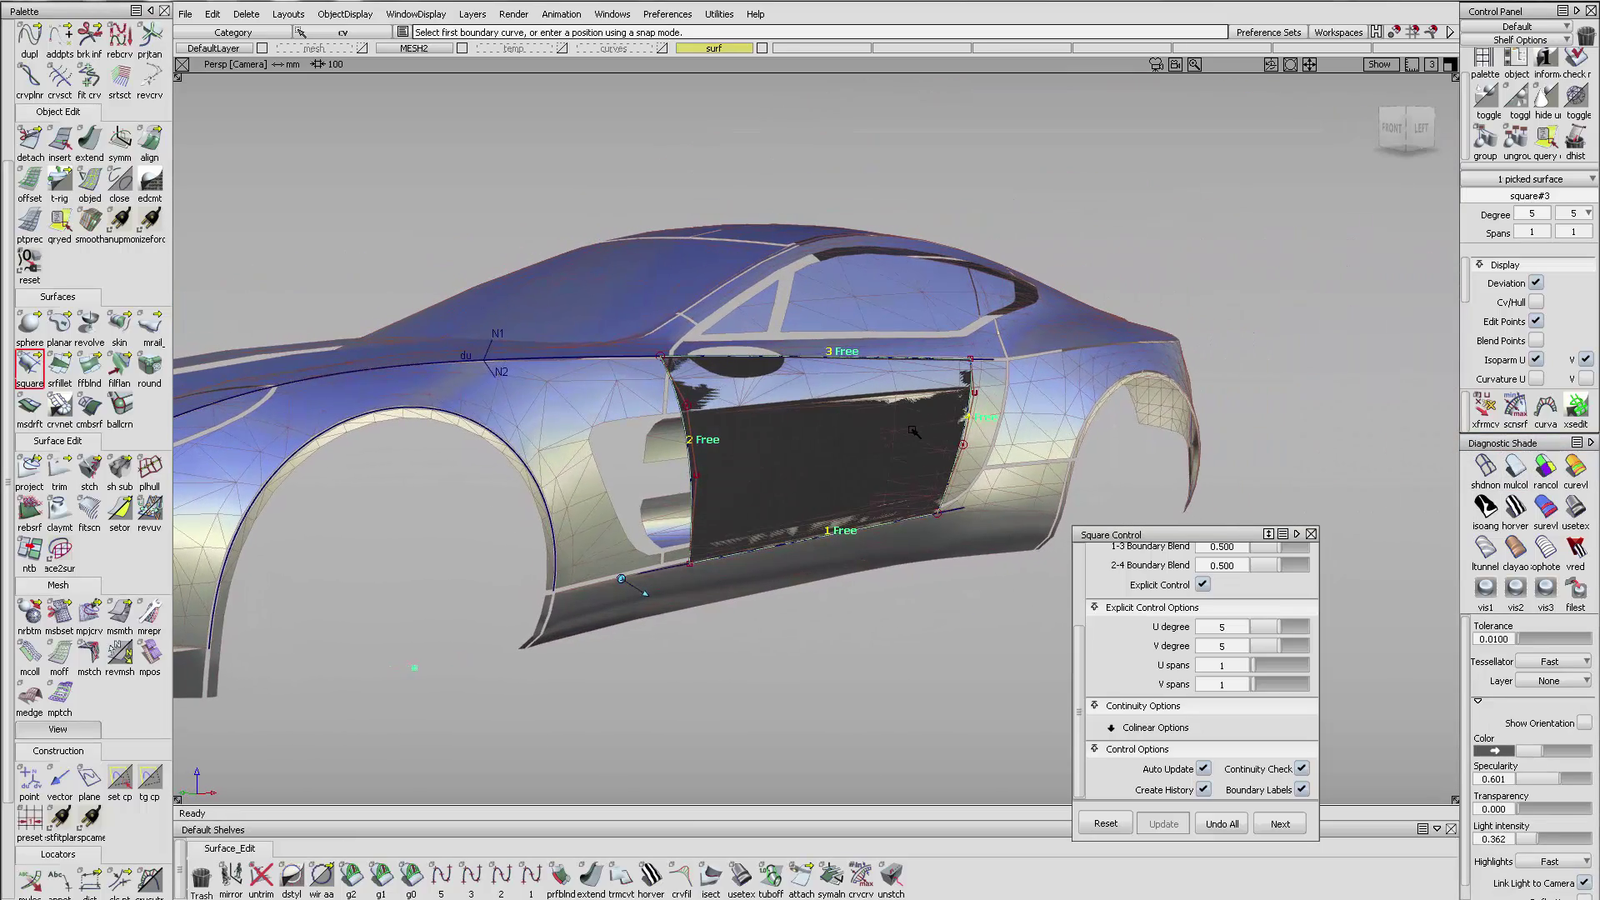
mouse_move(947, 423)
alt+shift+mouse_down()
mouse_move(921, 442)
mouse_move(964, 430)
alt+shift+mouse_up()
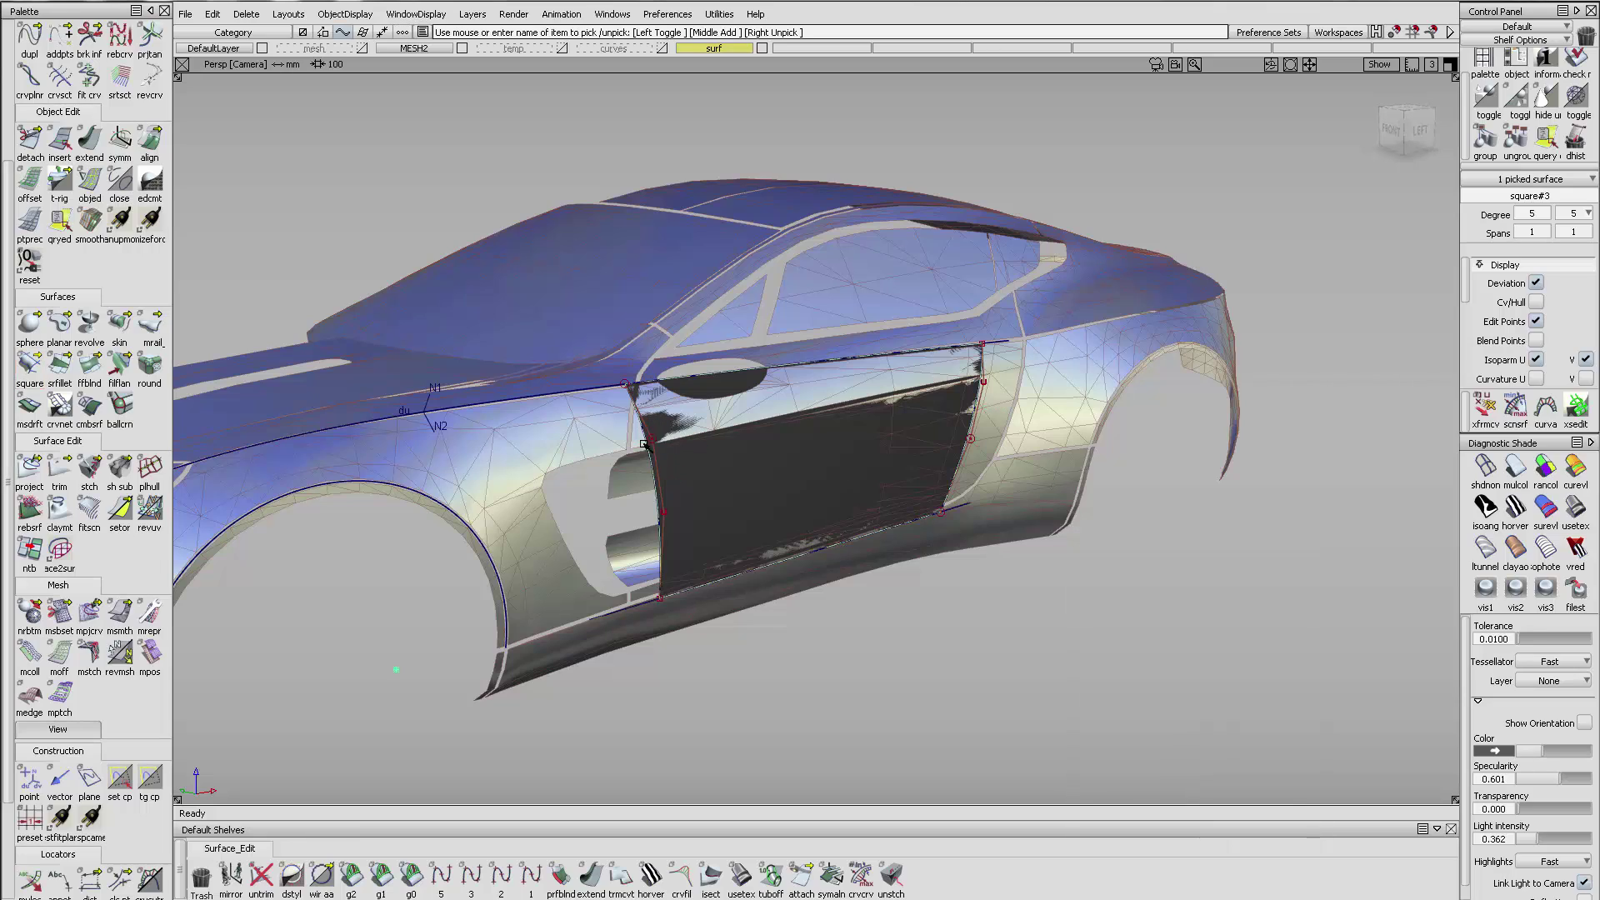
- Assign the front and rear door section curves to the curves layer
click(967, 431)
right_click(618, 50)
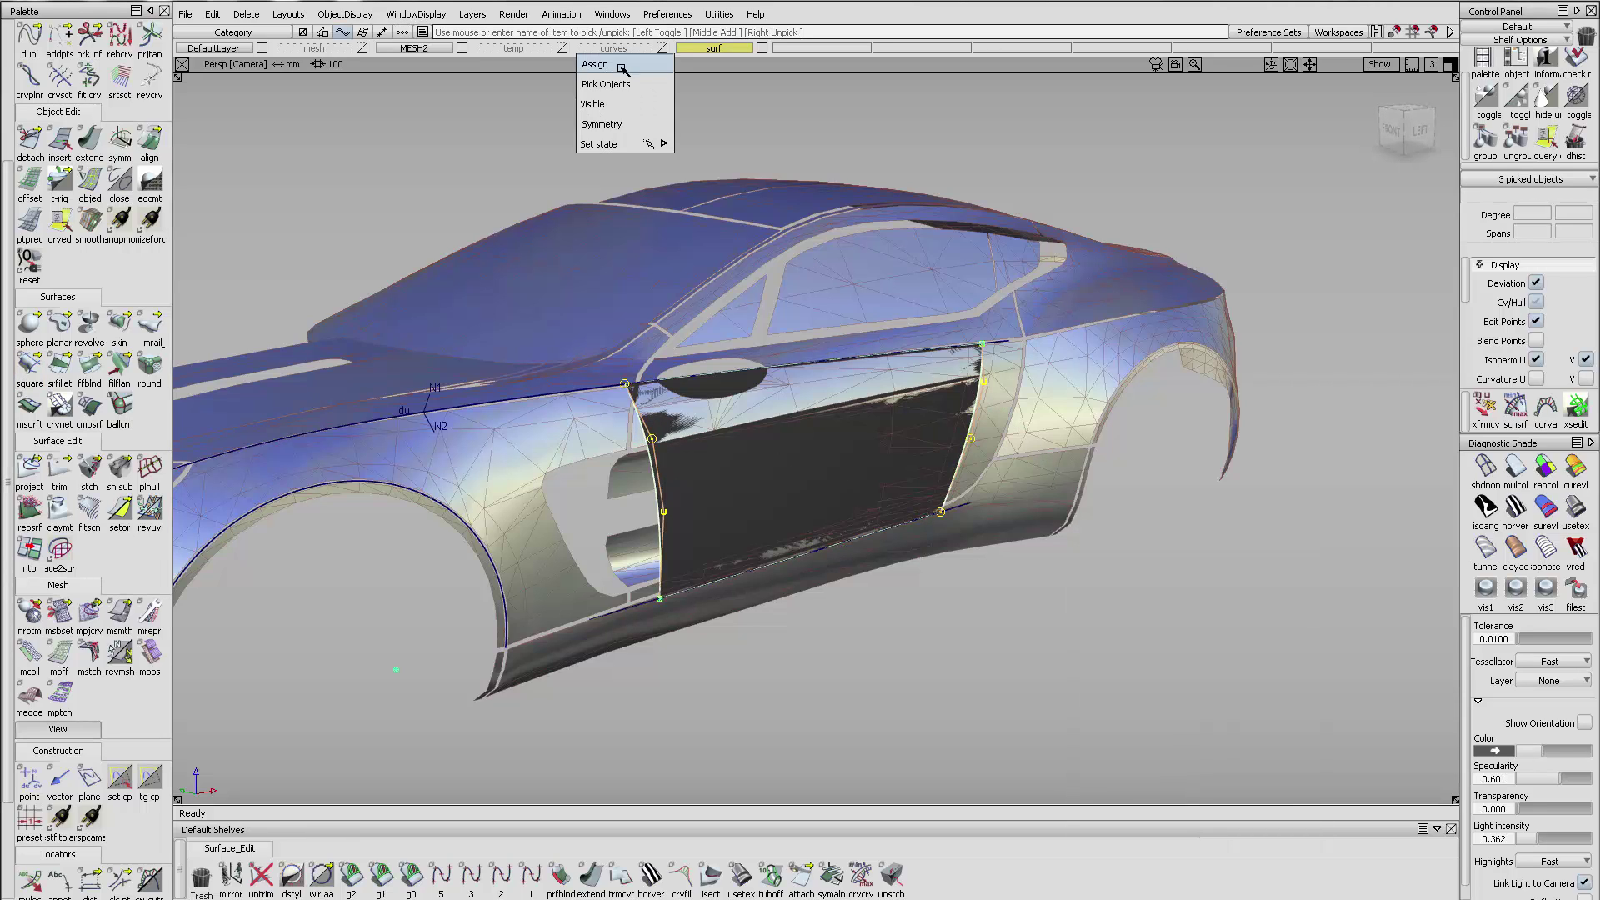
click(621, 62)
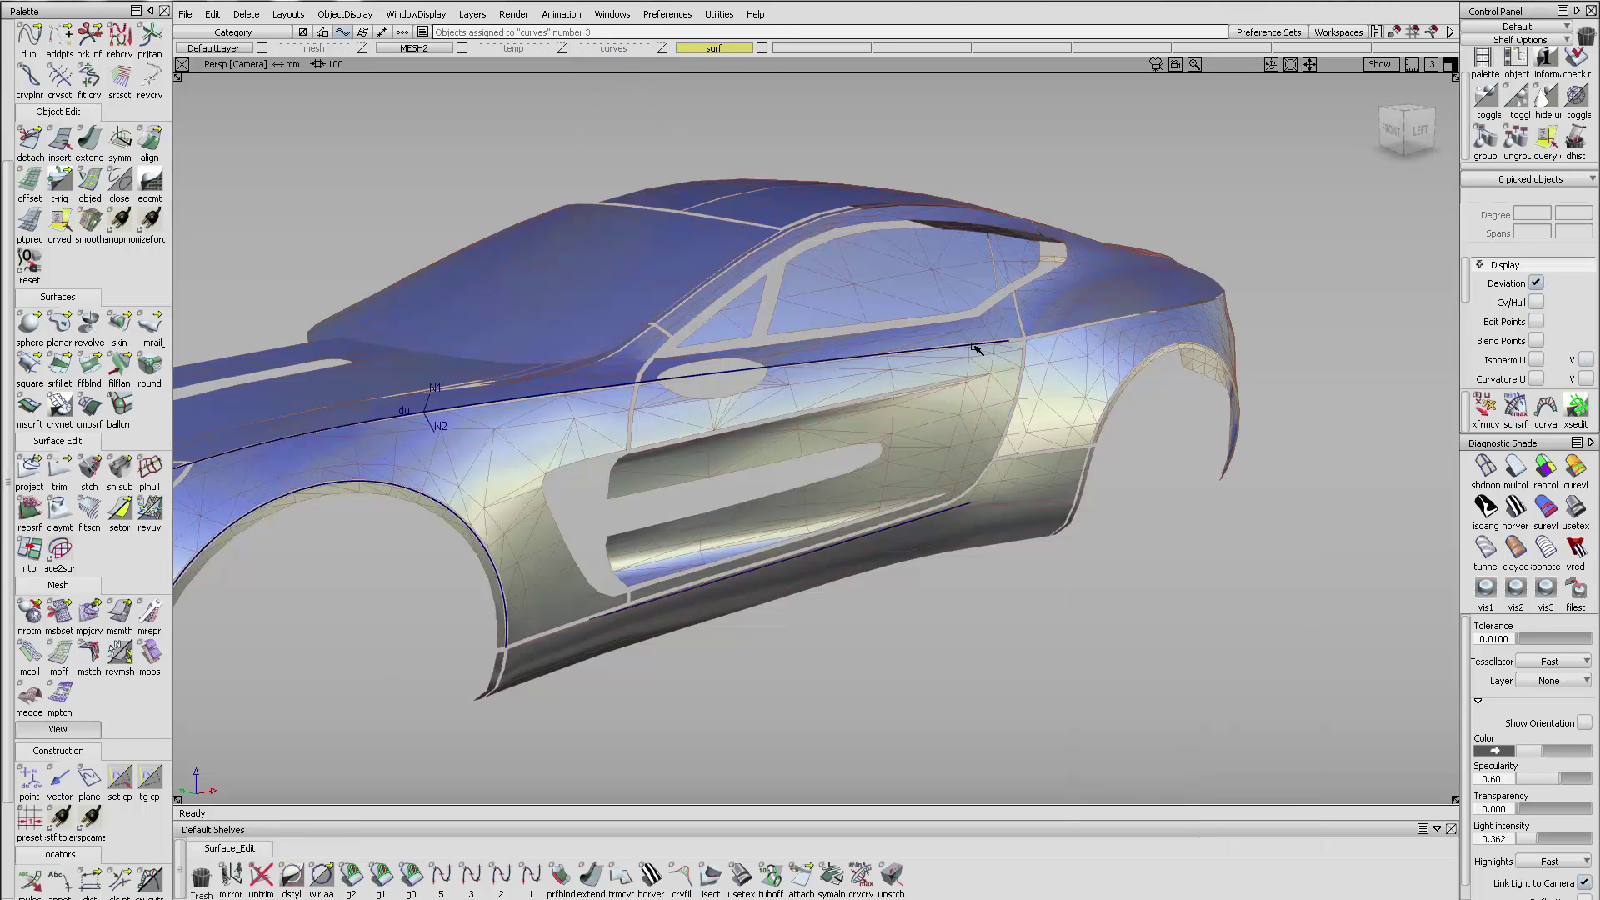
- Show the curves layer, reassign the door surface to the surf layer, and hide the curves layer again
click(663, 49)
ctrl+shift+drag(749, 463, 749, 416)
click(737, 373)
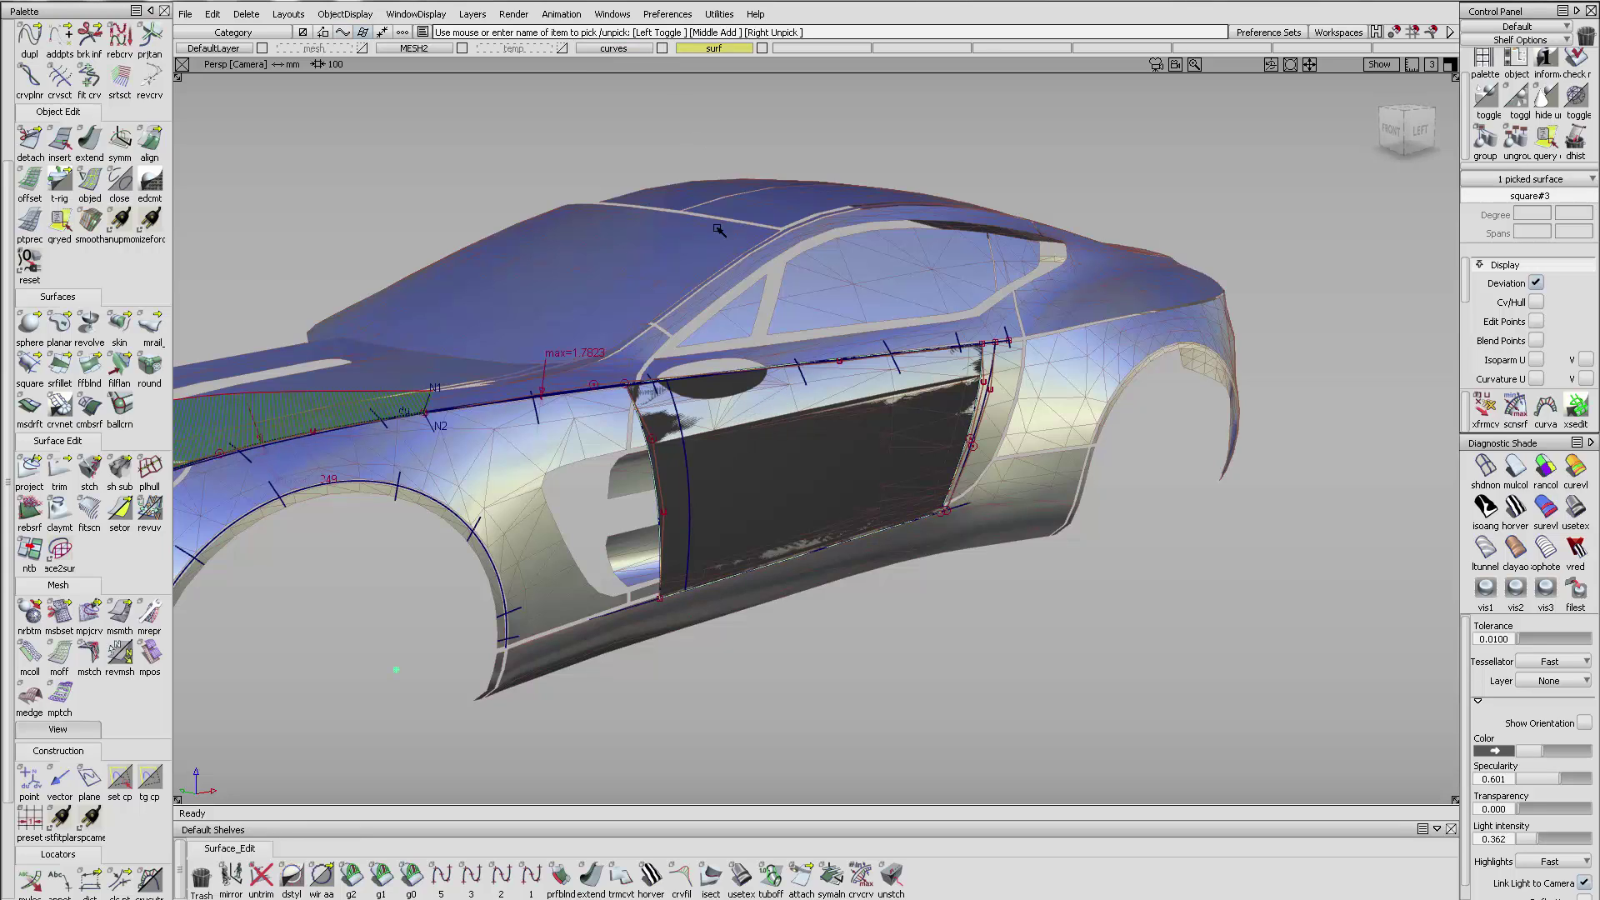
click(729, 49)
click(712, 66)
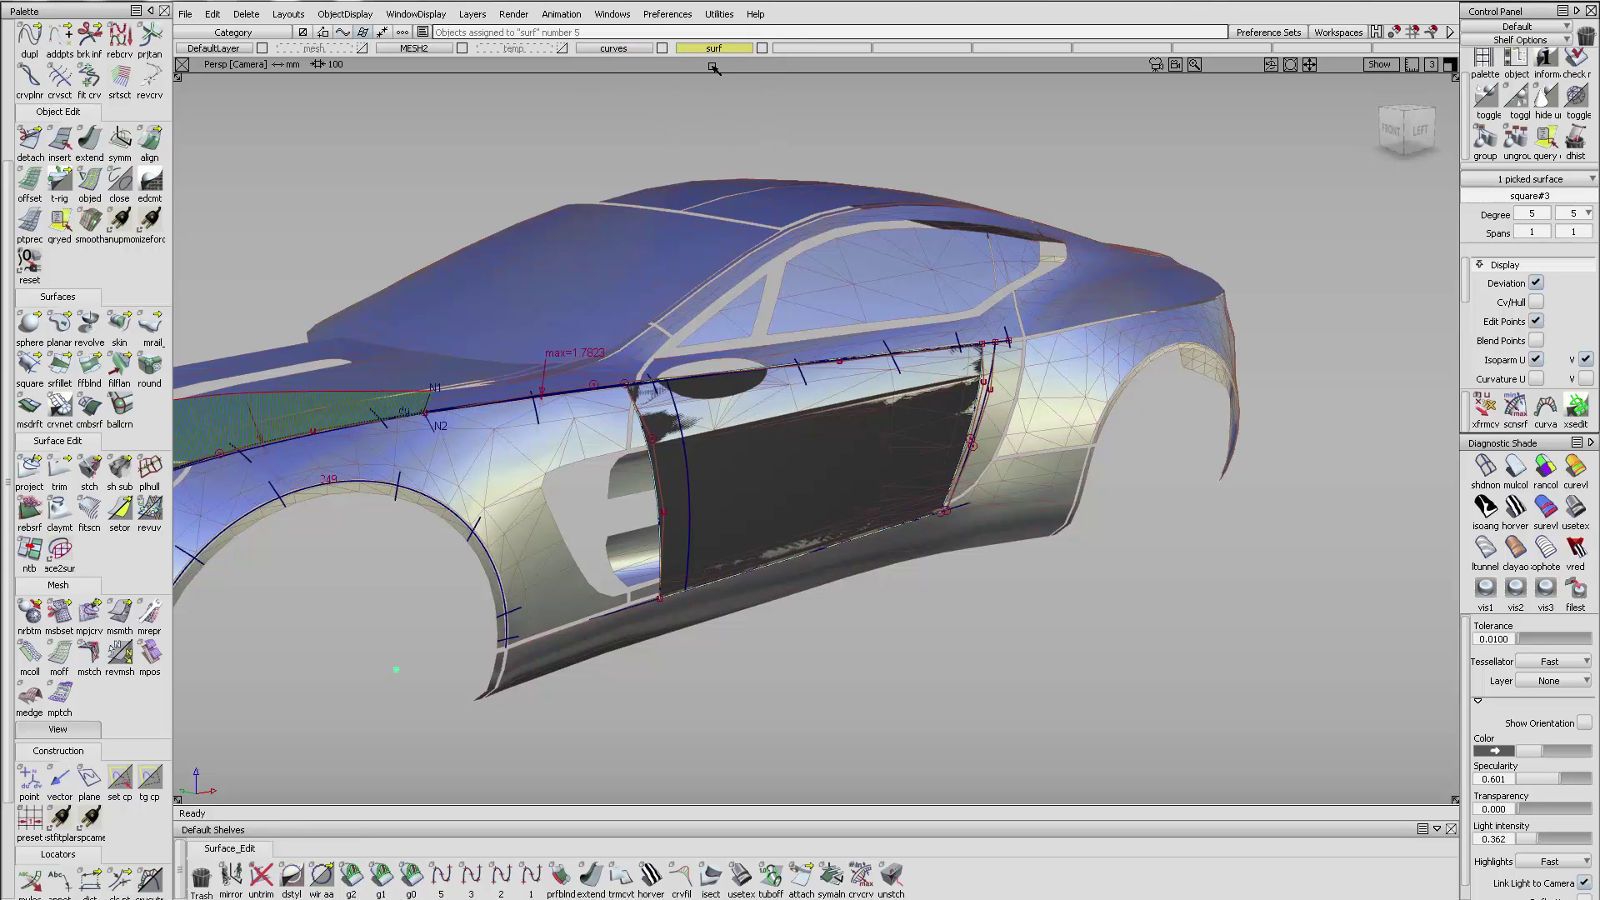
click(661, 49)
- Delete the door surface's construction history and reduce the surface to degree 3 in both U and V
click(1575, 136)
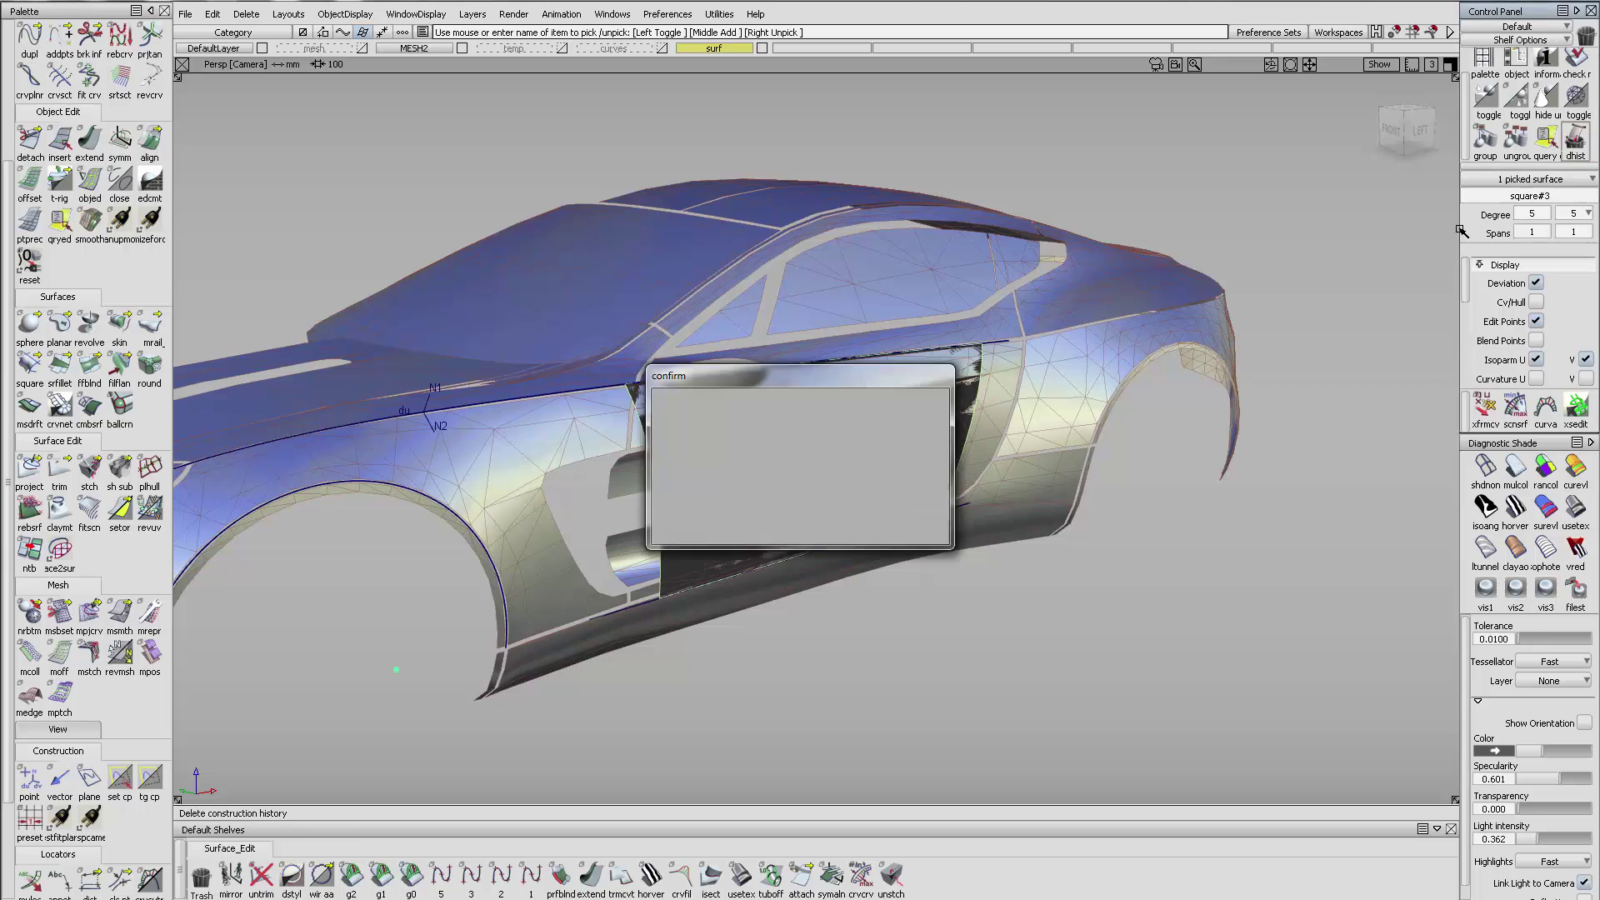
click(782, 476)
ctrl+shift+right_drag(925, 510, 1129, 496)
alt+shift+drag(1129, 497, 794, 507)
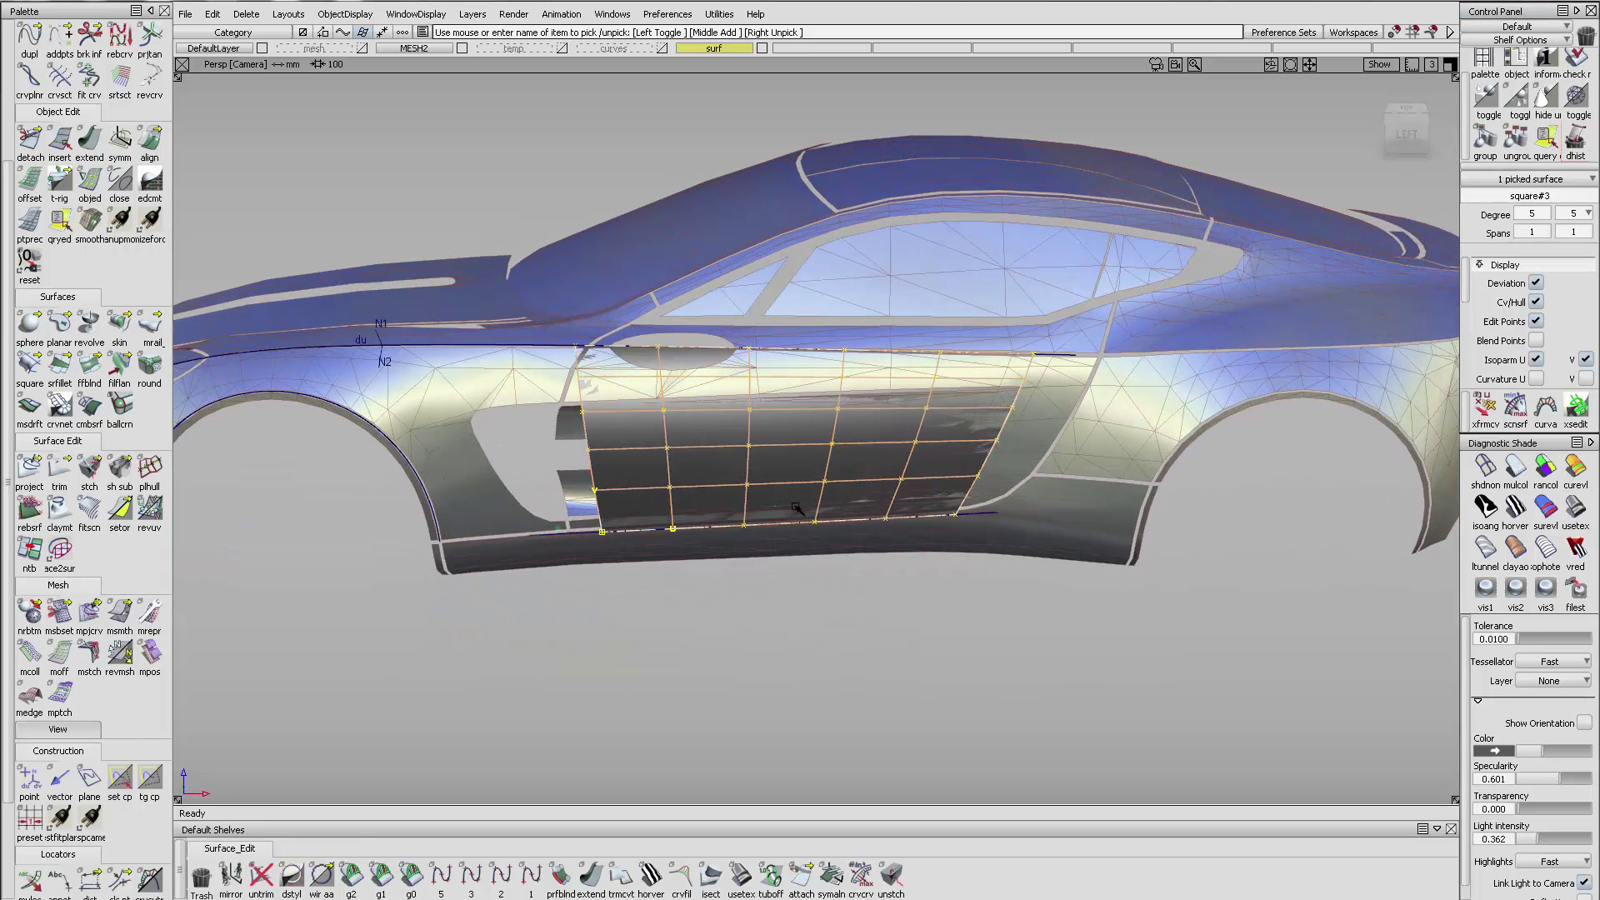
click(1547, 214)
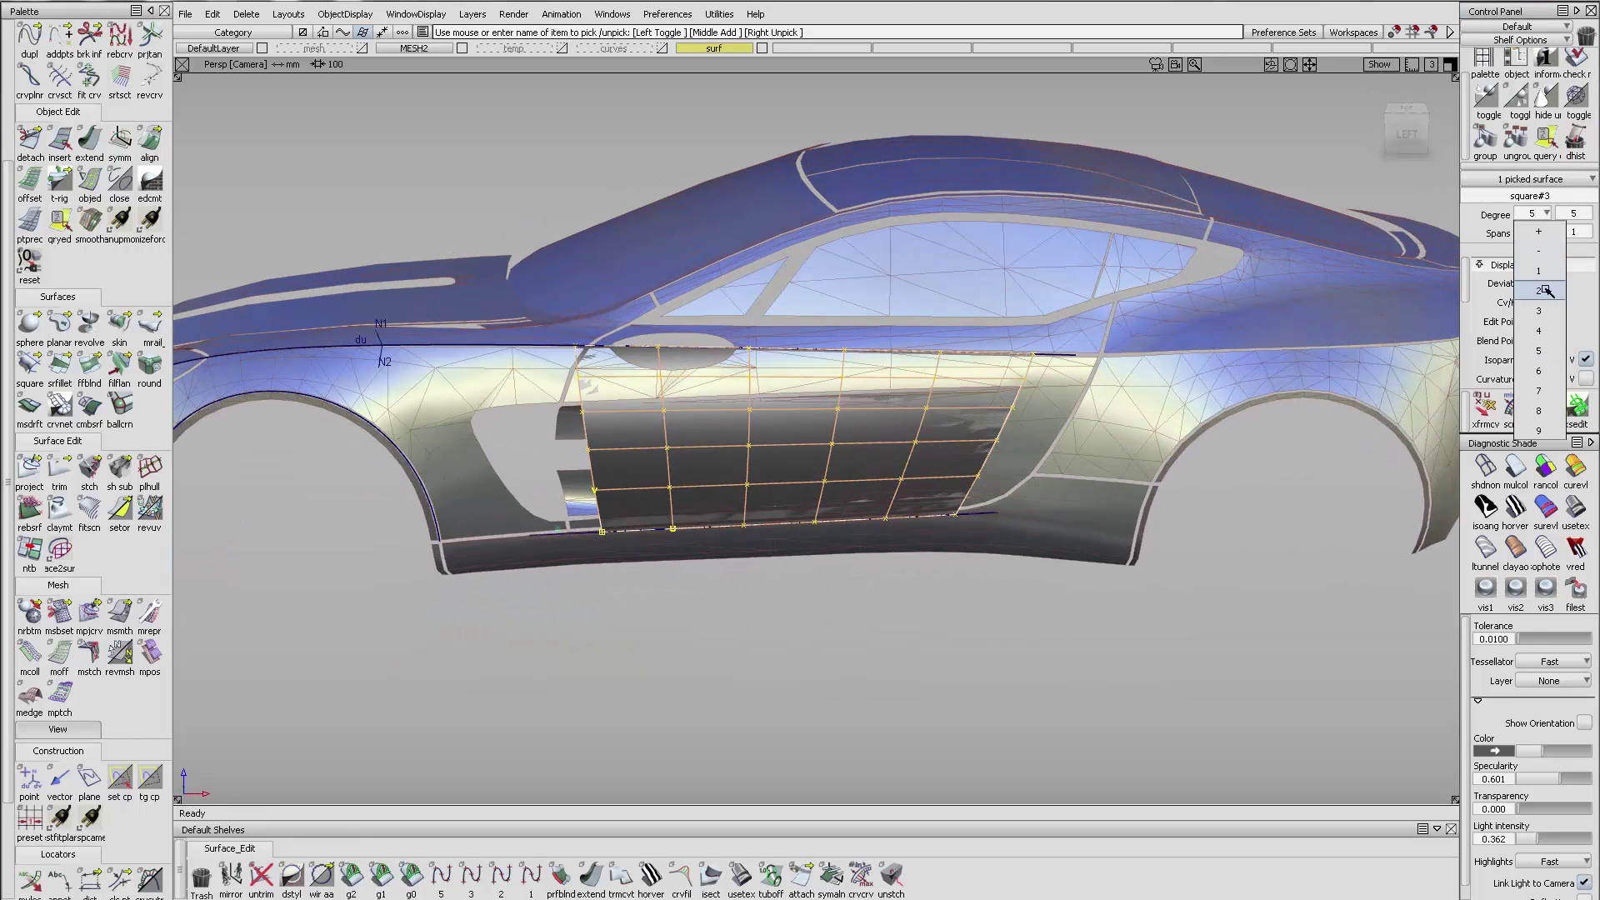
click(1538, 290)
click(1592, 214)
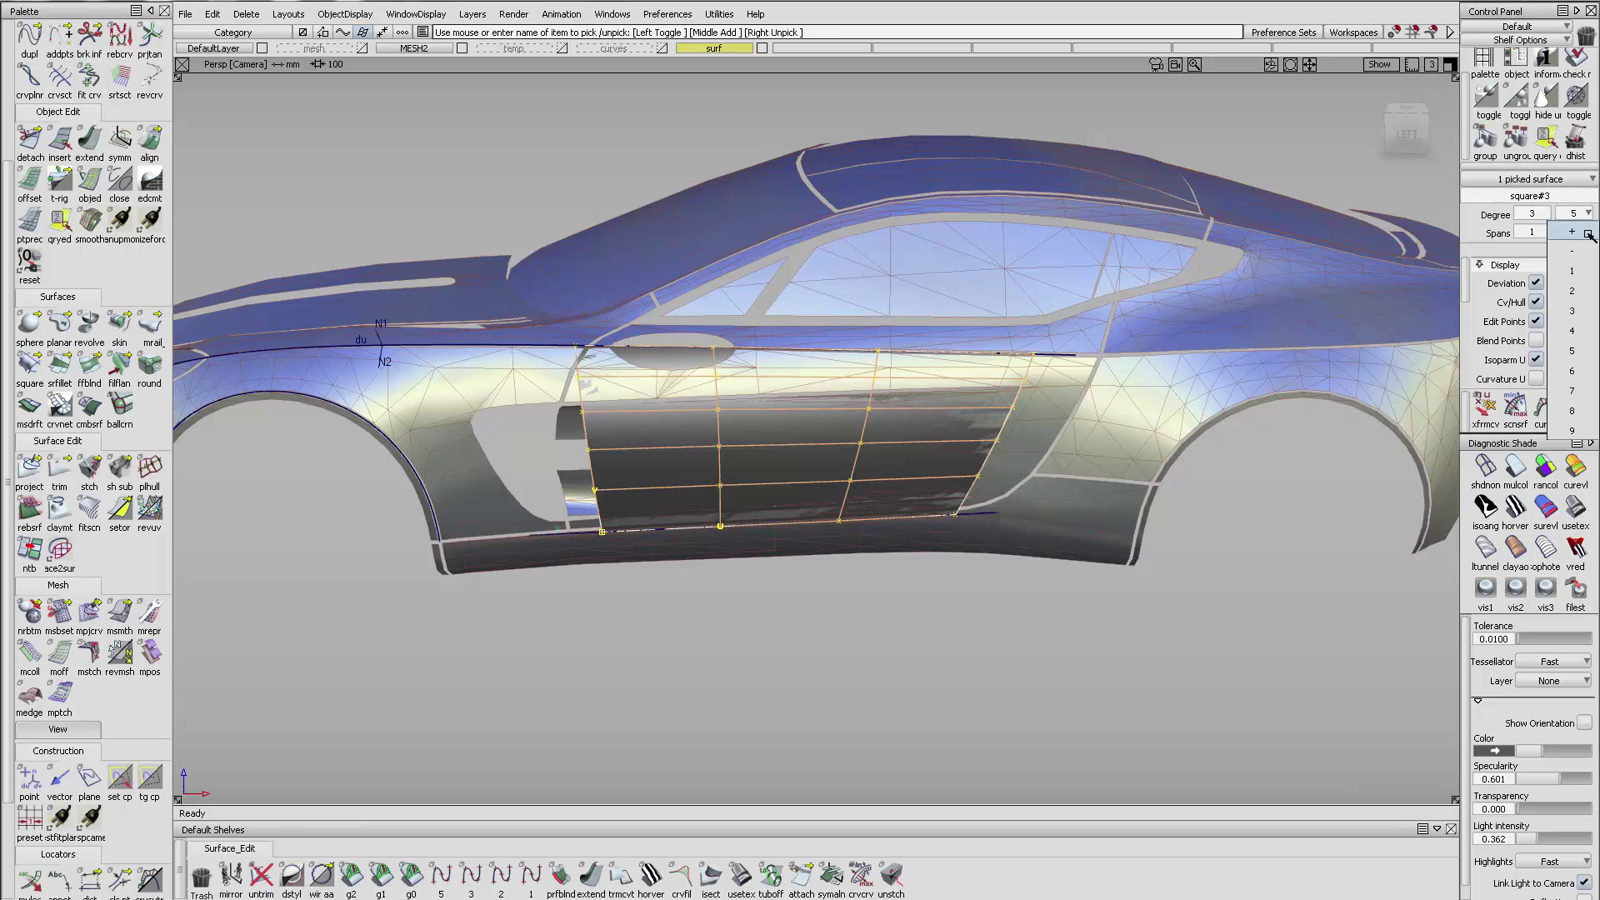
click(1573, 311)
ctrl+shift+drag(779, 498, 780, 387)
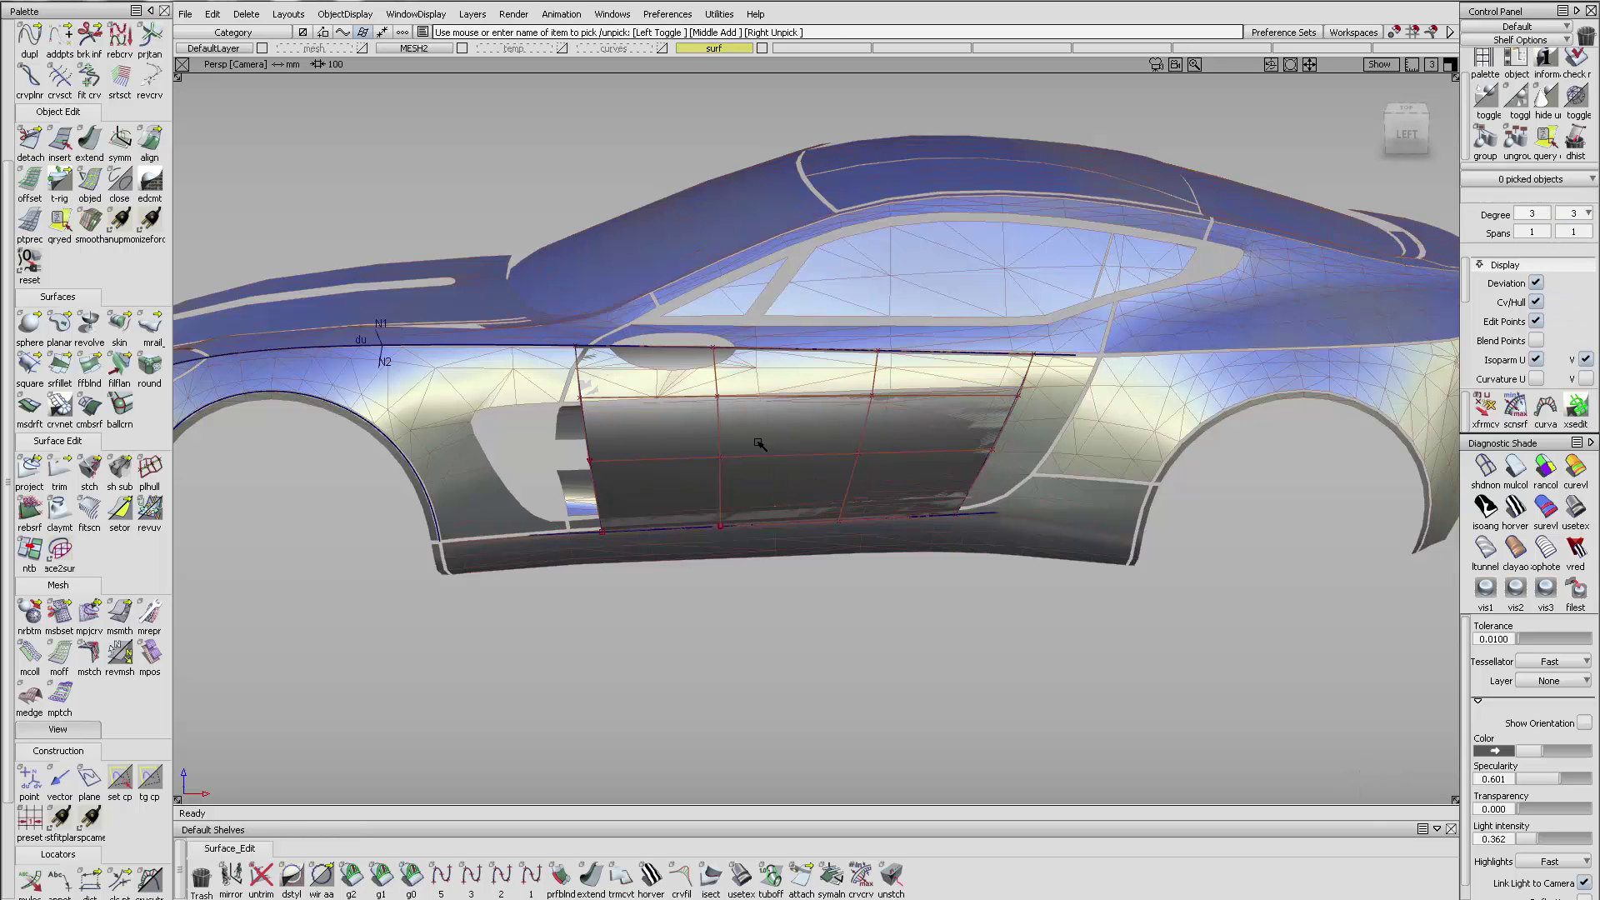
- Extend the door surface's front edge about 944 mm over the front wheel opening and set the extension to degree 4 in V
alt+shift+right_drag(757, 443, 746, 475)
alt+shift+drag(745, 475, 687, 413)
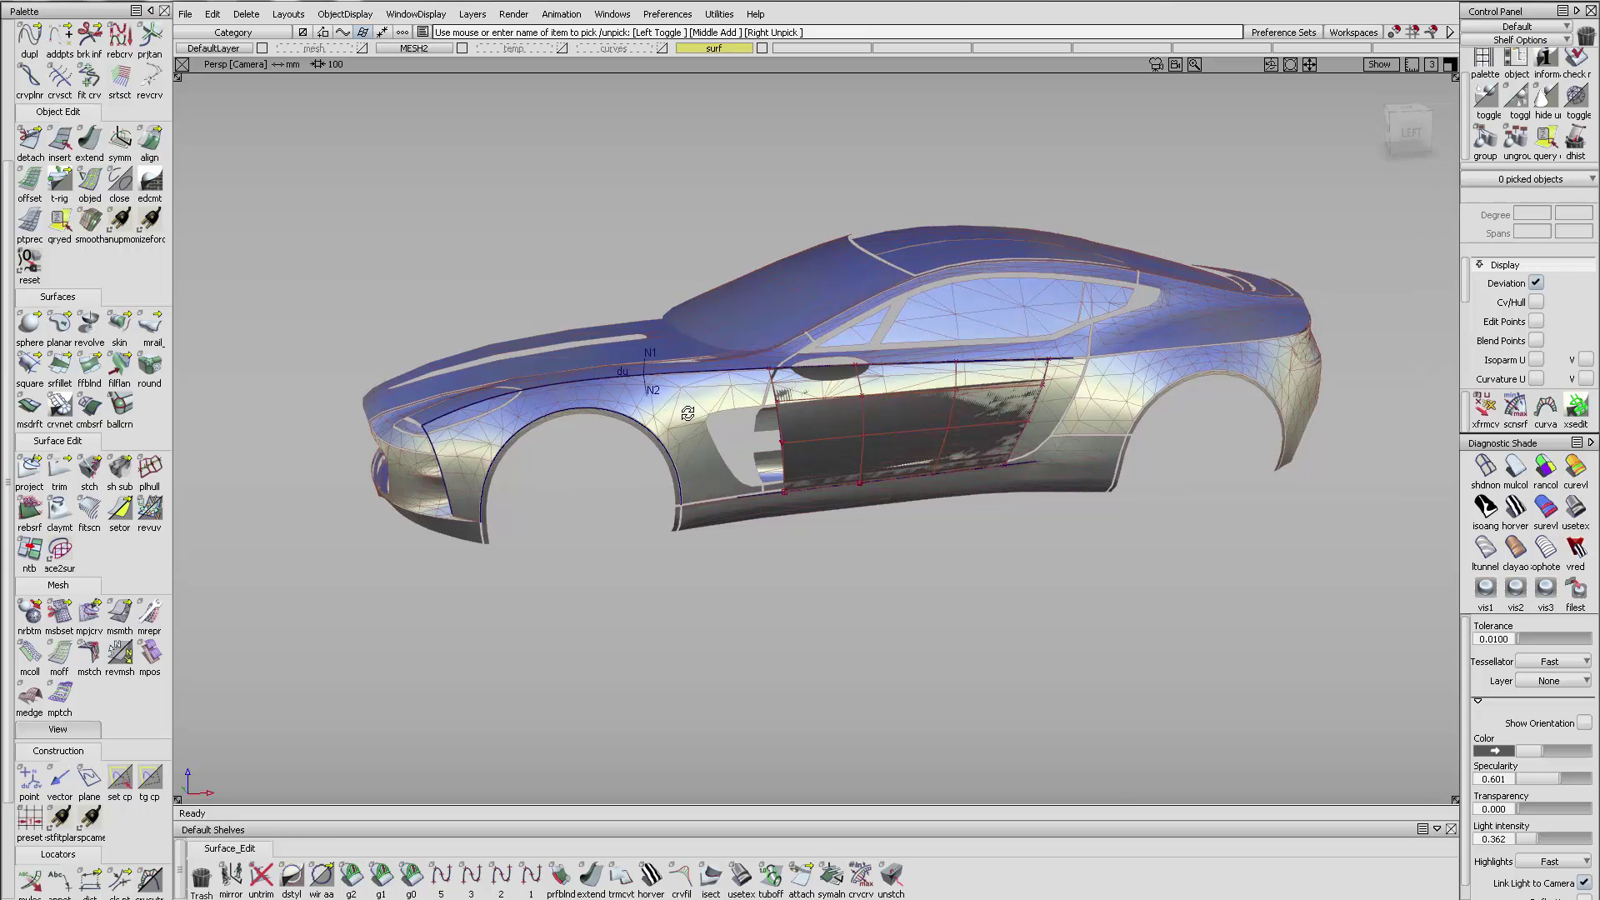
alt+shift+right_drag(687, 413, 902, 412)
alt+shift+drag(903, 412, 639, 432)
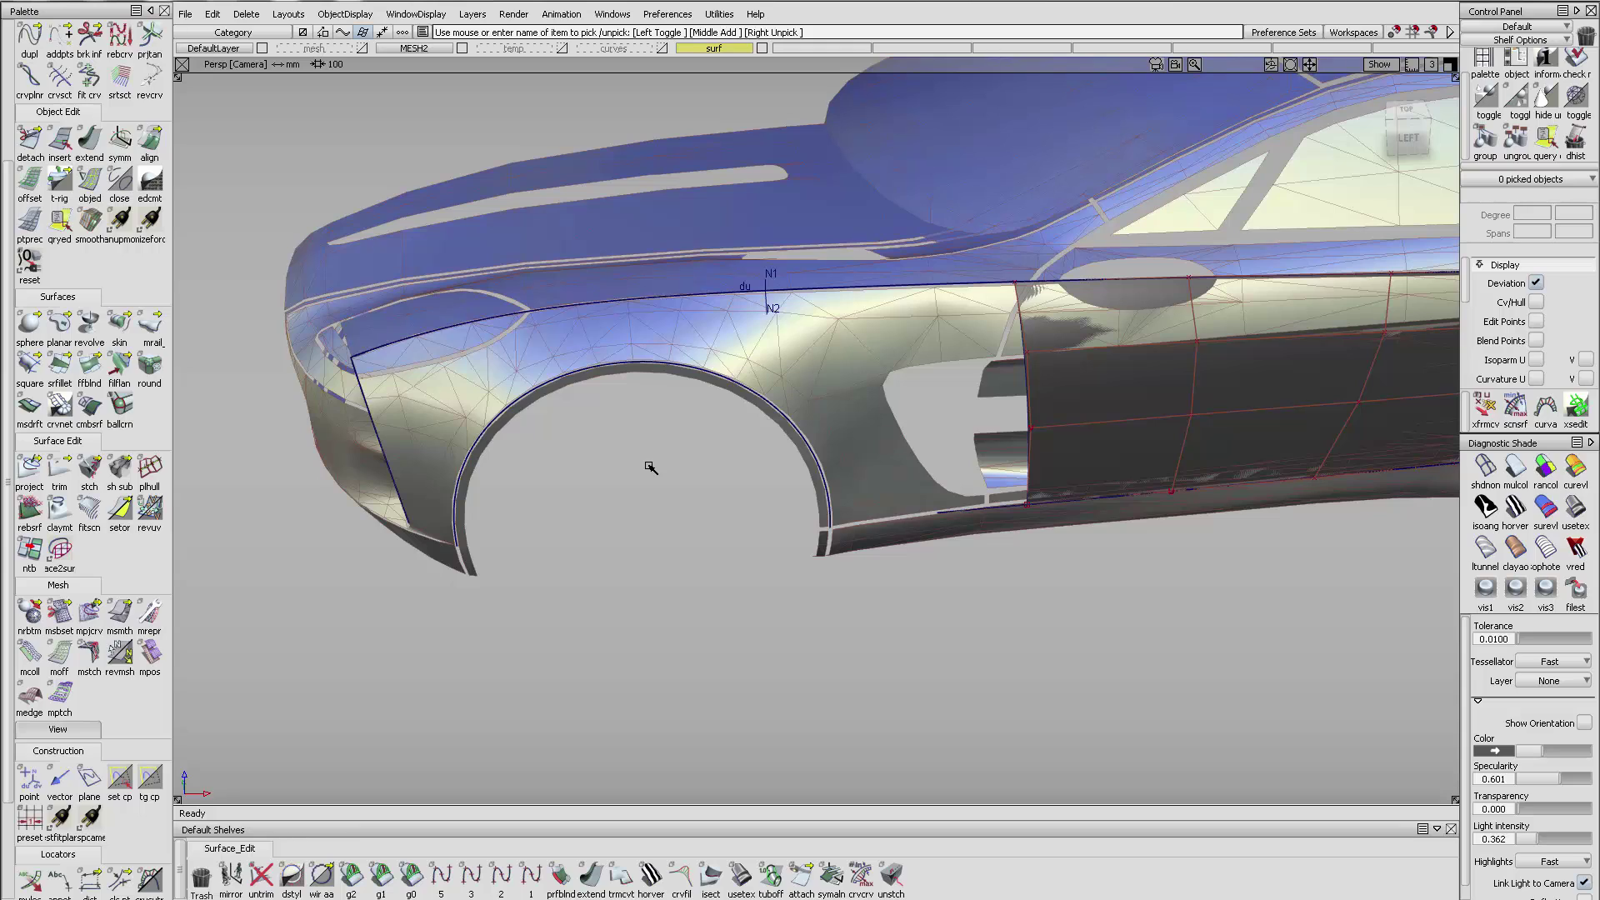
click(90, 140)
click(591, 875)
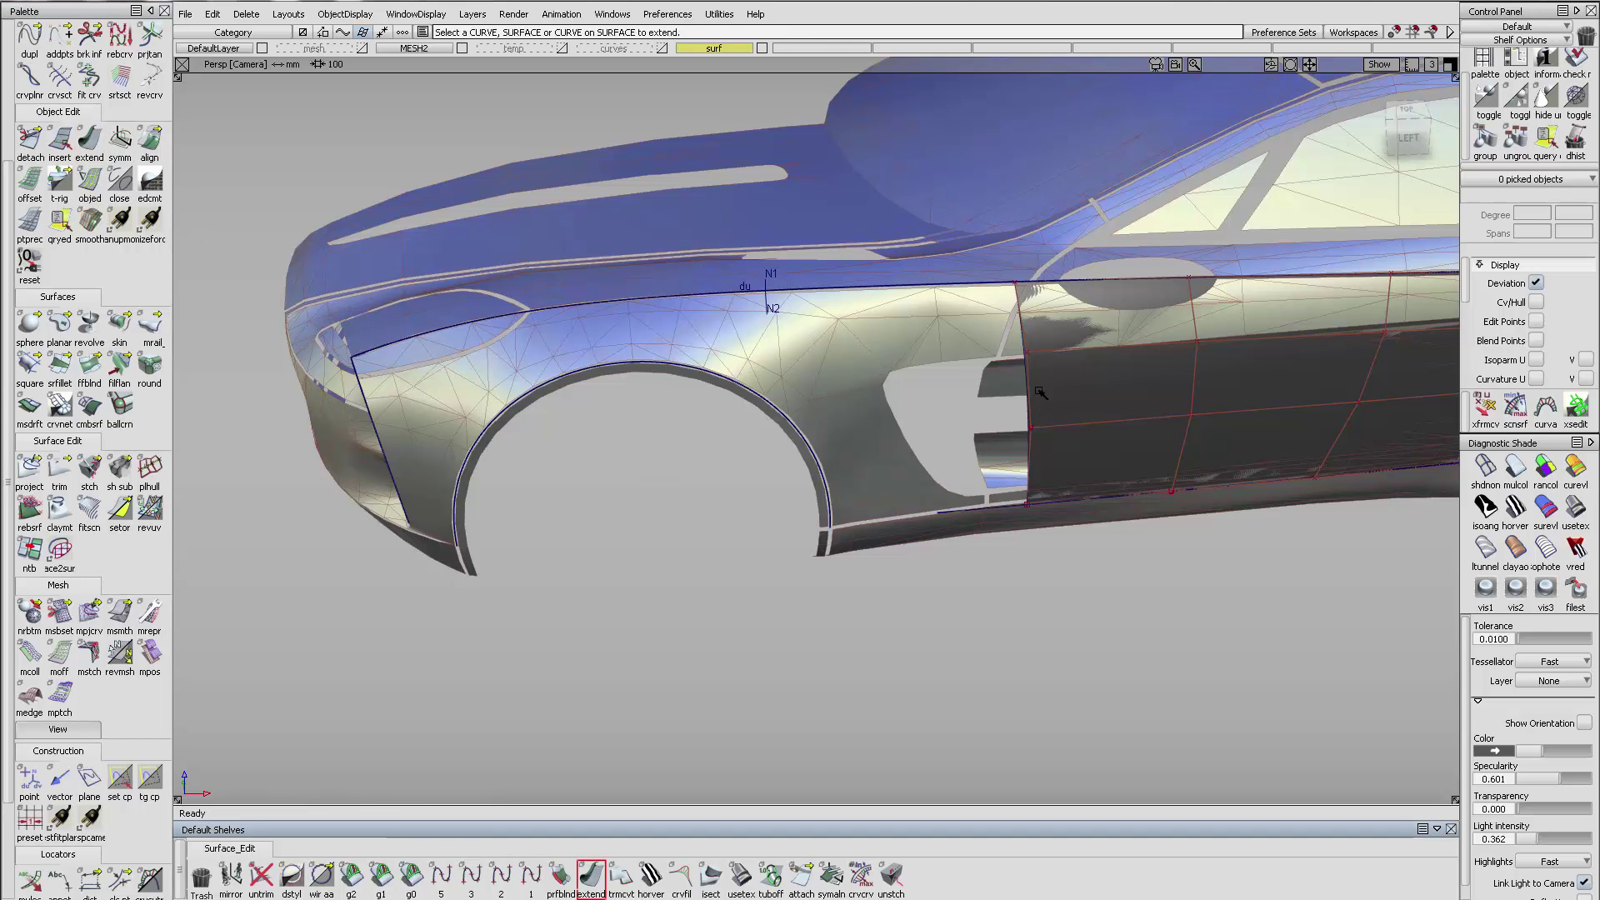
drag(1026, 386, 138, 405)
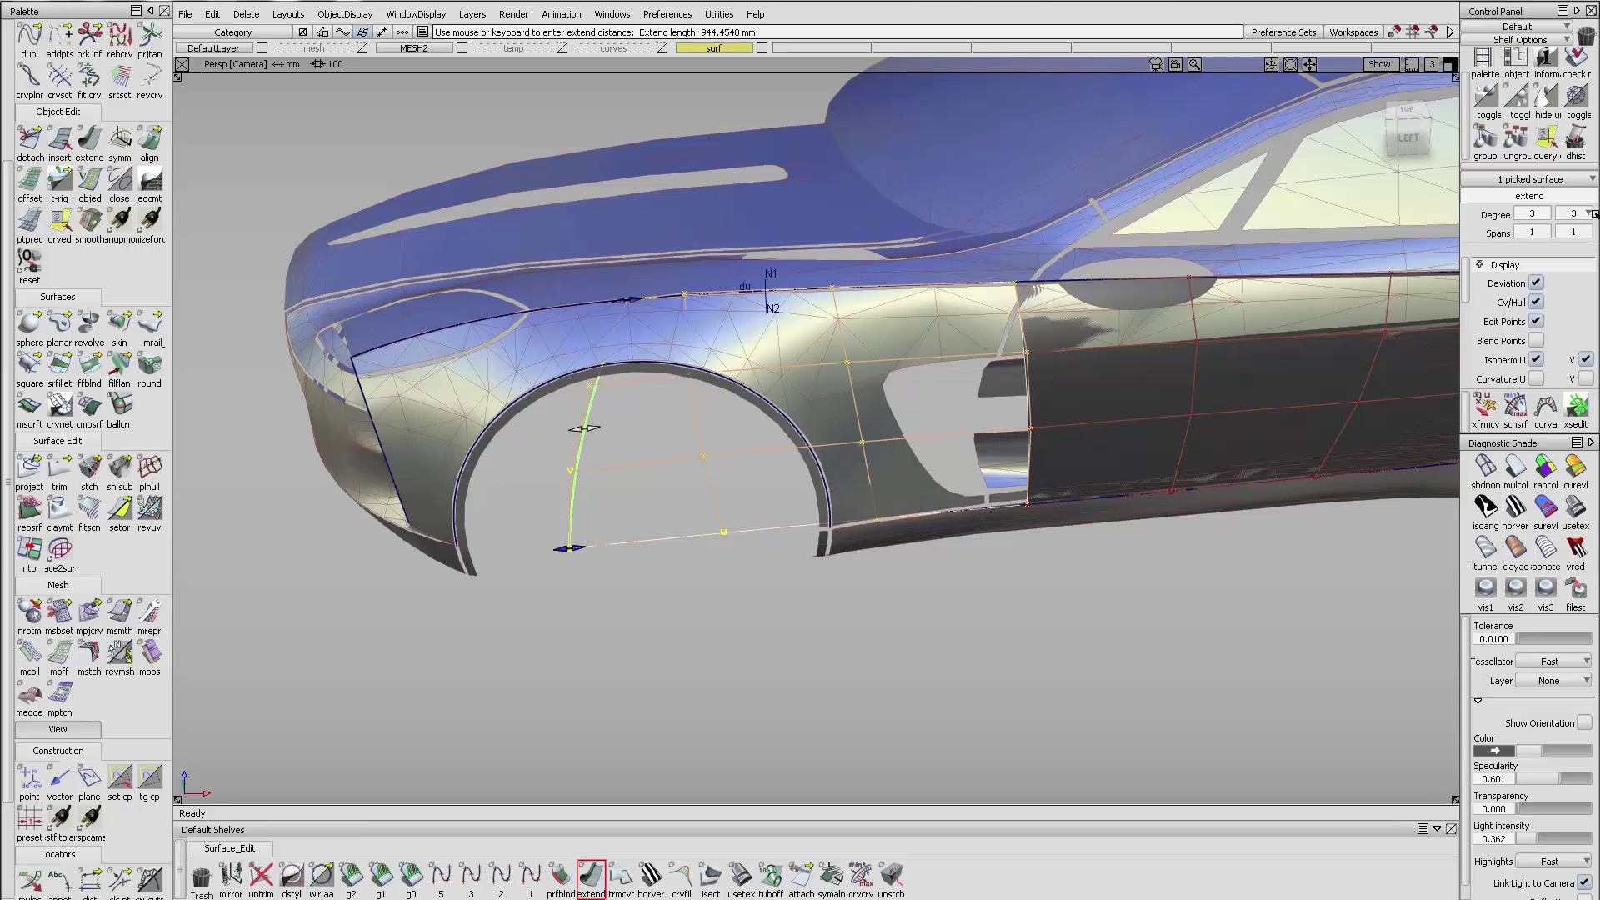
click(1592, 214)
click(1574, 330)
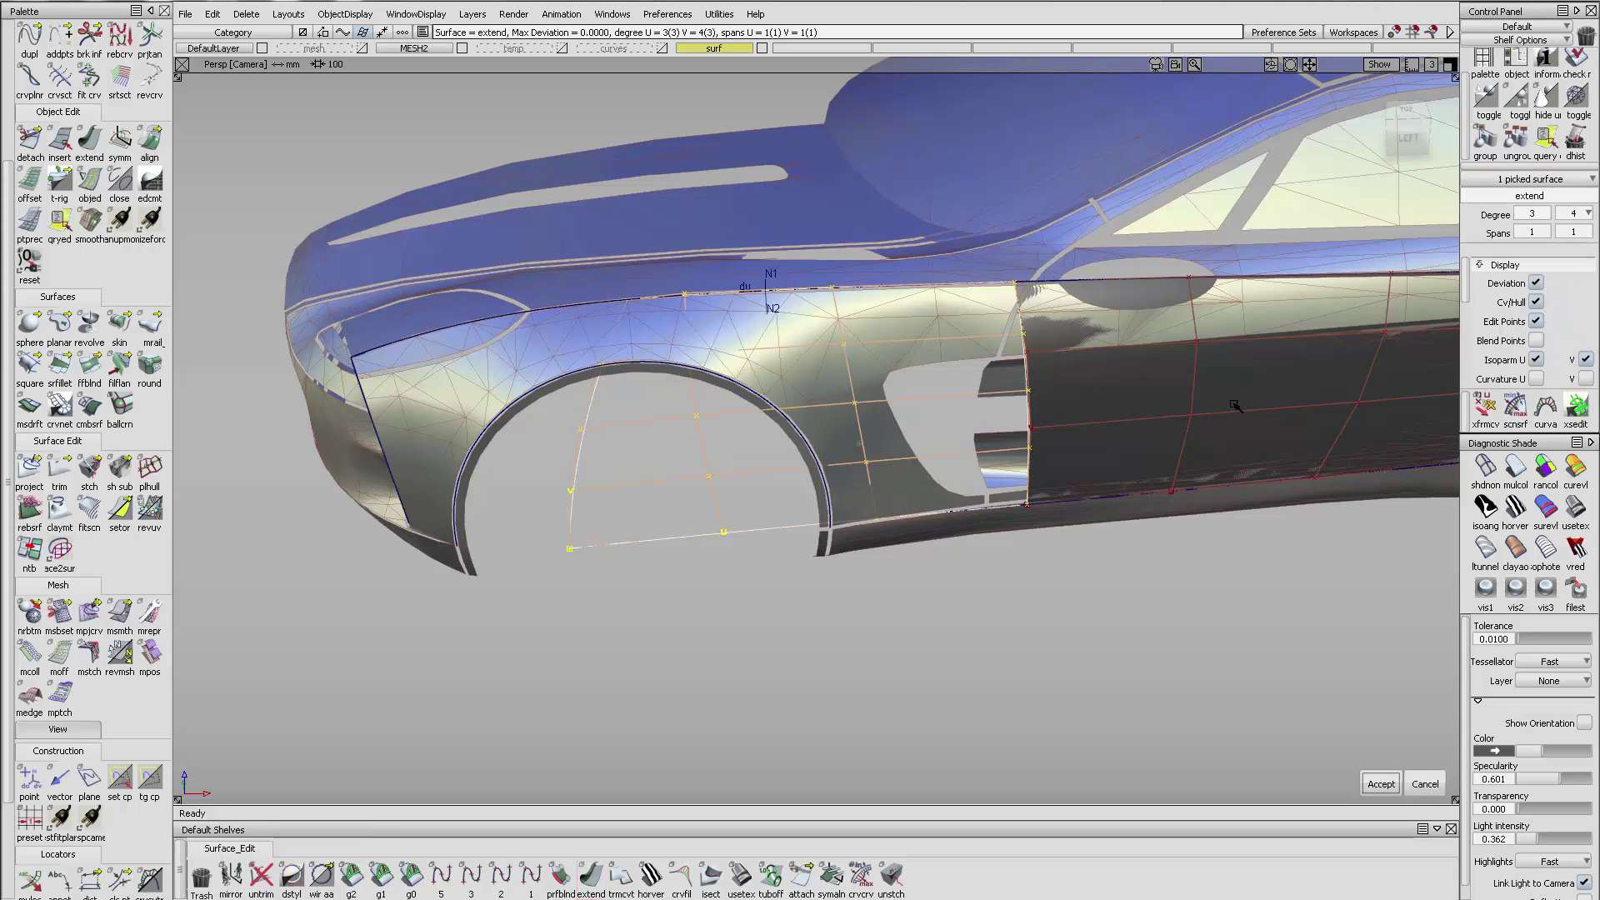
- Try to snap the extension's front row of CVs to the shoulder curve in the perspective view, and undo the move
alt+shift+drag(900, 375, 695, 423)
drag(533, 300, 621, 485)
drag(649, 589, 650, 590)
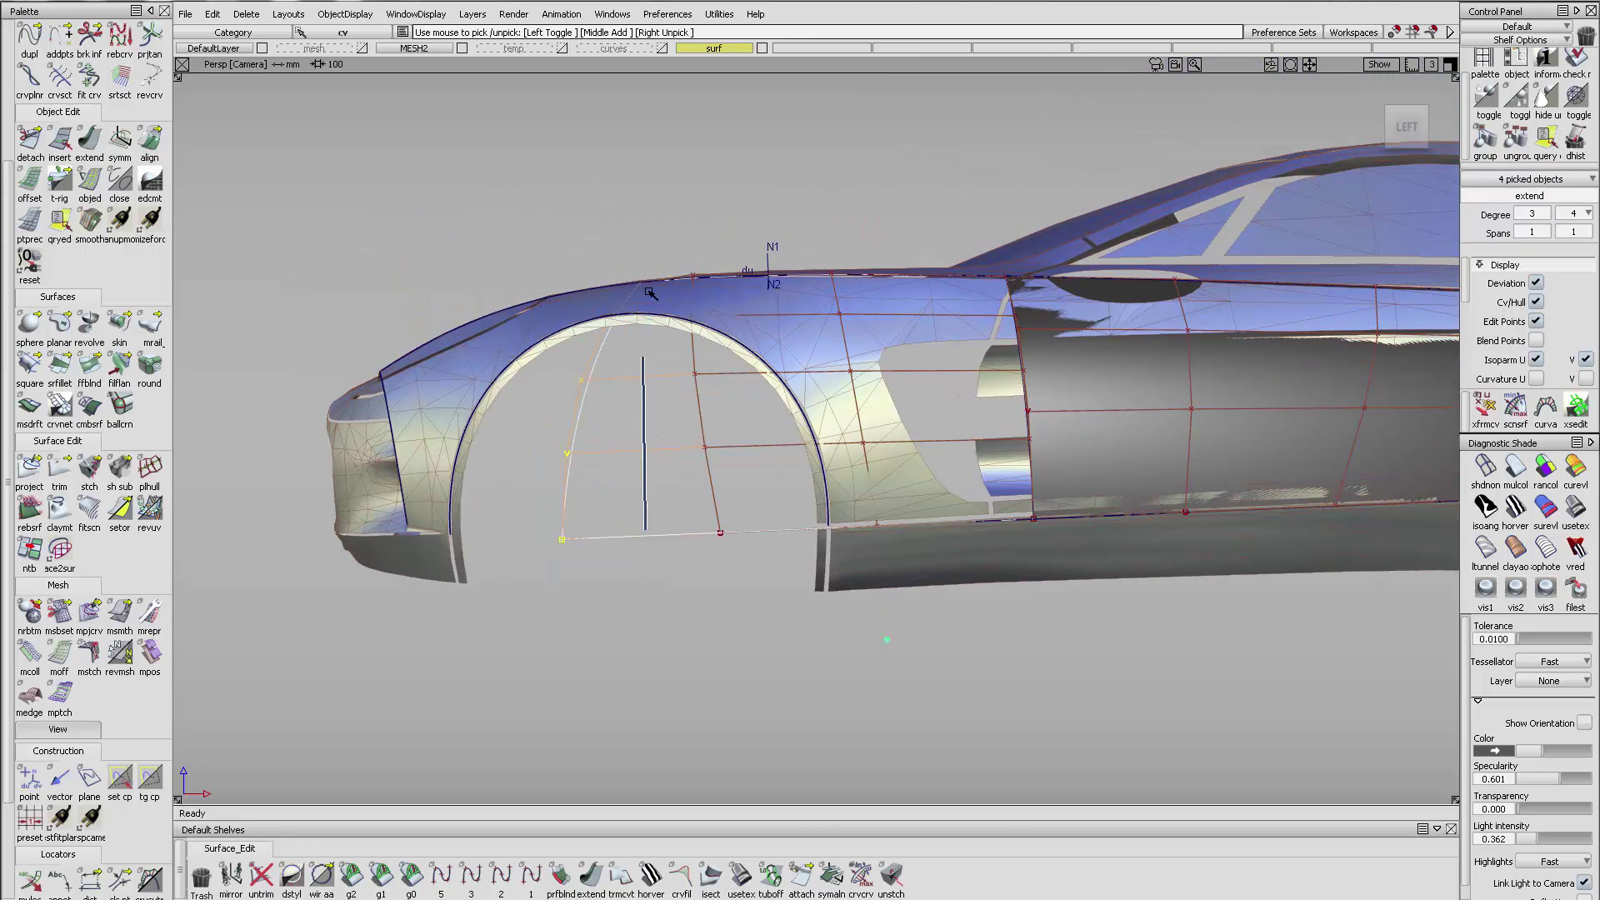
ctrl+alt+click(633, 258)
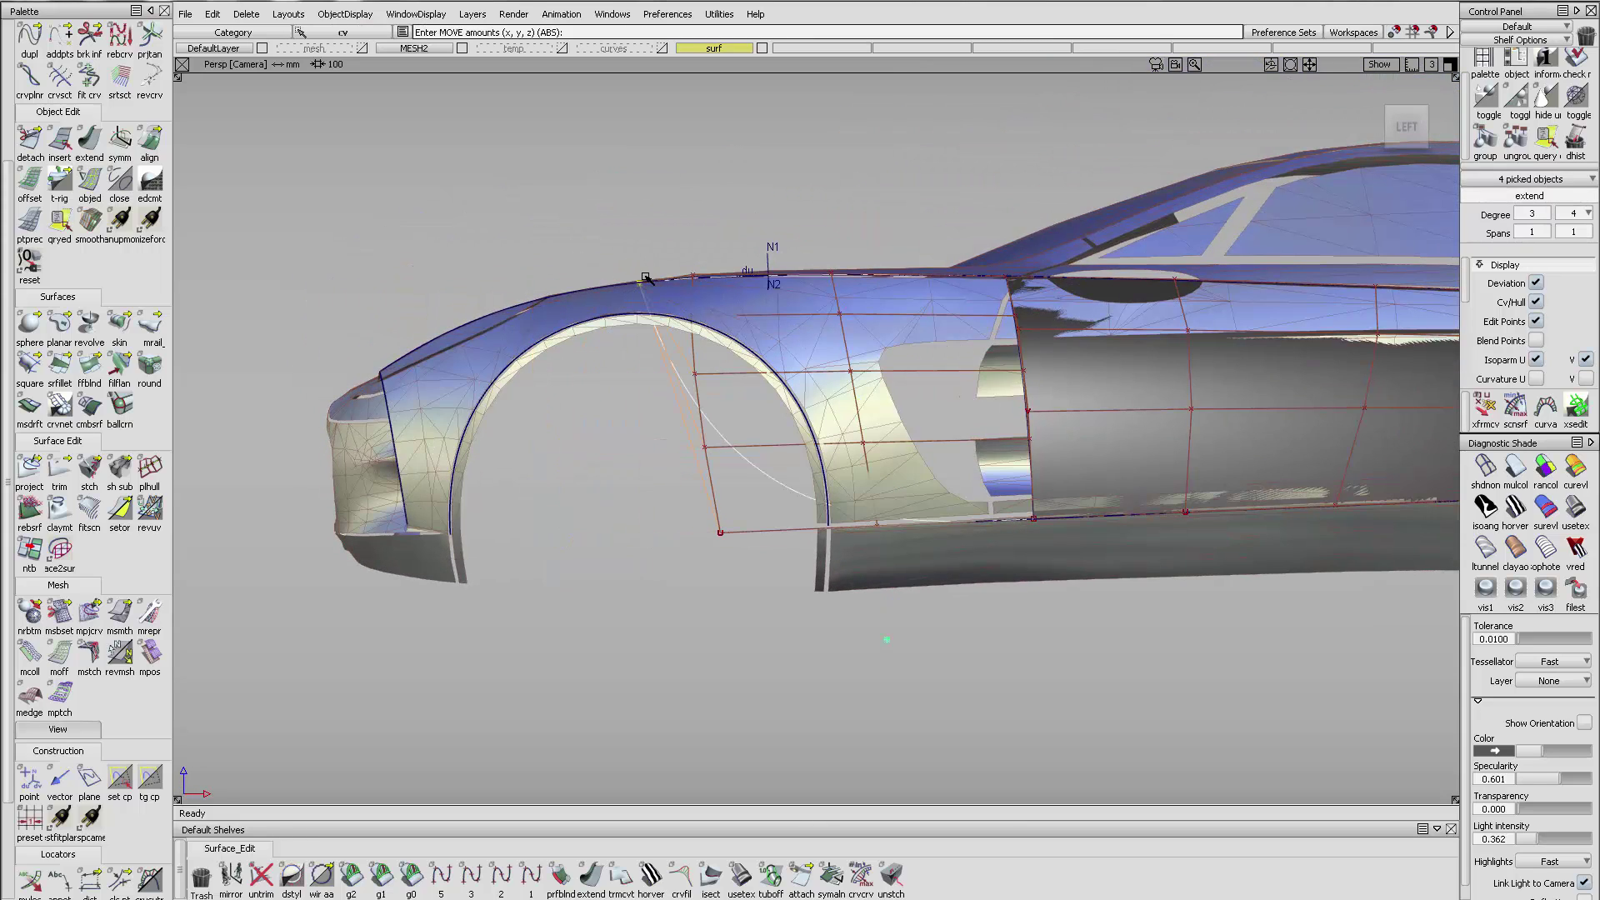
middle_drag(645, 277, 618, 251)
key(ctrl+z)
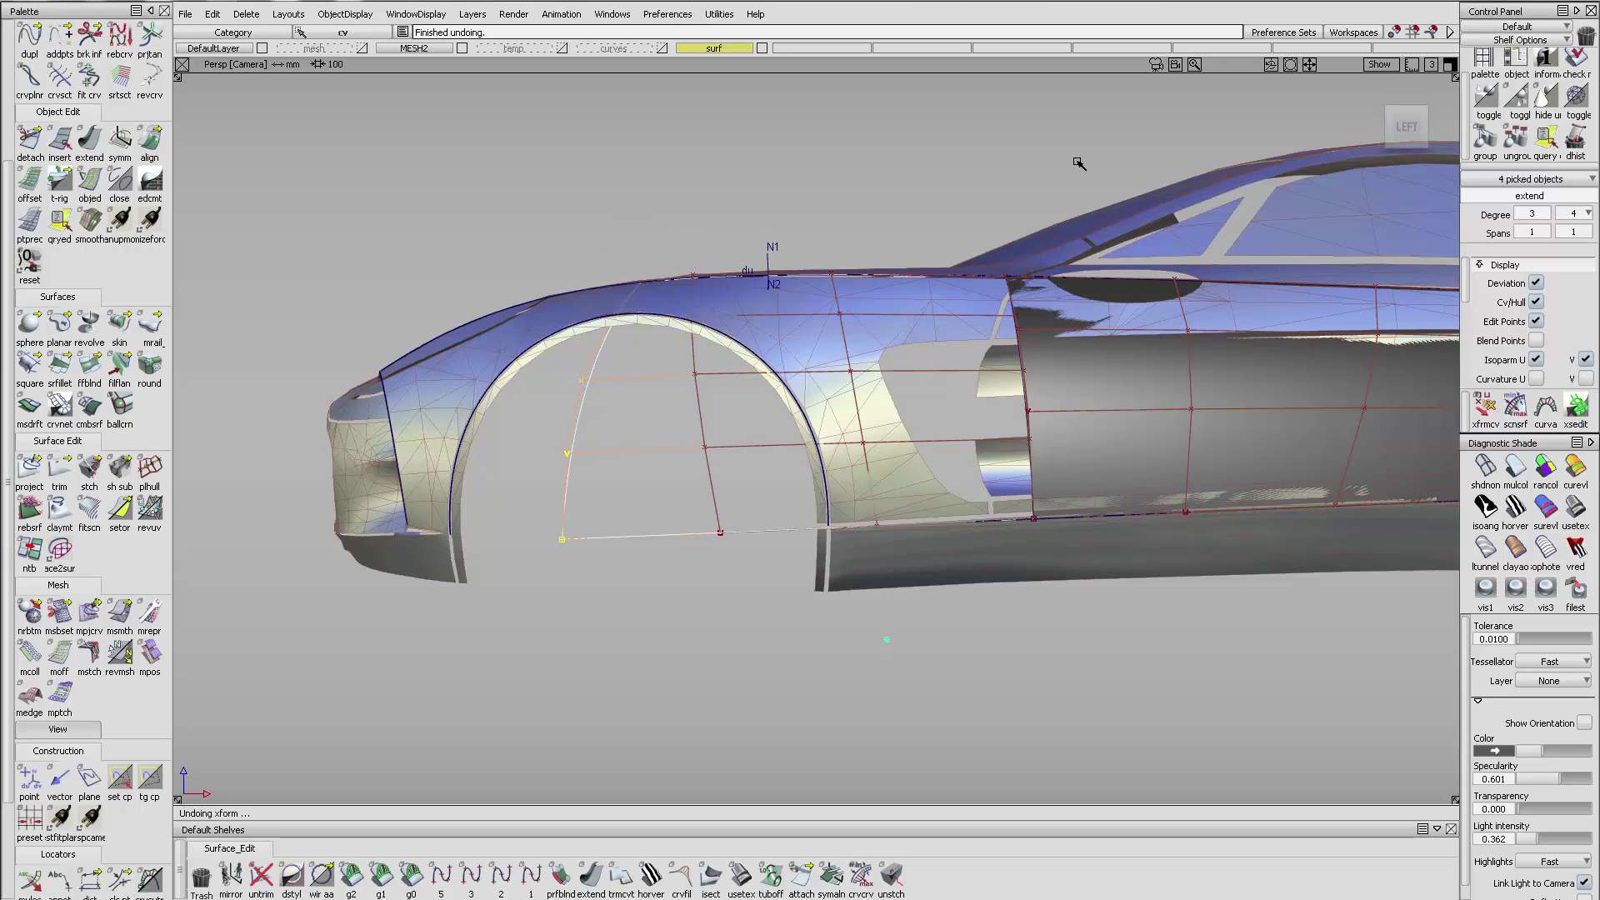
- Align the extension's front row of CVs vertically above the wheel centre in the Left view
key(F6)
ctrl+middle_click(603, 106)
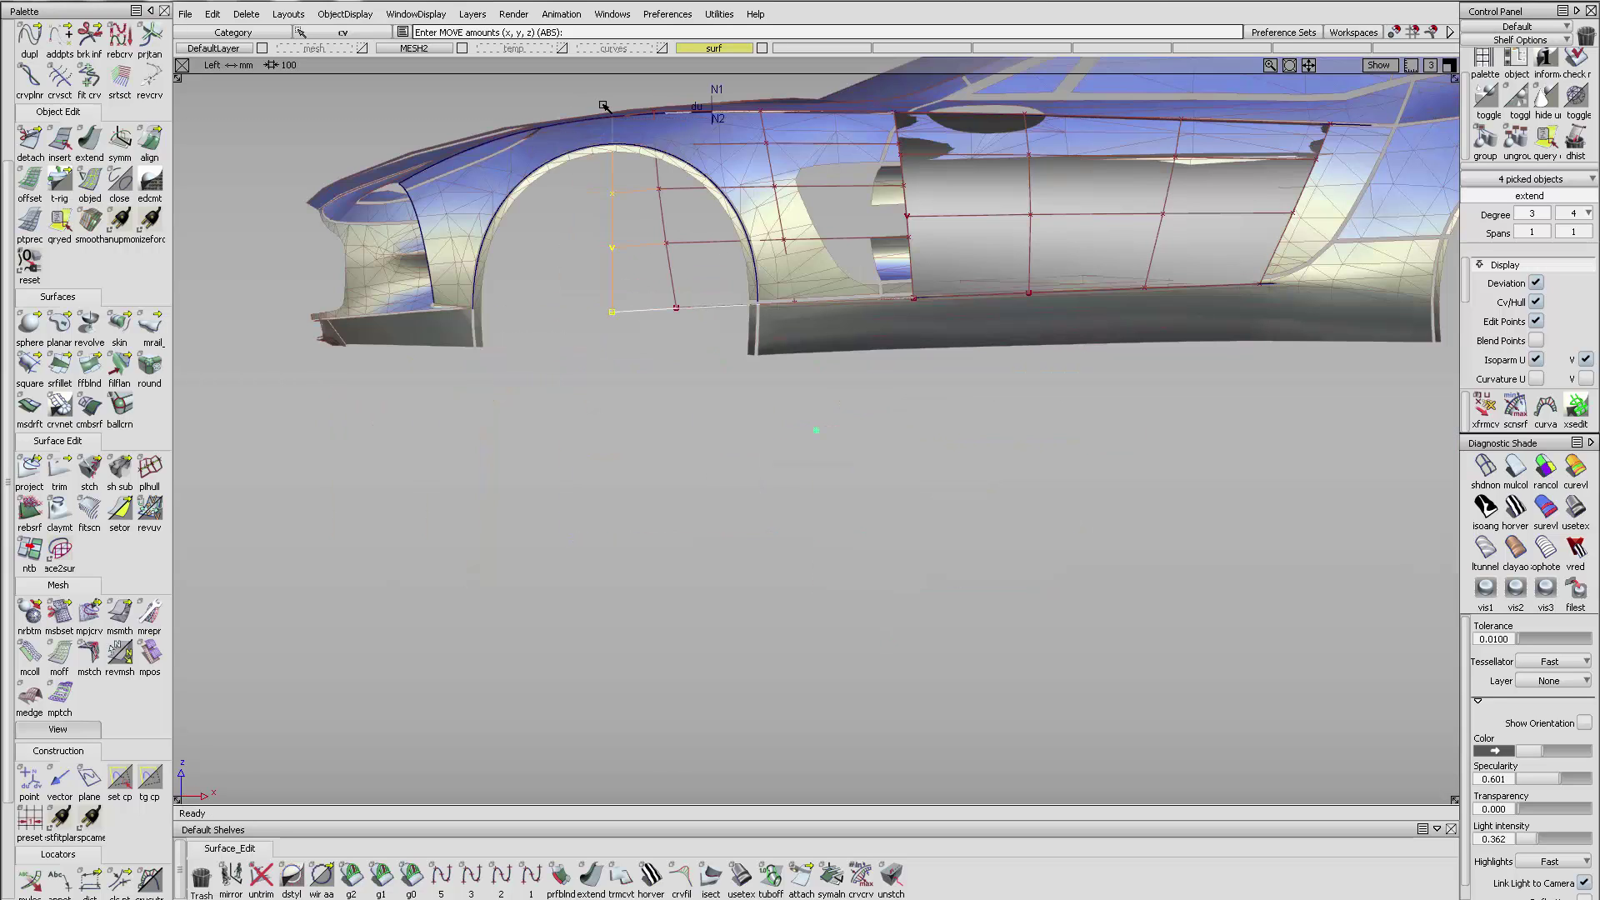
alt+shift+middle_drag(712, 190, 721, 351)
alt+shift+right_drag(722, 351, 740, 352)
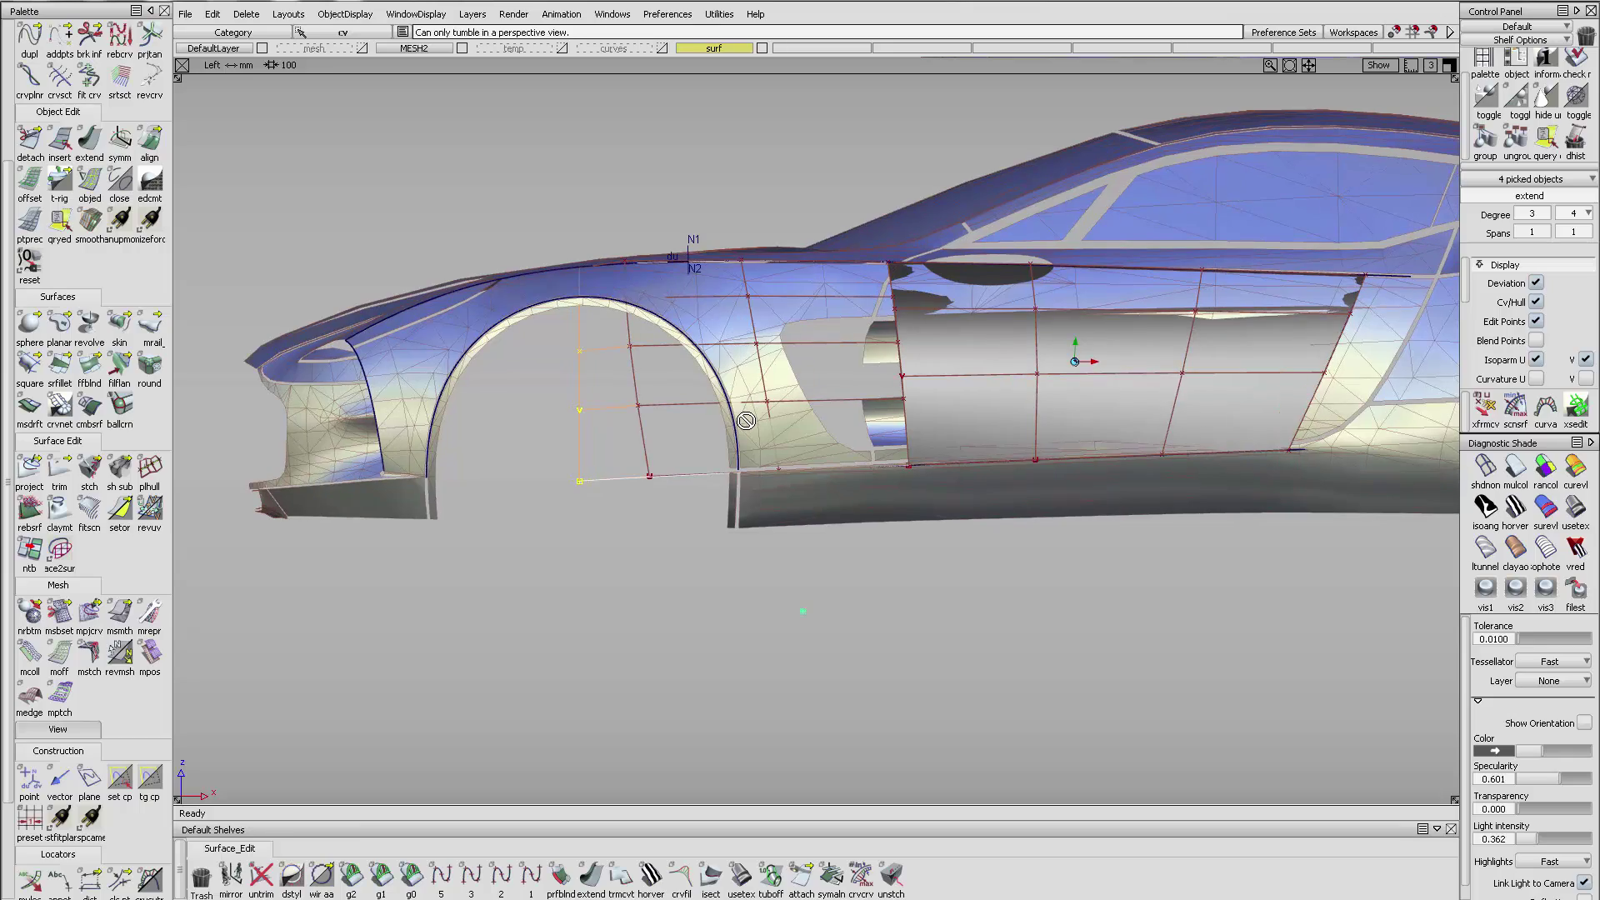
key(F8)
alt+shift+drag(708, 372, 762, 523)
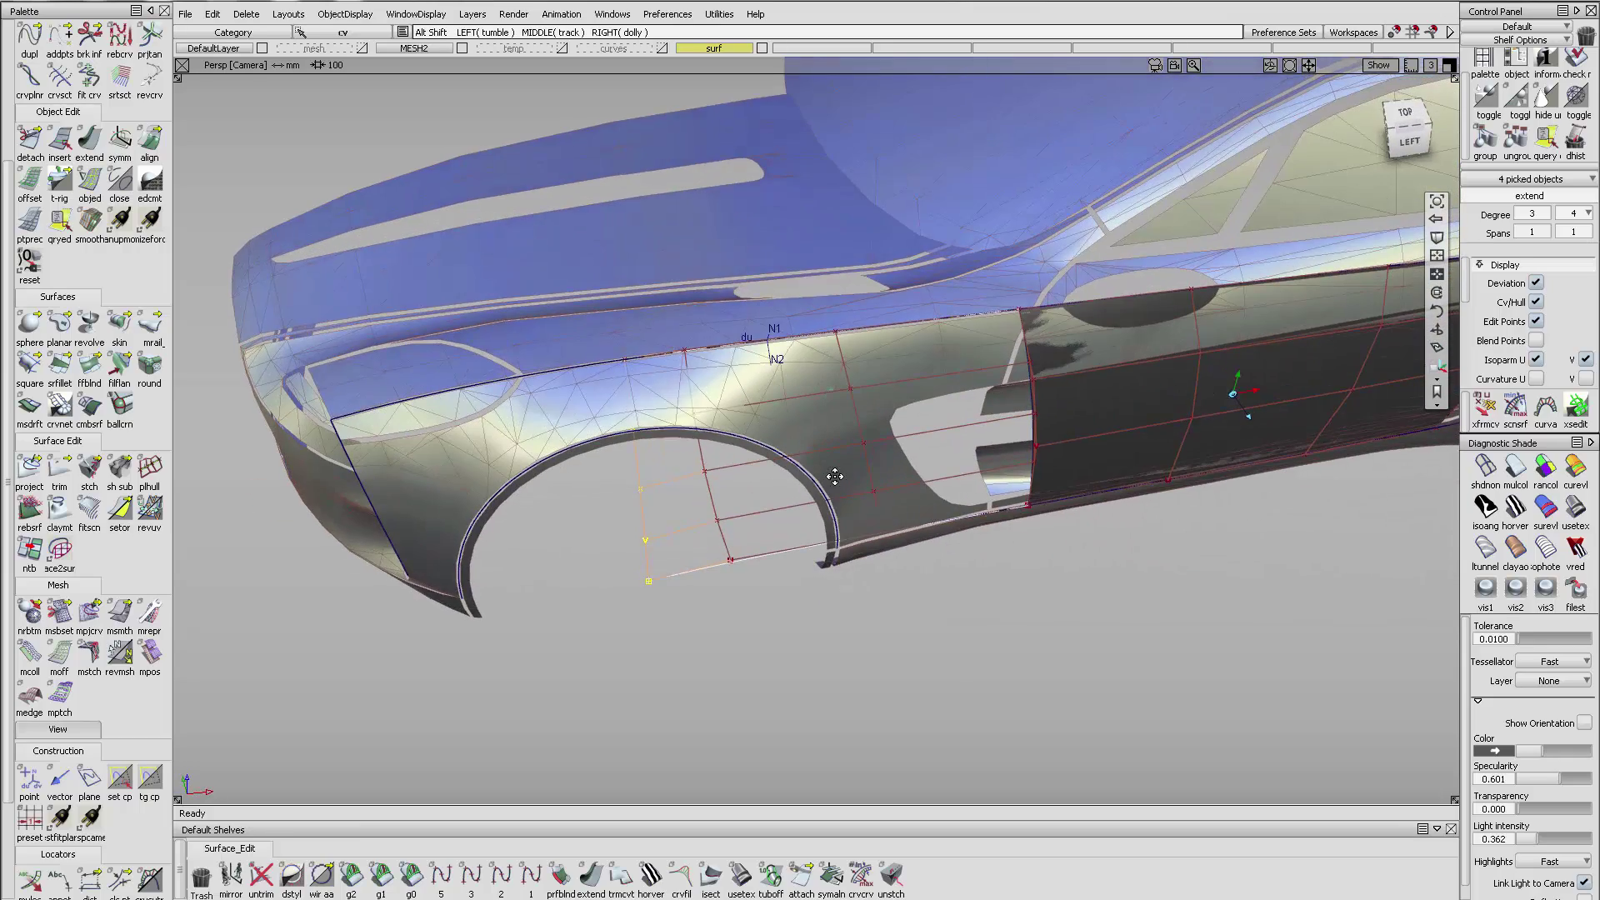
alt+shift+middle_drag(836, 479, 881, 460)
alt+shift+drag(881, 461, 816, 492)
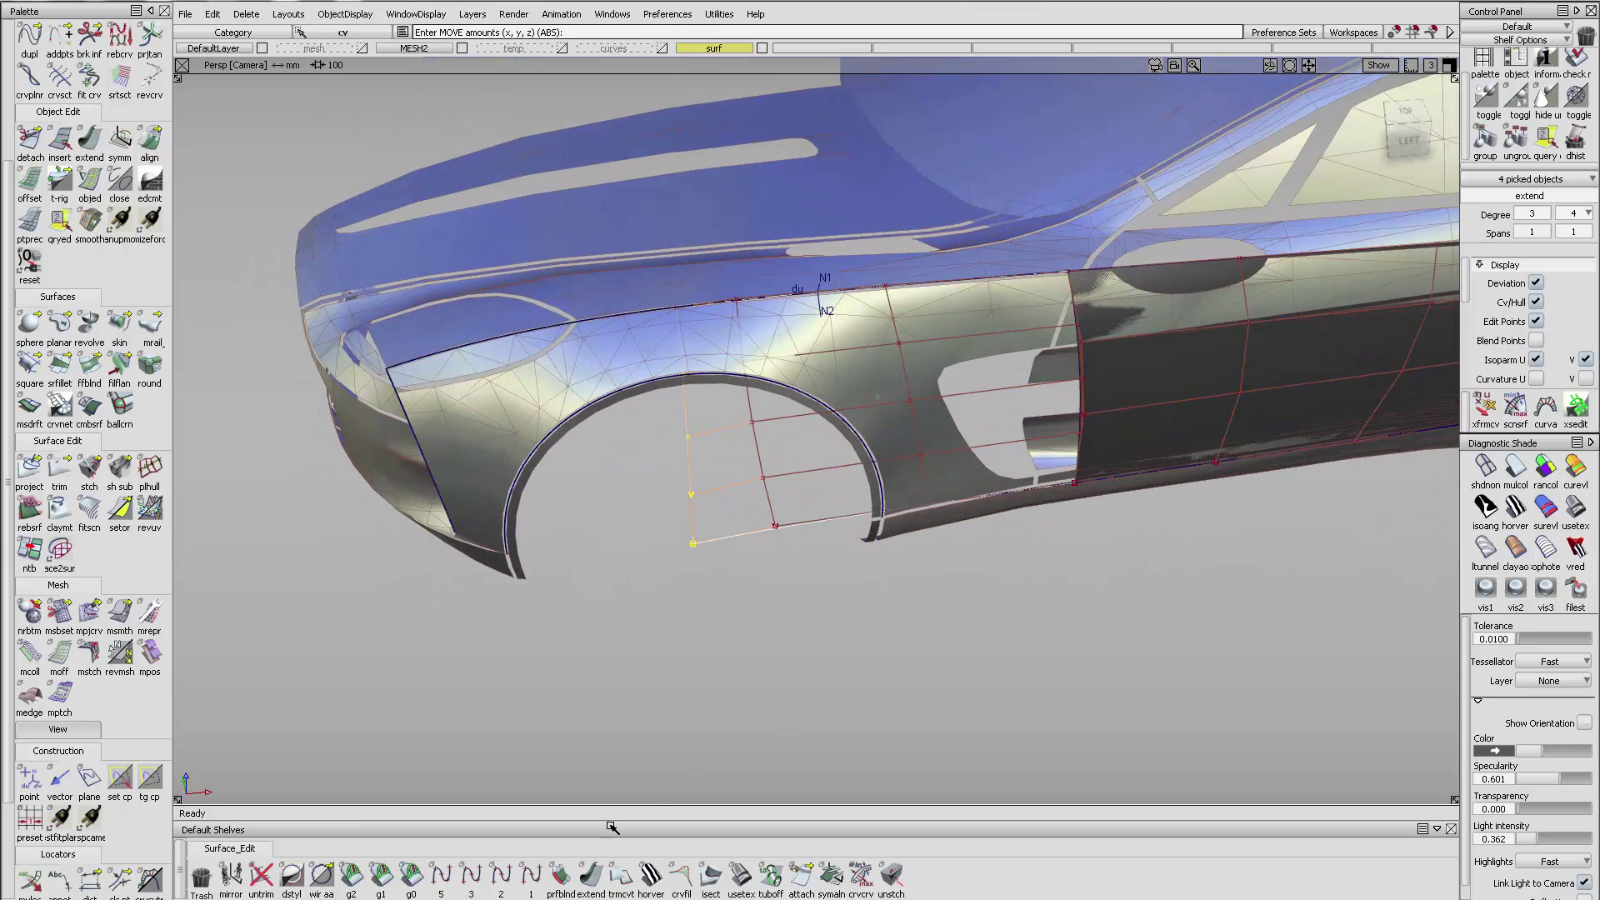
- Apply multi-color diagnostic shading to the fender extension and compare it with the mesh around the wheel arch
click(1511, 481)
alt+shift+drag(964, 435, 987, 360)
alt+shift+right_drag(988, 360, 836, 325)
alt+shift+drag(835, 325, 867, 329)
alt+shift+middle_drag(866, 330, 980, 387)
- Try moving the extension's front CVs below the shoulder curve outward from the body side
ctrl+shift+drag(600, 339, 506, 296)
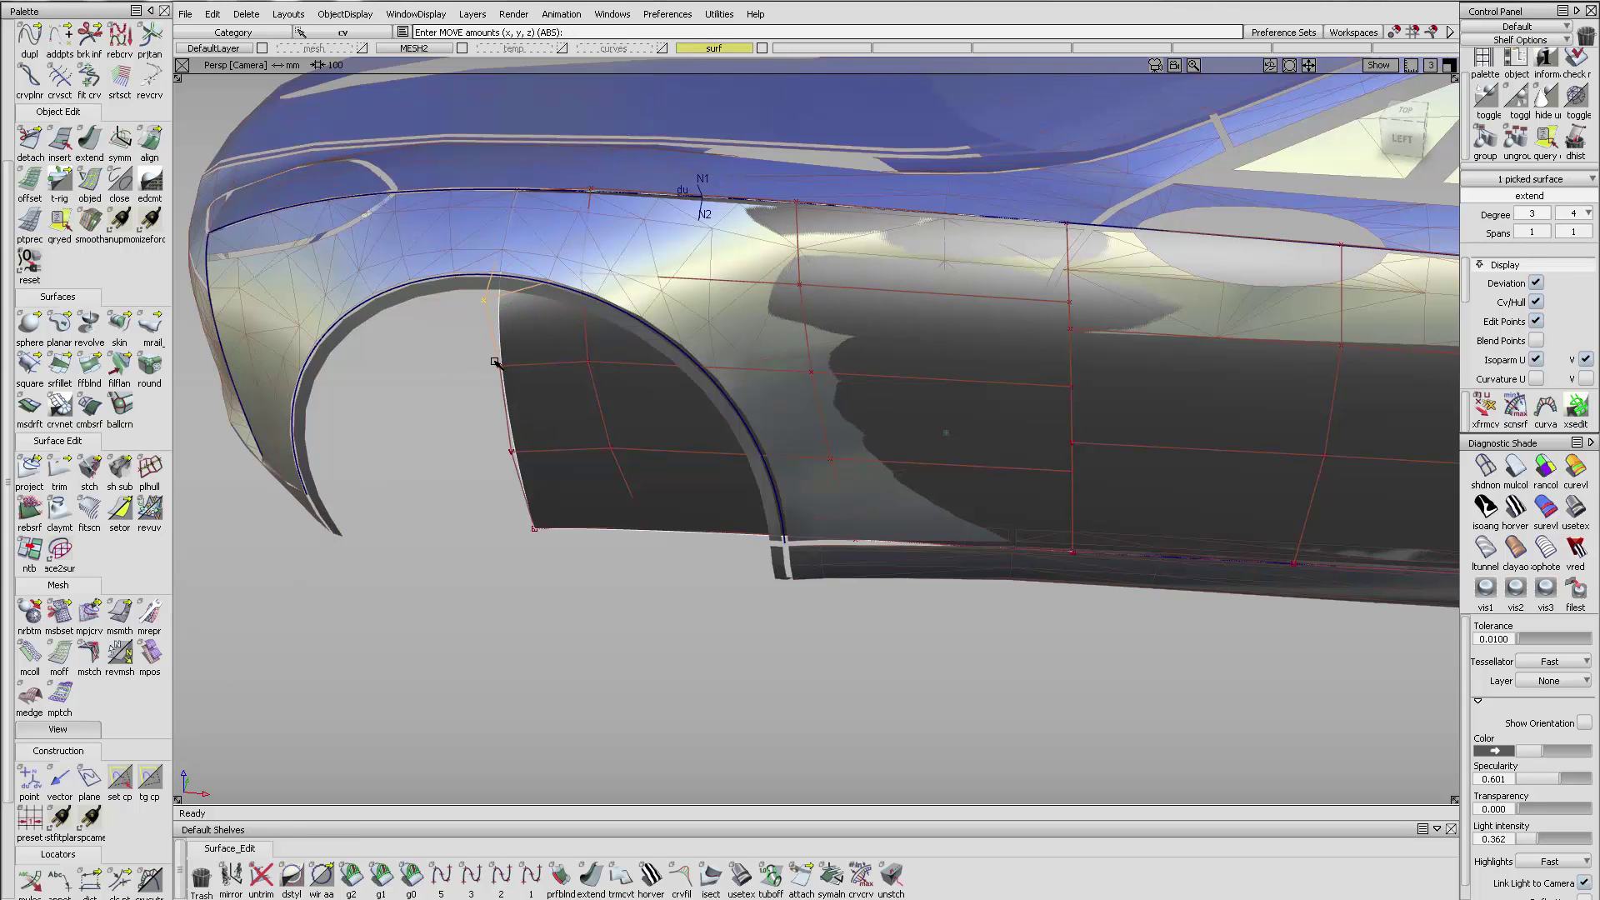
drag(499, 368, 563, 592)
ctrl+shift+middle_drag(548, 556, 543, 421)
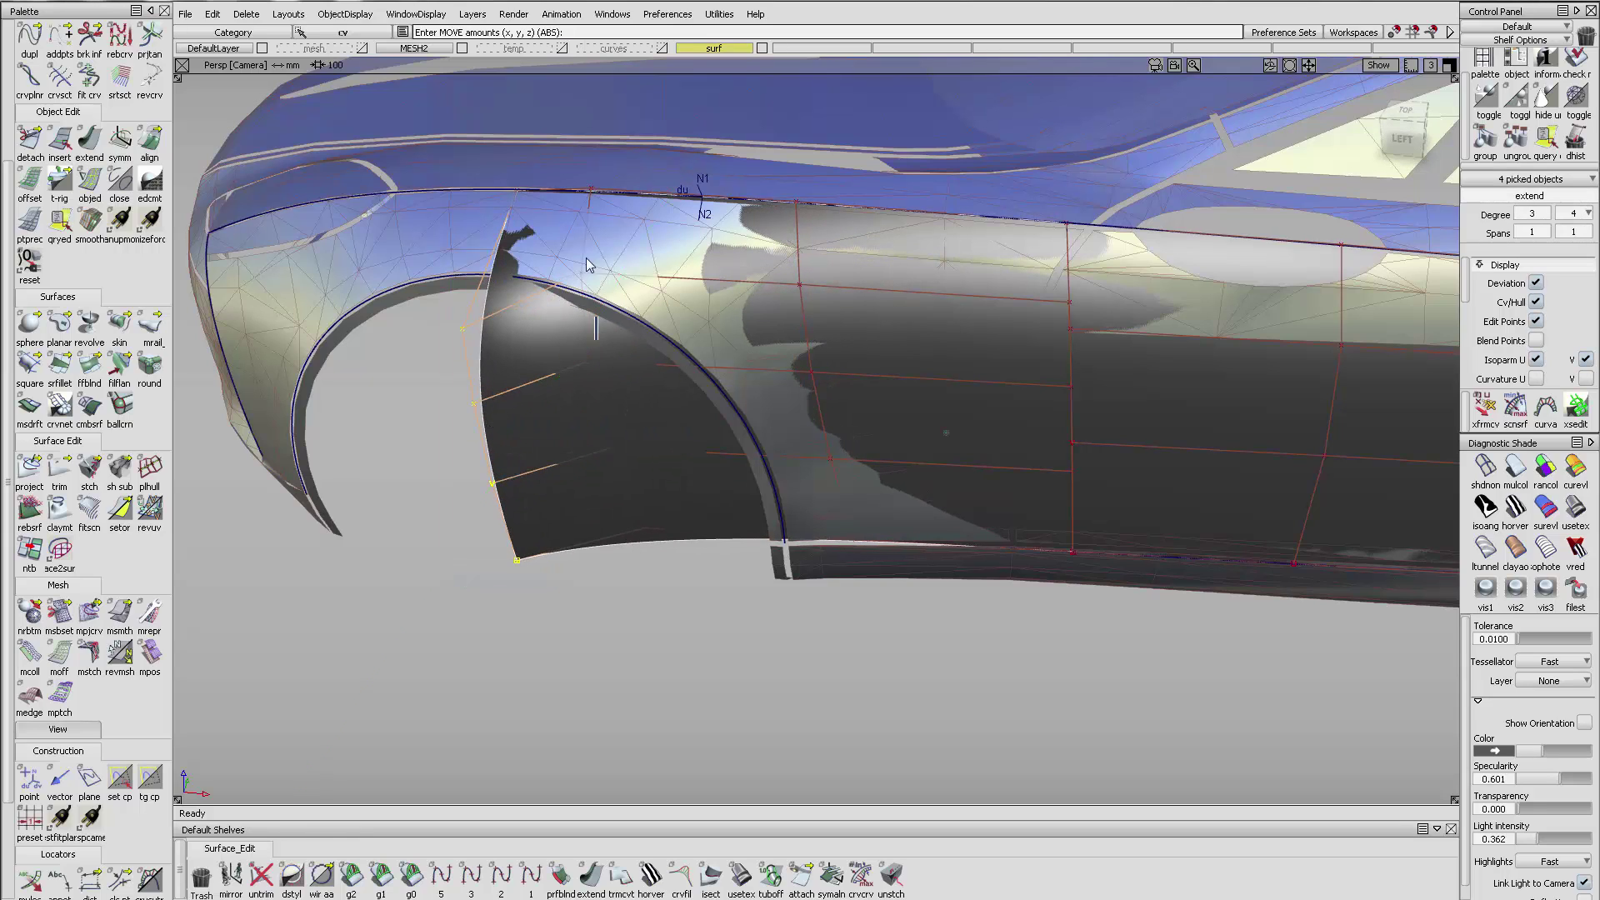
click(608, 303)
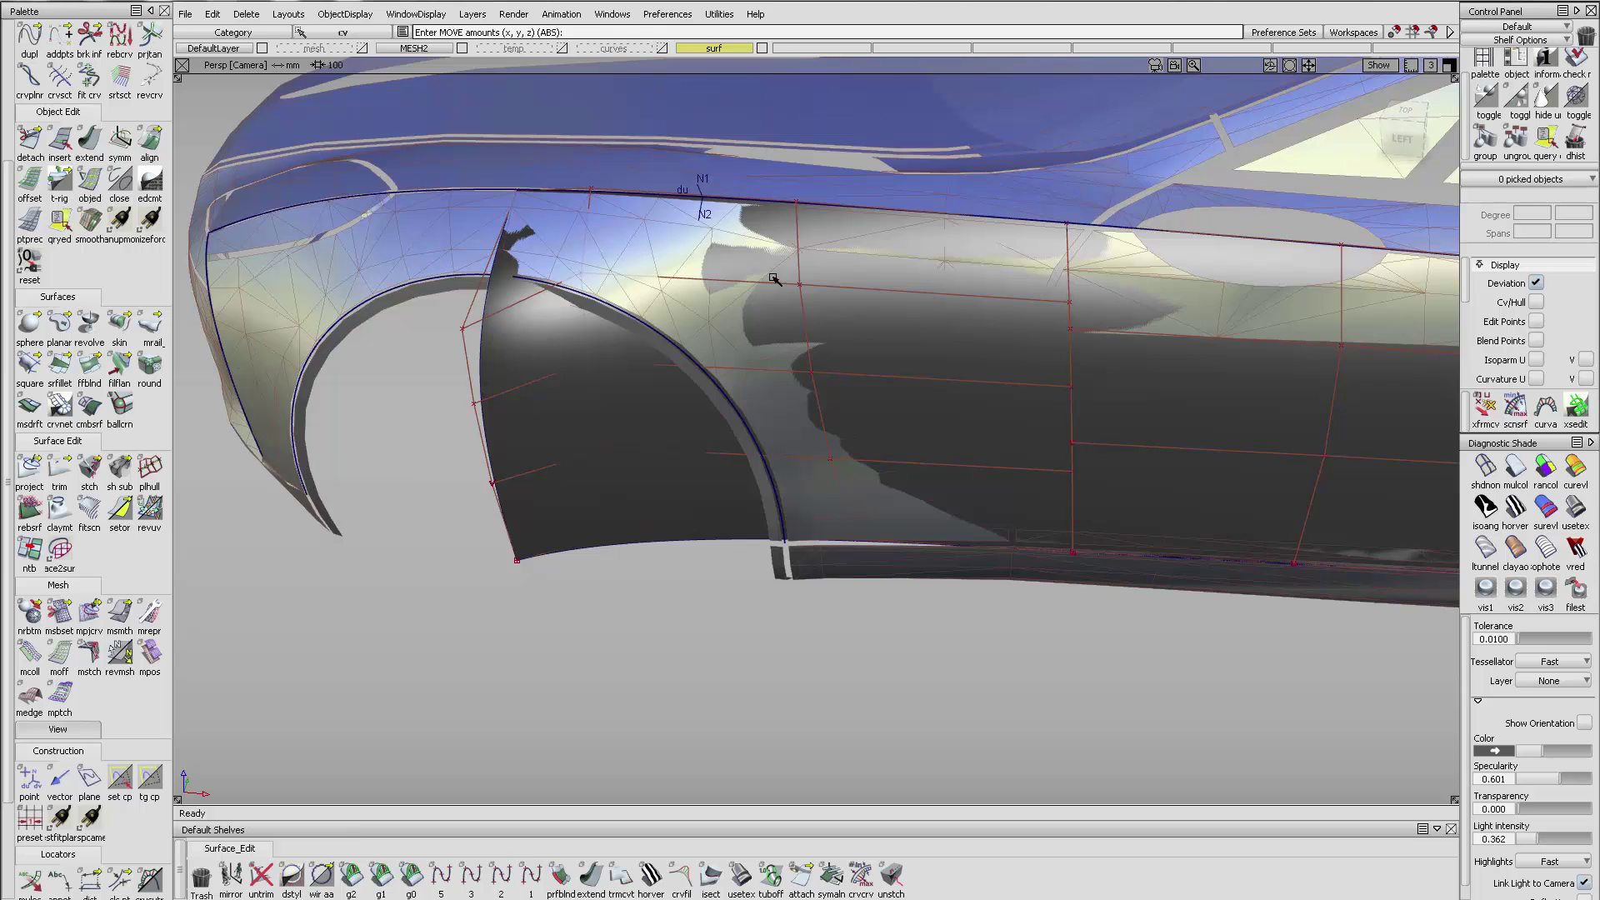
alt+shift+drag(821, 258, 934, 301)
alt+shift+right_drag(935, 301, 925, 316)
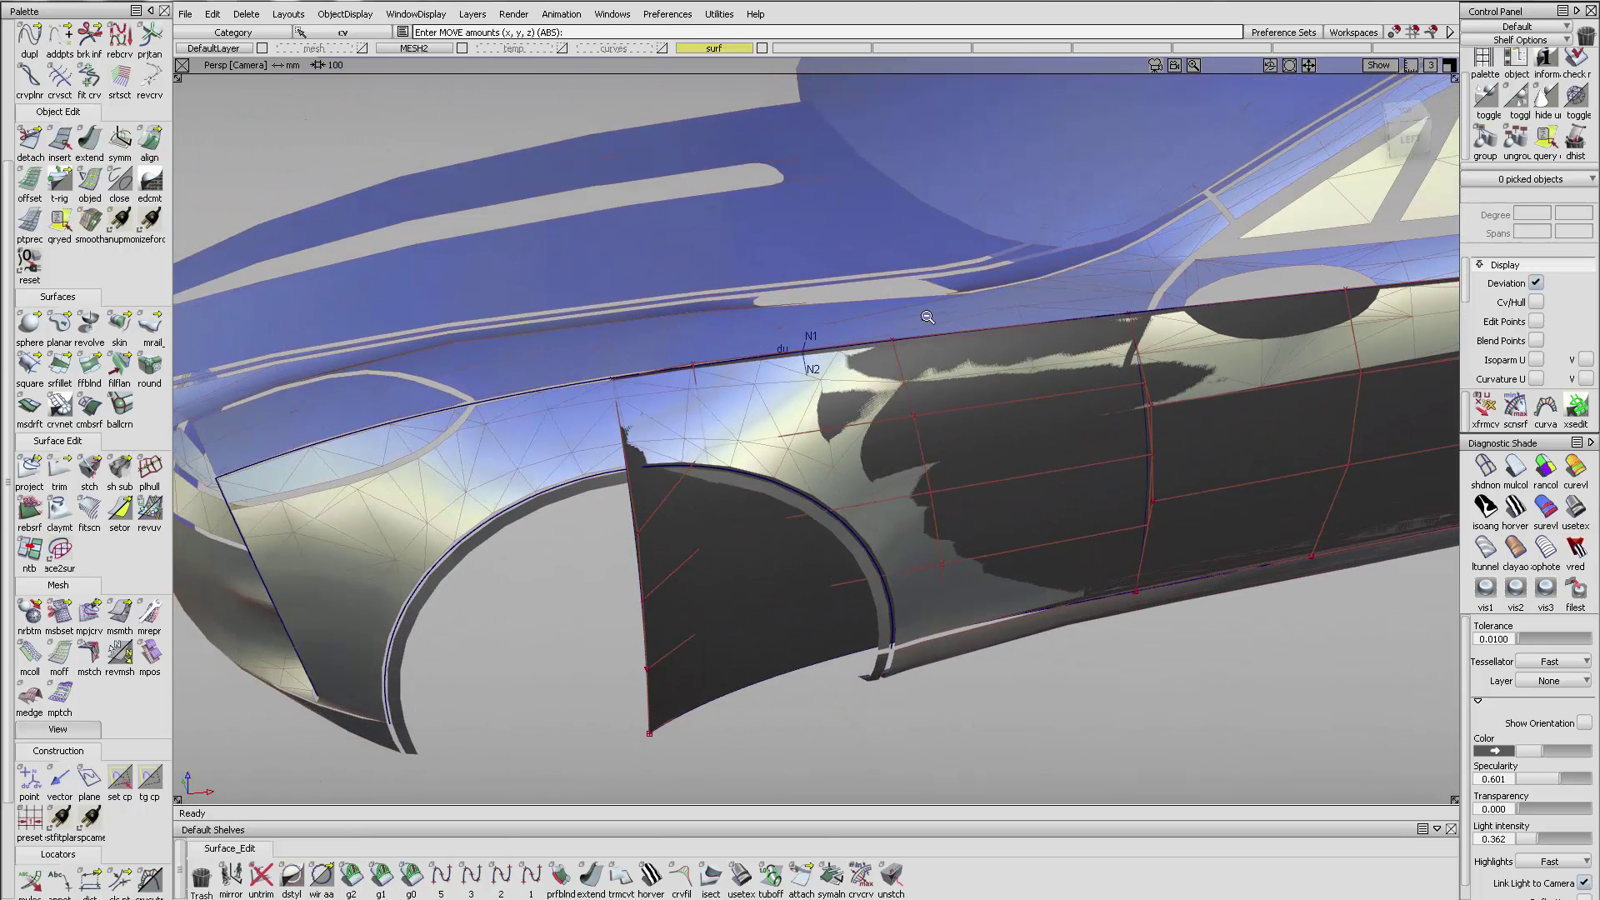
- Undo the front CV edits and the fender extension of the door surface
key(ctrl+z)
key(ctrl+z)
key(ctrl+z)
key(ctrl+z)
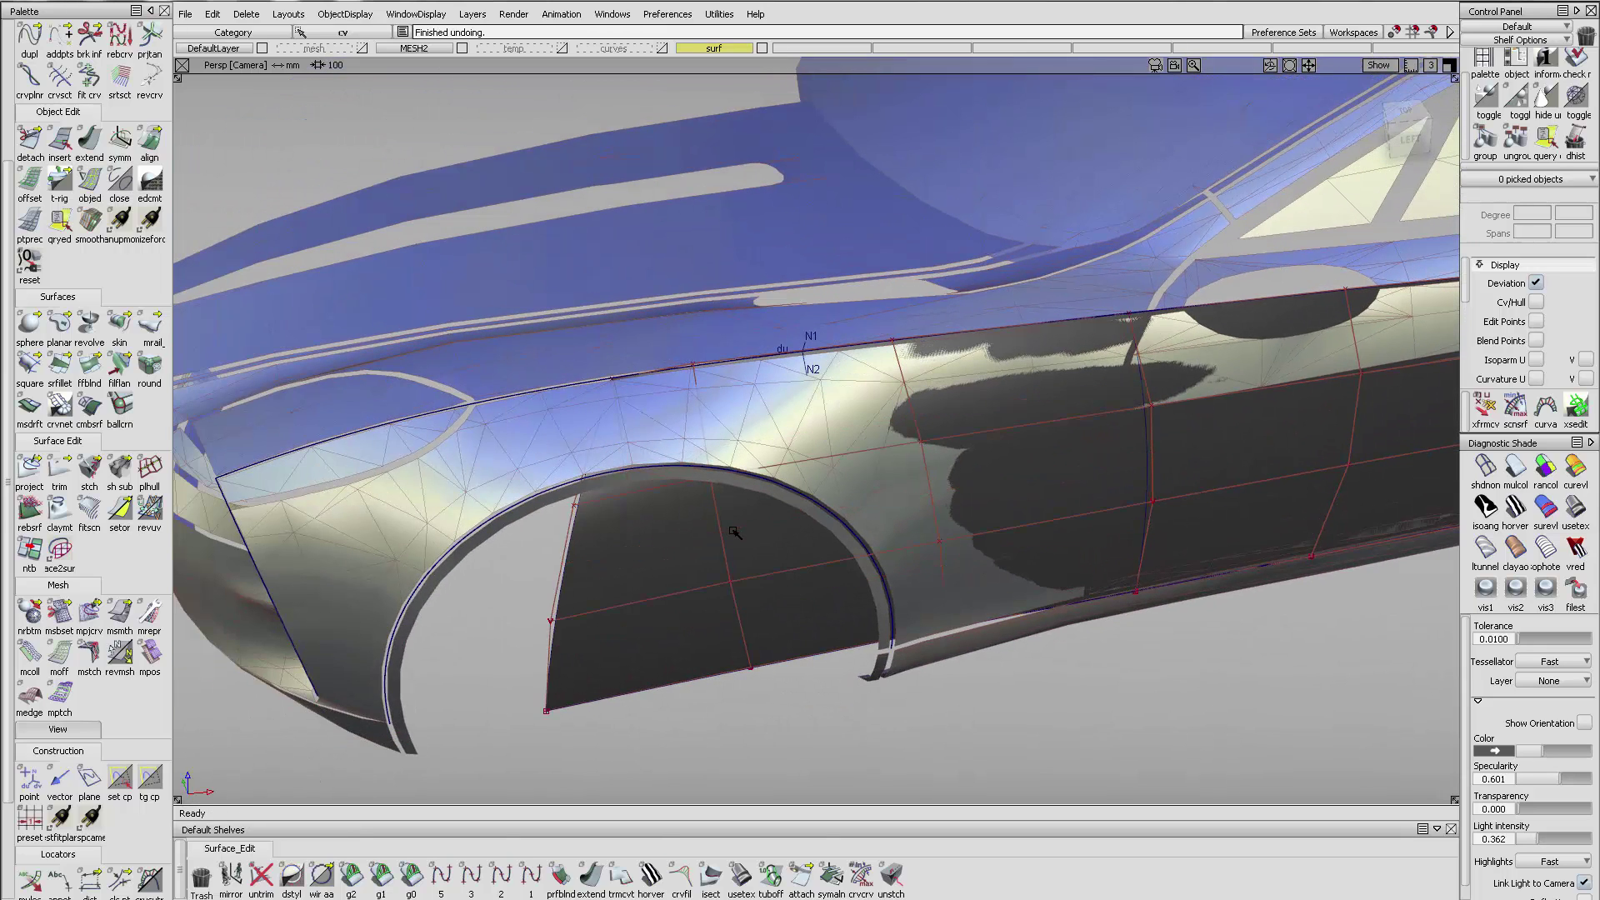
key(ctrl+z)
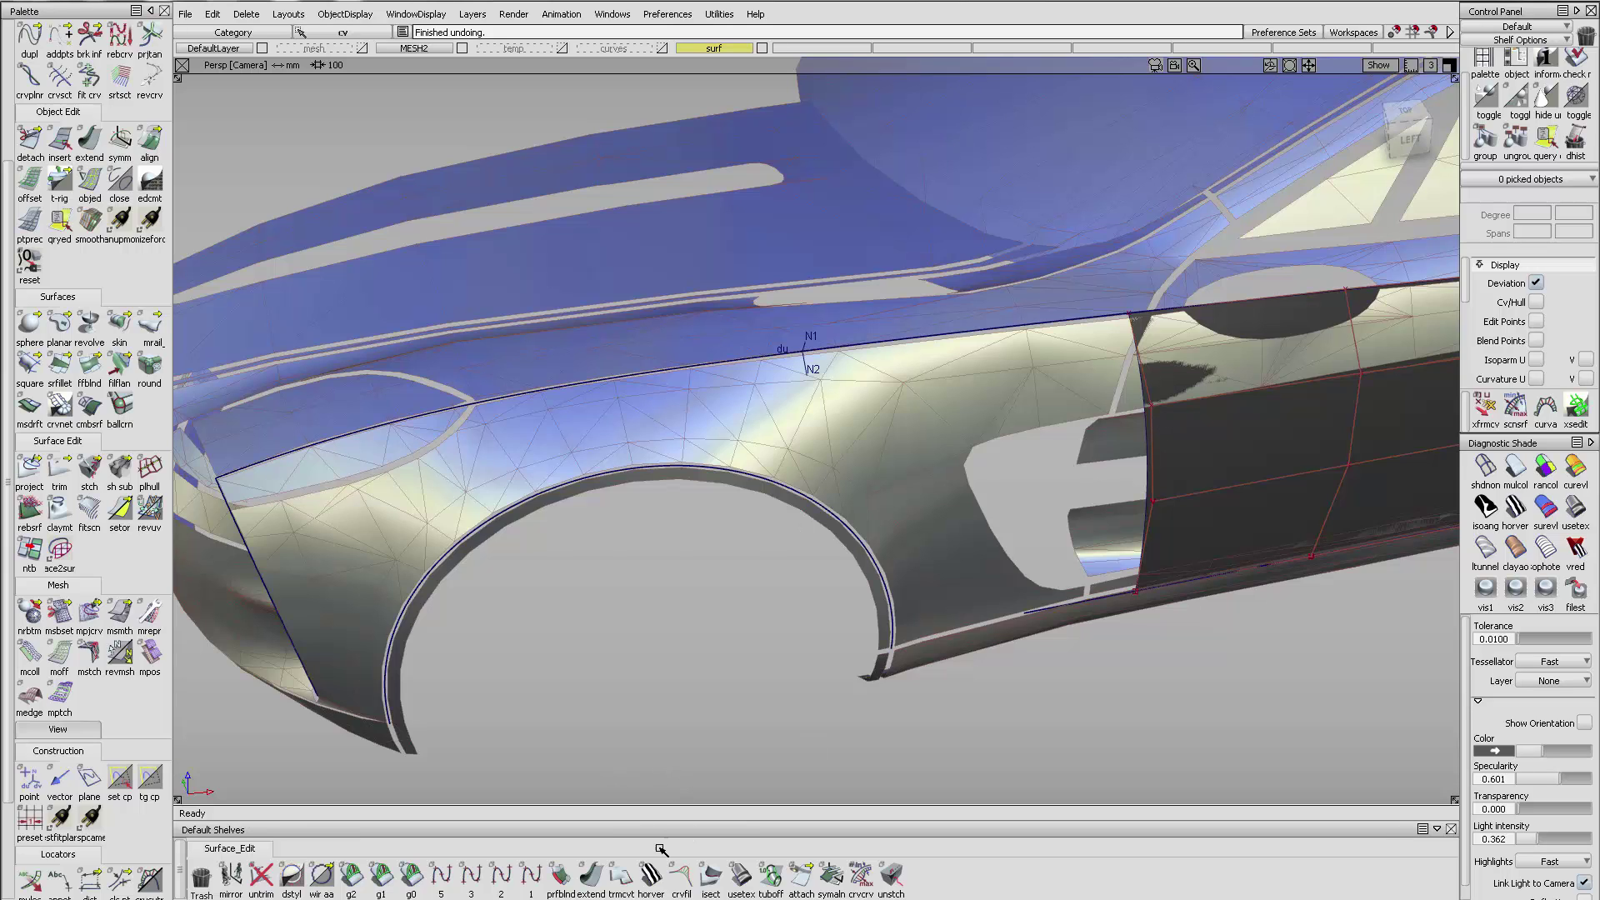
alt+shift+drag(775, 467, 676, 357)
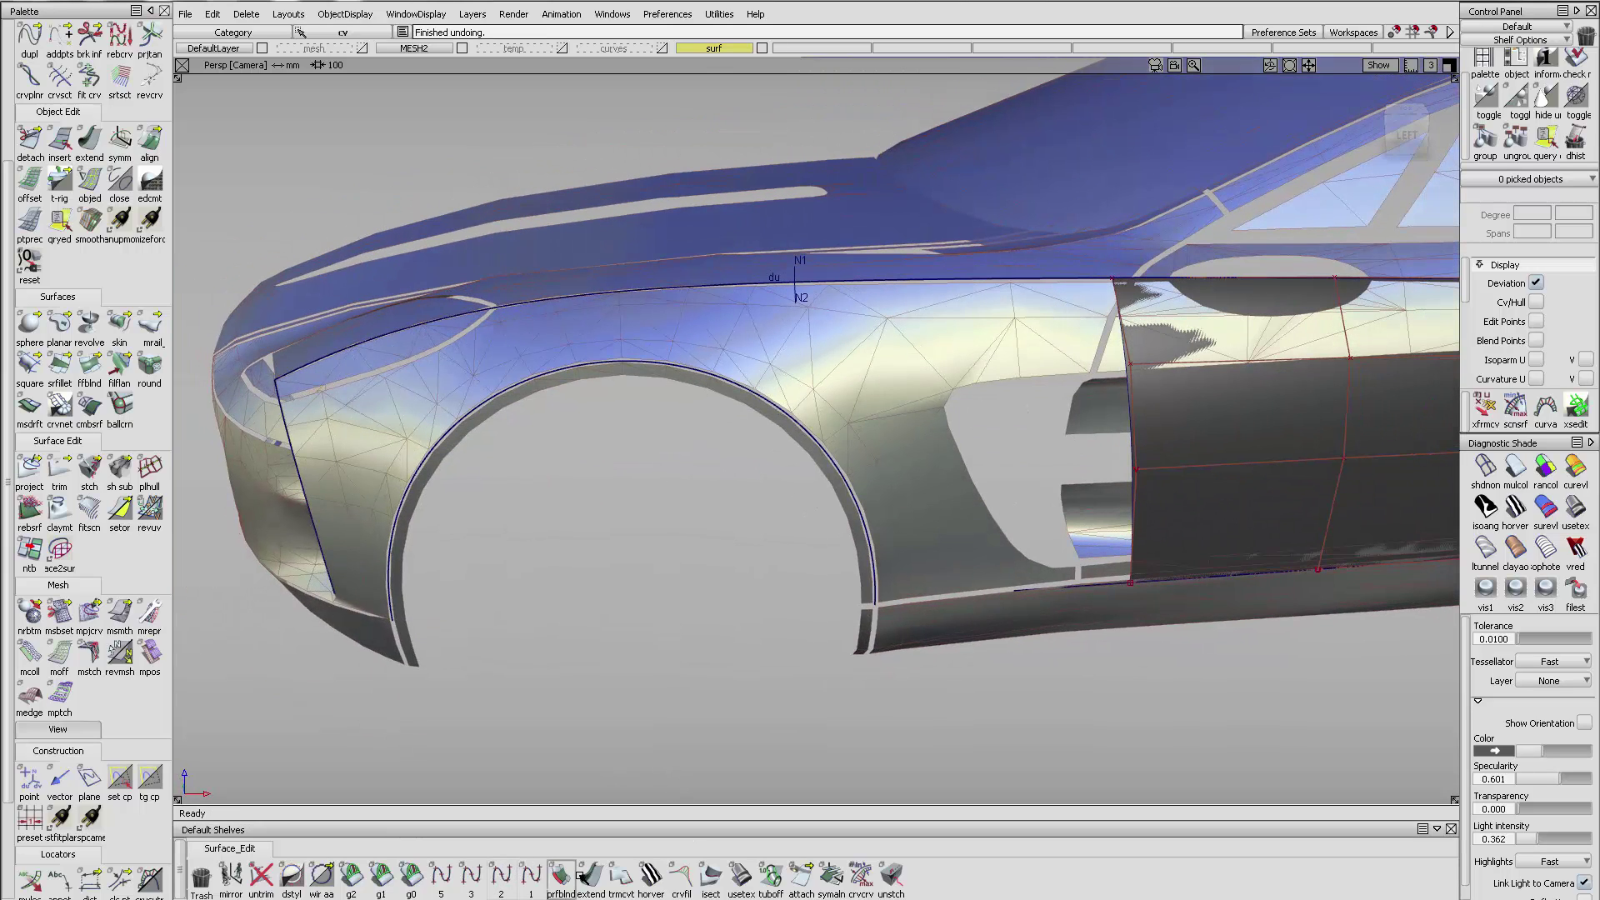
- Extend the door surface's front edge forward over the fender by about 939 mm and set the extension's lengthwise degree to 4
click(591, 877)
click(672, 392)
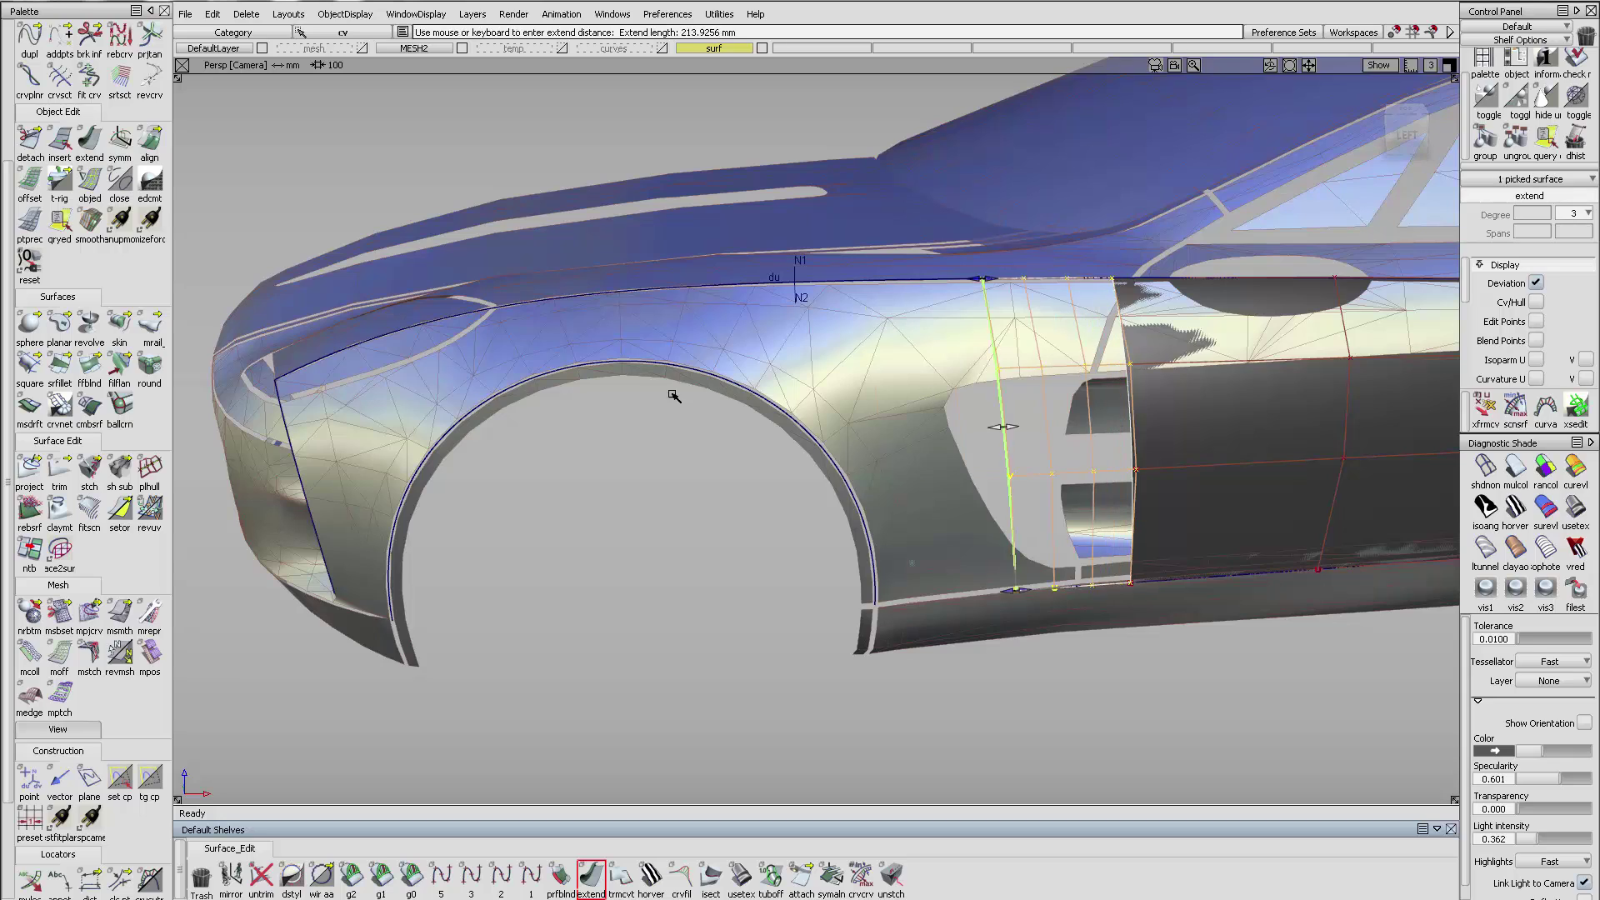
drag(363, 397, 4, 375)
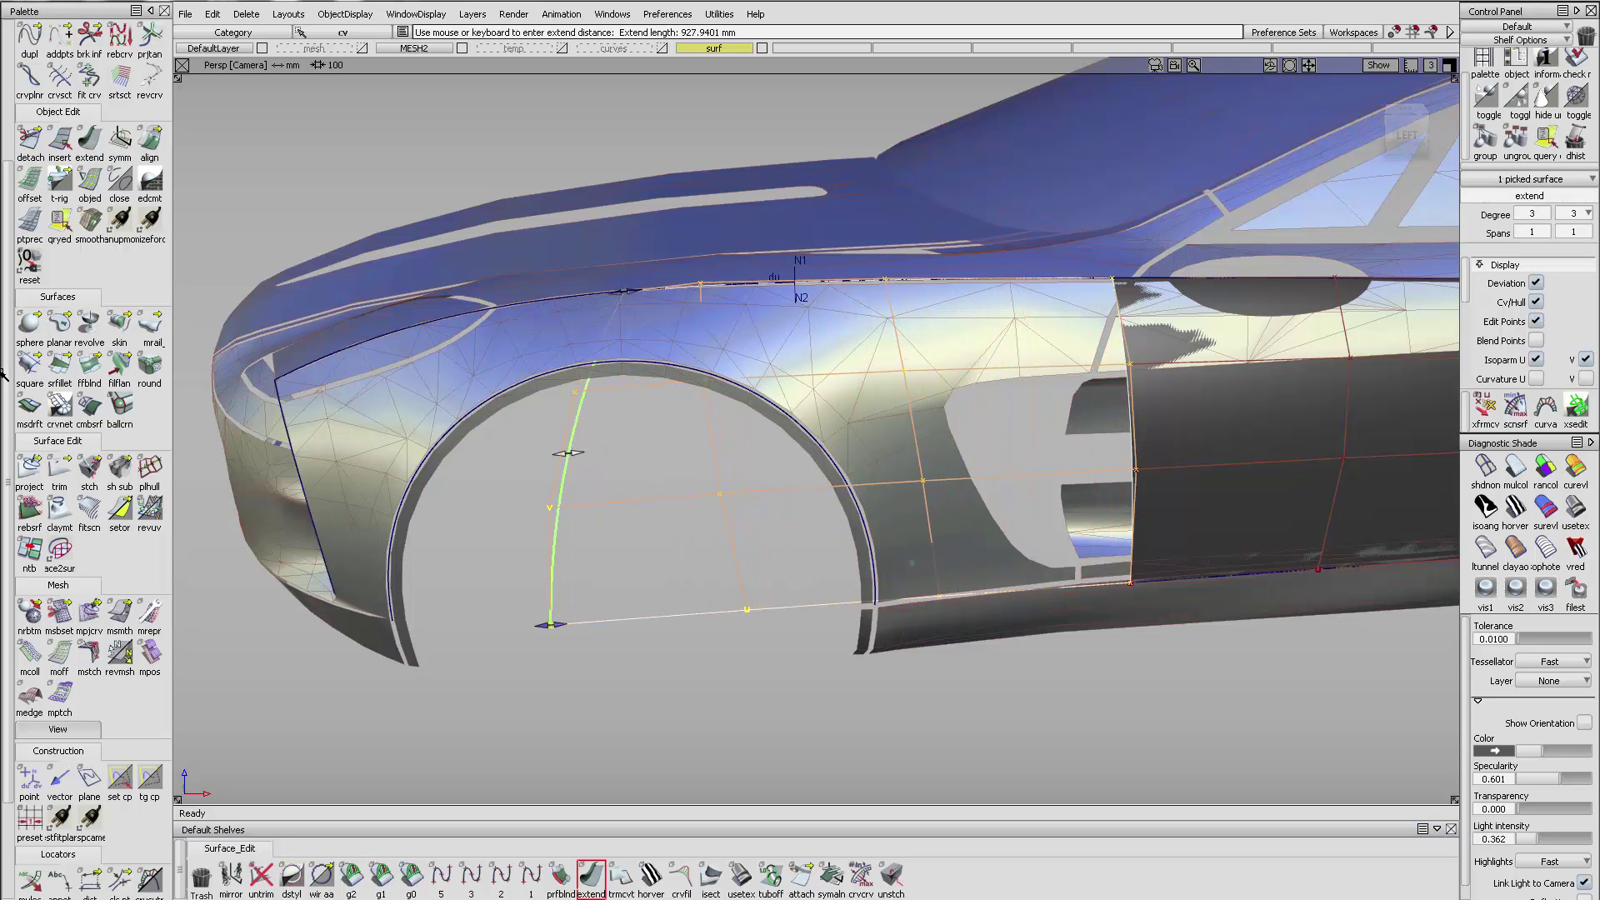
drag(675, 411, 646, 389)
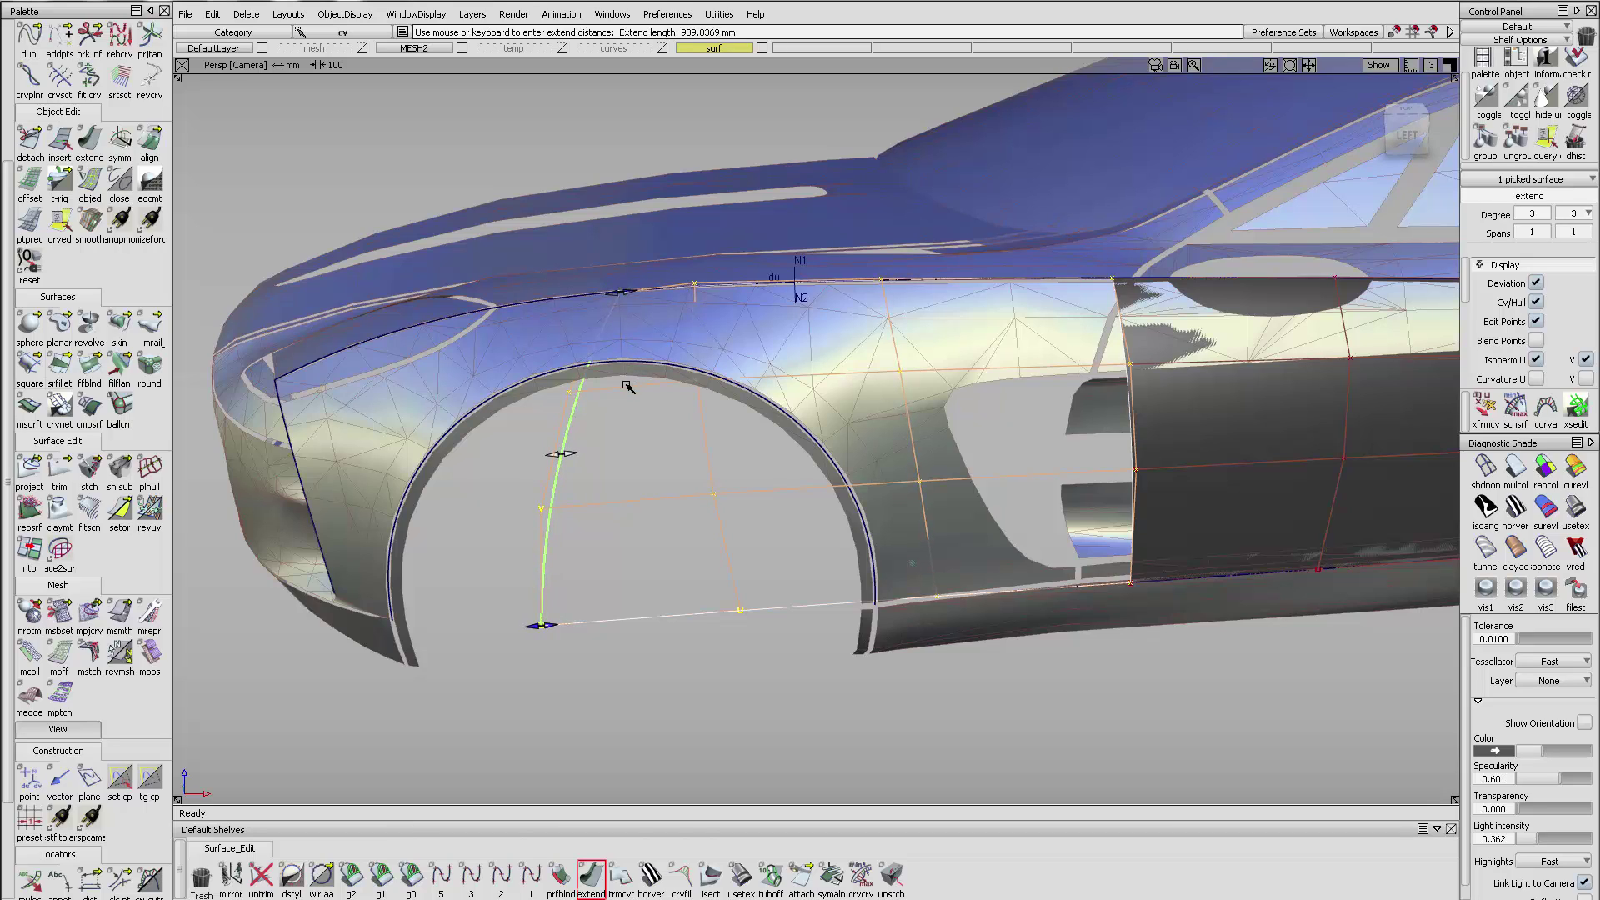
click(1546, 215)
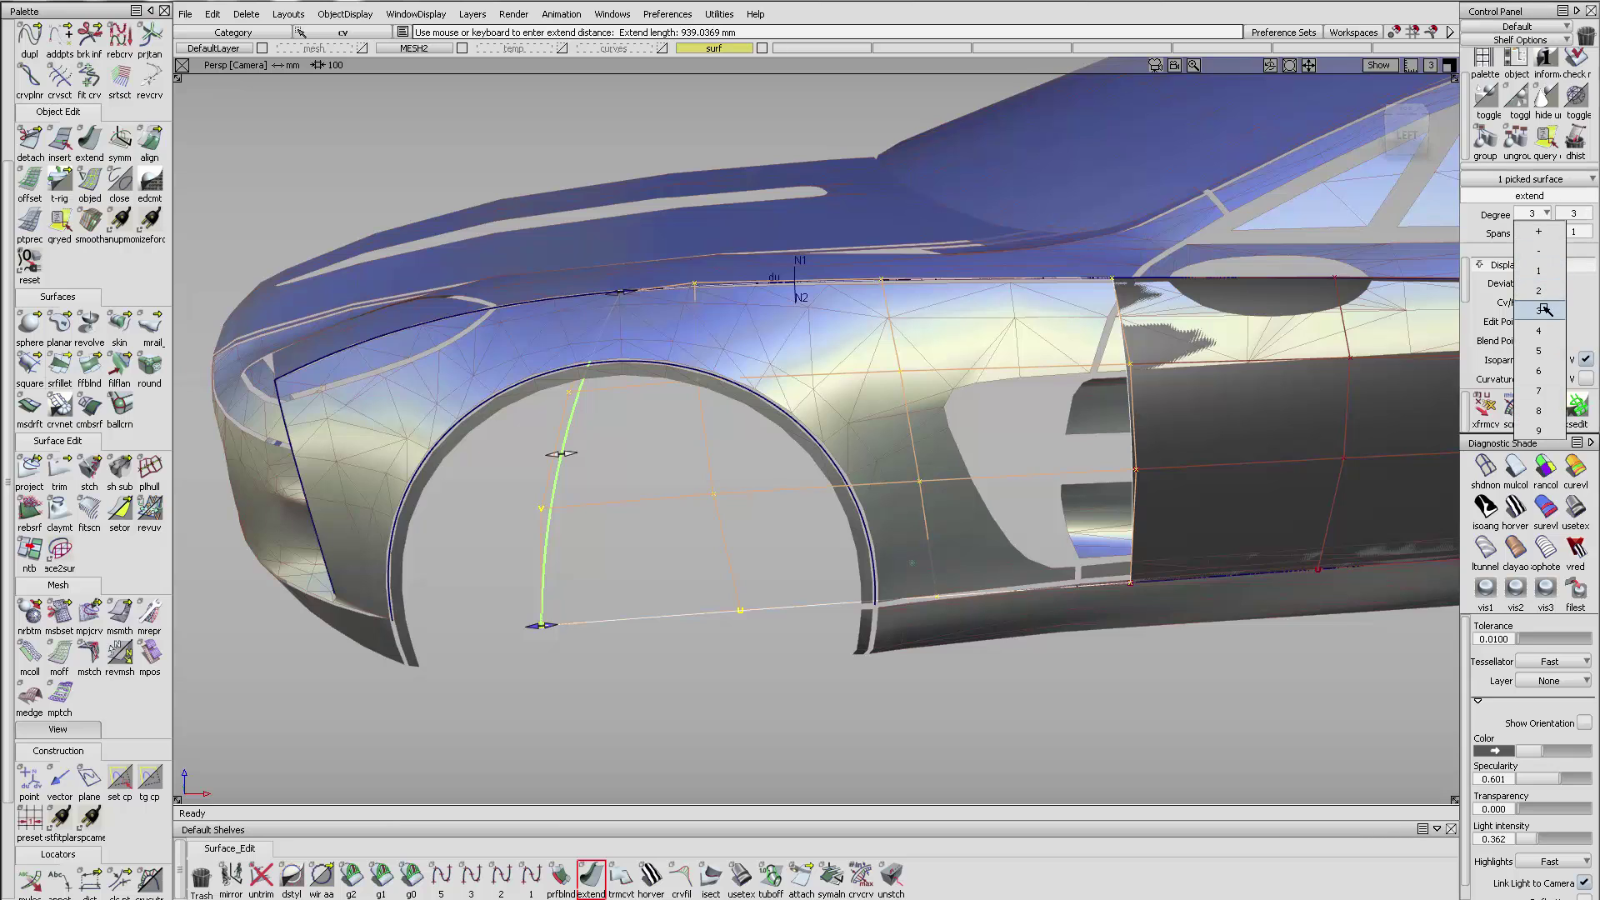
click(1533, 291)
click(644, 491)
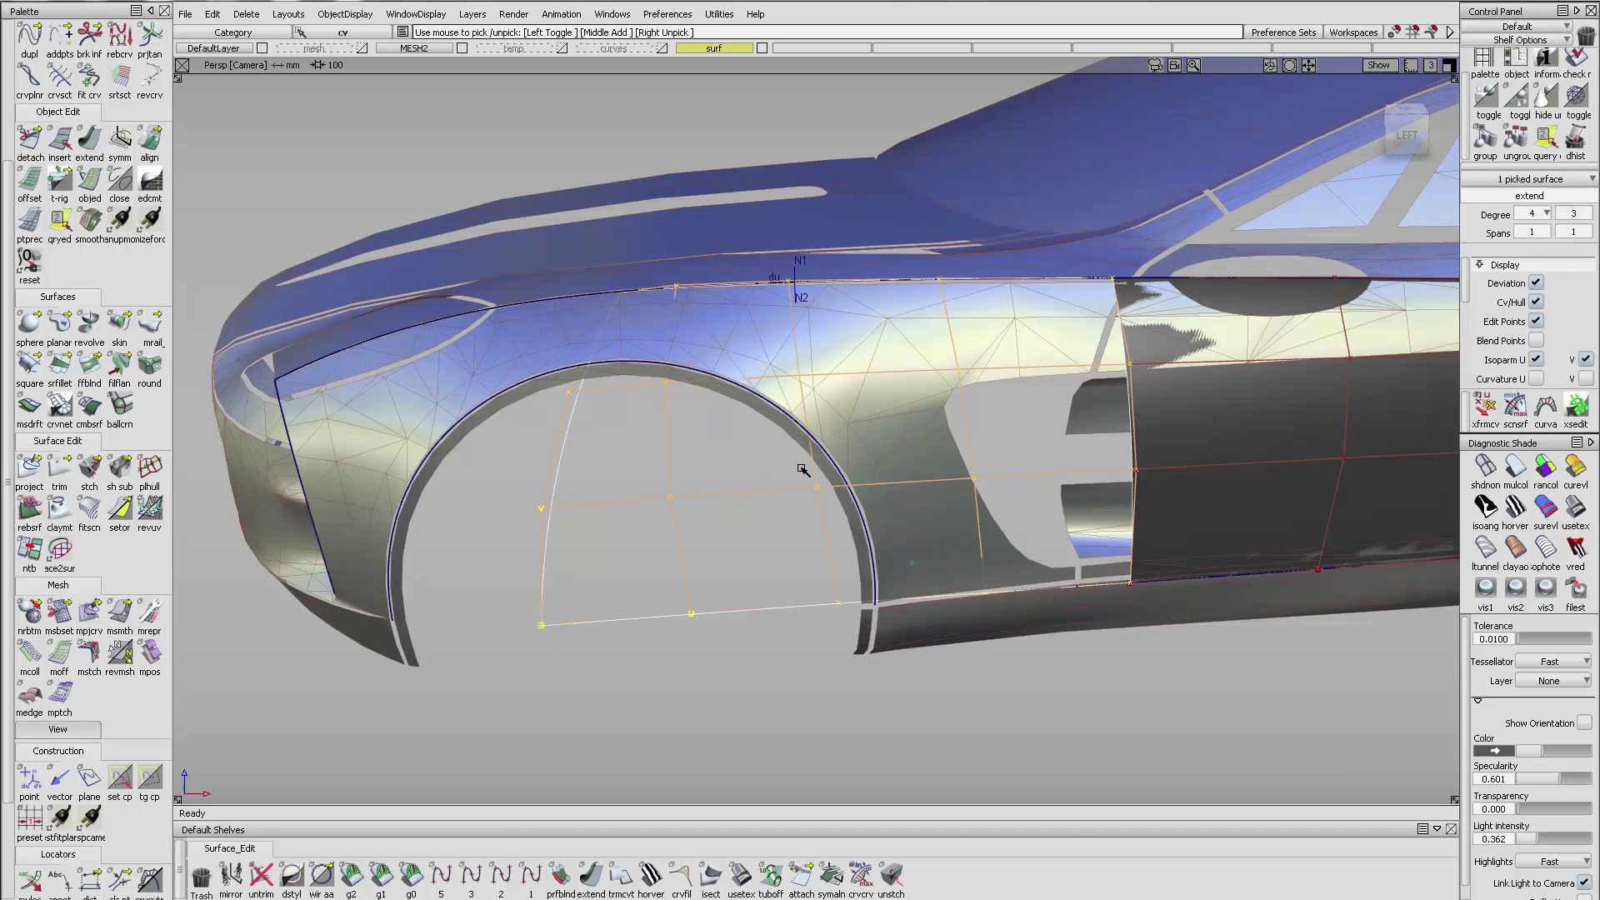
- Shift the extension's front-row CVs below the shoulder curve rearward in the Left view
click(1406, 145)
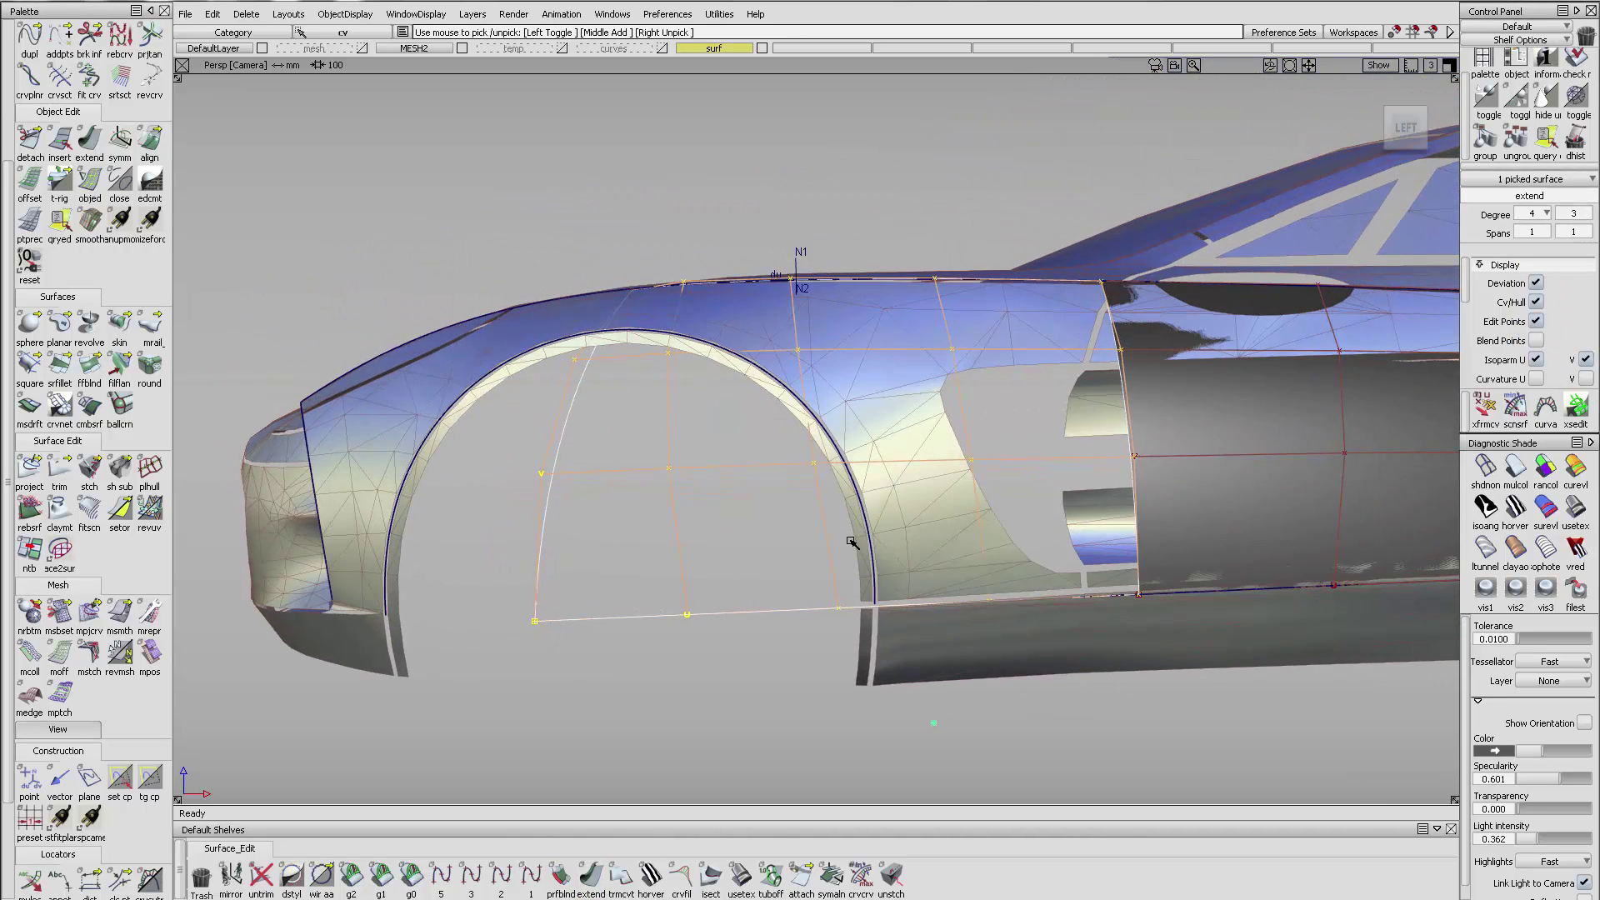
ctrl+shift+drag(858, 543, 824, 382)
drag(508, 340, 602, 683)
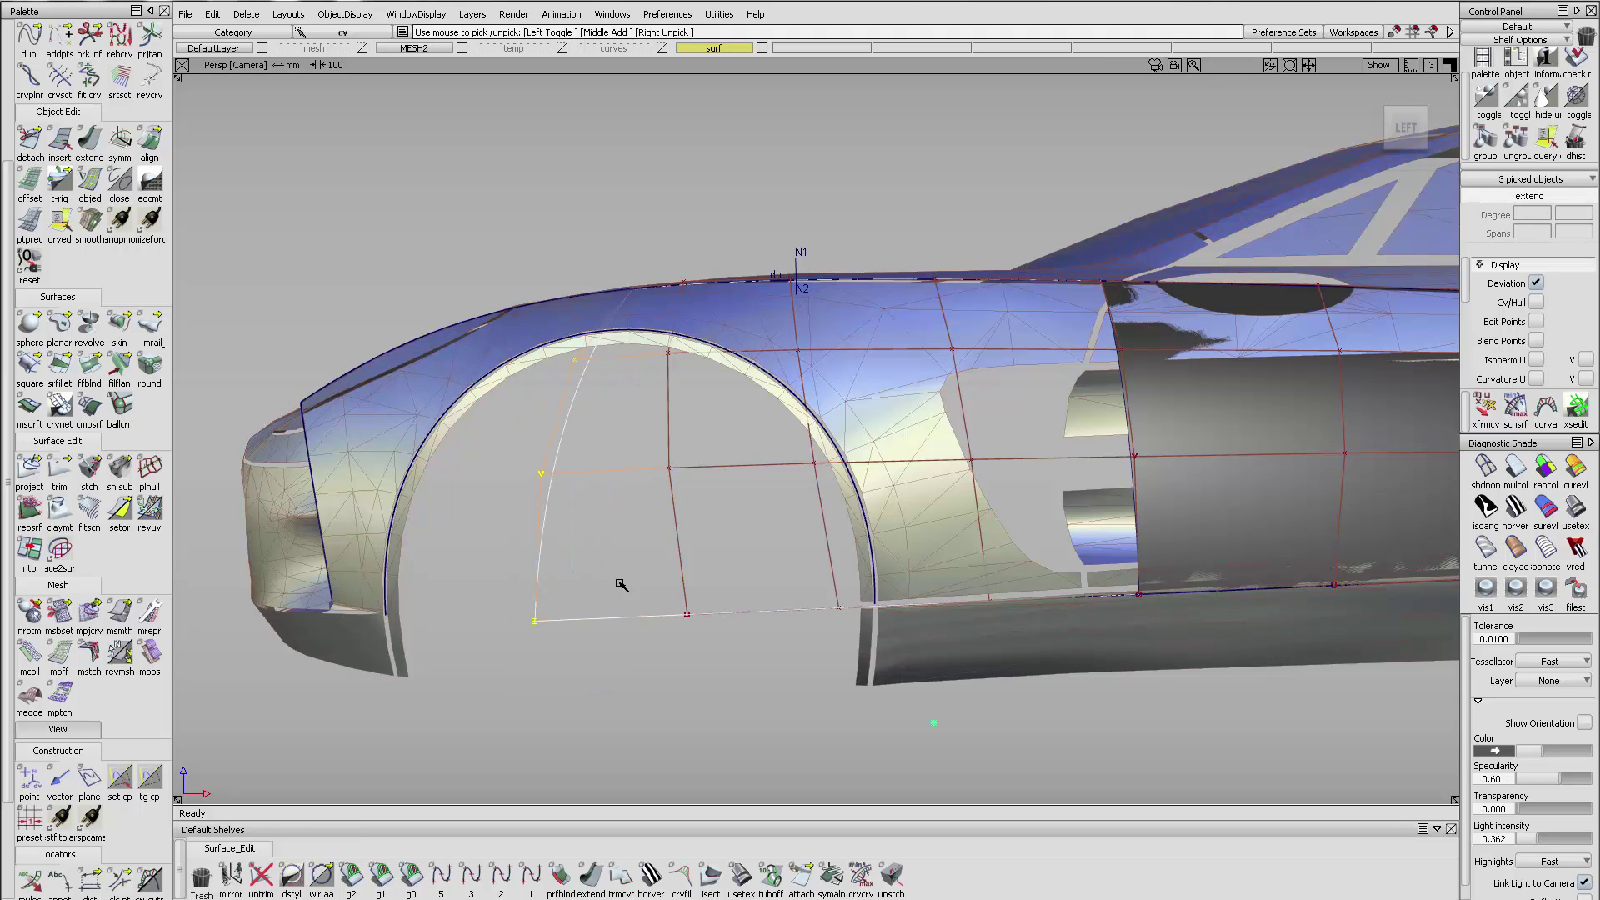
ctrl+shift+middle_drag(618, 582, 622, 483)
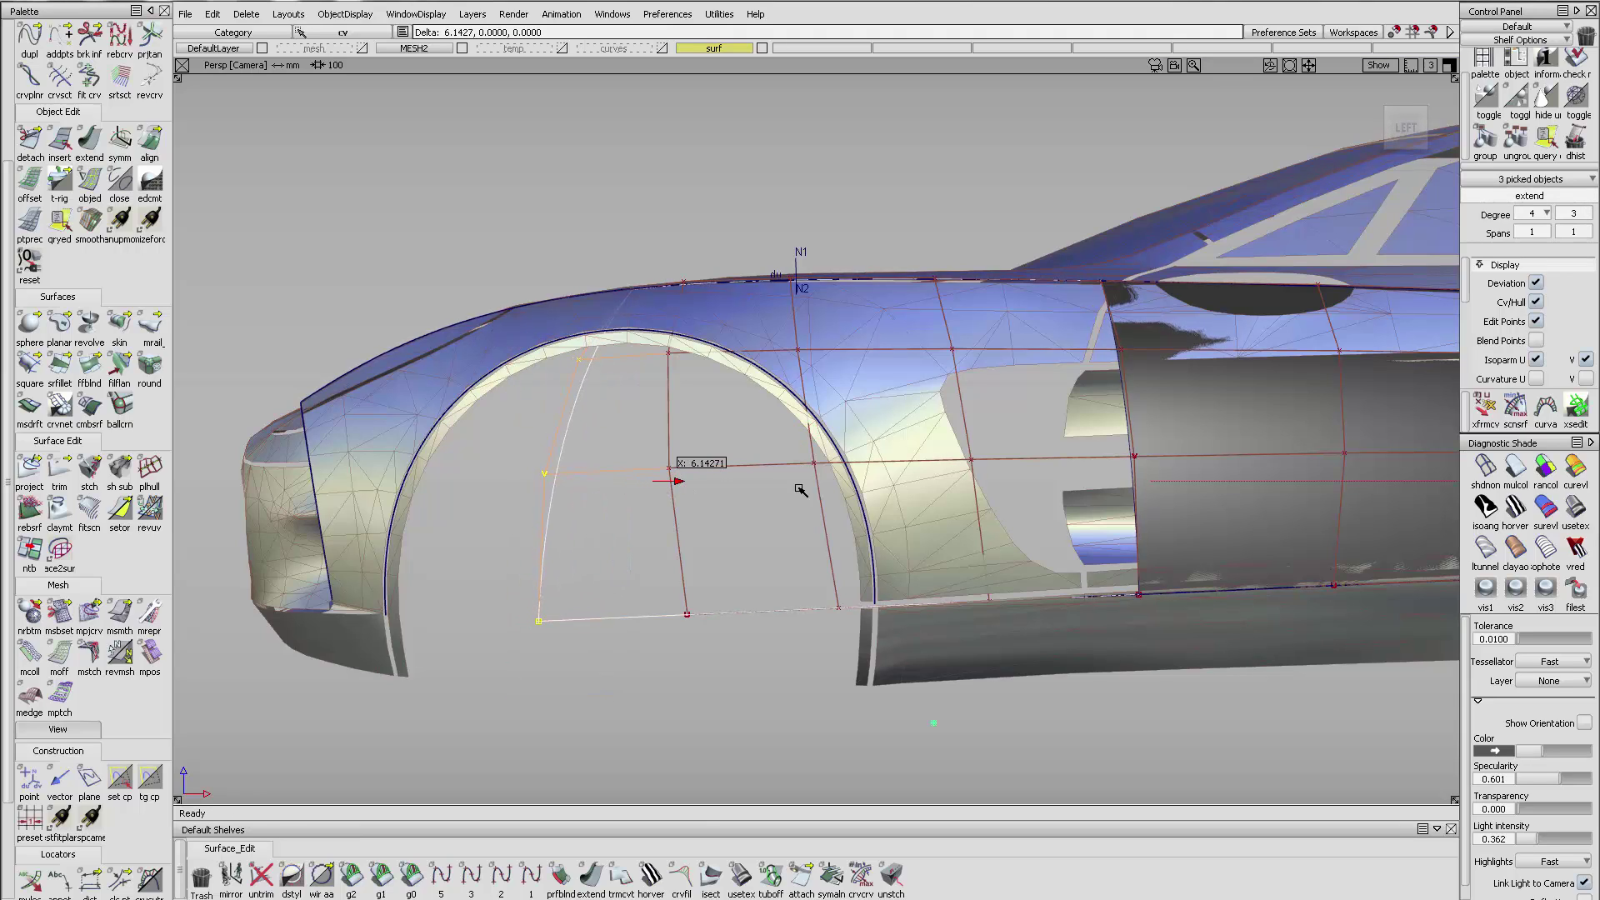
middle_drag(800, 490, 1313, 462)
ctrl+shift+drag(673, 643, 634, 488)
drag(522, 476, 671, 693)
middle_drag(650, 552, 900, 534)
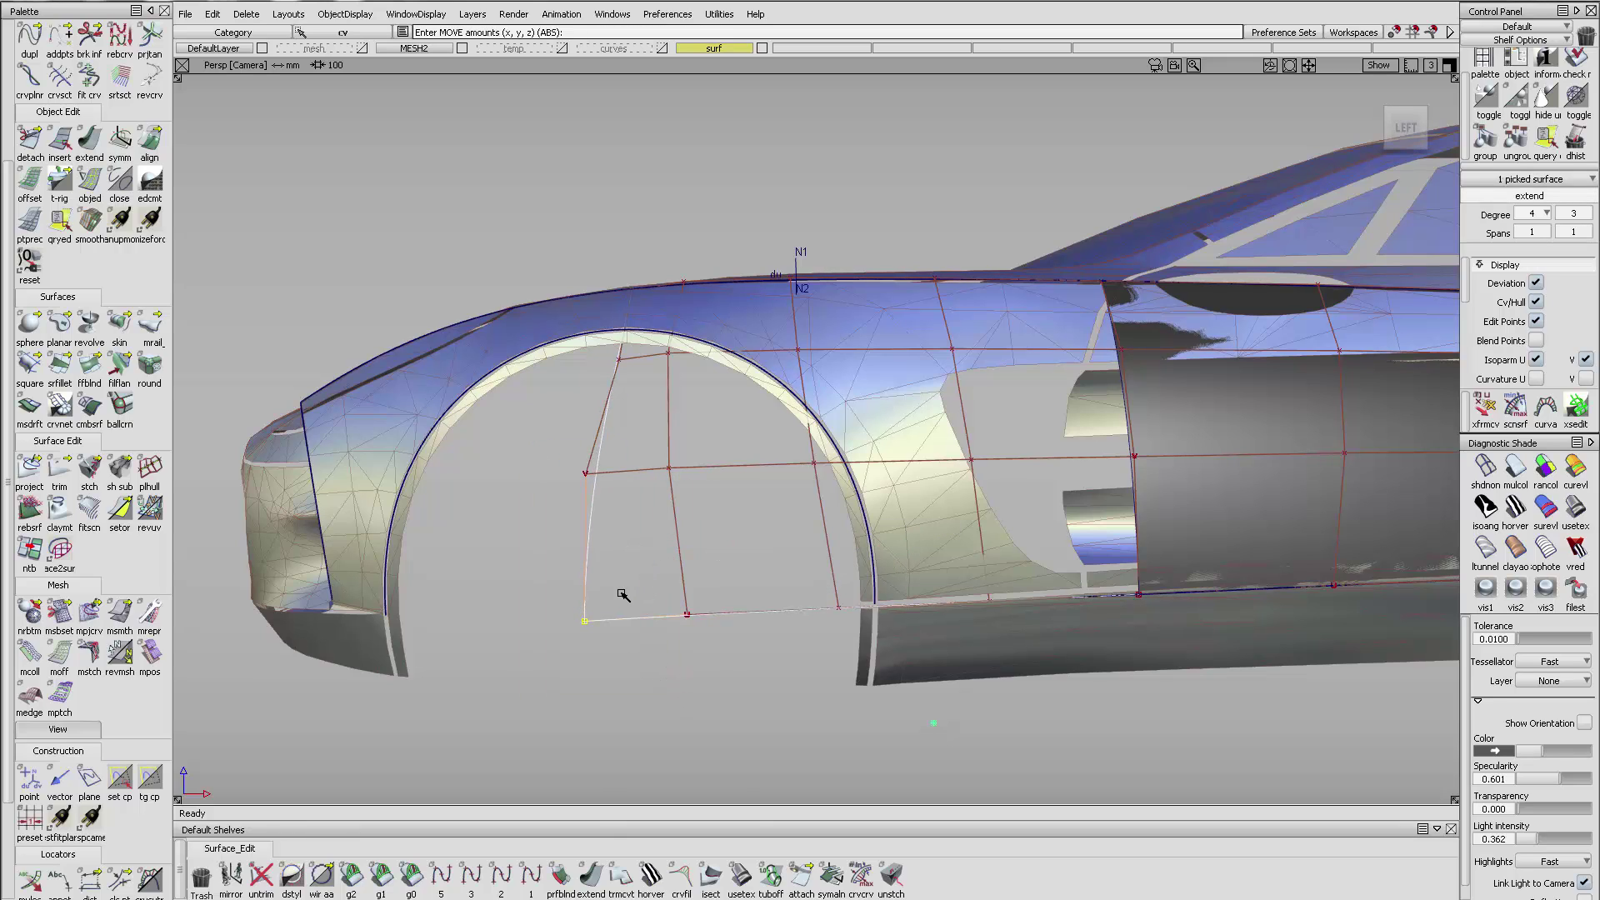
- Align the two lowest front-row CVs so the lower part of the row stands nearly vertical
click(586, 475)
middle_drag(625, 486, 911, 504)
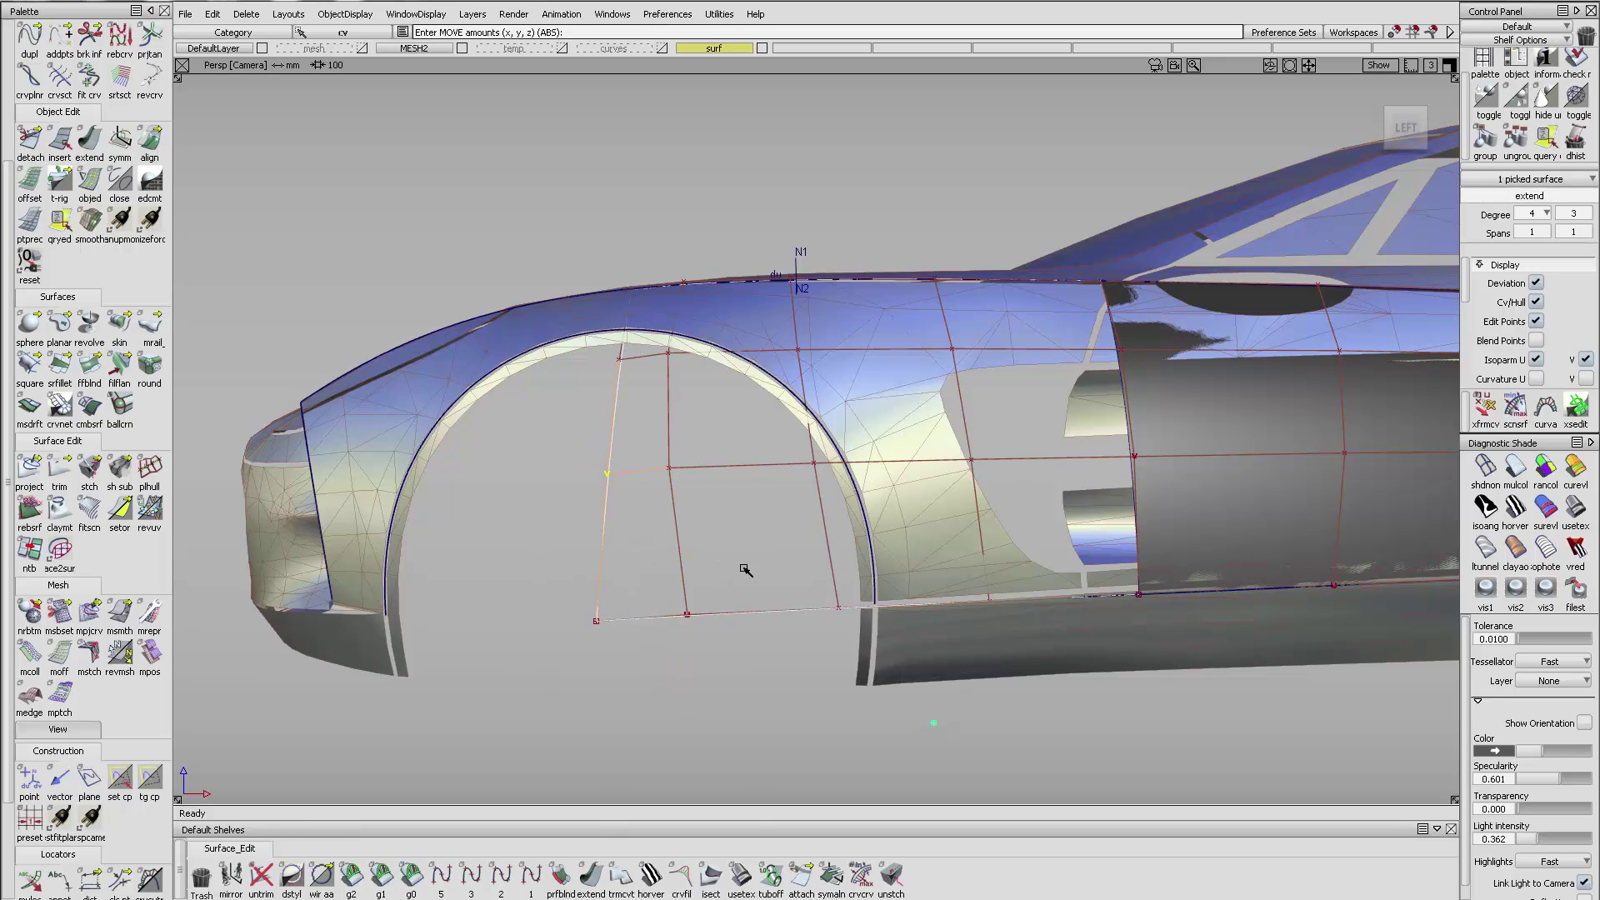
click(600, 622)
middle_drag(807, 606, 866, 637)
middle_drag(1137, 649, 1204, 649)
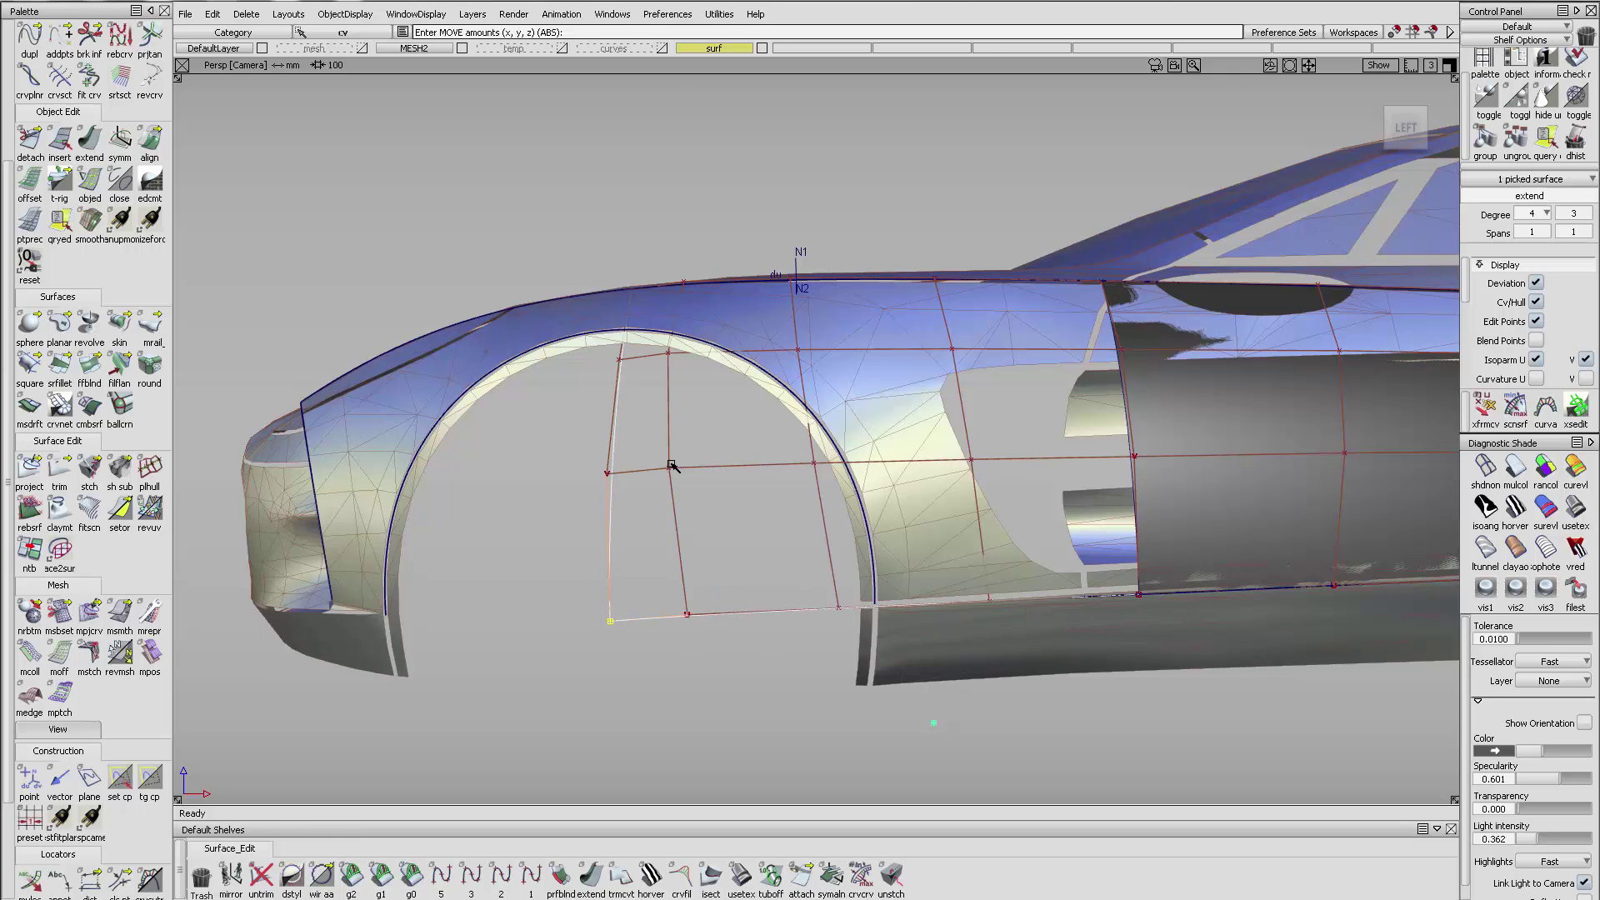
- Move the extension's second-row CVs below the shoulder rearward into an even, nearly vertical row
click(670, 467)
middle_drag(815, 486, 840, 488)
click(668, 354)
mouse_move(669, 356)
middle_down()
mouse_move(711, 368)
mouse_move(686, 377)
middle_up()
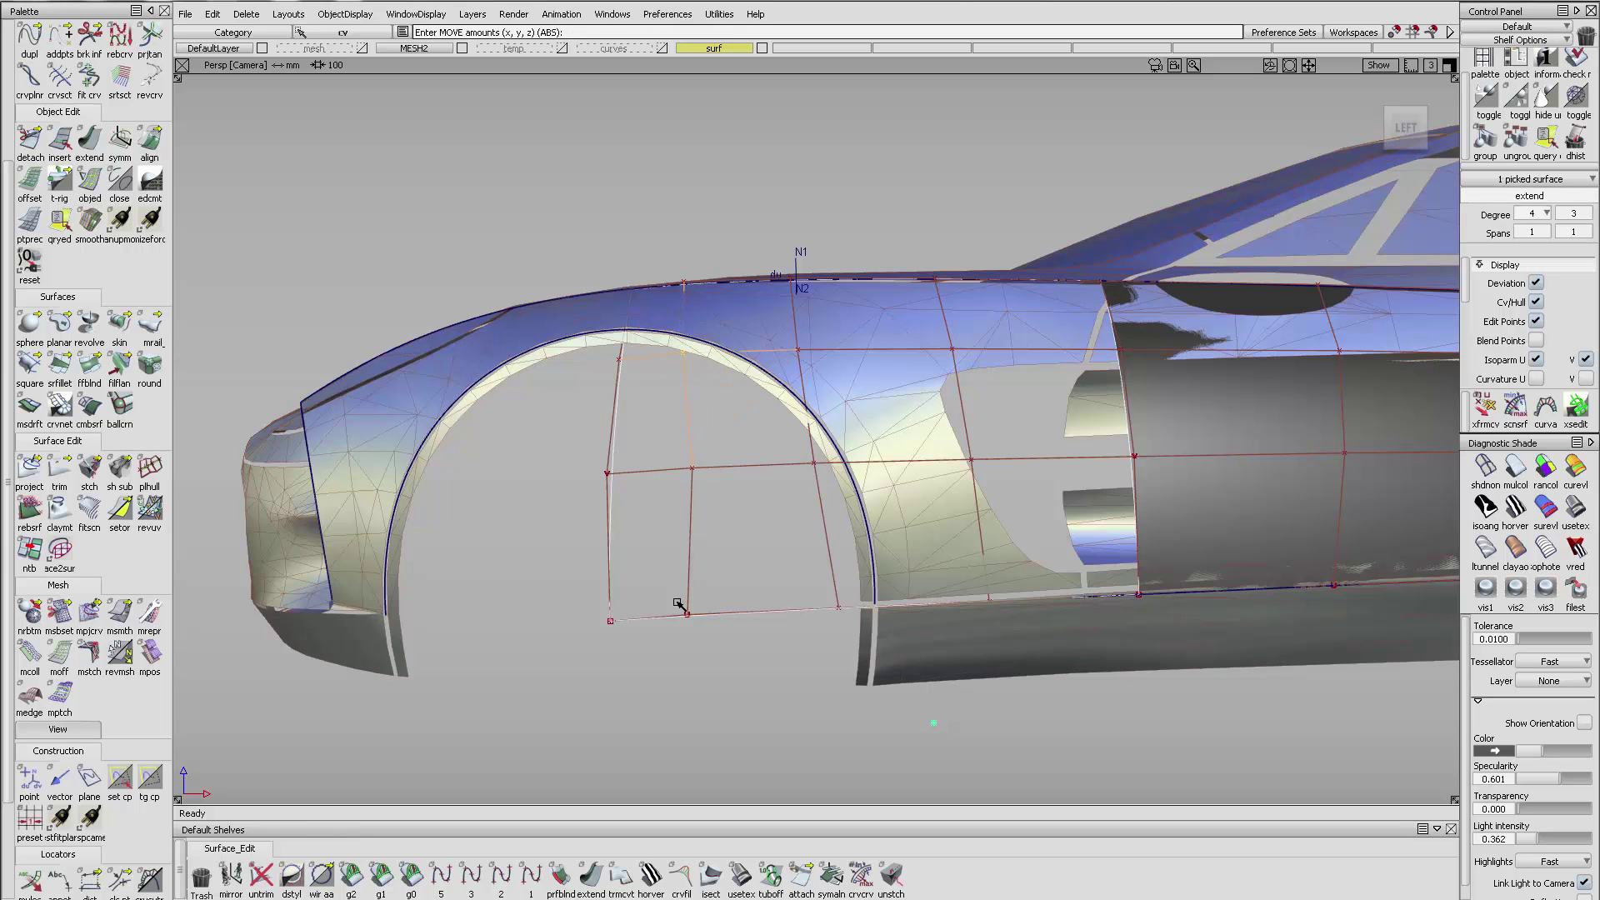
click(688, 615)
middle_drag(688, 616, 718, 620)
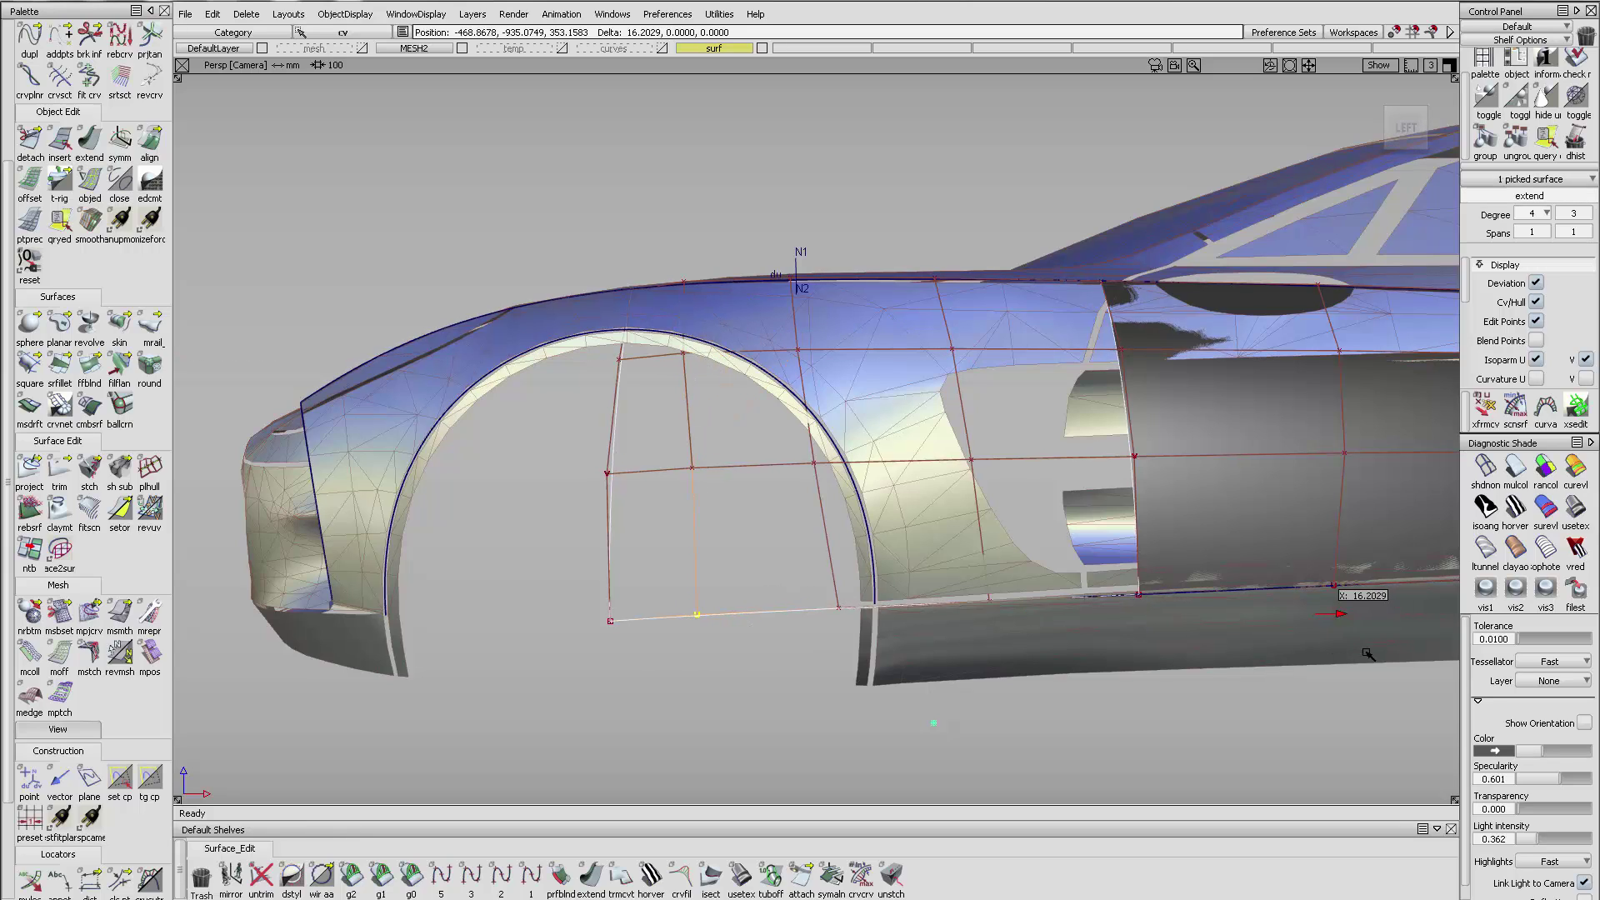
middle_drag(1367, 654, 1368, 655)
- Apply multi-color shading to the fender extension and move its front-row CVs below the shoulder outward from the body side
alt+shift+drag(861, 407, 827, 583)
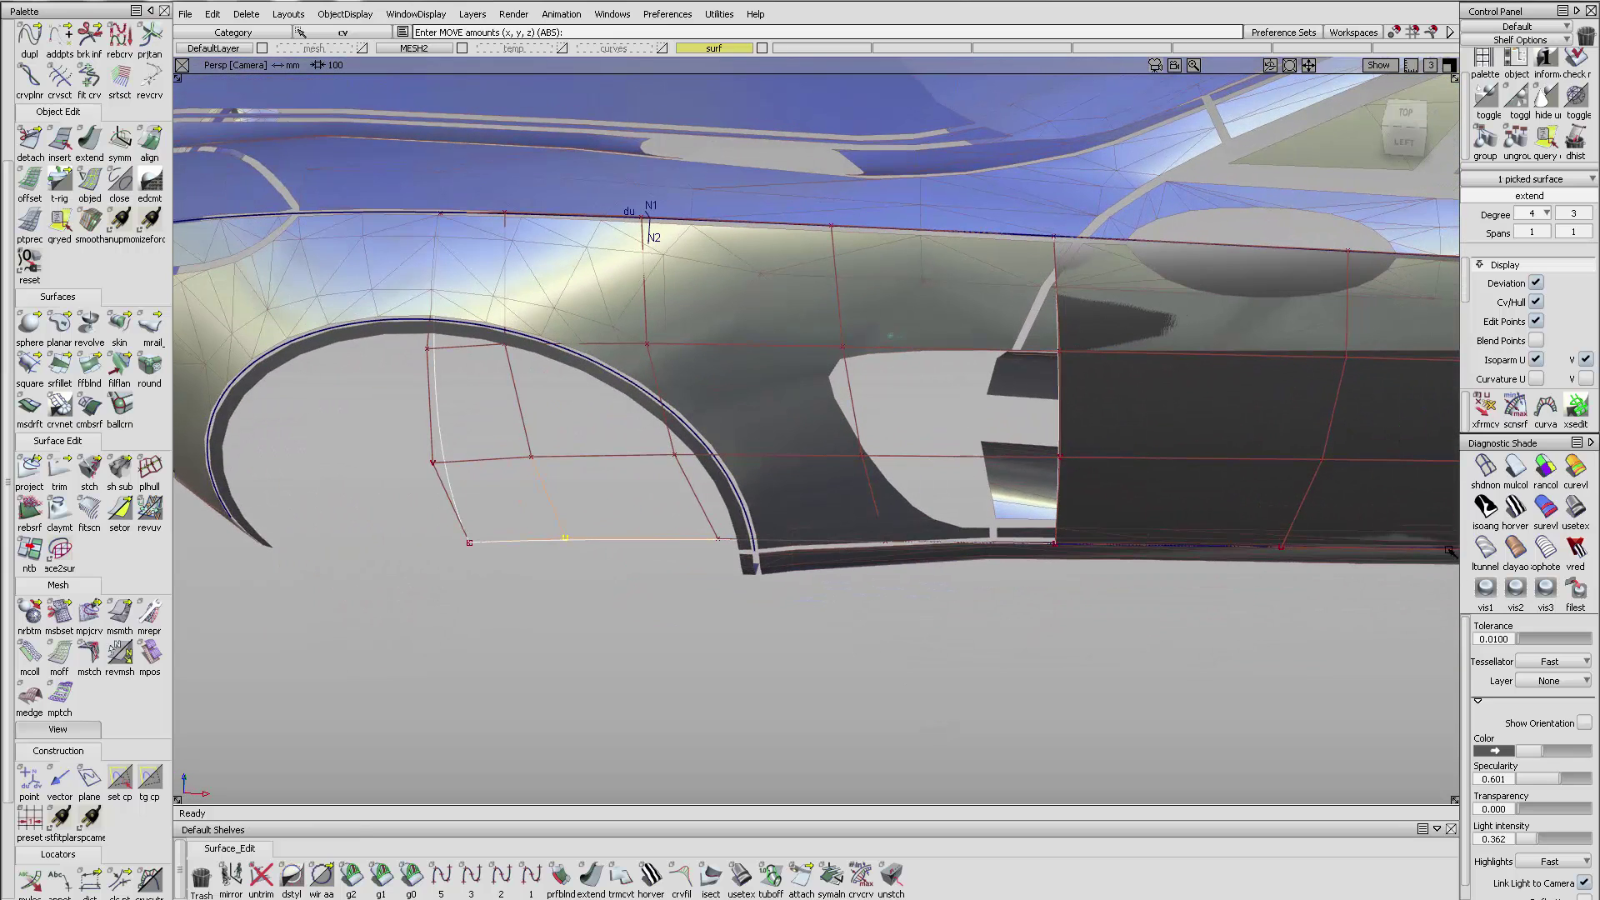
click(1510, 475)
ctrl+shift+drag(611, 512, 611, 424)
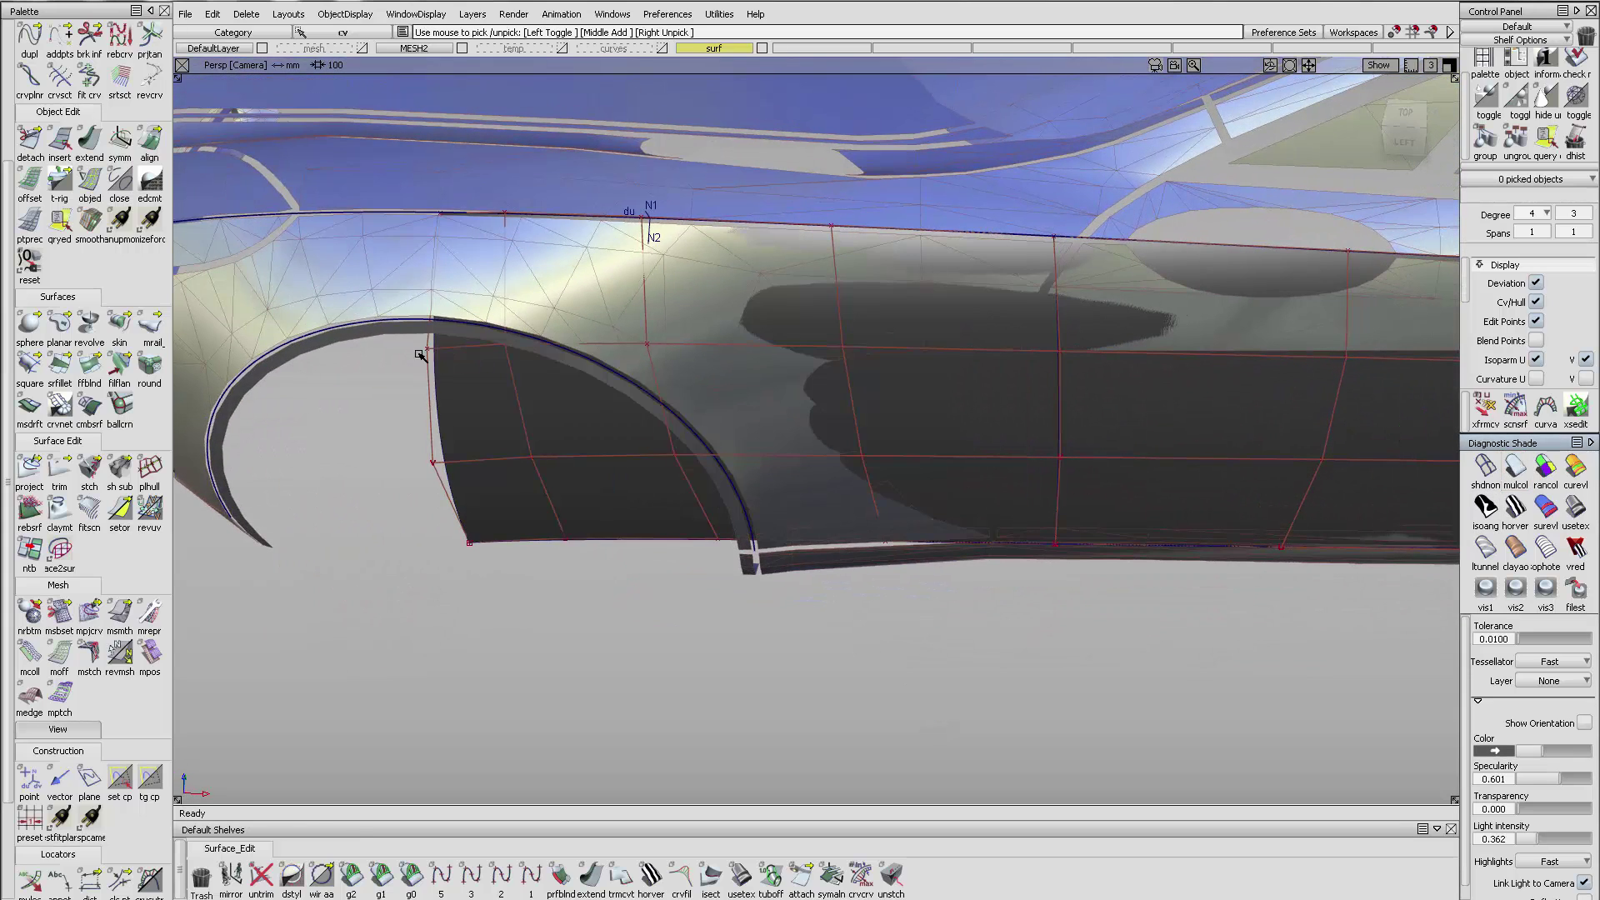
click(424, 352)
middle_drag(461, 381, 434, 409)
mouse_move(419, 452)
ctrl+shift+mouse_down()
mouse_move(415, 409)
mouse_move(491, 575)
ctrl+shift+mouse_up()
ctrl+shift+middle_drag(464, 482, 459, 444)
ctrl+shift+drag(443, 427, 504, 600)
ctrl+shift+middle_drag(466, 486, 481, 454)
- Move the second-row CV just below the shoulder curve outward to follow the front row
ctrl+shift+drag(483, 434, 526, 366)
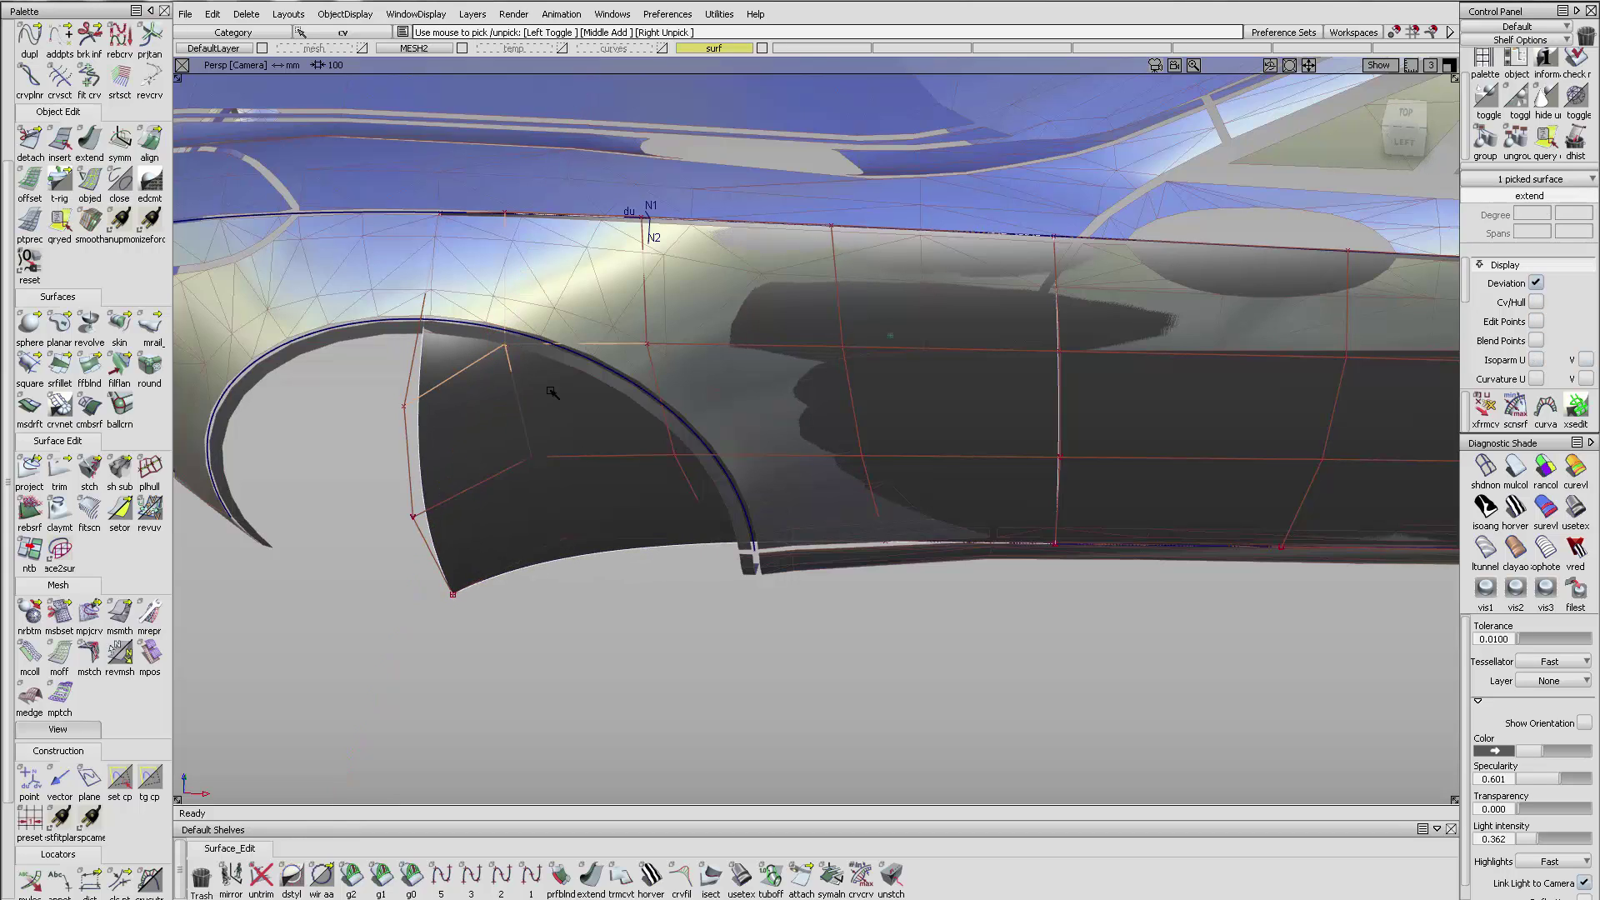
ctrl+shift+middle_drag(553, 400, 551, 363)
middle_drag(553, 371, 550, 389)
ctrl+shift+drag(533, 420, 511, 332)
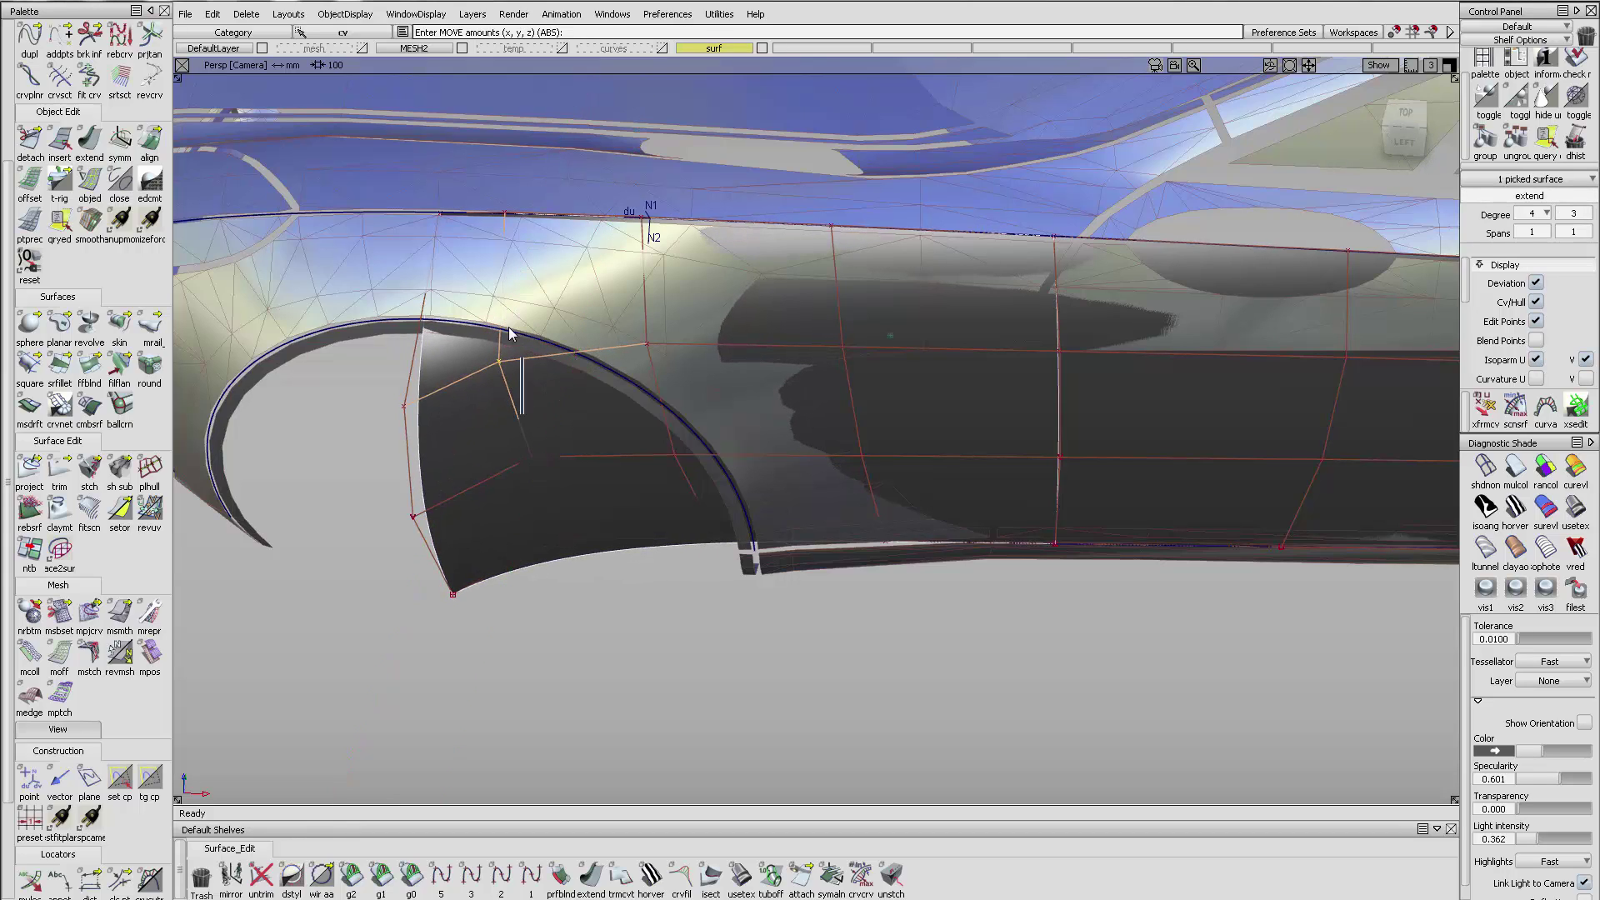
- Raise the front-row CV just below the shoulder about 30 mm and lift its second-row neighbour to match
drag(349, 380, 442, 437)
ctrl+shift+middle_drag(450, 442, 435, 353)
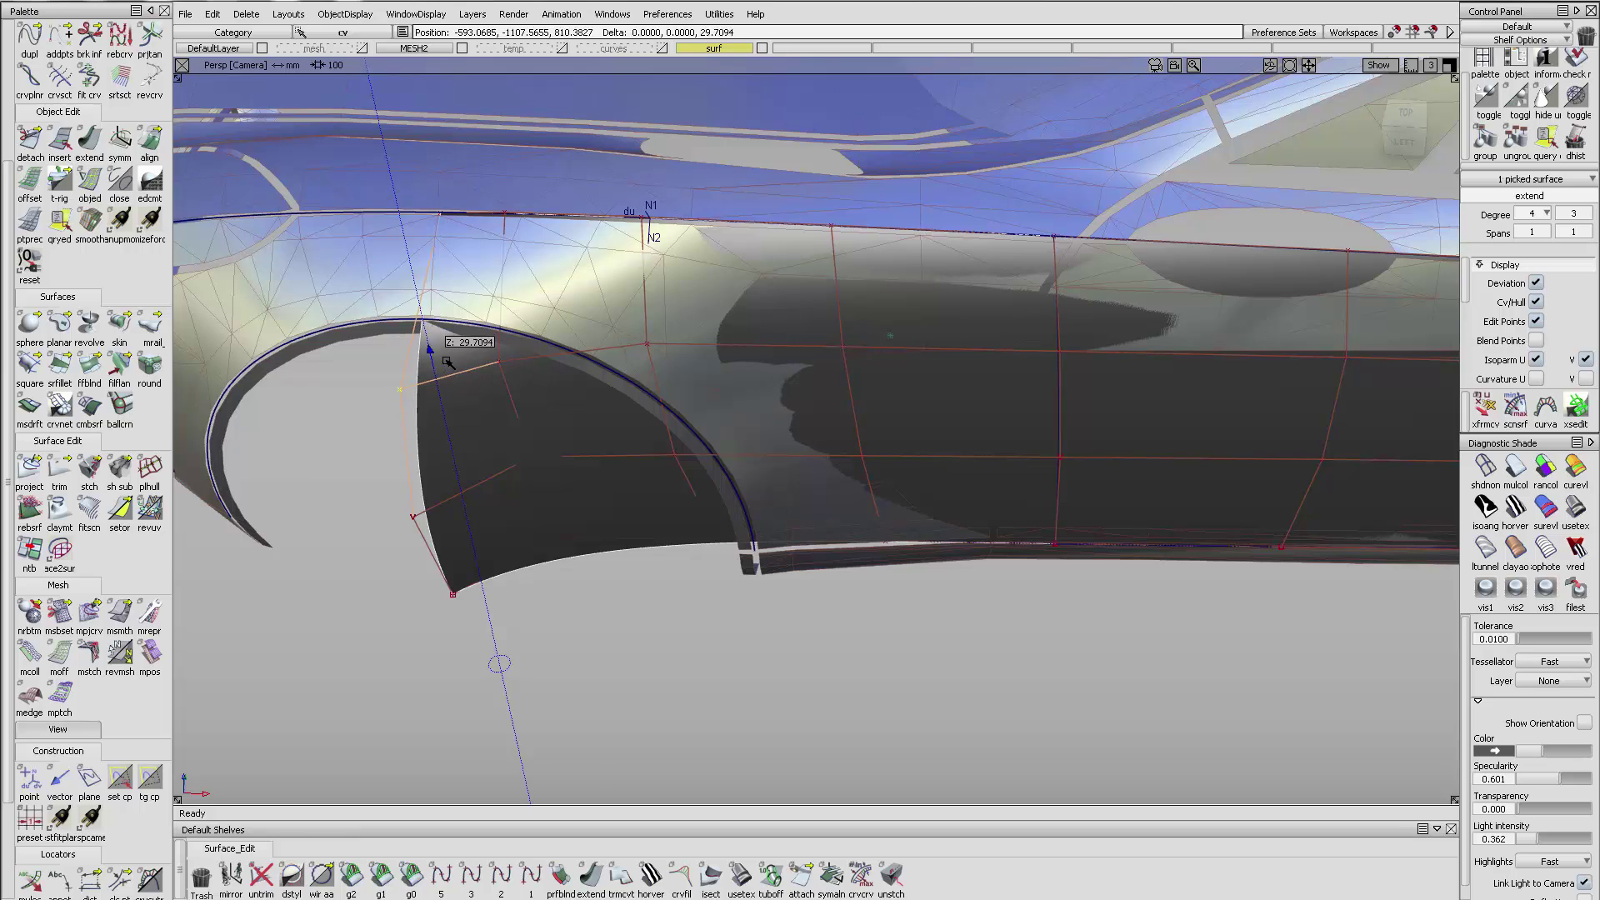
ctrl+shift+drag(445, 383, 450, 333)
click(498, 362)
ctrl+shift+middle_drag(505, 404, 498, 362)
middle_drag(499, 363, 498, 351)
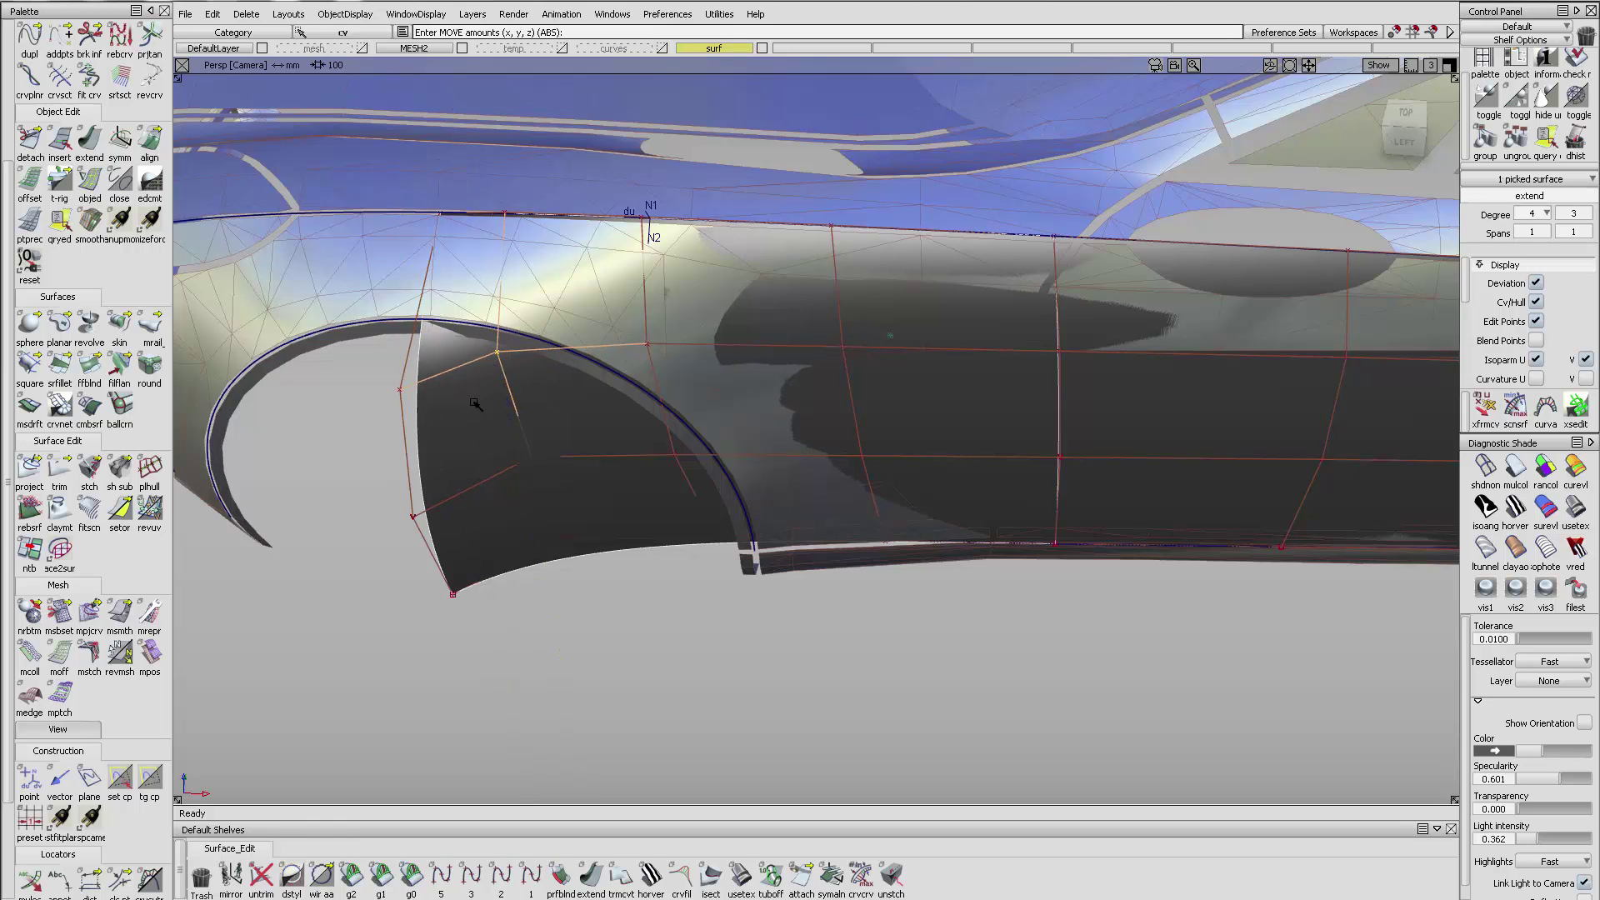
- Move the two lower second-row CVs of the fender extension outward to follow the front row
click(531, 456)
middle_drag(531, 456, 526, 472)
click(563, 544)
middle_drag(563, 543, 558, 564)
- Pull the extension's front bottom corner CV and the front CV above it further outward
alt+shift+drag(664, 499, 655, 530)
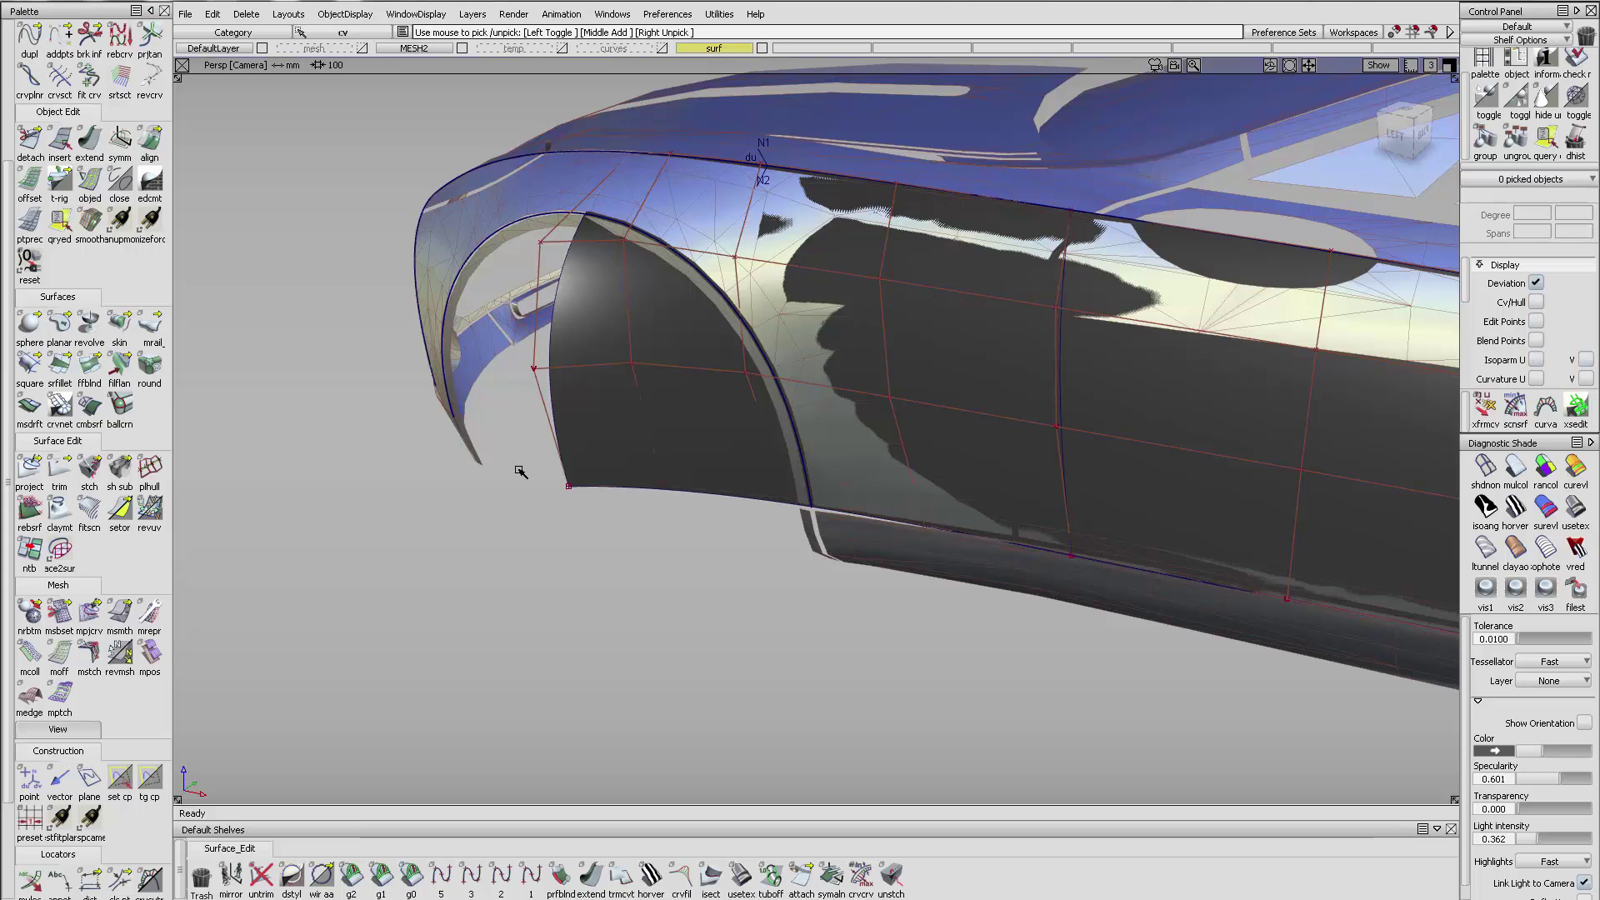
drag(520, 470, 593, 531)
middle_drag(598, 495, 574, 501)
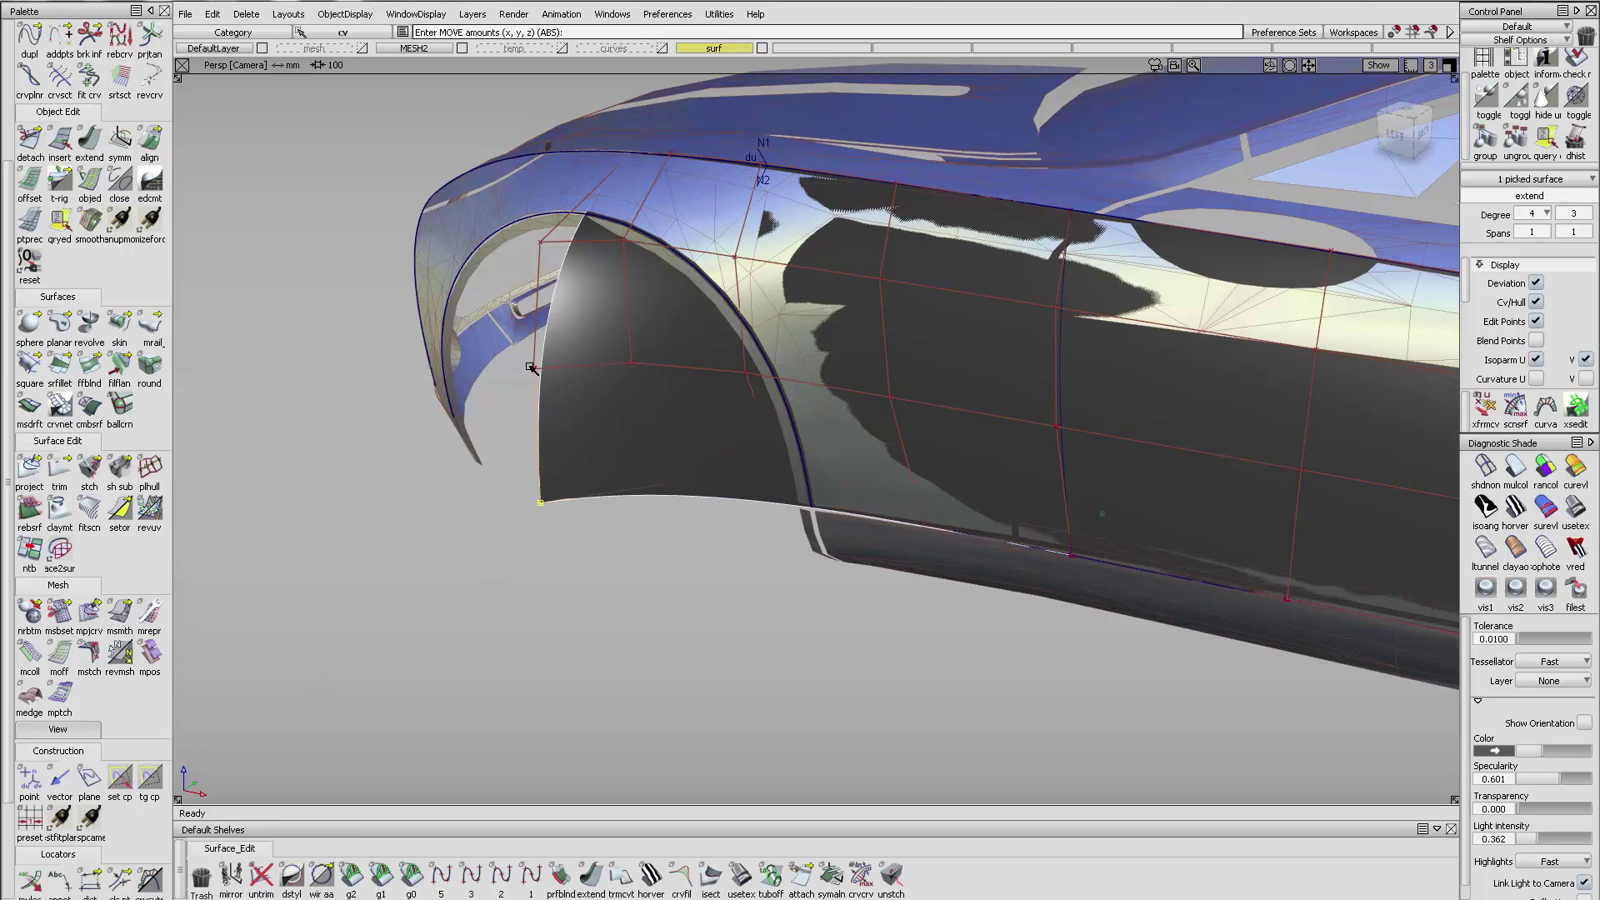
middle_drag(534, 369, 530, 372)
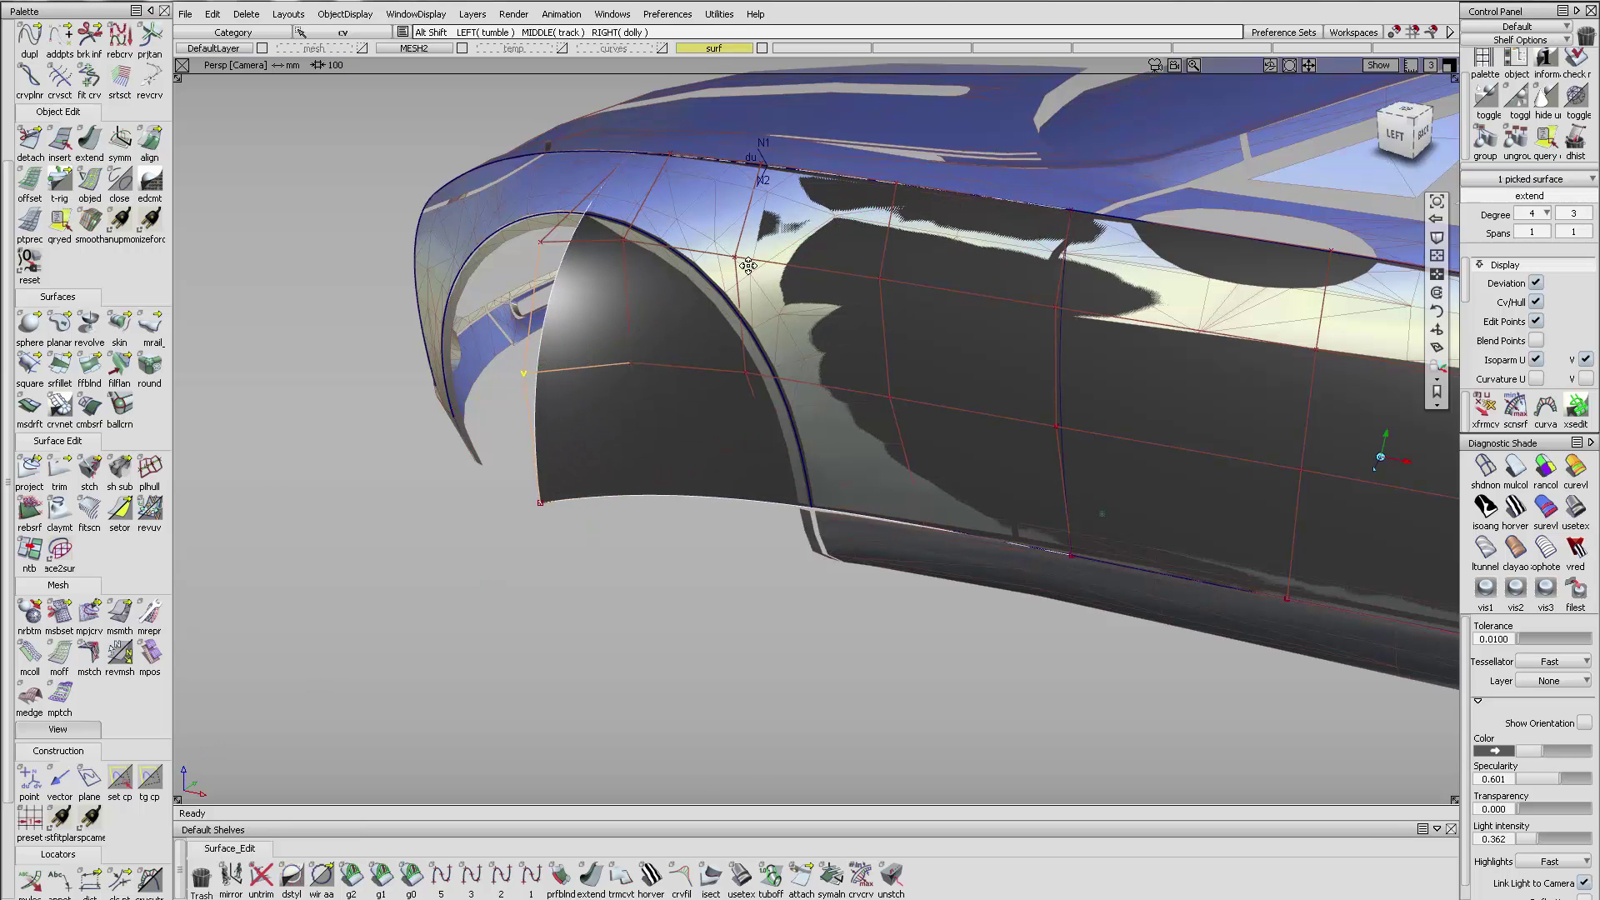
- Move interior control vertices near the front edge of the side surface along Y and Z so it follows the fender mesh over the wheel arch
alt+shift+drag(725, 247, 724, 308)
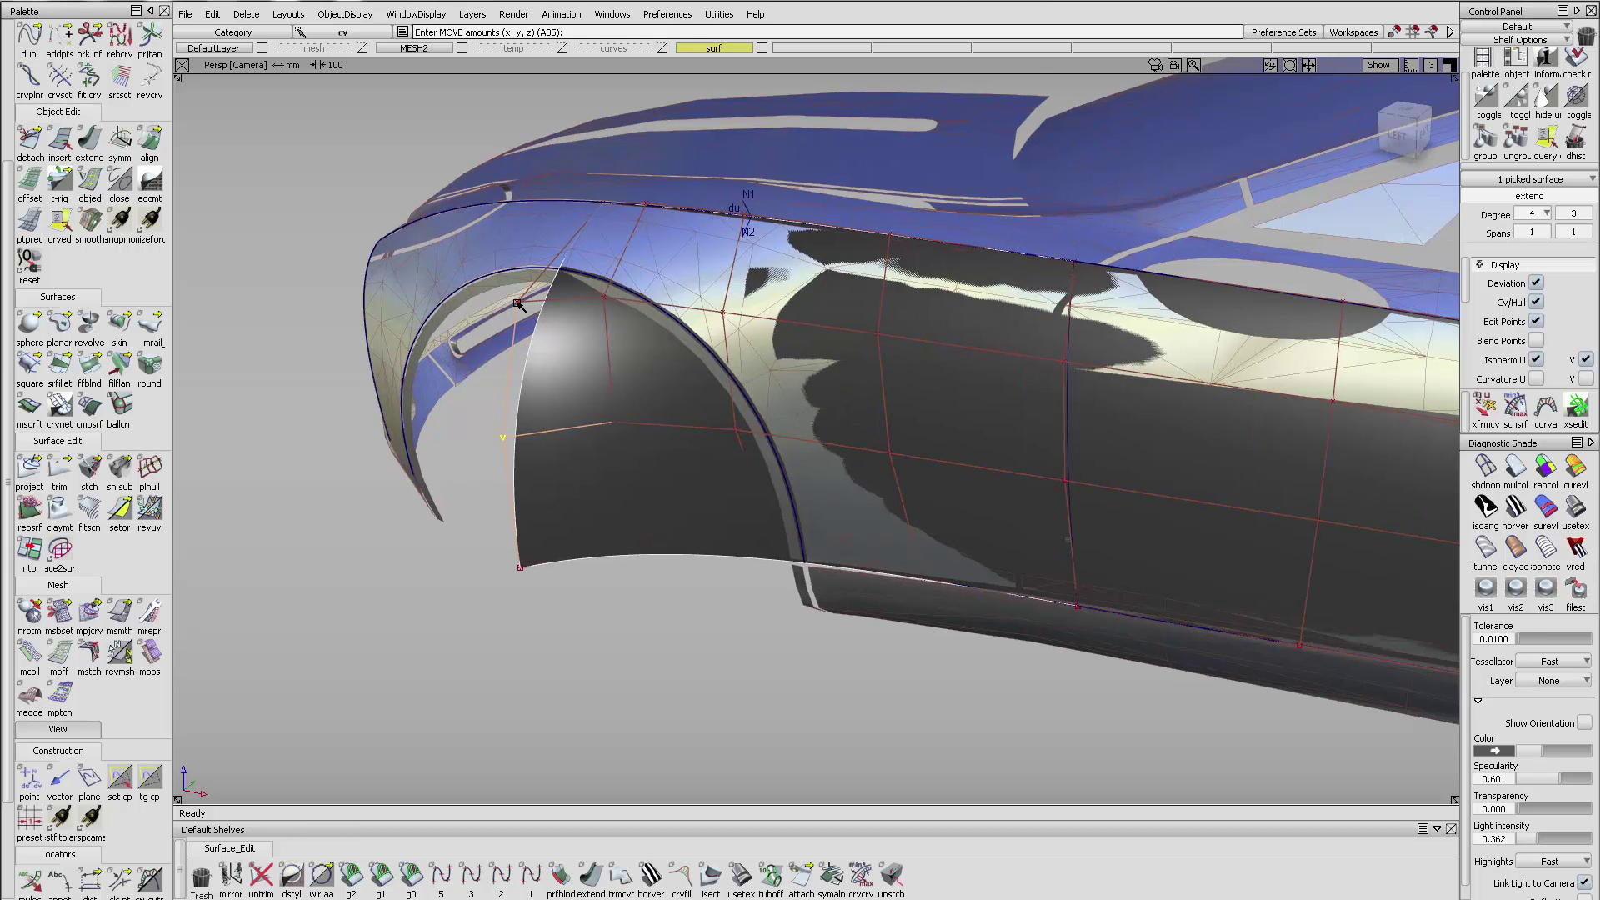
right_drag(518, 303, 518, 293)
middle_drag(516, 296, 586, 305)
right_drag(610, 310, 611, 296)
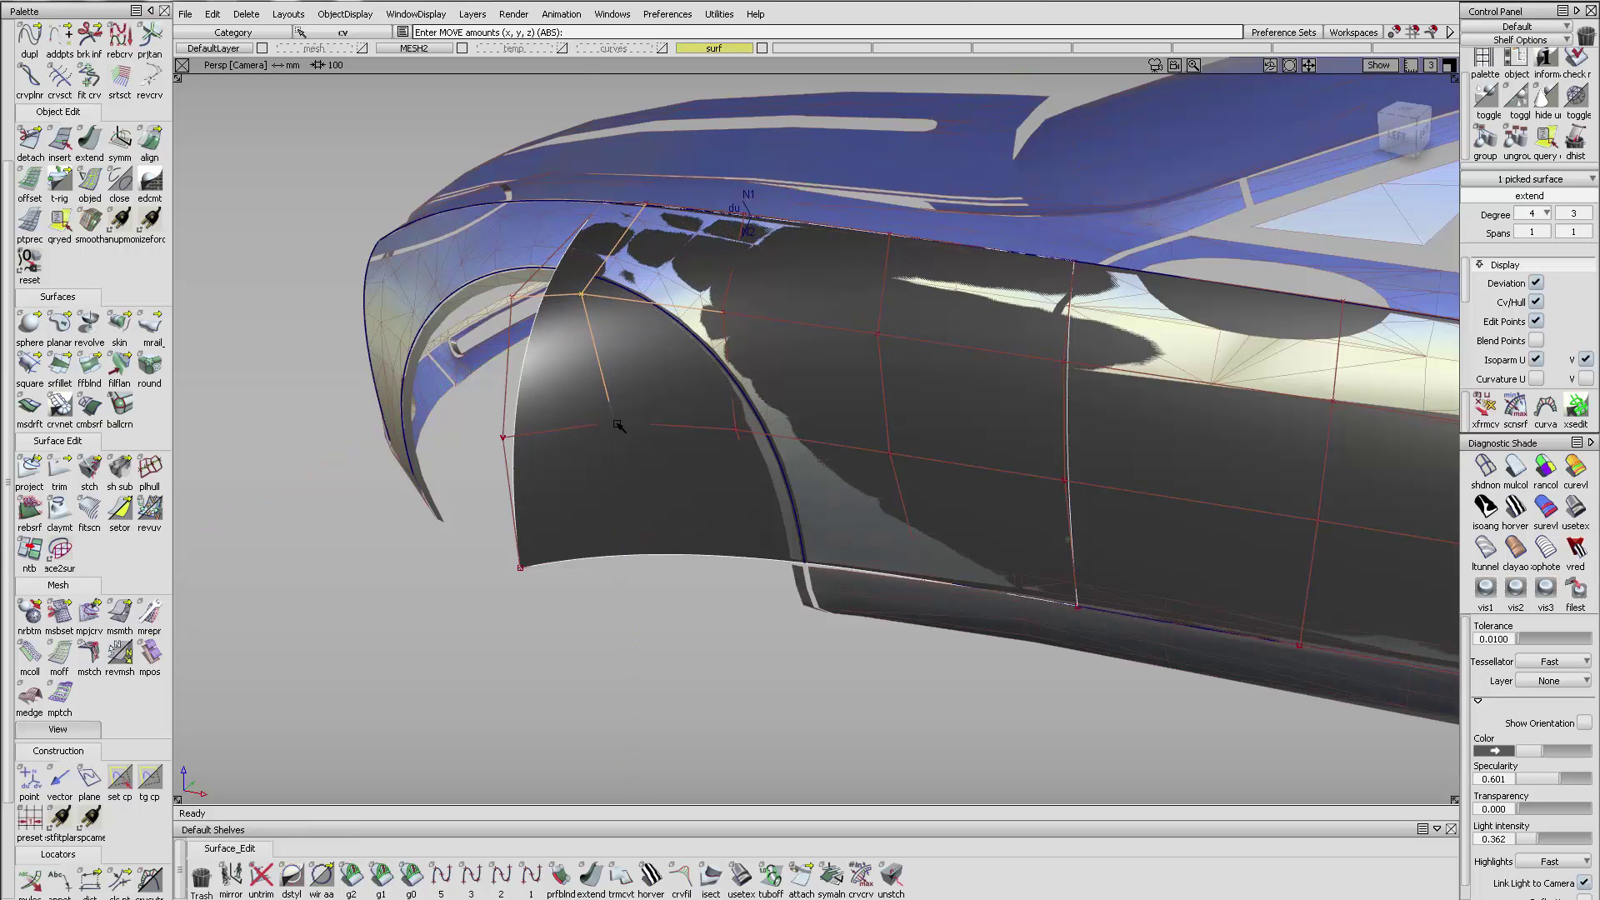
middle_drag(619, 426, 622, 422)
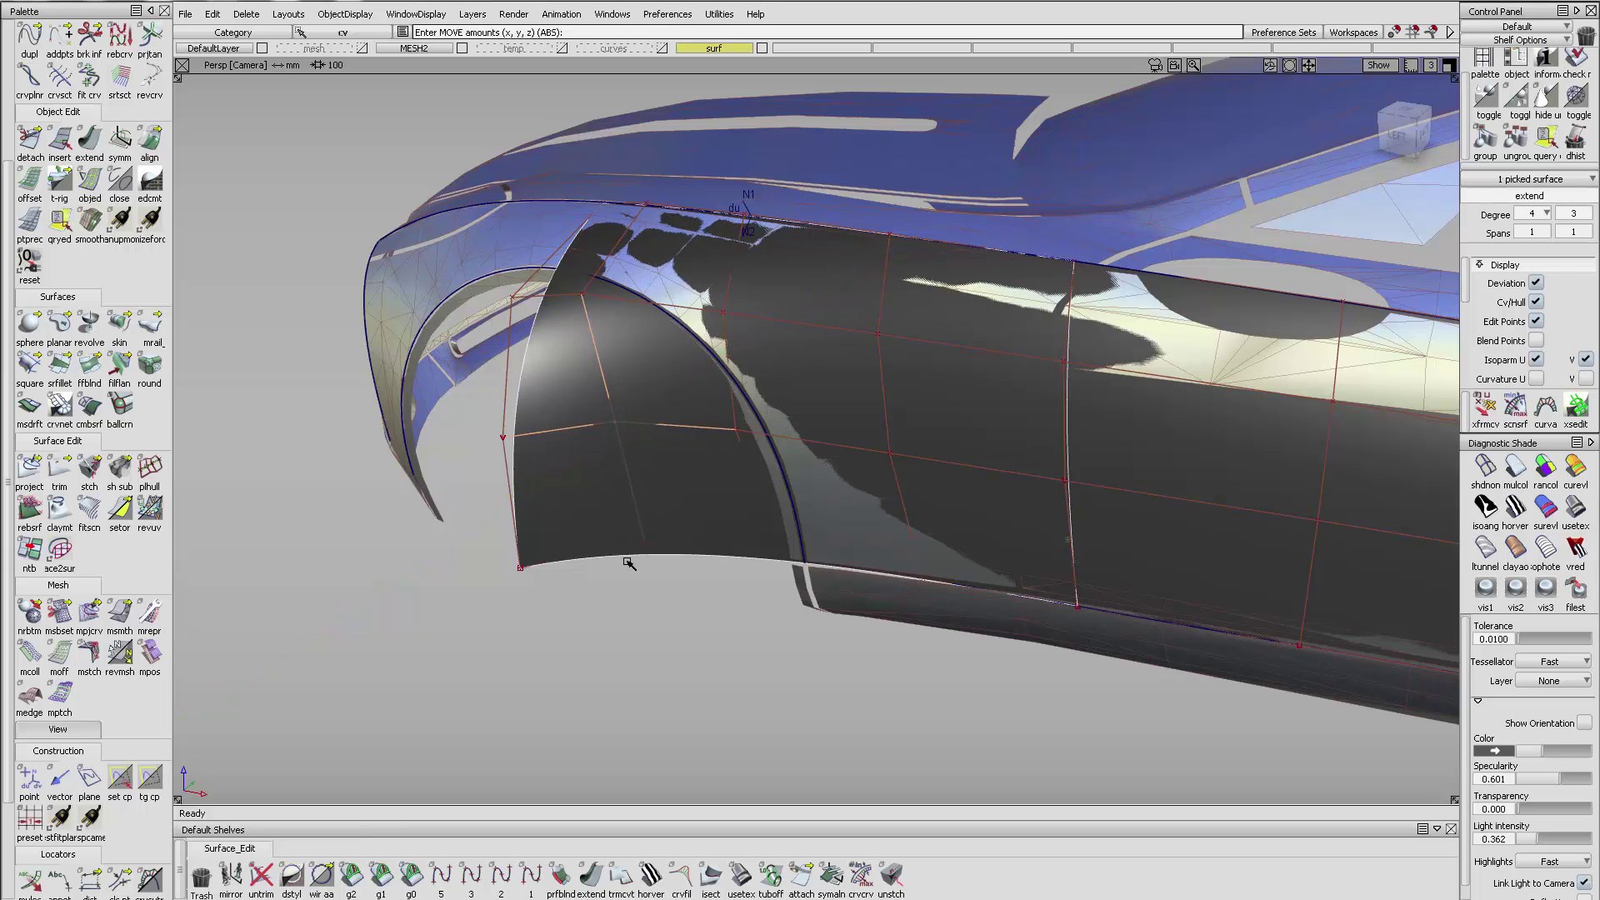
middle_drag(642, 548, 646, 543)
- Move the second-row control vertex on the side surface's front edge along Y above the wheel arch
alt+shift+drag(958, 472, 907, 457)
alt+shift+middle_drag(885, 456, 918, 465)
alt+shift+drag(917, 465, 927, 498)
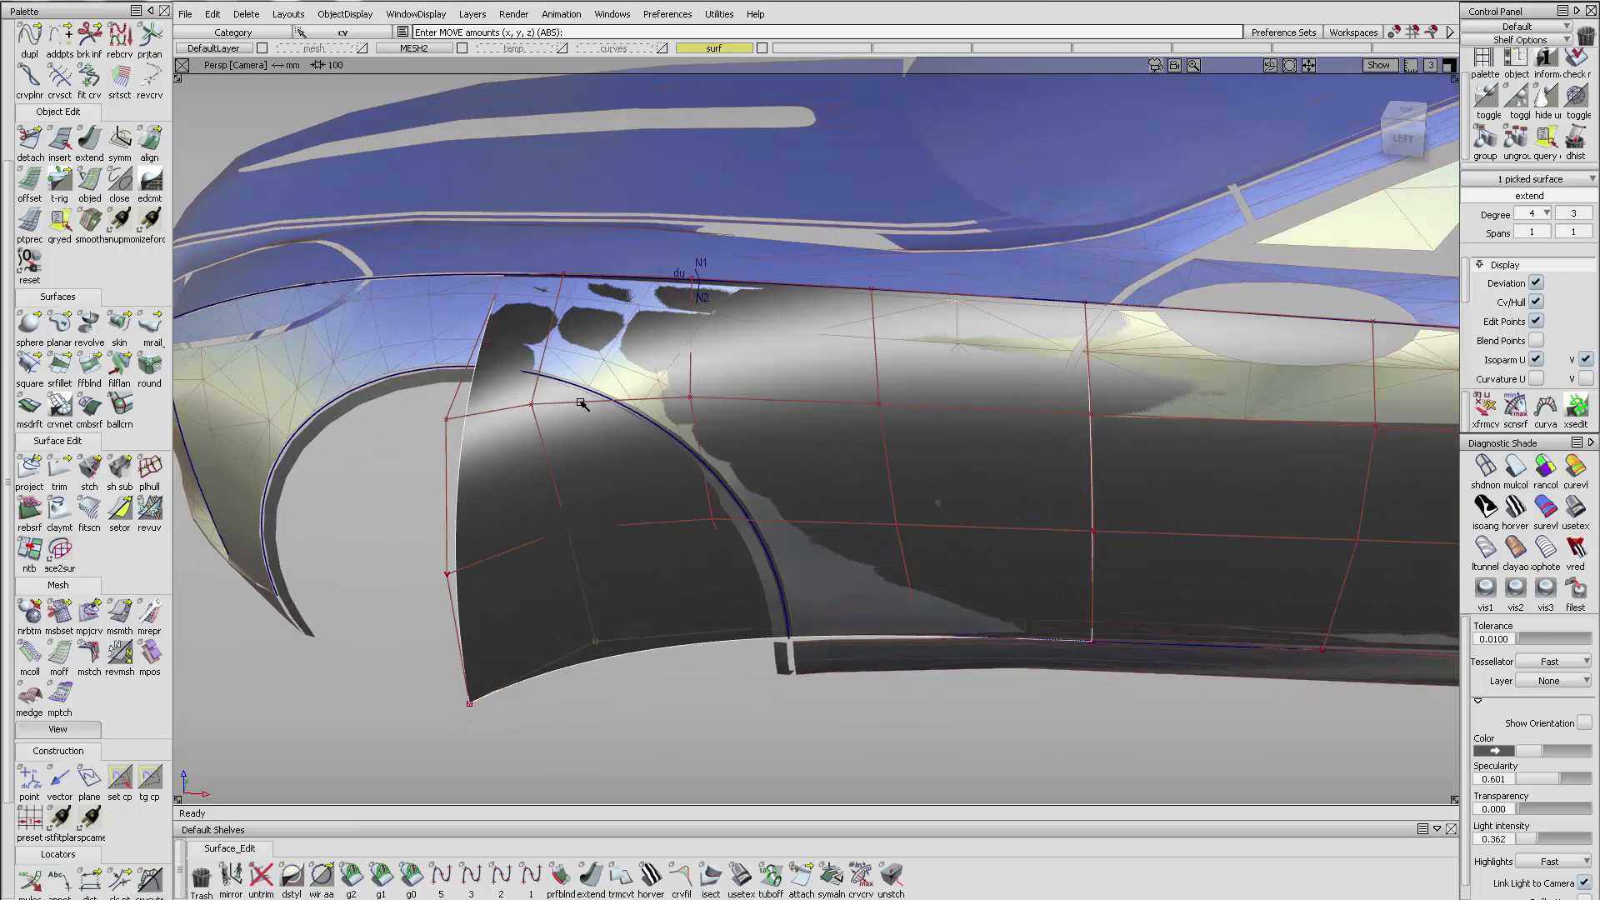
middle_drag(530, 406, 441, 424)
alt+shift+drag(584, 450, 1323, 459)
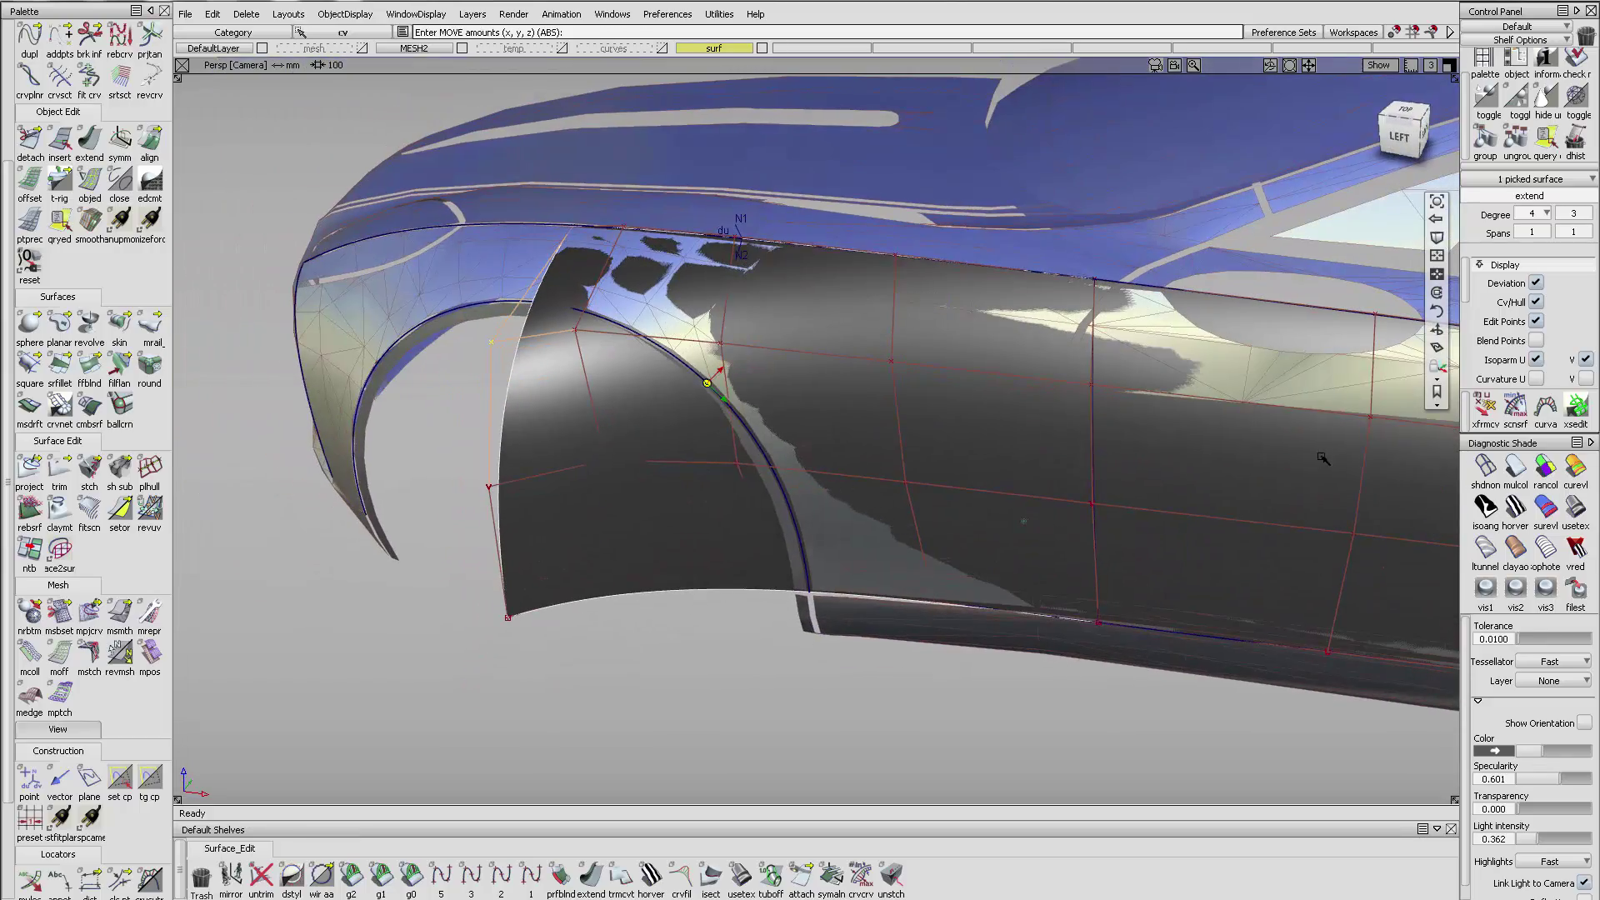
- Examine the highlight flow with Horizontal/Vertical zebra shading on all the car body surfaces and meshes
click(1515, 505)
mouse_move(1071, 348)
alt+shift+mouse_down()
mouse_move(821, 357)
mouse_move(875, 358)
alt+shift+mouse_up()
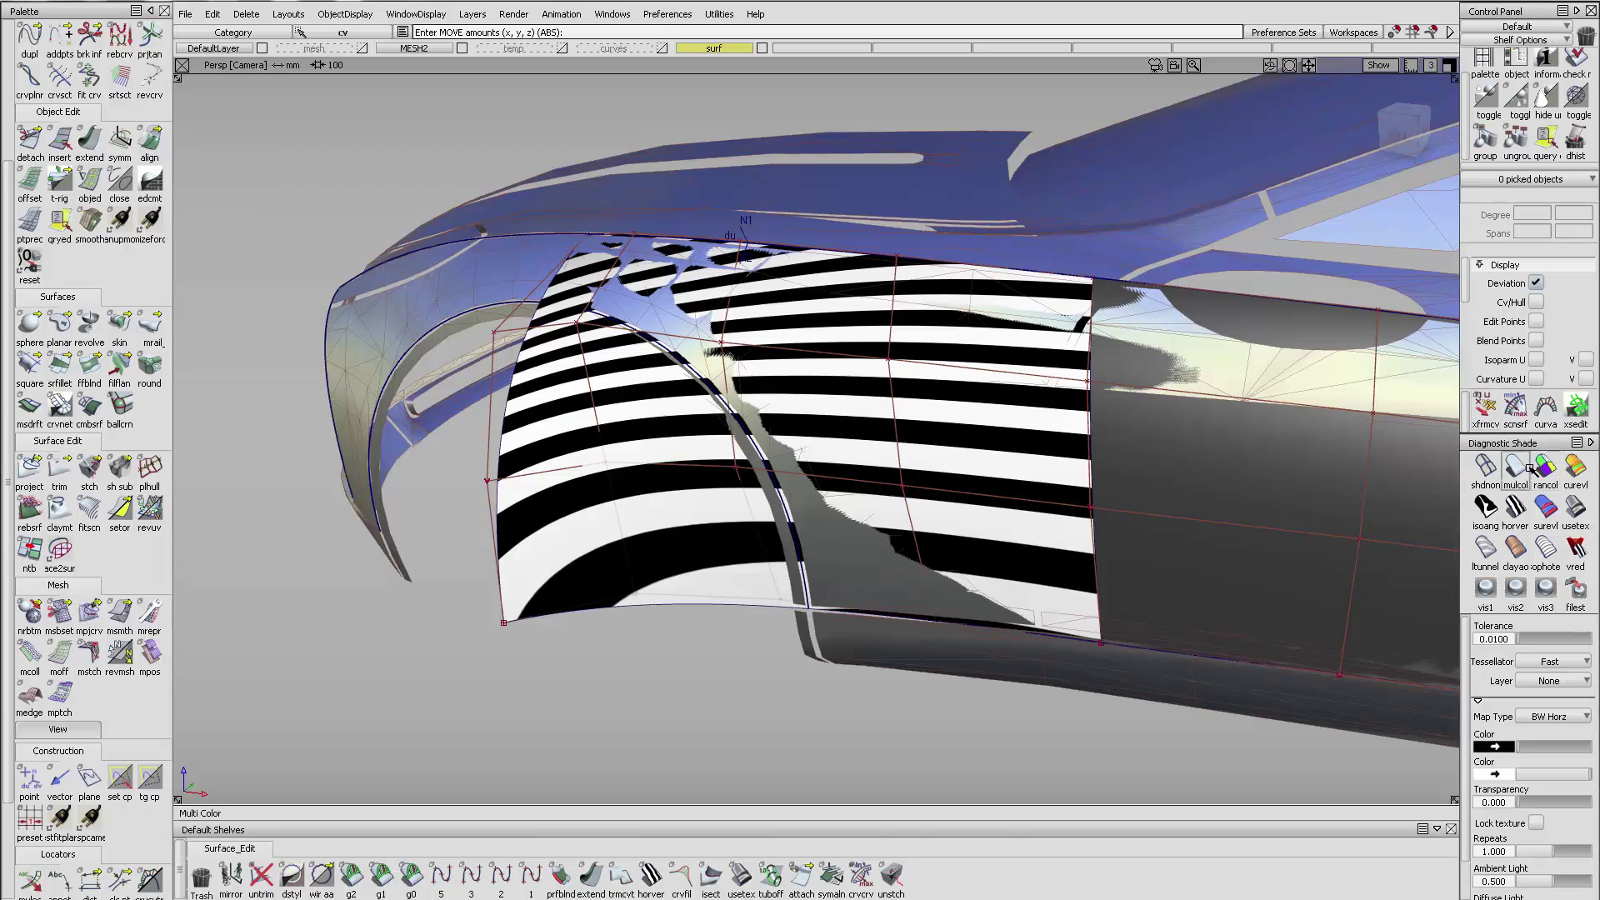
click(1515, 506)
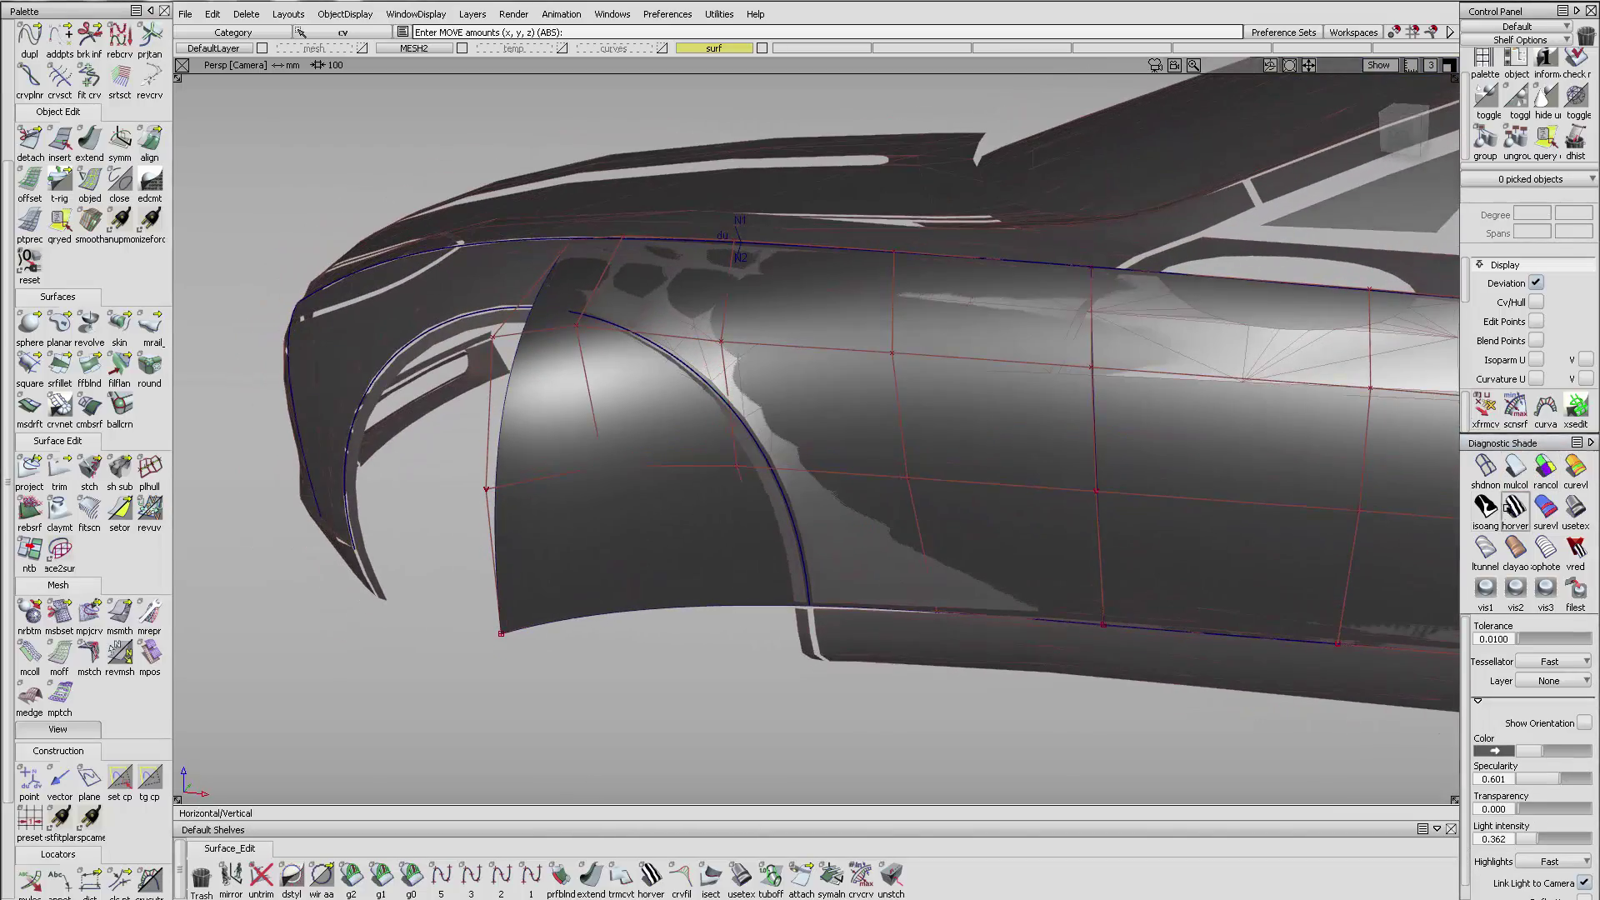
click(1515, 506)
alt+shift+drag(1166, 542, 778, 638)
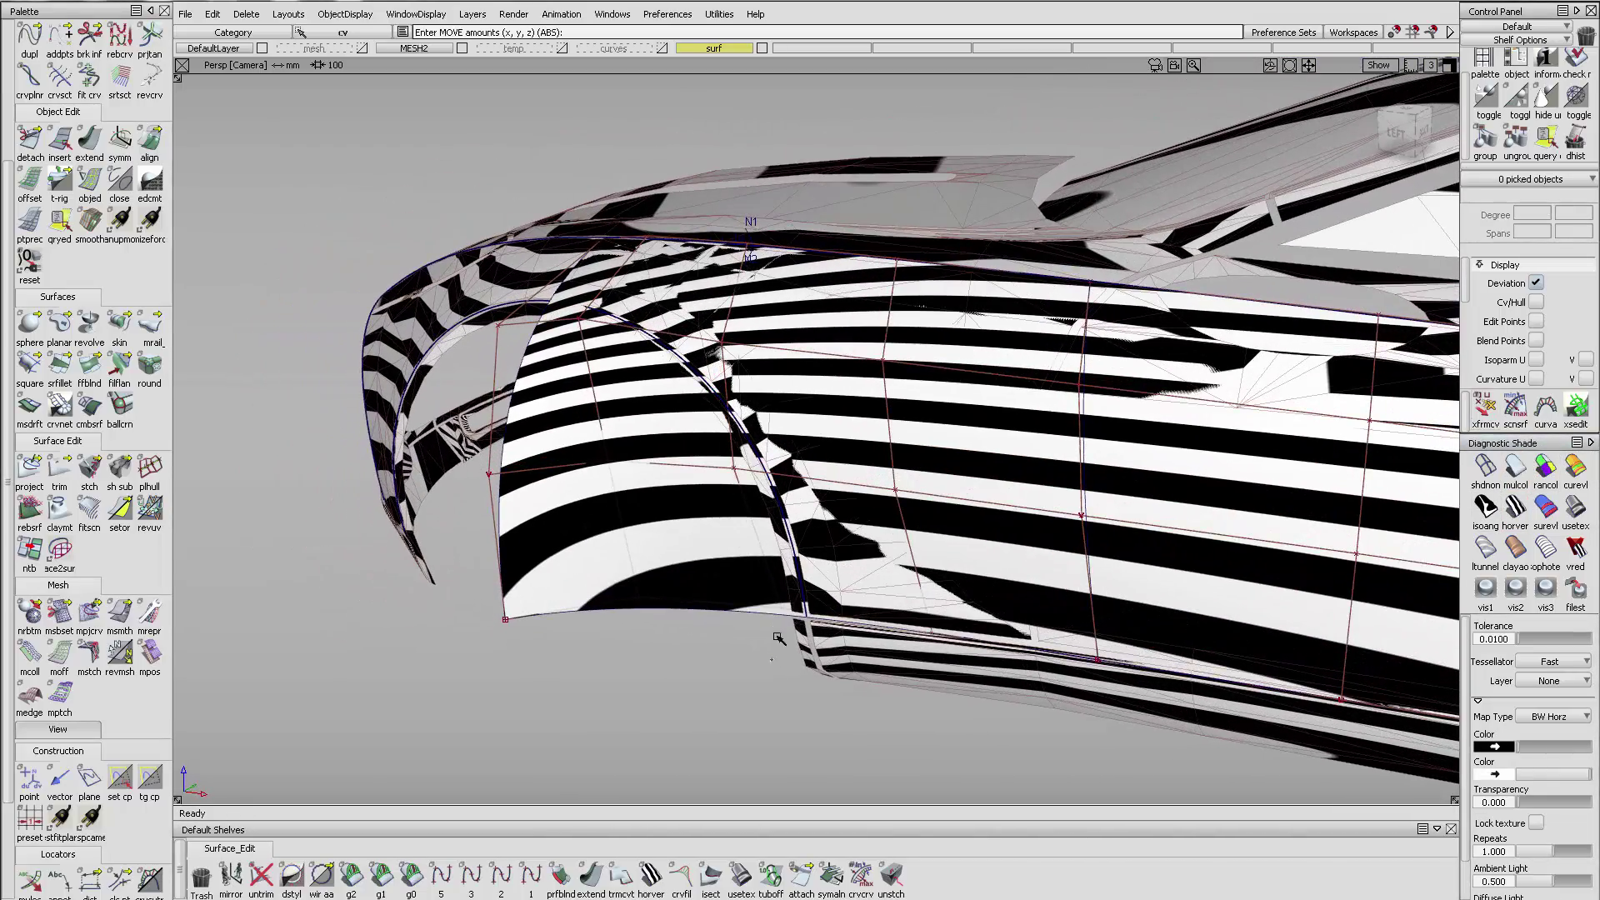
- Move the lower-edge control vertices near the side surface's front corner along Y by about -62.7 and -79.3 mm
click(685, 577)
middle_drag(687, 568, 637, 593)
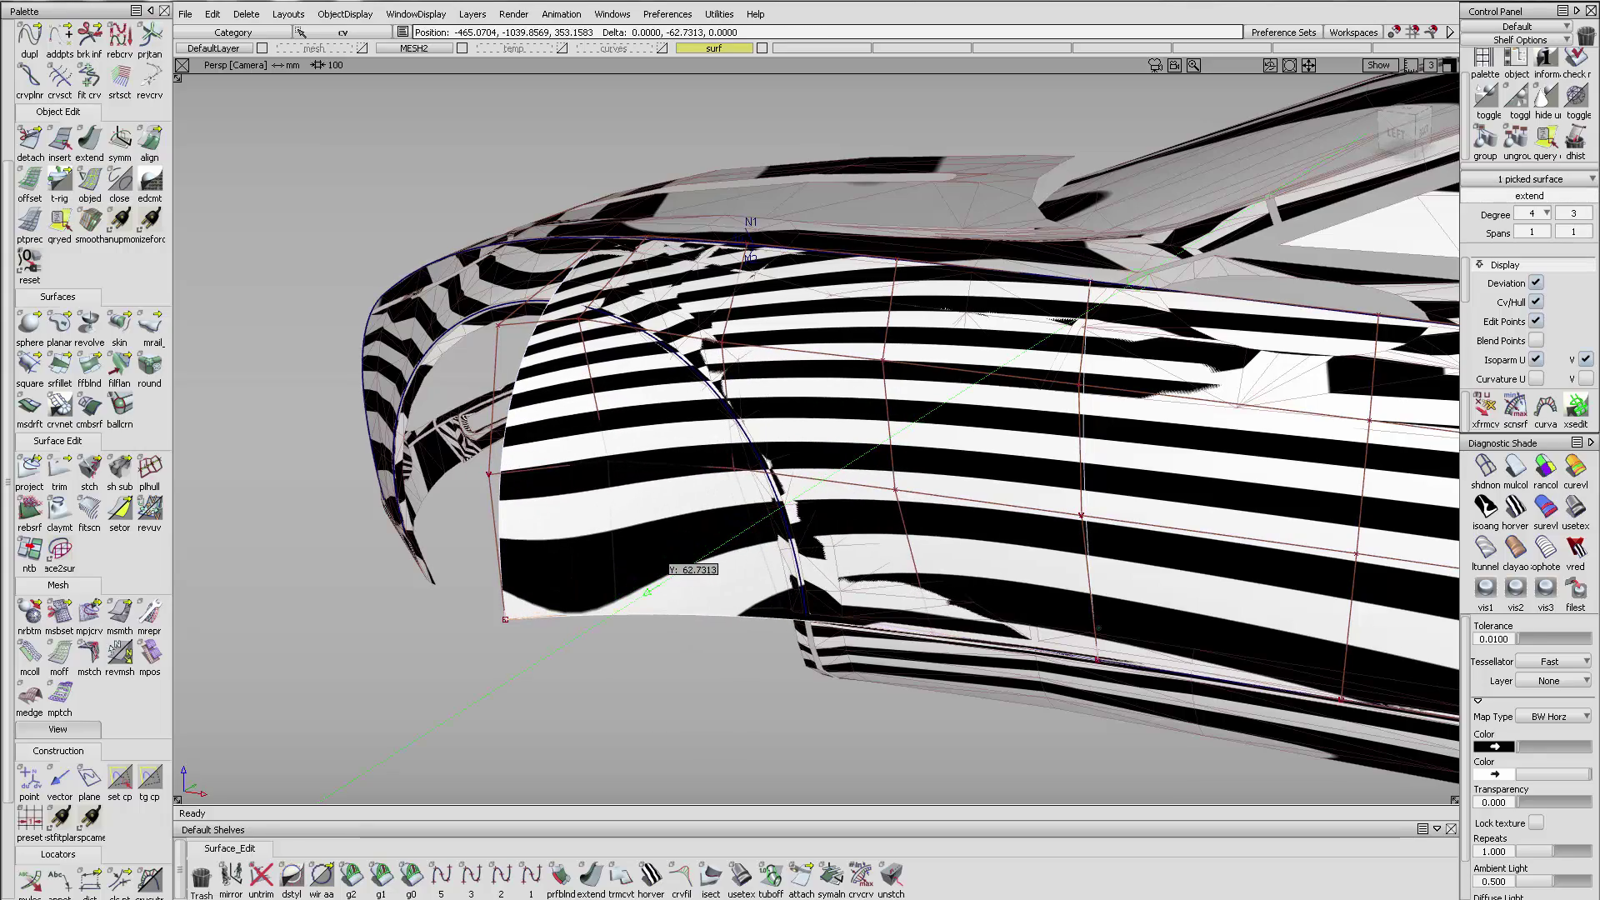
alt+shift+drag(843, 598, 1050, 528)
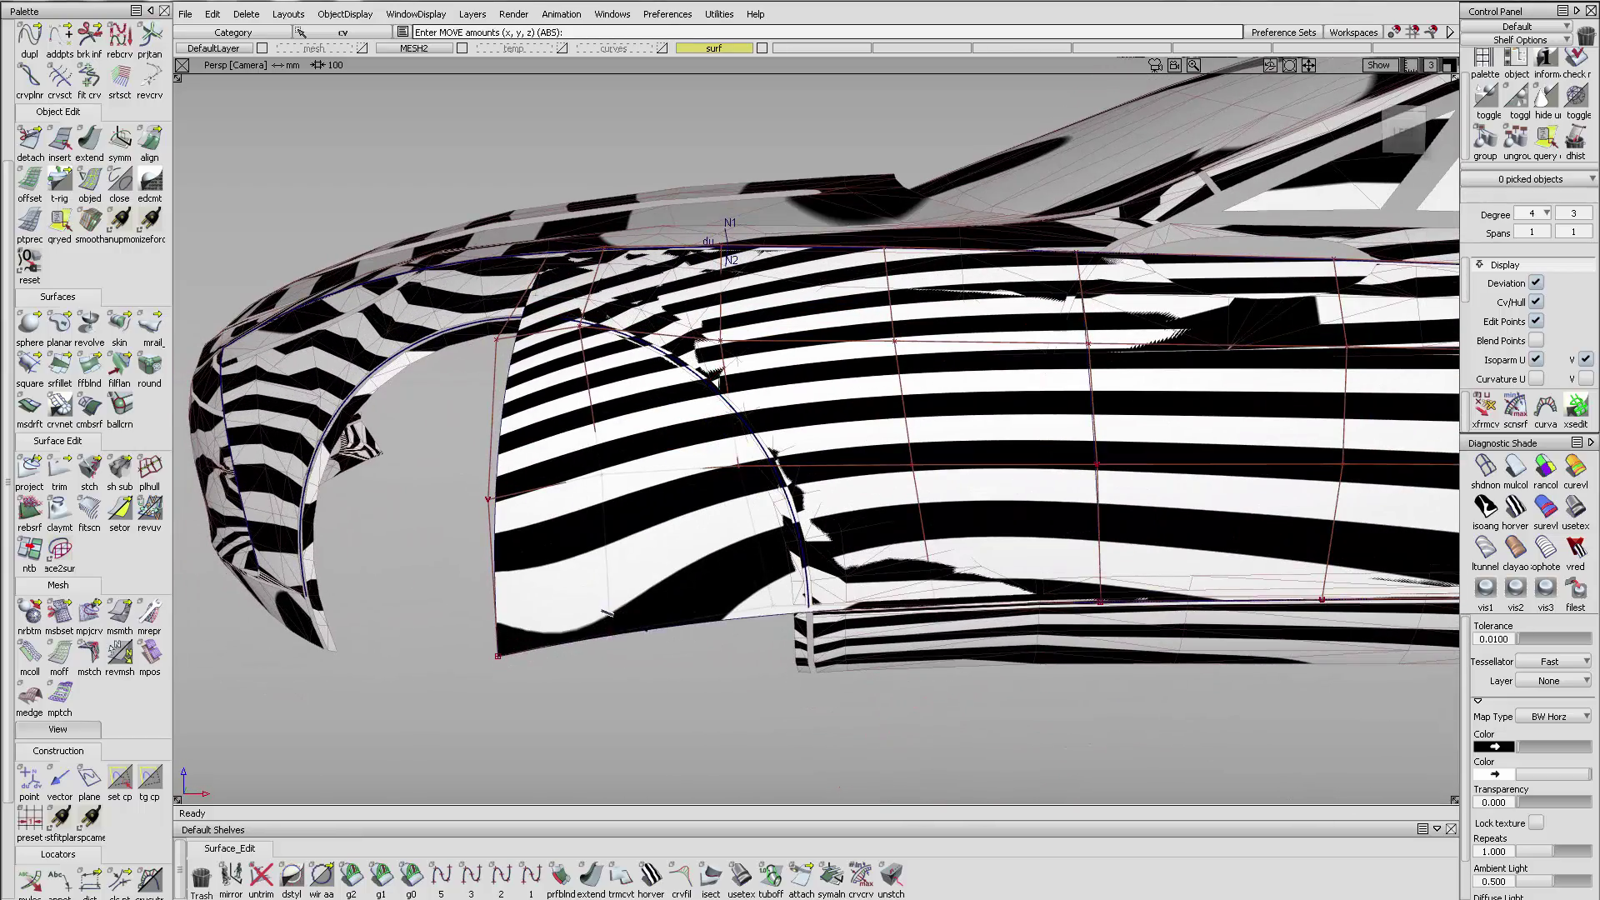
click(609, 614)
alt+shift+drag(737, 643, 717, 757)
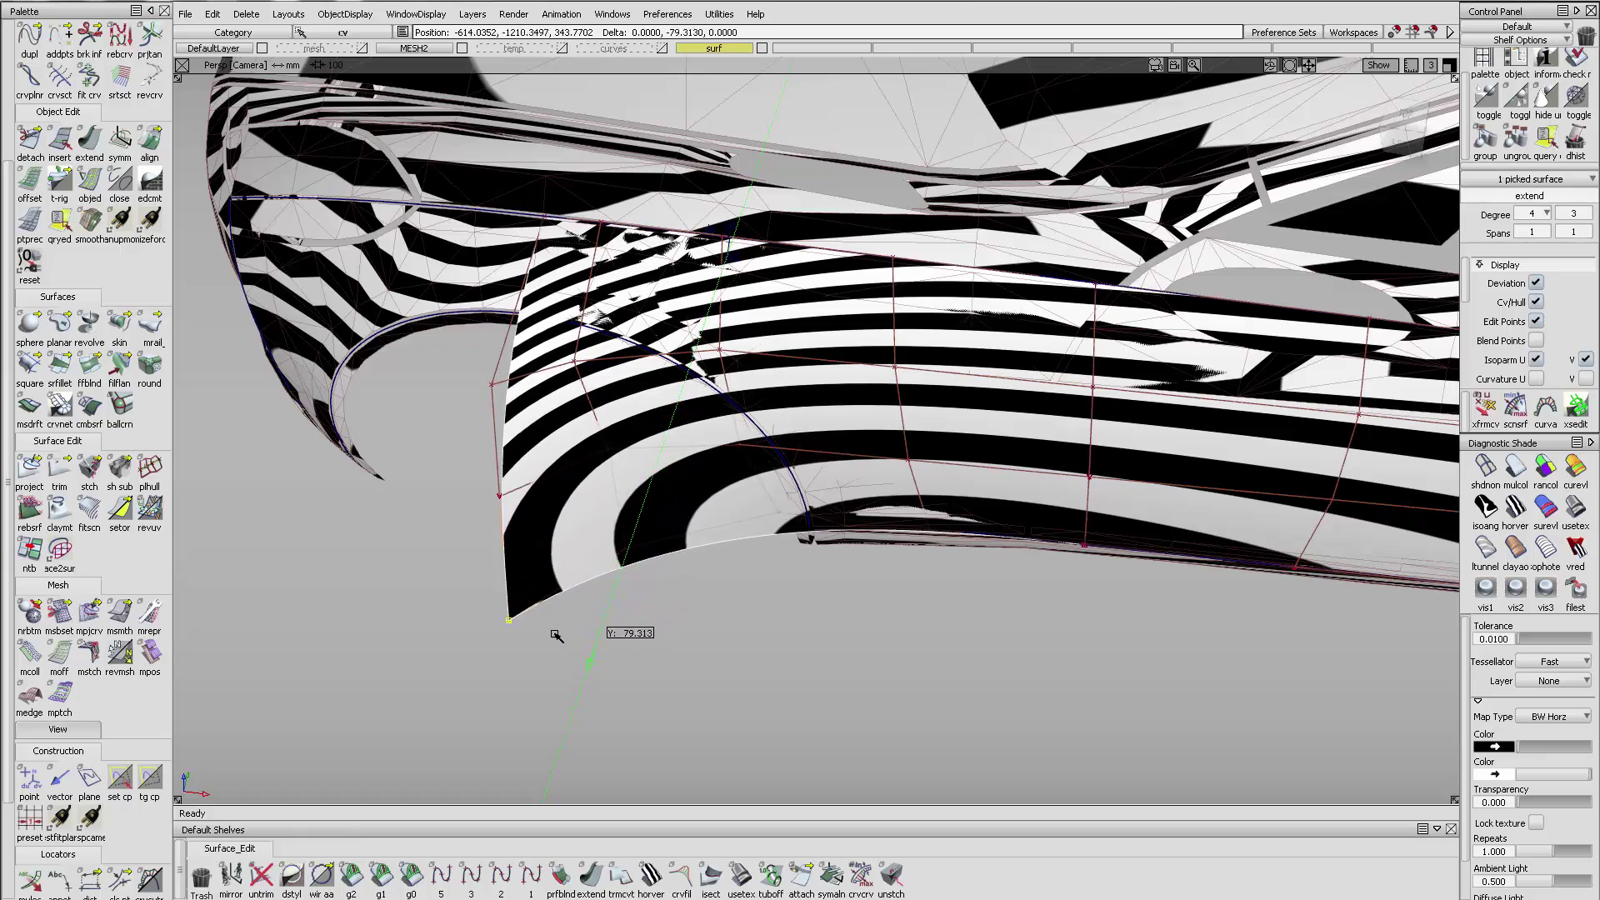
mouse_move(562, 627)
alt+shift+mouse_down()
mouse_move(785, 489)
mouse_move(809, 498)
alt+shift+mouse_up()
- Return the whole model to Multi Color shading and give the wheel-arch surface a user texture with the Shade-Sky map
click(1515, 469)
alt+shift+drag(895, 400, 946, 422)
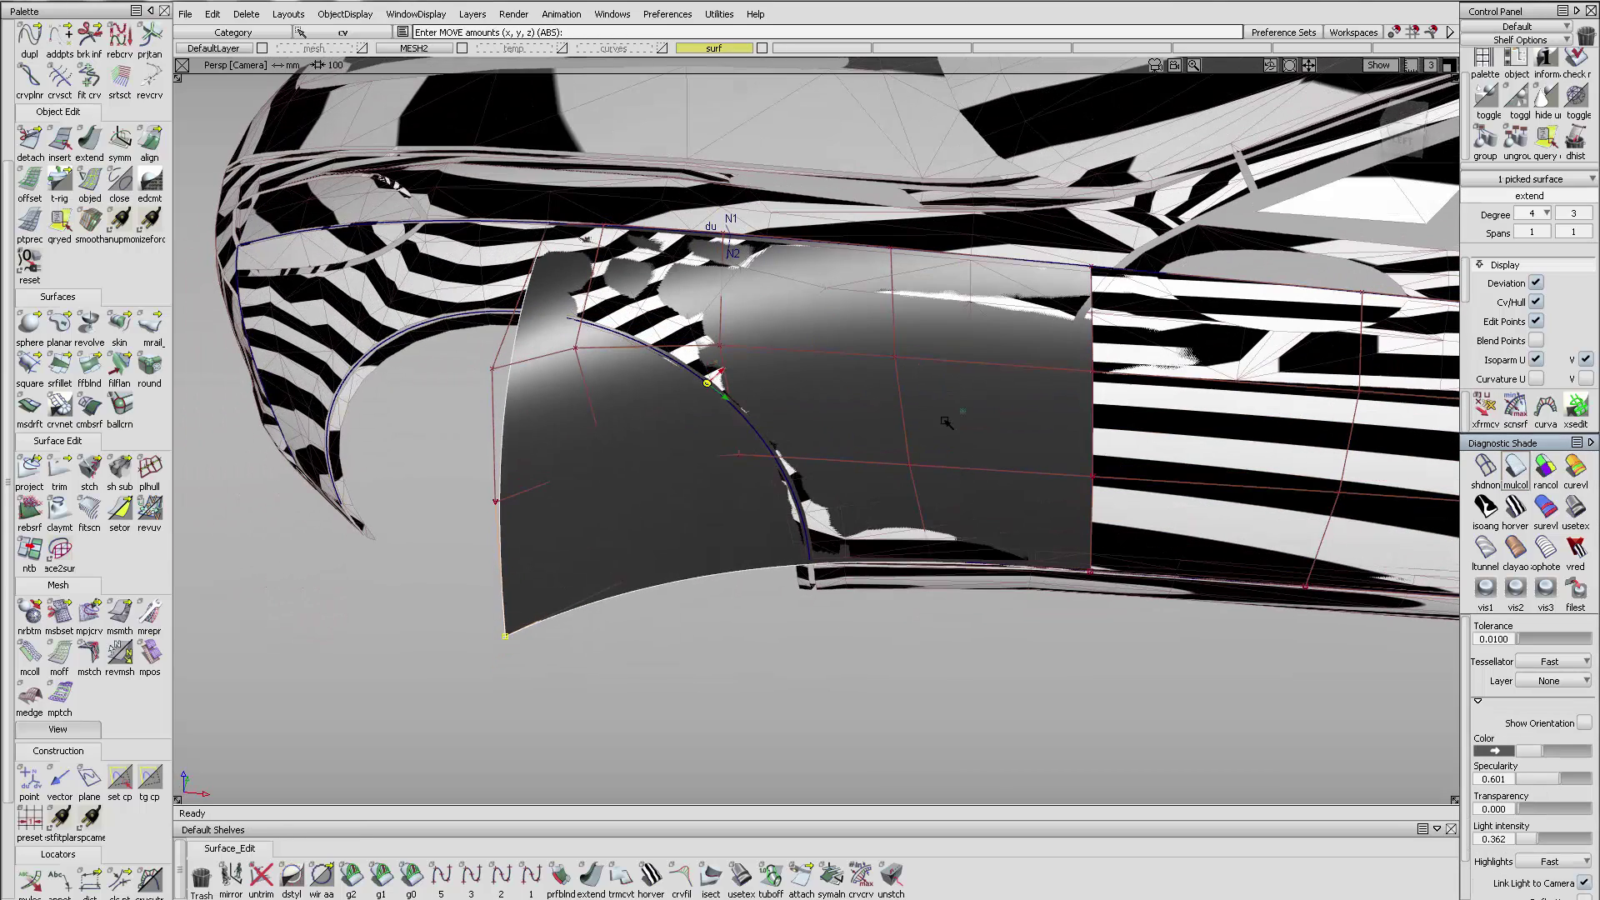
click(1516, 469)
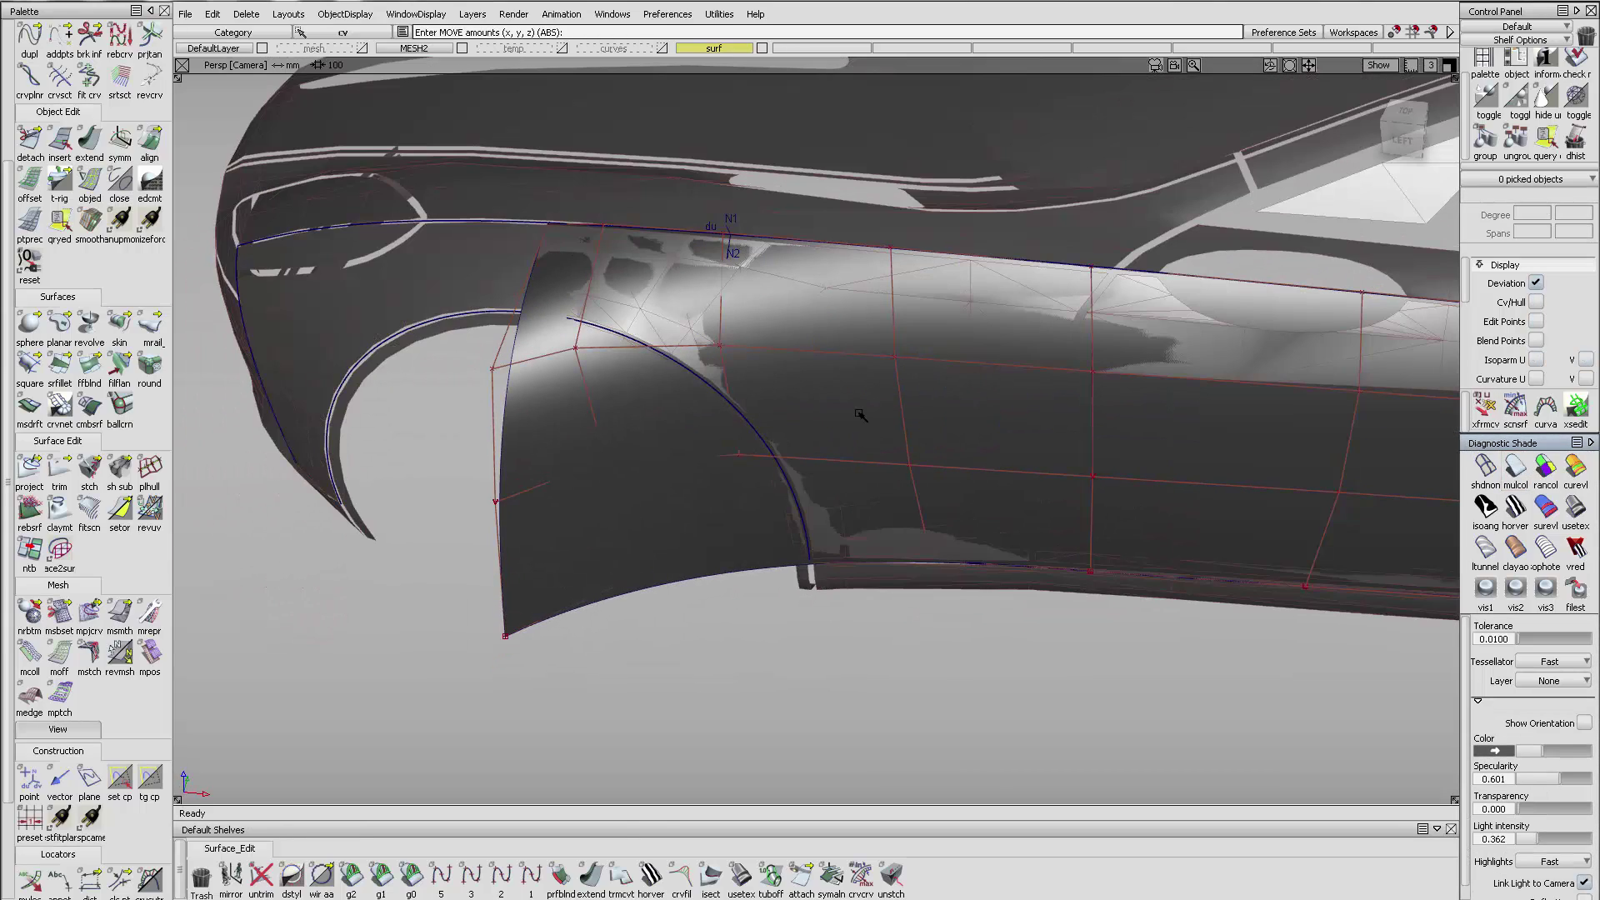
click(619, 512)
click(741, 874)
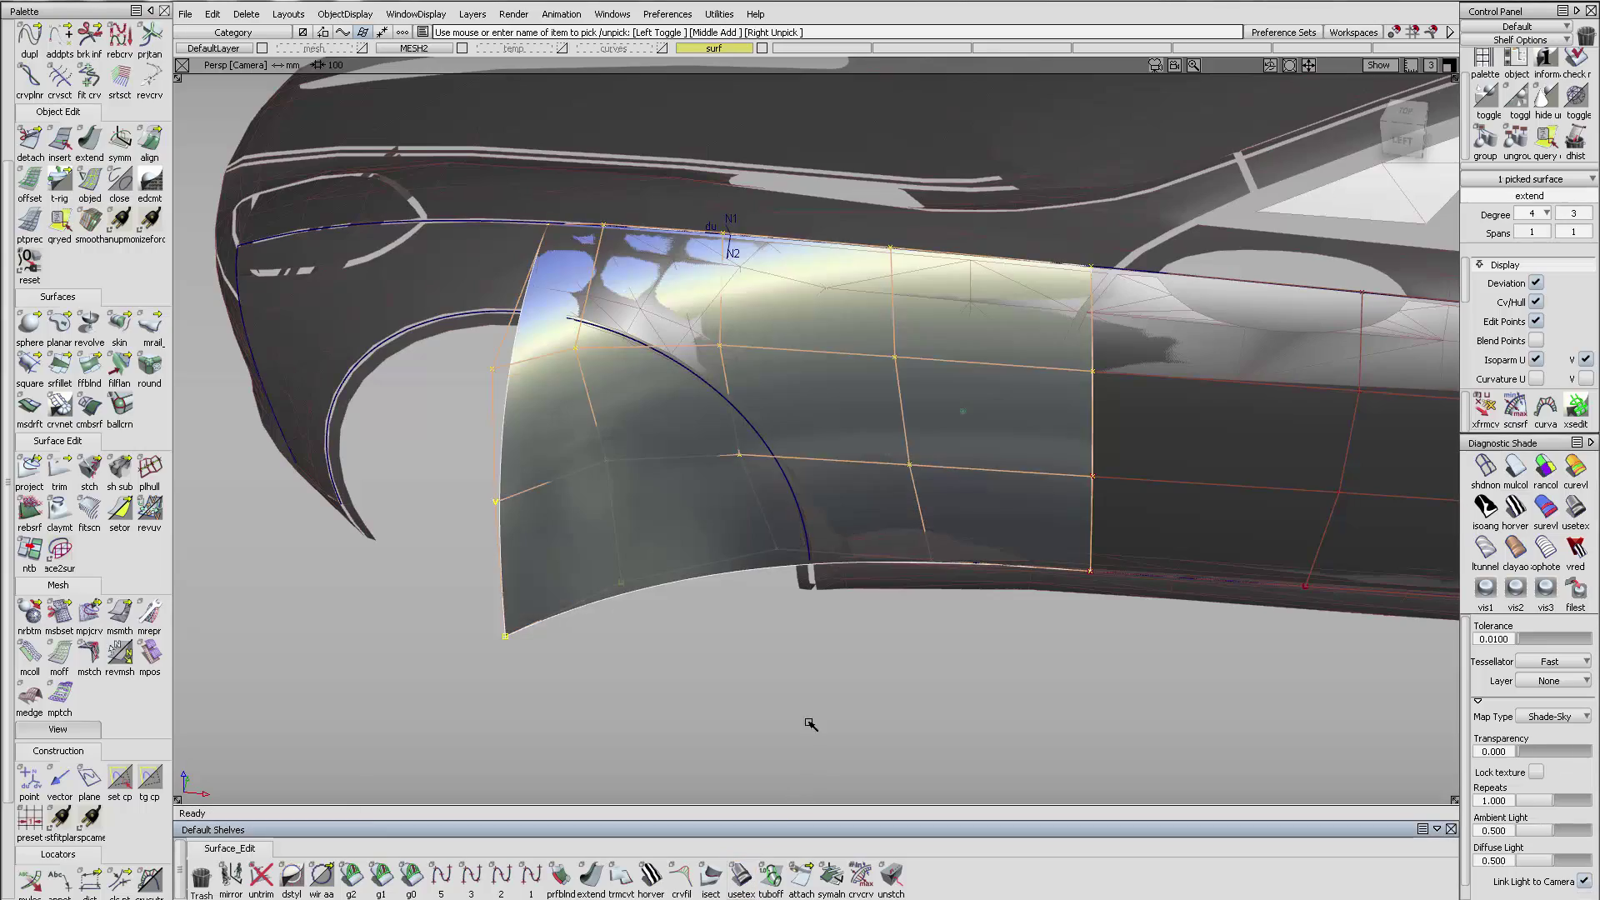
click(809, 724)
- Draw a degree 3 curve from the lower end of the front fender curve to the bottom front corner of the sky-shaded surface
alt+shift+drag(769, 369, 882, 292)
alt+shift+right_drag(883, 293, 800, 350)
alt+shift+drag(799, 350, 690, 473)
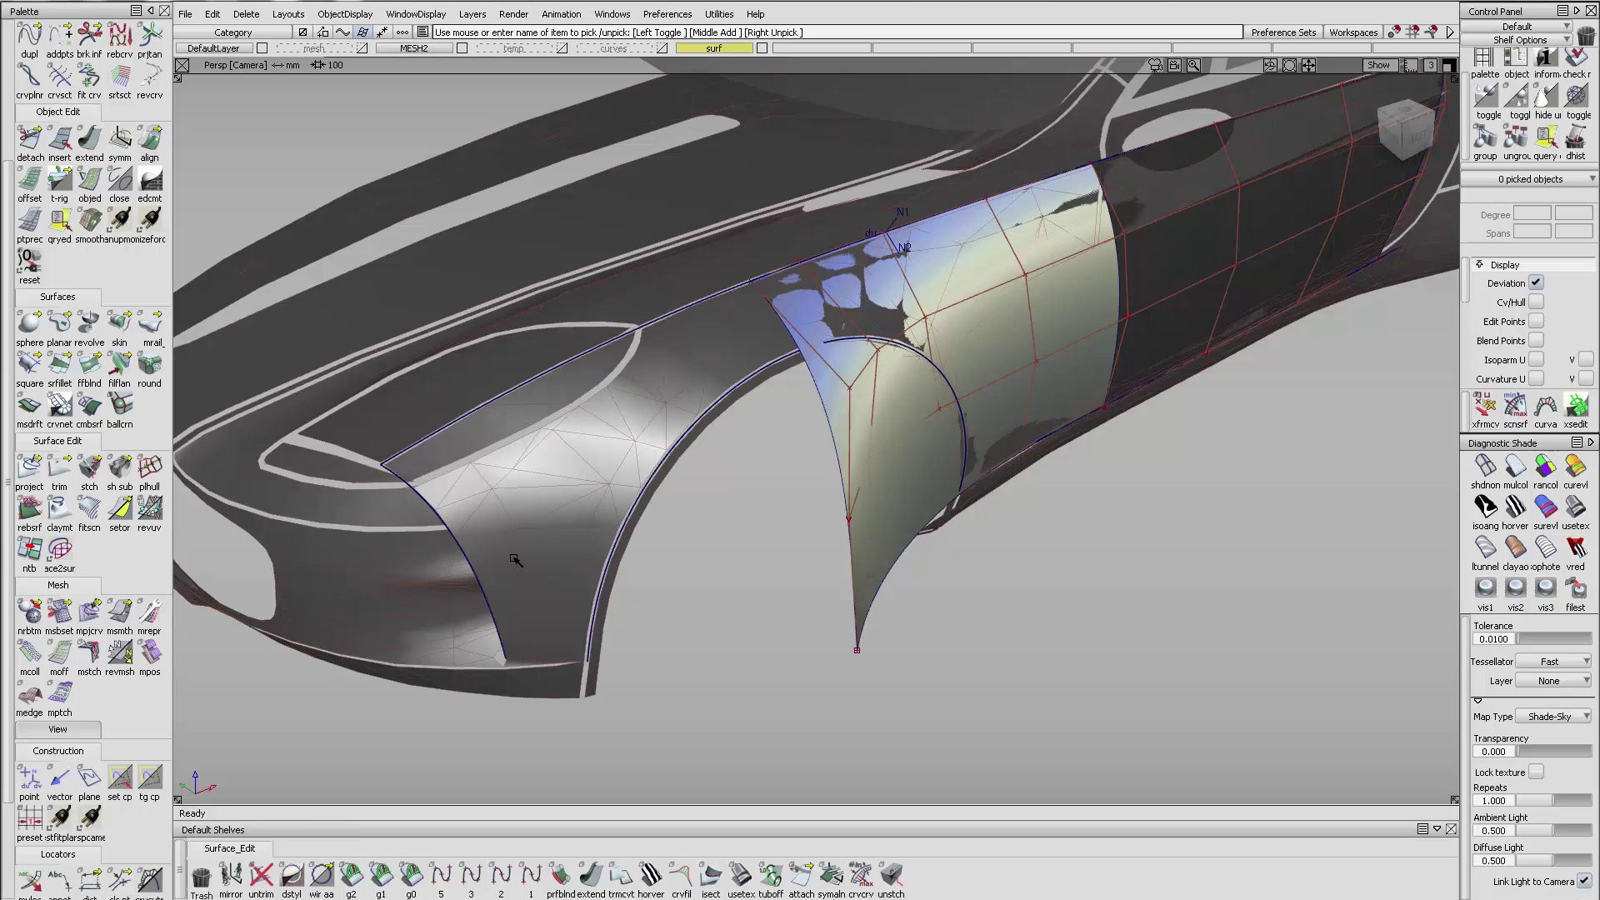
click(470, 874)
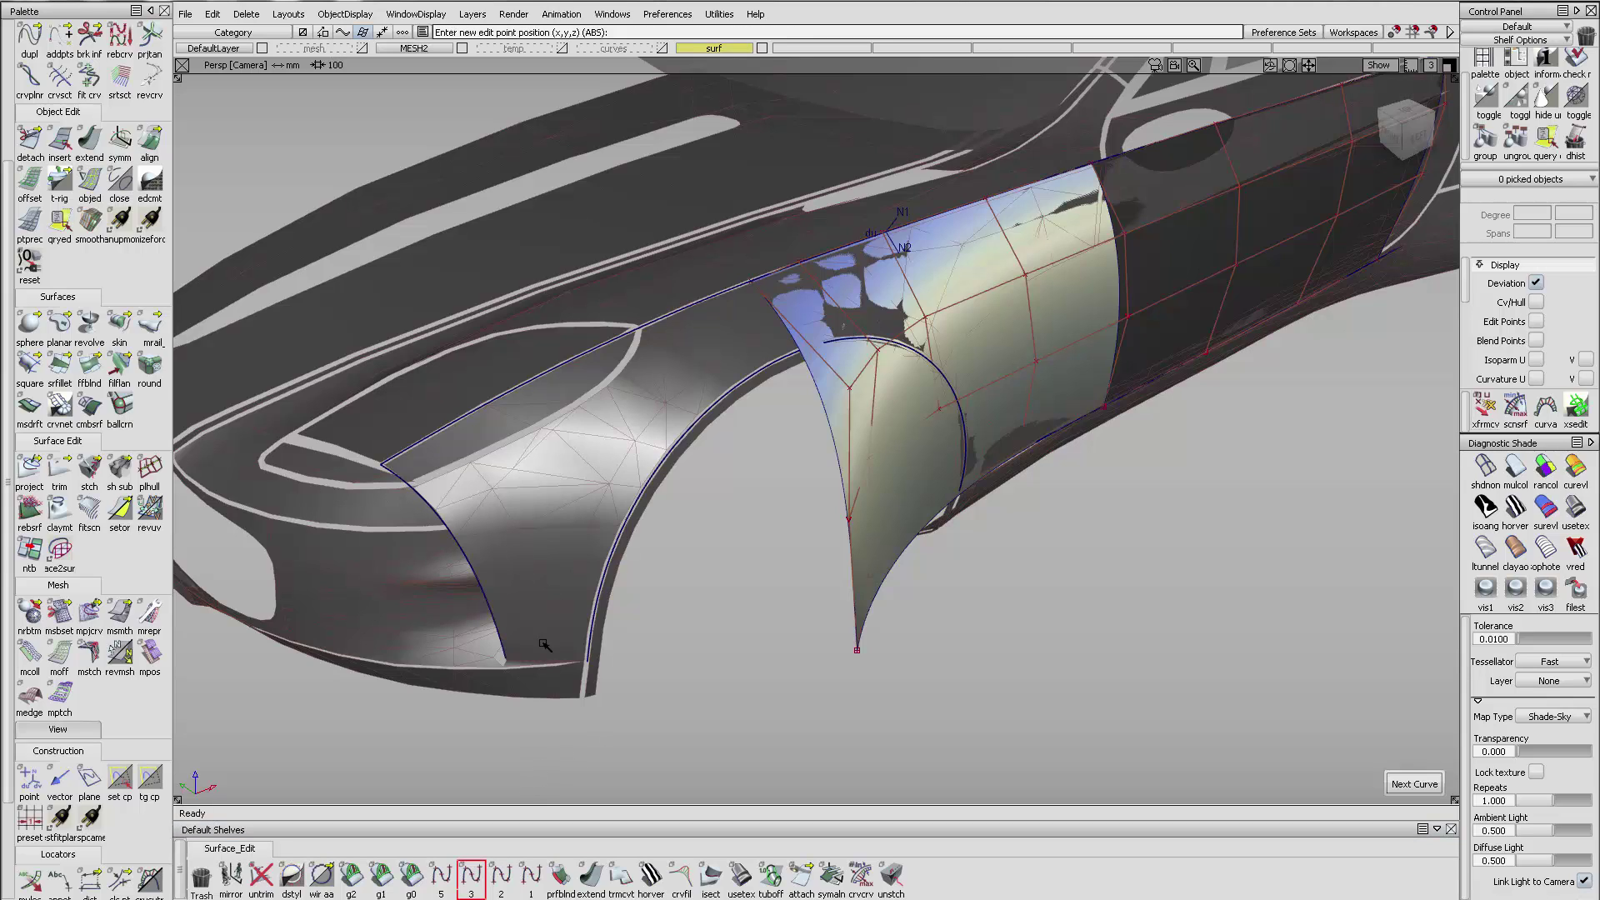
click(498, 630)
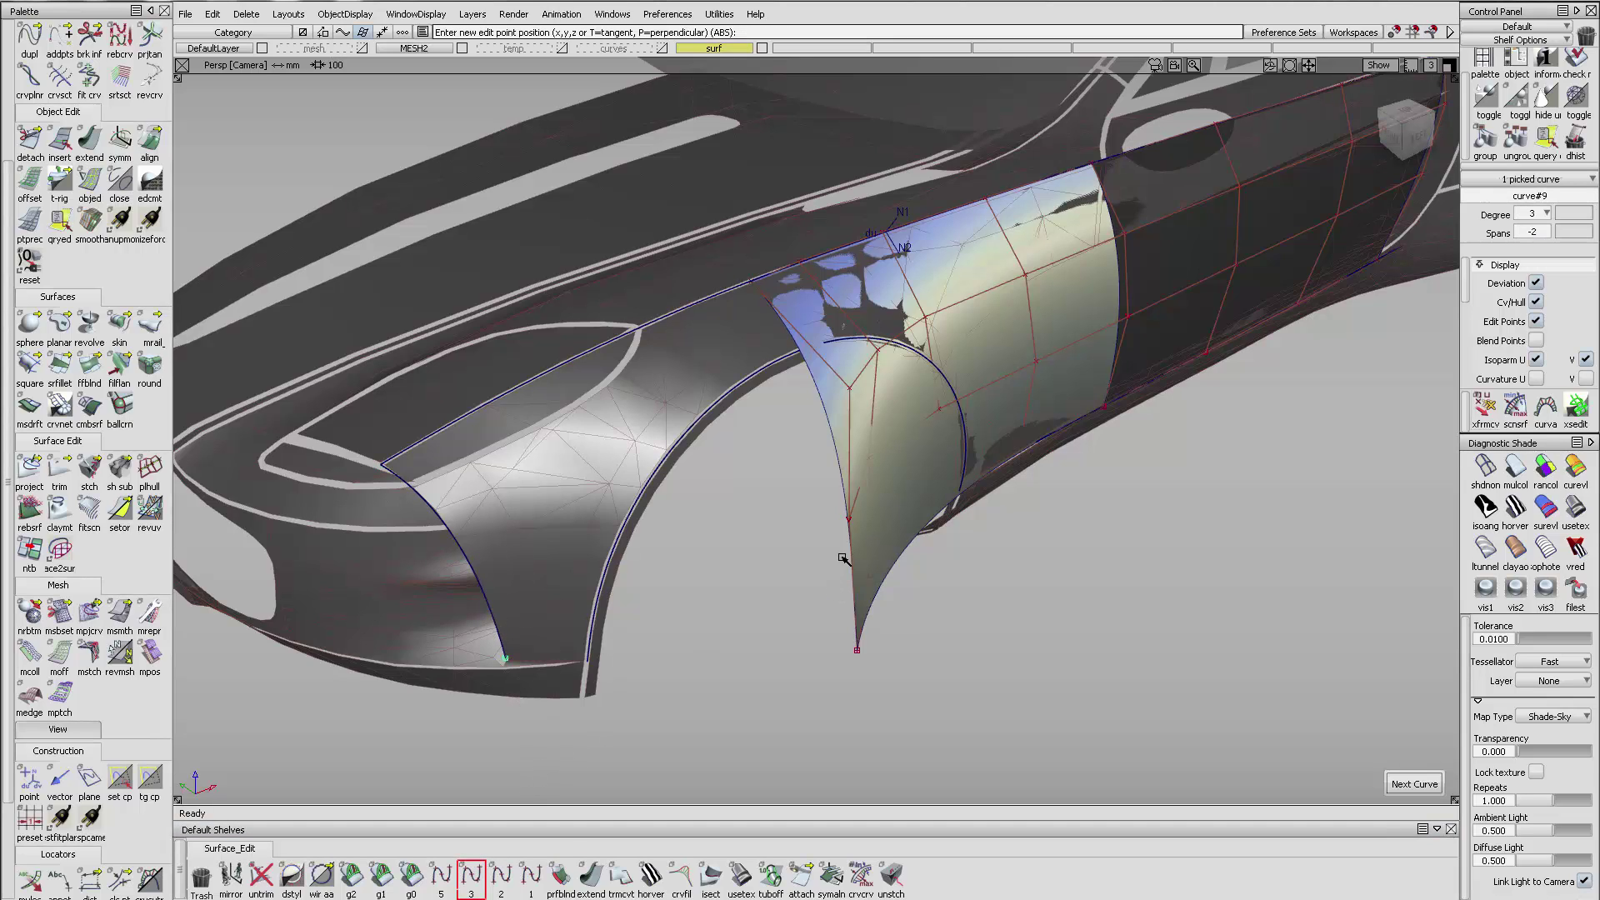
click(857, 650)
key(space)
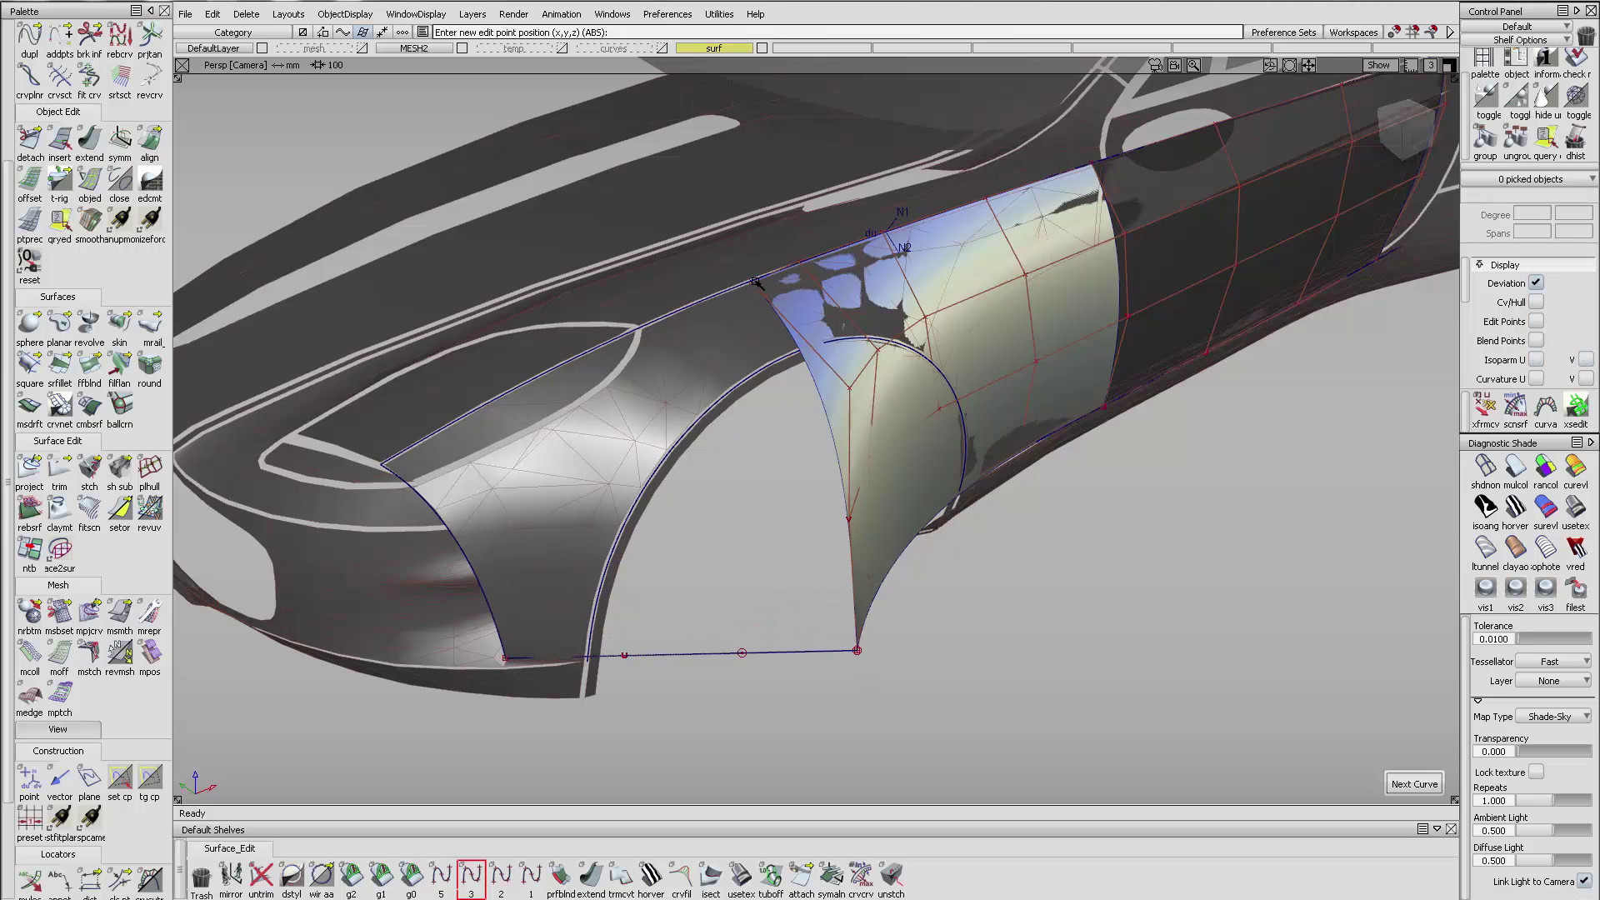
- Snap the upper front corner control vertex of the sky-shaded surface onto the fender's upper feature curve
scroll(733, 280, up, 8)
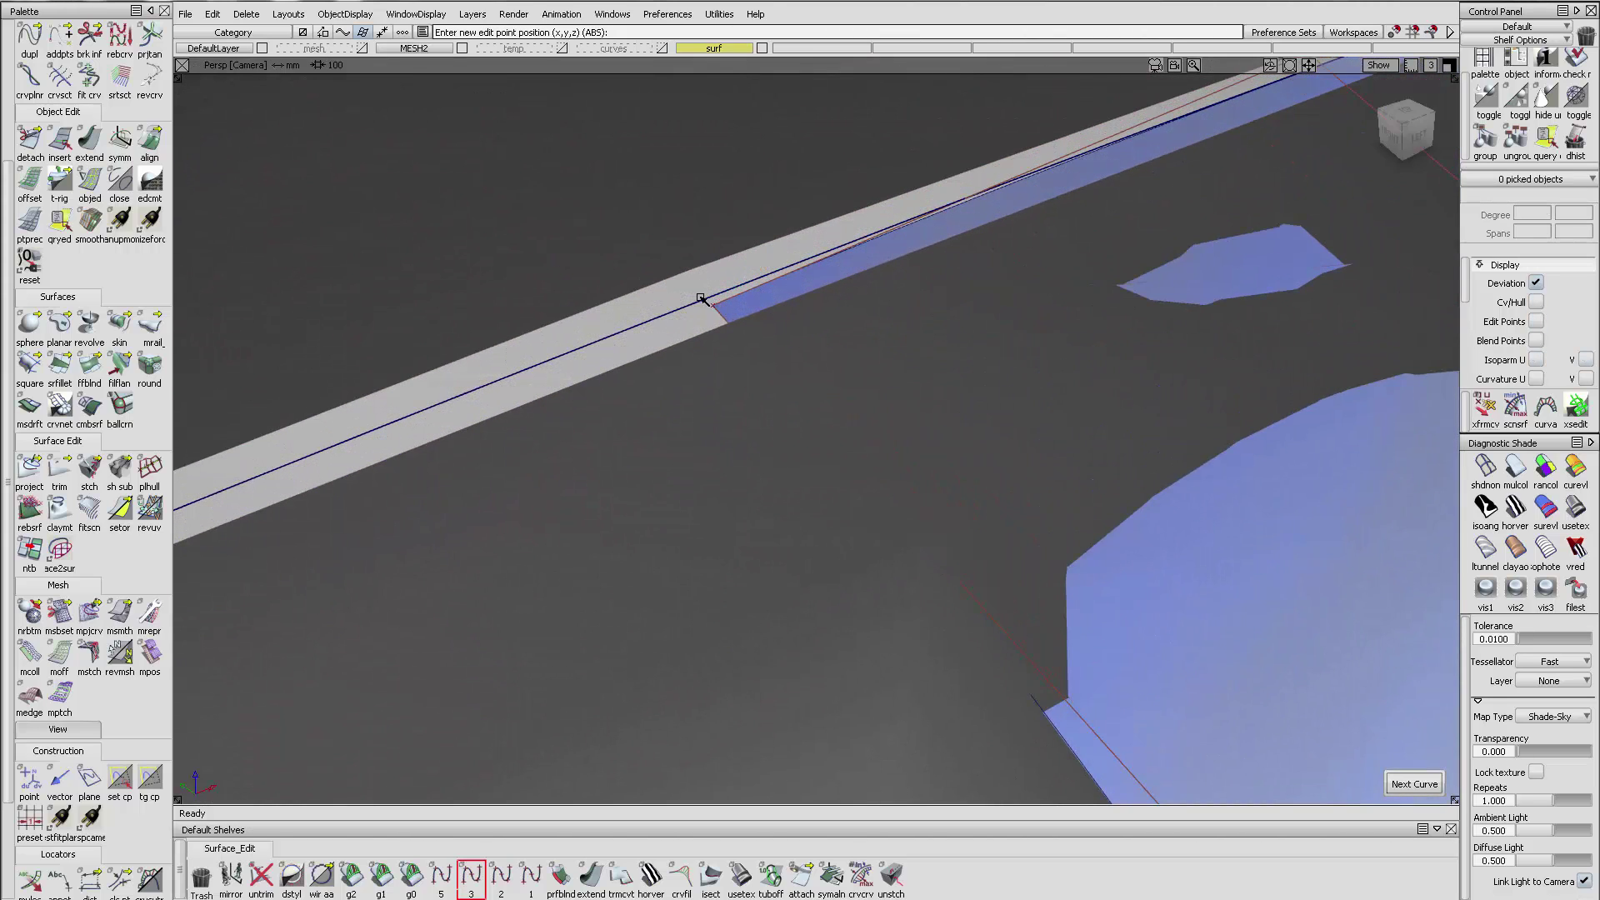
drag(701, 298, 726, 333)
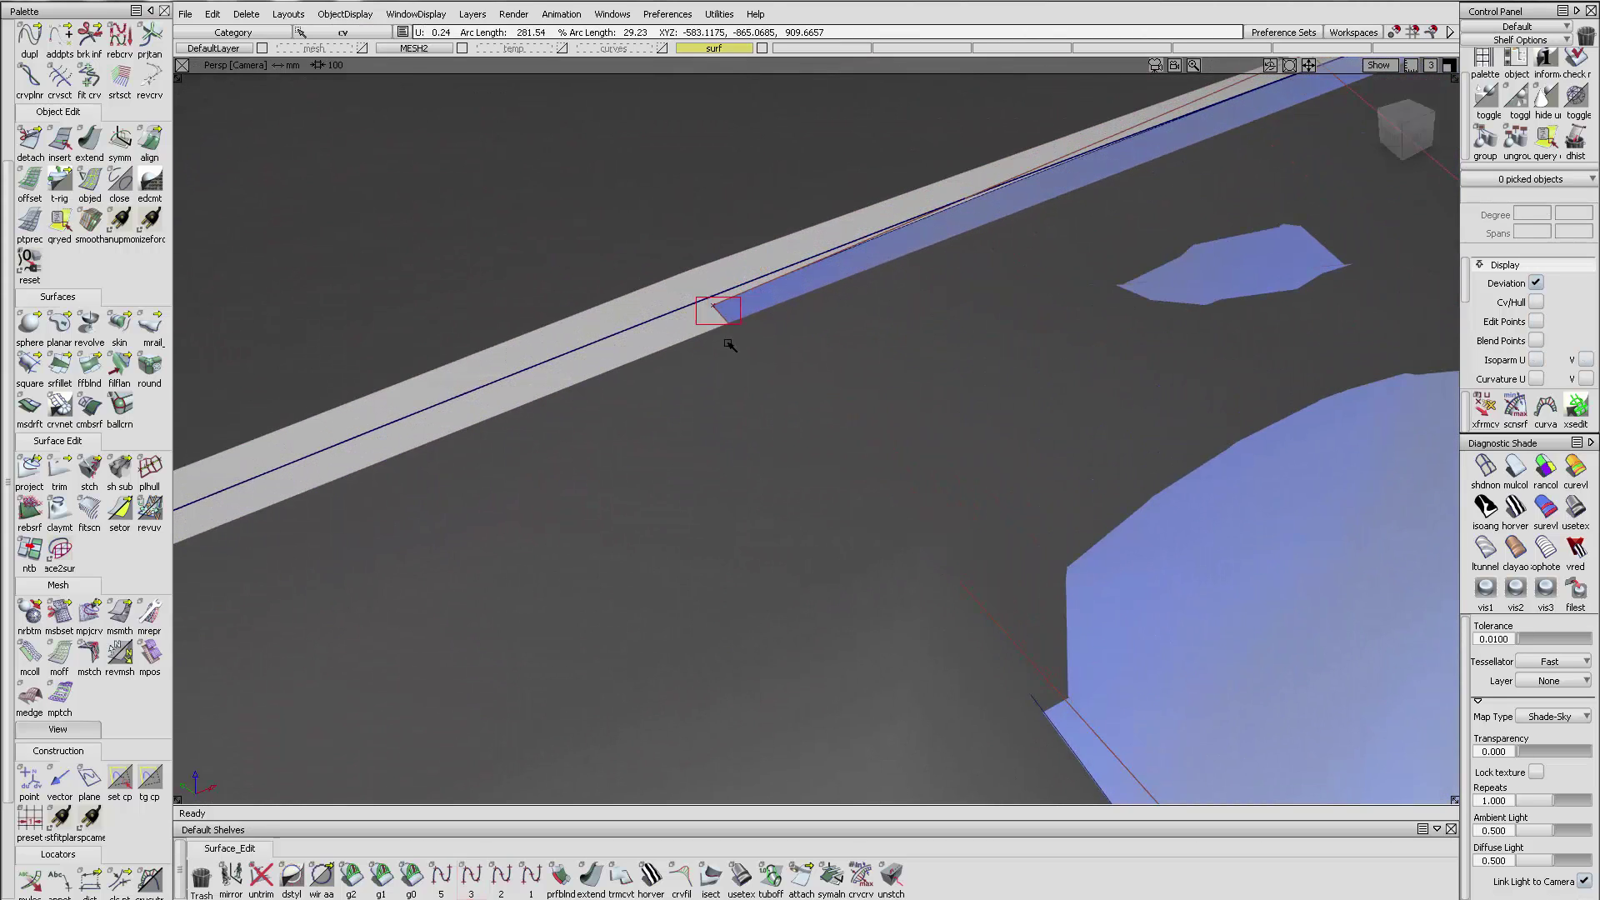
ctrl+click(708, 299)
alt+shift+right_drag(773, 312, 723, 381)
alt+shift+drag(722, 380, 575, 492)
key(space)
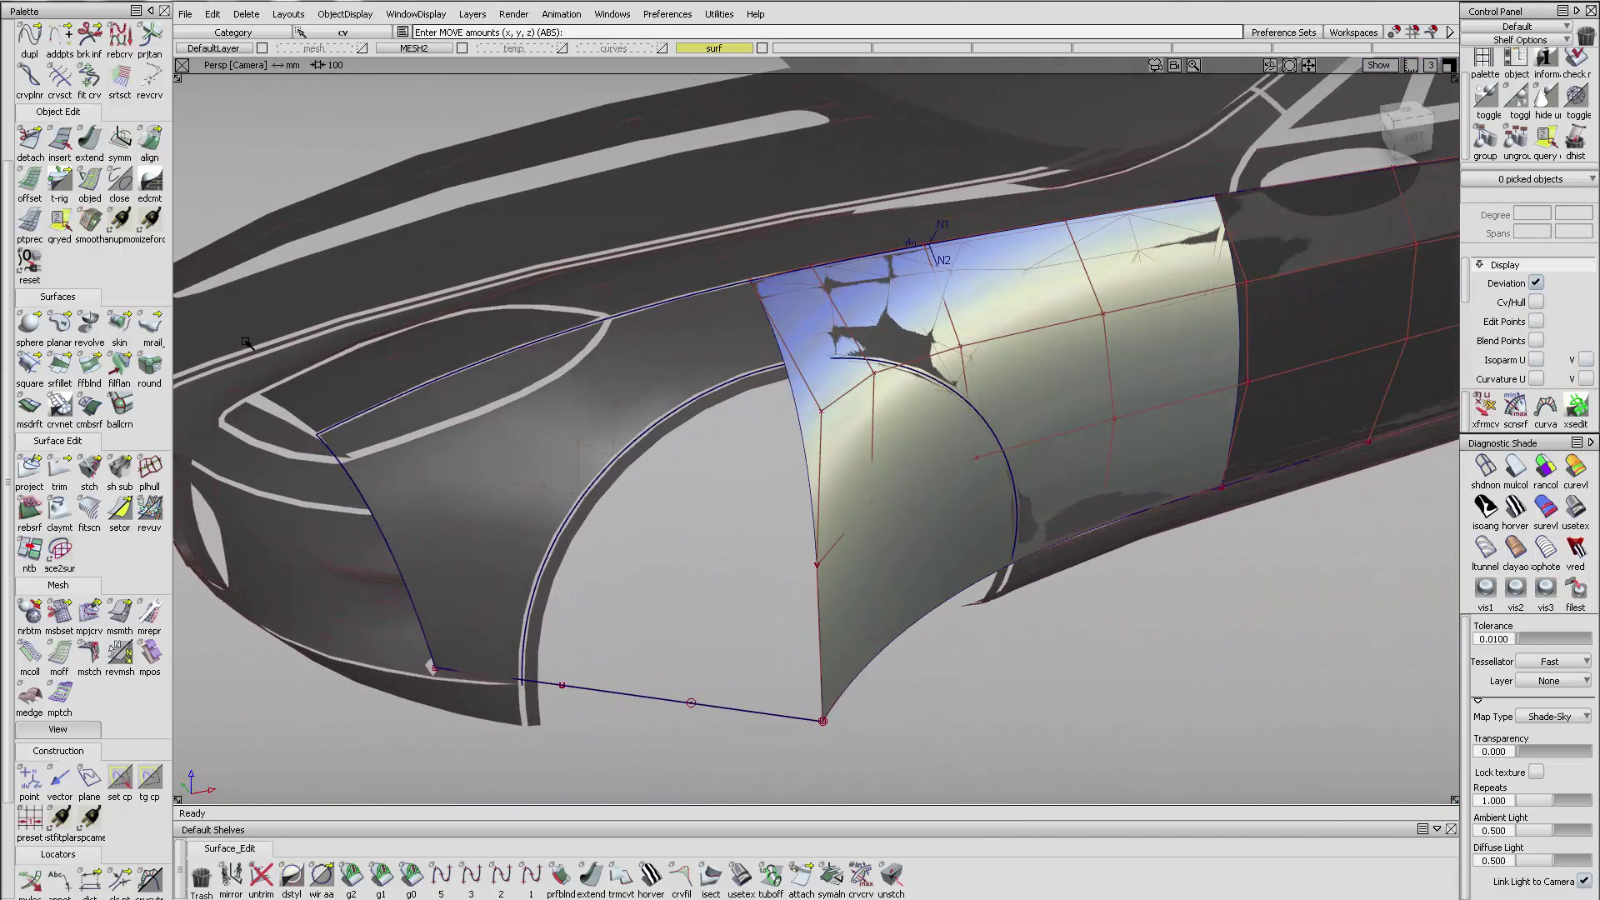
- Build a square surface from the new bottom curve, the sky-shaded surface's front edge, the upper feature curve and the front fender curve
click(30, 365)
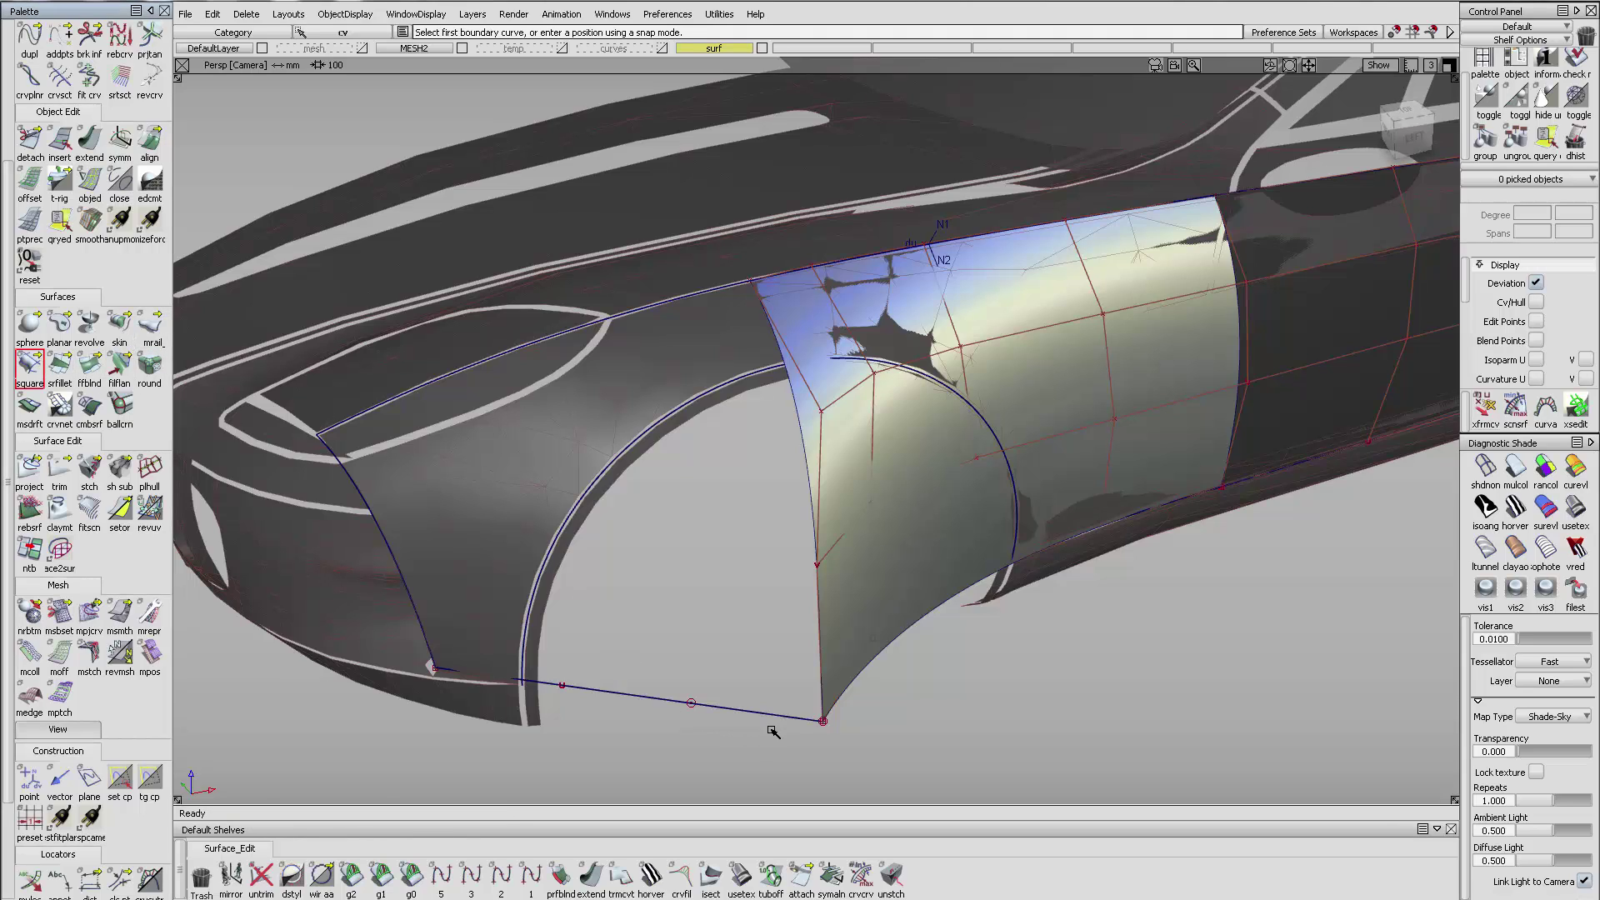
click(633, 695)
click(791, 383)
click(582, 337)
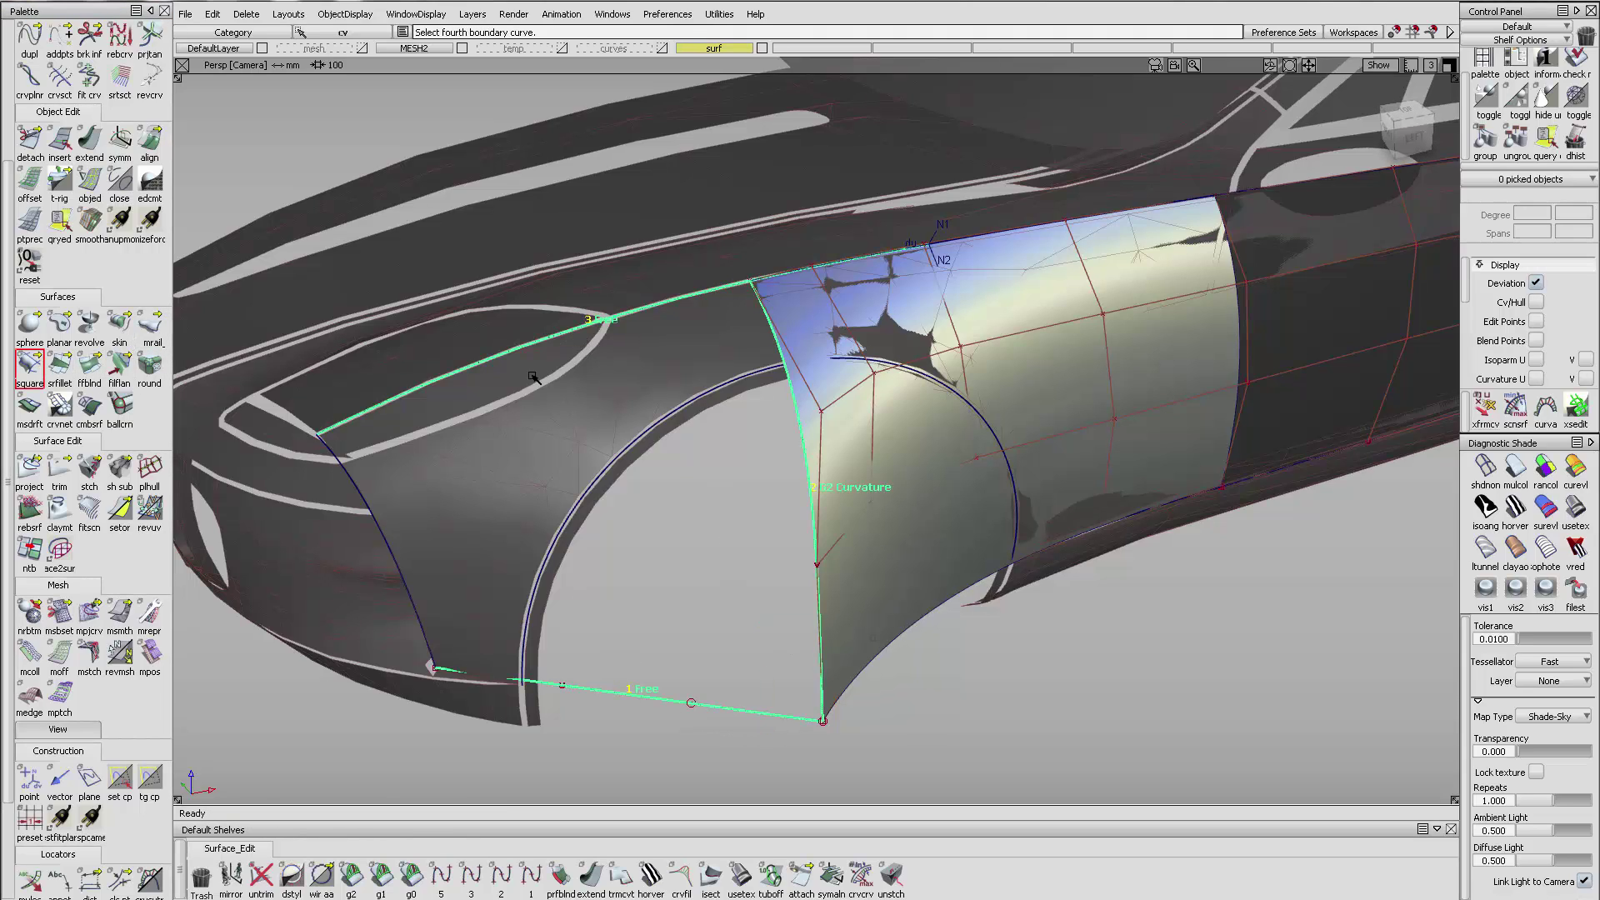
click(360, 511)
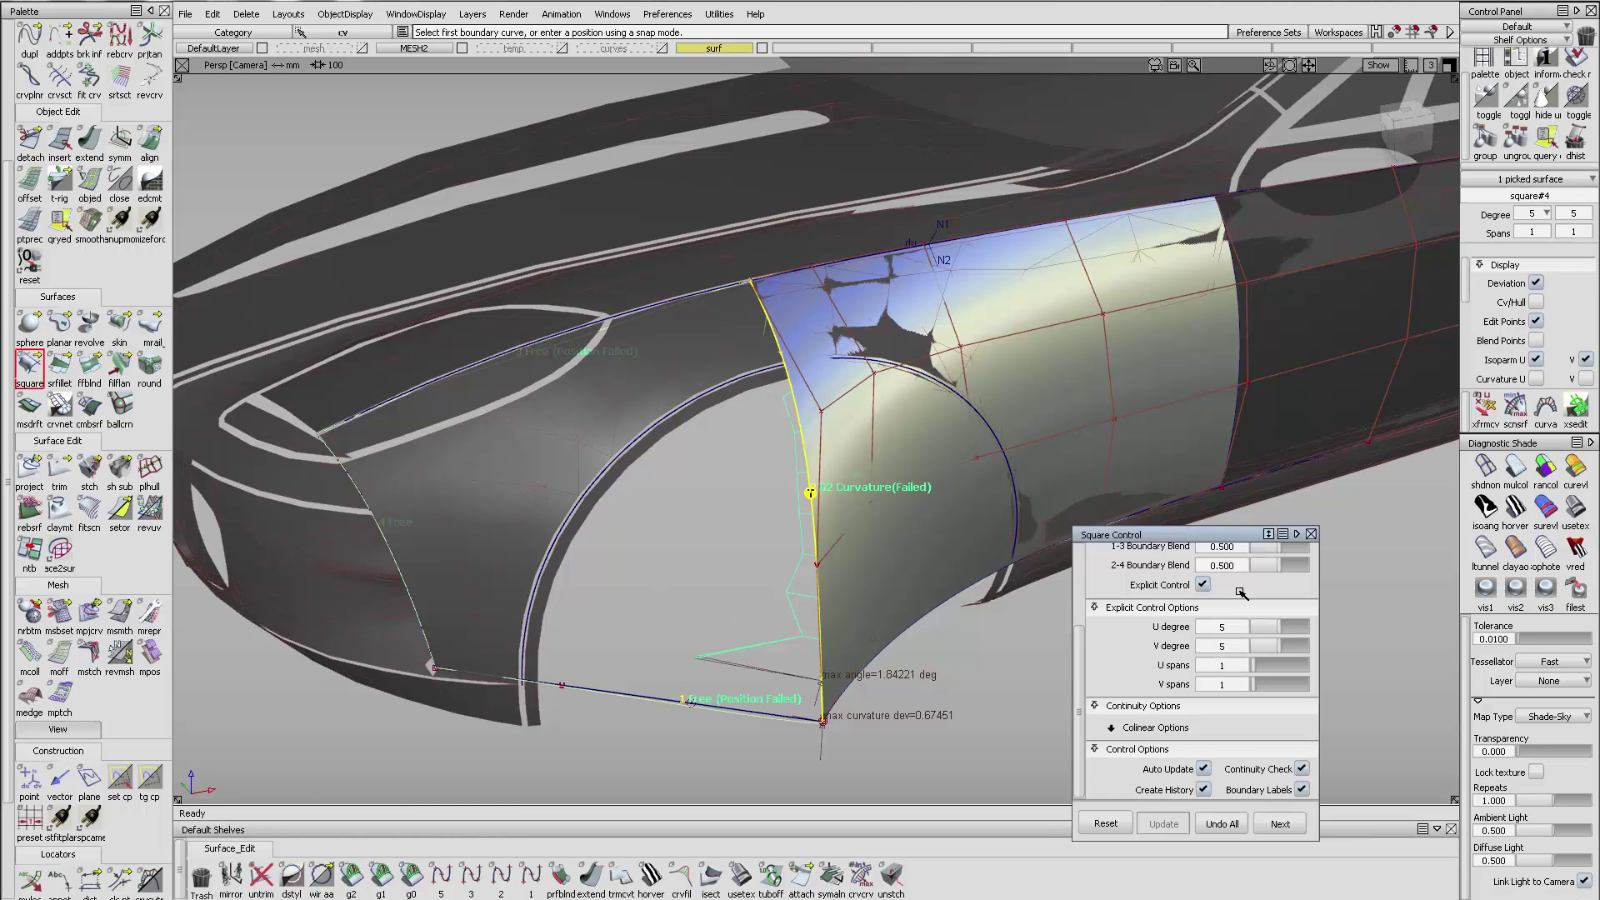
- Set the square surface's second boundary continuity to Free and its U and V degrees to 3
click(1225, 560)
click(1212, 572)
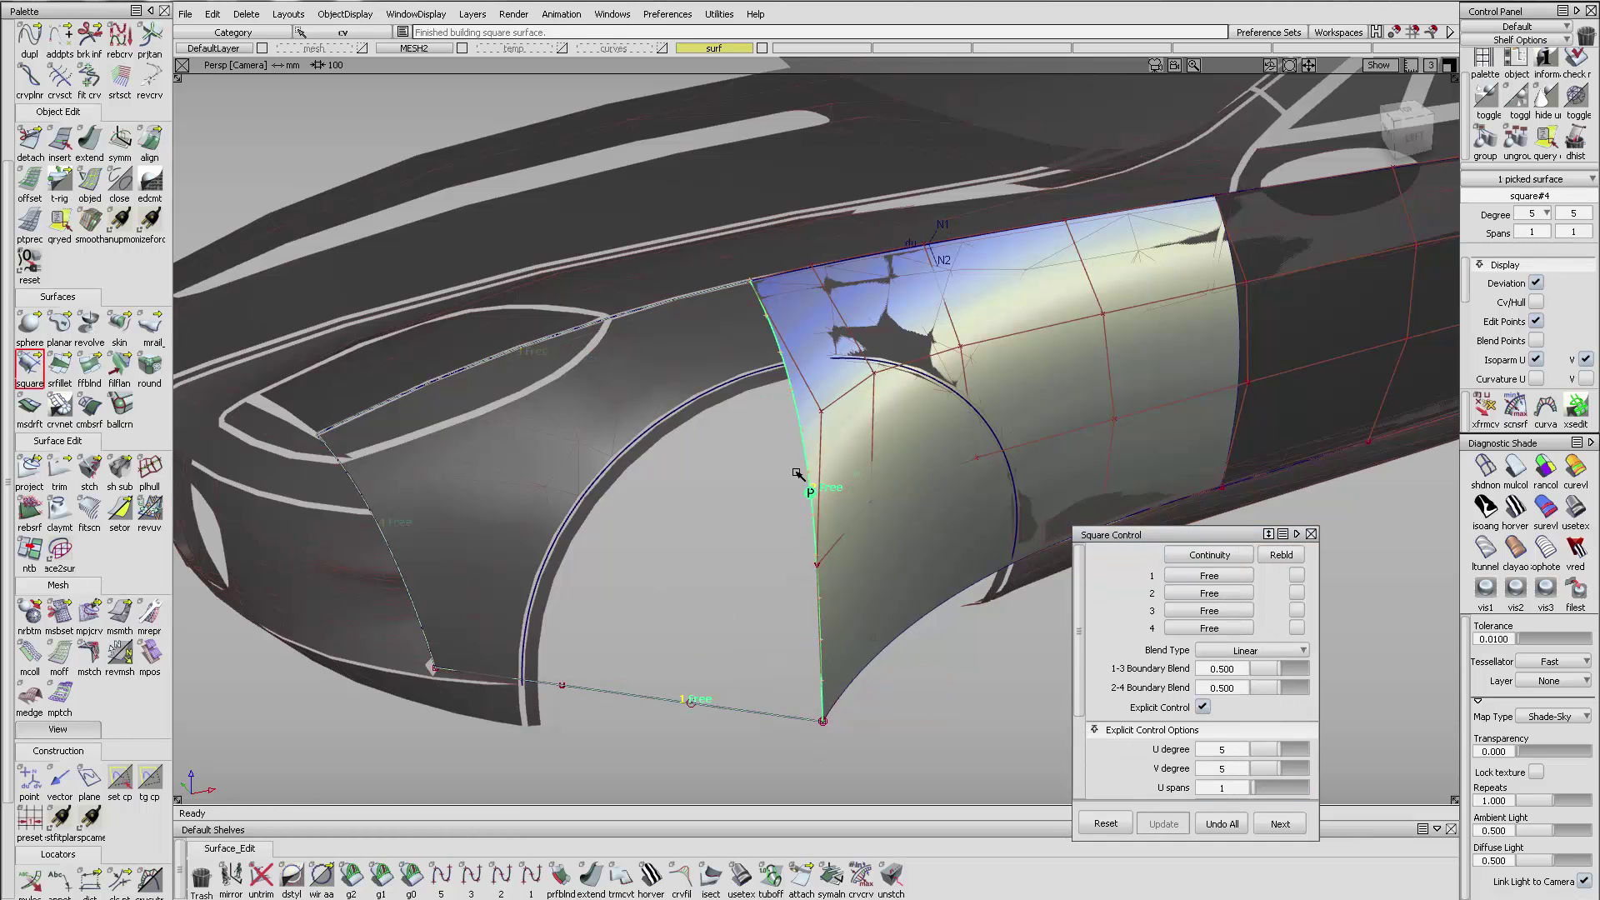
alt+shift+drag(783, 504, 925, 515)
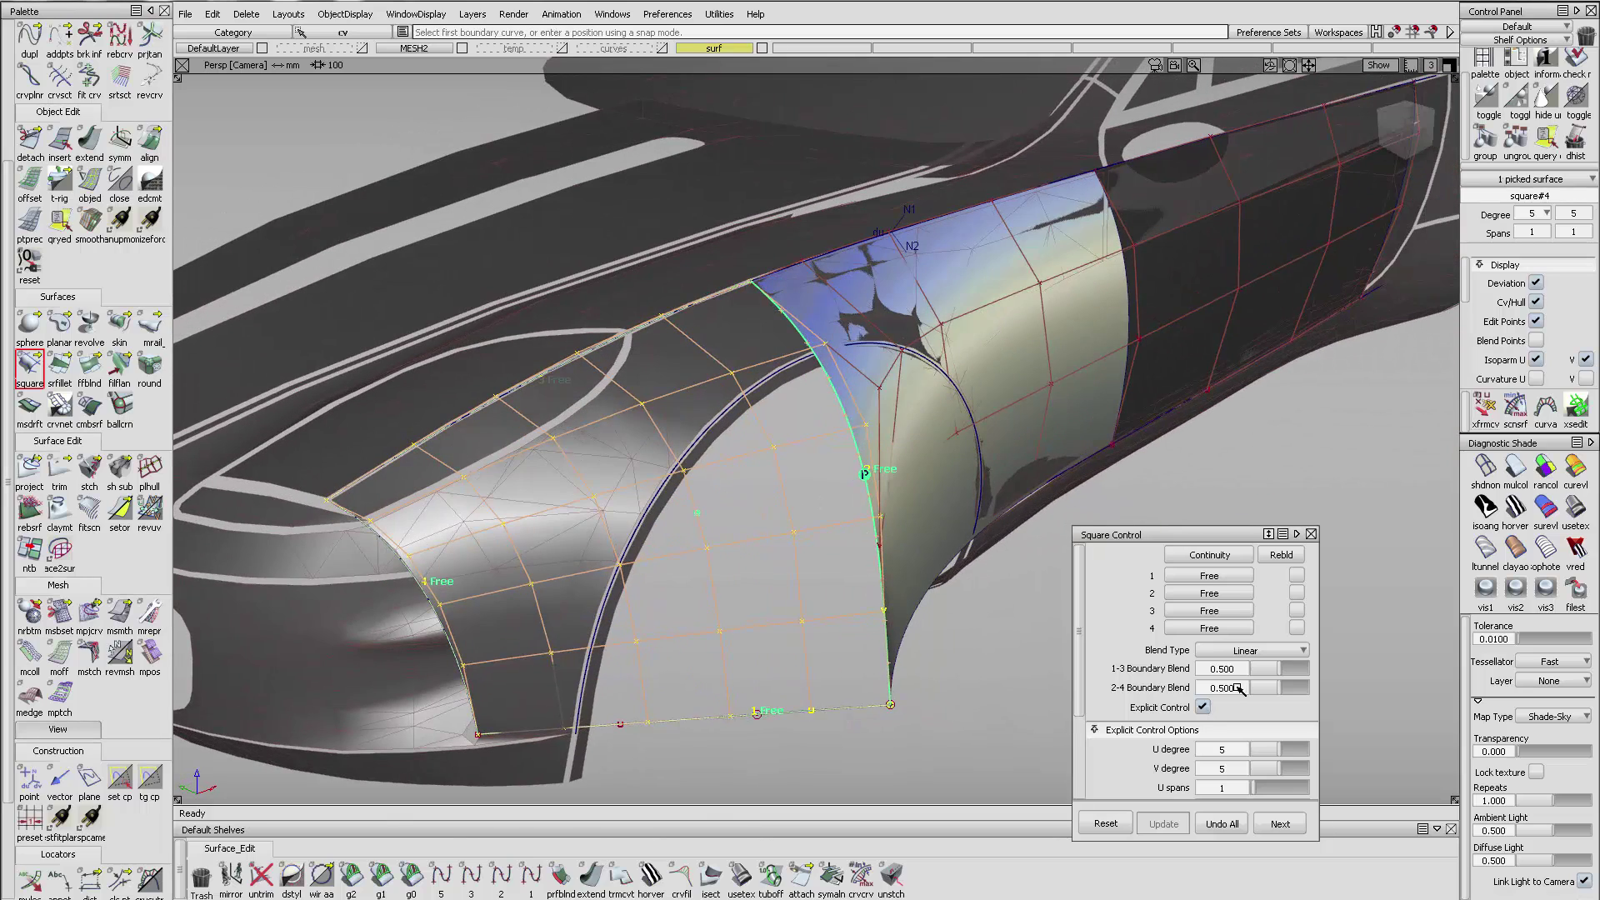
click(1271, 769)
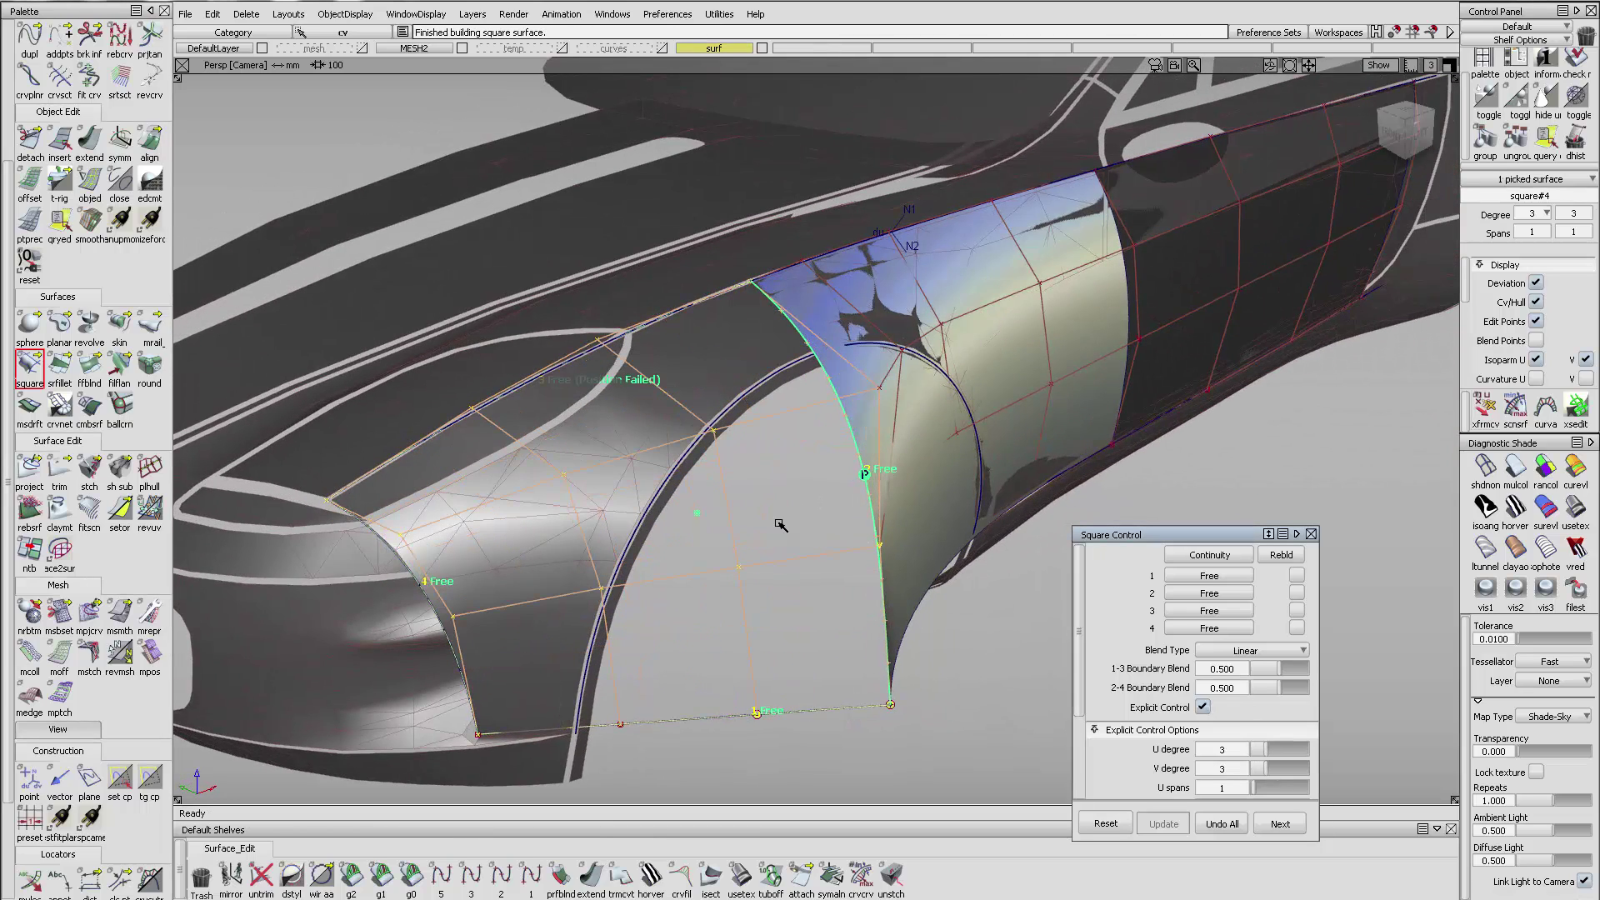
- Apply Multi Color shading to the new square surface and delete its construction history
click(1510, 483)
mouse_move(691, 412)
alt+shift+mouse_down()
mouse_move(720, 408)
mouse_move(687, 533)
mouse_move(669, 437)
mouse_move(741, 501)
alt+shift+mouse_up()
click(740, 501)
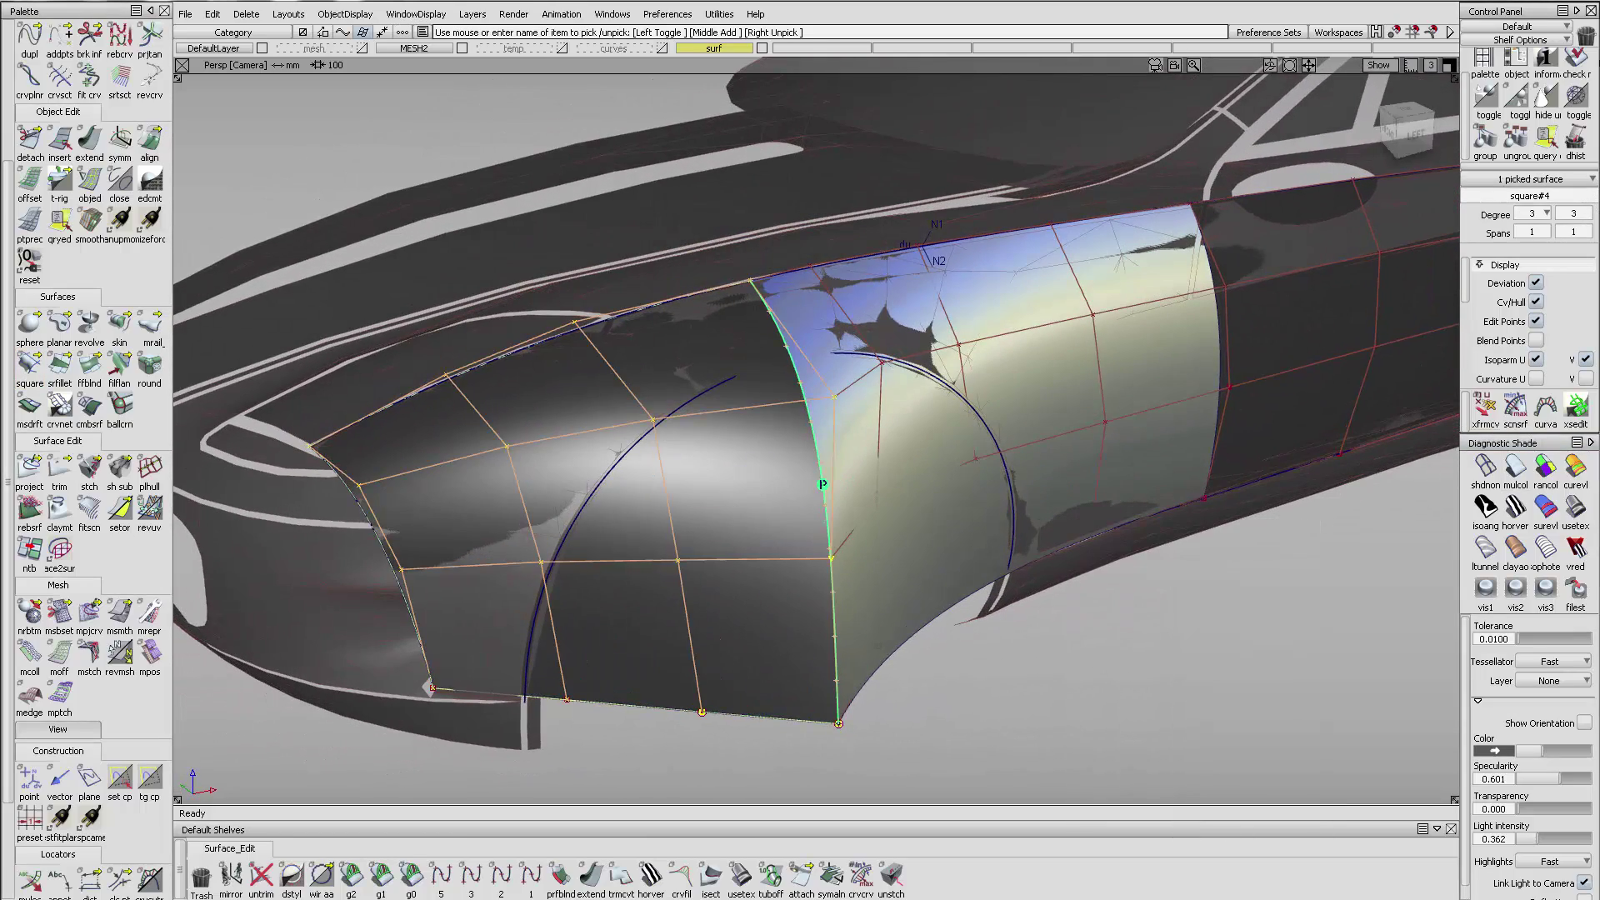
click(1576, 142)
- Pick the two upper interior control vertices of the square surface and move them slightly down along Z
ctrl+shift+drag(648, 463, 646, 352)
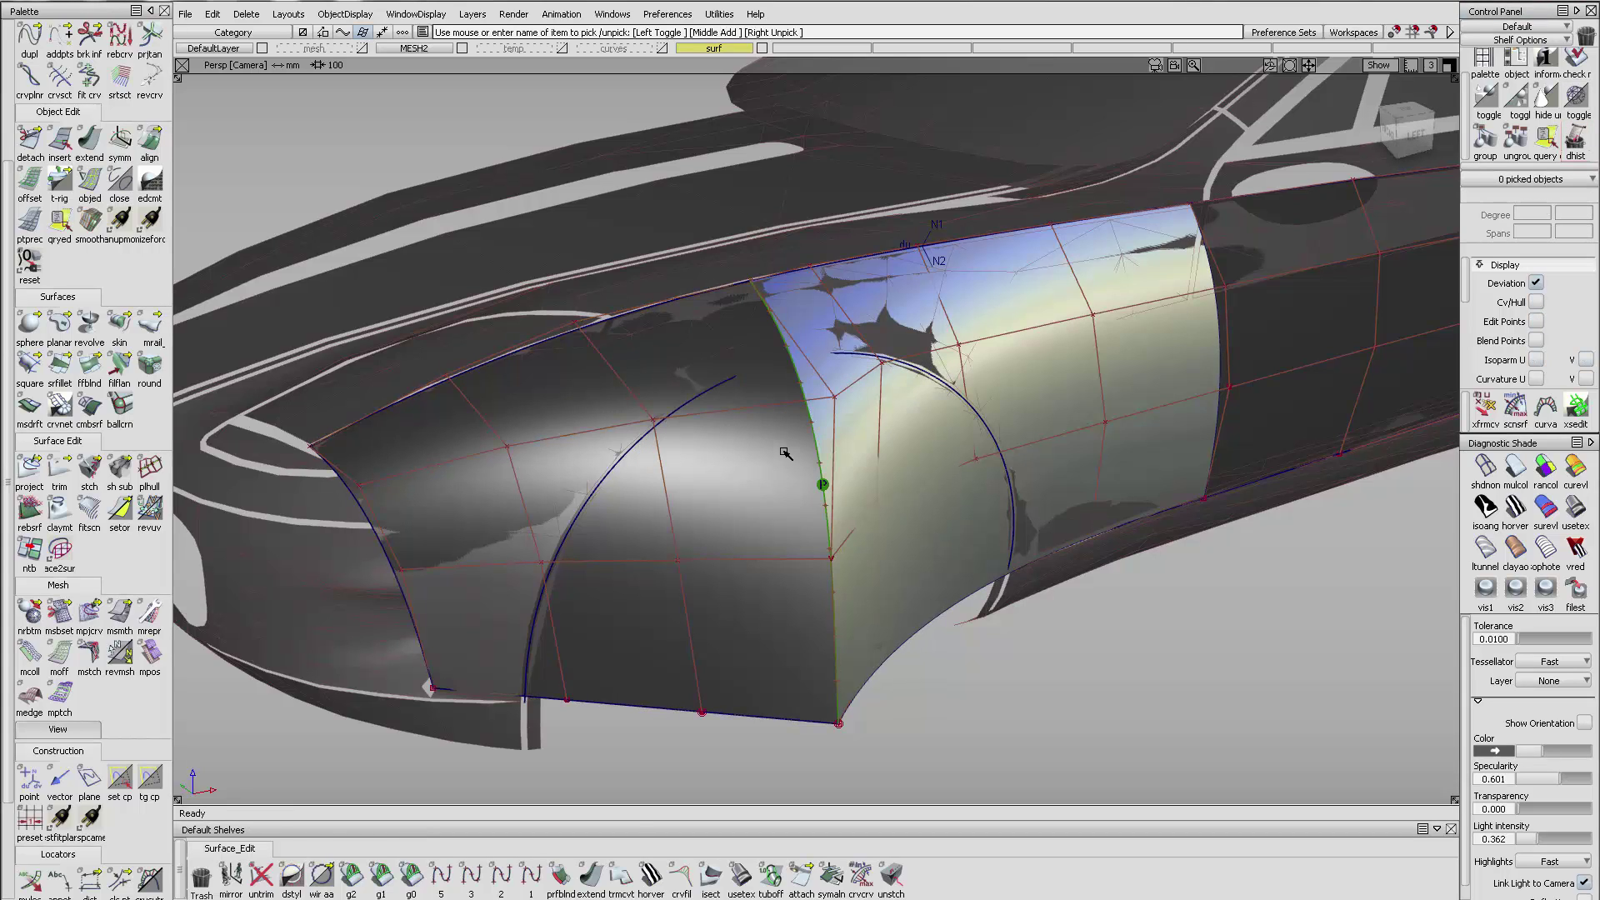
click(506, 446)
click(653, 419)
ctrl+shift+drag(658, 423, 686, 446)
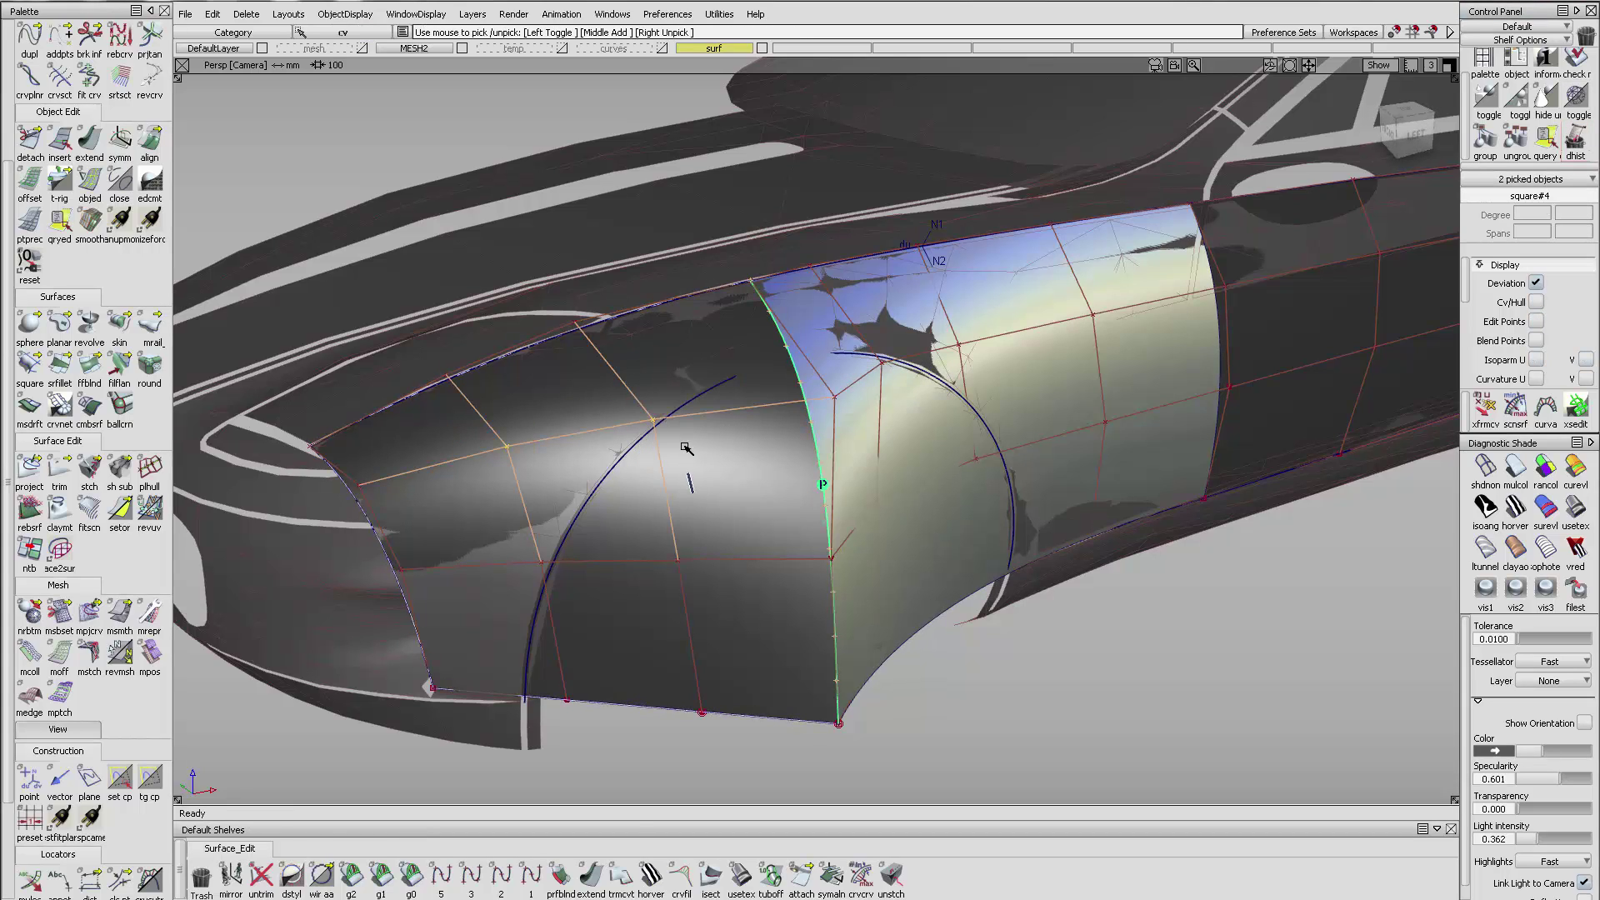
right_drag(685, 443, 685, 455)
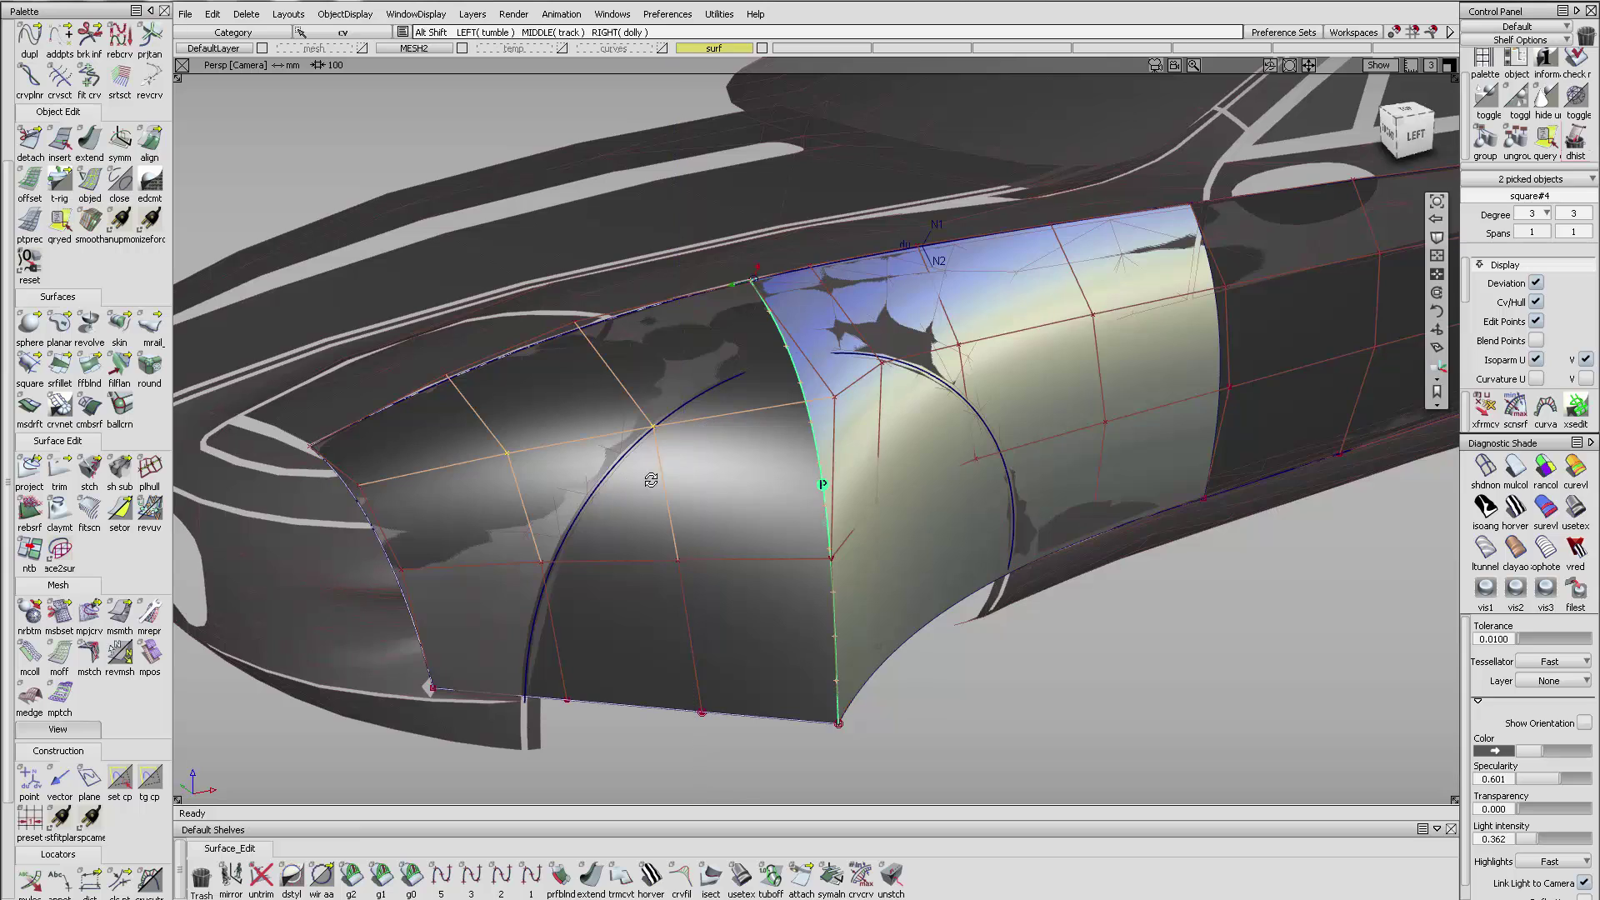
alt+shift+drag(649, 478, 753, 512)
- Adjust the square surface's front column of interior control vertices, and the lower one in the rear column, along Z
ctrl+shift+drag(526, 449, 612, 627)
ctrl+shift+middle_drag(592, 590, 595, 510)
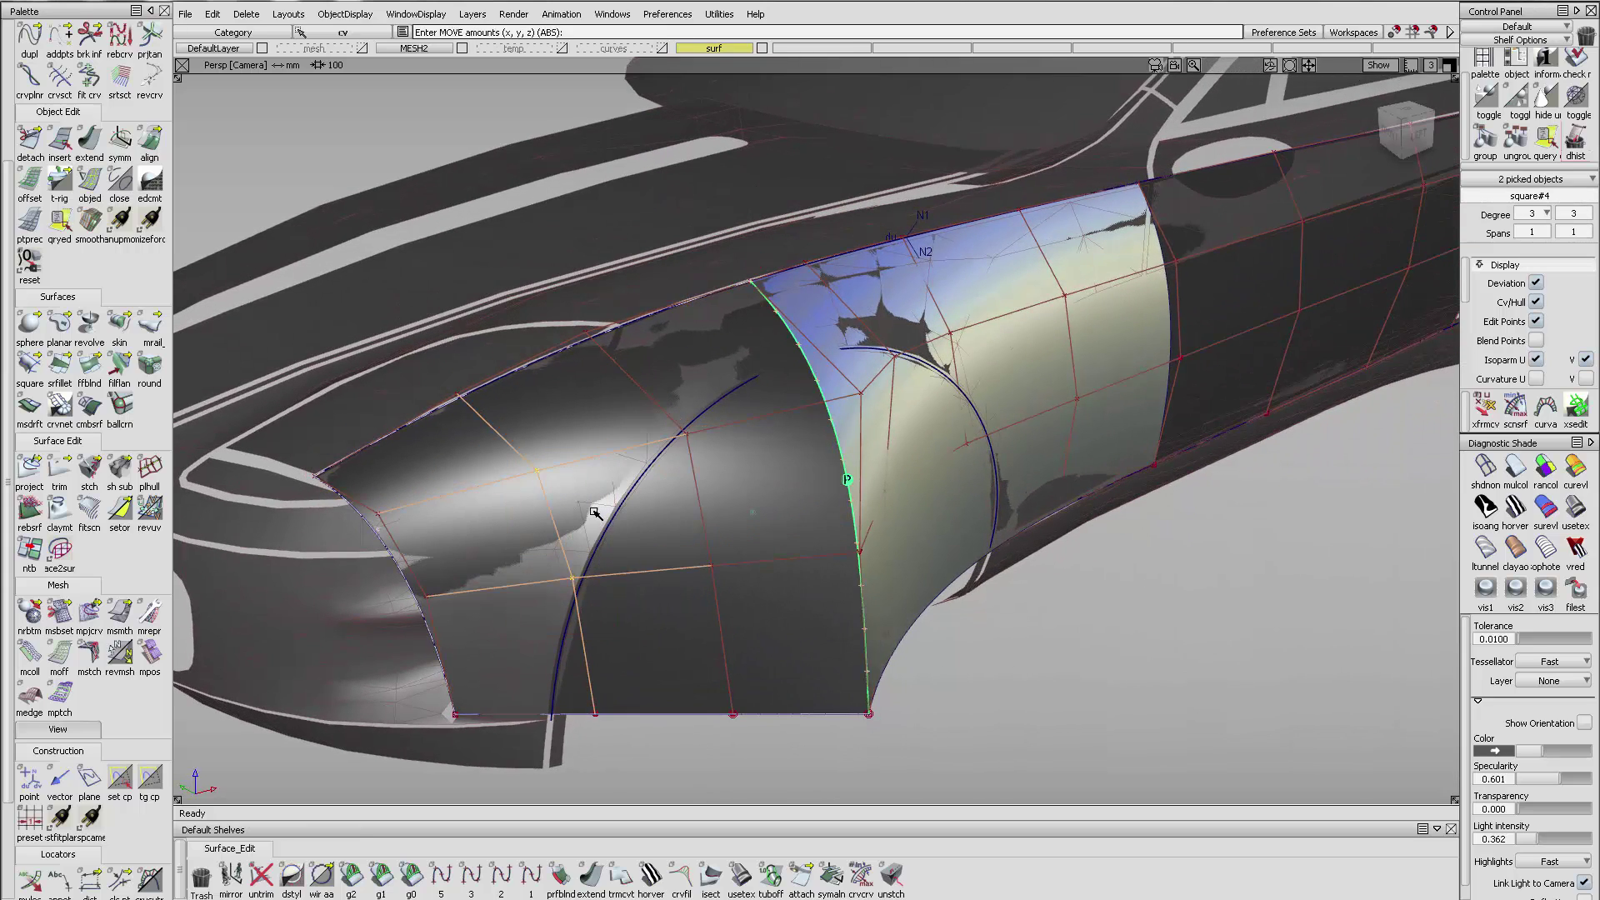
right_drag(595, 507, 729, 522)
ctrl+shift+drag(708, 513, 739, 575)
ctrl+shift+middle_drag(739, 566, 741, 489)
right_drag(741, 486, 741, 492)
- Fine-tune the upper and lower interior control vertices in the square surface's front column along Z to match the fender mesh
ctrl+shift+drag(604, 538, 598, 471)
drag(474, 463, 602, 595)
ctrl+shift+middle_drag(604, 577, 606, 517)
right_drag(607, 527, 607, 514)
middle_drag(606, 514, 530, 472)
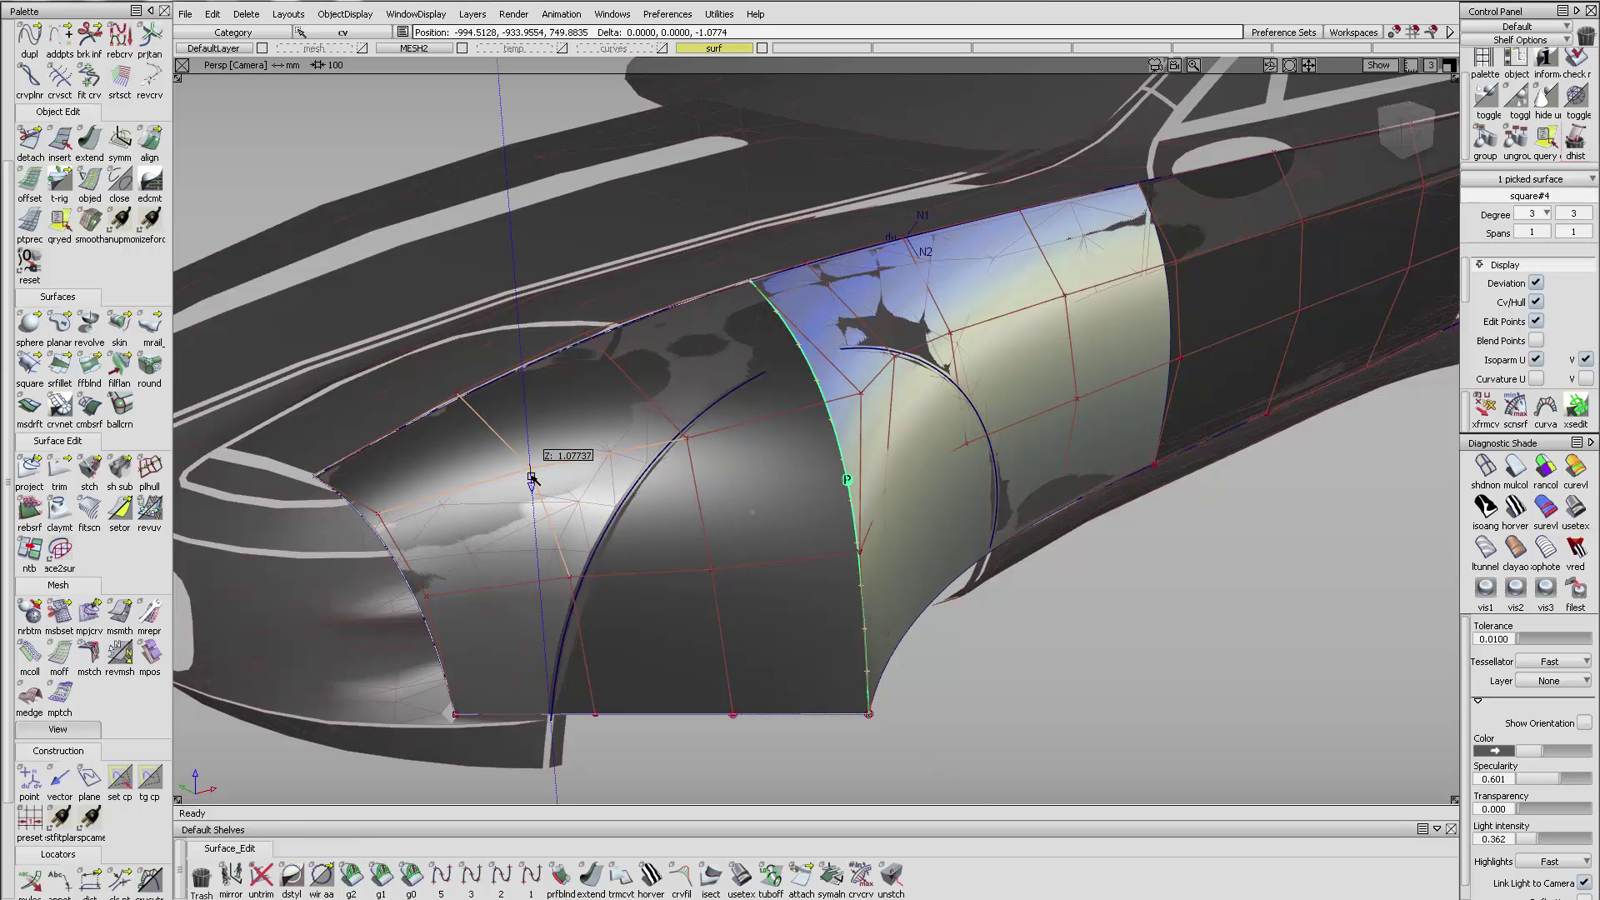
right_drag(531, 483, 534, 499)
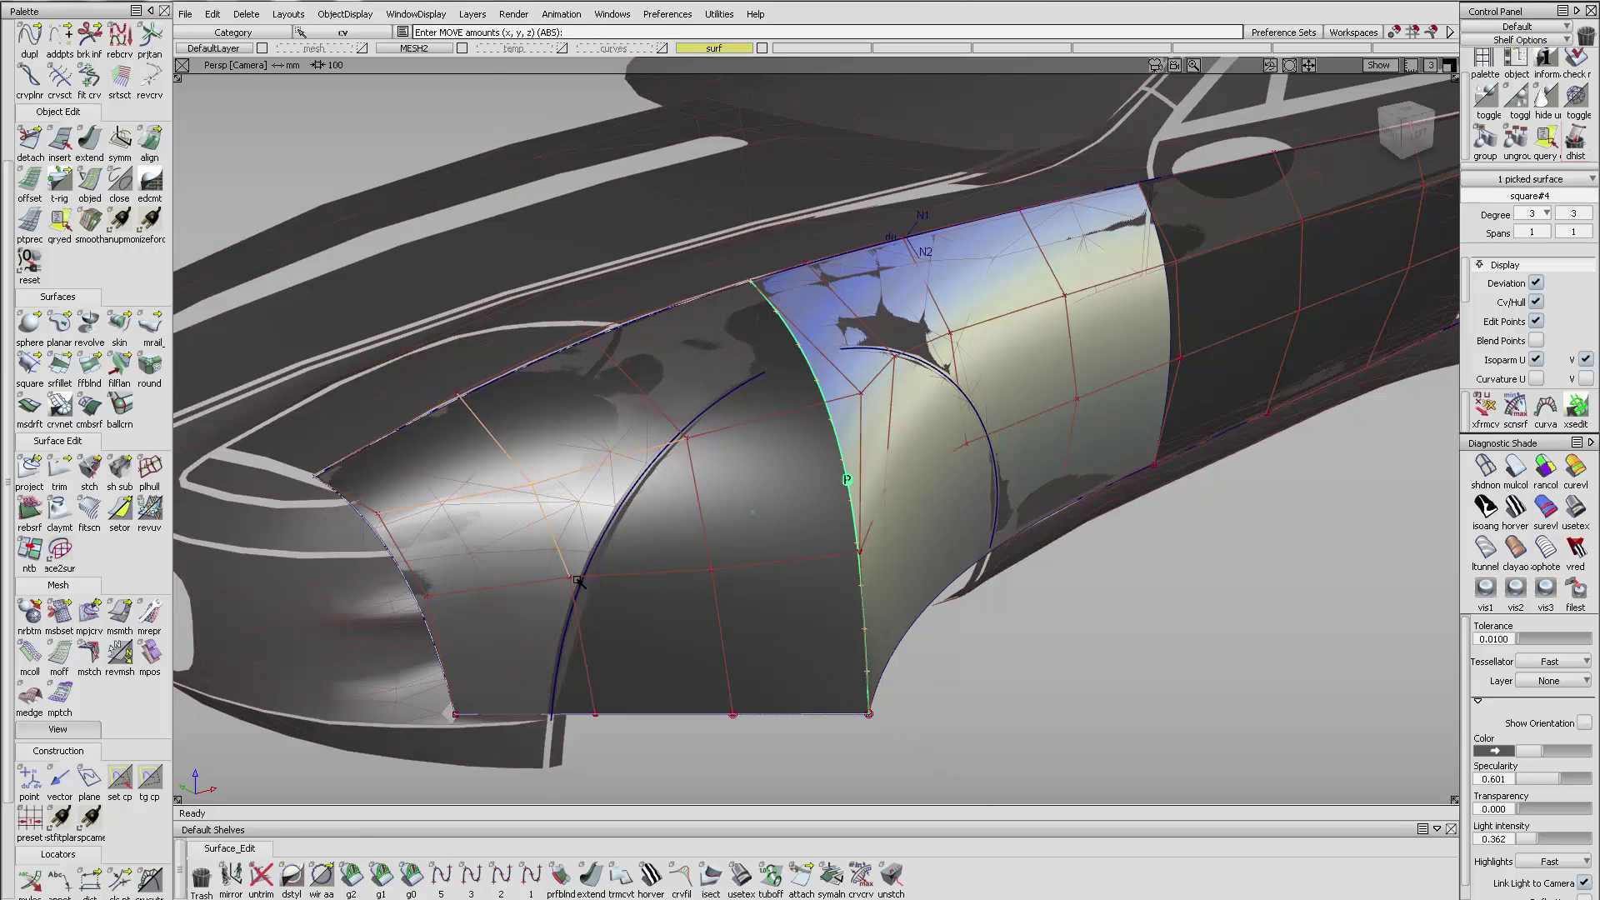
click(571, 577)
right_drag(571, 577, 574, 583)
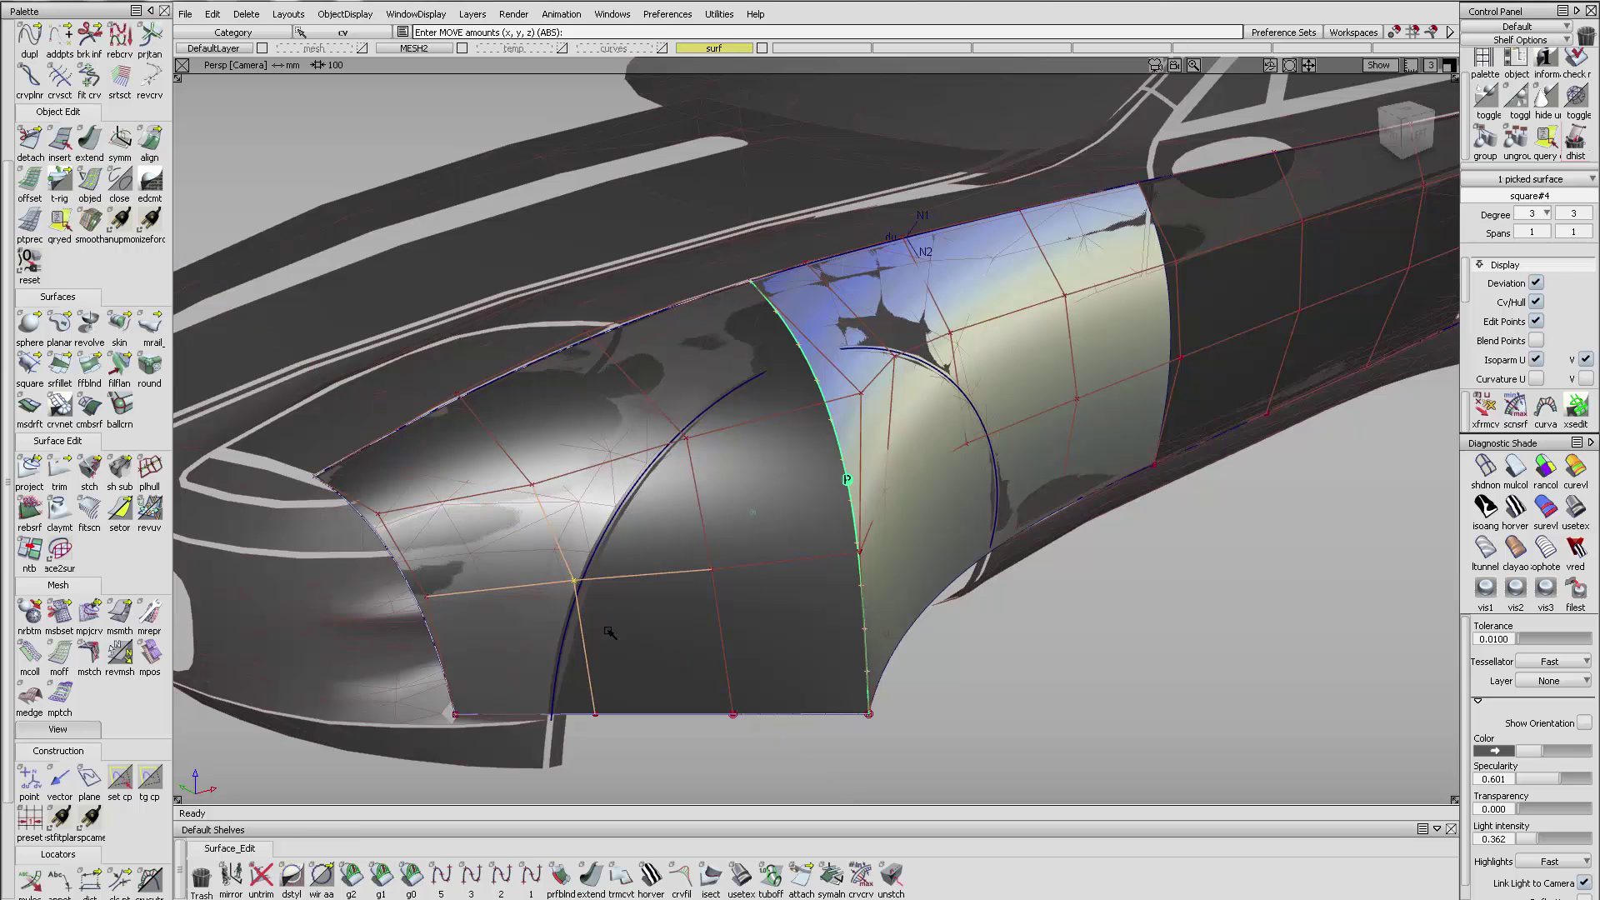
- Pick the construction curve along the square surface's lower edge and delete it
alt+shift+drag(614, 697, 636, 704)
alt+shift+right_drag(636, 703, 585, 741)
alt+shift+middle_drag(585, 742, 692, 546)
ctrl+shift+drag(714, 689, 715, 582)
ctrl+shift+drag(721, 590, 723, 647)
click(747, 711)
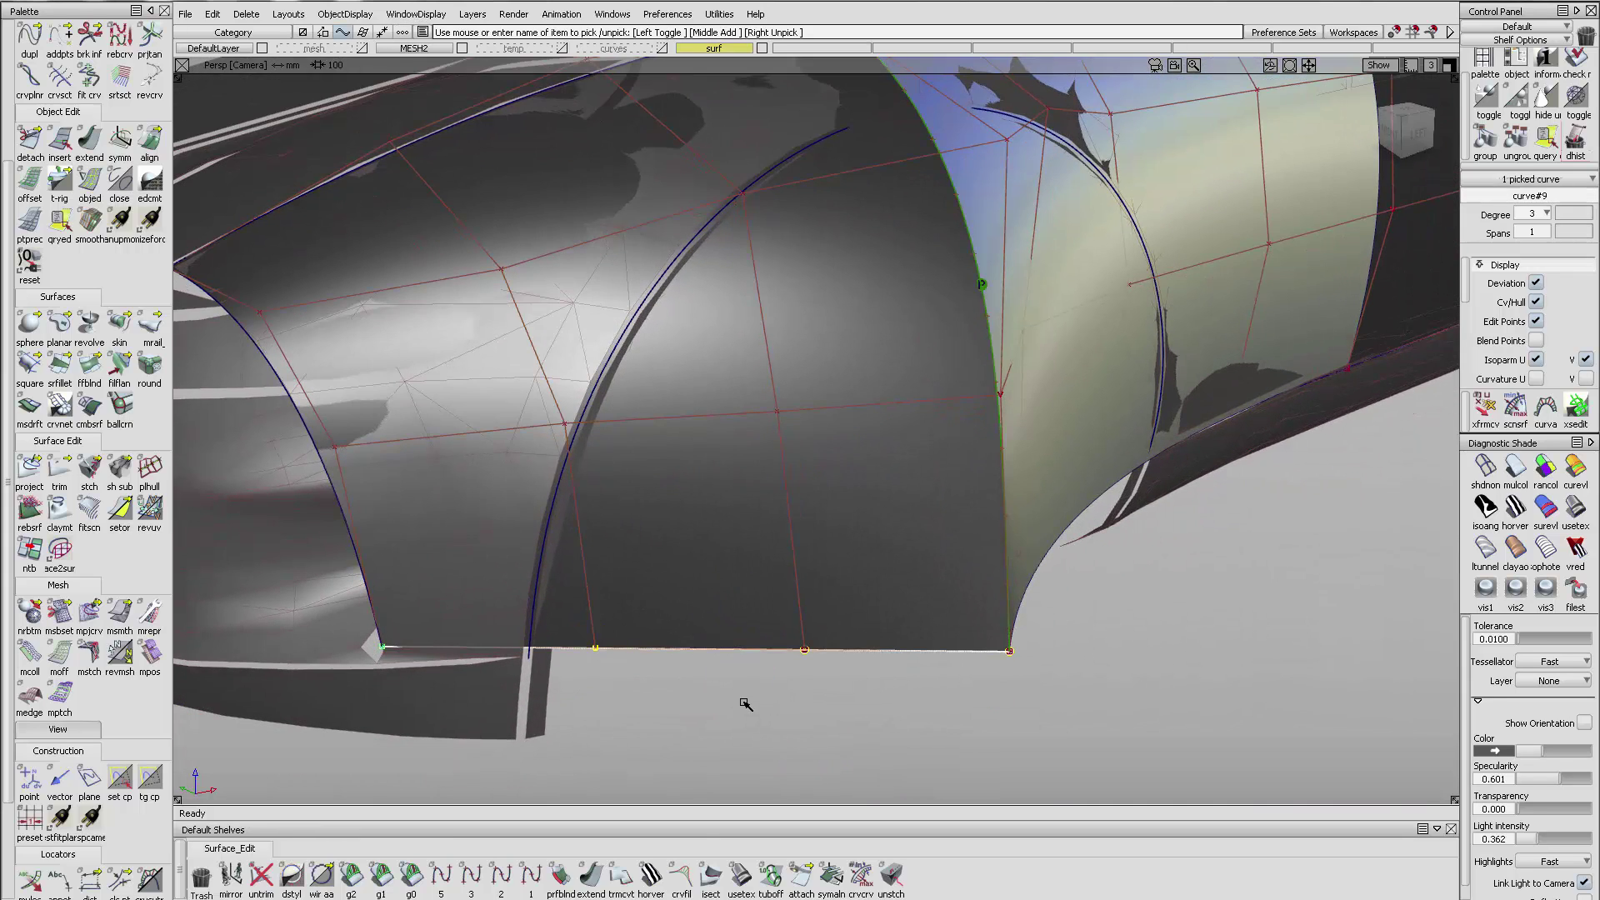
key(Delete)
- Apply the black-and-white Horizontal/Vertical zebra shading with the BW Horz map type to the model
click(742, 514)
alt+shift+drag(746, 514, 786, 608)
click(1515, 508)
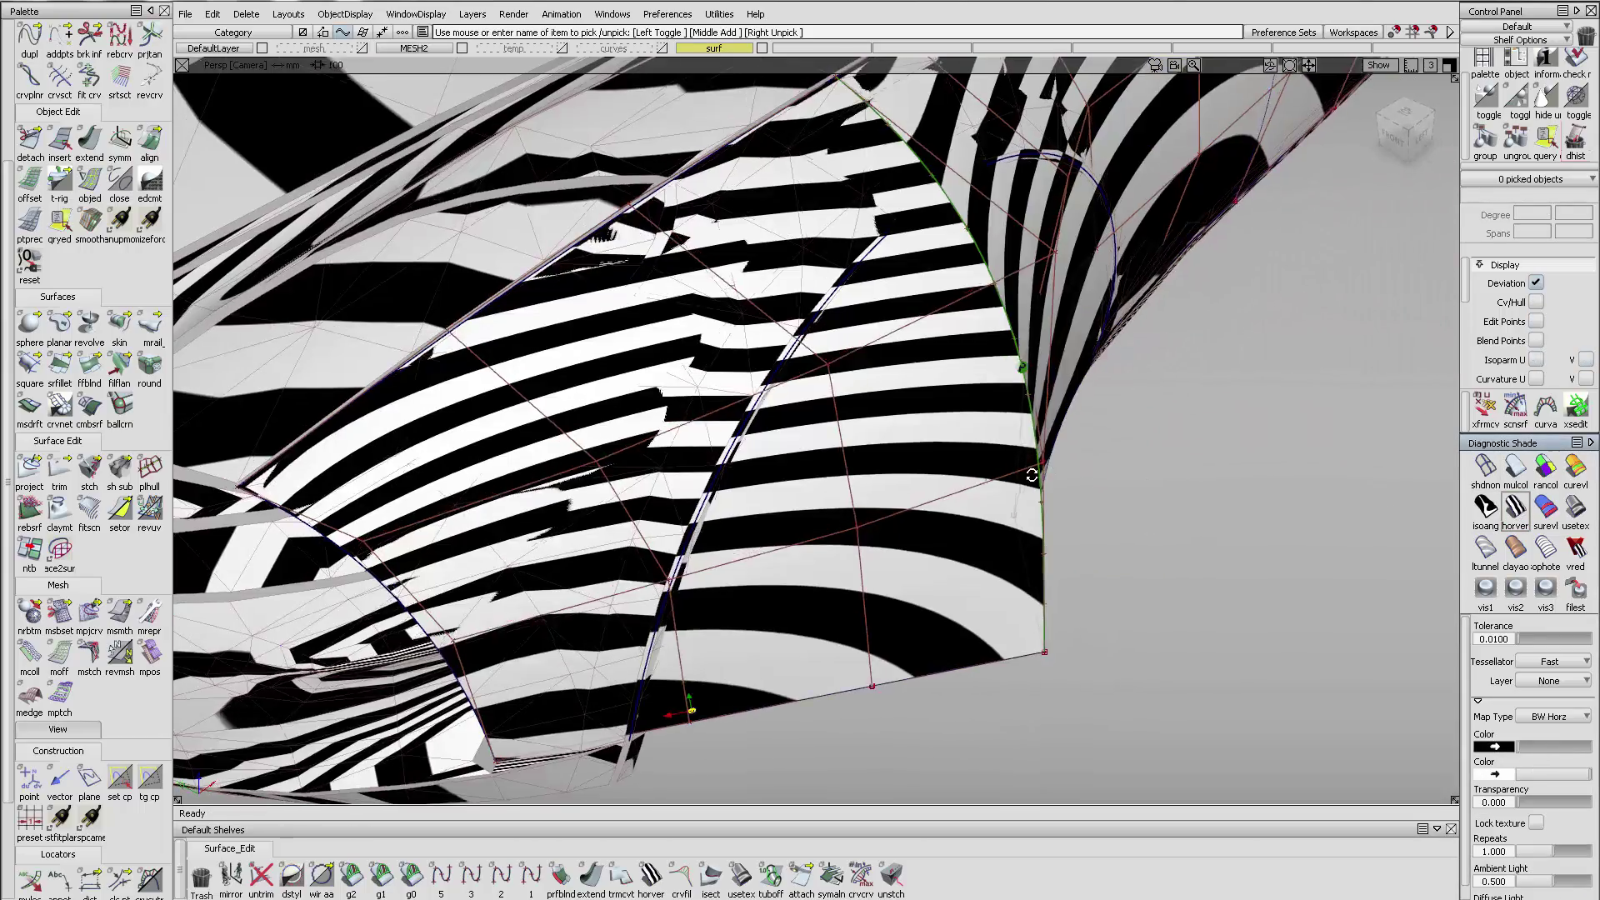
- Raise the lower interior control vertex in the square surface's front column along Z by about 12.7 mm
alt+shift+drag(833, 442, 633, 364)
click(611, 396)
right_drag(678, 447, 675, 434)
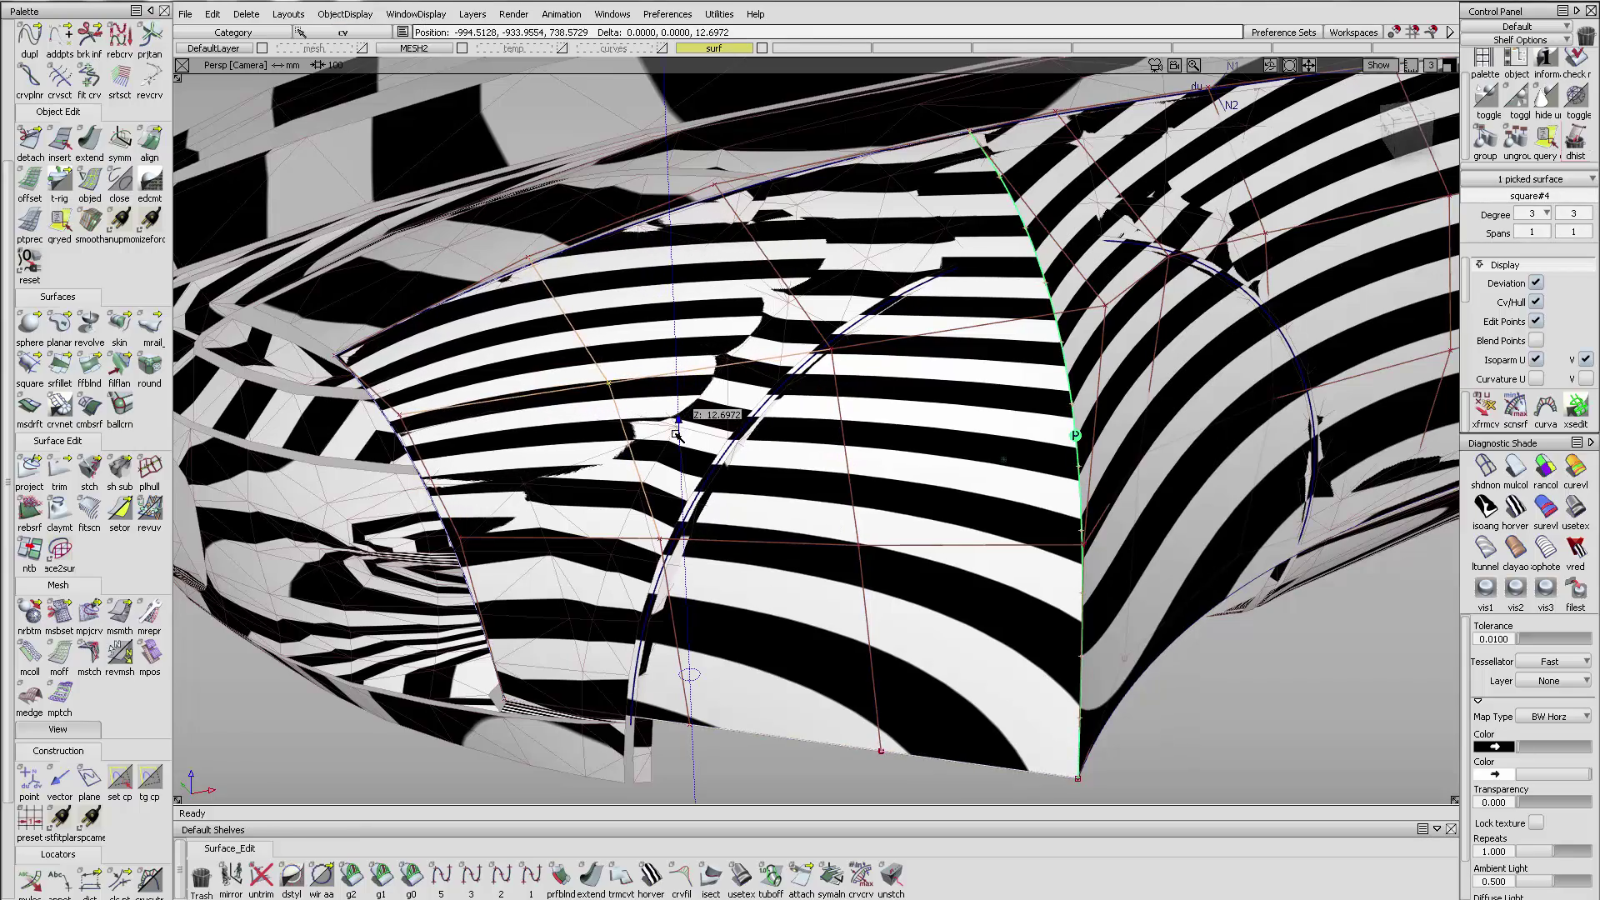
- Nudge the lower interior control vertices in both columns of the square surface along Y to even out the zebra stripes
alt+shift+drag(675, 434, 649, 516)
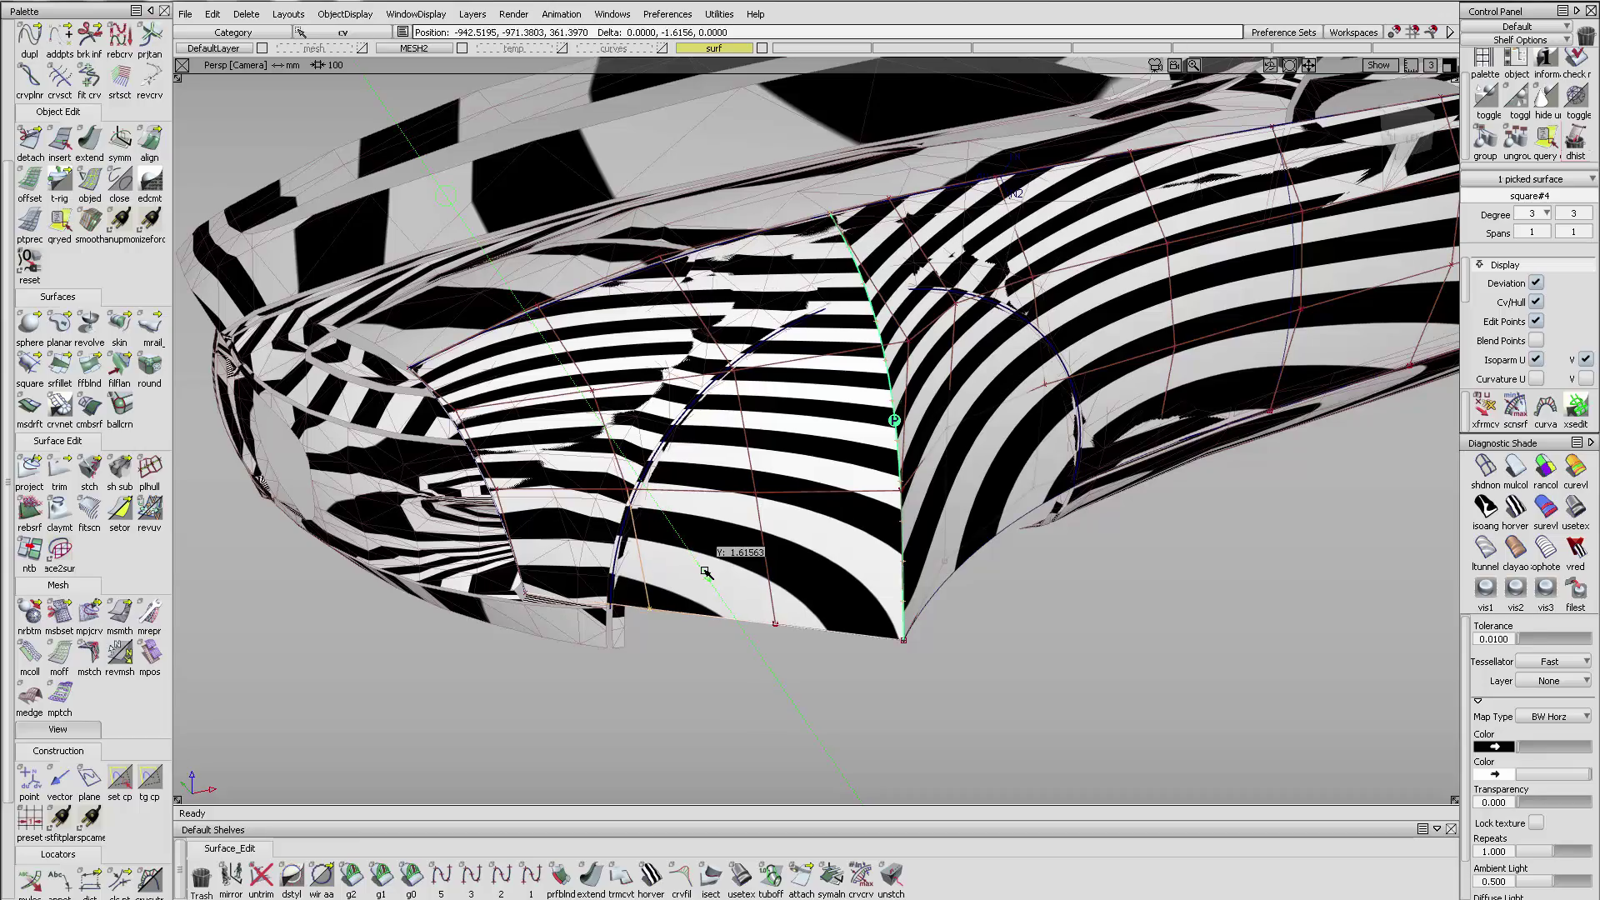
alt+shift+drag(706, 572, 541, 566)
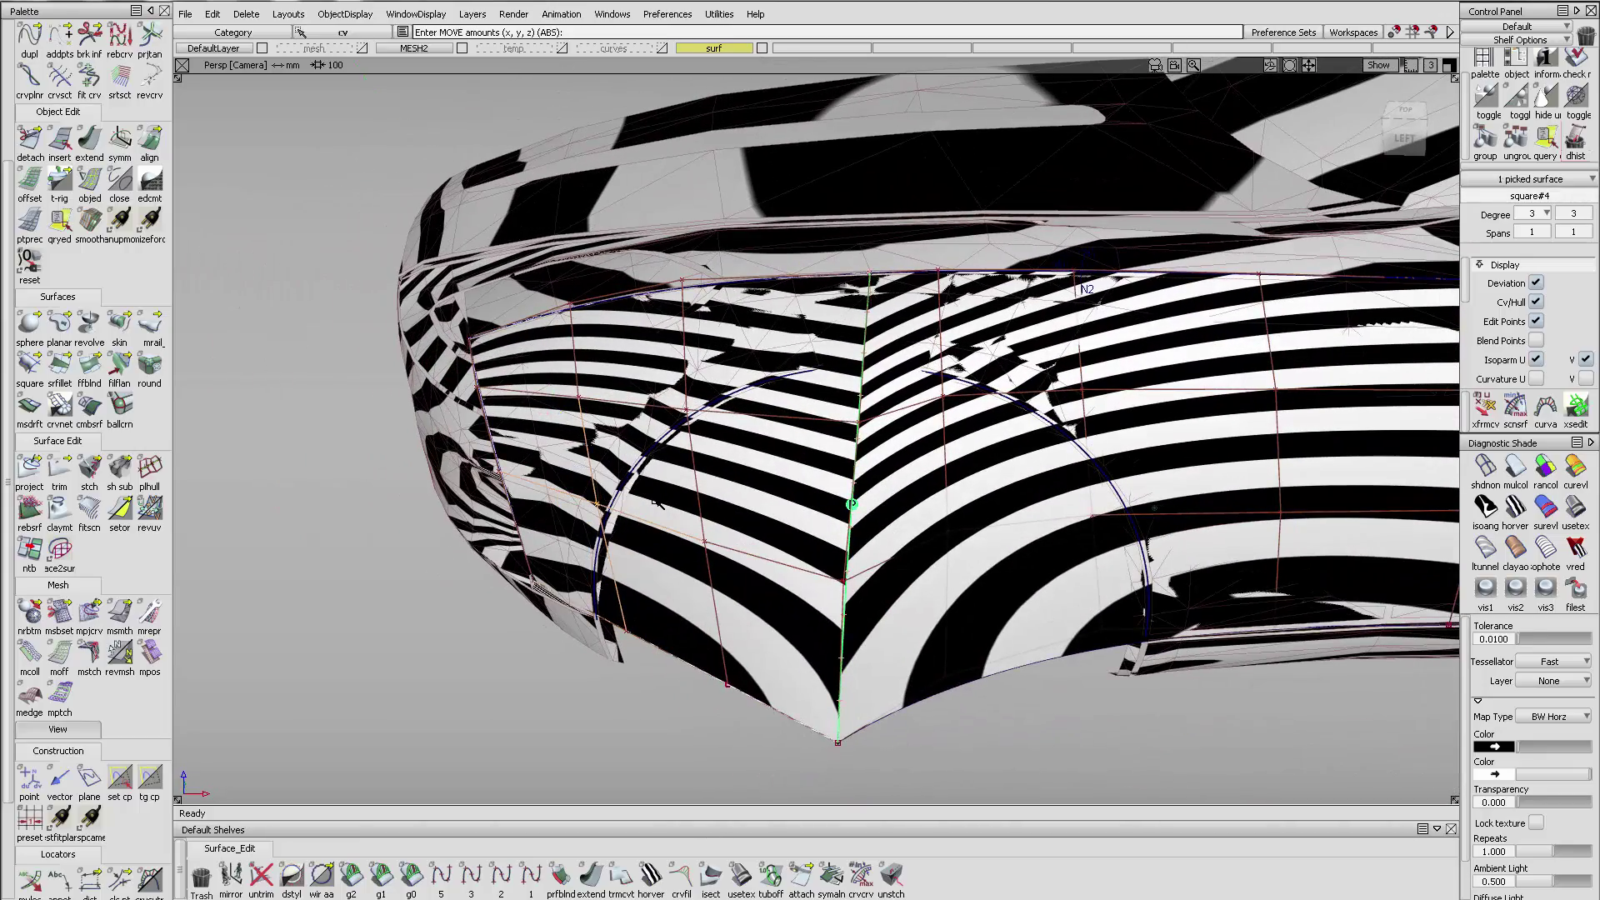
drag(655, 503, 658, 508)
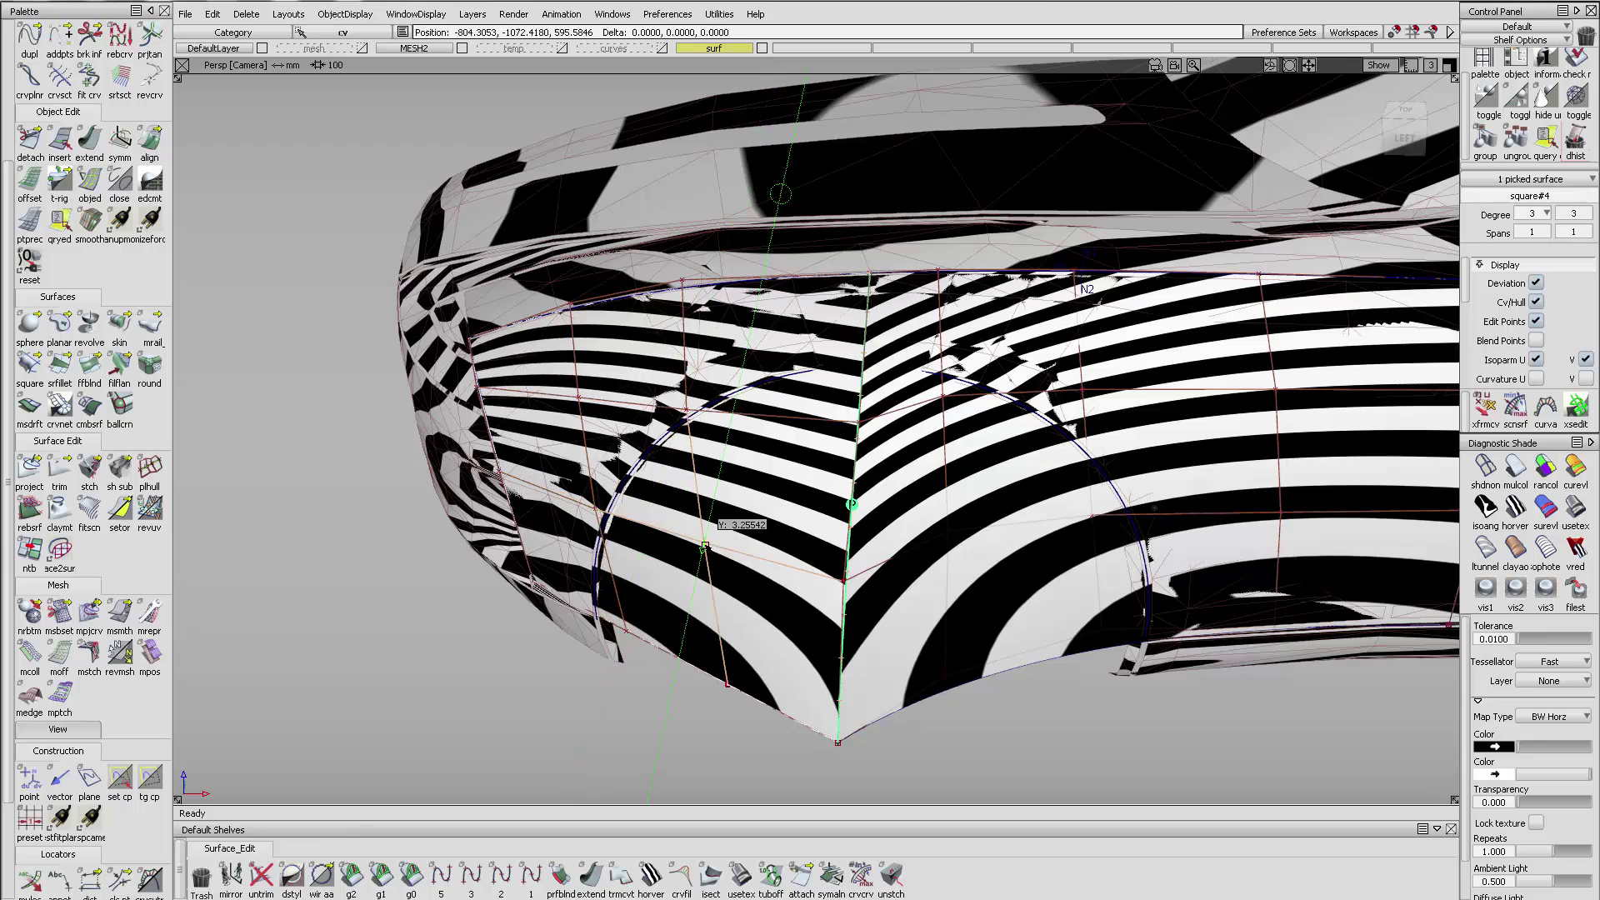
alt+shift+drag(694, 539, 848, 424)
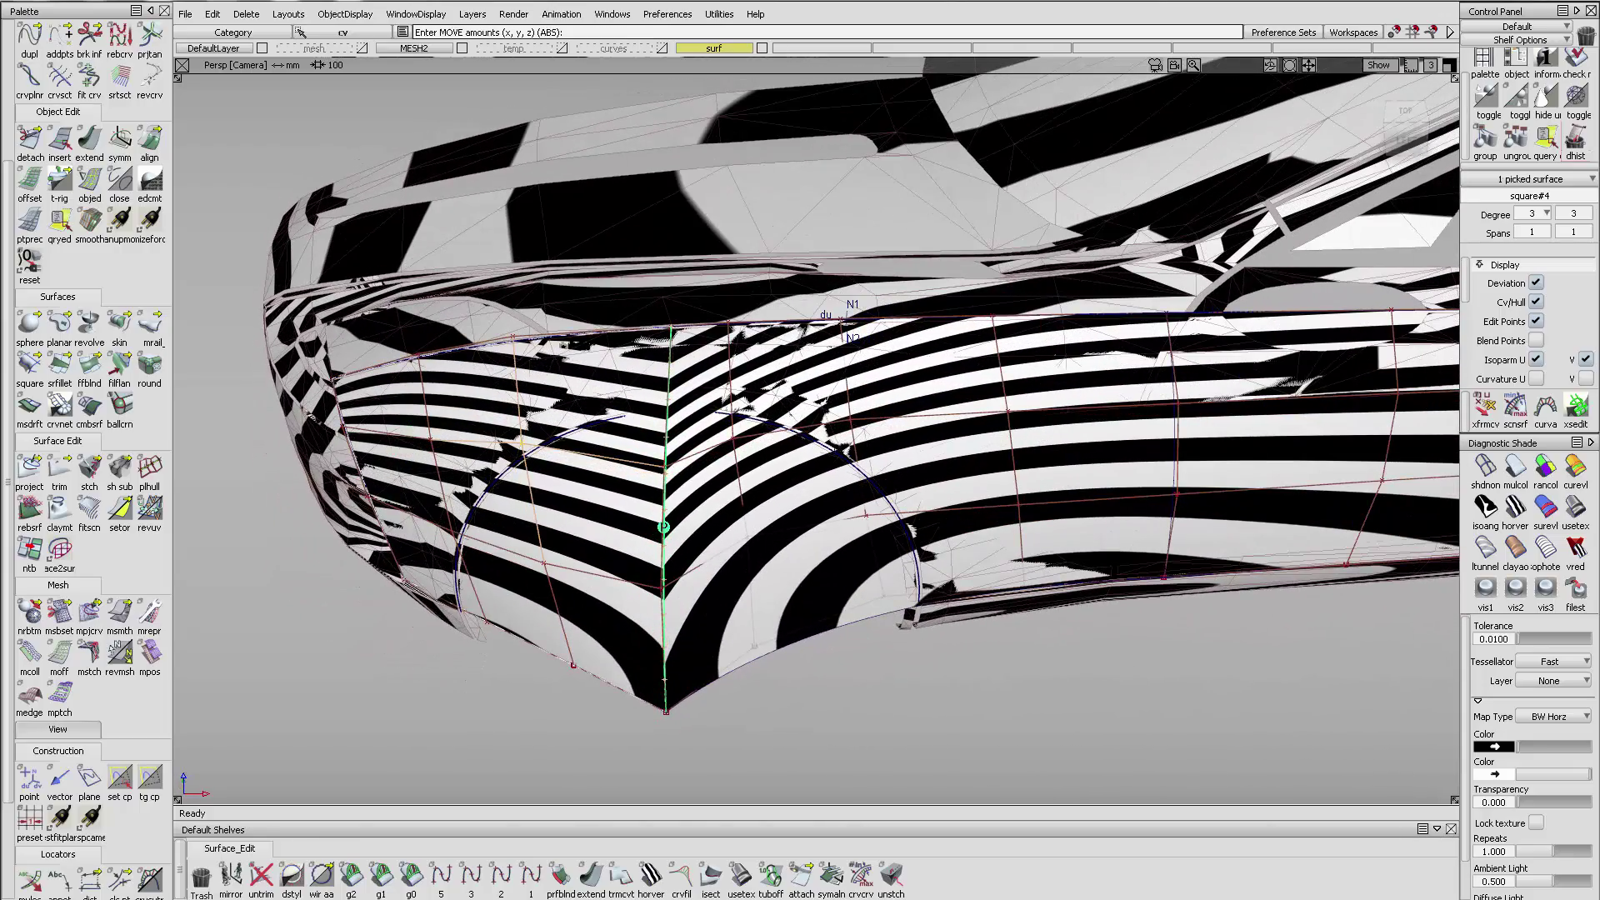
click(767, 476)
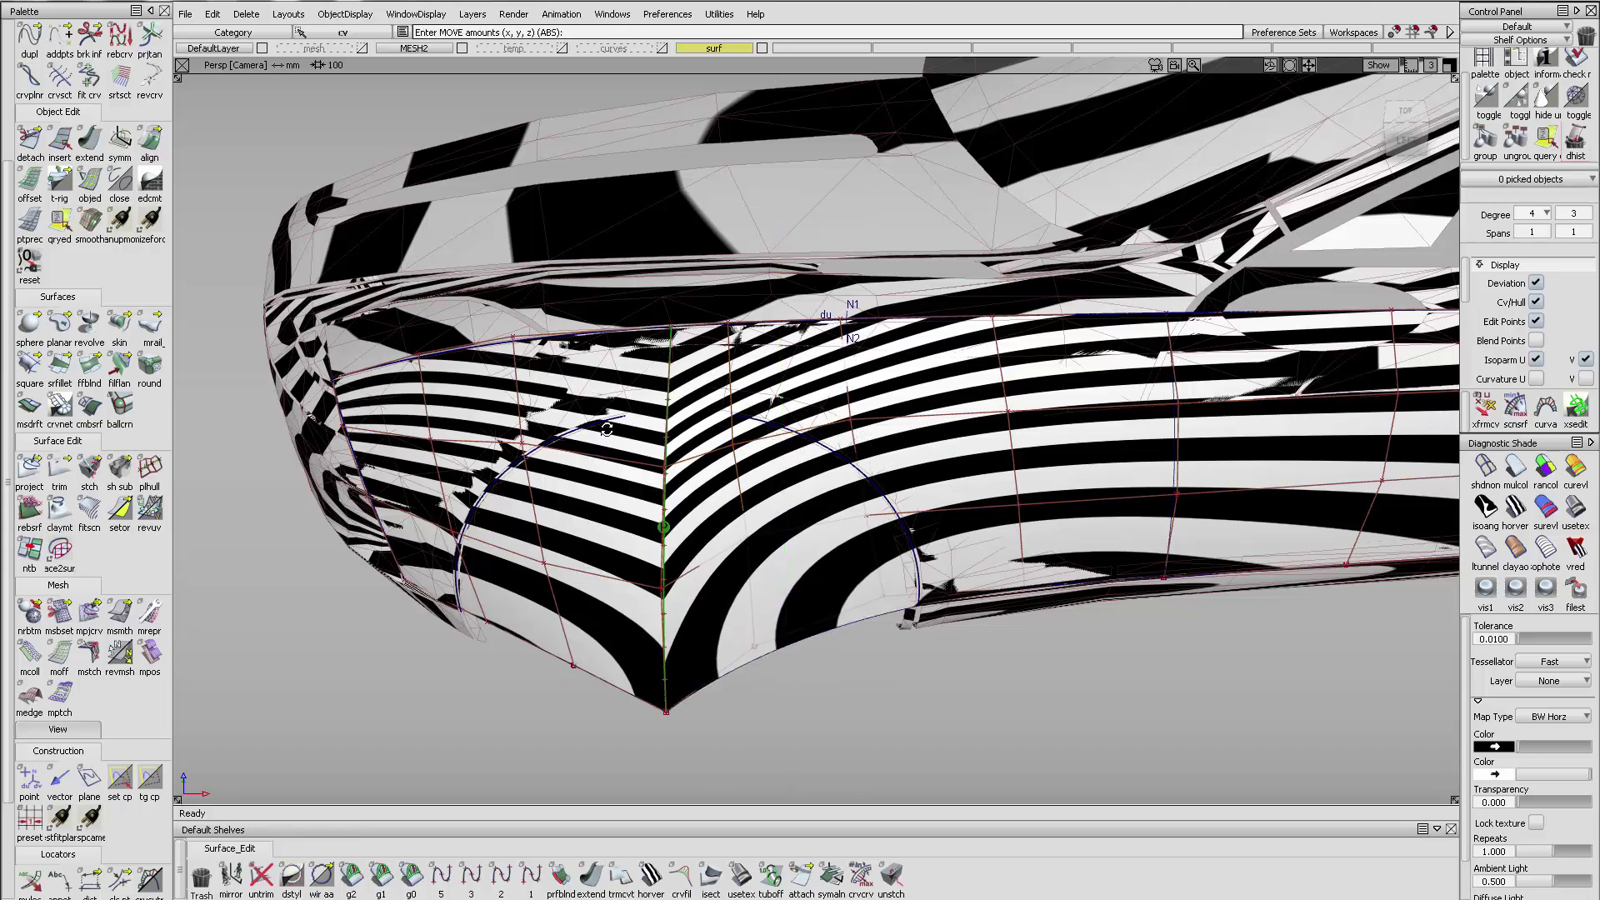
alt+shift+drag(607, 429, 659, 439)
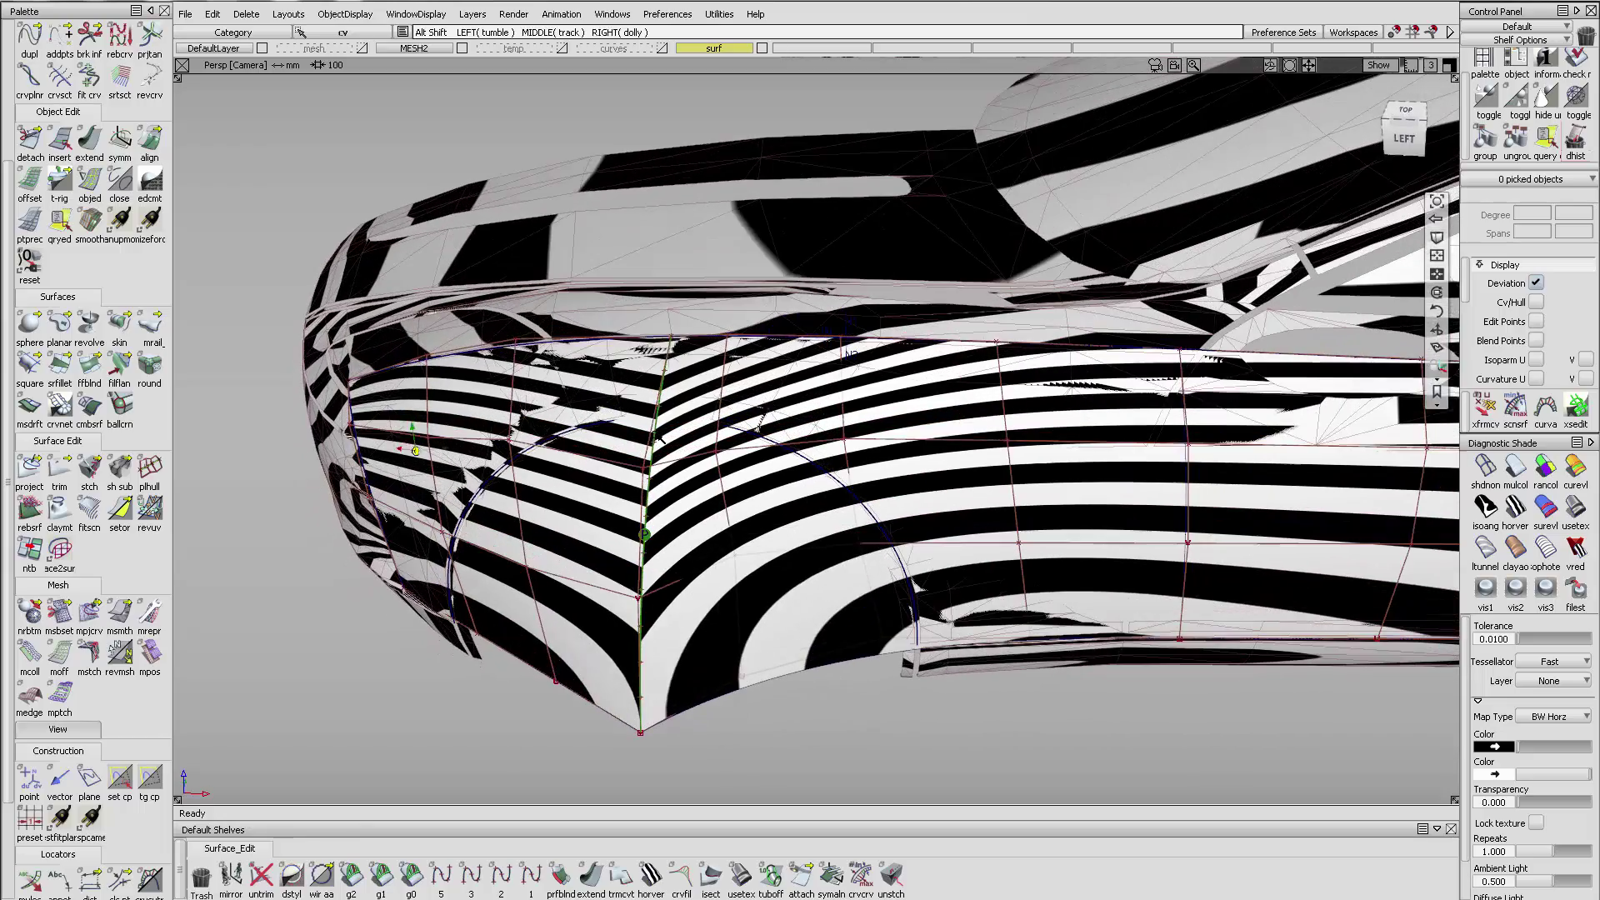
- Turn off the diagnostic shading so that the fender surfaces and the scan mesh are shown in wireframe
click(1486, 468)
alt+shift+drag(864, 442, 893, 440)
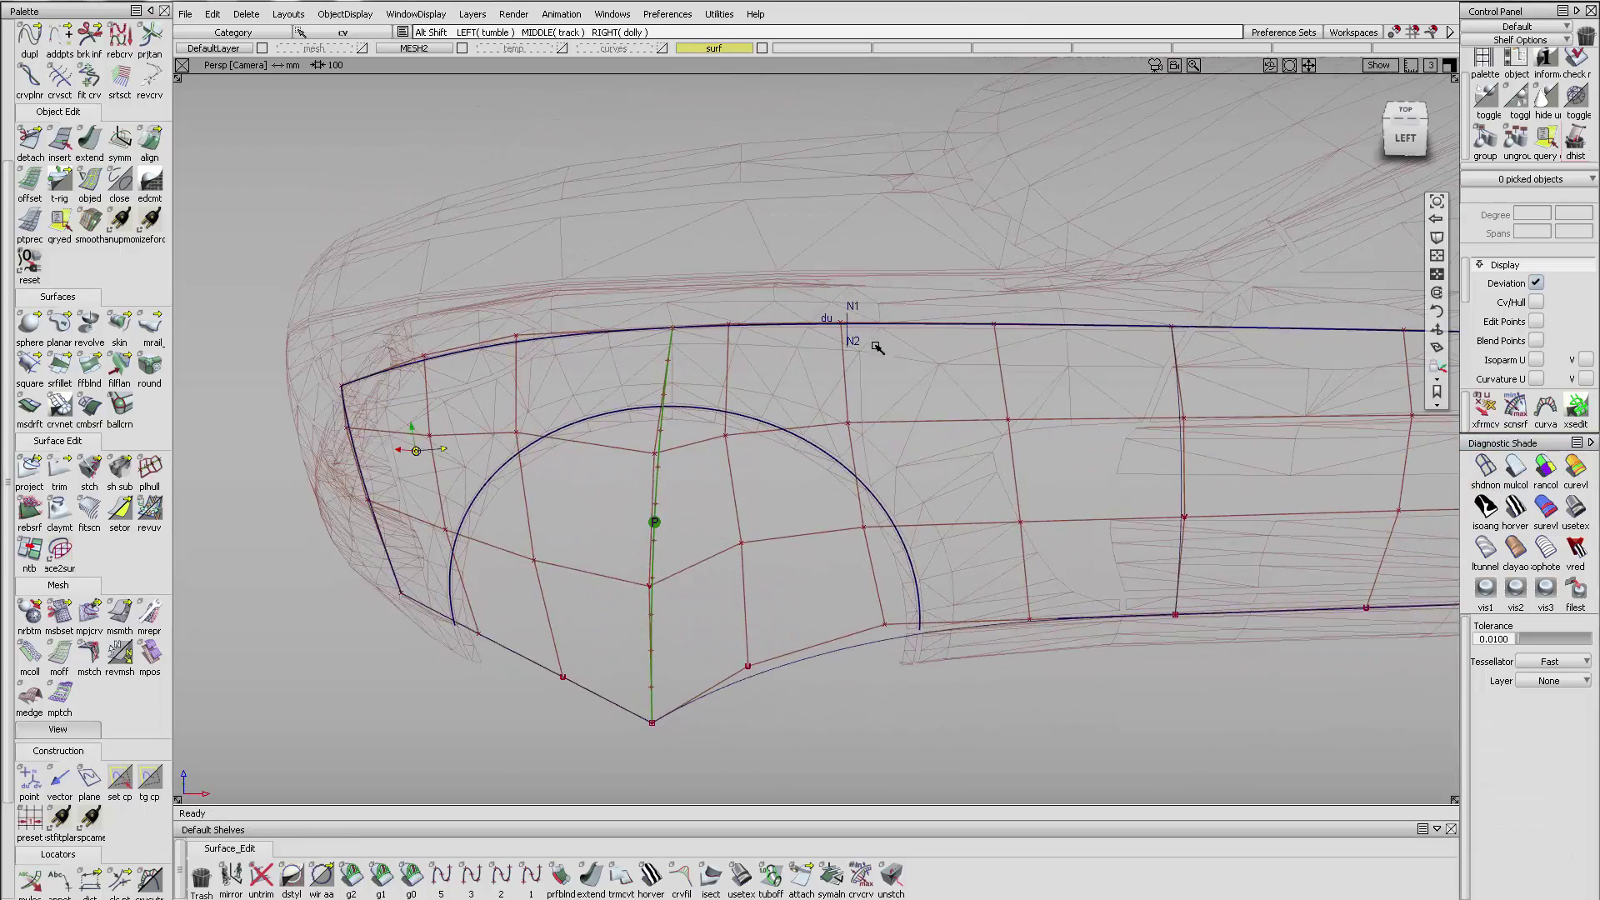
alt+shift+right_drag(875, 346, 861, 389)
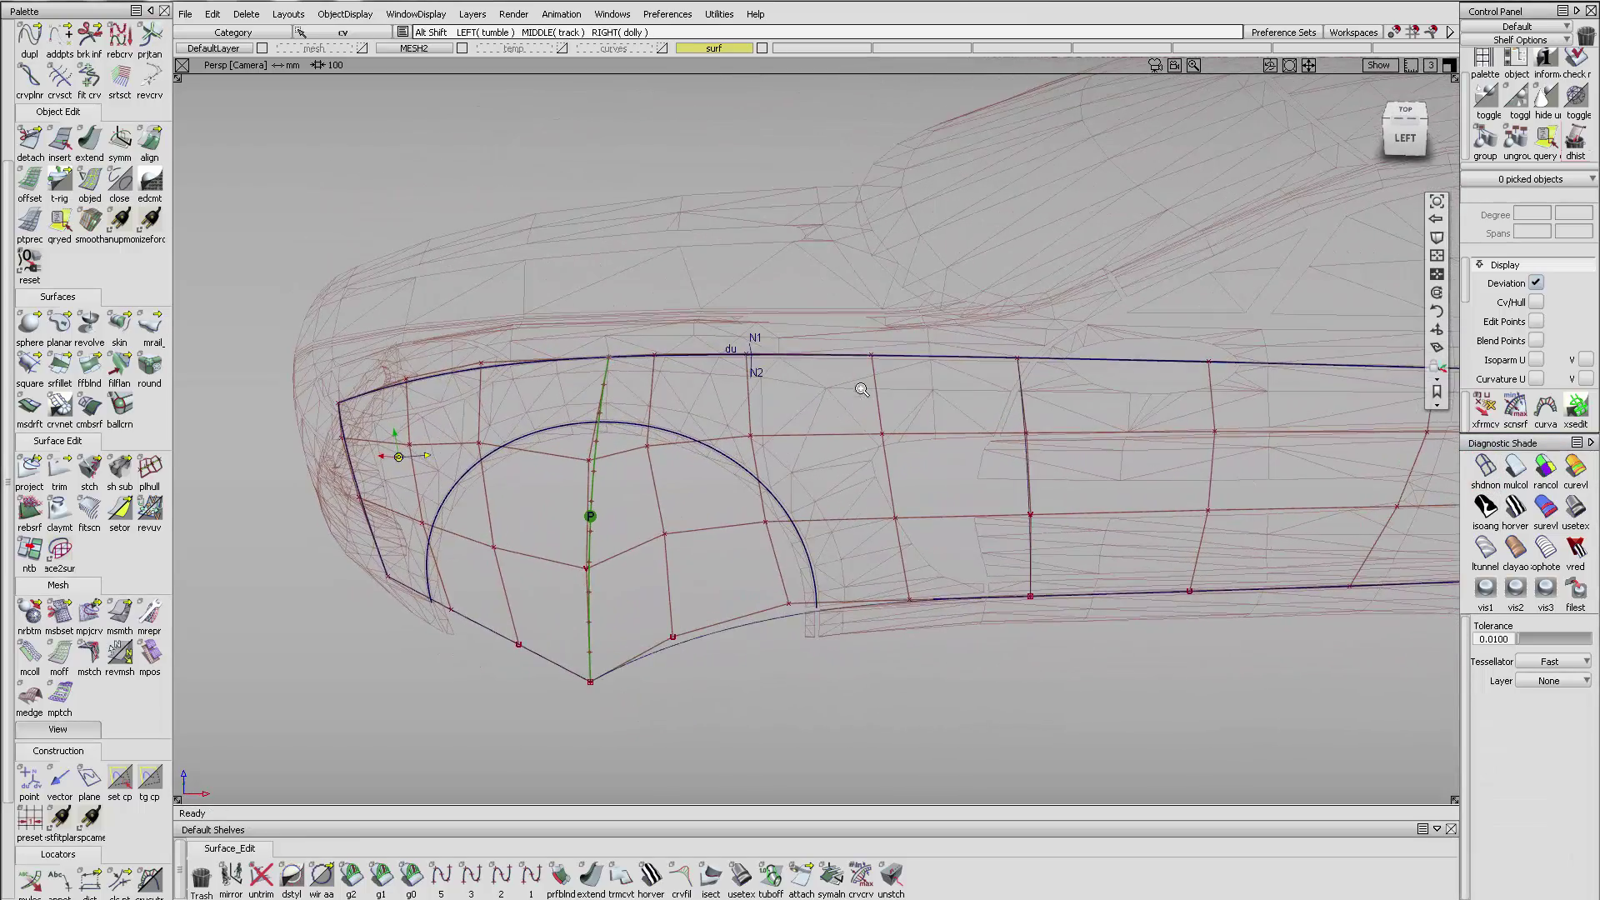
alt+shift+drag(757, 345, 750, 351)
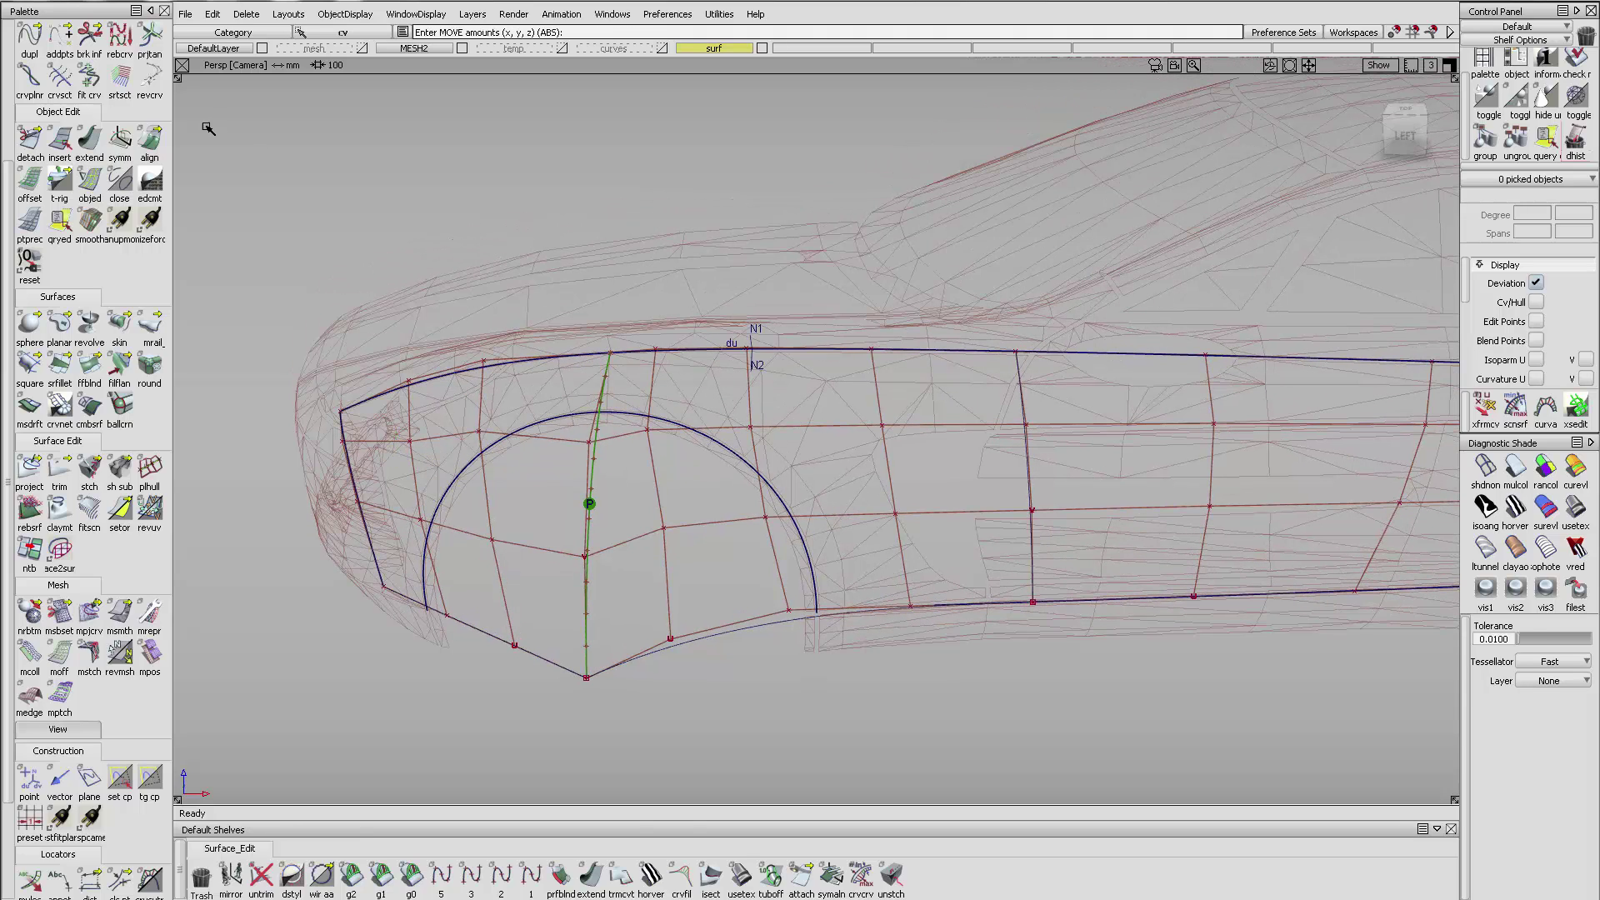
- Align the extended arch surface's rear edge to the adjoining door surface edge with G3 continuity
click(1033, 410)
click(1029, 416)
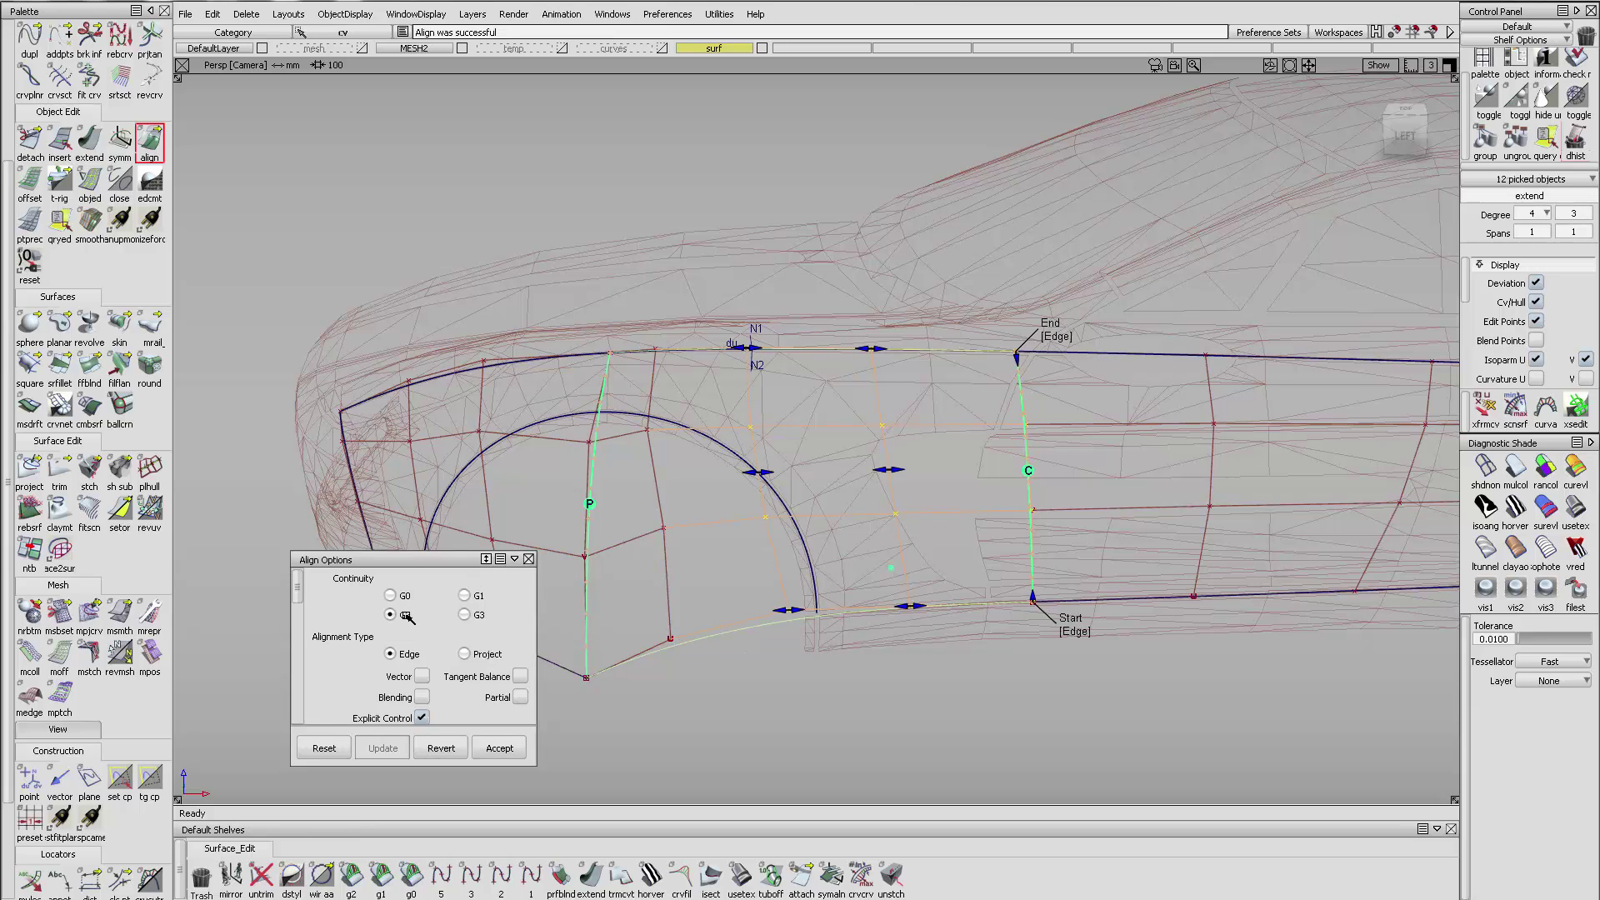
click(465, 616)
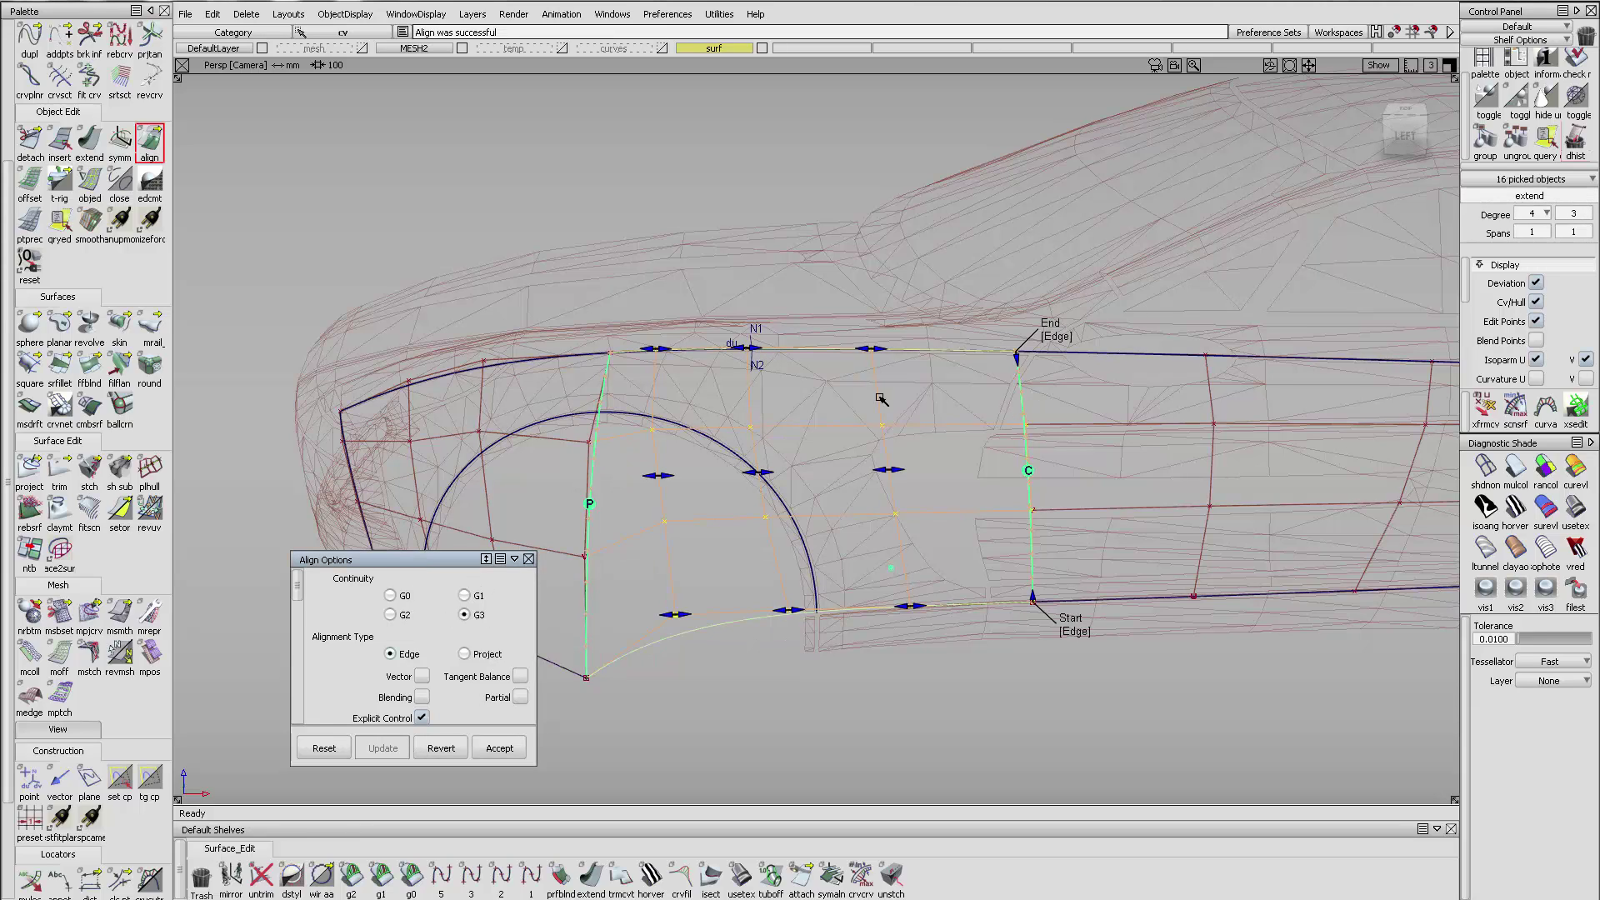
- Adjust the alignment's tangent, curvature and G3 handles rearward to space the control vertex columns evenly towards the door surface
drag(869, 351, 881, 354)
drag(748, 349, 767, 350)
drag(785, 475, 789, 475)
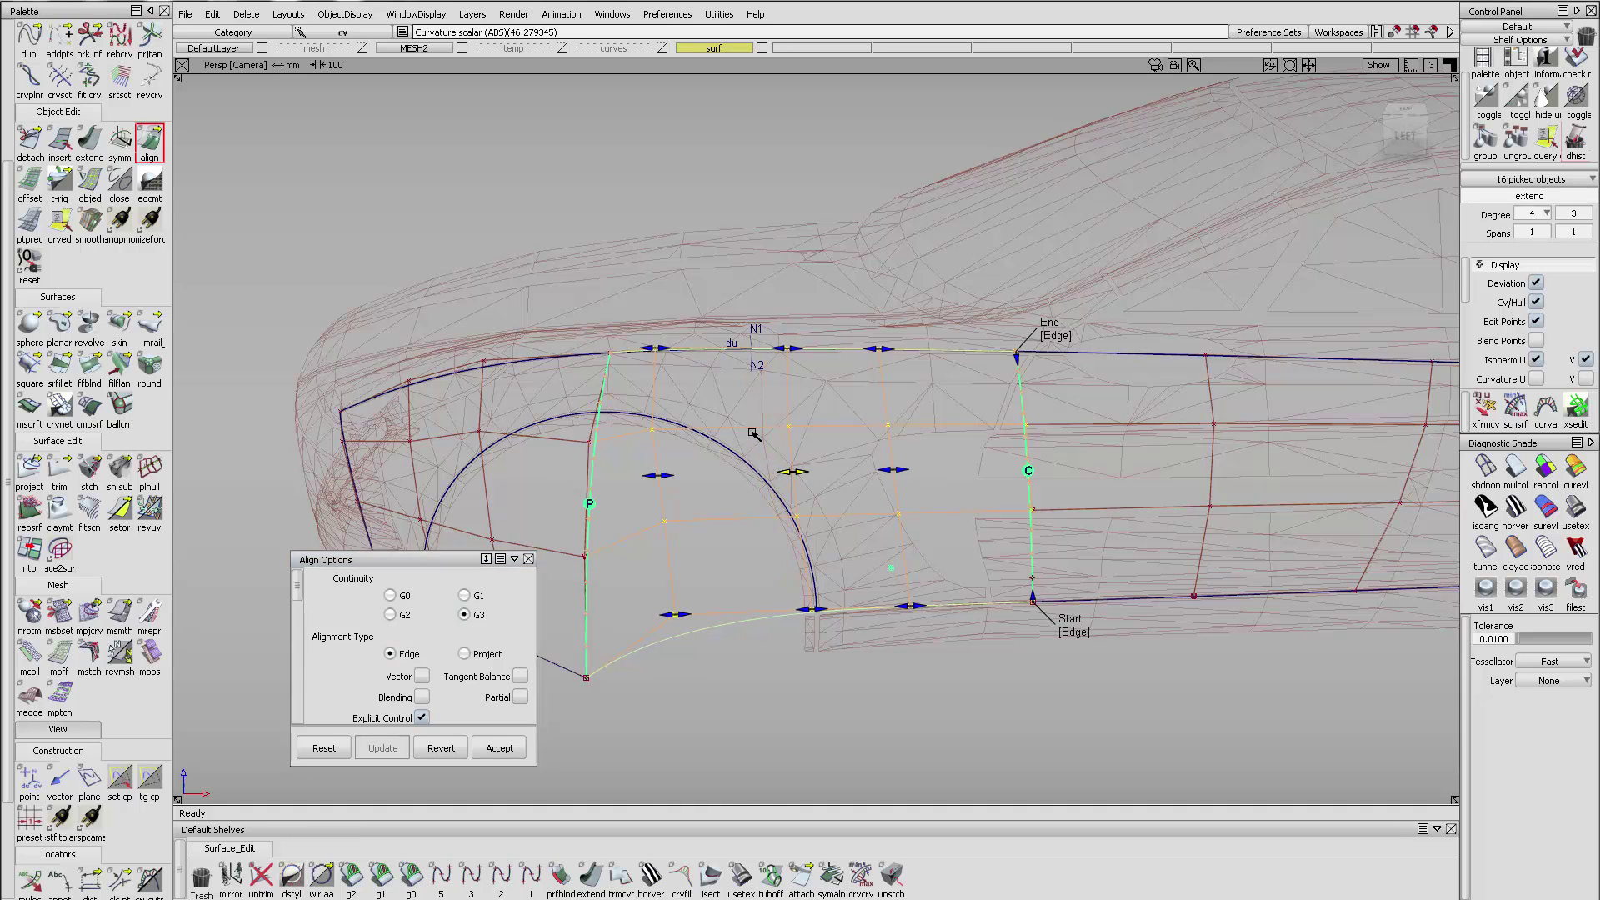
drag(689, 464, 934, 473)
drag(813, 474, 832, 475)
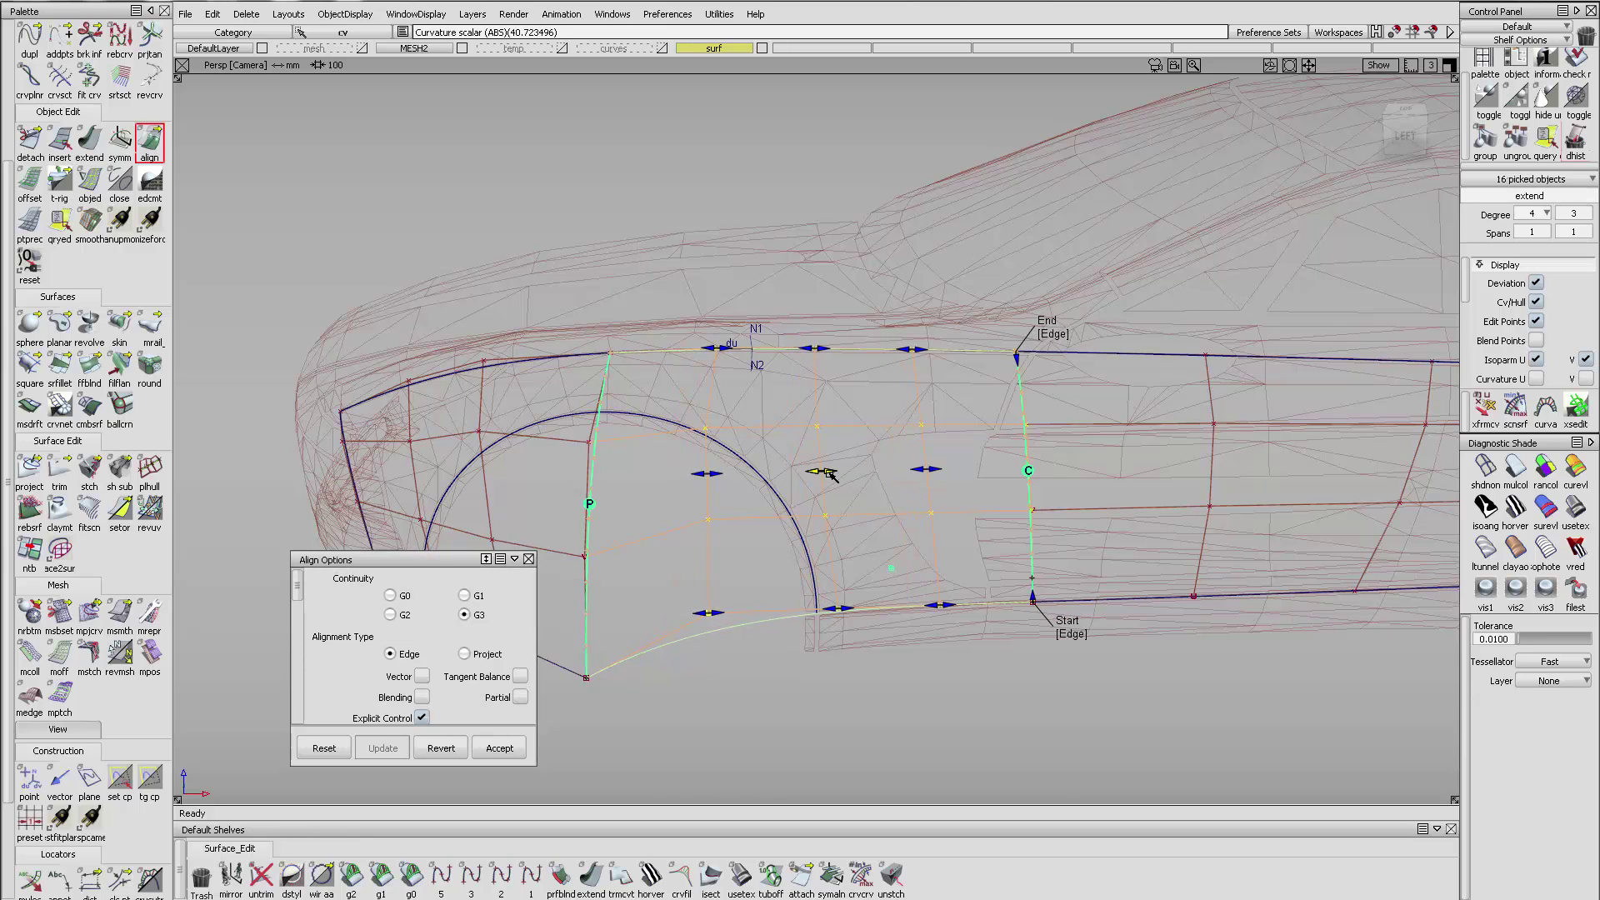
drag(727, 355, 718, 350)
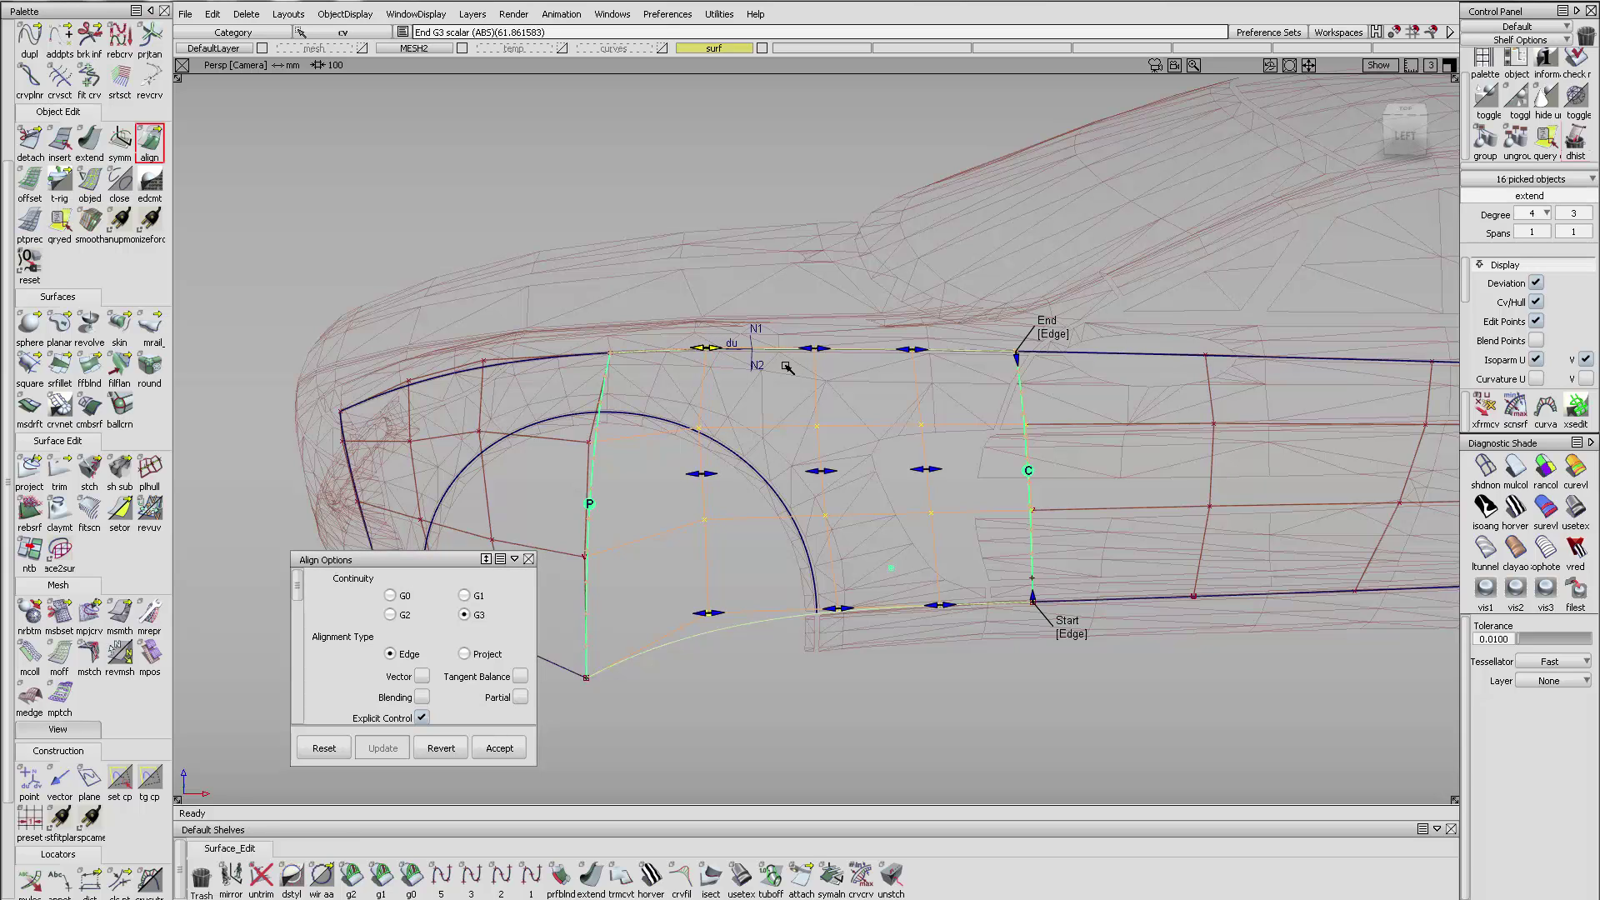
- Pick the aligned extended surface and delete its construction history
alt+shift+drag(871, 443, 802, 510)
ctrl+shift+drag(797, 510, 799, 575)
ctrl+shift+drag(741, 627, 740, 587)
click(745, 623)
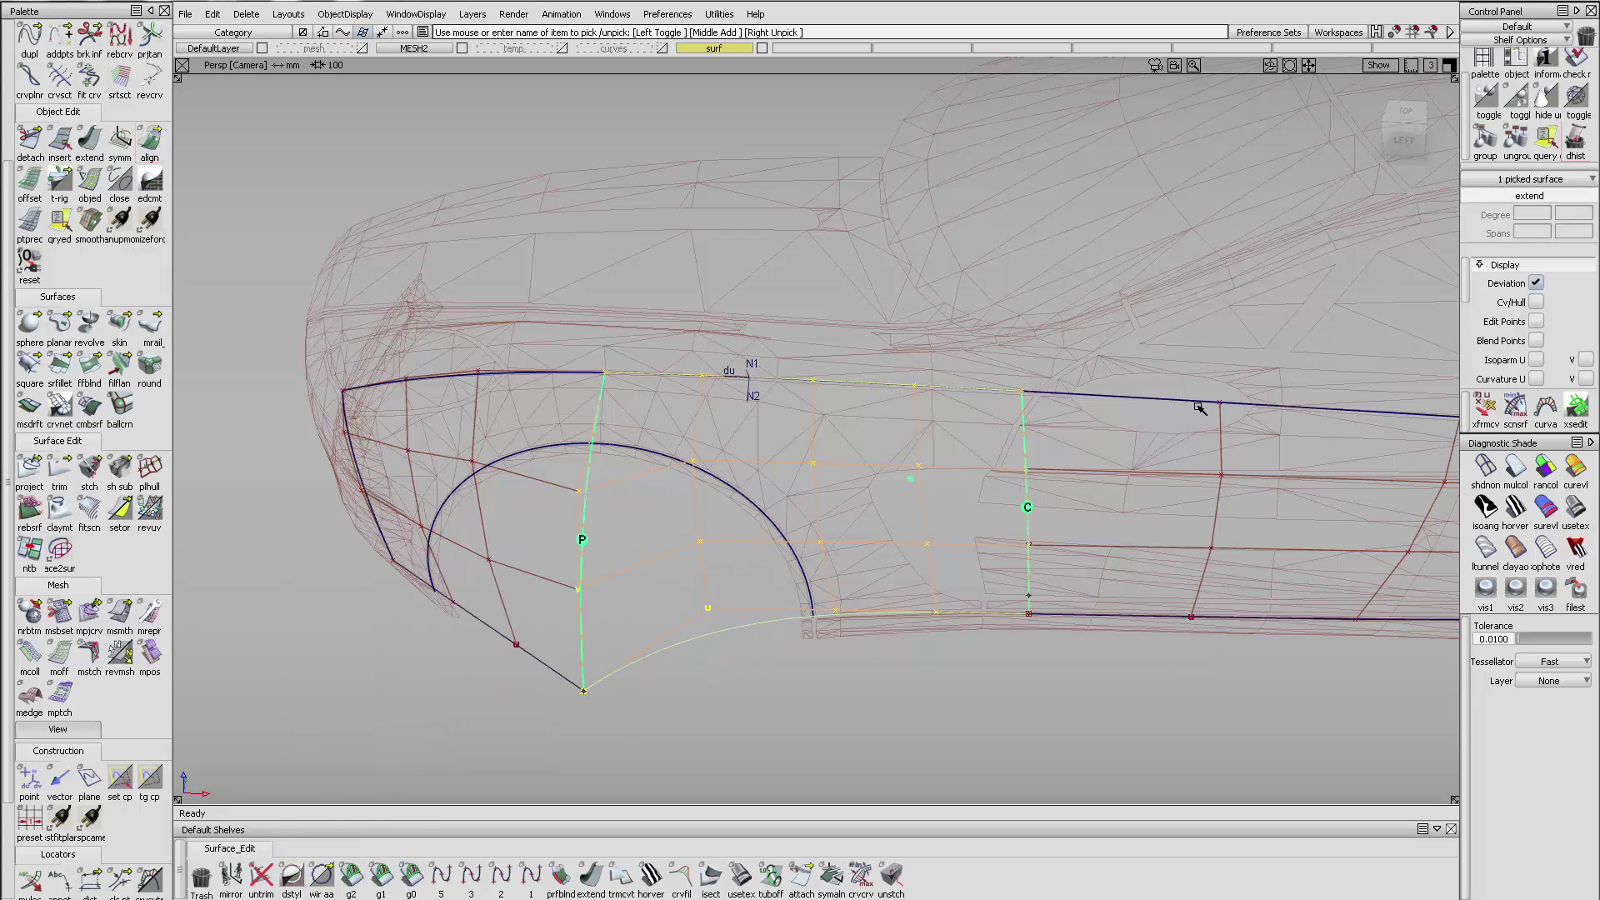
click(1575, 143)
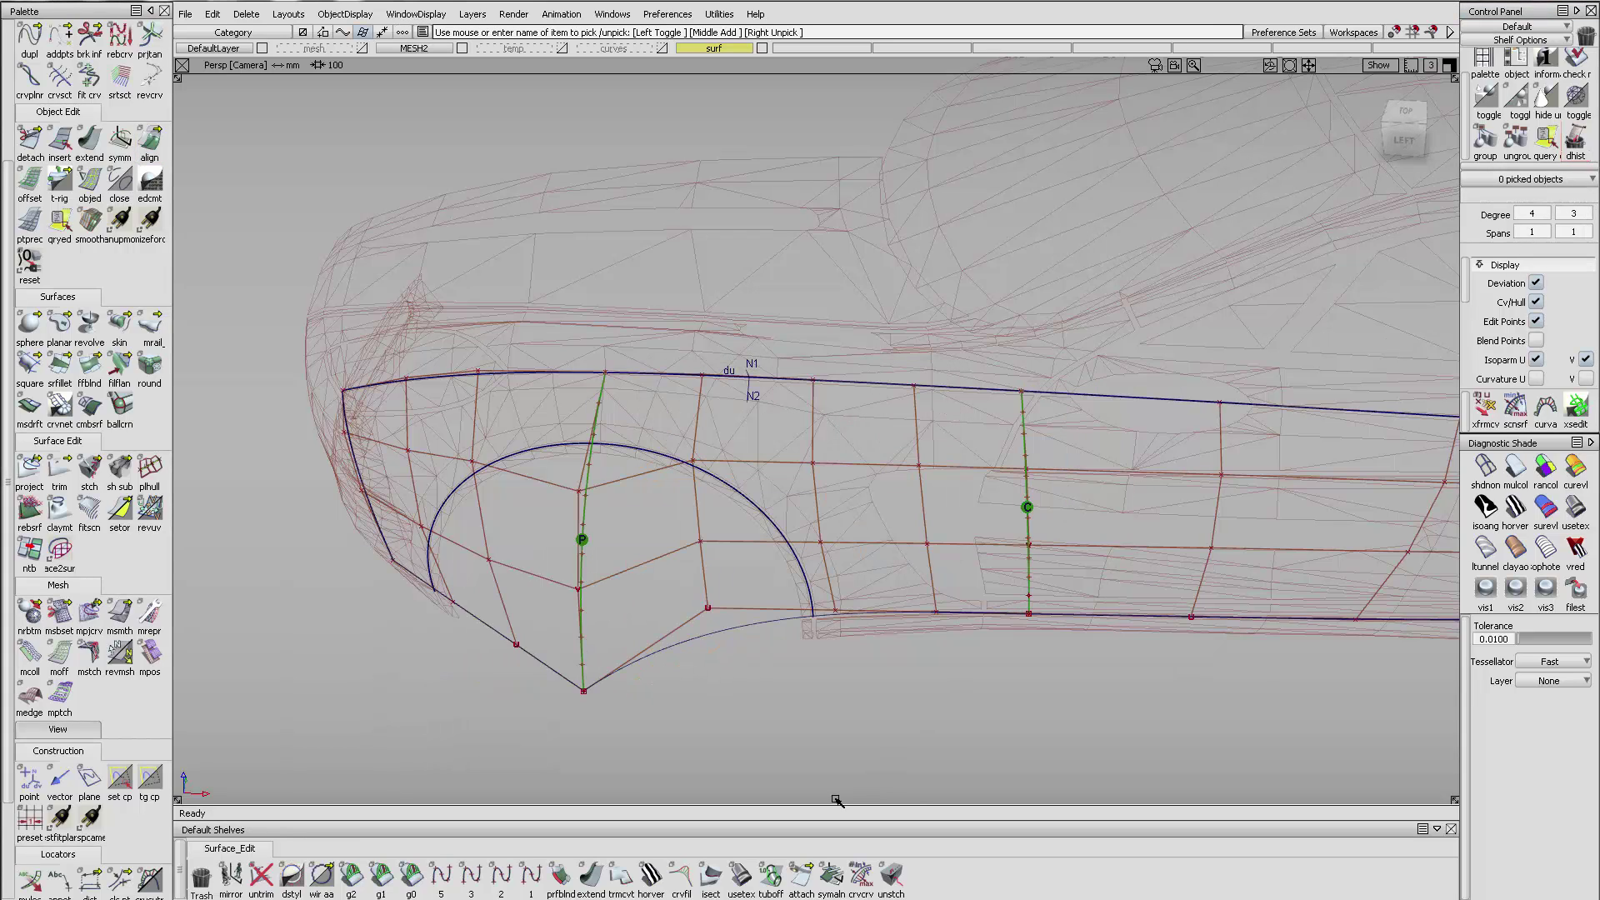
- Shade the scan mesh and apply the Shade-Sky texture shading to the two front fender surfaces
click(1547, 586)
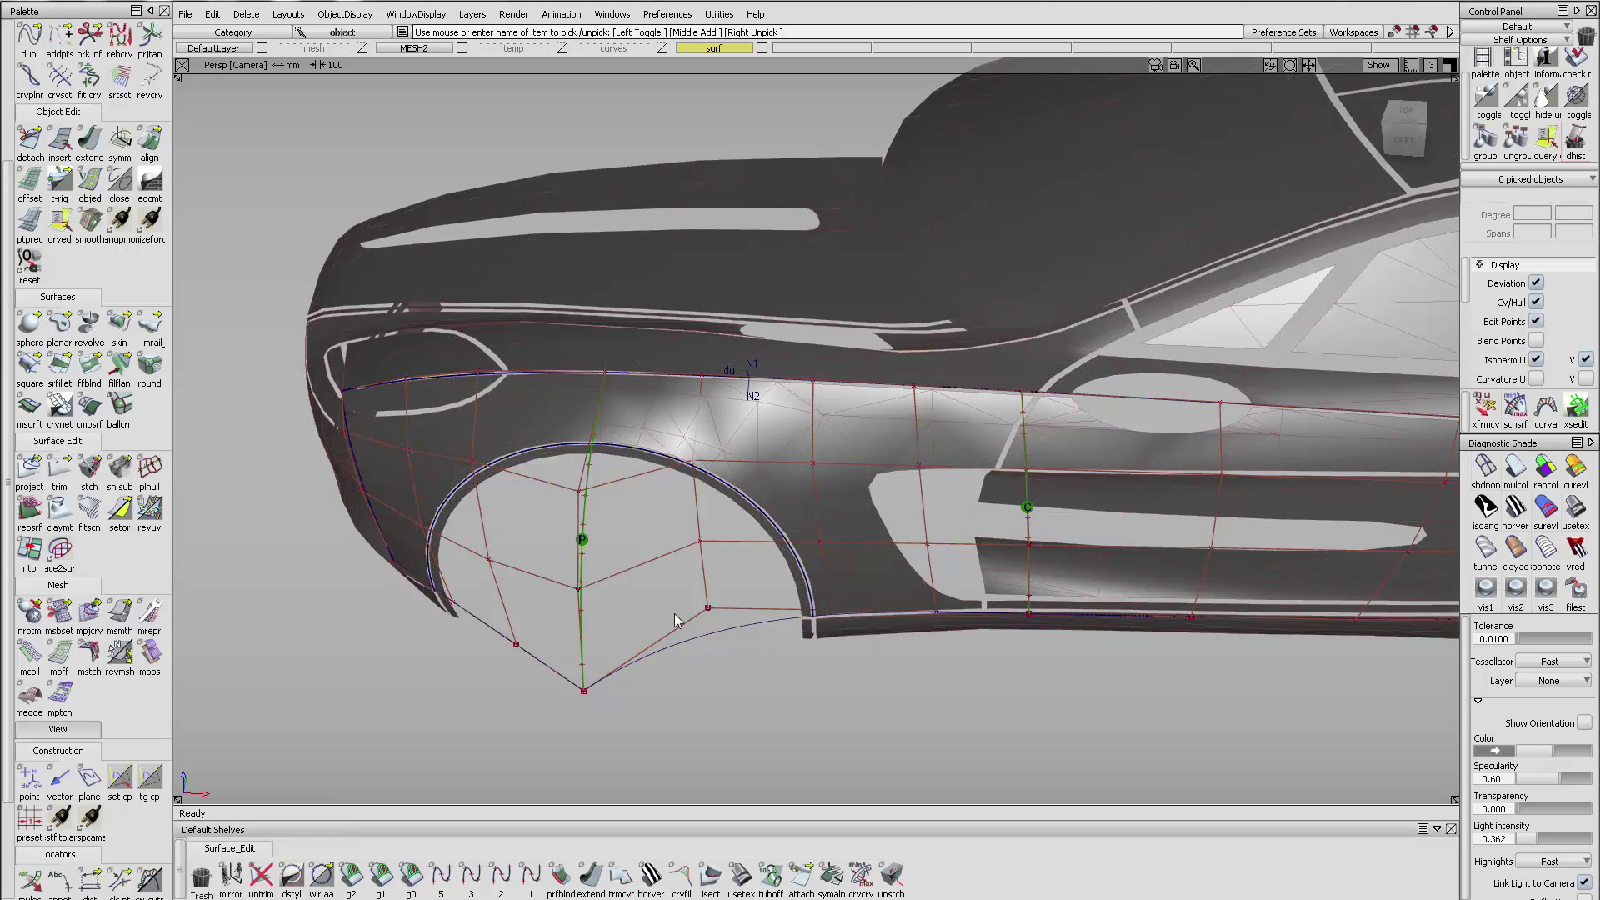
drag(675, 621, 568, 708)
click(741, 876)
ctrl+shift+drag(814, 701, 814, 575)
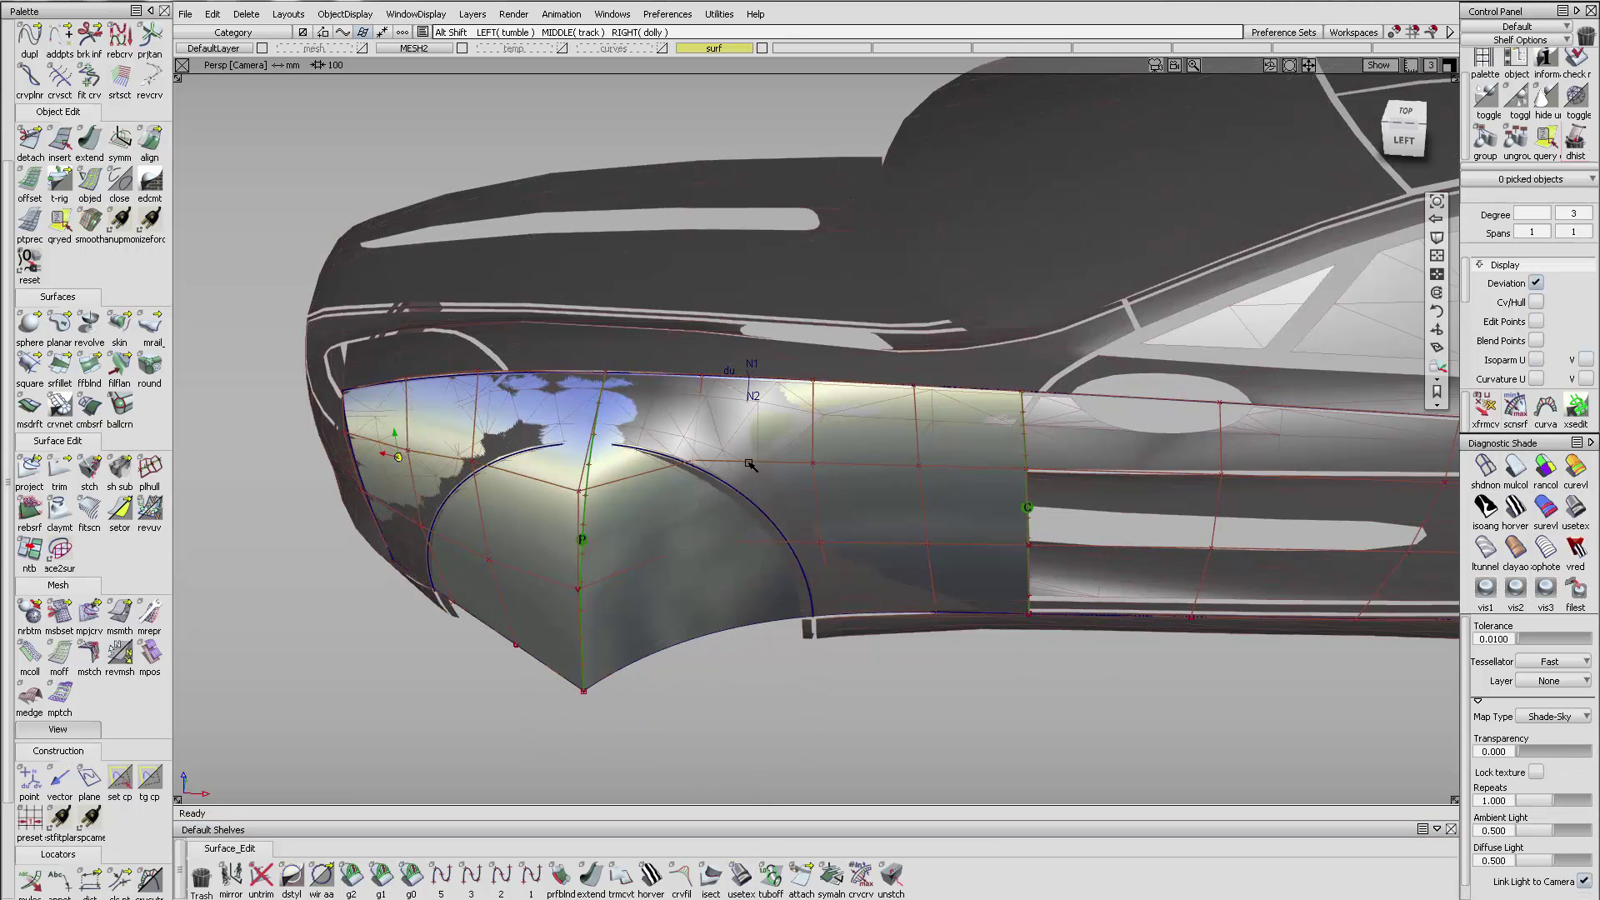
- Adjust the interior control vertices in the extended surface's front column along Z to match the fender mesh, one by about 27.7 mm
alt+shift+drag(749, 464, 693, 454)
click(682, 455)
ctrl+shift+middle_drag(727, 497, 721, 450)
alt+shift+drag(722, 456, 679, 640)
drag(679, 635, 731, 703)
ctrl+shift+middle_drag(753, 704, 745, 663)
ctrl+shift+click(649, 542)
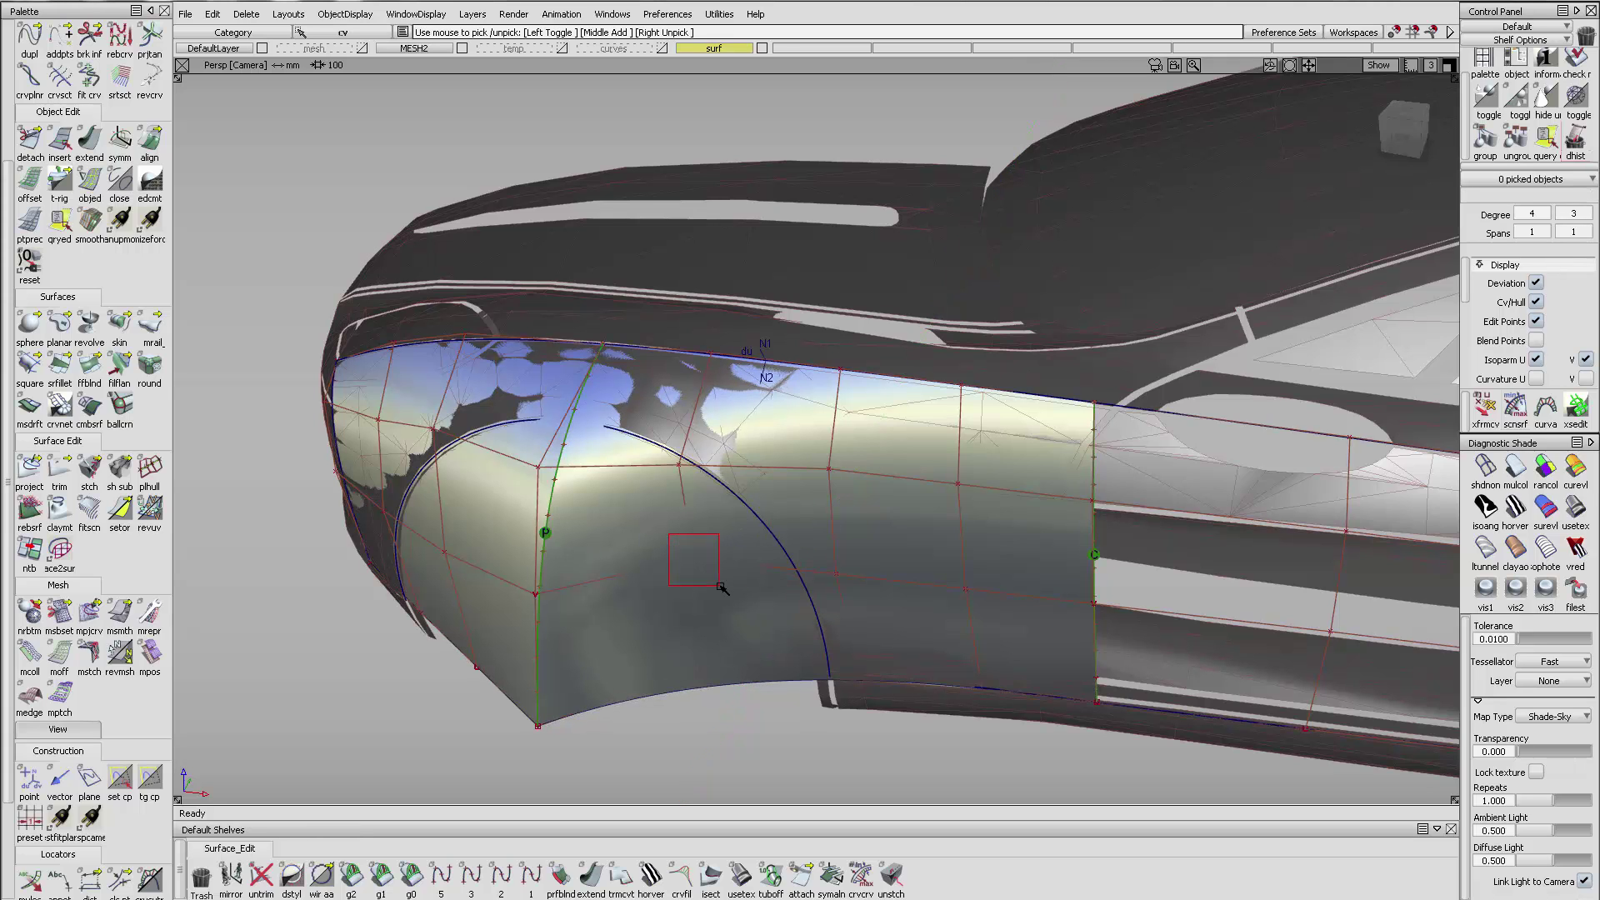
drag(721, 589, 721, 587)
ctrl+shift+middle_drag(722, 583, 731, 534)
alt+shift+drag(730, 558, 721, 500)
click(727, 487)
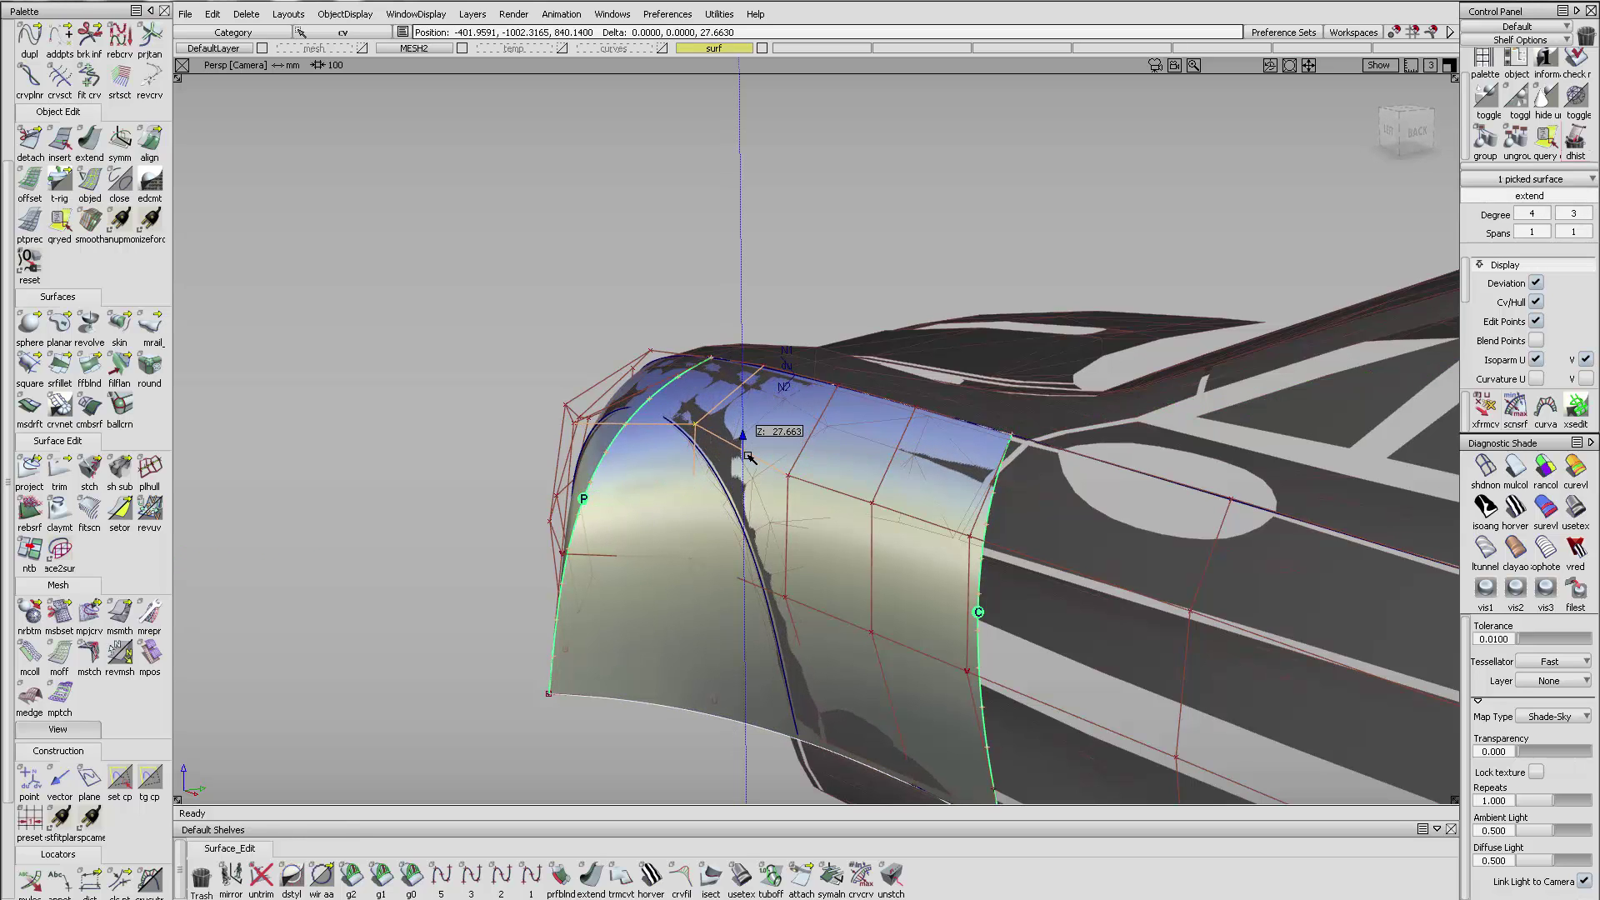
- Pick the shared control vertices along the seam between the two front surfaces and adjust them to fit the mesh
alt+shift+drag(747, 461, 656, 616)
key(ctrl+shift+n)
drag(680, 729, 735, 657)
click(638, 532)
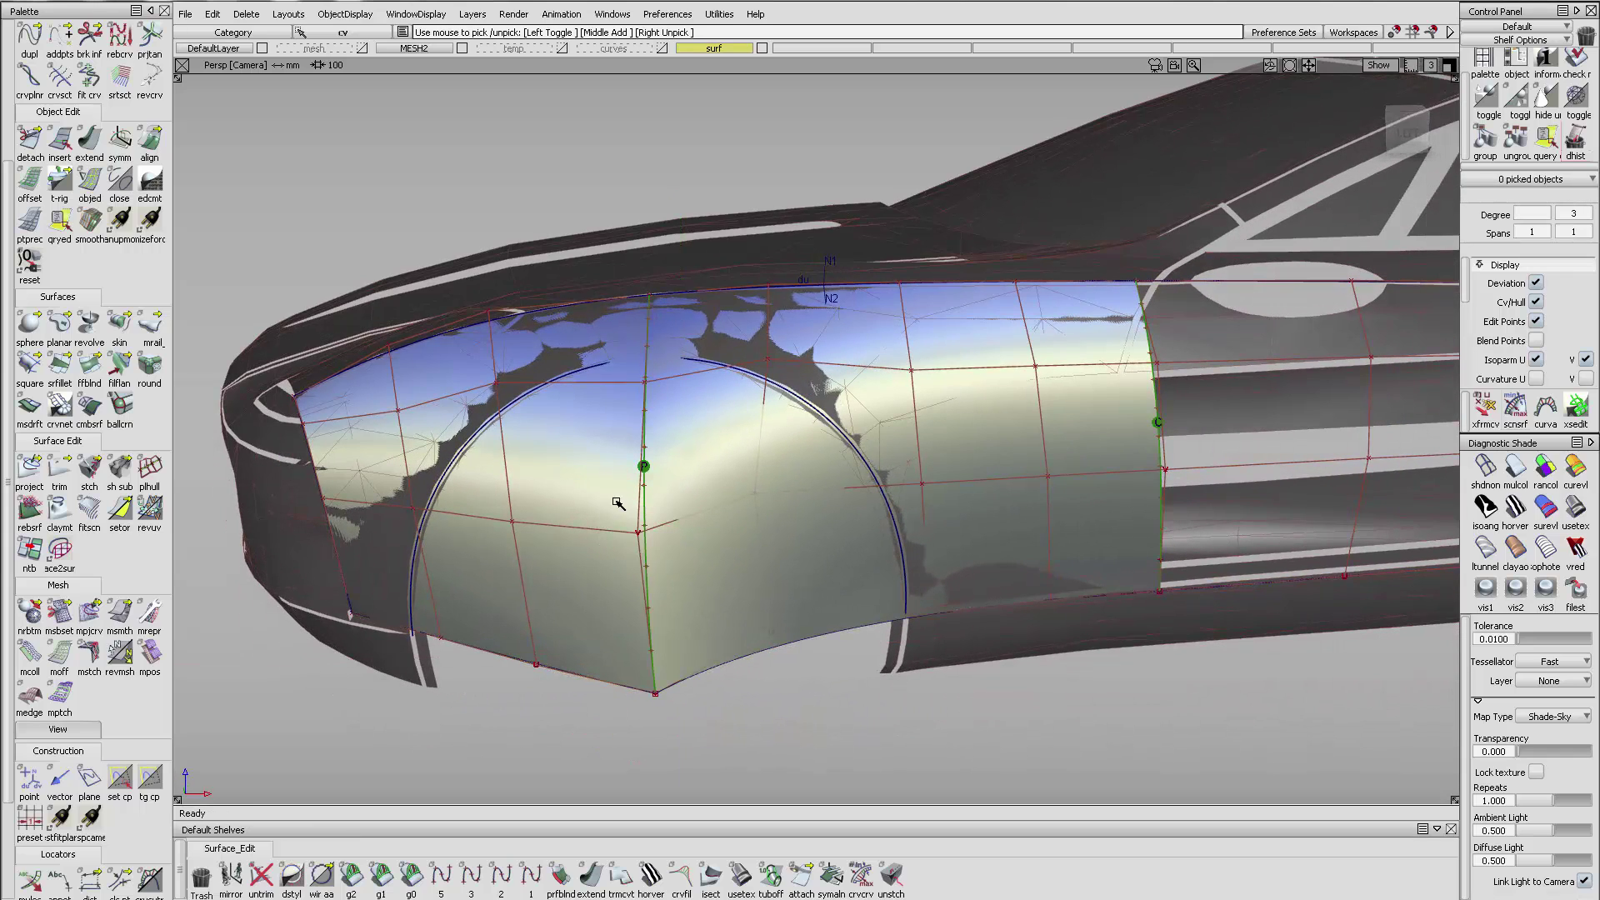
alt+shift+drag(693, 495, 775, 504)
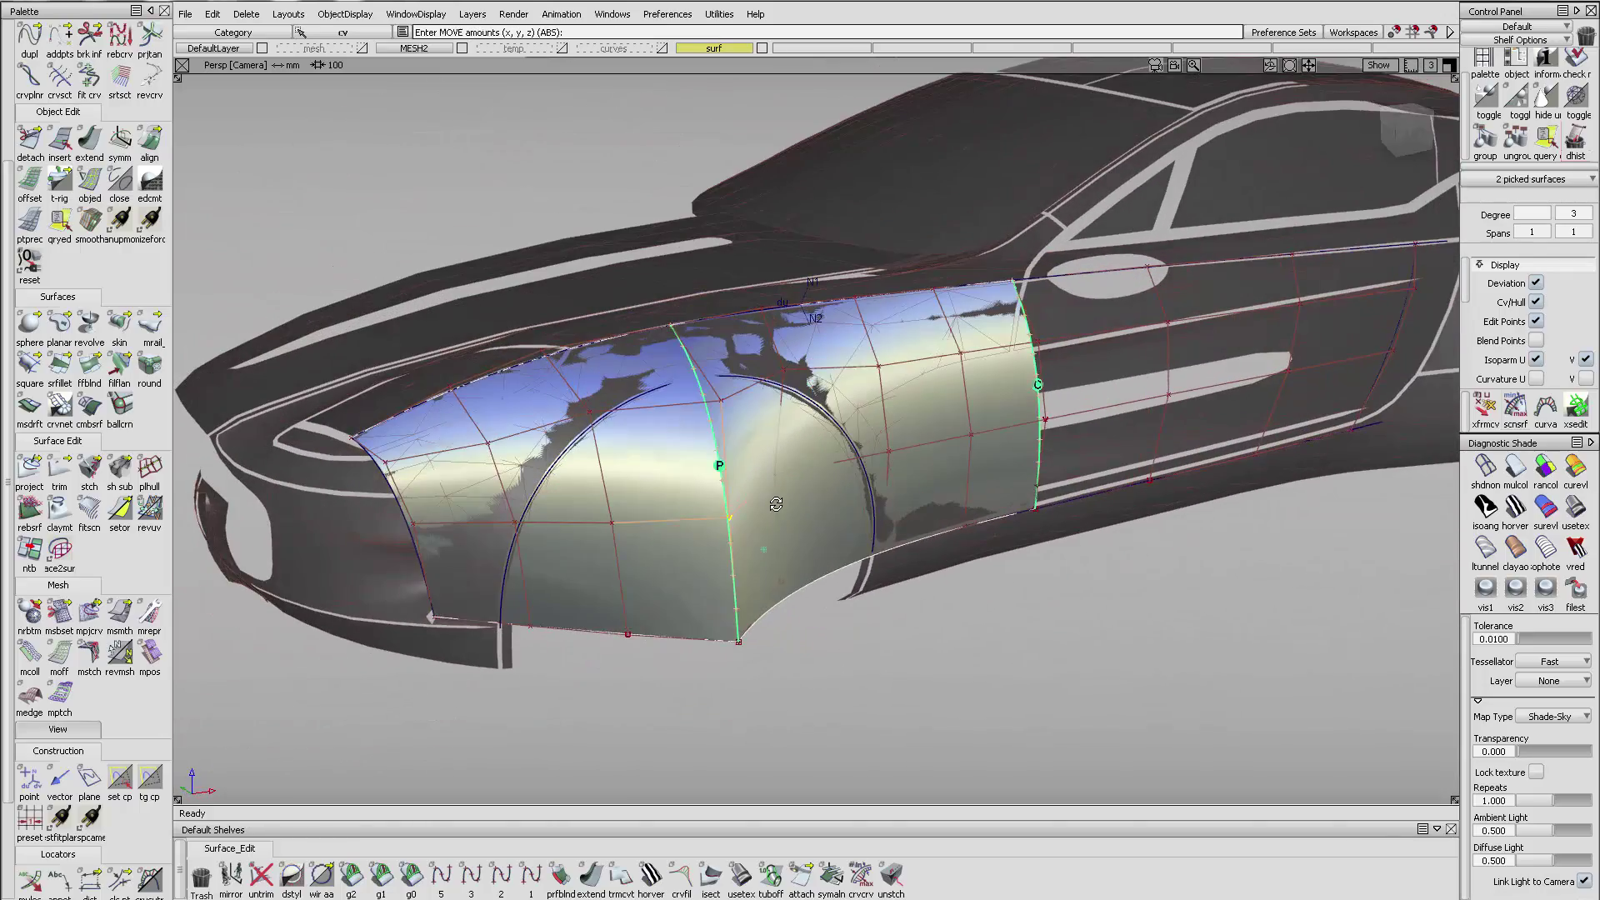
alt+shift+drag(759, 399, 537, 415)
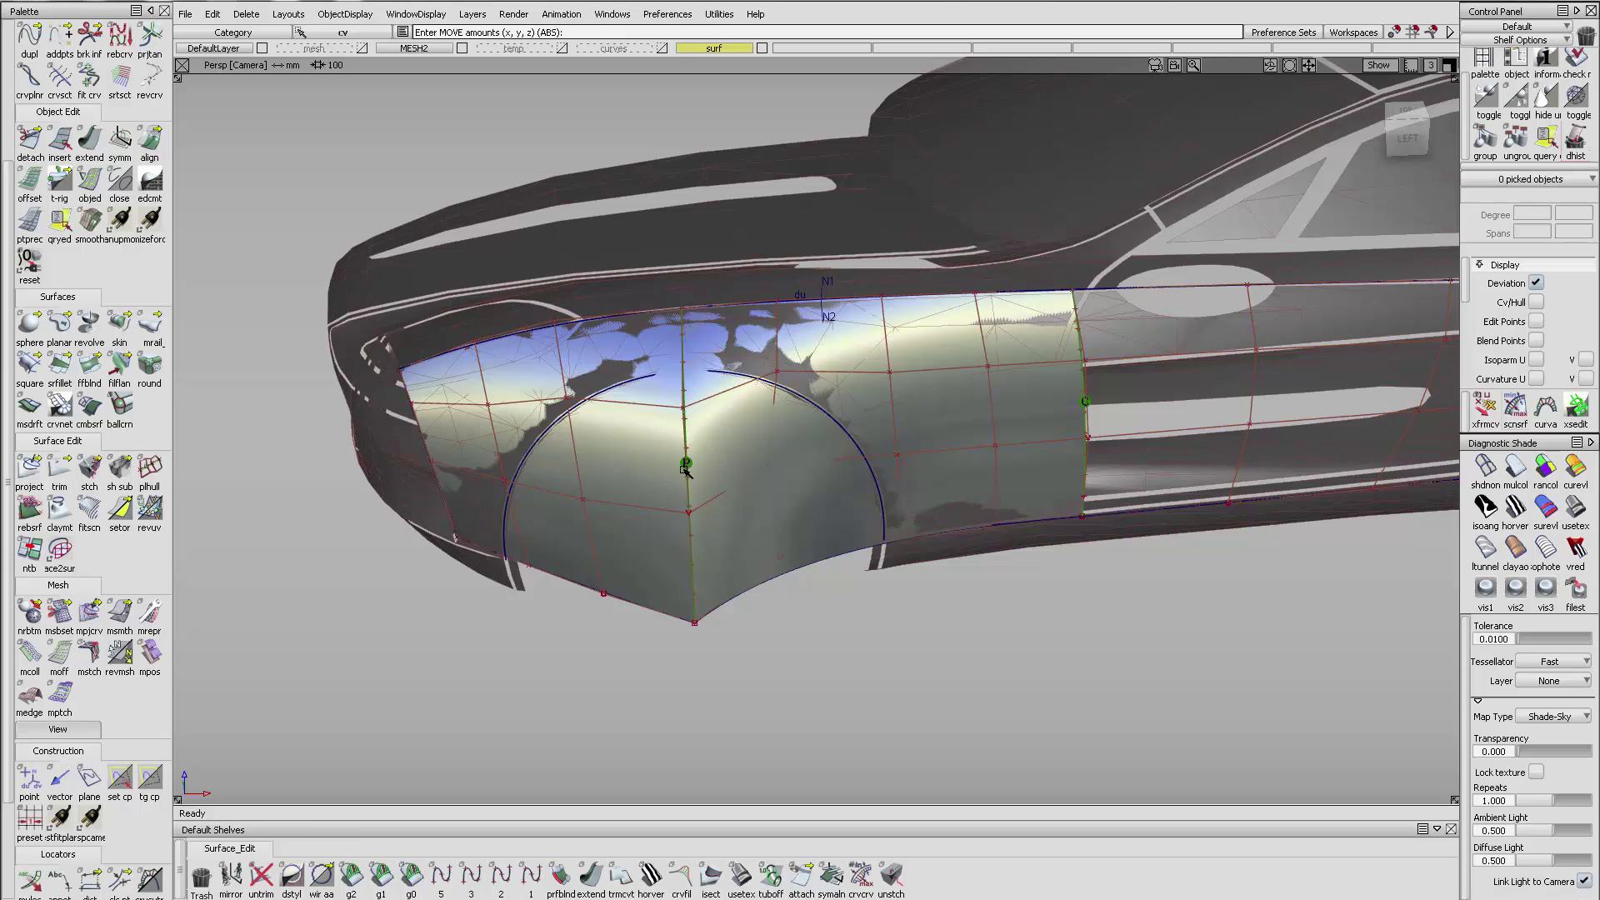
drag(727, 449, 677, 490)
ctrl+shift+drag(709, 497, 679, 527)
- Switch to Horizontal/Vertical zebra shading and examine the stripe flow across the seam between the fender surfaces
alt+shift+drag(648, 389, 828, 350)
click(1514, 508)
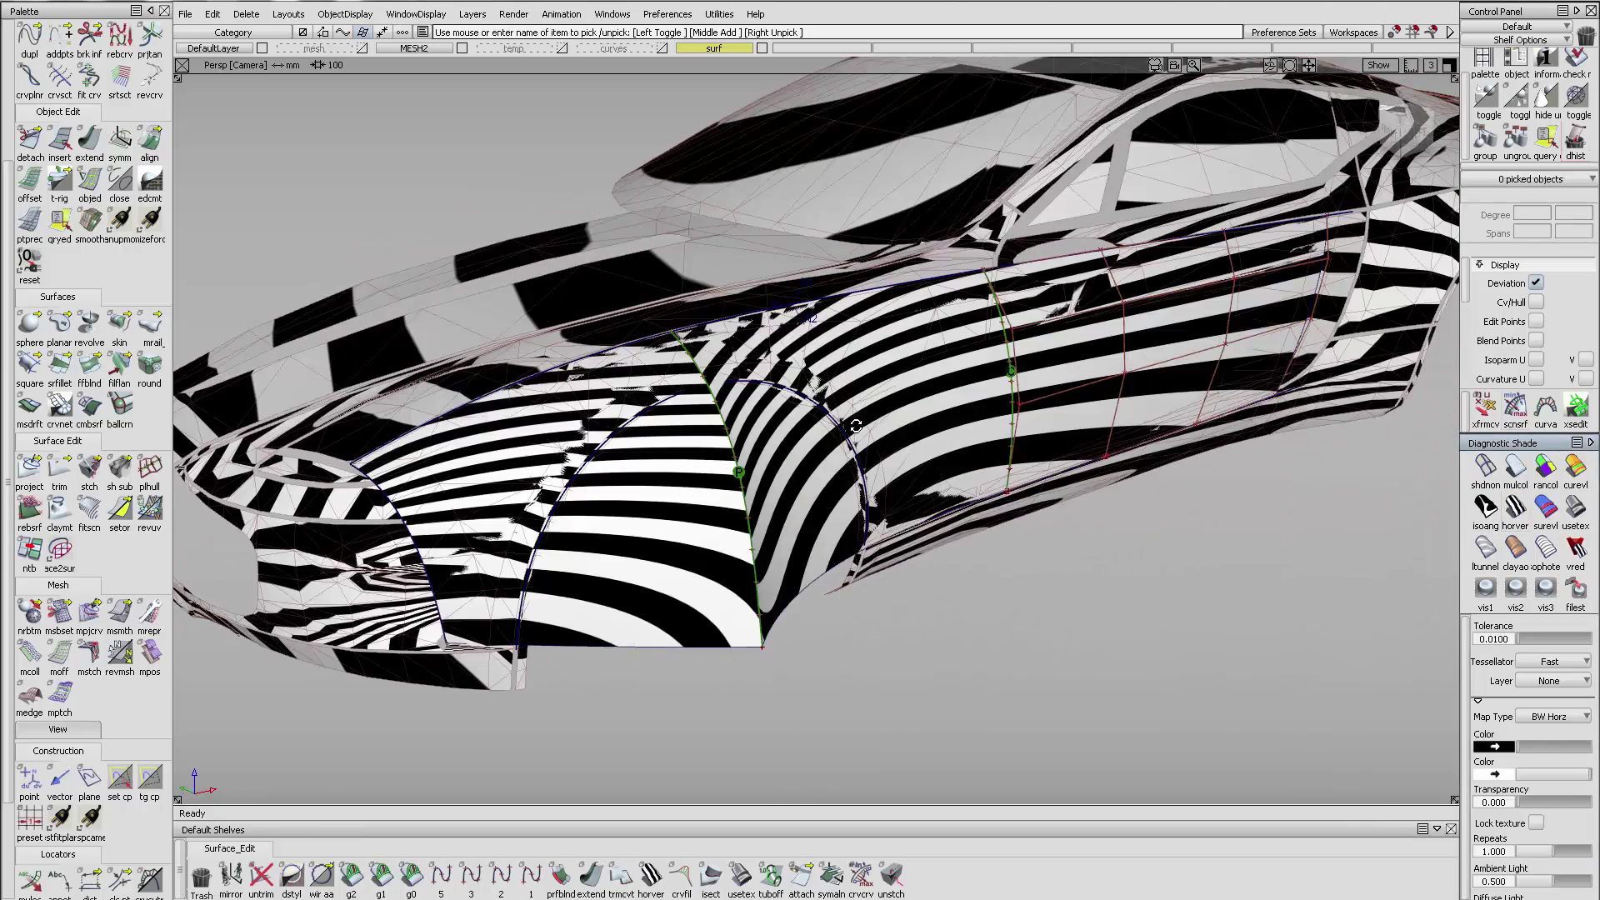
alt+shift+drag(841, 523, 836, 469)
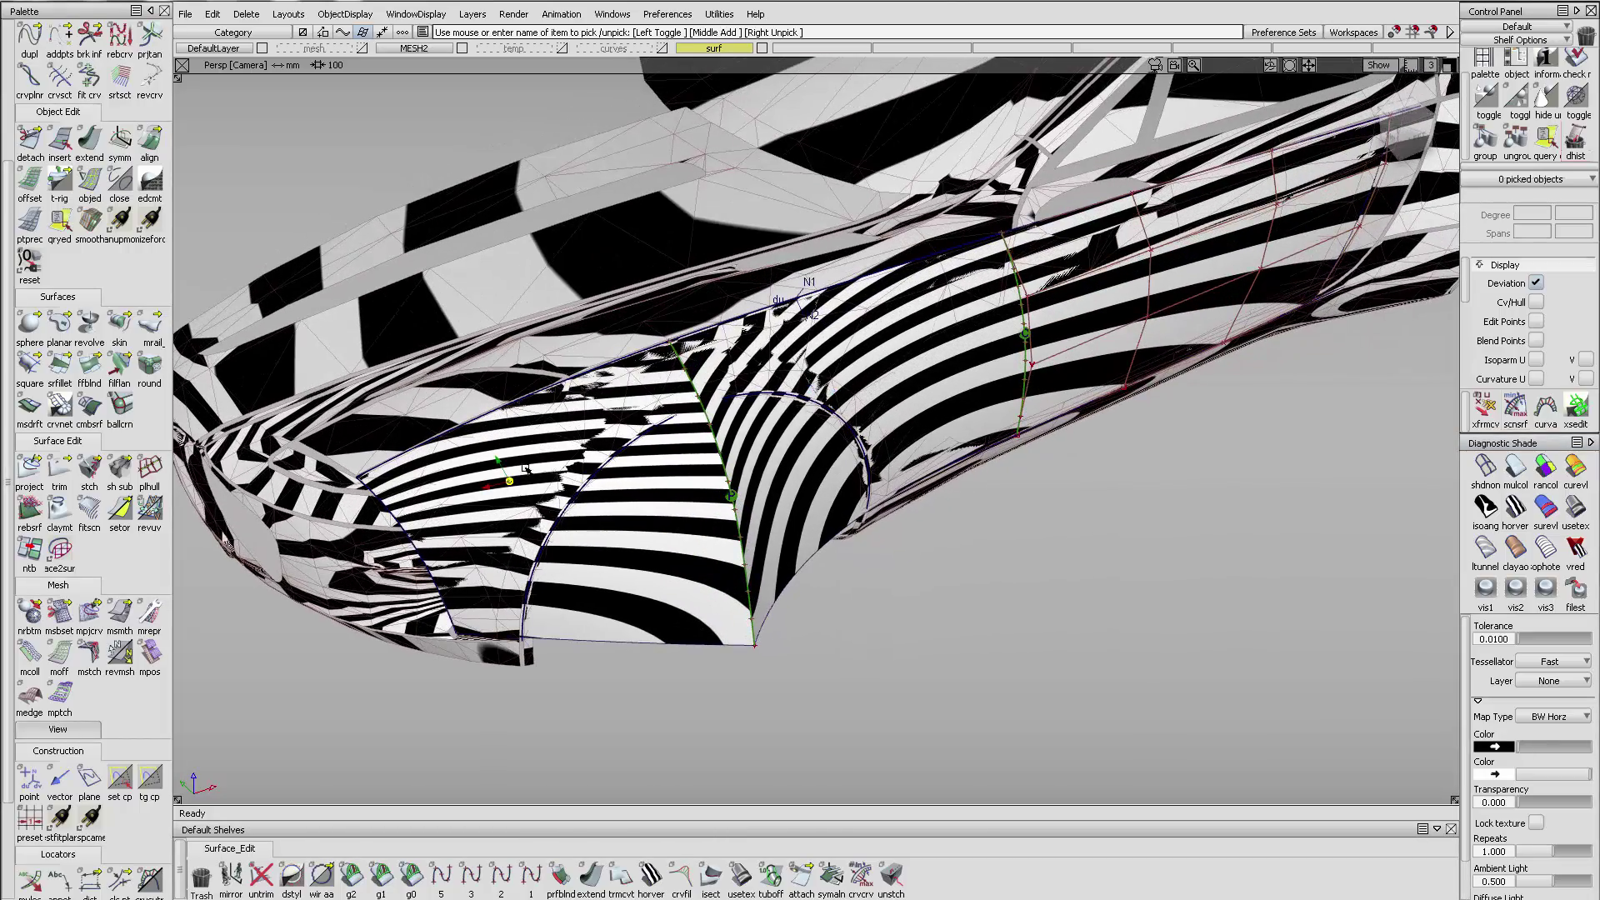
alt+shift+drag(525, 469, 598, 482)
- Pick interior control vertices of the square surface and nudge them along Y to smooth the zebra stripes
click(695, 534)
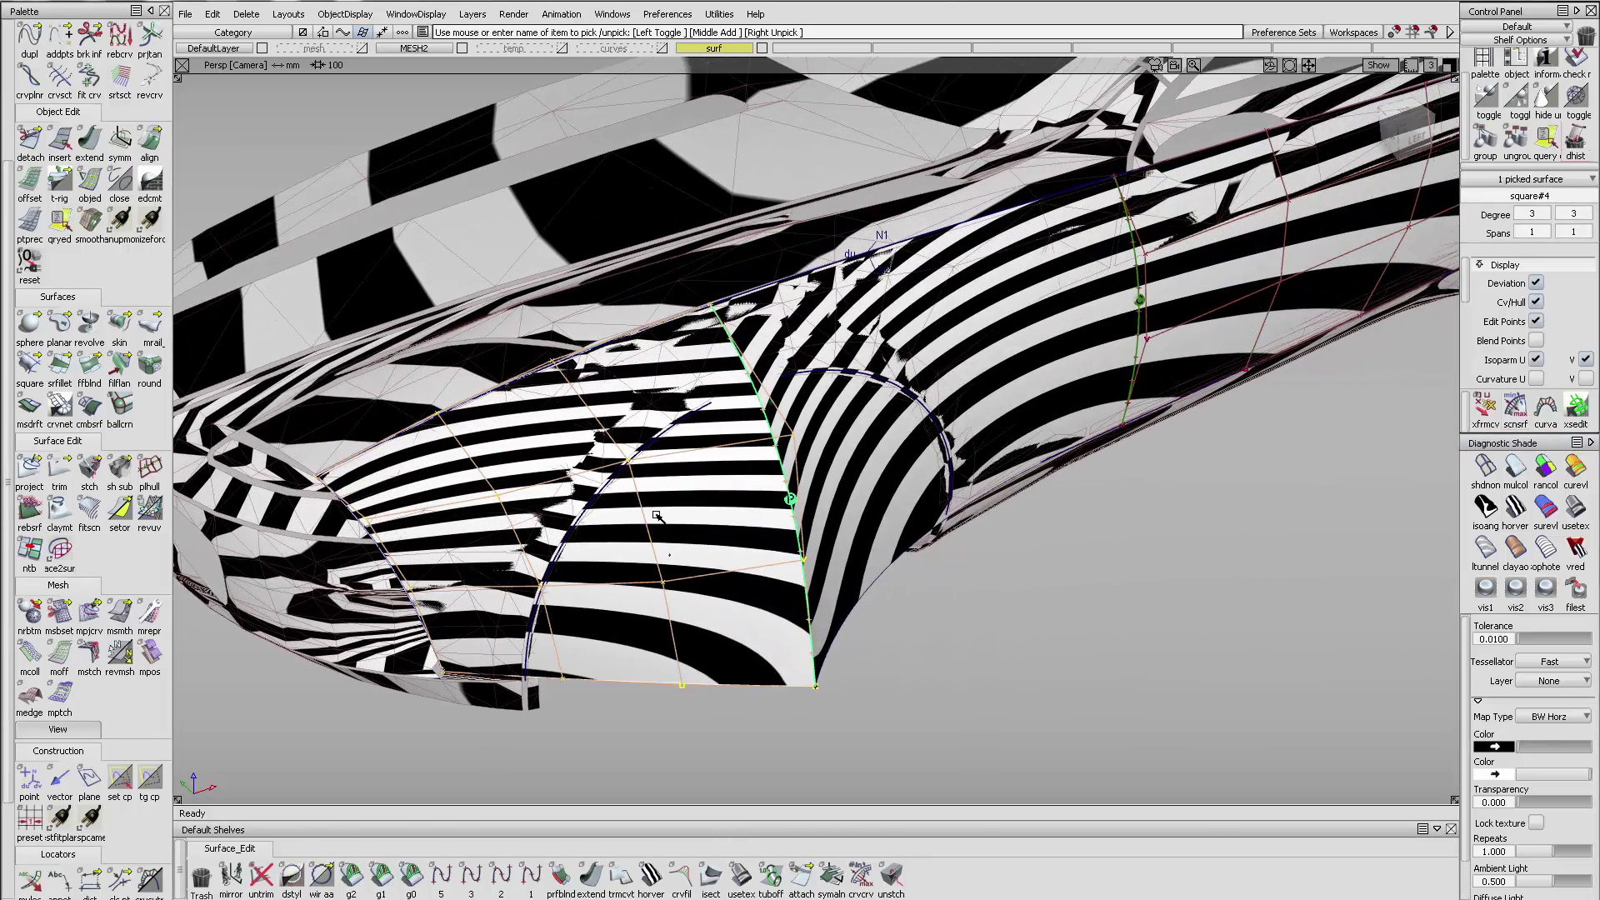
key(m)
alt+shift+drag(537, 526, 612, 475)
middle_drag(616, 477, 625, 482)
mouse_move(629, 483)
alt+shift+mouse_down()
mouse_move(666, 517)
mouse_move(685, 485)
alt+shift+mouse_up()
mouse_move(685, 483)
ctrl+shift+mouse_down()
mouse_move(683, 408)
mouse_move(708, 433)
ctrl+shift+mouse_up()
key(m)
middle_drag(722, 437, 714, 435)
- Fine-tune the square surface's control vertex position along Z to improve the stripe flow at the seam
alt+shift+drag(830, 404, 833, 455)
click(831, 539)
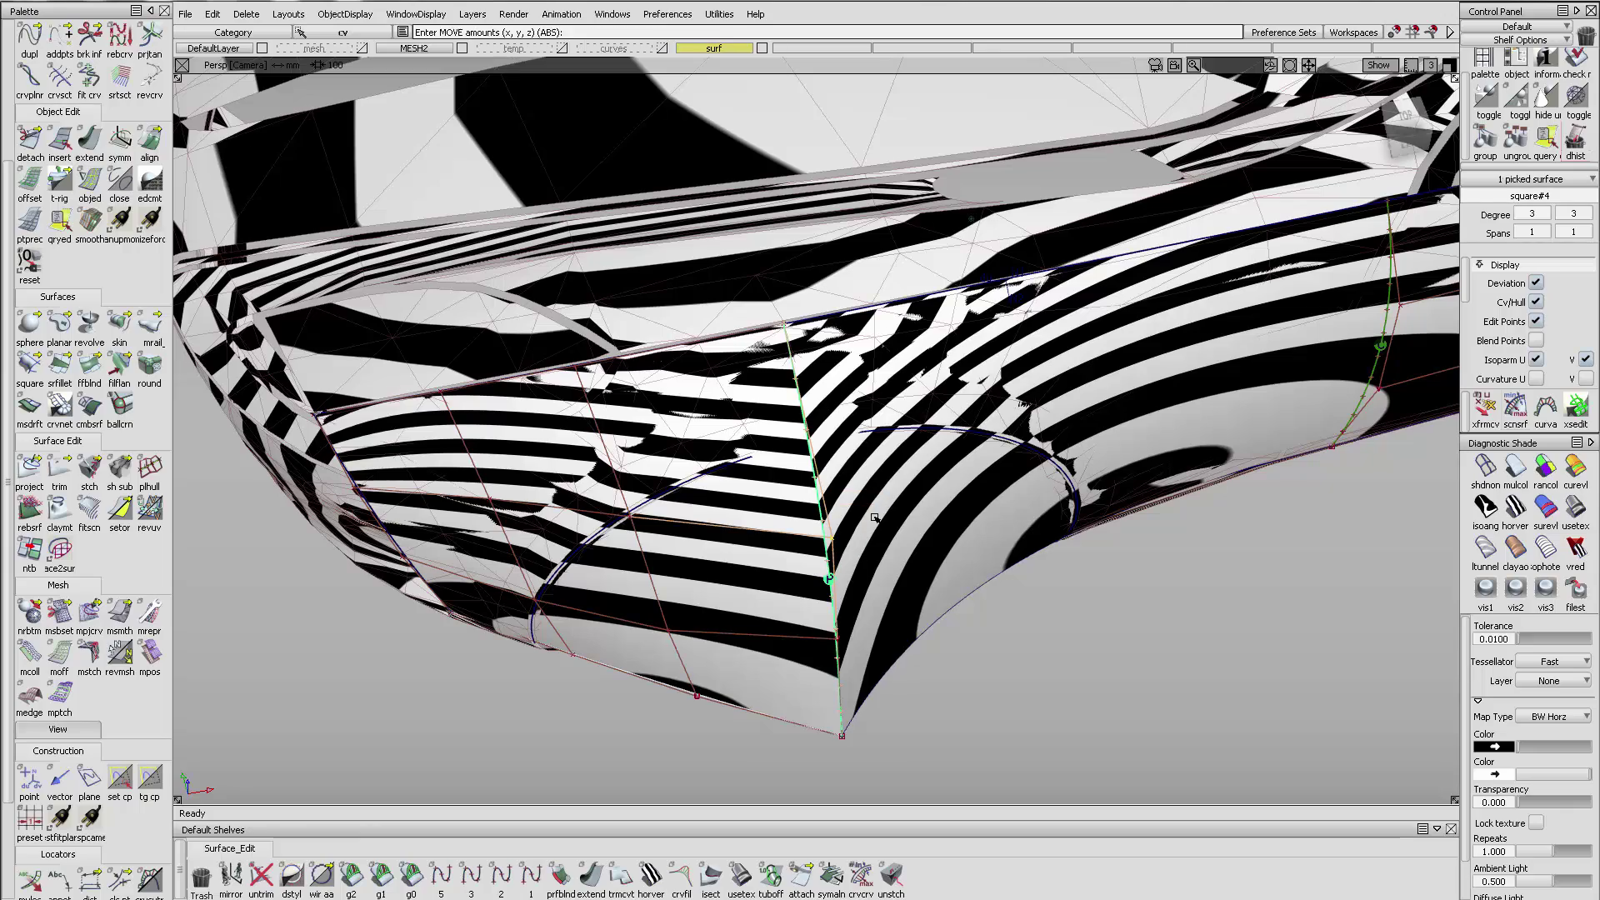
right_drag(875, 518, 866, 516)
ctrl+shift+drag(885, 500, 886, 555)
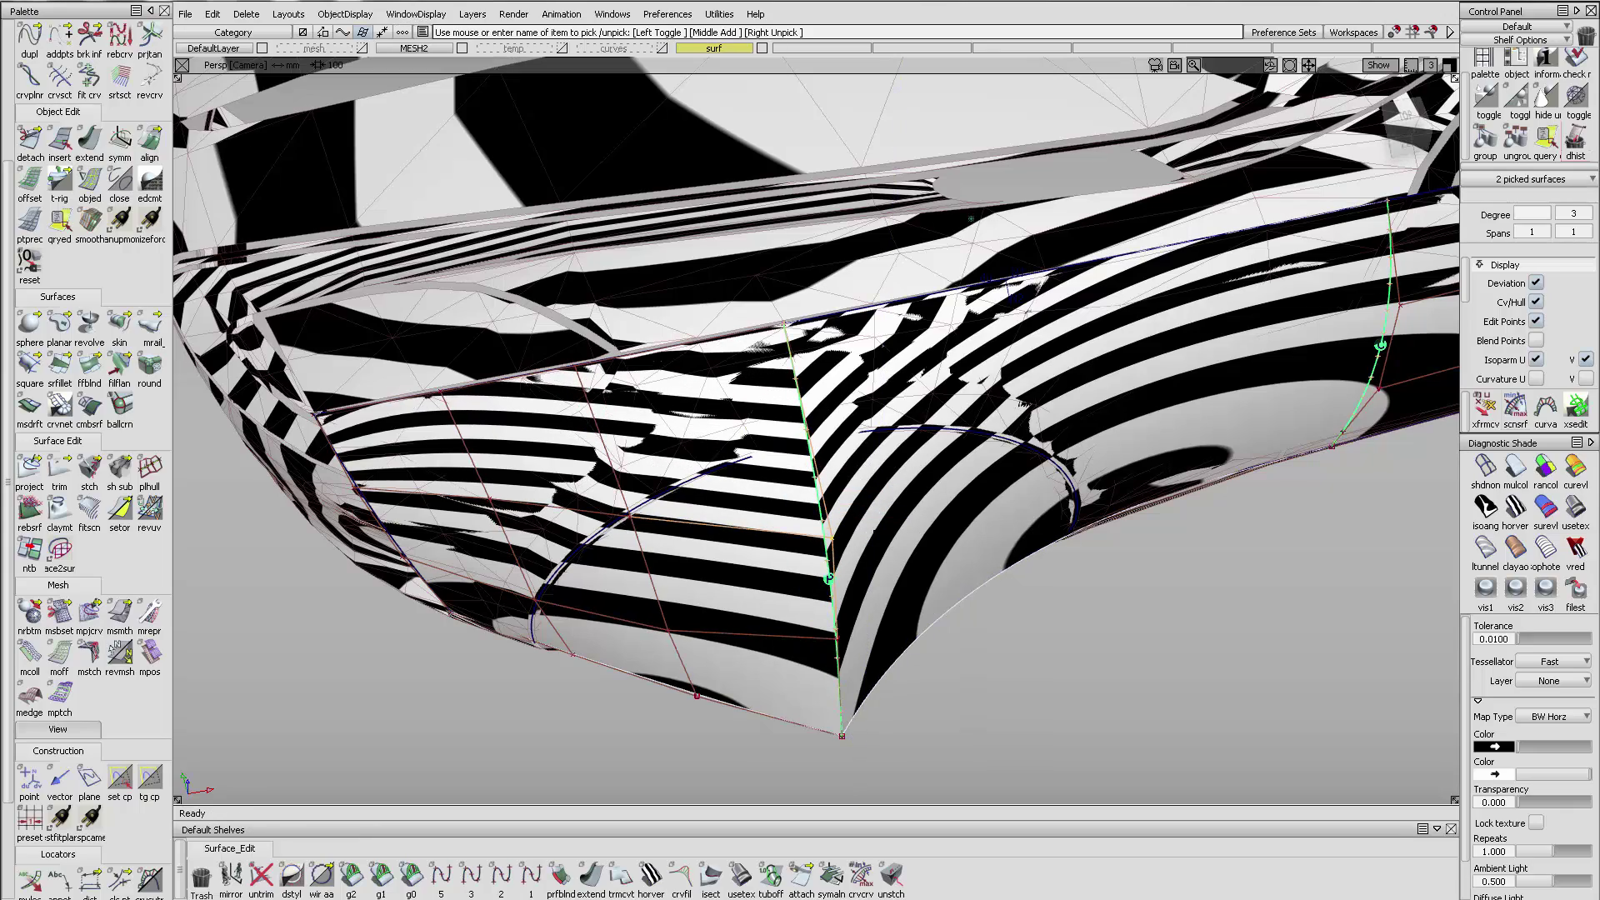
- Hide the MESH2 layer and check the zebra stripes on the fender surfaces alone
alt+shift+right_drag(1043, 518, 827, 503)
alt+shift+drag(828, 502, 849, 479)
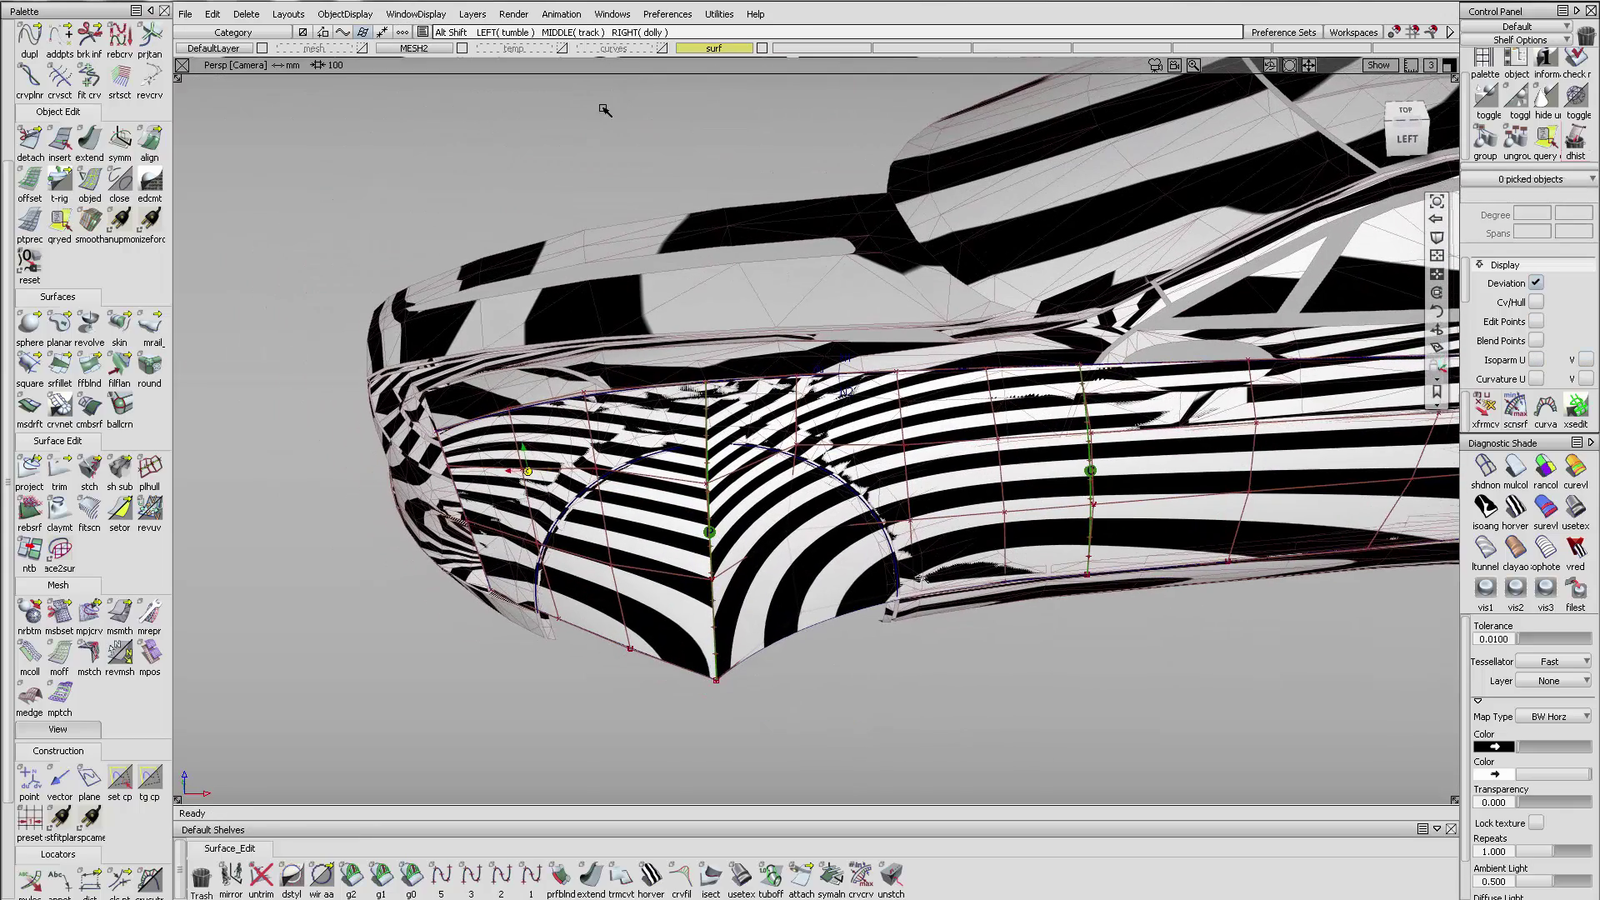
click(461, 48)
alt+shift+drag(839, 390, 858, 358)
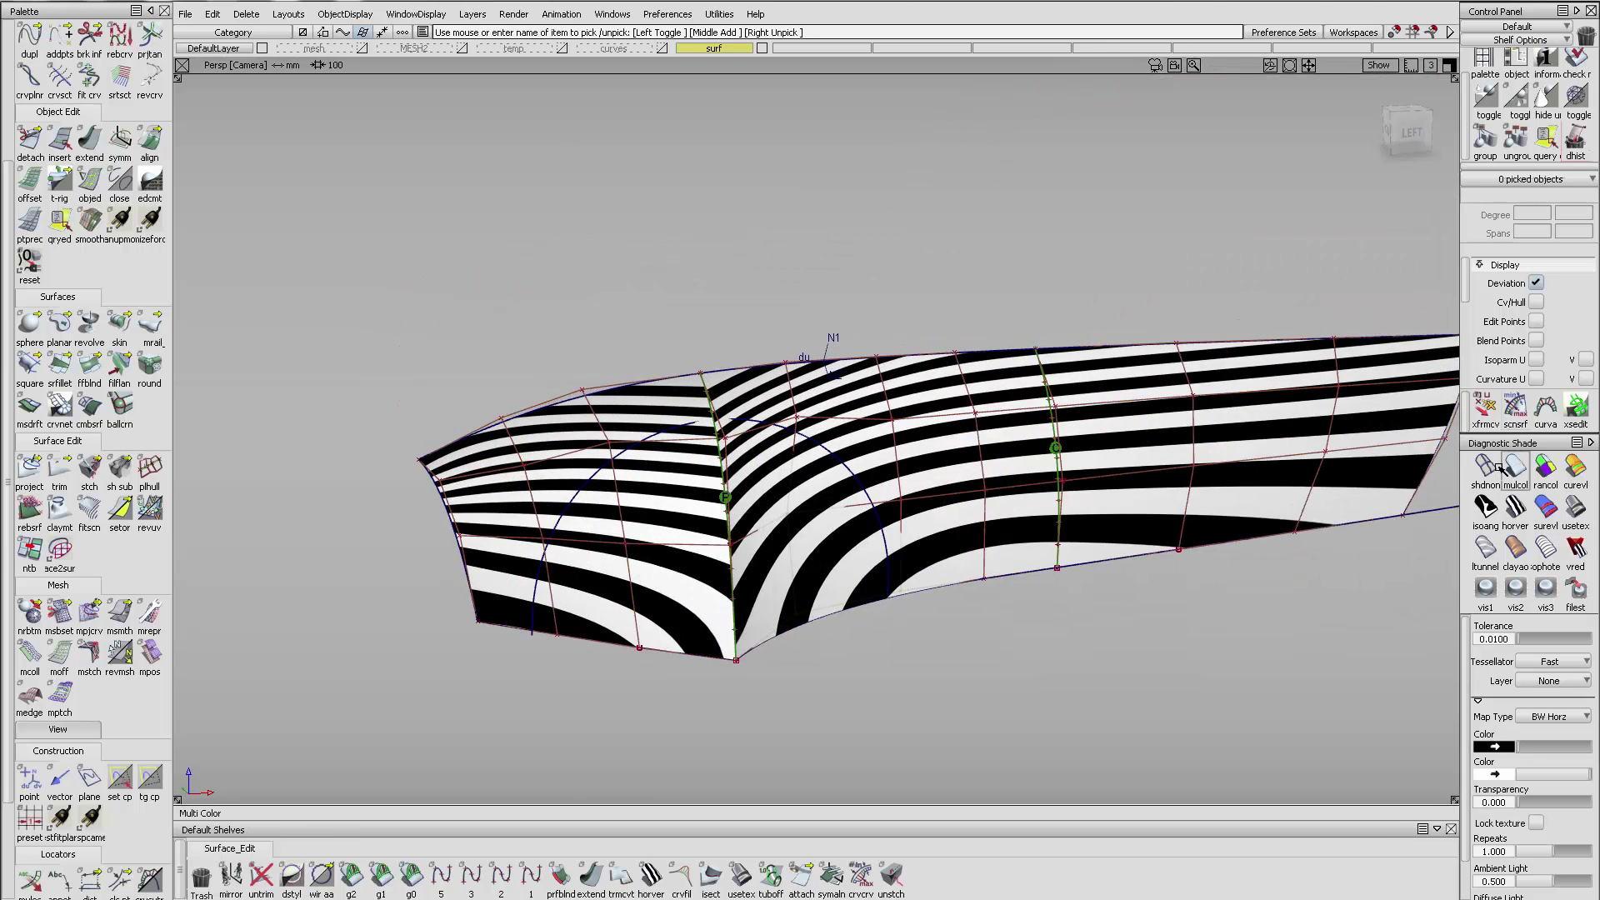
- Turn off the diagnostic shading and hide the control vertices and hulls of the two front fender surfaces
click(1490, 467)
drag(743, 532, 715, 510)
ctrl+shift+right_drag(737, 467, 742, 411)
ctrl+shift+drag(742, 411, 742, 466)
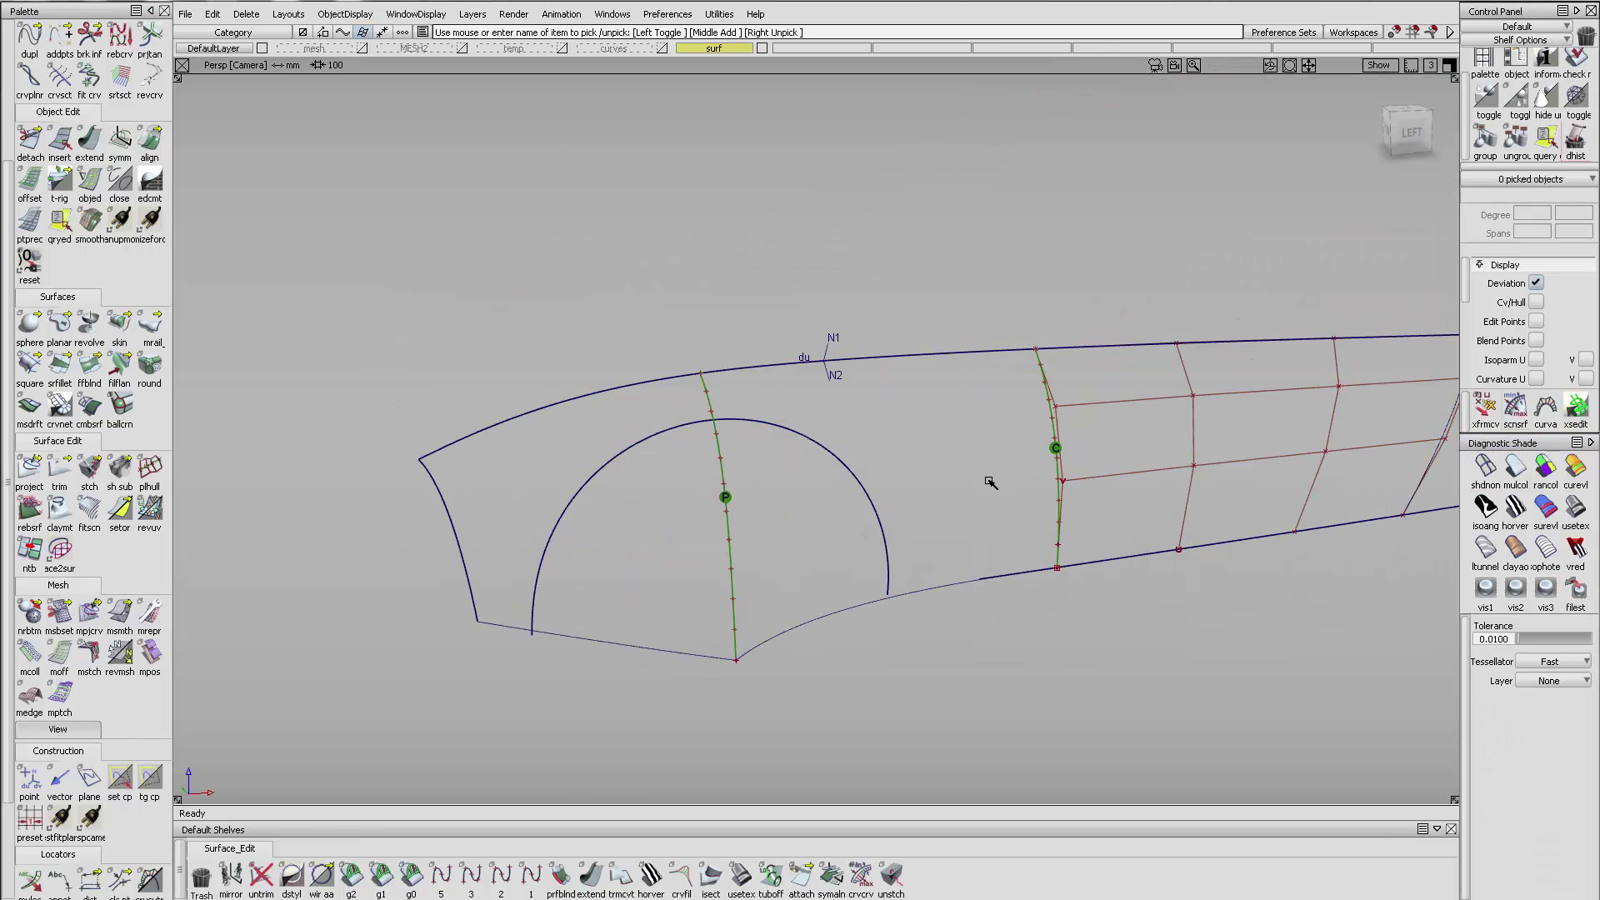
click(761, 660)
alt+shift+drag(775, 641, 948, 475)
ctrl+shift+drag(797, 406, 798, 404)
alt+shift+drag(1088, 545, 914, 510)
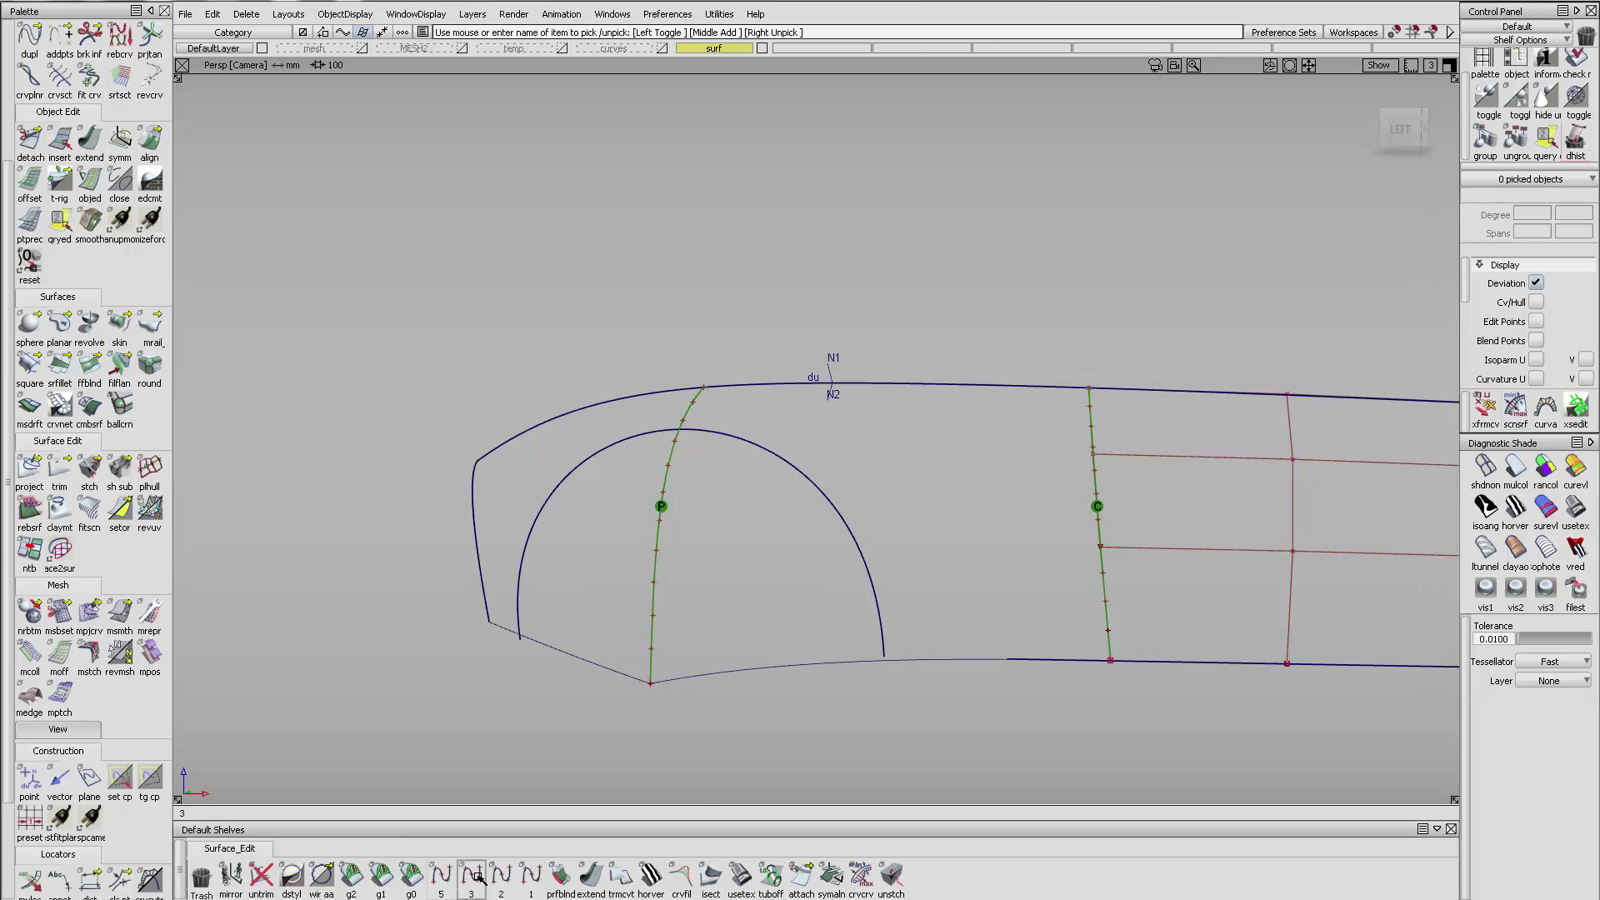
- Draw a degree 2 curve from the fender's top edge to its lower edge behind the wheel arch and bow its middle control vertex rearward
click(501, 875)
click(798, 385)
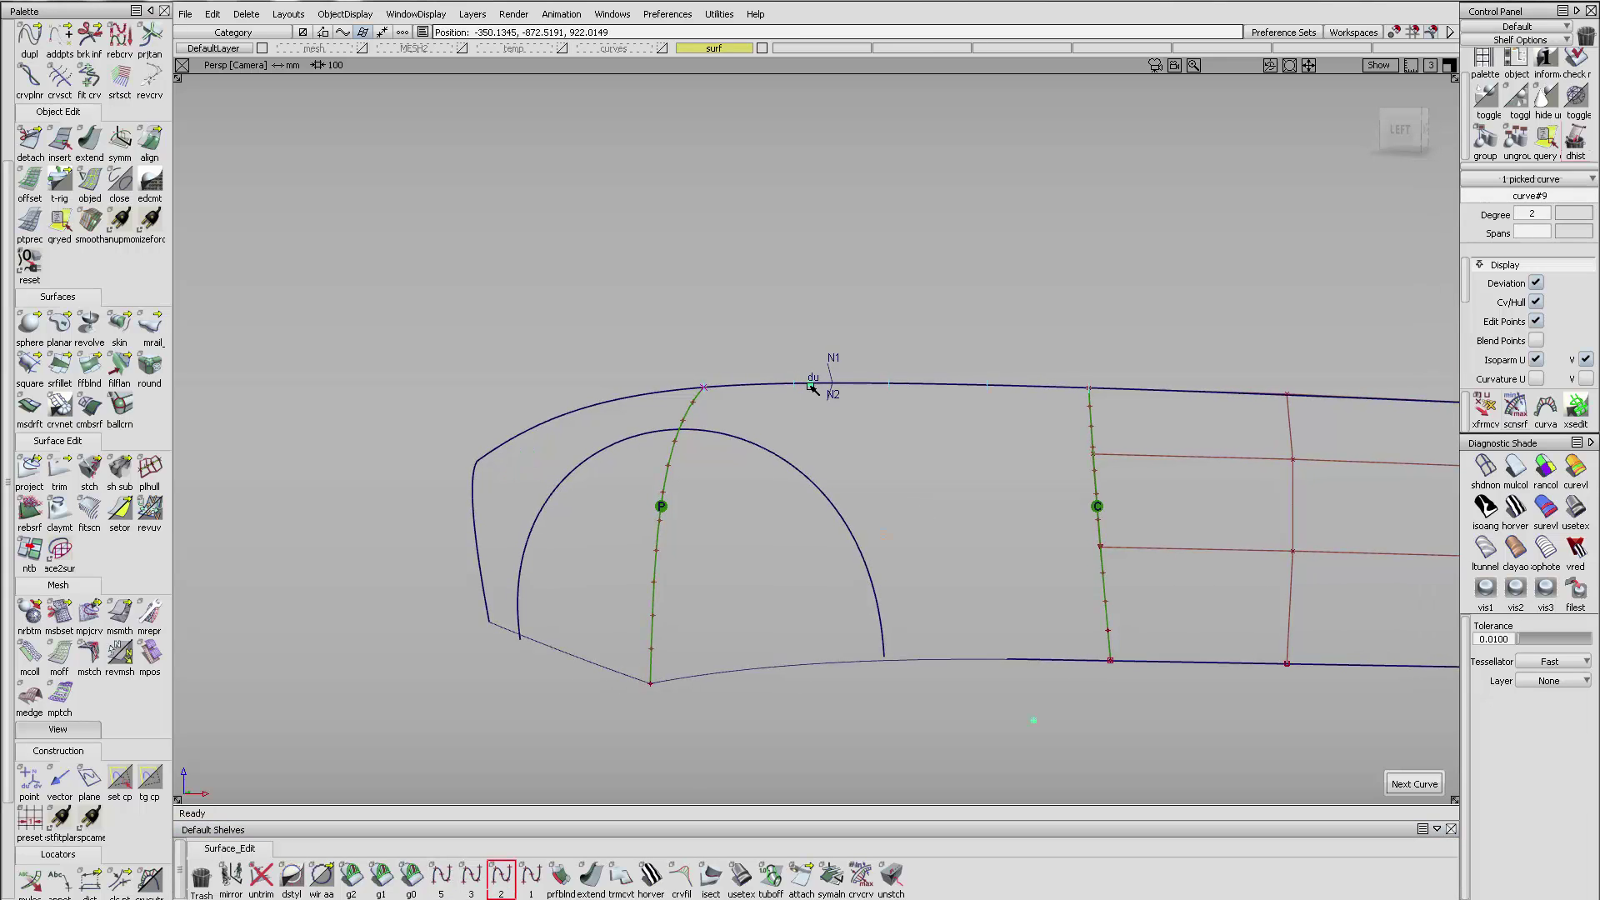
alt+shift+drag(941, 489, 1010, 627)
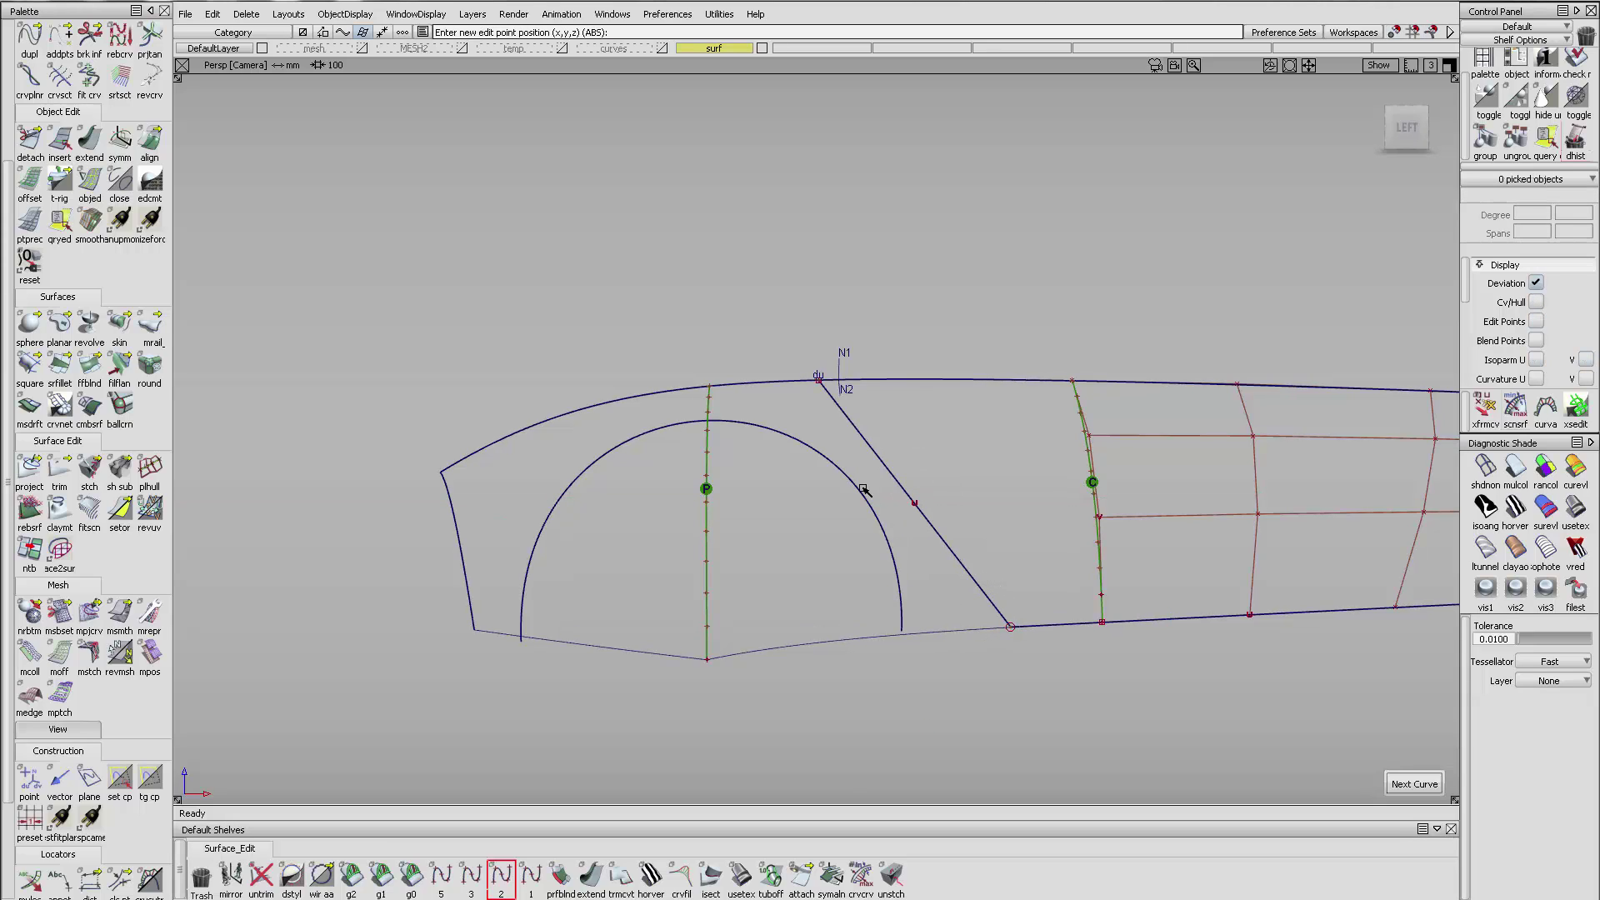
ctrl+shift+drag(860, 486, 893, 481)
drag(894, 481, 974, 566)
ctrl+shift+right_drag(958, 508, 1030, 433)
alt+shift+drag(971, 457, 811, 381)
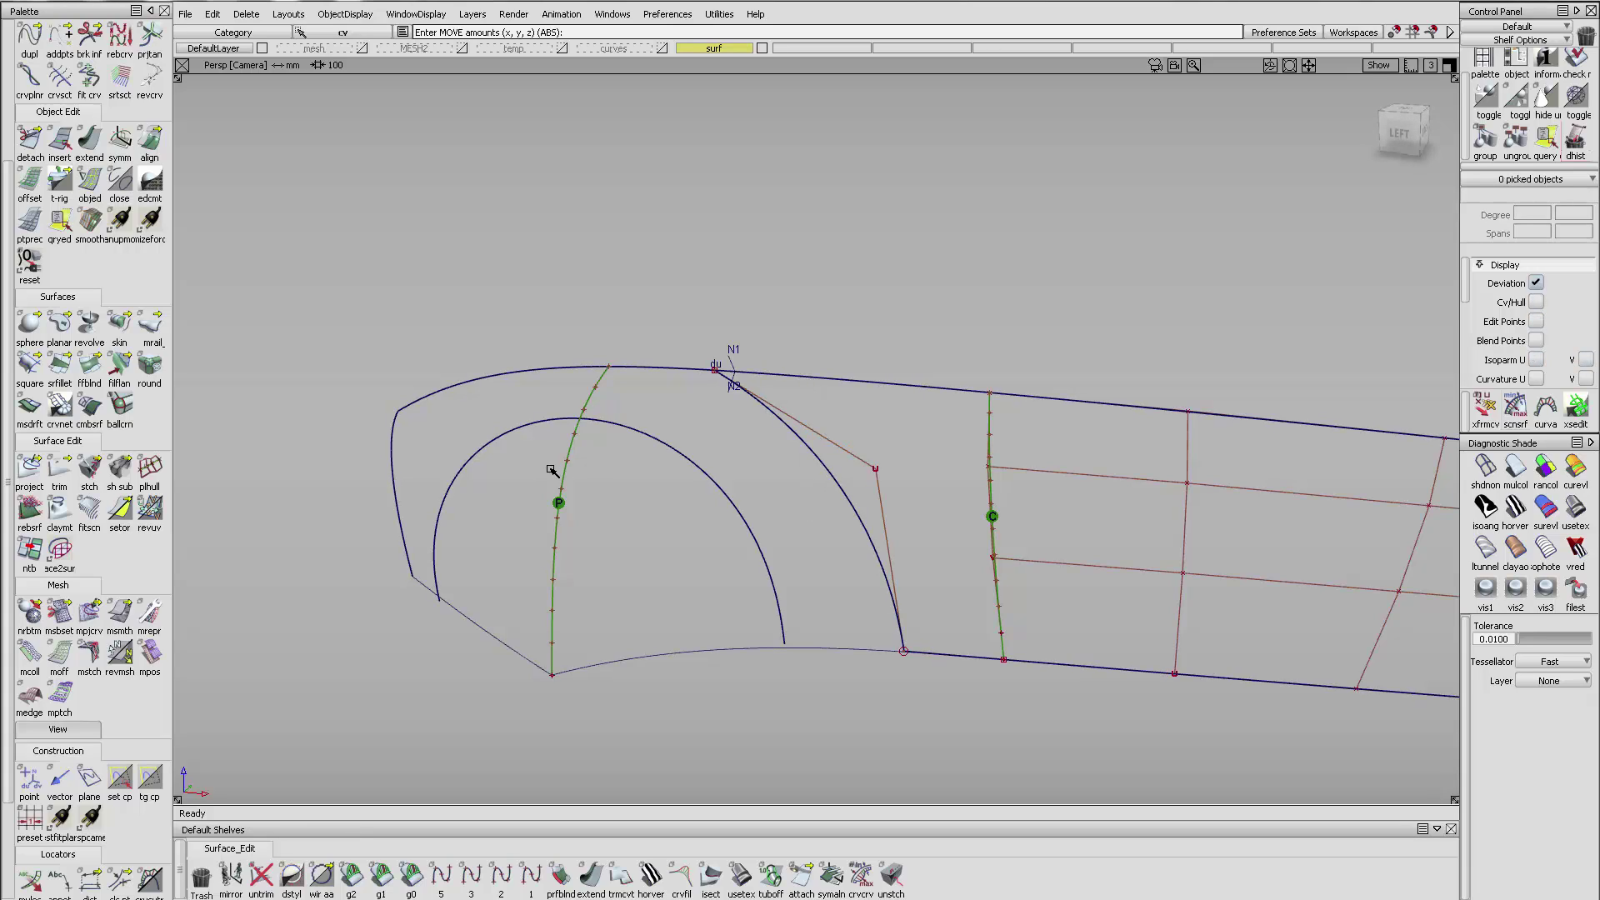
- Move the upper end of the rear trim curve slightly rearward along the fender's top edge
click(714, 369)
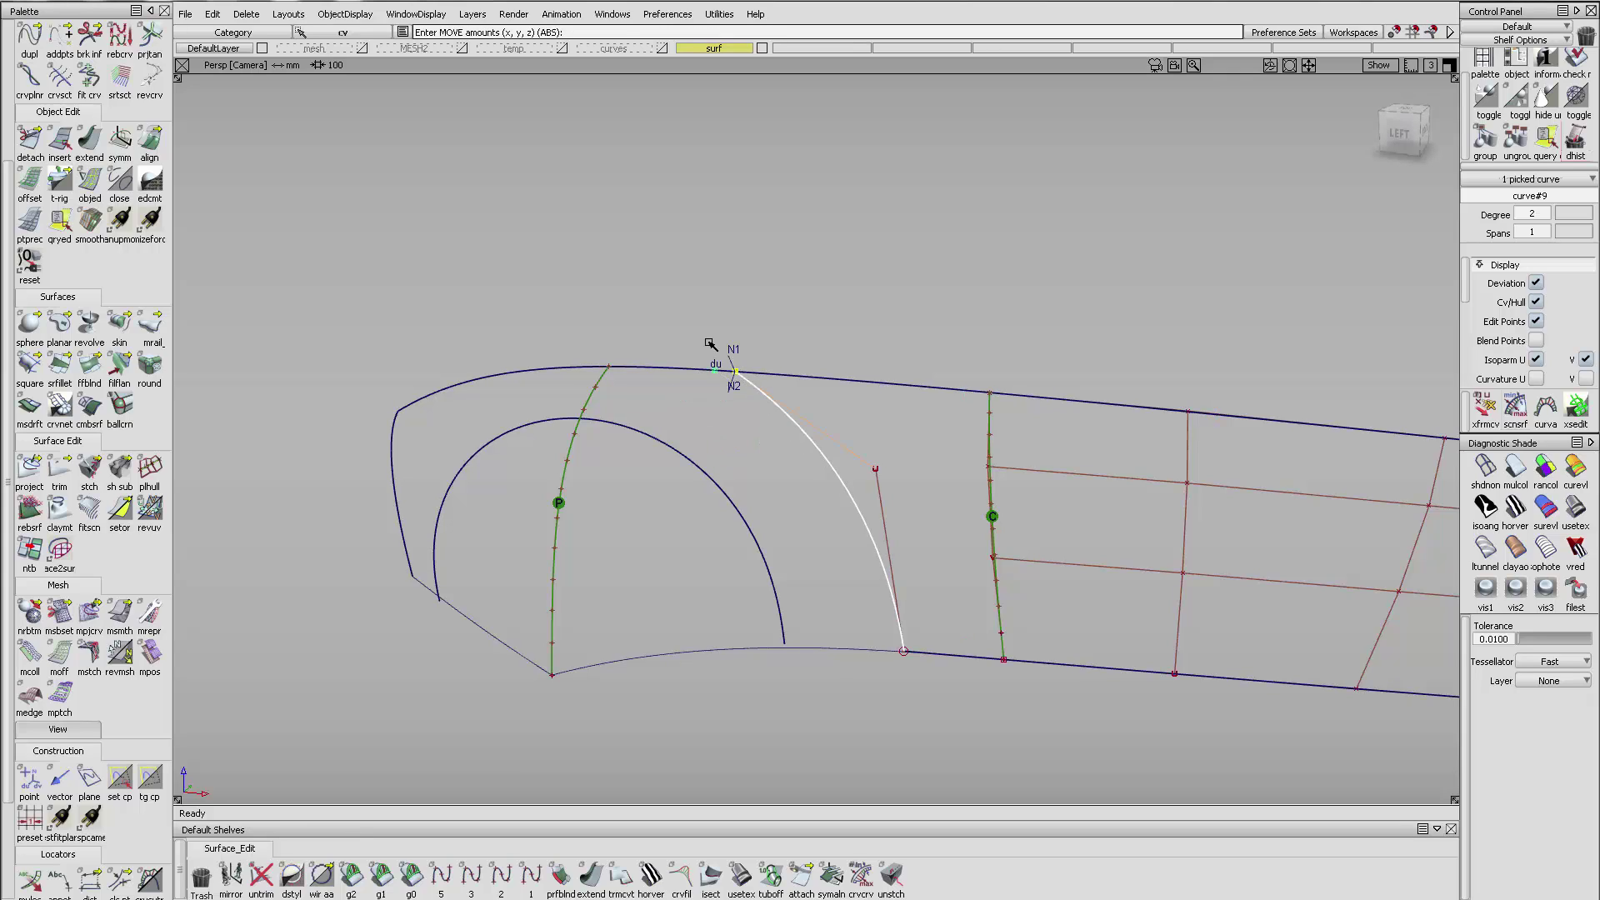
ctrl+shift+drag(714, 369, 709, 343)
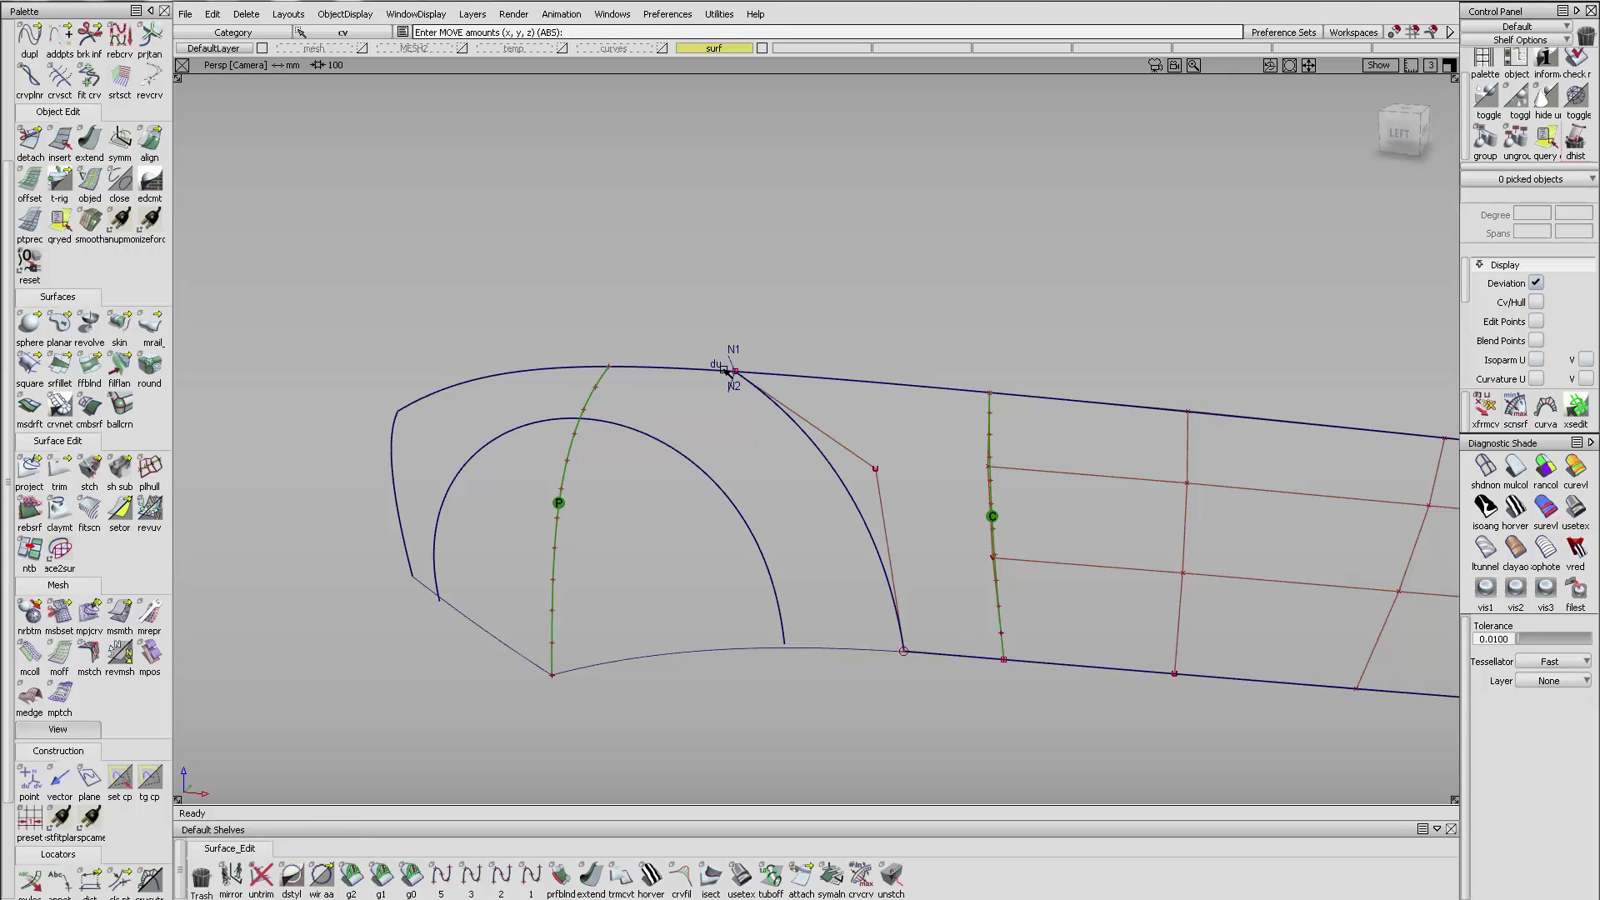
click(891, 368)
click(793, 374)
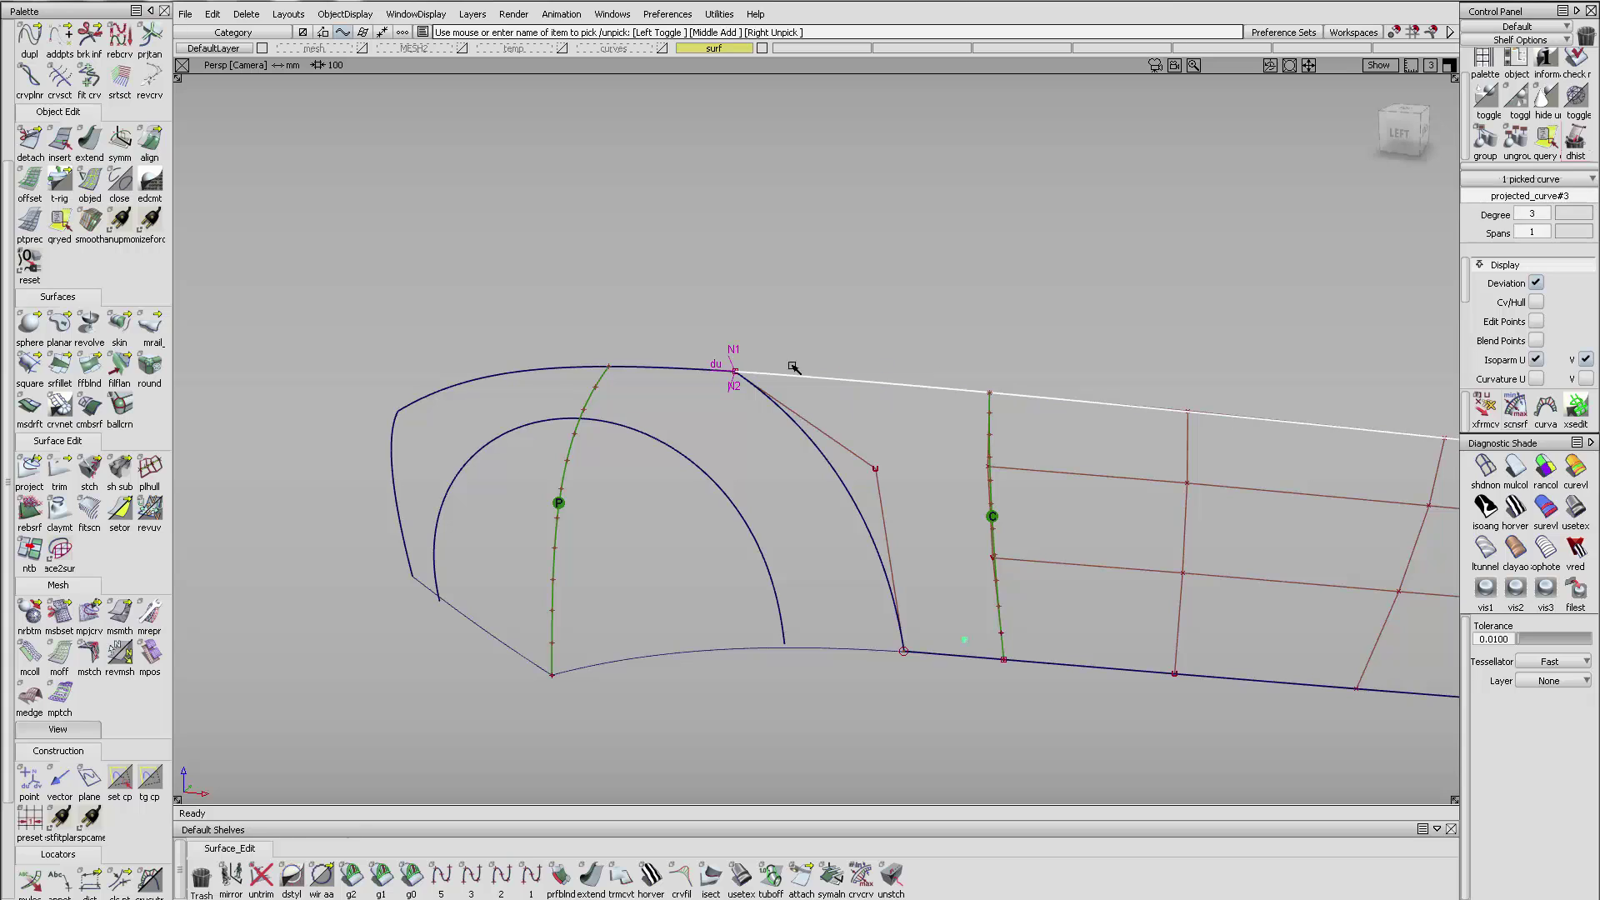
click(786, 313)
alt+shift+drag(702, 413, 653, 417)
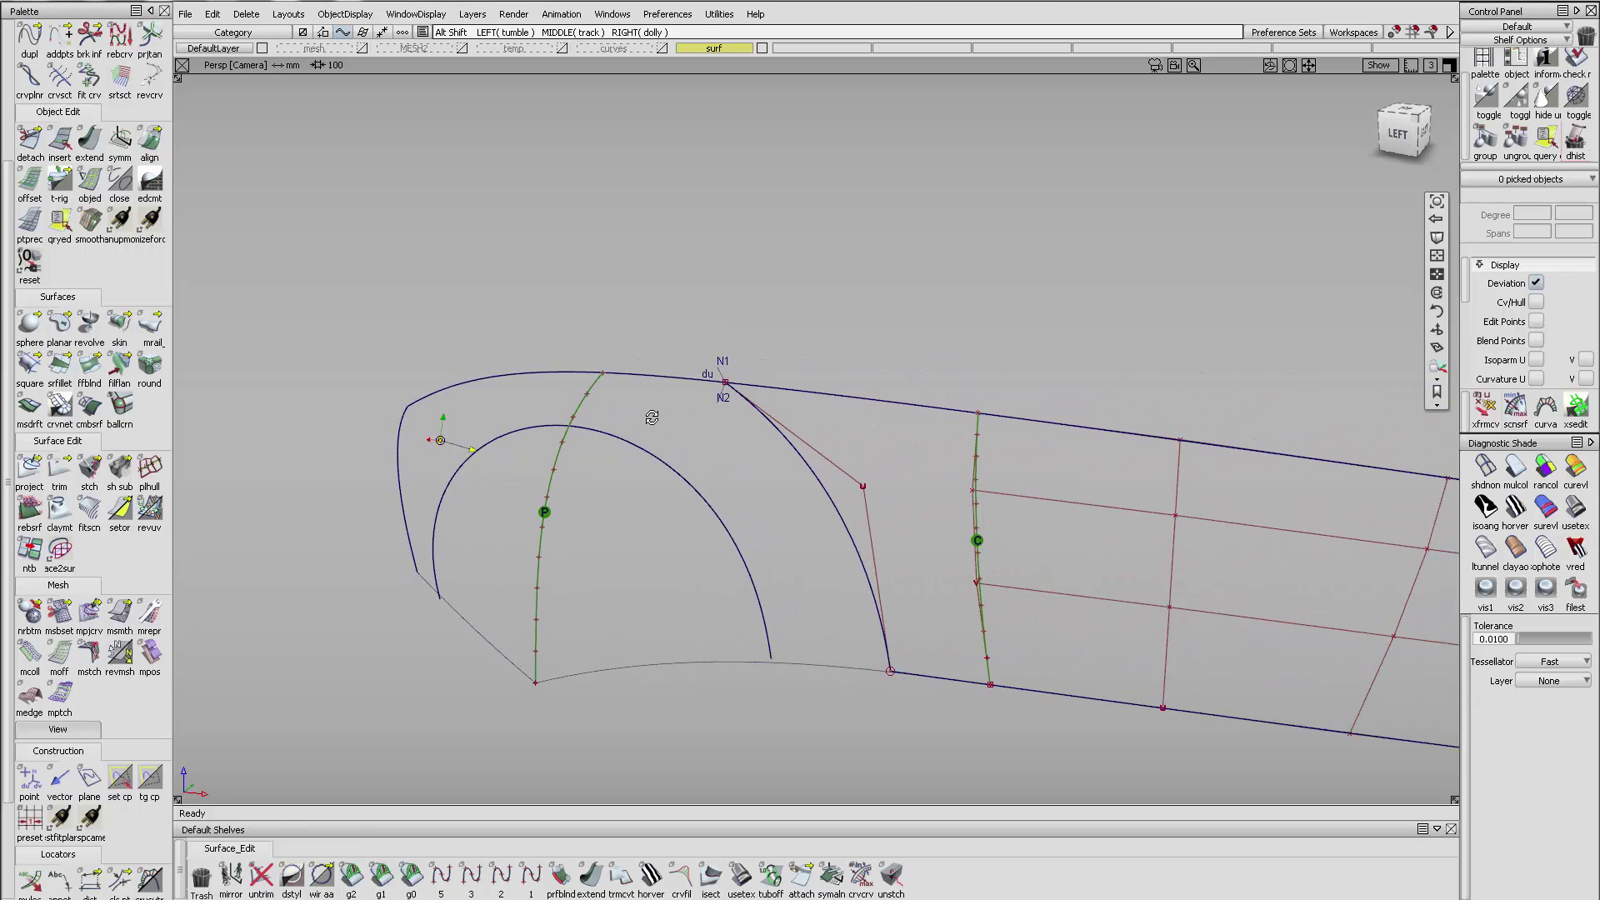
- Raise the middle control vertex of the rear trim curve slightly to refine its bow
drag(810, 442, 904, 533)
right_drag(898, 460, 898, 453)
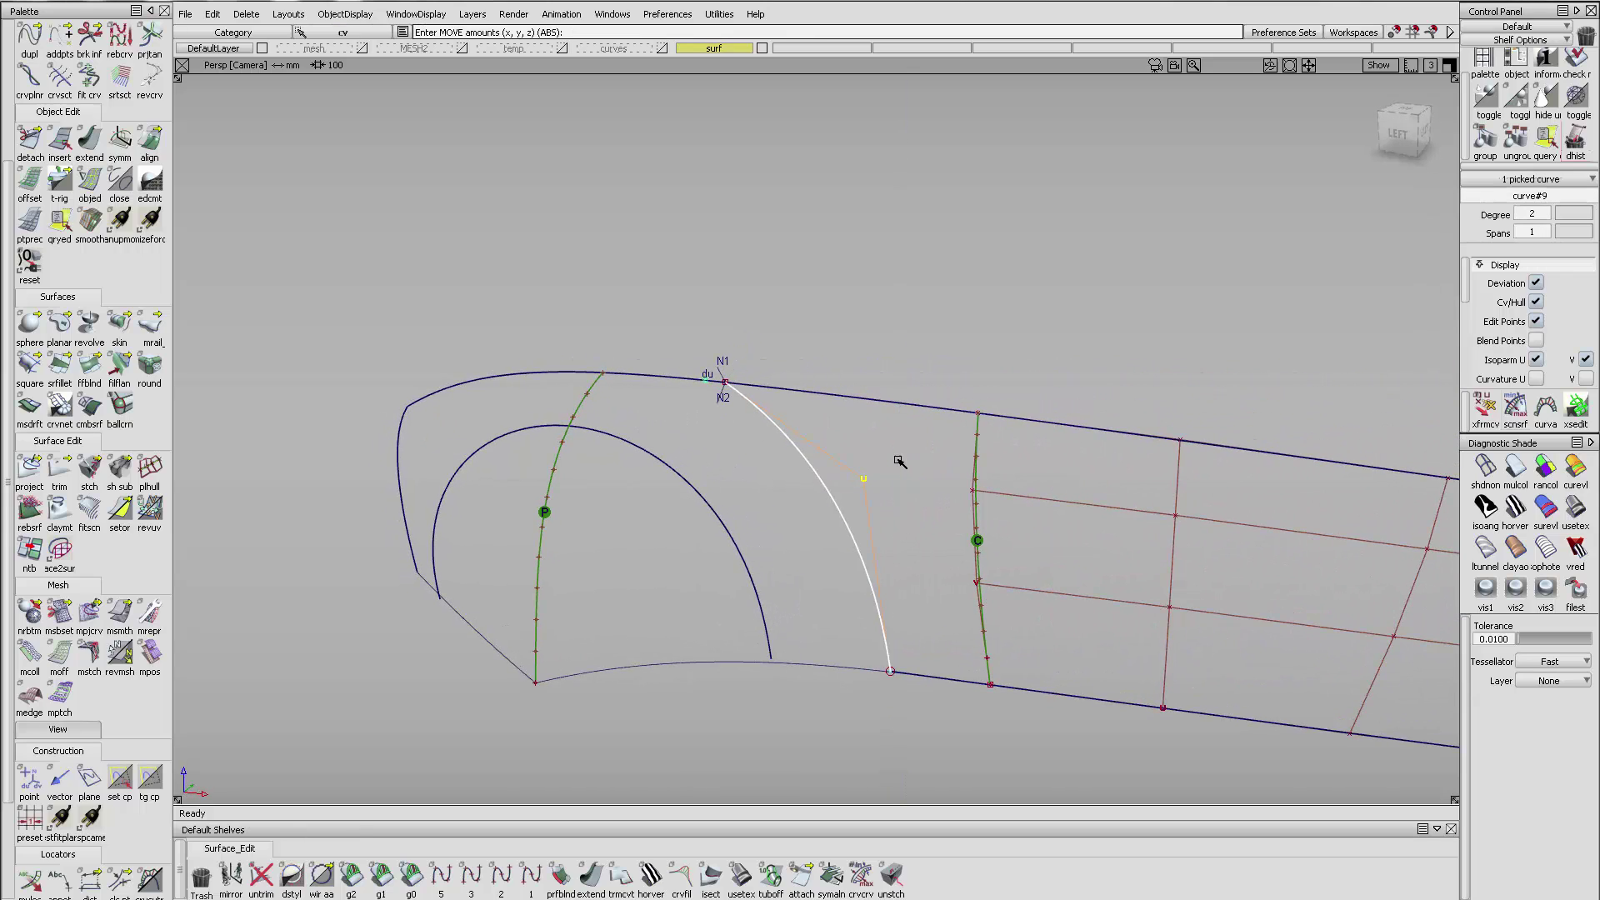
ctrl+shift+drag(898, 452, 894, 415)
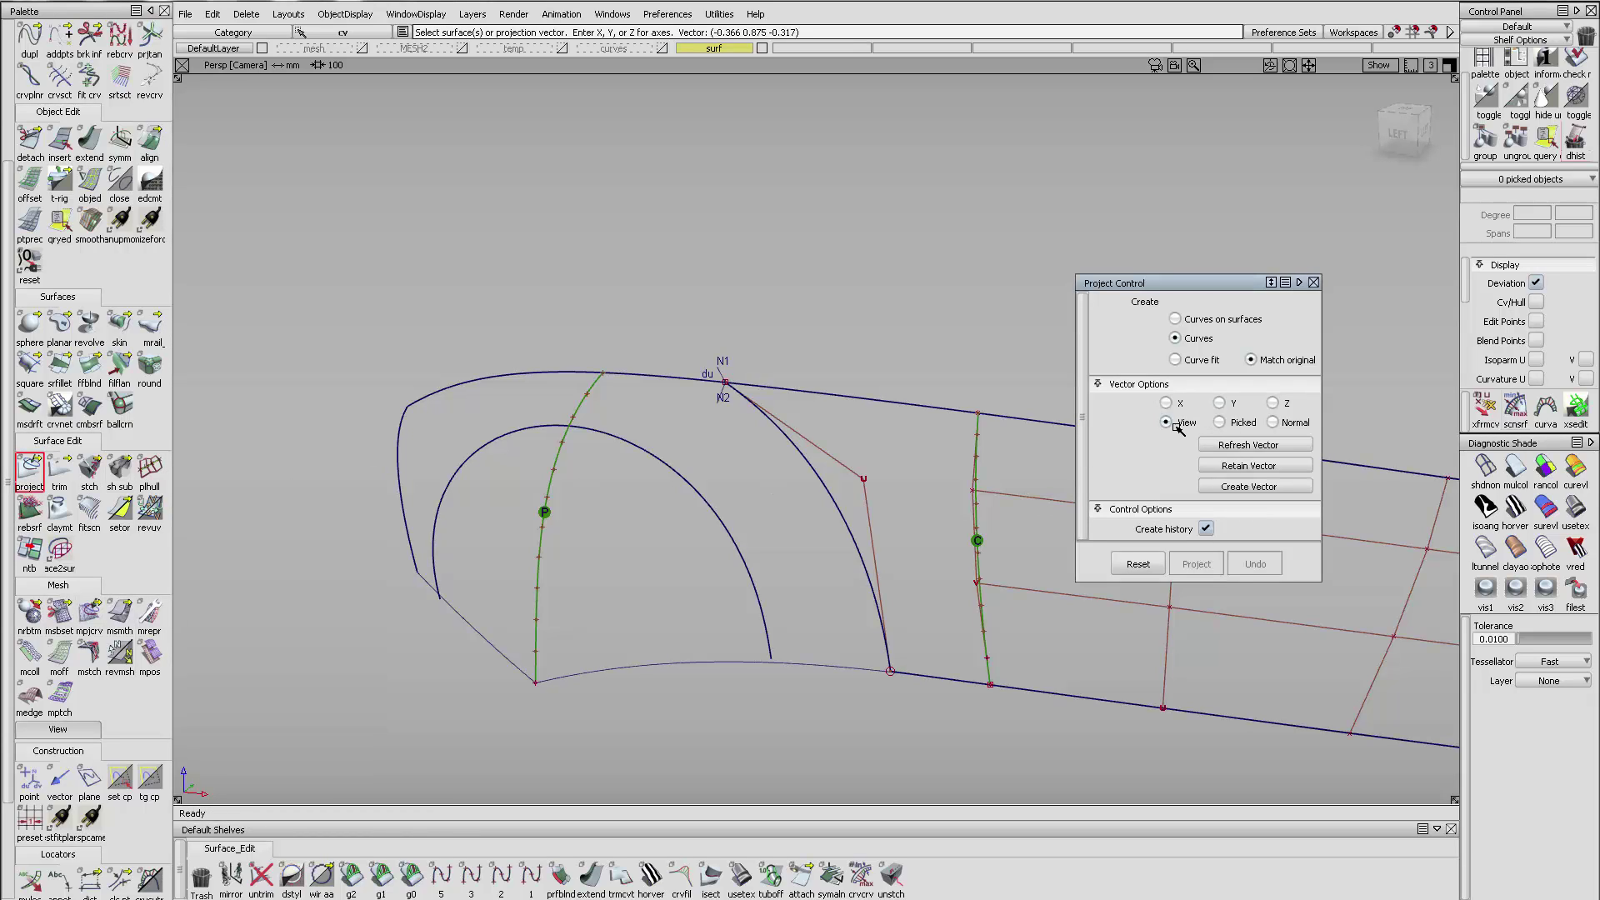
- Project the rear trim curve onto the fender surface along the view direction as a curve on surface
drag(893, 431, 805, 547)
key(space)
key(space)
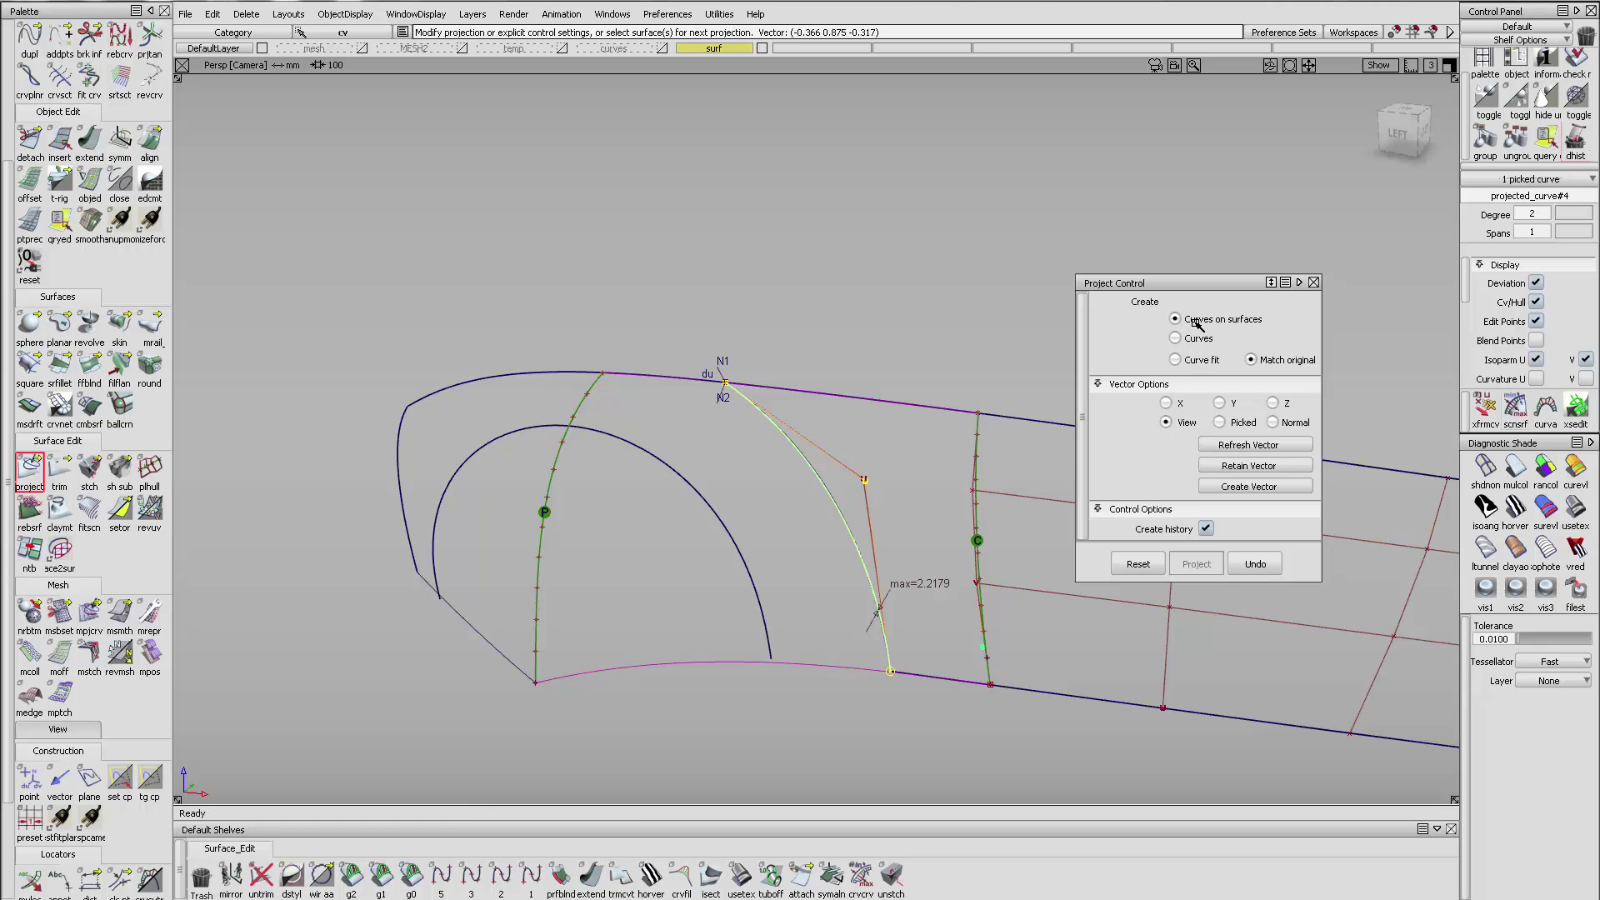
click(30, 472)
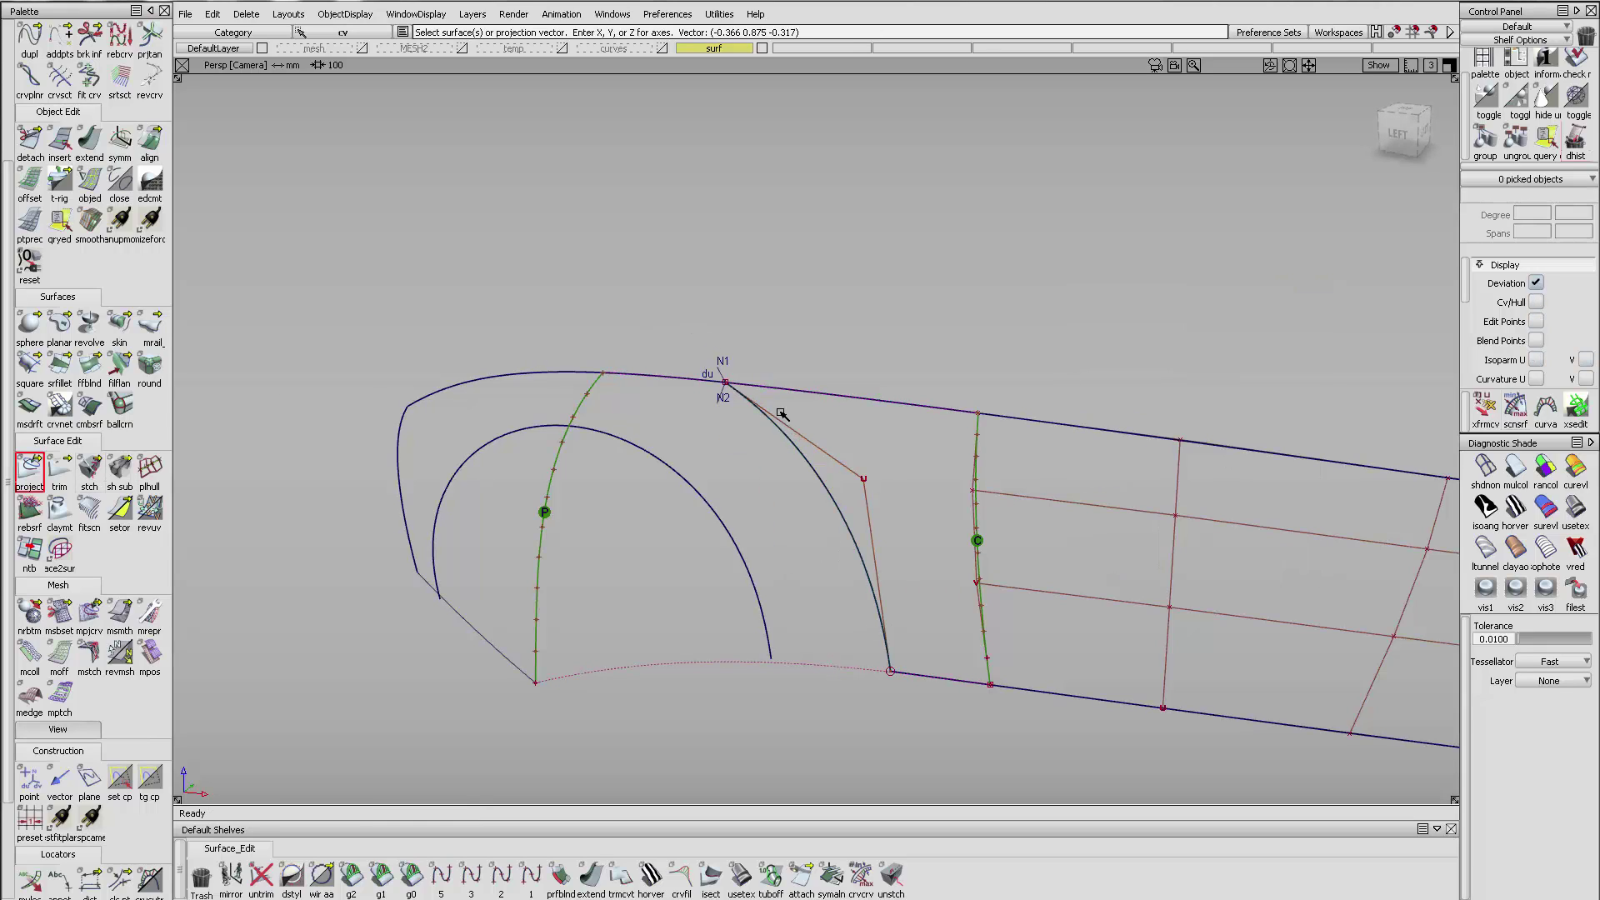
- Pick the rear construction curve and assign it to the curves layer
ctrl+shift+drag(779, 424, 840, 471)
drag(814, 465, 862, 518)
click(595, 48)
click(596, 64)
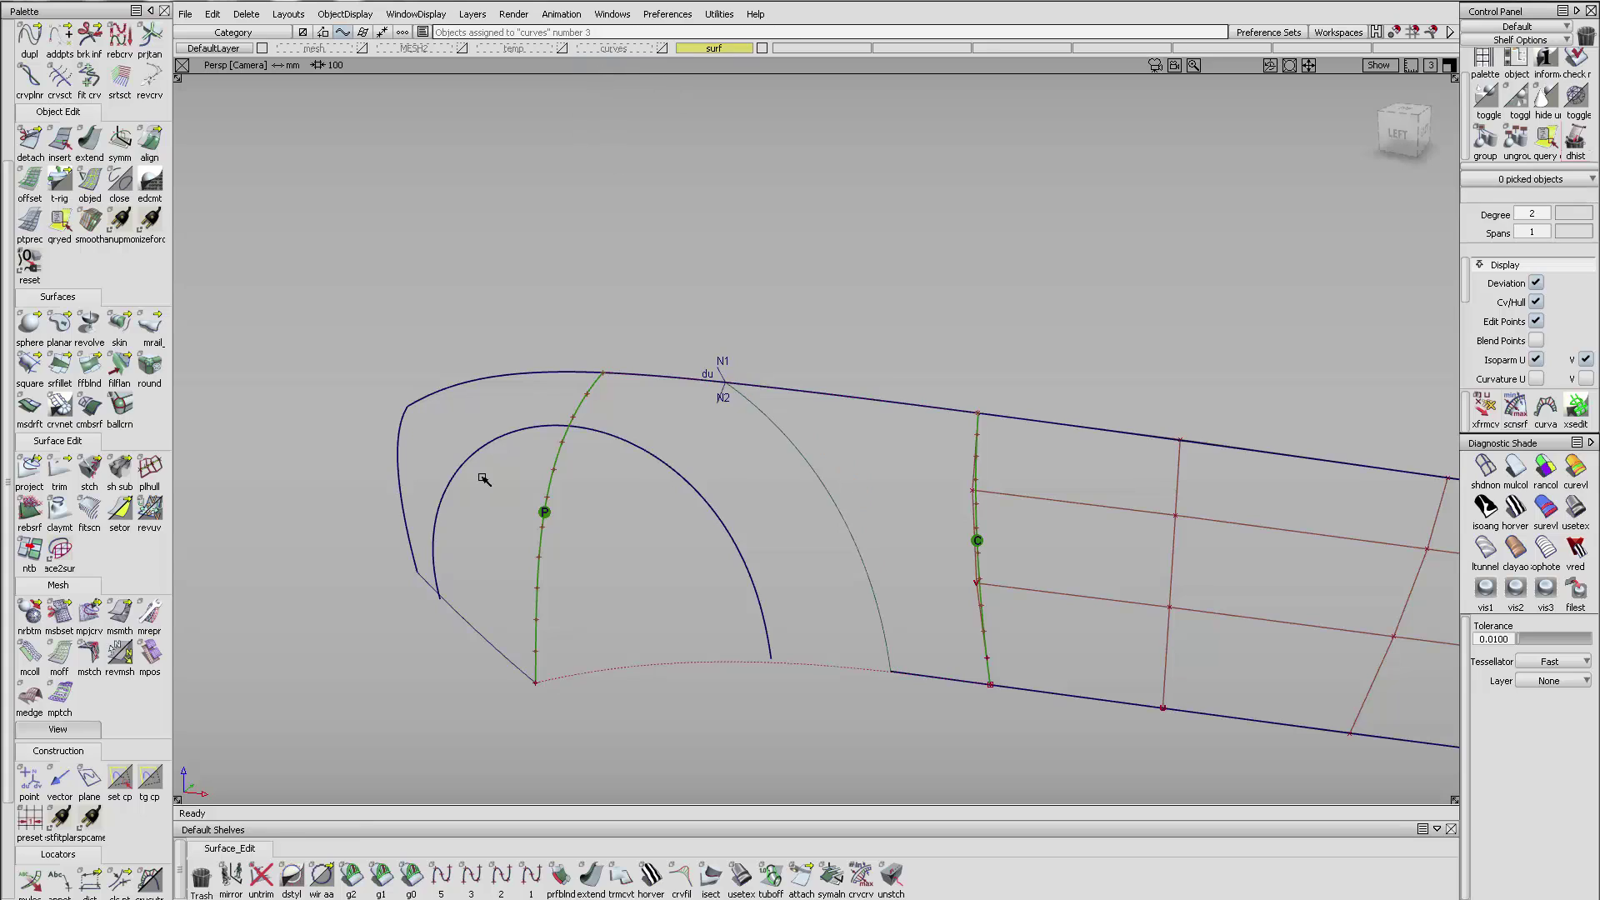
- Trim the fender surface at the projected curve, keeping the region behind it
click(879, 486)
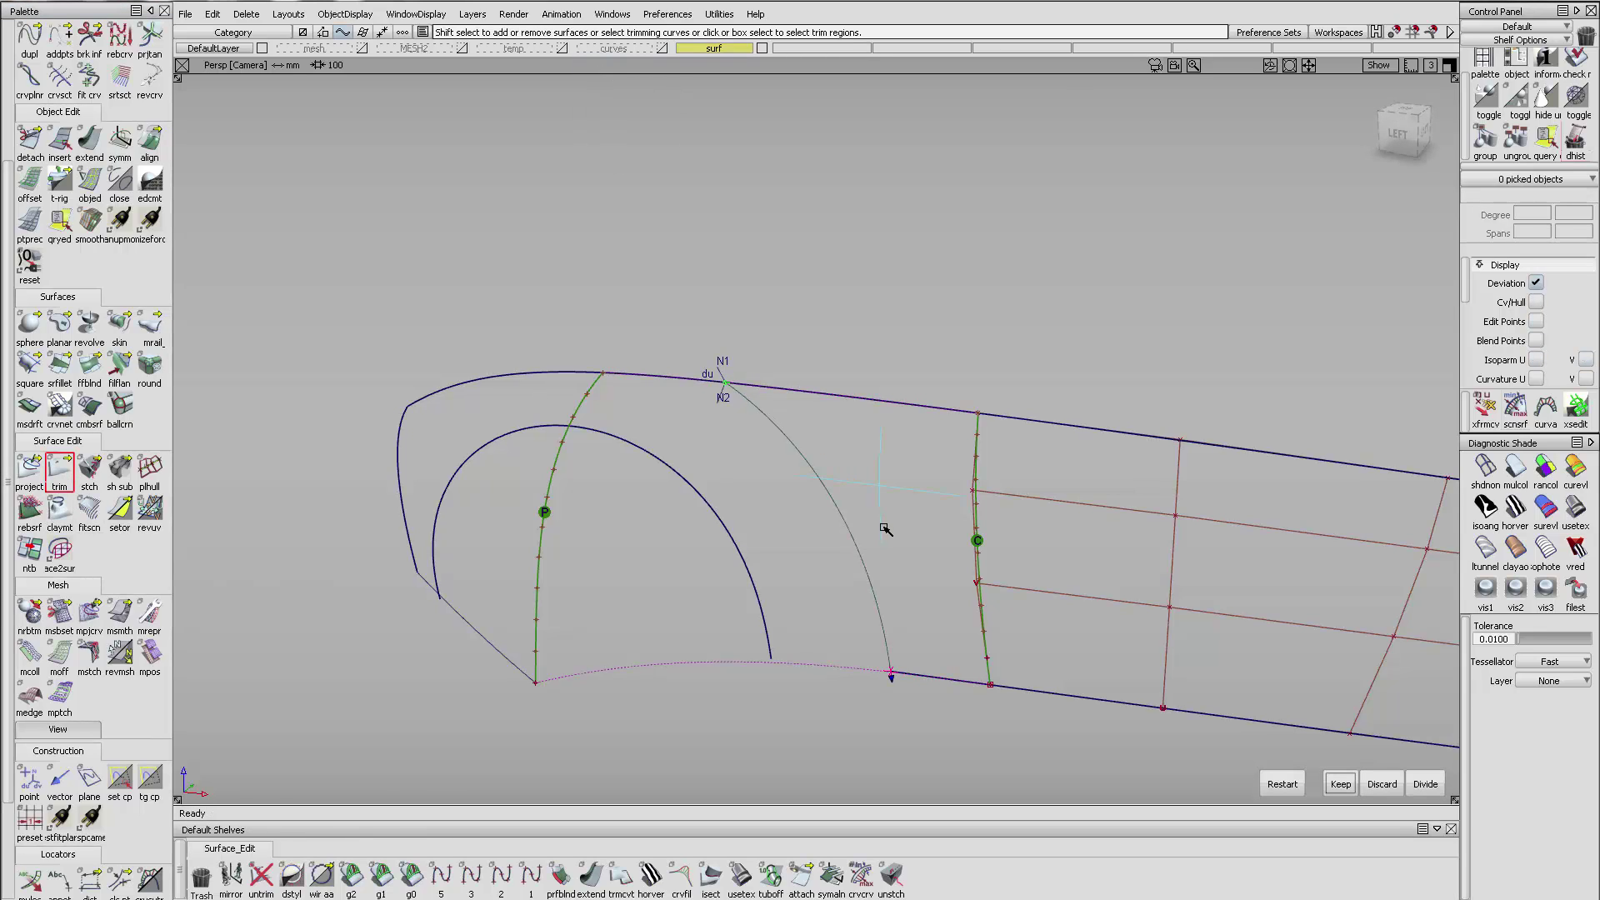
key(space)
key(space)
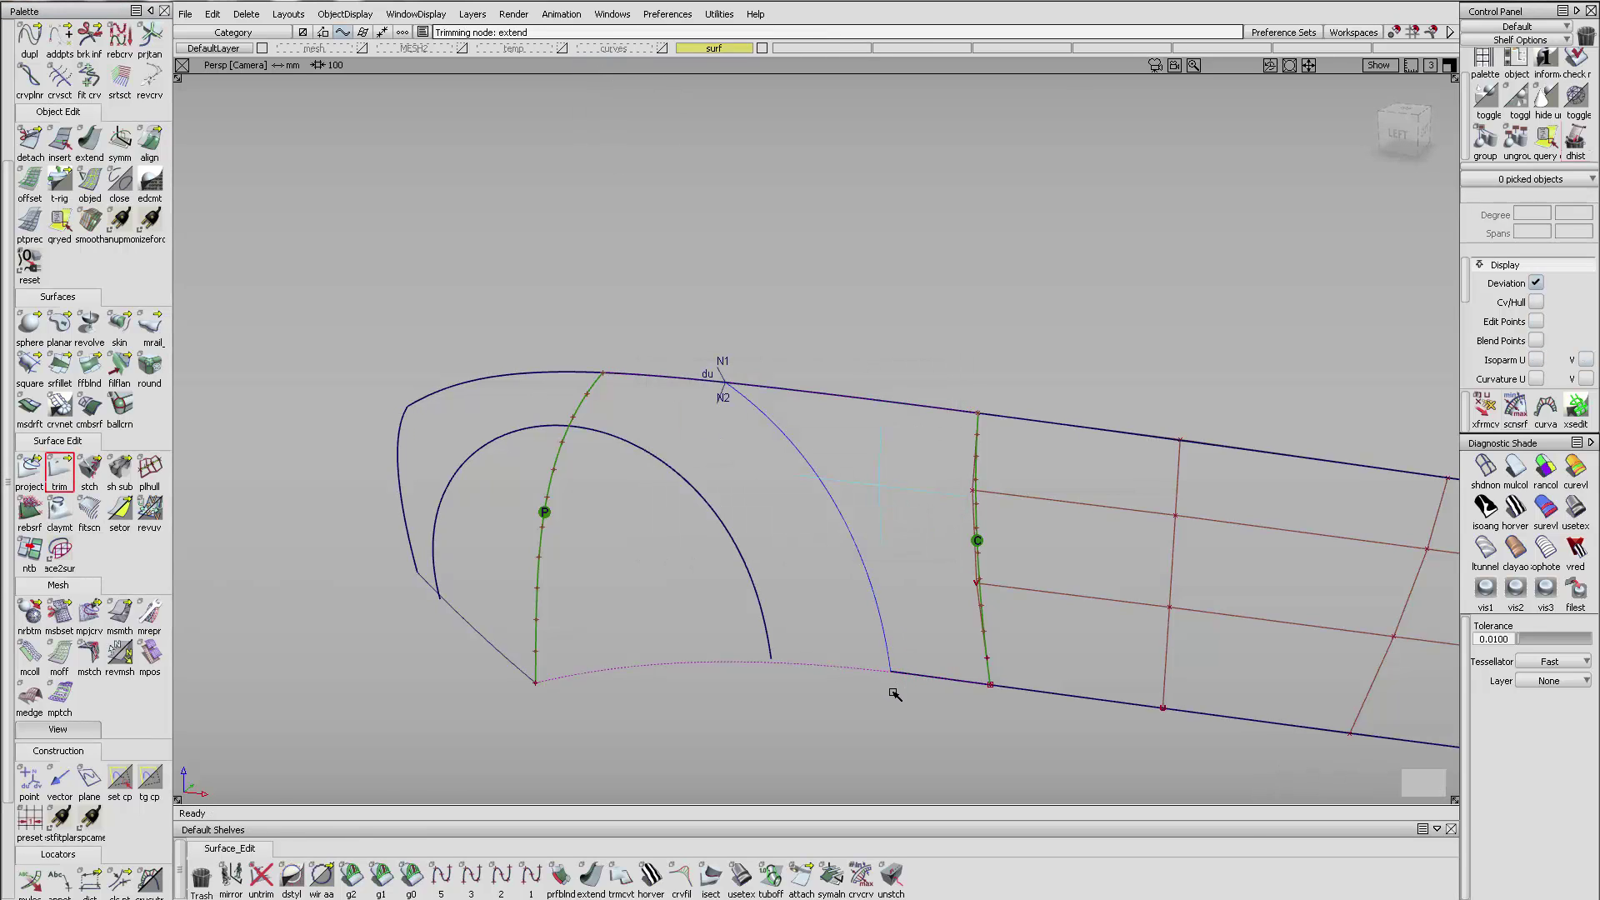
- Draw a degree 2 curve from the front surface's lower front corner to the fender's top edge ahead of the wheel arch
alt+shift+drag(544, 562, 875, 509)
click(500, 875)
click(502, 607)
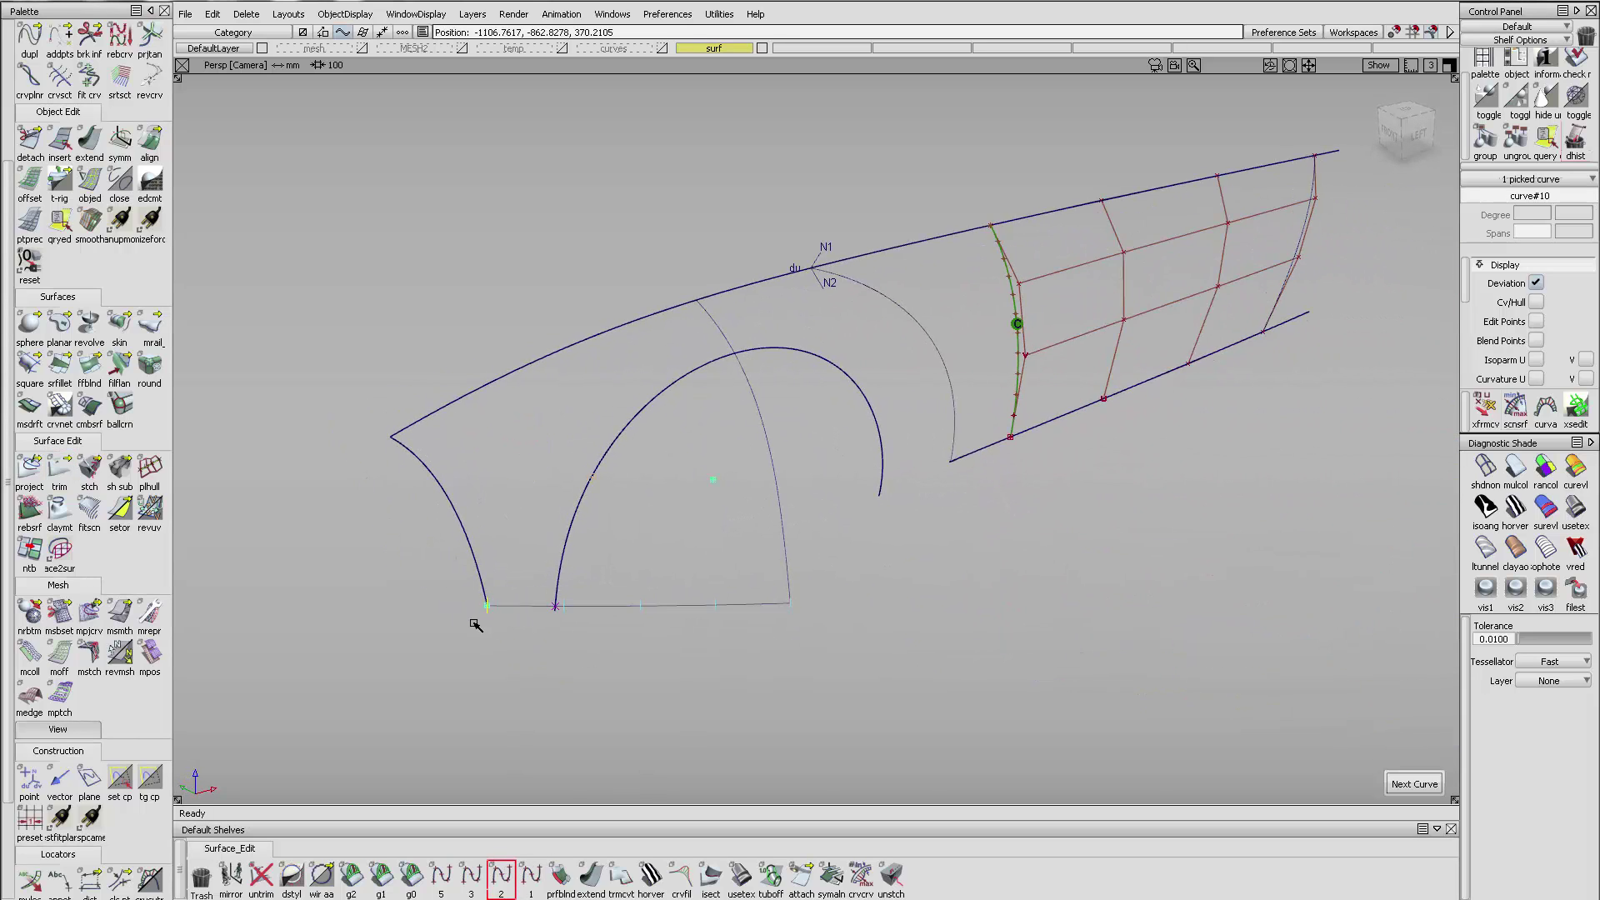
drag(547, 357, 564, 355)
ctrl+shift+drag(554, 436, 550, 503)
- Move the middle control vertex of the front curve forward and upward so the curve bows away from the wheel arch
click(527, 478)
ctrl+shift+right_drag(567, 467, 581, 430)
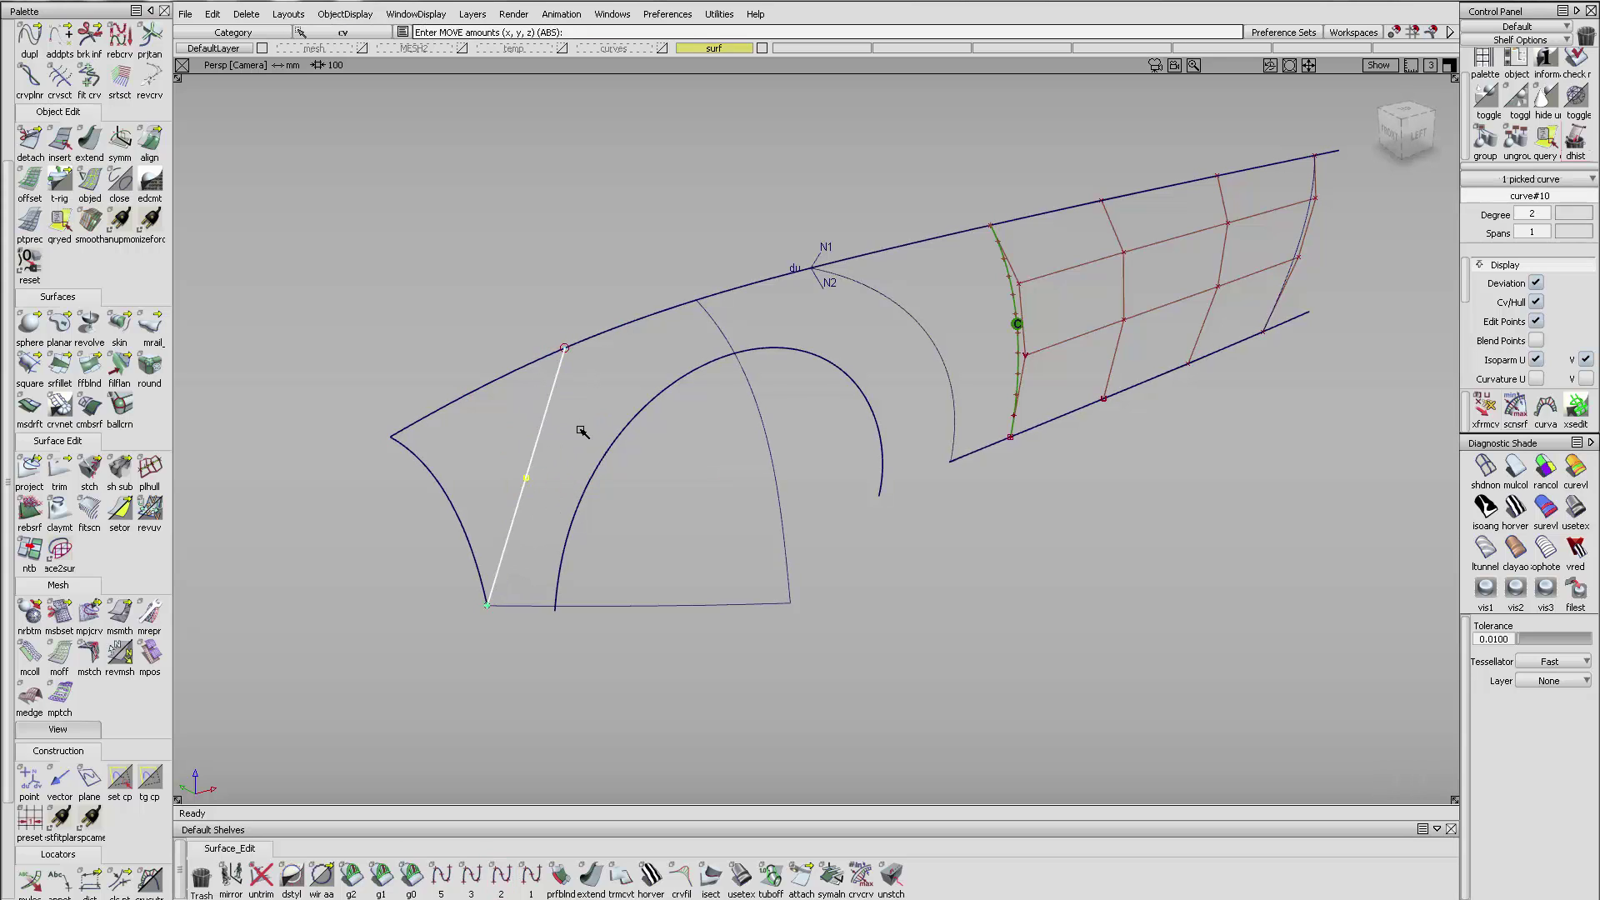
drag(580, 430, 562, 434)
right_drag(561, 429, 562, 404)
drag(563, 404, 577, 332)
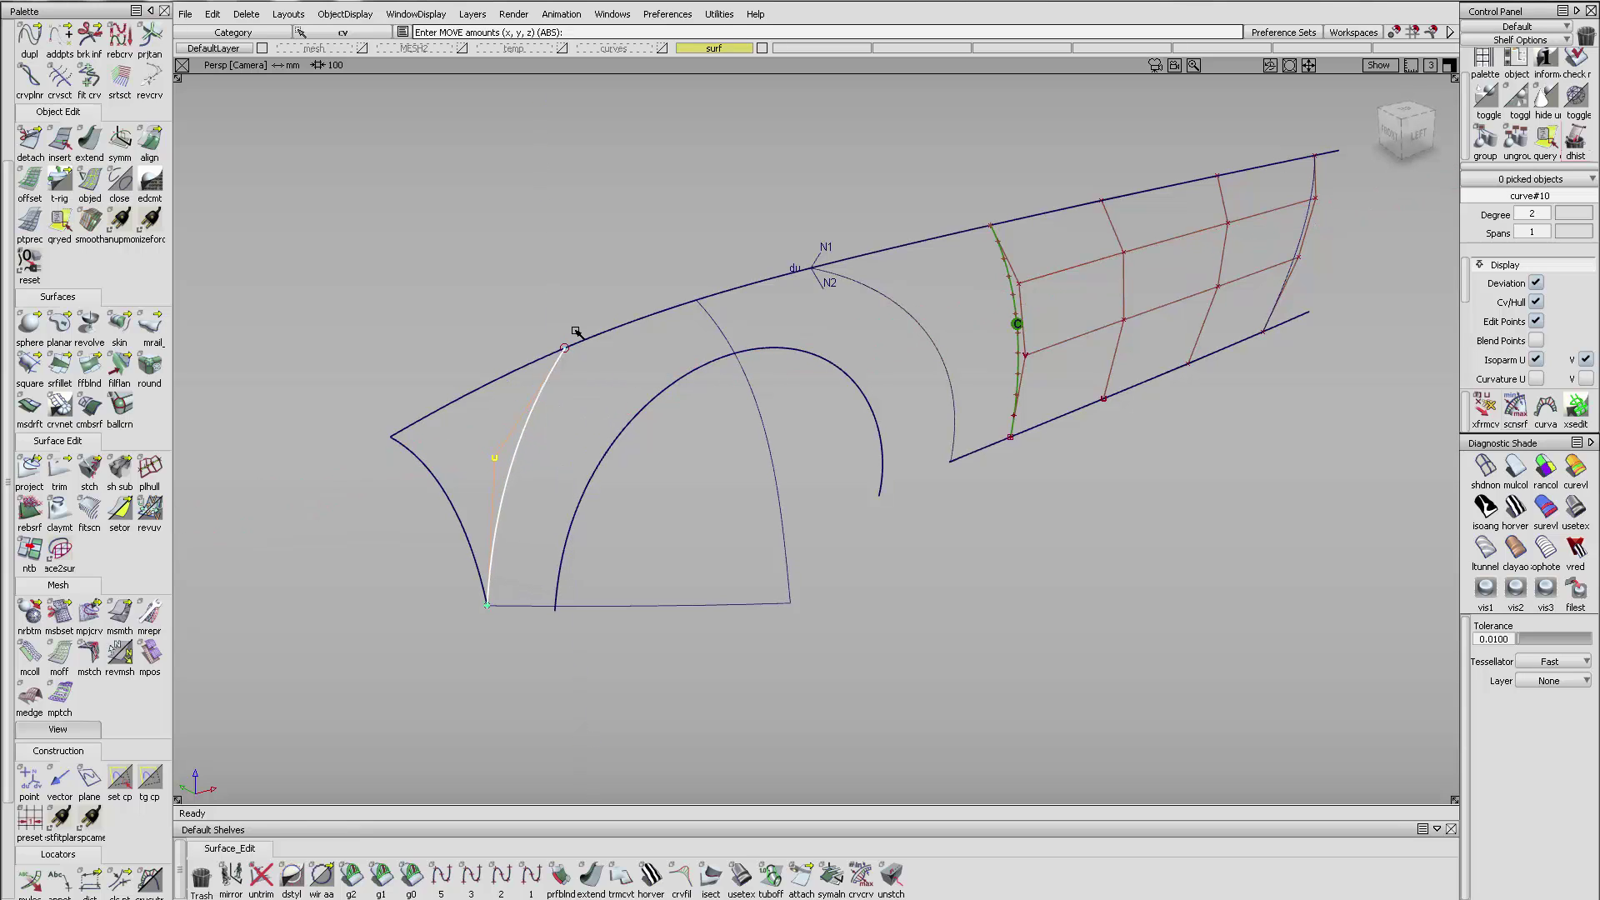
- Trim the front fender surface with the new curve along the view direction, keeping the region ahead of the curve
click(56, 472)
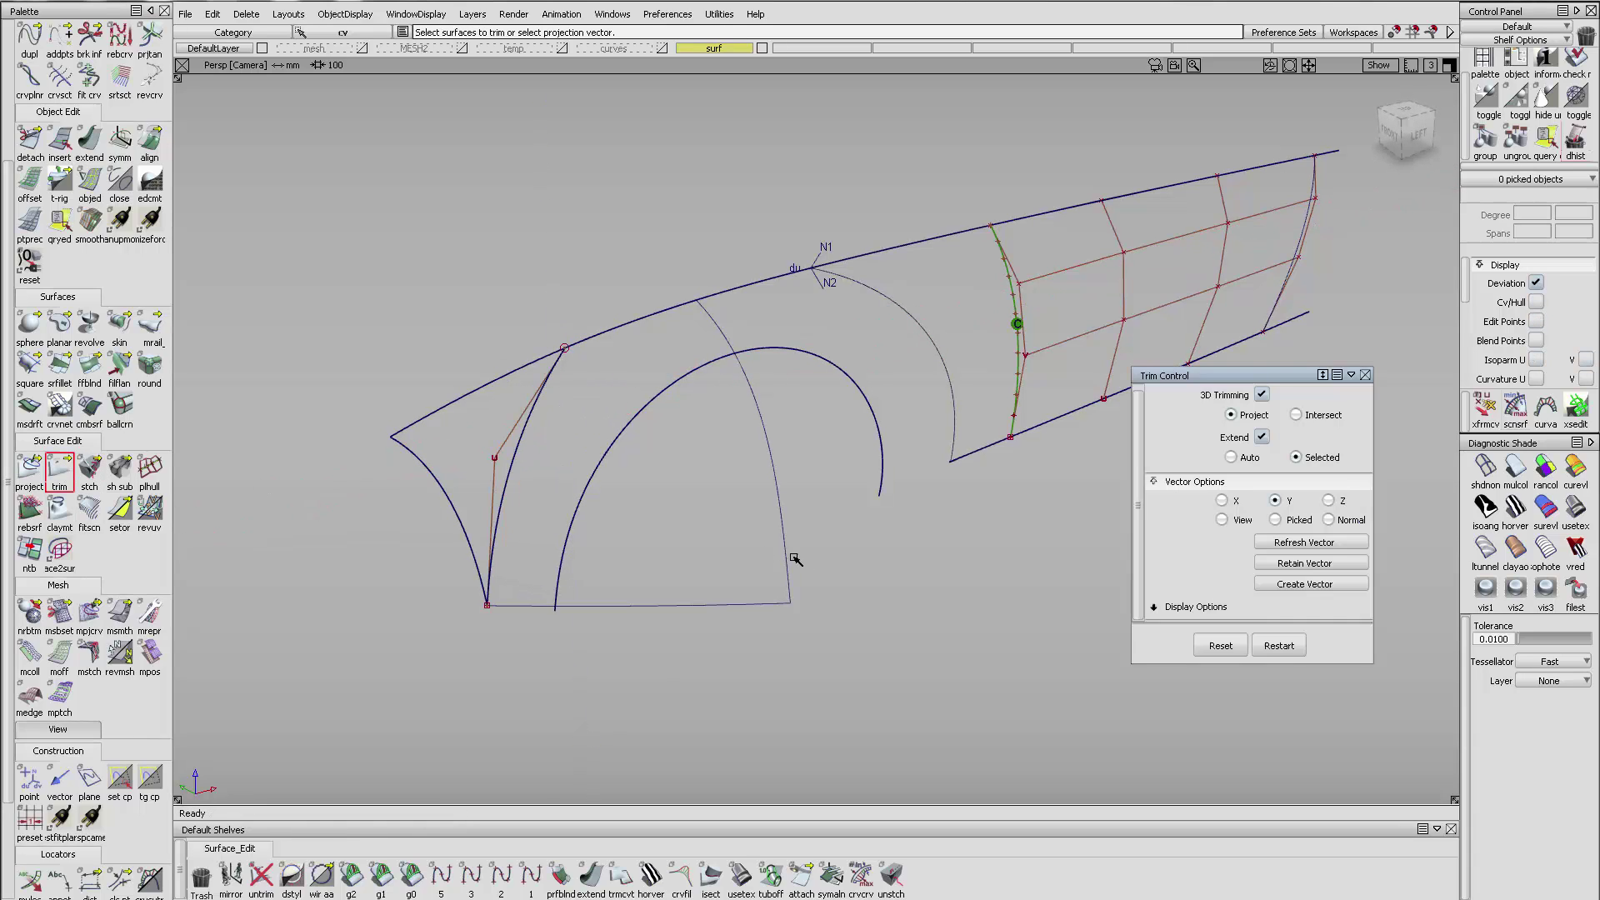
click(1221, 520)
click(635, 578)
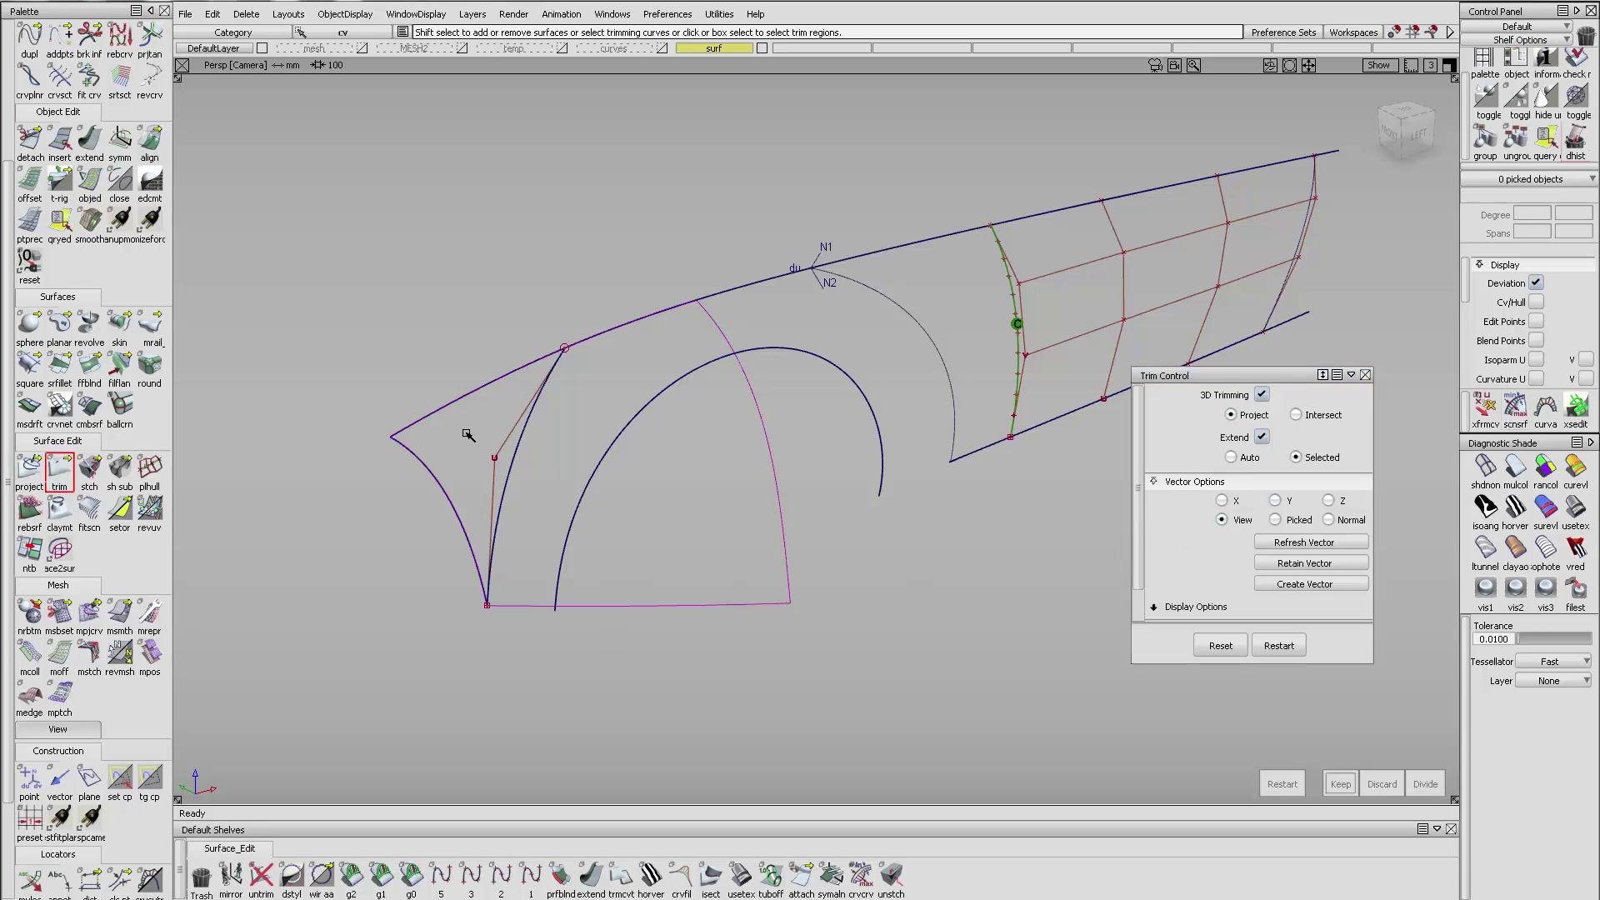
click(513, 463)
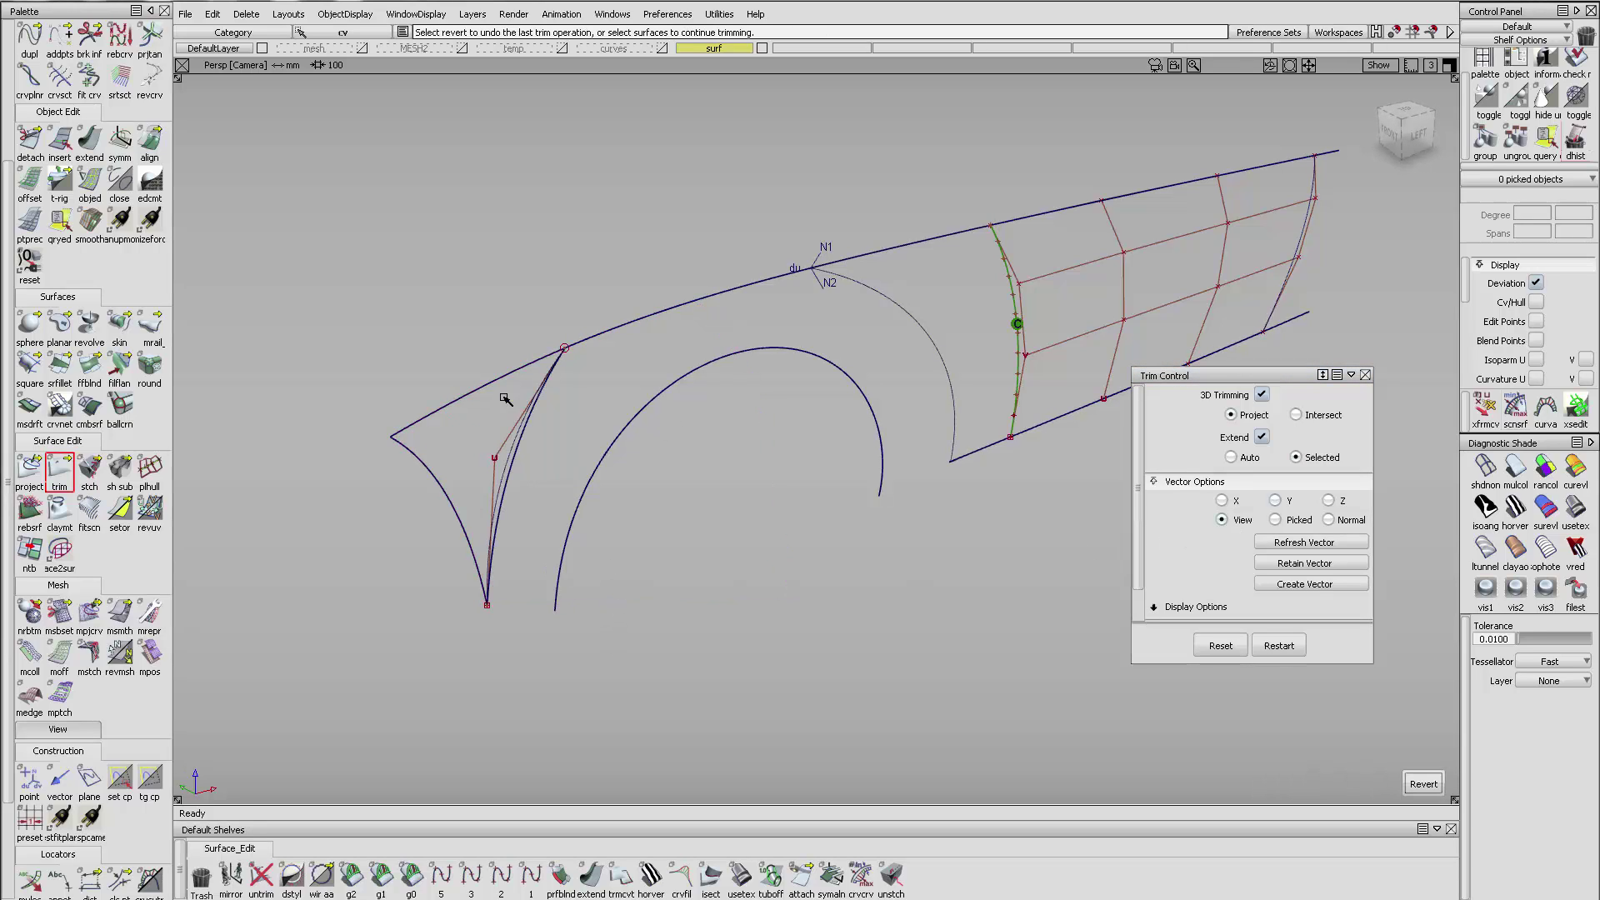
- Delete the front construction curve used for the trim
key(q)
drag(493, 407, 550, 454)
key(Delete)
key(Return)
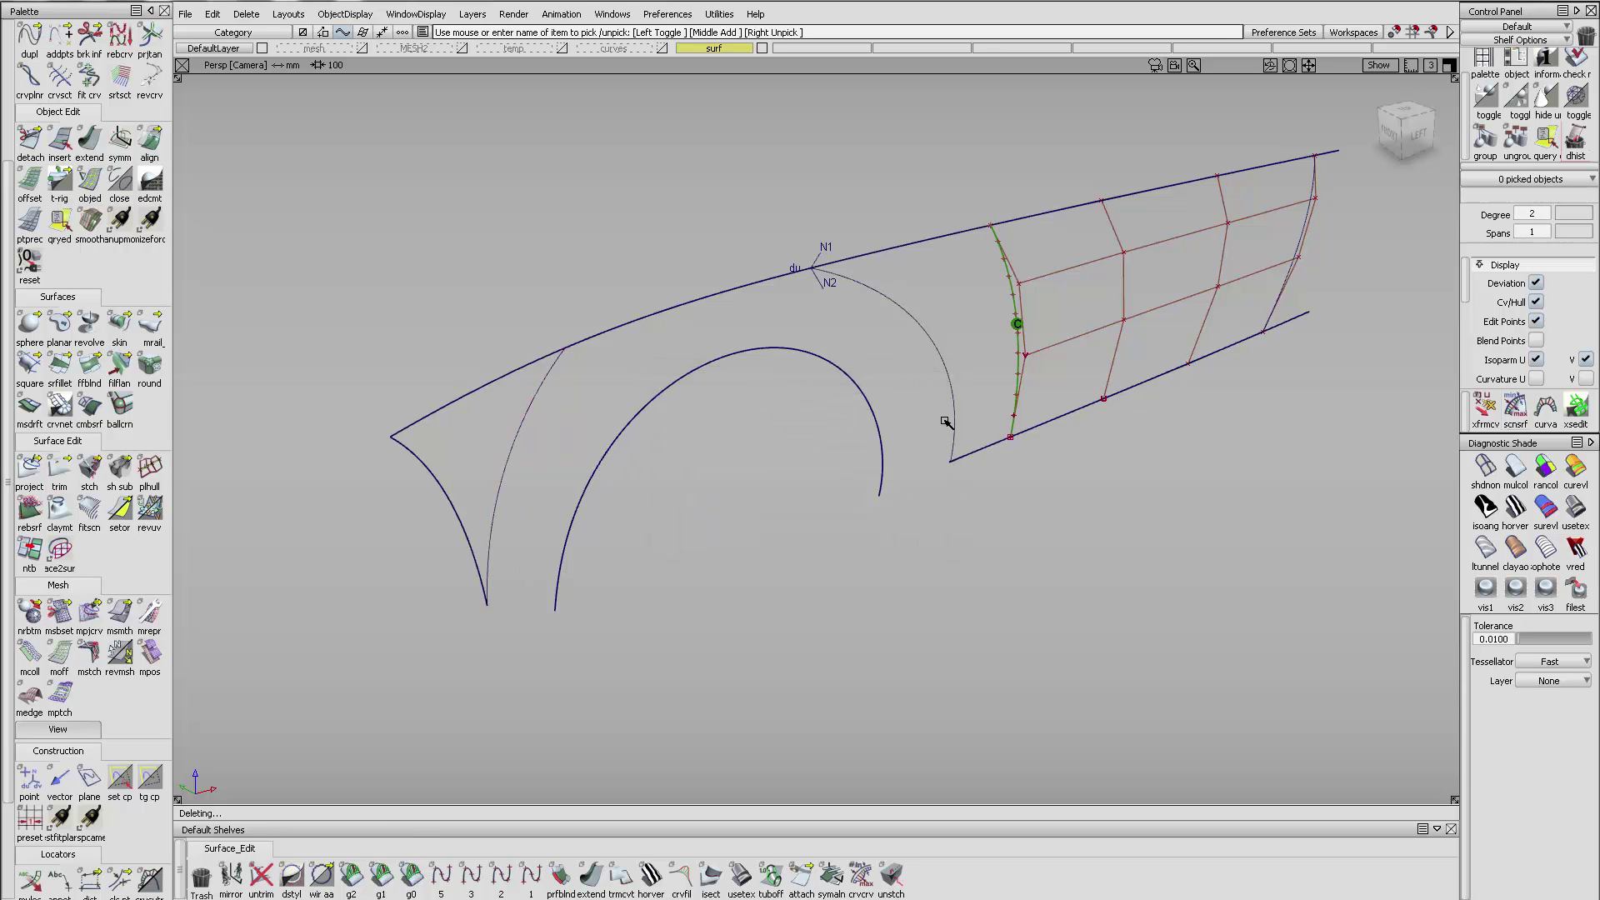
- Create two freeform blend surfaces to the wheel arch curve, one from the front trimmed edge and one from the rear trimmed edge
click(91, 365)
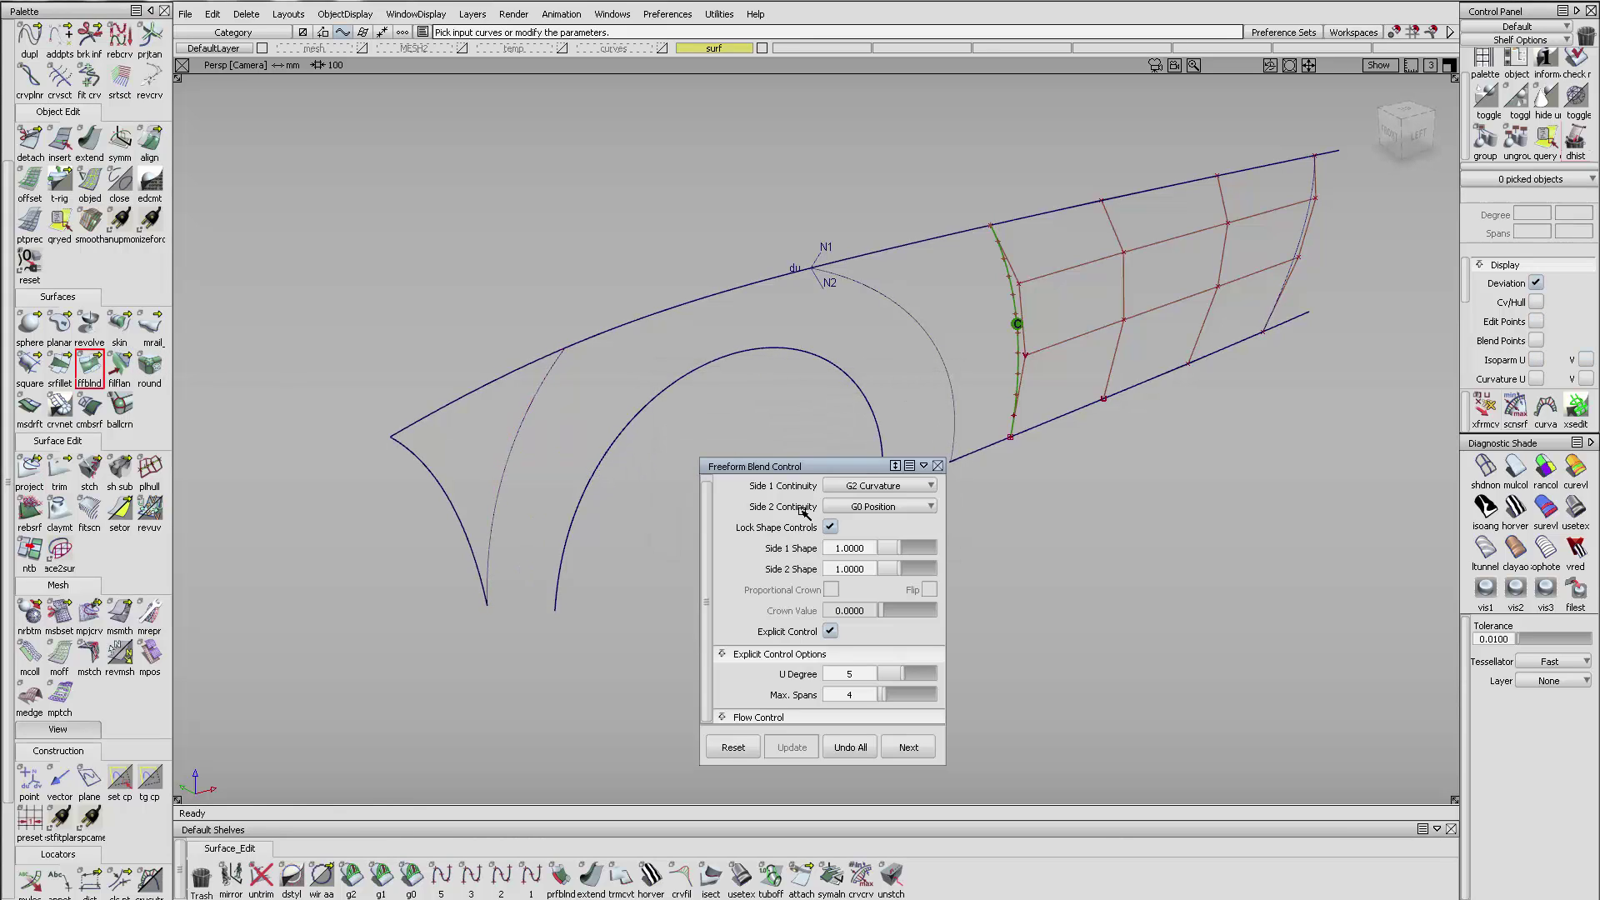
scroll(886, 649, down, 3)
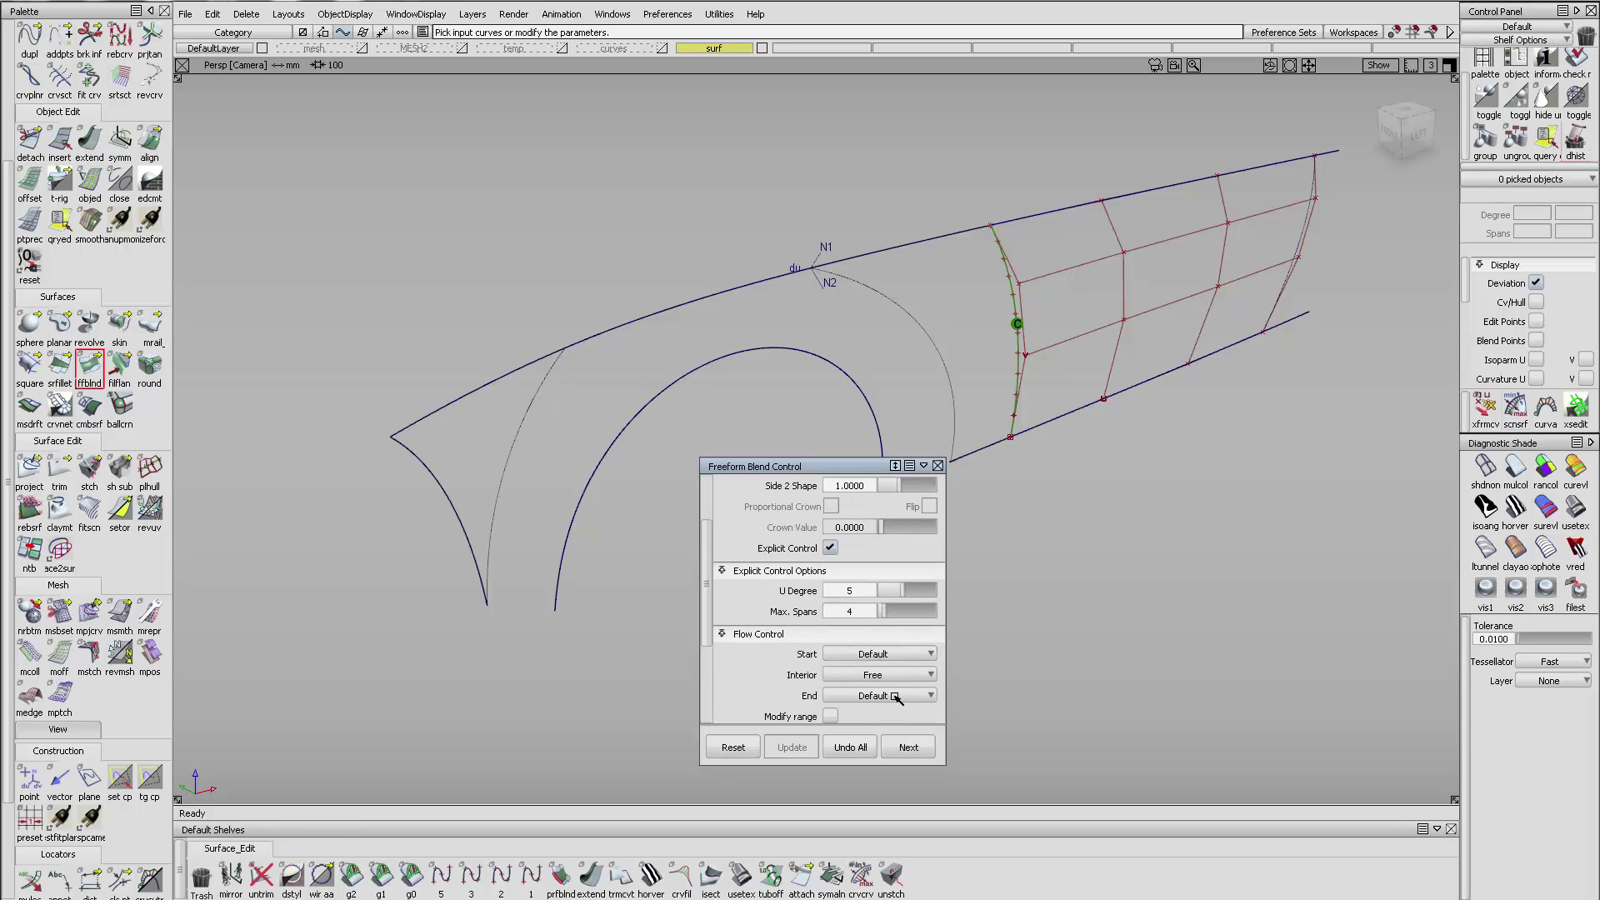
click(827, 365)
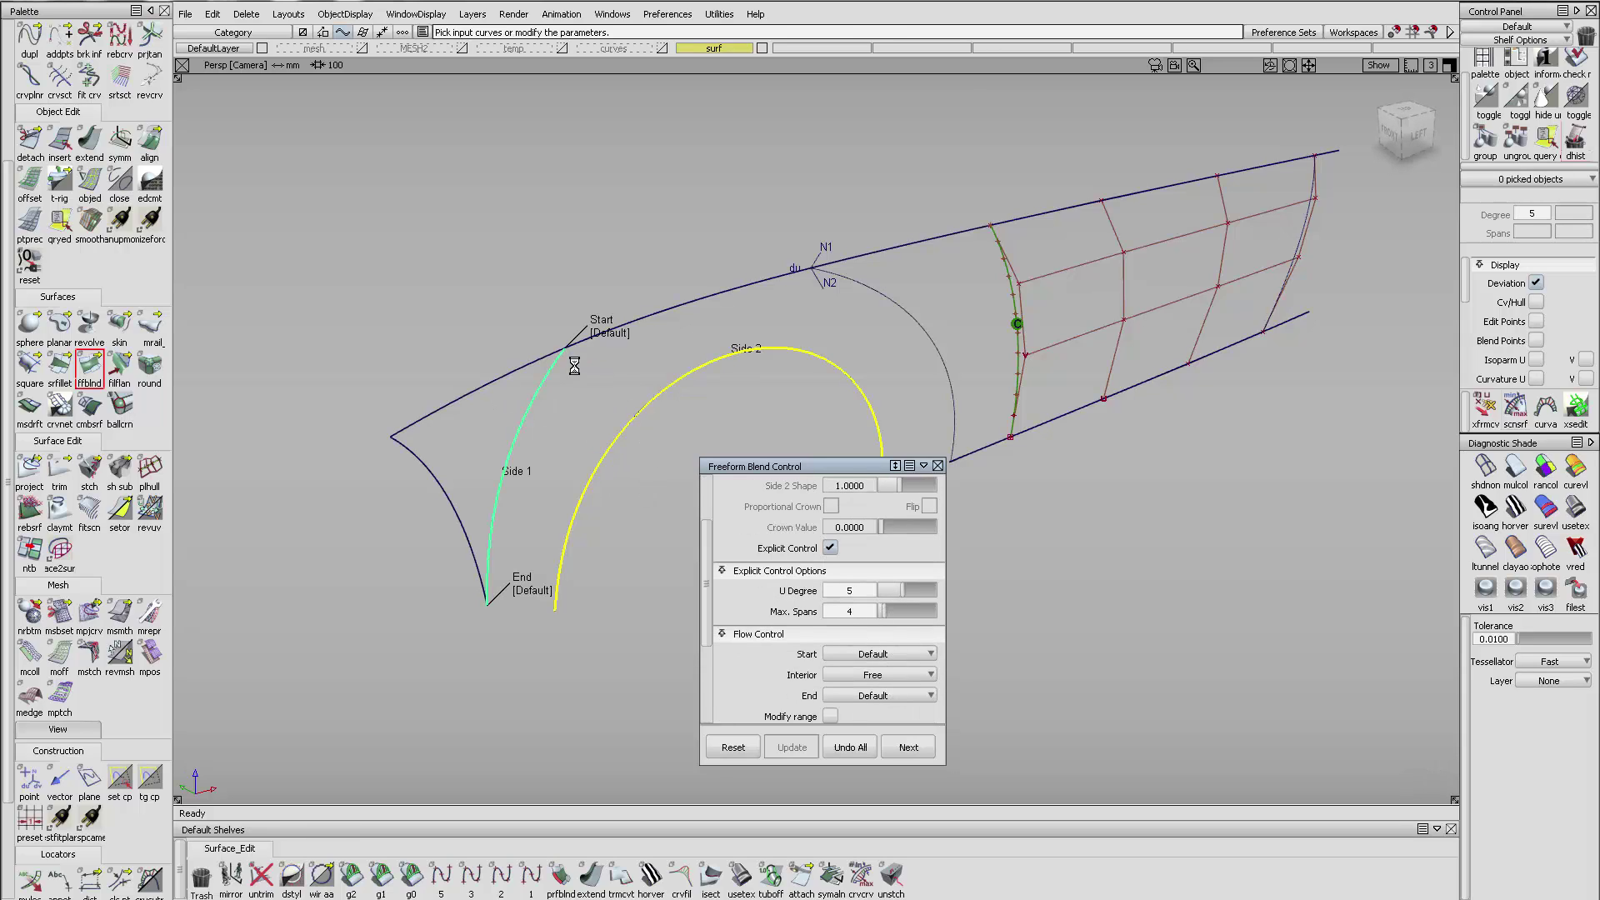
alt+shift+drag(827, 365, 982, 415)
click(983, 442)
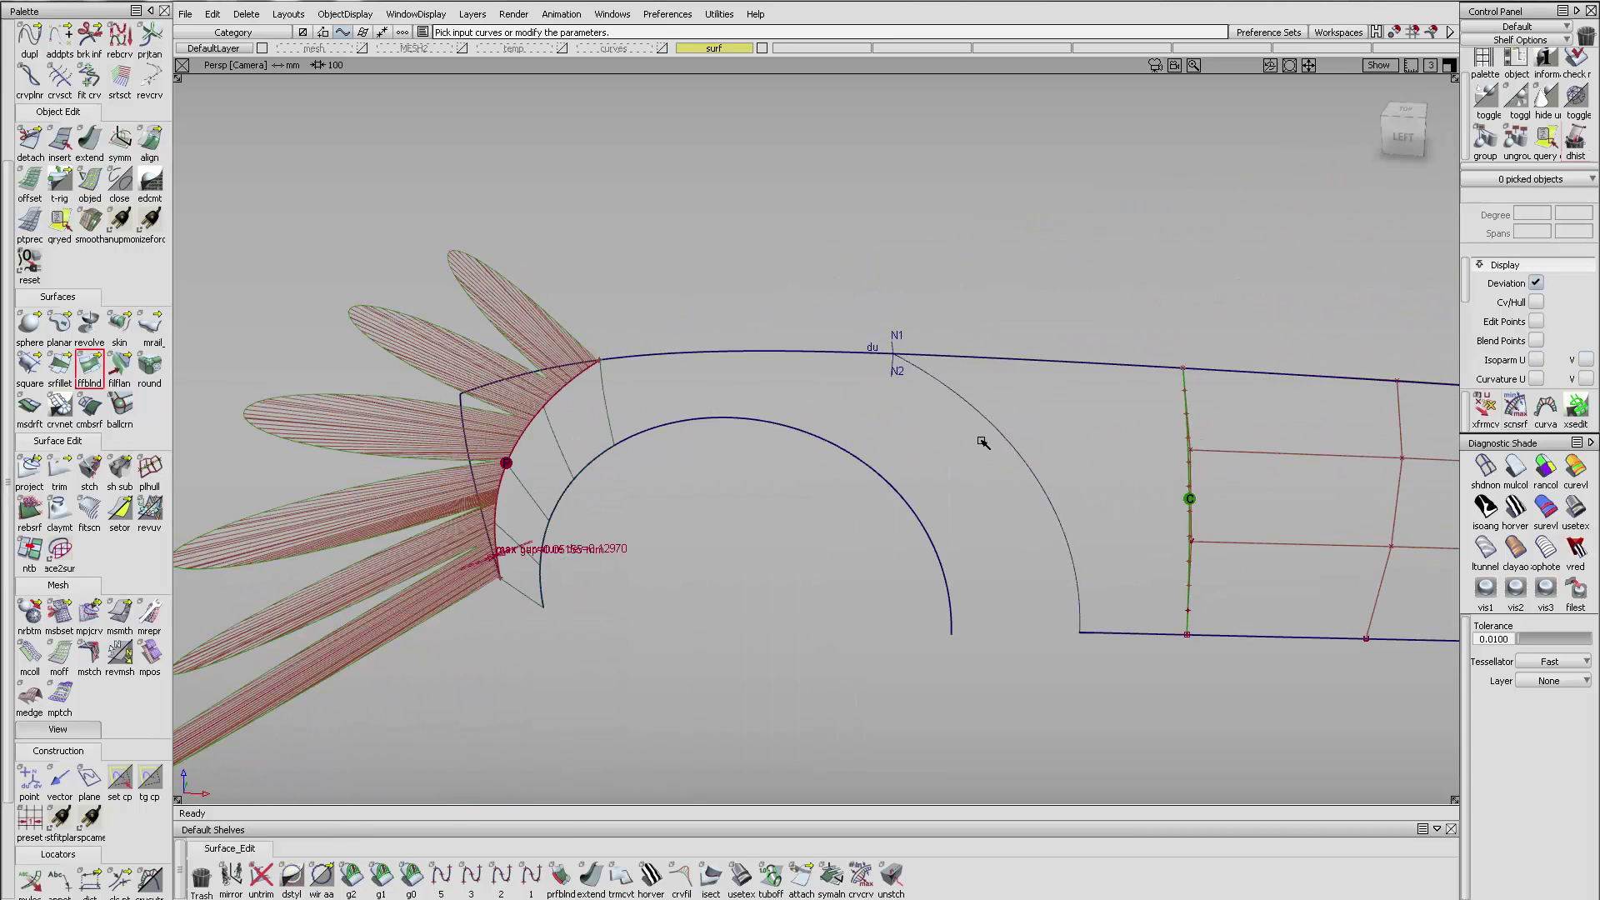
click(891, 519)
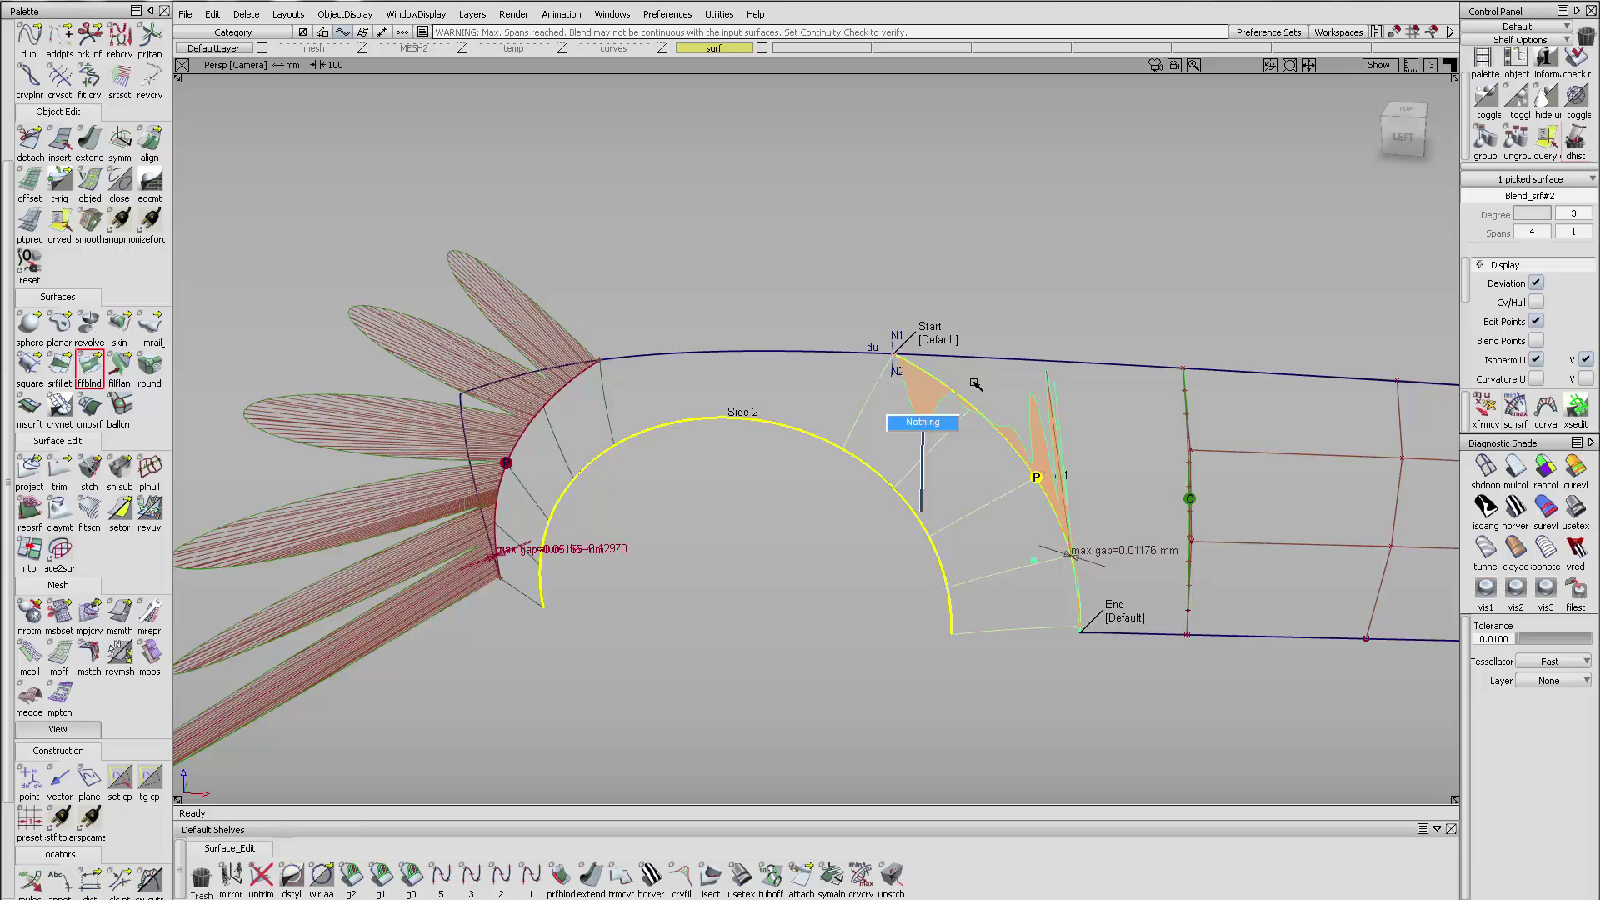
ctrl+shift+drag(921, 510, 923, 421)
- Turn on horizontal zebra shading and inspect the stripe flow across both wheel arch blends
click(1515, 507)
mouse_move(937, 492)
alt+shift+mouse_down()
mouse_move(927, 442)
mouse_move(973, 449)
mouse_move(845, 482)
mouse_move(791, 310)
mouse_move(750, 376)
alt+shift+mouse_up()
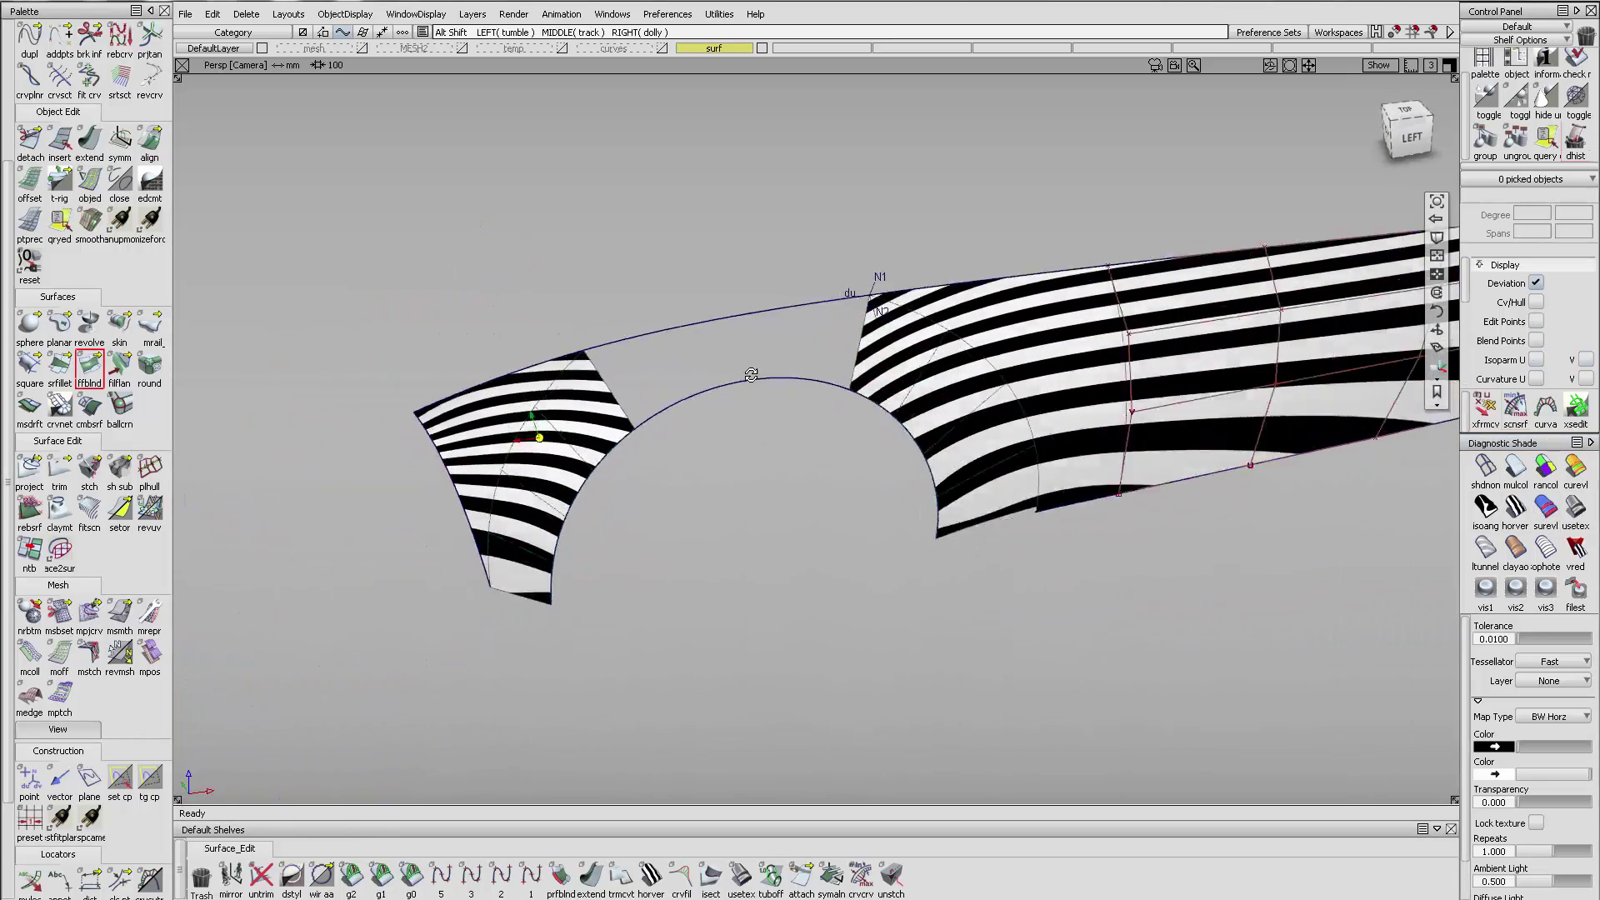
alt+shift+right_drag(751, 376, 842, 339)
alt+shift+middle_drag(842, 339, 738, 380)
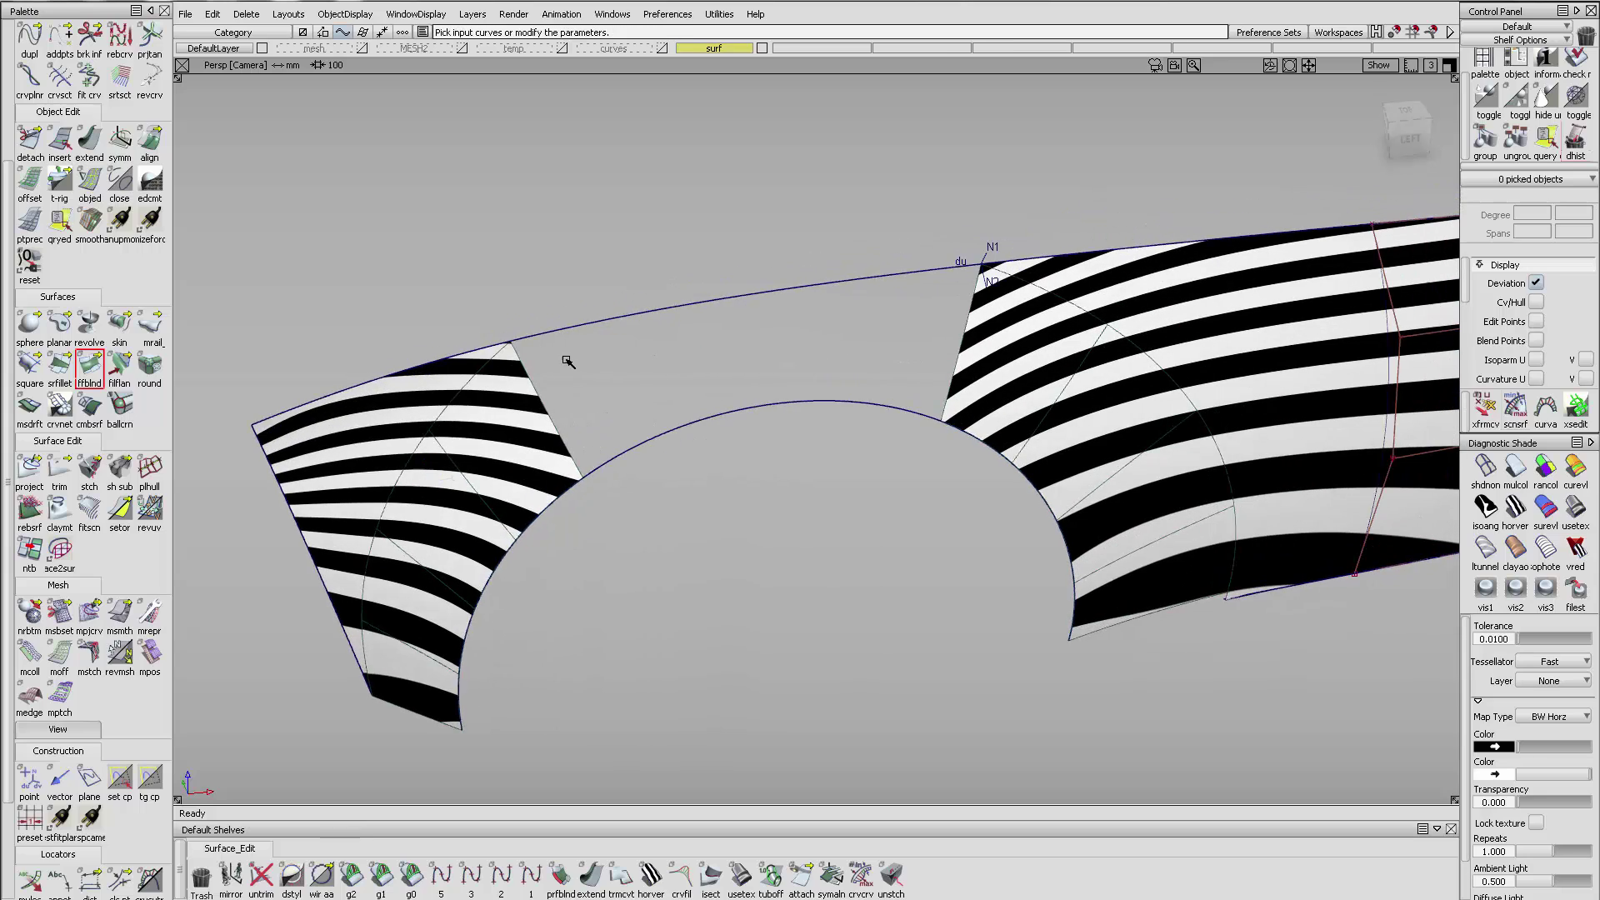
- Try to build a square surface over the wheel arch from the arch curve, the two blend edges and the top curve
click(29, 366)
click(735, 409)
click(543, 398)
click(960, 333)
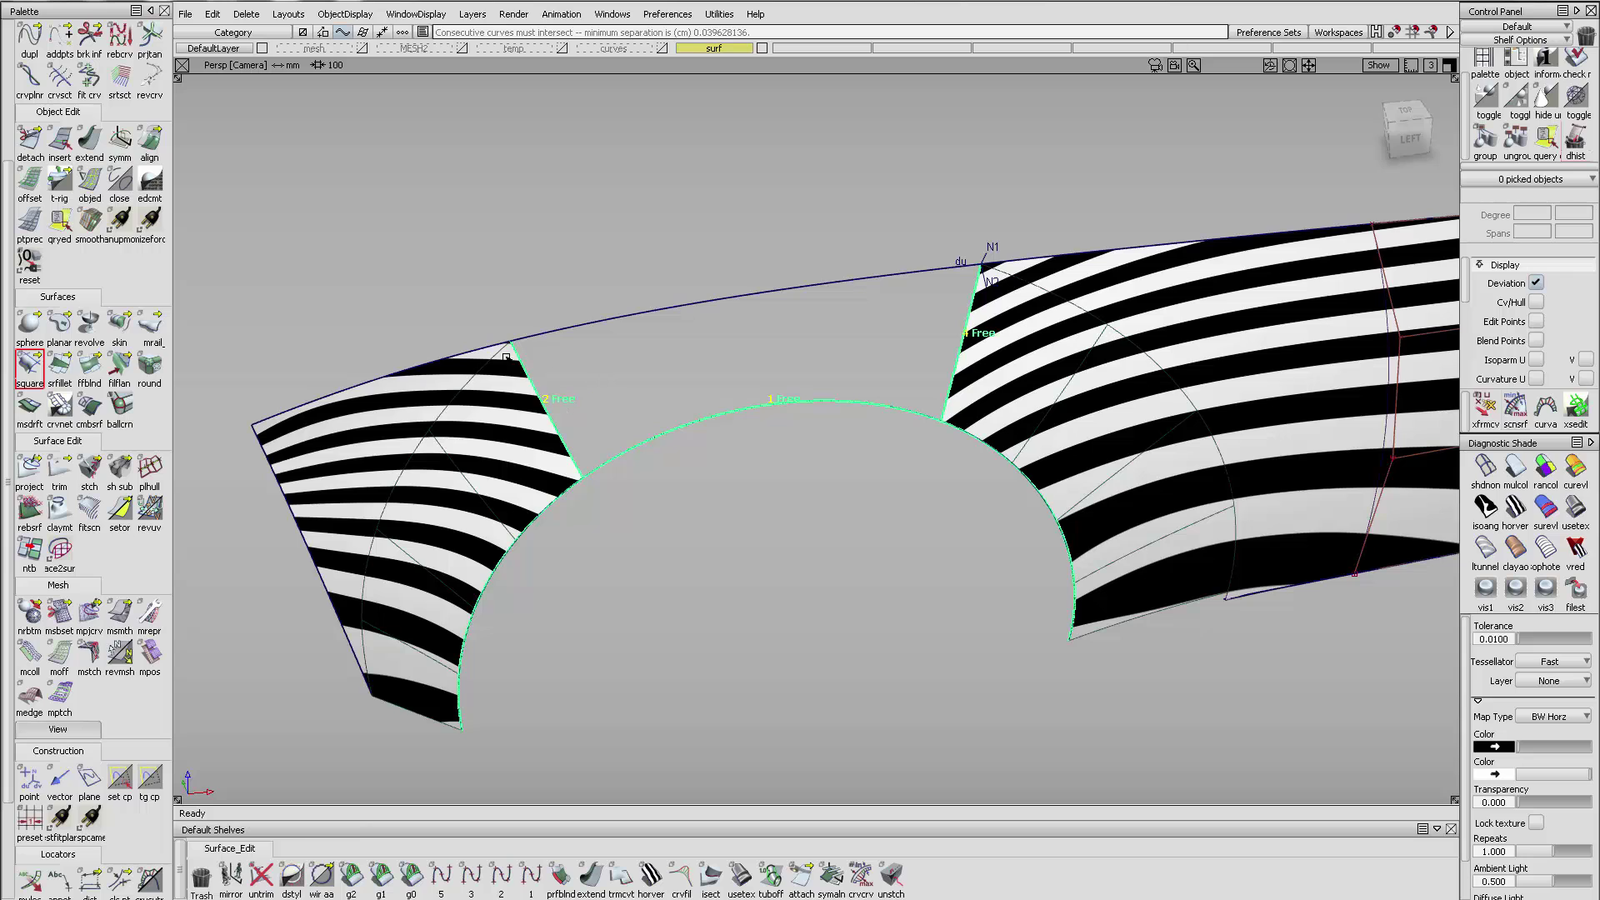
- Examine how the top curve meets the front fender surface and the upper corner of the front blend
mouse_move(506, 357)
alt+shift+right_down()
mouse_move(715, 314)
mouse_move(520, 391)
alt+shift+right_up()
alt+shift+middle_drag(521, 392, 889, 336)
alt+shift+right_drag(889, 336, 692, 350)
mouse_move(691, 350)
ctrl+shift+mouse_down()
mouse_move(636, 275)
mouse_move(574, 356)
ctrl+shift+mouse_up()
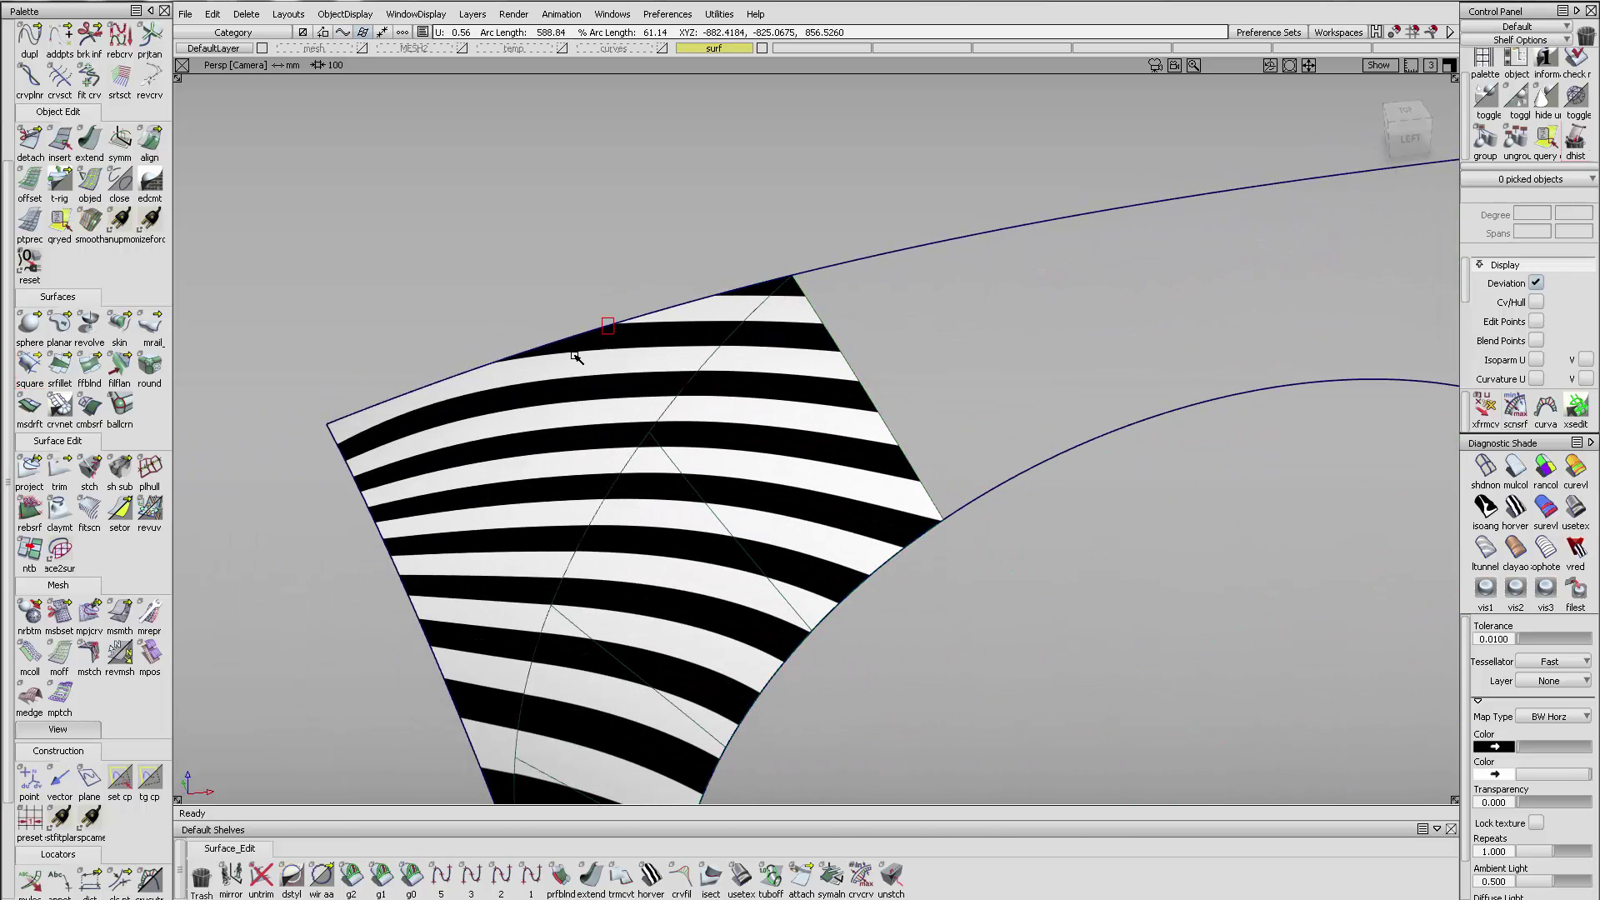
click(575, 356)
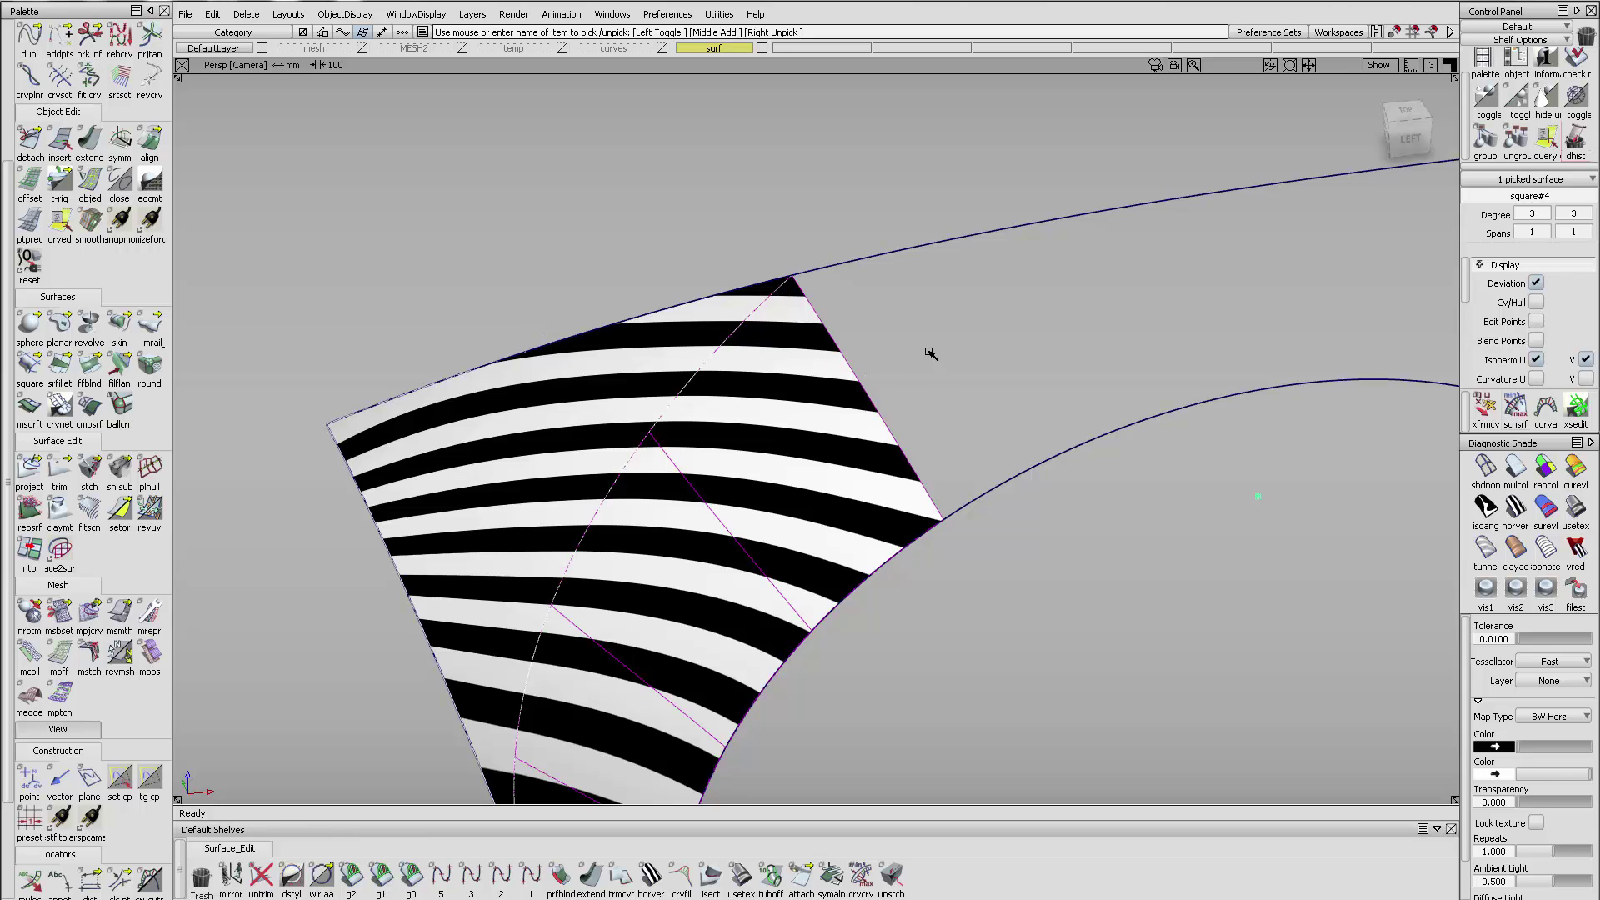
alt+shift+drag(1053, 276, 910, 343)
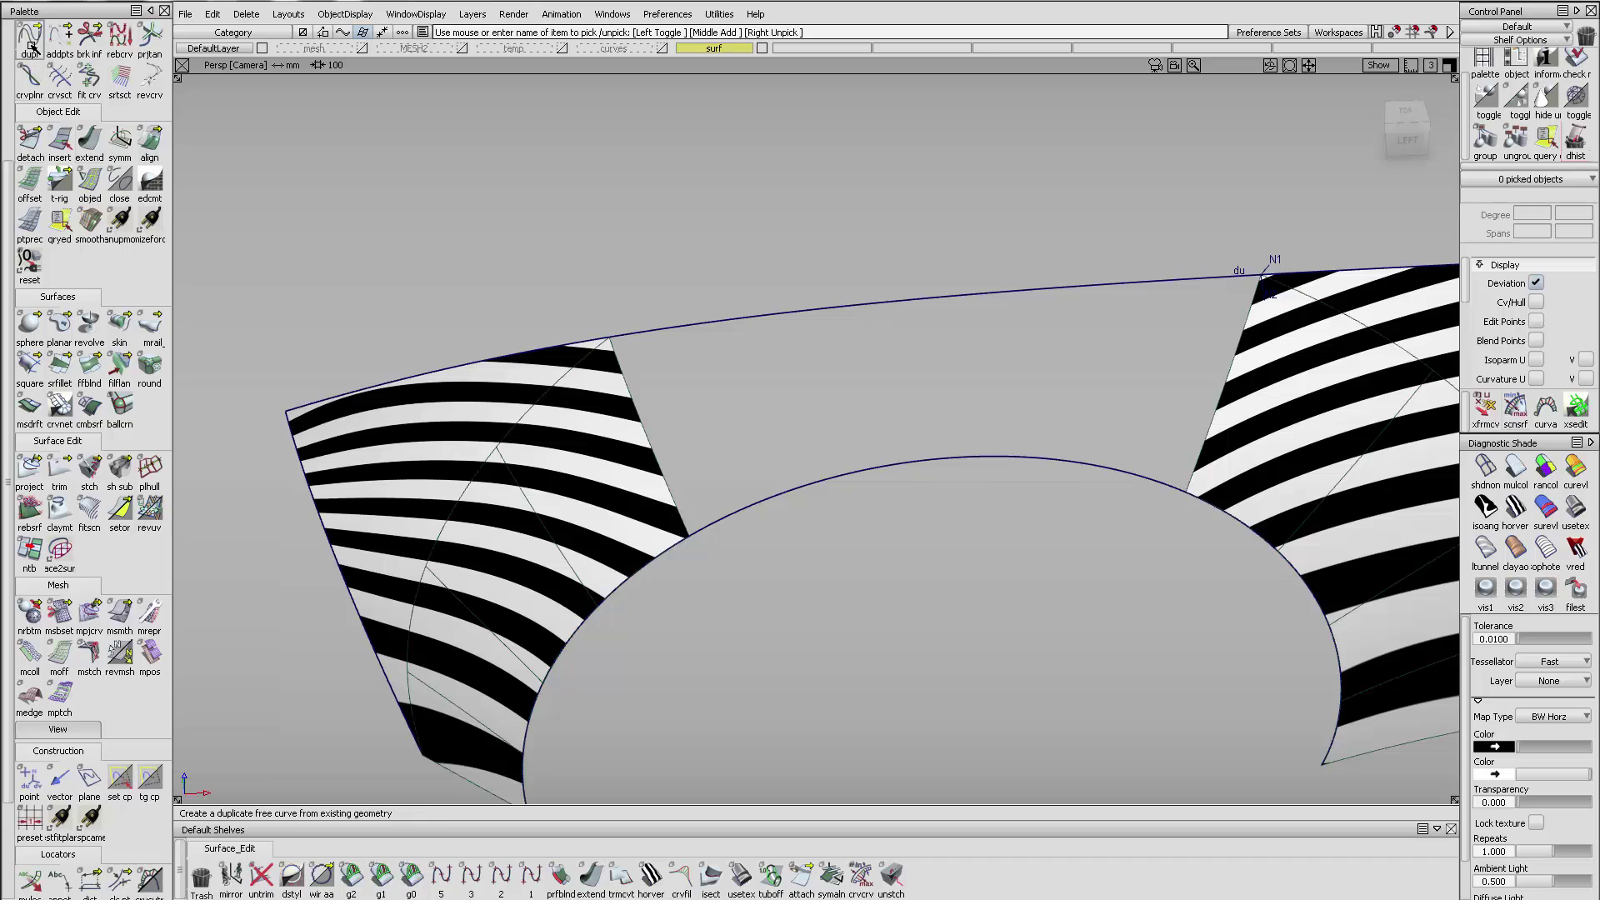
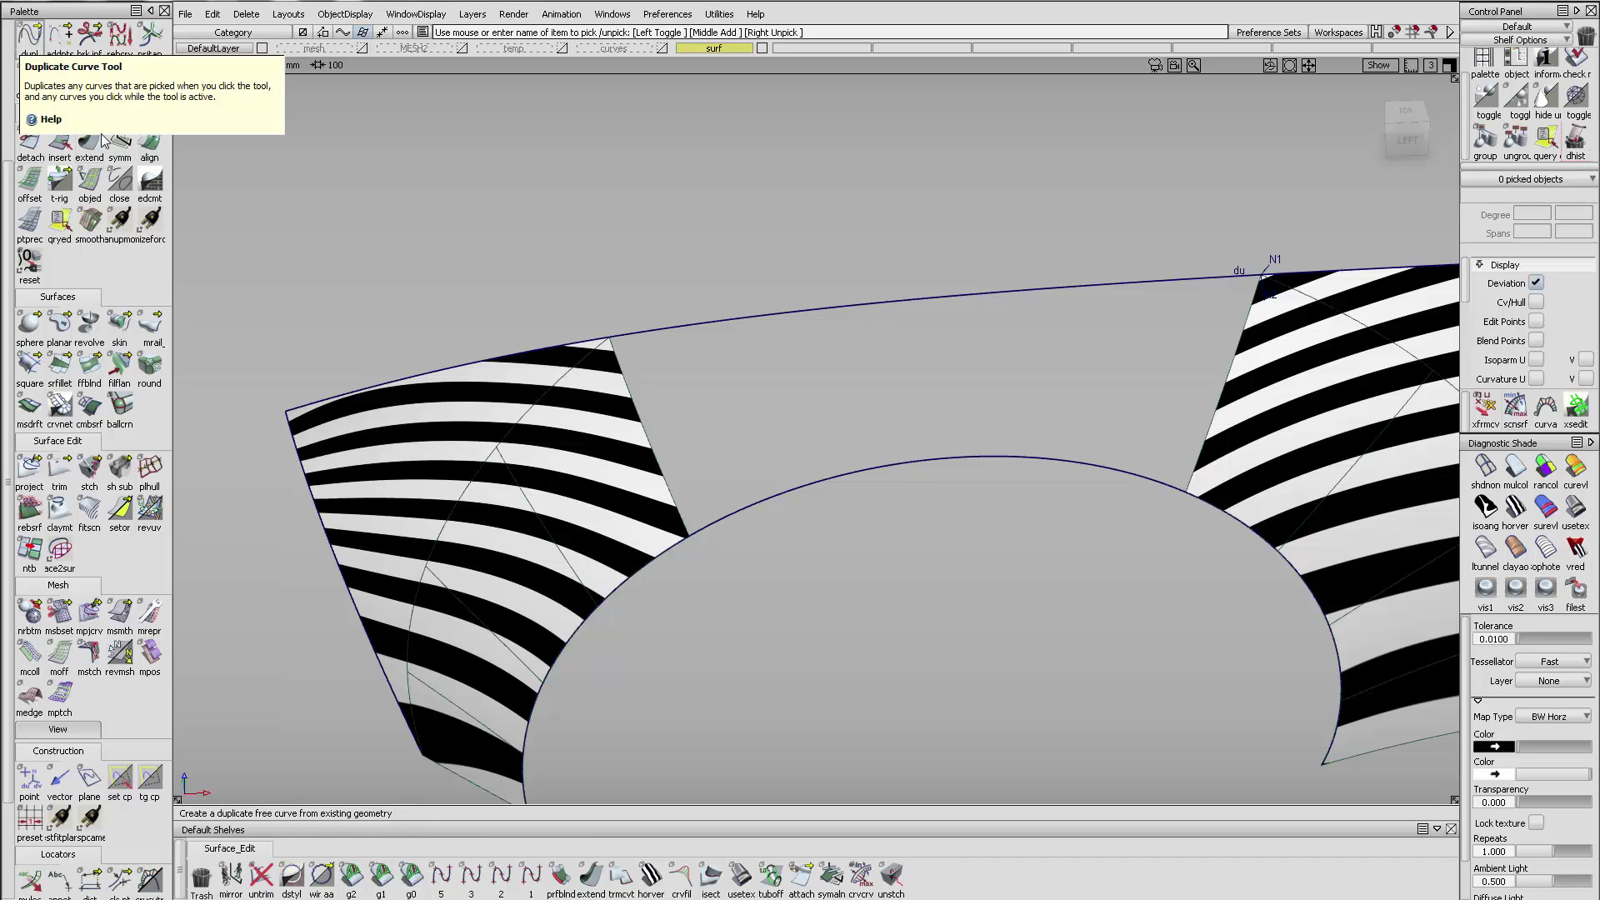
- Shorten the fender's top curve with the Extend tool by about 577.5 mm, back to the front blend's upper corner
click(591, 875)
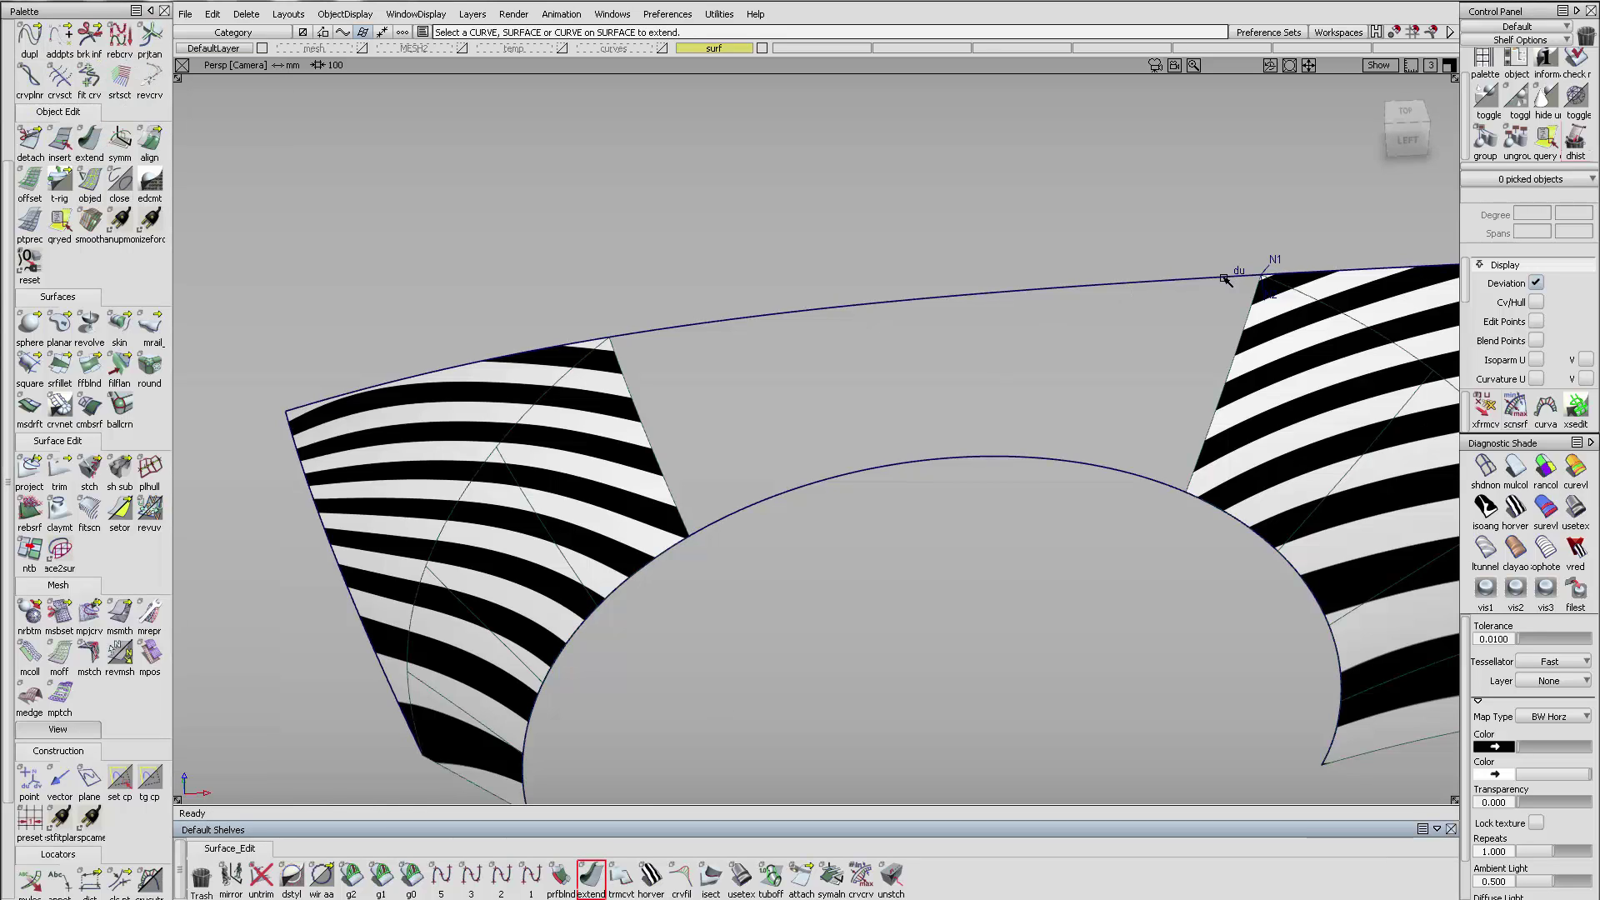
click(1039, 289)
drag(266, 307, 249, 311)
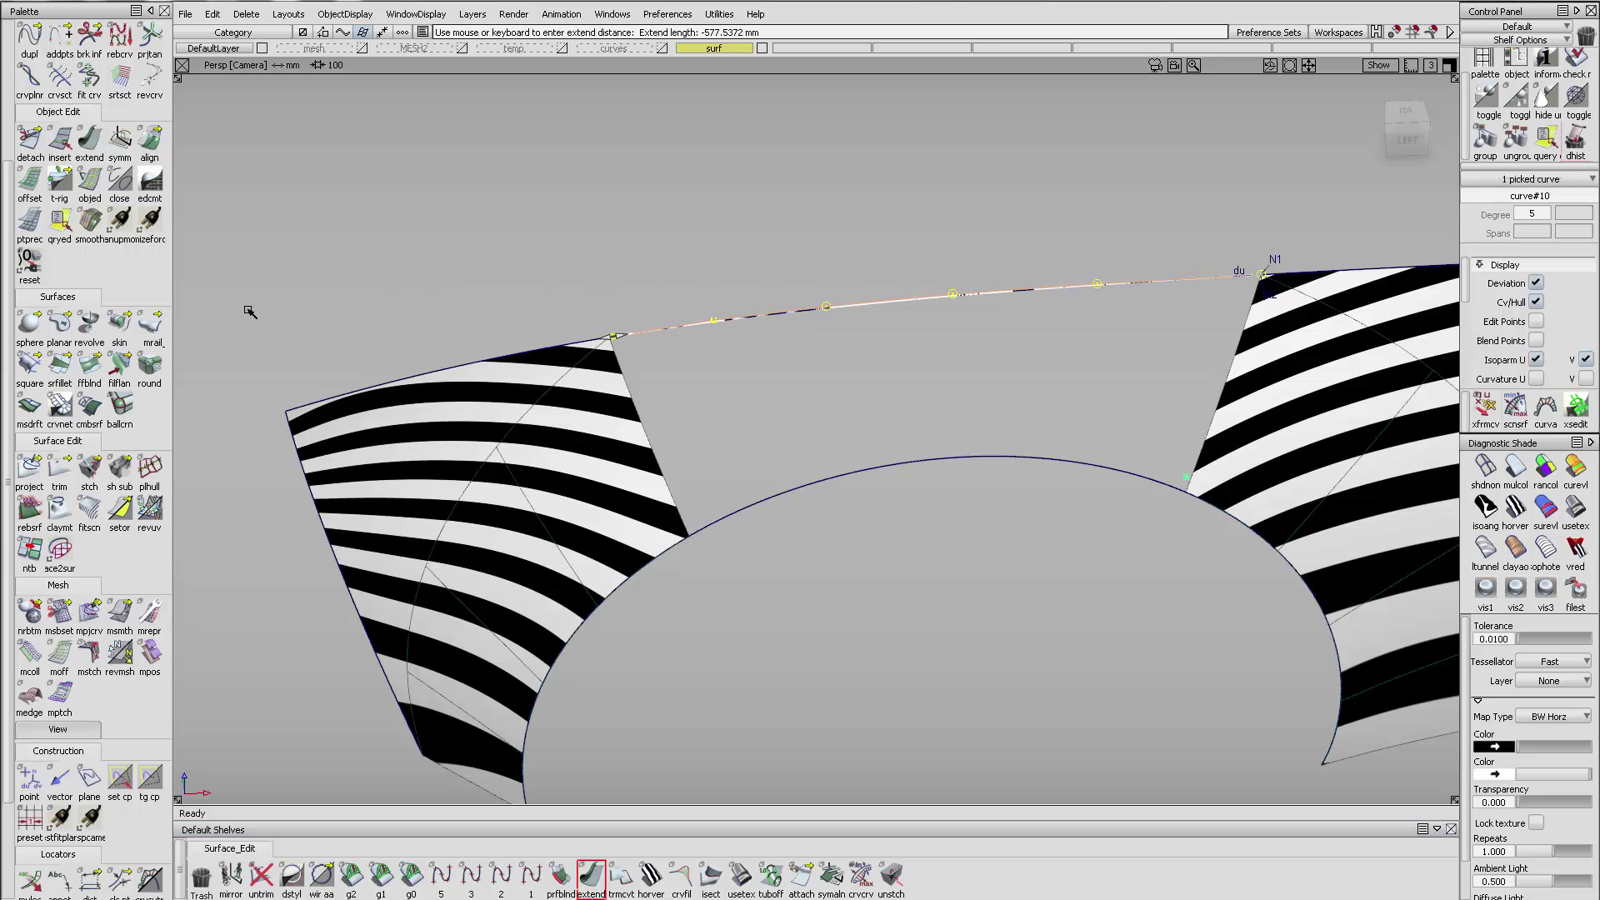
- Shorten the fender's top curve further until its end lines up with the front blend's upper corner
alt+shift+click(598, 338)
alt+shift+right_drag(704, 317, 859, 283)
alt+shift+middle_drag(527, 360, 483, 365)
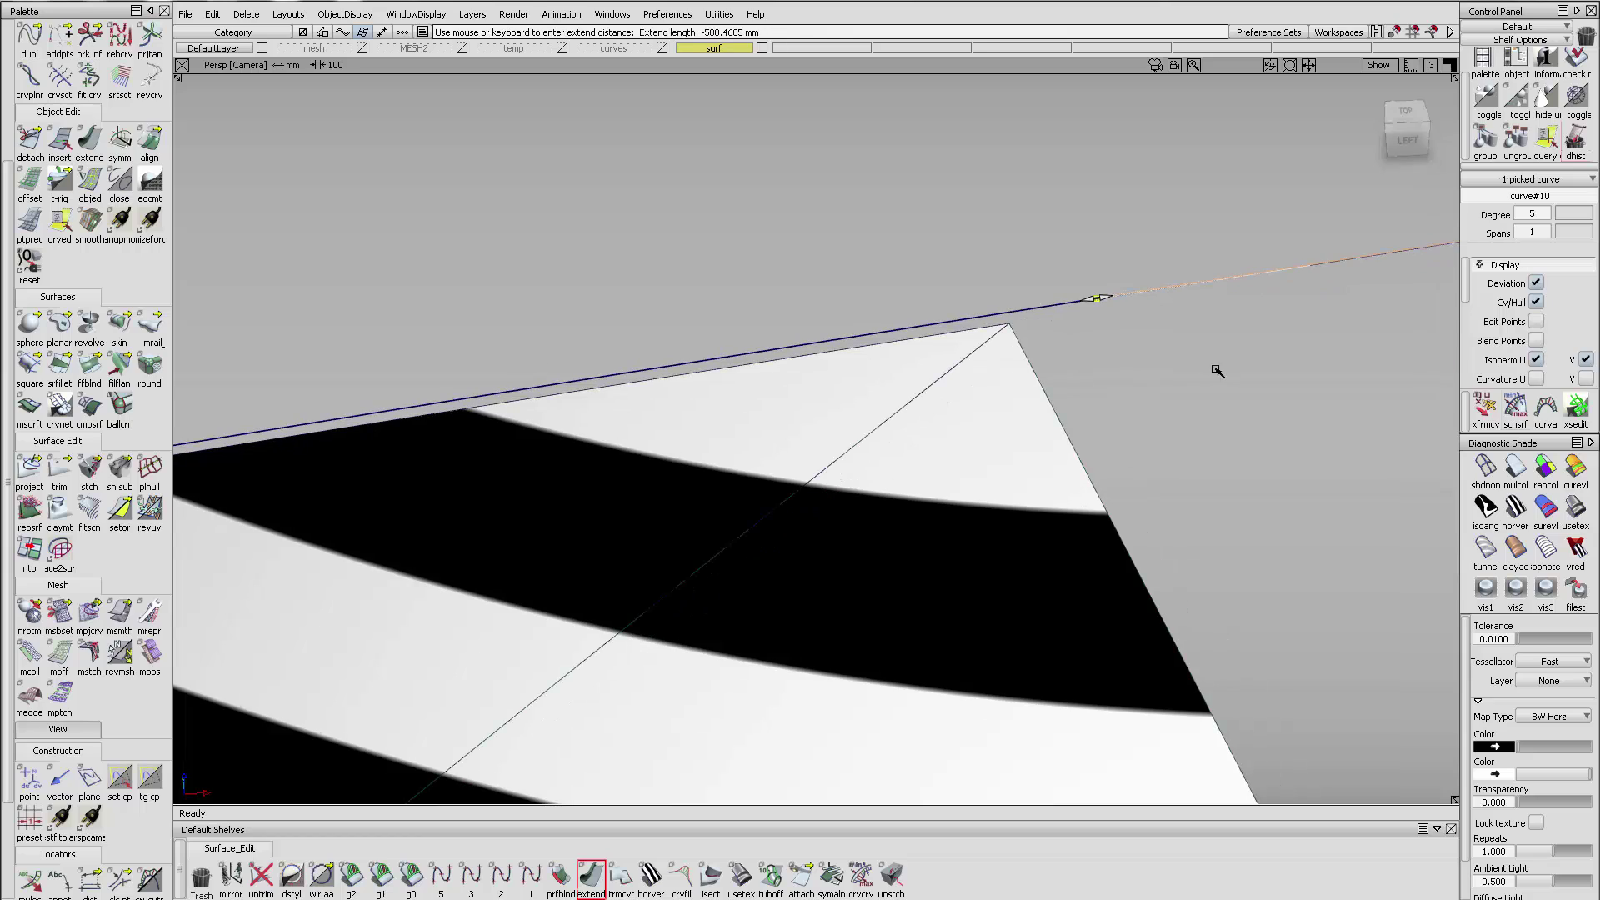
drag(1208, 368, 1067, 386)
- Snap the top curve's front end CV onto the upper corner of the front blend surface
mouse_move(992, 281)
ctrl+shift+mouse_down()
mouse_move(1120, 334)
mouse_move(1058, 252)
ctrl+shift+mouse_up()
drag(890, 421, 810, 223)
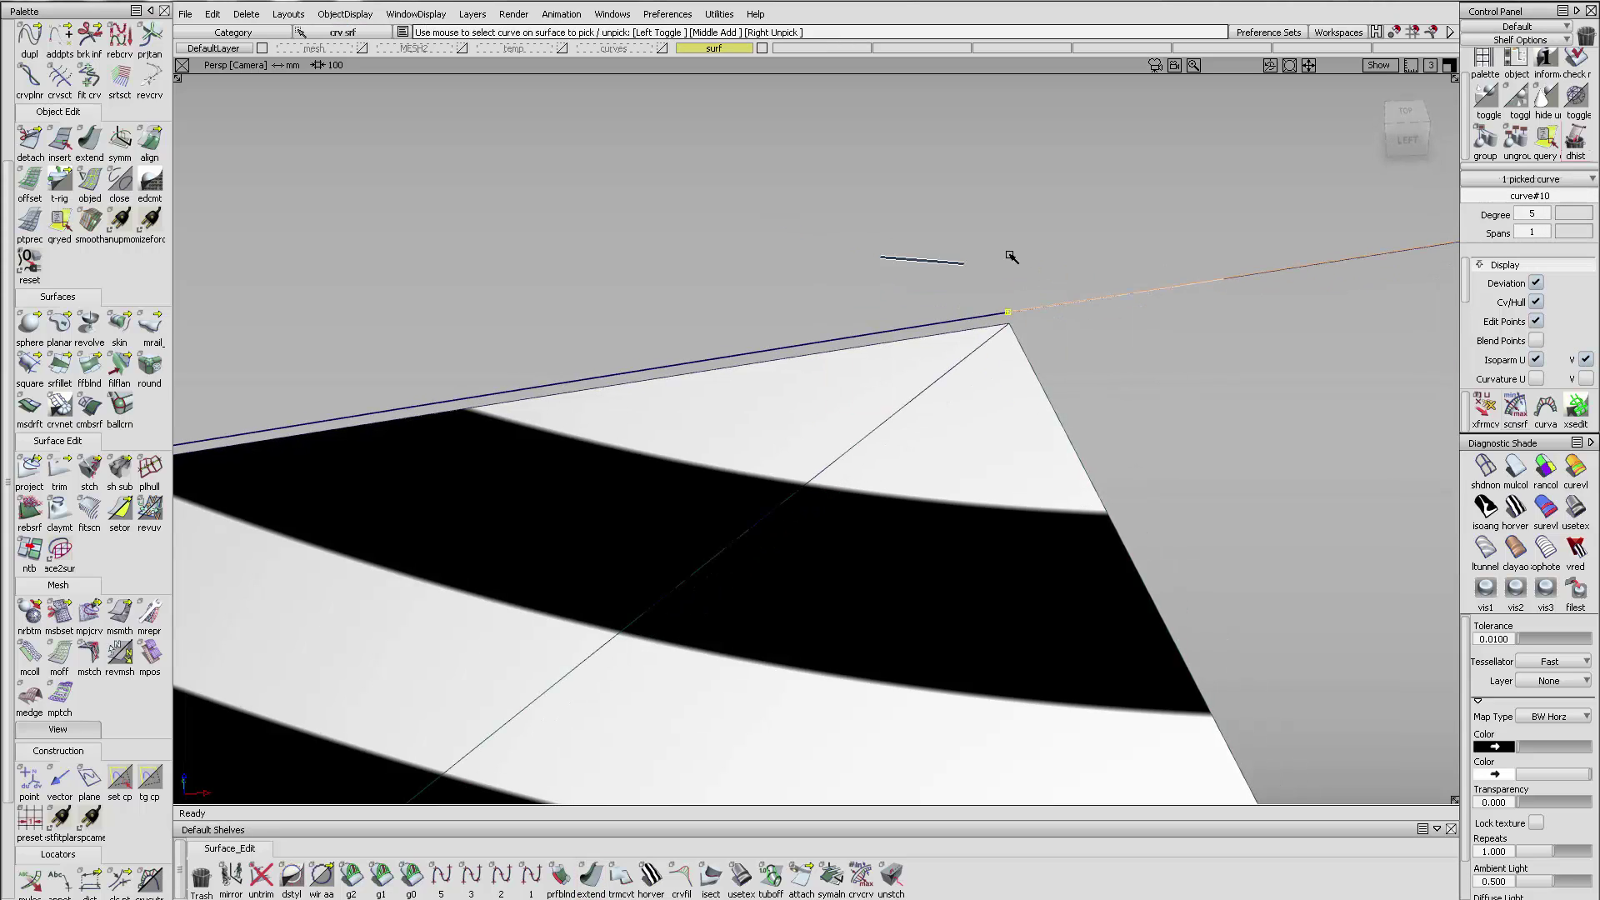
ctrl+shift+drag(1010, 256, 1030, 265)
ctrl+alt+drag(991, 328, 1097, 328)
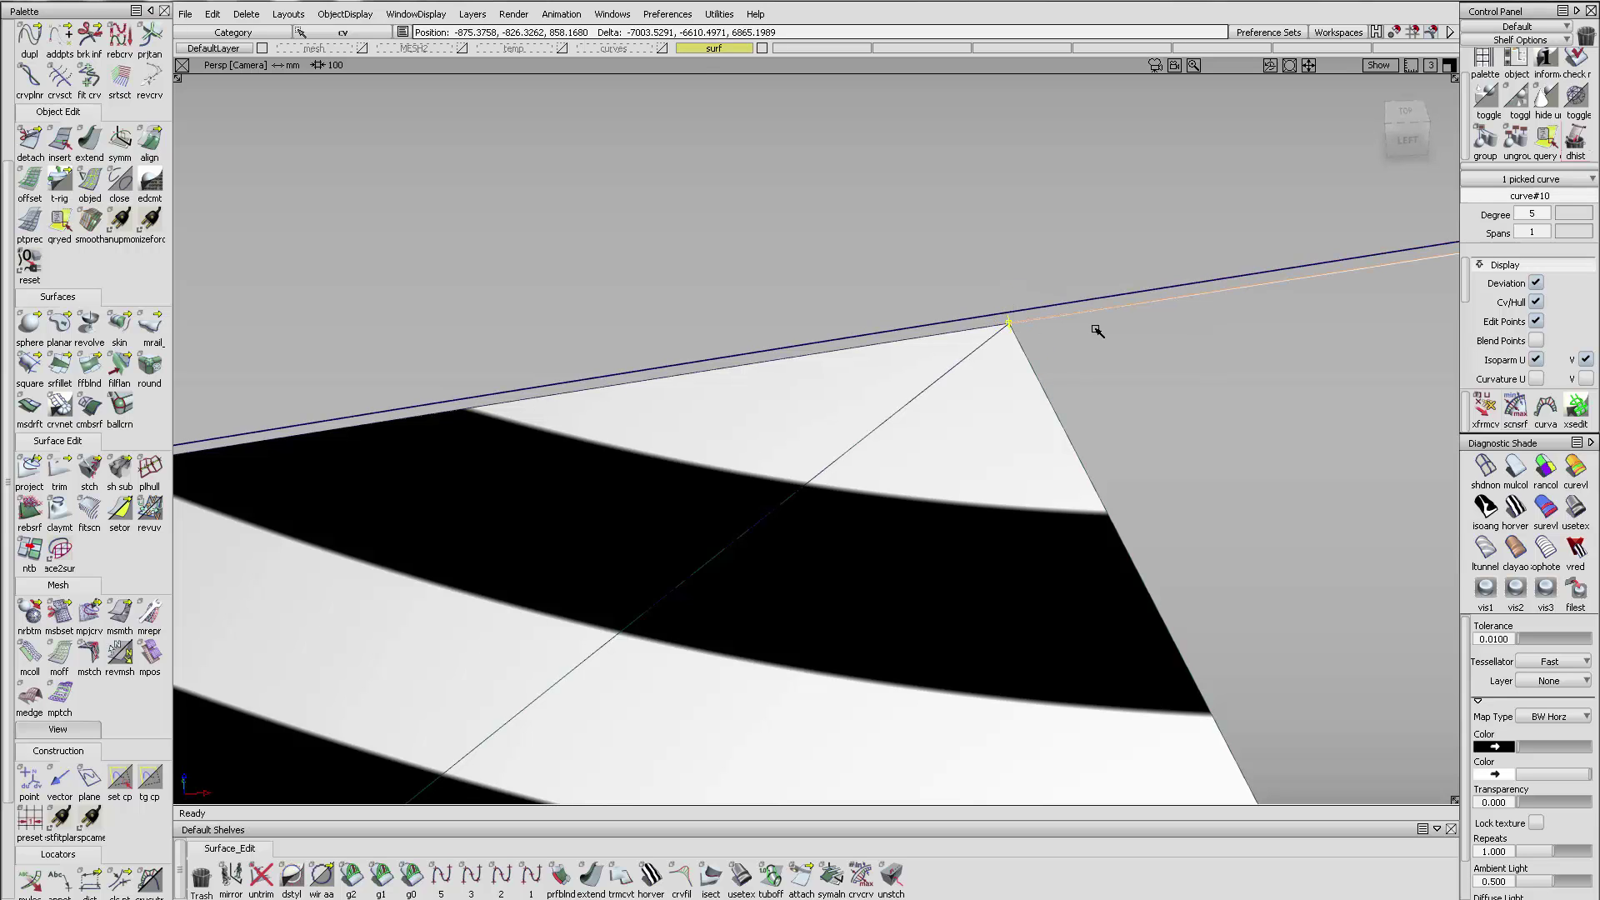
alt+shift+right_drag(1096, 329, 952, 450)
alt+shift+middle_drag(952, 451, 1115, 417)
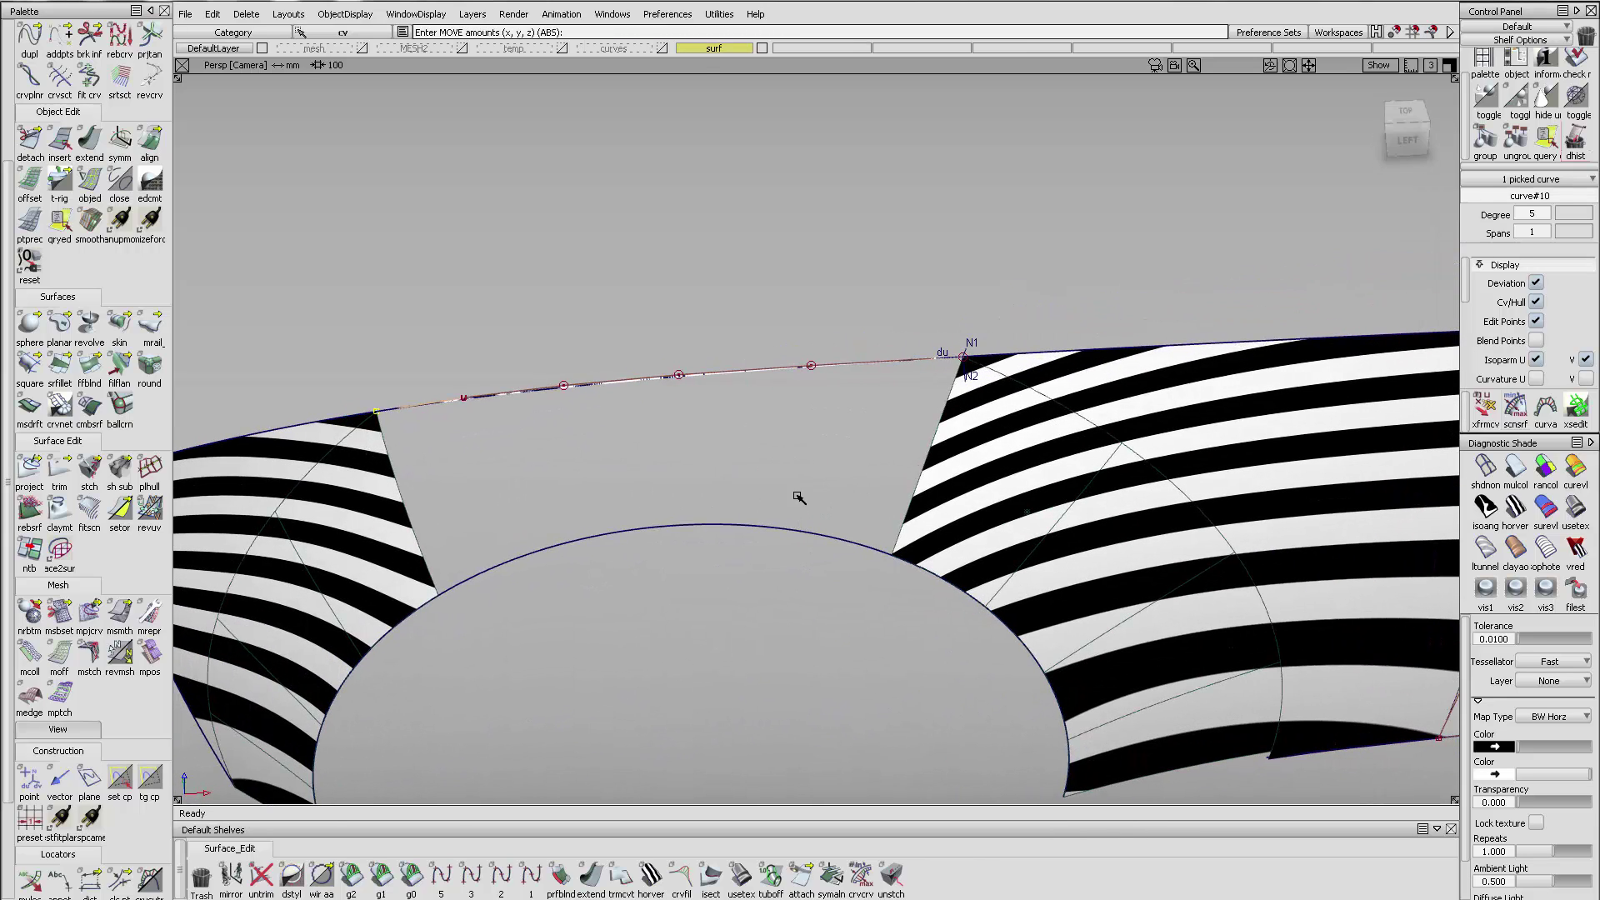
- Try to build a square surface using the arch curve, the front blend edge and the adjusted top curve
click(797, 497)
click(33, 367)
click(538, 582)
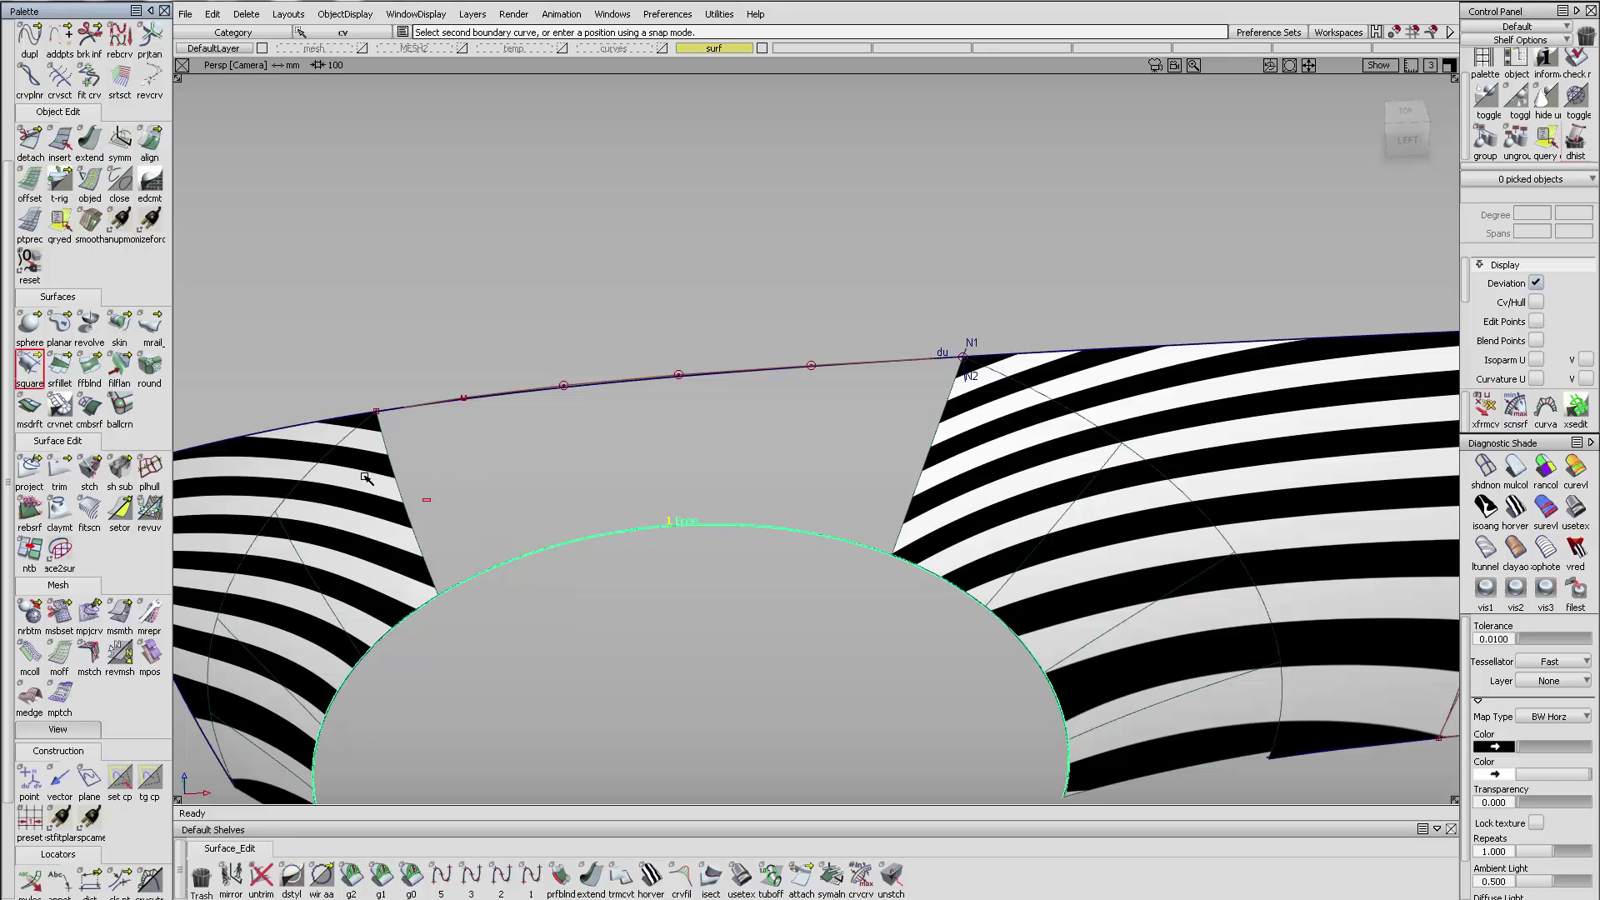
click(407, 493)
click(452, 420)
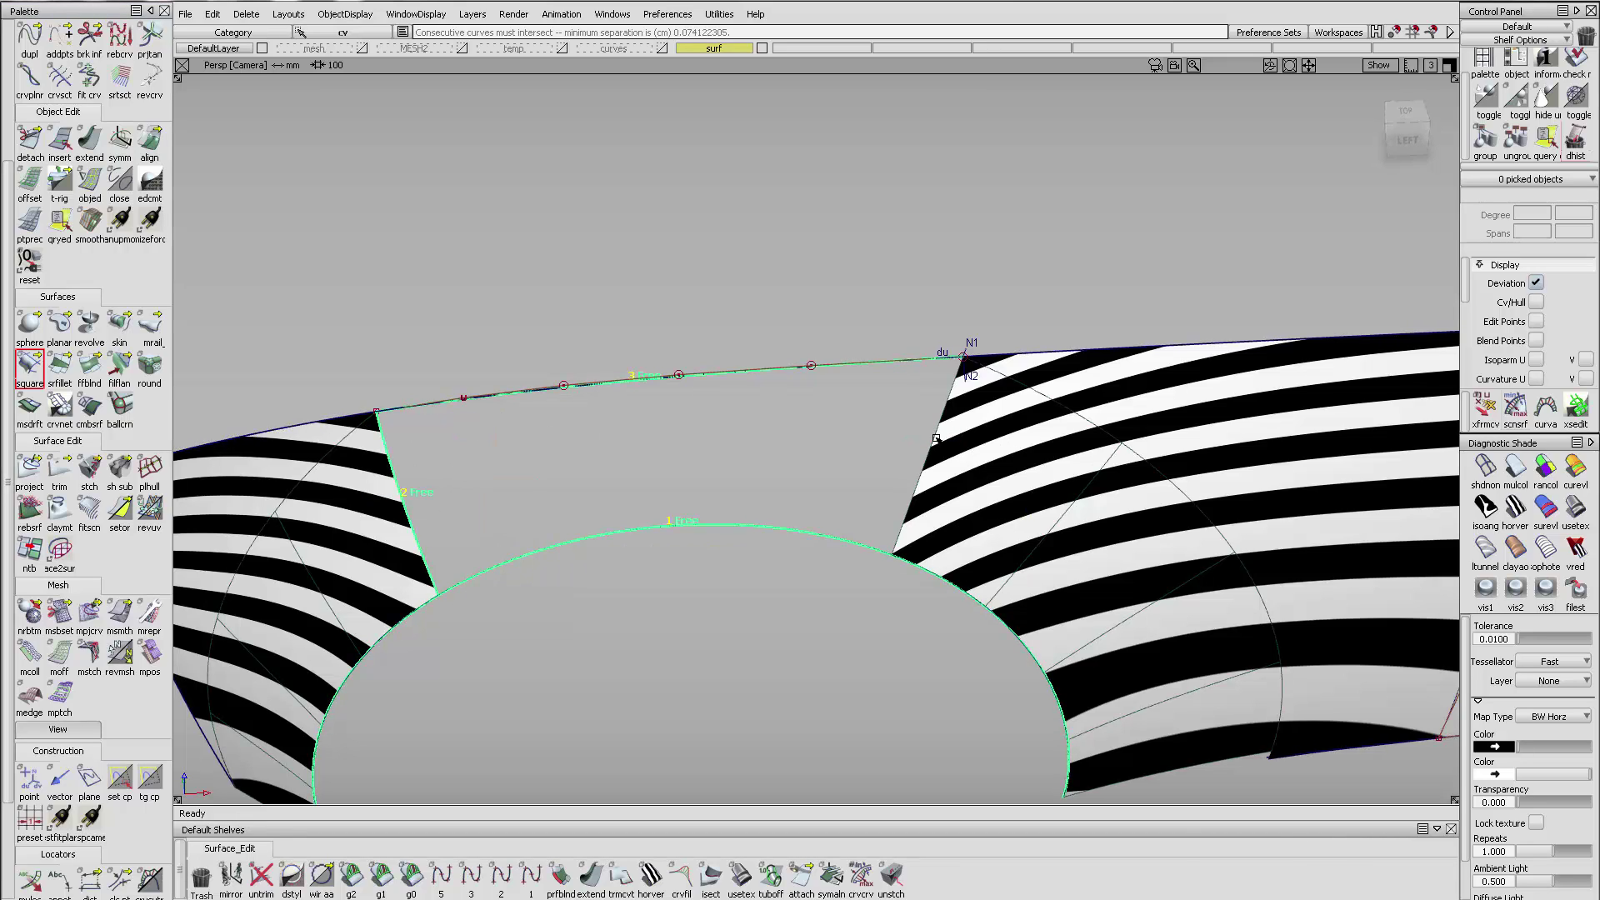
- Snap the top curve's rear end CV onto the upper corner of the rear blend surface
alt+shift+right_drag(979, 346, 1214, 309)
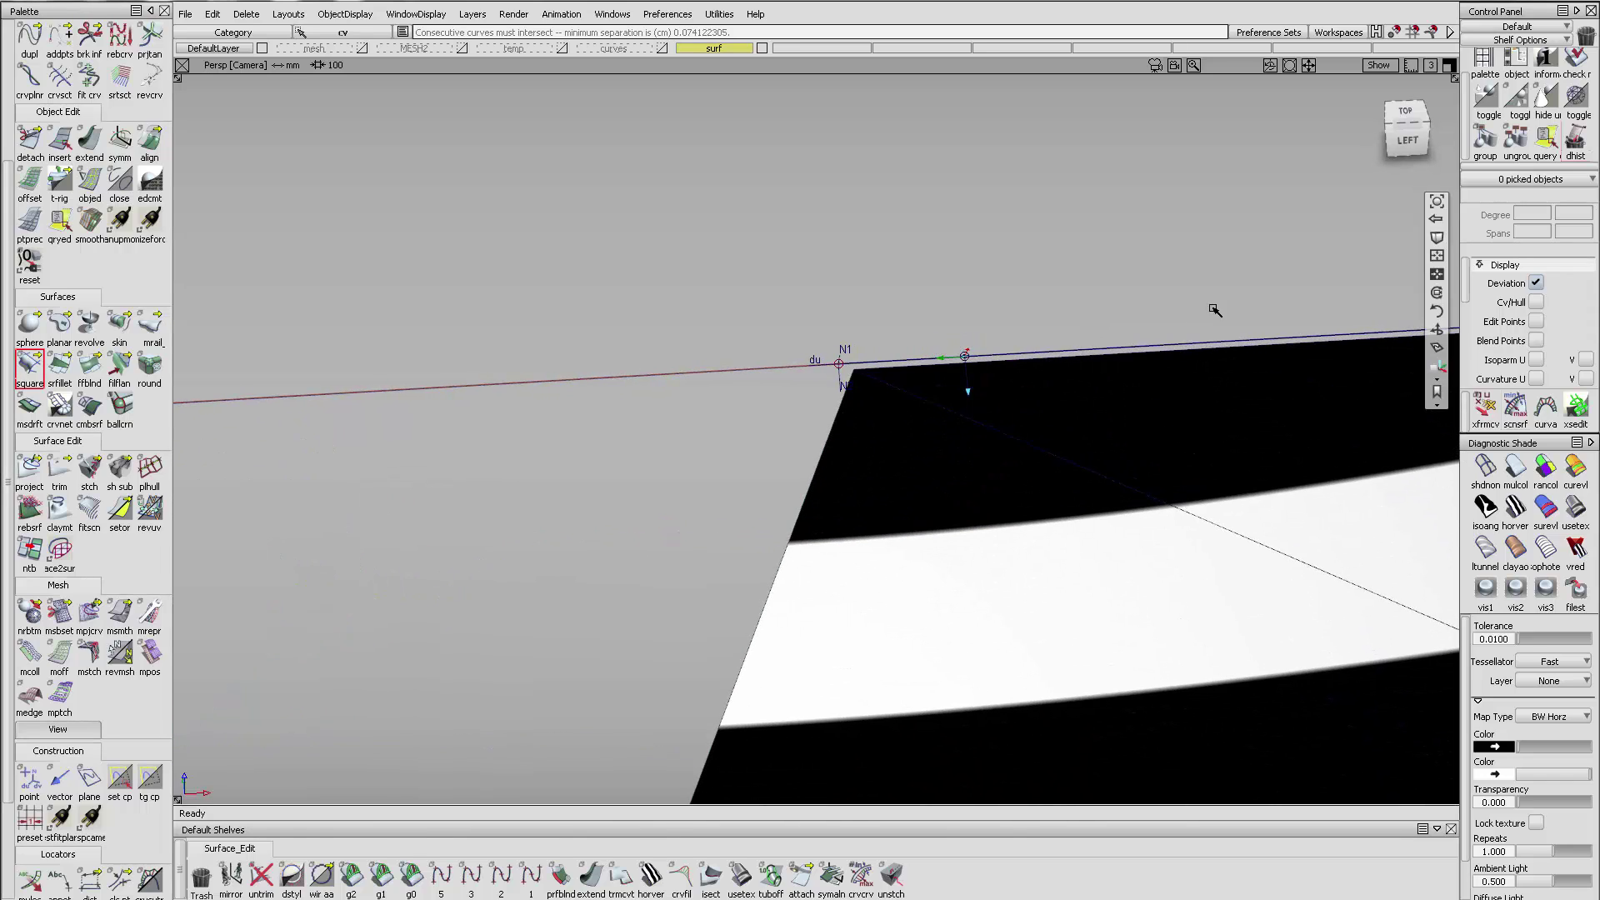
mouse_move(790, 346)
ctrl+shift+mouse_down()
mouse_move(883, 350)
mouse_move(921, 335)
mouse_move(914, 304)
ctrl+shift+mouse_up()
click(839, 364)
alt+shift+right_drag(914, 303, 422, 385)
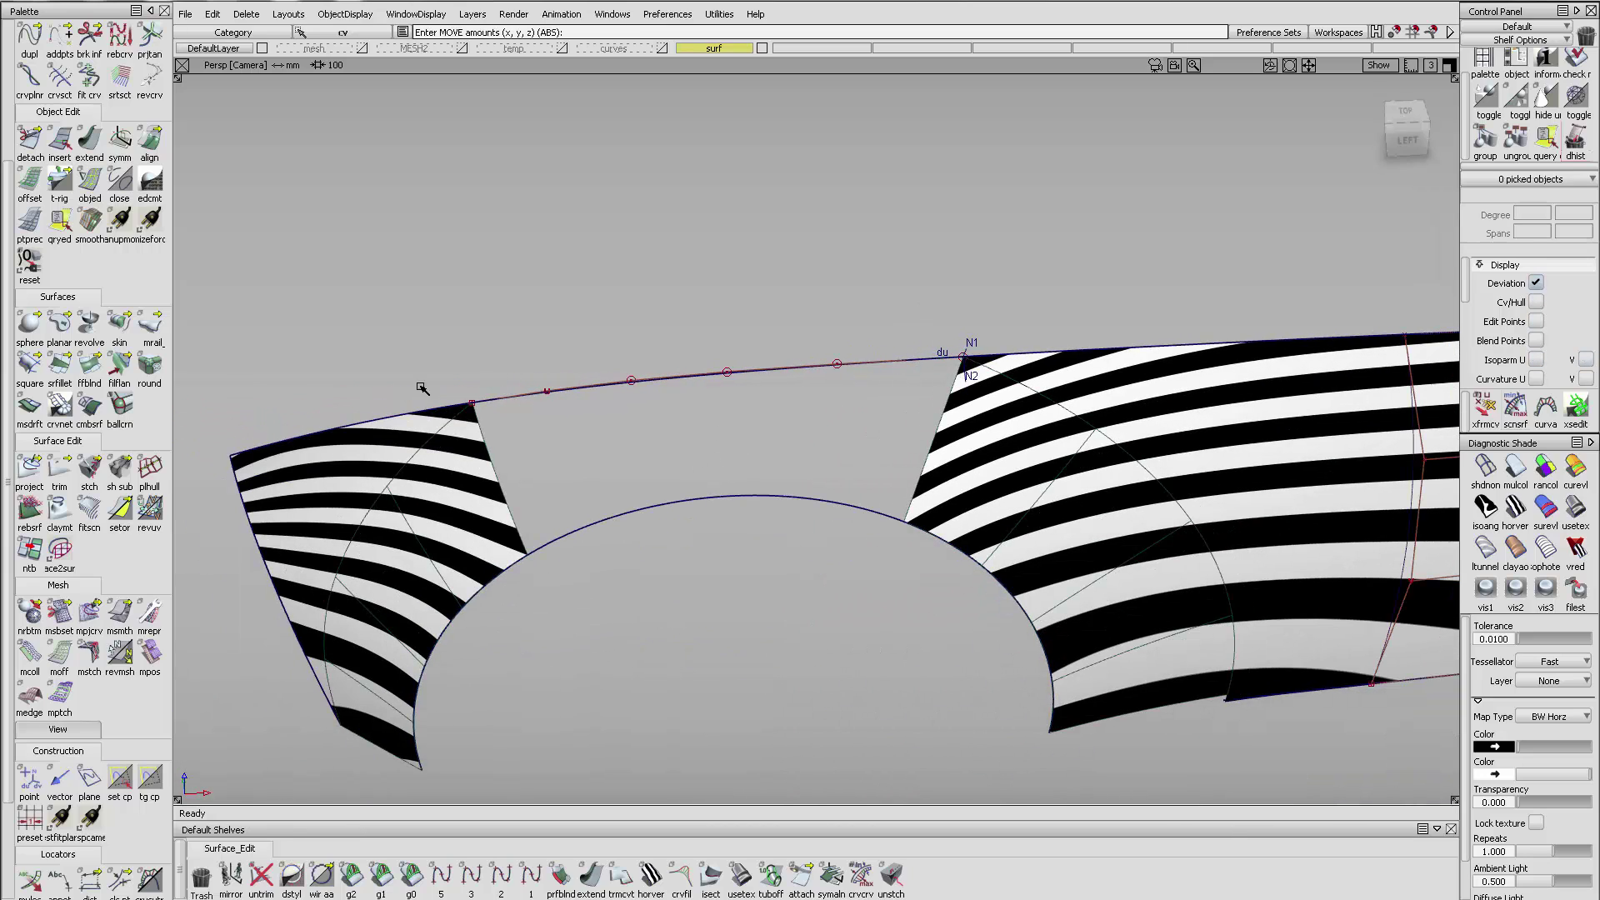
- Build a square surface over the wheel arch from the arch curve, front blend edge, curve#10 and rear blend edge
click(30, 360)
click(729, 498)
click(500, 473)
click(584, 406)
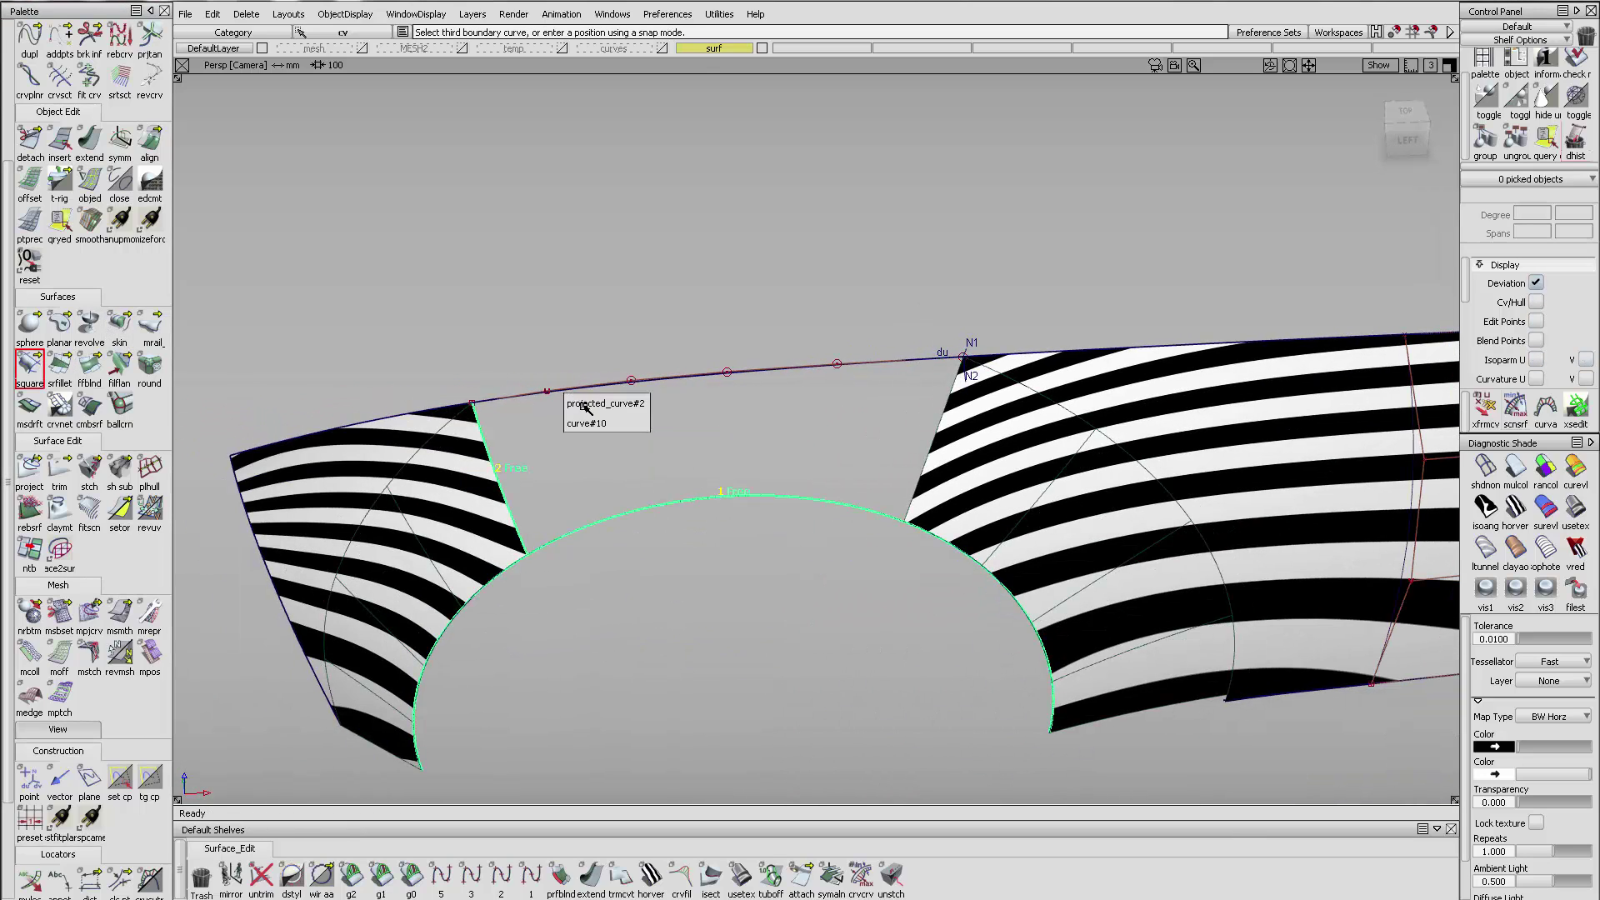
click(888, 475)
- Set the square surface to G2 Curvature on all boundaries with U and V degree 5
double_click(25, 367)
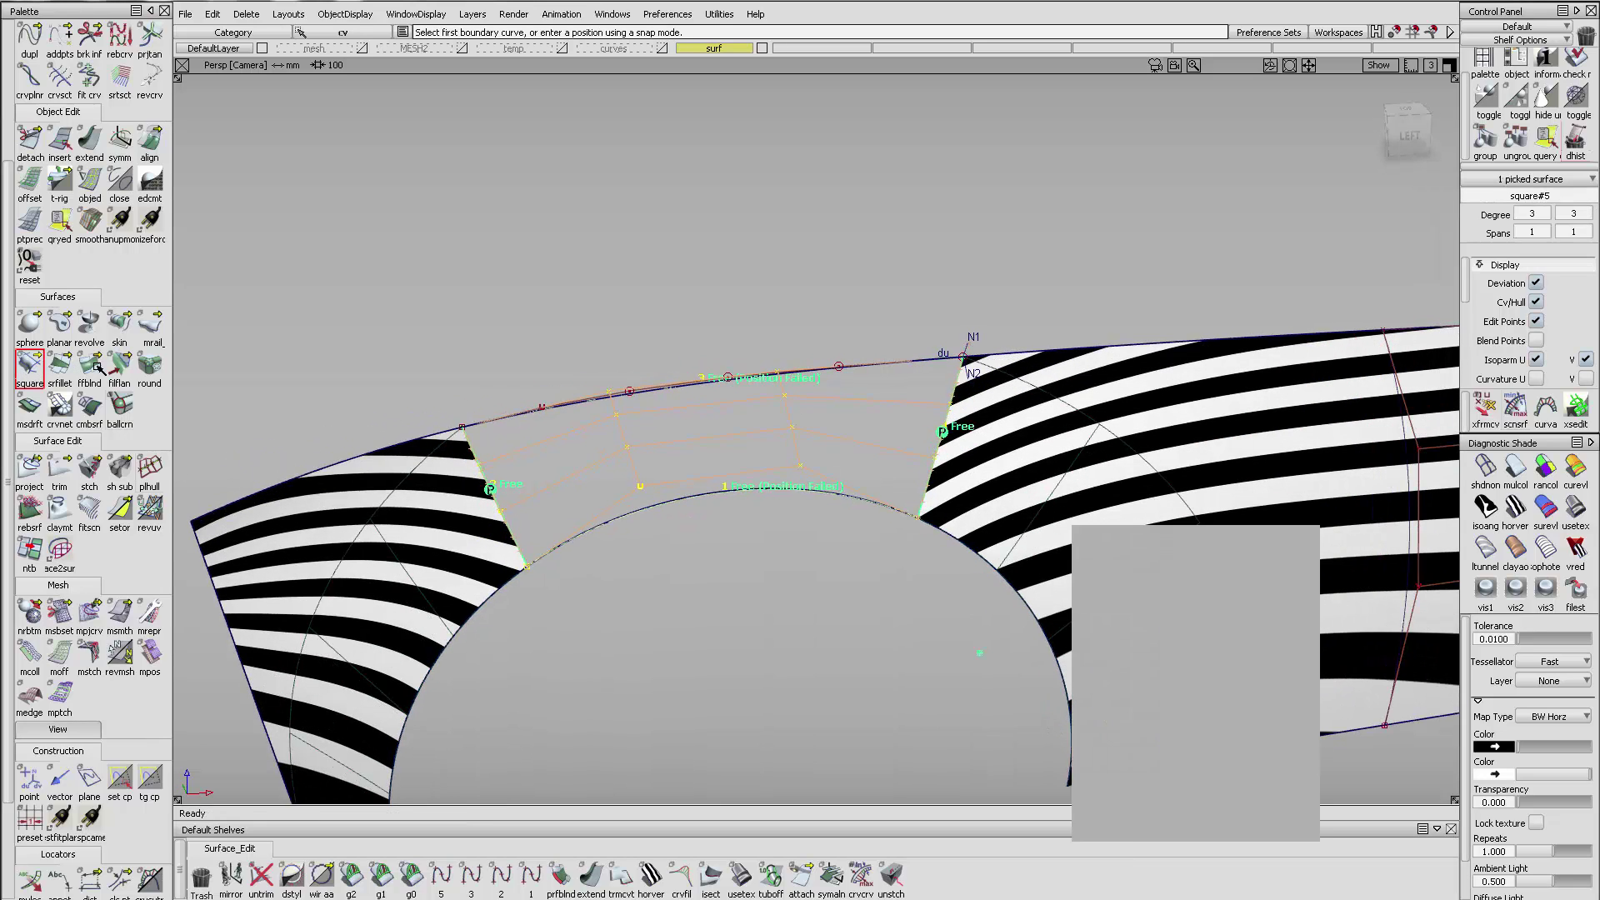
click(1223, 557)
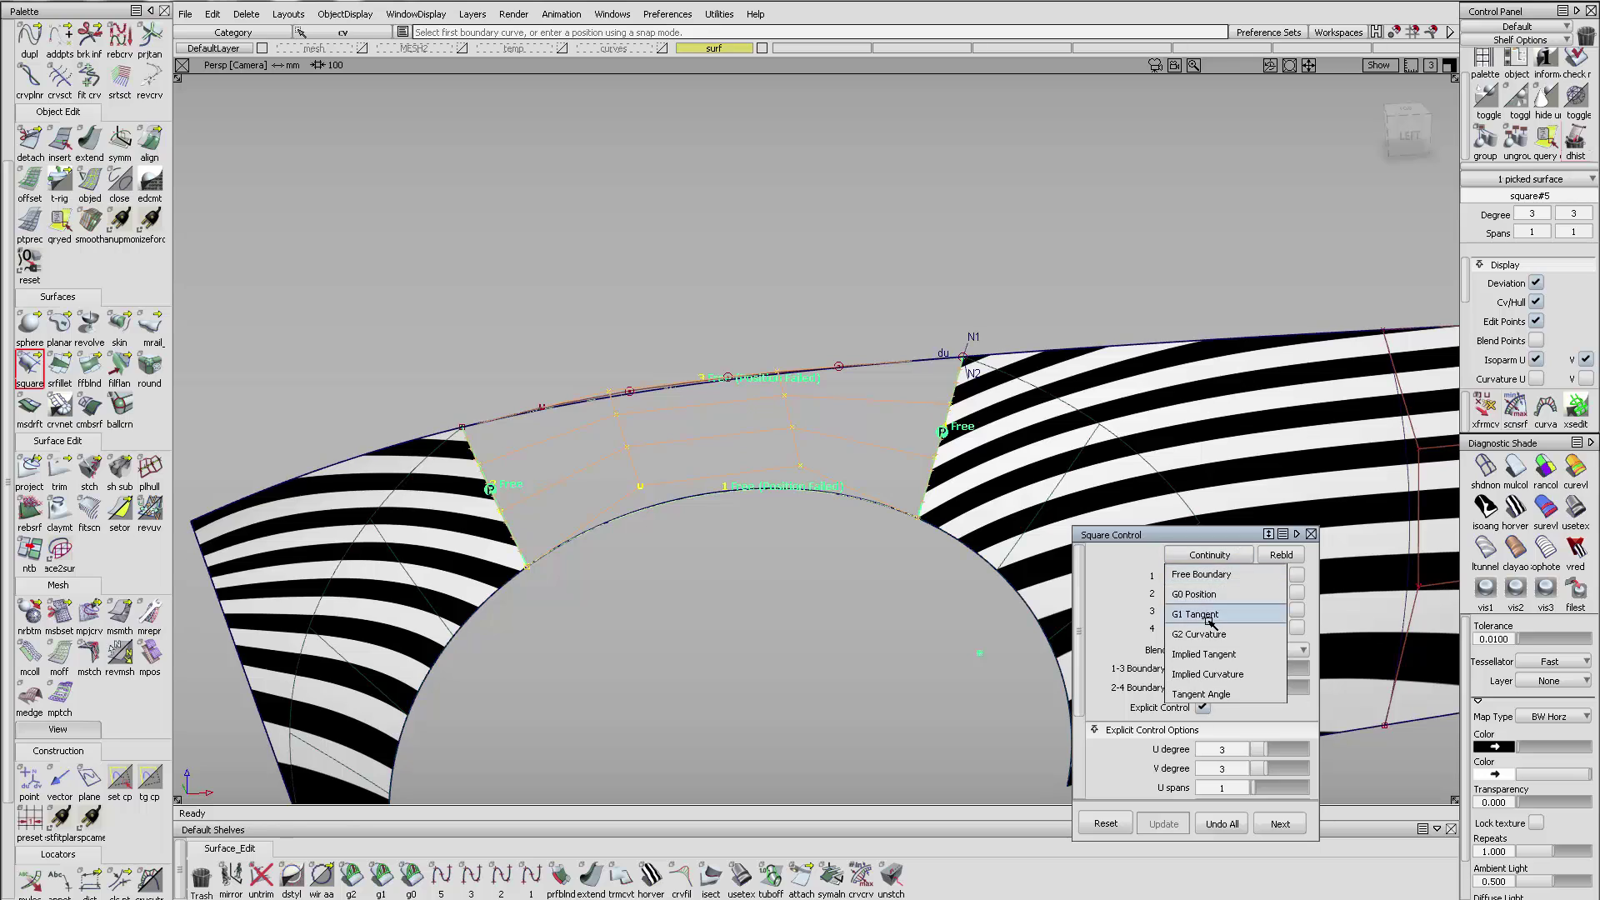
click(1212, 633)
scroll(1250, 677, down, 2)
drag(1252, 679, 1275, 671)
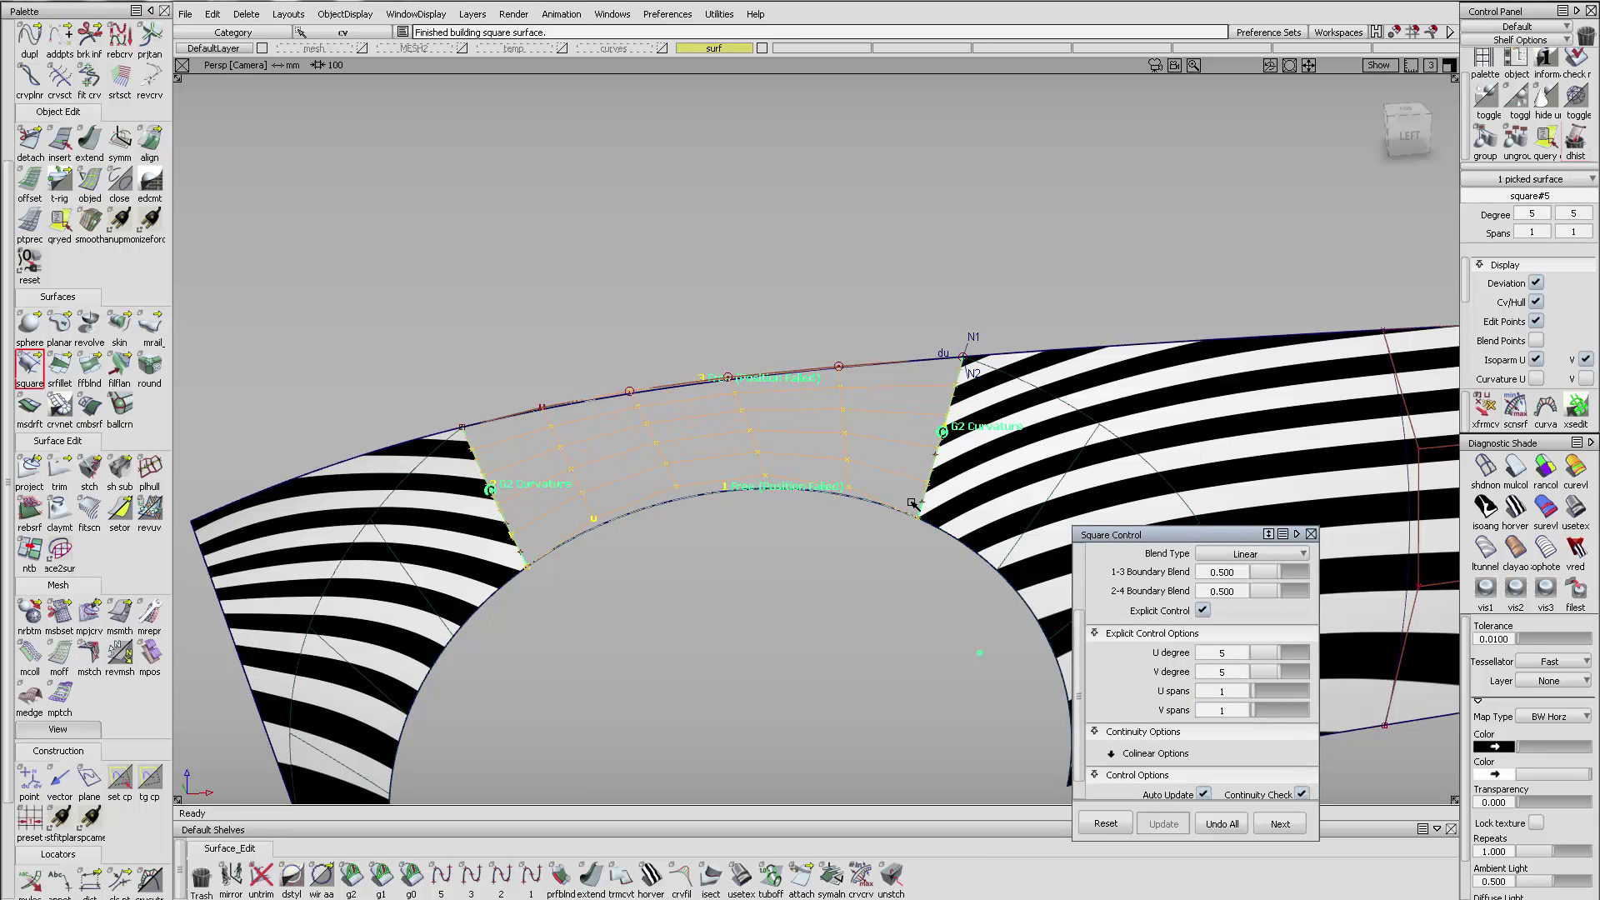
- Change the square surface's boundaries 1 and 3, along the arch and the top curve, to G0 Position
alt+shift+drag(903, 469, 898, 399)
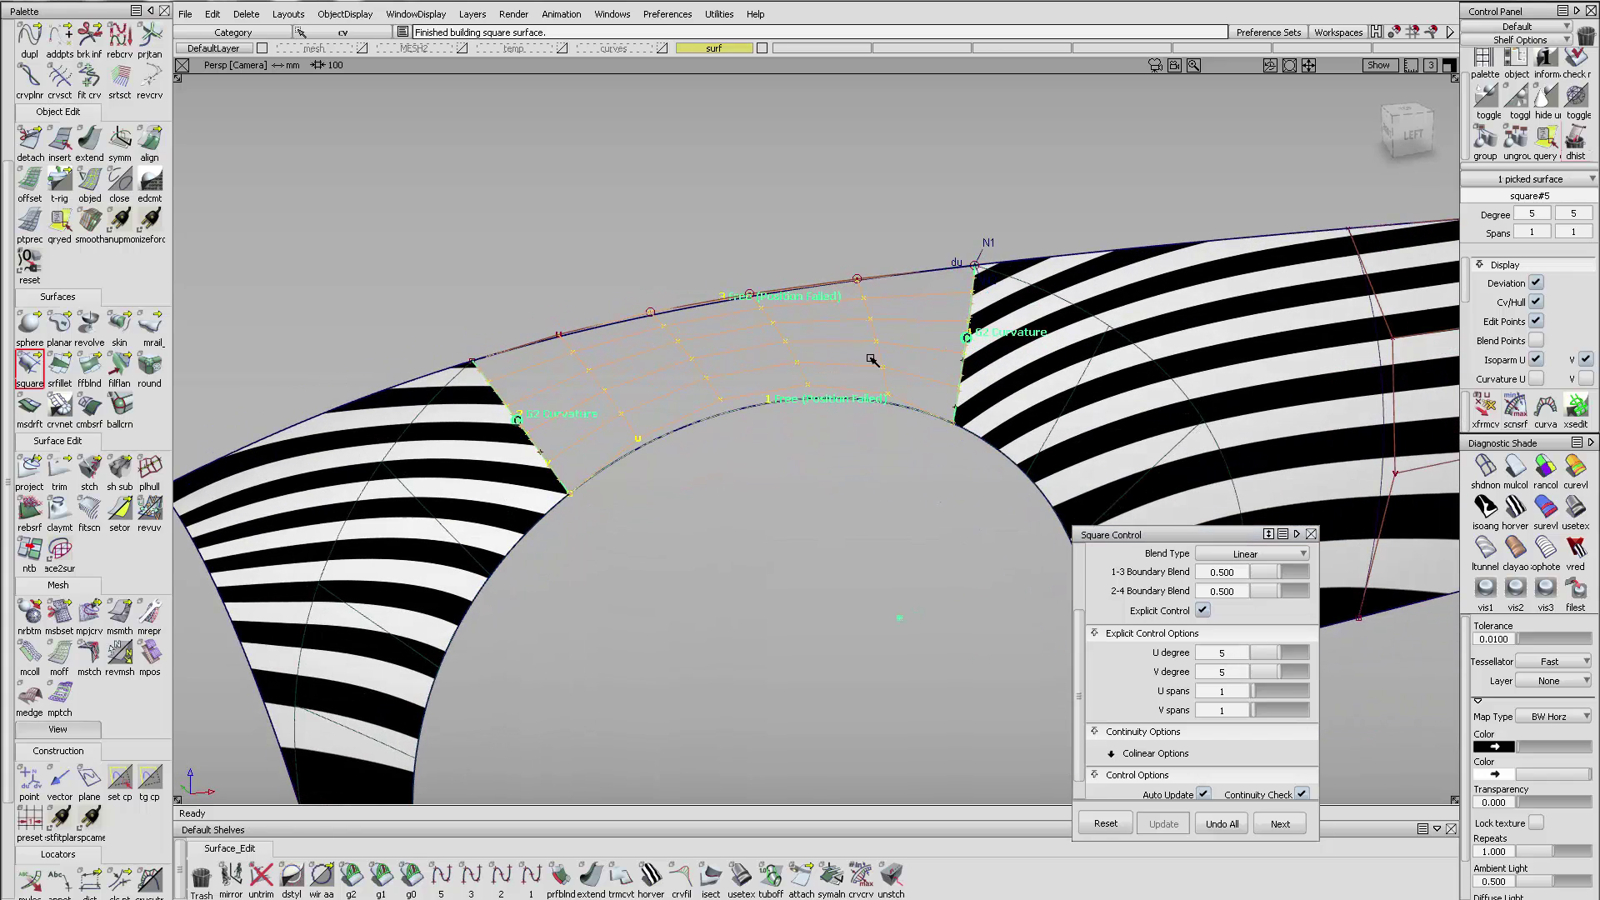
scroll(1187, 584, up, 2)
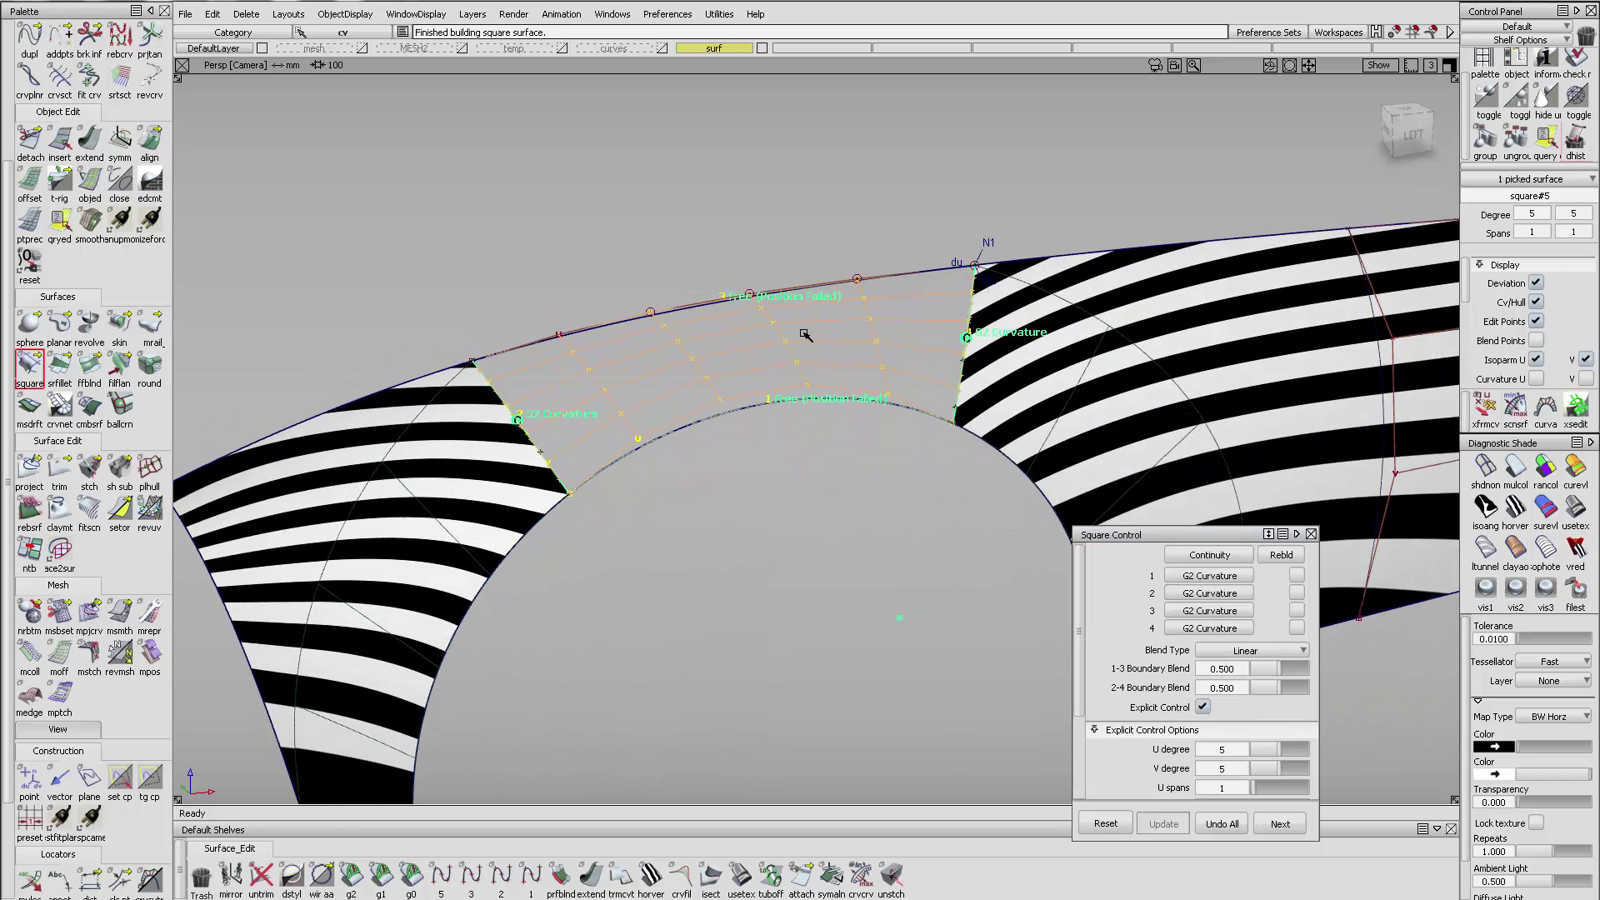
click(1188, 577)
click(1200, 611)
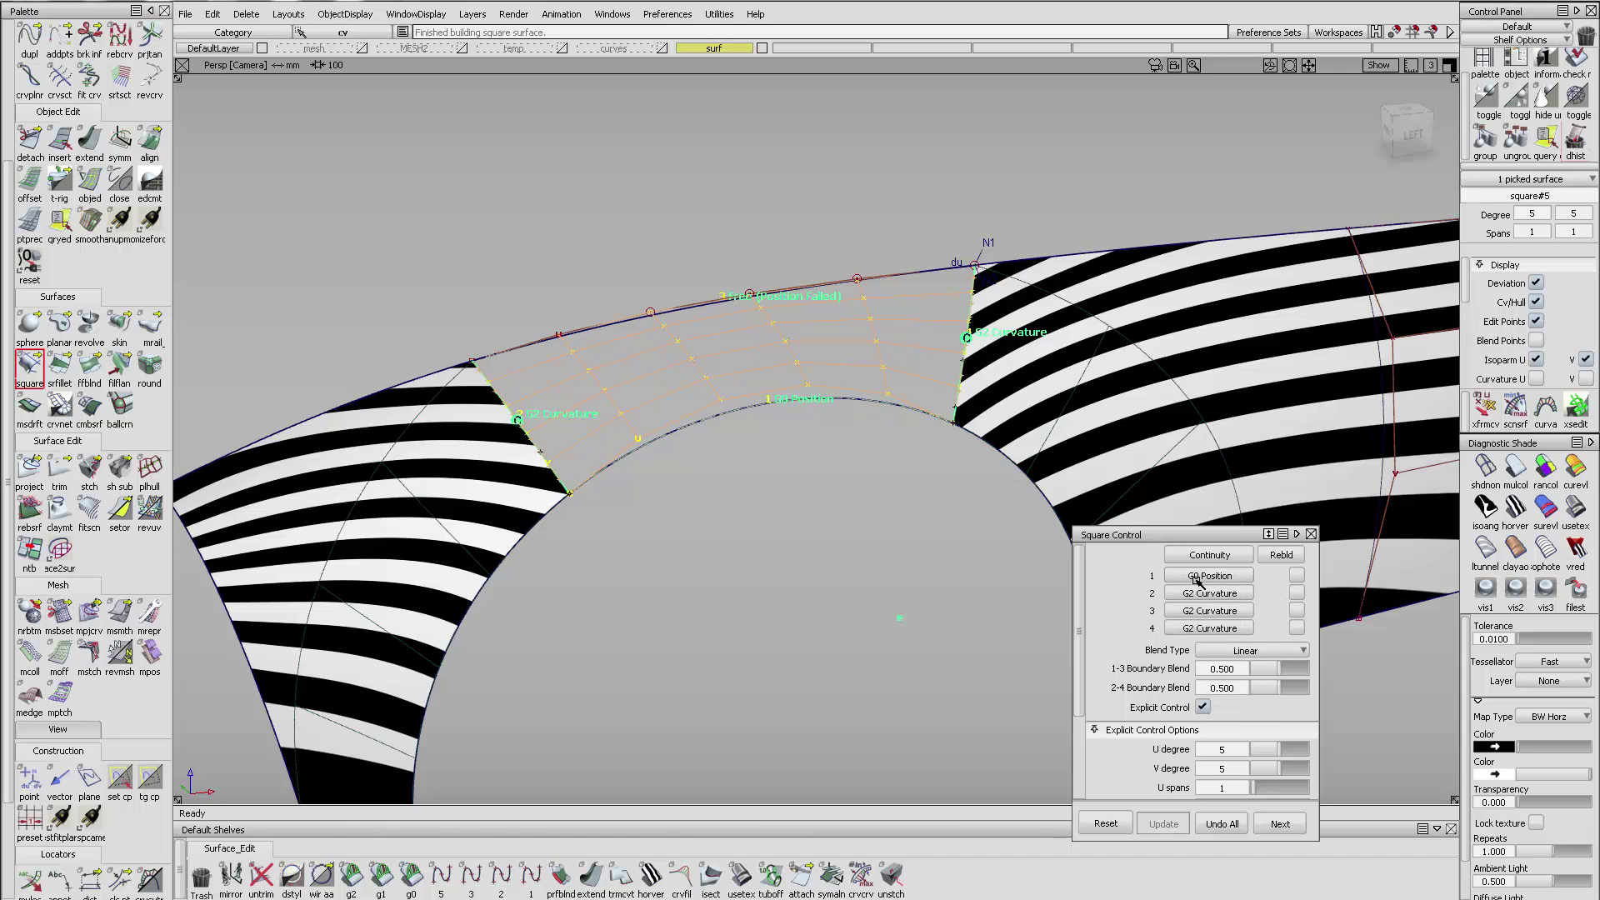
click(1194, 611)
click(1198, 638)
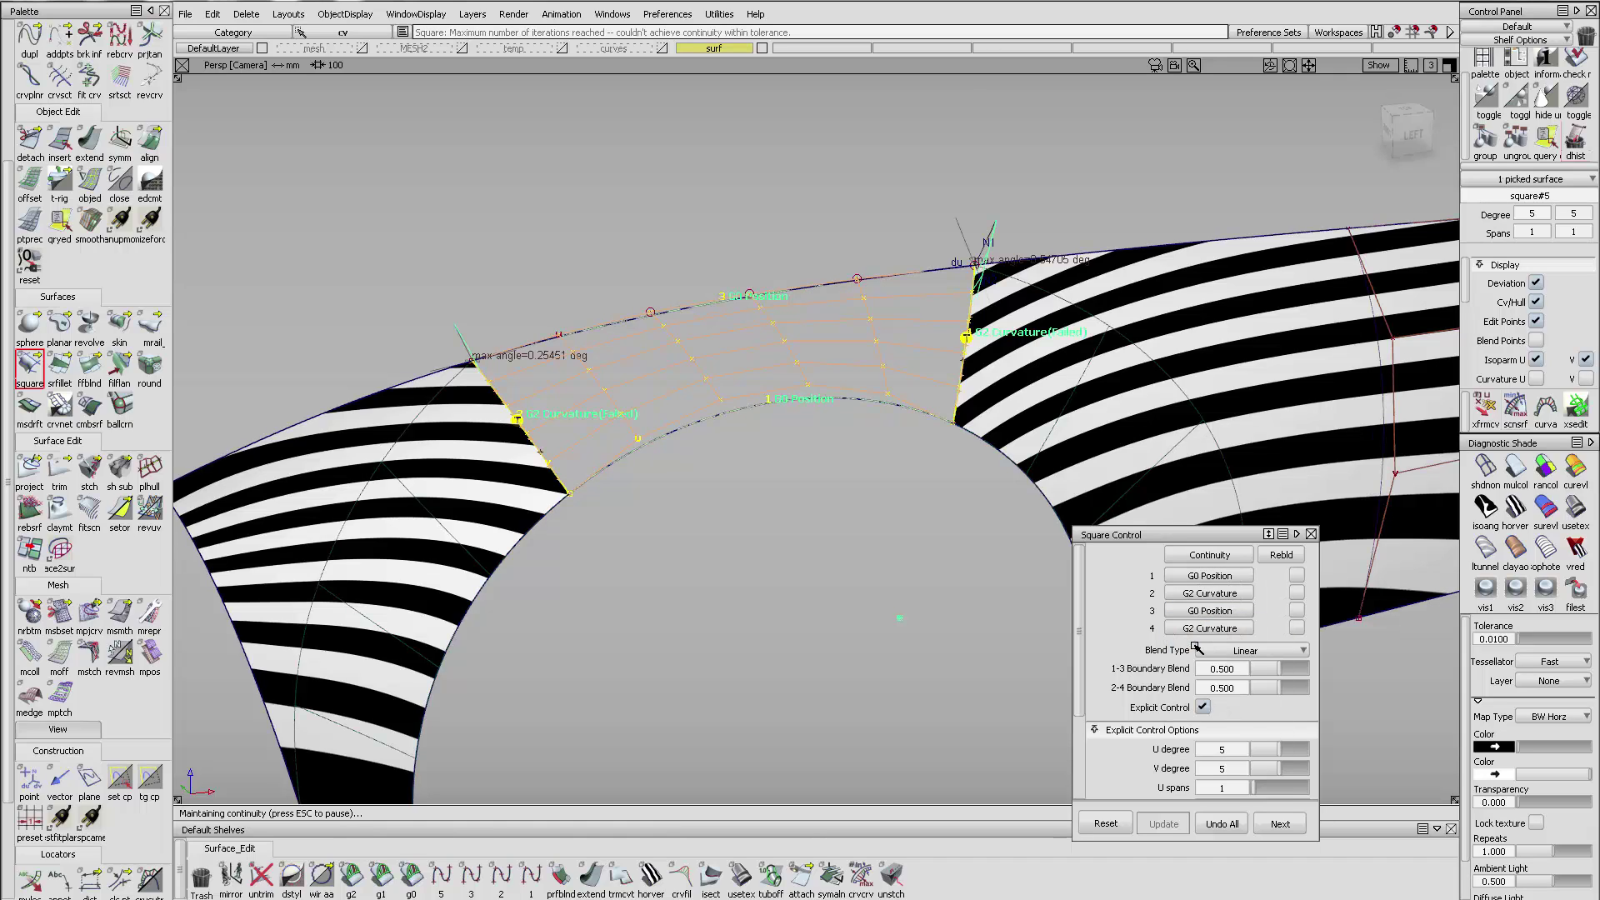
- Set the continuity of the square surface's boundary 3, along the top curve, to Free
click(1201, 629)
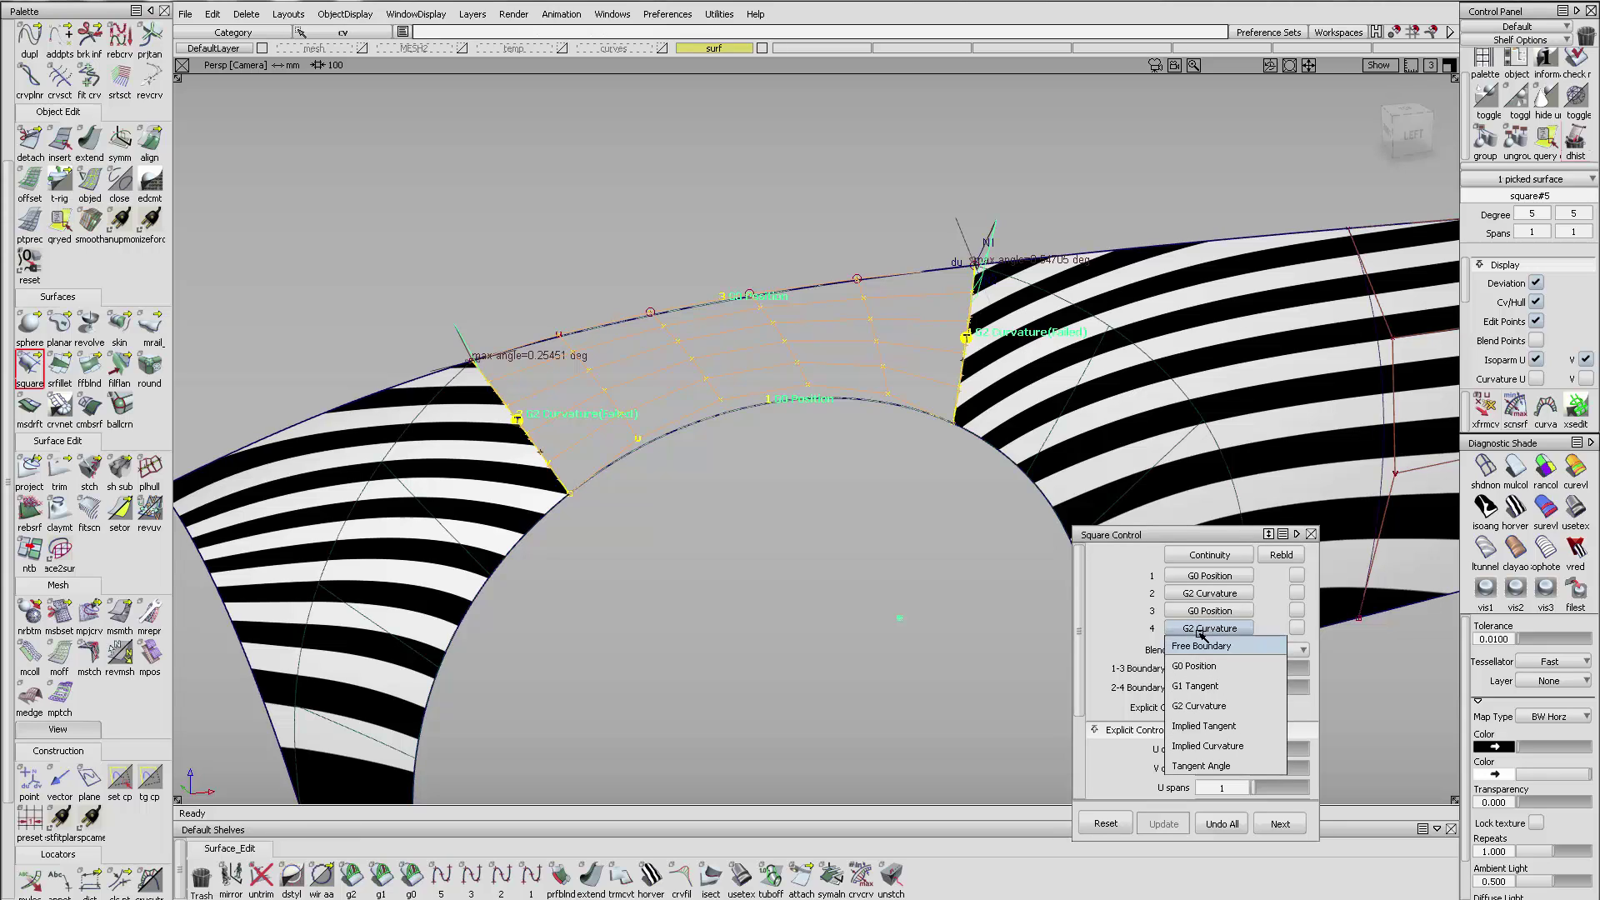
click(1199, 629)
click(1184, 627)
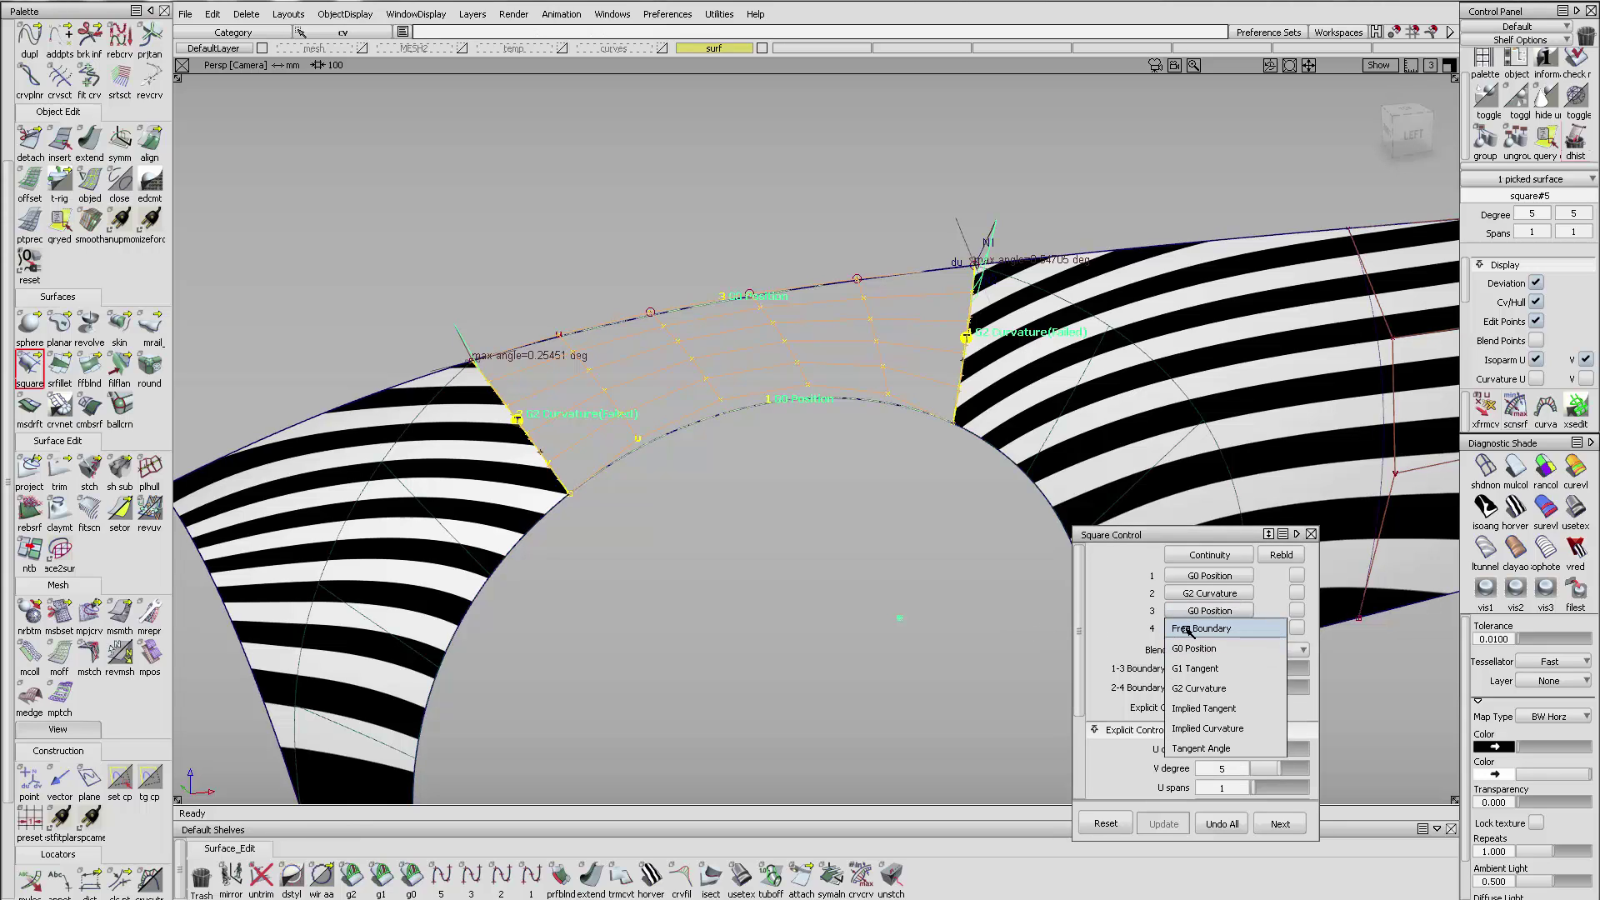
click(1186, 629)
- Inspect the zebra stripe flow across the new square surface and both neighbouring blends
click(977, 268)
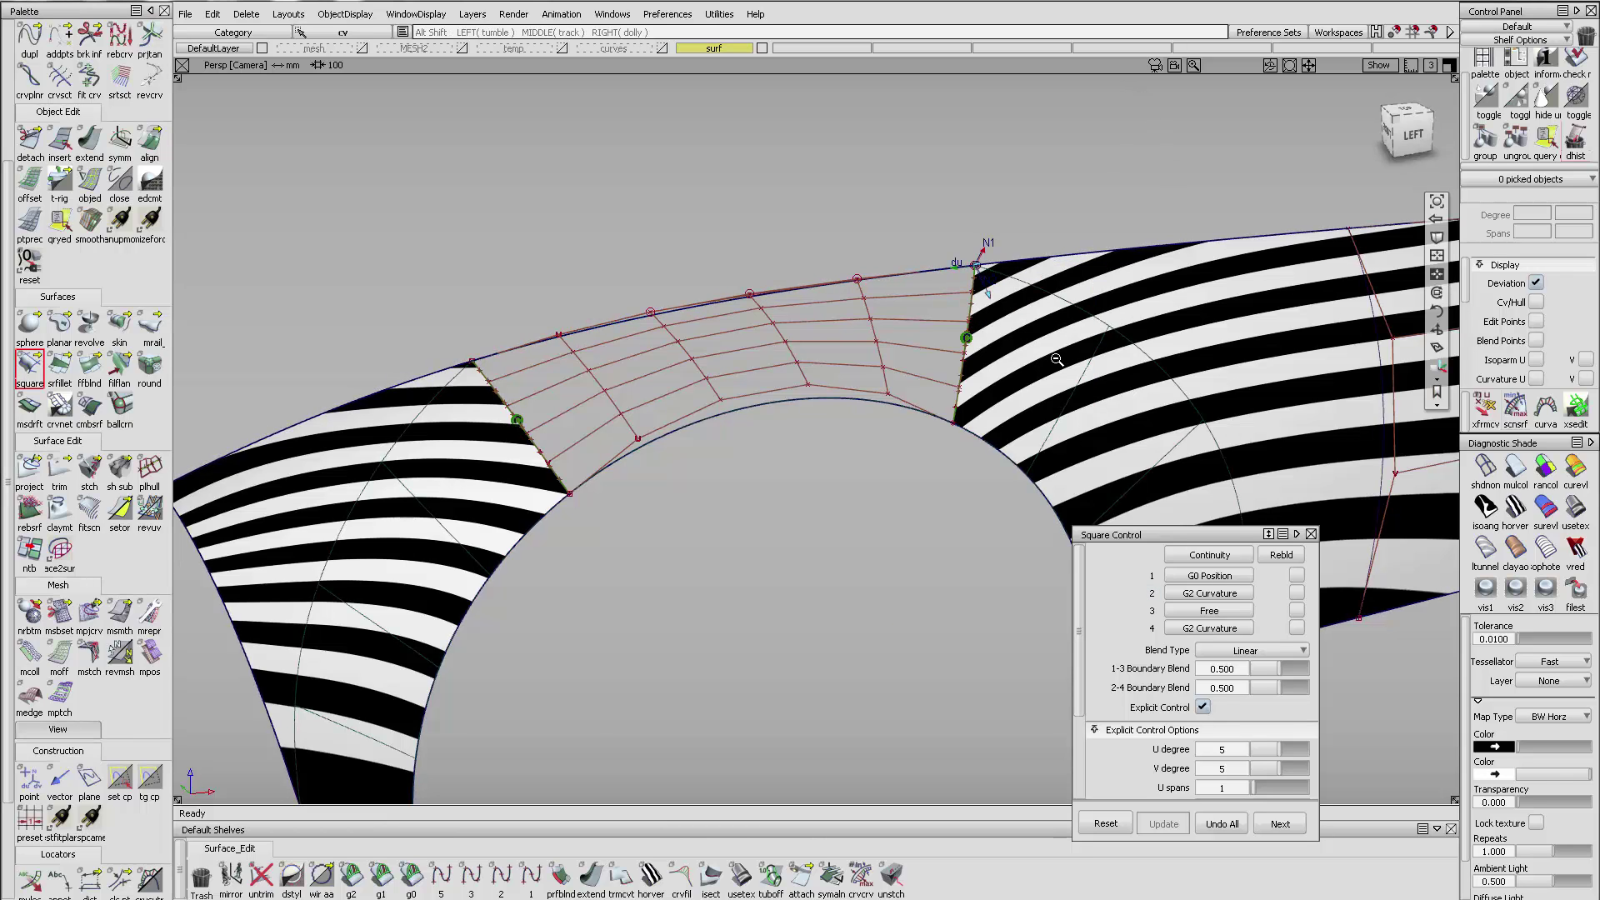
alt+shift+drag(1209, 429, 807, 336)
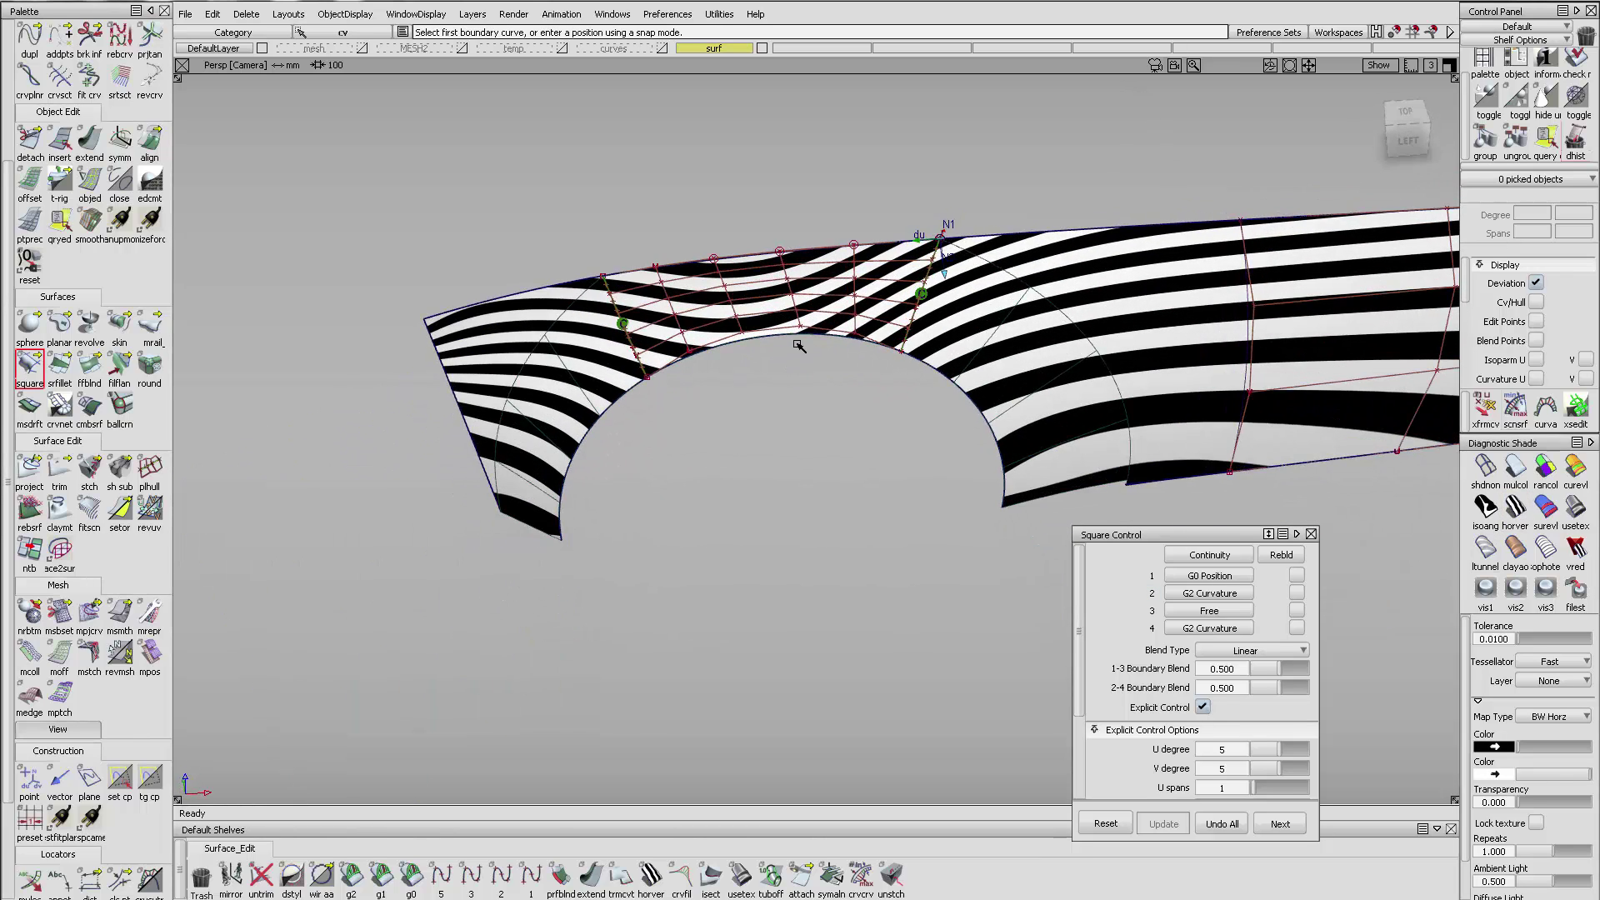
alt+shift+right_drag(806, 336, 880, 358)
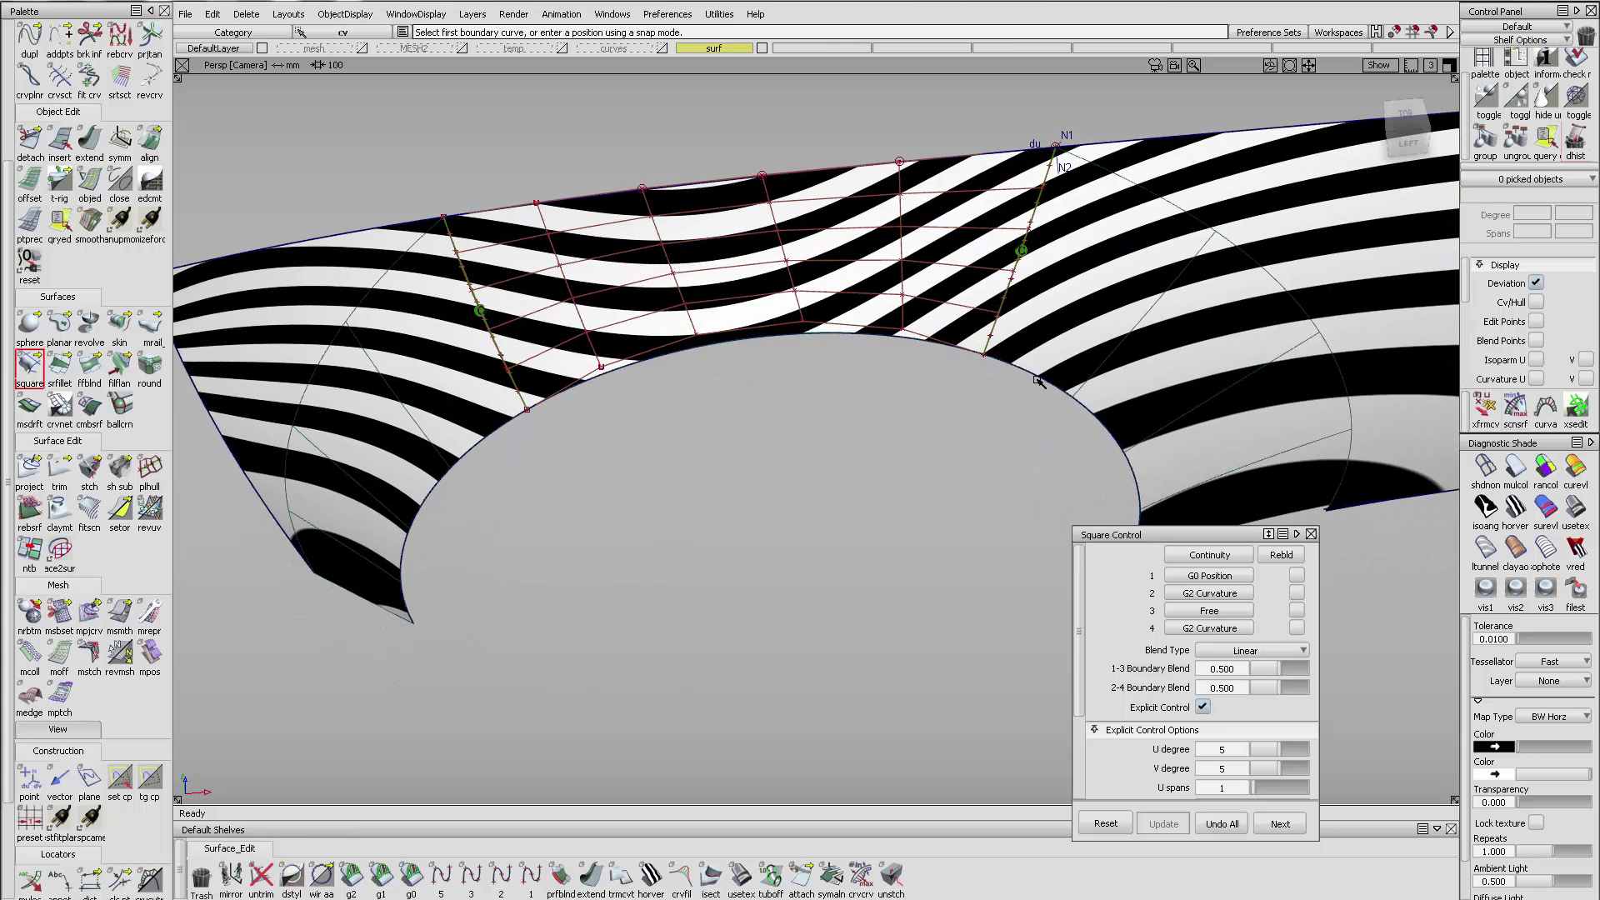
alt+shift+right_drag(823, 185, 982, 197)
alt+shift+drag(982, 197, 719, 321)
- Show the mesh layer for comparison and turn on the CVs and hulls of the fender surfaces around the wheel arch
click(361, 48)
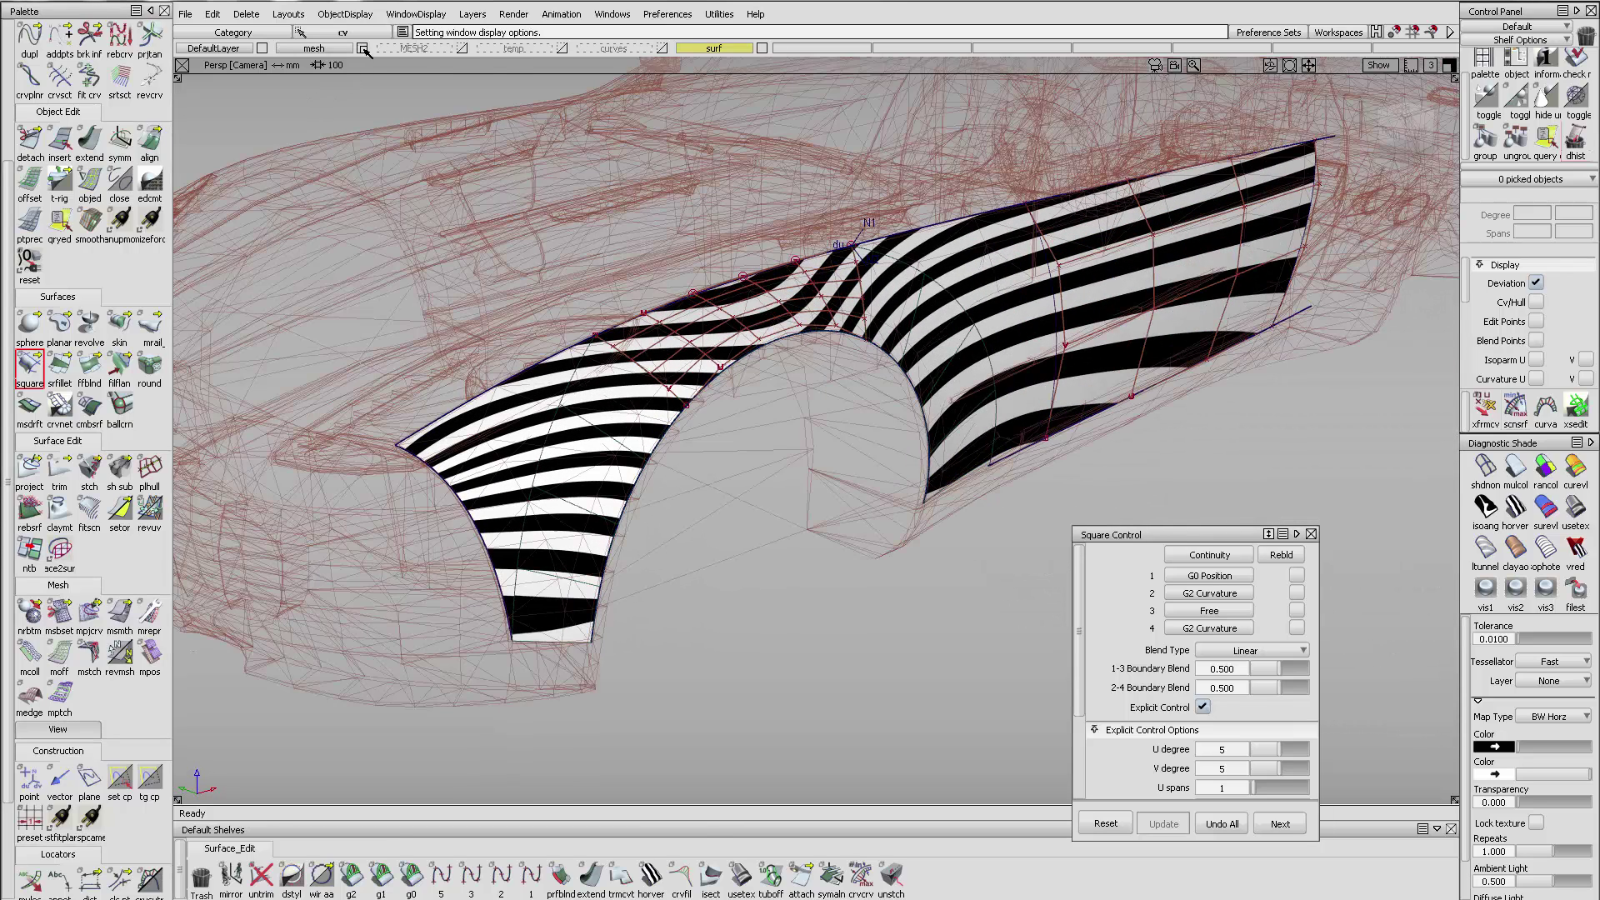
alt+shift+right_drag(958, 300, 1034, 326)
ctrl+shift+drag(1115, 242, 1081, 296)
click(1068, 320)
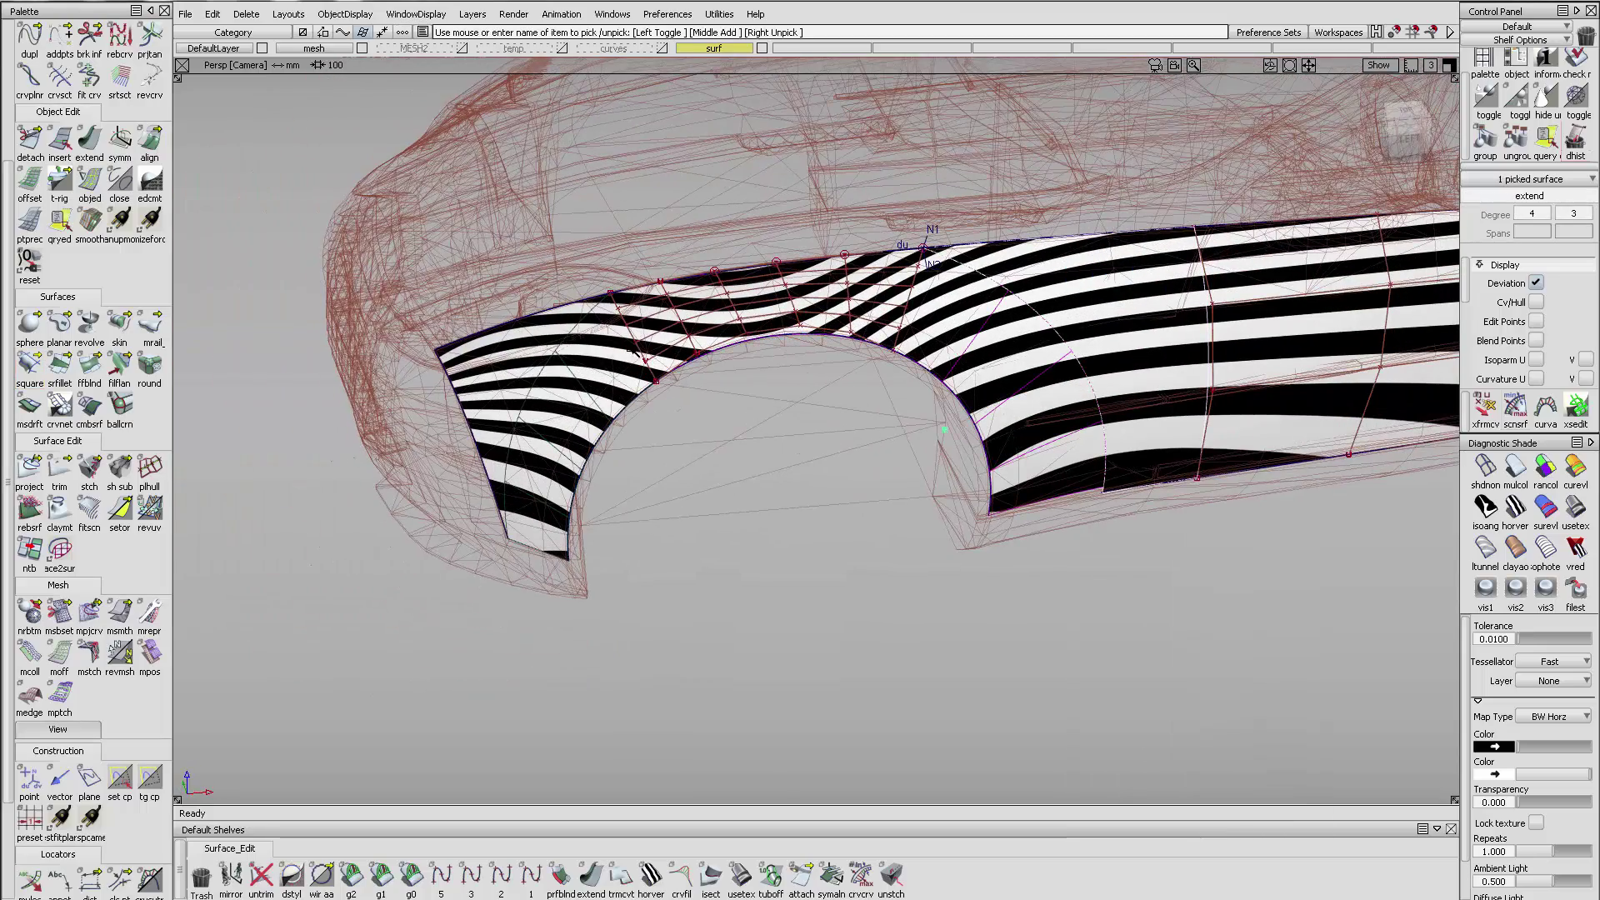
click(452, 341)
ctrl+shift+drag(724, 293, 724, 293)
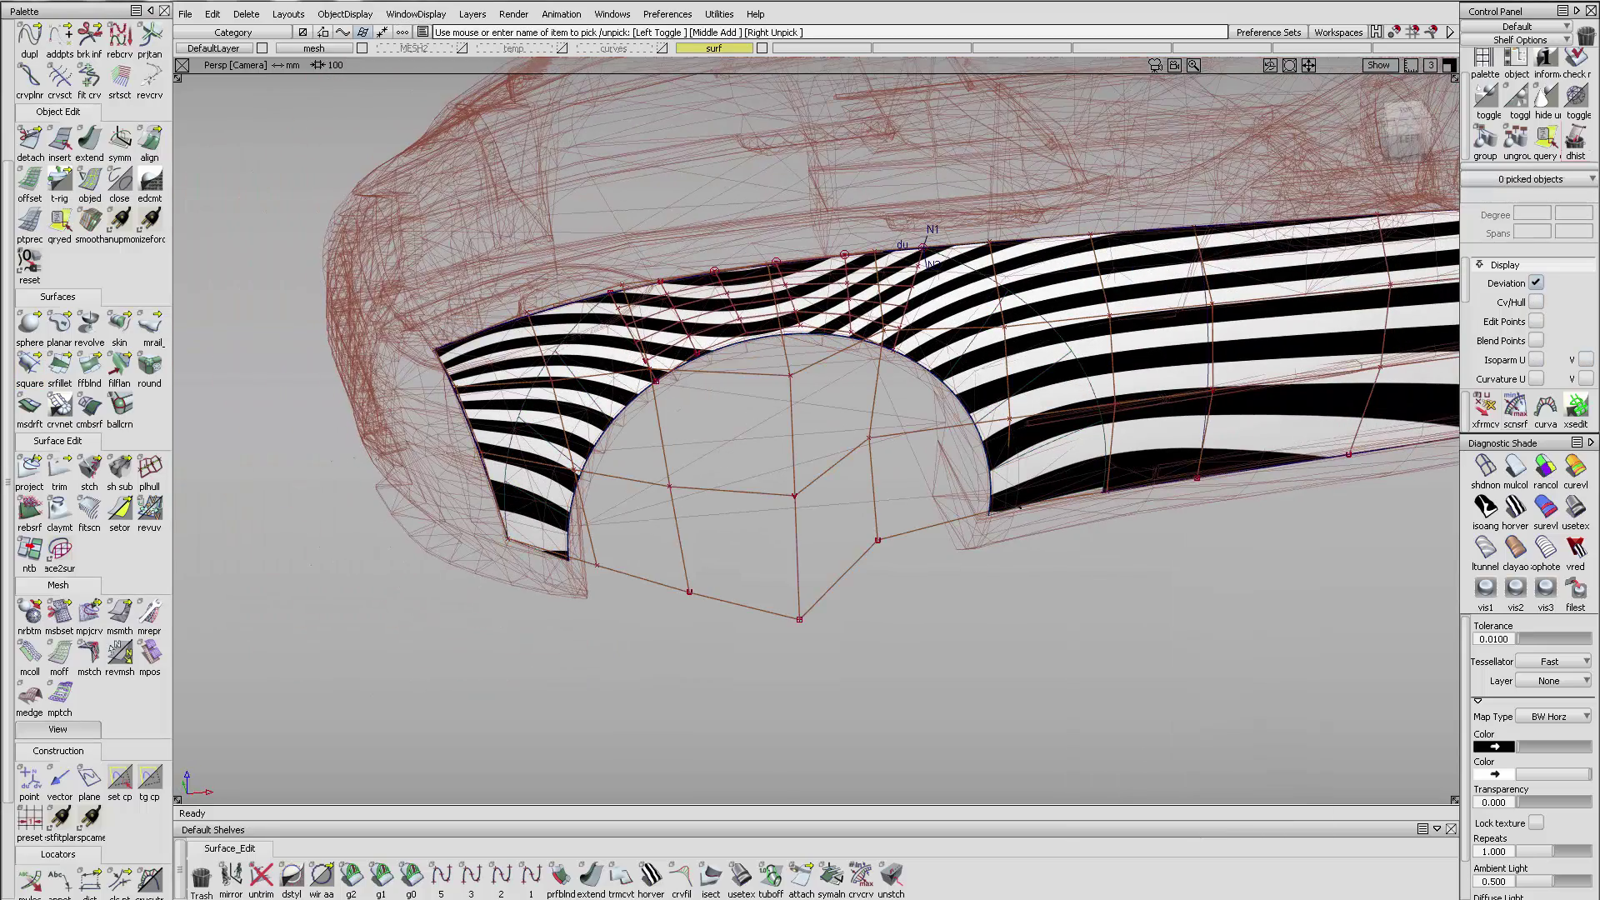
- Shade the whole model in multi-color, then apply horizontal zebra shading to the five fender surfaces around the arch
click(1514, 478)
mouse_move(650, 436)
alt+shift+mouse_down()
mouse_move(886, 436)
mouse_move(869, 481)
mouse_move(774, 399)
mouse_move(807, 390)
mouse_move(823, 449)
alt+shift+mouse_up()
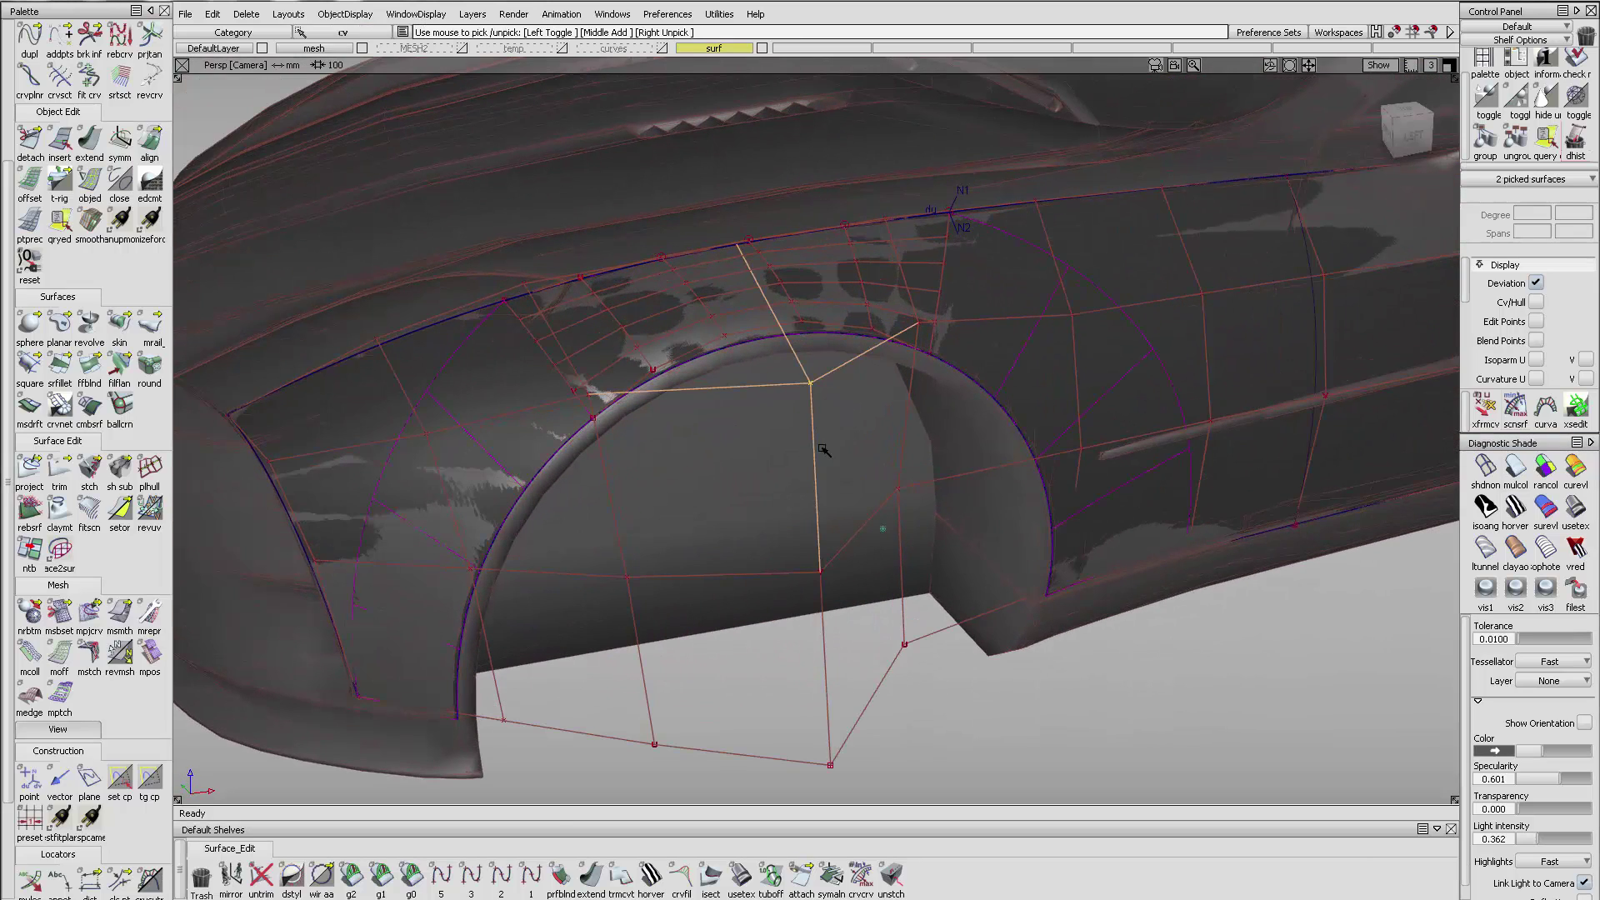
click(1512, 508)
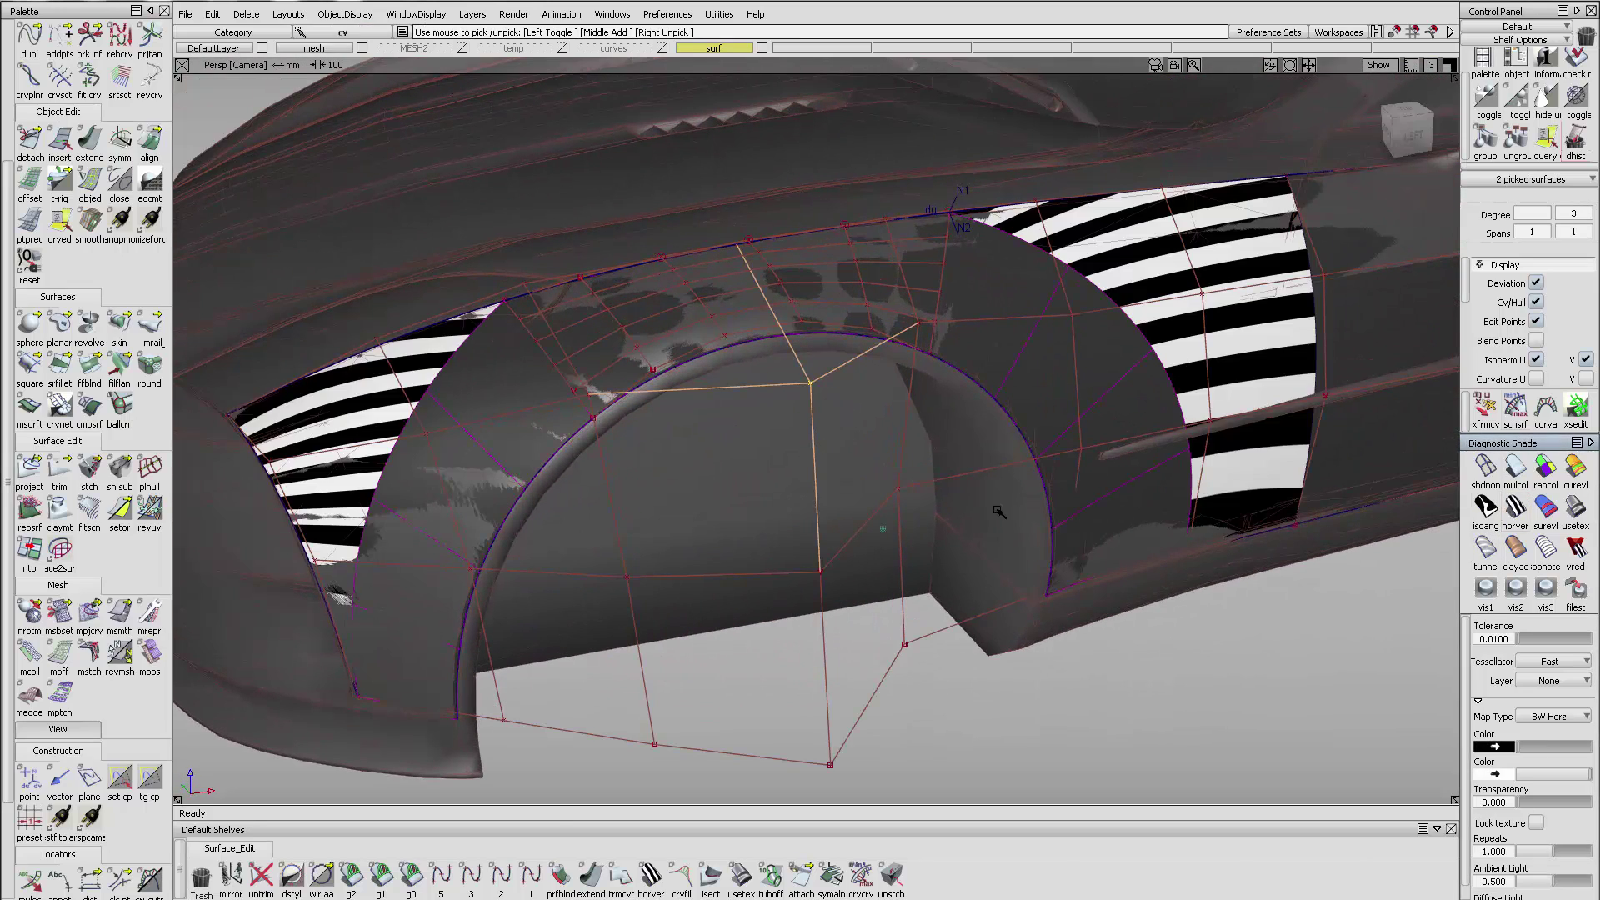
ctrl+shift+drag(1033, 314, 1145, 210)
drag(1000, 275, 791, 417)
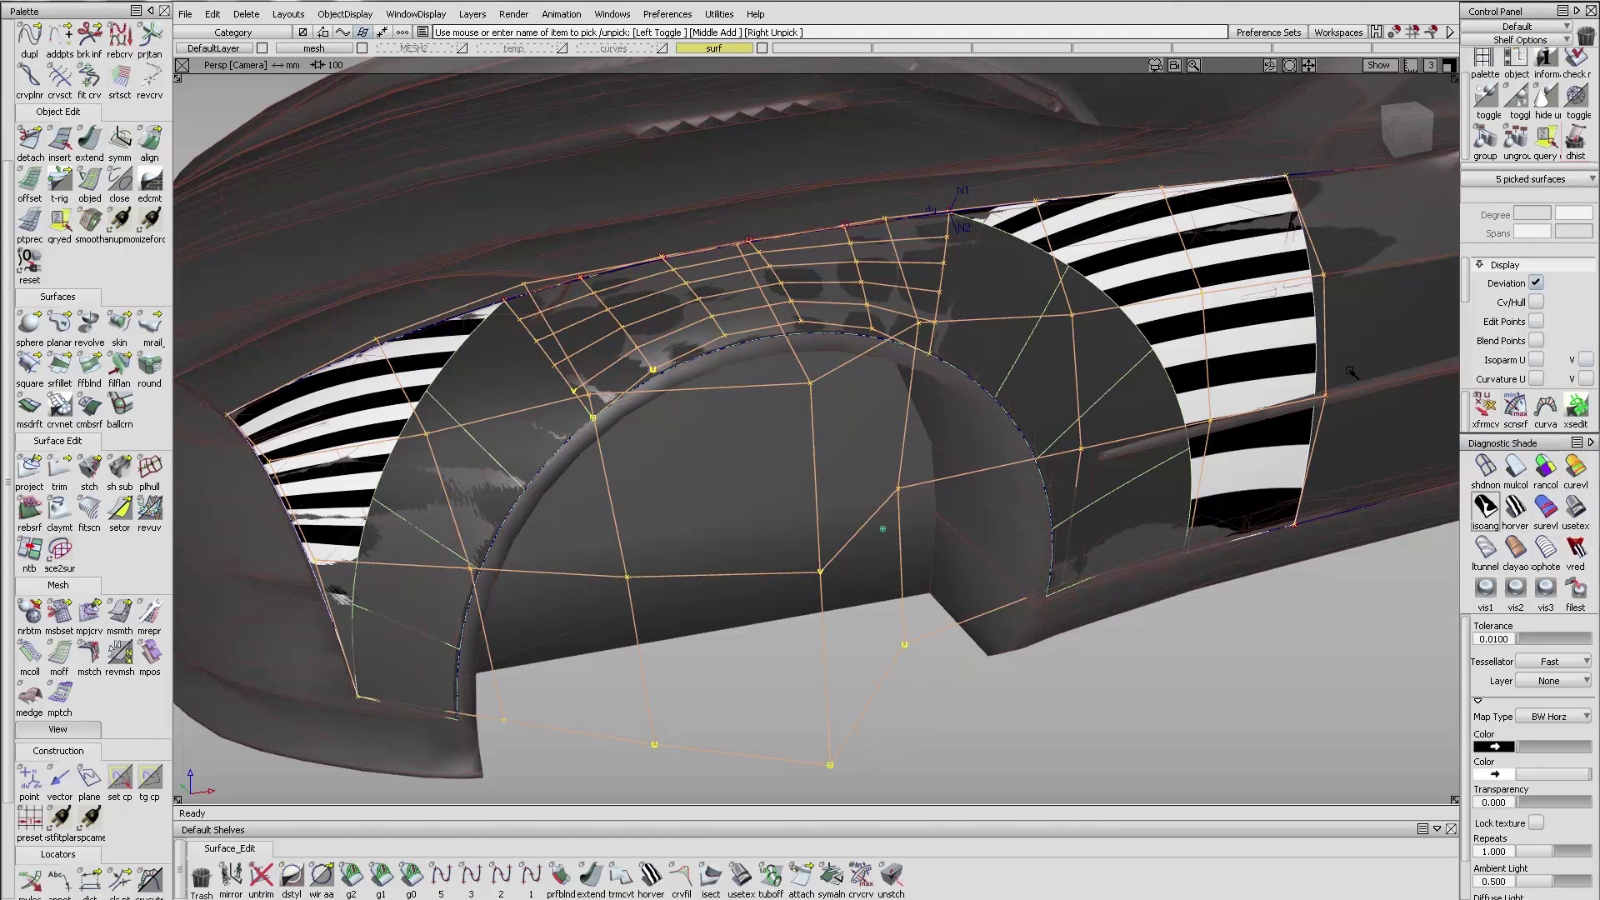
click(1514, 508)
- Raise the fender surfaces' middle control point over the wheel arch opening by about 13 mm in Z
ctrl+shift+drag(931, 525, 924, 400)
ctrl+shift+drag(735, 354, 822, 366)
drag(771, 370, 852, 428)
ctrl+shift+middle_drag(834, 453, 829, 381)
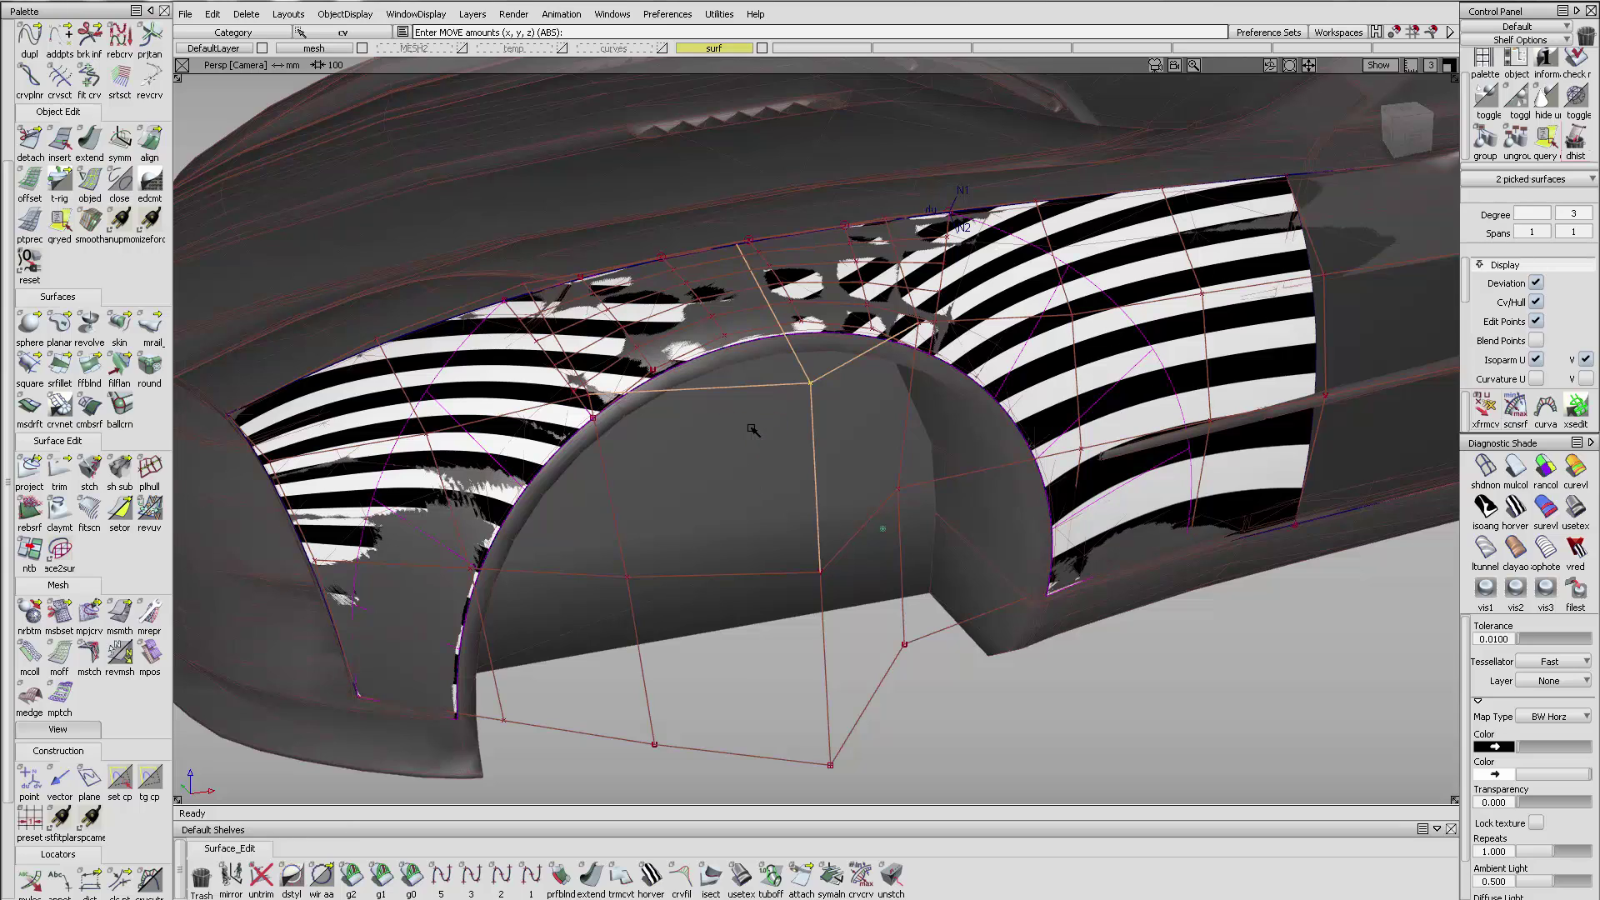
right_drag(750, 425, 754, 418)
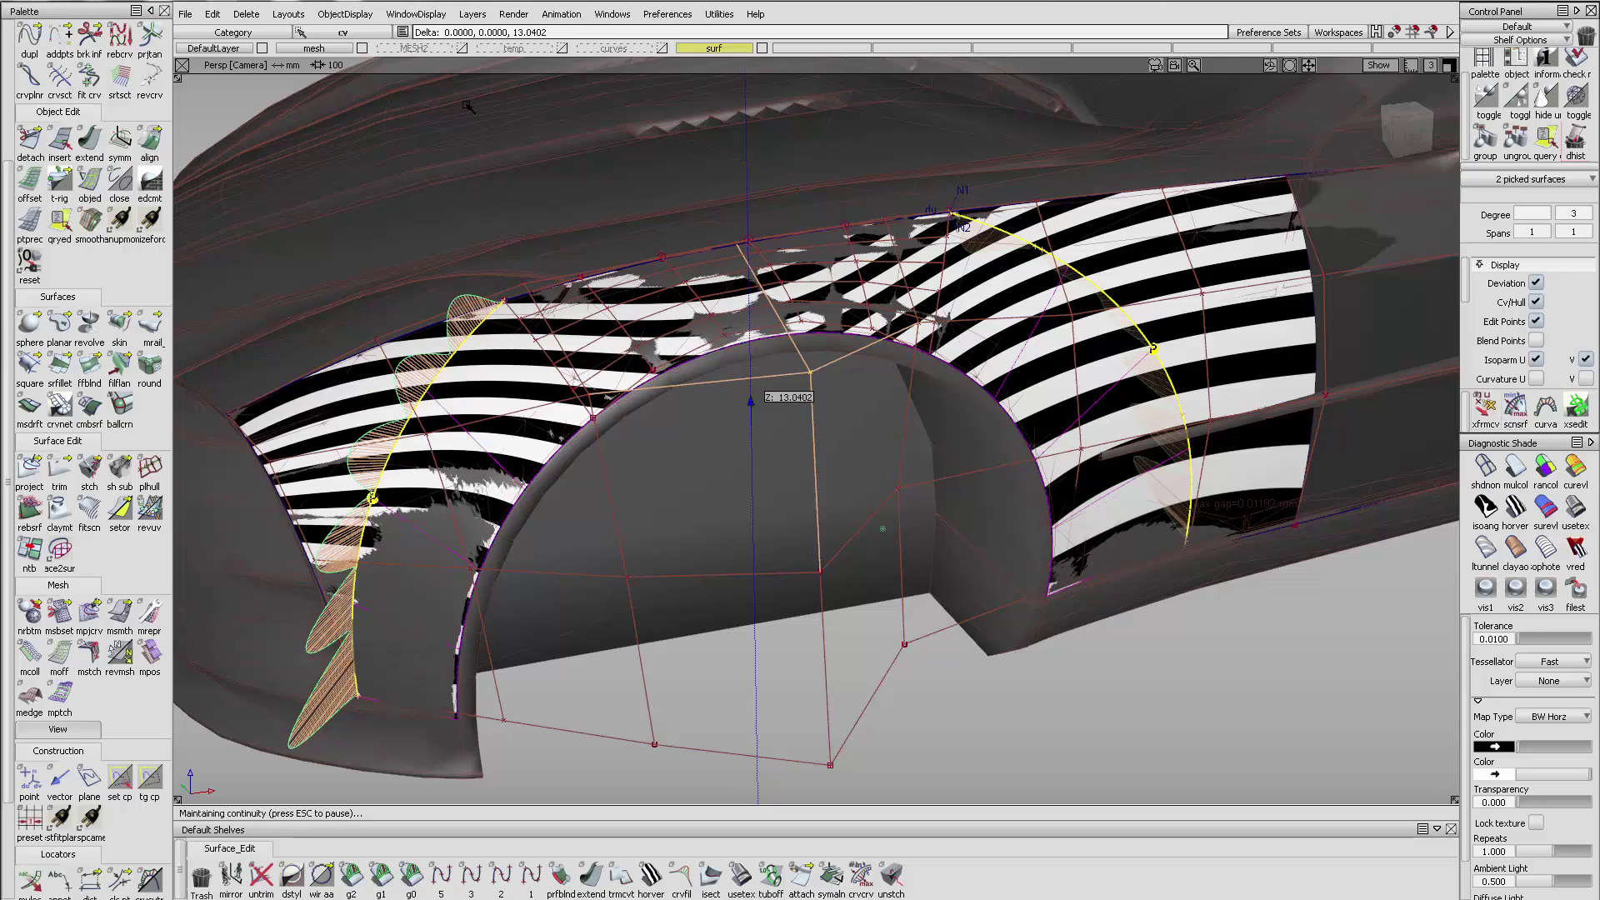
- Hide the mesh layer and turn off the CV display of the five zebra-shaded fender surfaces
click(365, 48)
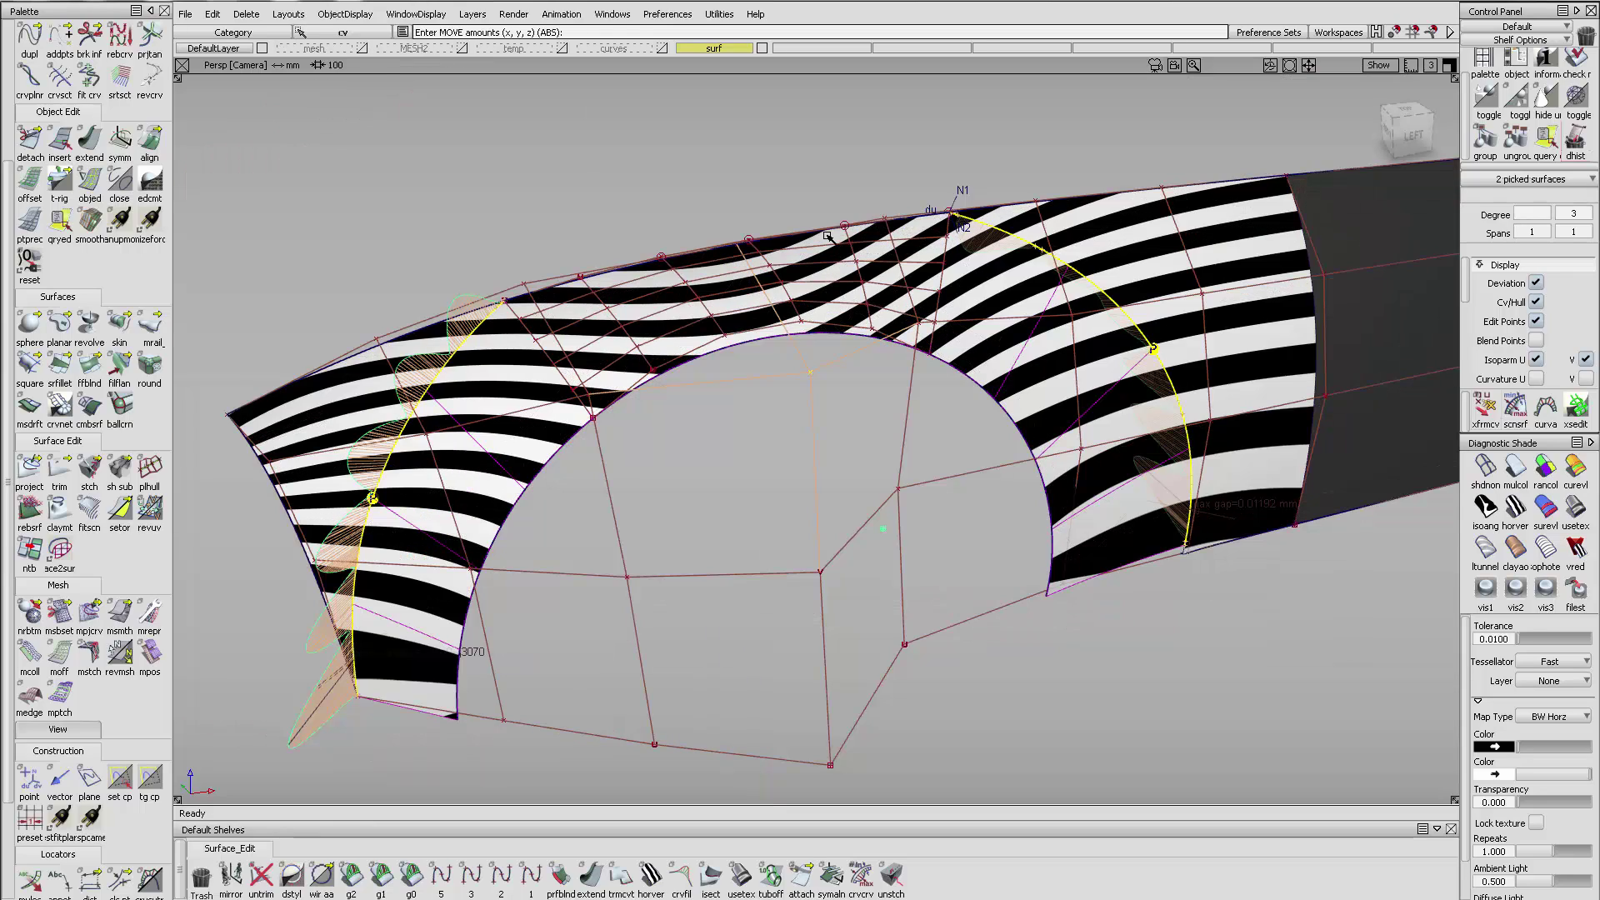
alt+shift+drag(828, 236, 886, 446)
alt+shift+right_drag(886, 447, 927, 403)
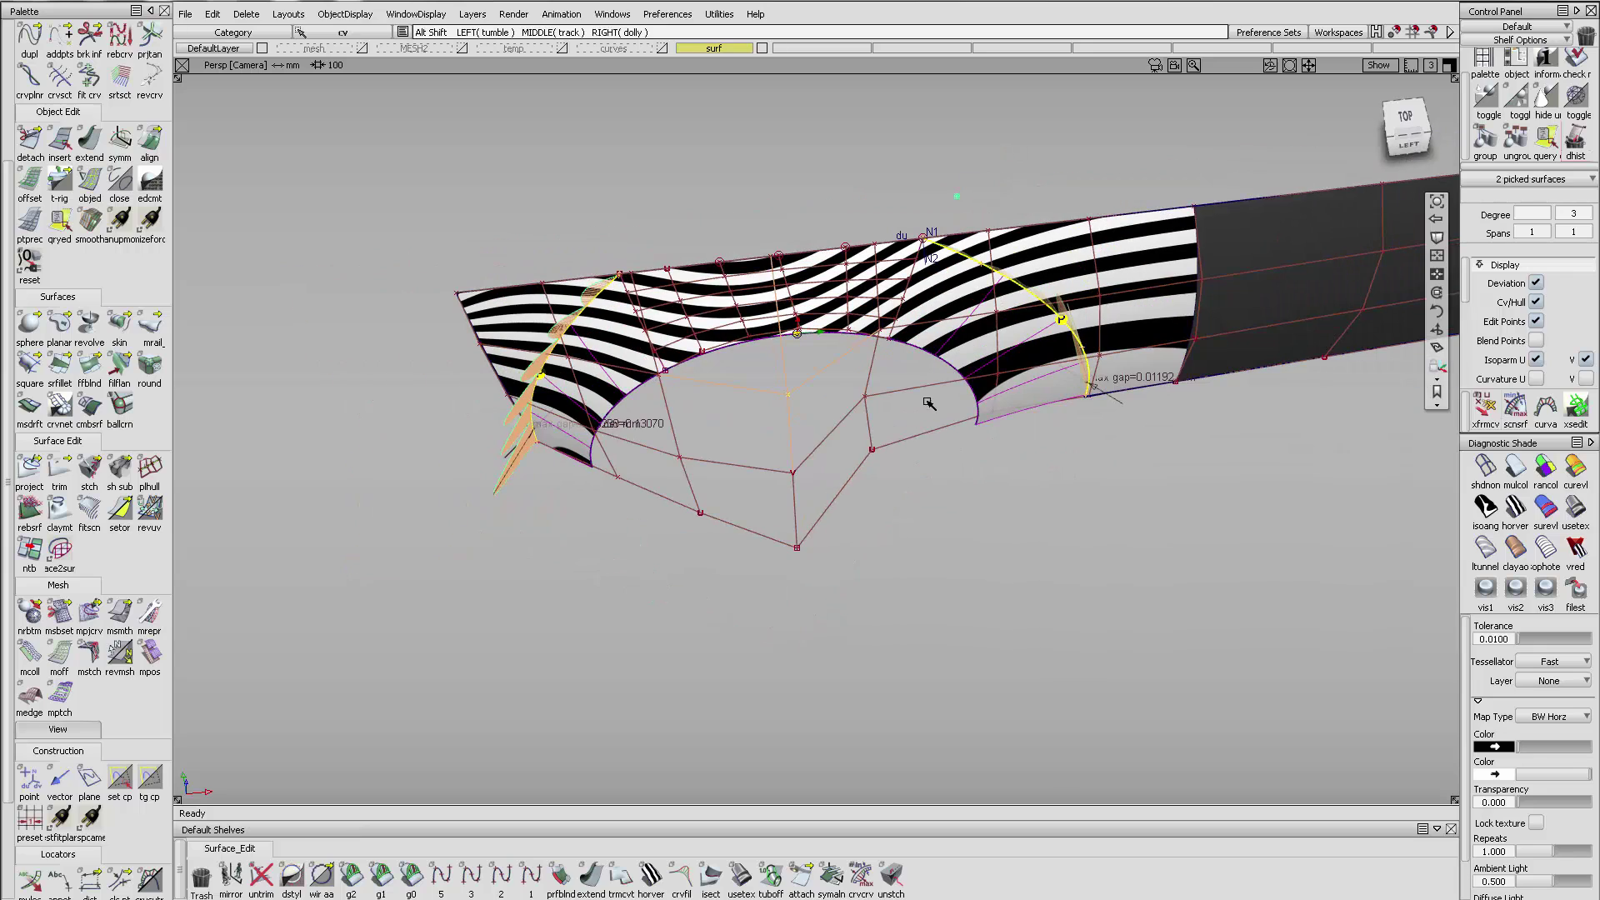
ctrl+shift+drag(929, 404, 957, 265)
ctrl+shift+drag(892, 346, 778, 454)
ctrl+shift+right_drag(942, 510, 789, 379)
ctrl+shift+drag(873, 473, 826, 275)
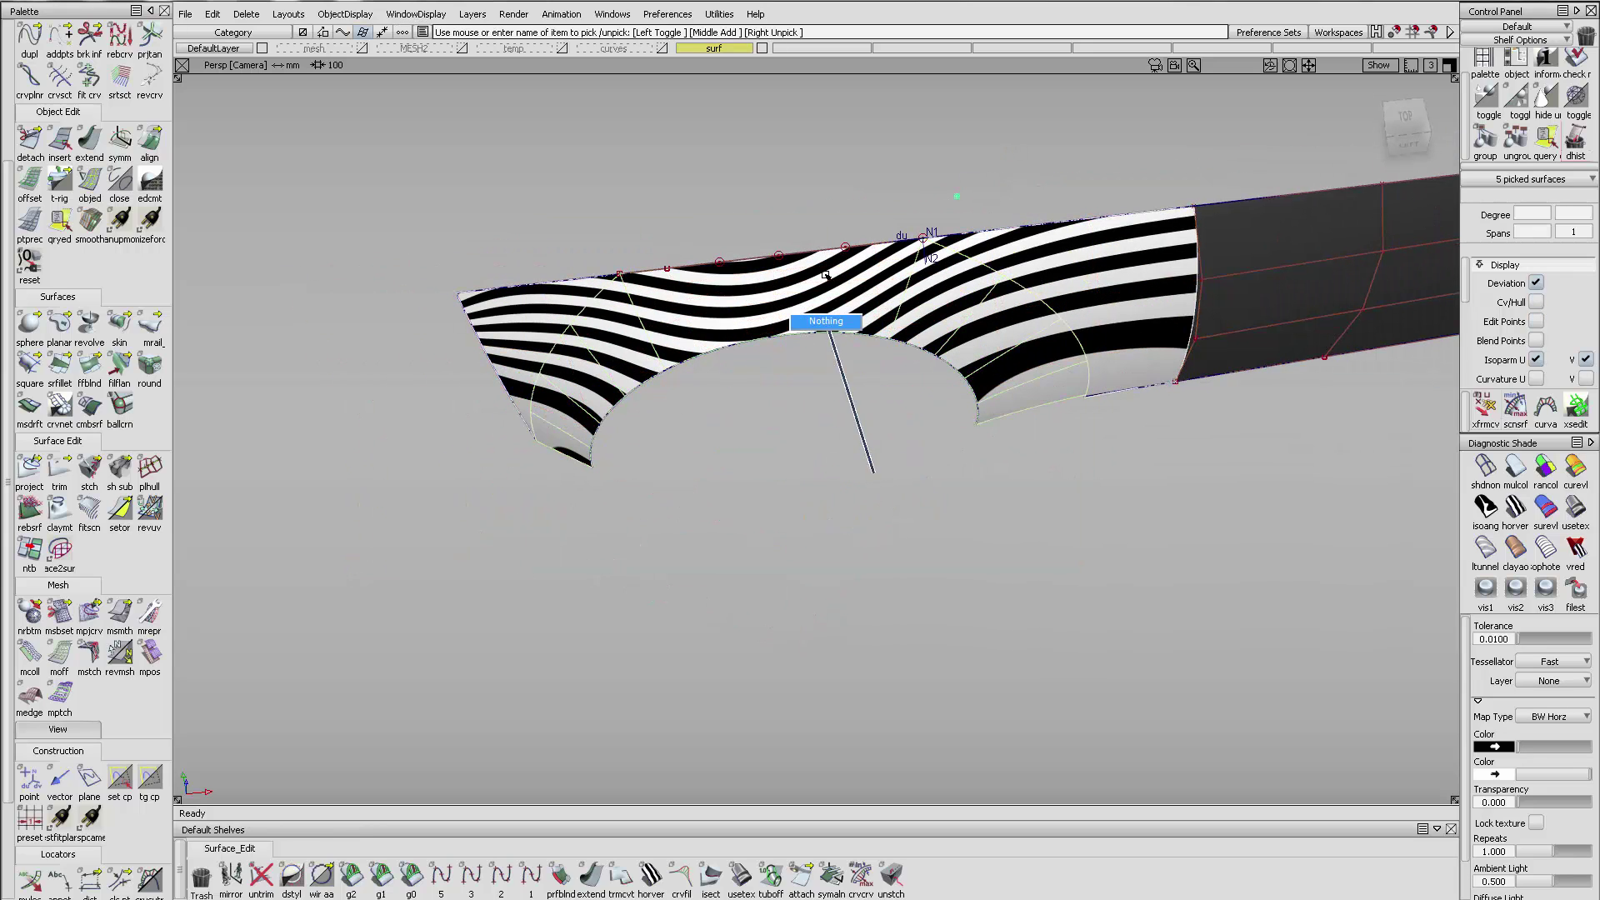
- Examine the zebra reflections across the wheel arch surfaces and down the front end of the fender from several angles
alt+shift+drag(993, 447, 1082, 286)
alt+shift+right_drag(1083, 286, 1071, 295)
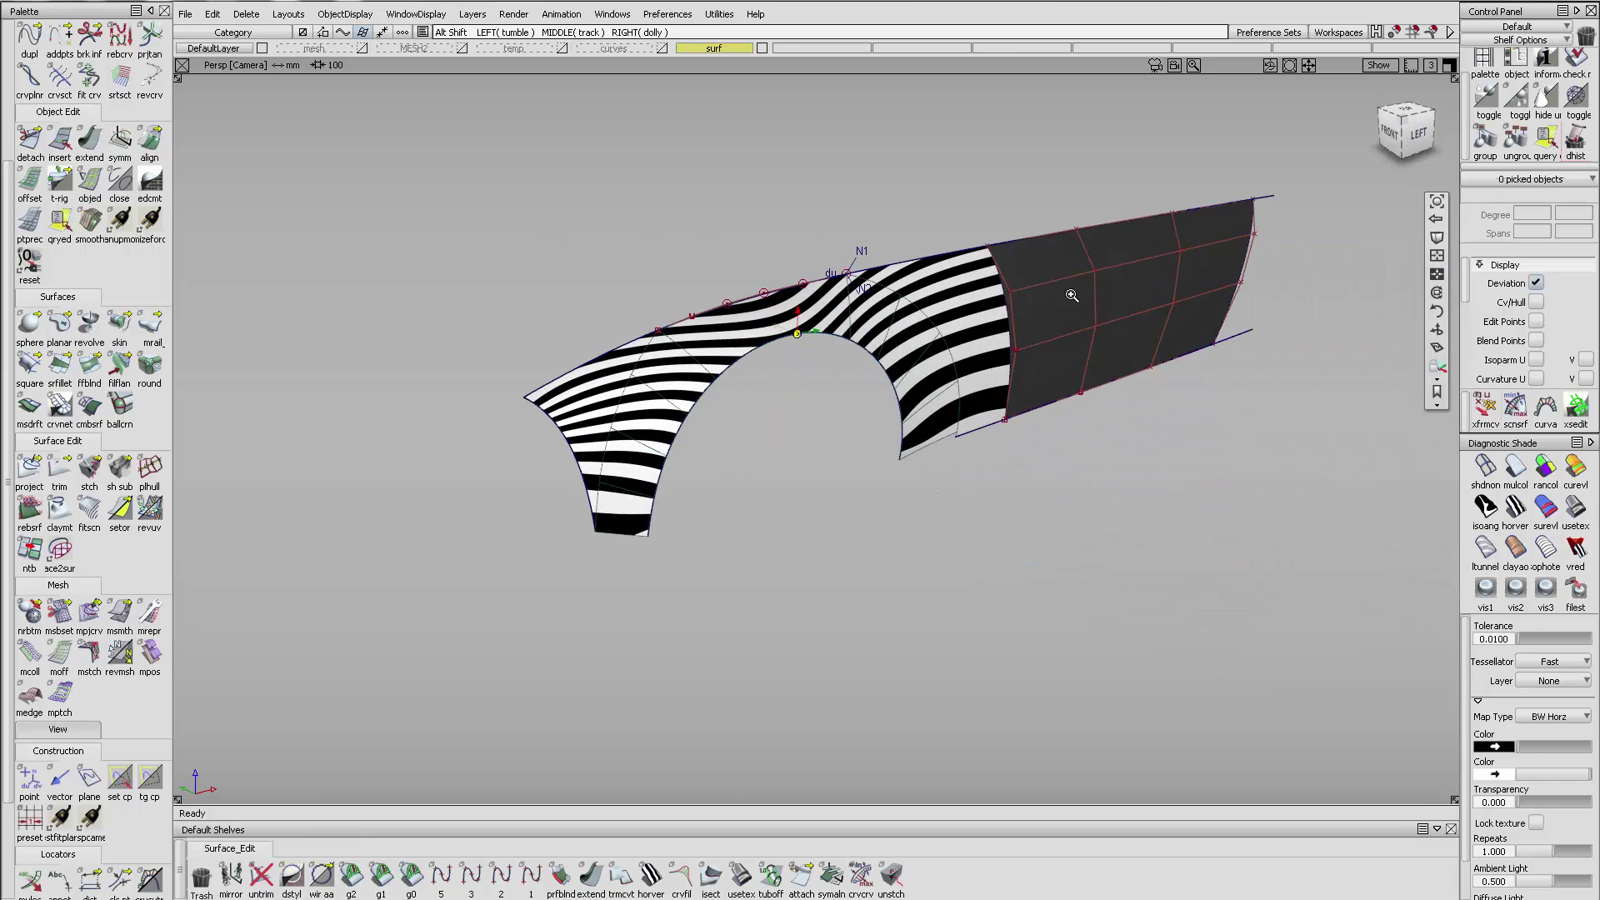
alt+shift+drag(1071, 295, 892, 430)
alt+shift+right_drag(683, 466, 875, 378)
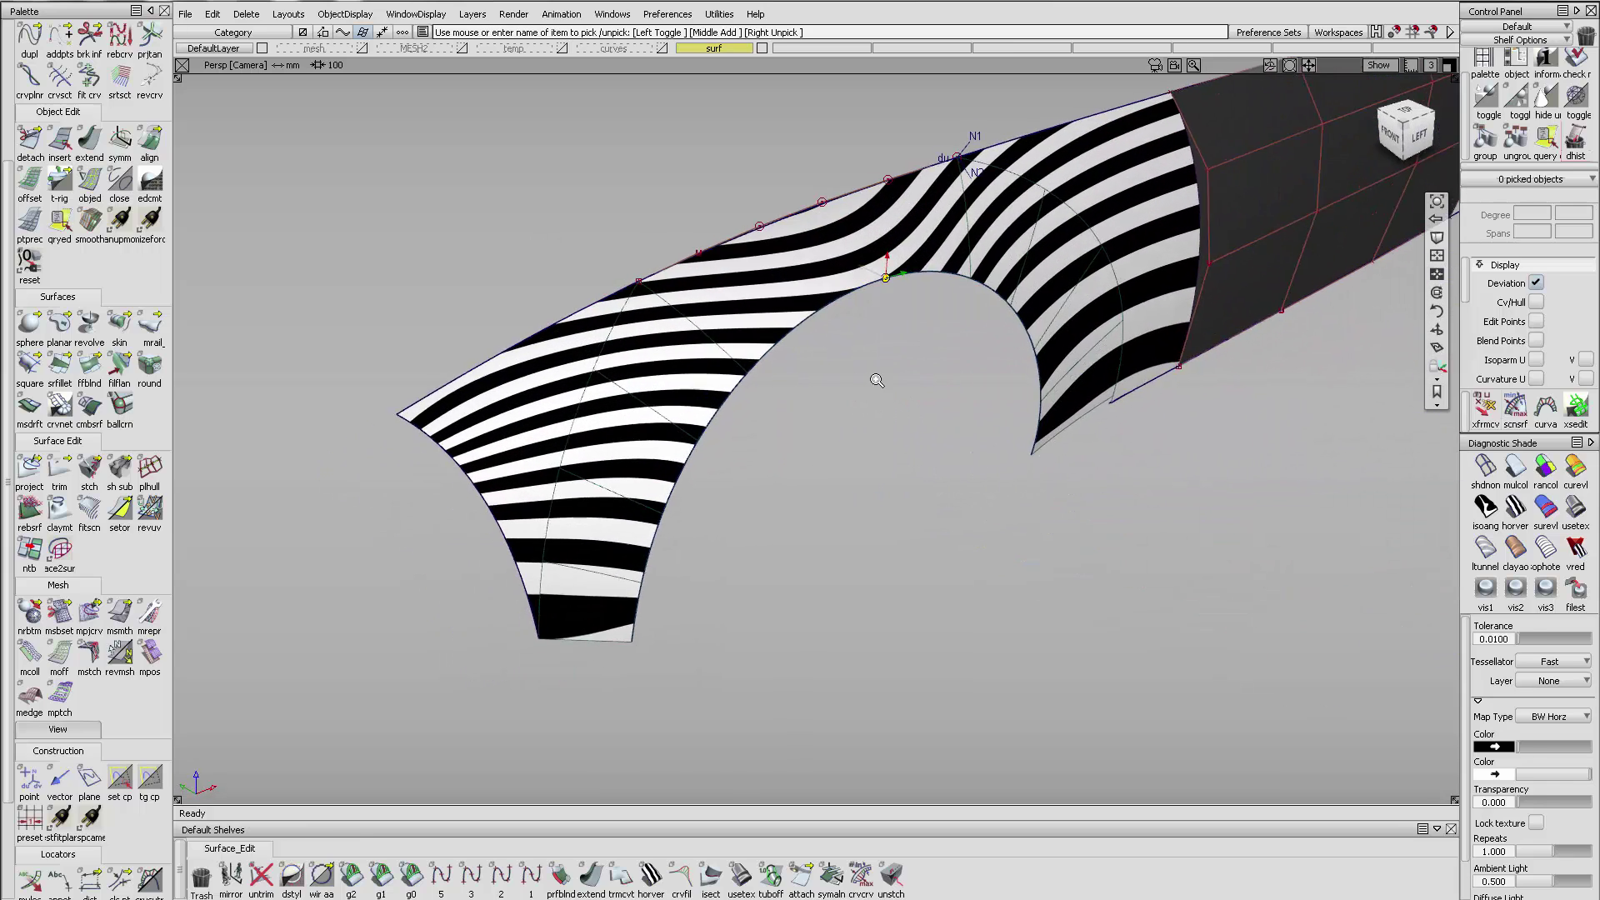
alt+shift+middle_drag(875, 378, 996, 339)
alt+shift+drag(997, 339, 821, 453)
alt+shift+drag(734, 421, 686, 374)
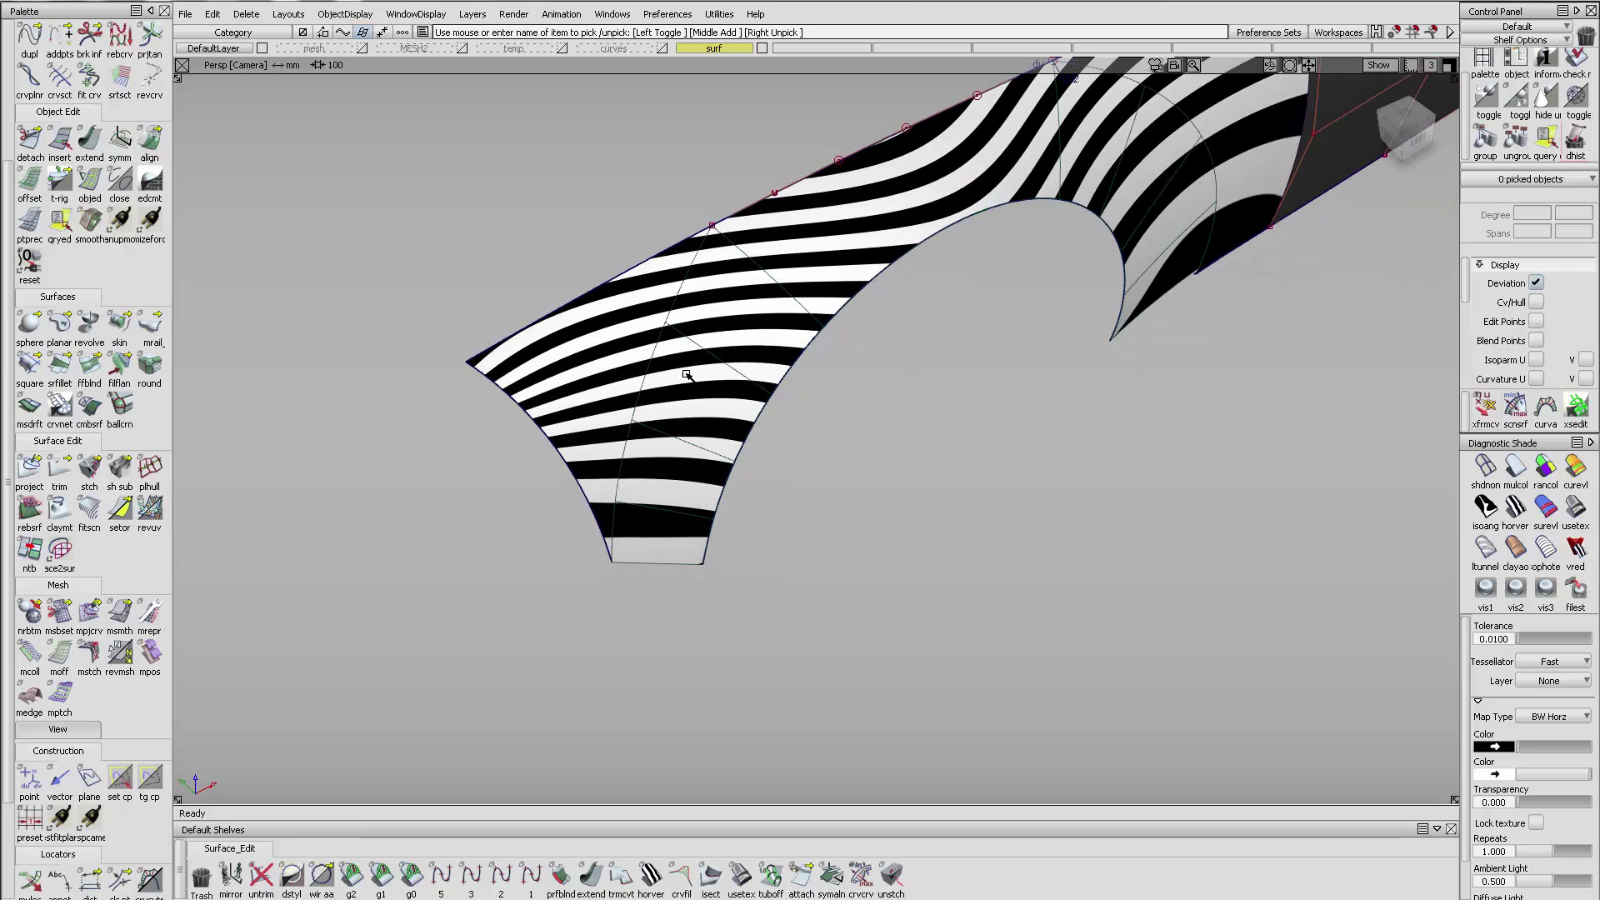
- Compare the fender surfaces with the scan by briefly showing the MESH2 layer
alt+shift+drag(619, 415, 630, 428)
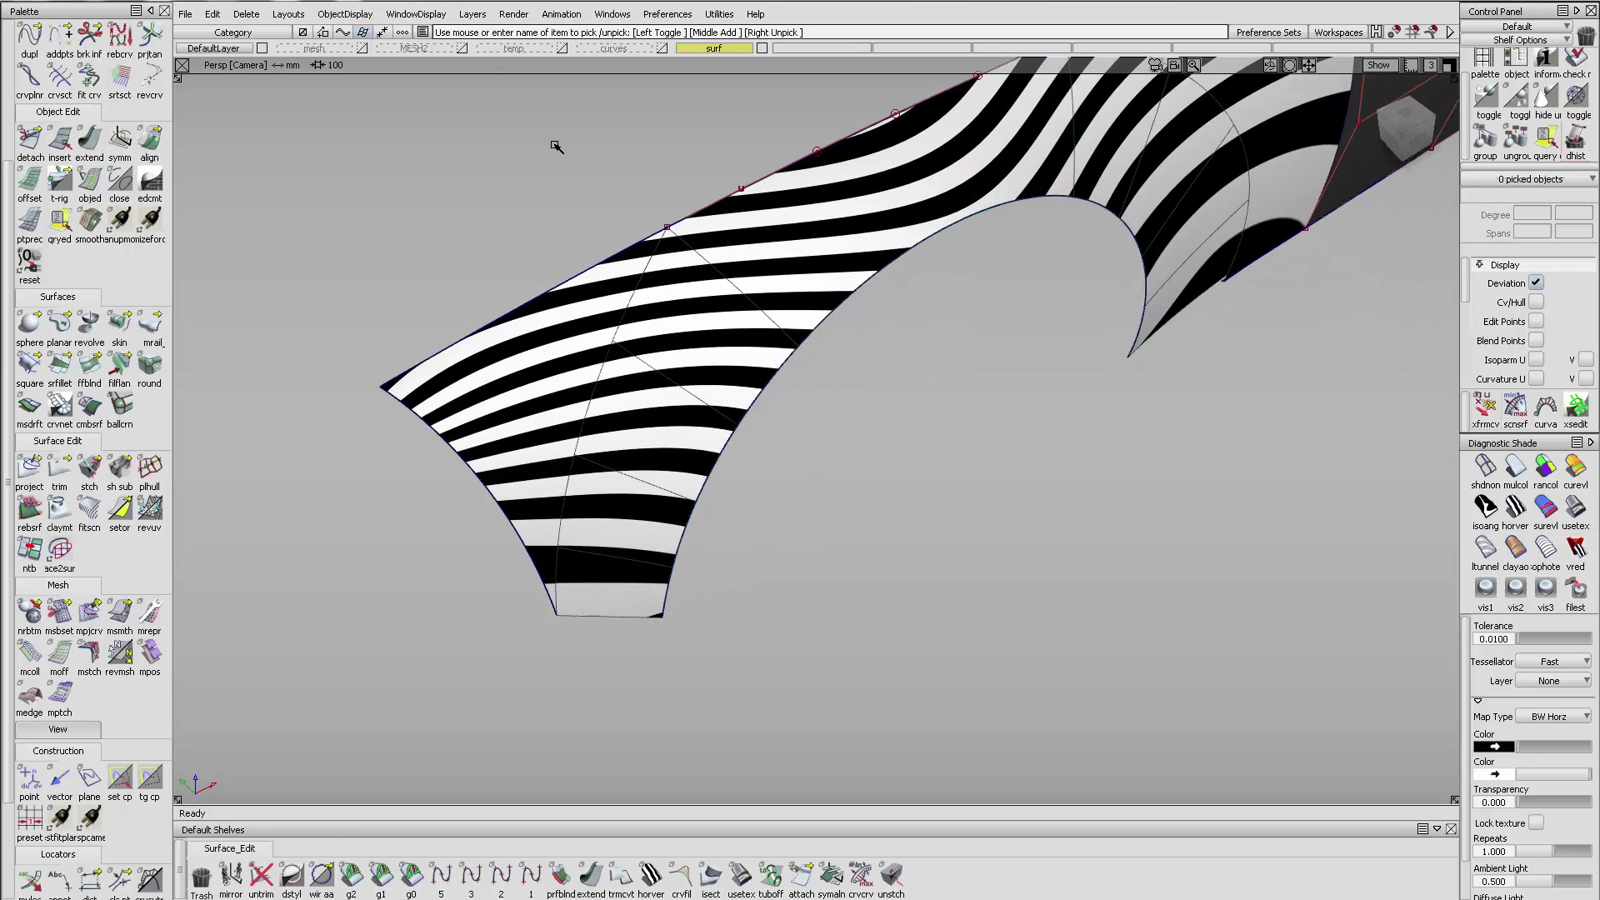
click(464, 52)
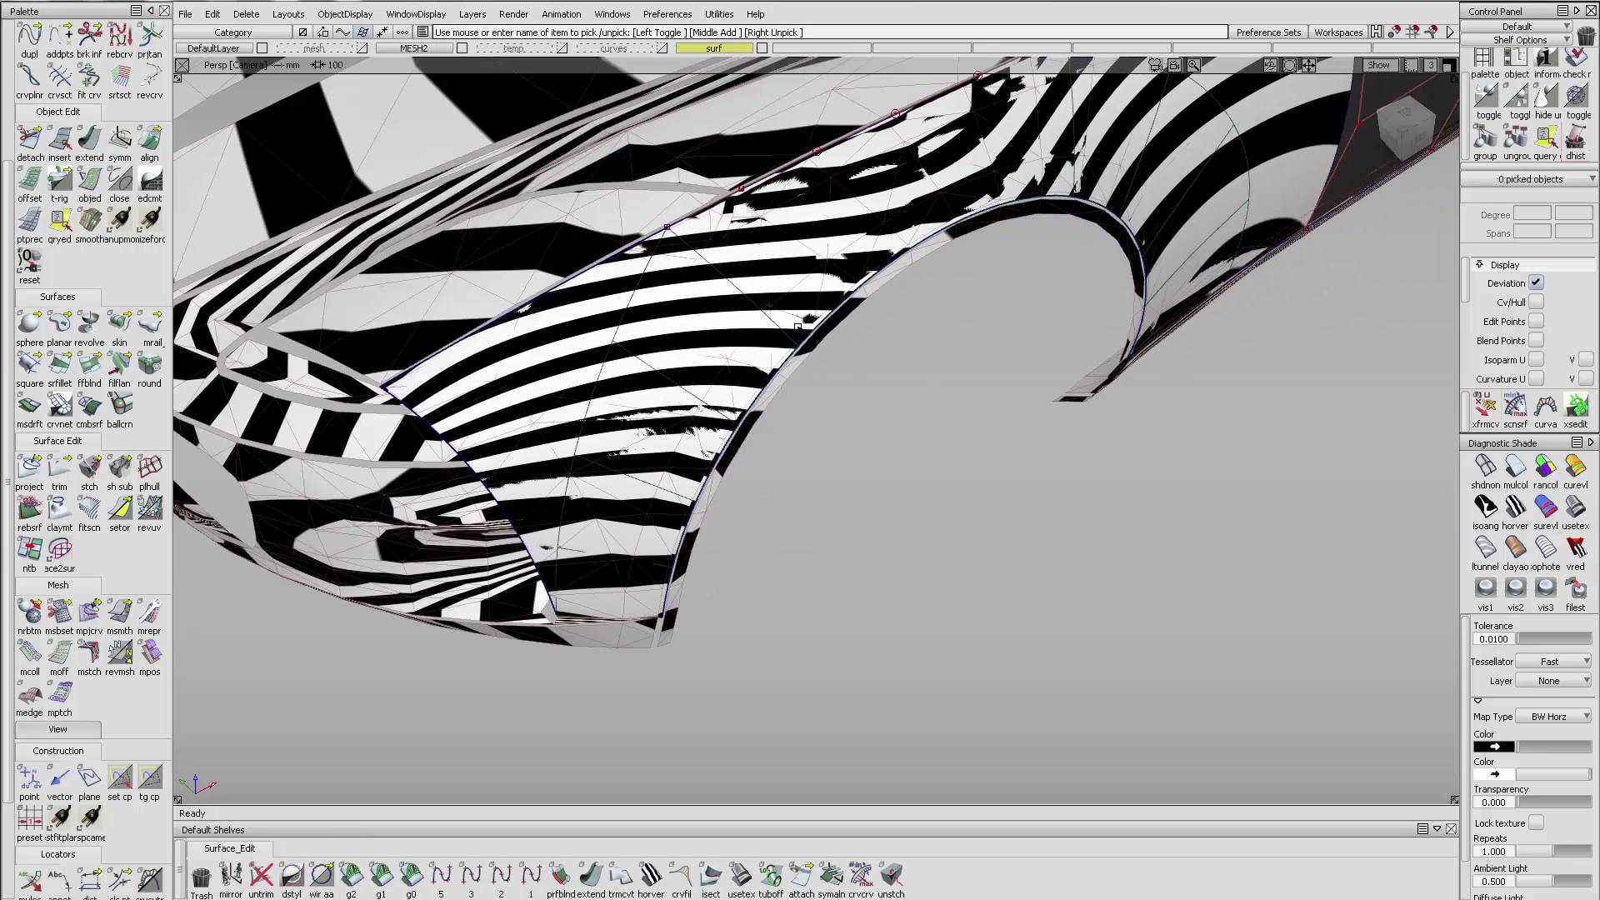
click(464, 50)
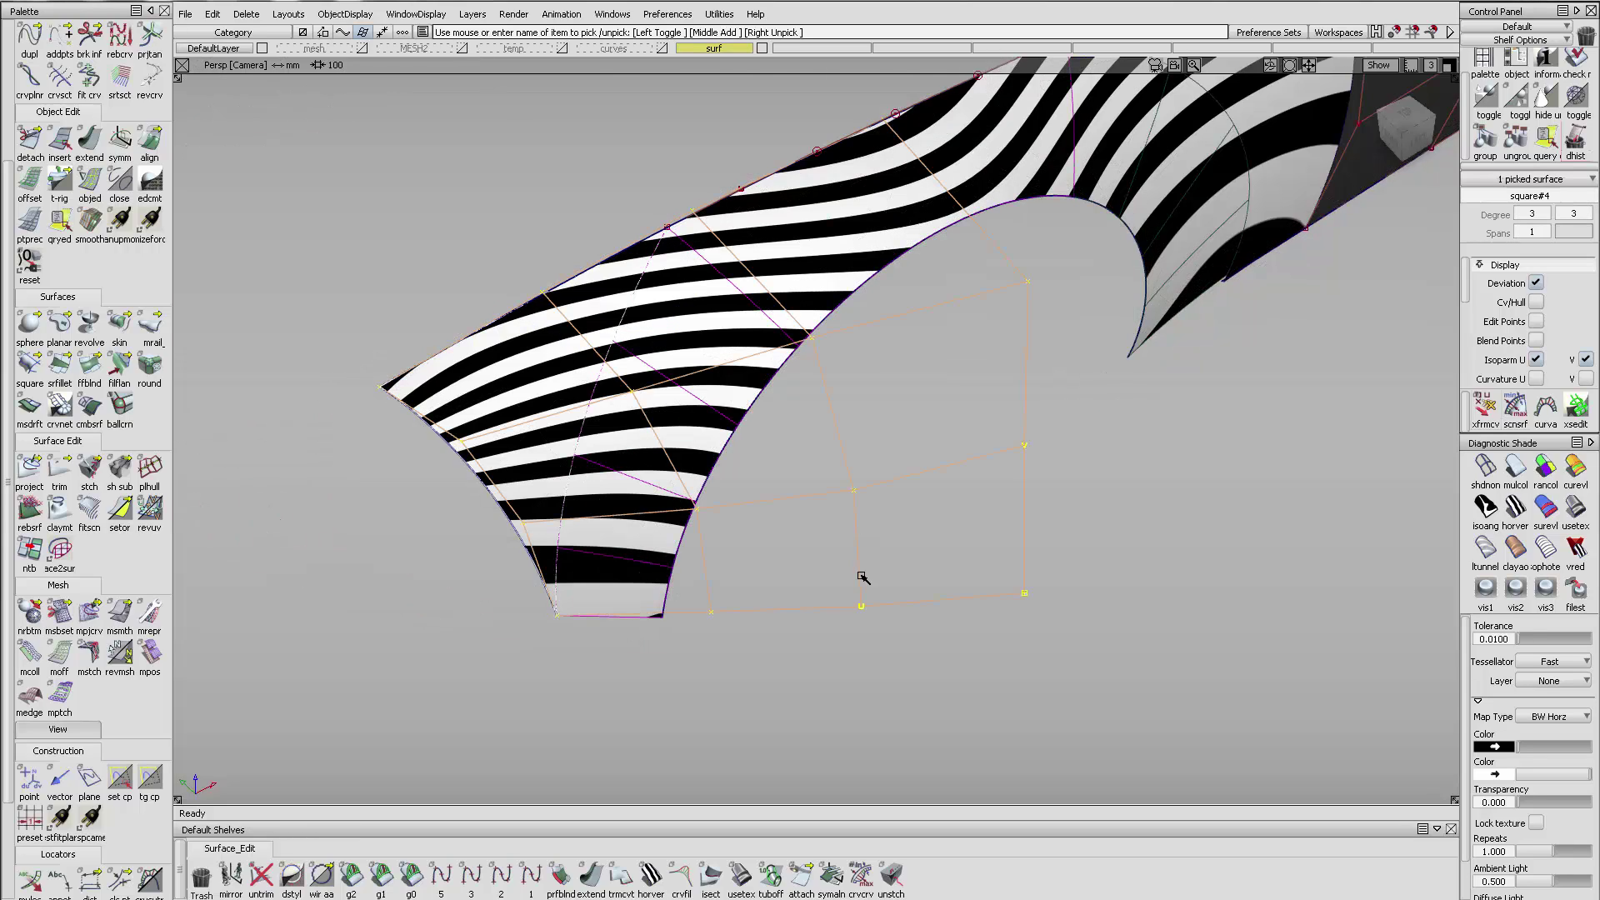
- Try to move an inner control point of the front fender surface over the wheel arch opening
click(870, 460)
alt+shift+drag(1050, 431, 1036, 533)
ctrl+shift+drag(1024, 393, 1061, 465)
ctrl+shift+drag(1072, 403, 1174, 441)
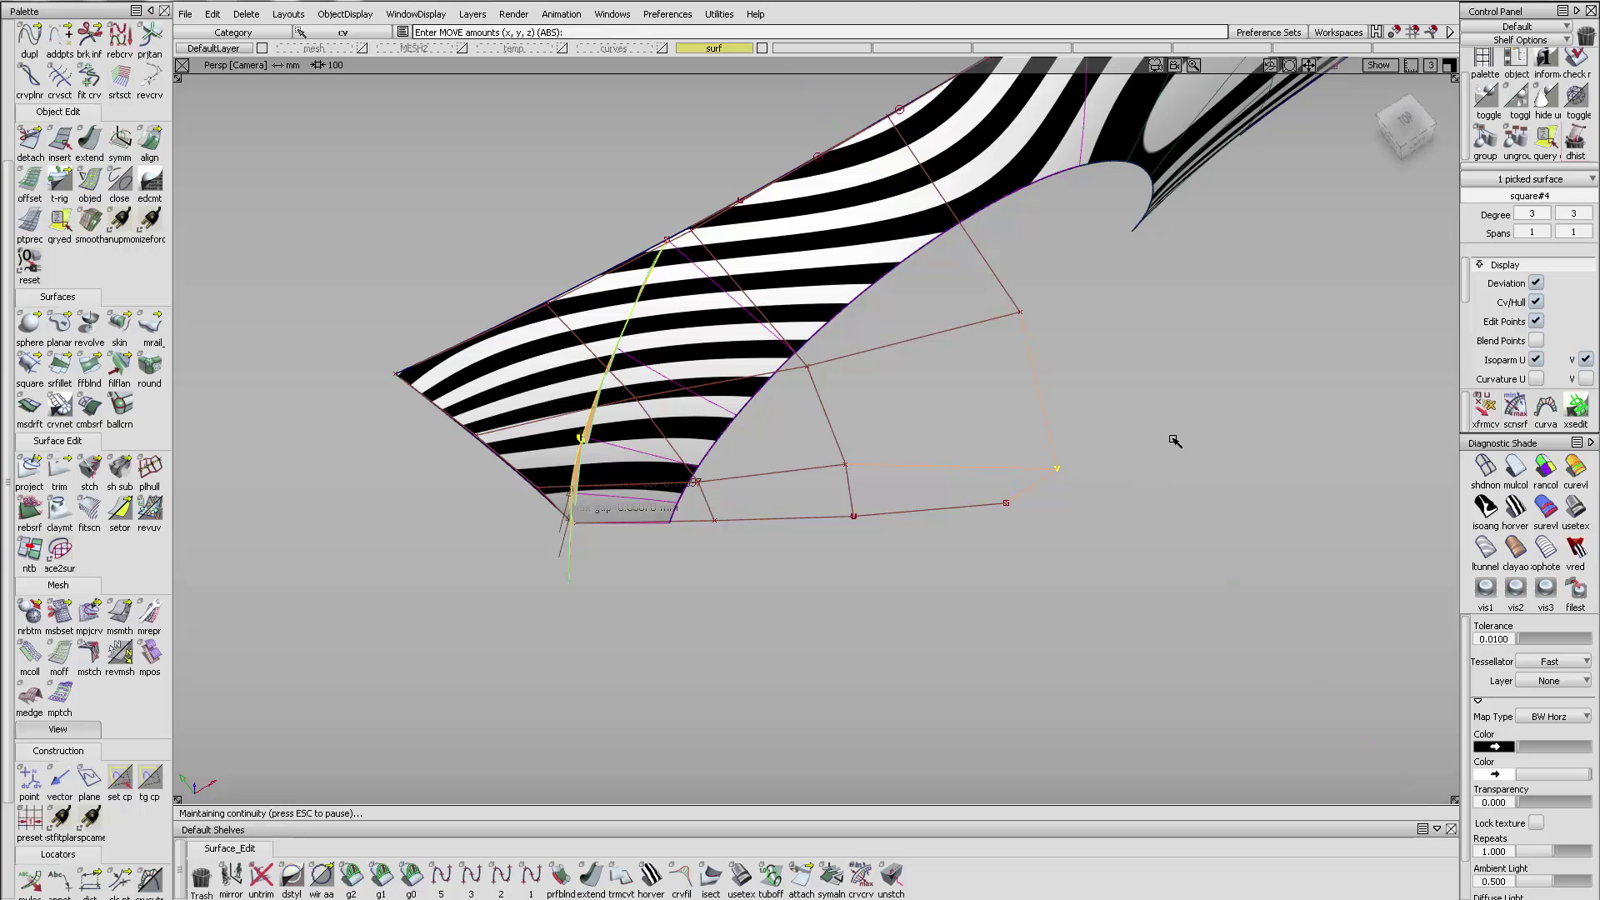
key(ctrl+z)
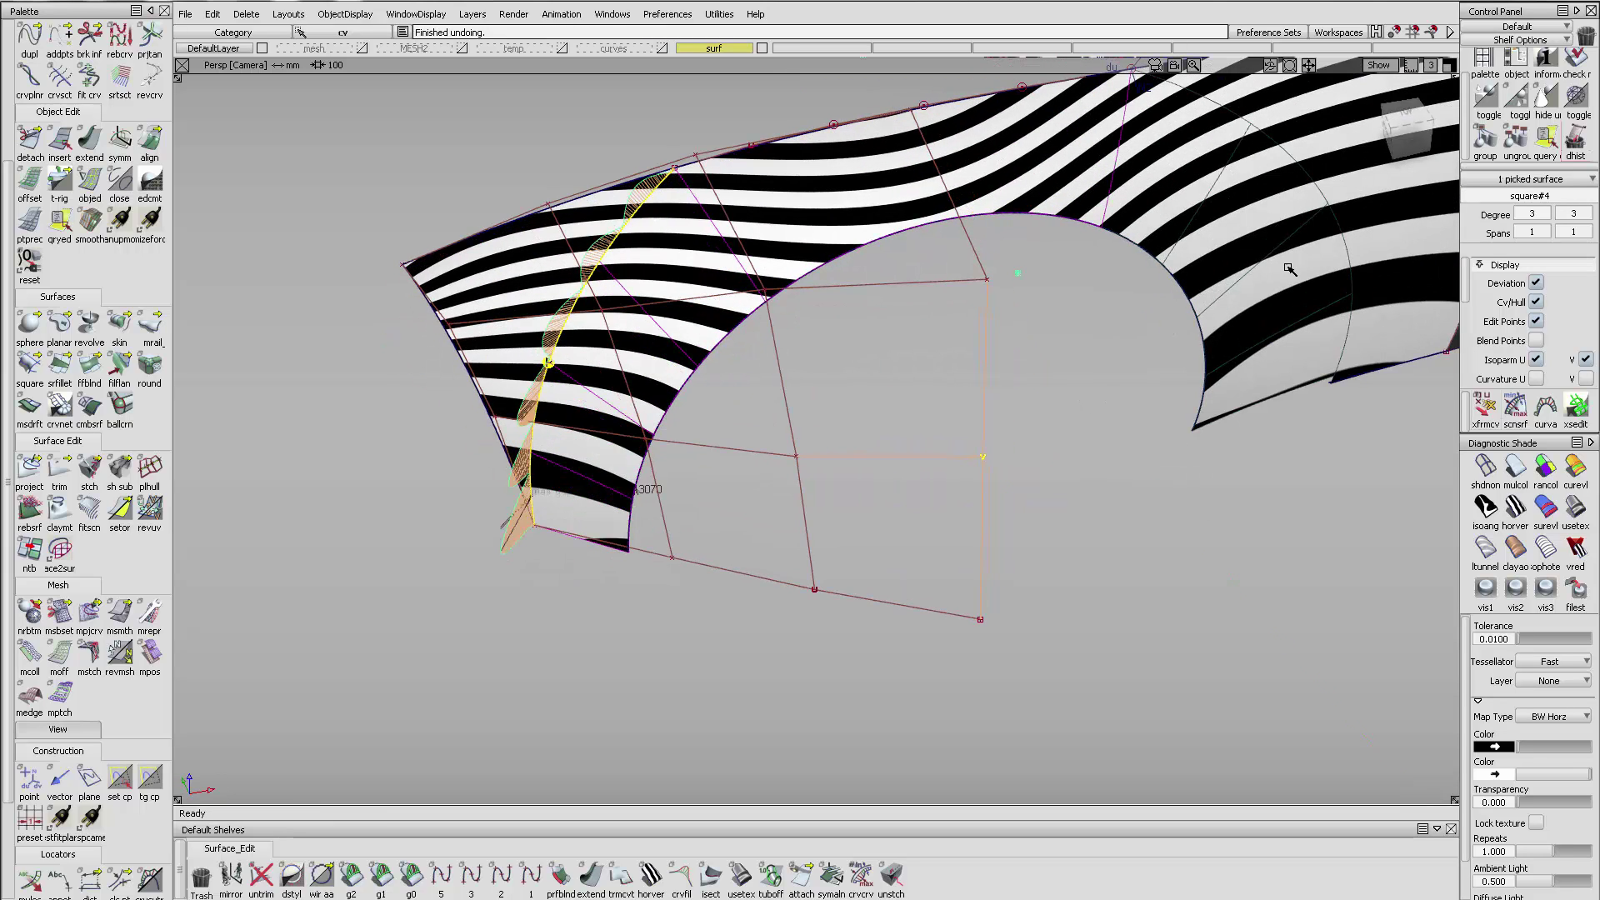
- Try to move the fender surfaces' middle control point over the wheel arch opening by about -90 mm in Y
click(1343, 175)
click(1535, 302)
ctrl+shift+drag(1042, 414, 950, 415)
mouse_move(950, 415)
ctrl+shift+middle_down()
mouse_move(913, 400)
mouse_move(977, 433)
ctrl+shift+middle_up()
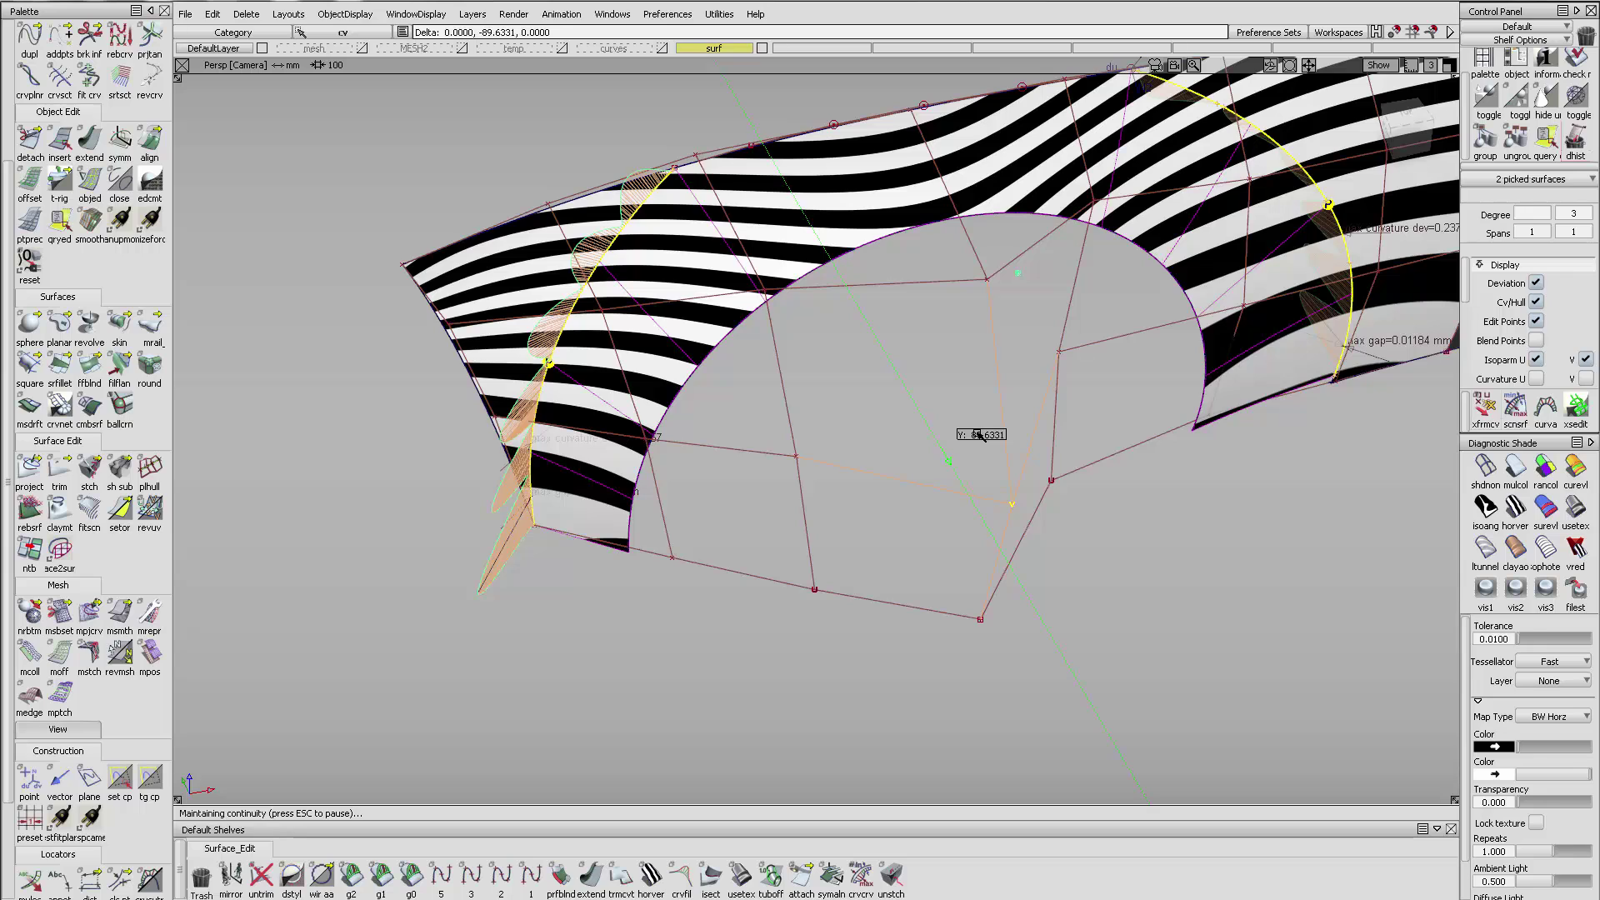
alt+shift+drag(975, 432, 957, 353)
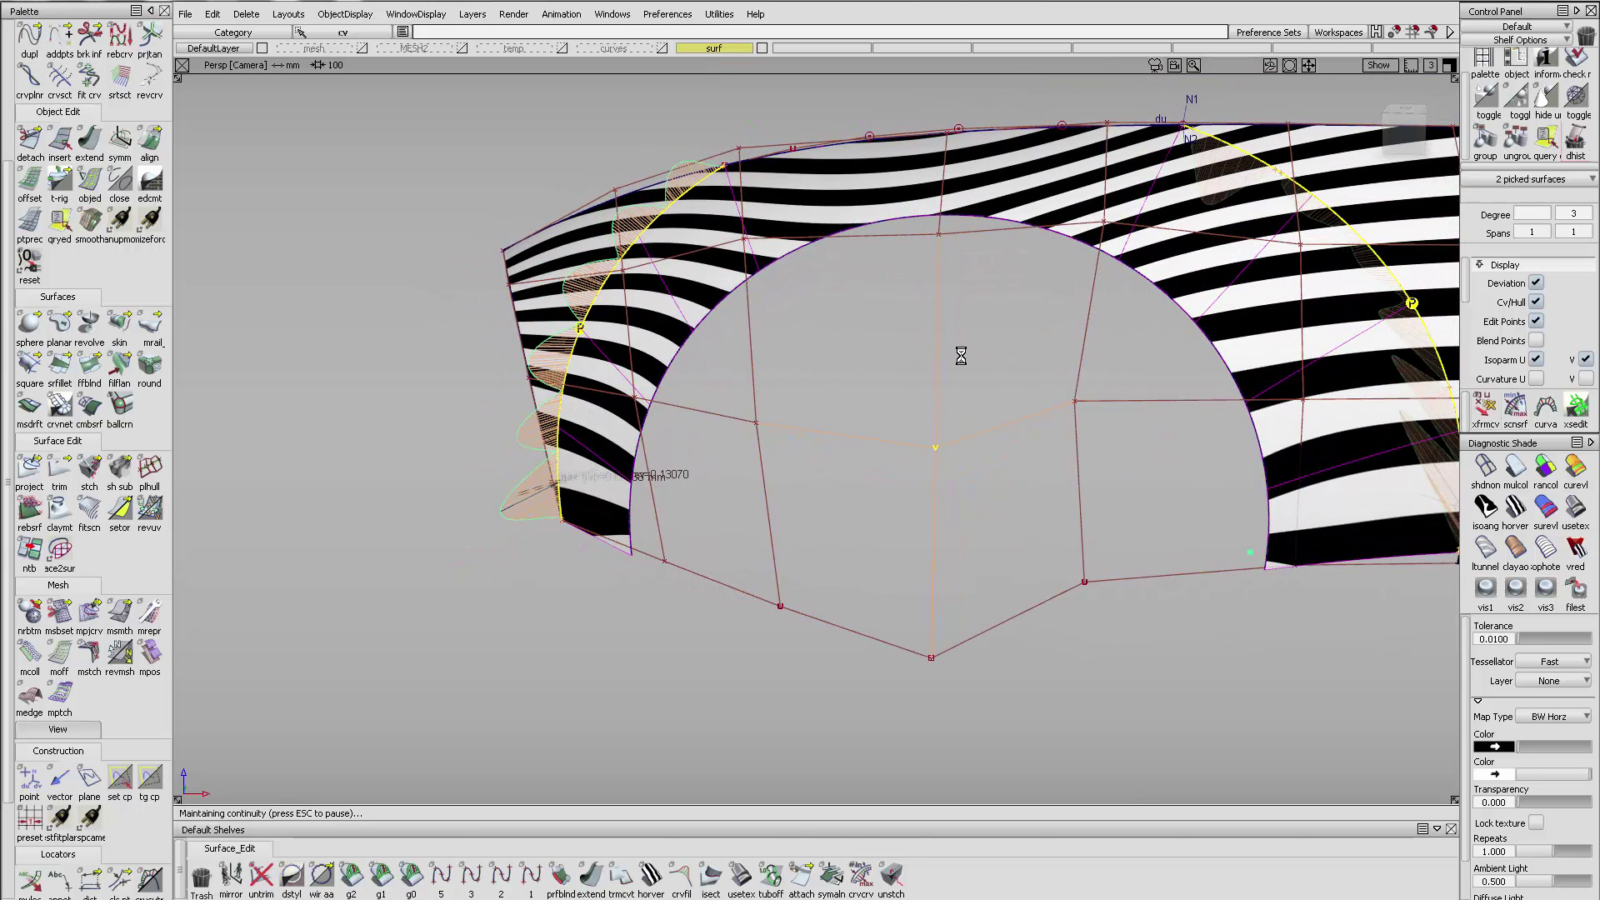
key(ctrl+z)
- Move the front surface's inner control point inside the arch by about -25 mm in Y and show the mesh layer for comparison
ctrl+shift+drag(834, 429, 834, 426)
mouse_move(742, 421)
ctrl+shift+mouse_down()
mouse_move(837, 440)
mouse_move(871, 501)
ctrl+shift+mouse_up()
mouse_move(898, 520)
ctrl+shift+middle_down()
mouse_move(866, 393)
mouse_move(893, 399)
ctrl+shift+middle_up()
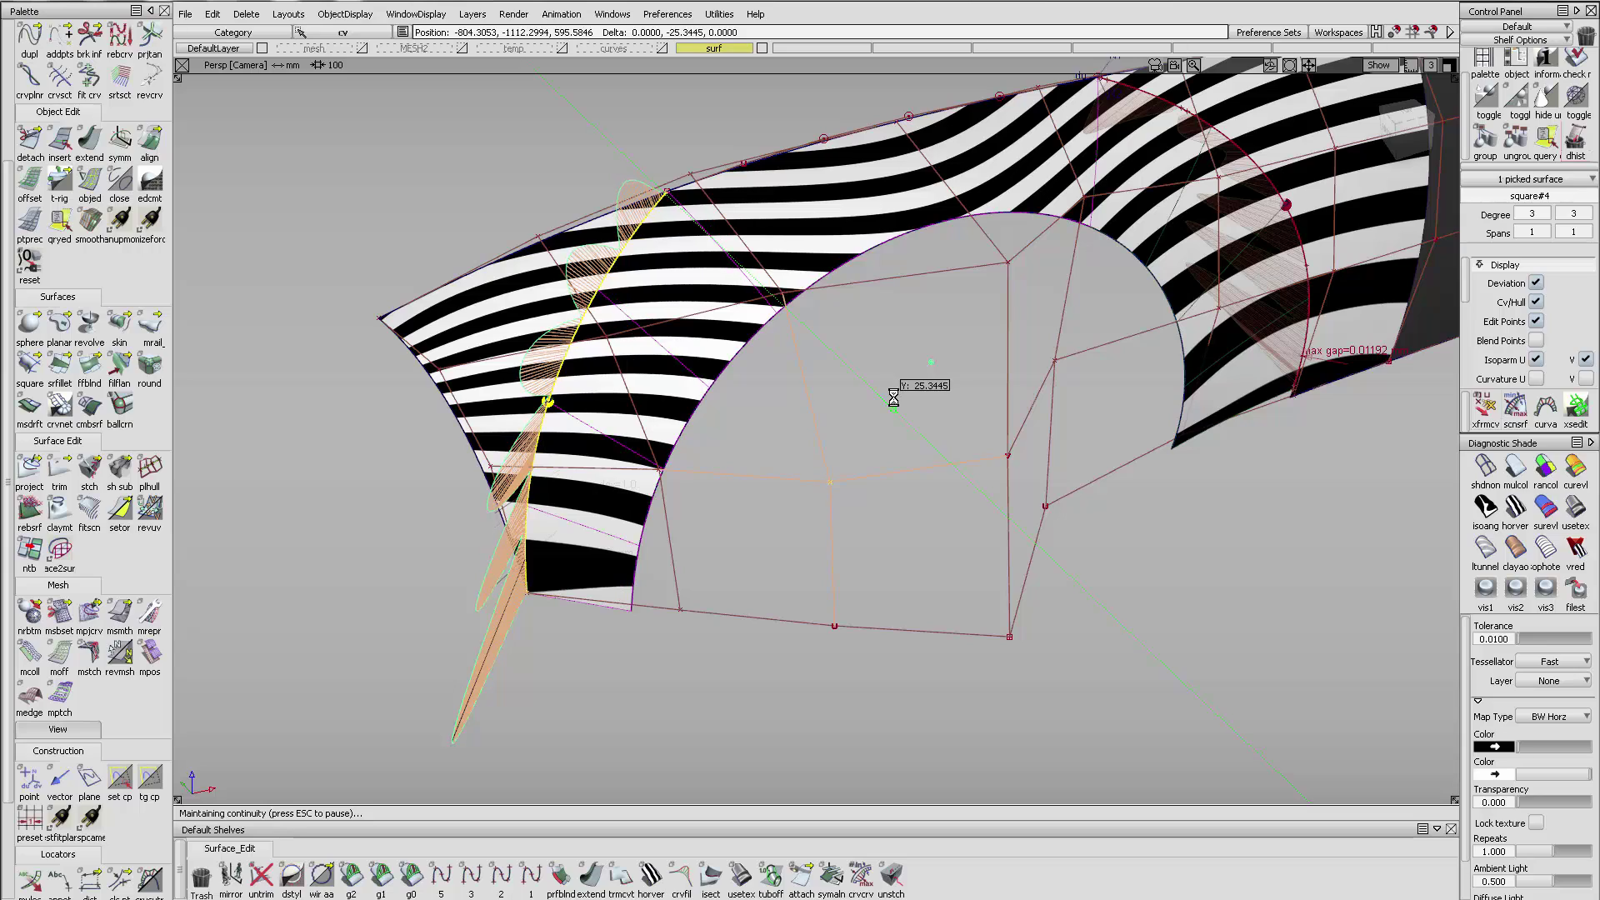
alt+shift+drag(757, 419, 880, 410)
click(367, 46)
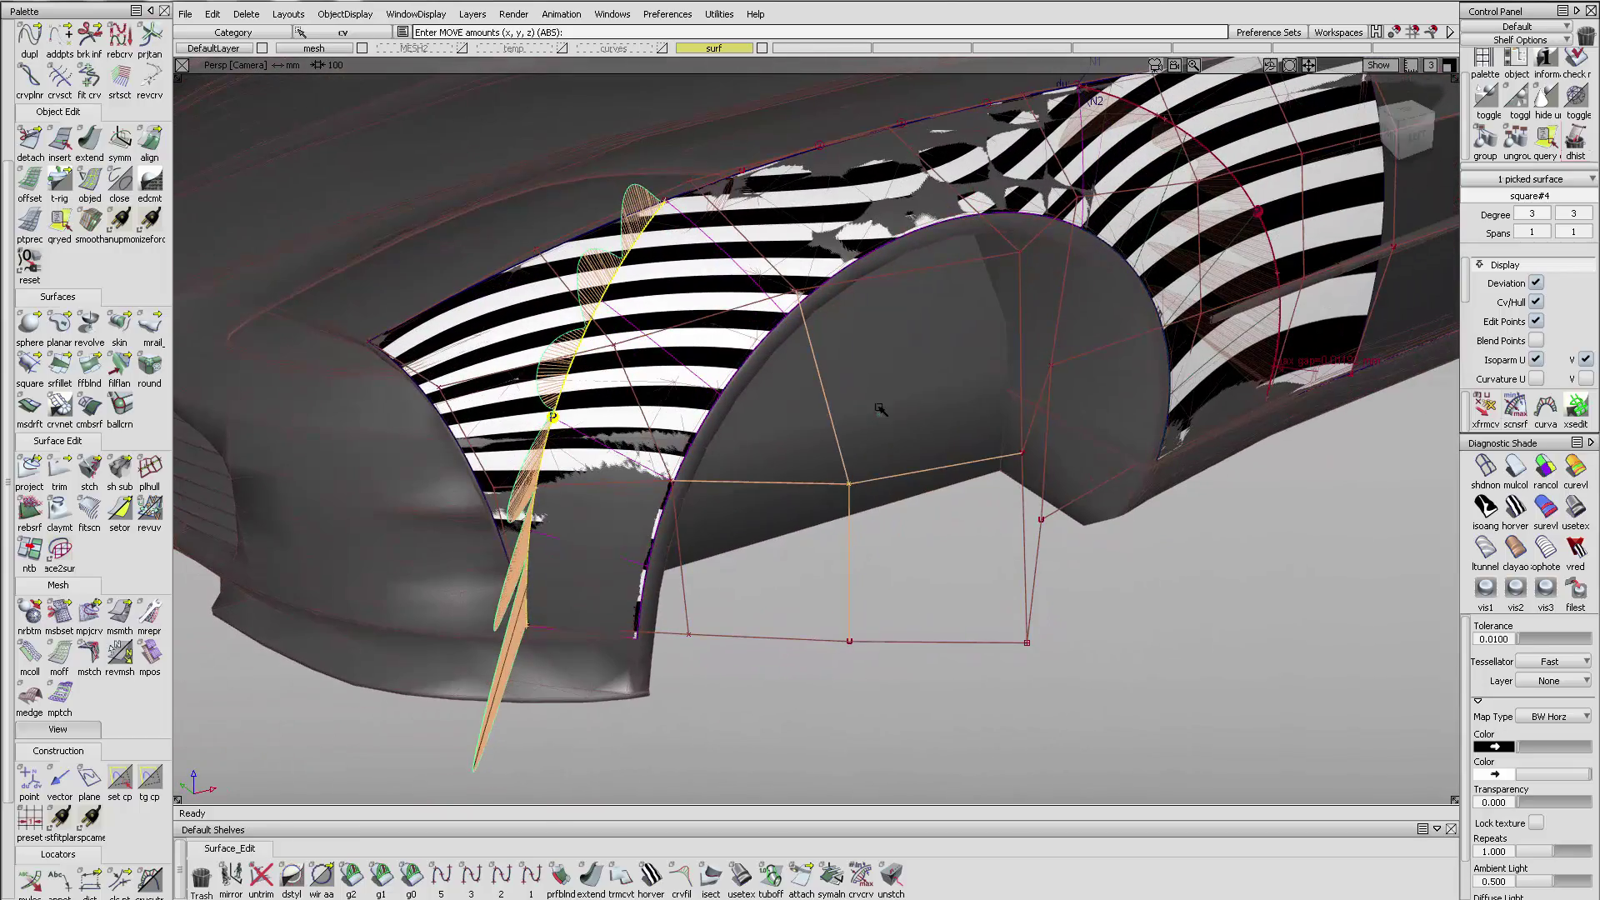
- Hide the control points of the fender surfaces, clear the selection and turn off the mesh layer
ctrl+shift+drag(1051, 408, 773, 215)
ctrl+shift+right_drag(973, 303, 775, 517)
ctrl+shift+drag(666, 400, 379, 90)
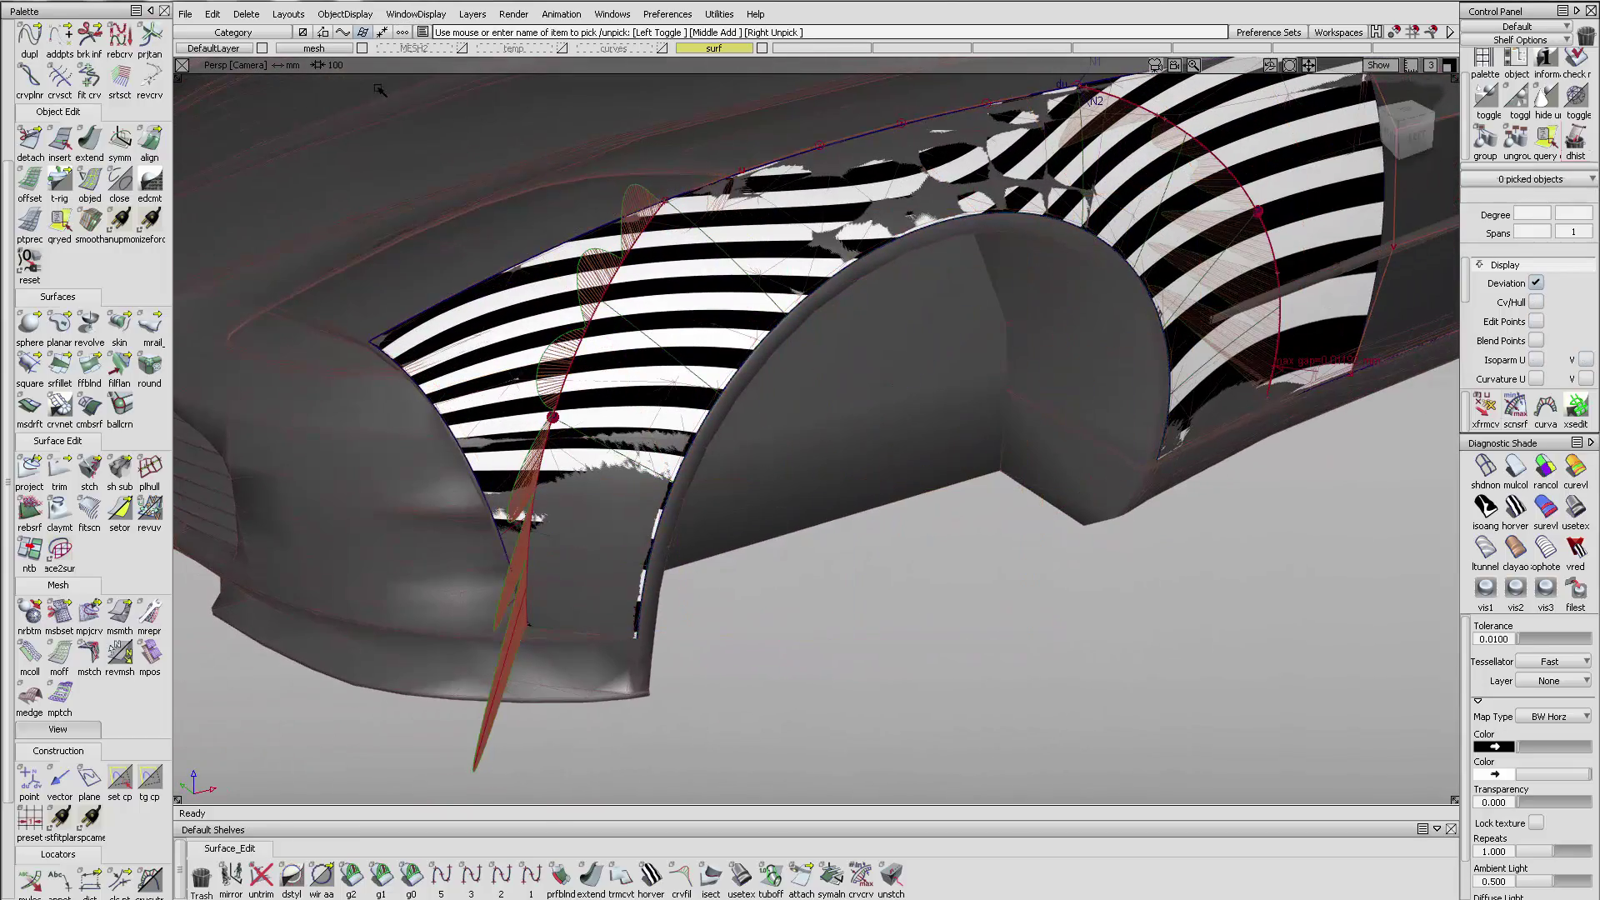
click(362, 48)
- Hide the model's wireframe and check the fender with curvature, multi-color, horizontal zebra and Shade-Sky texture shading
alt+shift+drag(957, 341, 855, 320)
click(855, 317)
drag(792, 225, 936, 413)
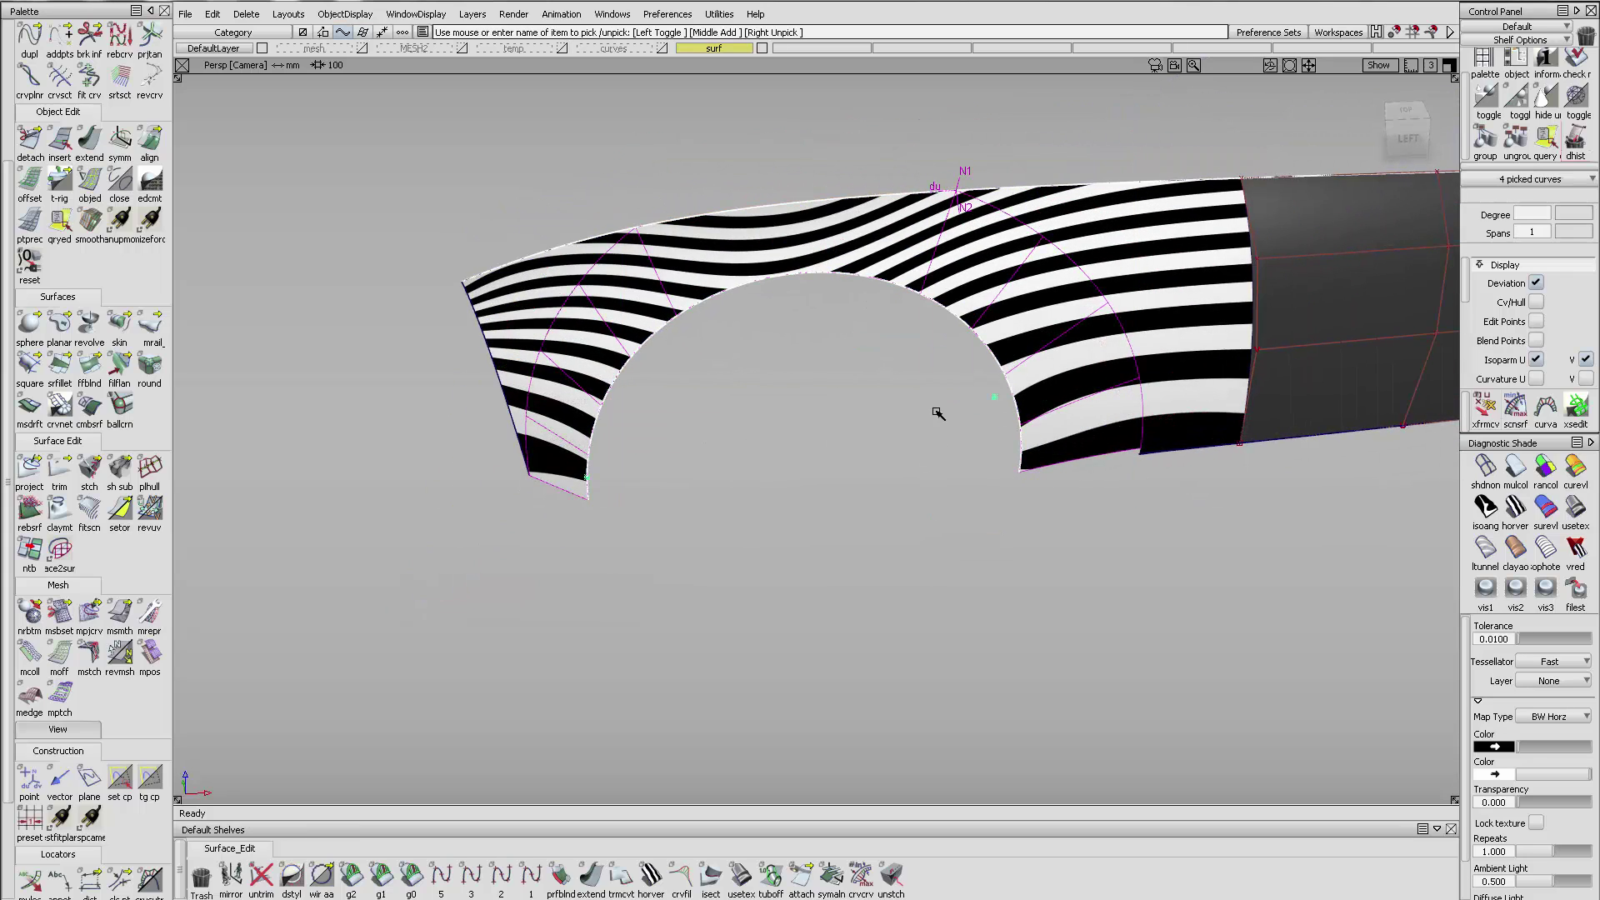
alt+shift+drag(1055, 475, 860, 322)
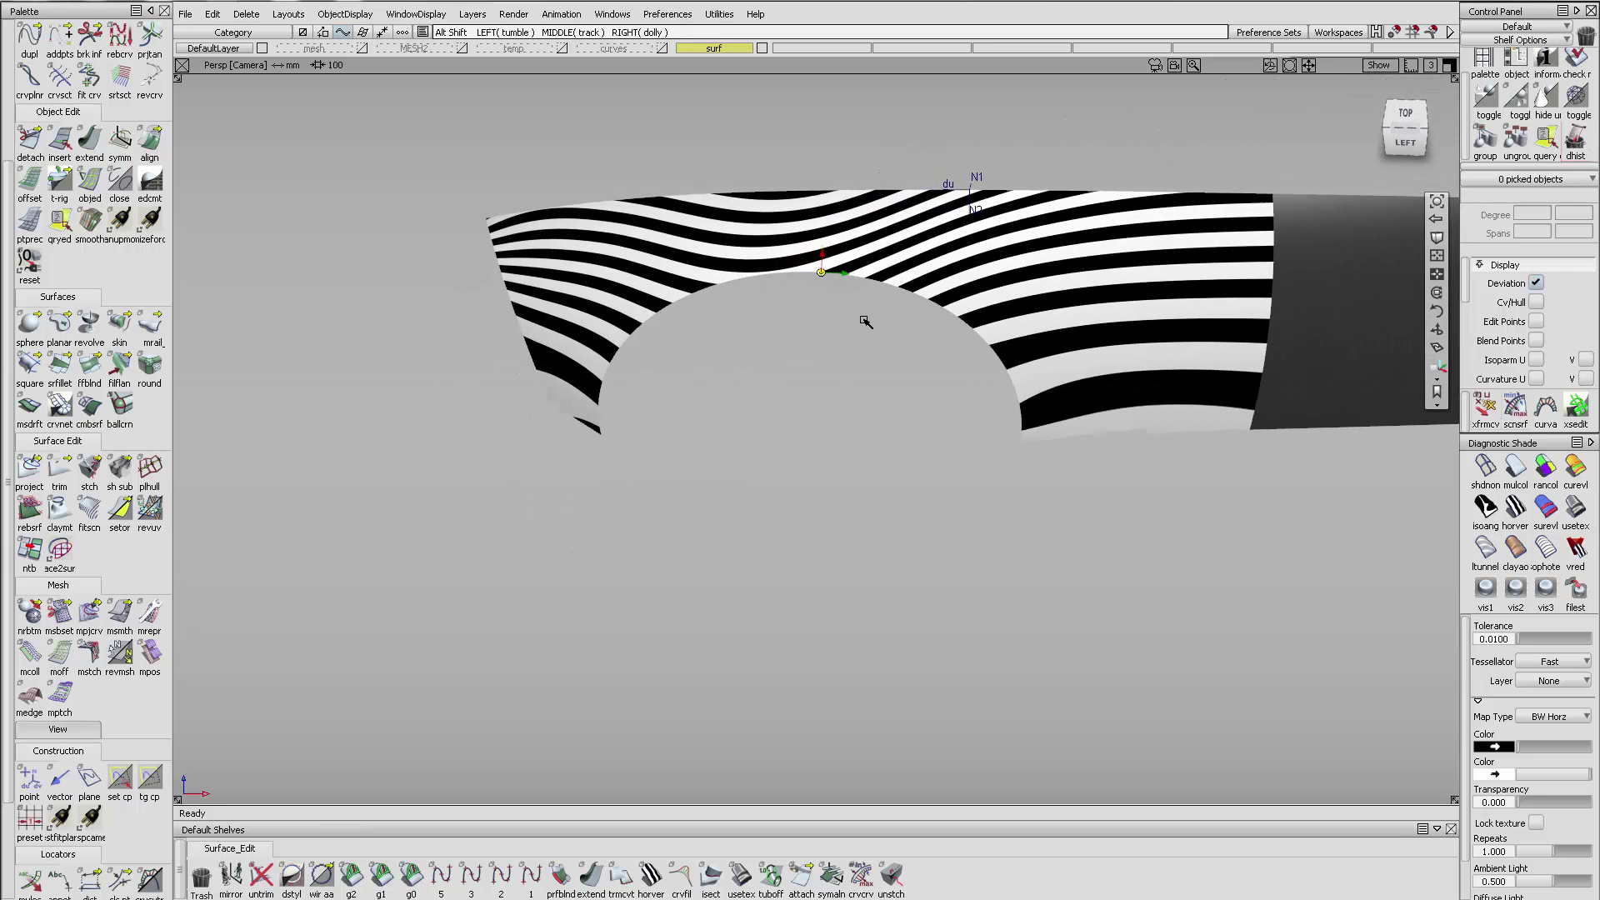
click(1575, 469)
mouse_move(1097, 450)
alt+shift+mouse_down()
mouse_move(1032, 331)
mouse_move(1128, 331)
mouse_move(1029, 400)
mouse_move(874, 393)
alt+shift+mouse_up()
click(1515, 467)
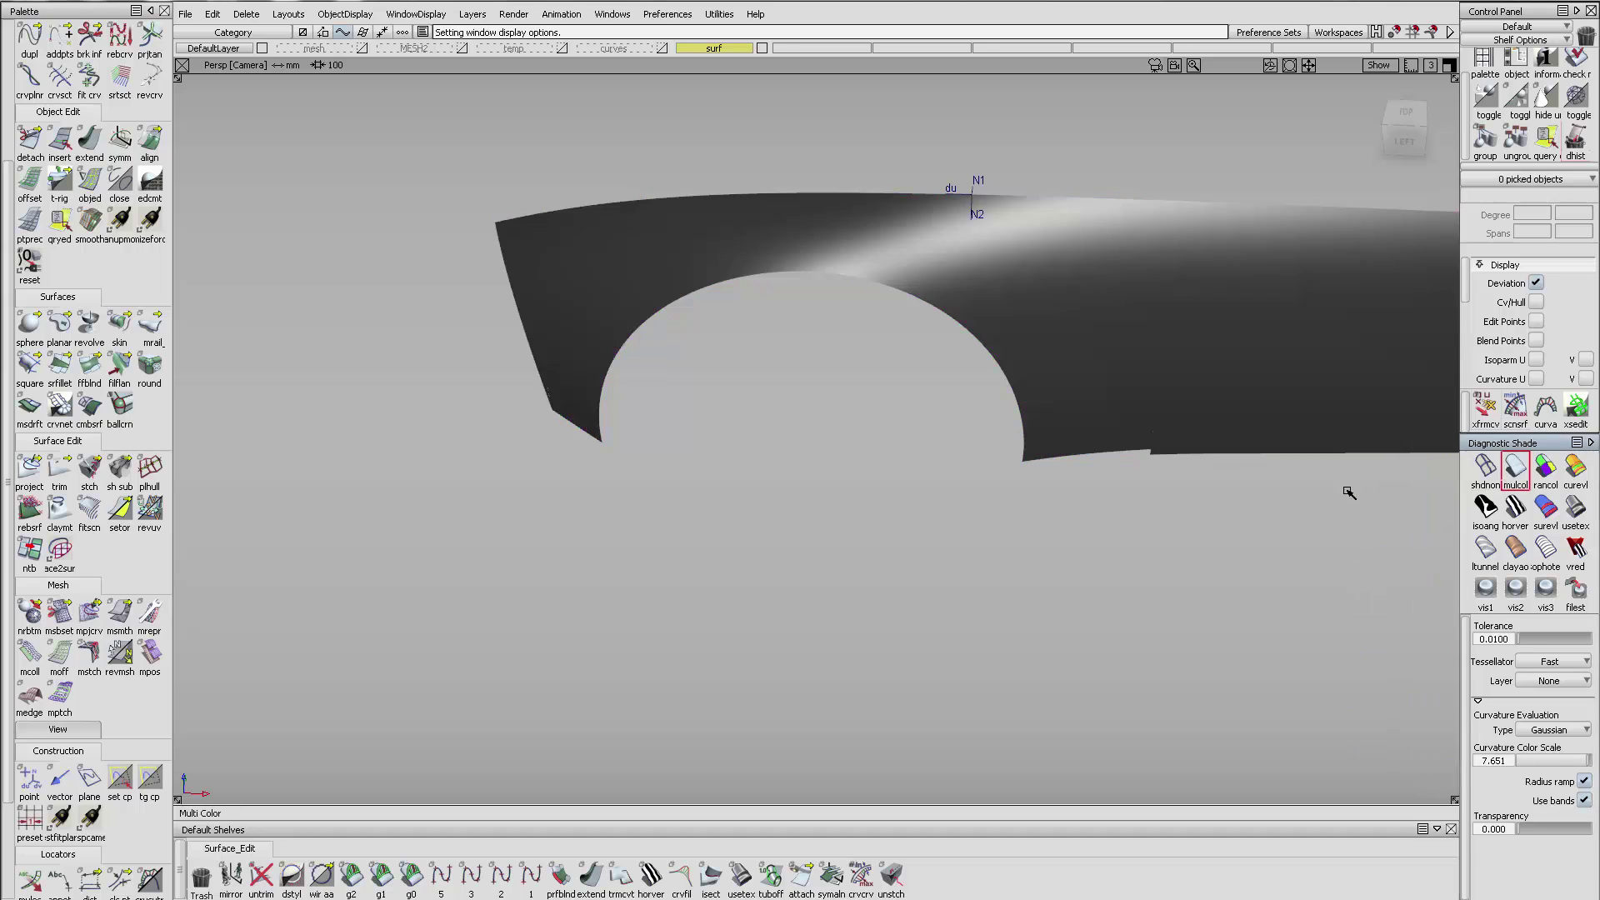
mouse_move(1350, 489)
alt+shift+mouse_down()
mouse_move(1173, 364)
mouse_move(1392, 447)
alt+shift+mouse_up()
click(1515, 506)
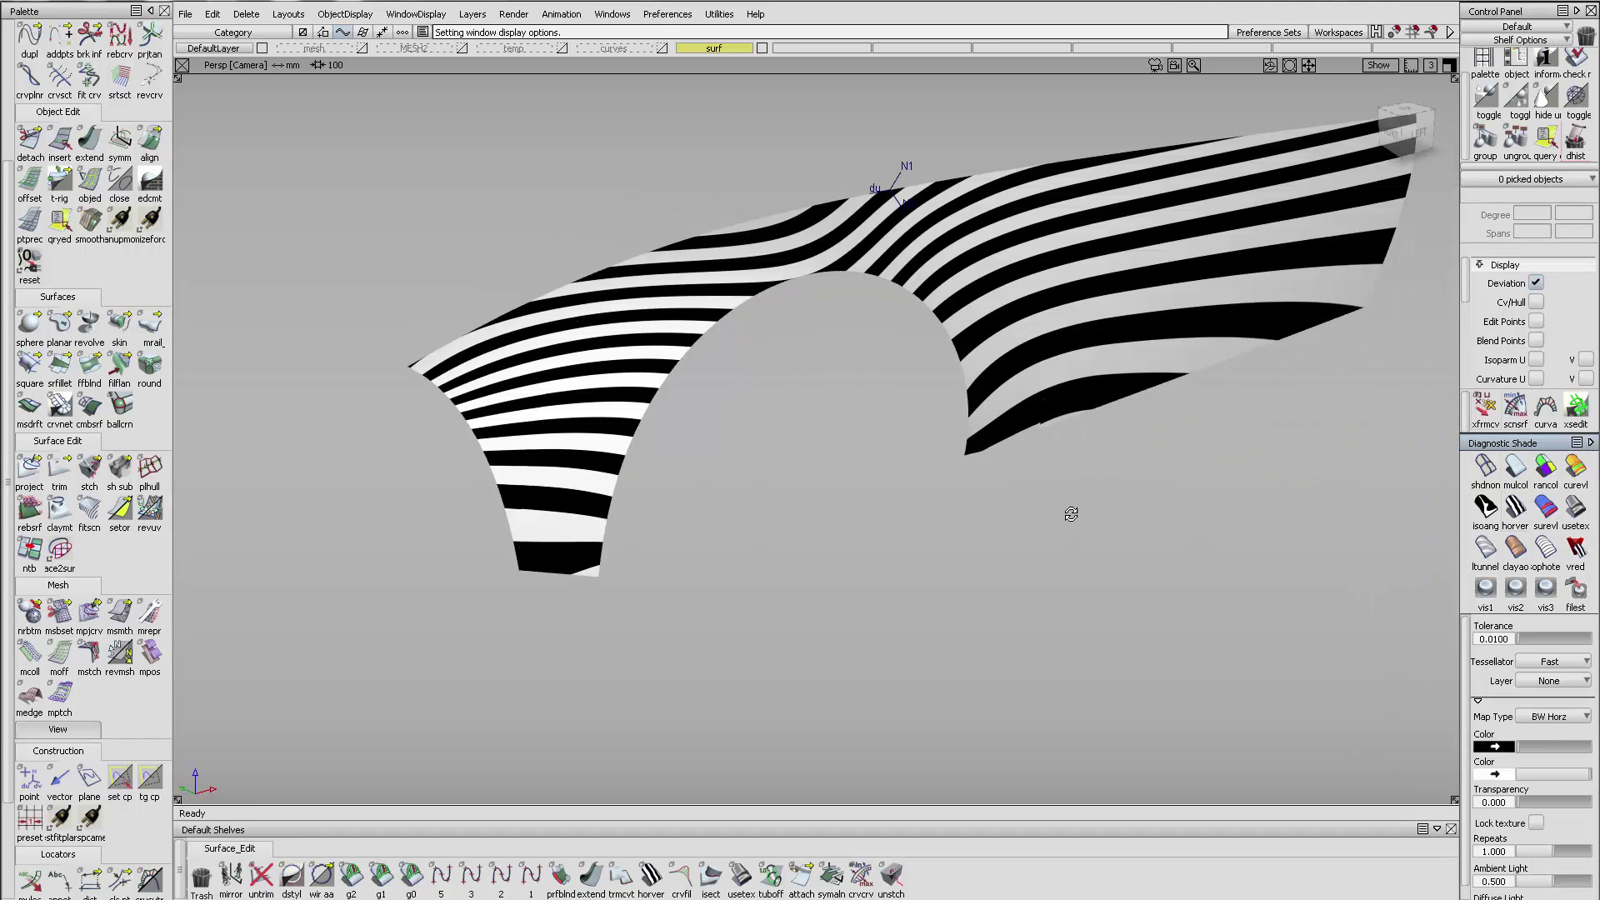
alt+shift+drag(1072, 510, 1081, 564)
click(741, 875)
mouse_move(989, 434)
alt+shift+mouse_down()
mouse_move(1004, 569)
mouse_move(1000, 433)
alt+shift+mouse_up()
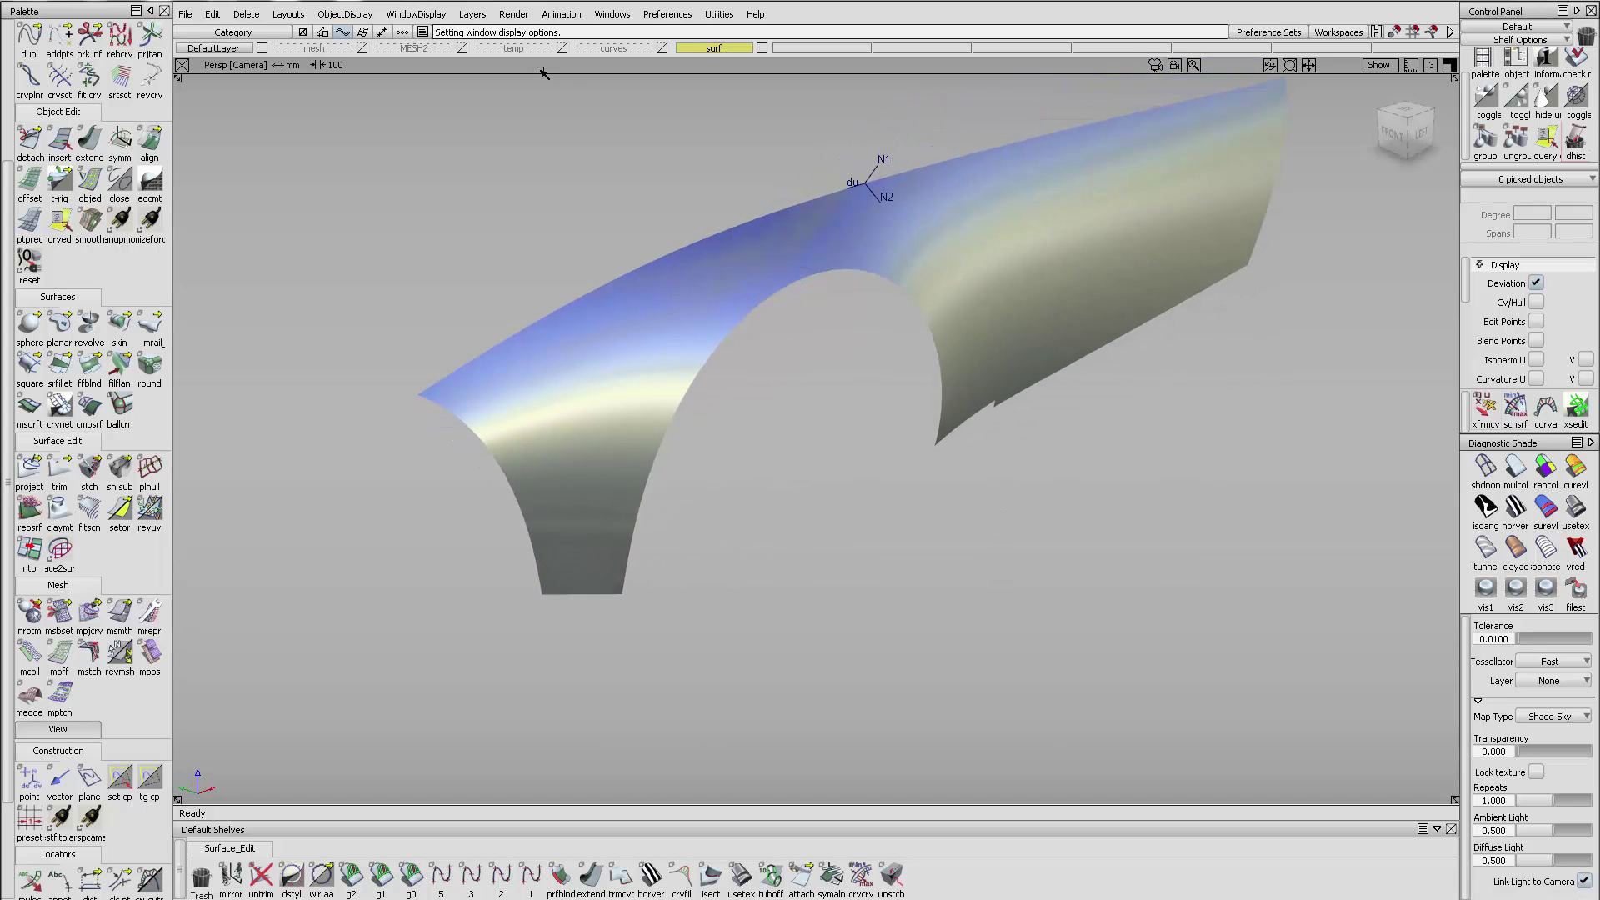
- Switch off the diagnostic shading and review the fender's wireframe around the wheel arch from the side
click(362, 48)
alt+shift+drag(708, 255, 958, 275)
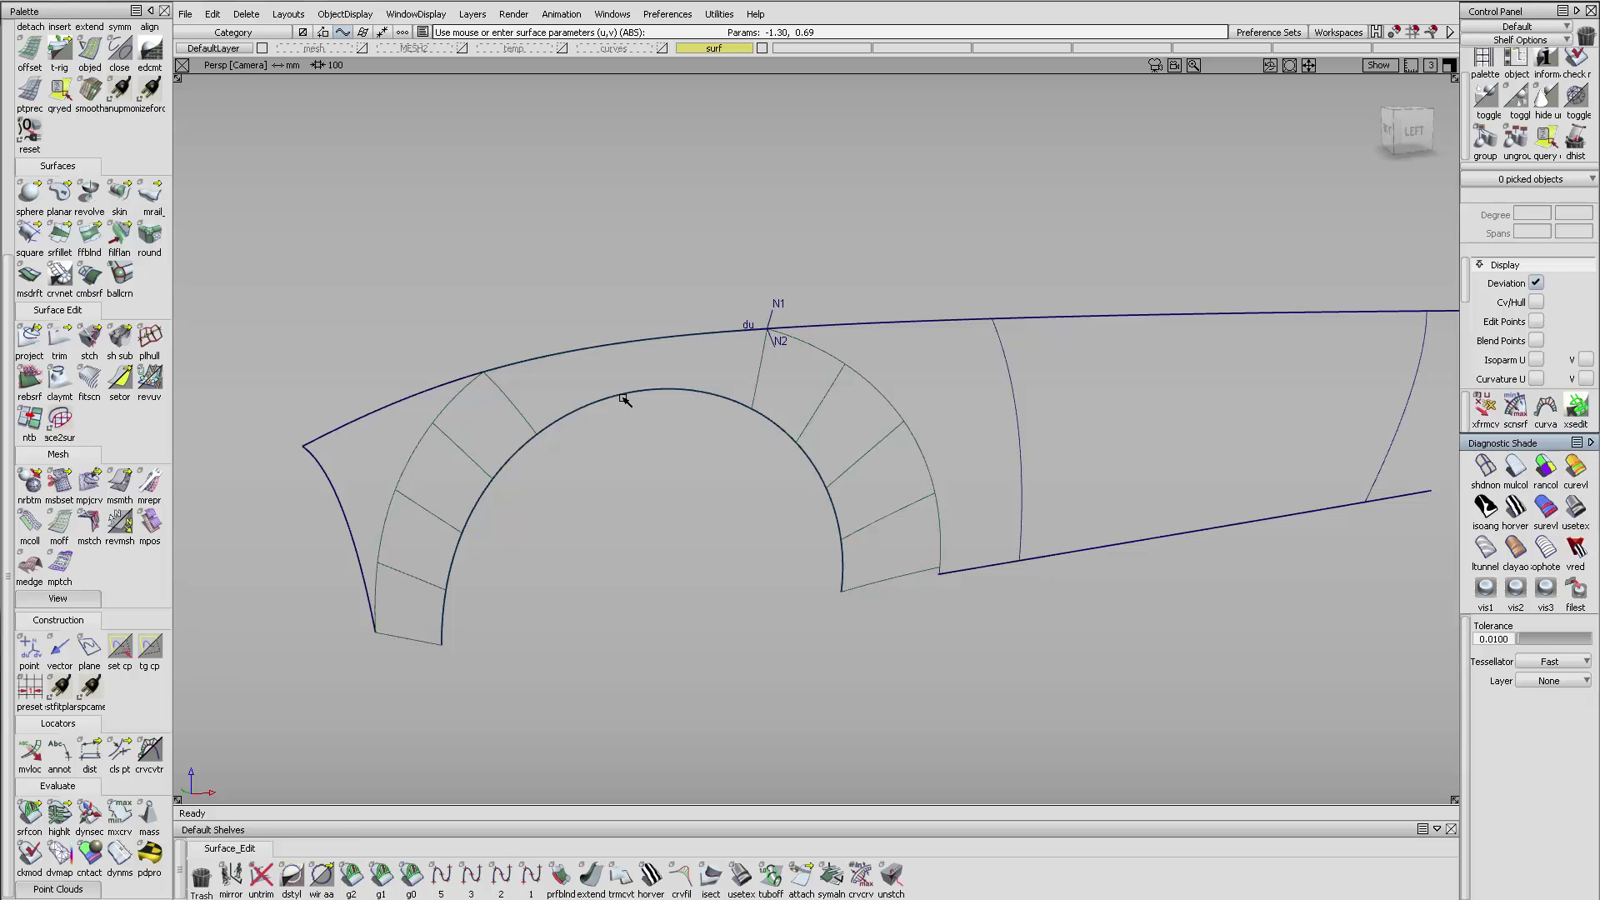
alt+shift+click(623, 393)
alt+shift+drag(646, 434, 754, 464)
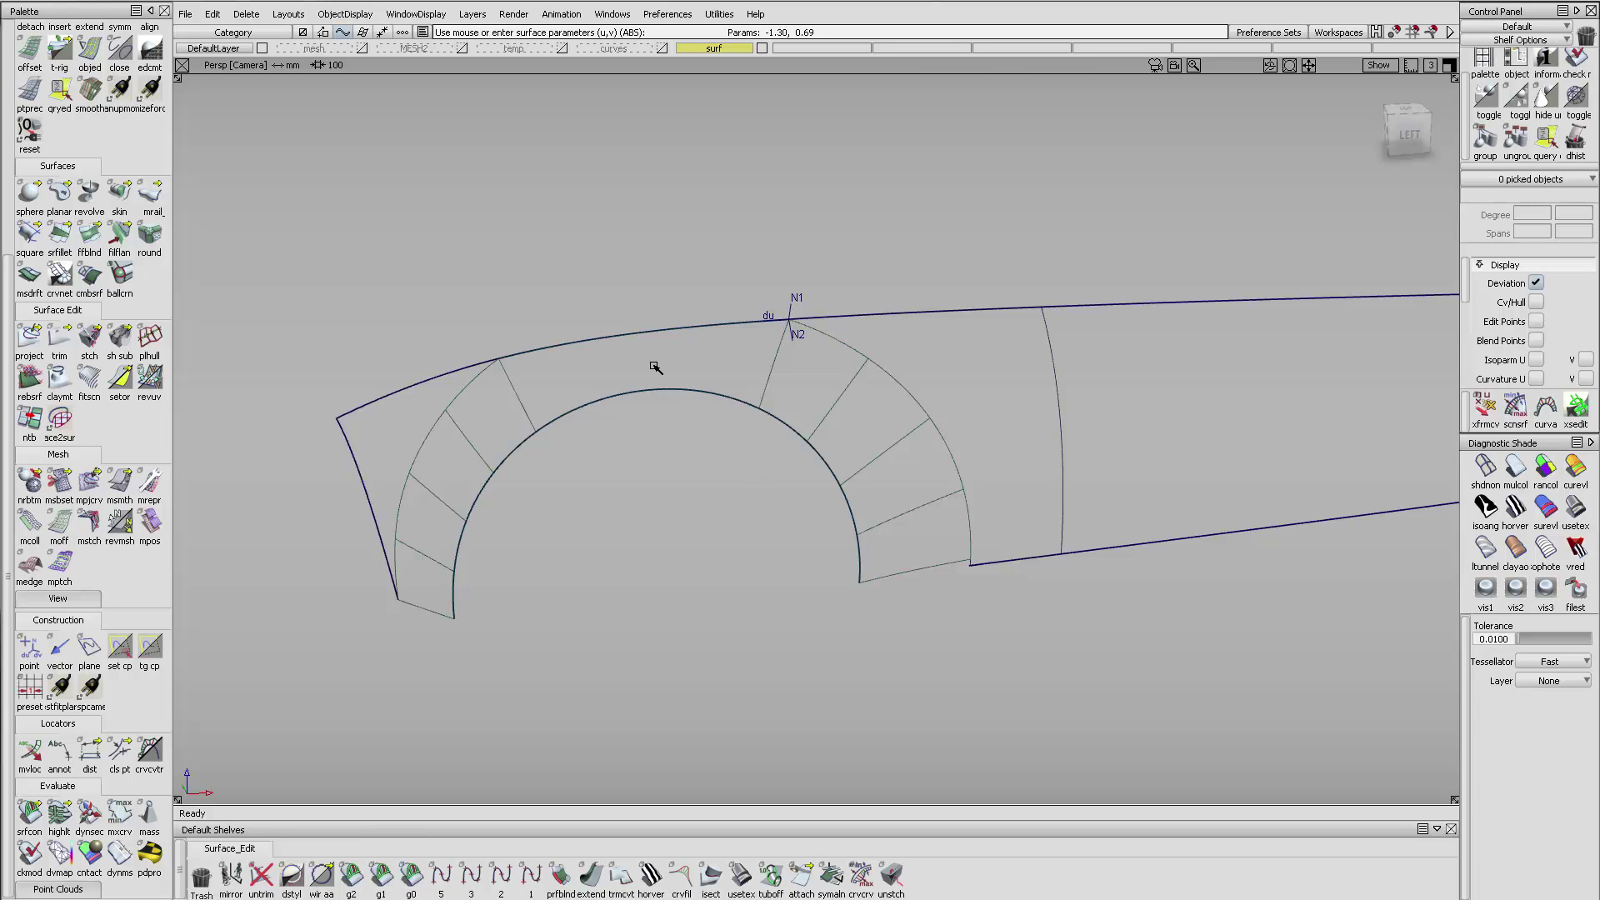
alt+shift+drag(642, 371, 557, 375)
- Delete the short upper curve segment above the wheel arch and the curve locator at its rear end
drag(615, 306, 625, 371)
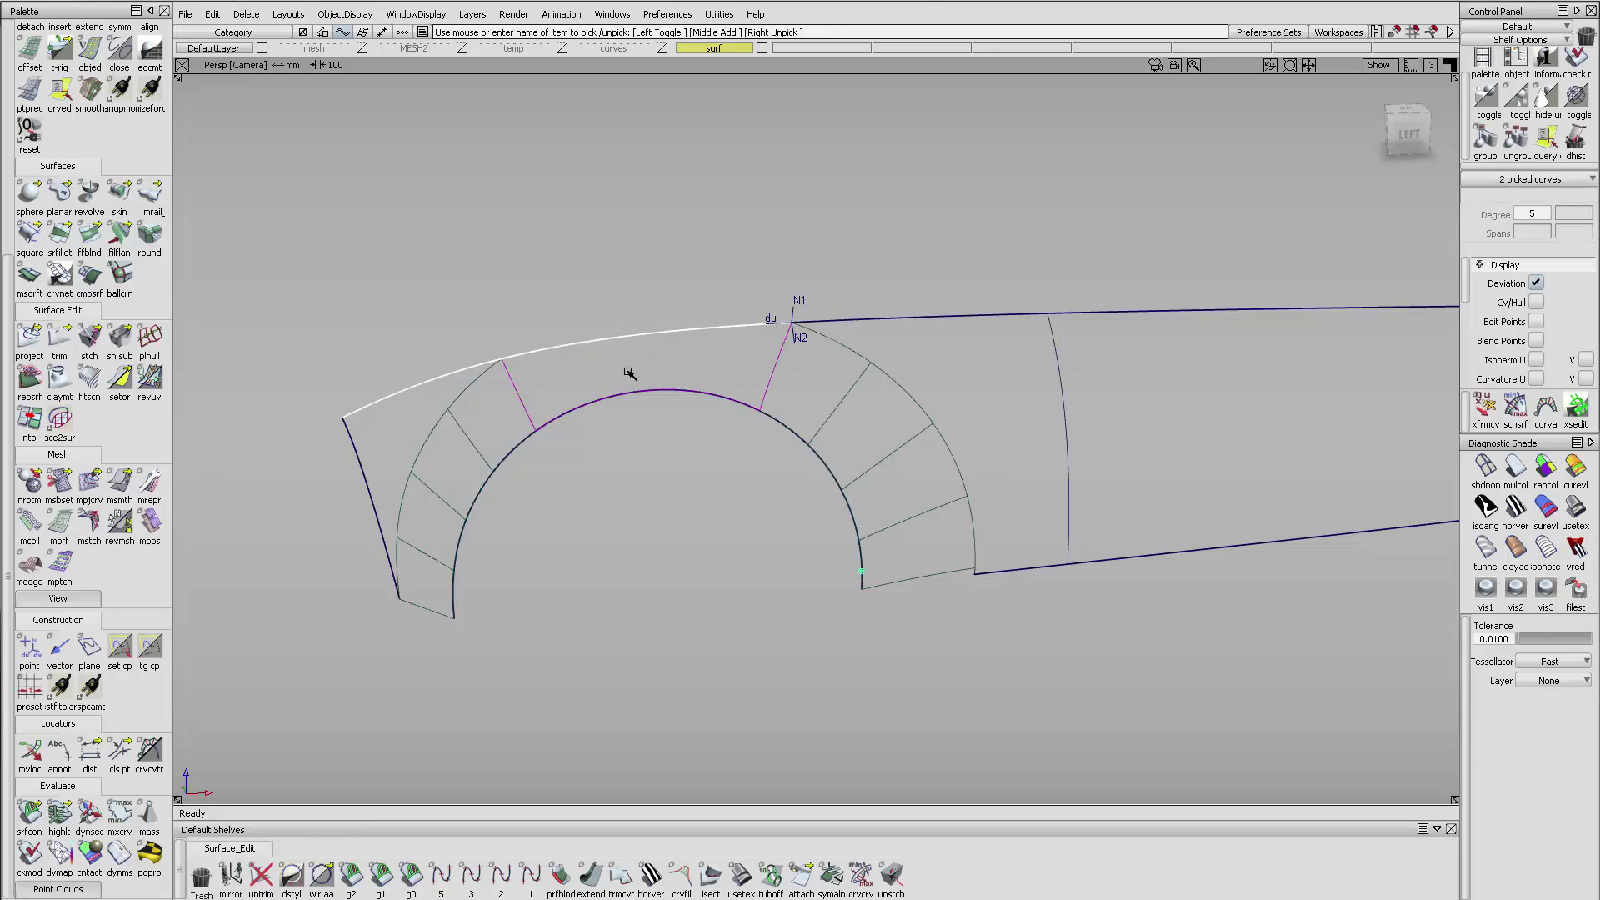
click(420, 396)
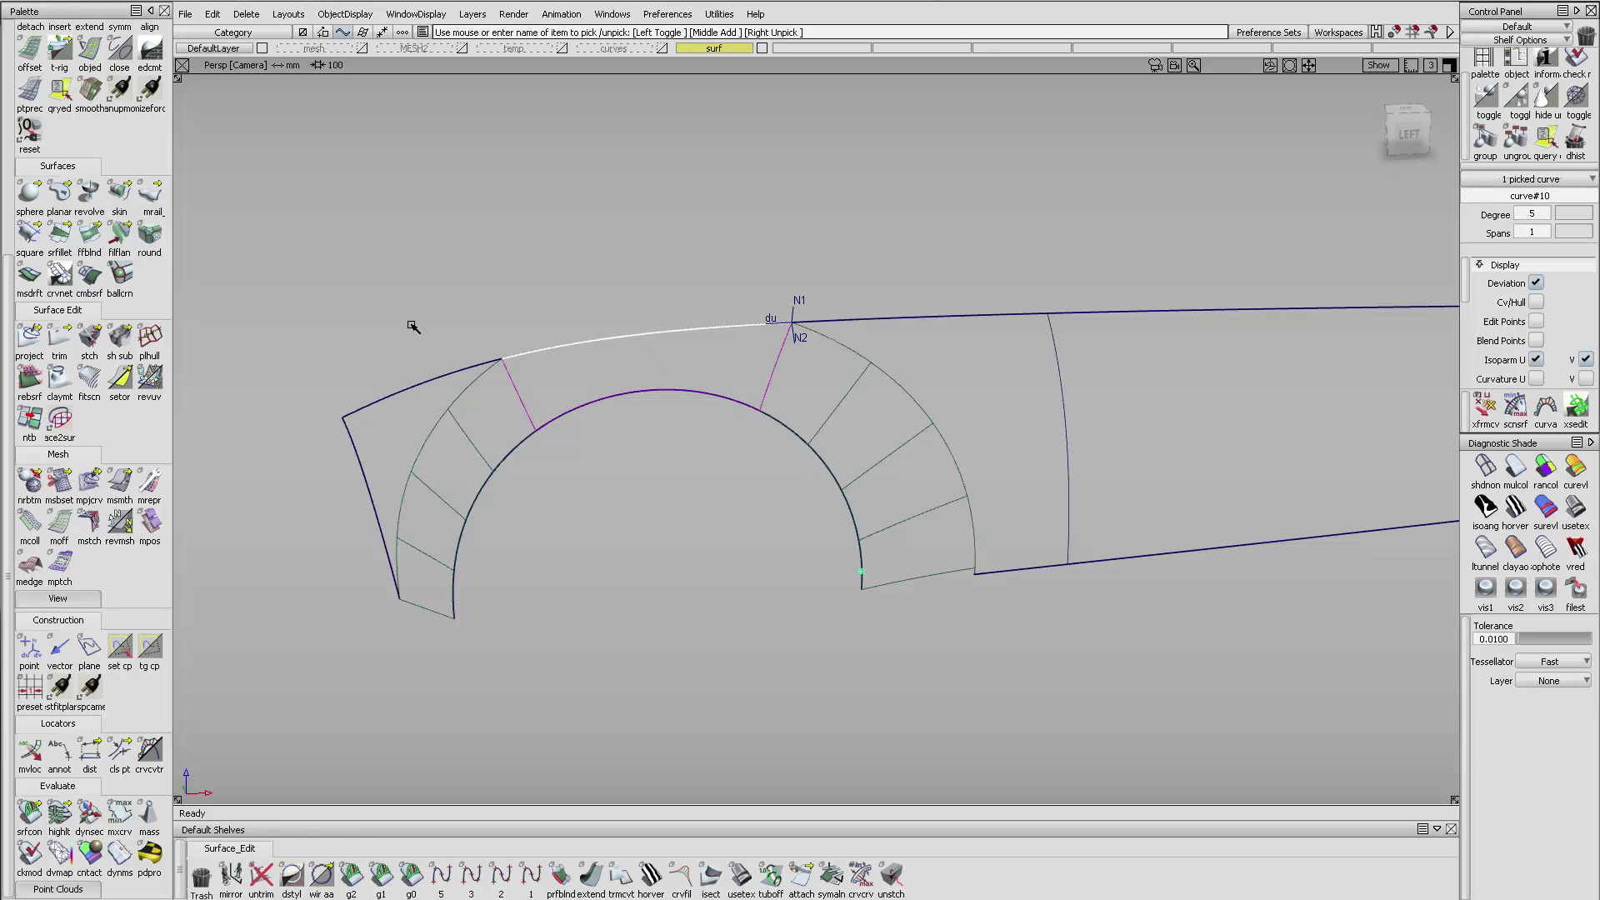
key(Delete)
key(Return)
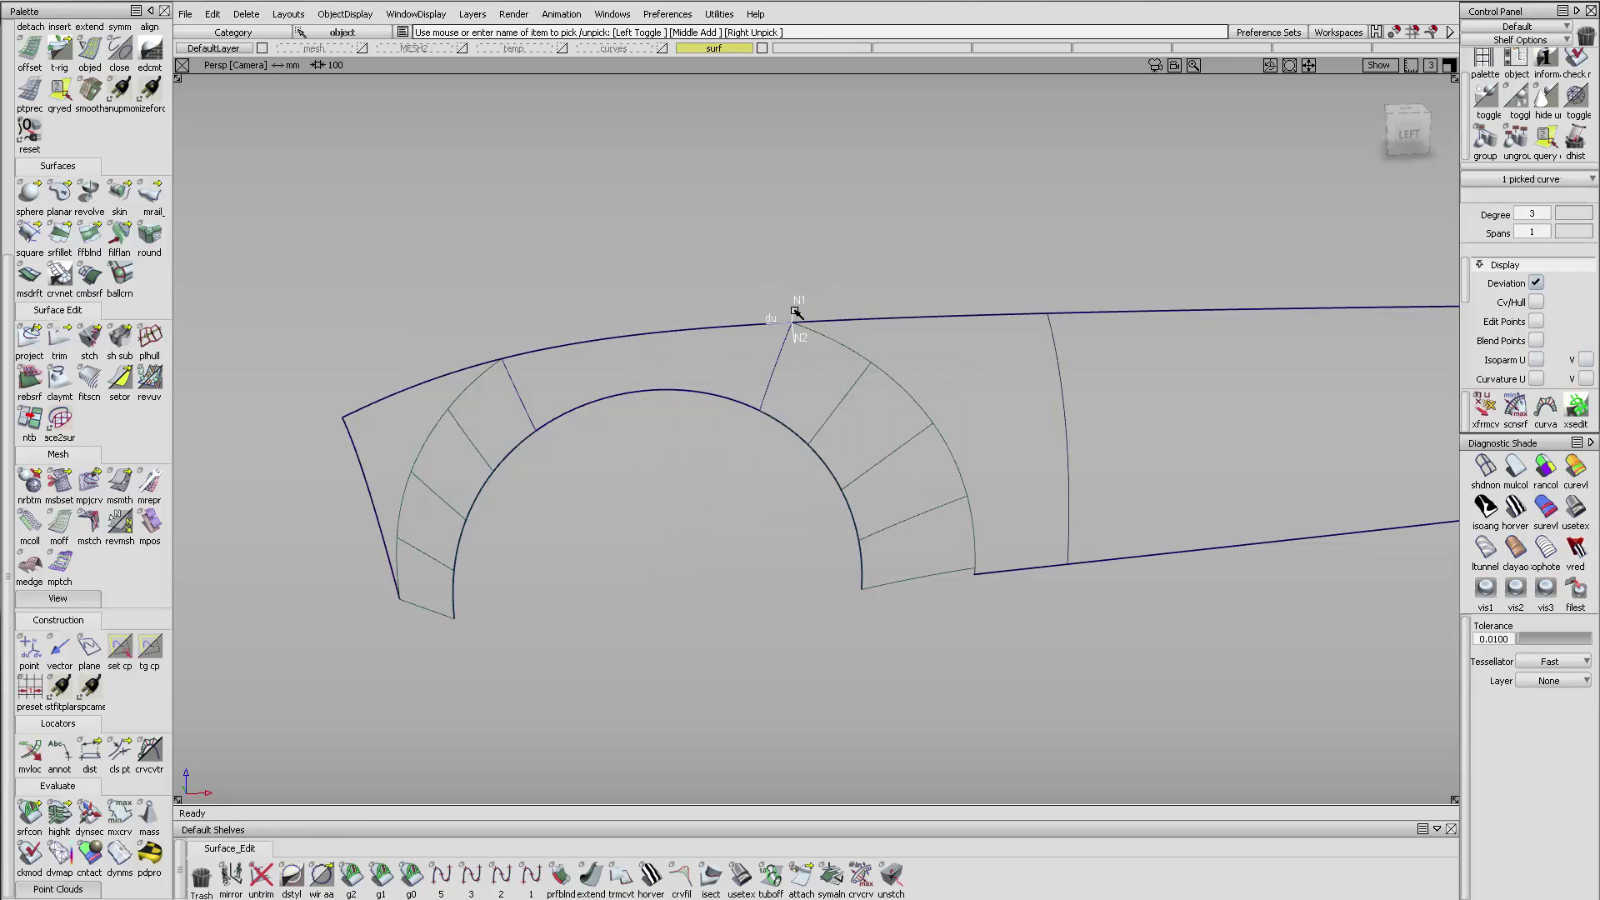
key(Delete)
key(Return)
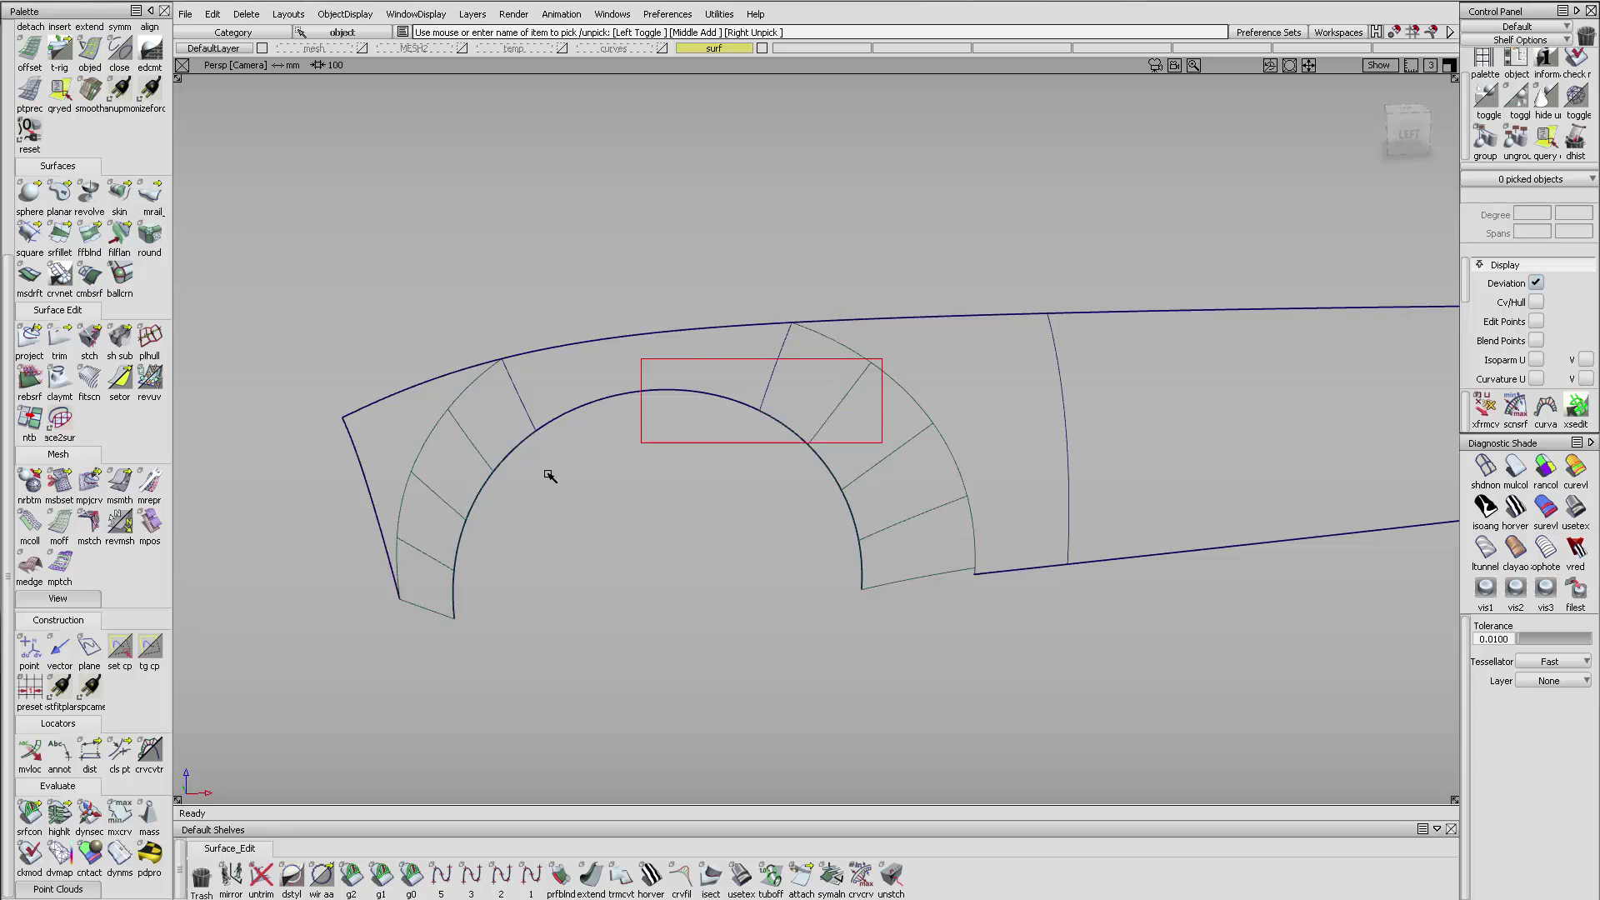
- Delete the construction history of all surfaces and curves around the wheel arch
drag(550, 475, 803, 382)
drag(936, 314, 175, 625)
click(1572, 142)
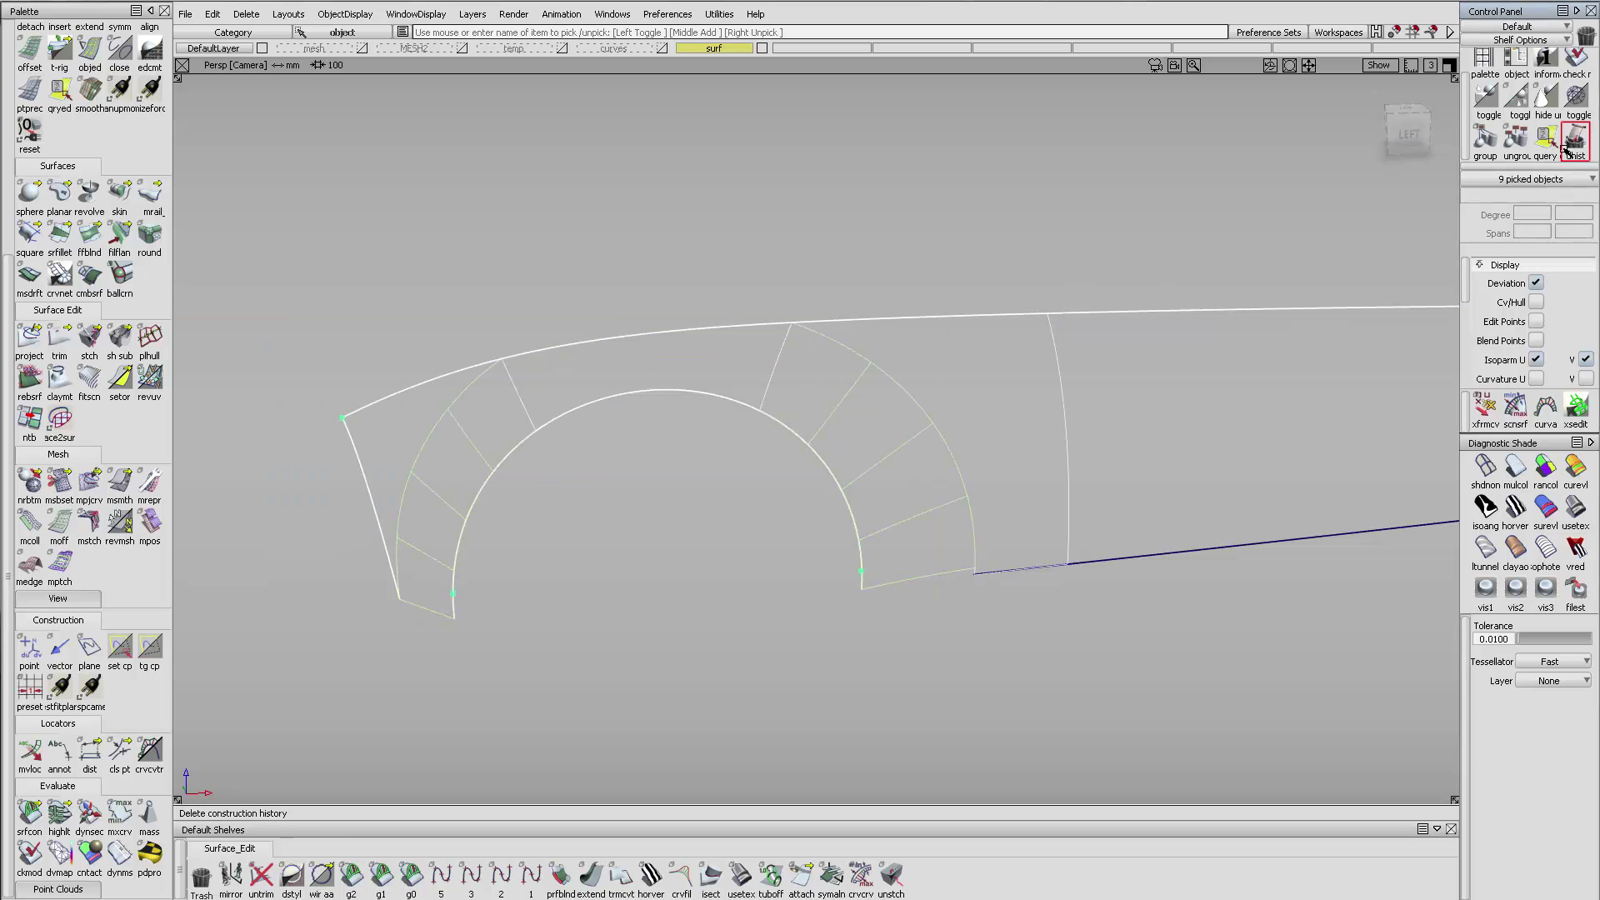
alt+shift+drag(933, 403, 922, 443)
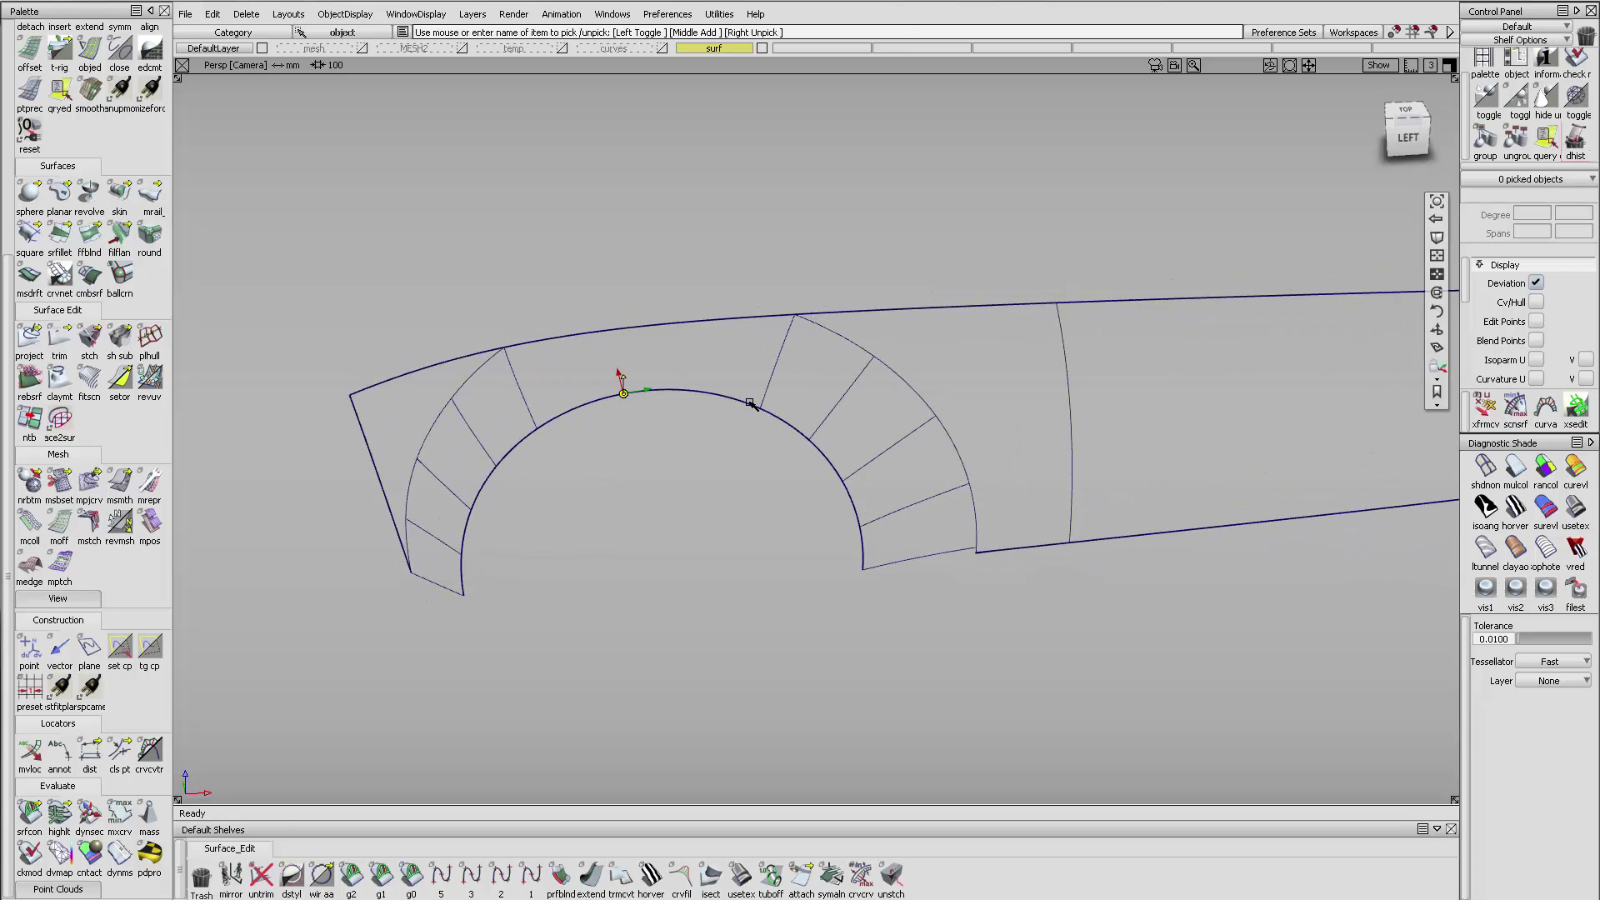
mouse_move(754, 403)
alt+shift+right_down()
mouse_move(785, 396)
mouse_move(820, 356)
alt+shift+right_up()
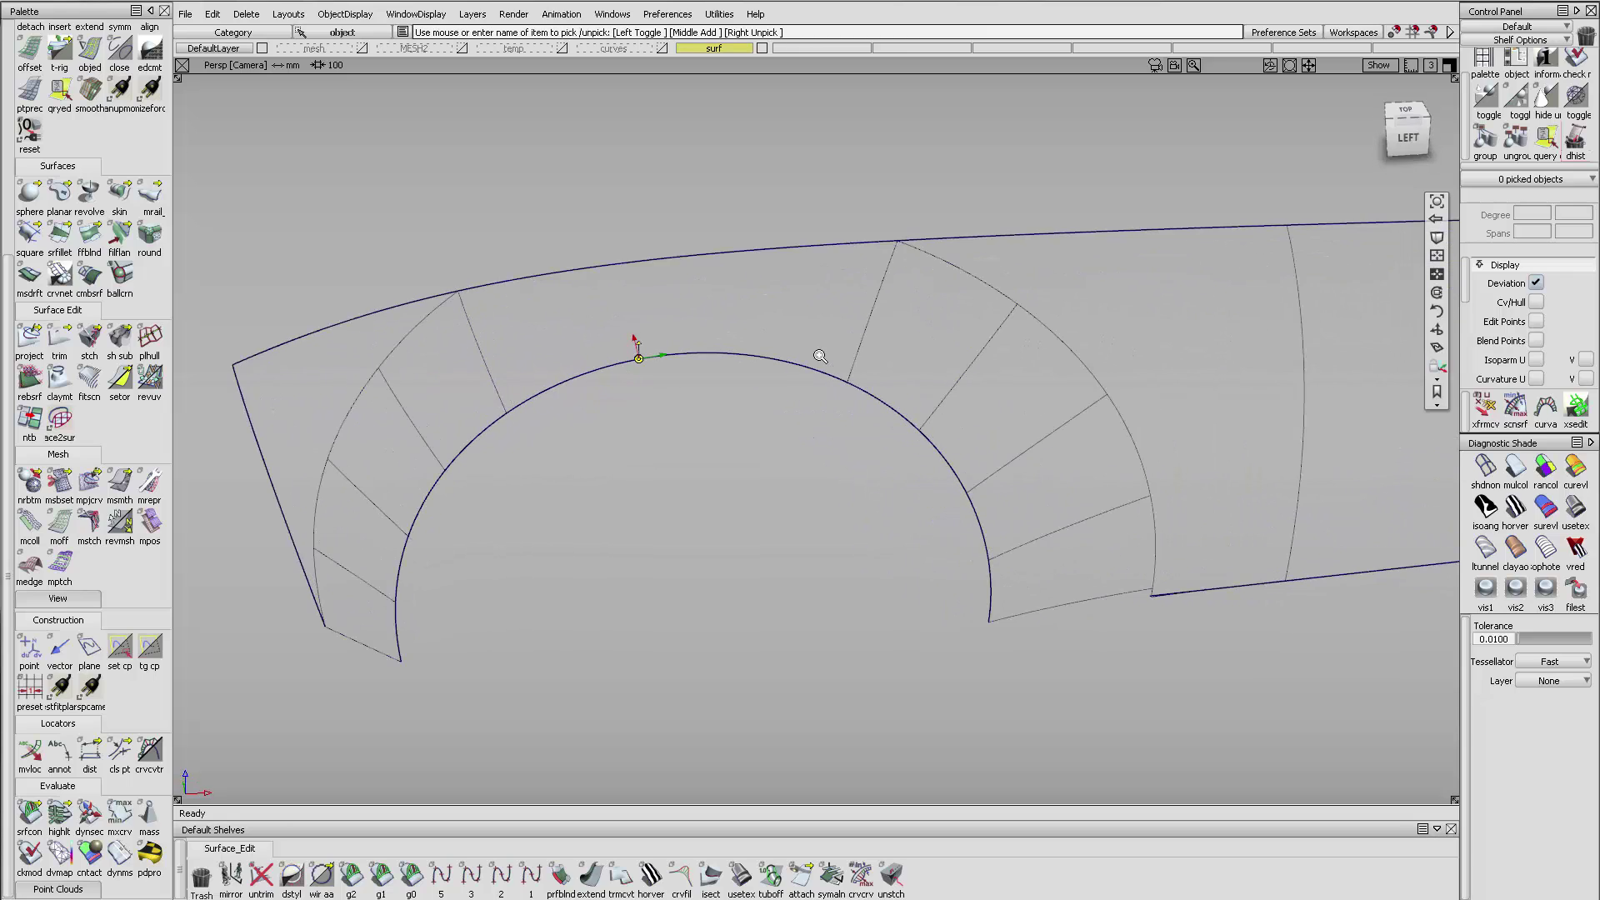
- Examine the surface layout by picking the patches around the wheel arch and the side surface behind them
click(924, 412)
click(407, 594)
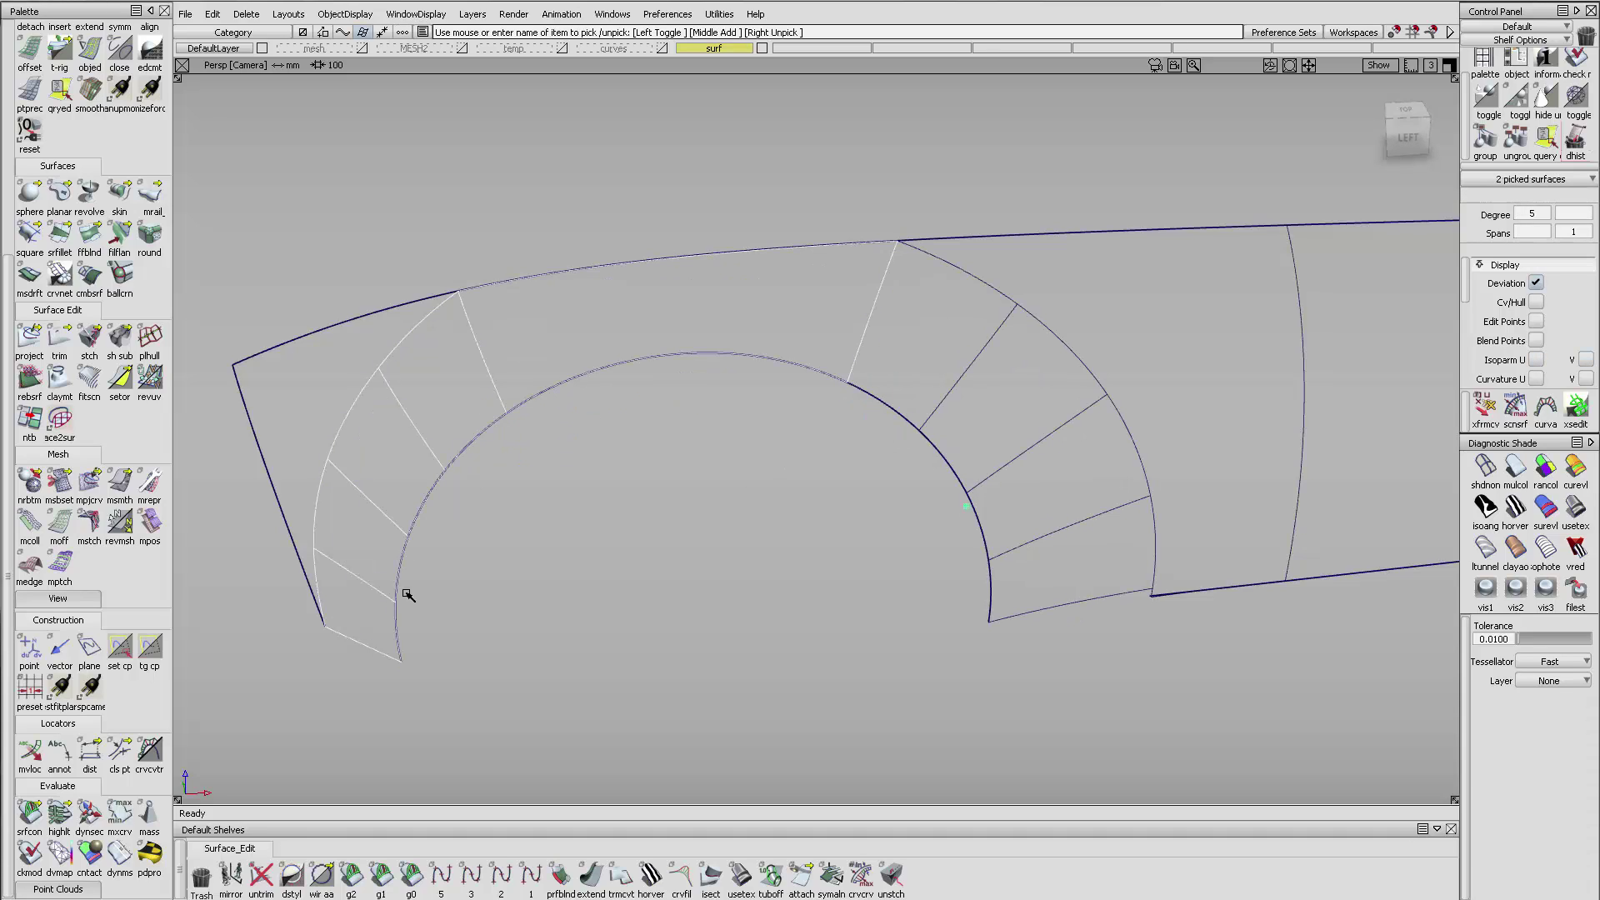
click(950, 386)
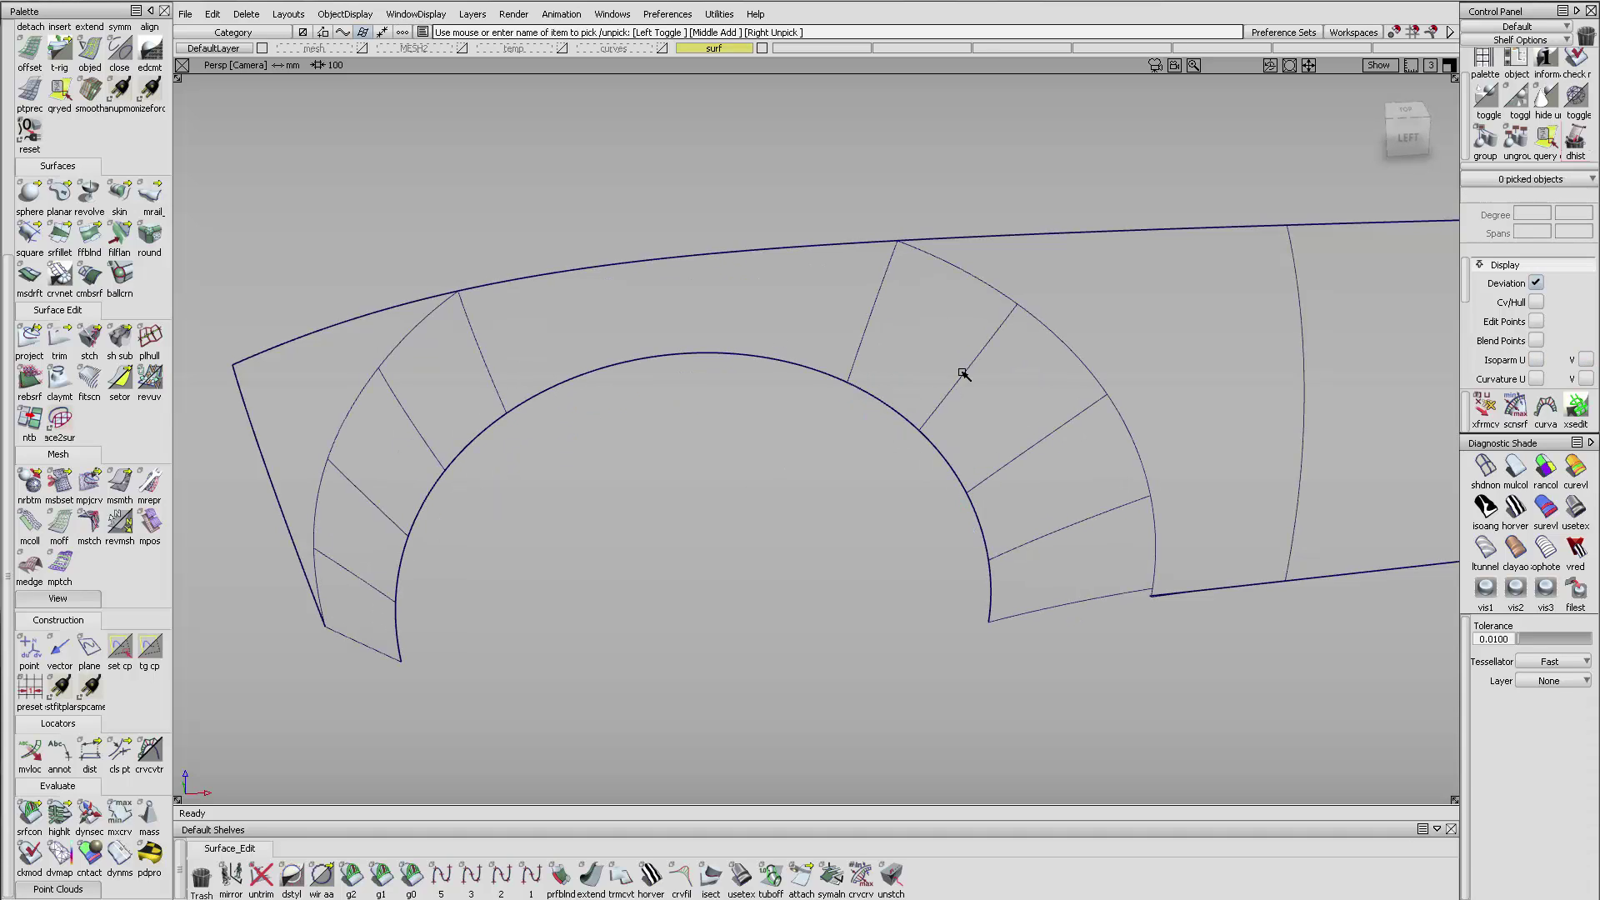
alt+shift+right_drag(1104, 311, 1089, 332)
alt+shift+drag(1089, 333, 1089, 300)
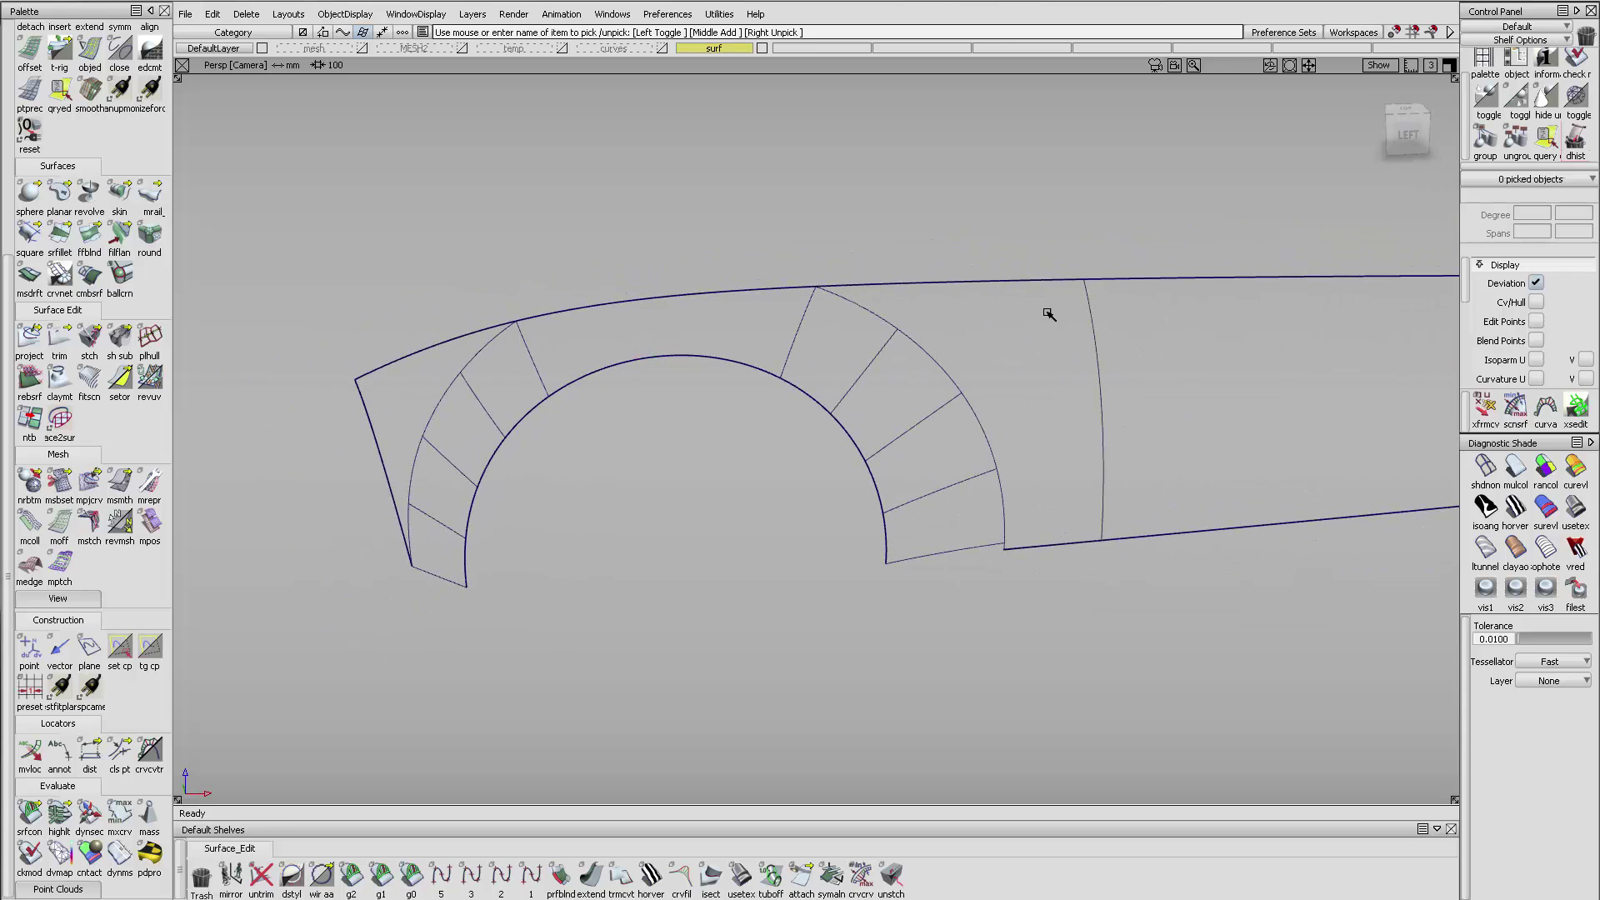
click(1173, 320)
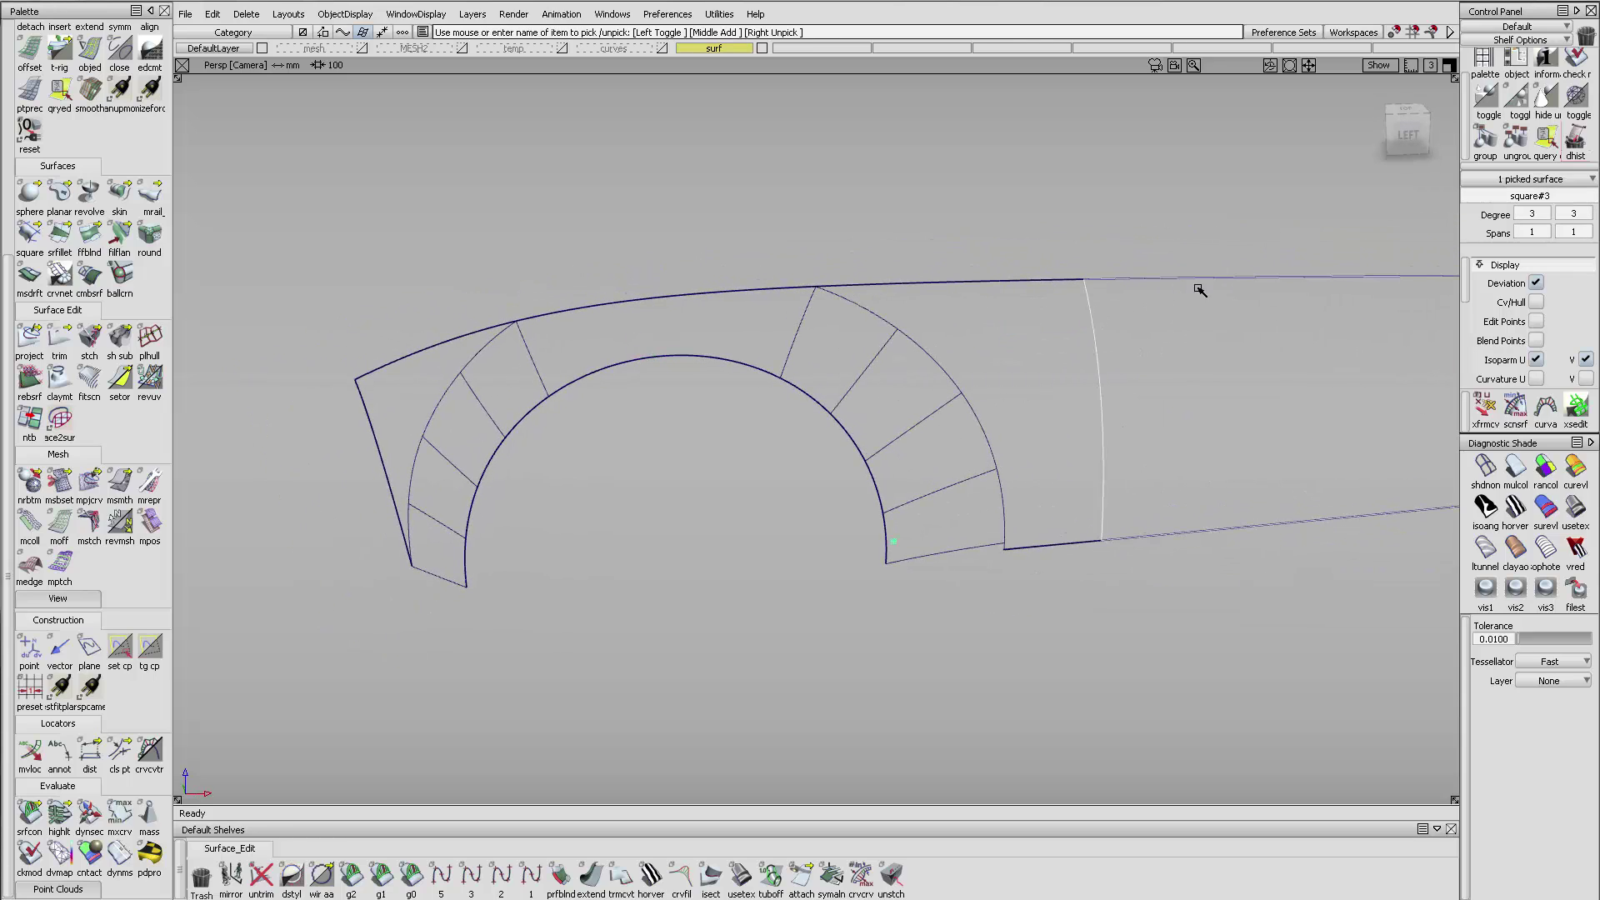
alt+shift+right_drag(1198, 288, 1196, 307)
alt+shift+drag(1197, 306, 1143, 307)
alt+shift+right_drag(1142, 307, 1147, 296)
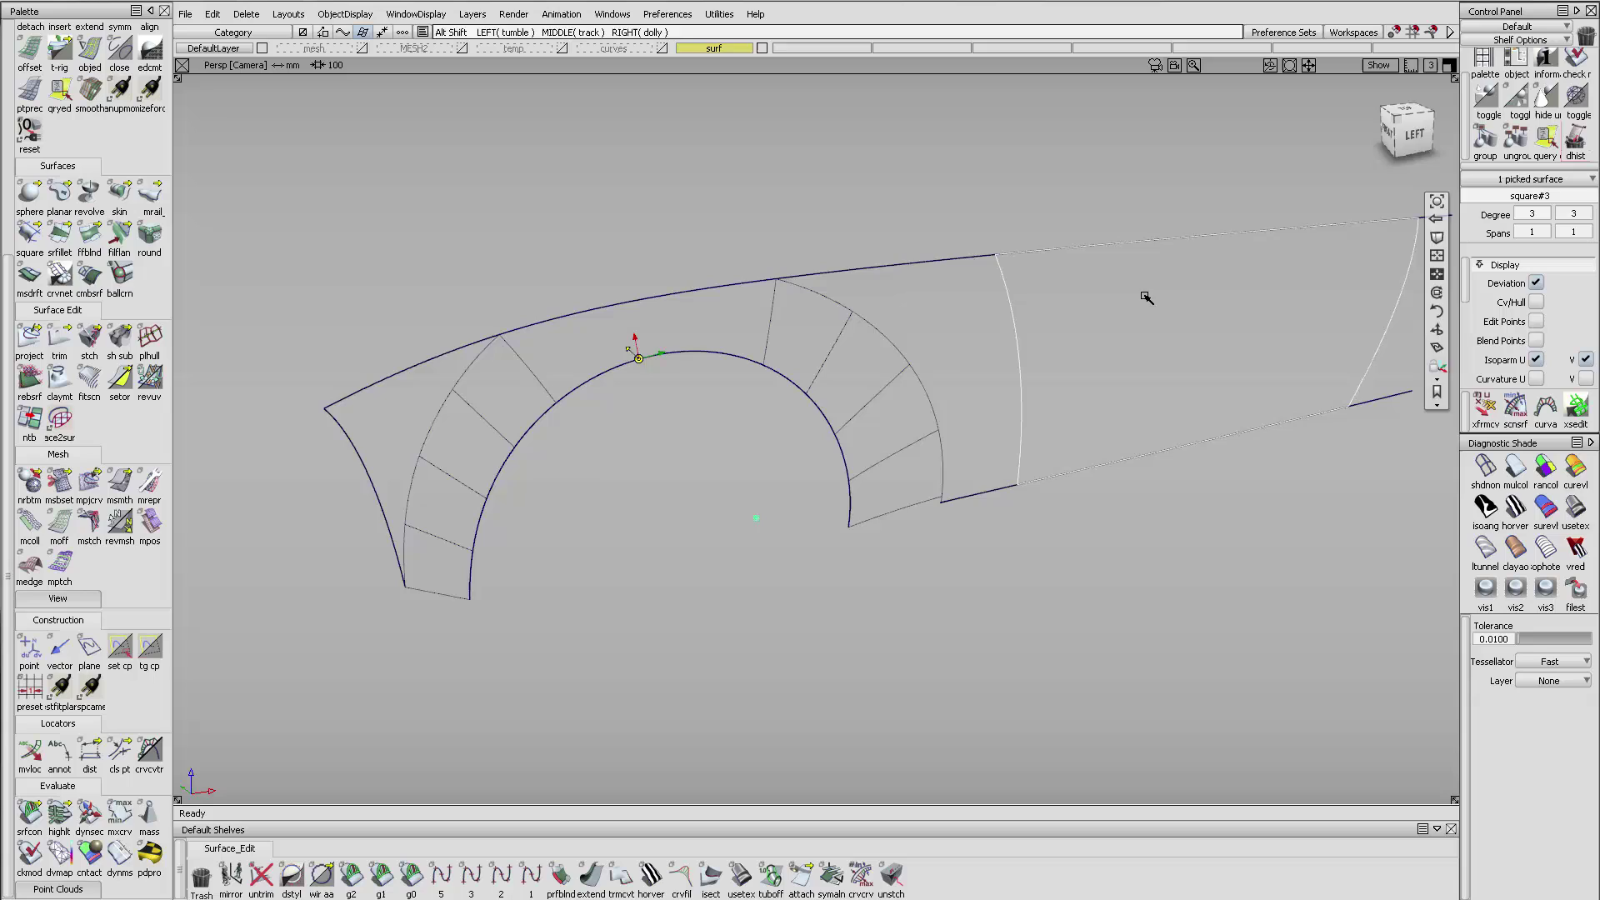
- Inspect the control point layout of the front fender surface, turning its CV display on and off again
click(337, 467)
click(345, 442)
ctrl+shift+right_drag(343, 444, 358, 494)
click(331, 454)
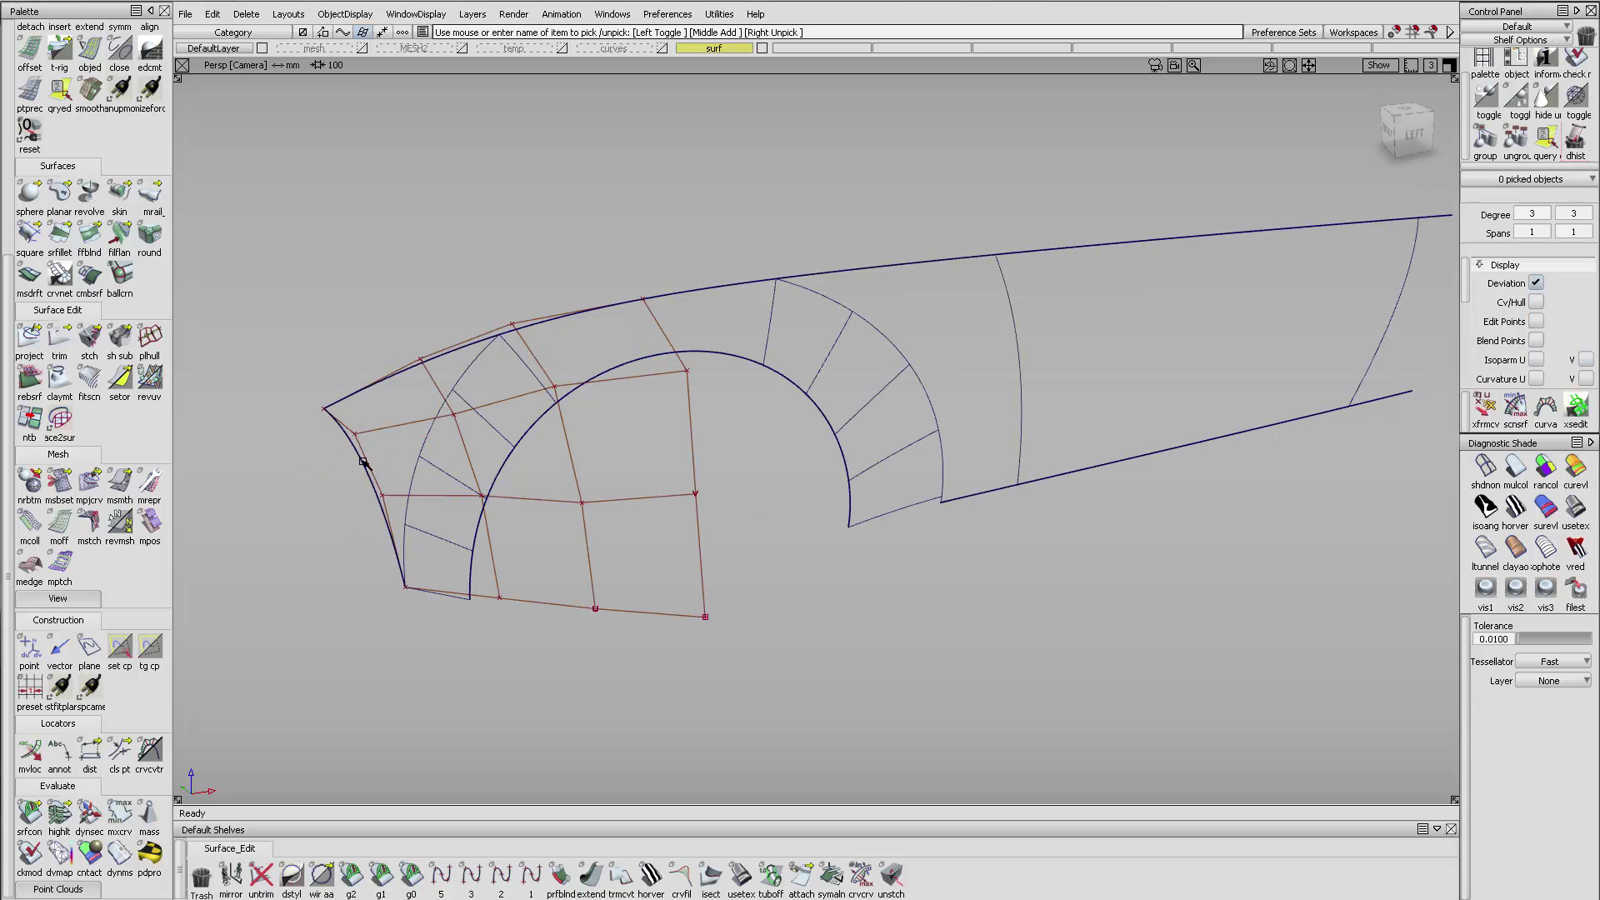
click(345, 442)
ctrl+shift+right_drag(314, 407, 314, 457)
click(303, 345)
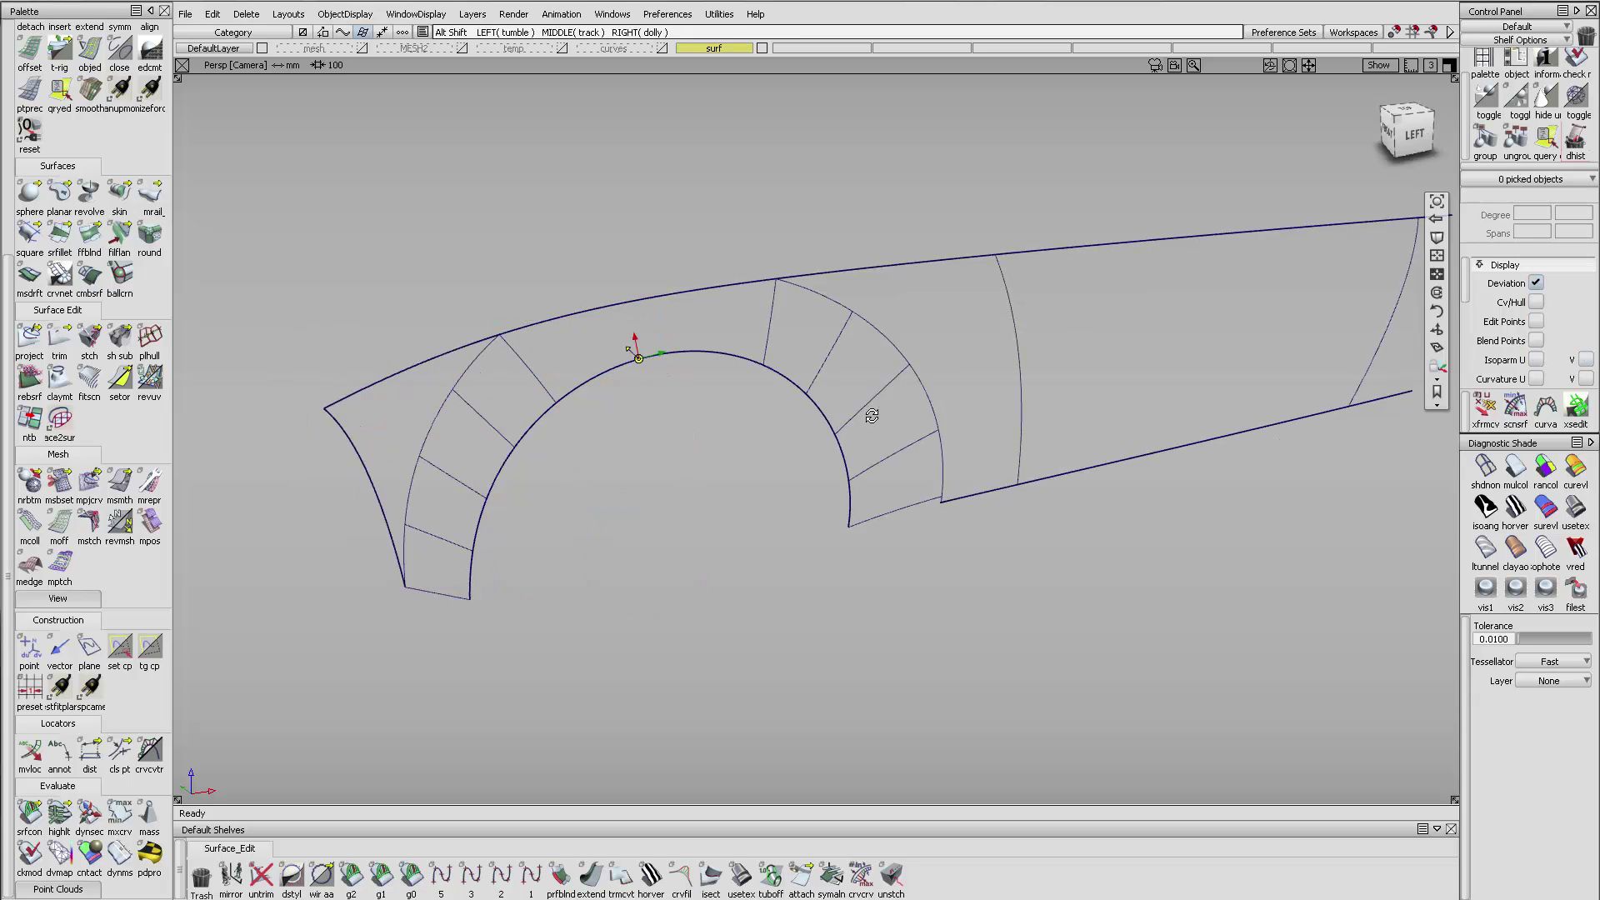
- Check the fender's front and rear upper edge curves and the extension surface behind the wheel arch by picking them
alt+shift+drag(869, 414, 723, 440)
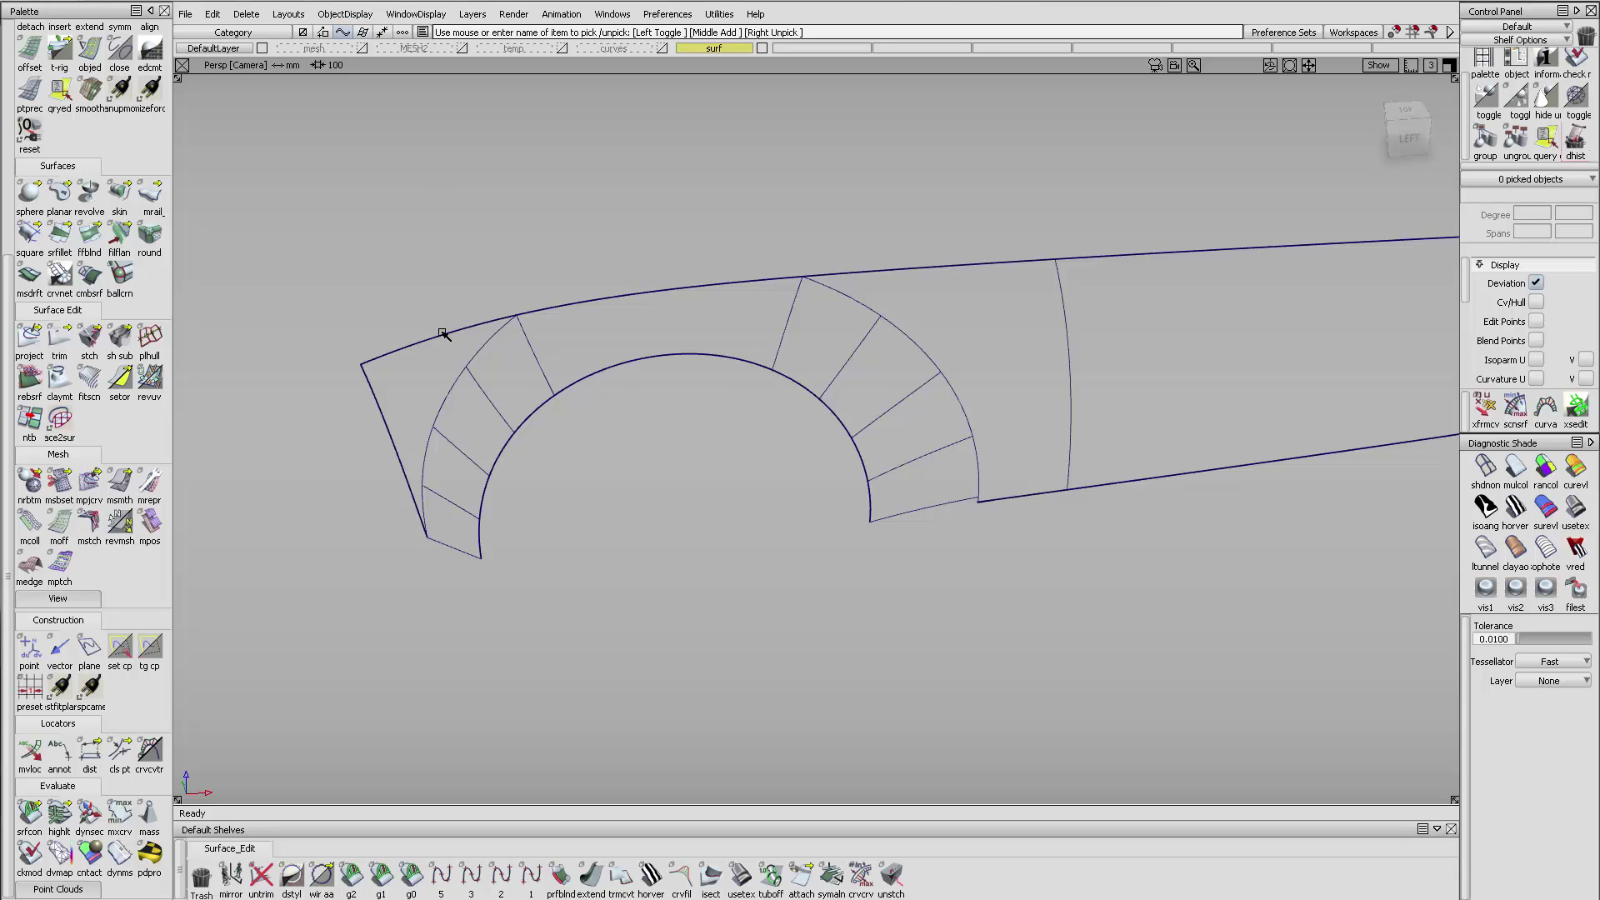
click(488, 346)
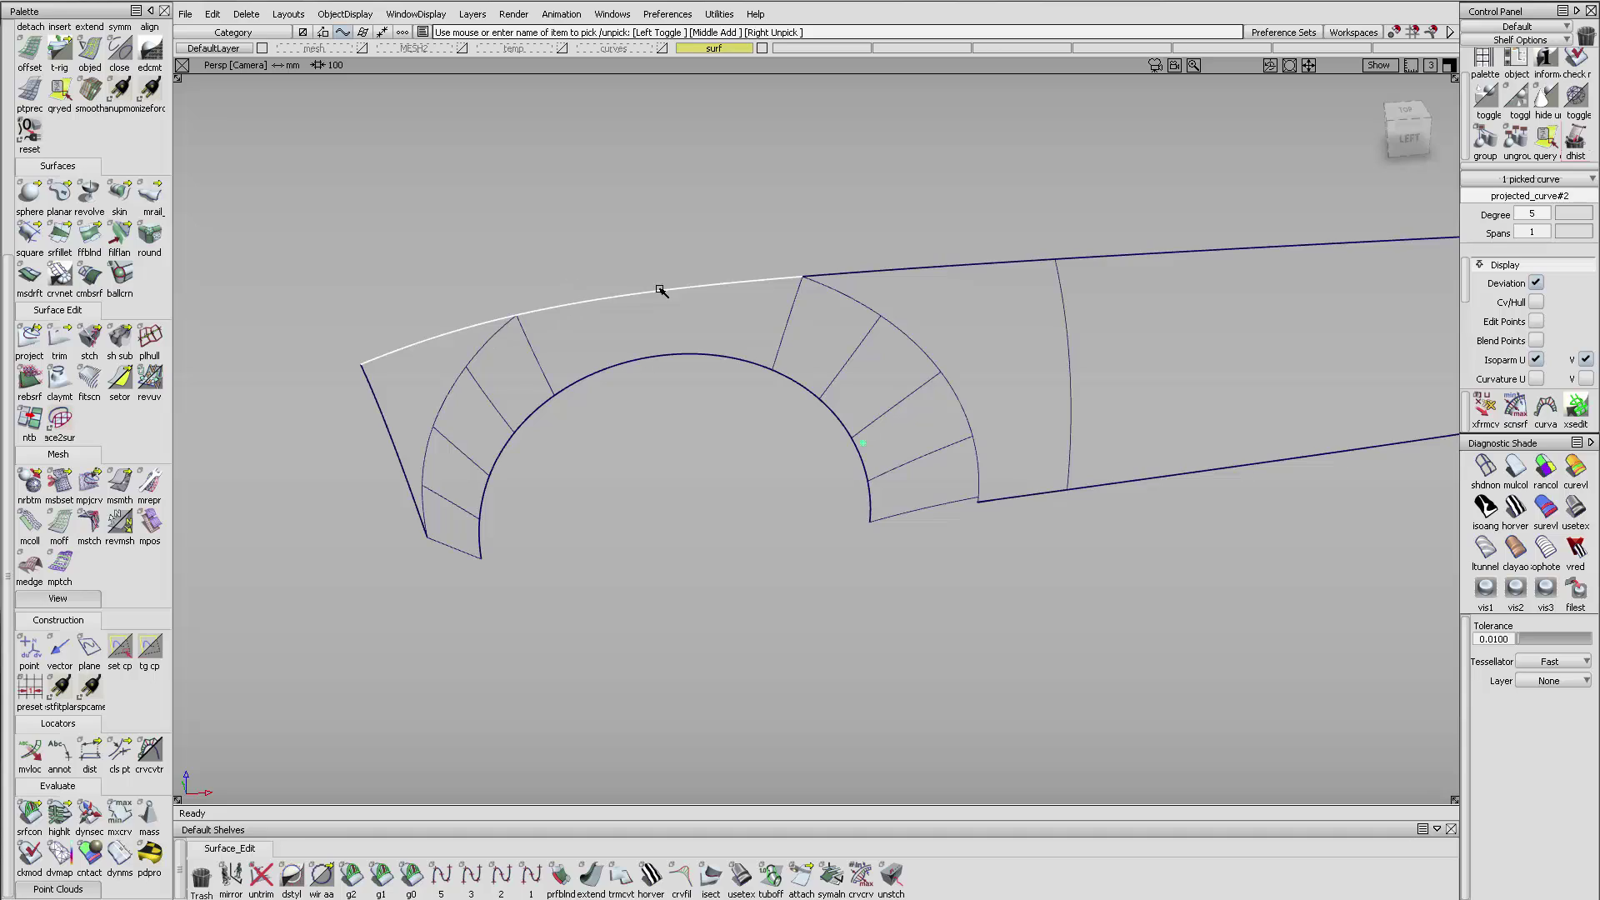
click(904, 263)
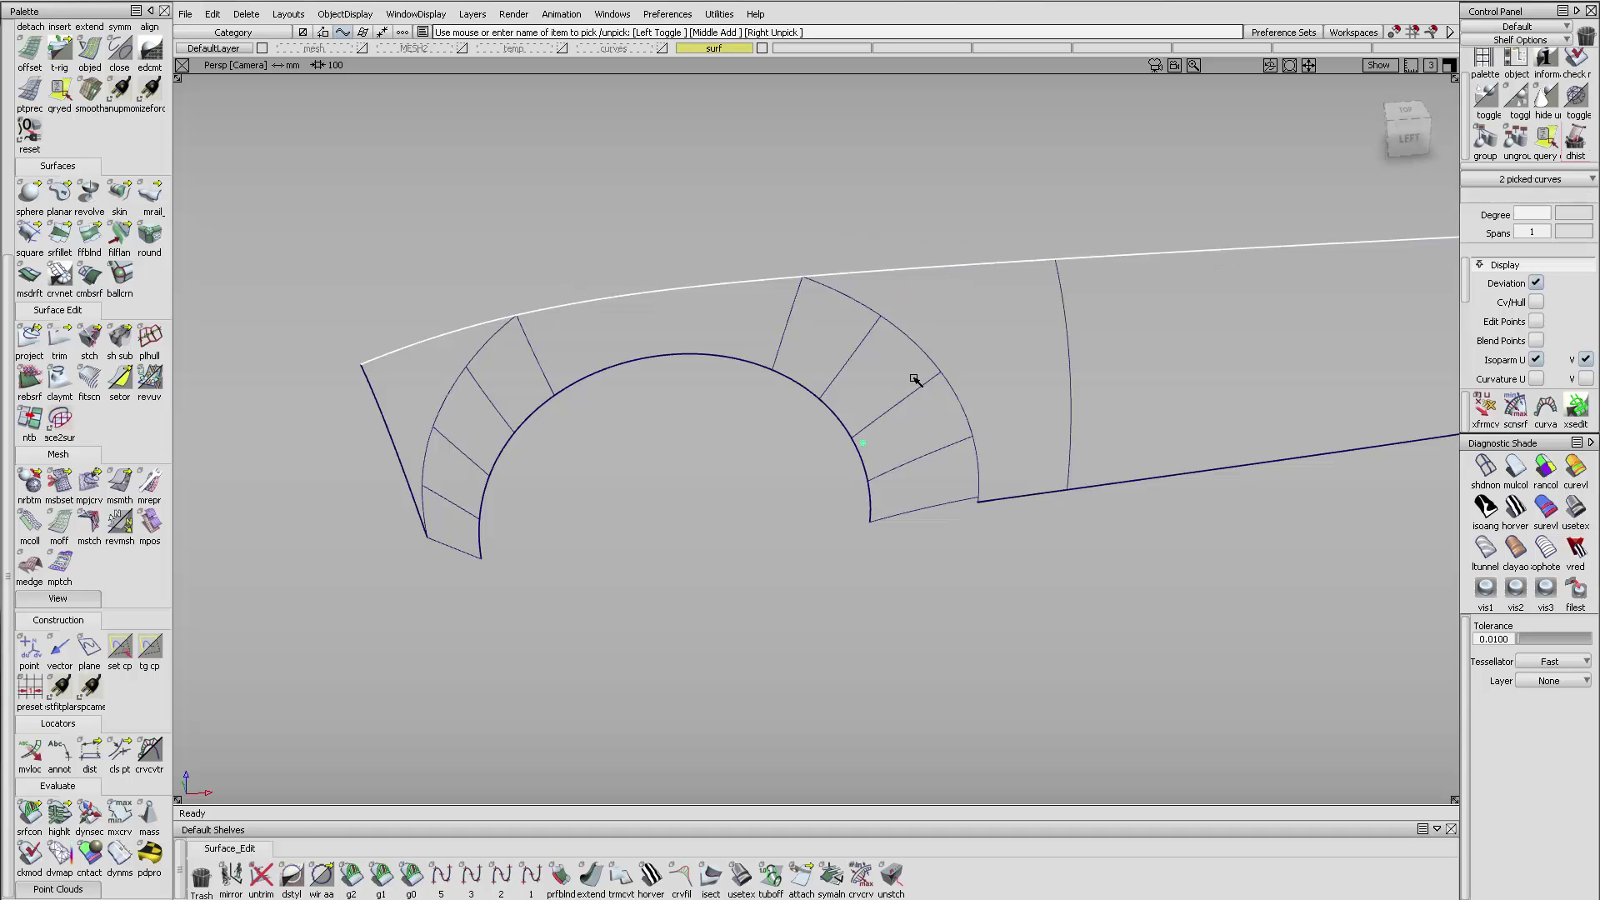
click(912, 376)
click(850, 314)
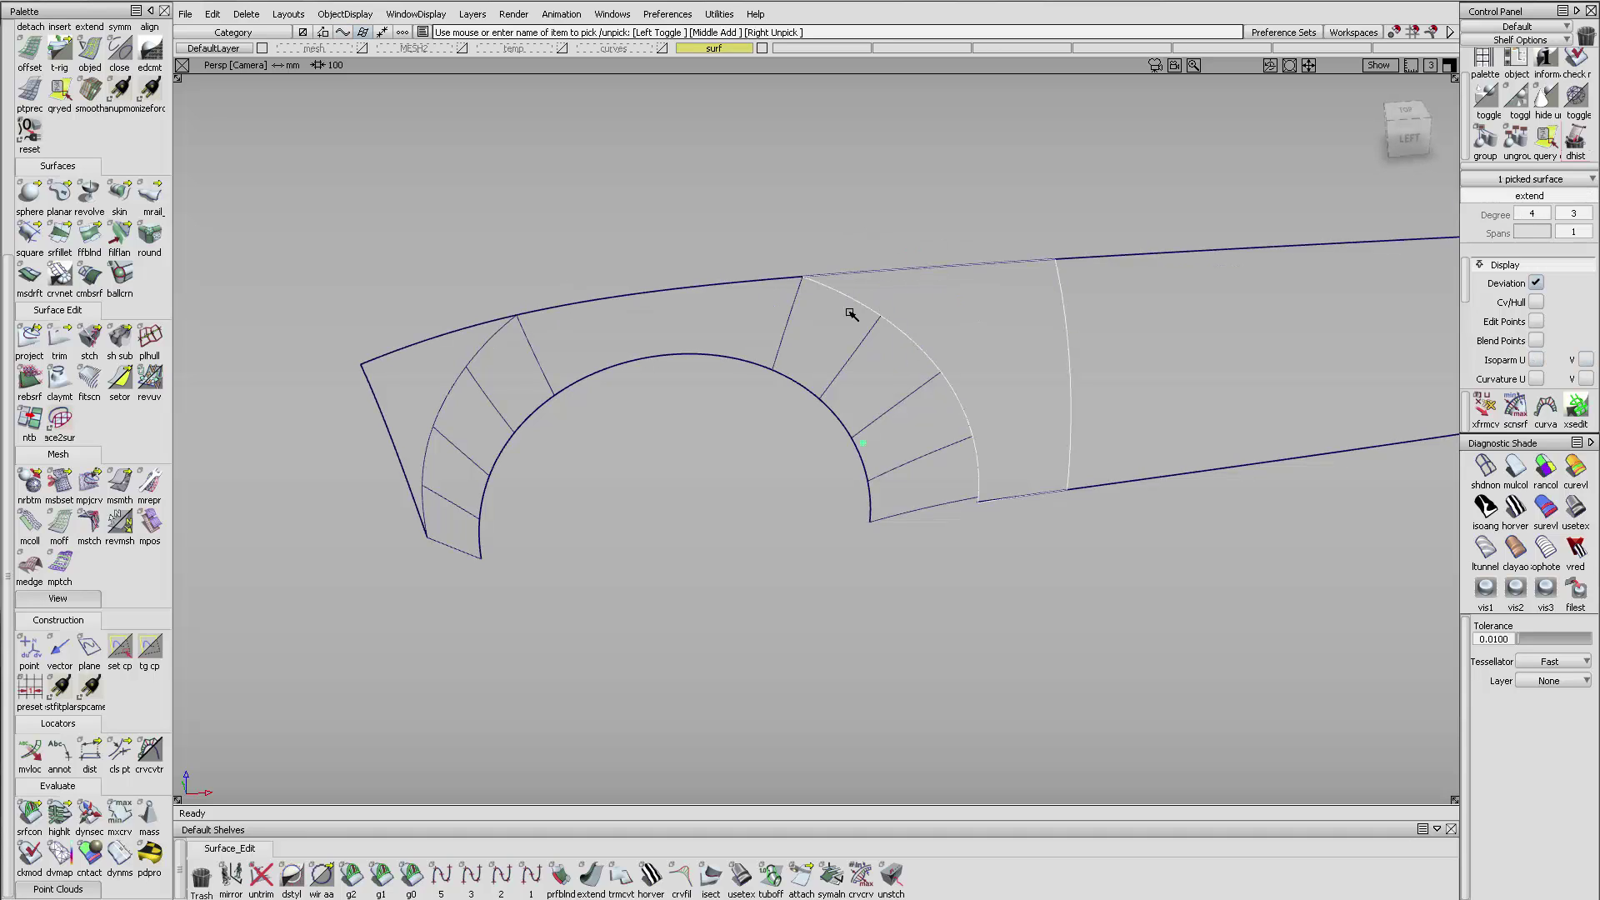
- Inspect the control point layout of the extension surfaces in front of and behind the wheel arch, turning it on and off again
click(475, 312)
alt+shift+drag(746, 434, 790, 409)
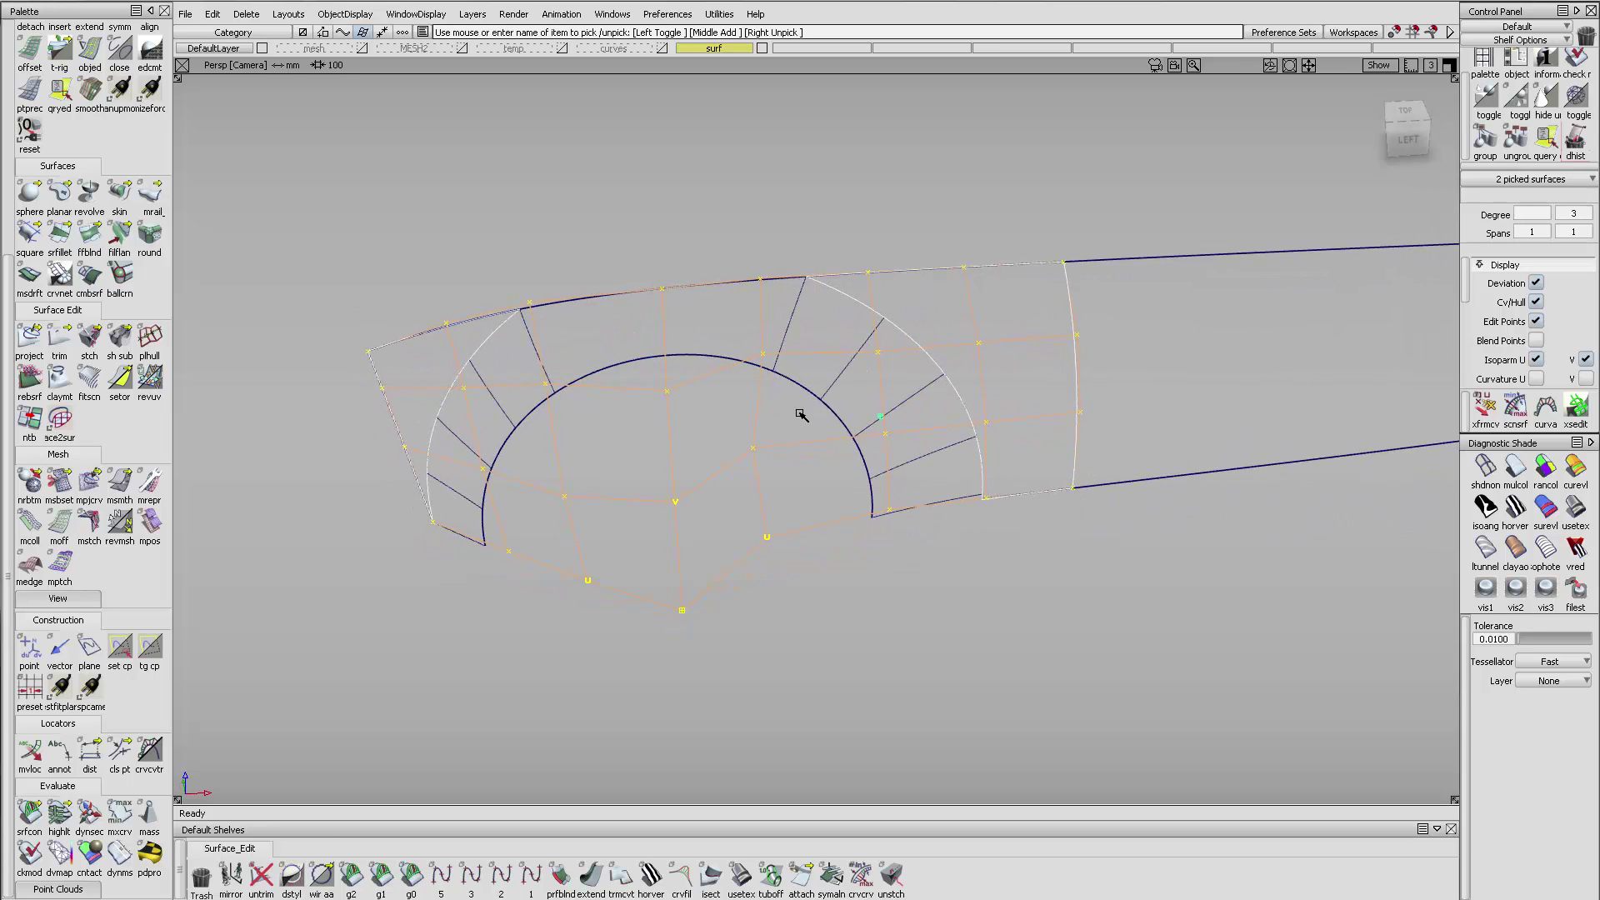
click(822, 484)
key(ctrl+z)
click(678, 446)
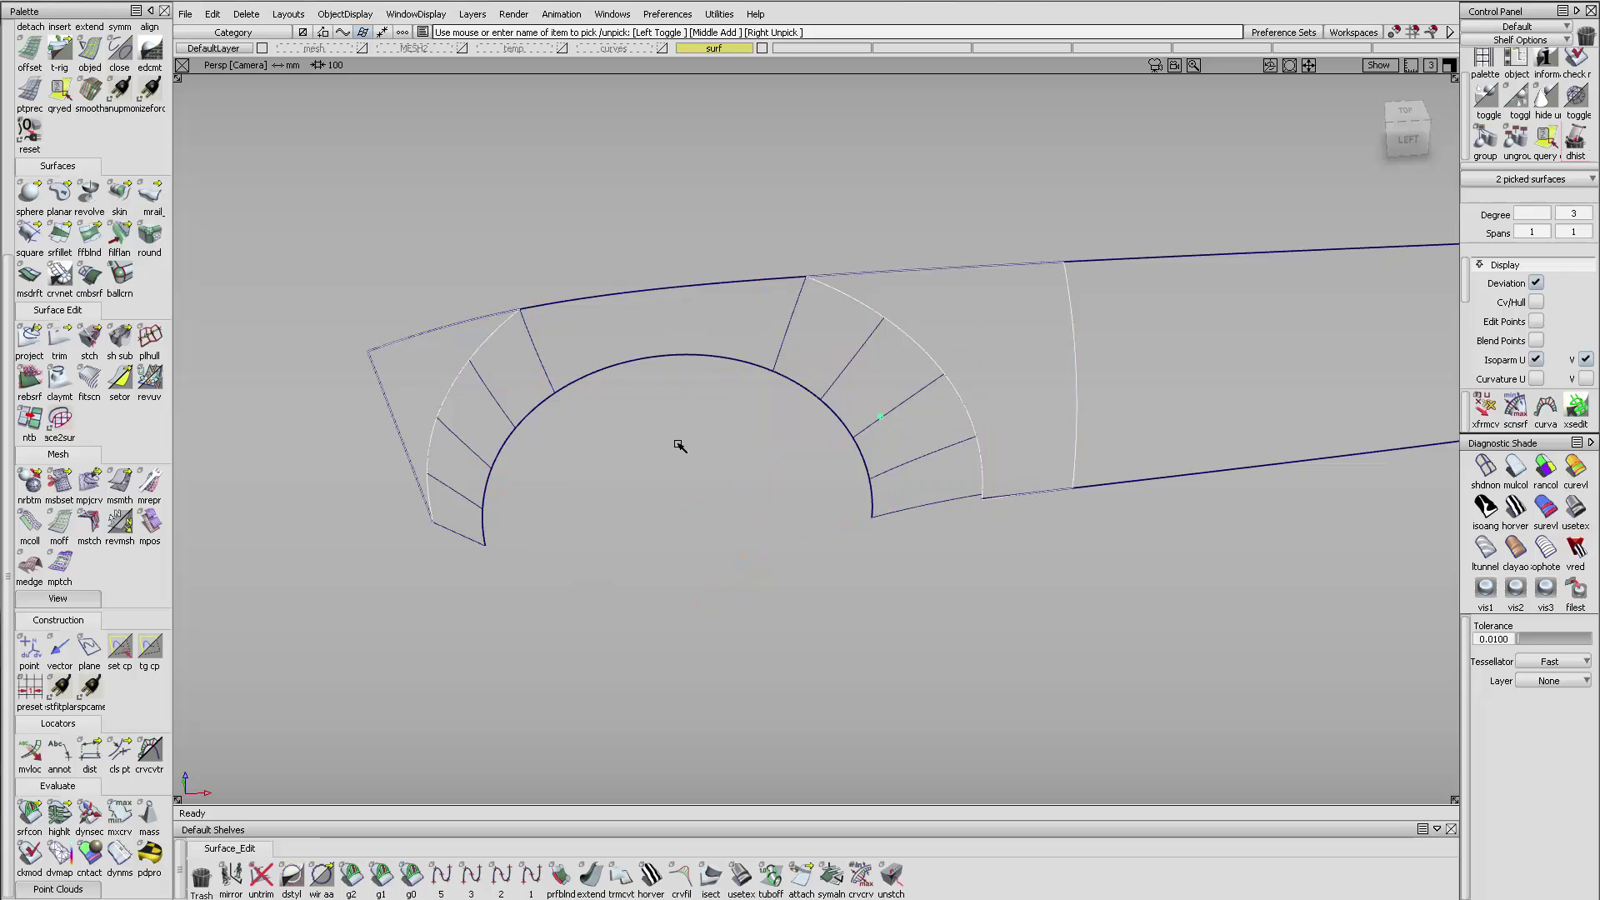
- Pick the fender's front and rear upper edge curves and display their control points and hulls
click(731, 284)
click(900, 309)
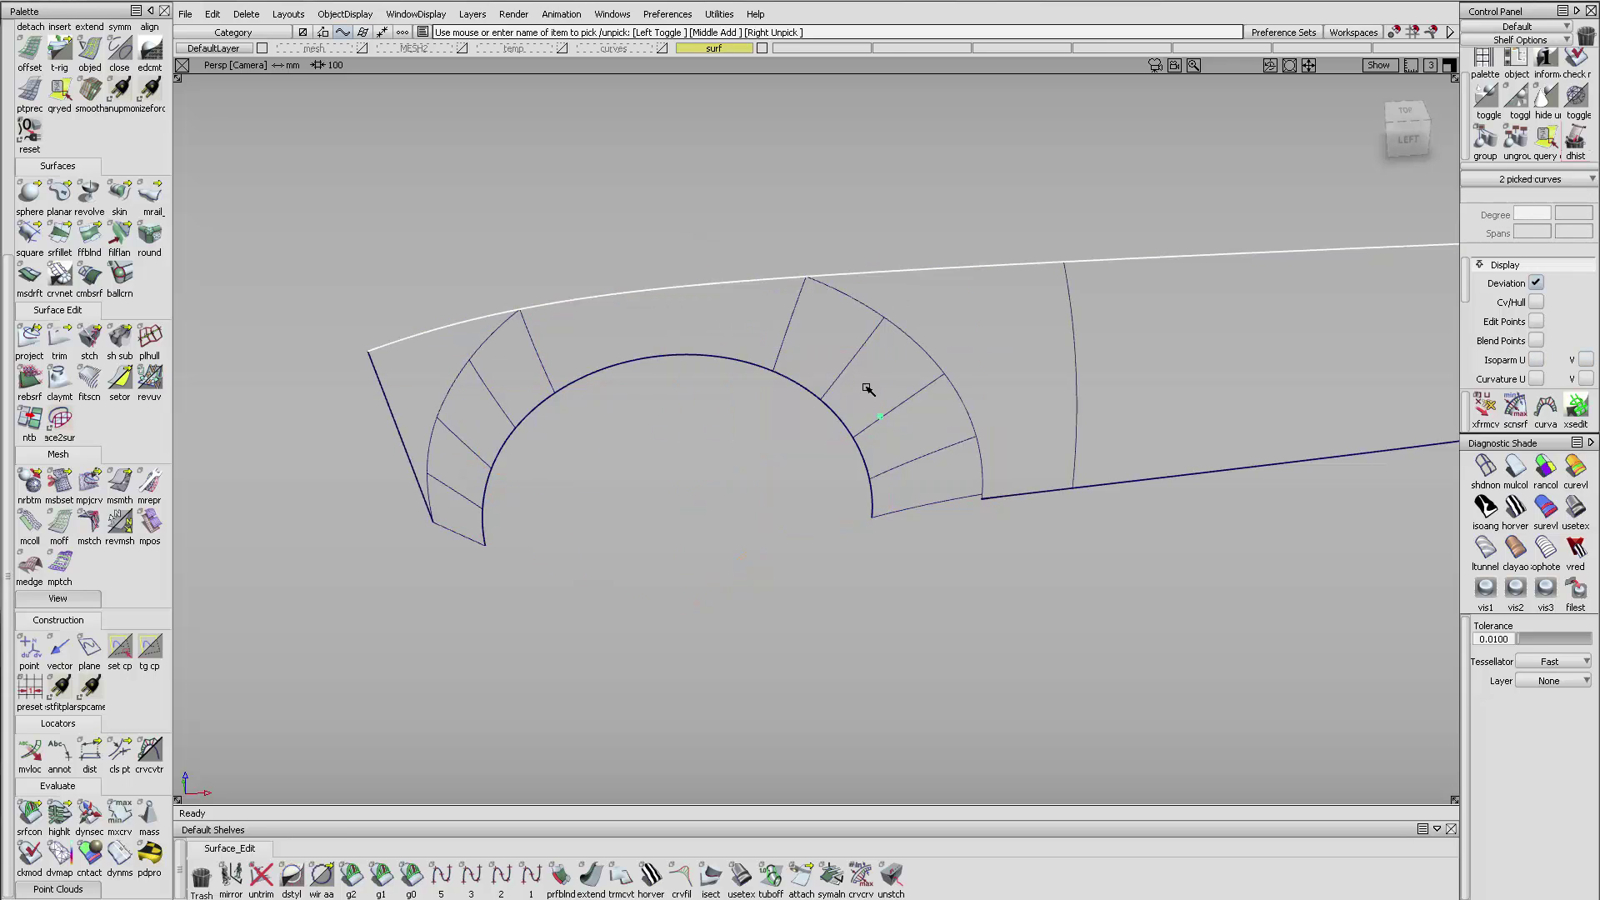
alt+shift+drag(867, 385, 1036, 343)
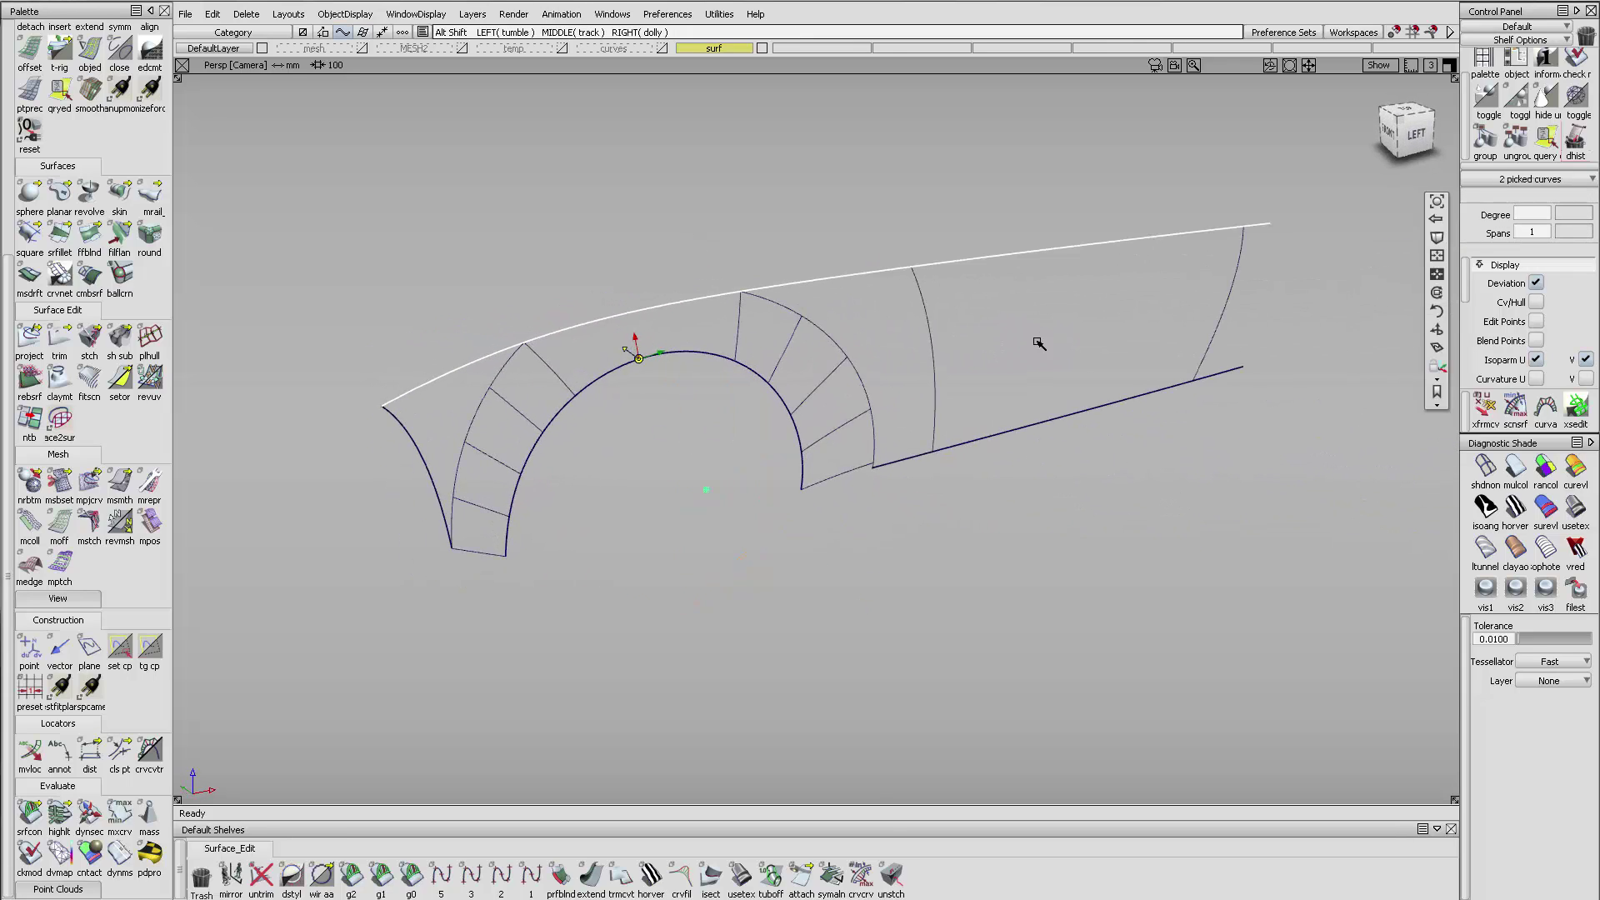
key(F9)
mouse_move(803, 303)
alt+shift+mouse_down()
mouse_move(853, 307)
mouse_move(722, 325)
mouse_move(796, 291)
alt+shift+mouse_up()
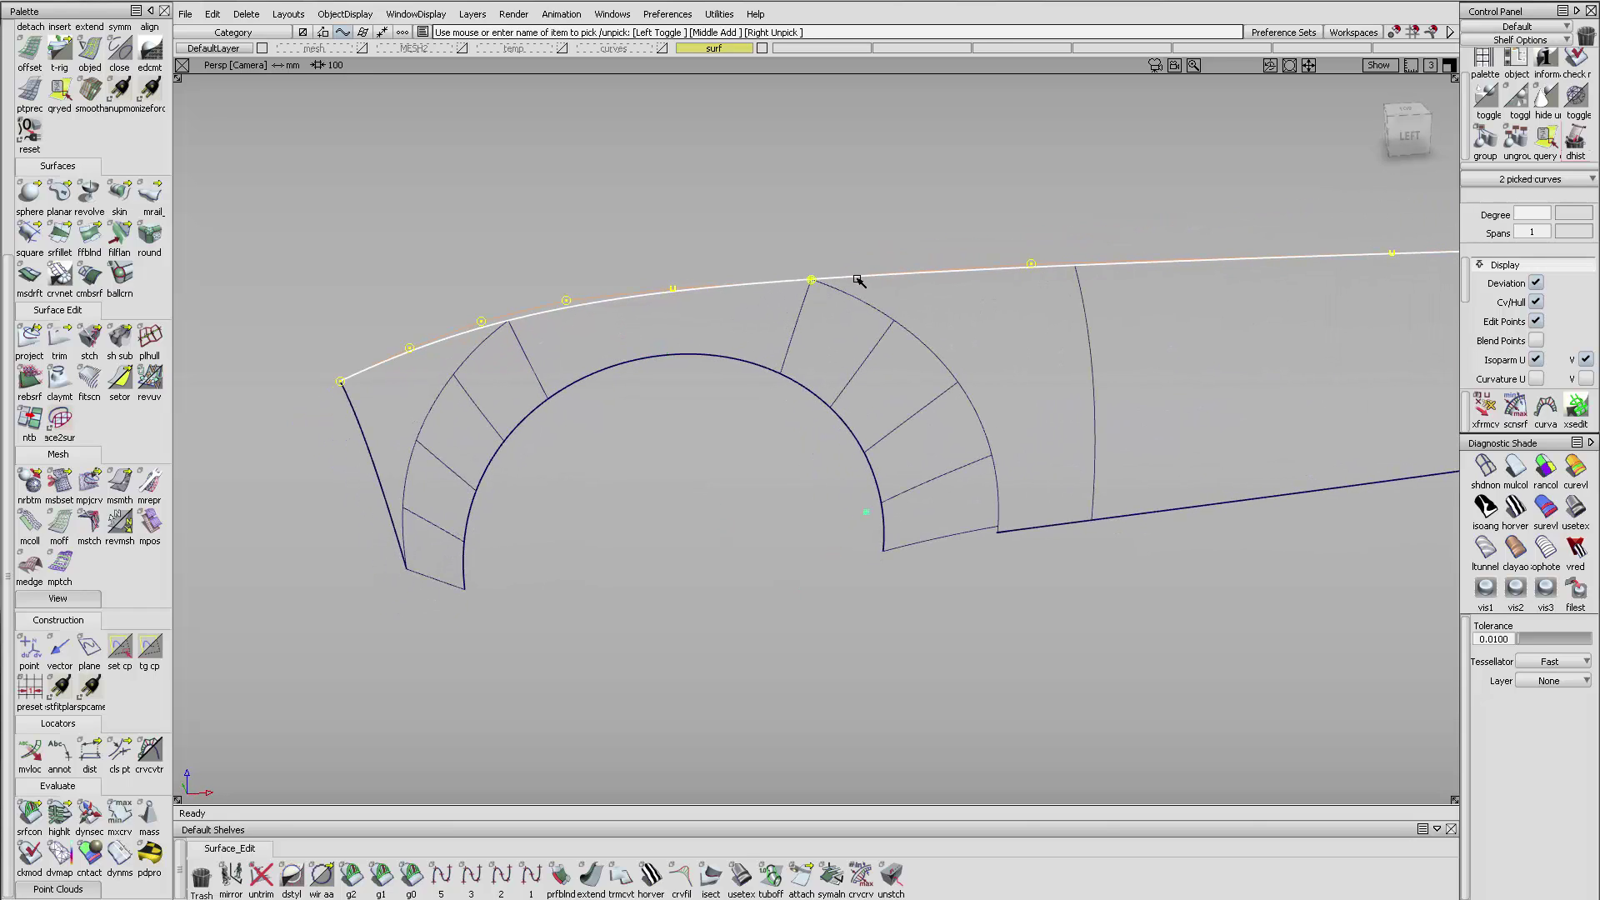
alt+shift+drag(800, 280, 939, 273)
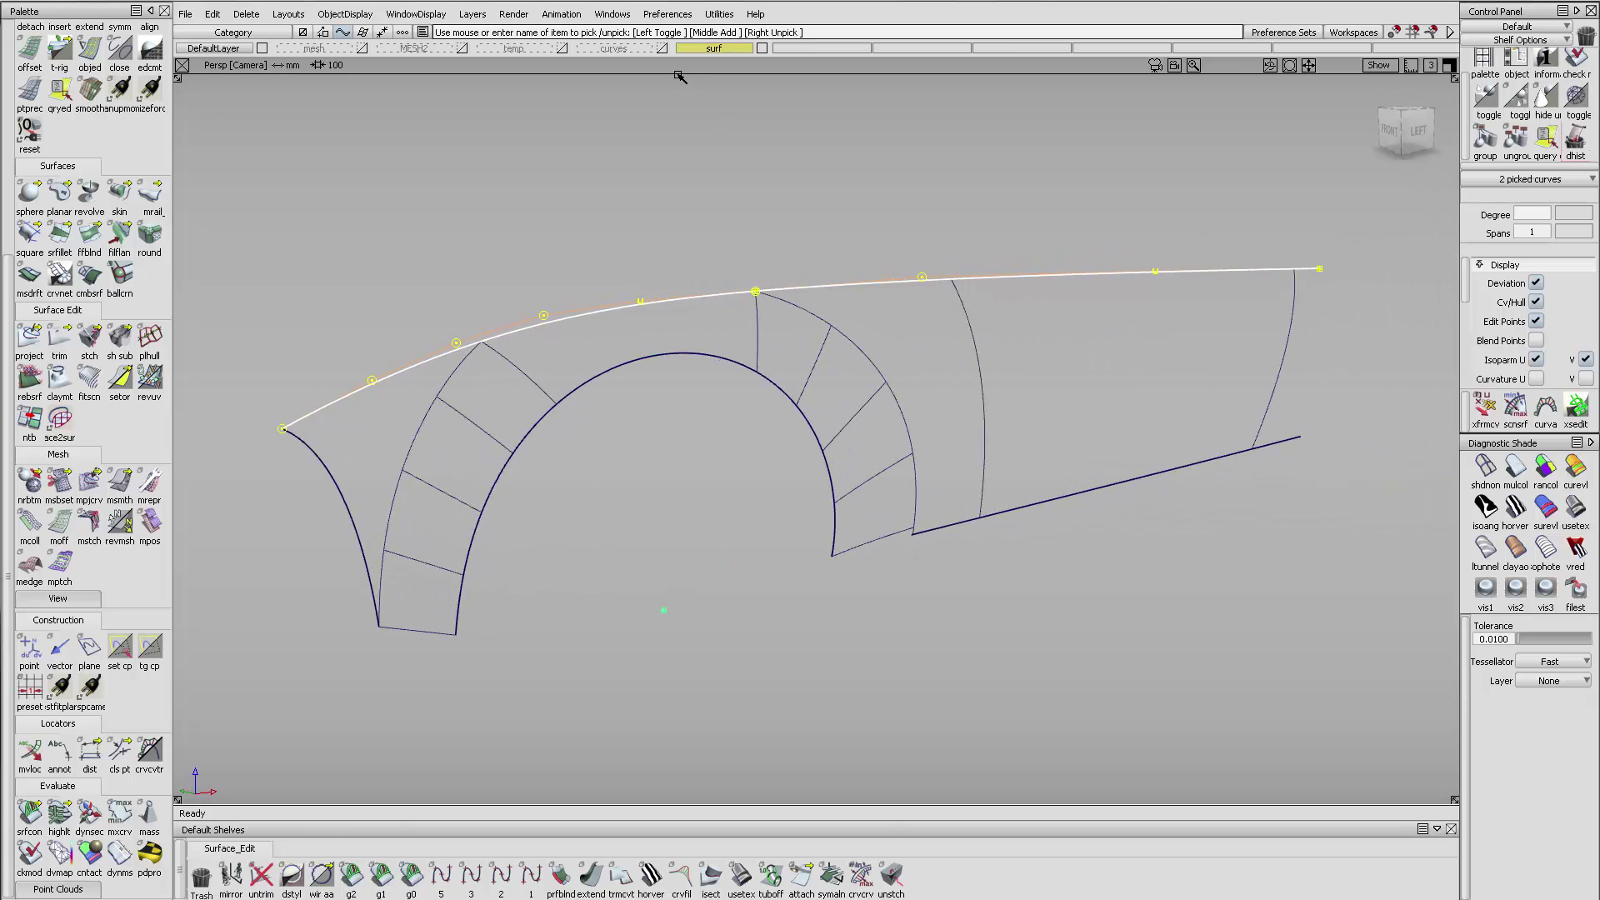
- Isolate the two upper edge curves and copy them in place, keeping one set hidden as a backup
click(1546, 95)
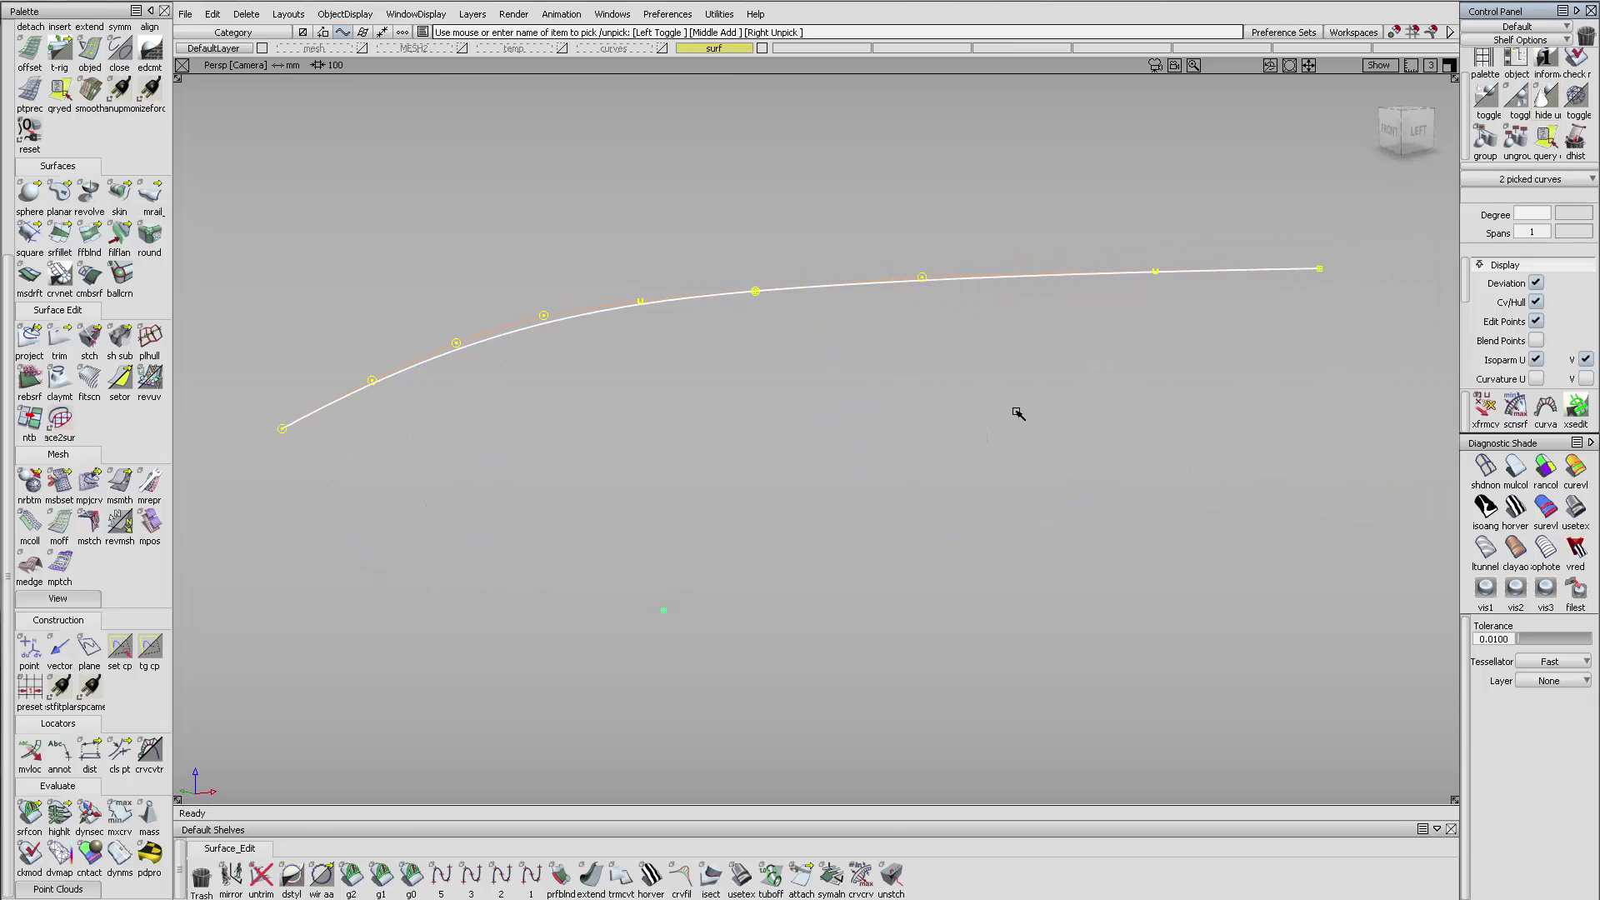
click(1017, 411)
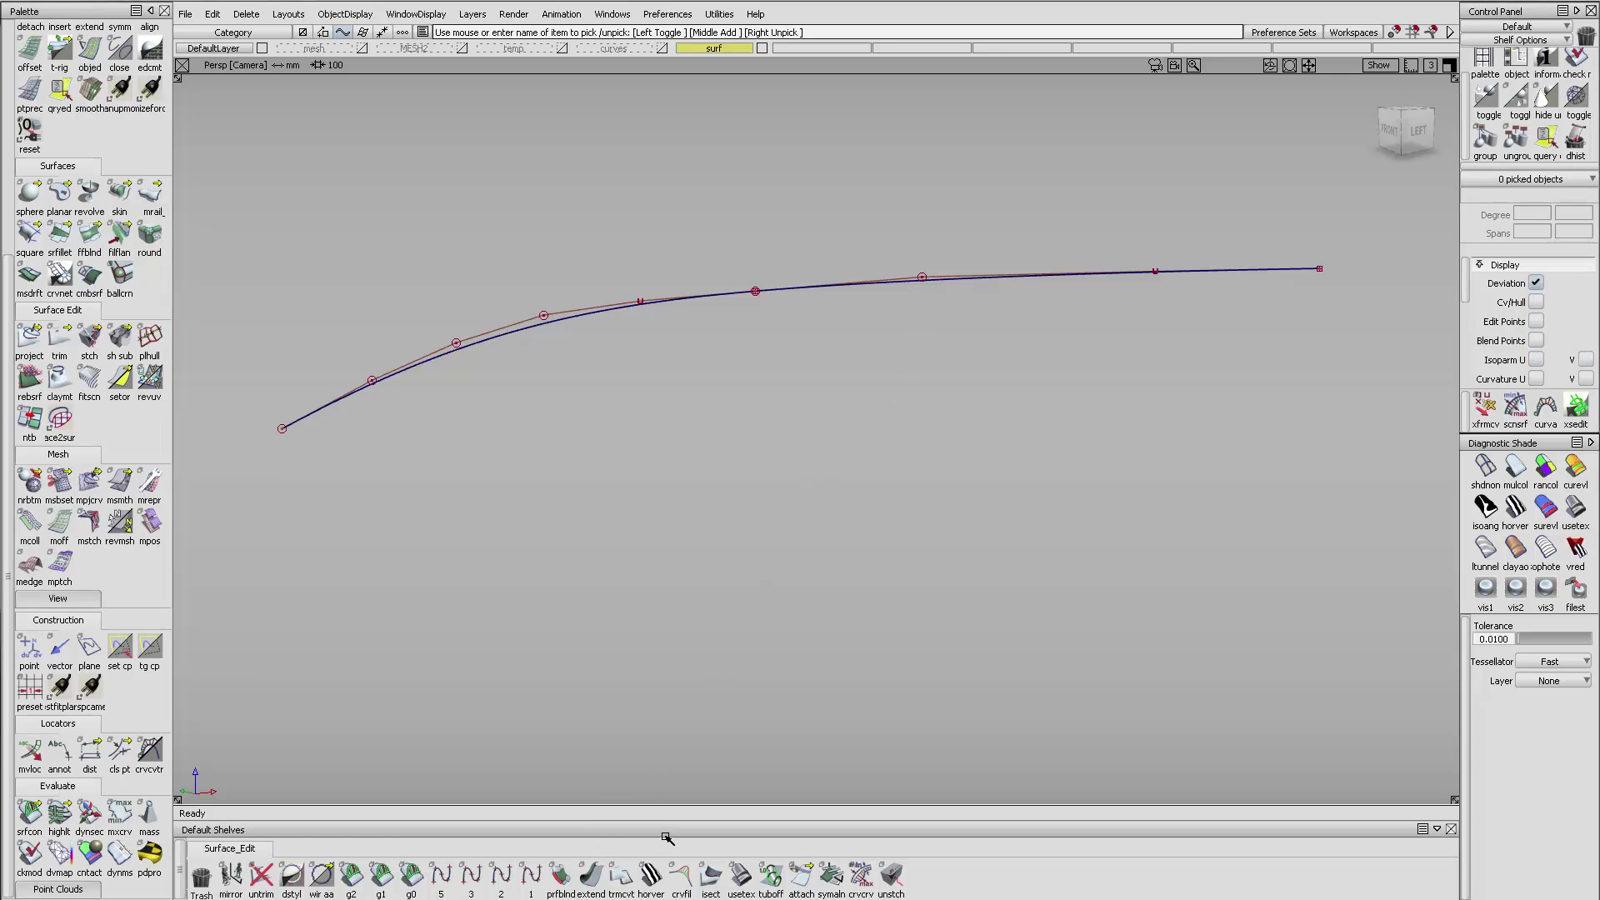
click(757, 397)
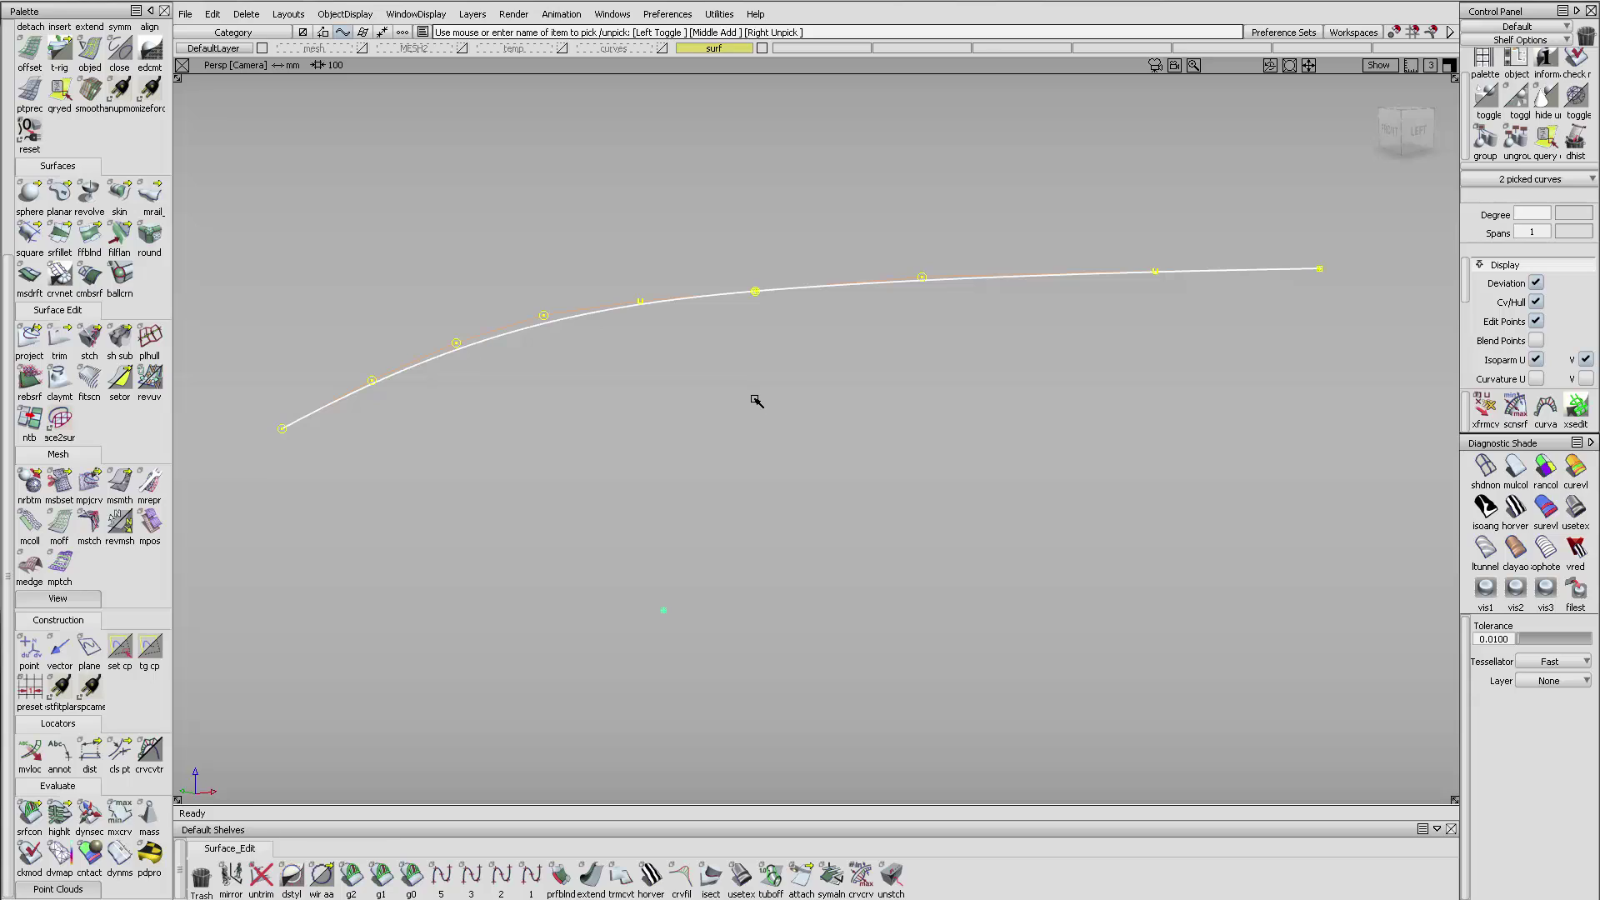
key(ctrl+v)
click(1481, 99)
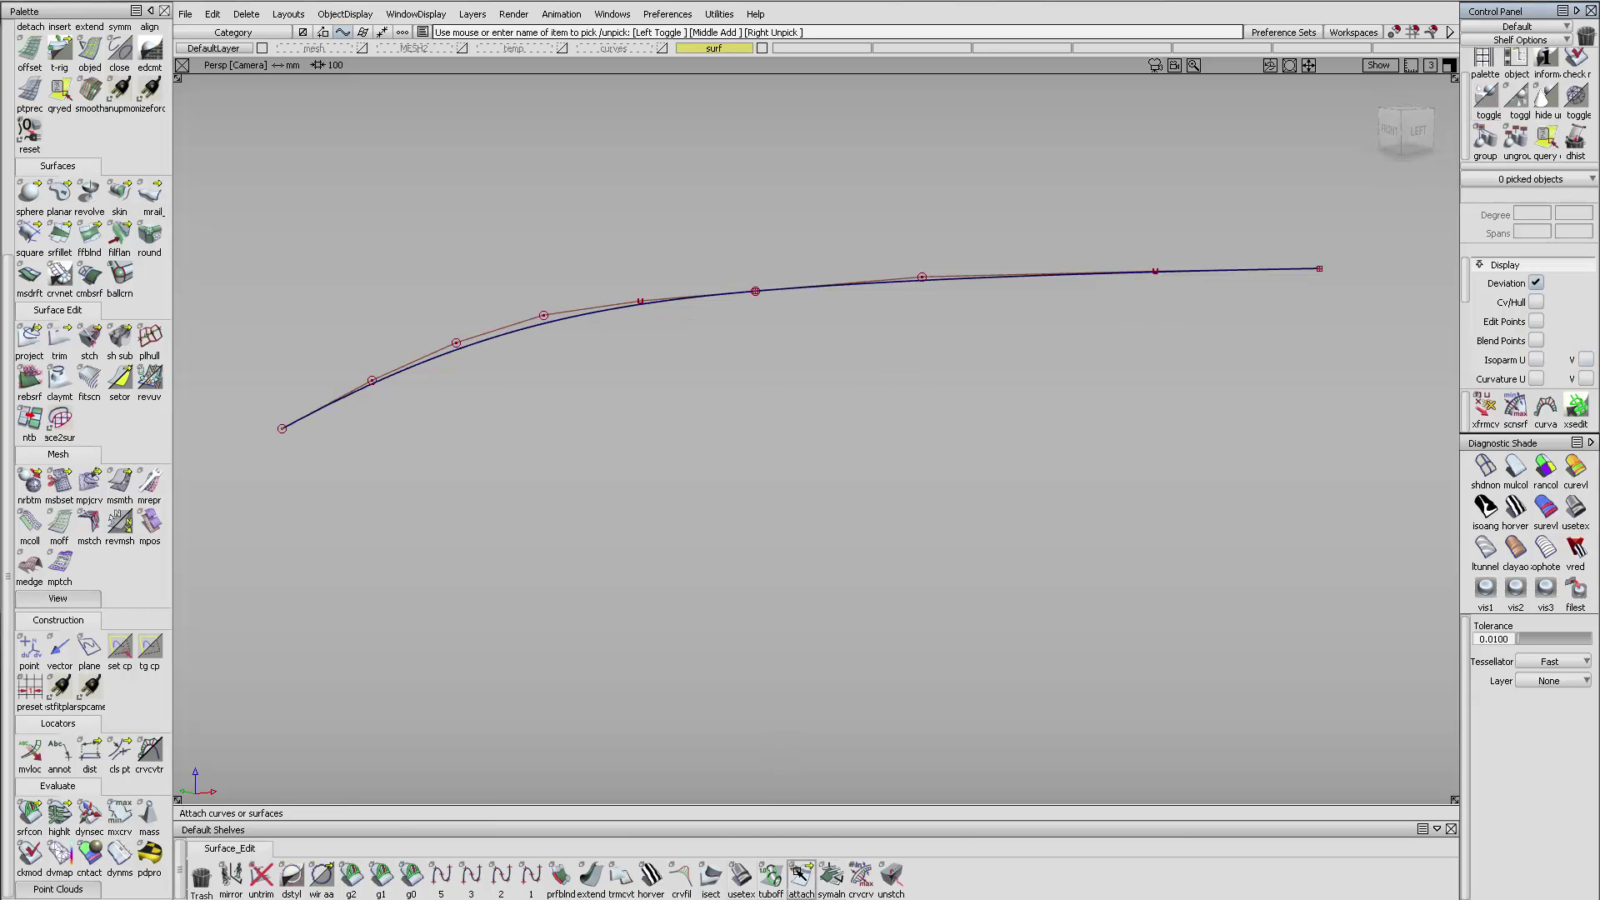
- Try attaching the front and rear upper edge curves with the Connect type, position 0.1 and Insert Spans, and undo the attachment
double_click(801, 876)
drag(502, 422, 771, 452)
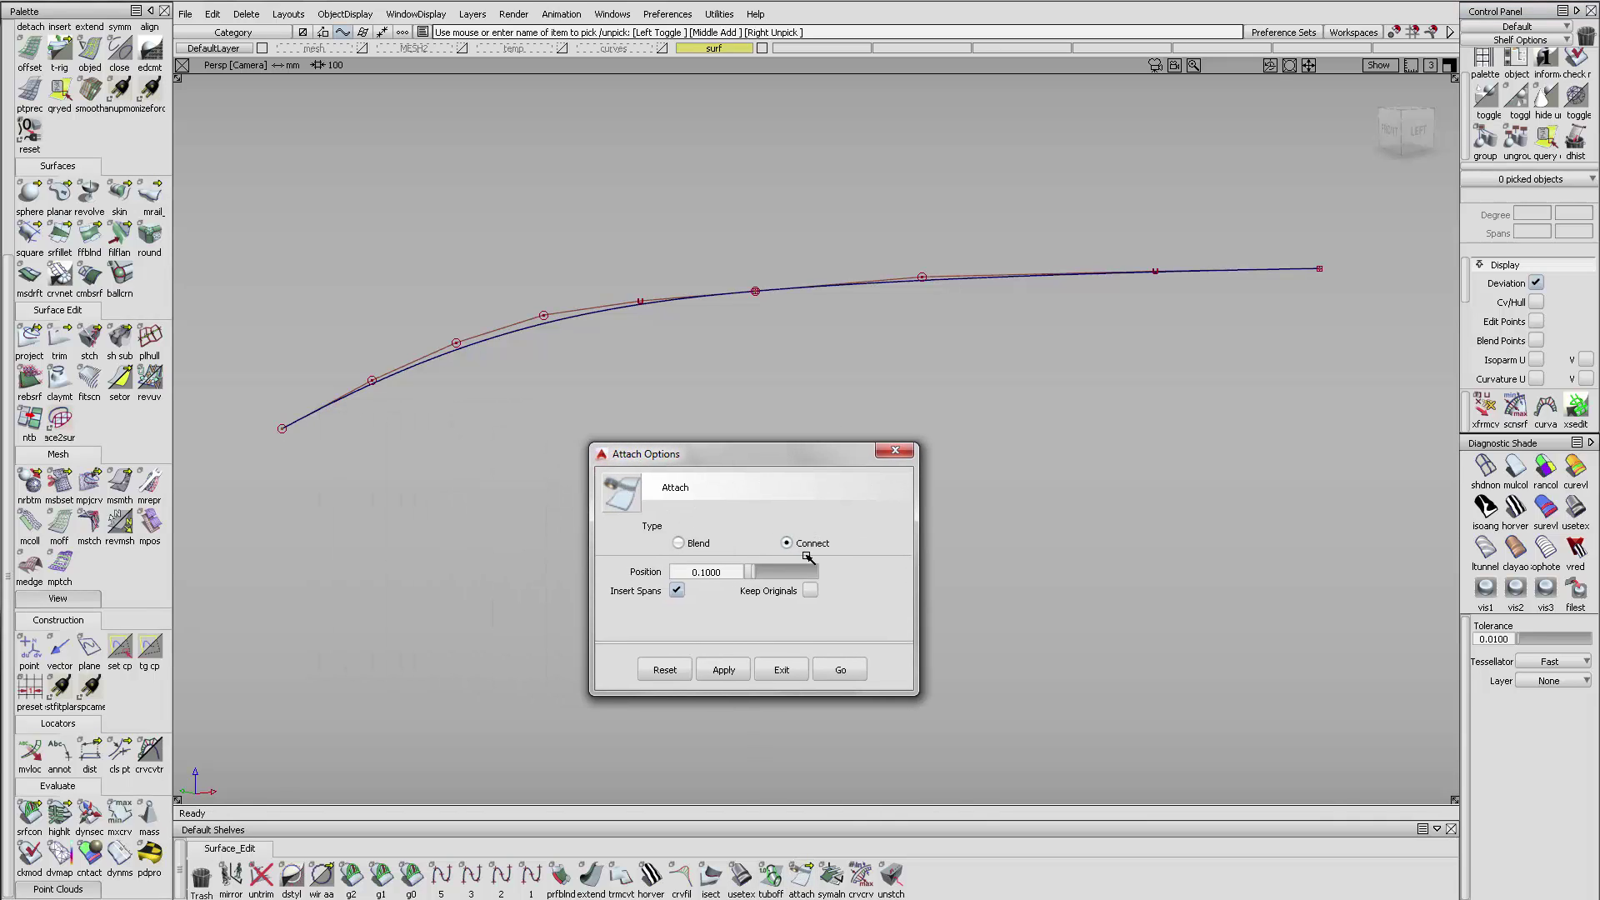
click(851, 667)
click(734, 295)
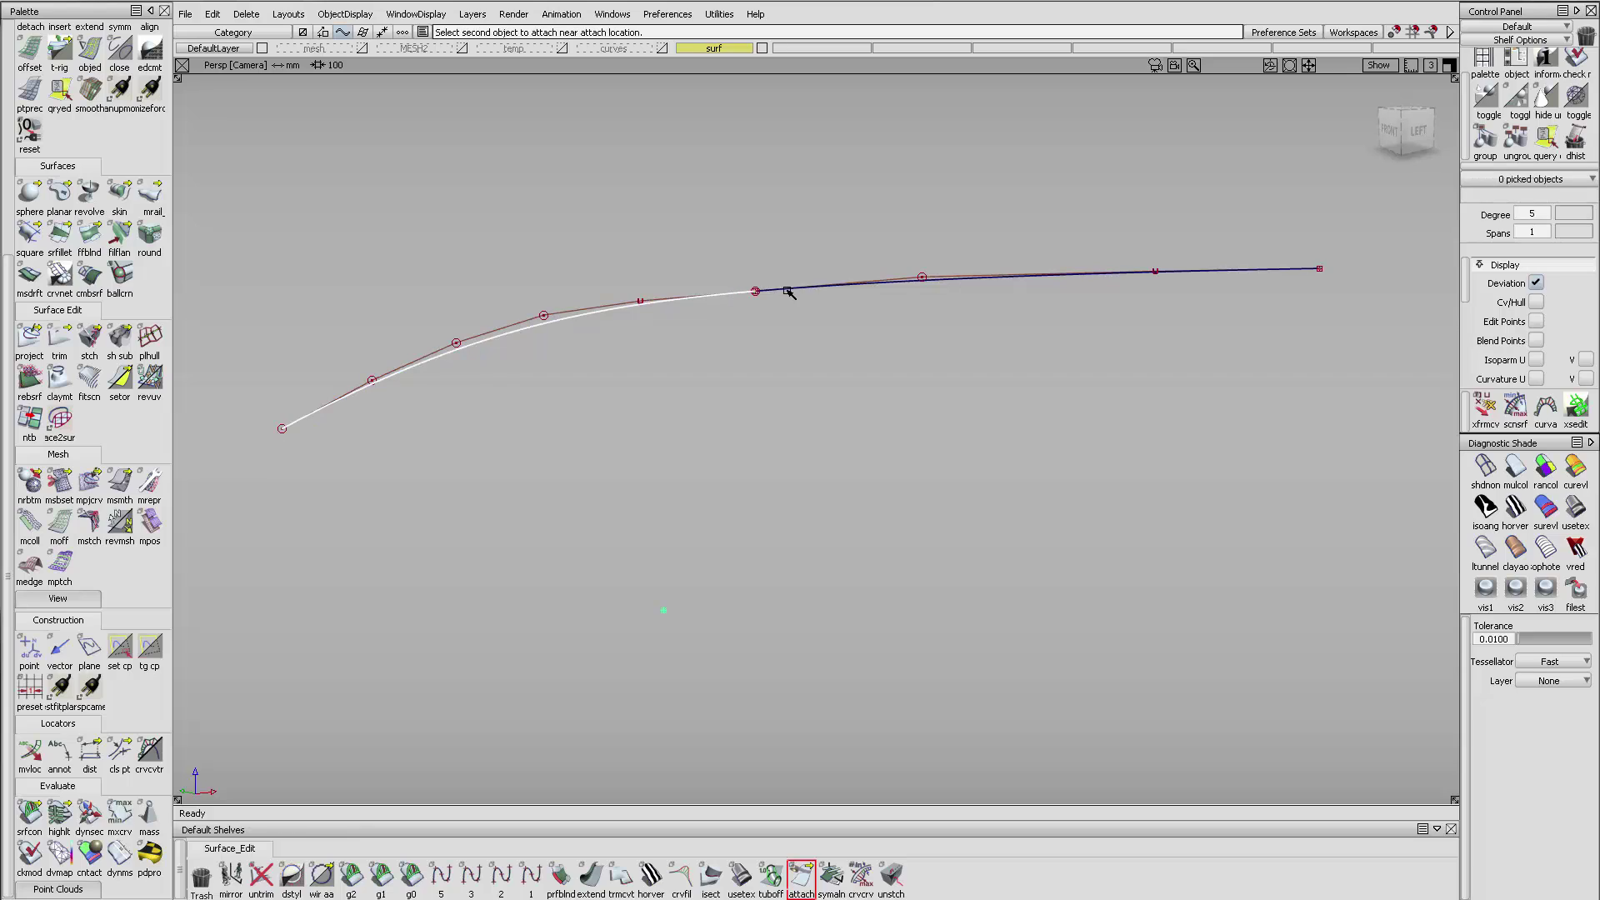
click(786, 288)
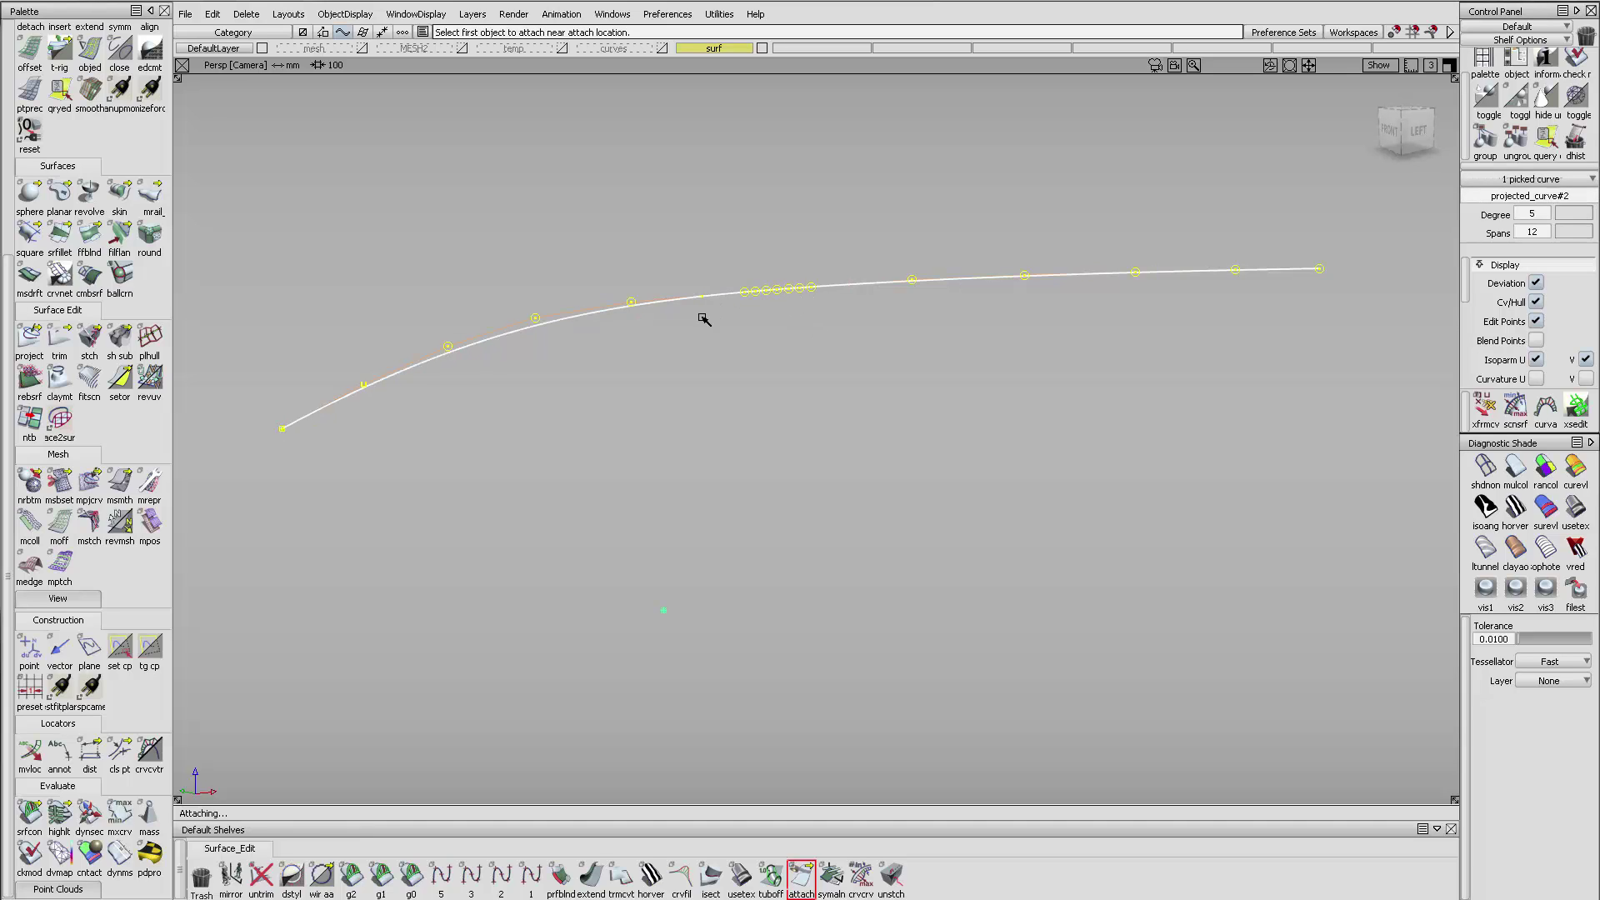
mouse_move(704, 319)
alt+shift+mouse_down()
mouse_move(873, 308)
mouse_move(685, 315)
alt+shift+mouse_up()
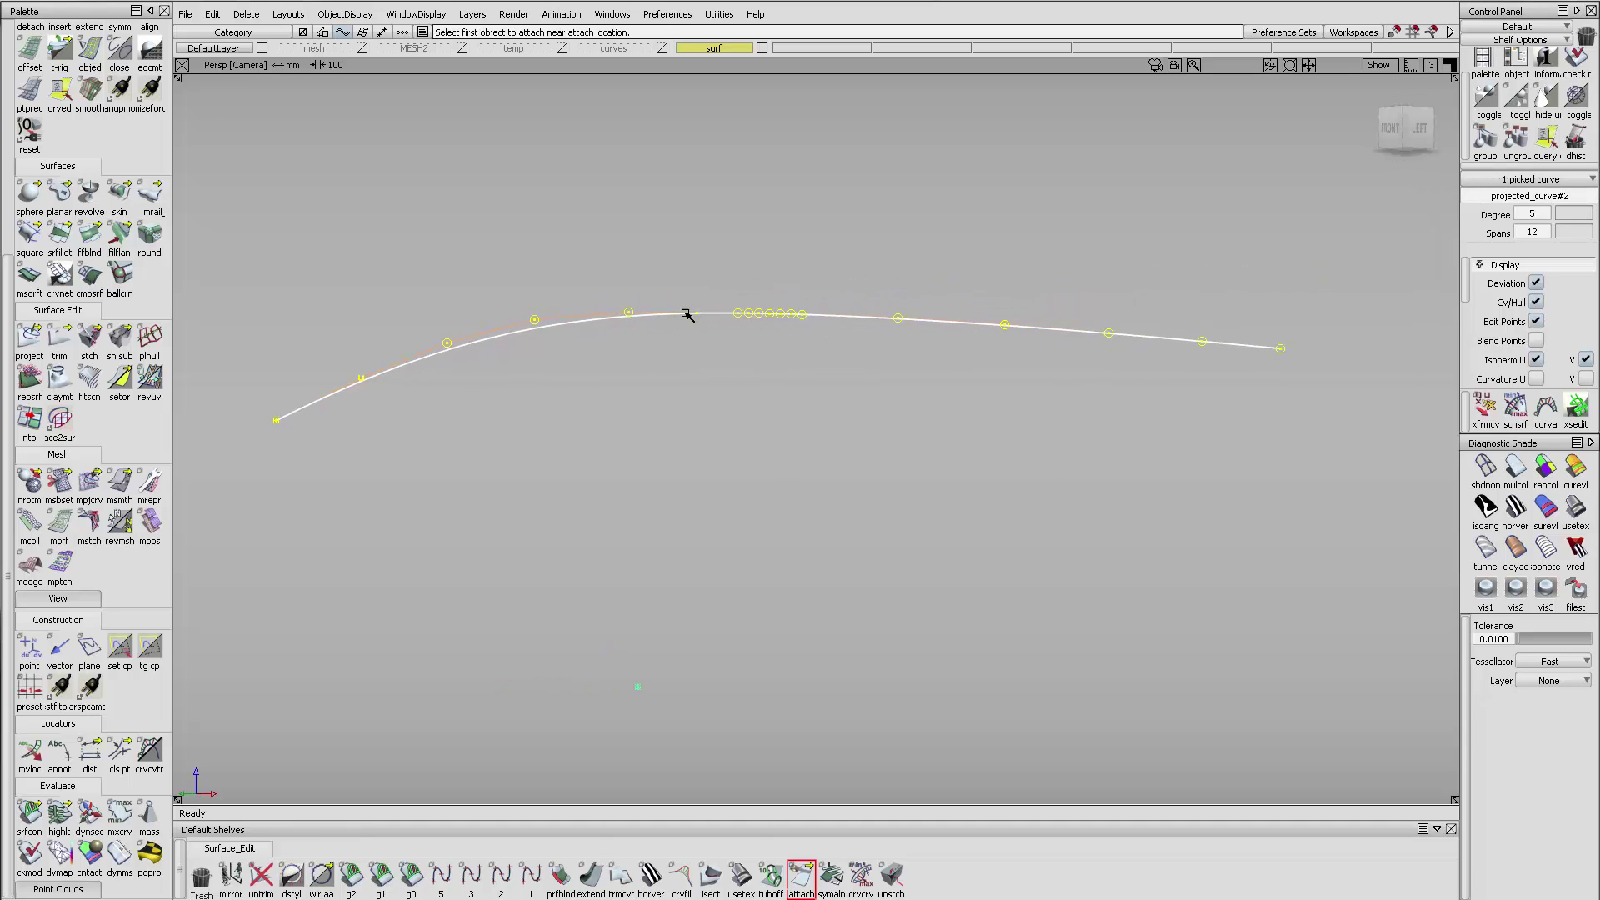
key(ctrl+z)
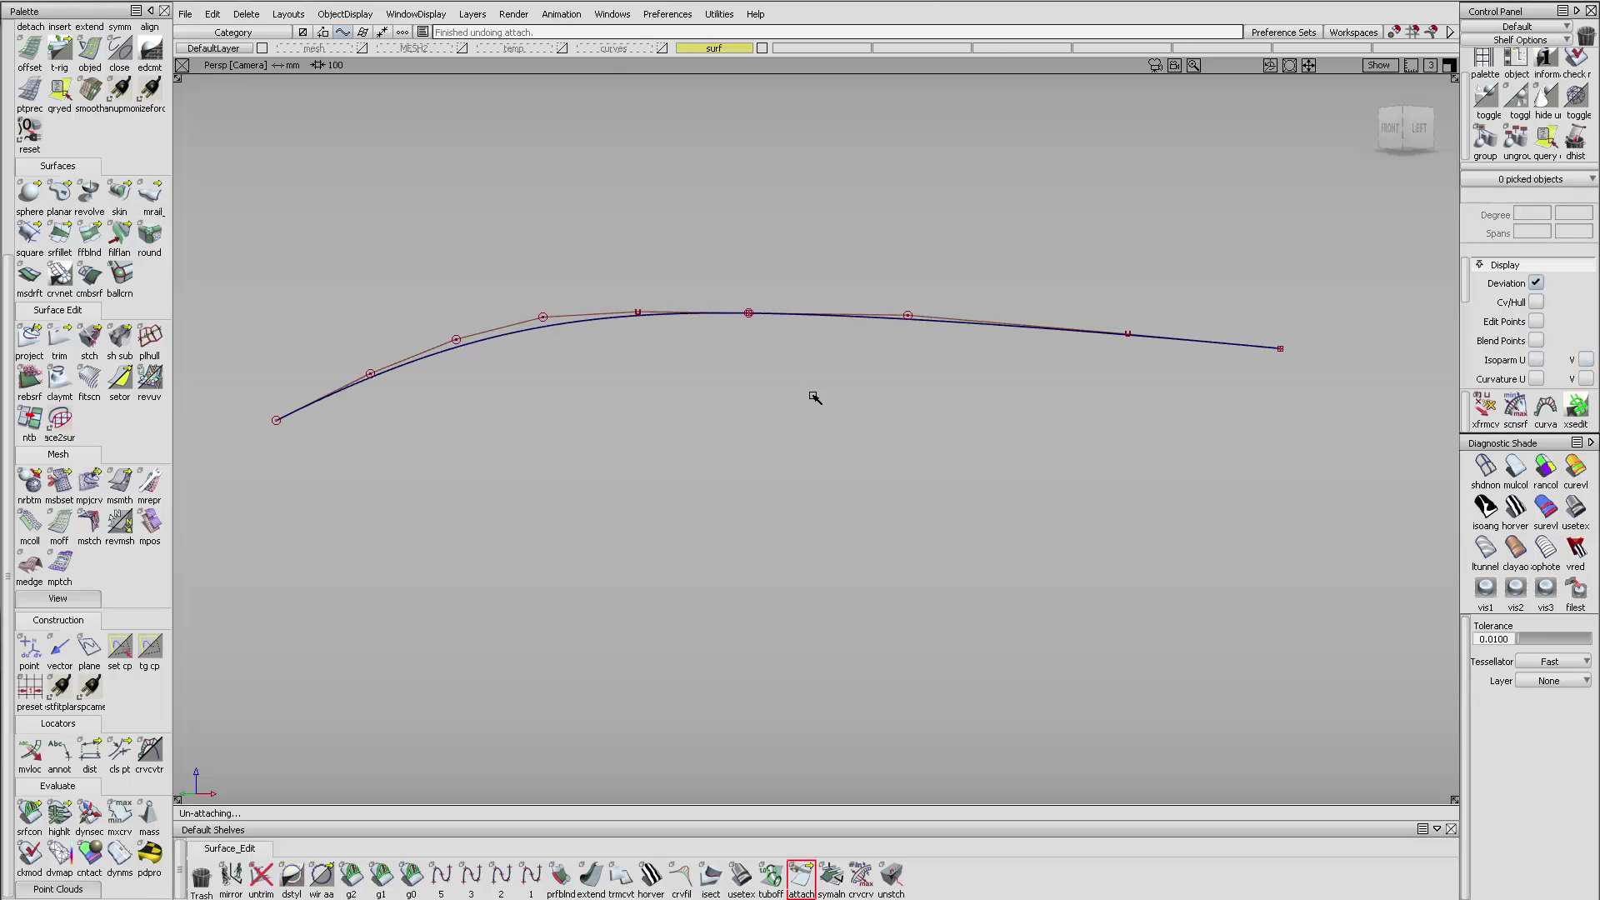
- Set the upper edge curves to degree 5 and attach the front and rear curves into a single curve
click(709, 291)
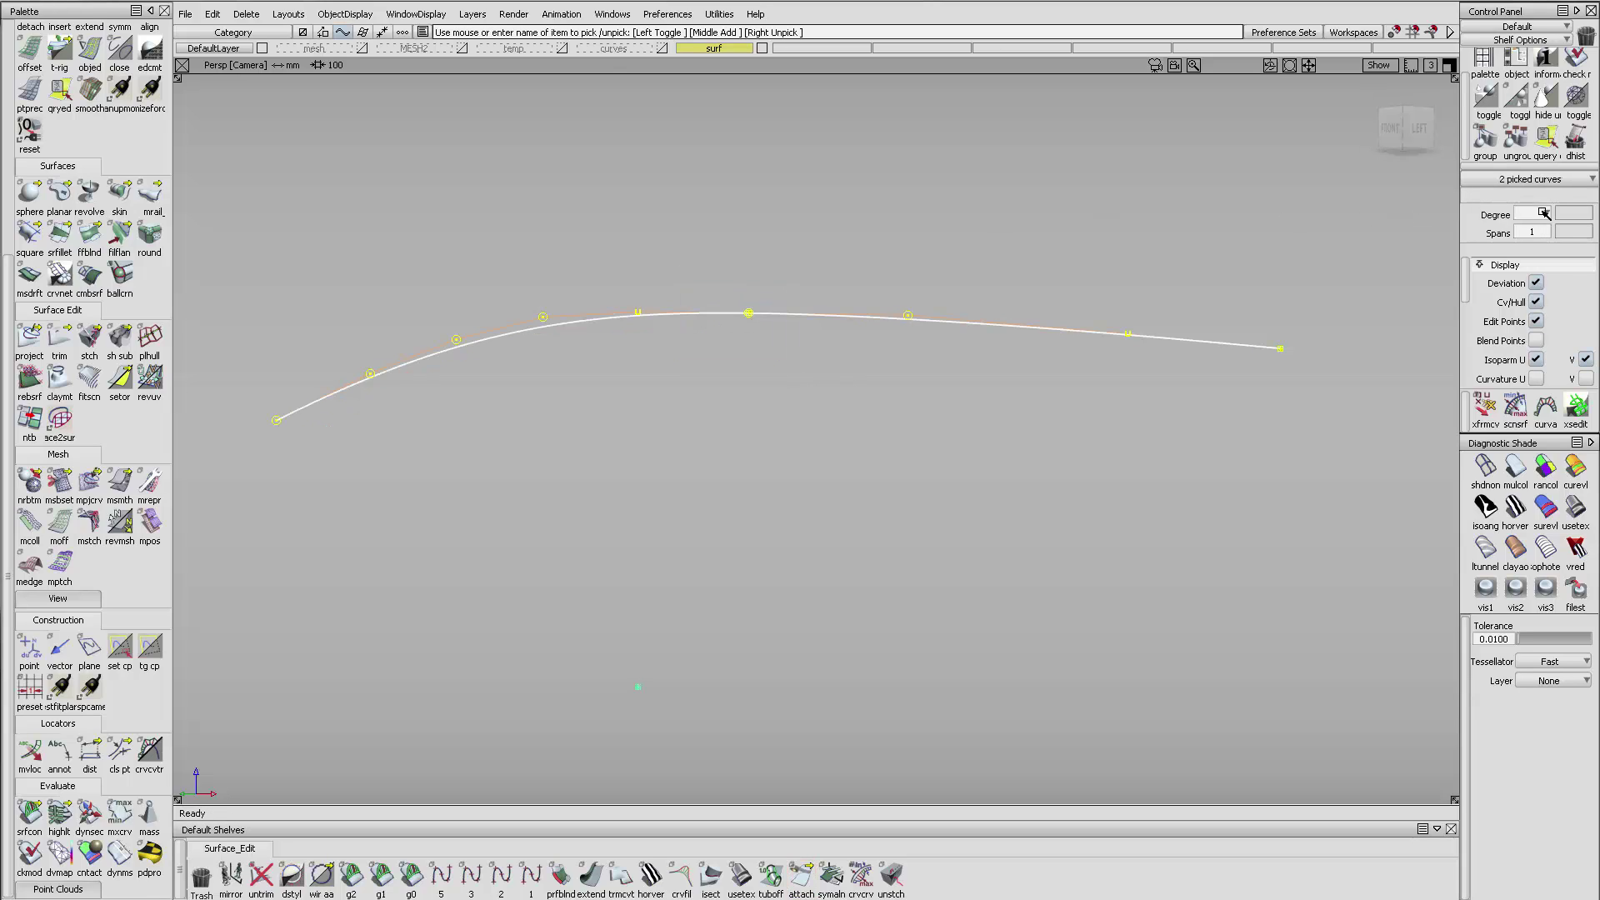
click(1546, 214)
click(1538, 351)
click(955, 474)
click(799, 874)
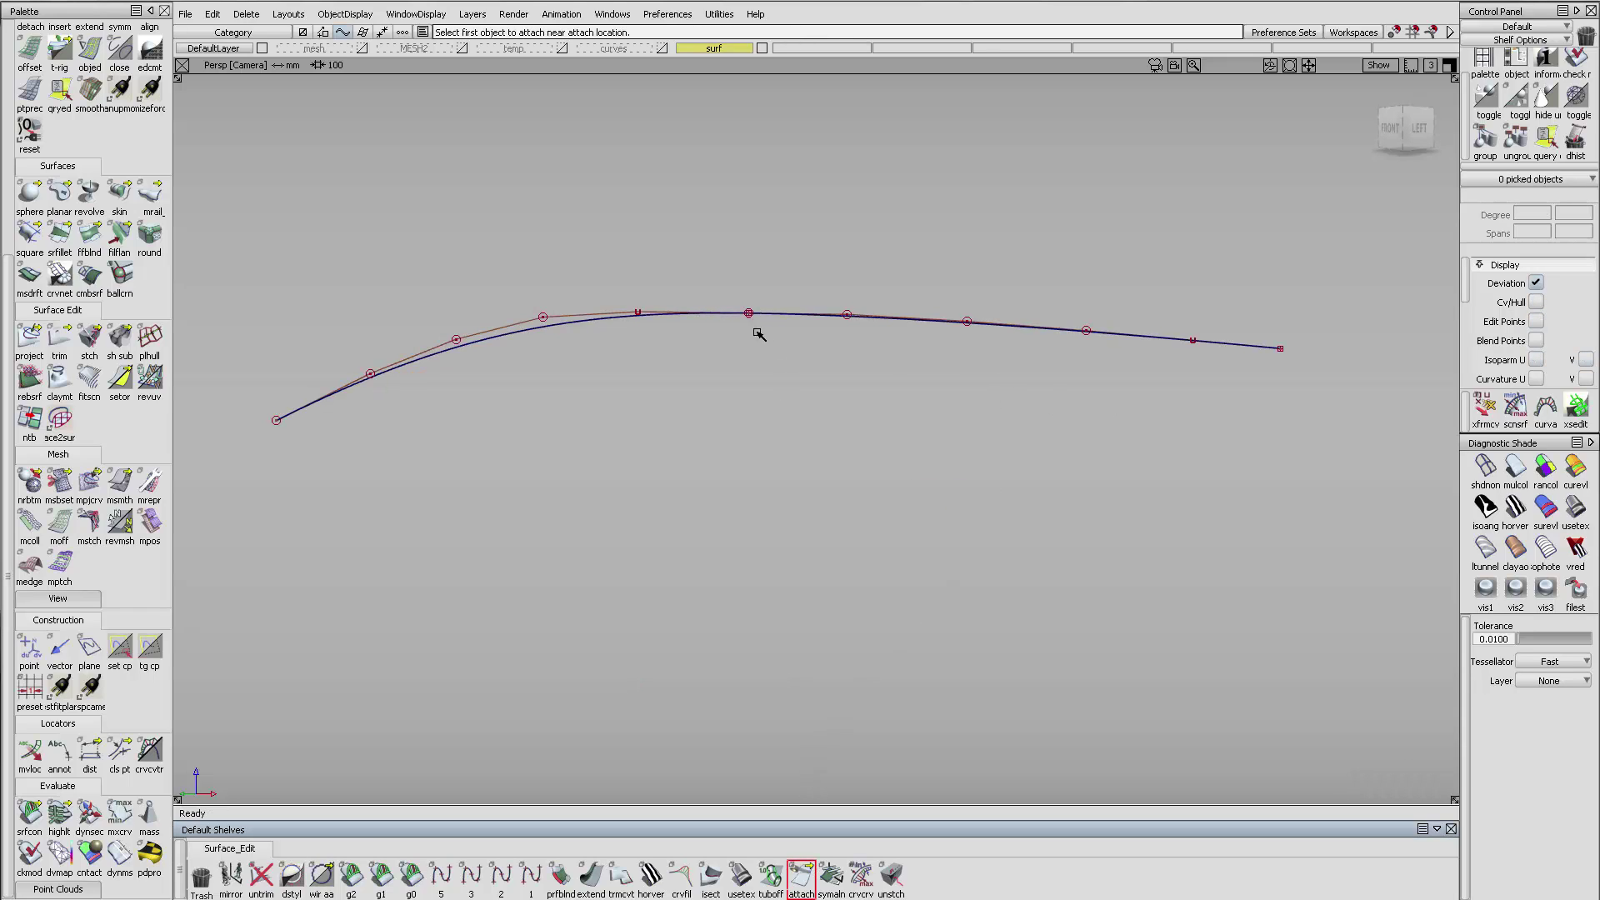
click(728, 315)
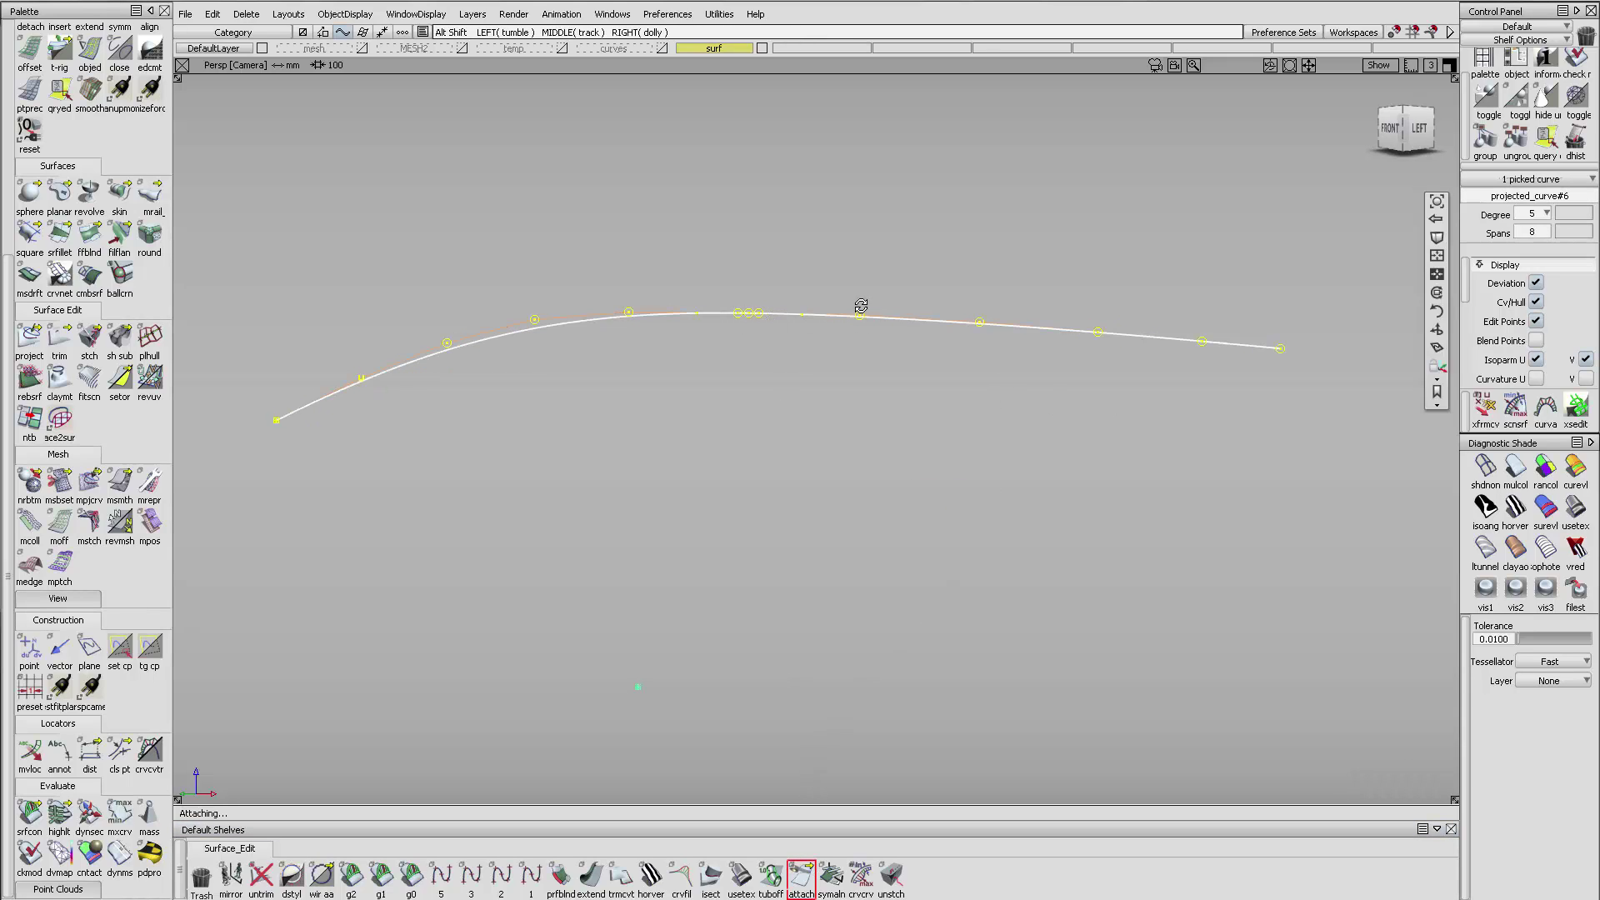
- Add a curvature comb to the attached upper edge curve and check the curvature flow around the joint
alt+shift+drag(860, 307, 792, 320)
alt+shift+click(787, 325)
alt+shift+right_drag(861, 332, 836, 352)
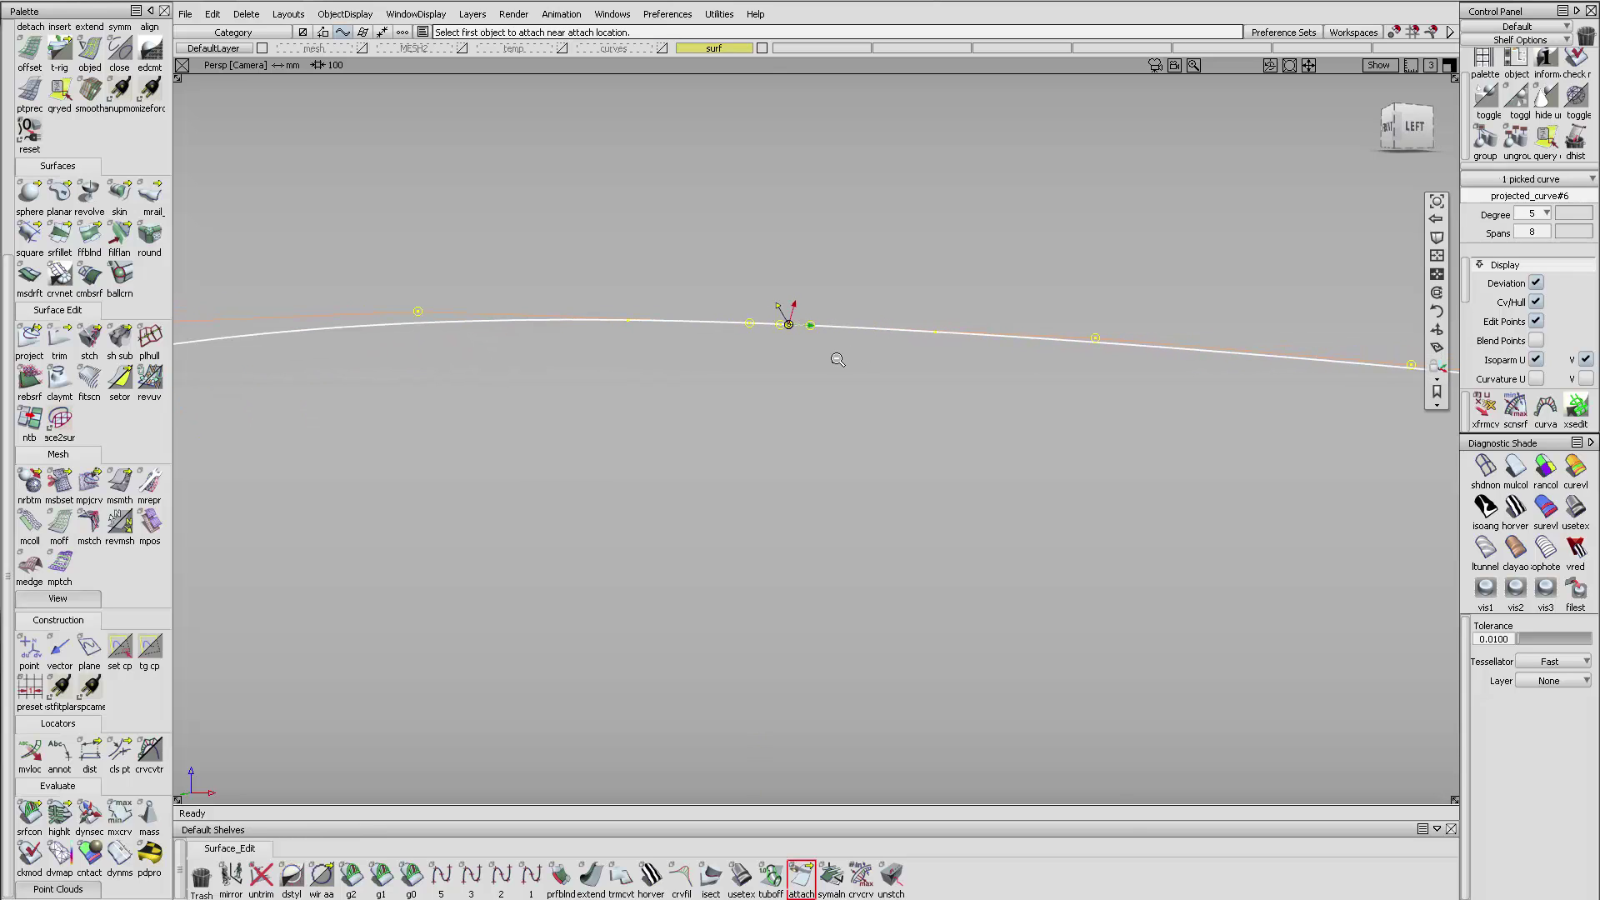
click(150, 754)
alt+shift+right_drag(775, 471, 575, 480)
drag(1150, 450, 1089, 447)
alt+shift+drag(1082, 384, 901, 351)
alt+shift+right_drag(901, 352, 1030, 297)
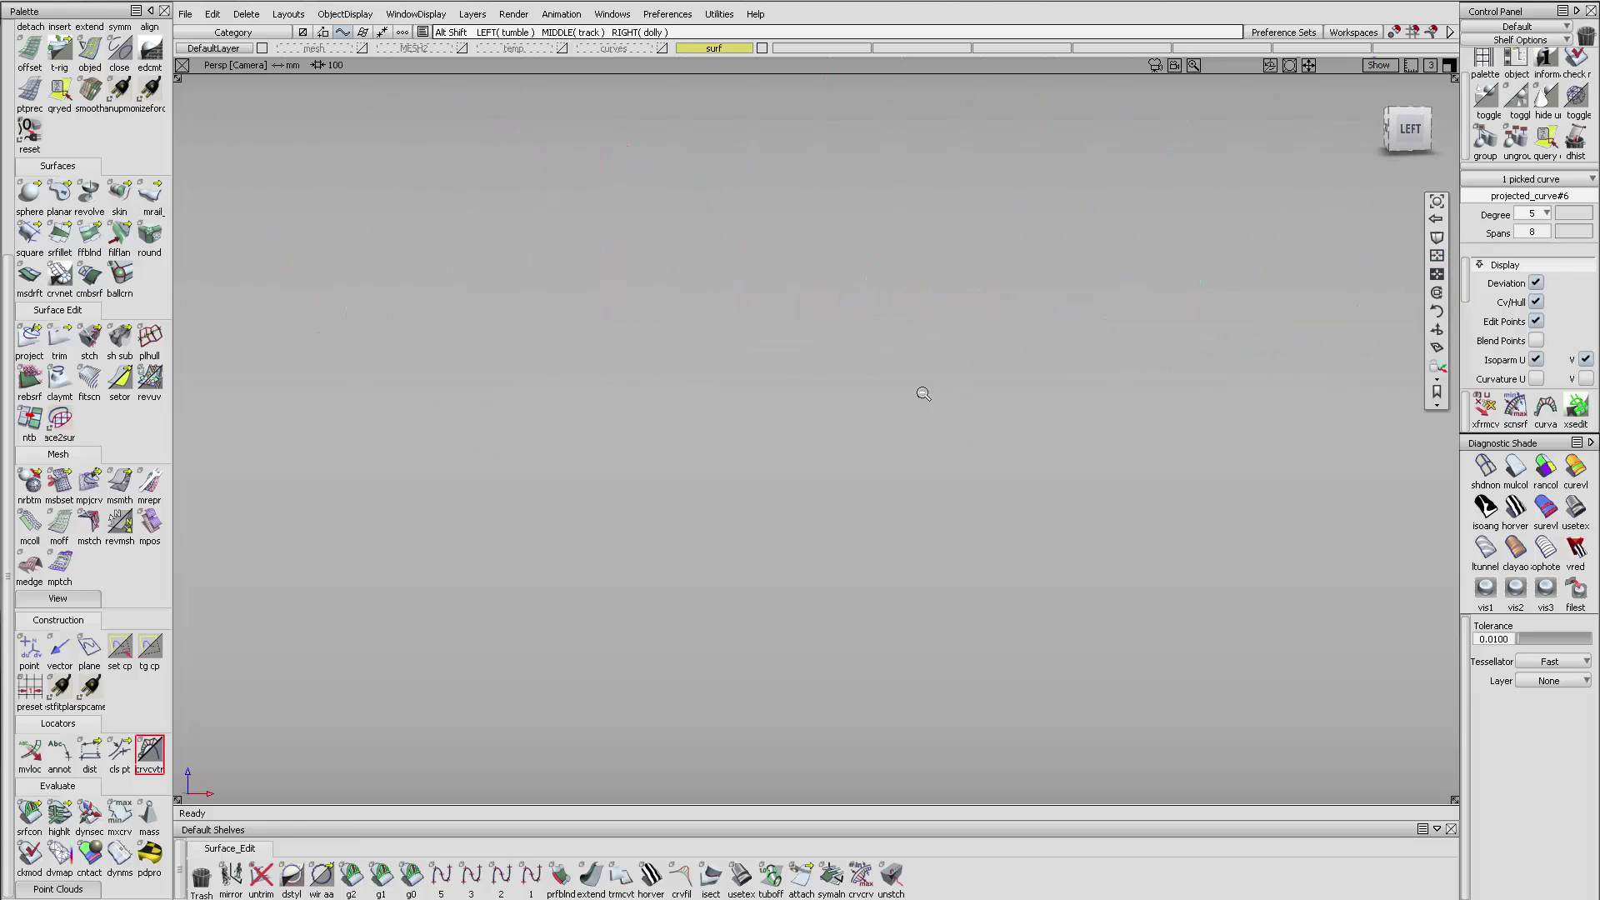
click(1437, 203)
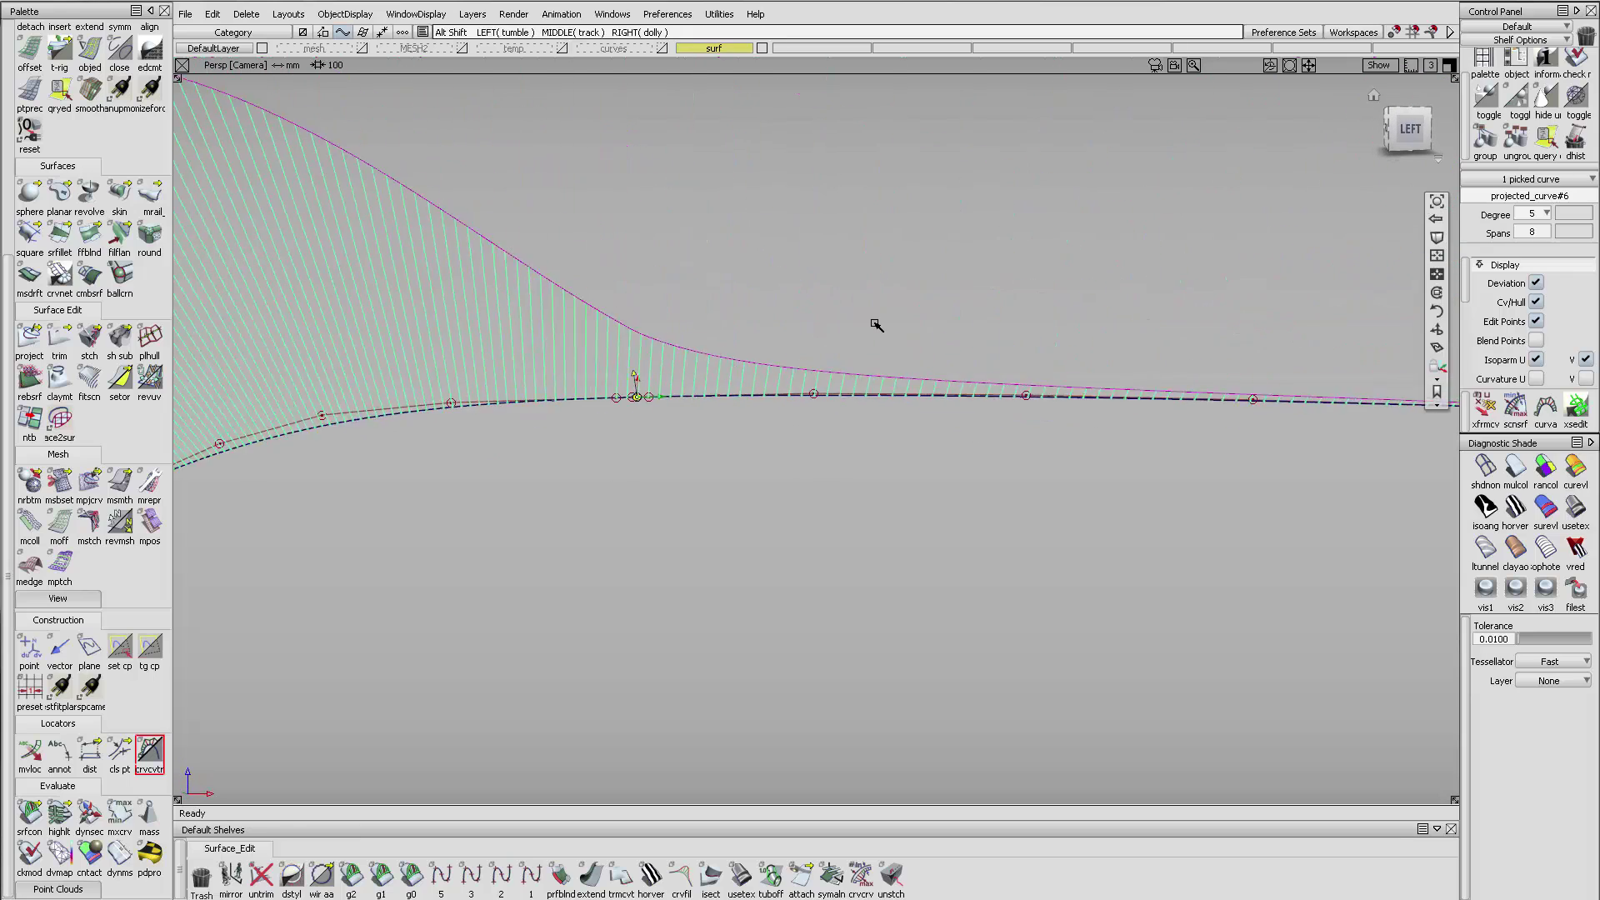
- Show the hidden objects again and assign the two original upper edge curves to the curves layer, leaving out the attached curve
click(1519, 97)
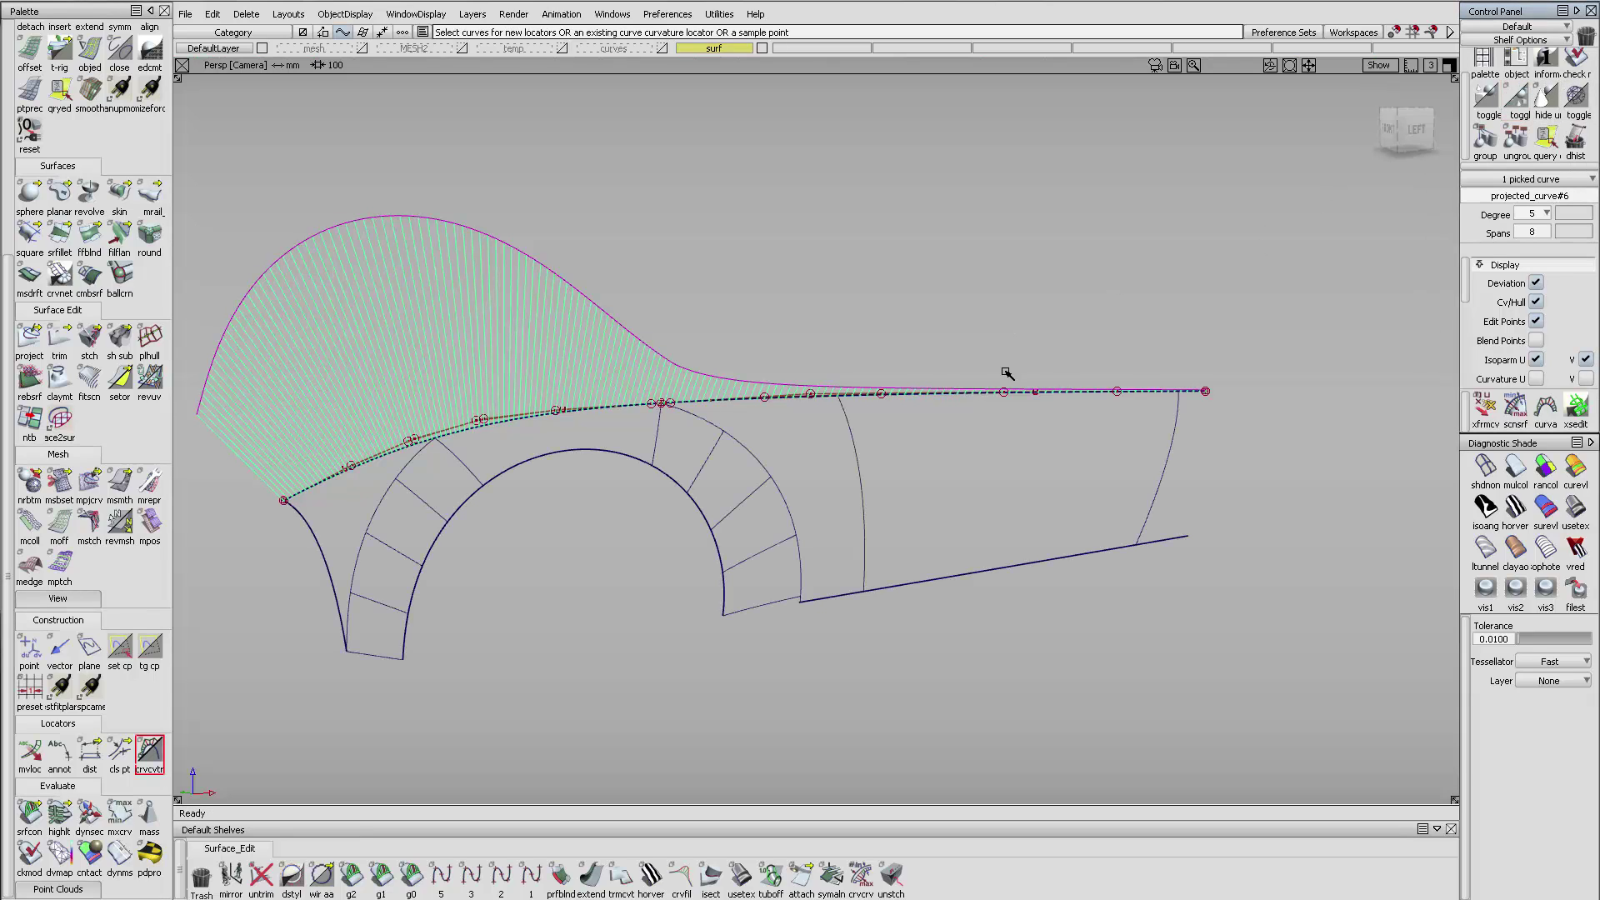
ctrl+shift+drag(739, 403, 753, 414)
drag(530, 358, 979, 571)
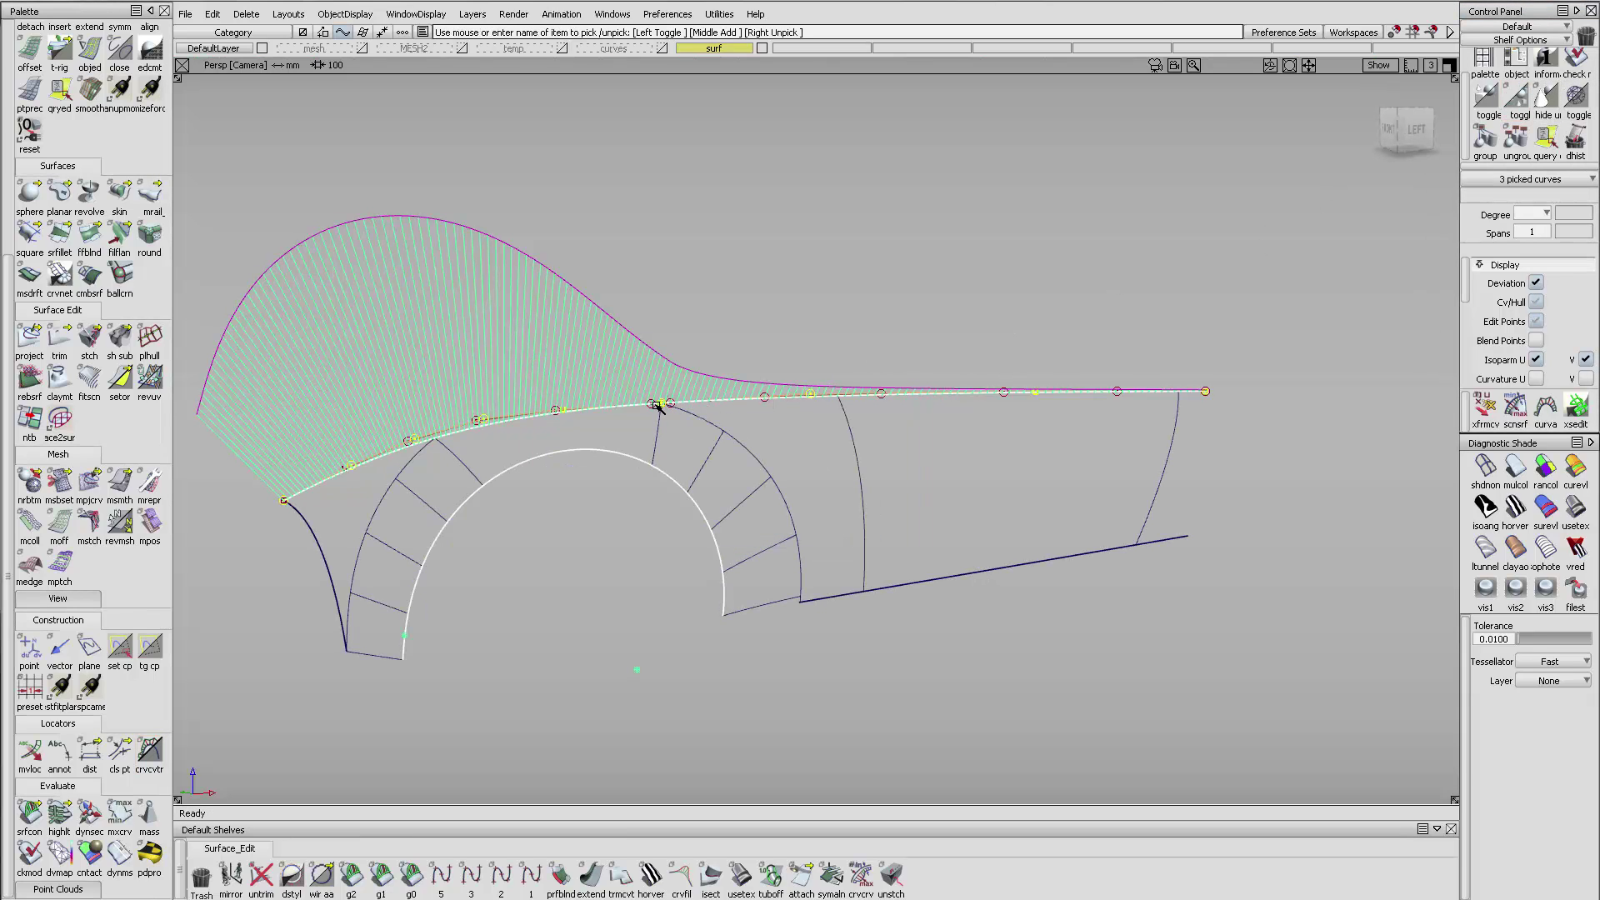
ctrl+shift+drag(635, 336, 632, 327)
ctrl+shift+drag(614, 328, 710, 453)
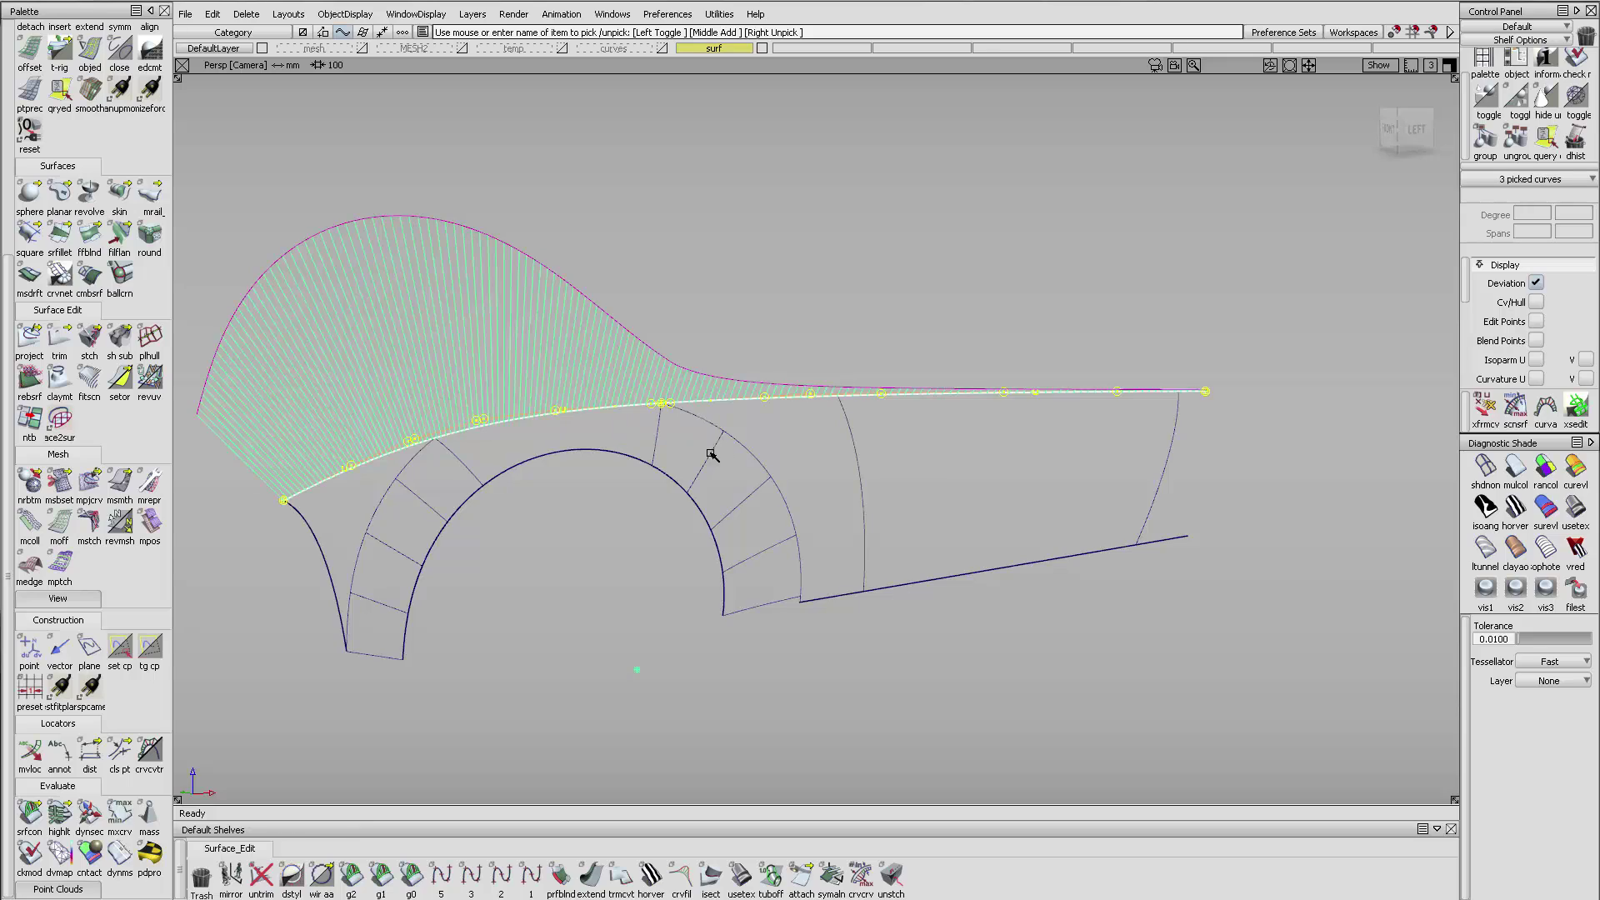
click(649, 406)
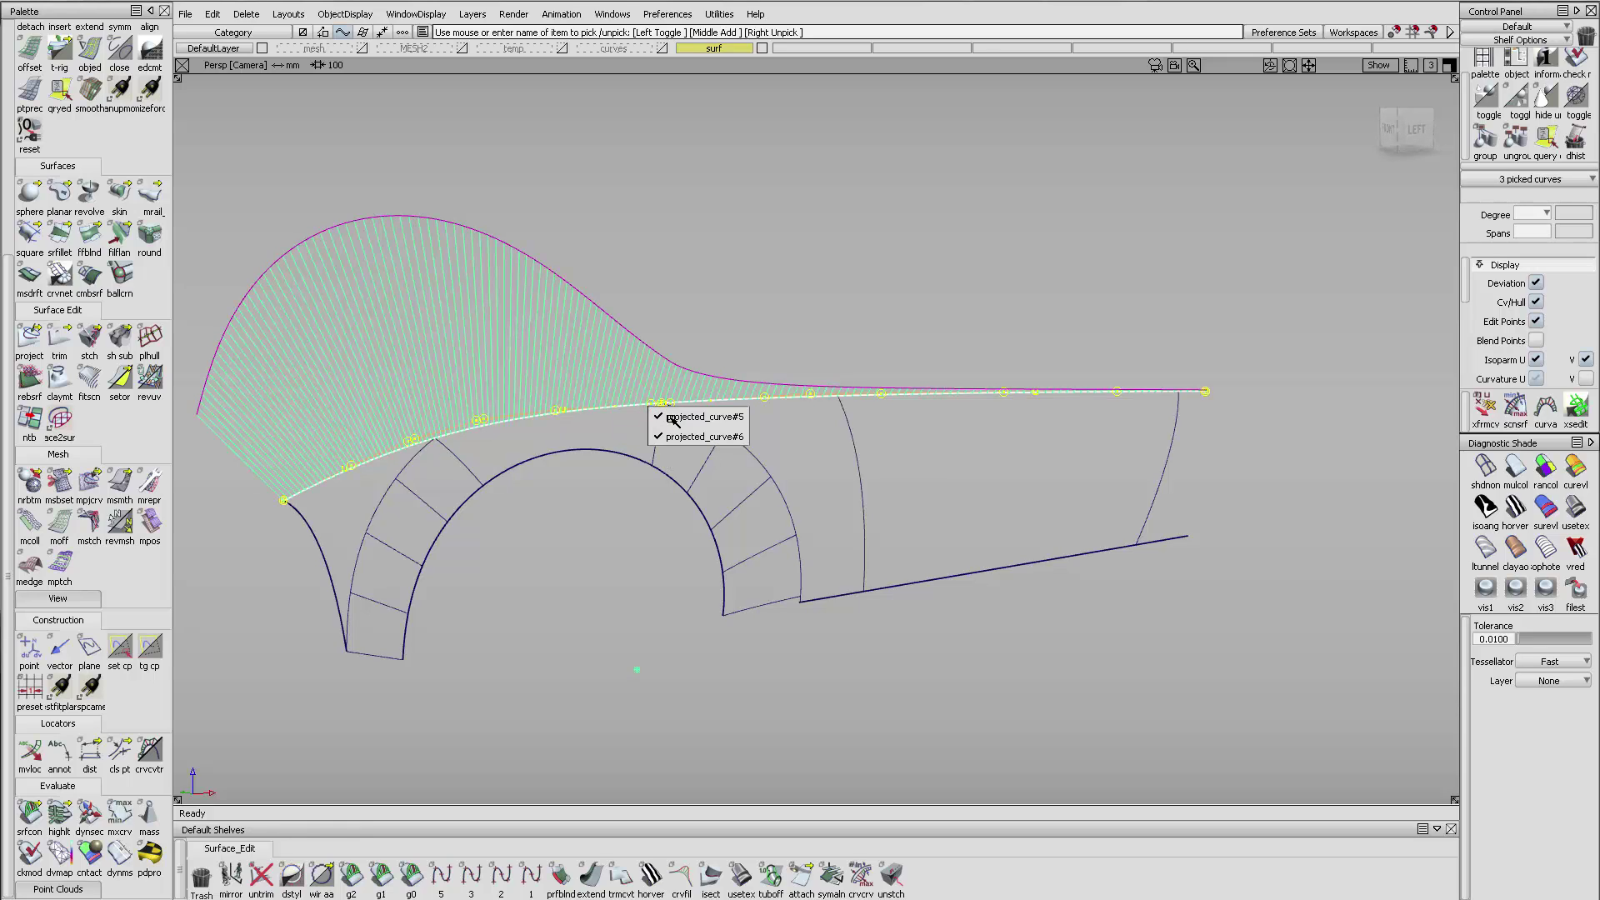
click(674, 439)
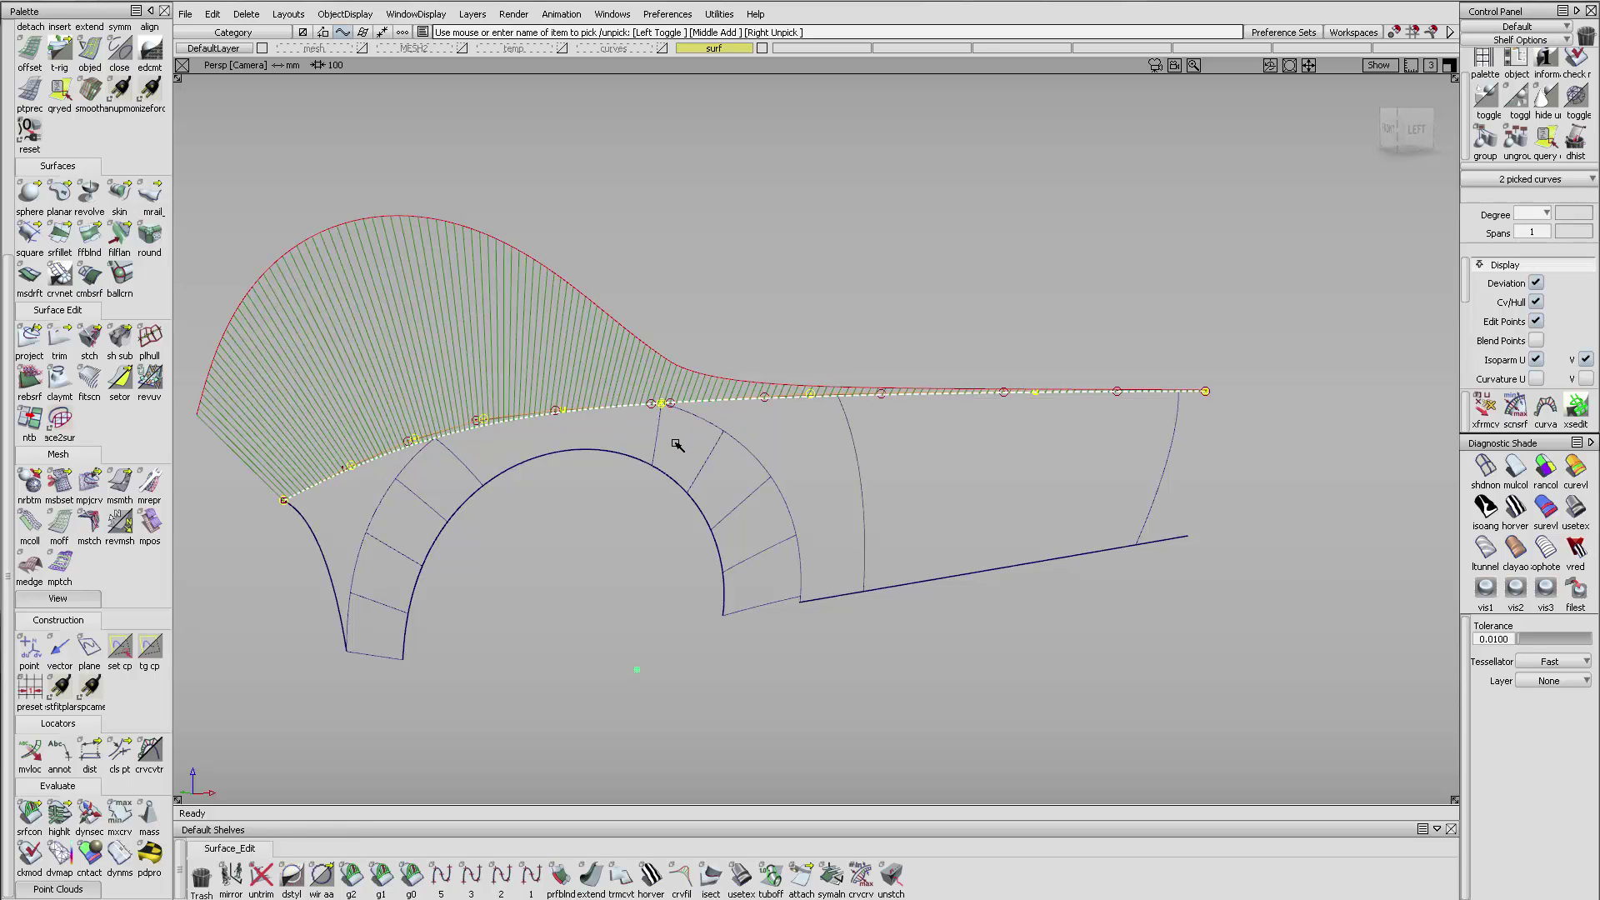
click(632, 52)
click(624, 64)
alt+shift+middle_drag(788, 419, 841, 404)
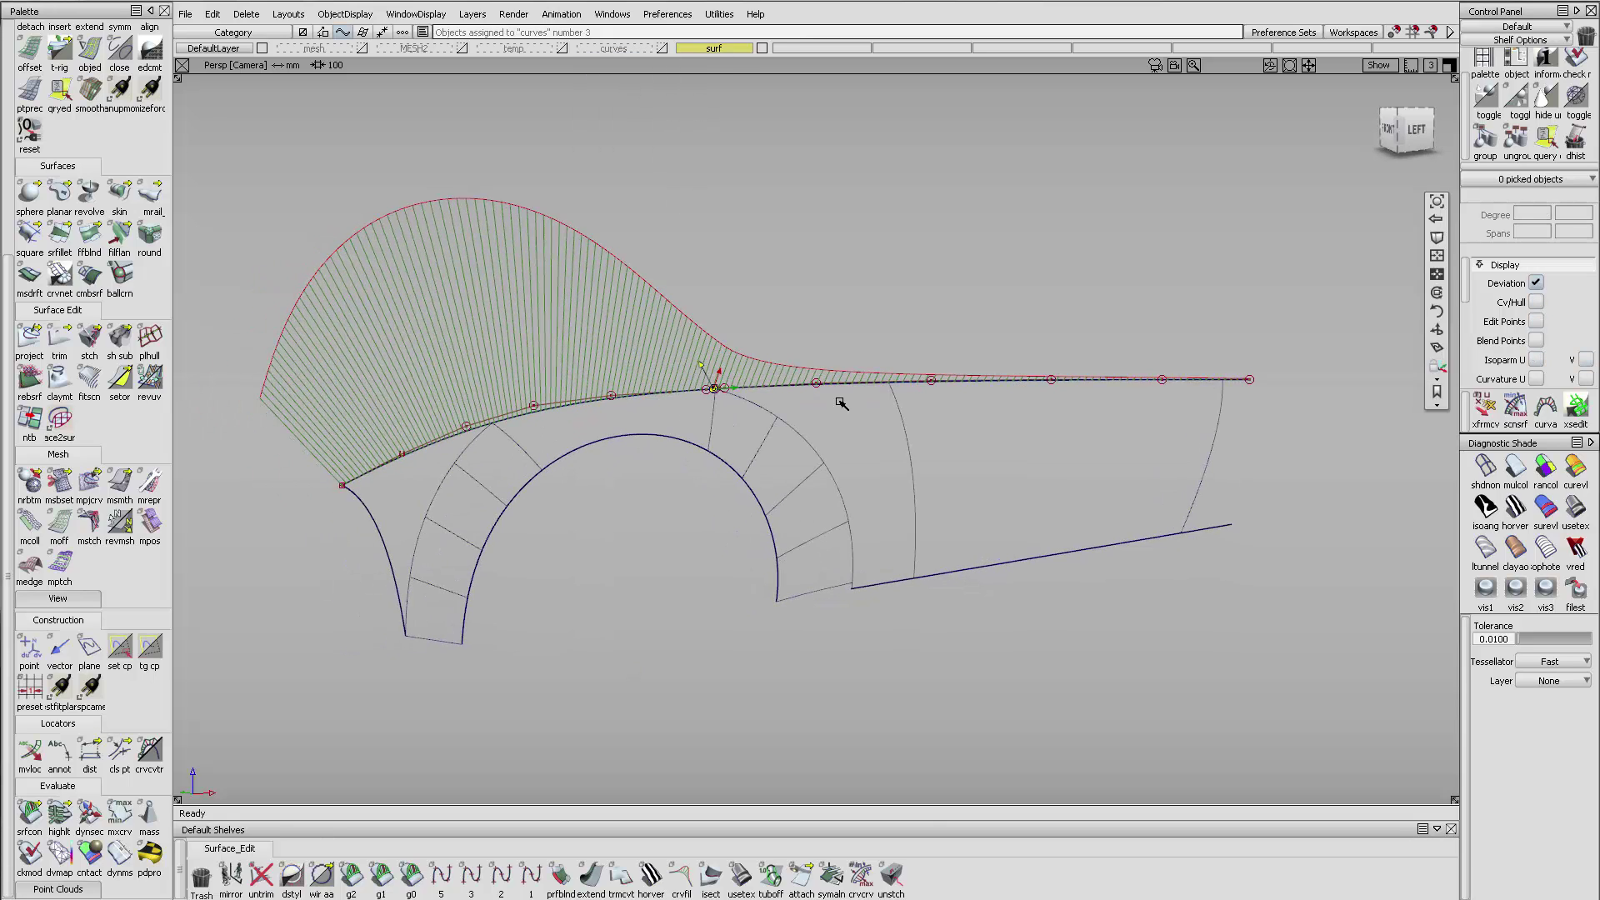
- Pick the extension surface behind the wheel arch and display its control points together with the attached upper curve
ctrl+shift+right_drag(921, 431, 925, 367)
click(874, 384)
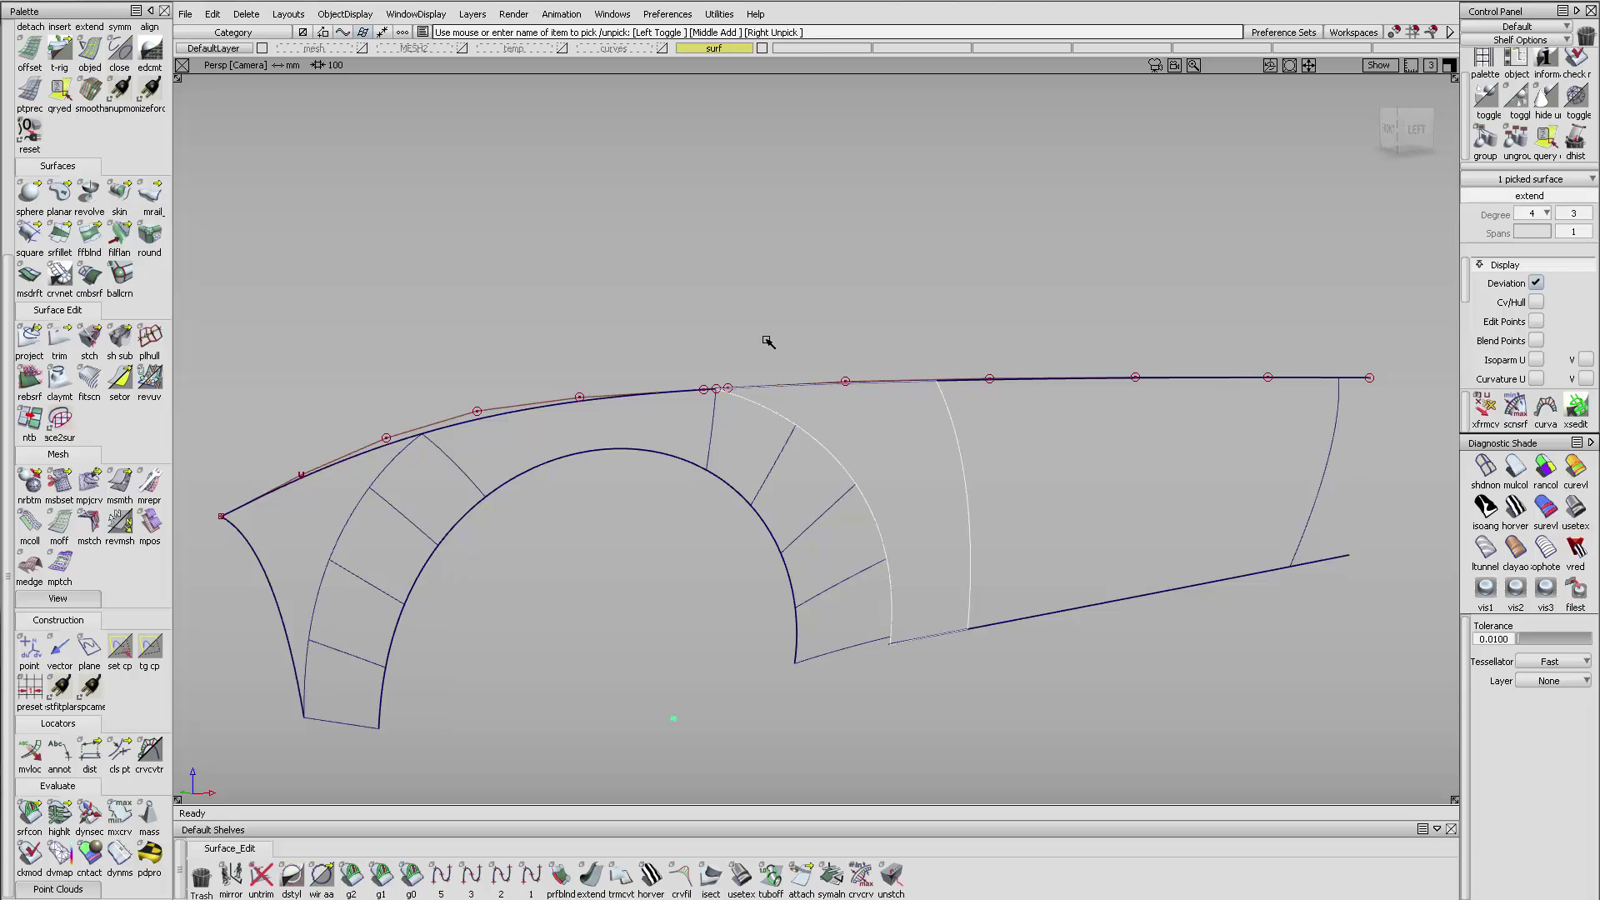
ctrl+shift+right_drag(767, 342, 925, 492)
alt+shift+drag(786, 410, 805, 398)
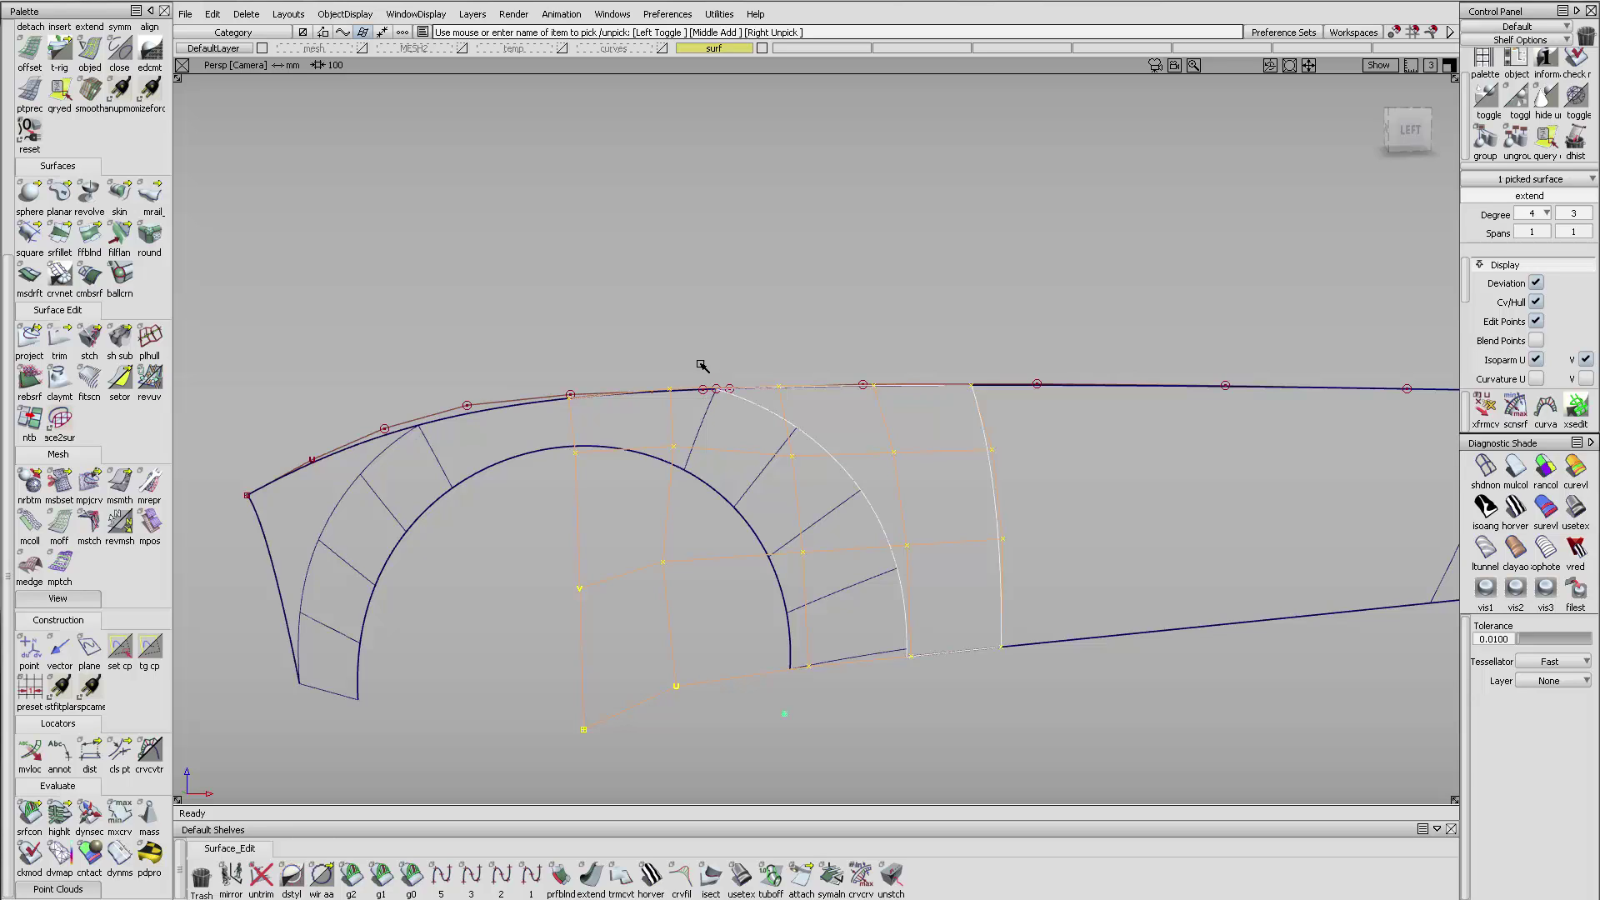
alt+shift+drag(810, 327, 797, 416)
alt+shift+right_drag(741, 410, 797, 400)
ctrl+shift+drag(797, 400, 763, 381)
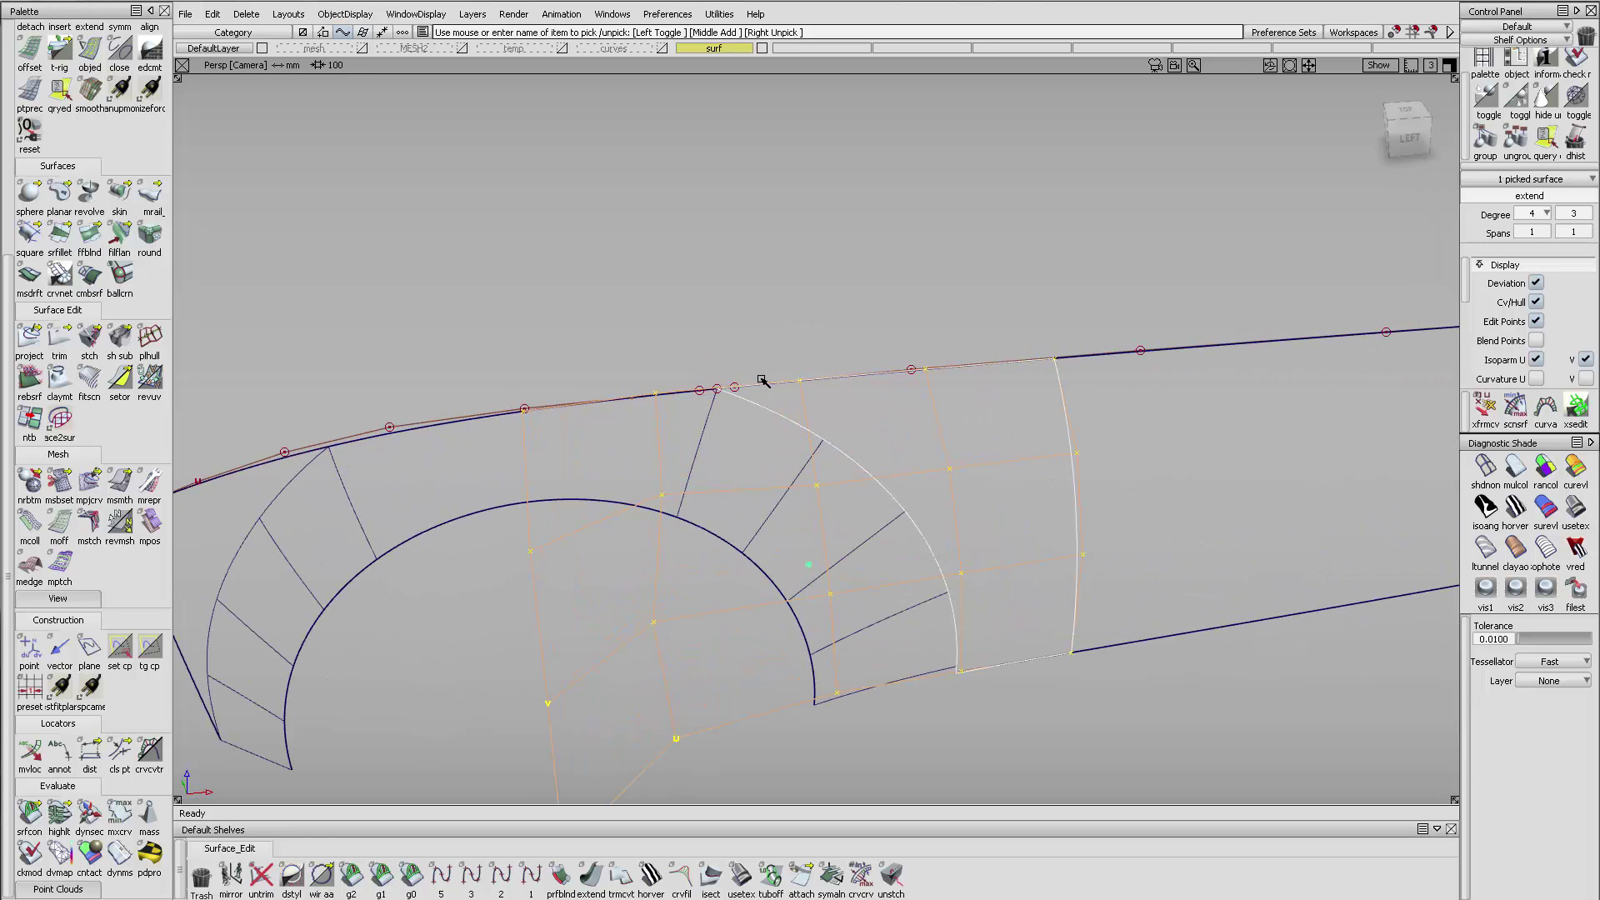
- Isolate the rear extension surface with the attached upper edge curve, and untrim the surface
click(773, 384)
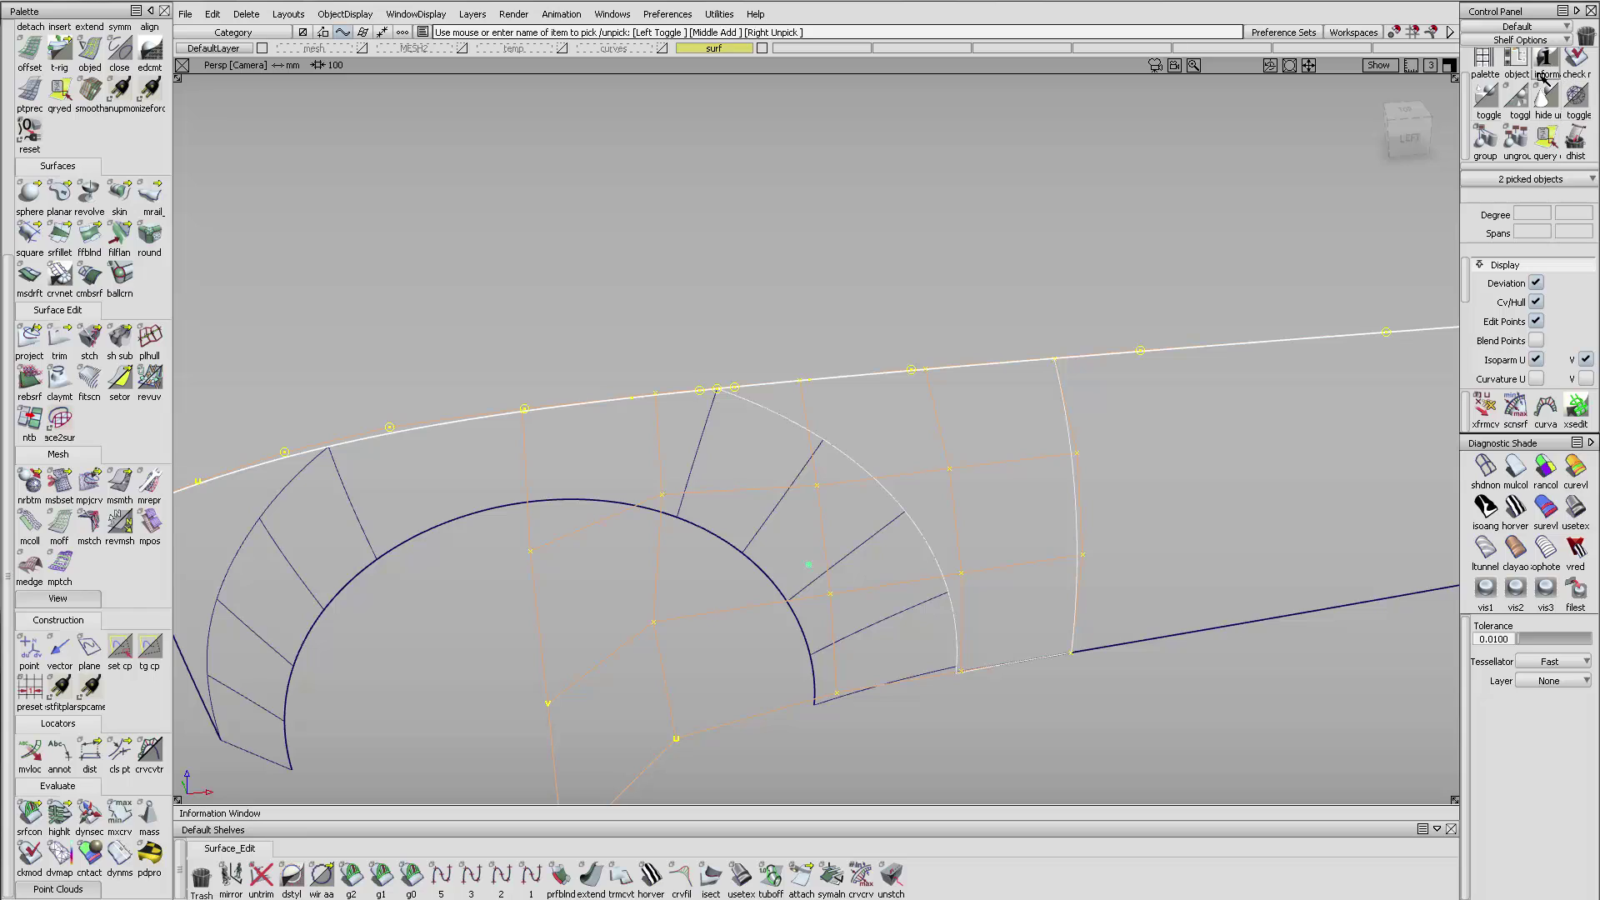
click(1545, 99)
ctrl+shift+drag(910, 451, 903, 340)
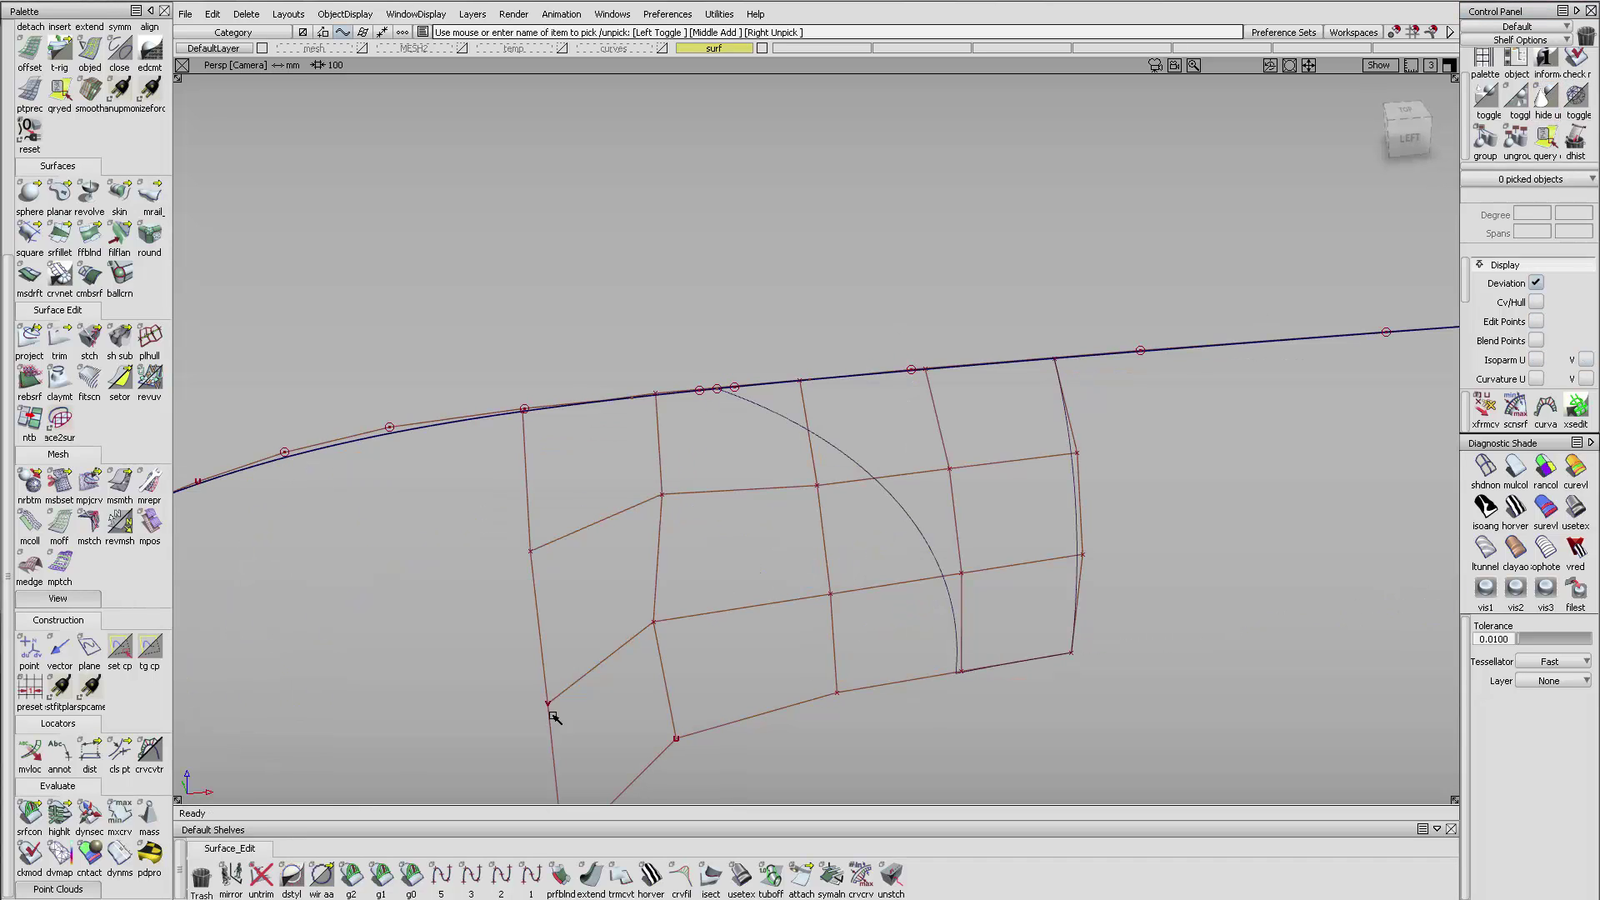
click(262, 875)
click(863, 471)
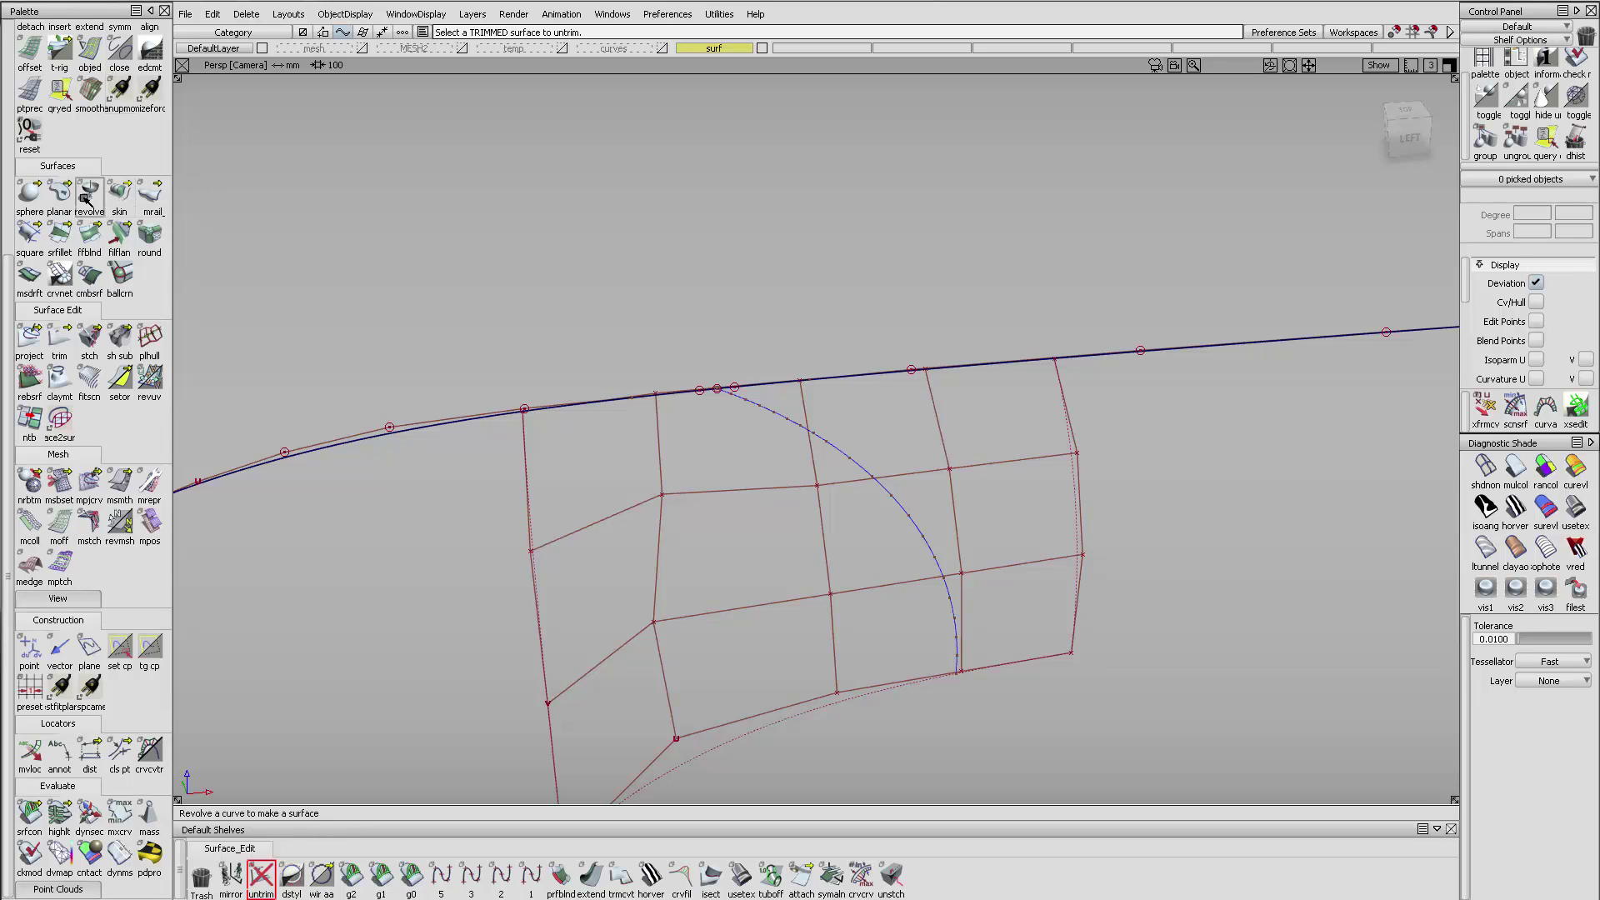
- Raise the untrimmed rear extension surface to degree 5 in U, then deselect it
scroll(86, 198, up, 3)
double_click(149, 100)
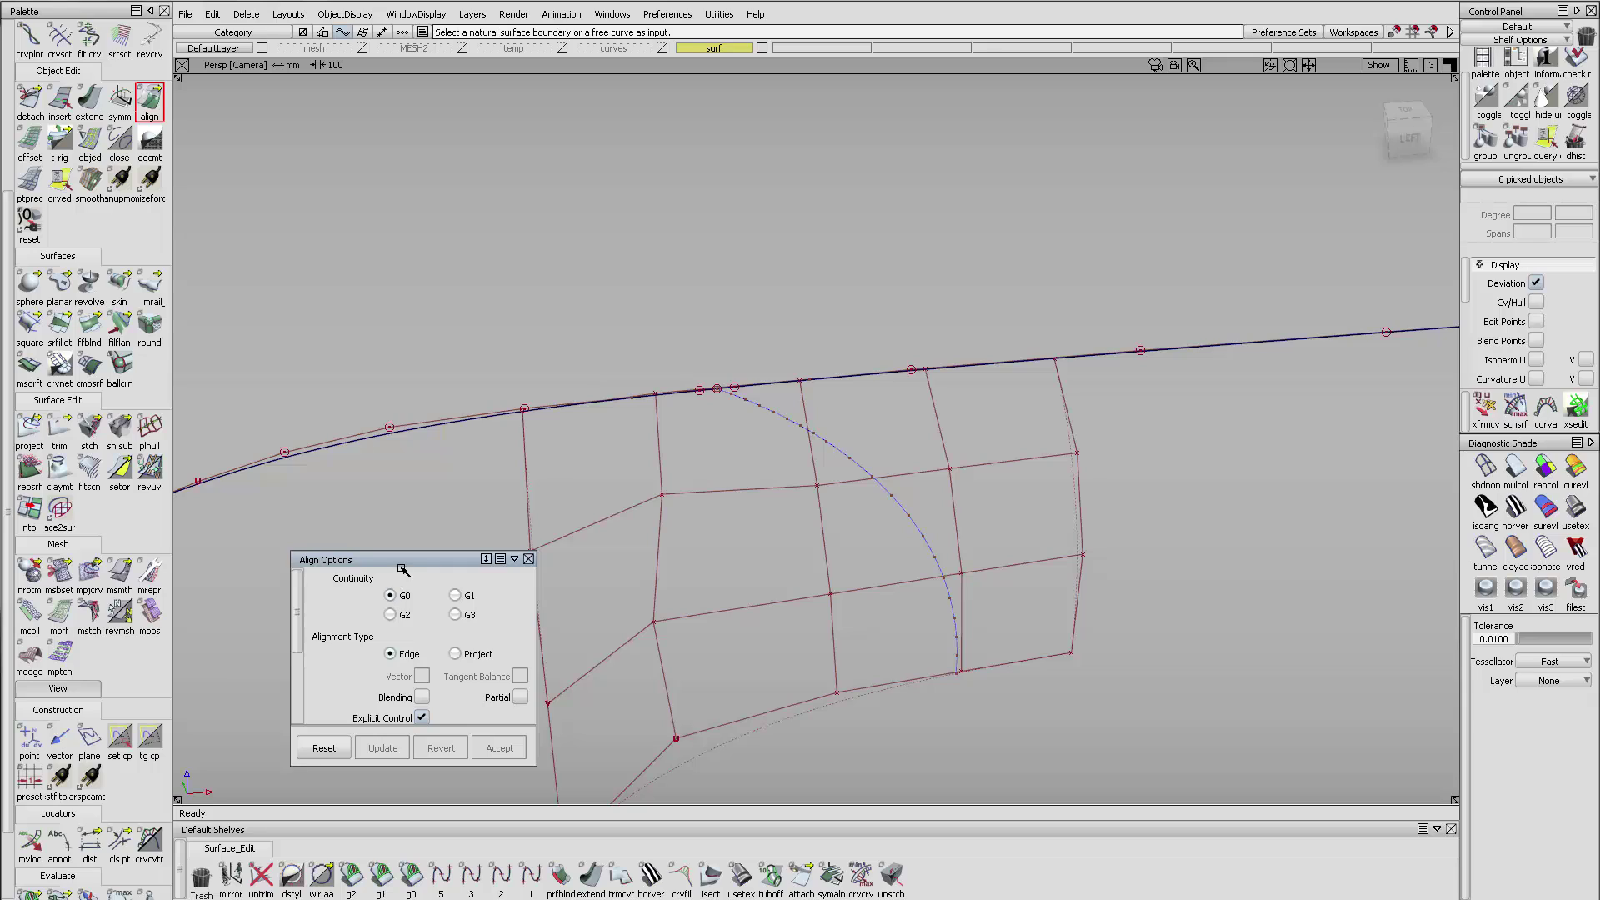
drag(402, 562, 425, 122)
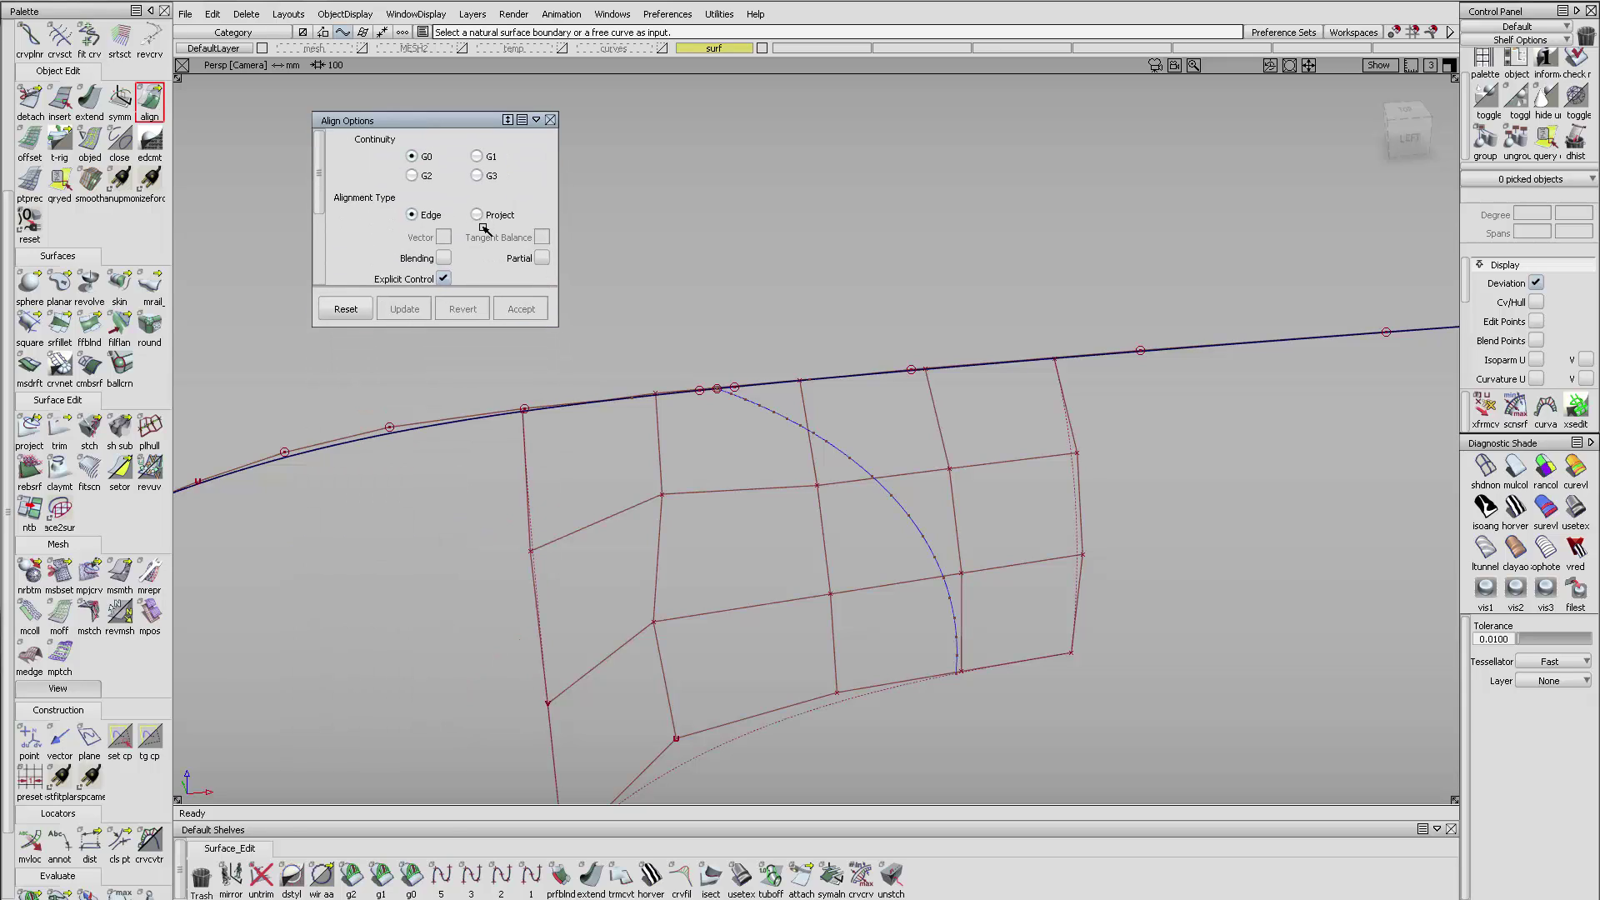
ctrl+shift+drag(922, 493, 875, 537)
click(871, 542)
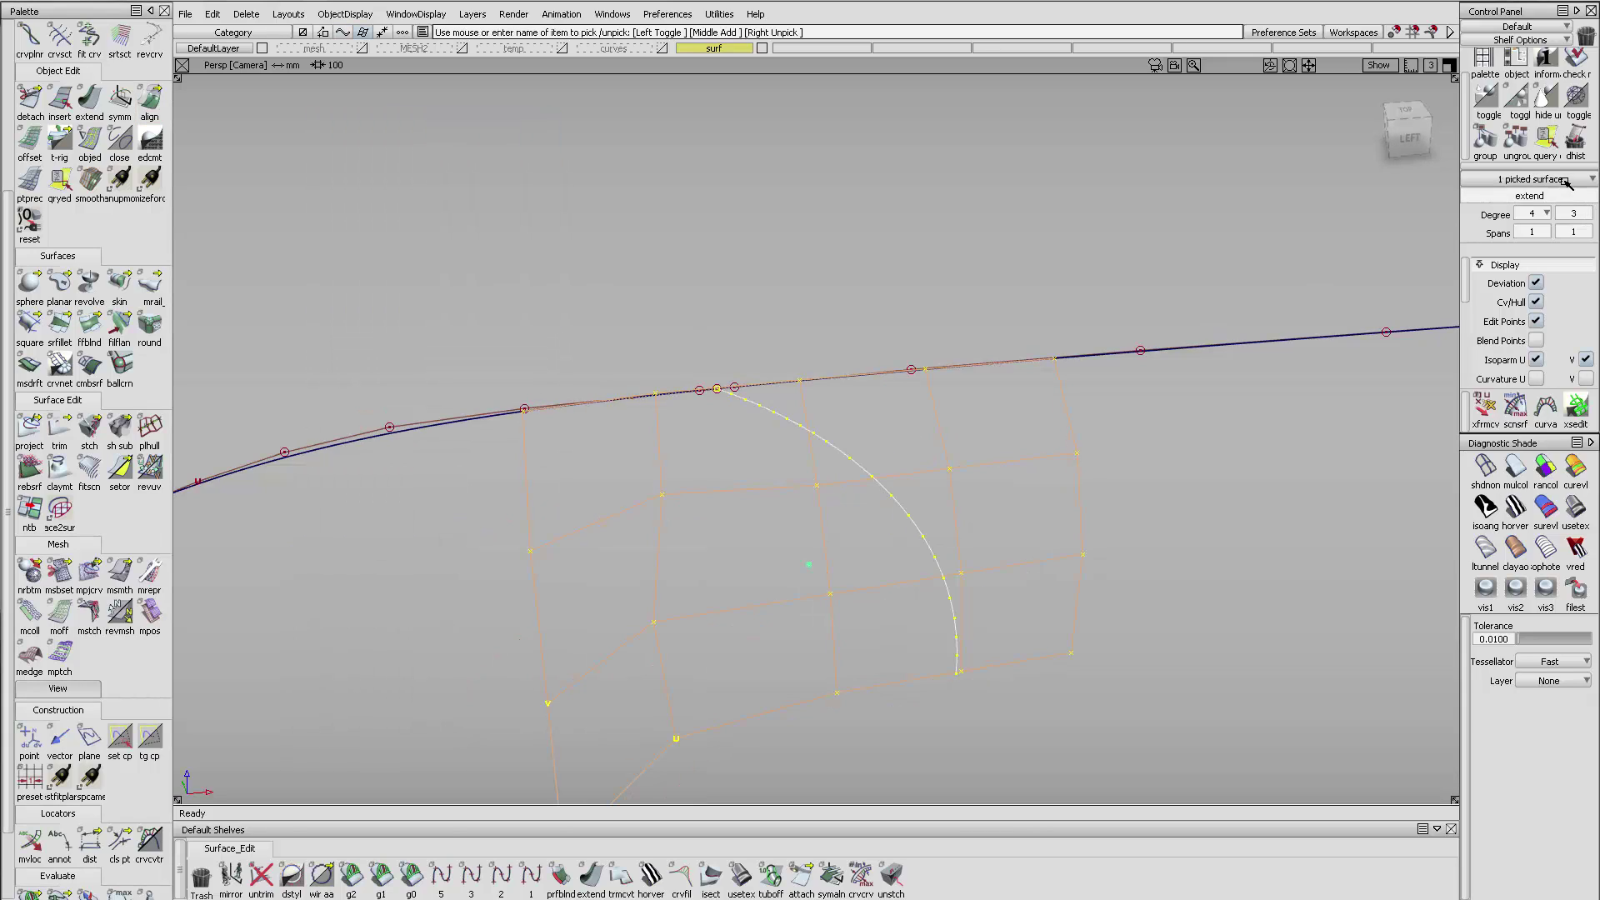
click(1546, 215)
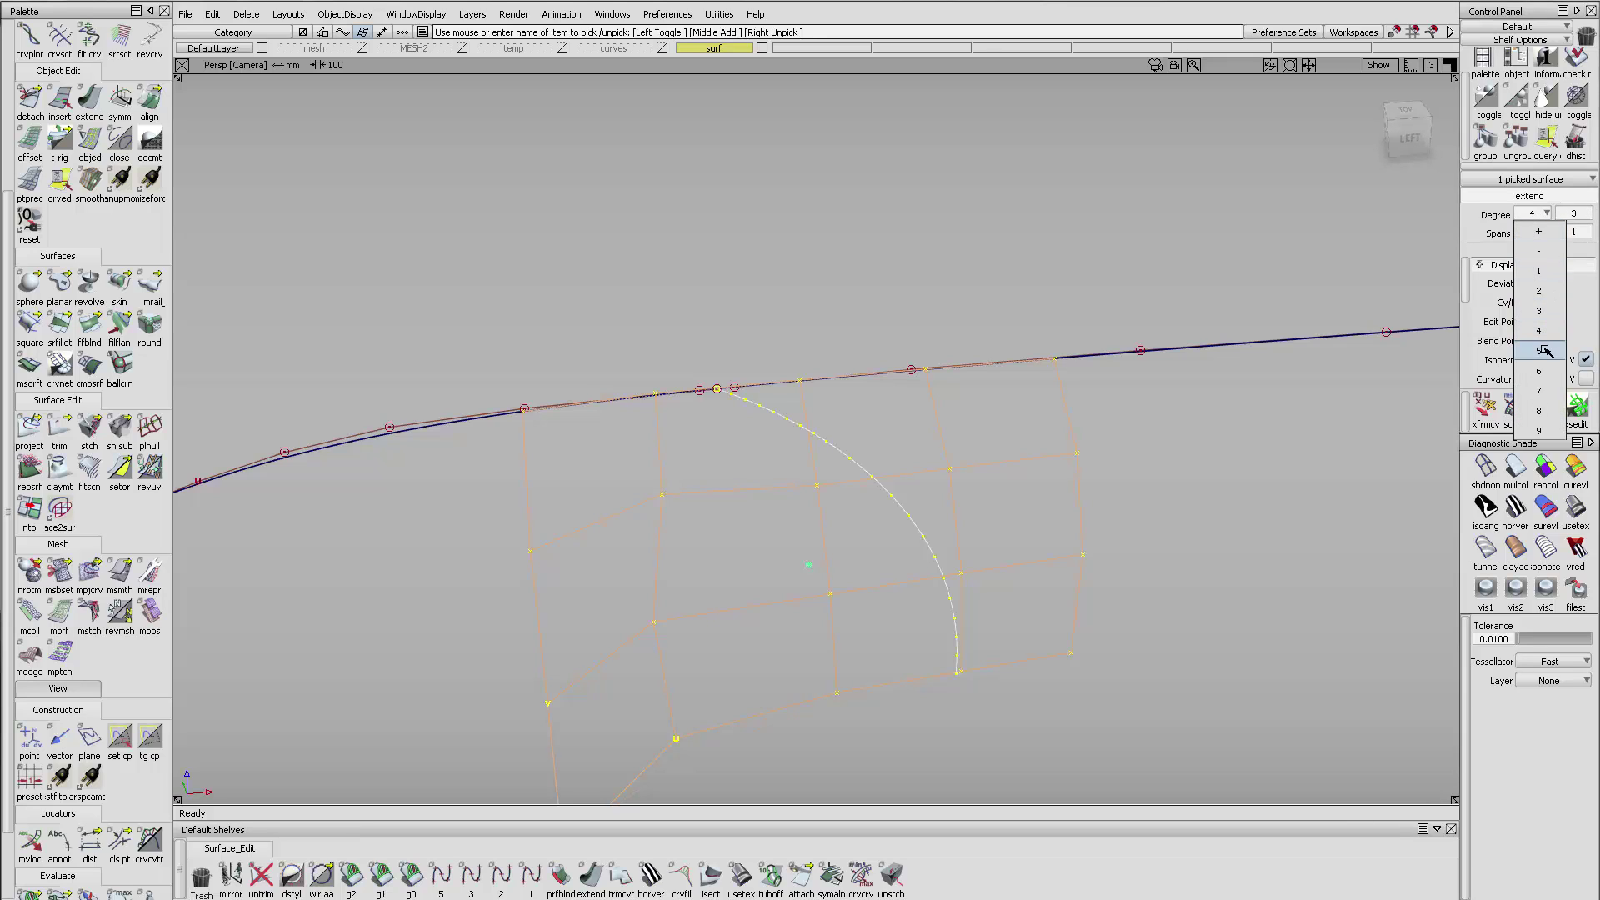
click(1537, 350)
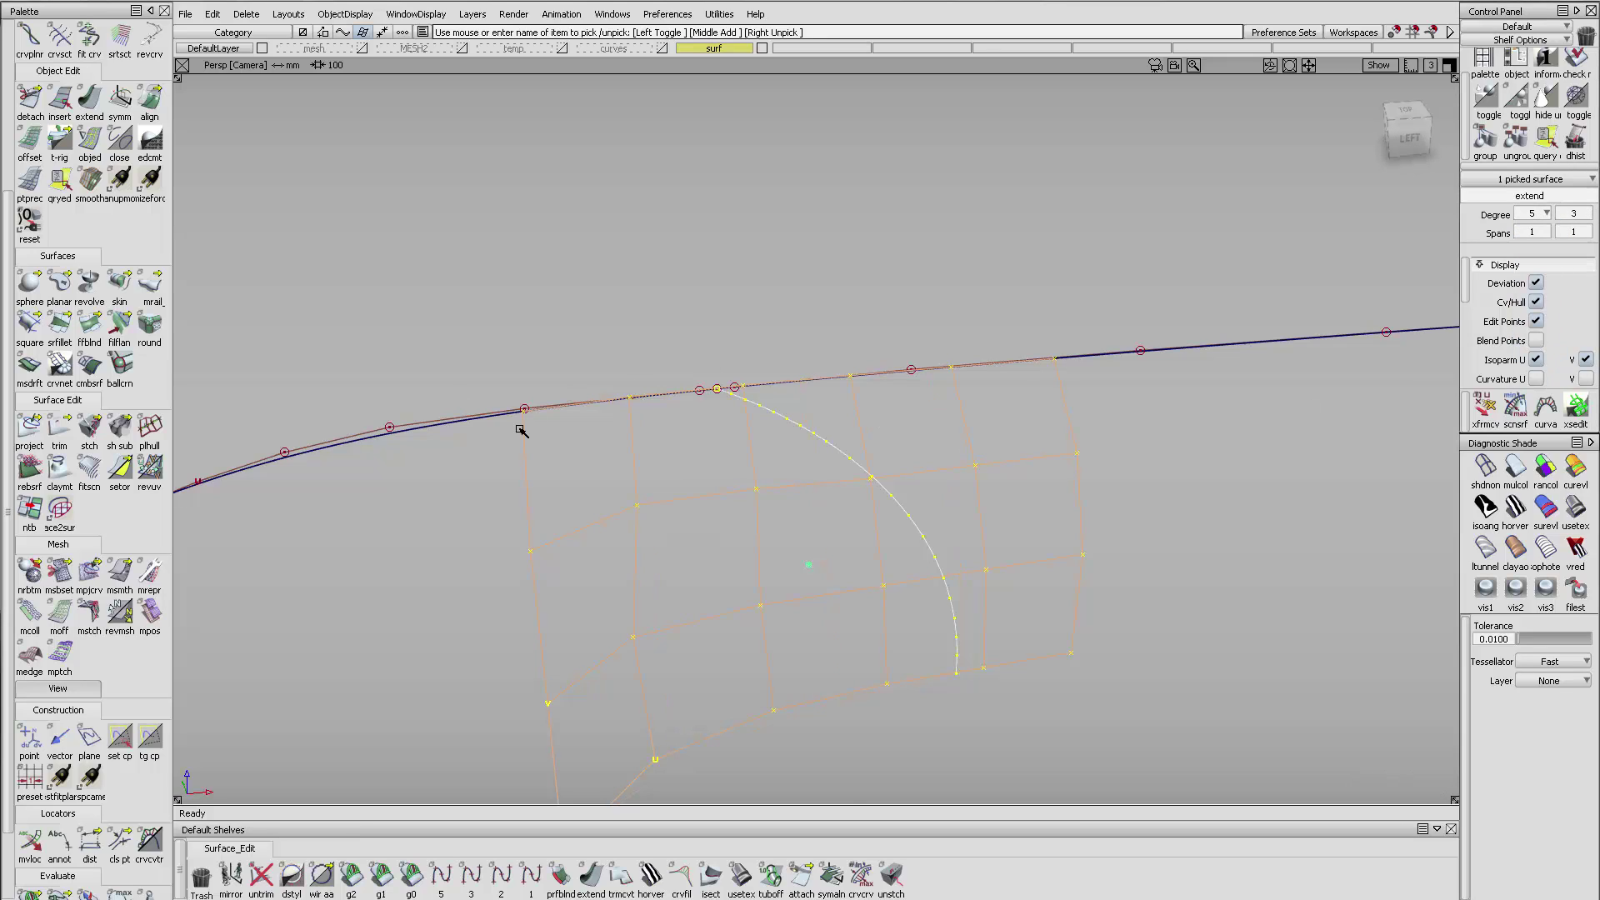
click(457, 297)
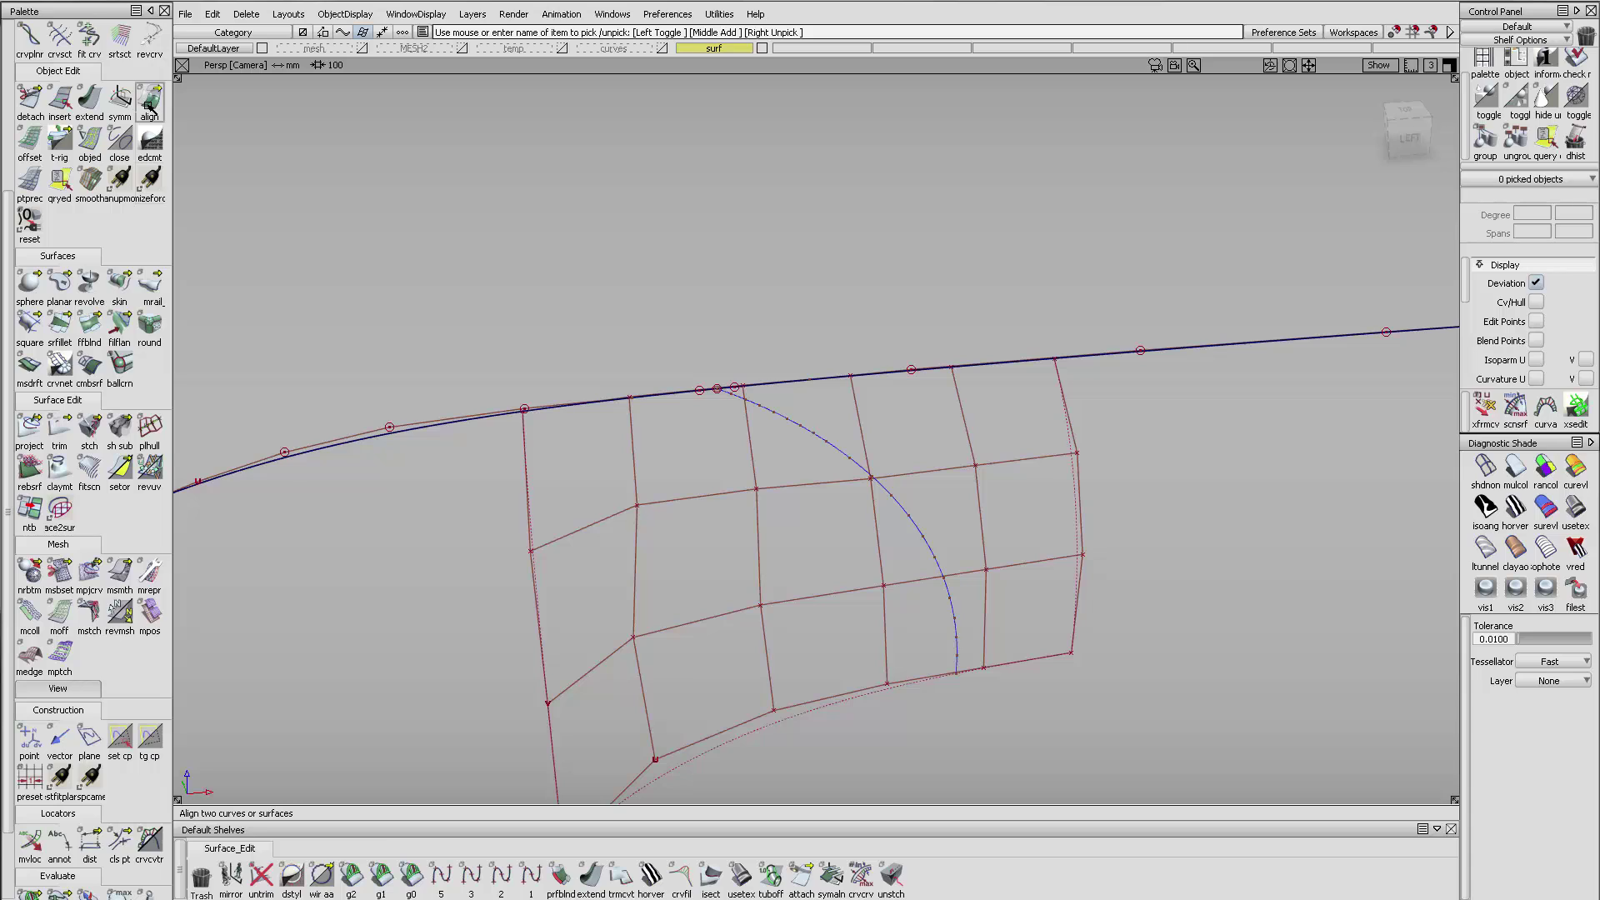
- Align the upper edge of the rear extension surface to the attached edge curve with G0 continuity, Edge type and Partial enabled
alt+shift+drag(823, 345, 771, 389)
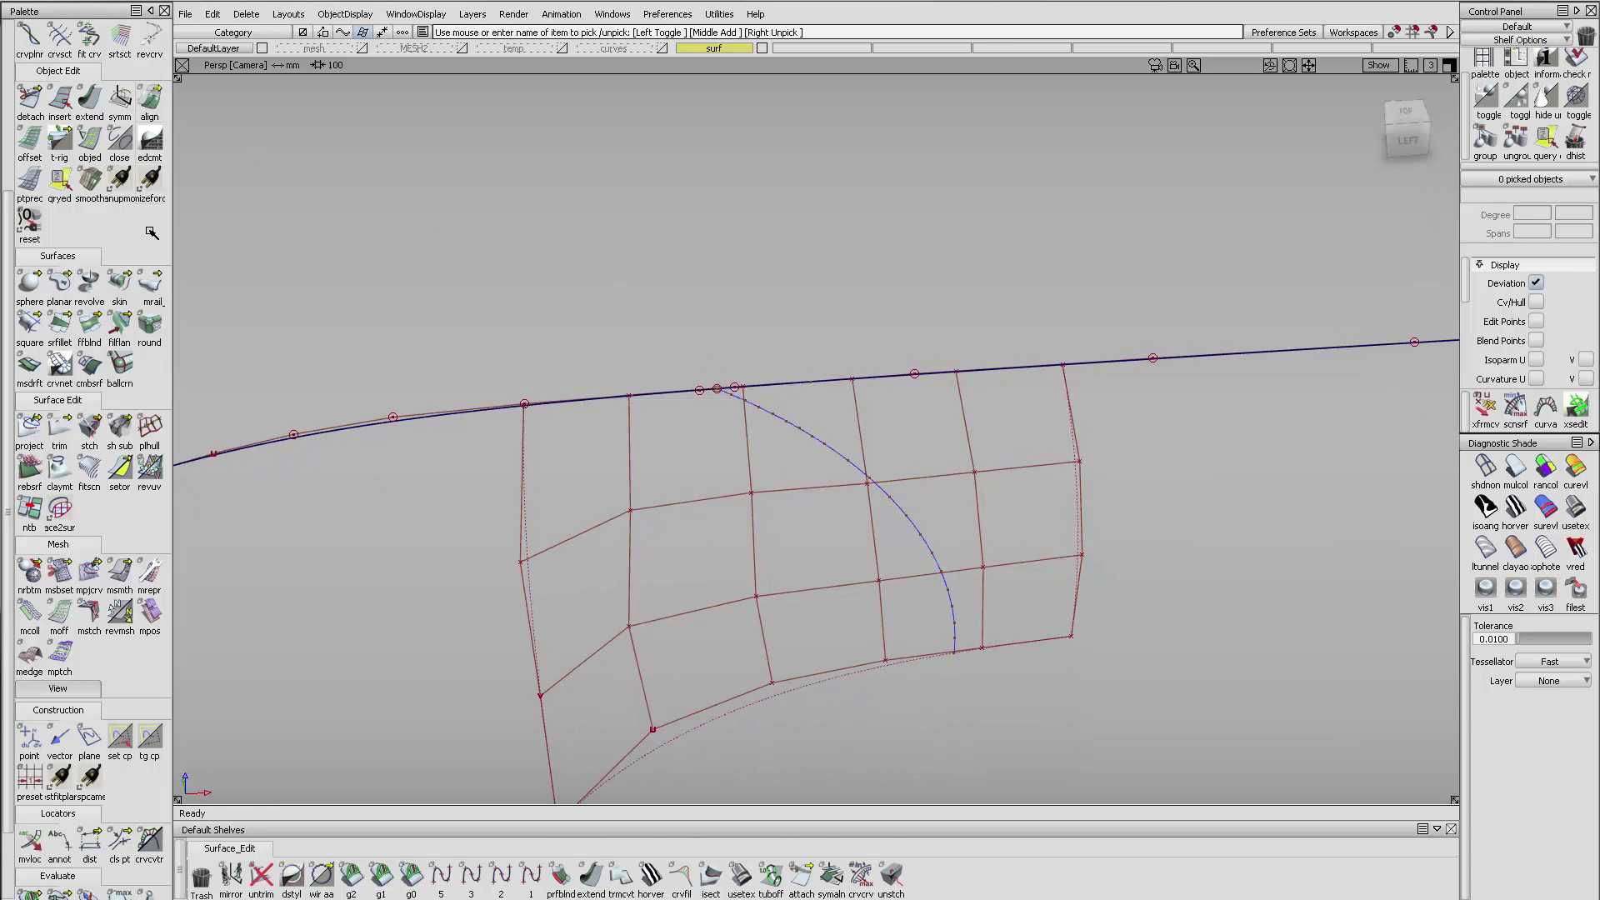
double_click(150, 98)
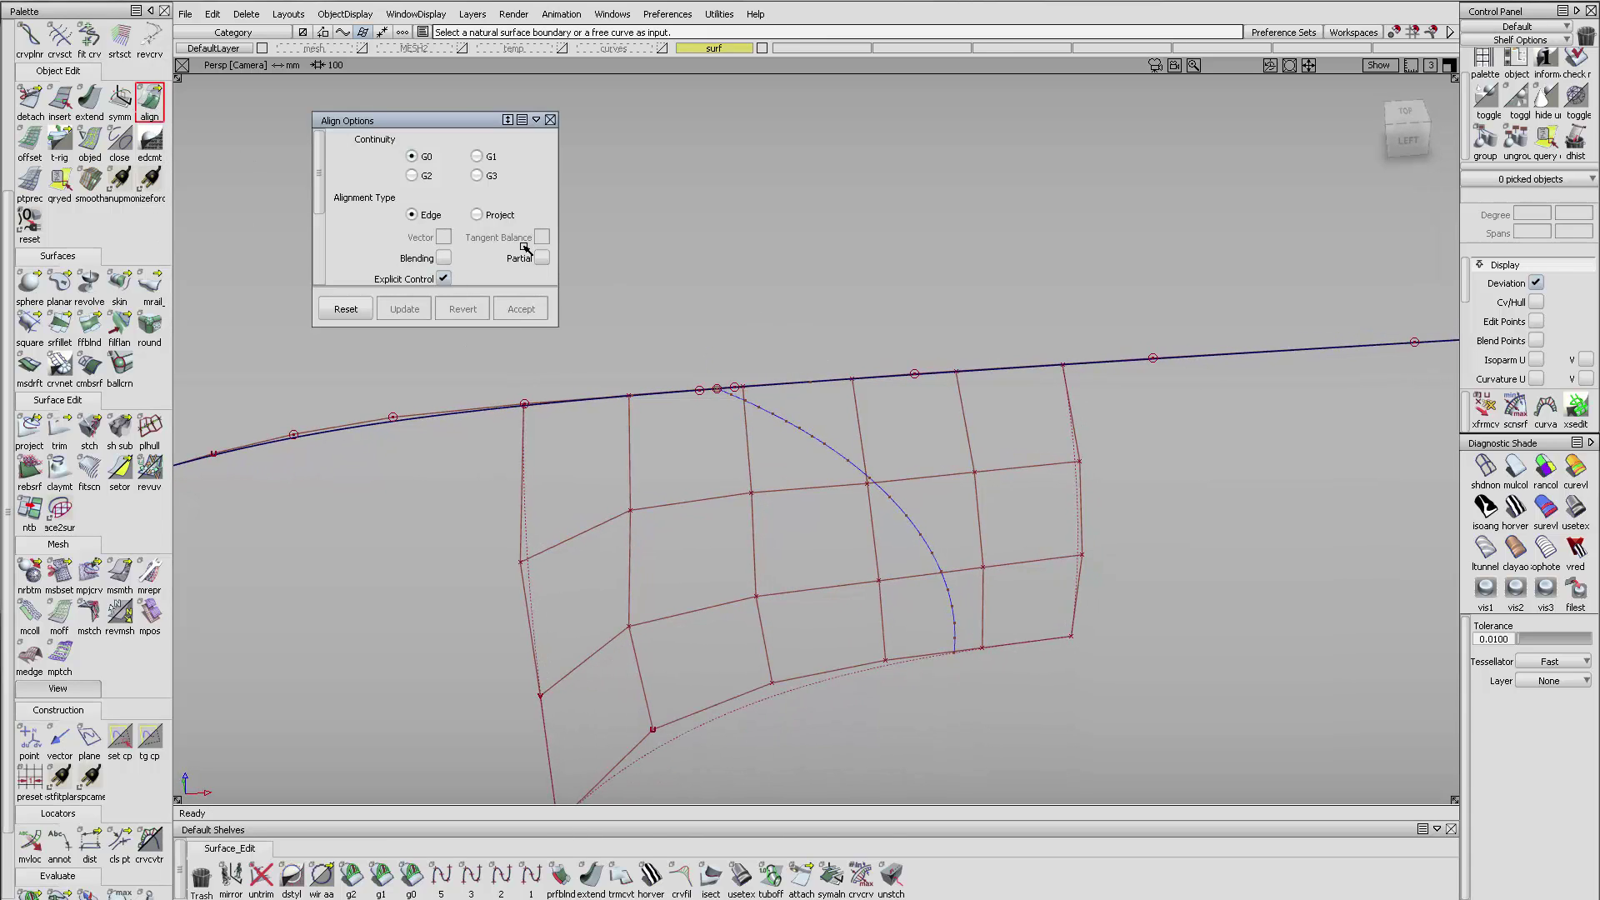
click(605, 401)
click(604, 400)
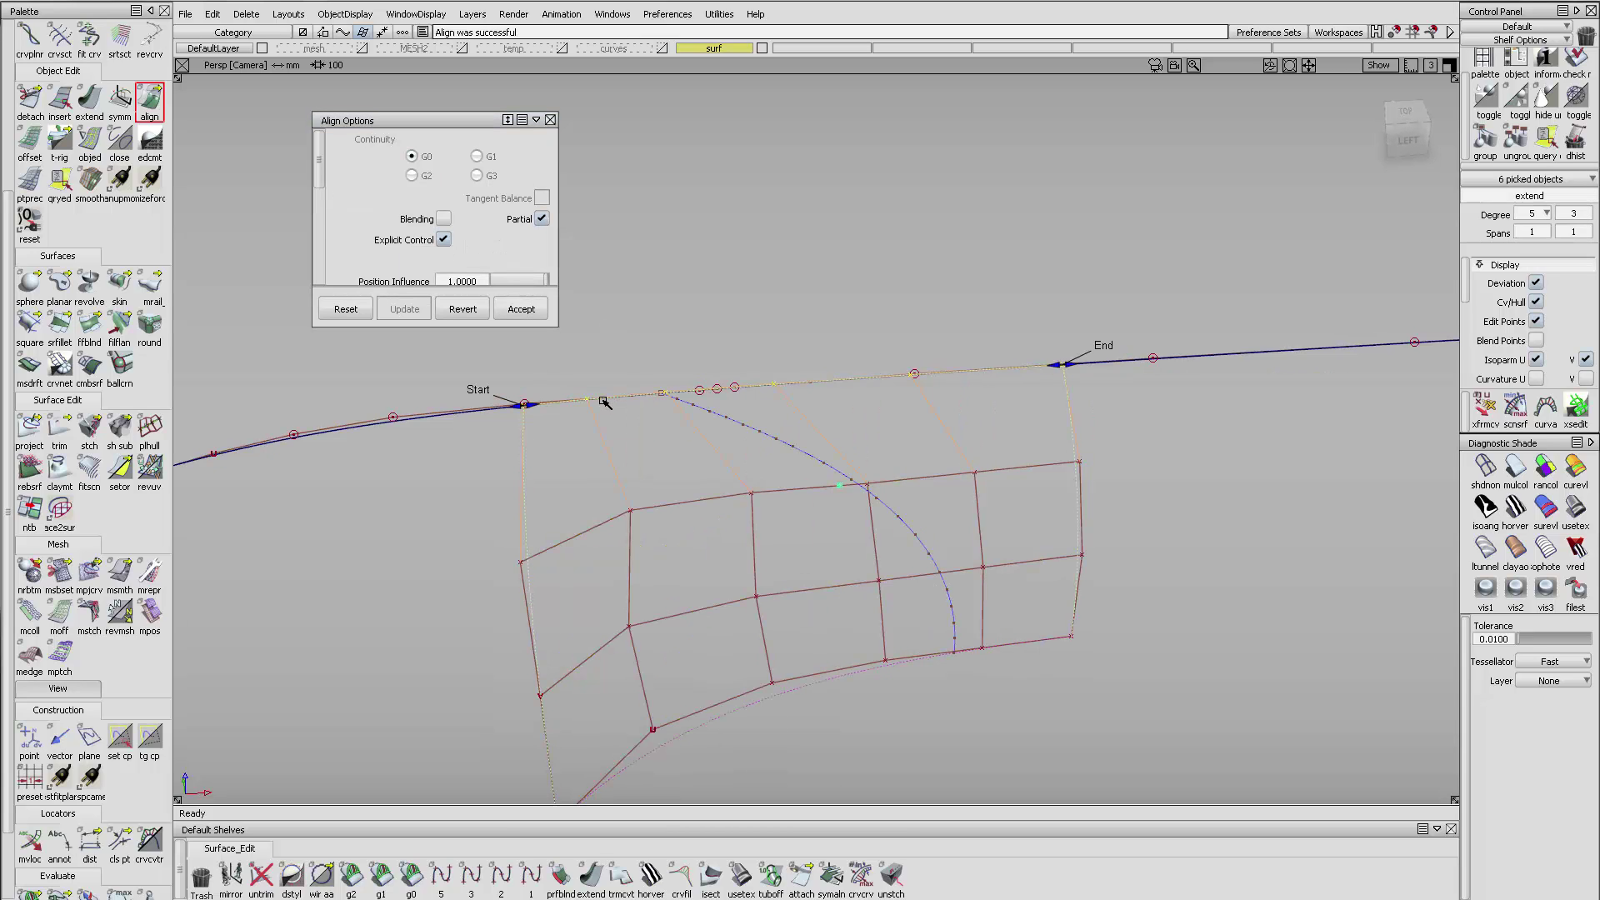
- Turn on Diagnostic Feedback for the alignment, set Position Influence to 0 and leave the surface deselected
scroll(467, 219, down, 5)
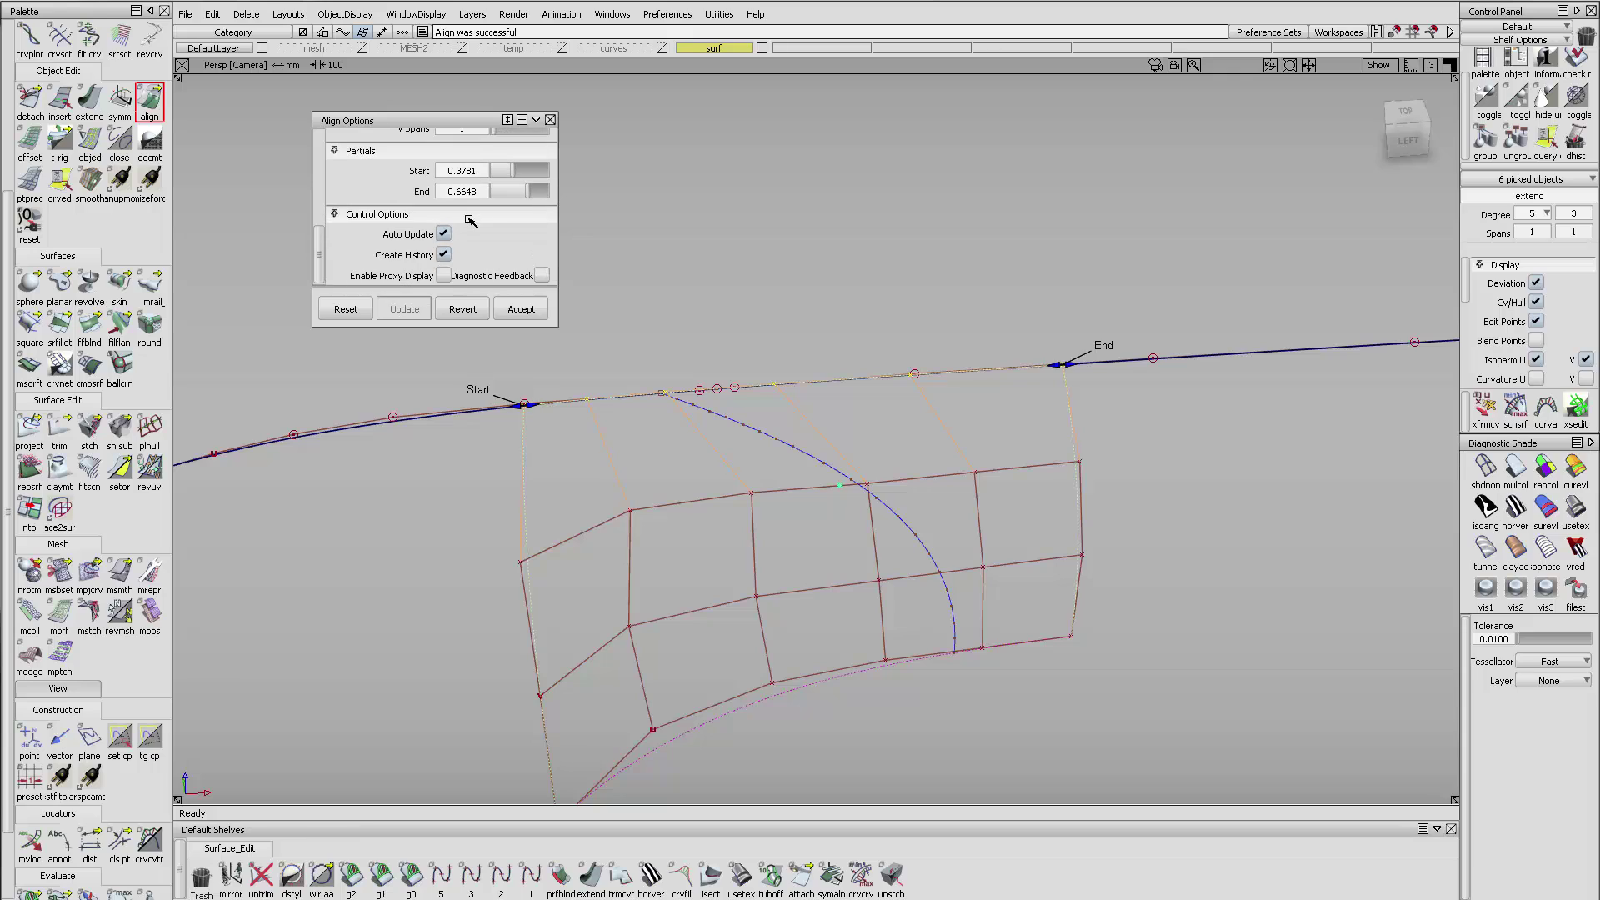
click(543, 276)
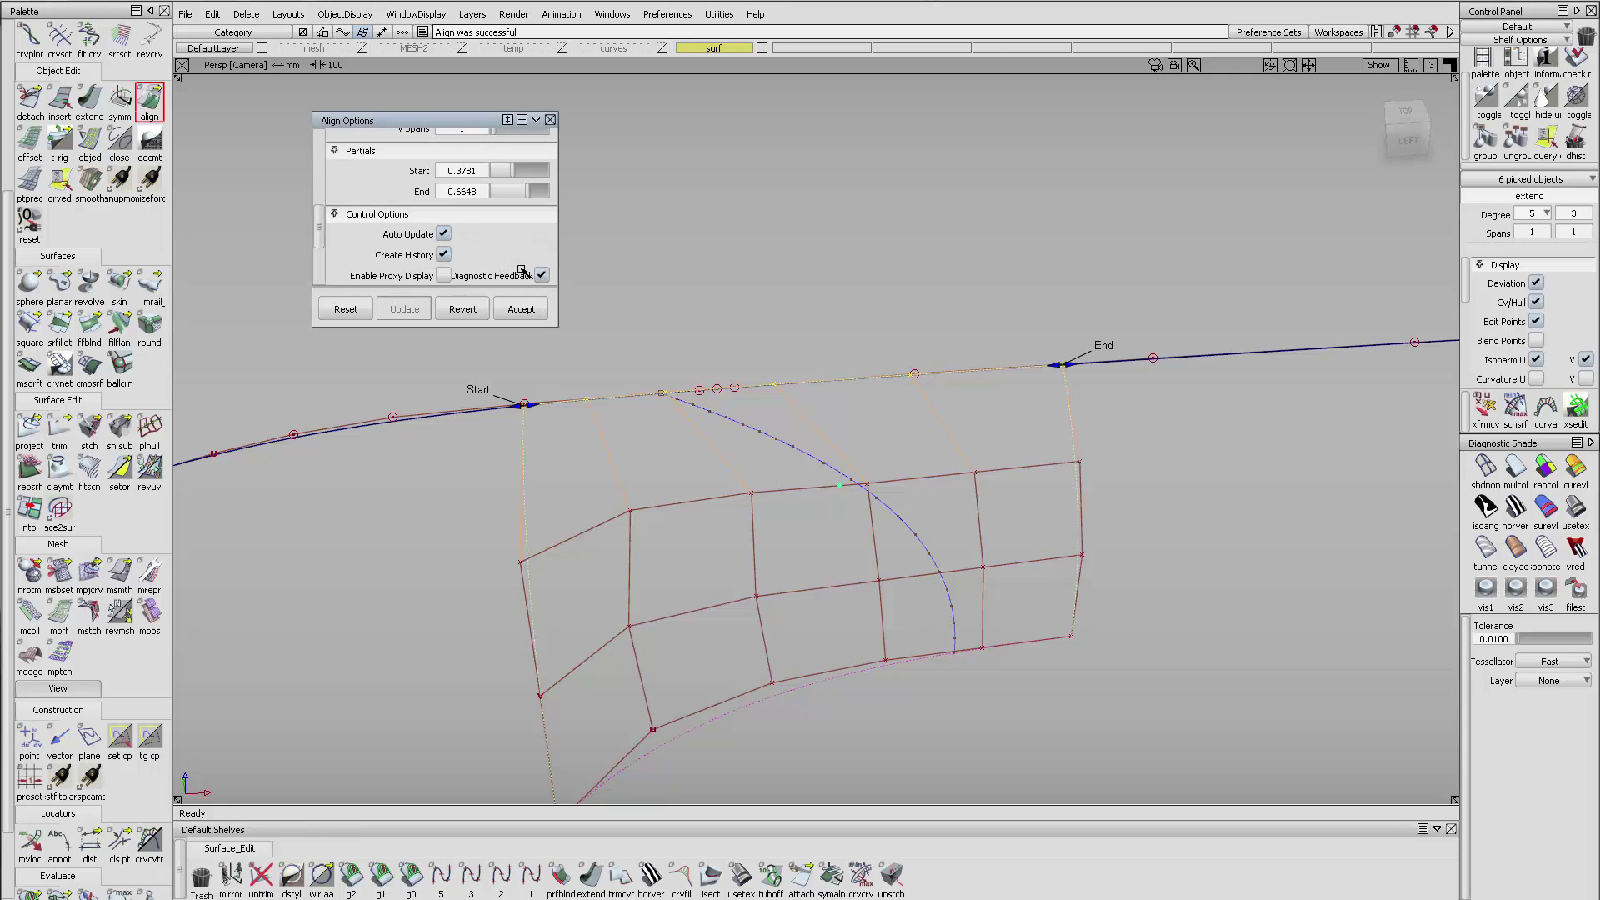
scroll(516, 265, down, 4)
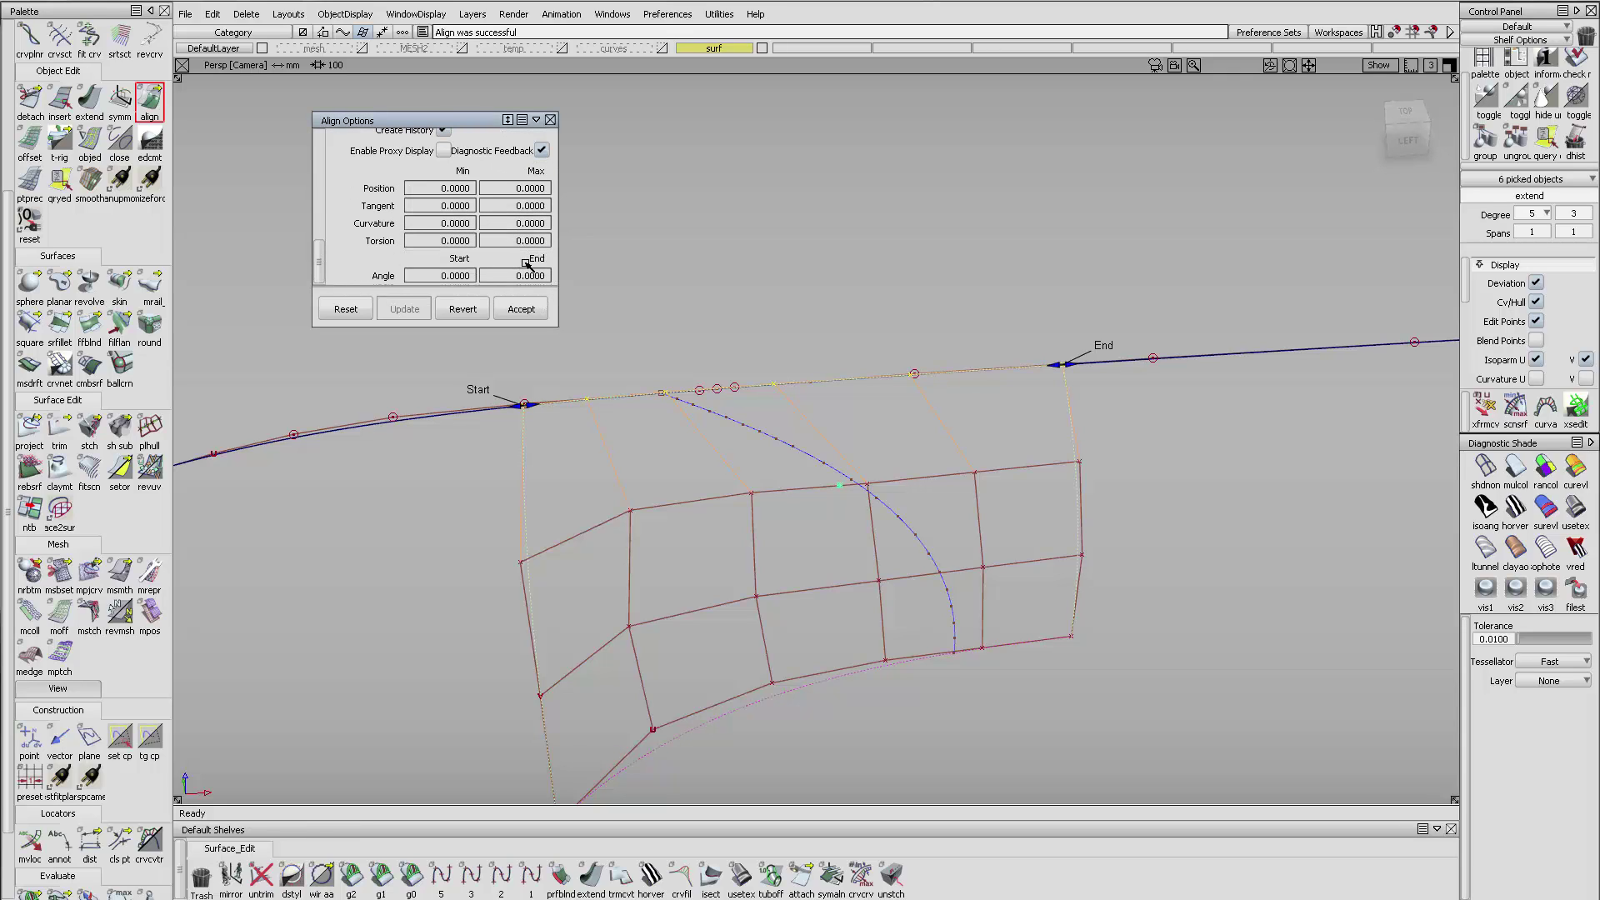
scroll(534, 208, up, 6)
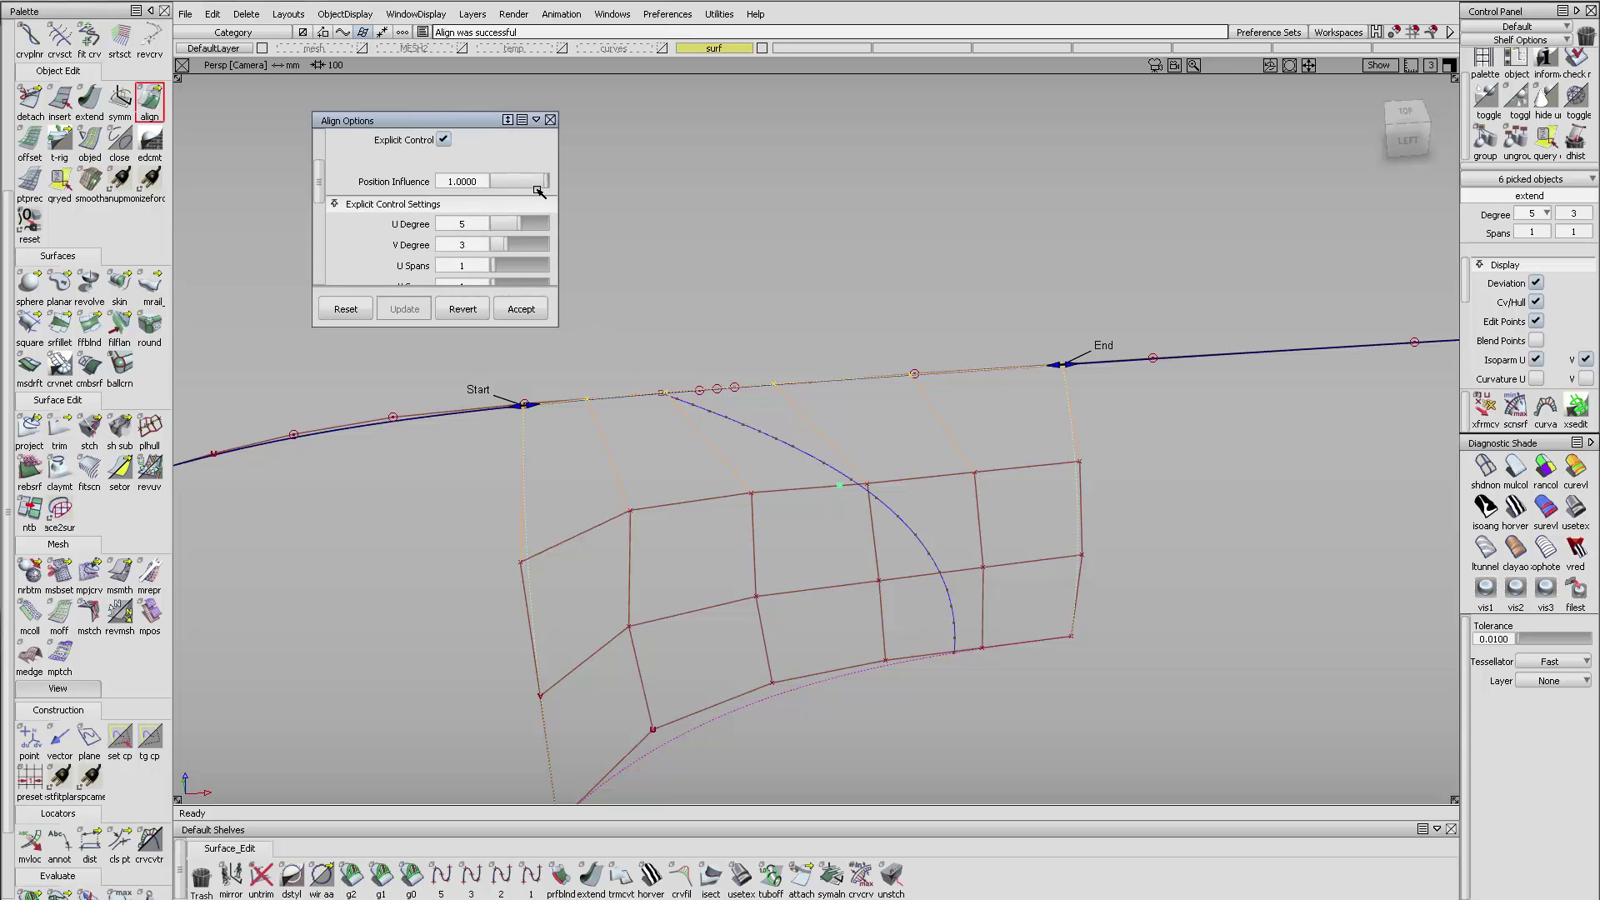
drag(536, 186, 458, 184)
alt+shift+drag(942, 363, 860, 353)
click(860, 353)
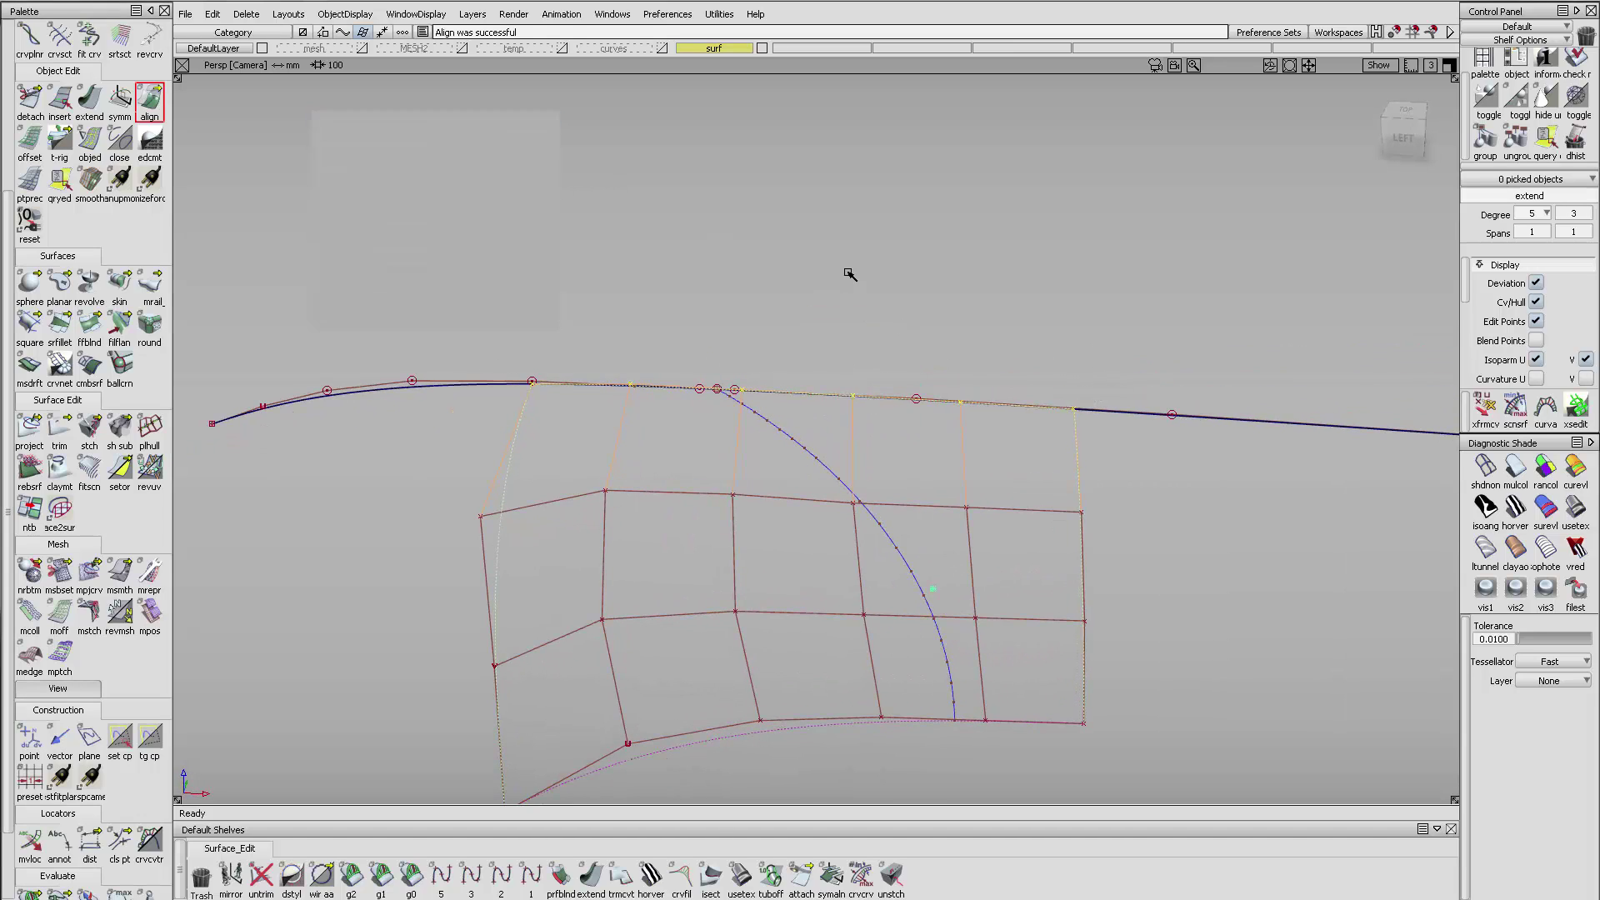
- Build a narrow draft surface along the attached upper edge curve as a reference for checking the alignment
click(31, 380)
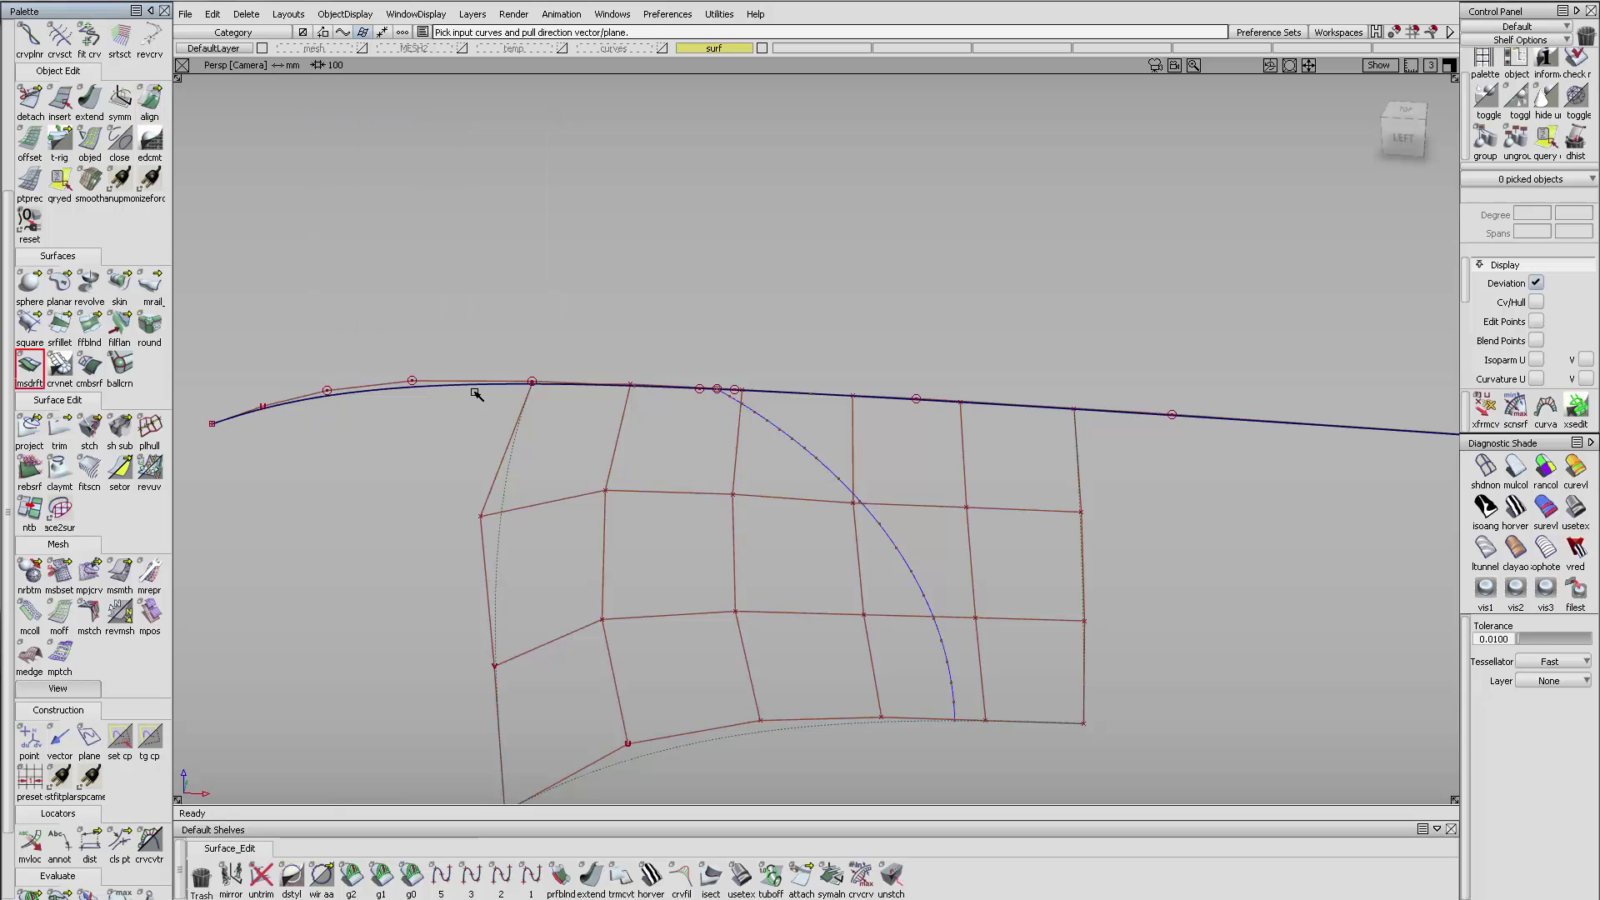
click(506, 384)
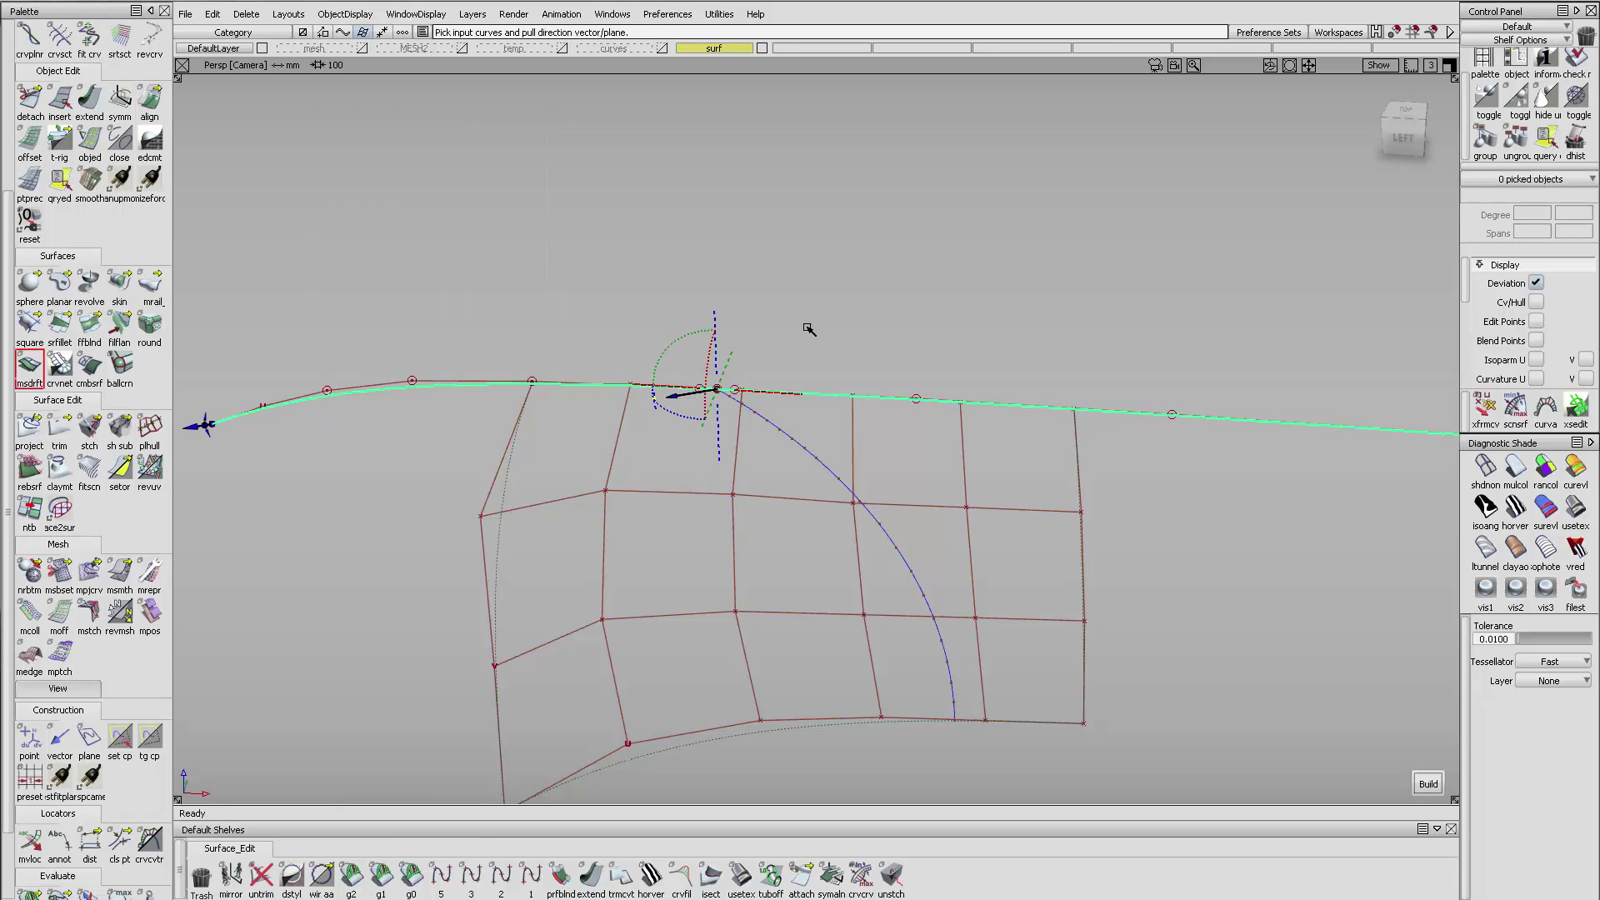
alt+shift+right_drag(805, 326, 737, 371)
alt+shift+drag(738, 371, 744, 375)
click(737, 347)
key(space)
ctrl+shift+drag(796, 476, 792, 361)
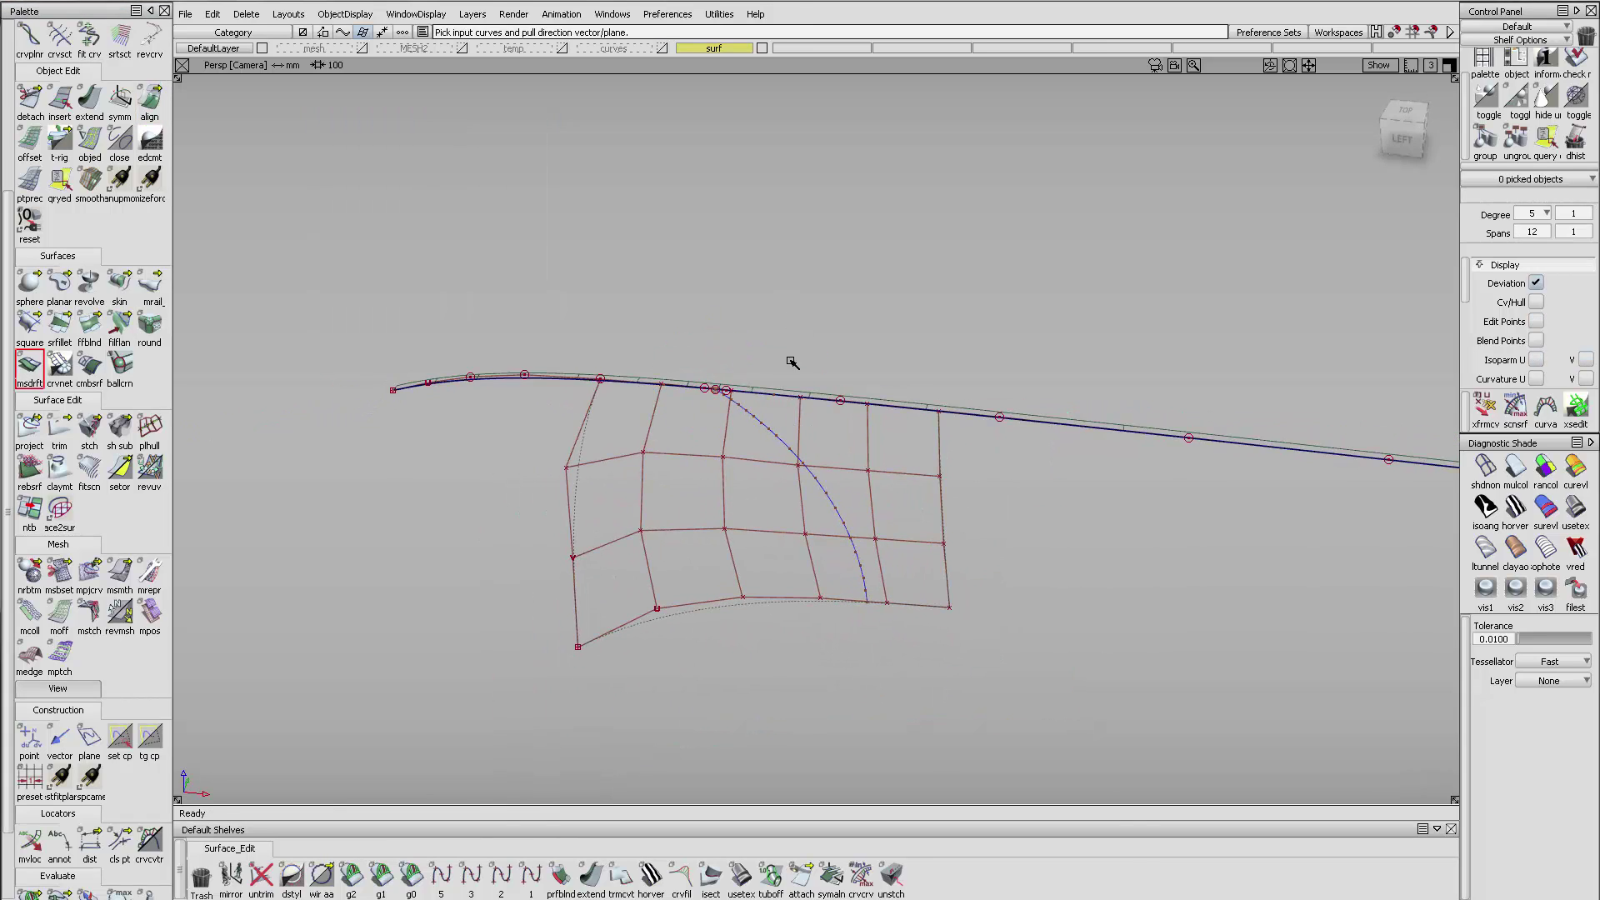
- Check the G0 gap between the extension surface's upper edge and the draft surface from several angles, then clear the check
alt+shift+right_drag(738, 379, 761, 389)
alt+shift+drag(760, 389, 664, 460)
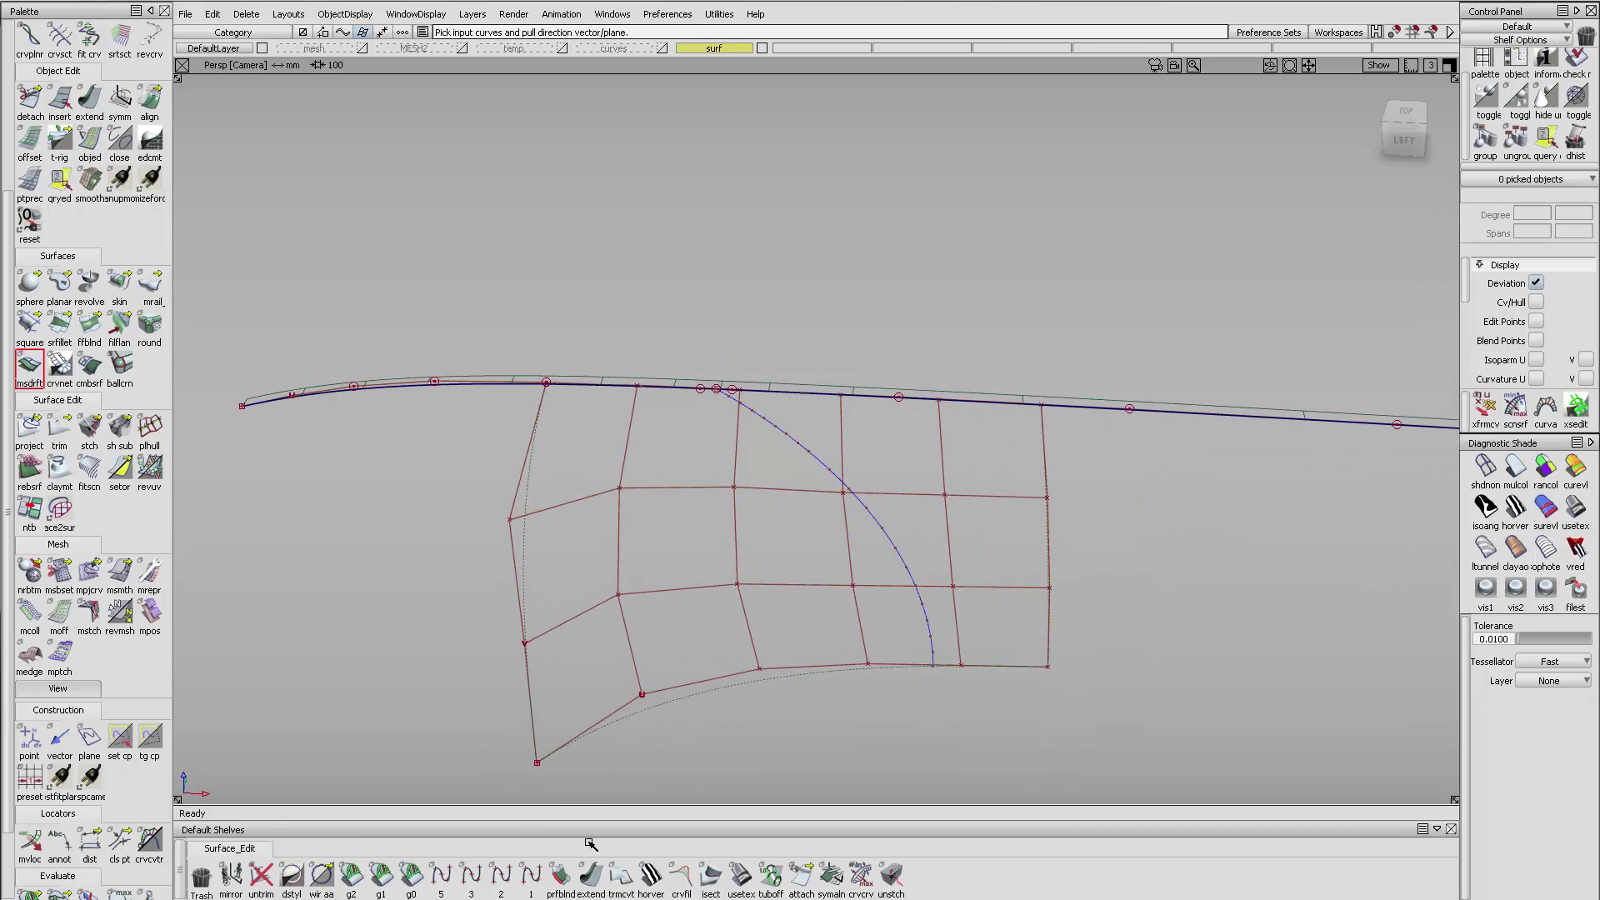
click(411, 875)
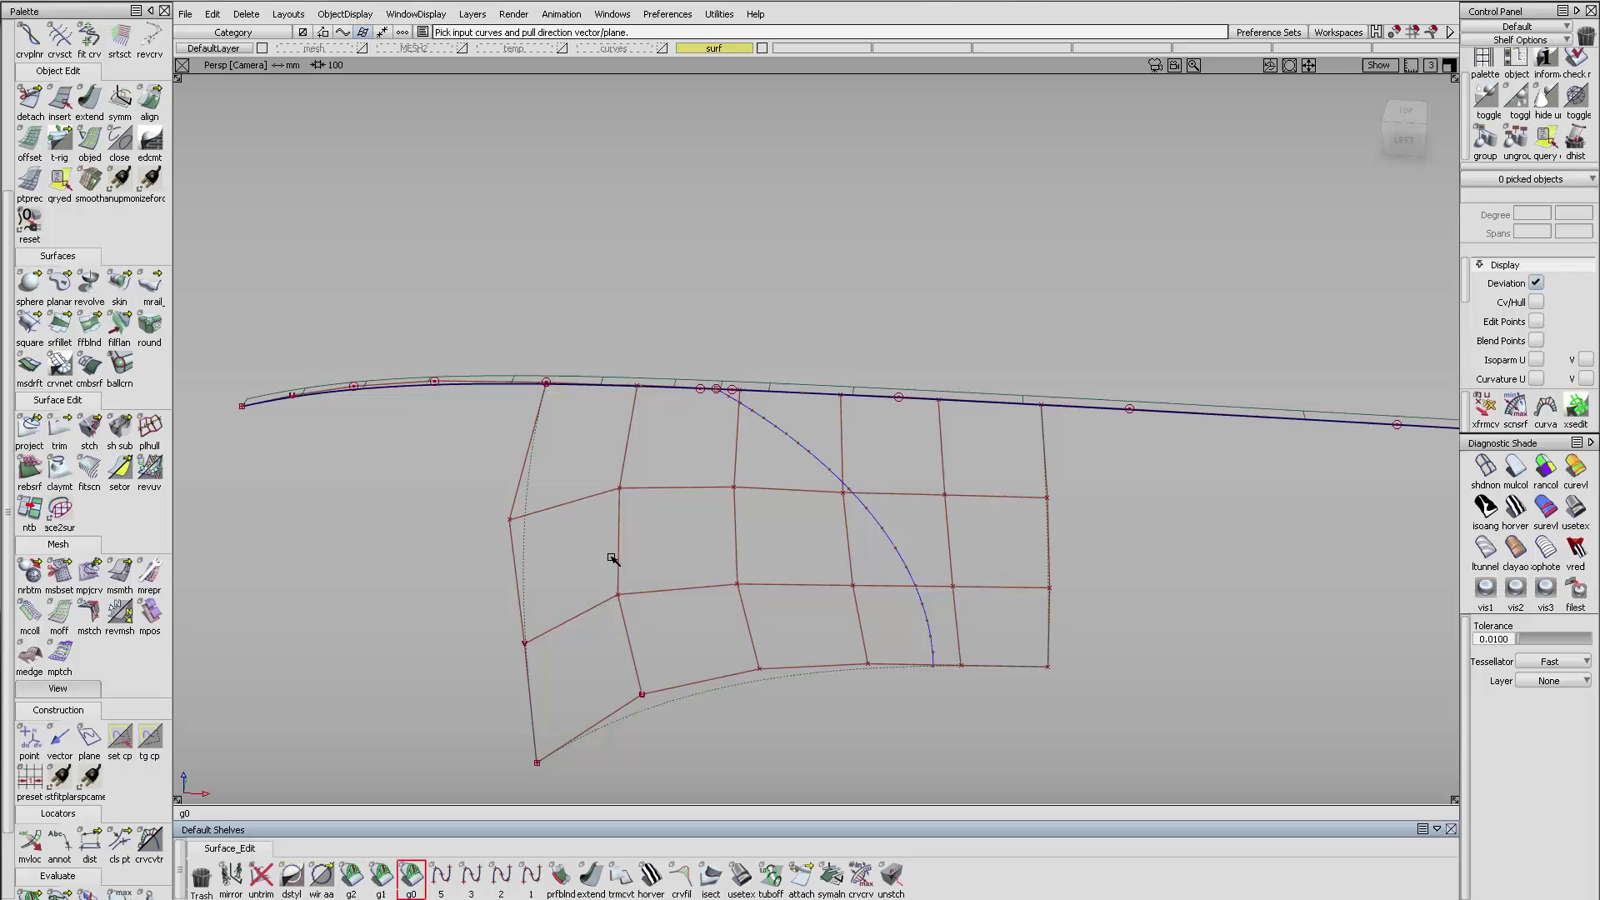
click(604, 390)
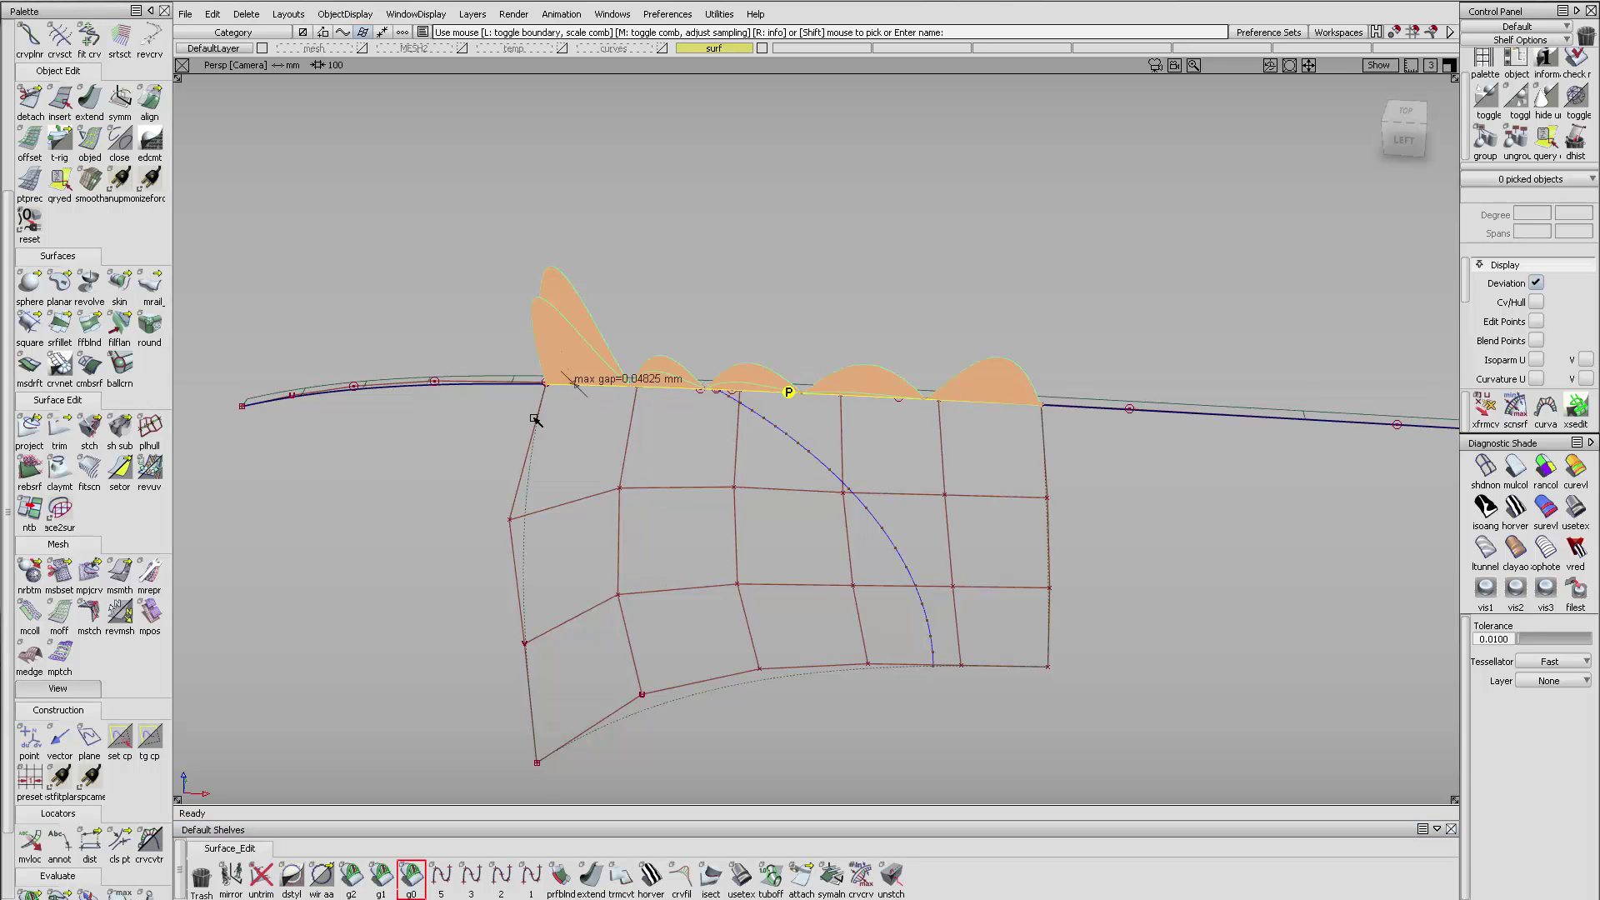
alt+shift+drag(610, 395, 683, 404)
alt+shift+right_drag(683, 404, 793, 390)
alt+shift+drag(793, 390, 623, 494)
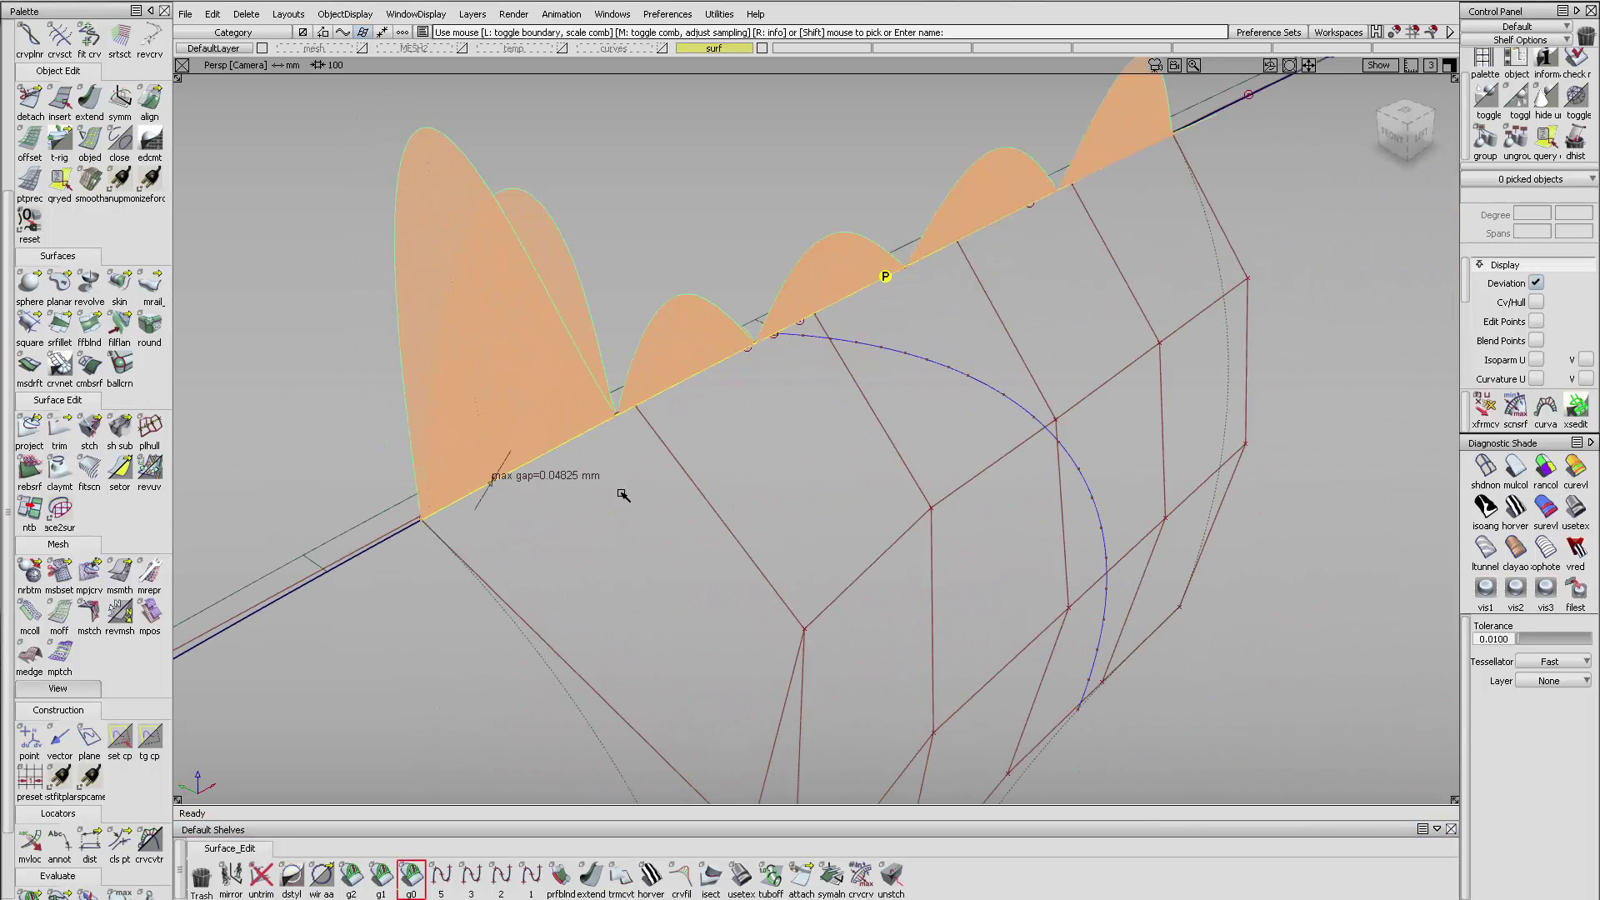
alt+shift+right_drag(765, 449, 725, 481)
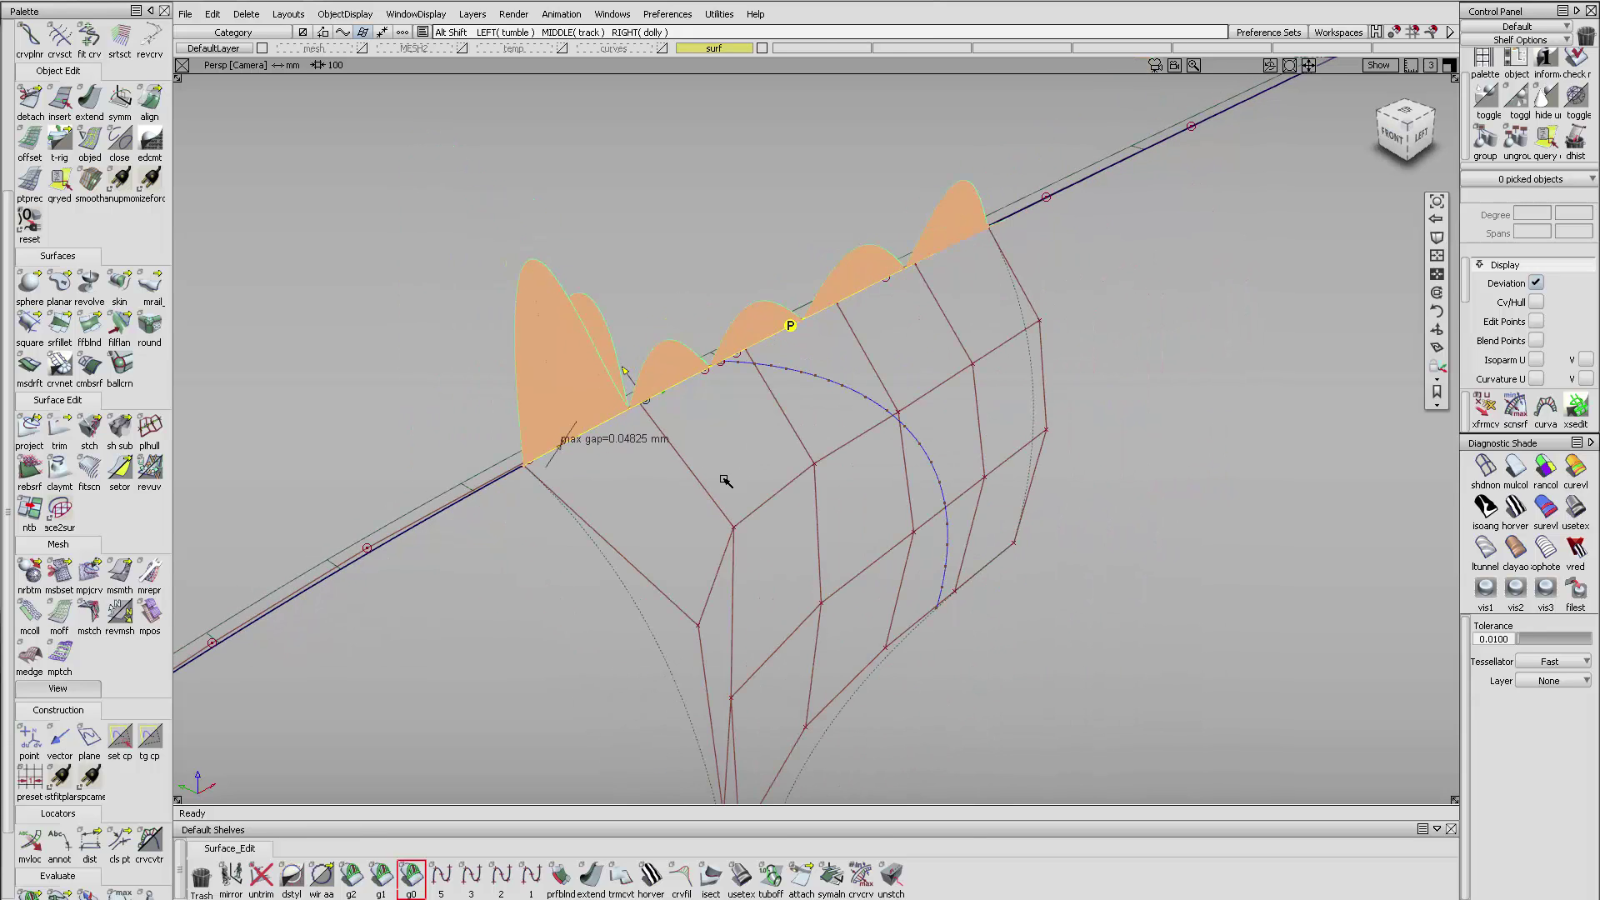
alt+shift+drag(725, 481, 449, 470)
alt+shift+drag(965, 441, 898, 450)
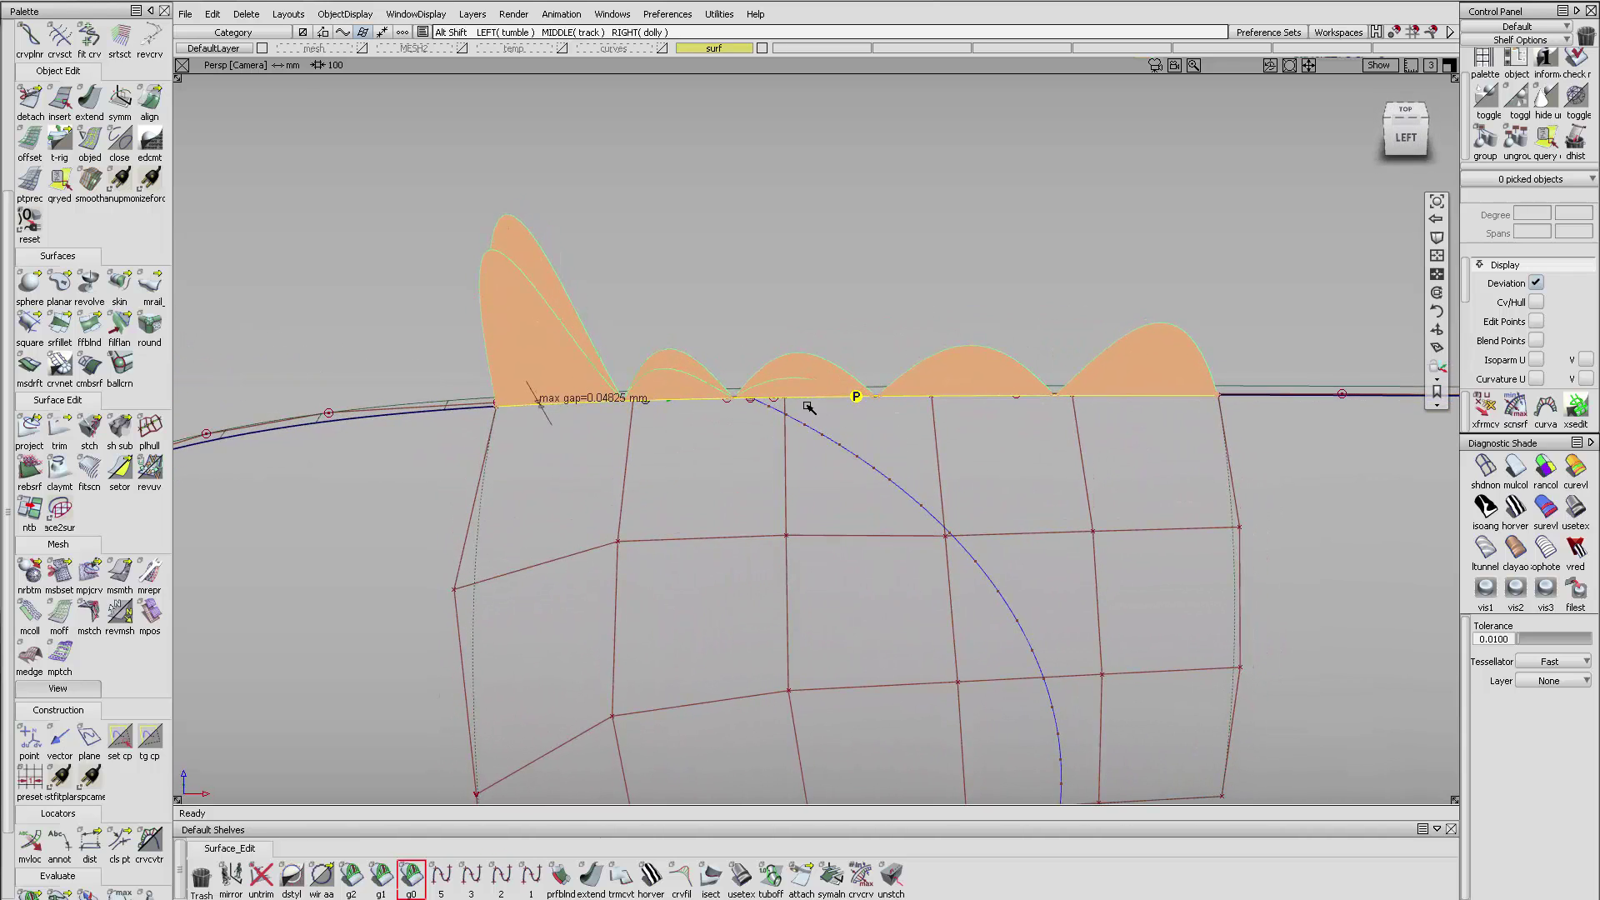
alt+shift+drag(807, 405, 871, 400)
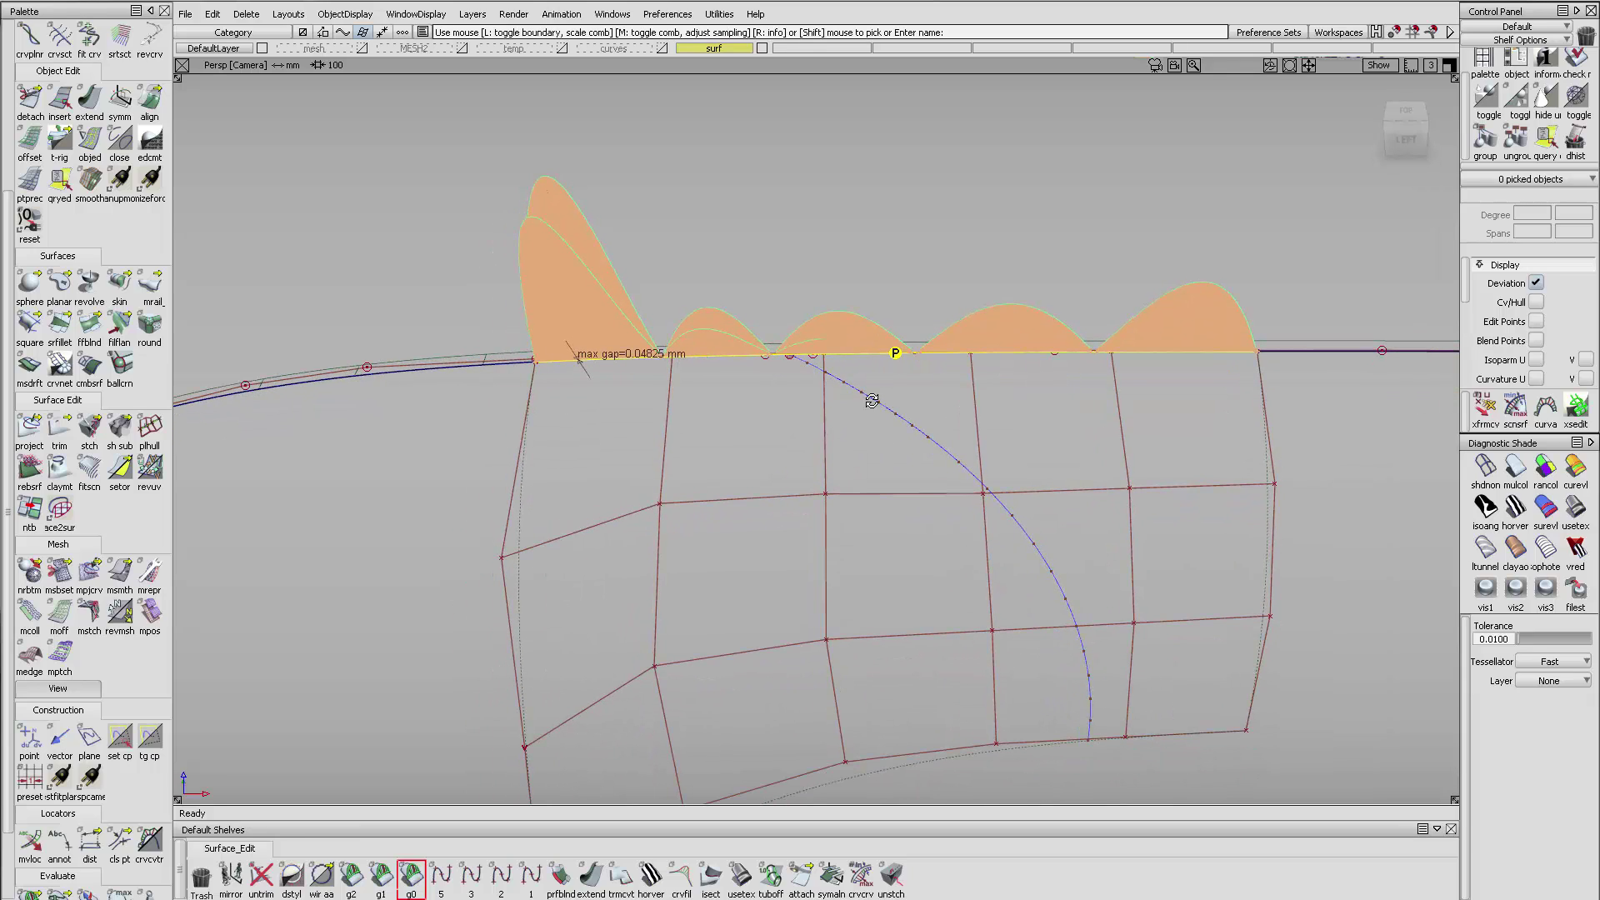
click(833, 309)
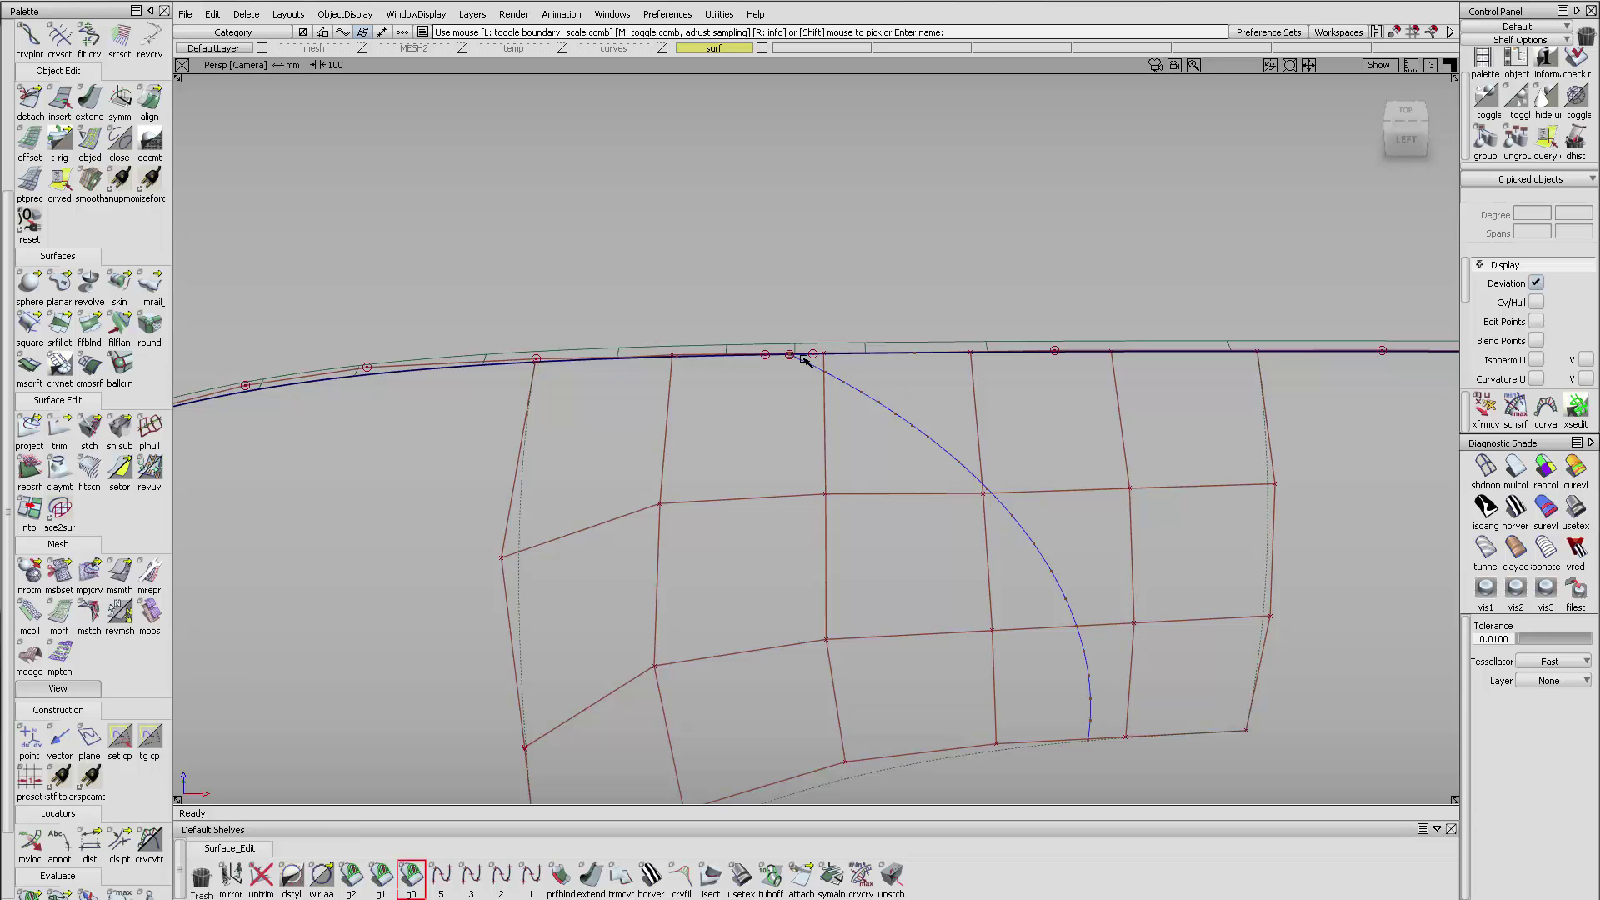
- Delete the reference draft surface along the upper edge curve
key(ctrl+F5)
click(812, 344)
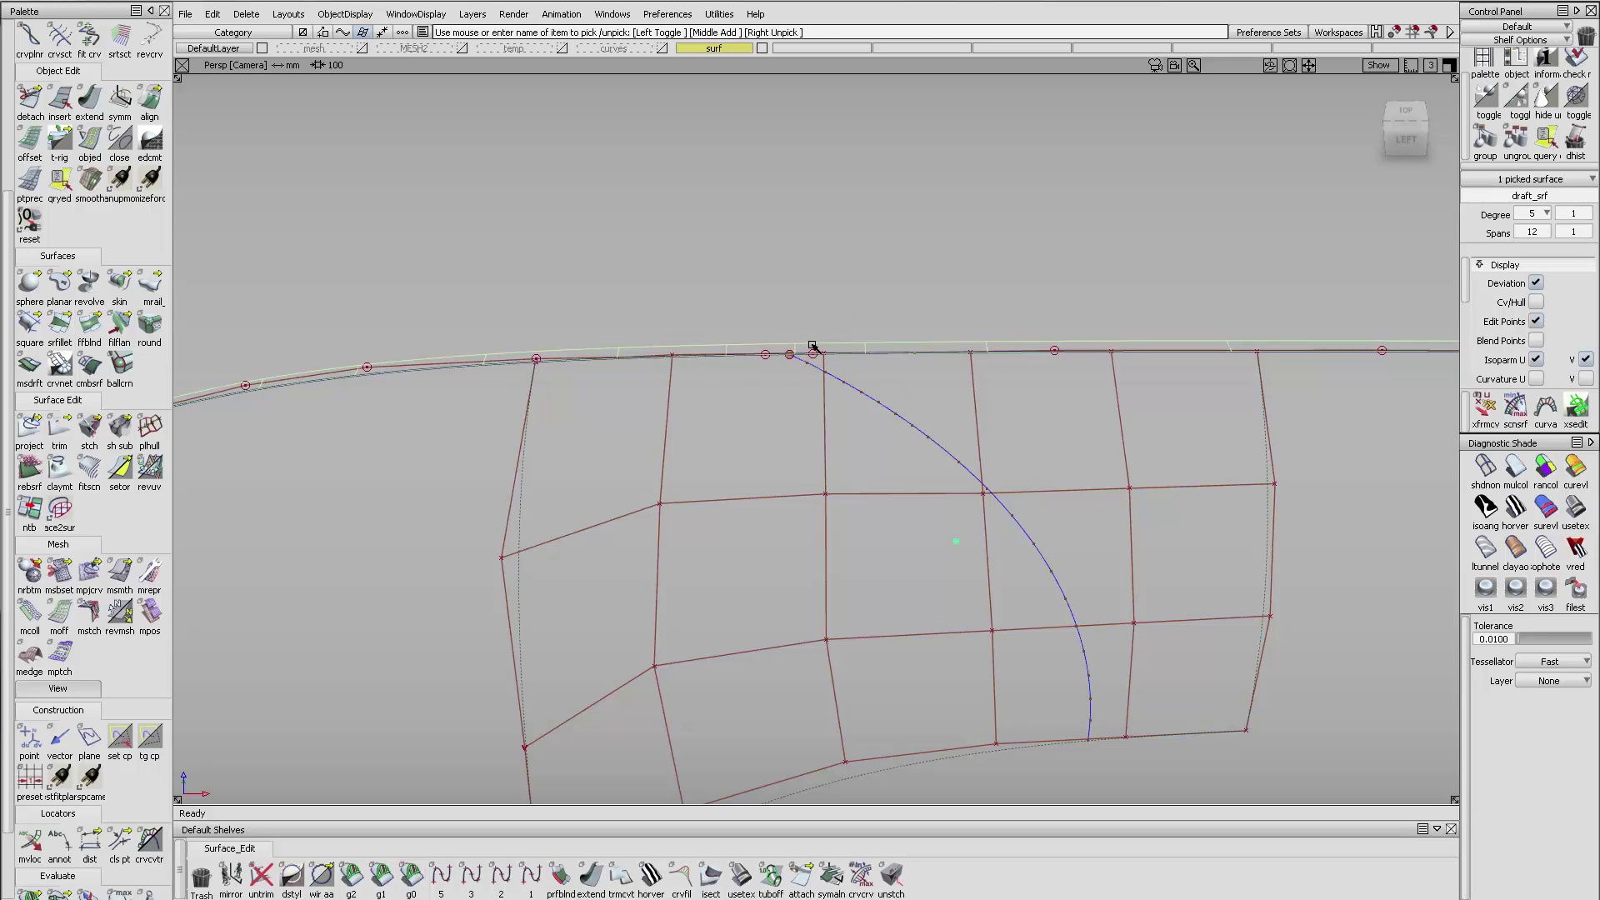
key(Delete)
key(Return)
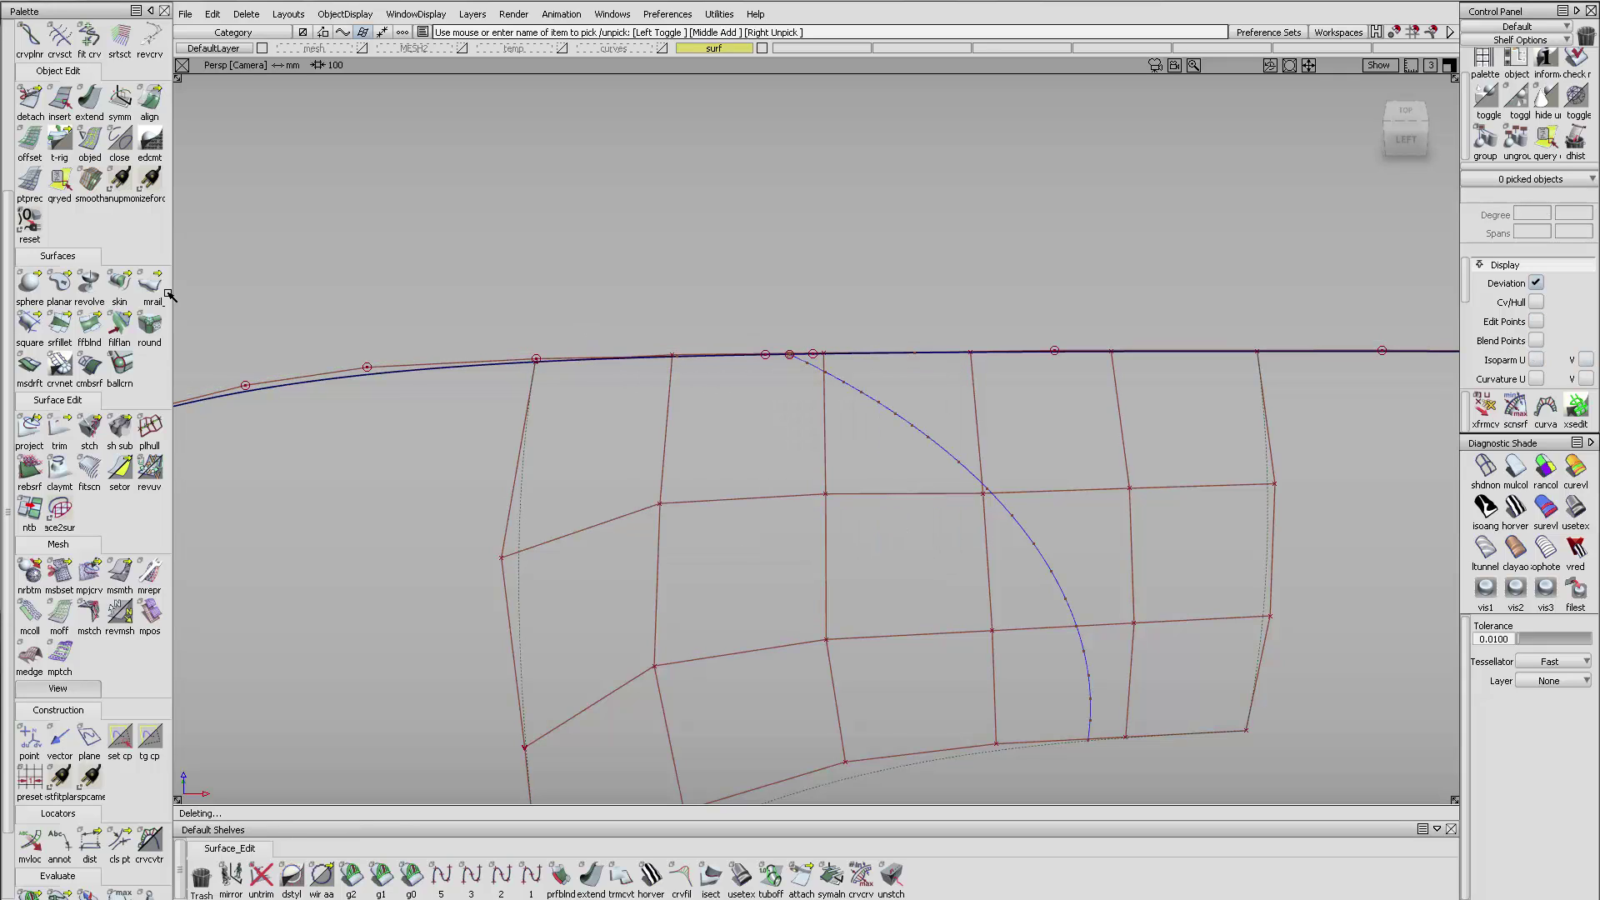
- Shorten the surface's front edge with a negative Extend of about -318 mm, ending where the arch curve meets the upper curve, and discard its history
click(90, 100)
click(531, 381)
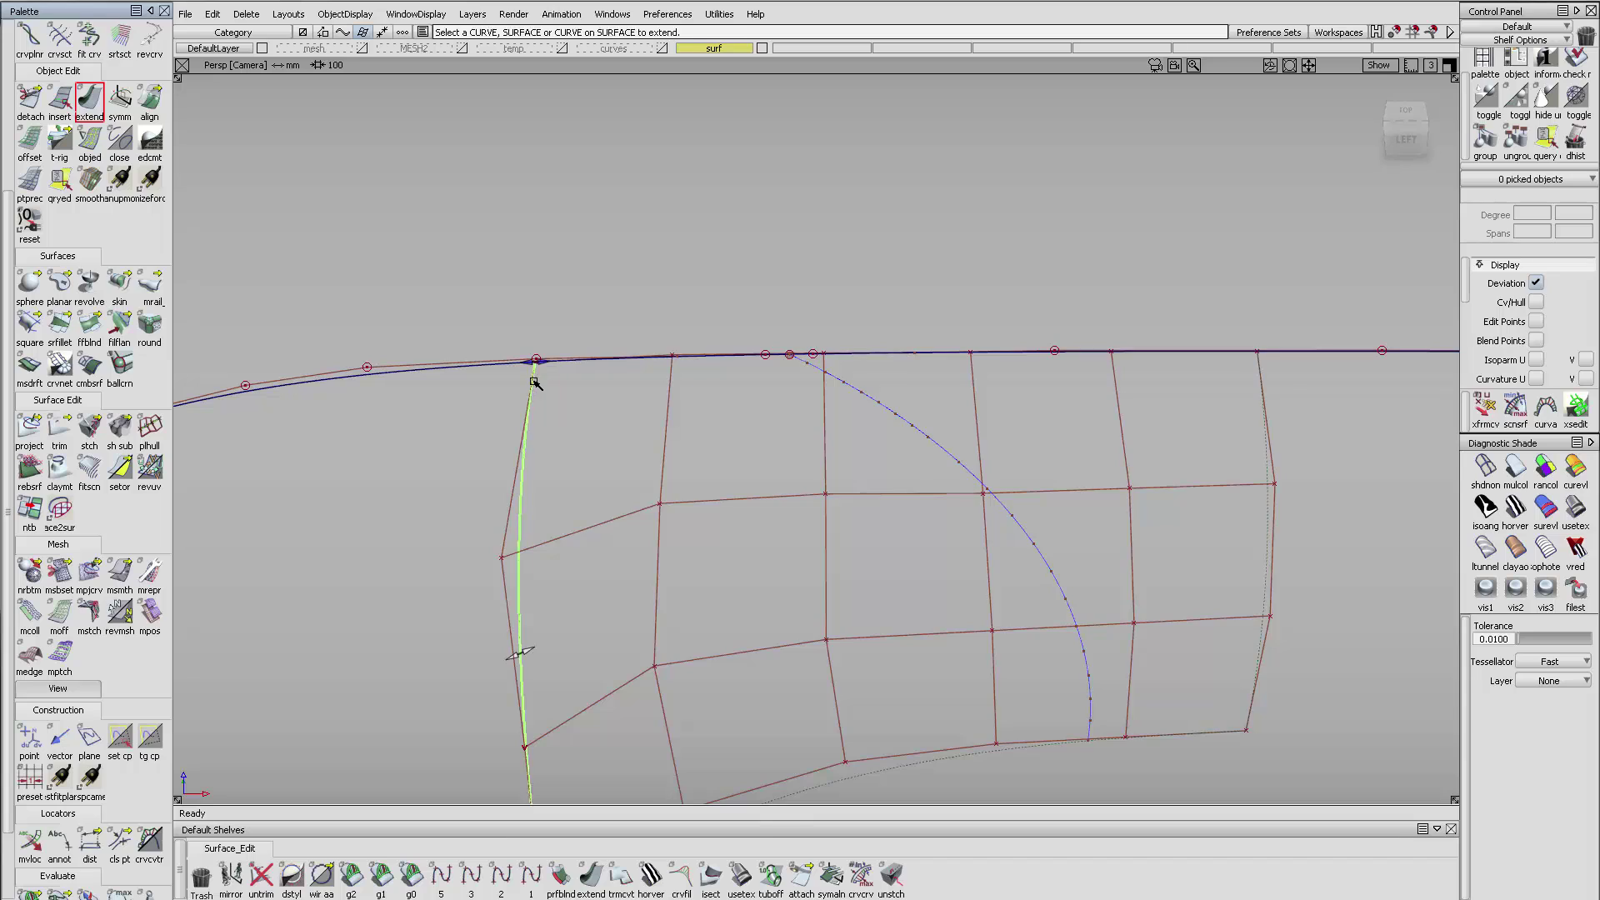
drag(536, 382, 662, 396)
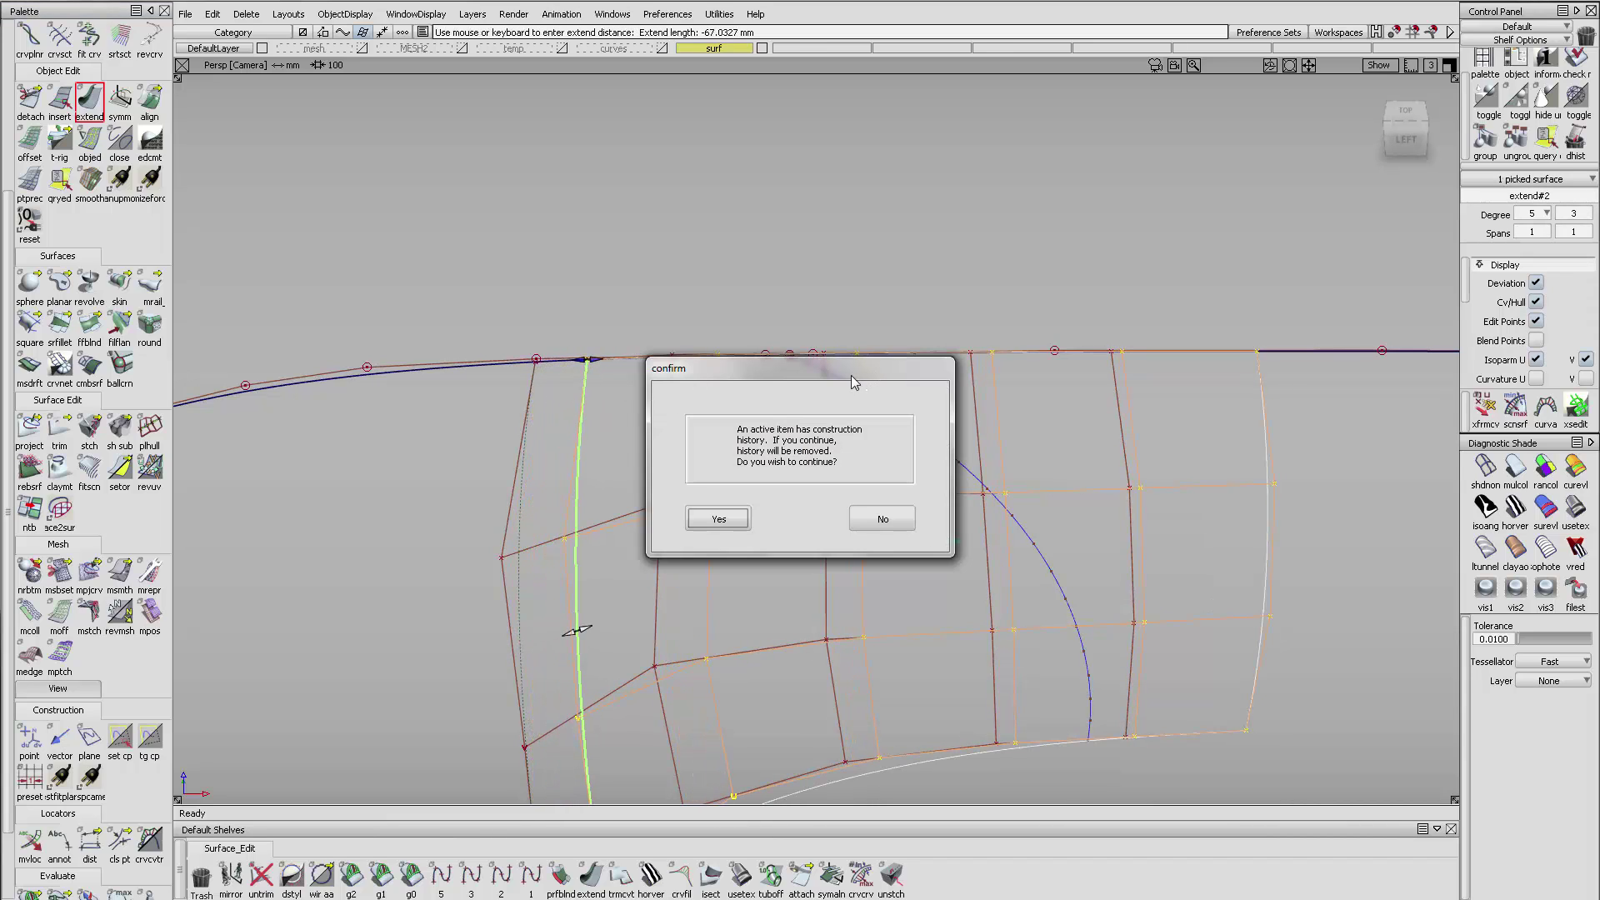
key(Return)
ctrl+click(792, 356)
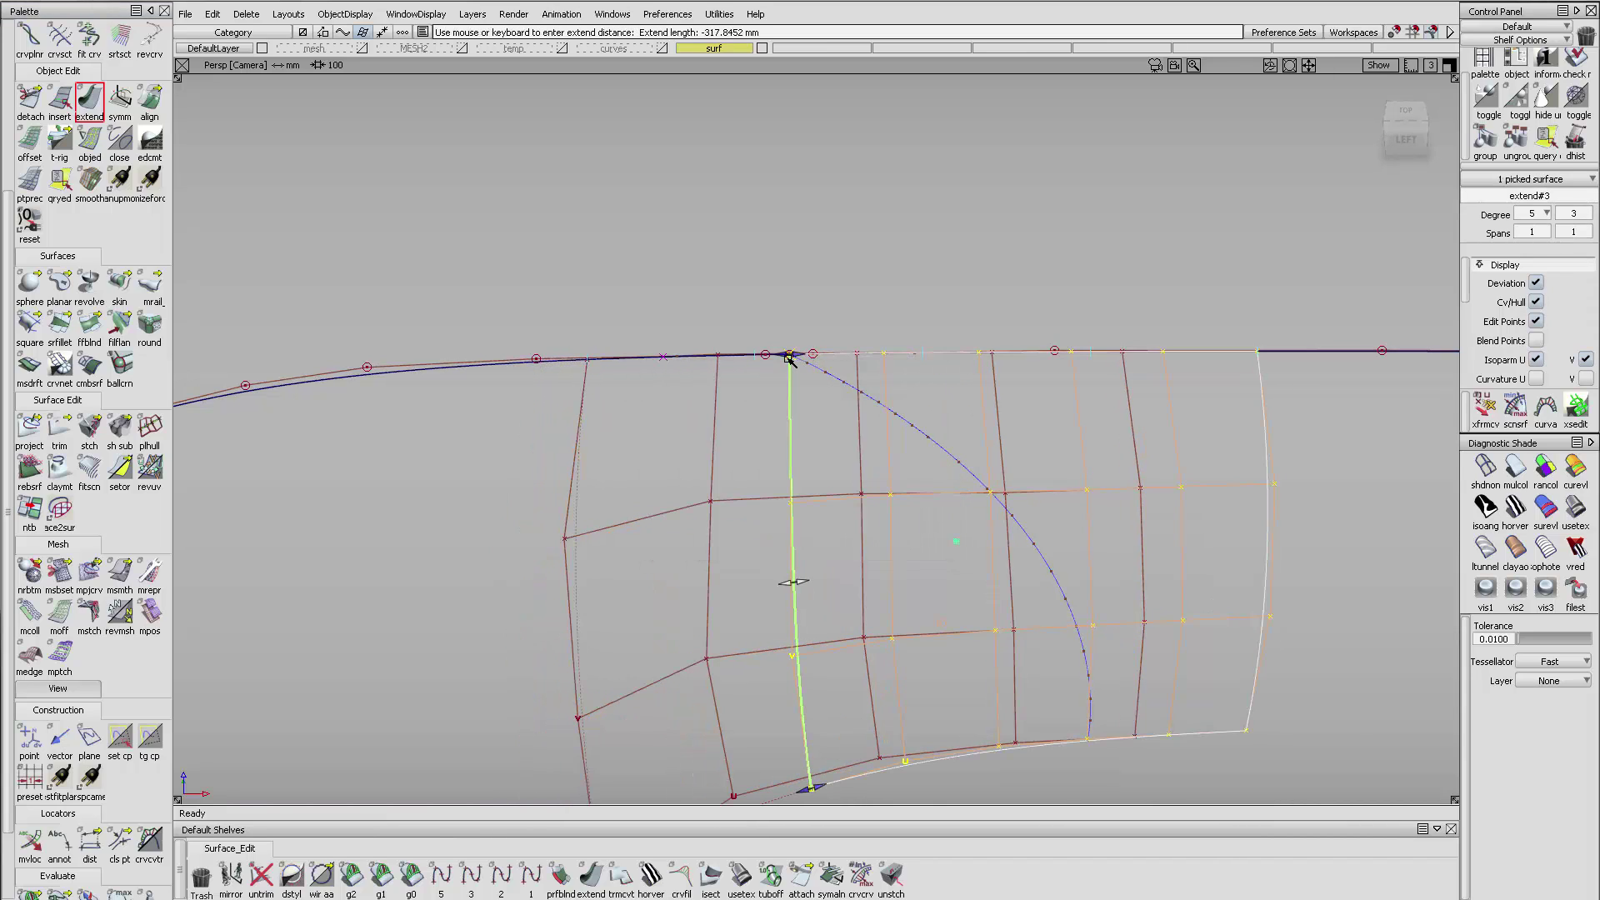
- Realign the shortened surface's upper edge to the attached curve with partial G0 alignment and Position Influence 0
double_click(149, 100)
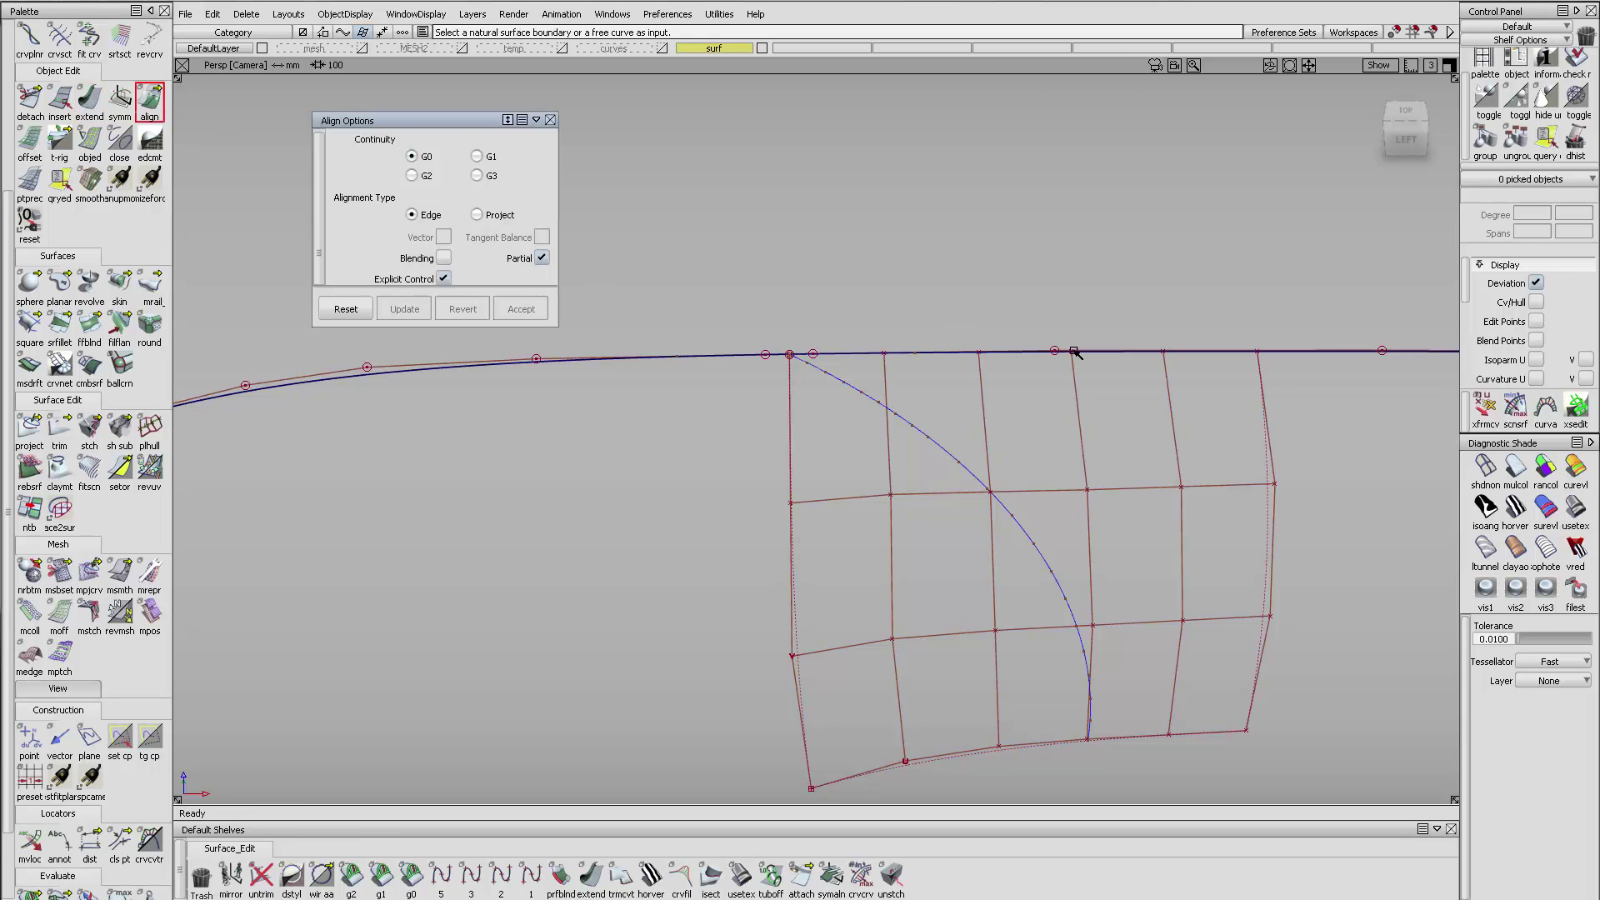
click(1010, 350)
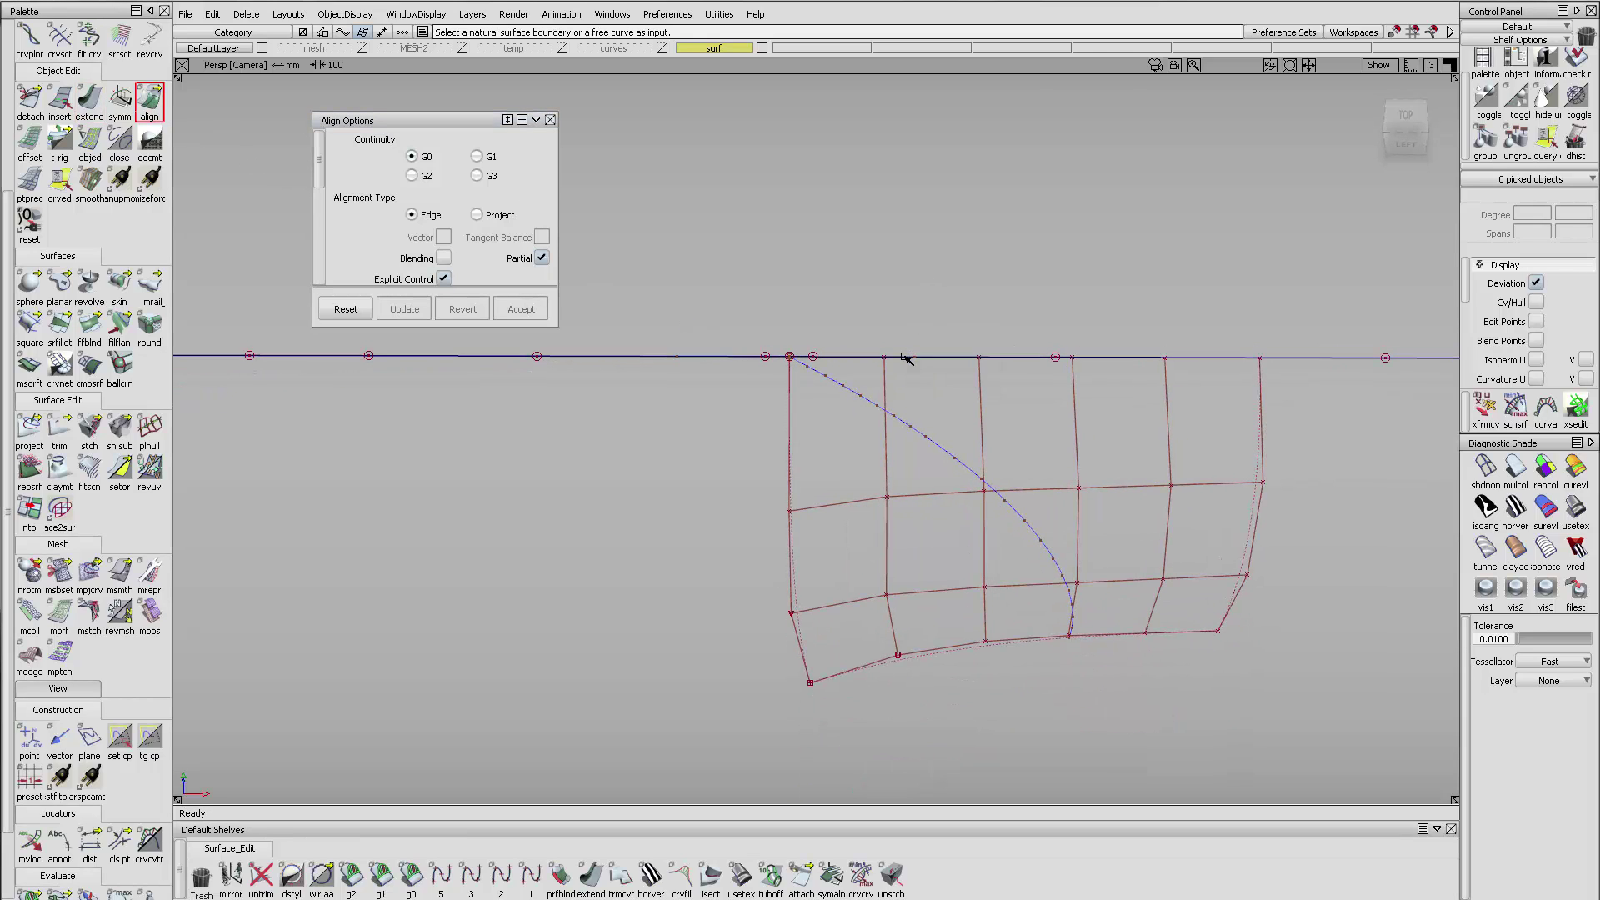
click(917, 359)
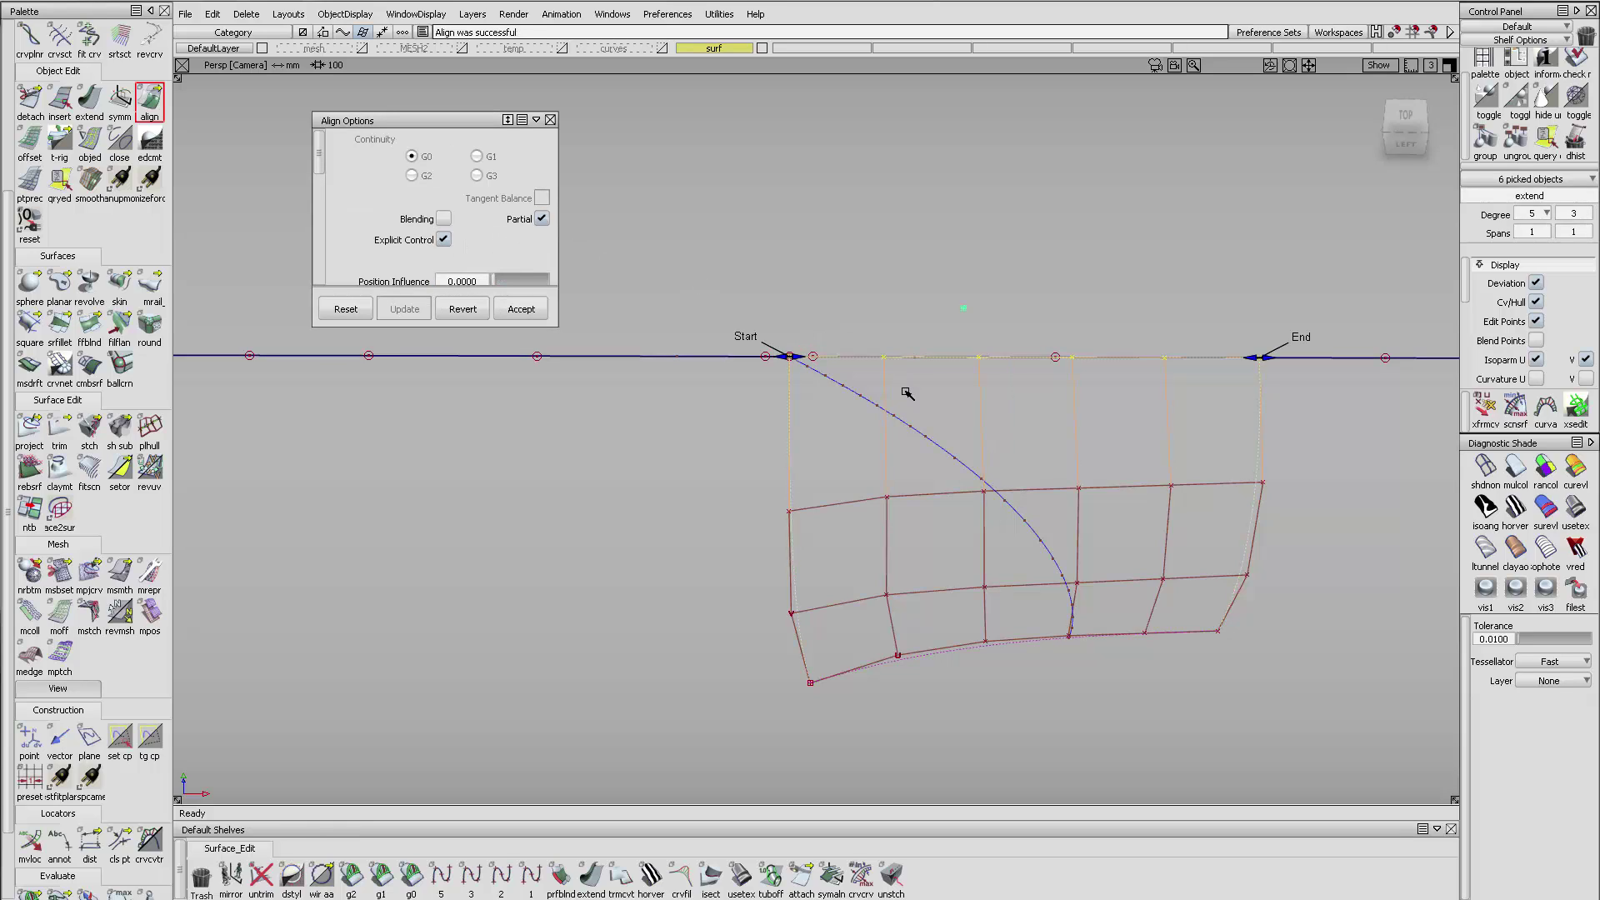
ctrl+shift+drag(906, 361, 919, 246)
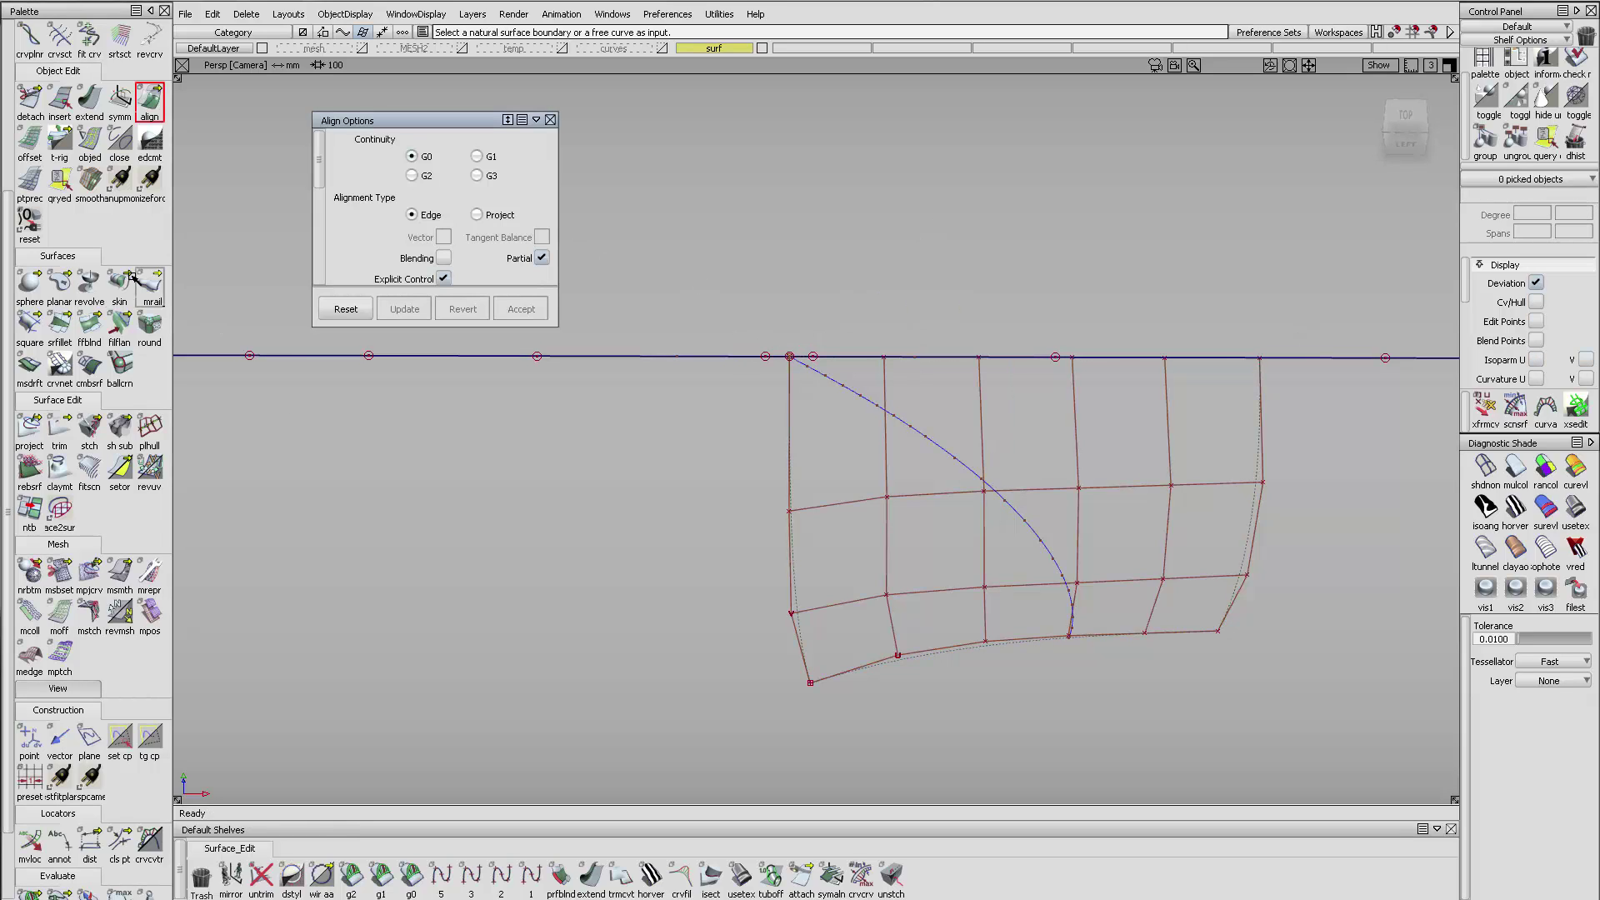
- Build a new draft surface pulled upward from the attached upper edge curve
click(29, 365)
click(631, 359)
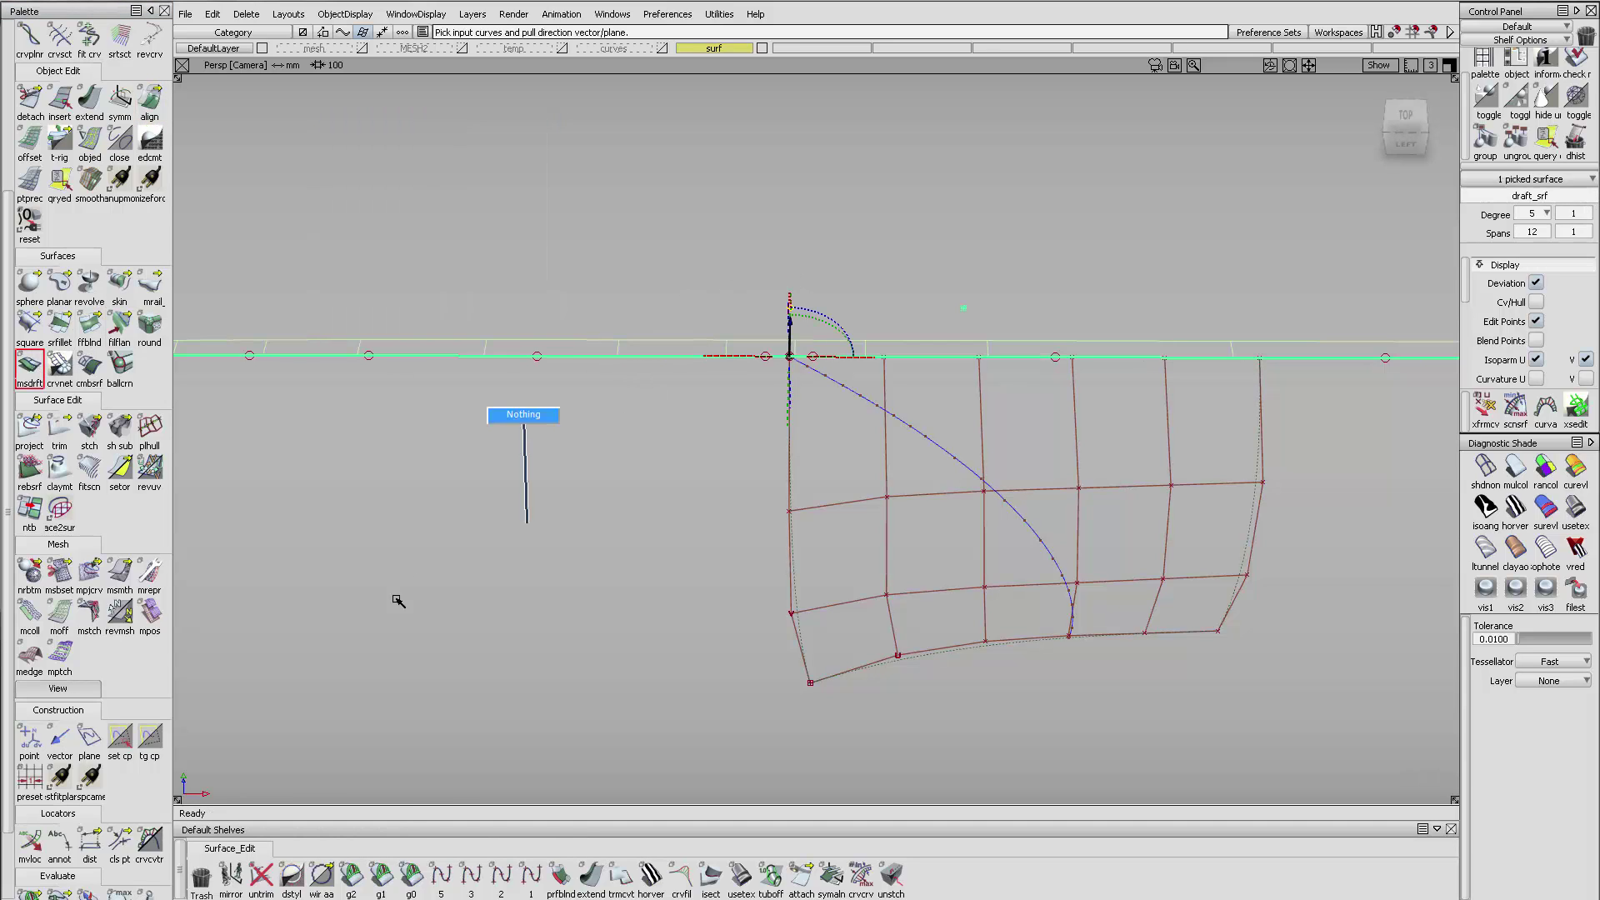
- Check the G0 gap along the rear surface's upper edge and edit its alignment to a Position Influence of 0.45
click(411, 875)
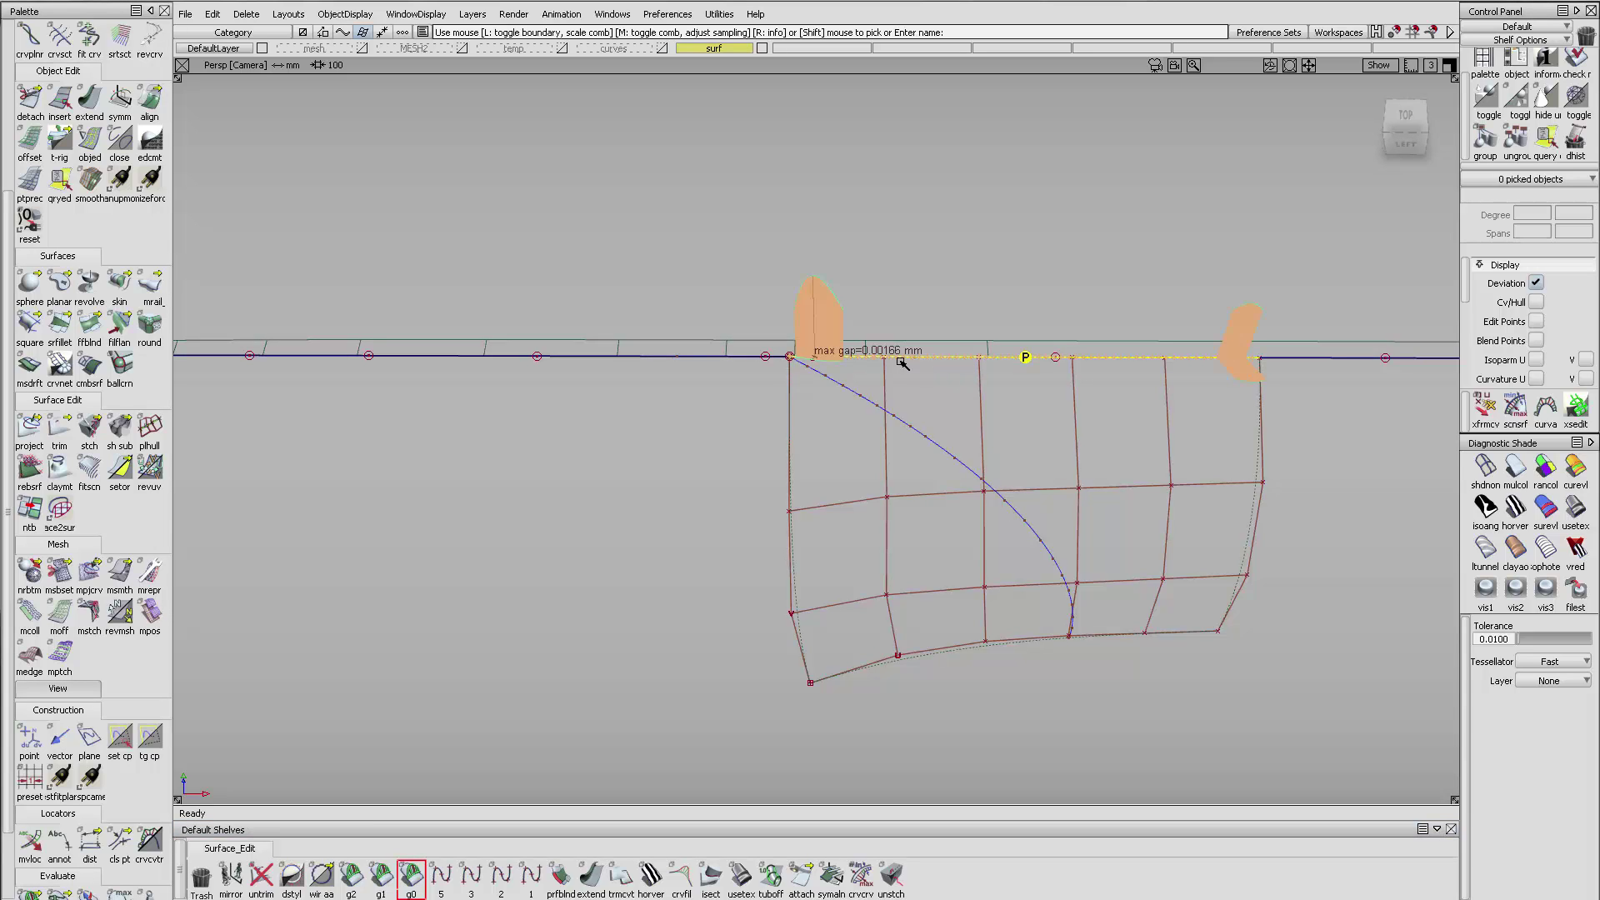
alt+shift+drag(902, 364, 992, 318)
click(60, 182)
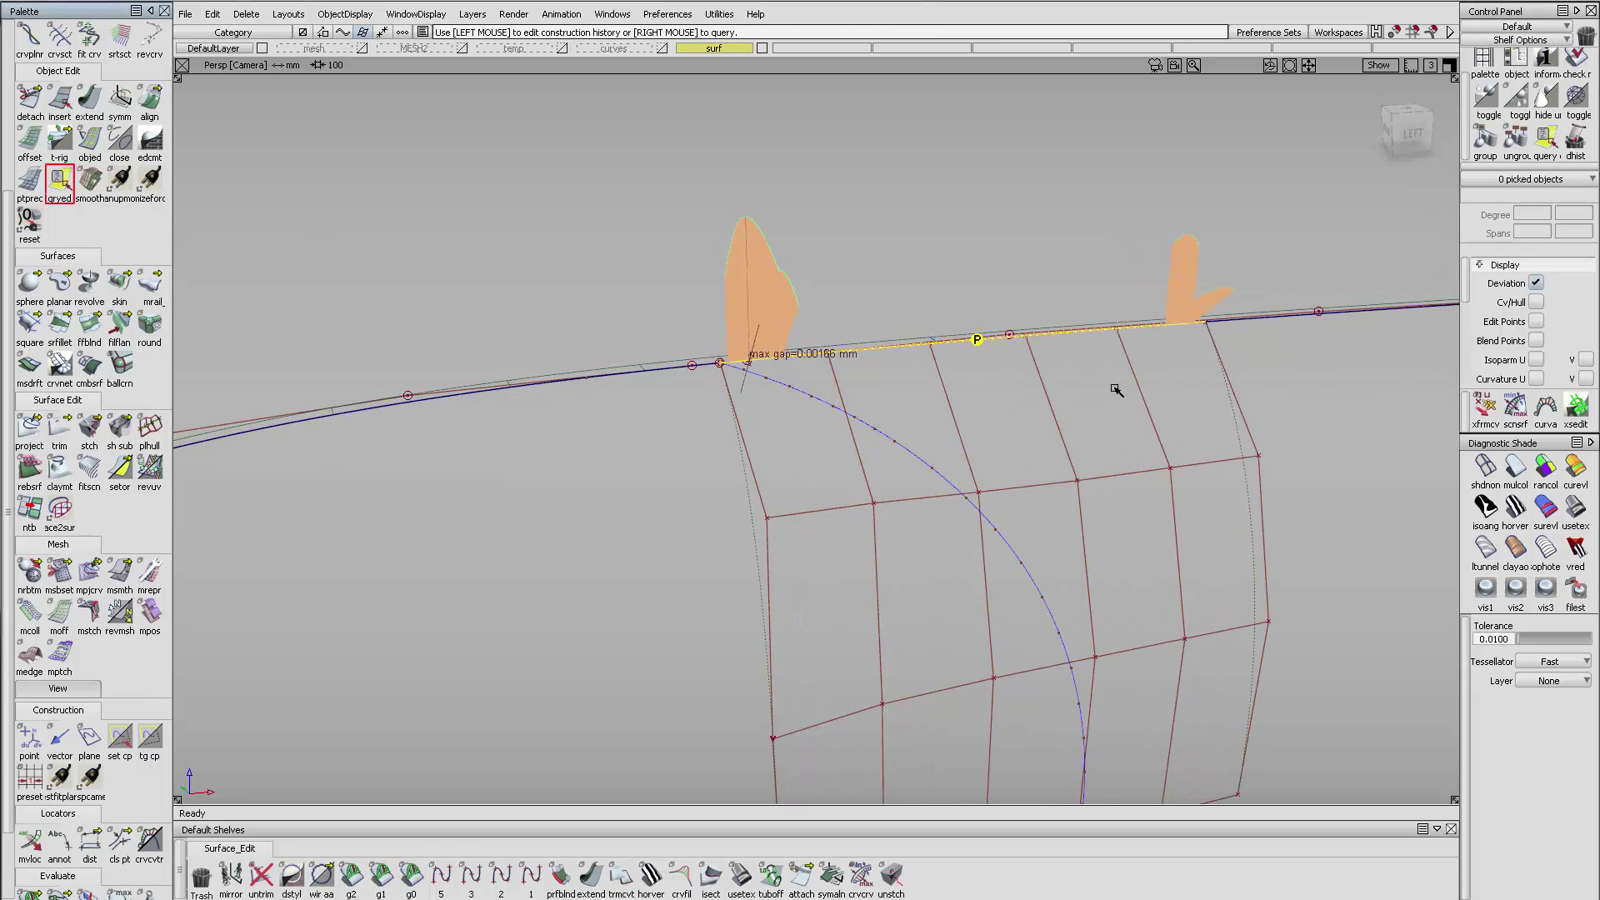
click(946, 388)
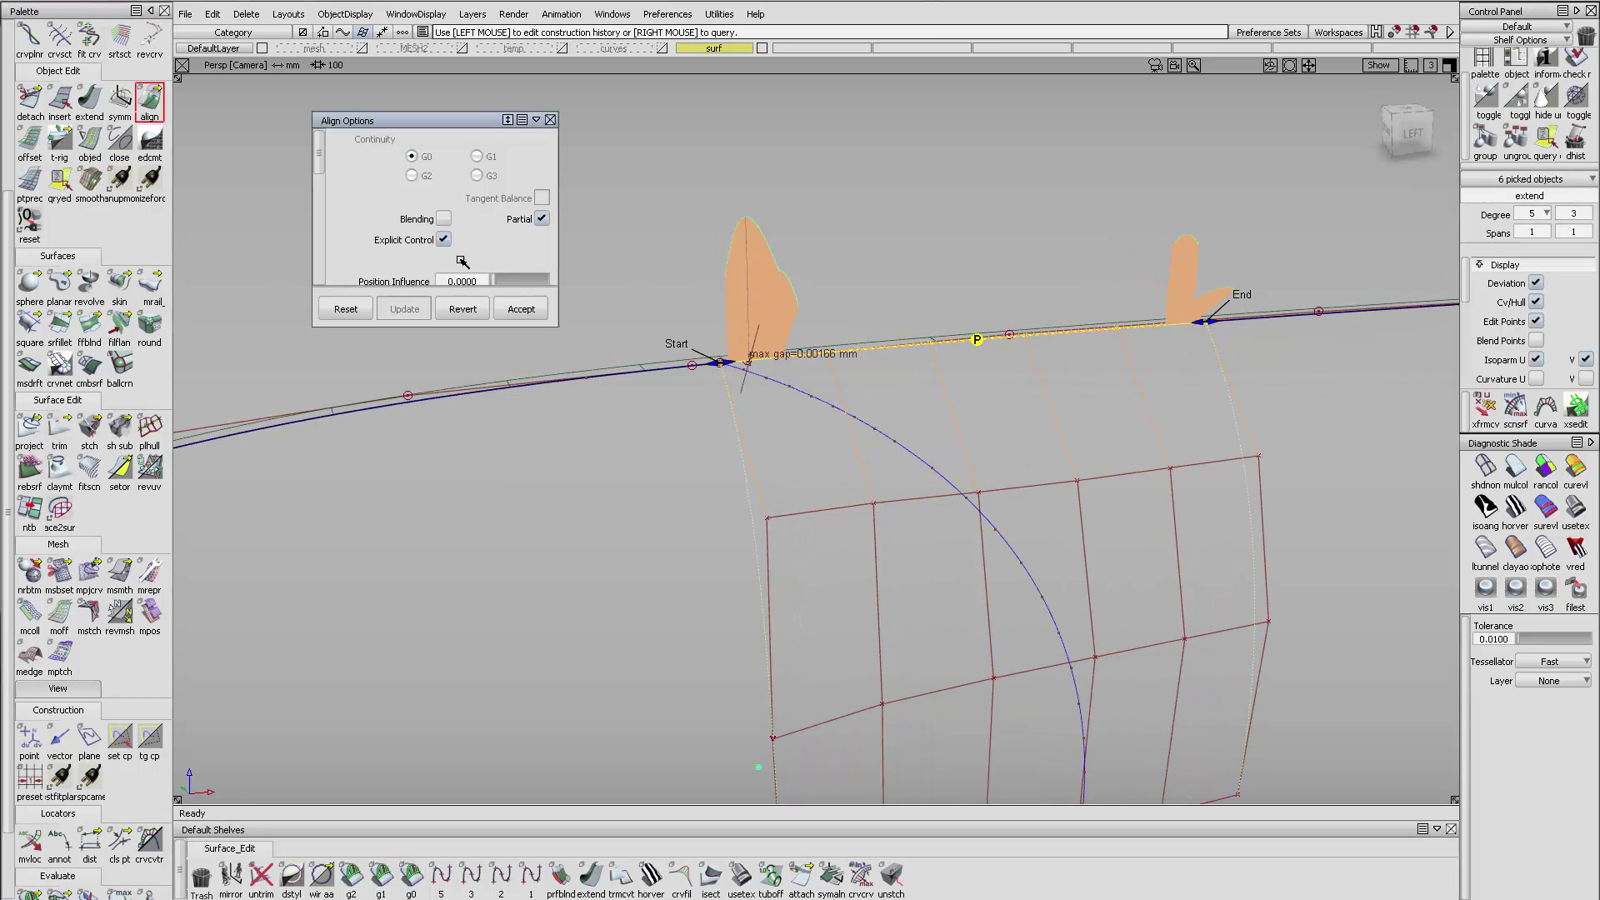
drag(495, 274, 499, 275)
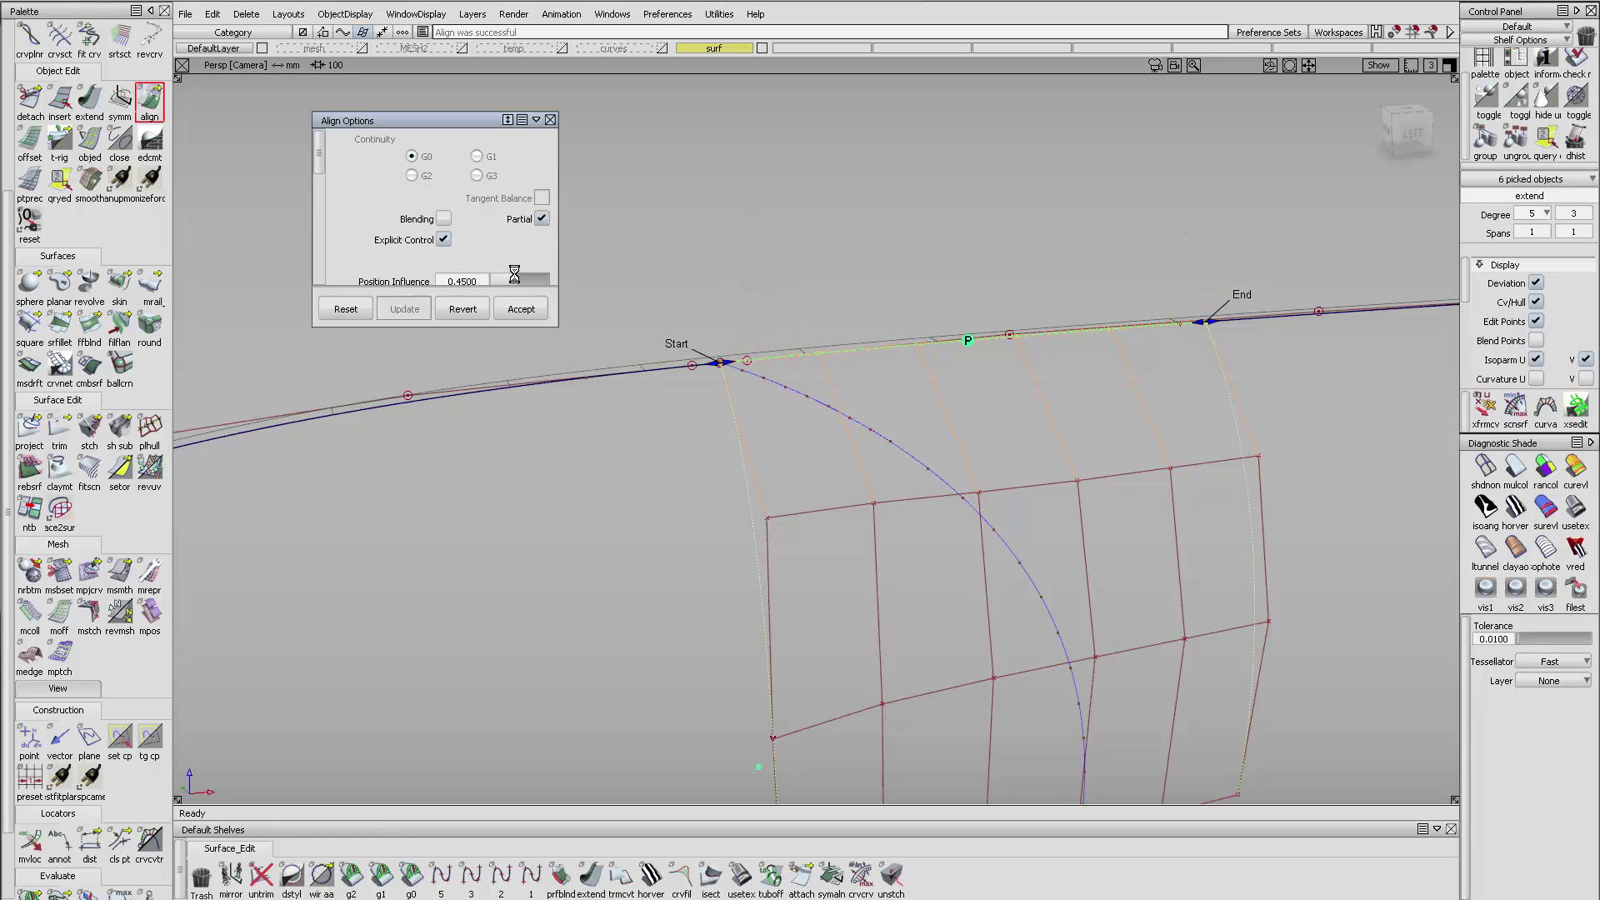
alt+shift+right_drag(1075, 271, 817, 403)
mouse_move(818, 403)
alt+shift+mouse_down()
mouse_move(858, 454)
mouse_move(865, 310)
alt+shift+mouse_up()
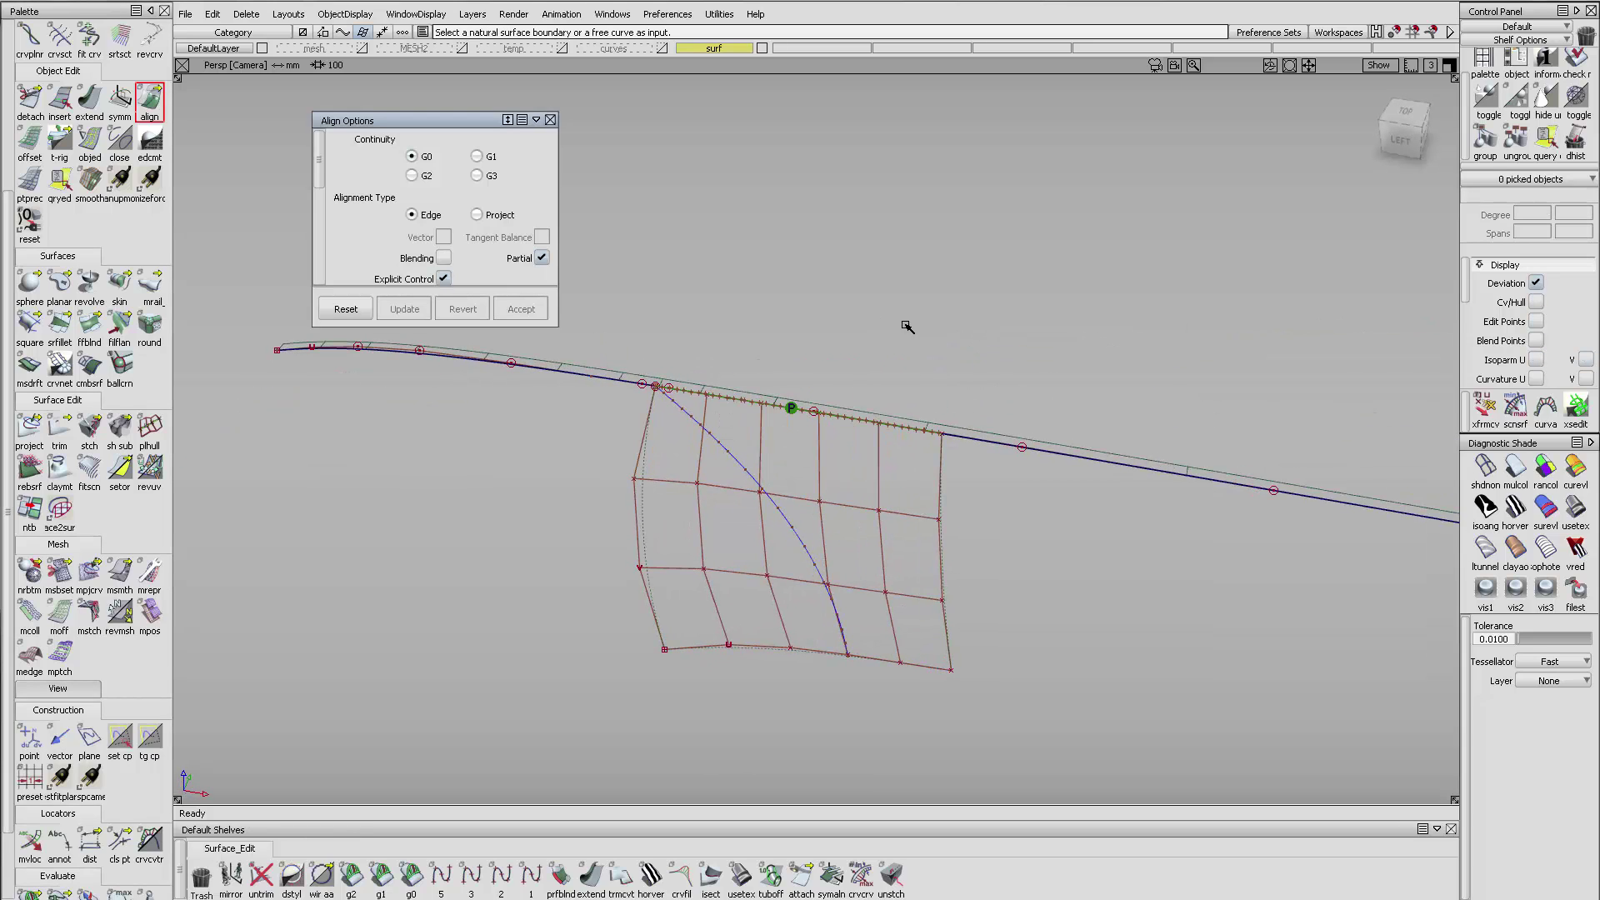
alt+shift+drag(834, 375, 900, 392)
- Bring the hidden neighbouring fender surfaces back into view and clear the selection
ctrl+shift+drag(984, 450, 1018, 410)
click(1018, 410)
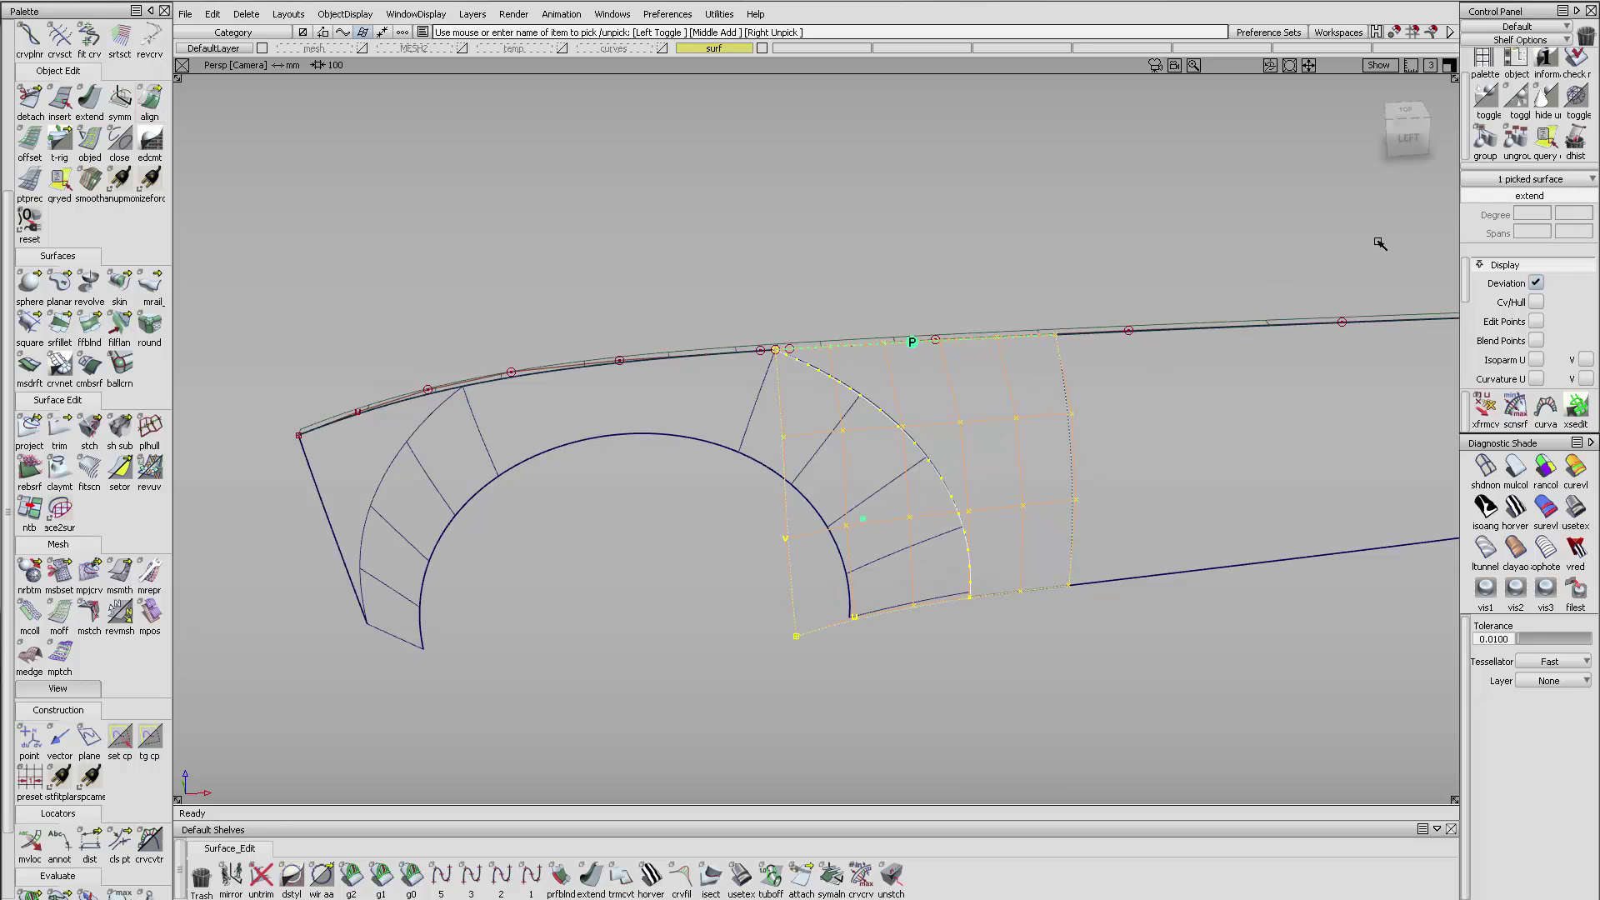
ctrl+shift+drag(779, 575, 827, 407)
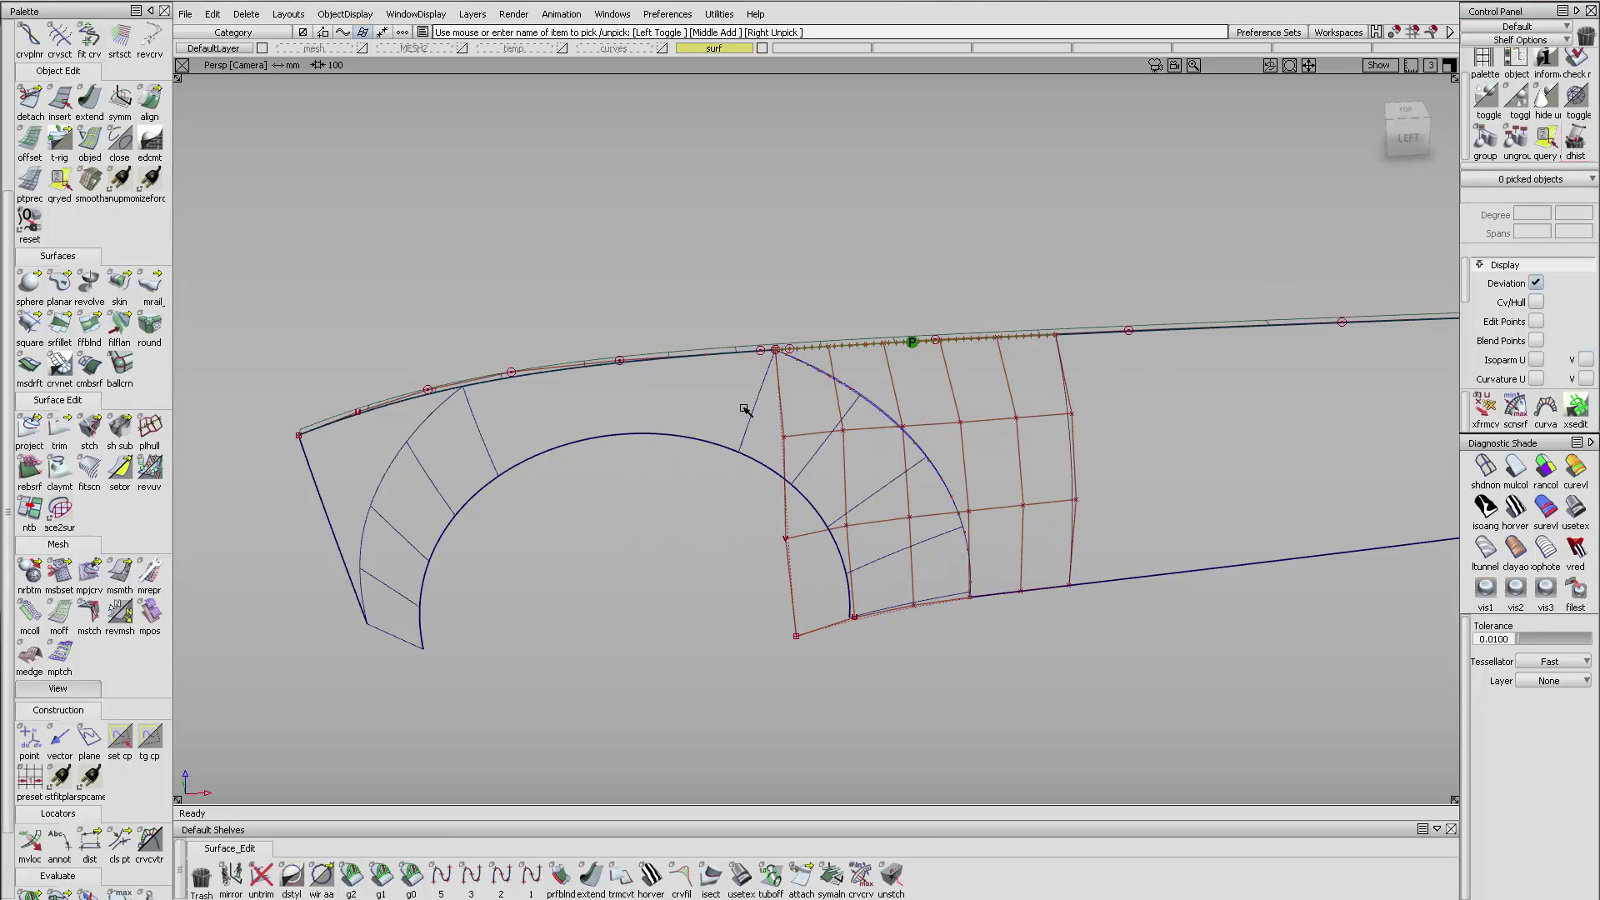
- Raise the front fender surface to degree 5 along its length, keeping degree 3 across, and untrim it
alt+shift+drag(348, 438, 543, 408)
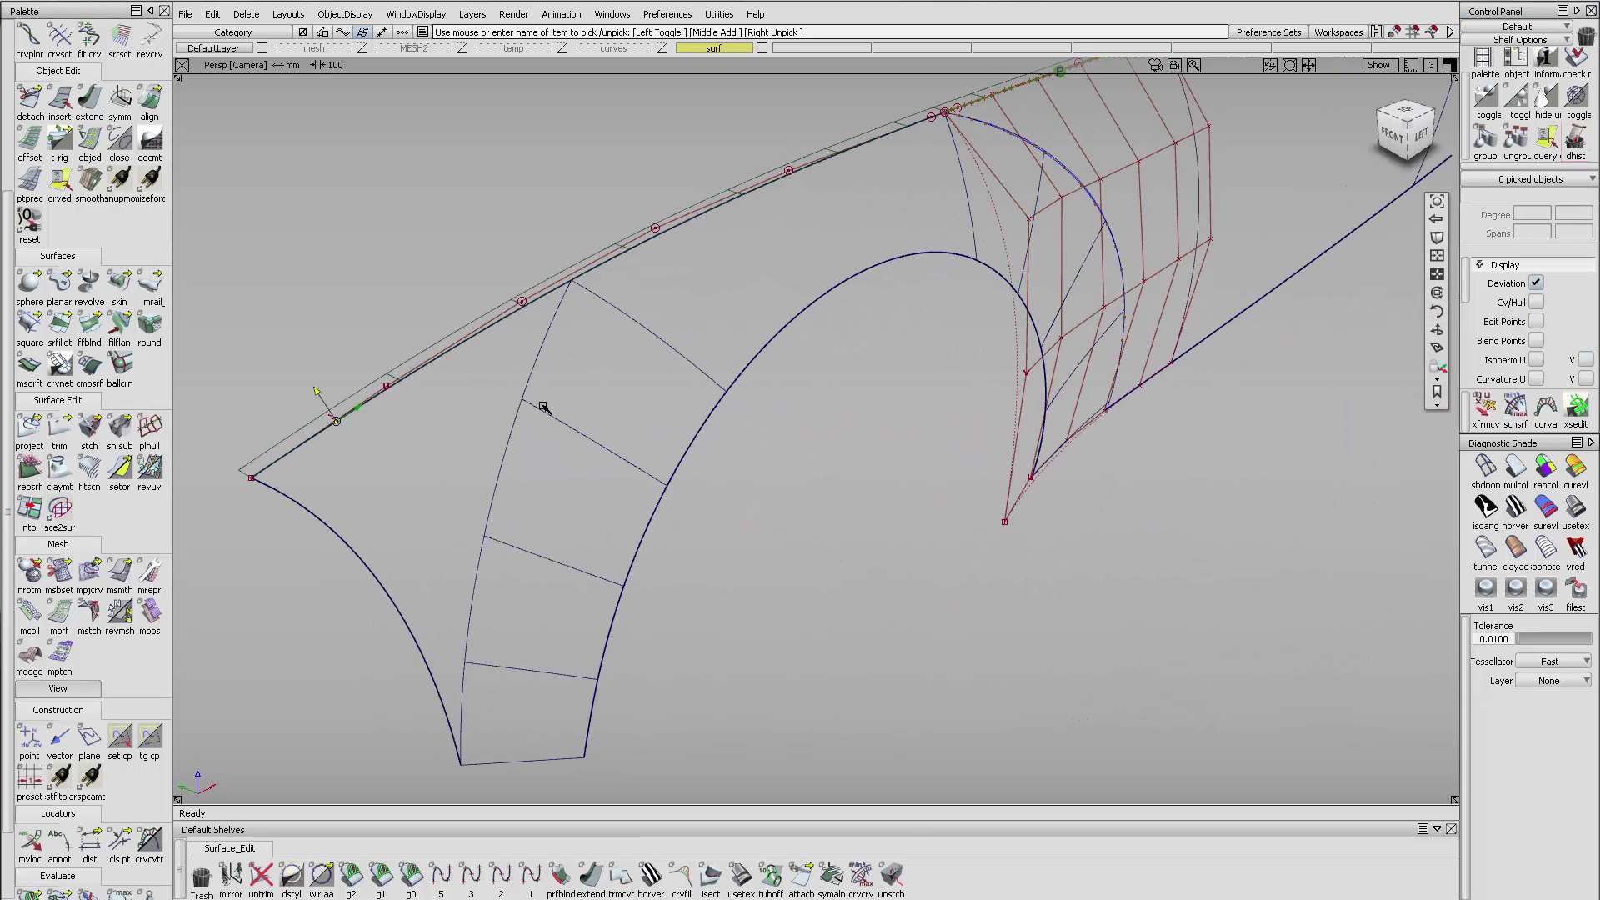
click(476, 330)
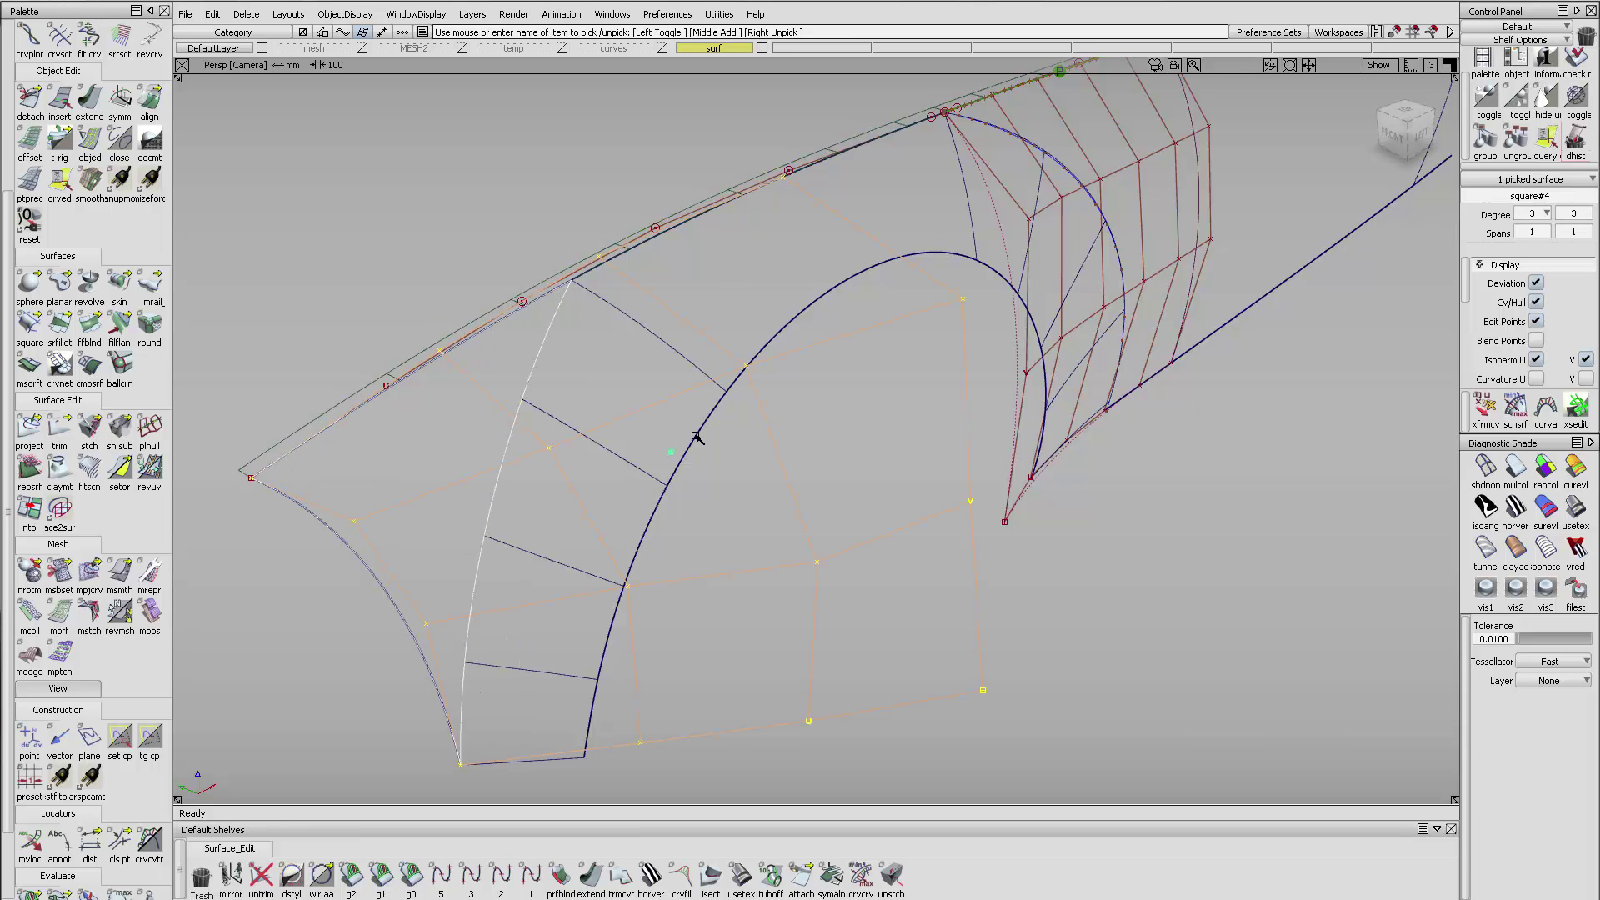
alt+shift+drag(696, 436, 707, 361)
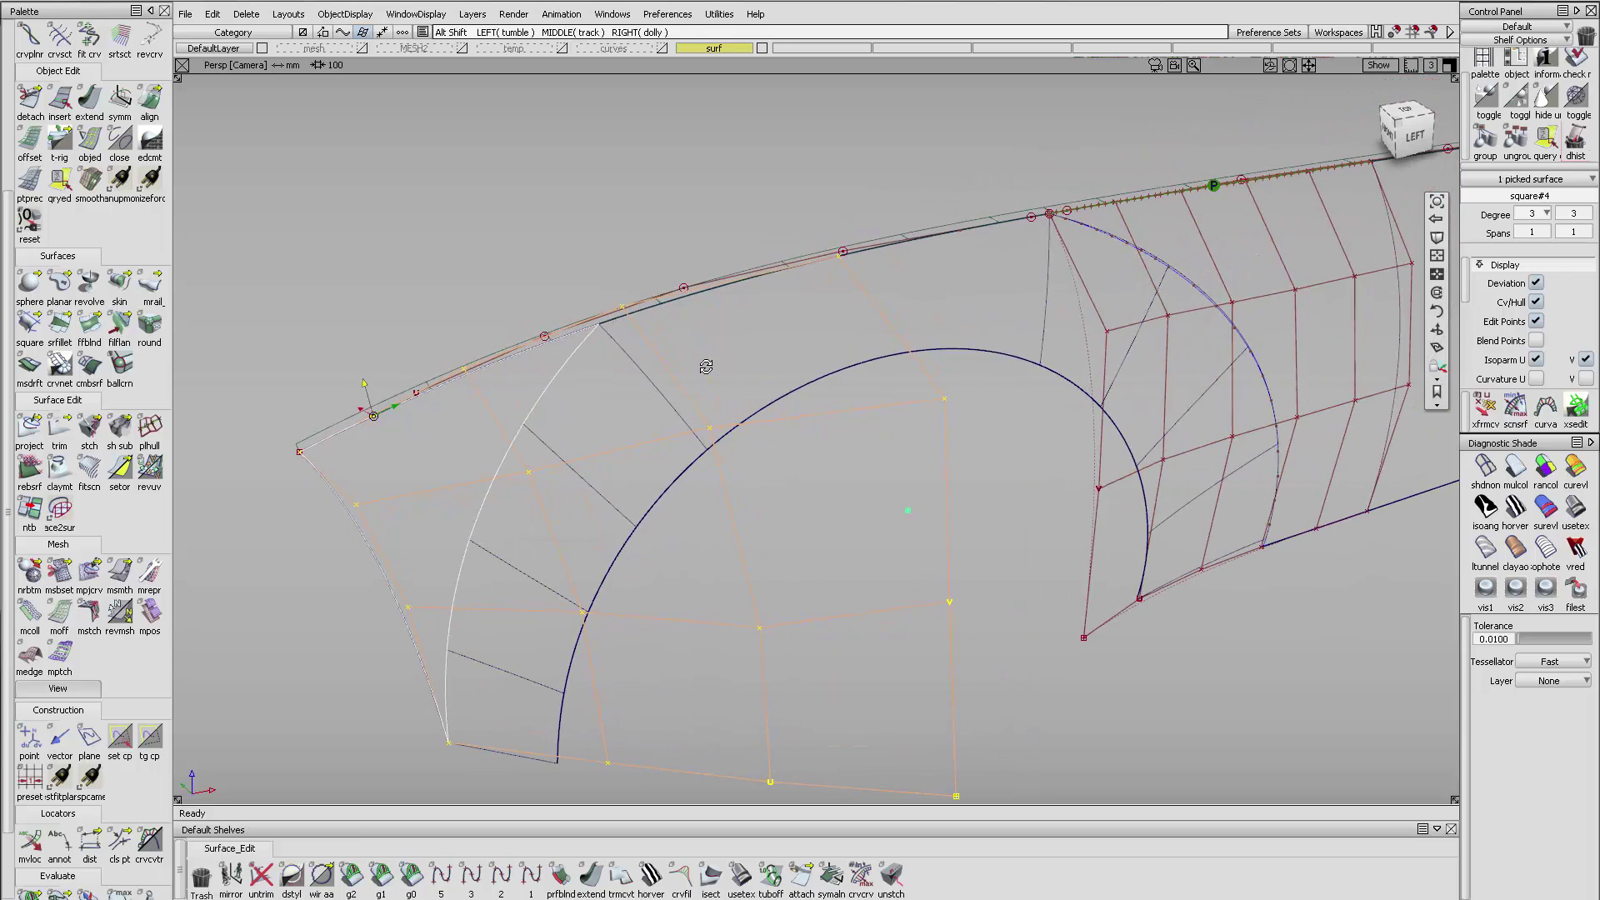
click(1588, 214)
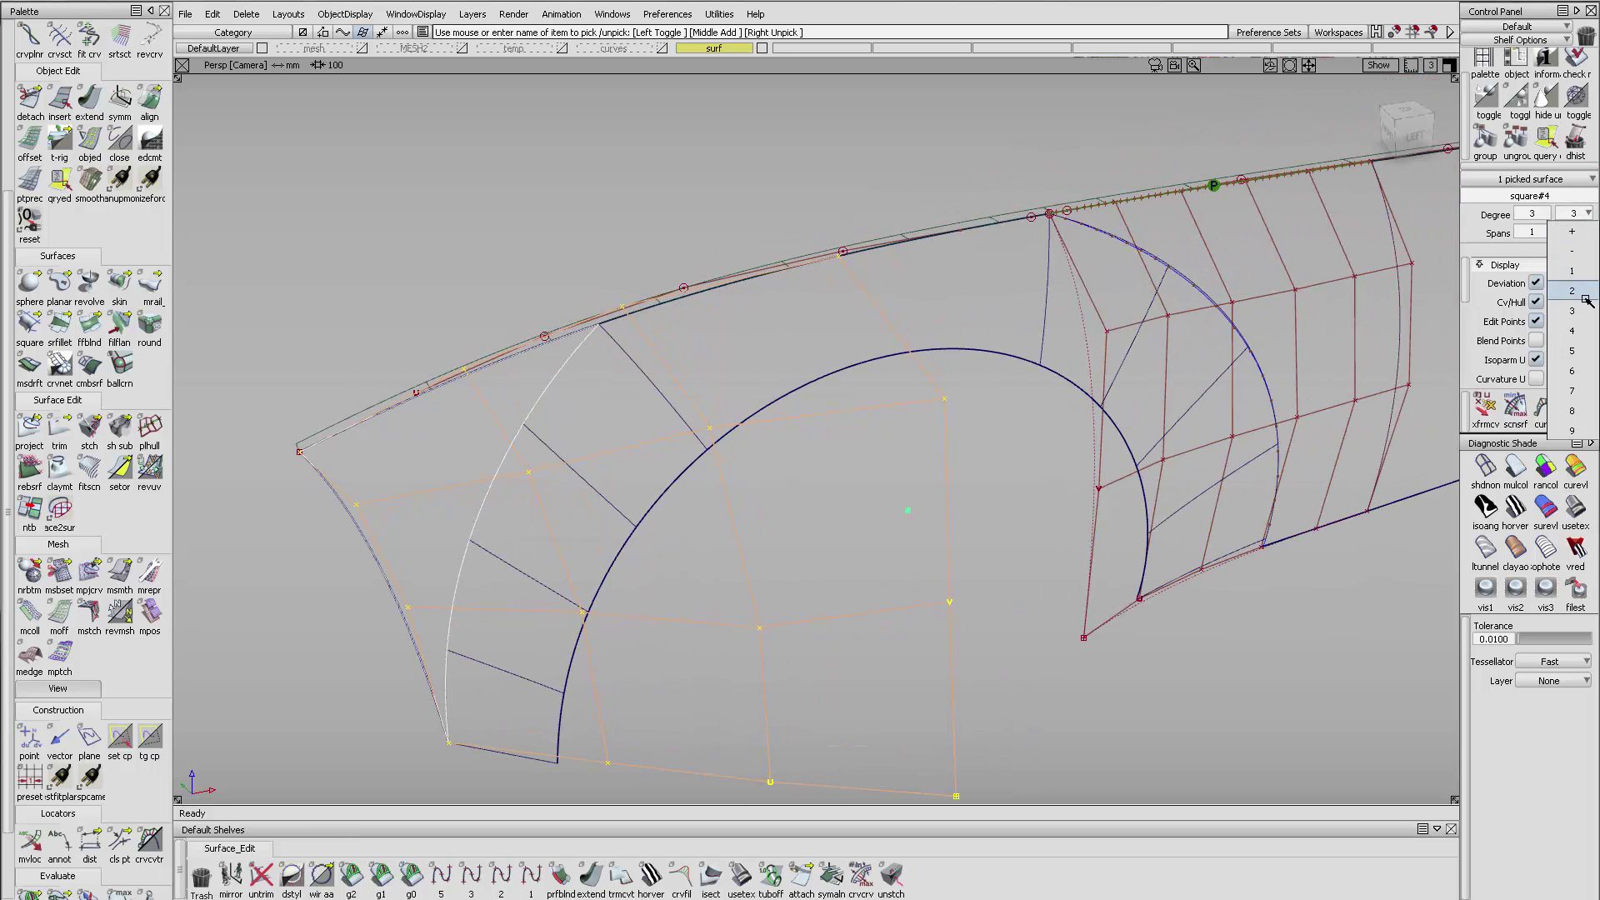
click(1572, 350)
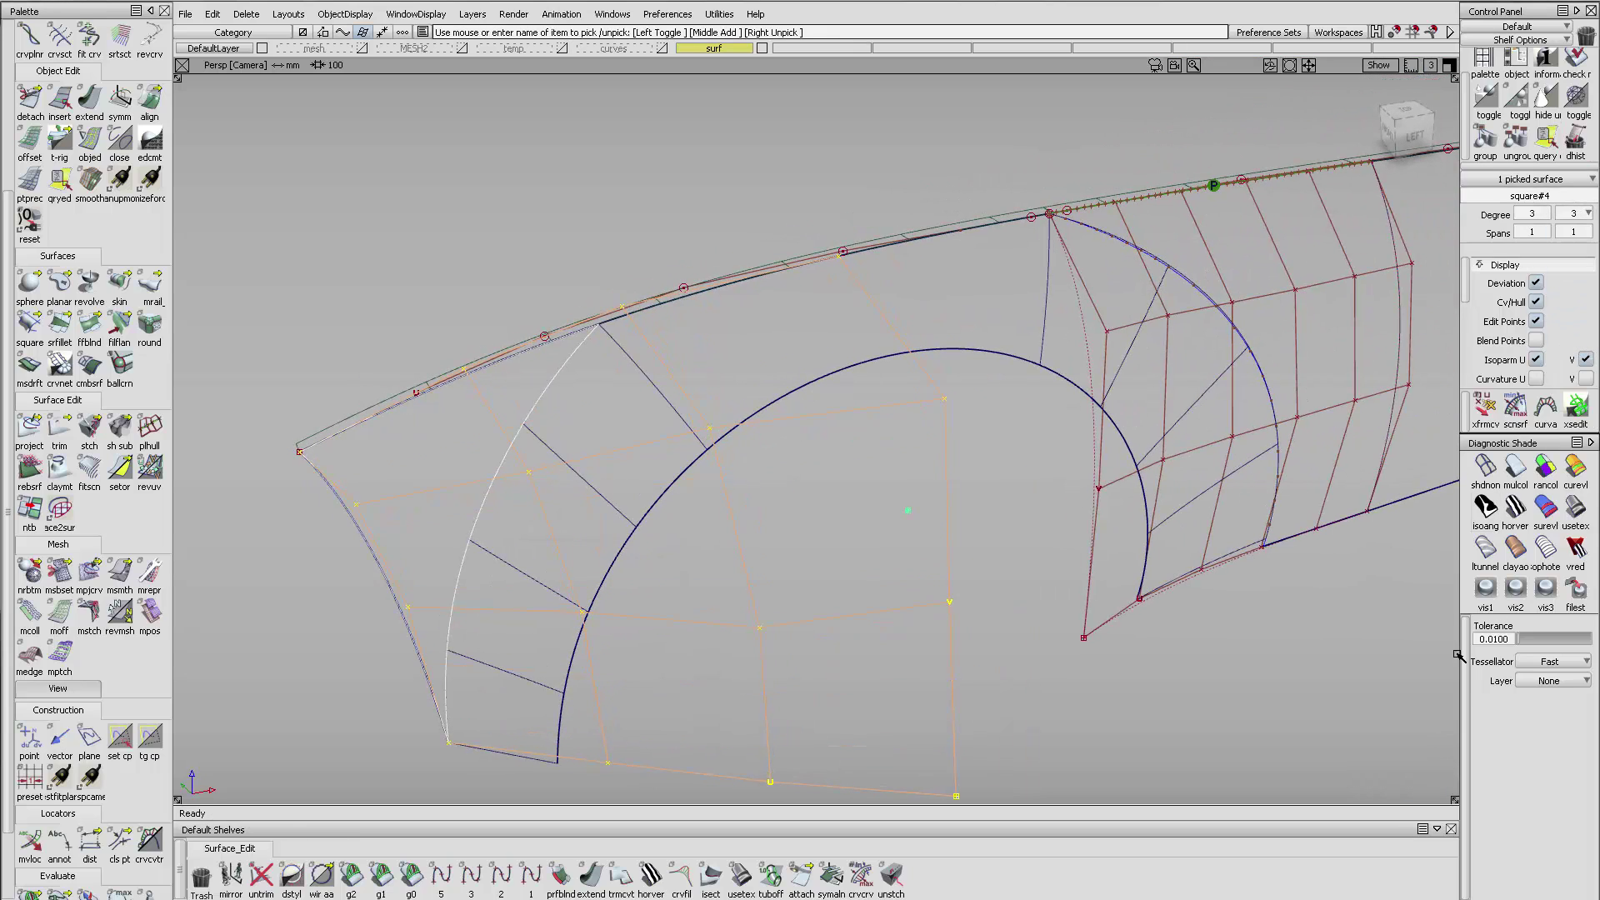
click(1424, 783)
click(1533, 213)
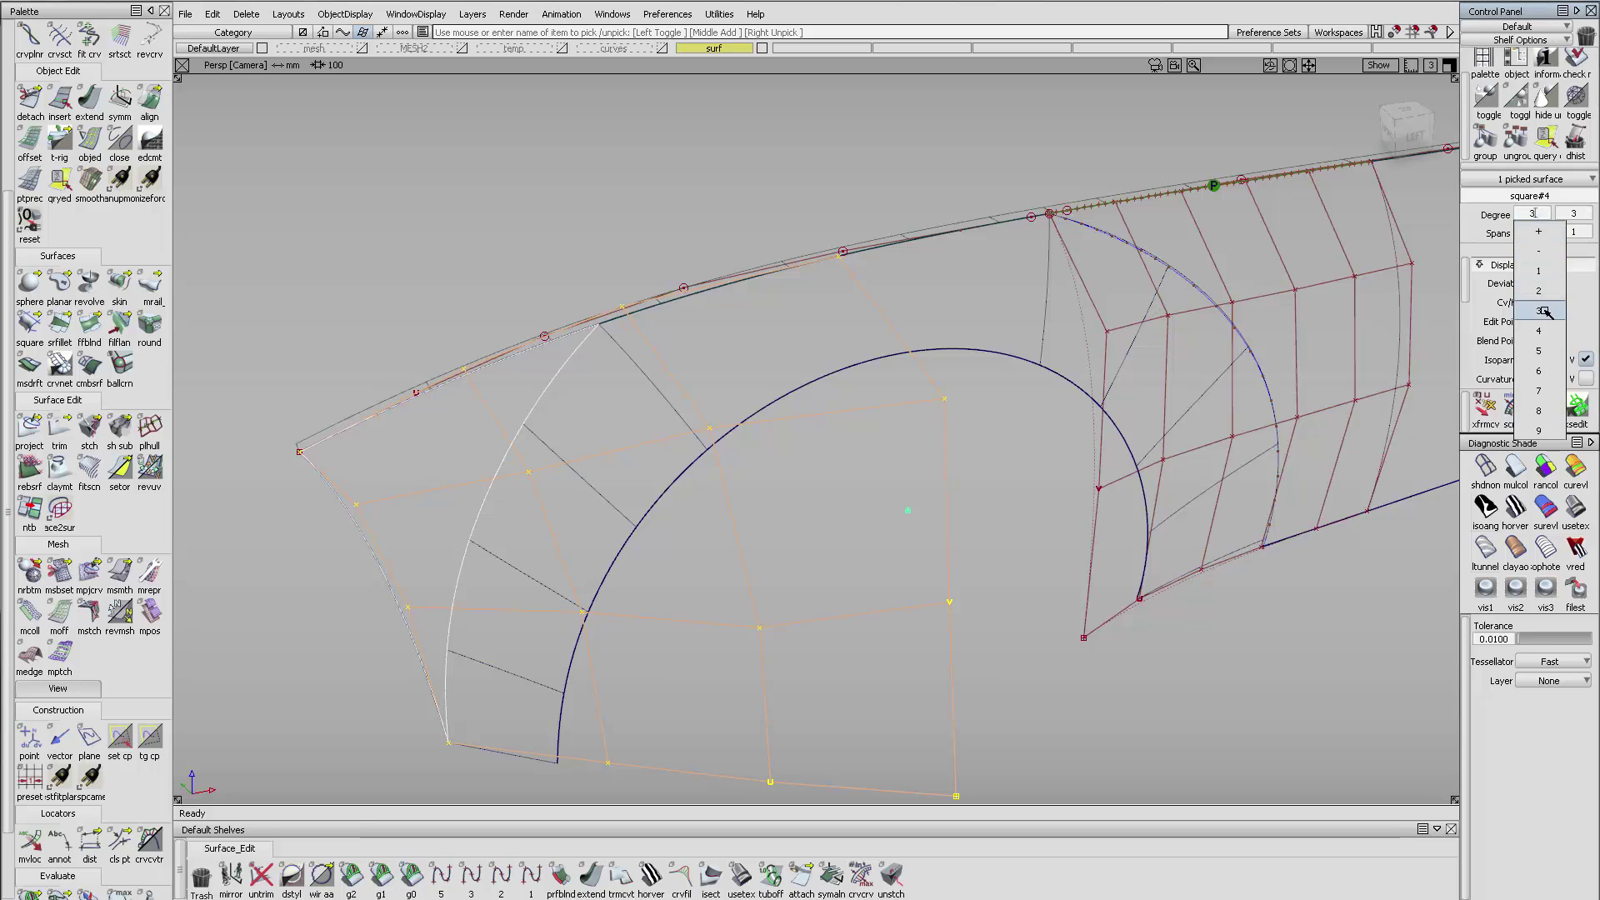
click(1539, 350)
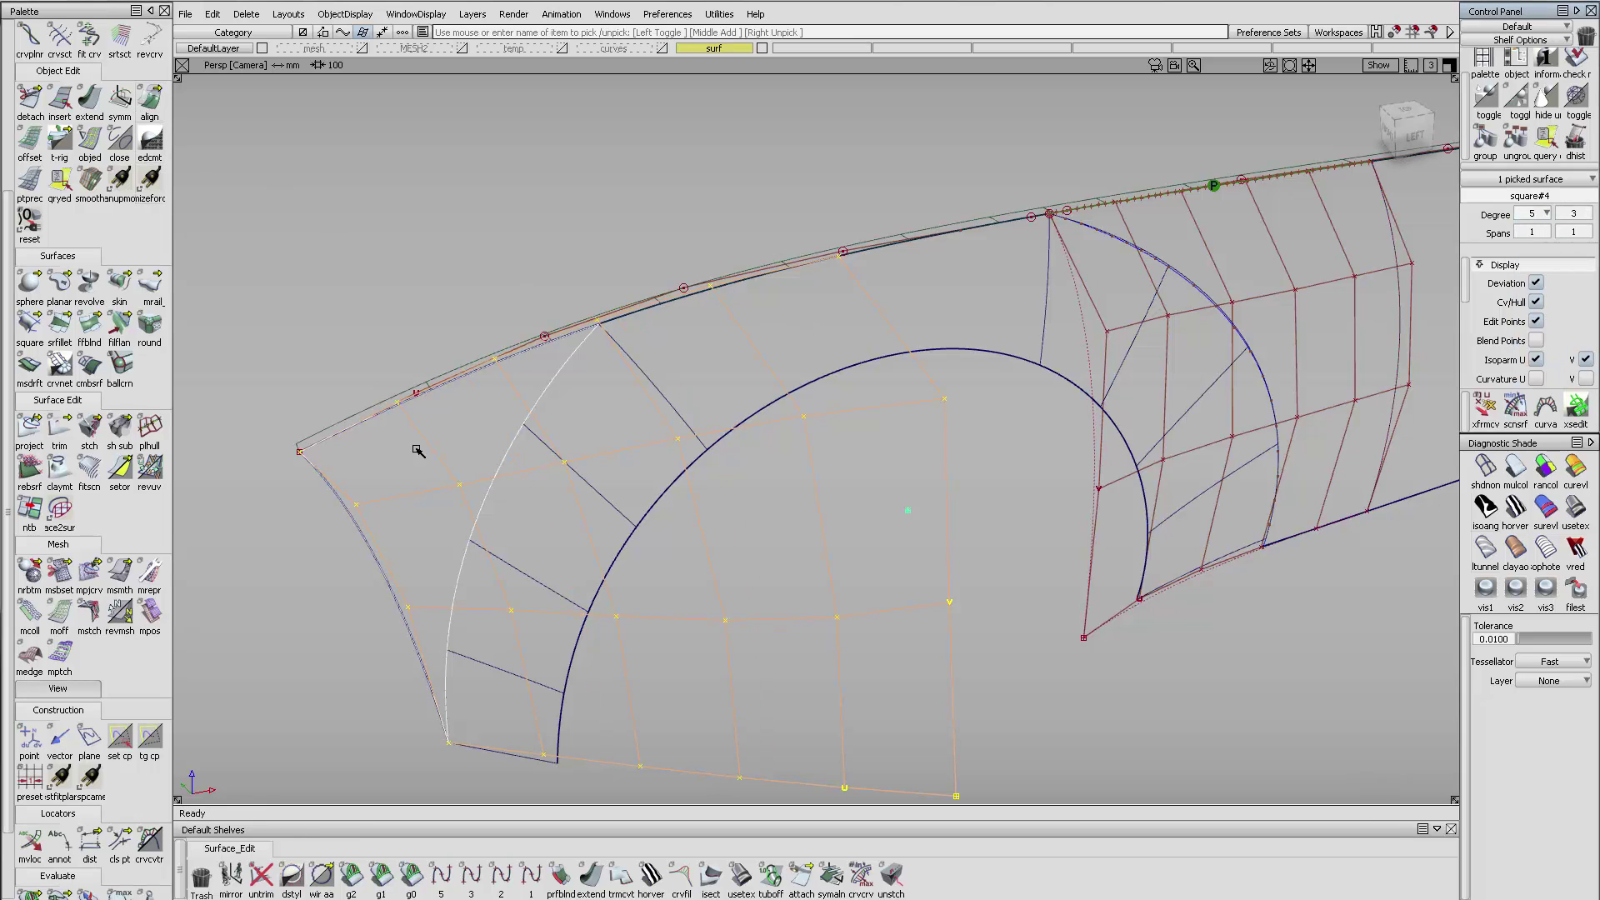
click(261, 875)
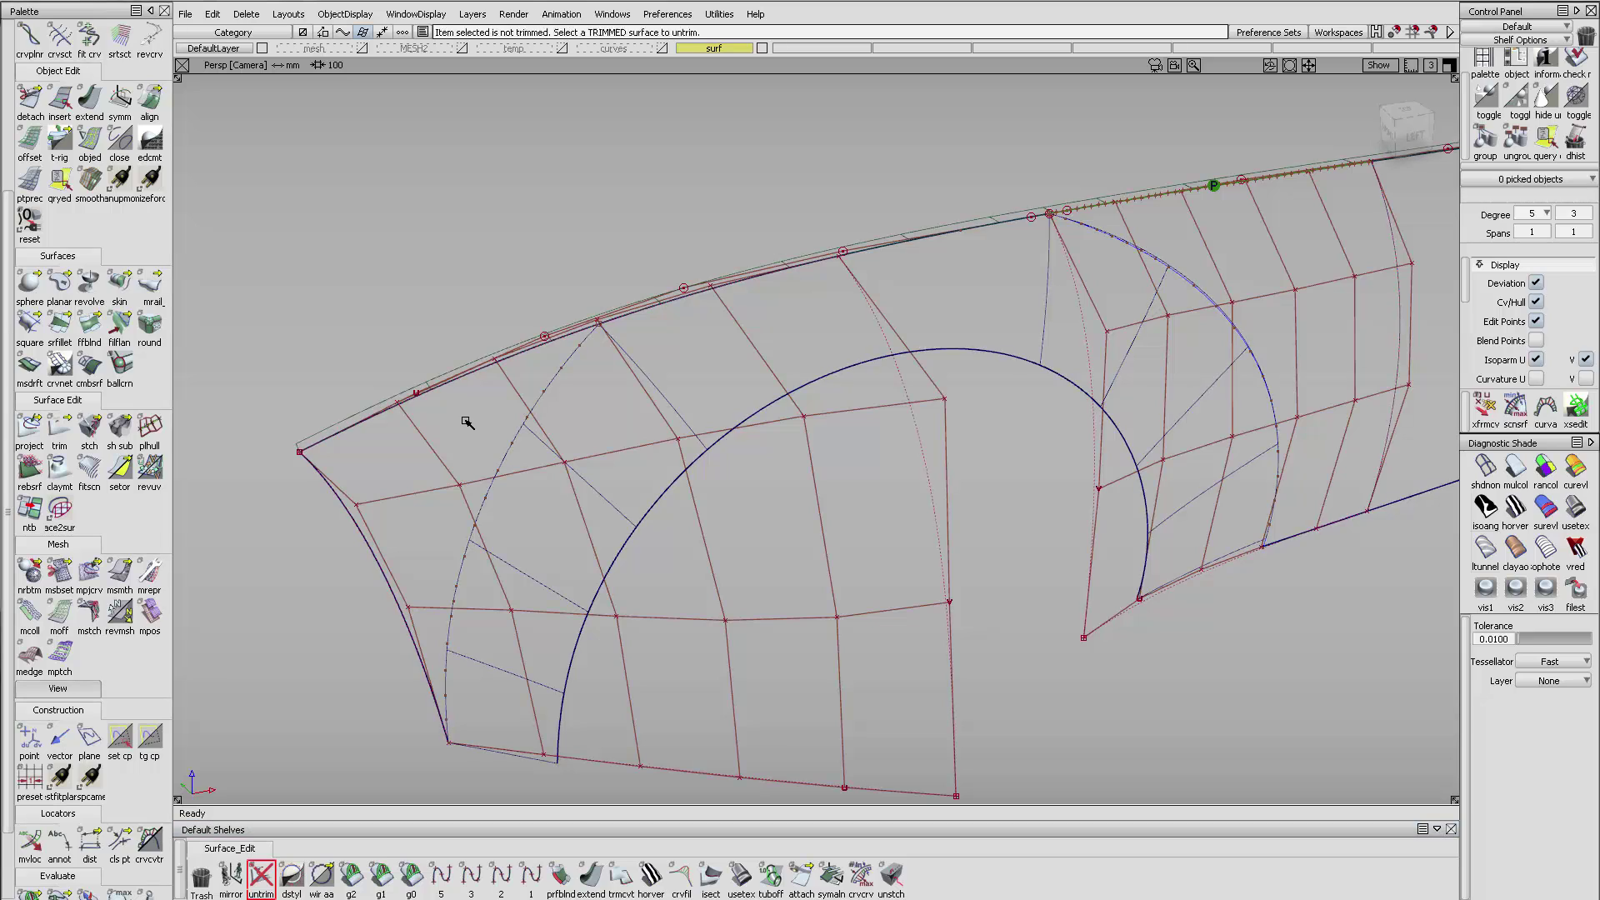
- Try aligning the untrimmed front surface's upper edge to the draft surface with partial G0 and Position Influence 1, and revert it
double_click(149, 100)
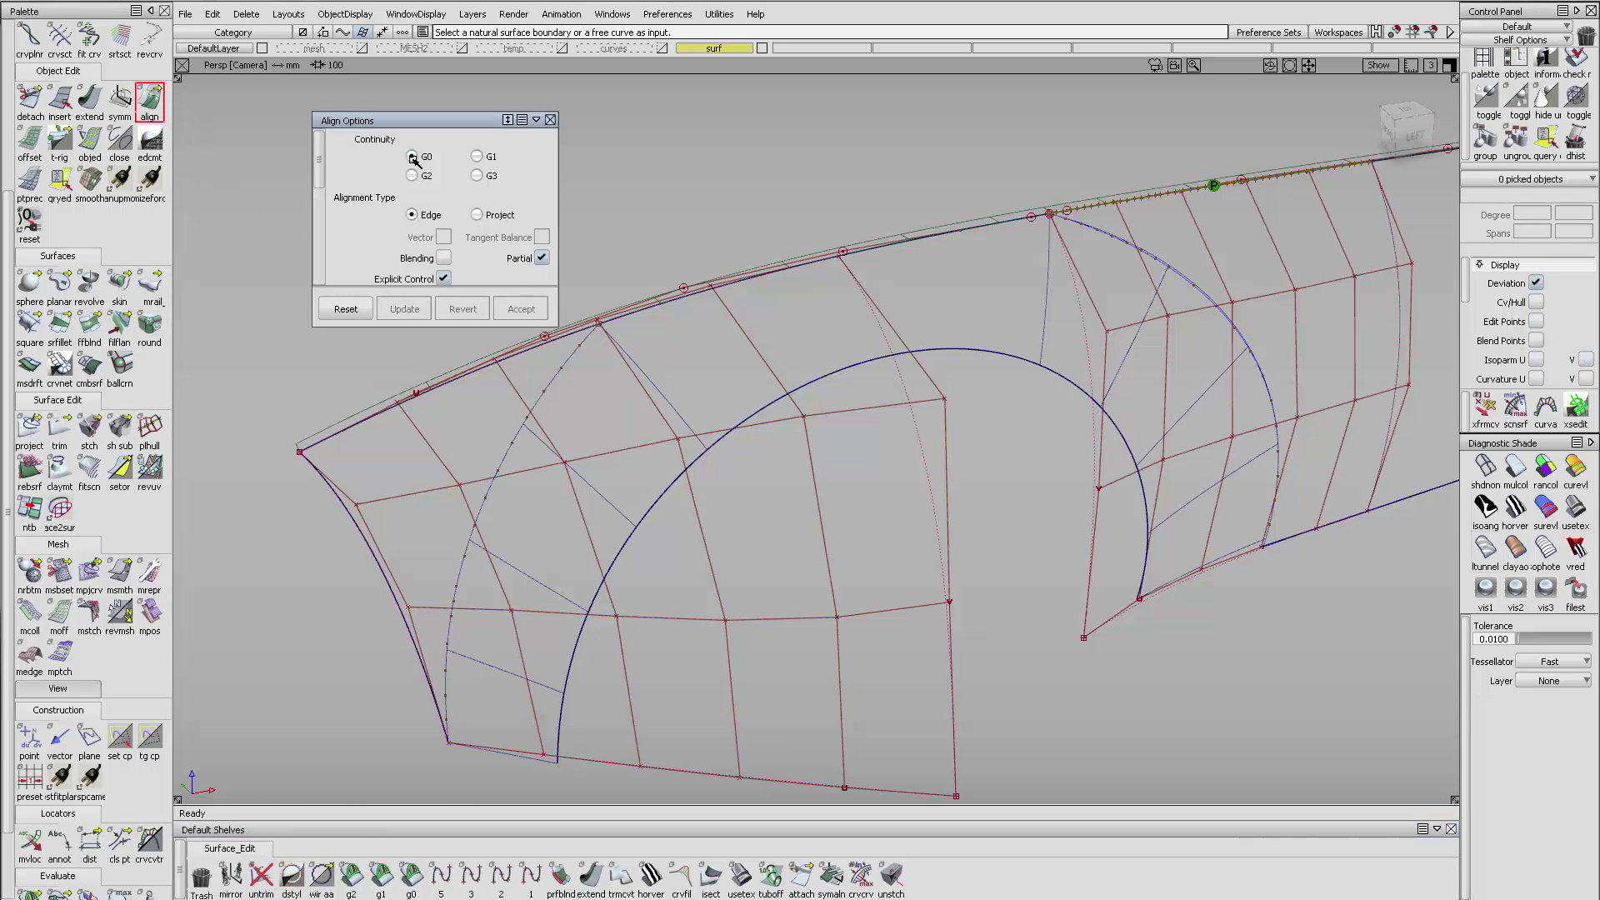
click(385, 411)
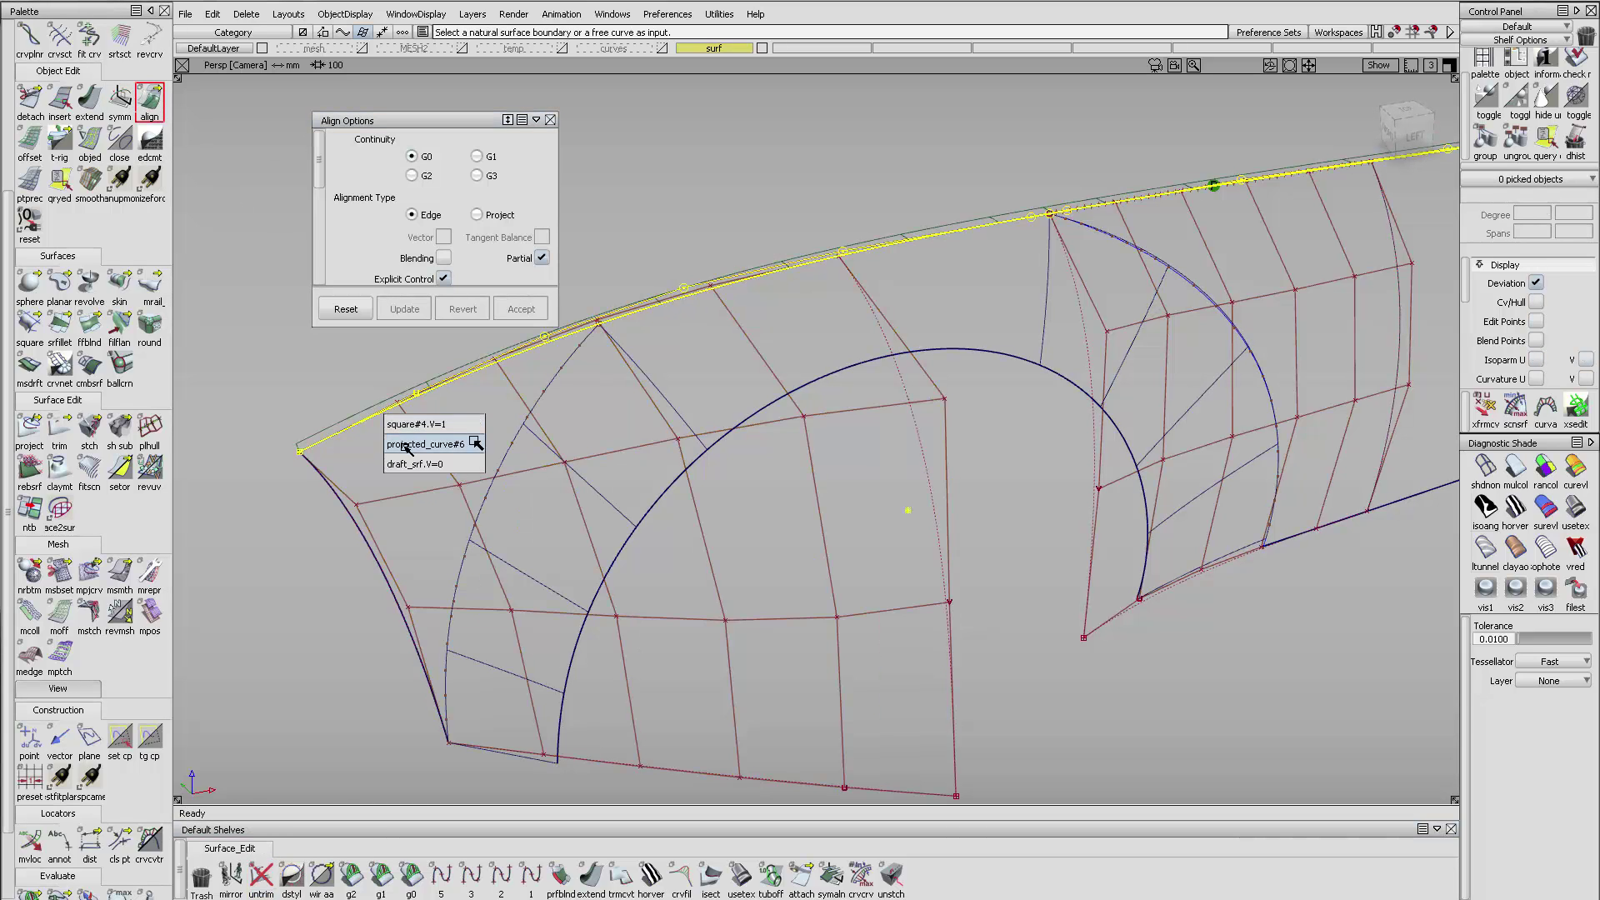
click(383, 417)
click(381, 419)
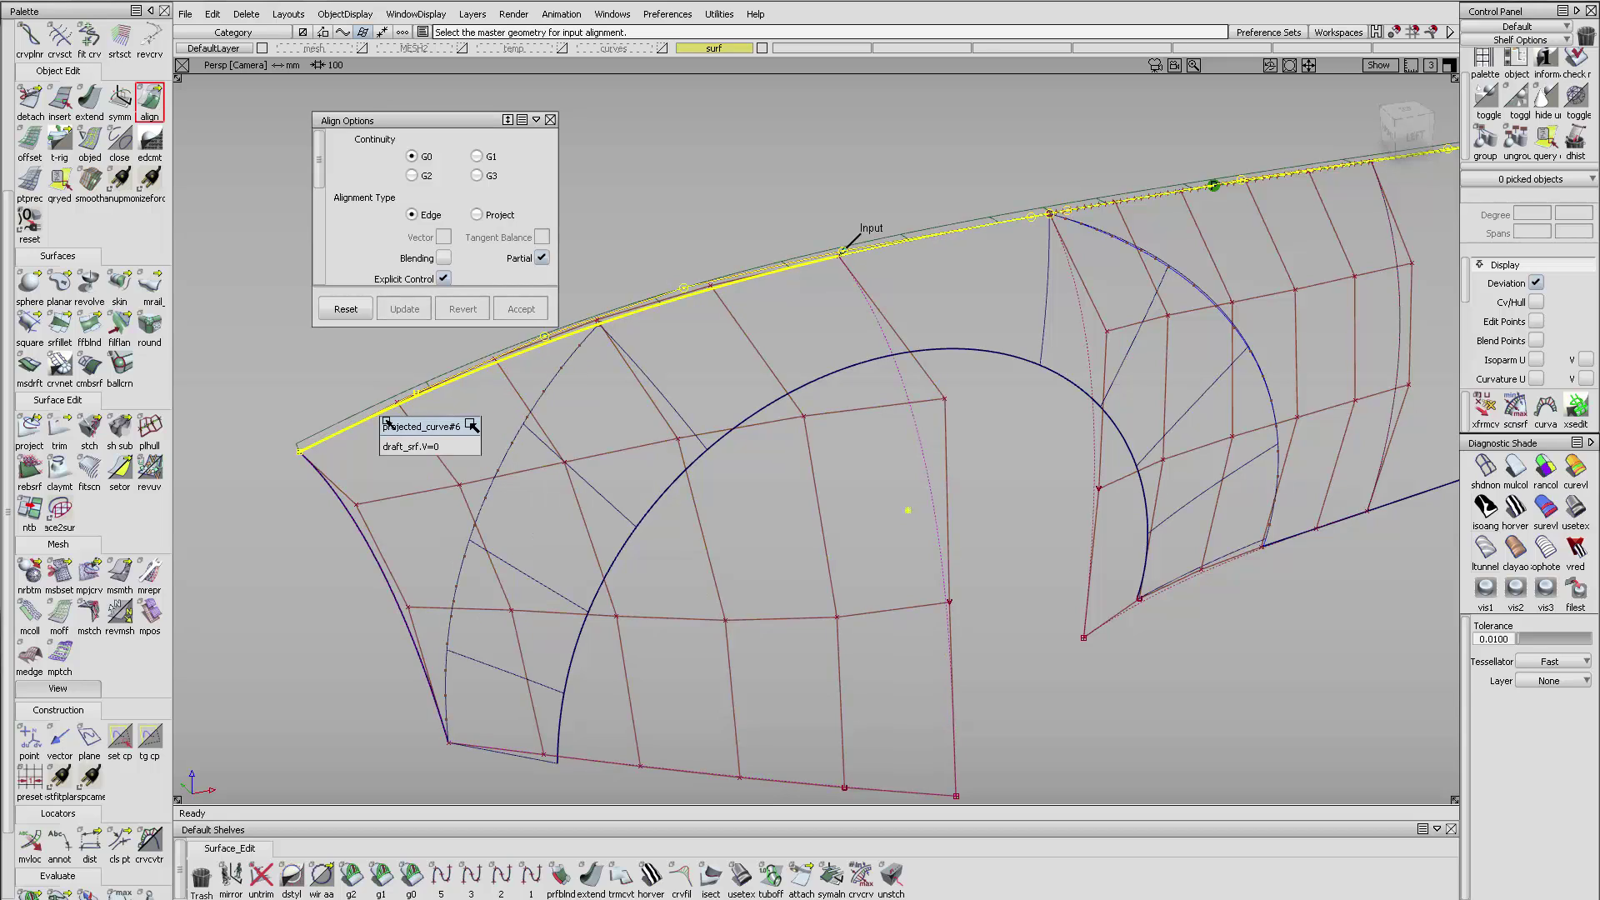
click(403, 446)
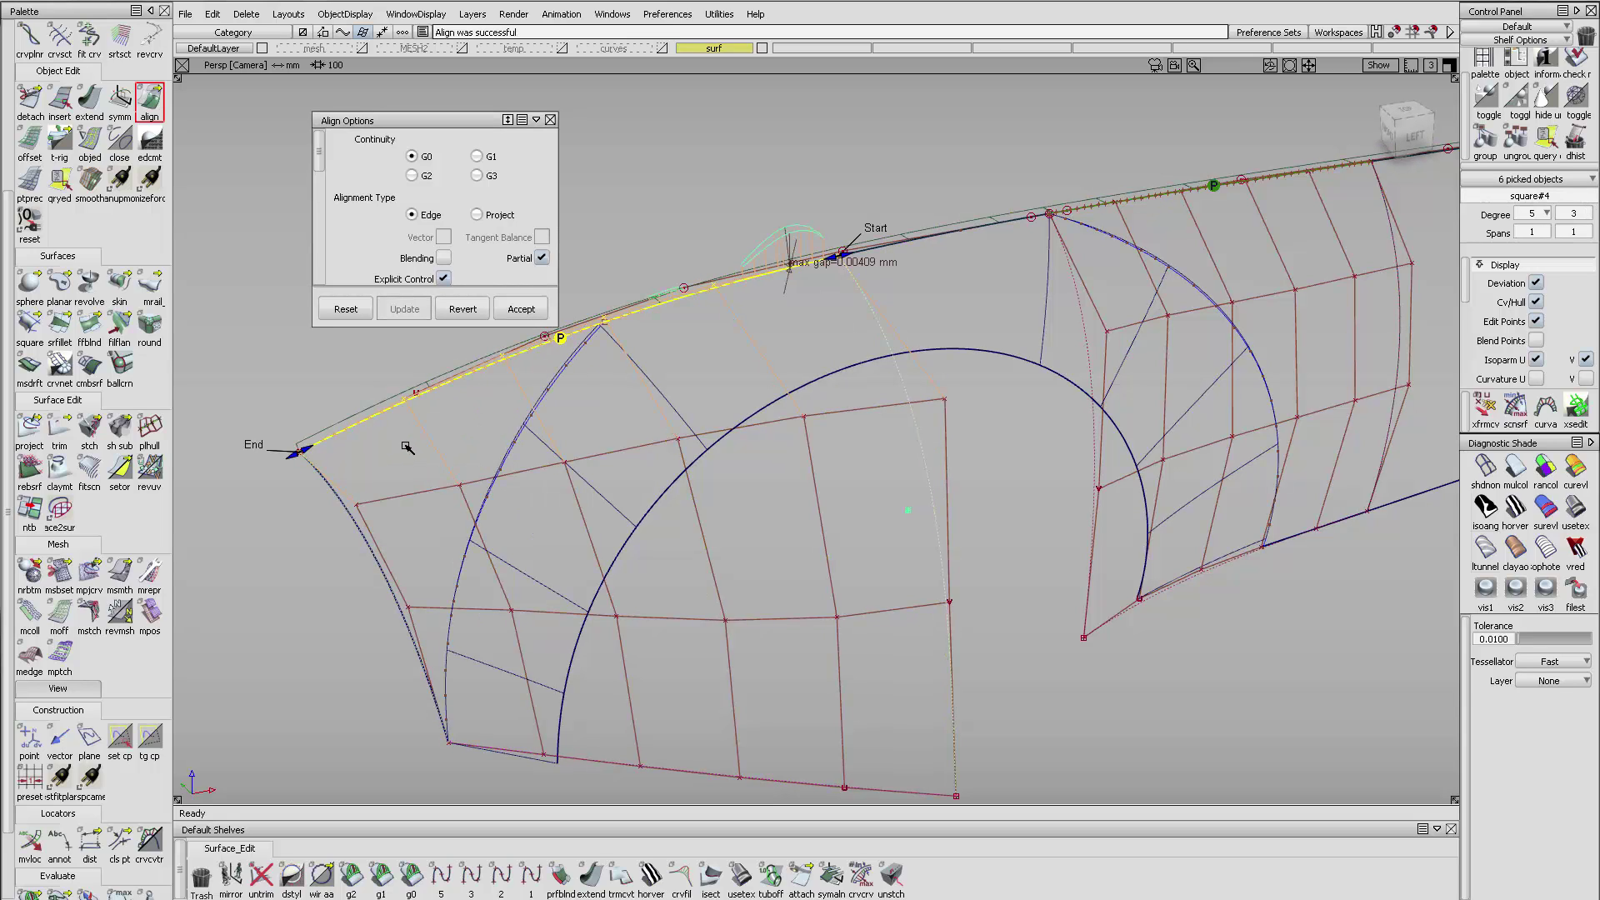
scroll(483, 251, down, 3)
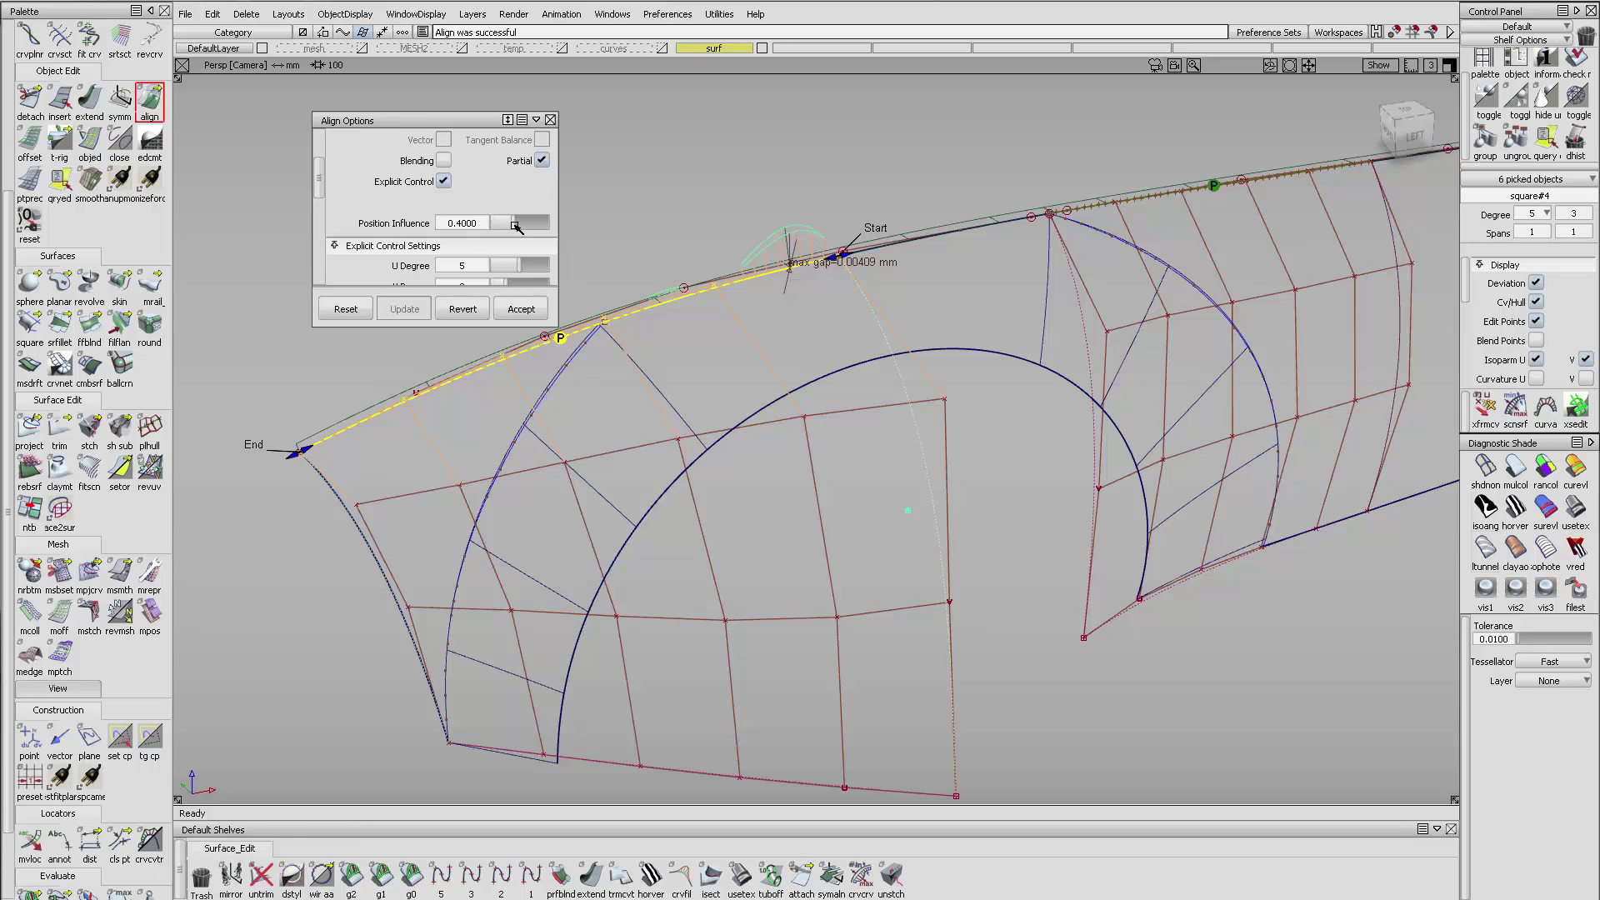
drag(516, 225, 558, 218)
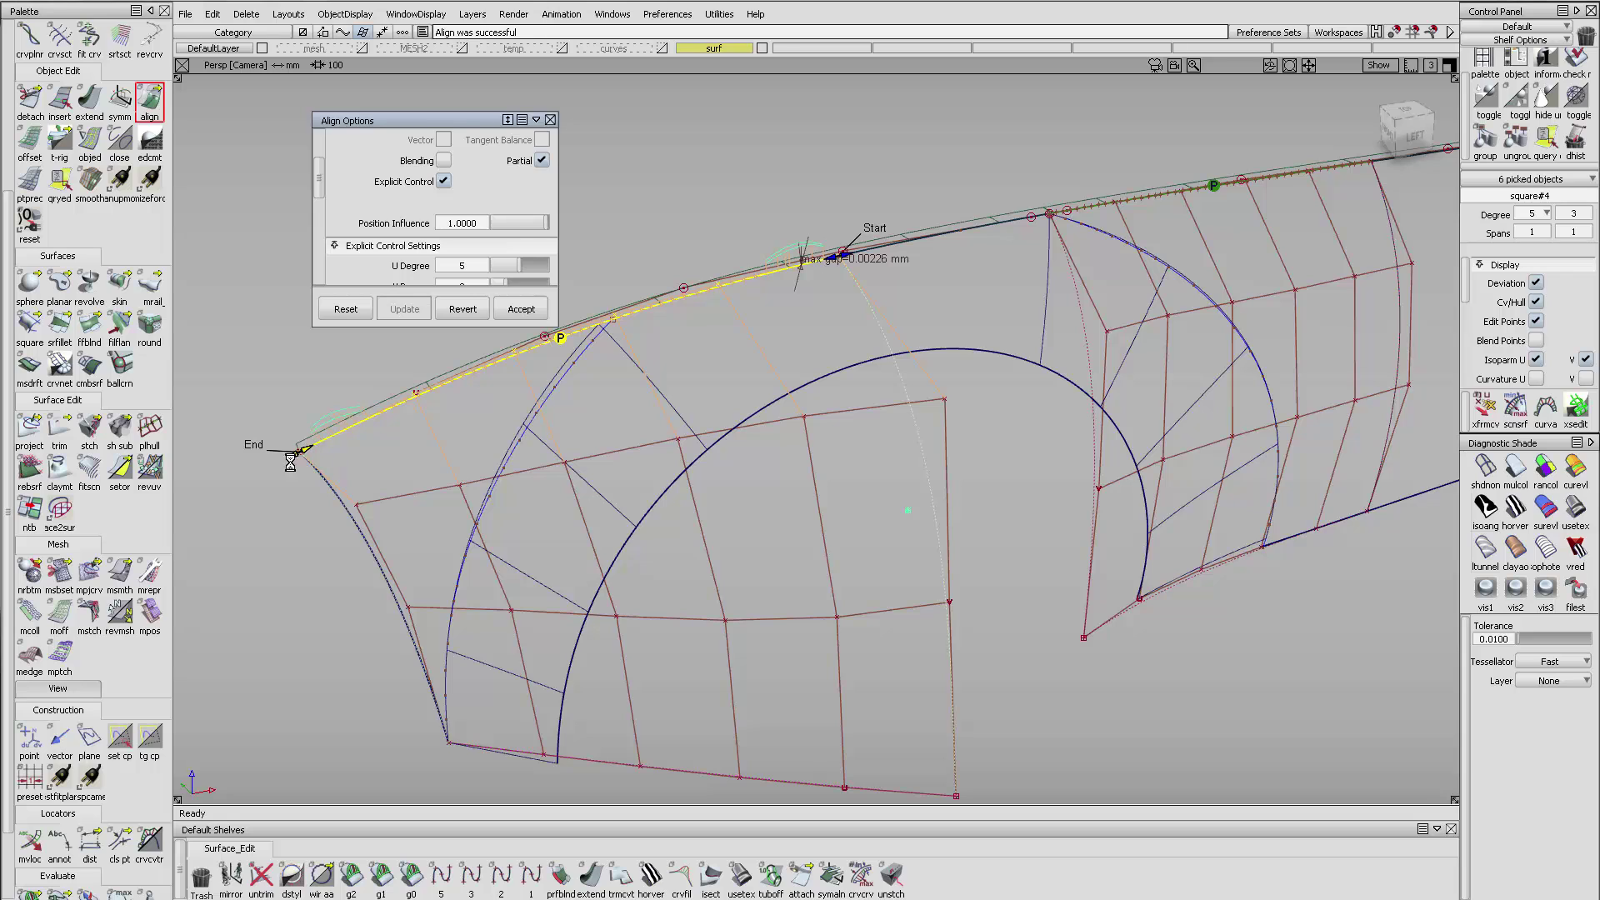
alt+shift+drag(829, 292, 813, 314)
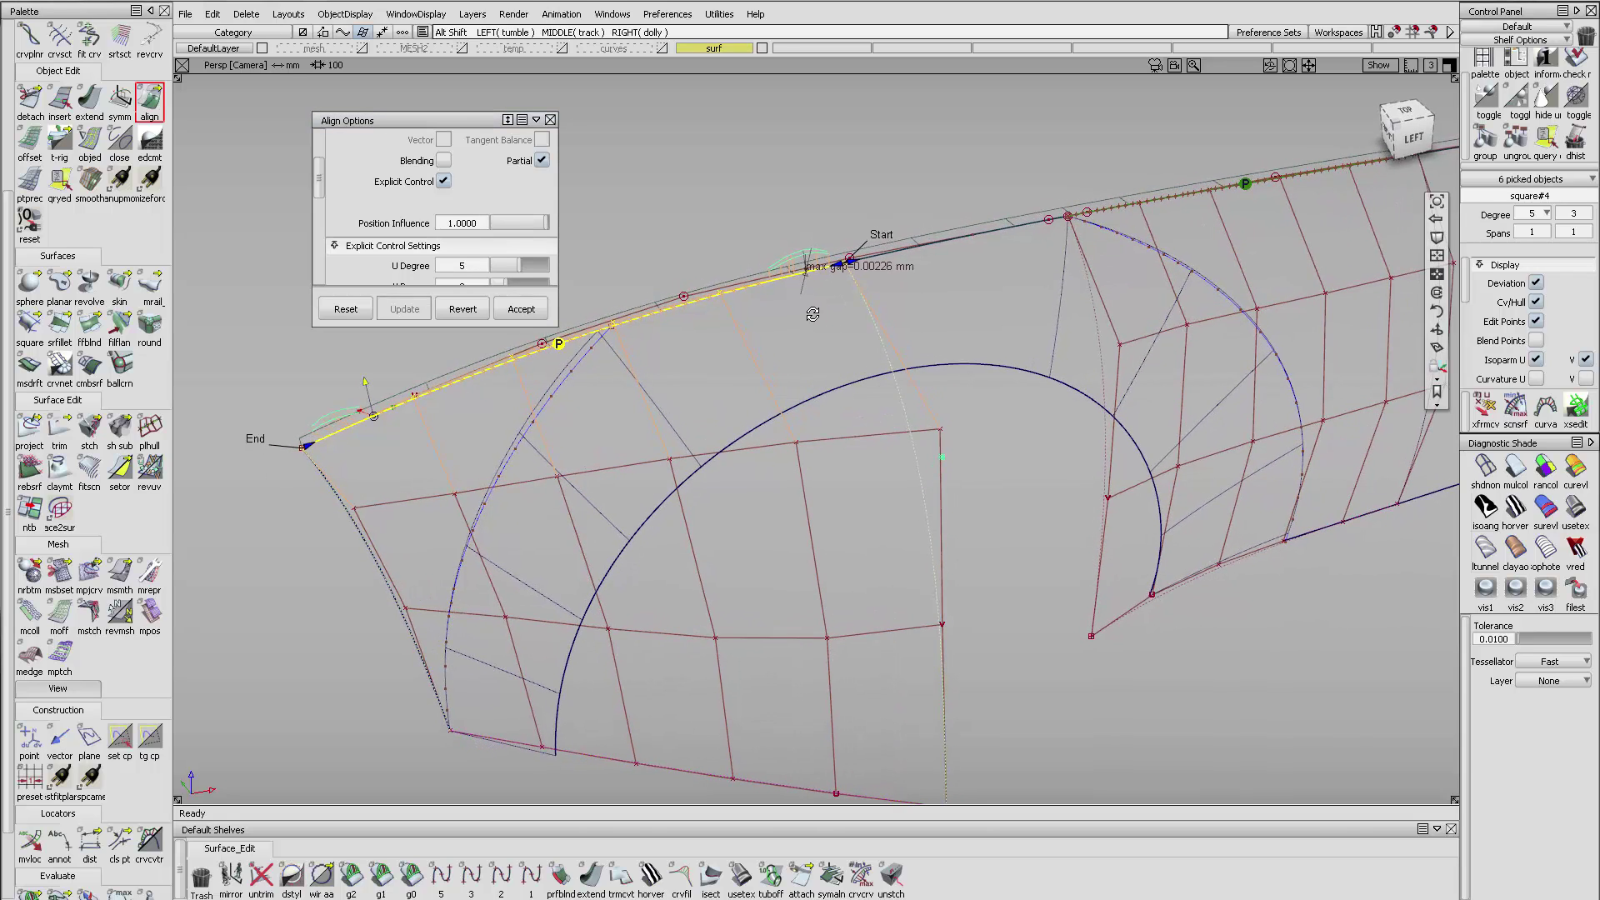
click(457, 308)
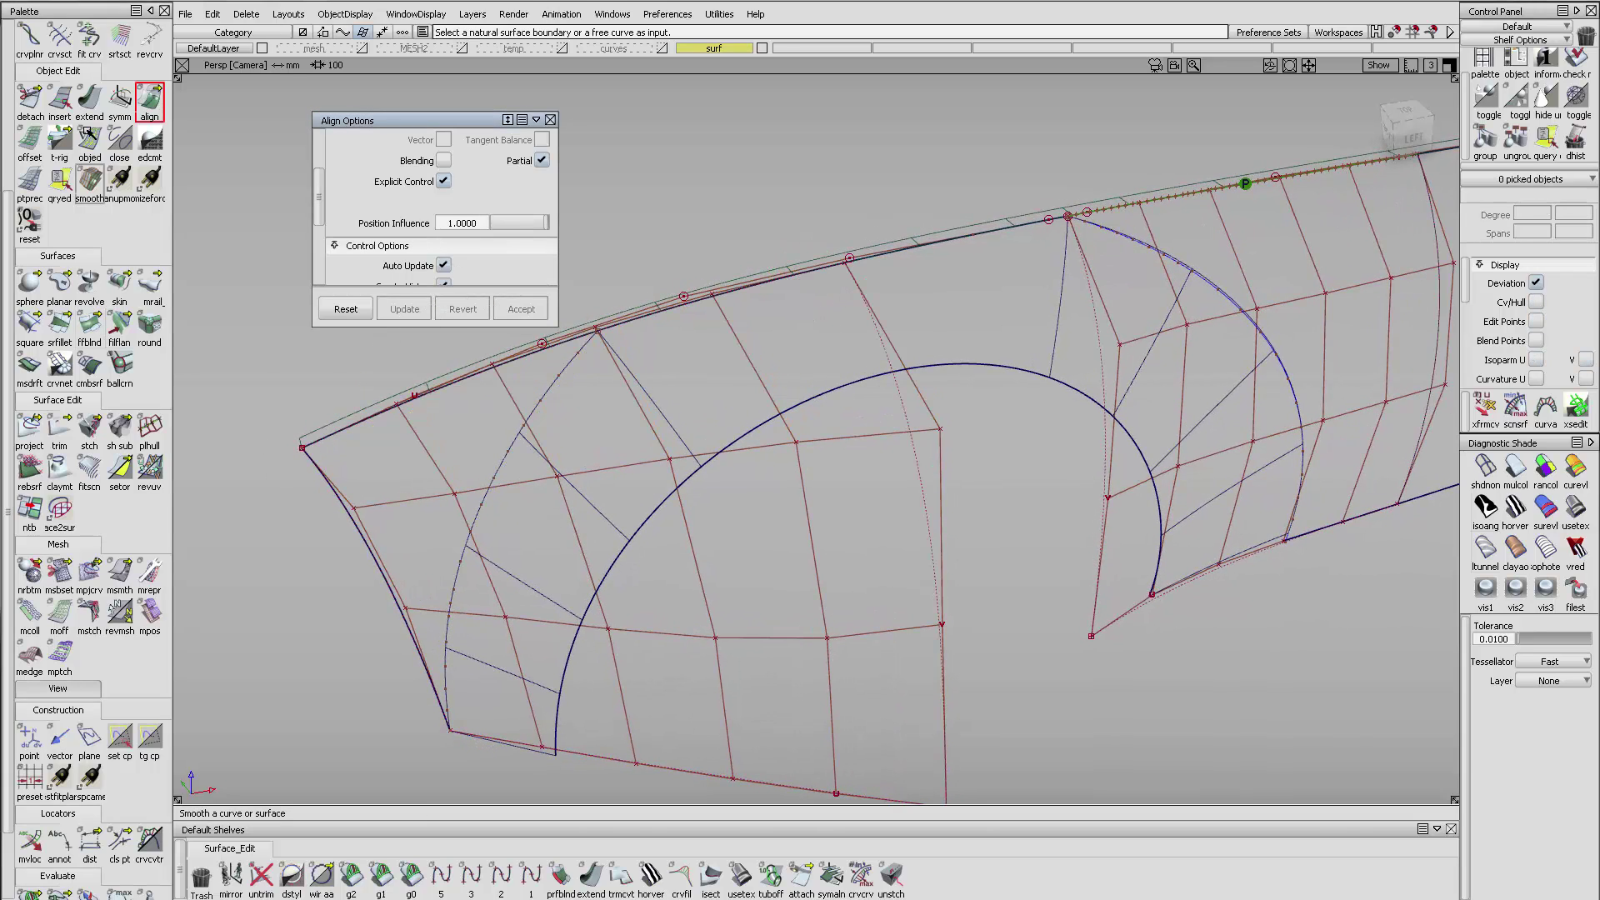
- Shorten the front surface's rear edge with a negative Extend of about -268 mm, ending where the arch curve meets the upper curve
click(89, 100)
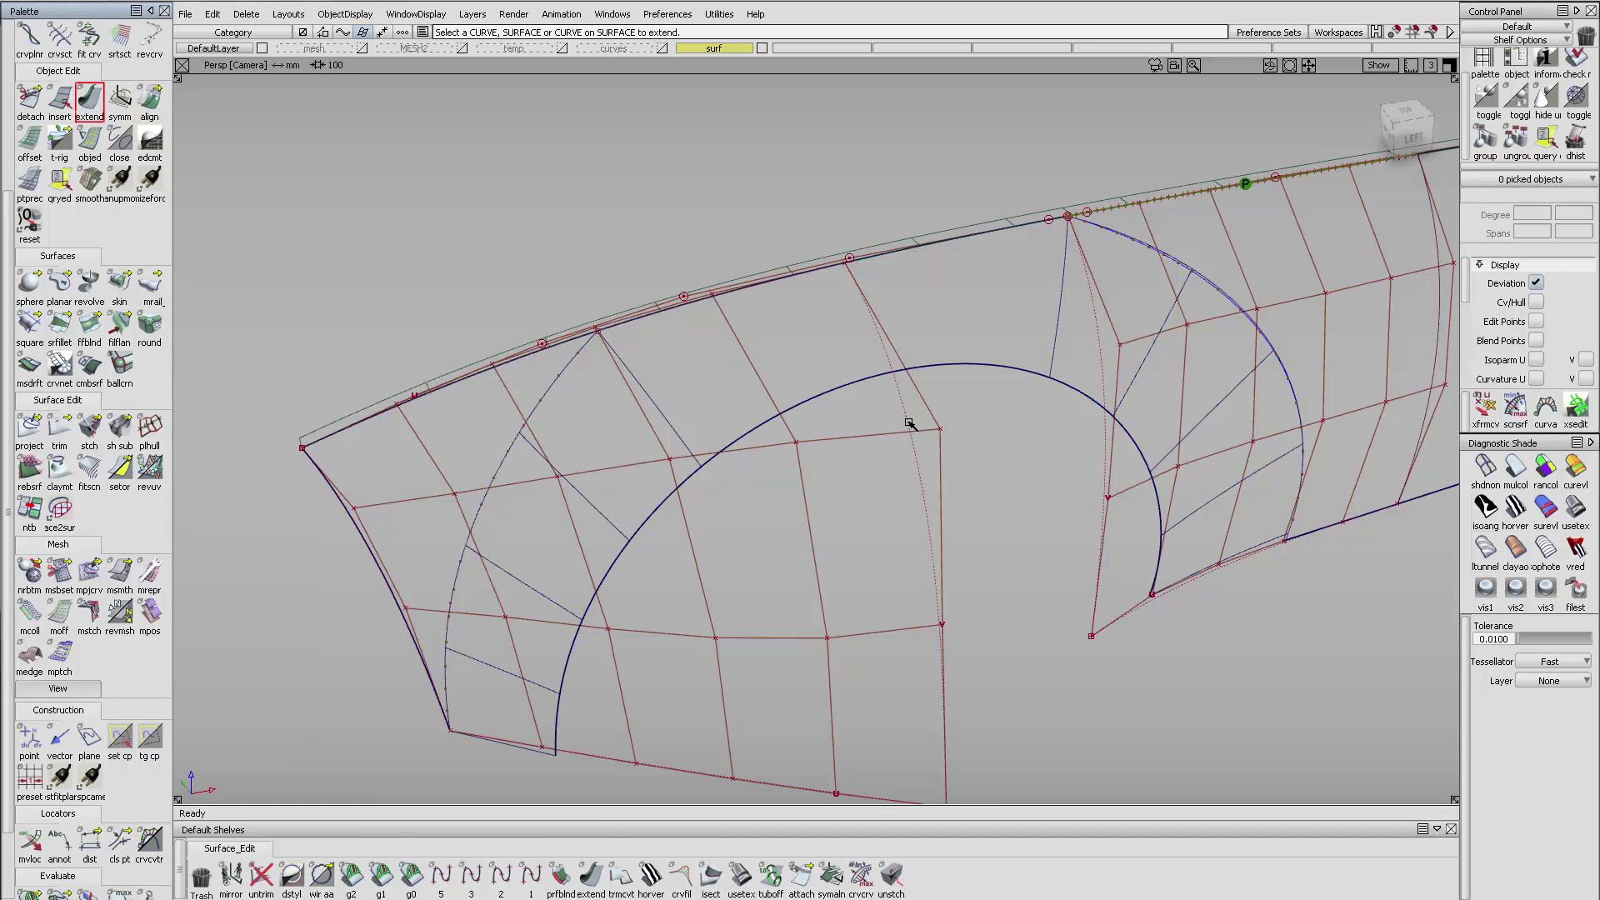
drag(909, 423, 553, 421)
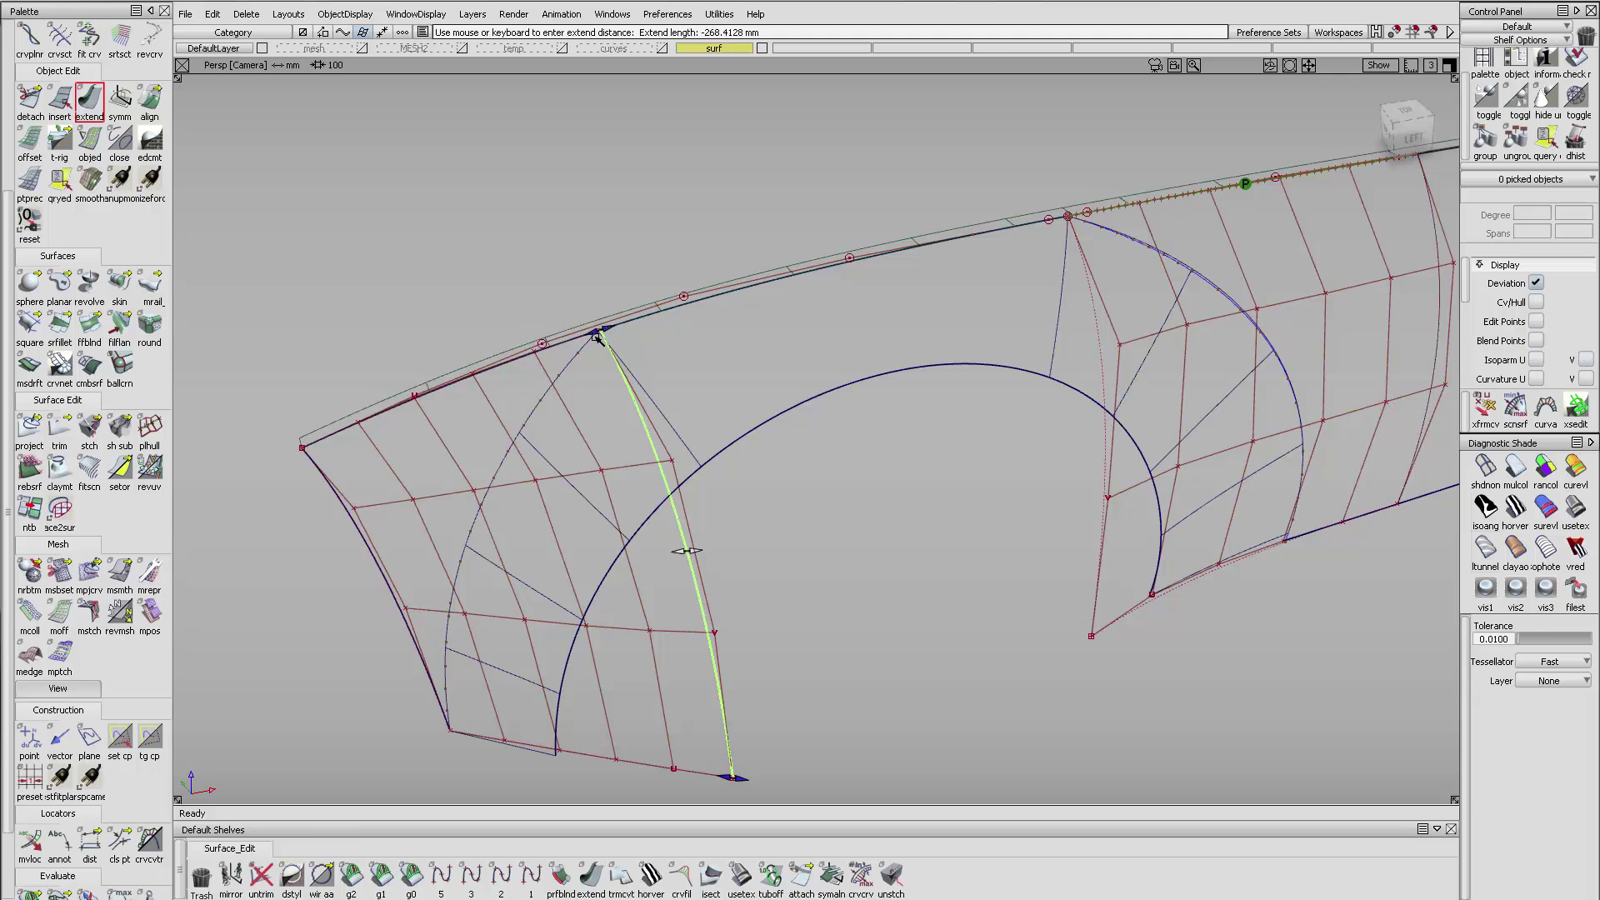
ctrl+shift+drag(581, 267, 581, 268)
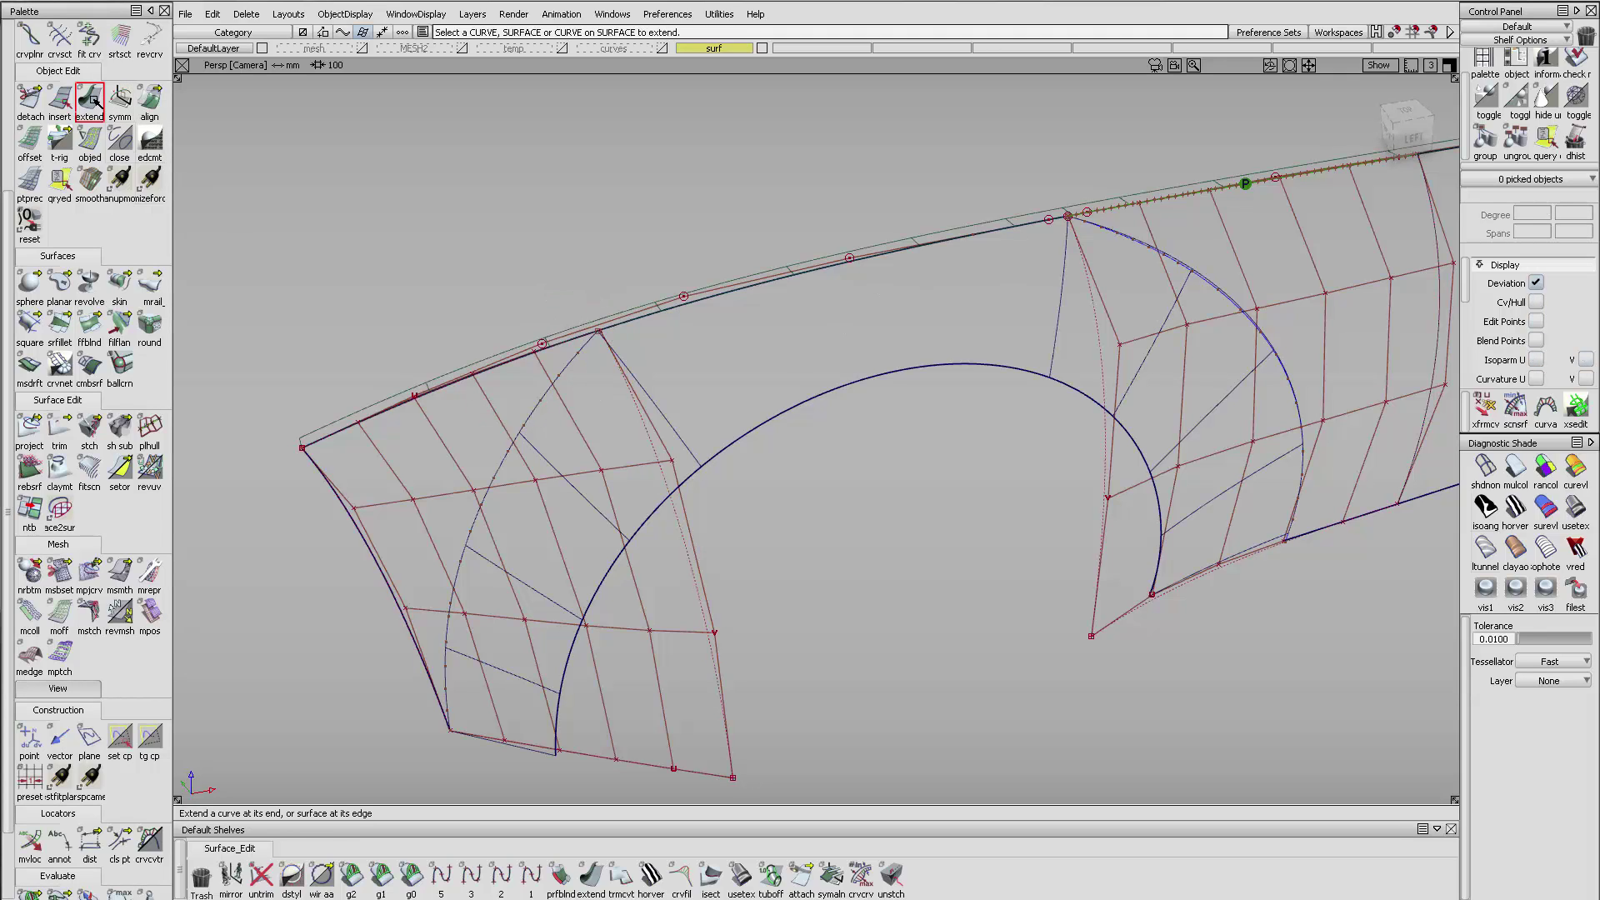
- Align the shortened front surface's upper edge to the draft surface edge with partial G0, setting the End partial to 0
double_click(149, 100)
click(394, 426)
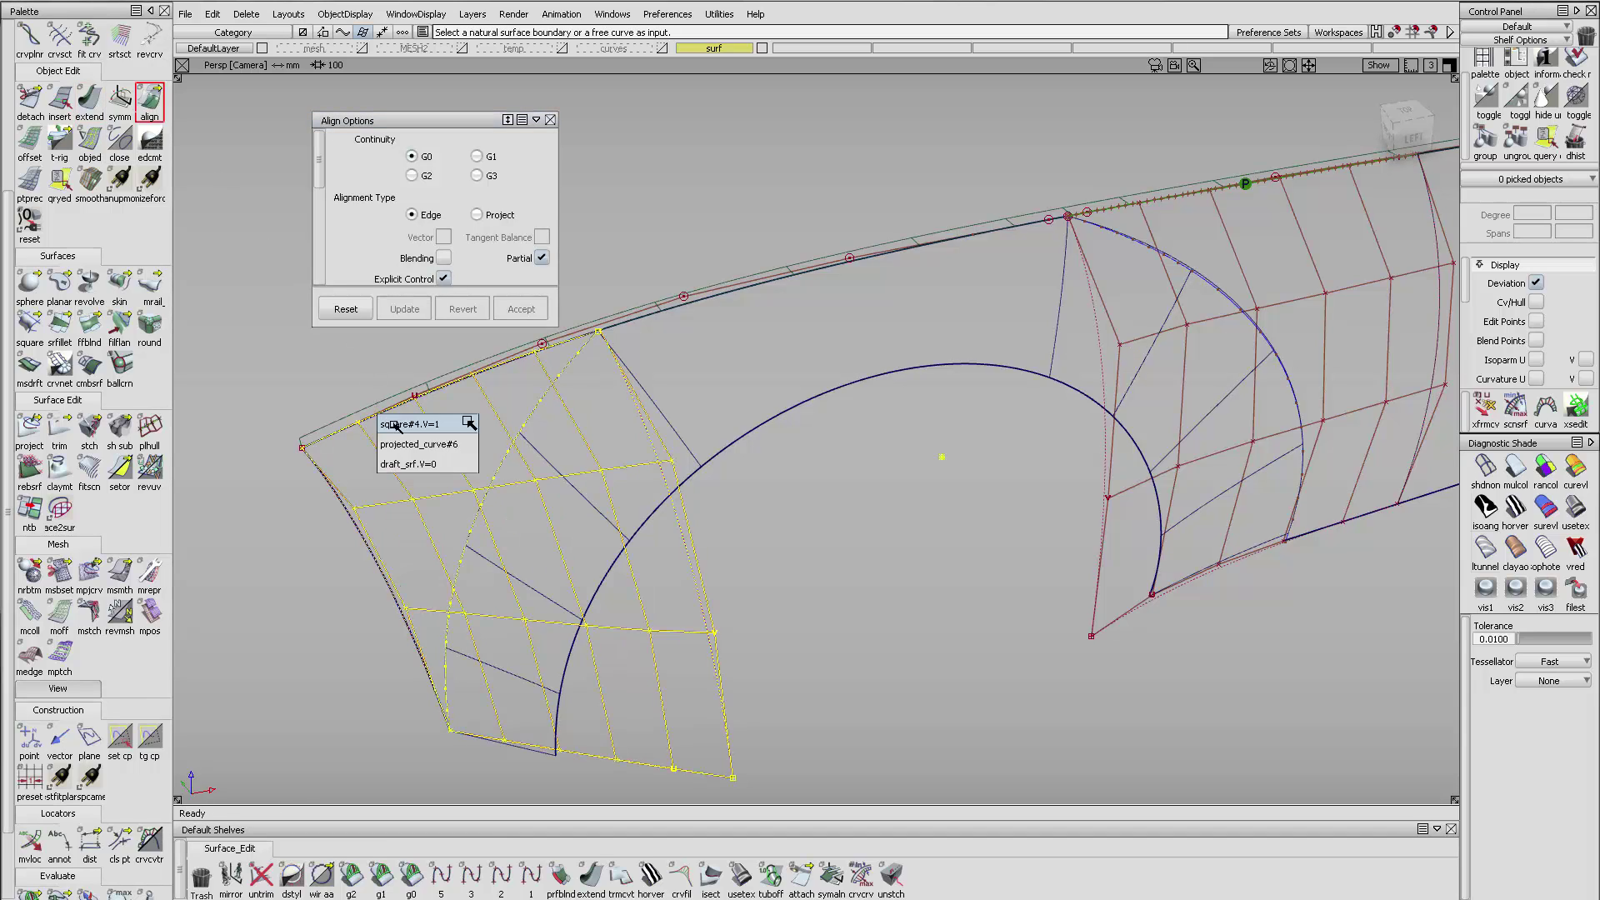
click(394, 425)
click(402, 416)
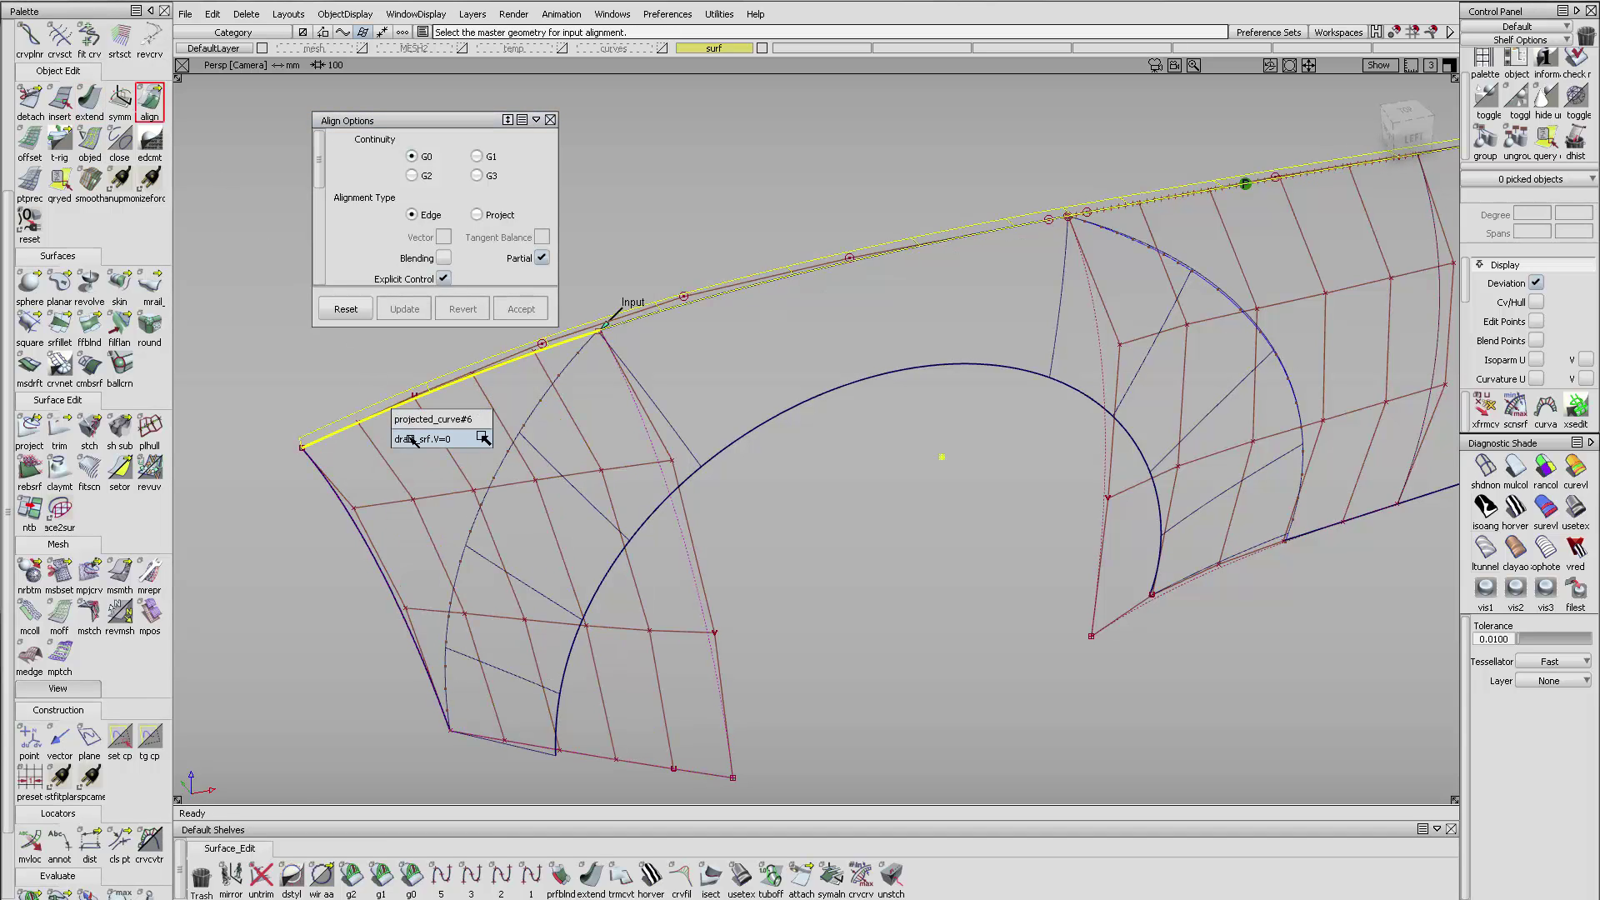
click(413, 439)
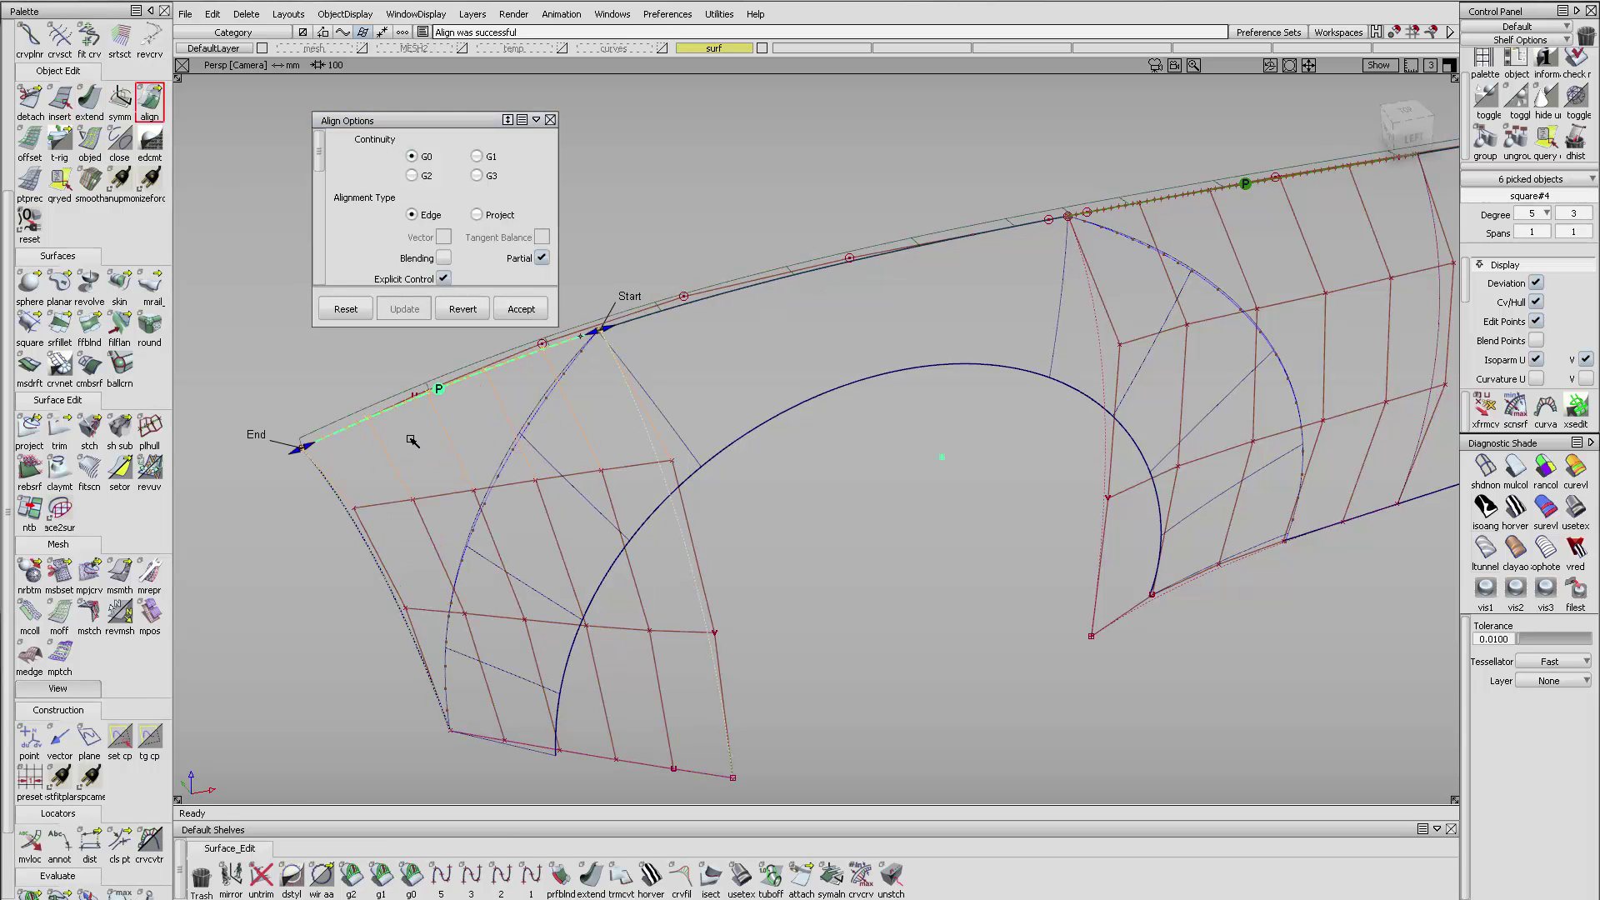
click(308, 446)
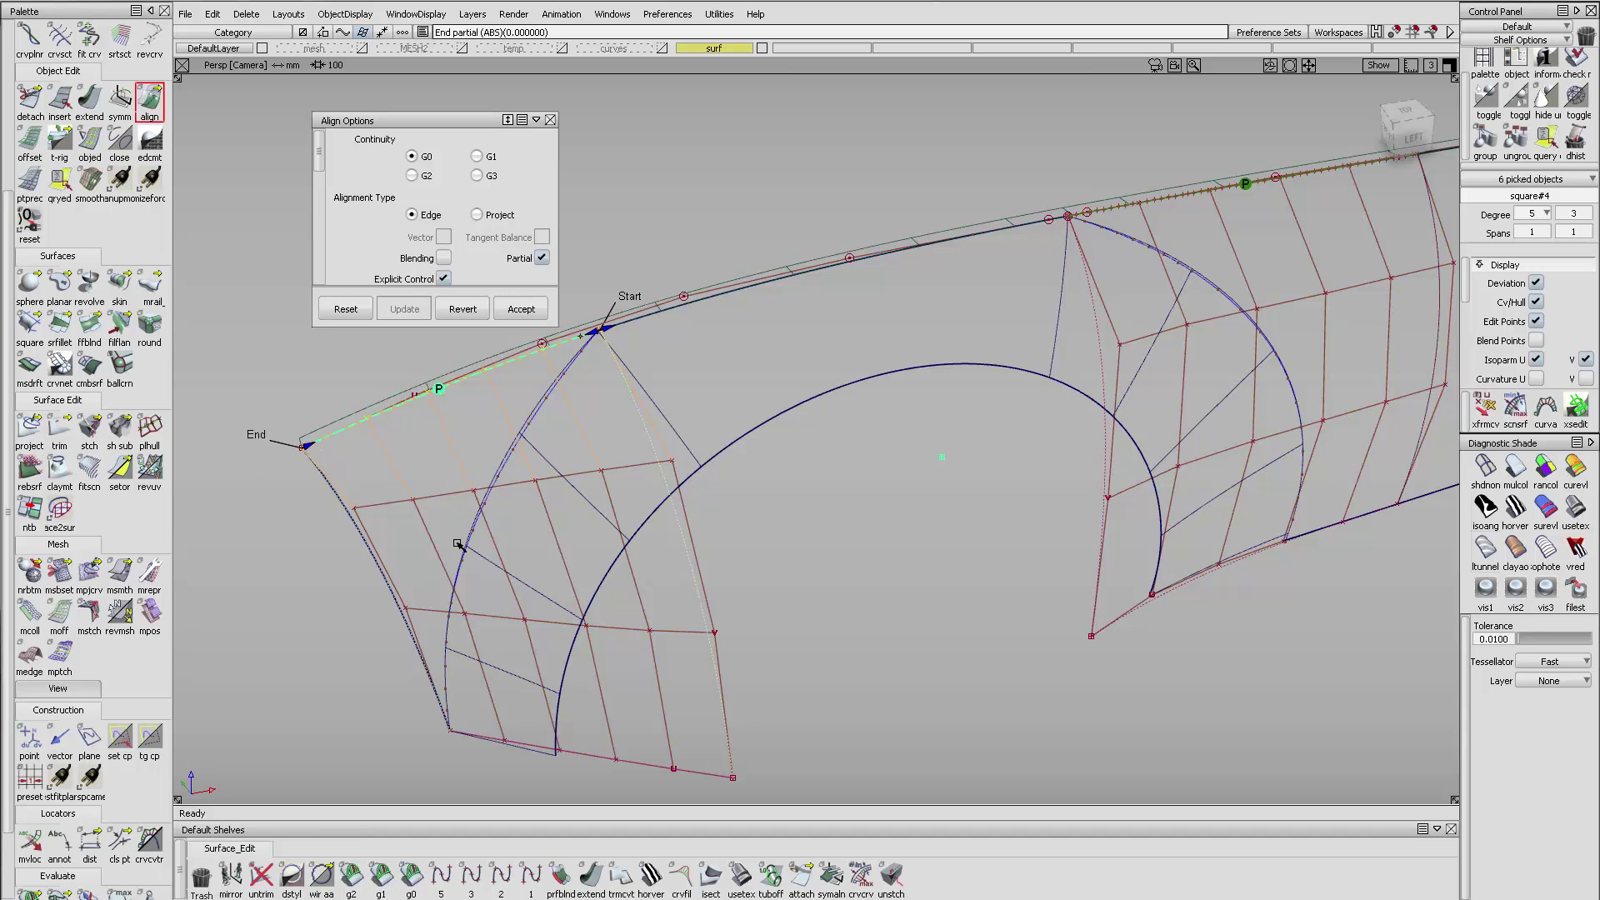
alt+shift+drag(597, 473, 508, 400)
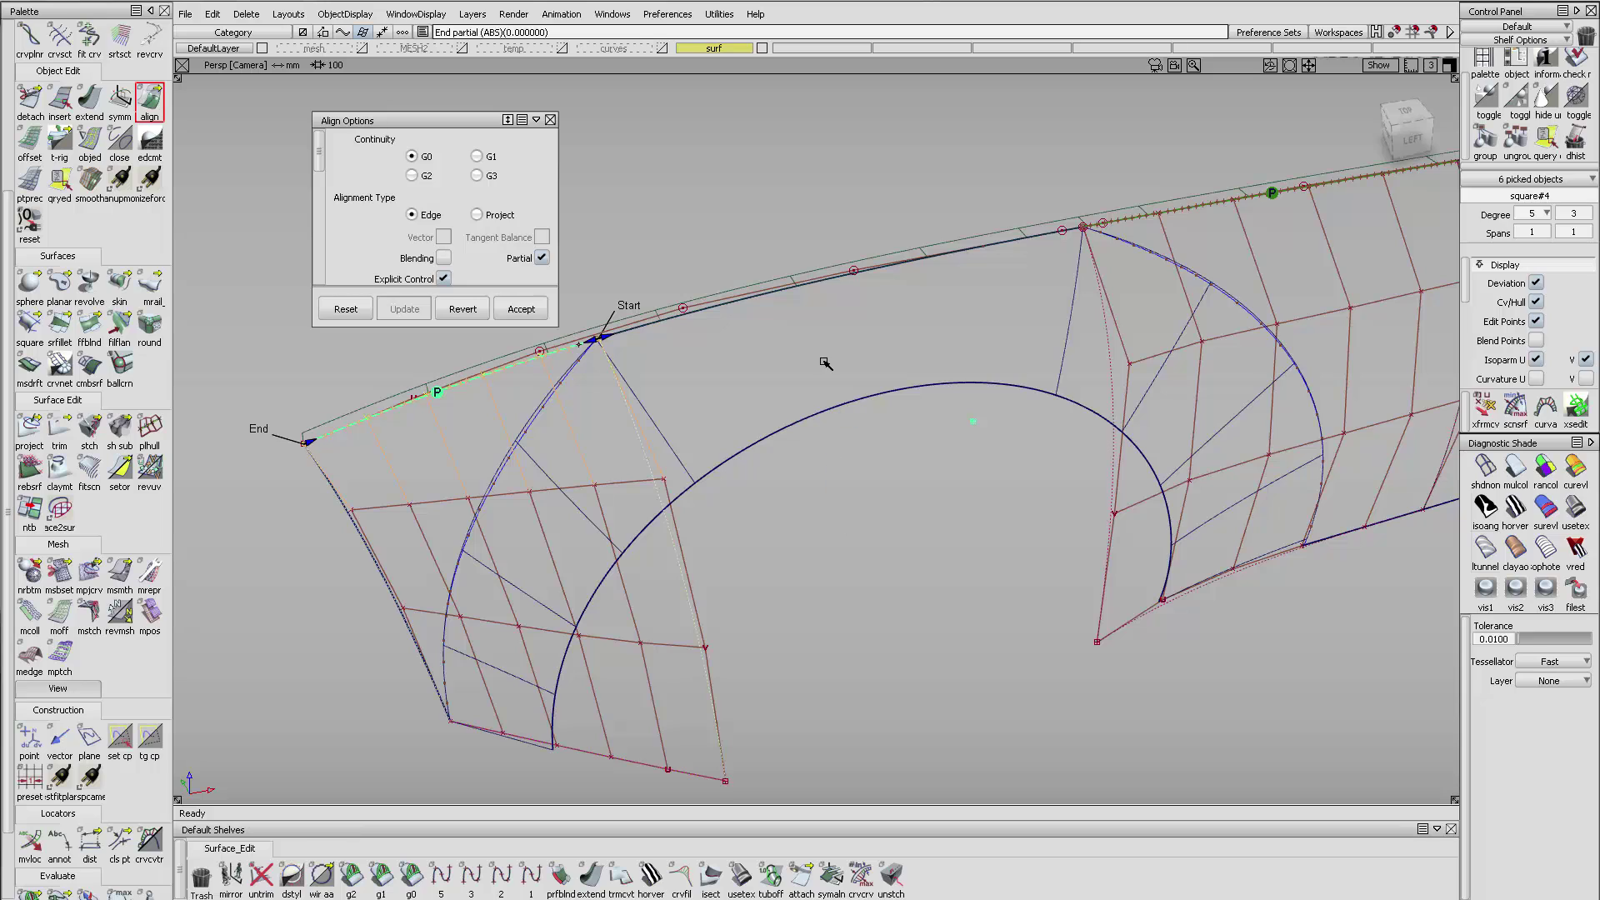
key(space)
alt+shift+drag(940, 337, 832, 345)
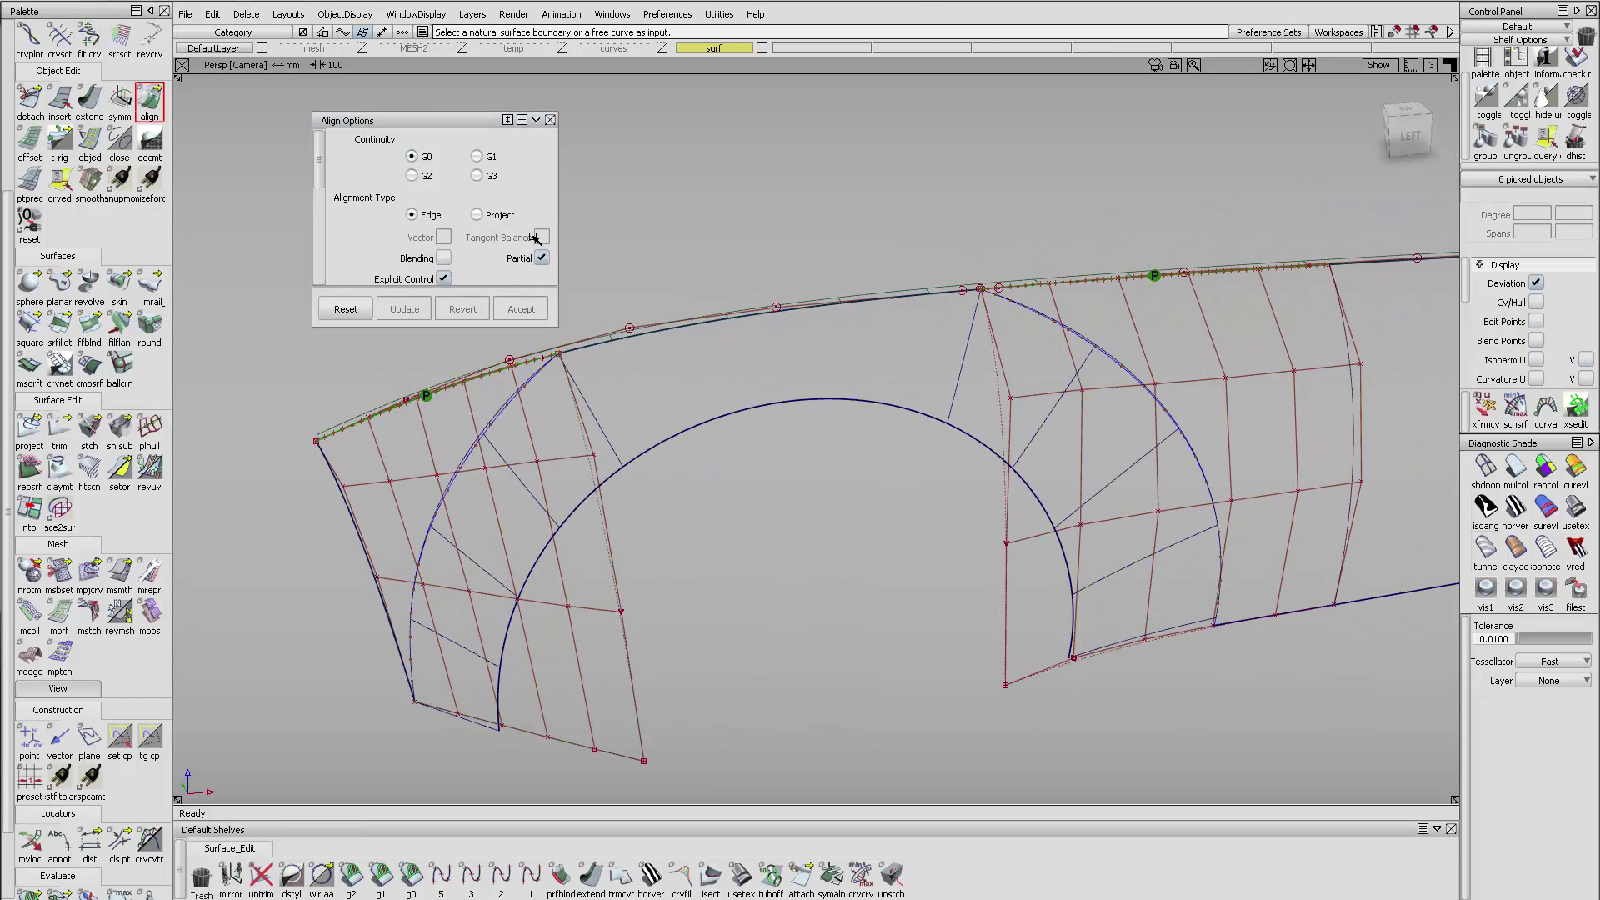
click(550, 120)
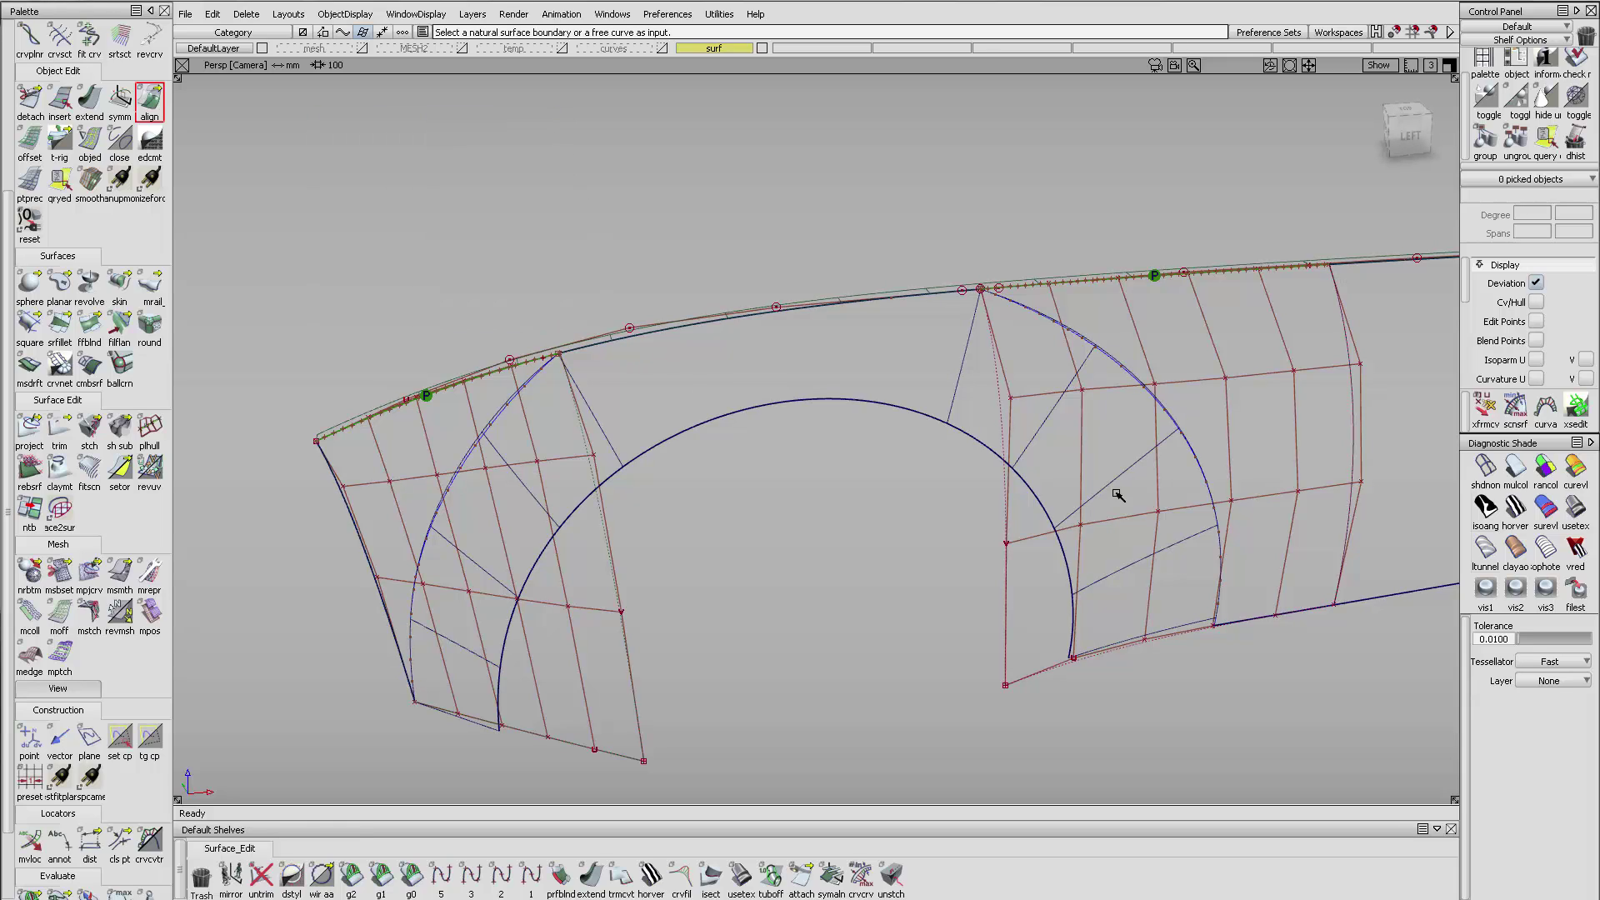
- Delete the reference draft surface along the fender's upper edge curve
ctrl+shift+drag(876, 259, 853, 283)
click(855, 294)
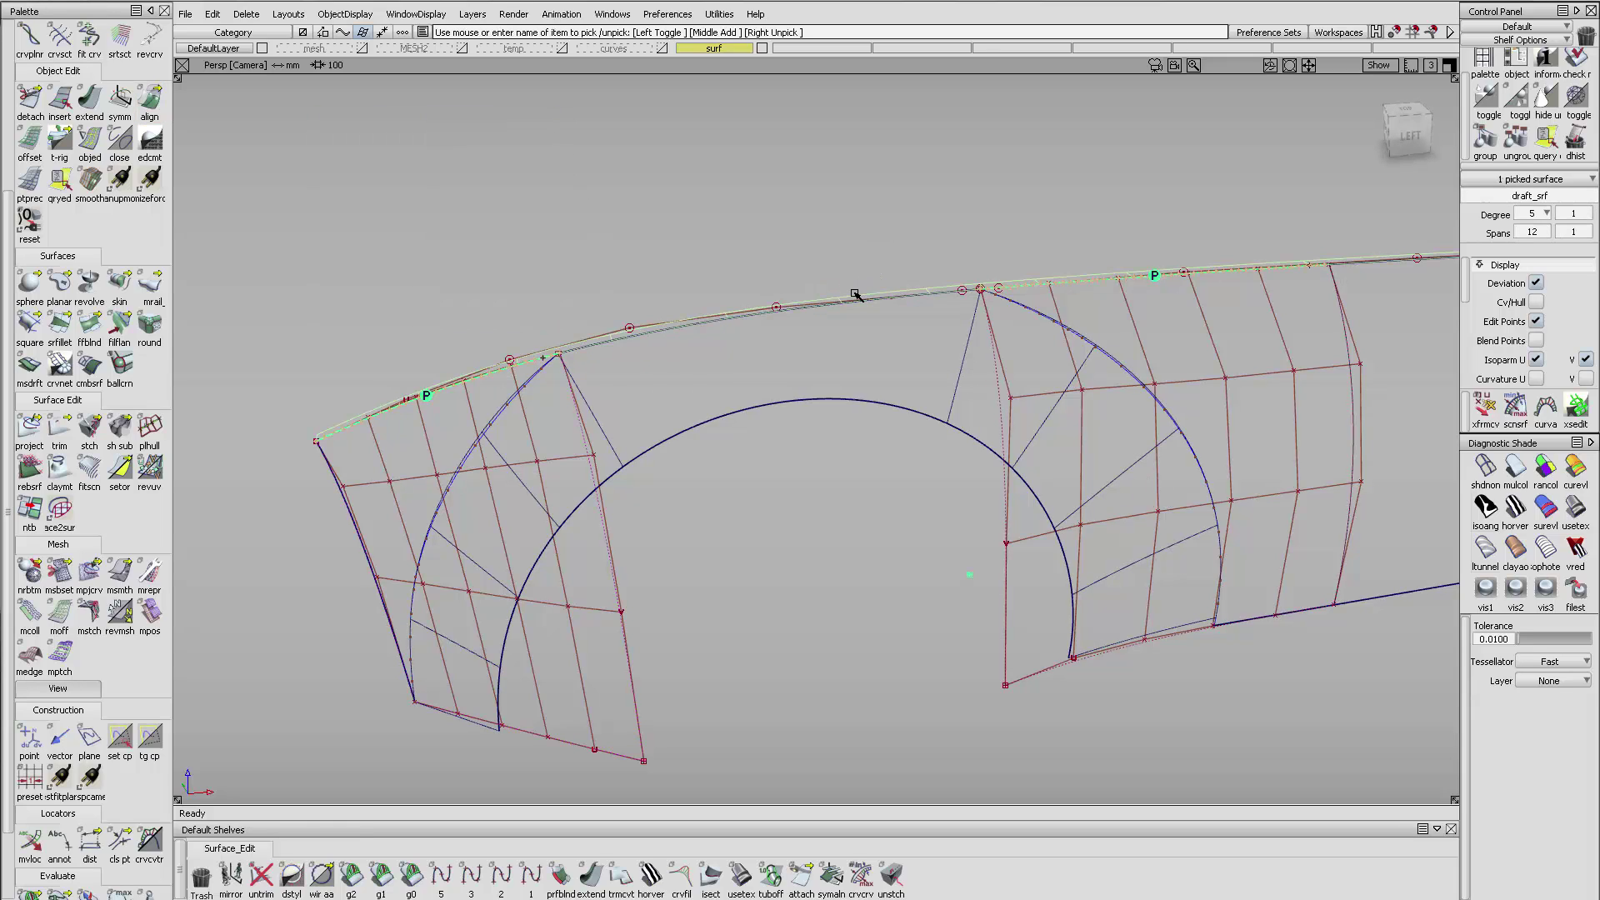
key(Delete)
alt+shift+drag(851, 299, 817, 340)
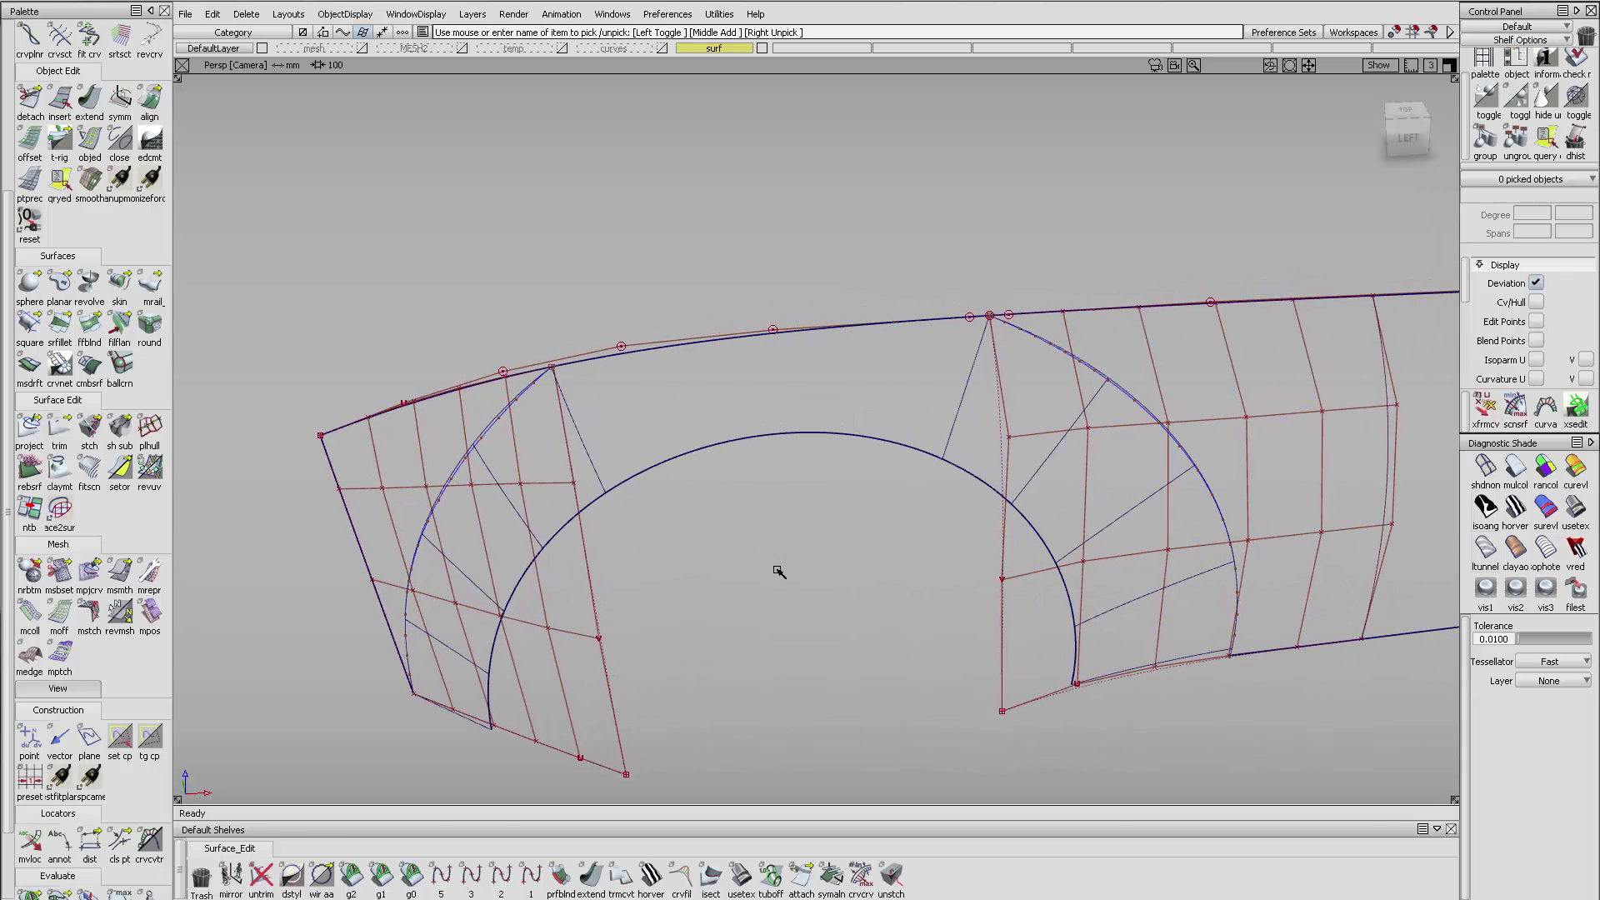
- Delete the arch curves-on-surface from the front and rear fender surfaces and hide both surfaces' CVs
ctrl+shift+drag(540, 469, 424, 418)
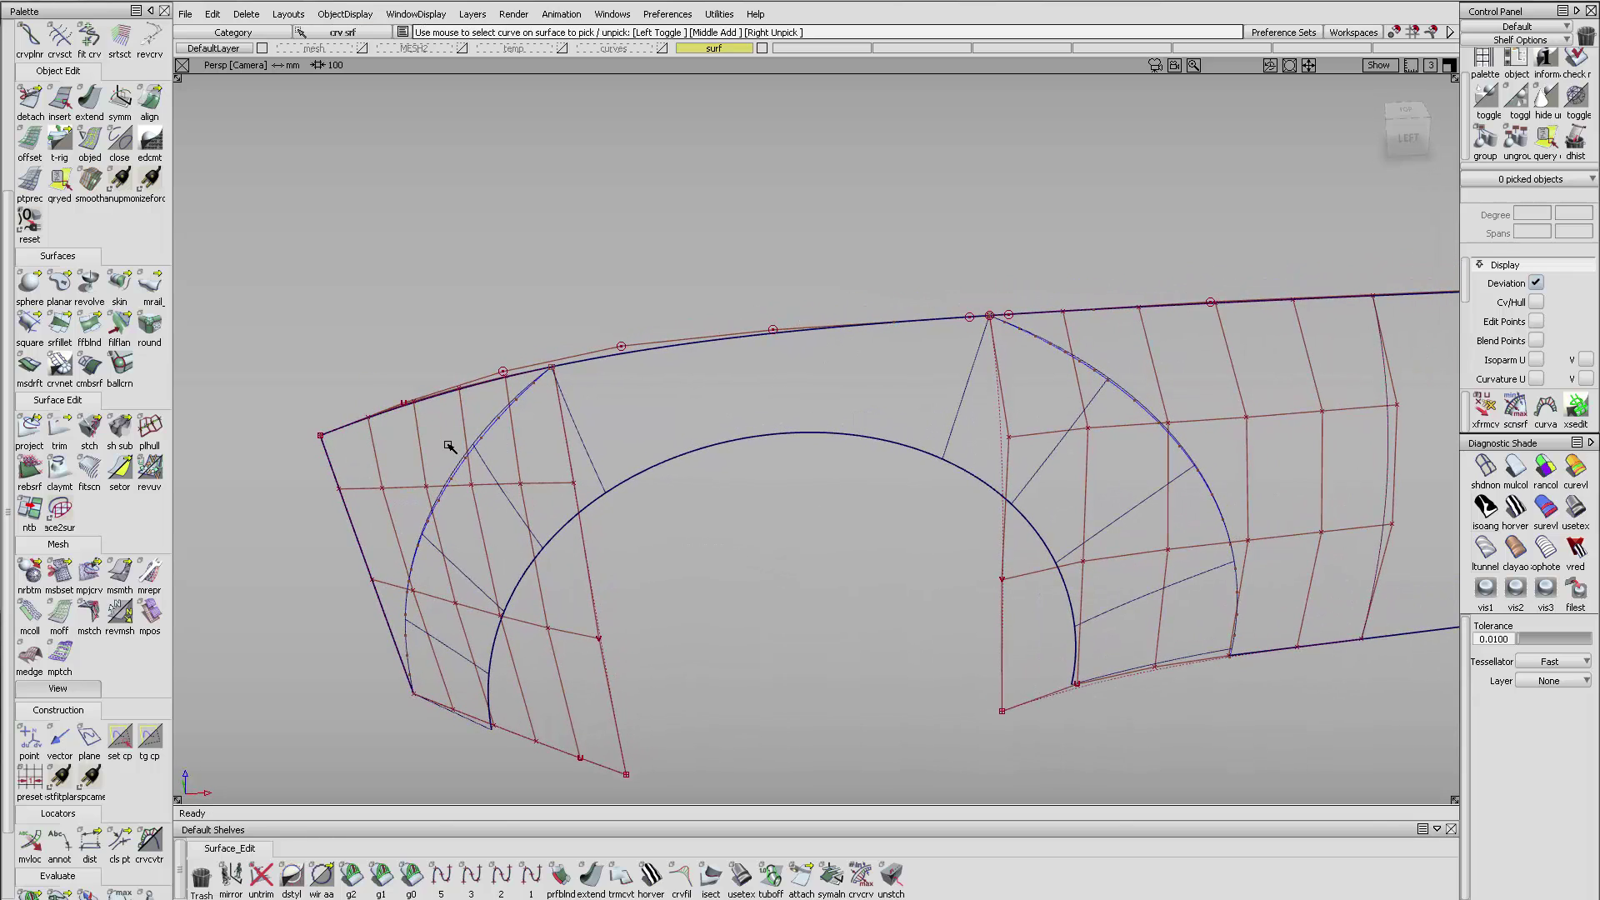
click(473, 444)
click(1094, 381)
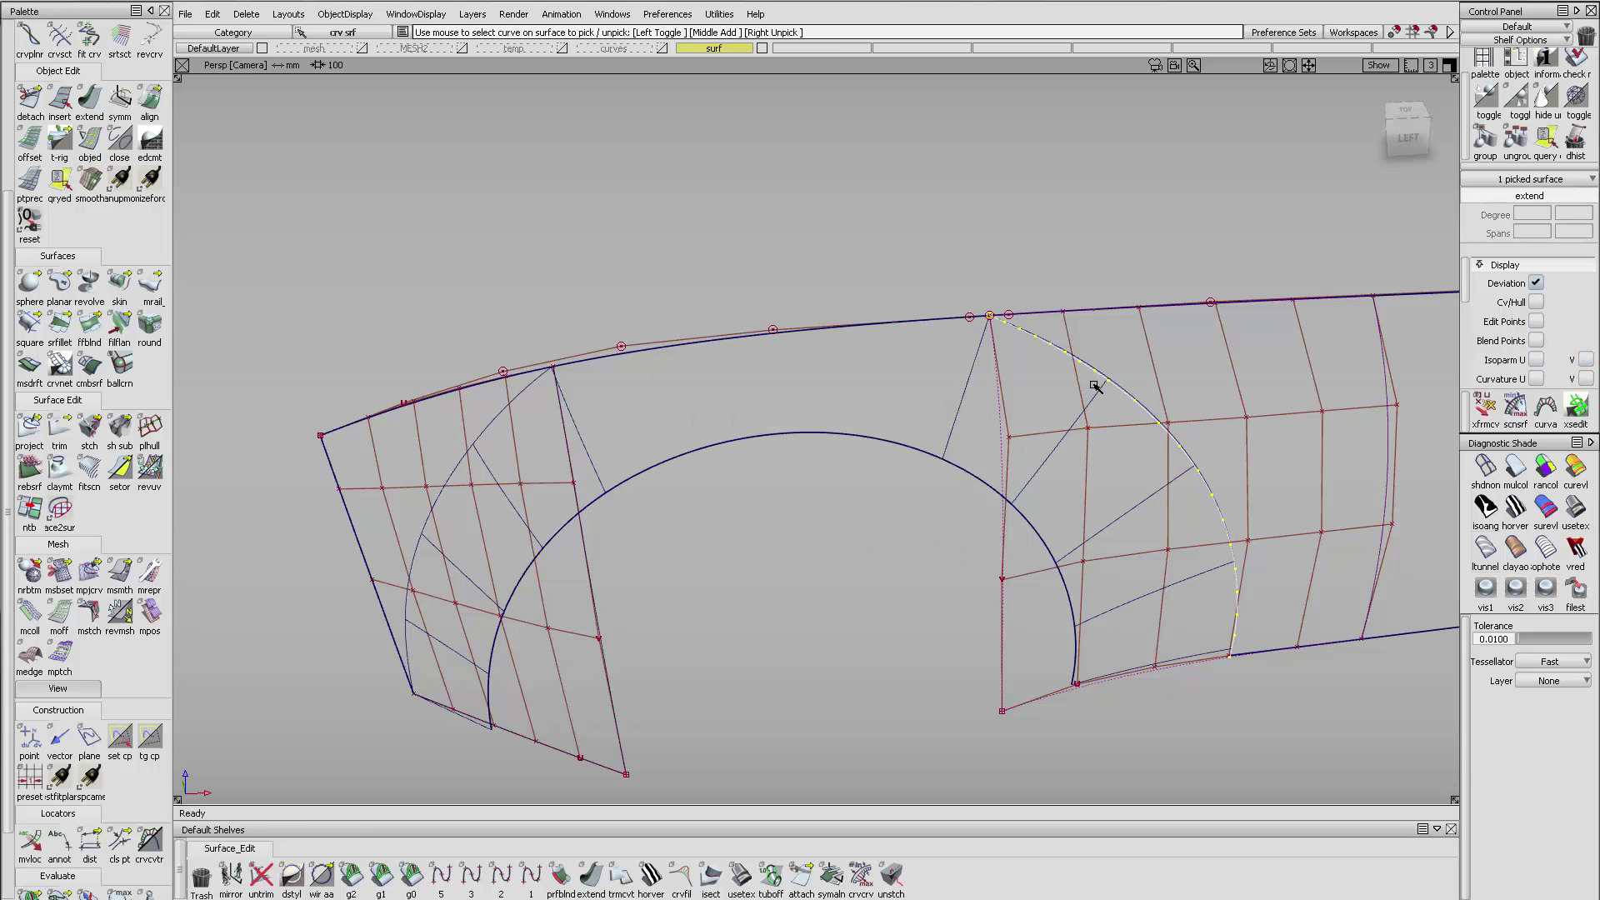
key(Delete)
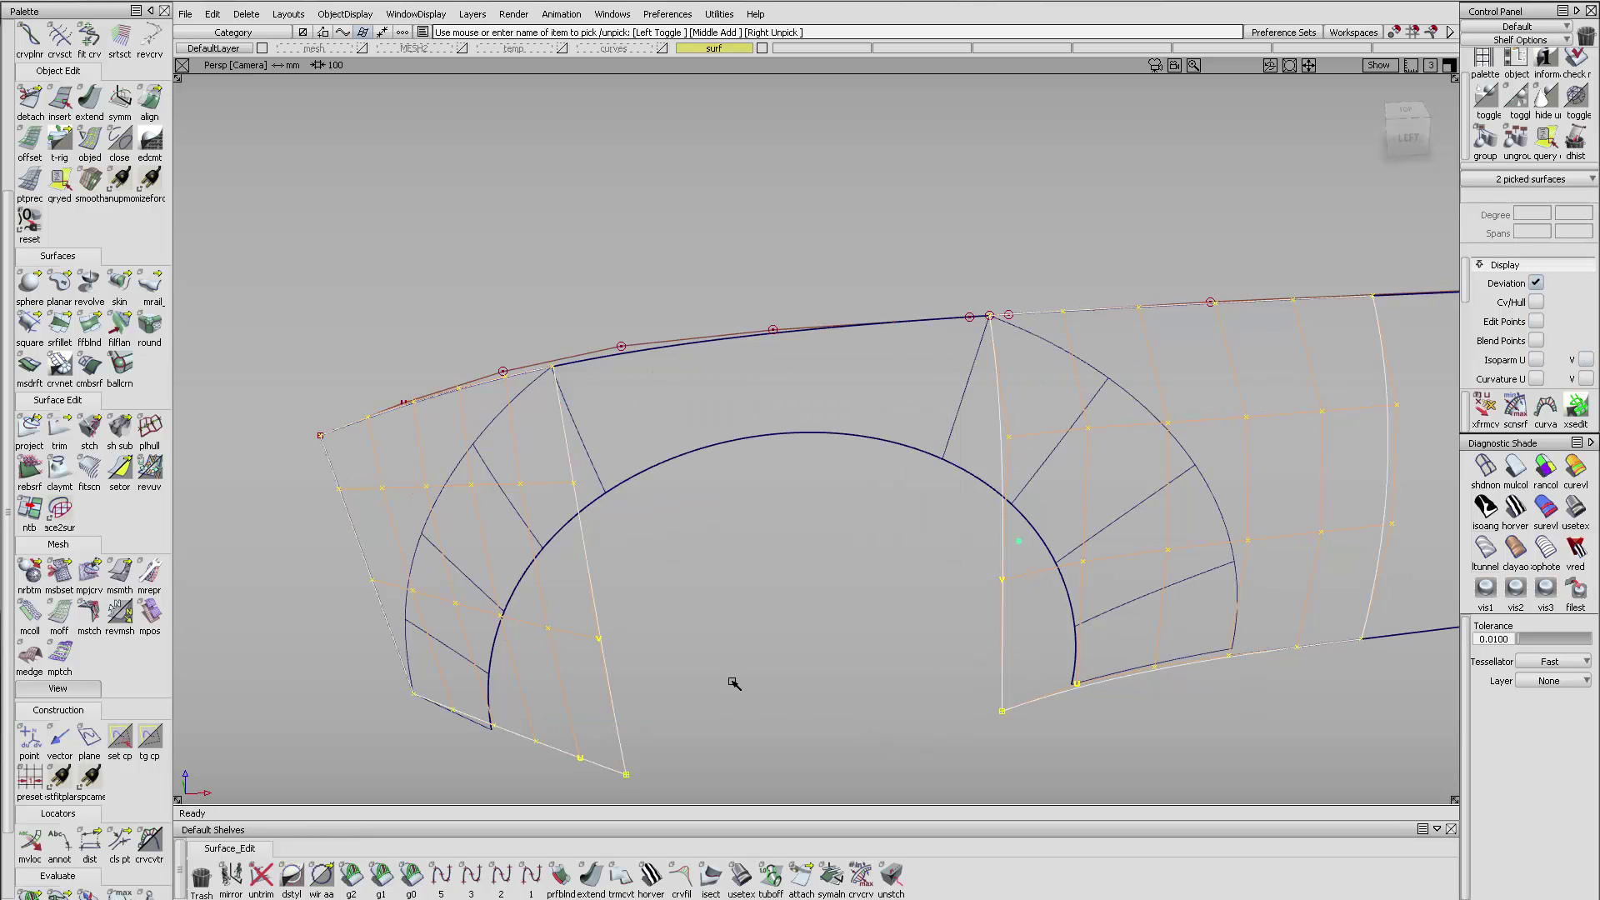
alt+shift+drag(1055, 451, 1069, 364)
- Reduce the rear wheel-arch blend surface to 2 spans along its length
click(982, 400)
alt+shift+drag(1208, 542, 1100, 467)
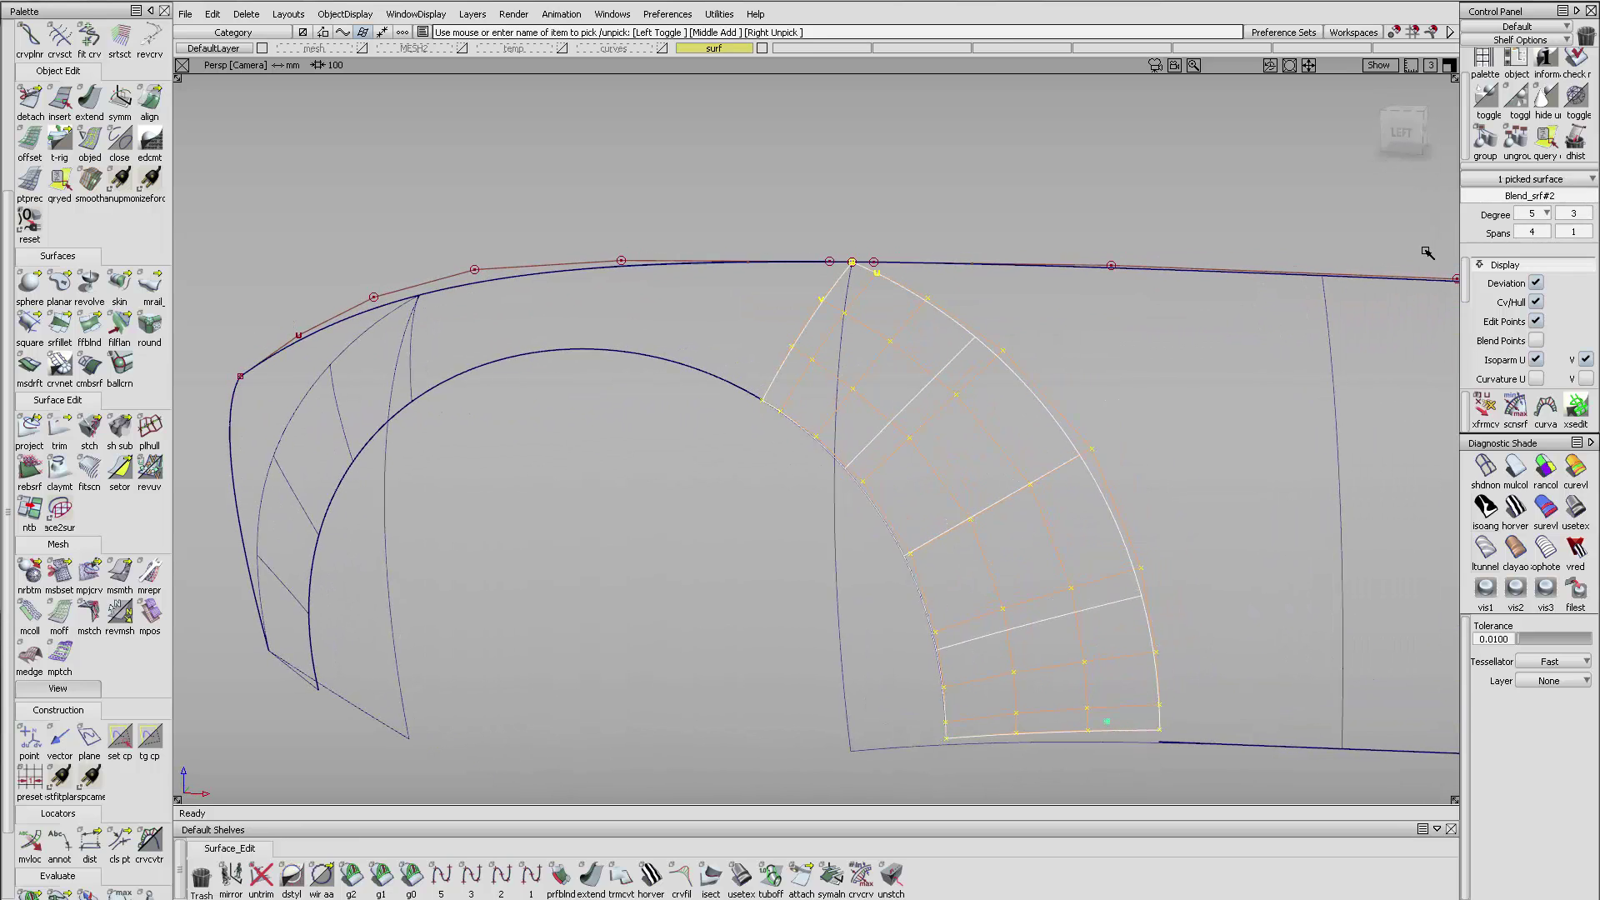
click(1546, 234)
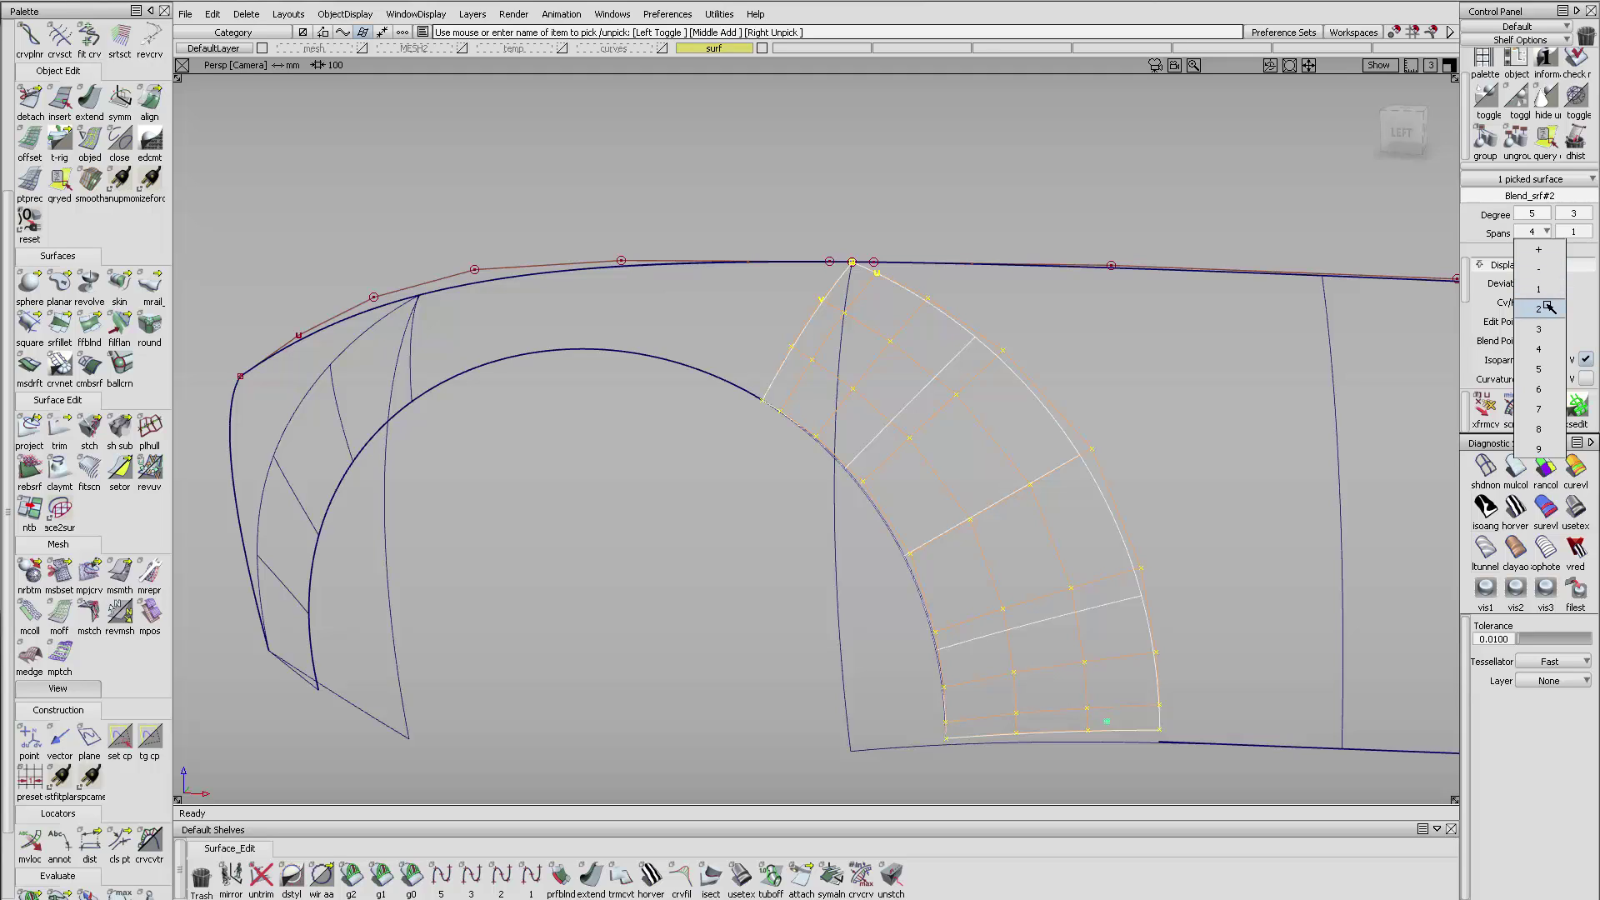
click(1547, 308)
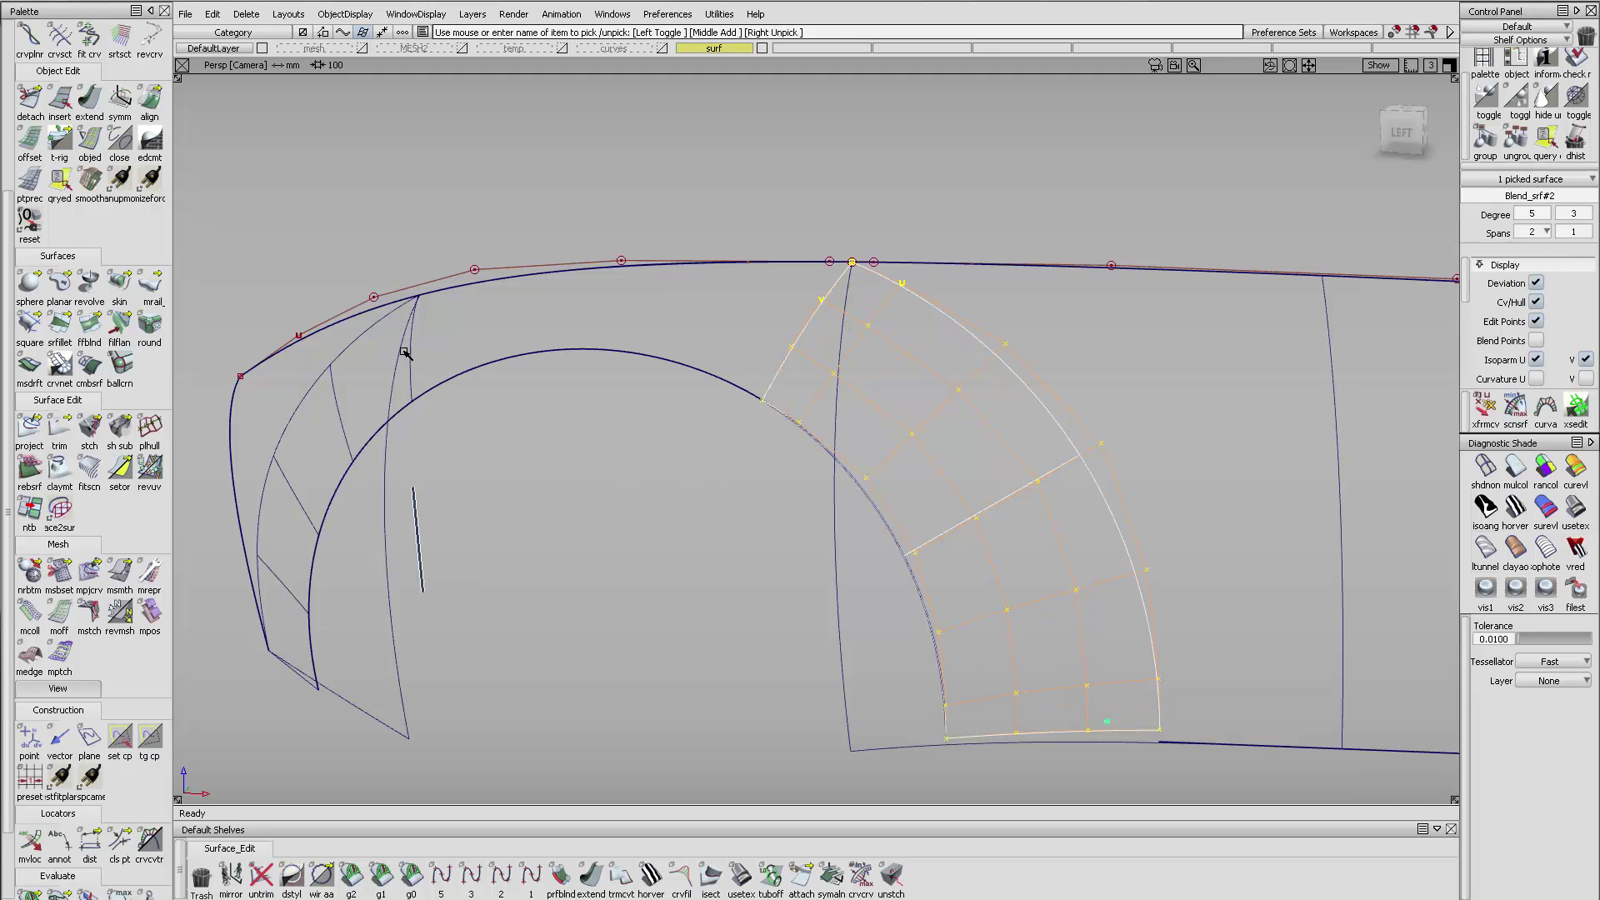
- Reduce the front wheel-arch blend surface to 2 spans along its length
click(375, 359)
click(342, 419)
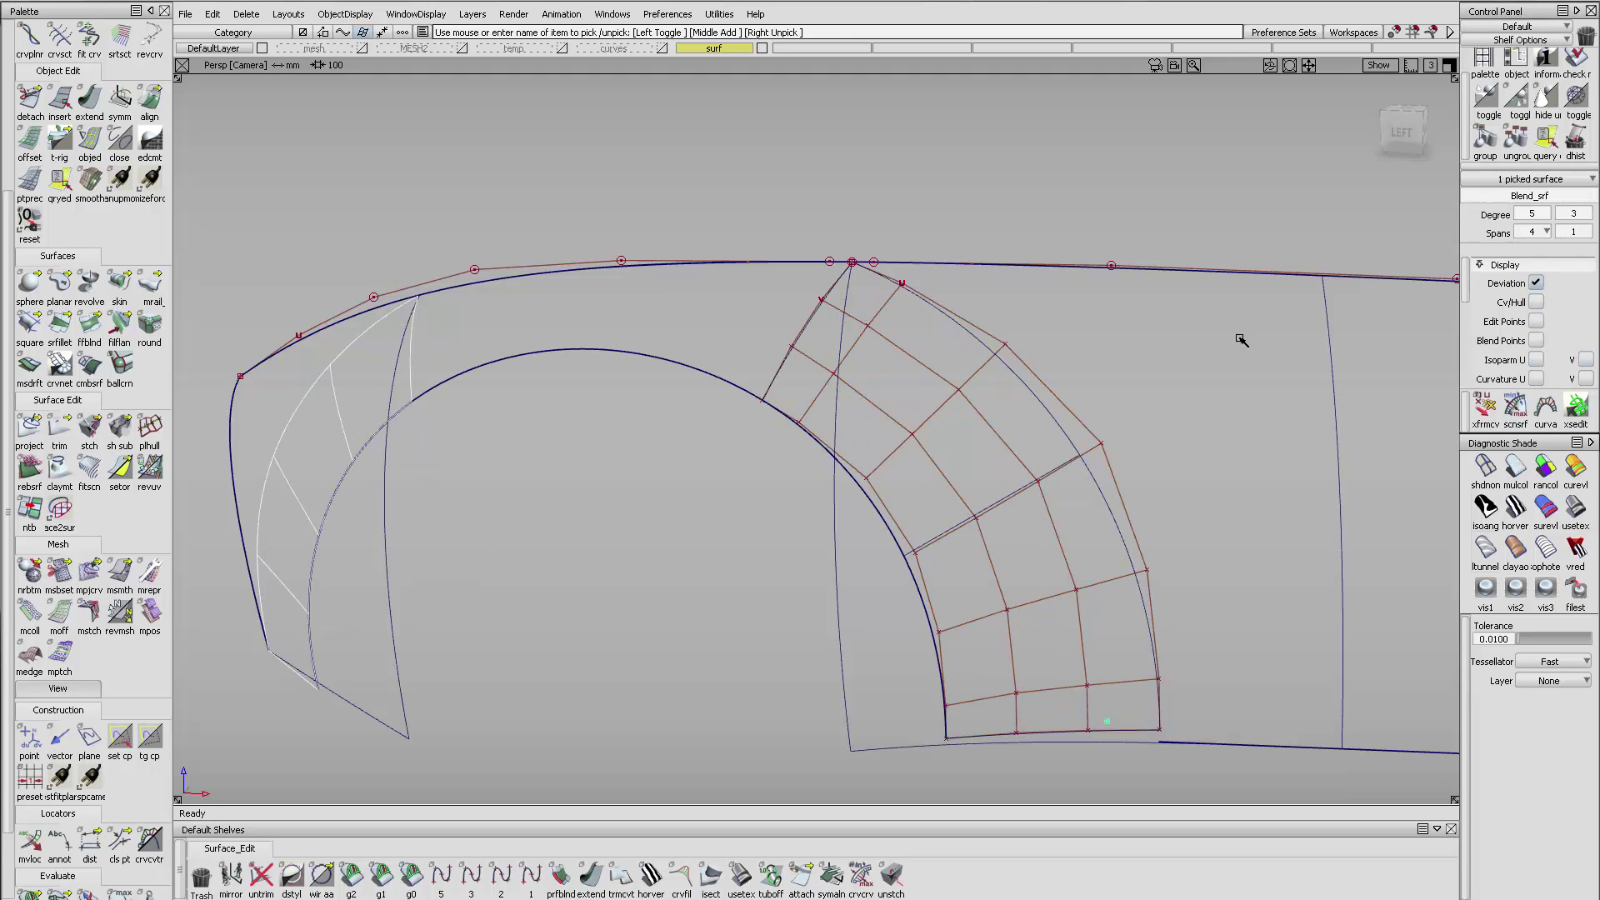
click(1546, 232)
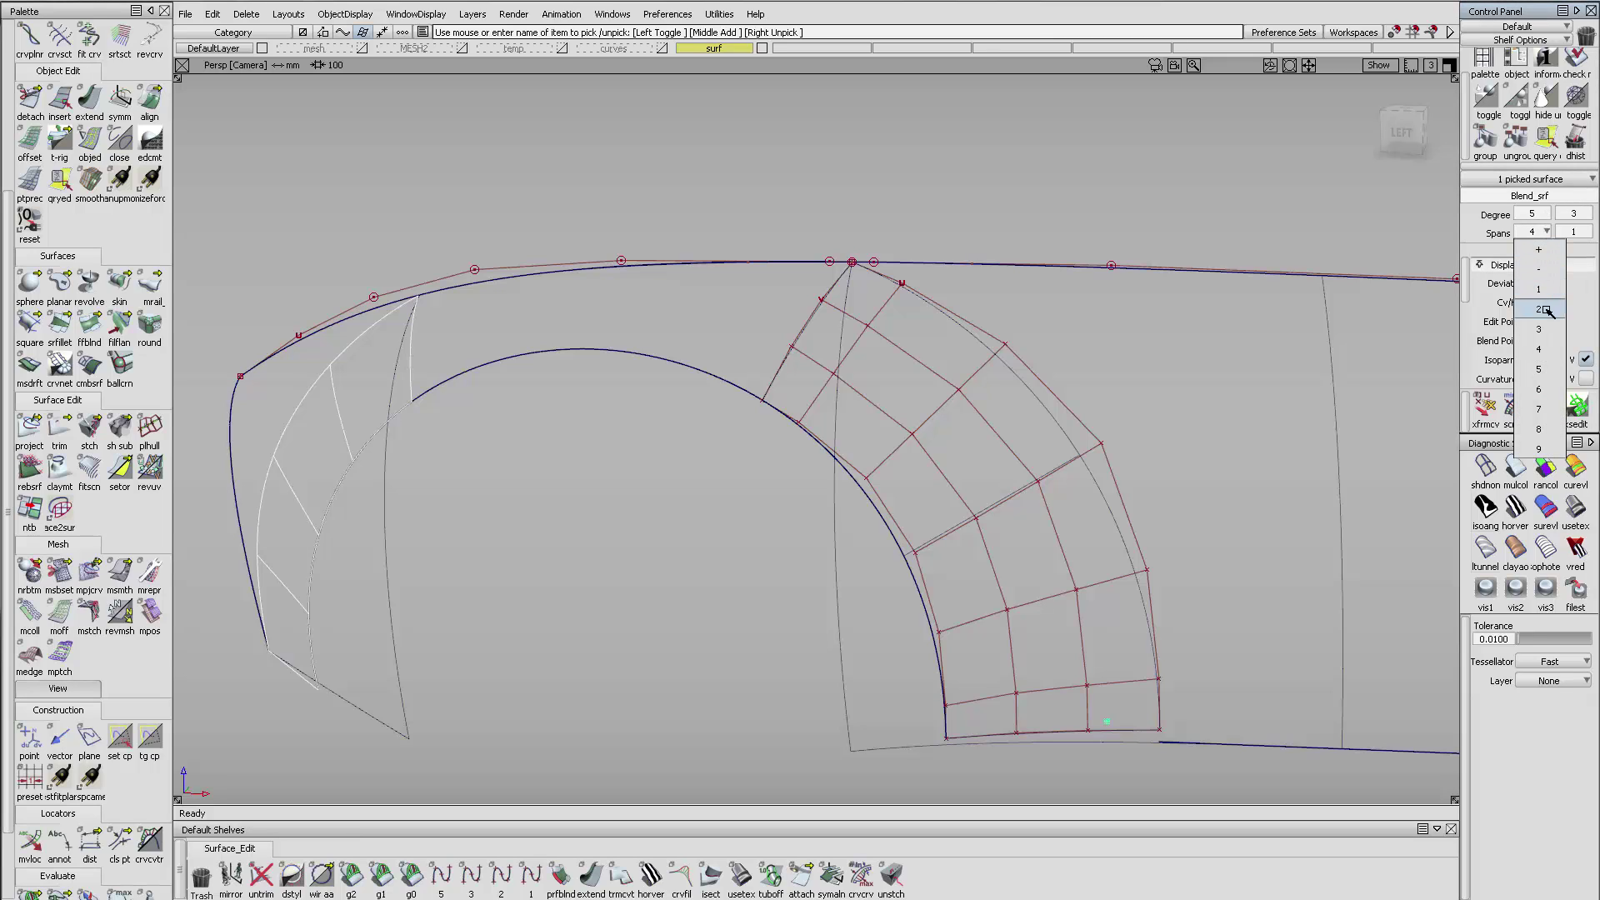
click(1543, 309)
- Detach the rear wheel-arch blend surface into two single-span pieces at its middle isoparm
click(30, 101)
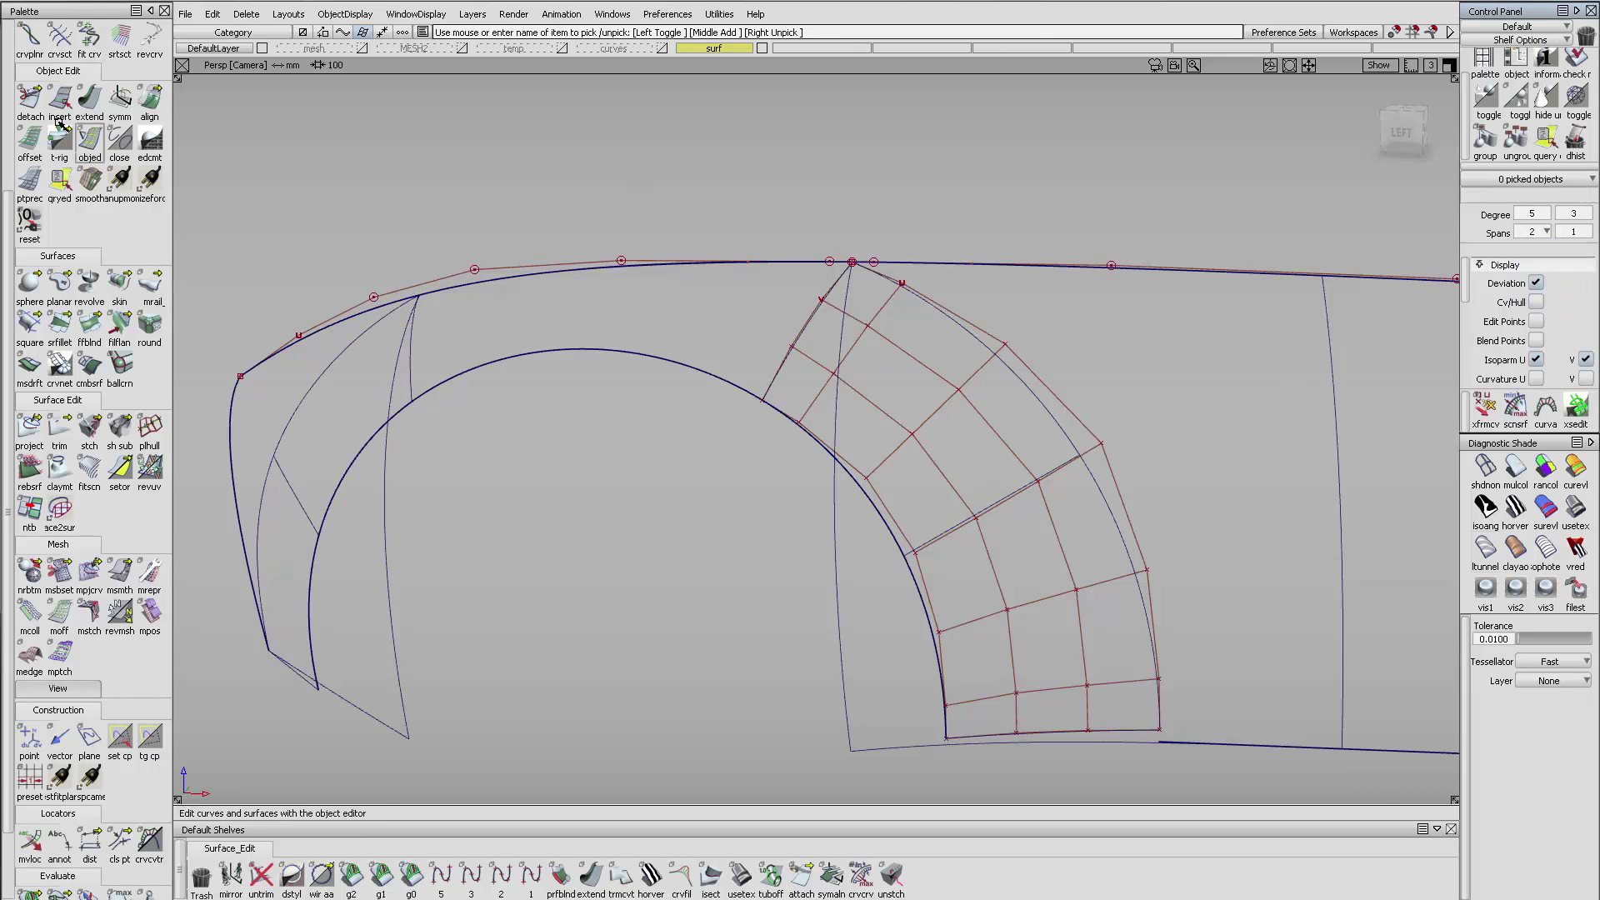
drag(965, 532, 999, 476)
key(space)
- Detach the front wheel-arch blend surface into two single-span pieces at its middle isoparm
alt+shift+right_drag(588, 435, 543, 440)
alt+shift+drag(544, 440, 527, 412)
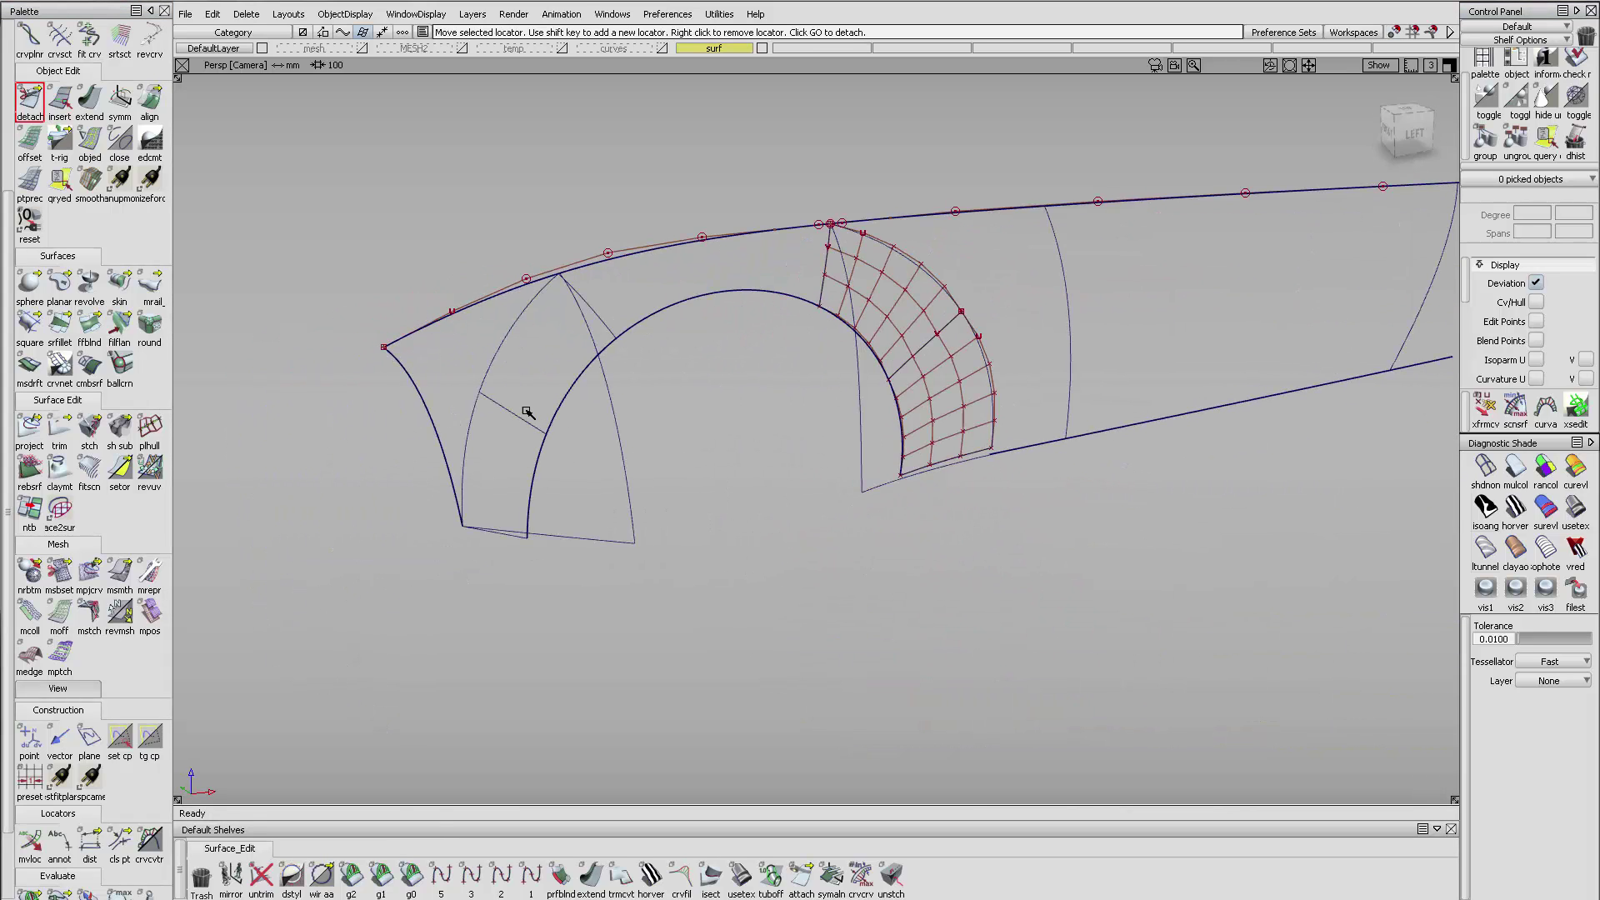
alt+shift+drag(608, 339, 465, 408)
drag(494, 399, 465, 440)
ctrl+shift+drag(558, 322, 560, 288)
- Hide the CVs of the fender's upper edge curve
alt+shift+drag(925, 350, 873, 412)
alt+shift+right_drag(873, 412, 825, 375)
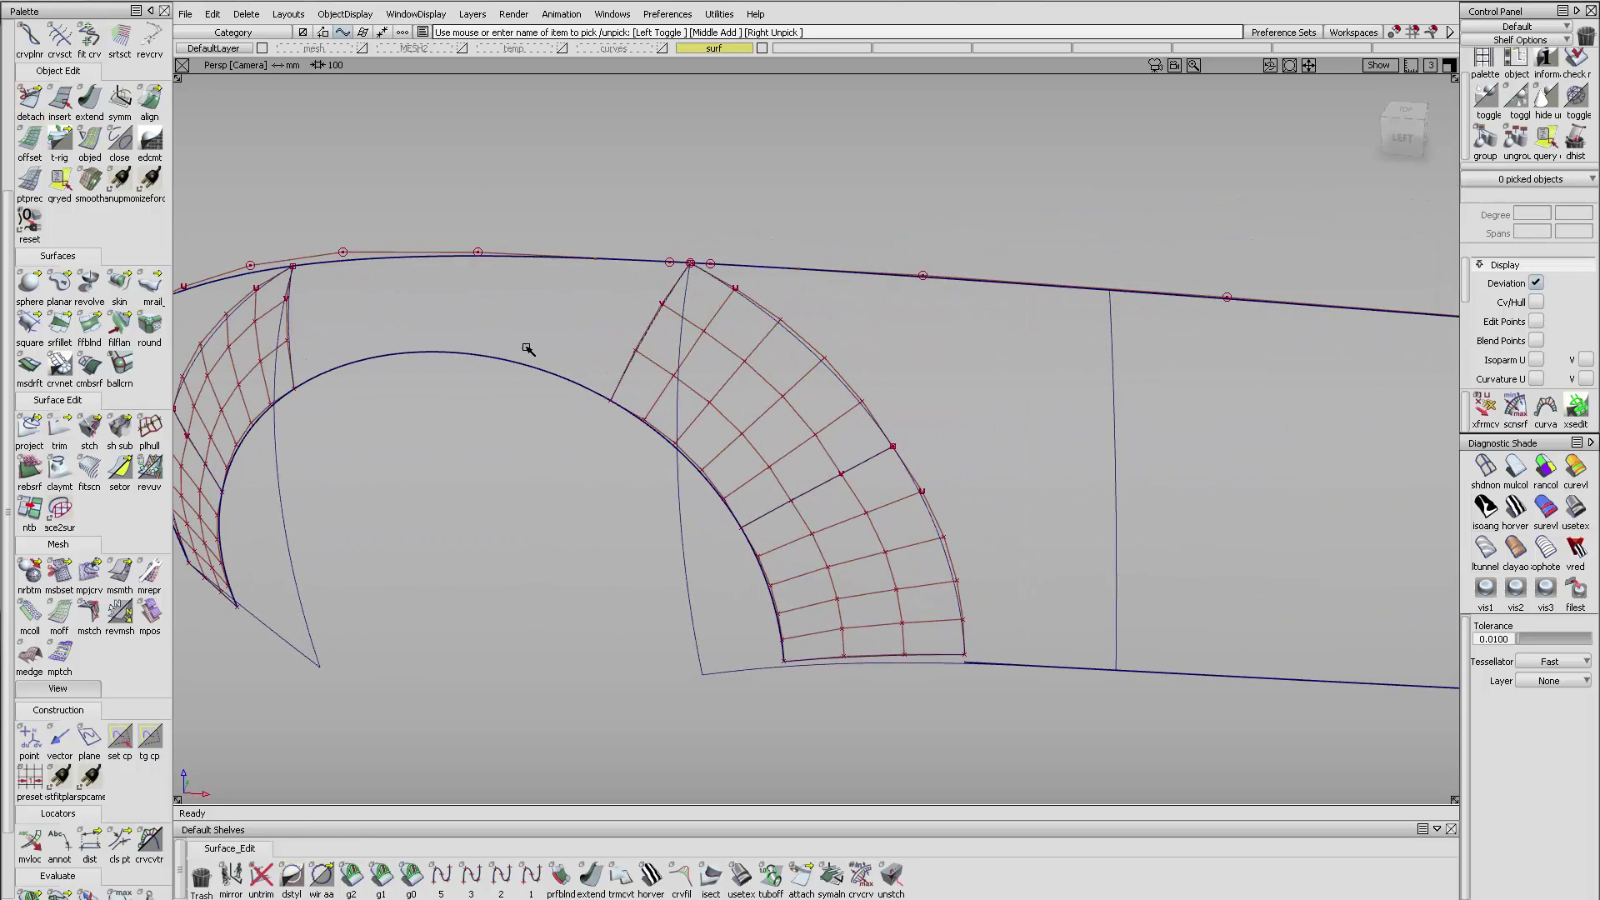
key(alt+shift)
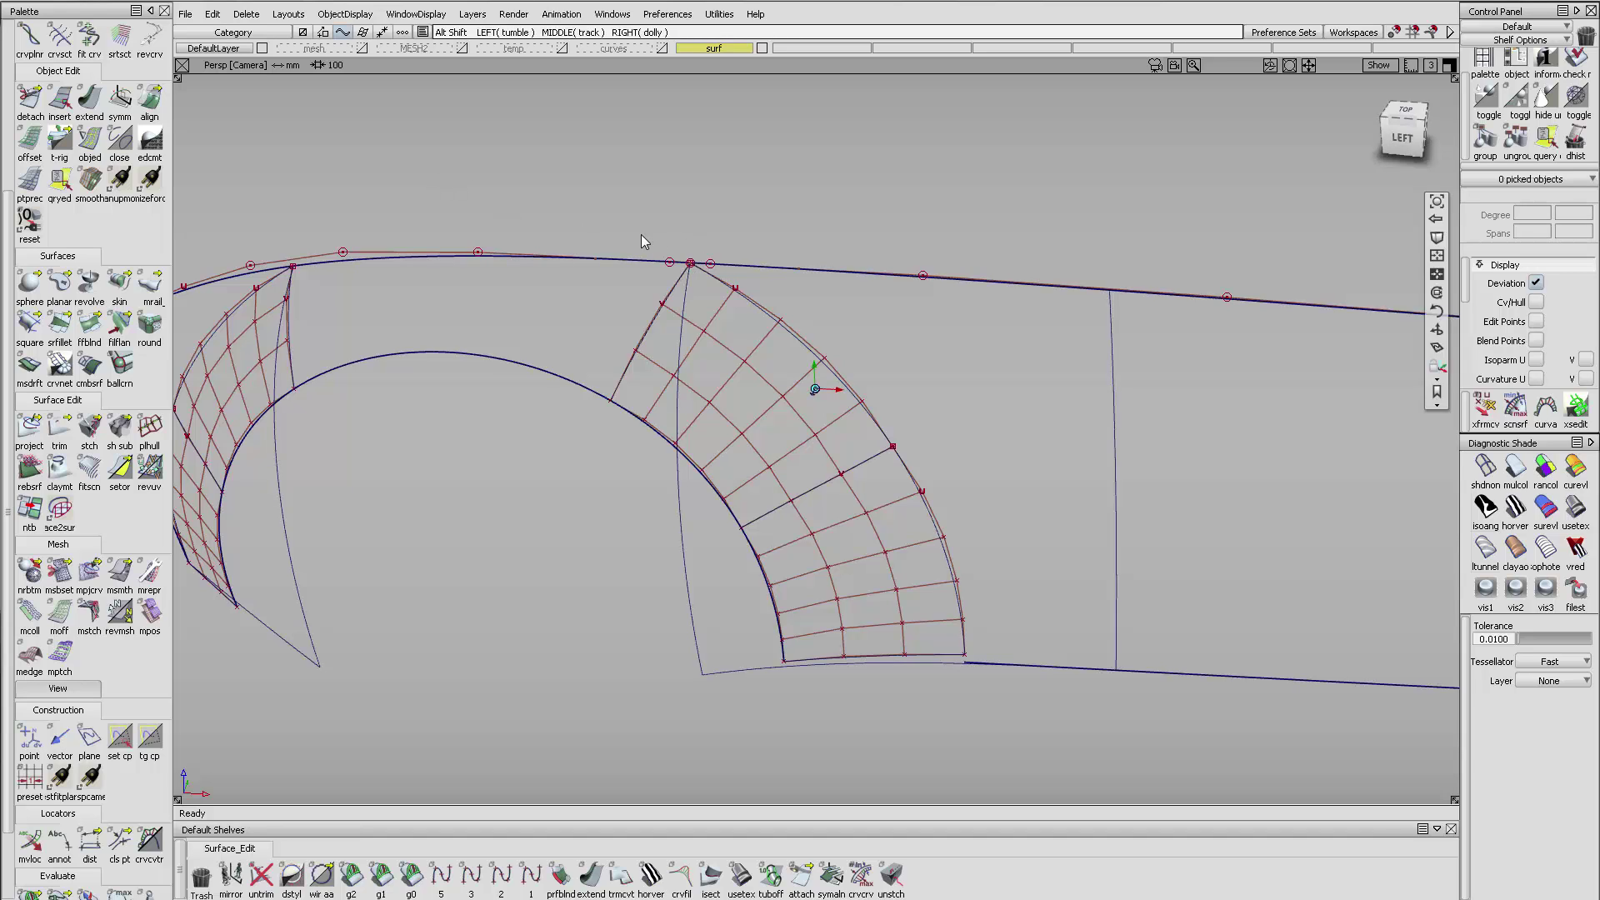
click(599, 259)
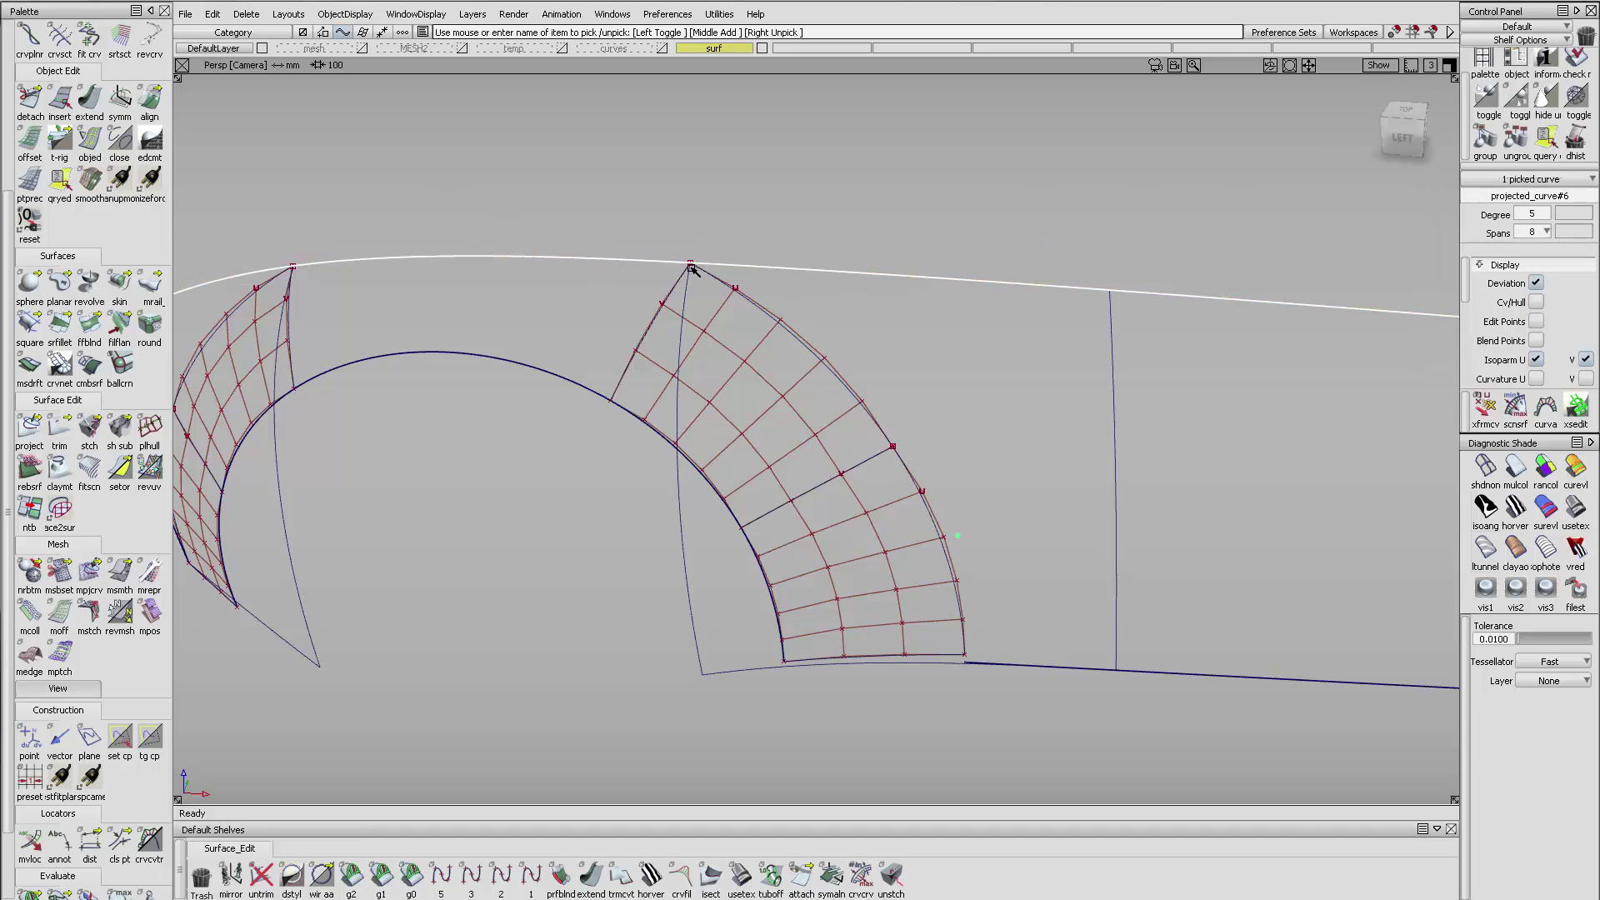
alt+shift+right_drag(692, 269, 868, 224)
mouse_move(764, 326)
ctrl+shift+mouse_down()
mouse_move(747, 160)
mouse_move(806, 273)
ctrl+shift+mouse_up()
key(ctrl+z)
key(ctrl+z)
key(ctrl+z)
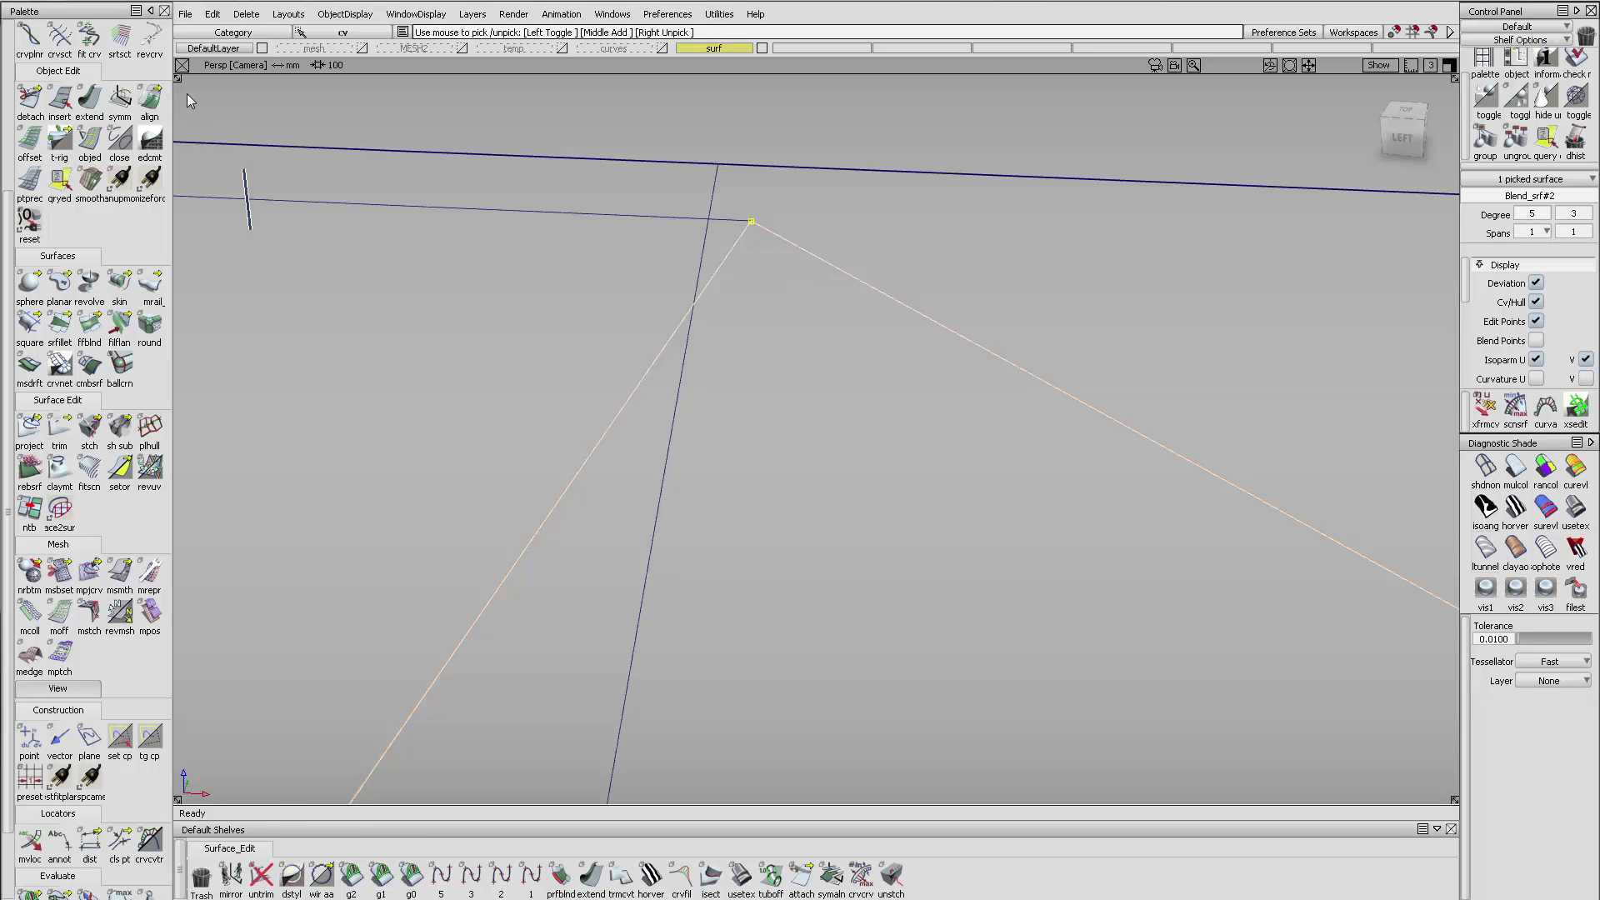
- Extend the upper end edge of the rear blend surface by about 0.208 mm toward the upper edge curve
click(89, 99)
click(755, 248)
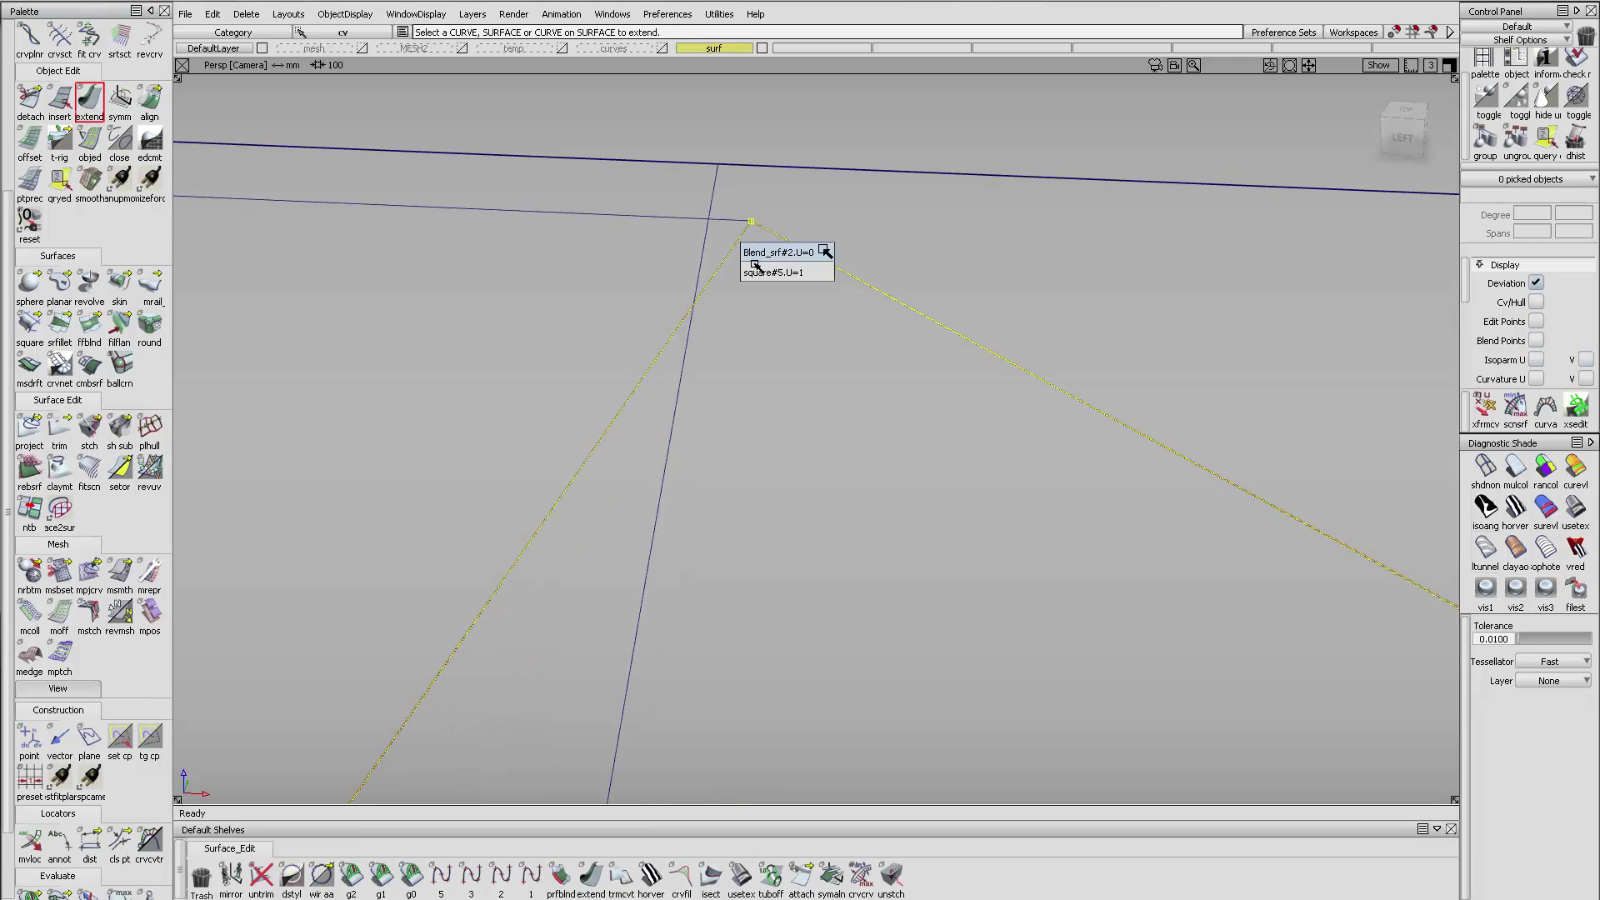
click(755, 268)
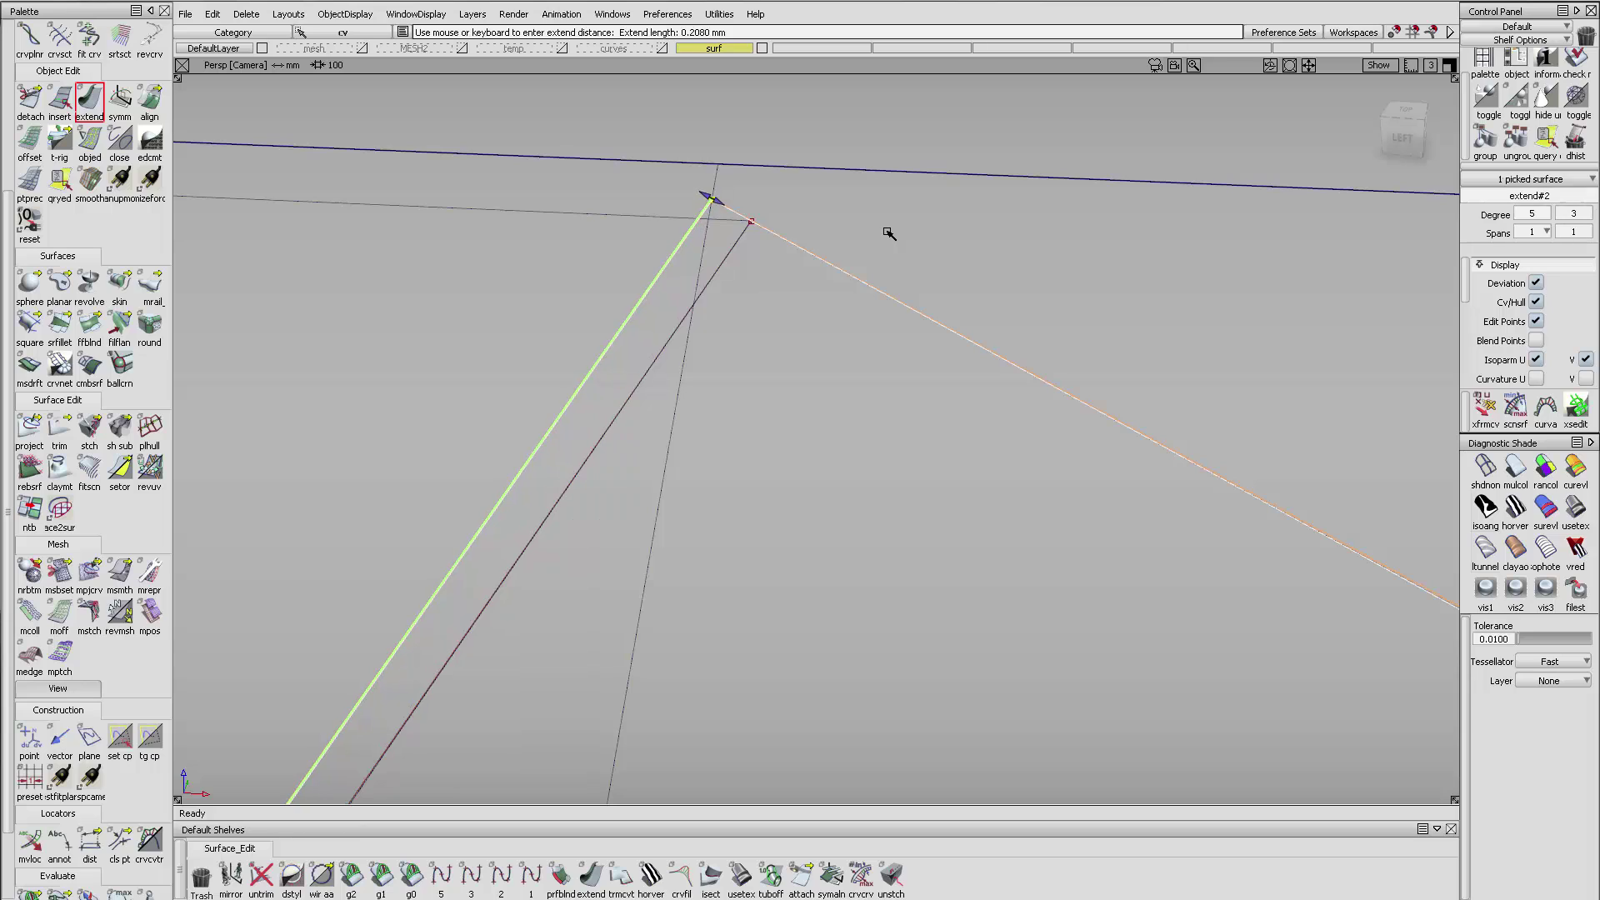
ctrl+shift+drag(888, 233, 854, 265)
- Snap the rear blend surface's upper outer corner CV onto the rear surface's corner at the upper edge curve
ctrl+shift+drag(665, 174, 744, 209)
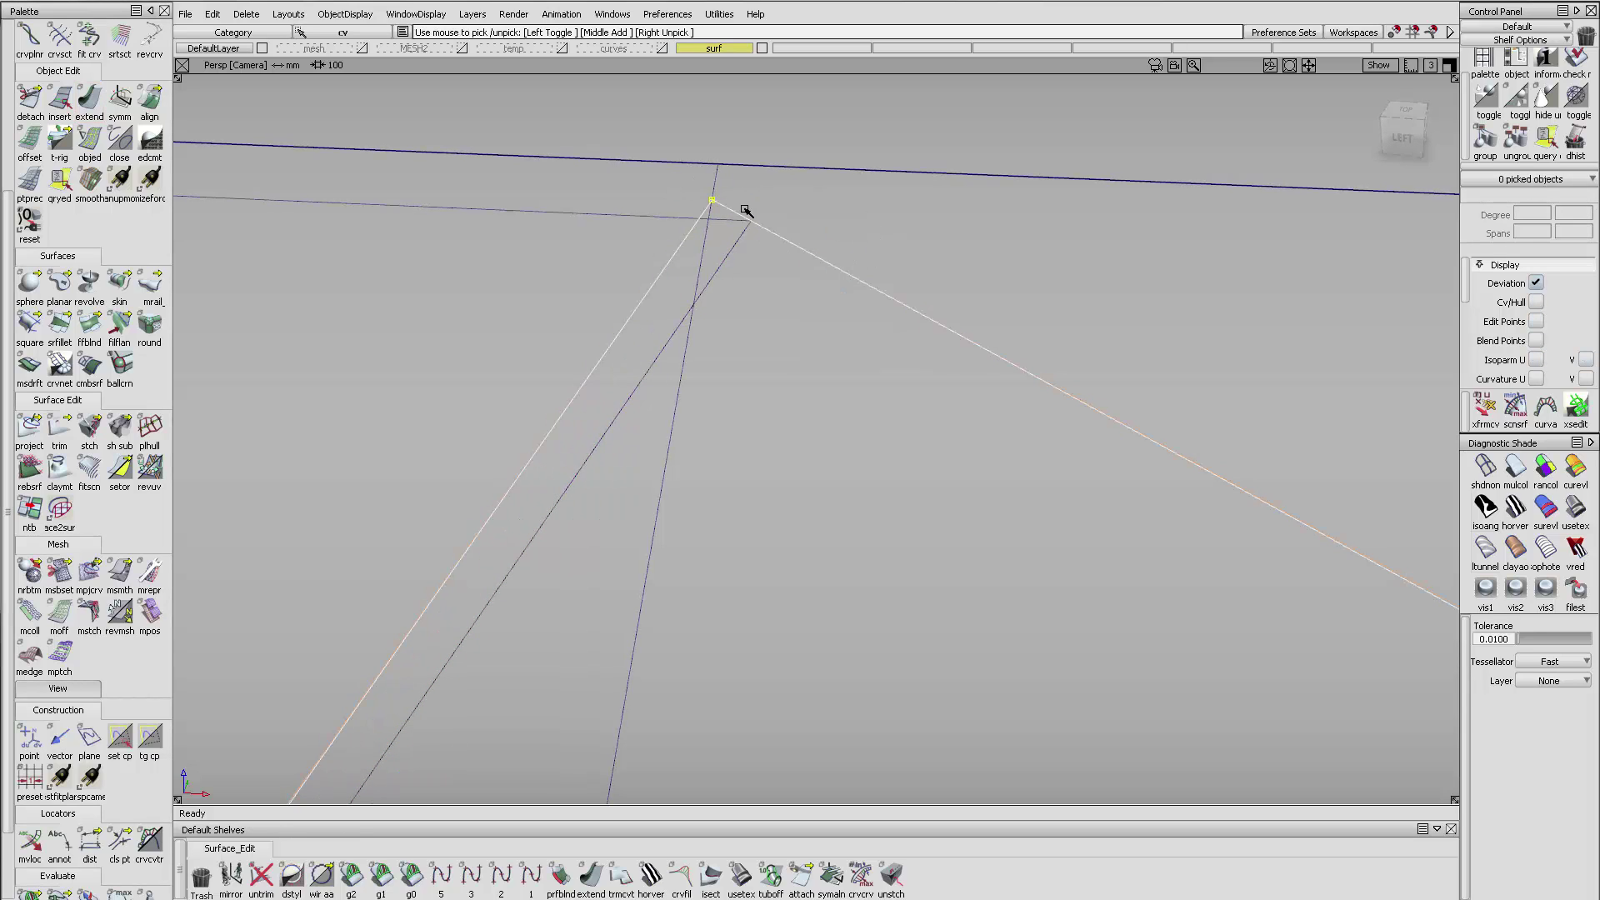
ctrl+shift+middle_drag(746, 211, 725, 175)
ctrl+alt+drag(714, 179, 740, 131)
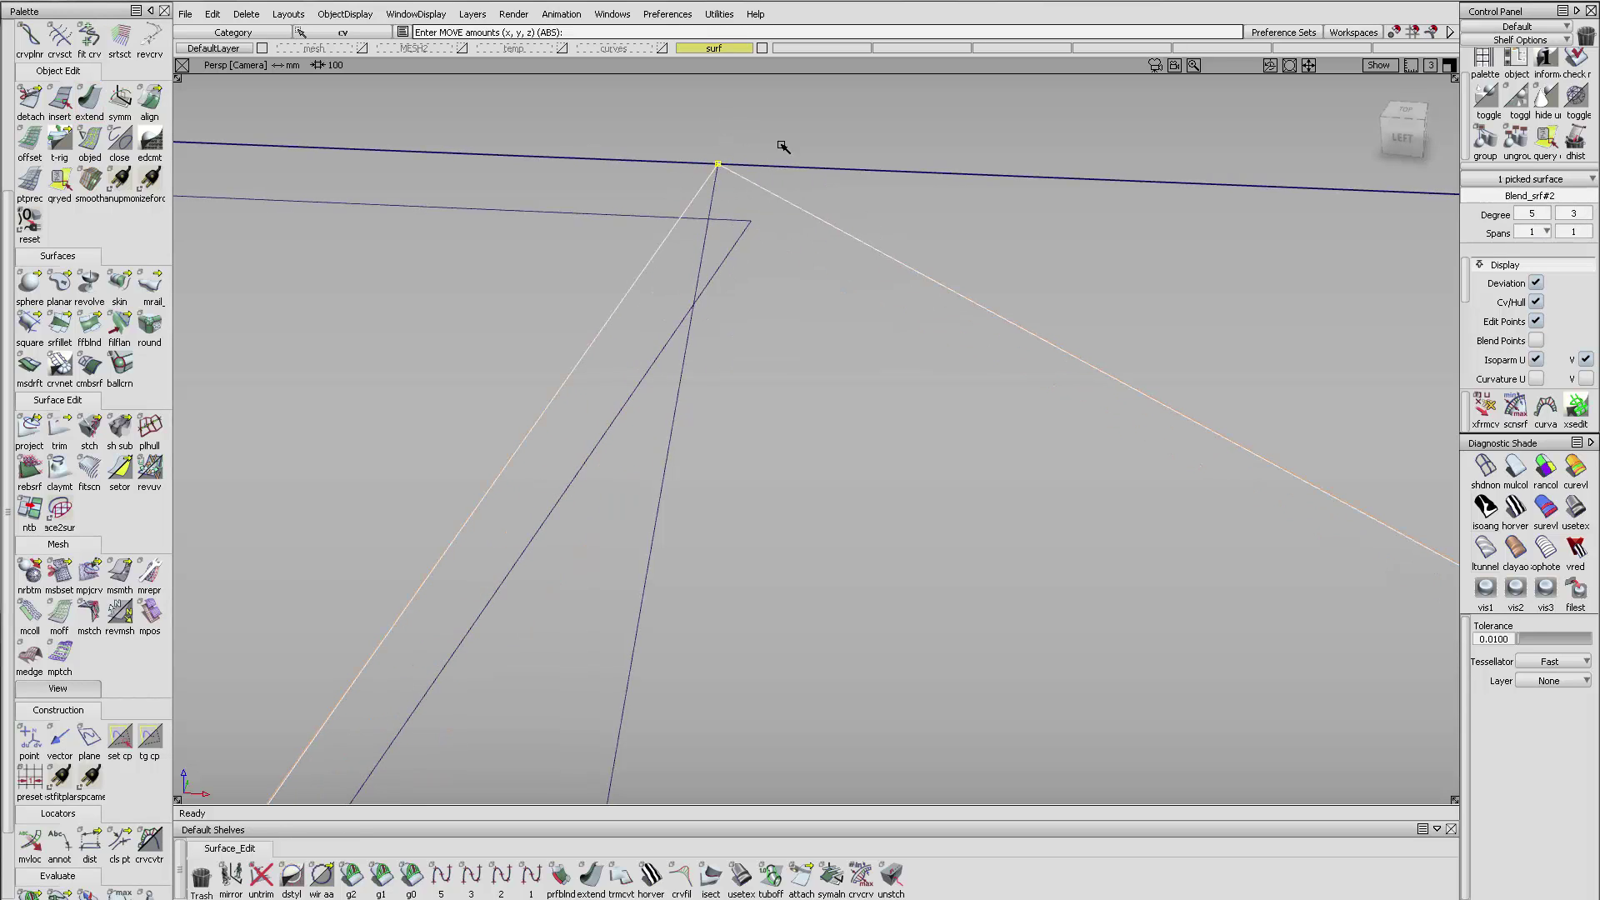
- Move the front blend surface's upper corner CV onto the front surface's corner at the upper edge curve
alt+shift+right_drag(782, 150, 533, 387)
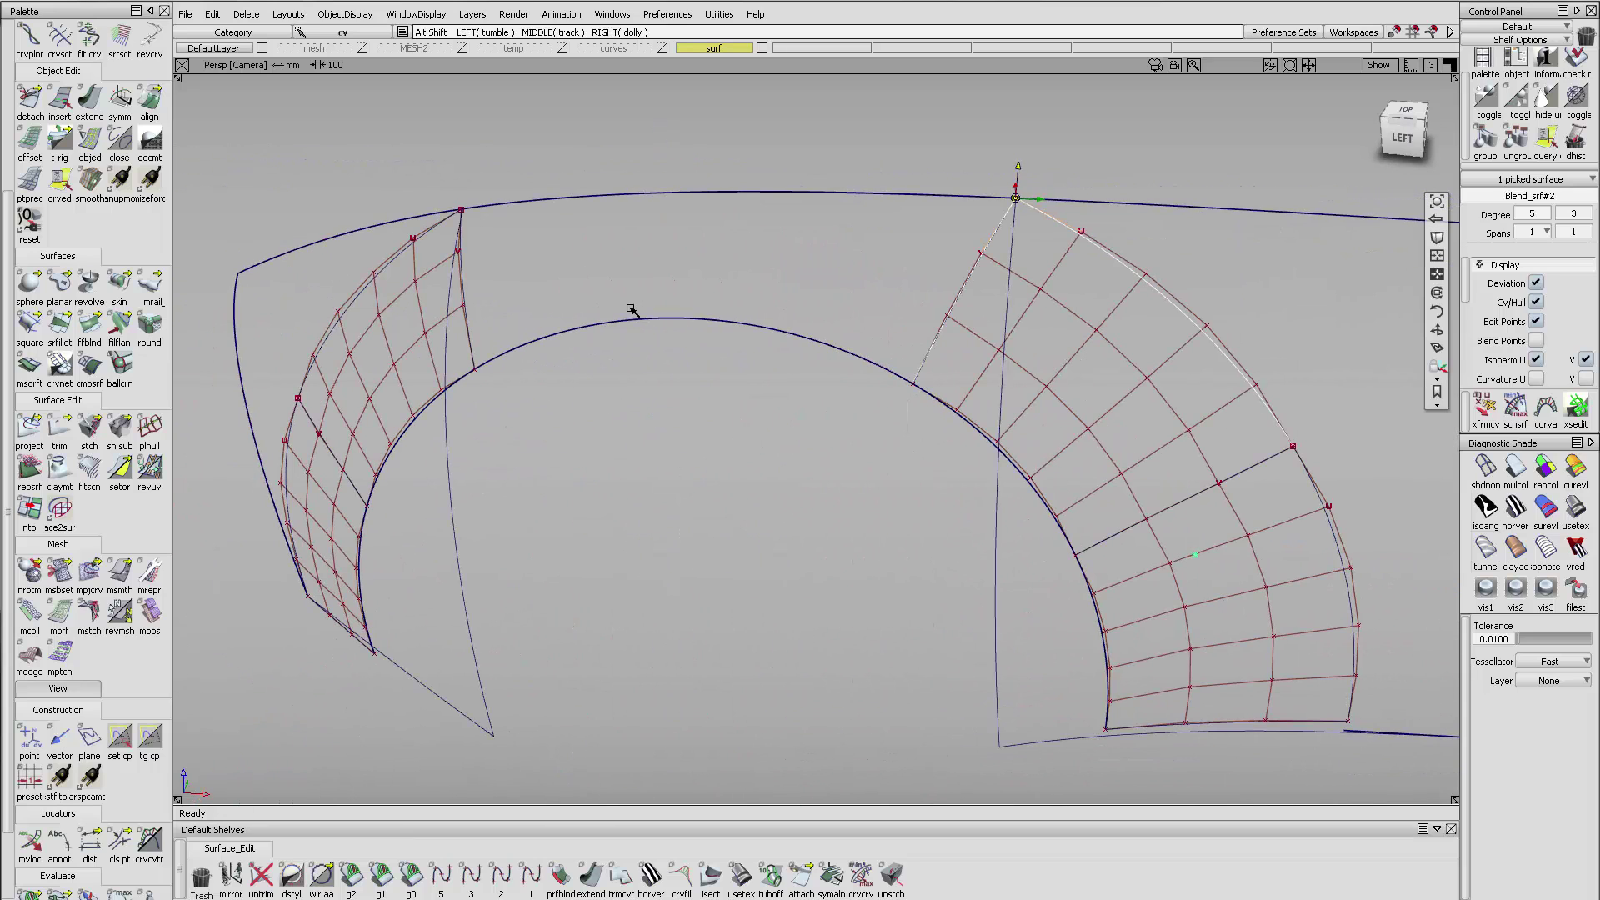
alt+shift+right_drag(537, 190, 707, 214)
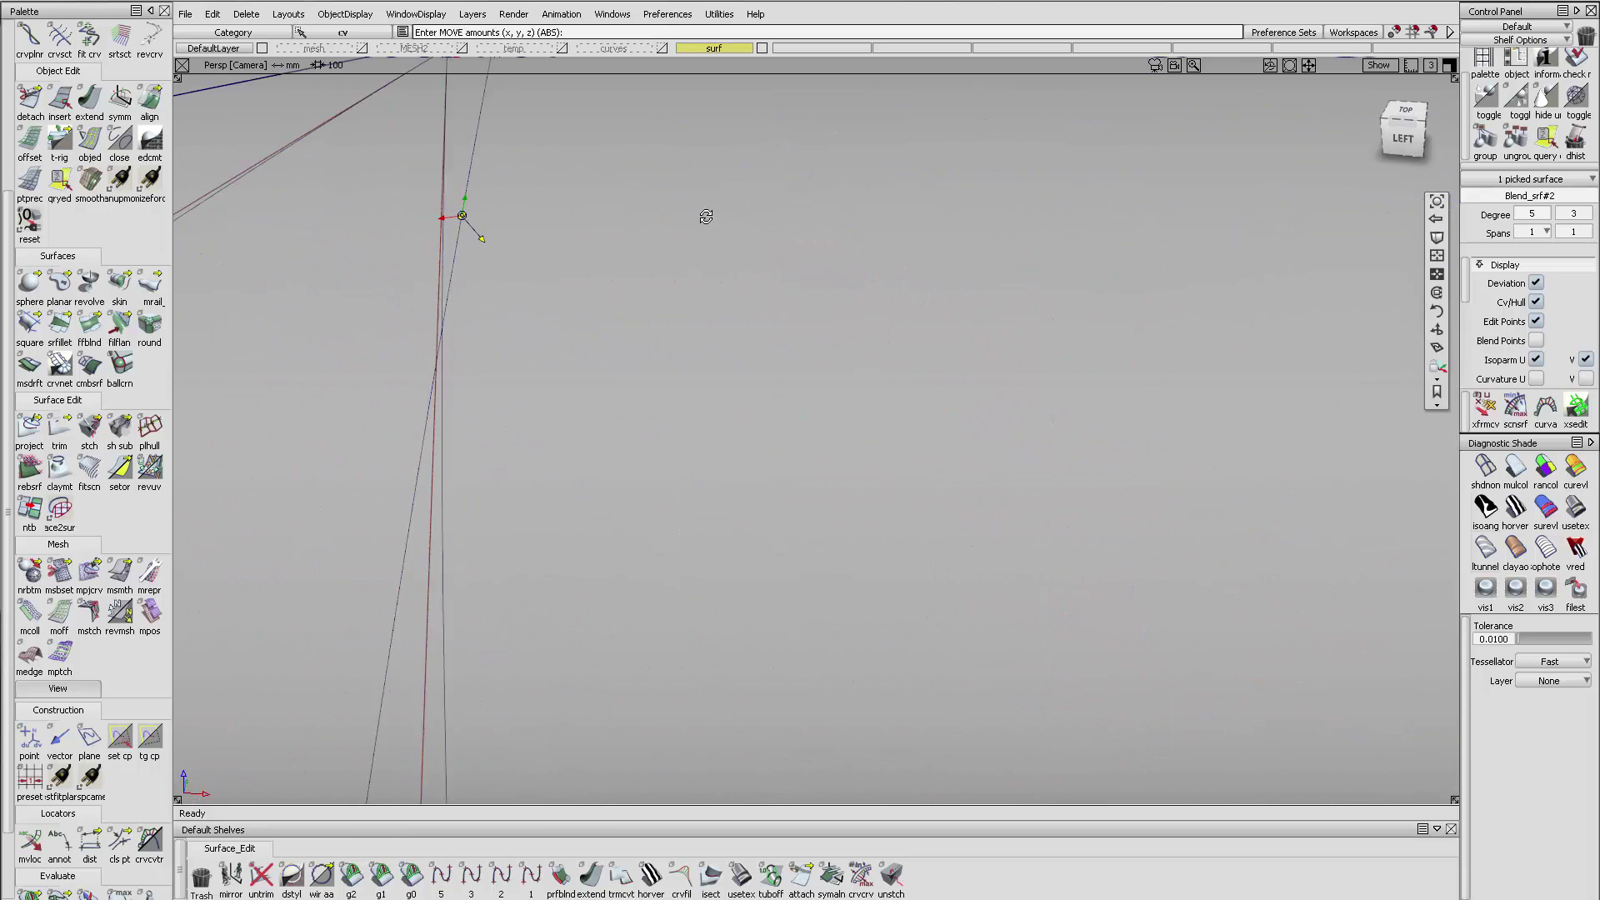
alt+shift+drag(706, 214, 714, 146)
alt+shift+middle_drag(714, 146, 809, 411)
ctrl+shift+drag(661, 469, 657, 390)
drag(440, 260, 534, 181)
ctrl+shift+drag(591, 294, 583, 238)
alt+shift+right_drag(579, 250, 617, 292)
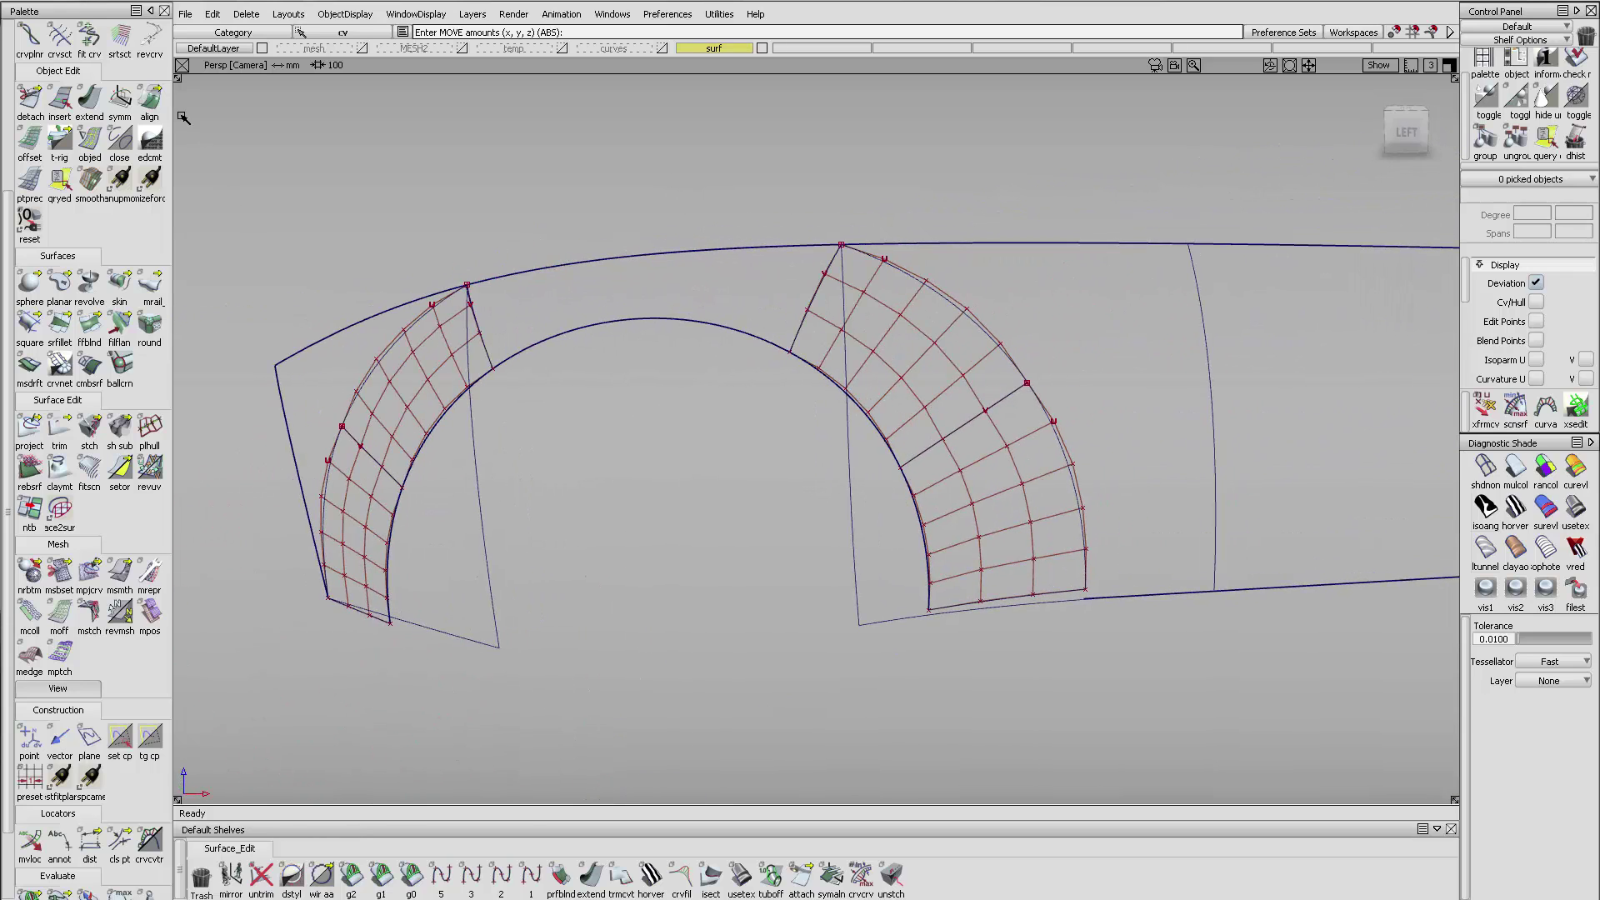
- Align the upper rear blend piece's outer edge to the rear surface with G0, Project type and Position Influence 1
double_click(150, 100)
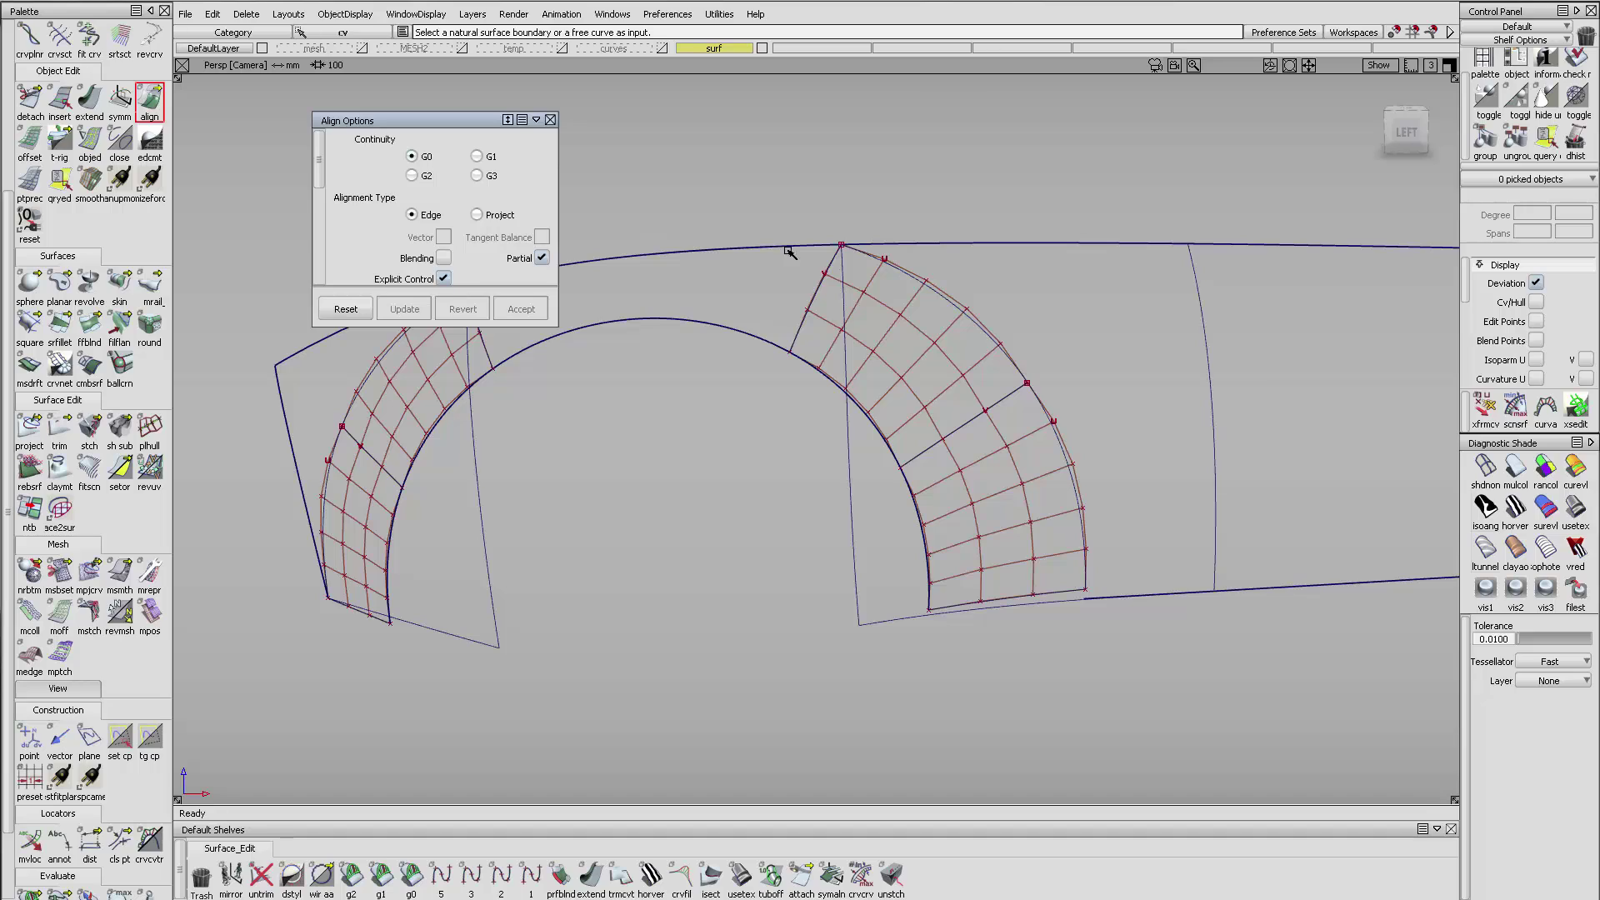
click(949, 300)
scroll(520, 227, down, 3)
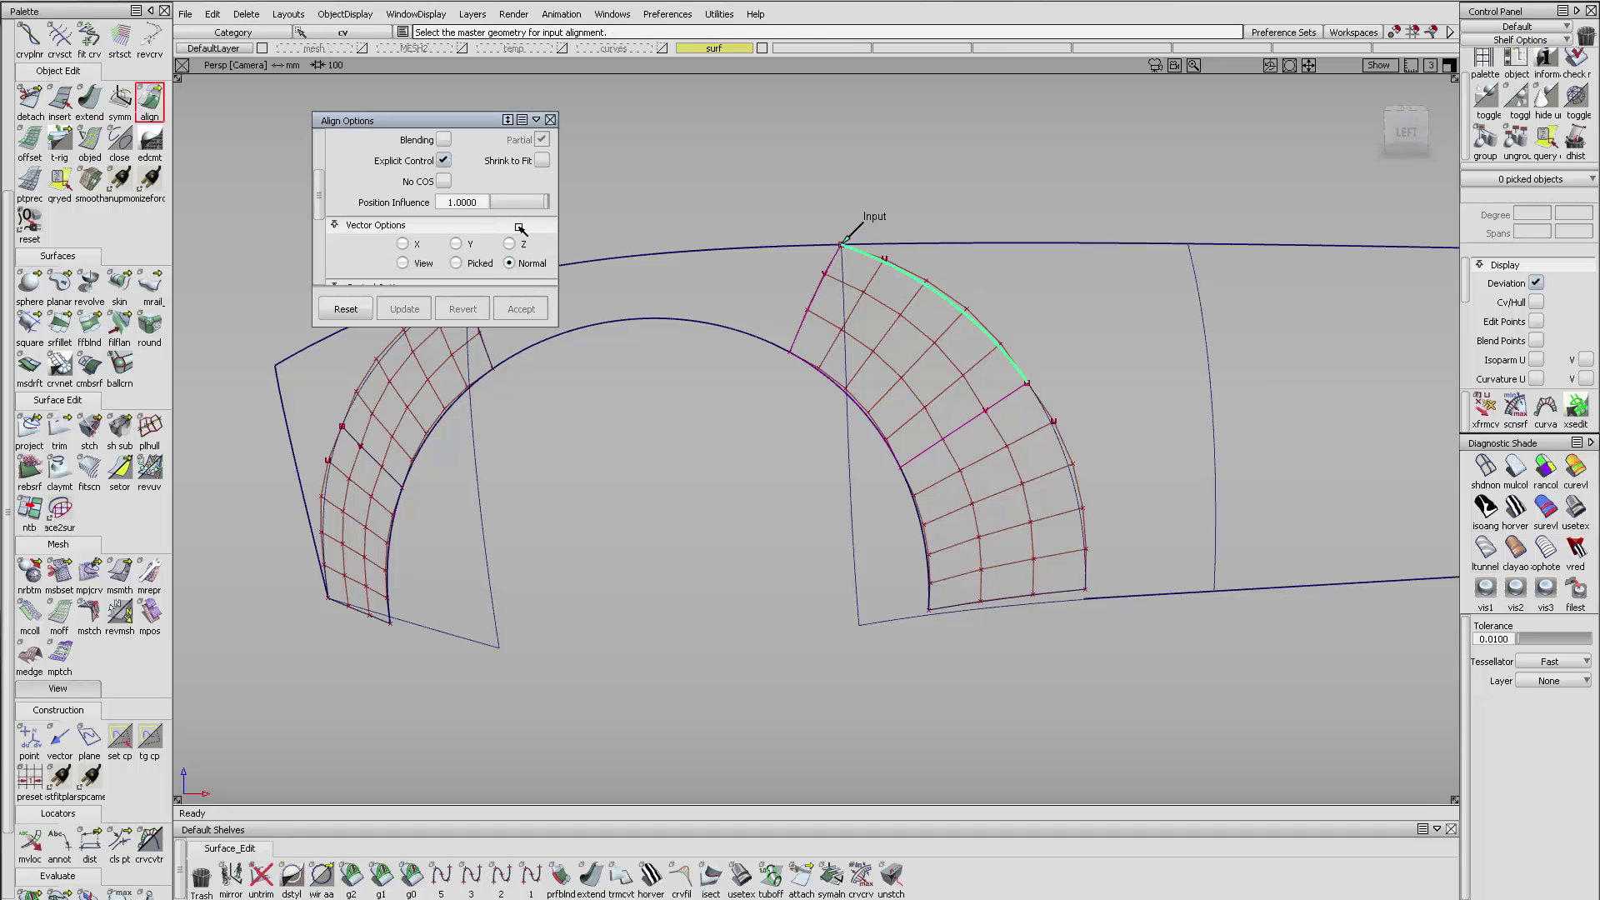
click(1079, 356)
alt+shift+right_drag(1079, 356, 1053, 259)
alt+shift+middle_drag(1053, 260, 871, 303)
alt+shift+click(961, 282)
alt+shift+right_drag(993, 286, 954, 264)
alt+shift+drag(954, 264, 965, 234)
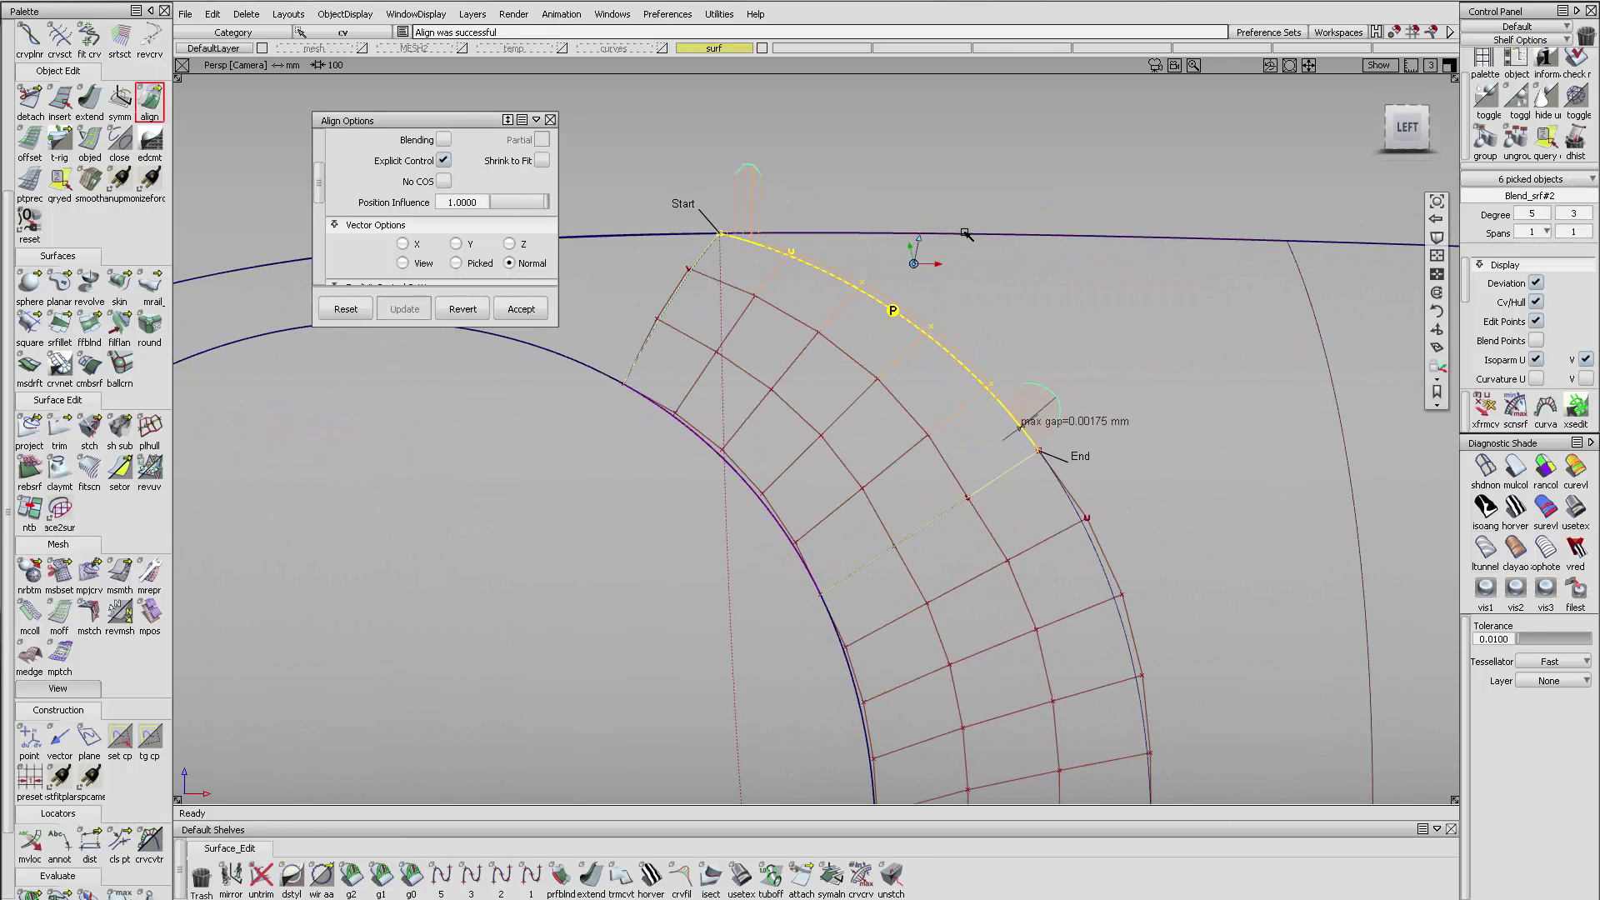
alt+shift+middle_drag(1133, 482, 1130, 455)
ctrl+shift+drag(972, 321, 1038, 378)
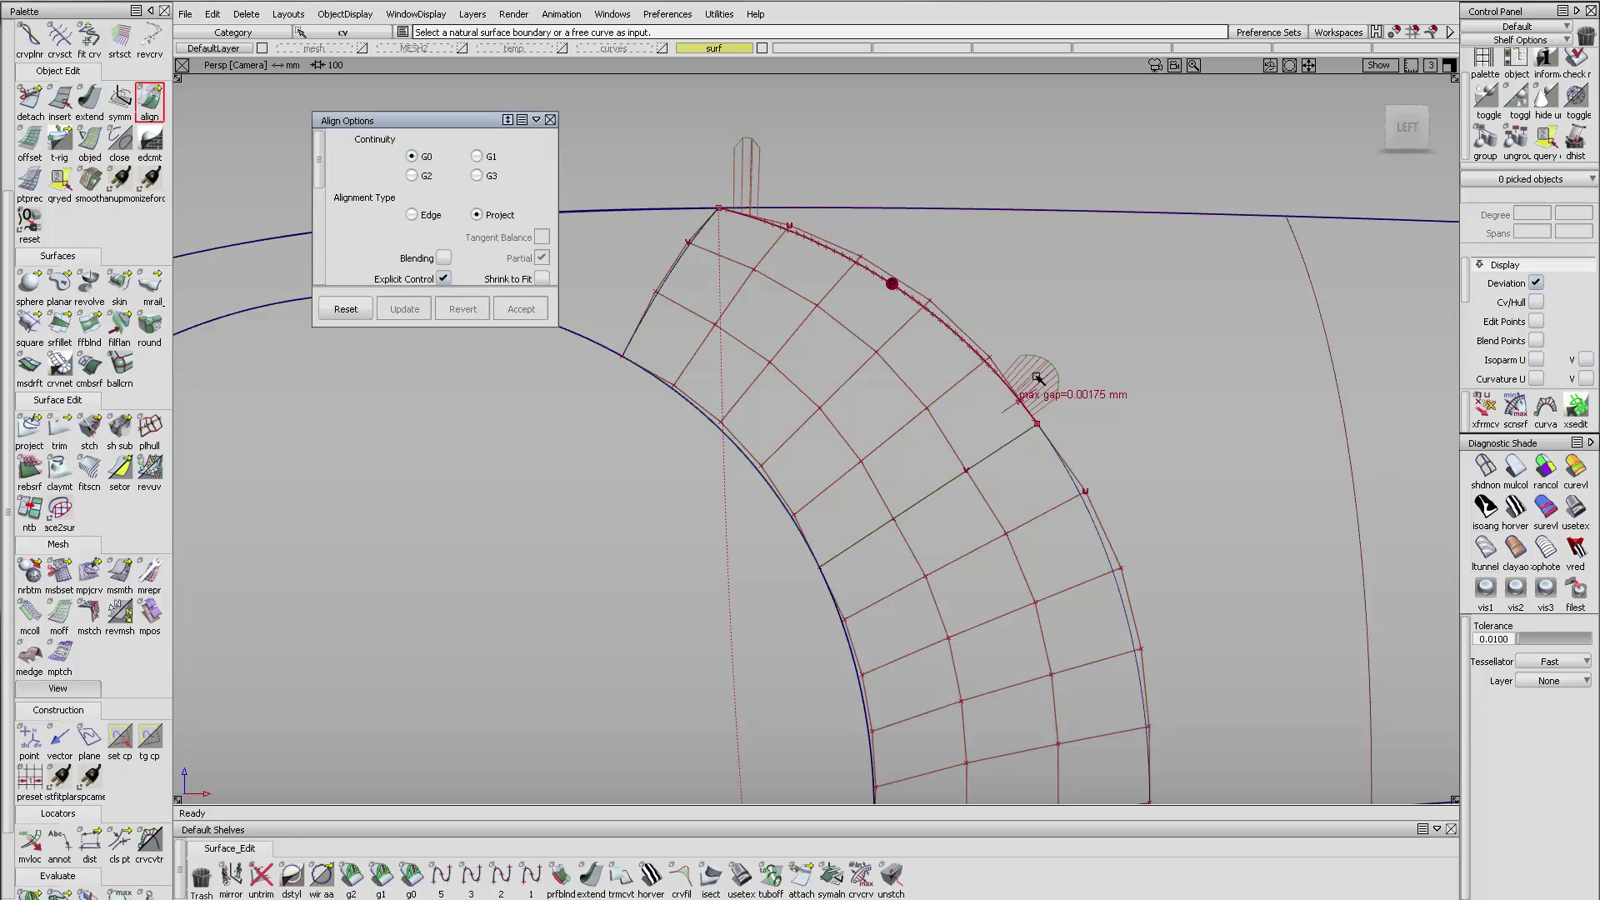
- Nudge a middle outer-edge CV of the upper rear blend piece slightly to bring the alignment gap within tolerance
click(1486, 410)
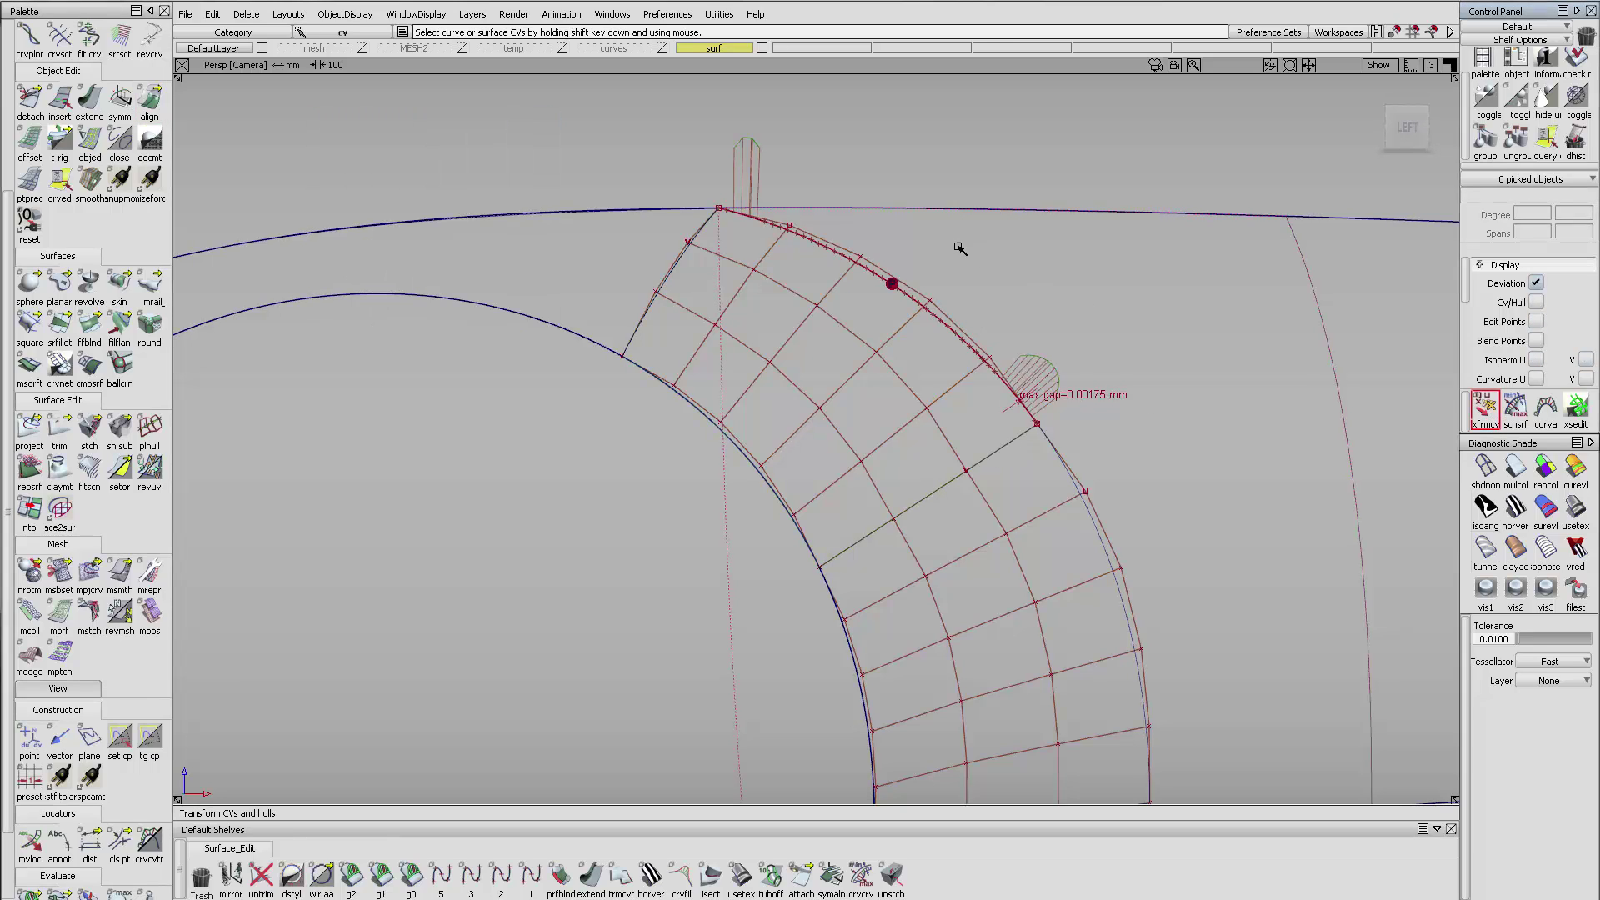
click(1073, 325)
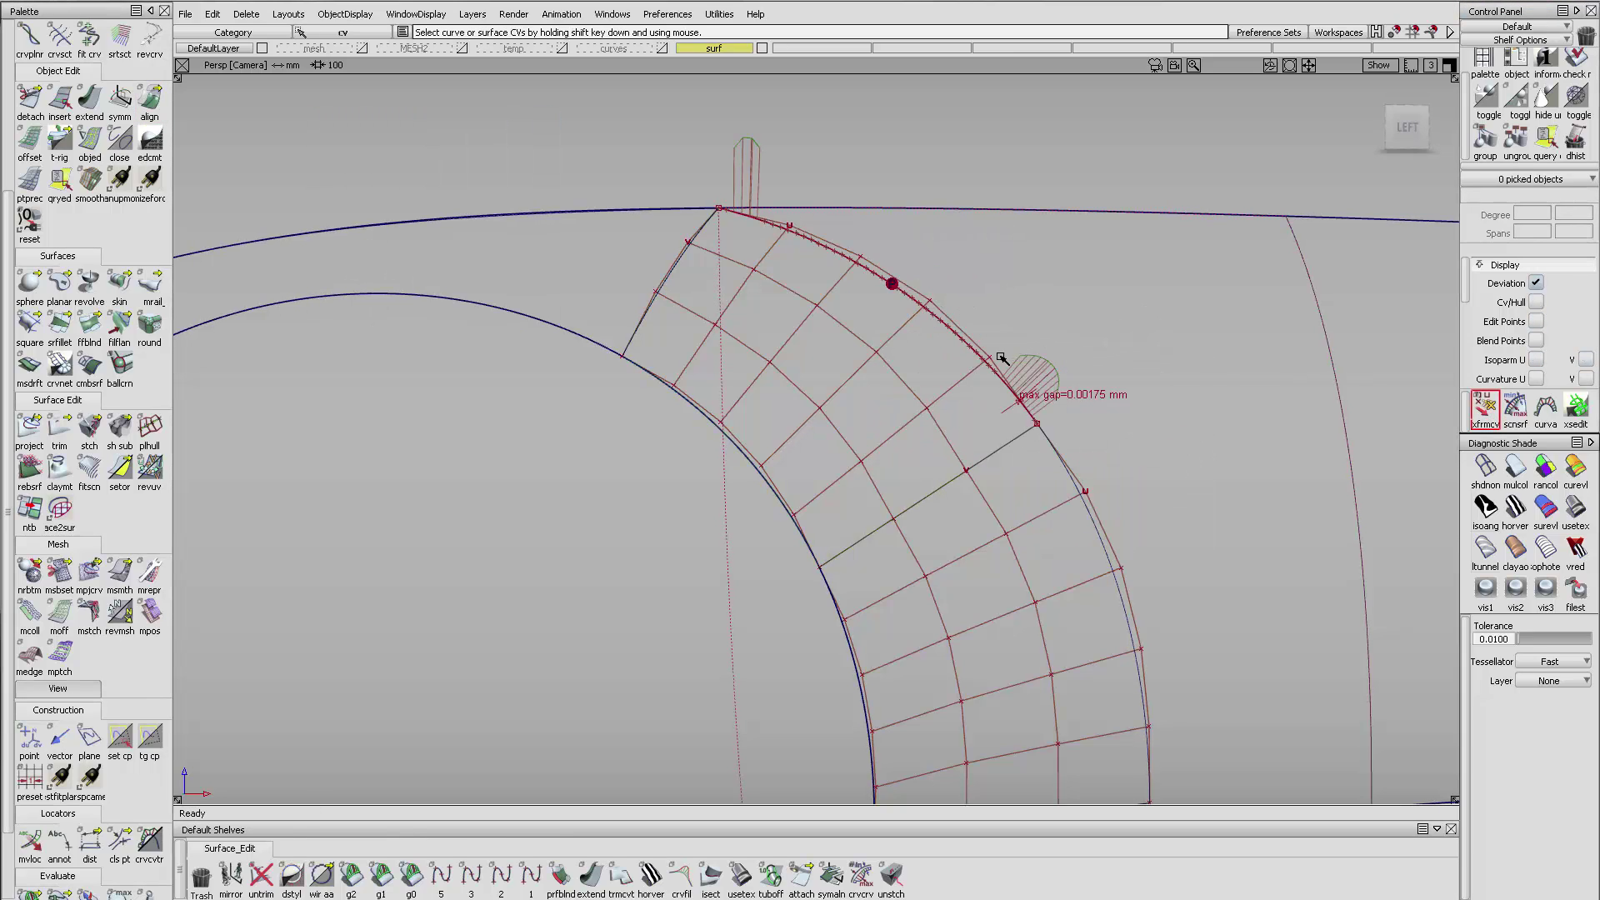
click(931, 303)
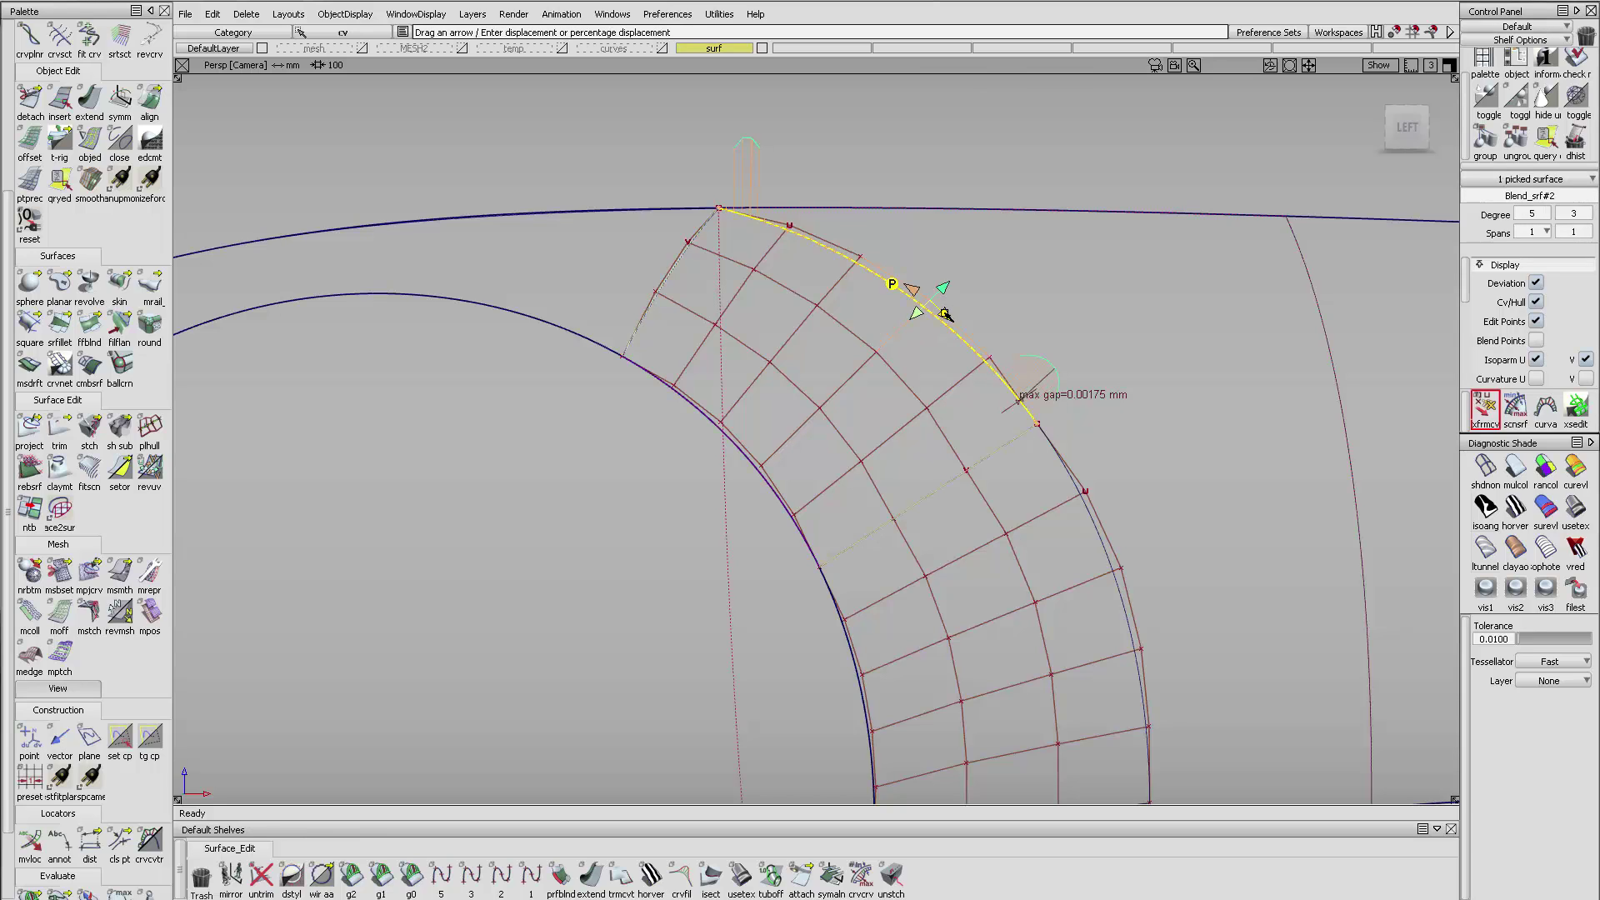
drag(944, 314, 943, 312)
click(1026, 374)
alt+shift+right_drag(1120, 350, 967, 325)
- Try aligning the lower rear blend piece's outer edge to the rear surface with G0 Project, and revert it
click(150, 100)
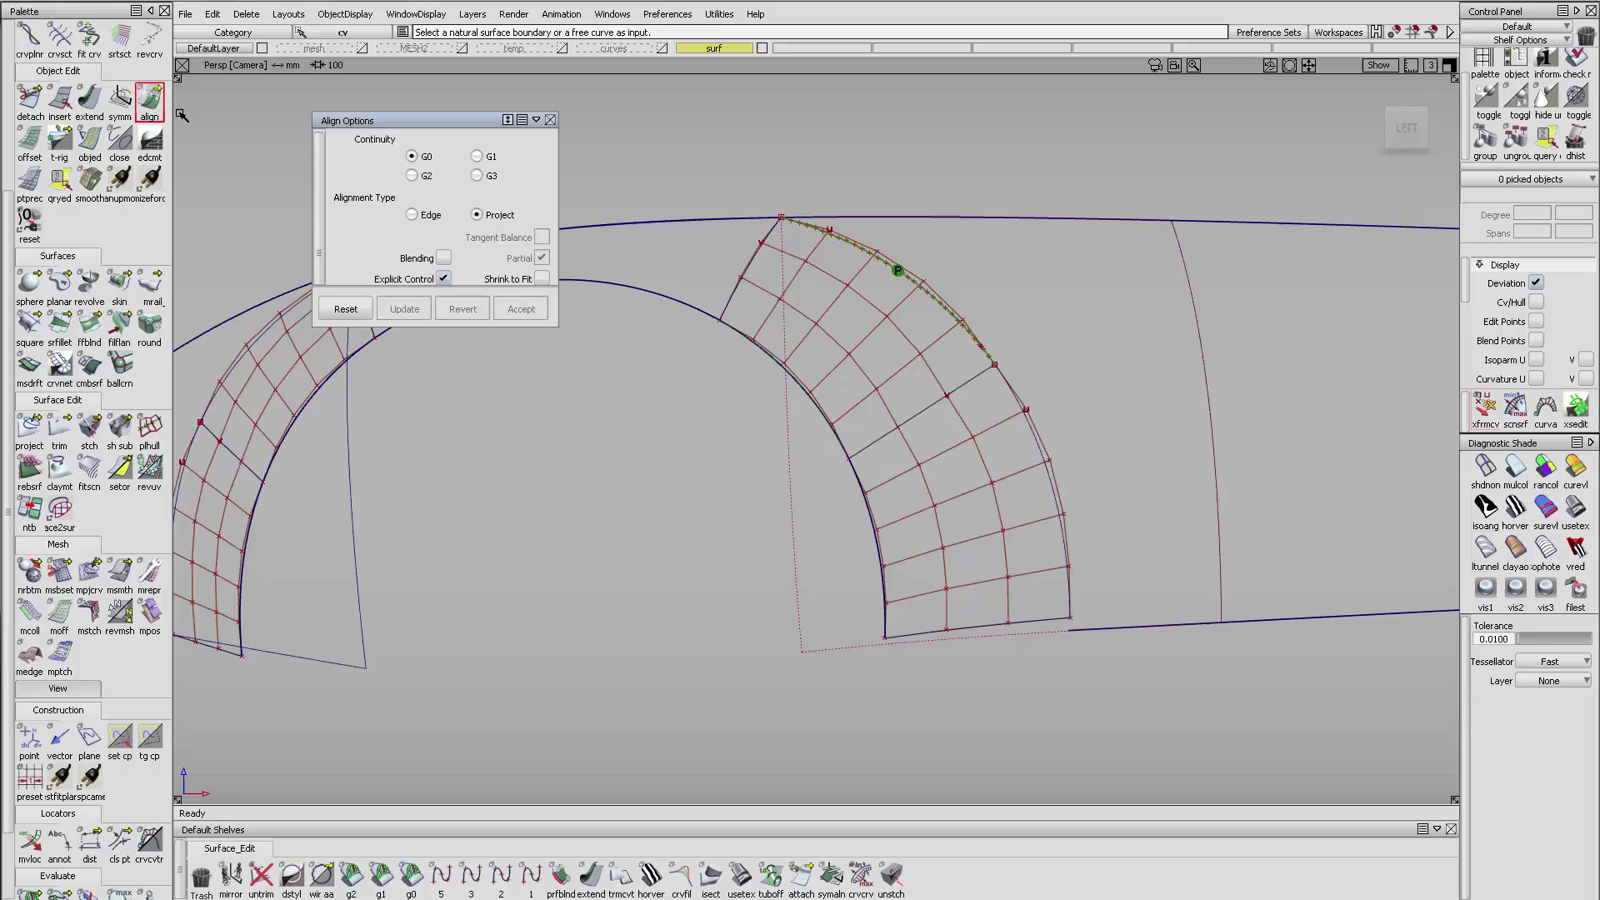
click(1027, 419)
click(1031, 422)
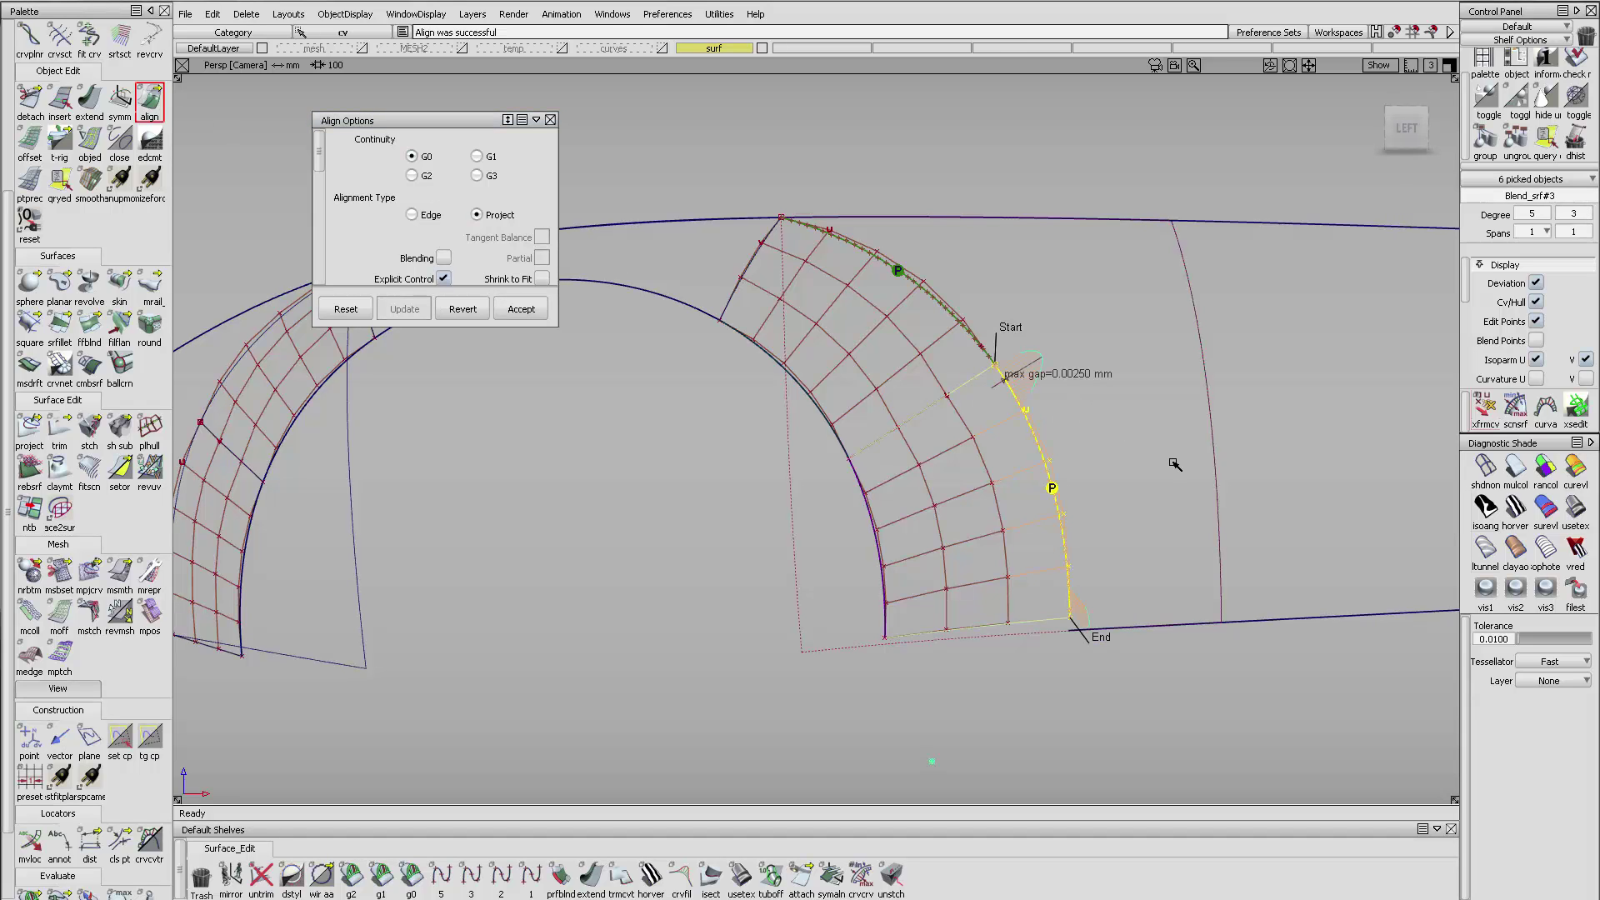
alt+shift+drag(1171, 467, 1141, 376)
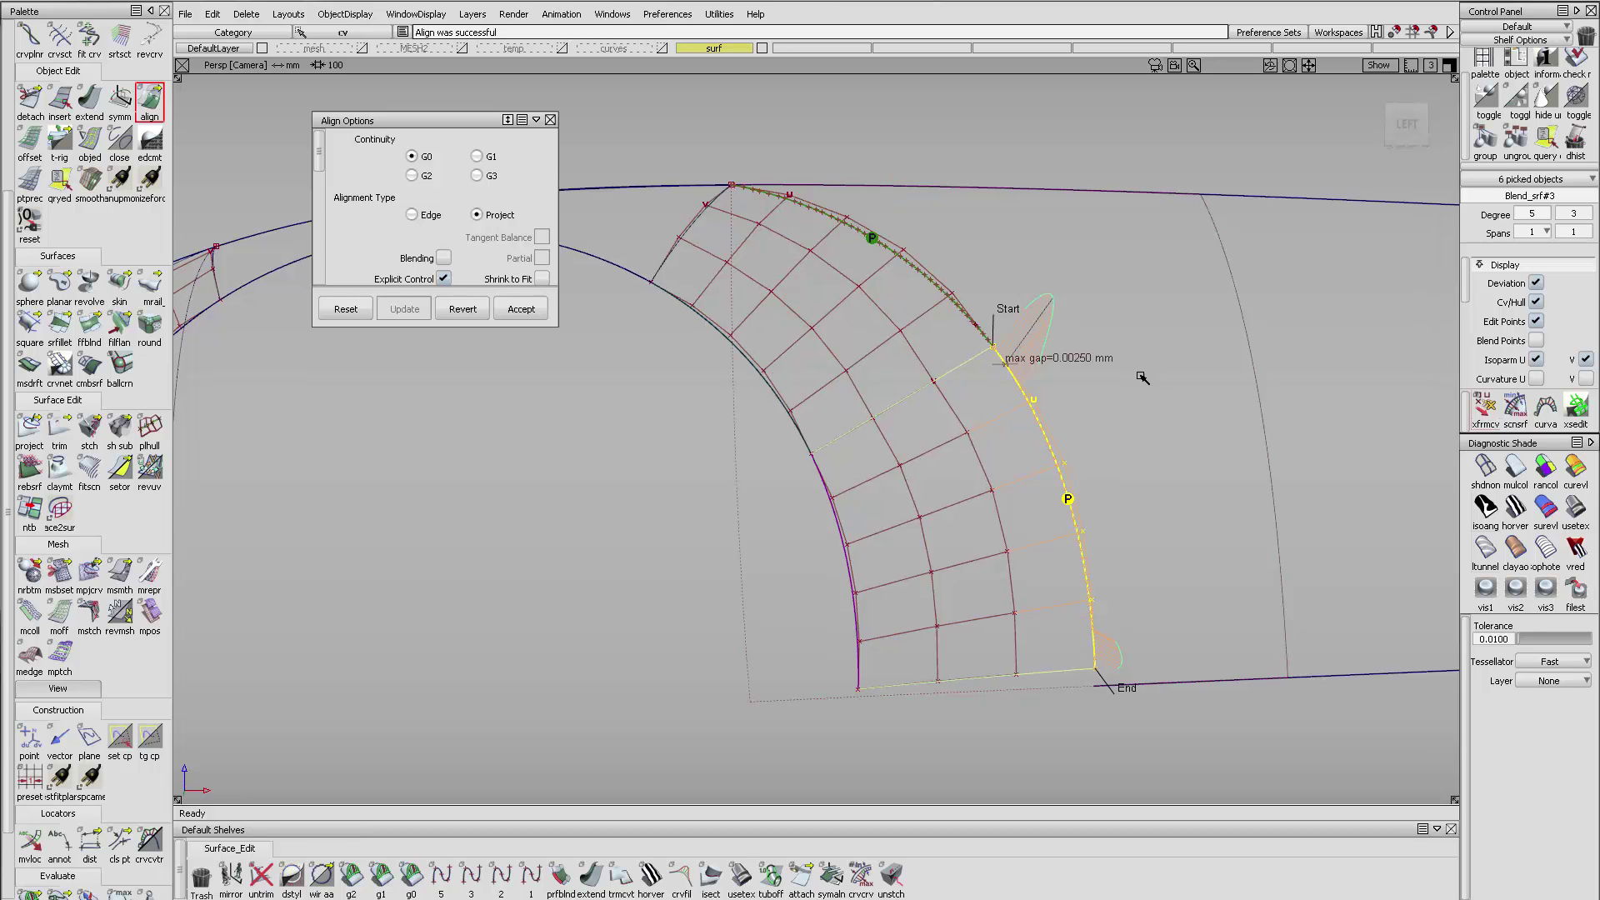
click(462, 308)
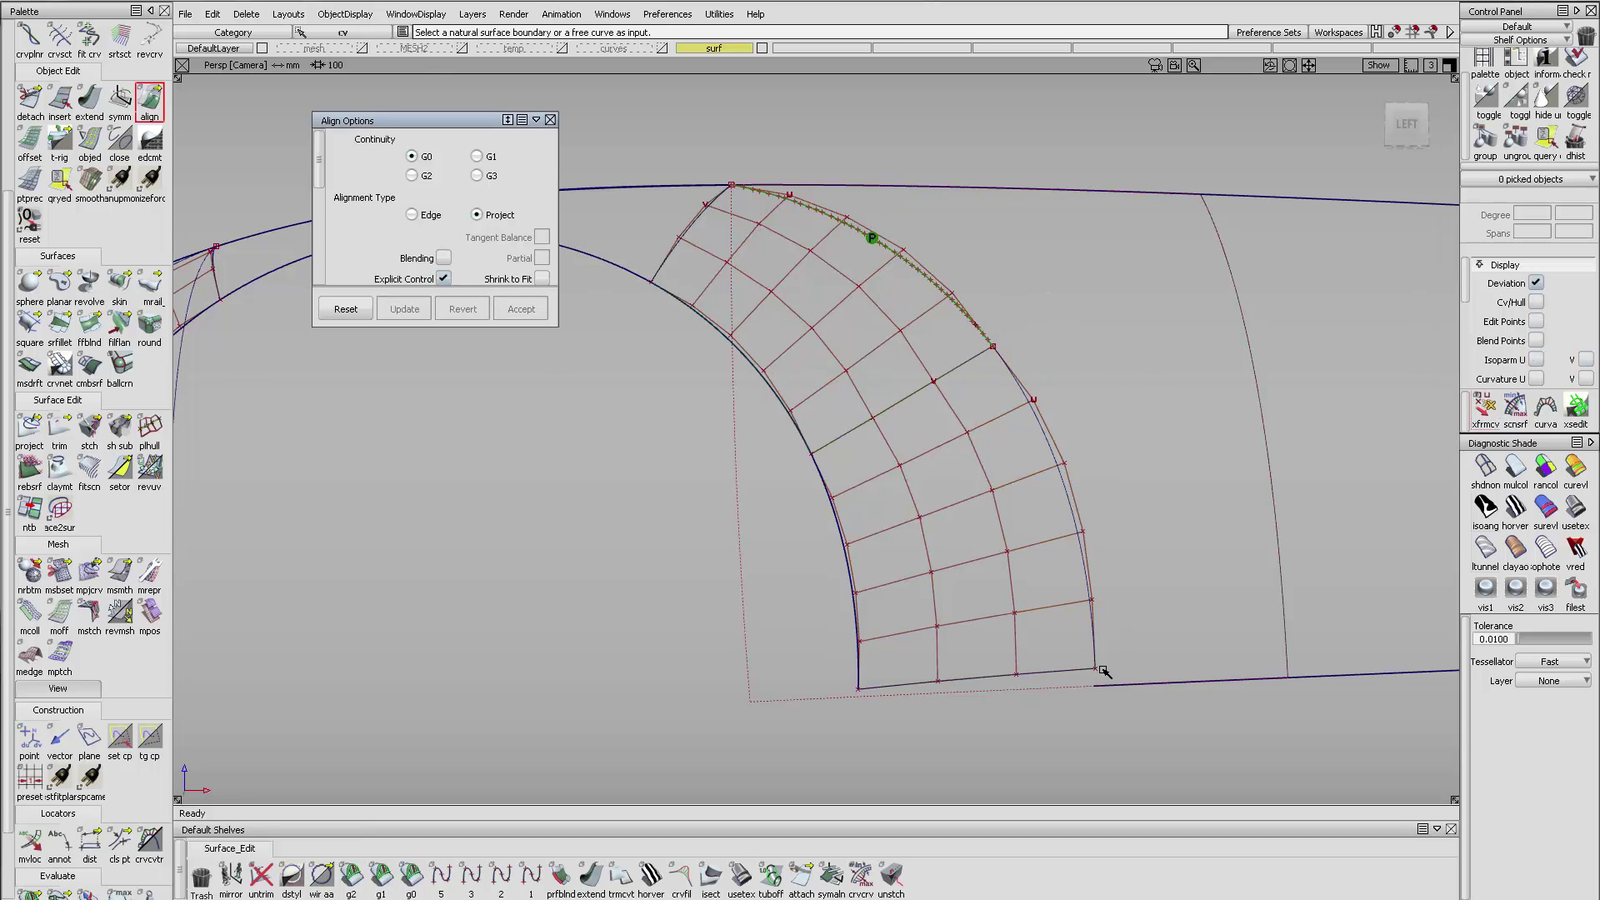
- Extend the lower rear blend piece's bottom edge non-proportionally by about 20.16 mm at its outer corner, reaching the rear surface's lower edge
scroll(1102, 672, up, 4)
click(90, 103)
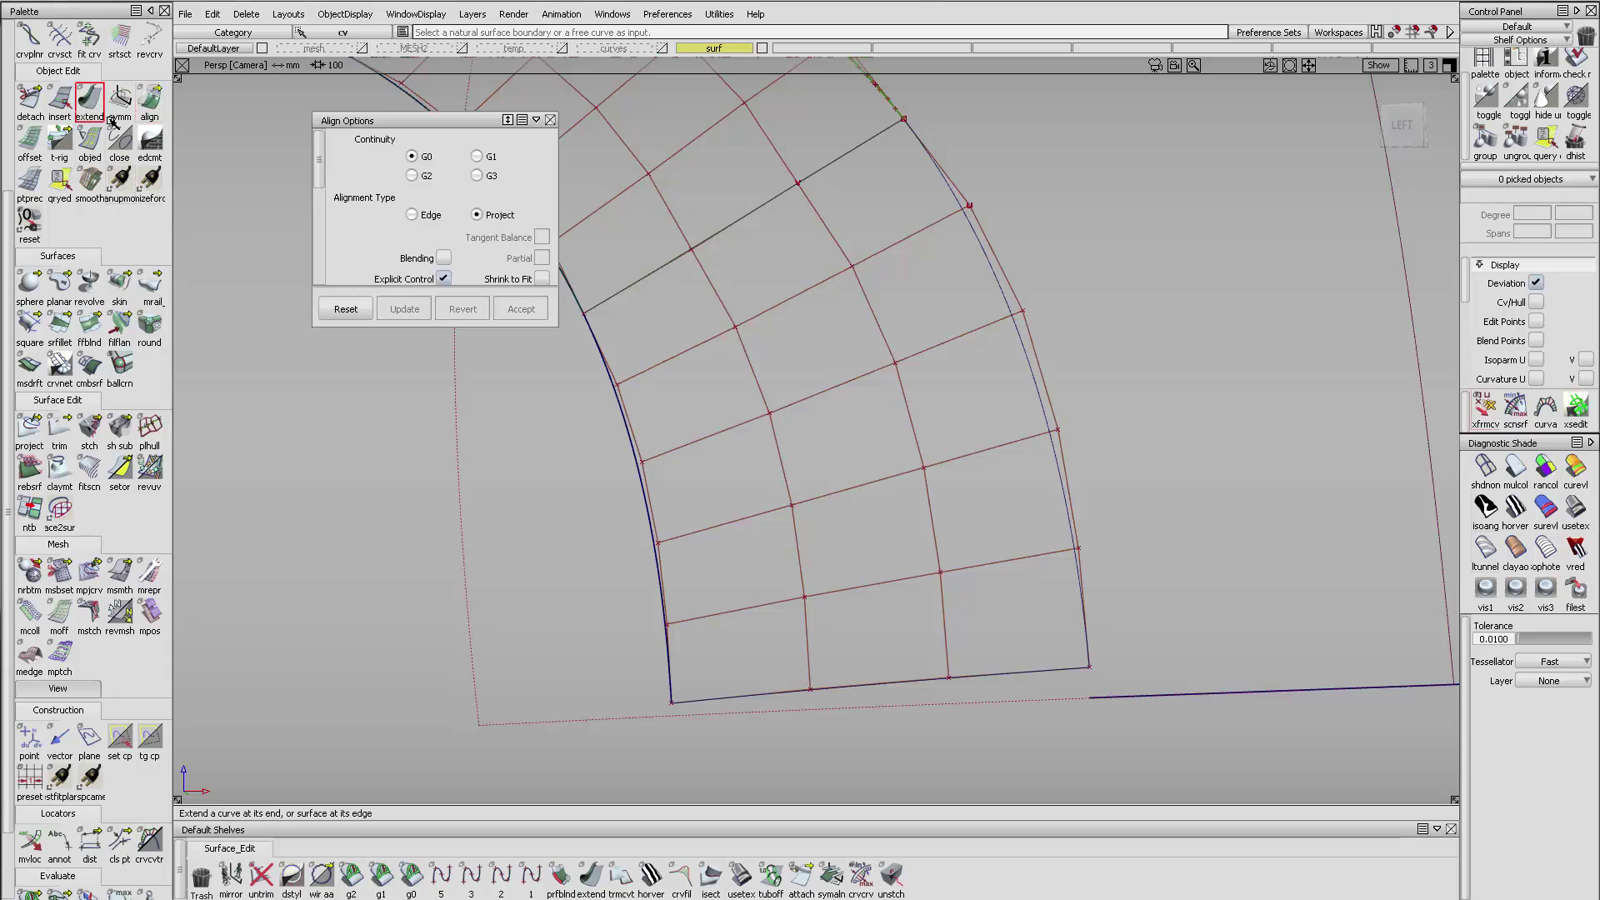
click(1087, 671)
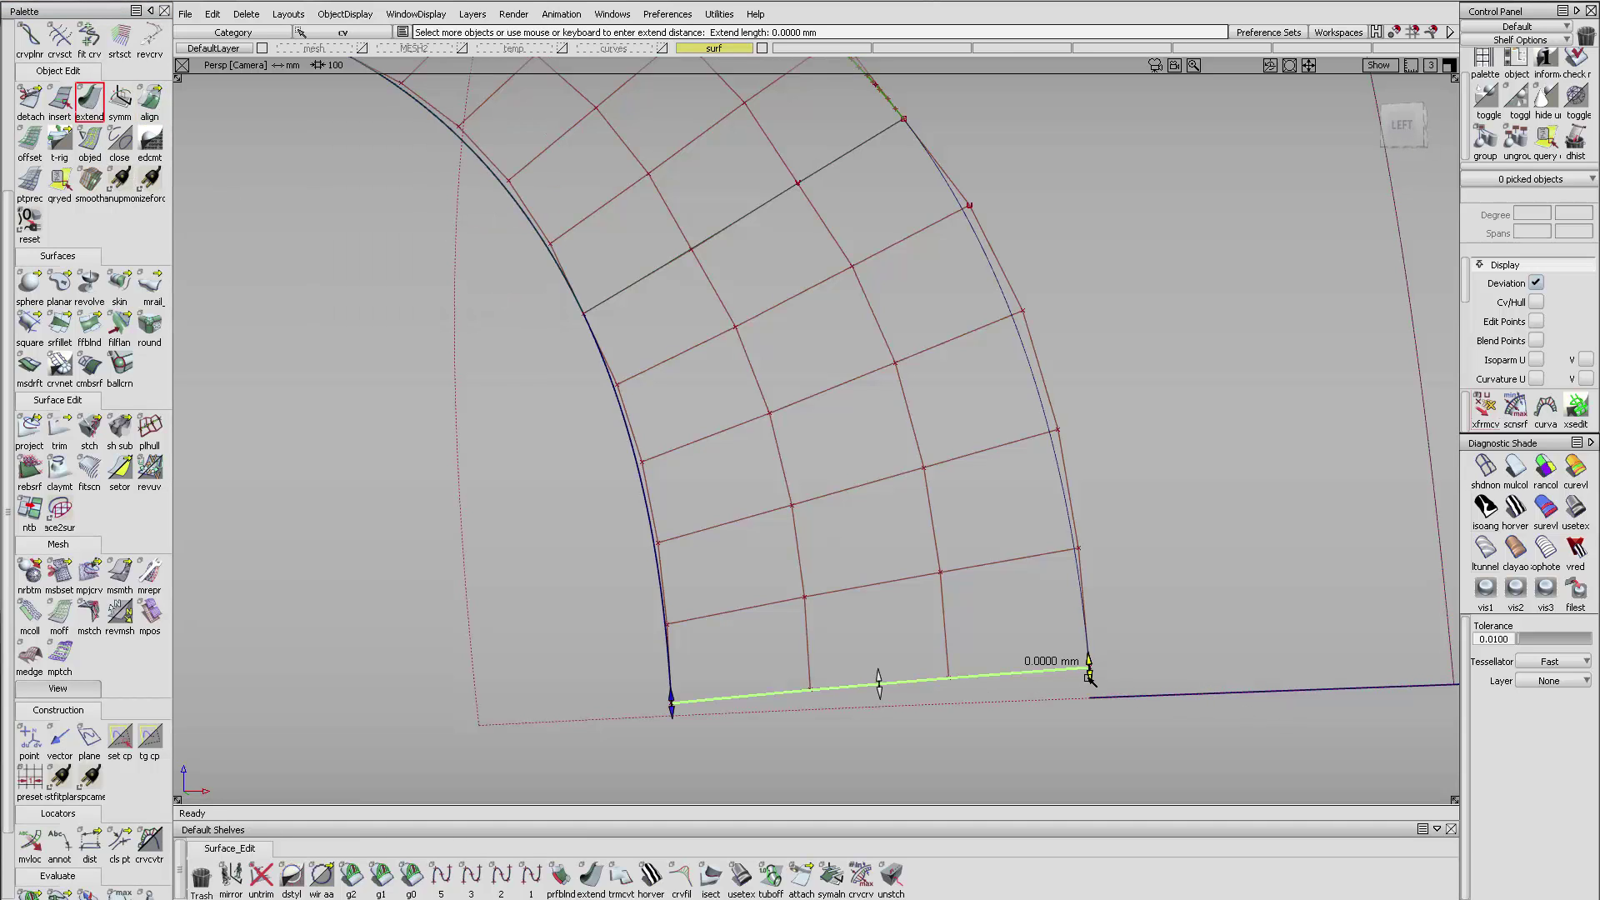
drag(1089, 677, 1096, 709)
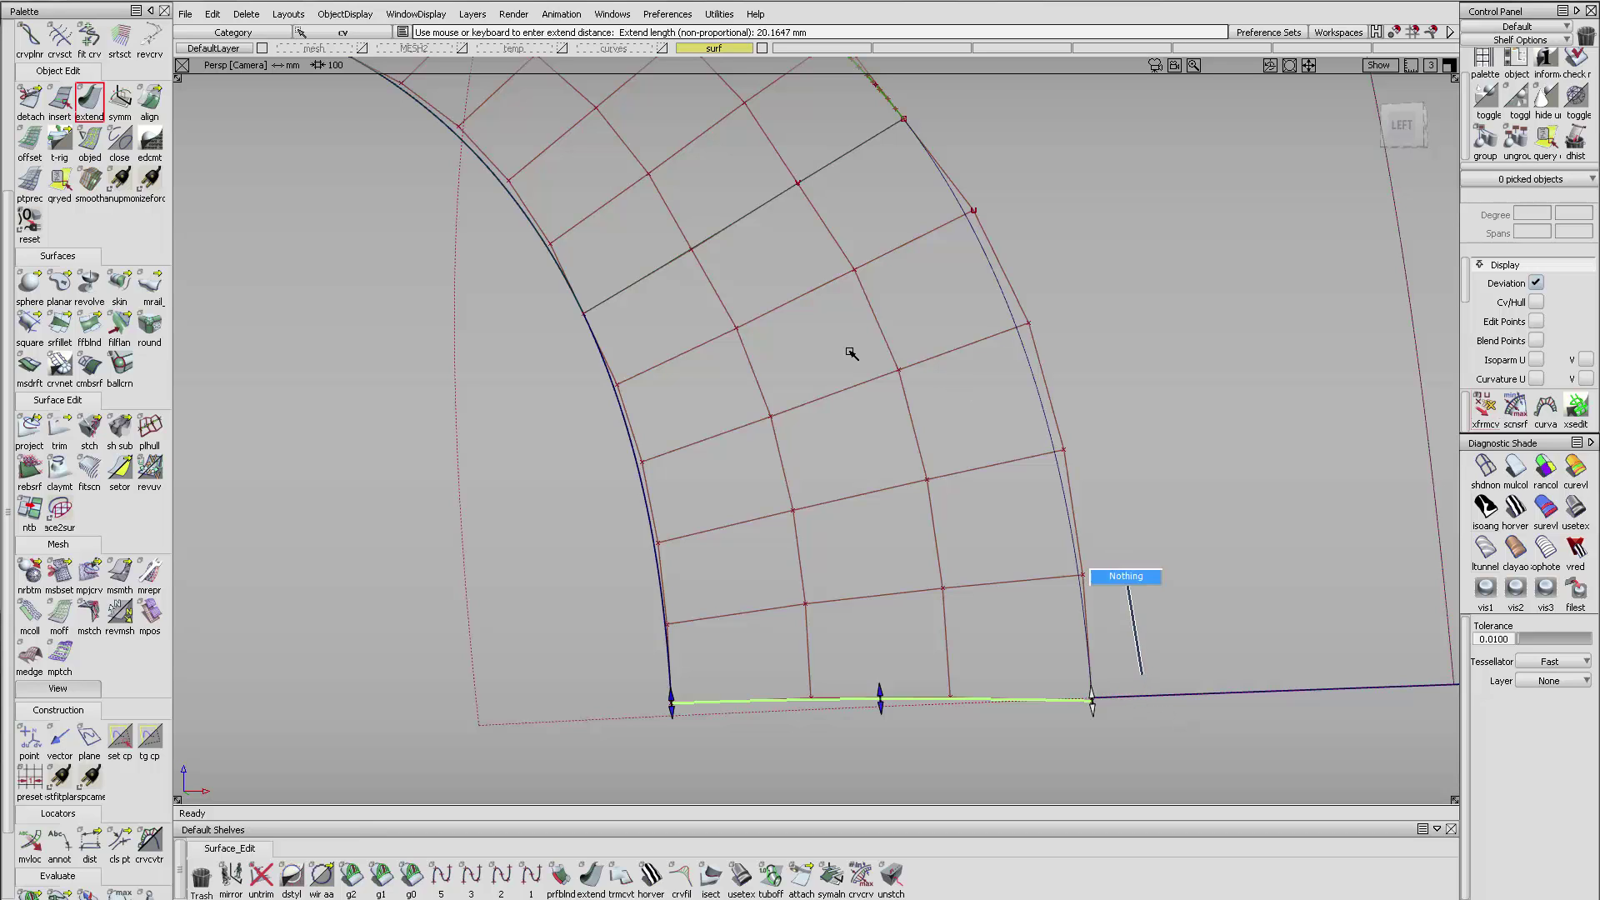
- Align the lower rear blend piece's outer edge to the rear surface with G0, Project type and Shrink to Fit enabled
scroll(1121, 704, up, 5)
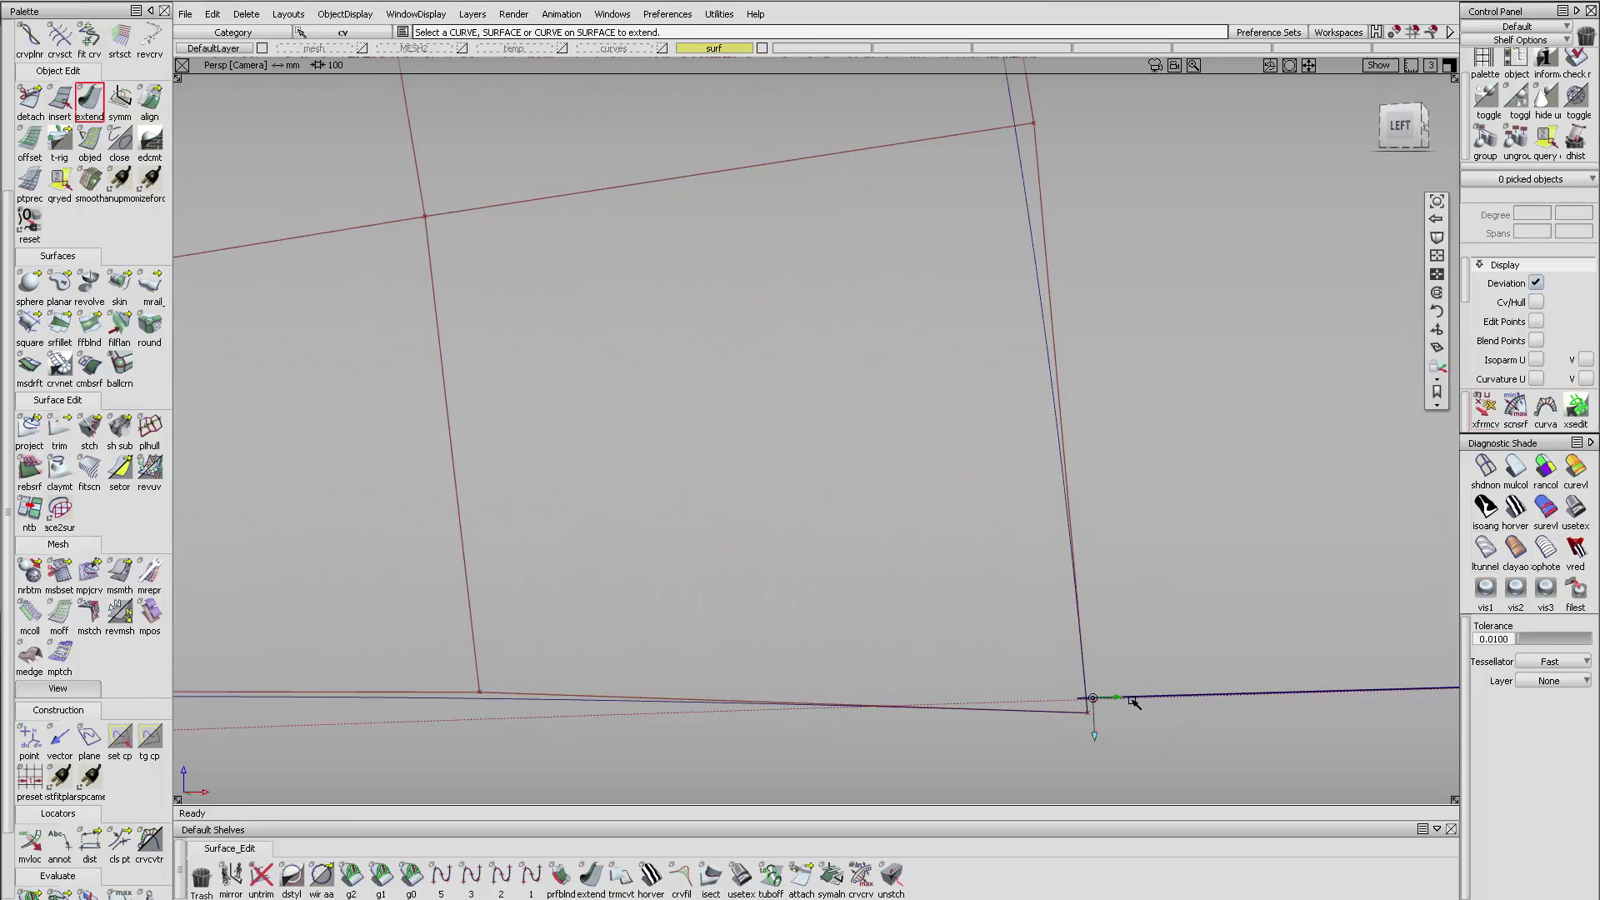
click(1080, 698)
scroll(1066, 718, down, 5)
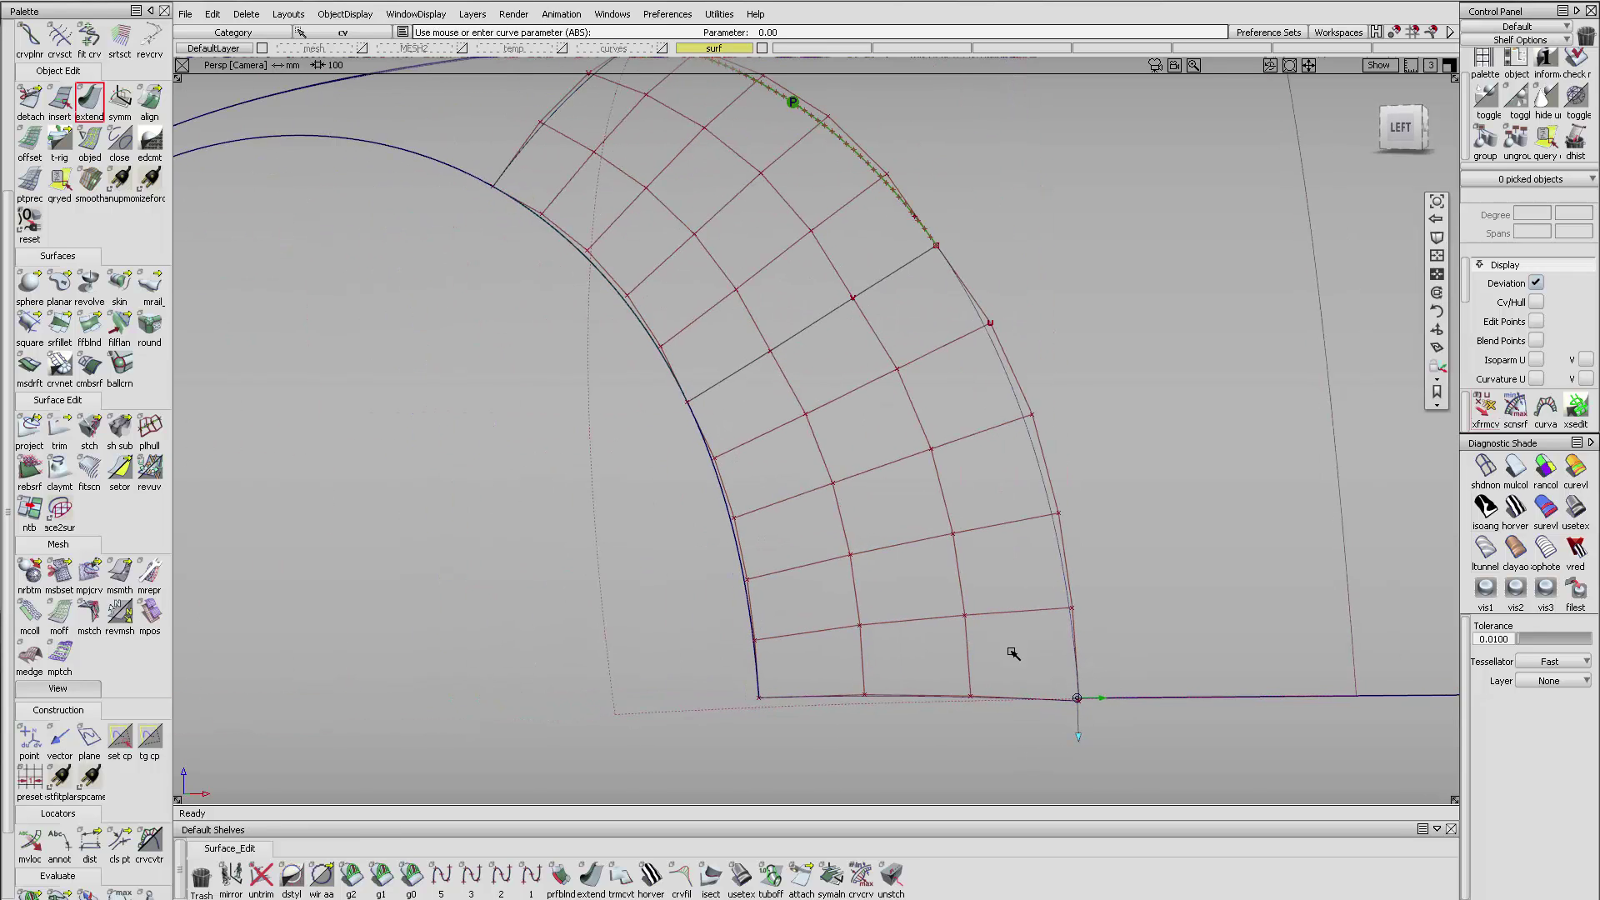
double_click(150, 102)
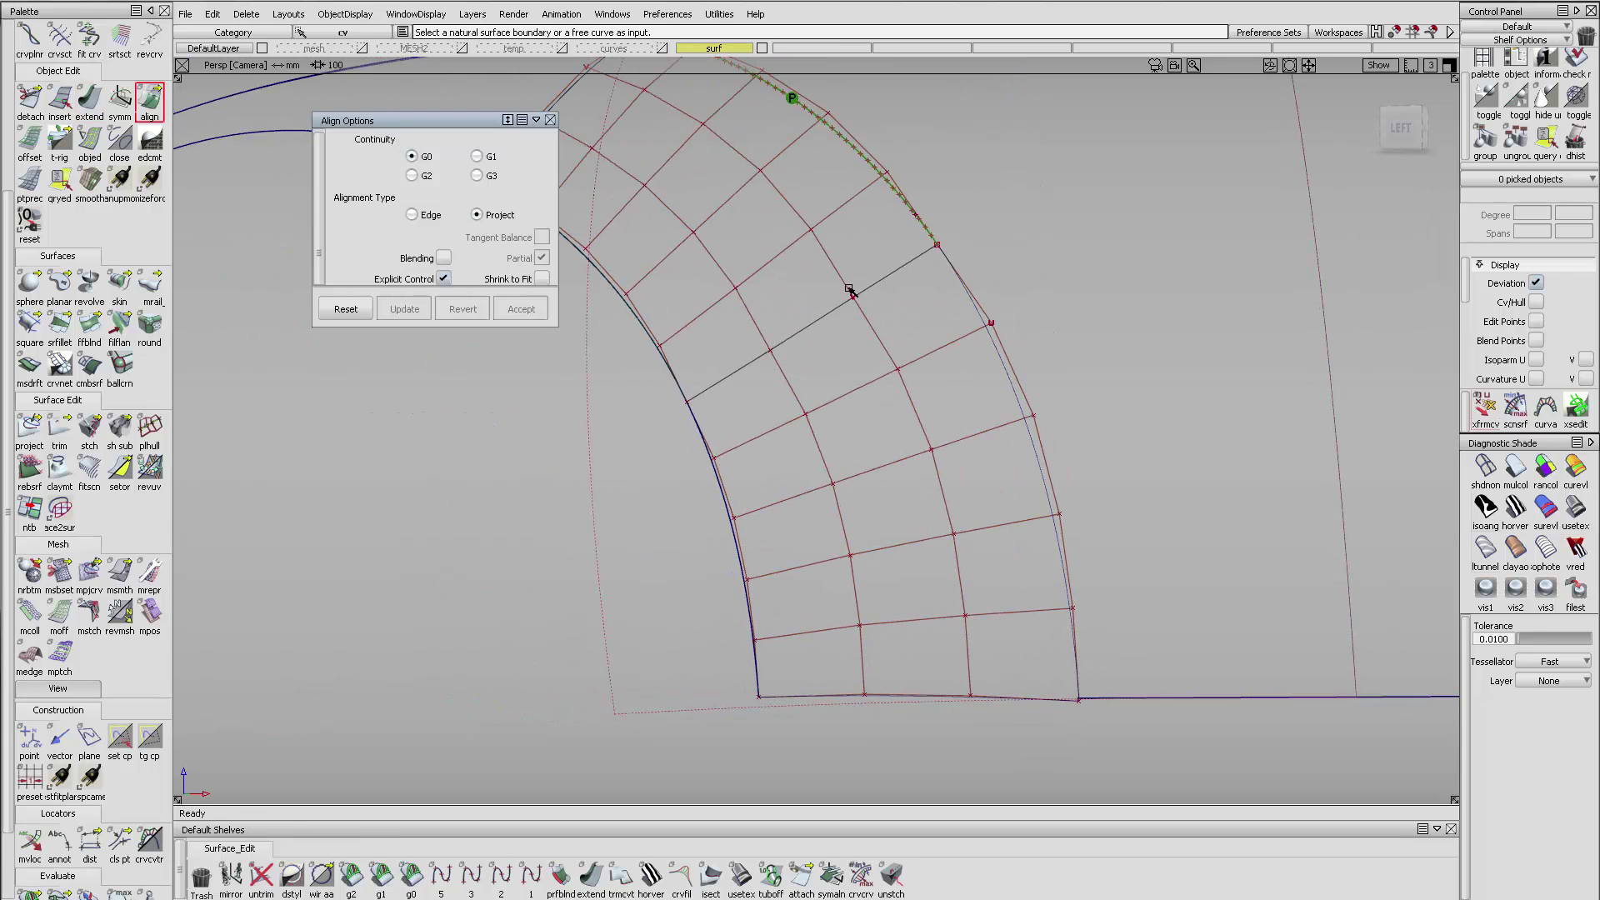
click(979, 321)
scroll(493, 245, down, 3)
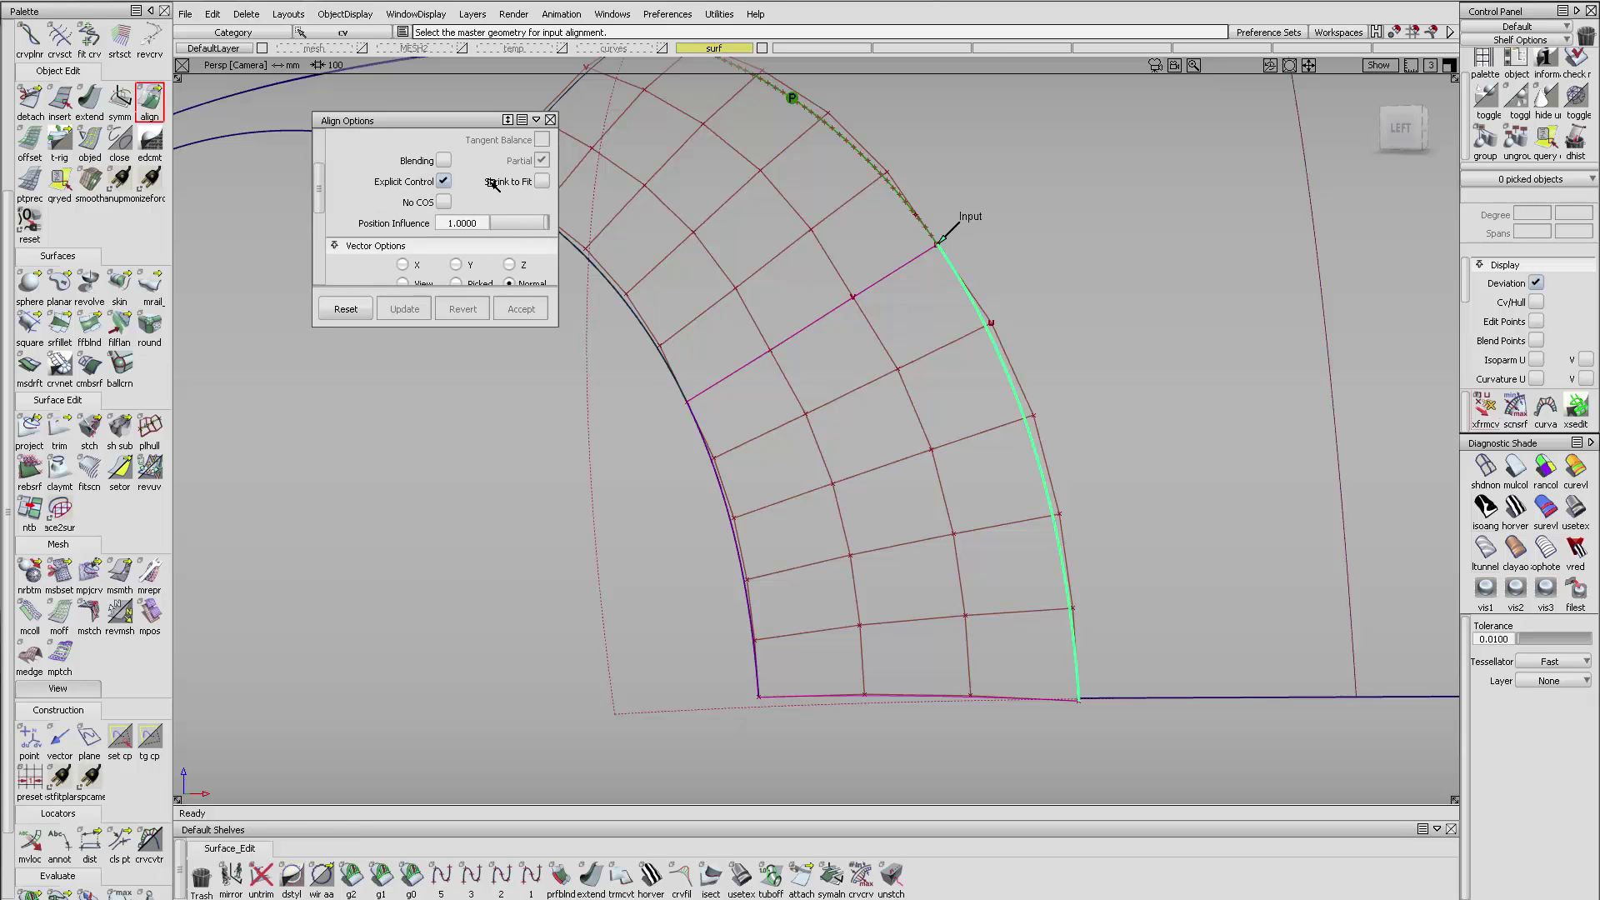
click(543, 182)
click(1130, 386)
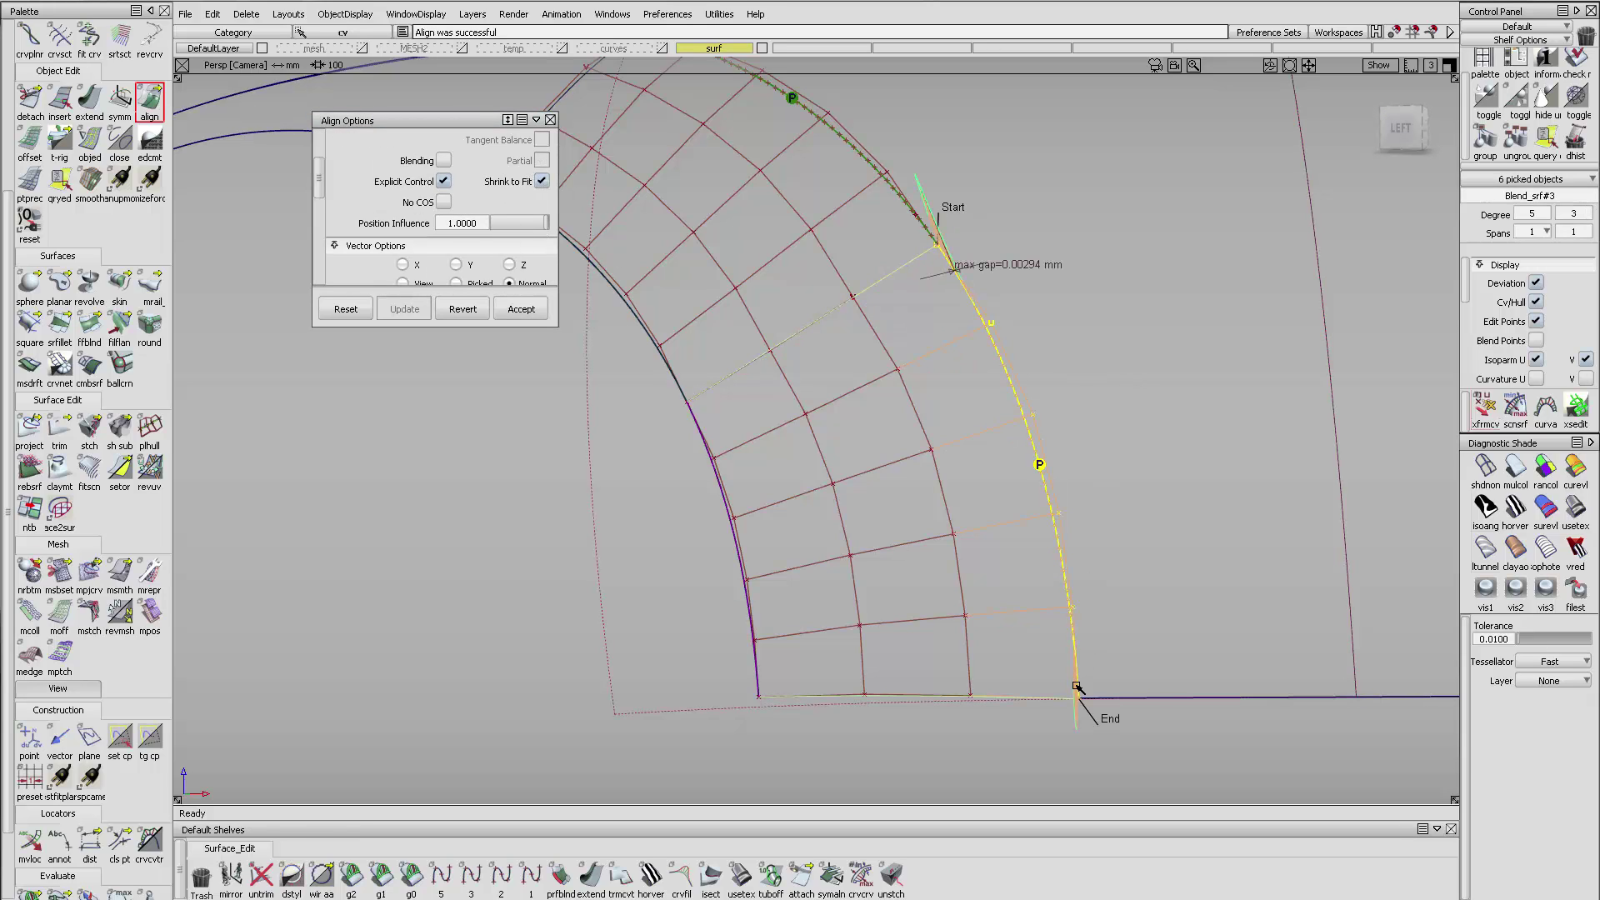
alt+shift+drag(1003, 464, 1166, 317)
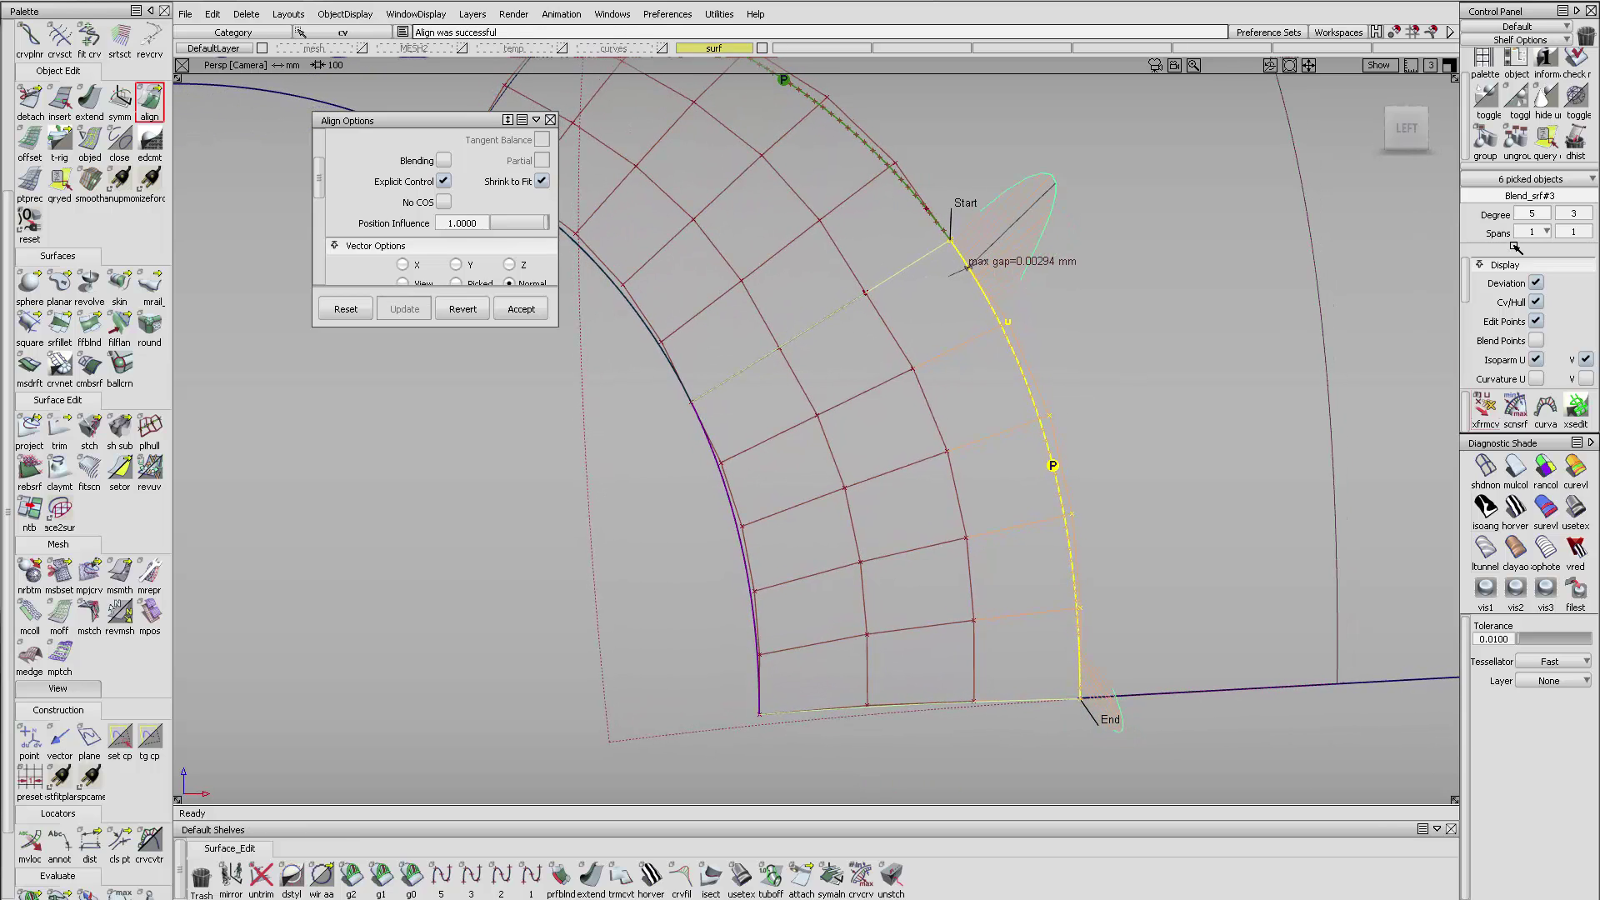
- Nudge a middle outer-edge CV of the lower rear blend piece along the edge to bring the alignment gap within tolerance
click(1487, 406)
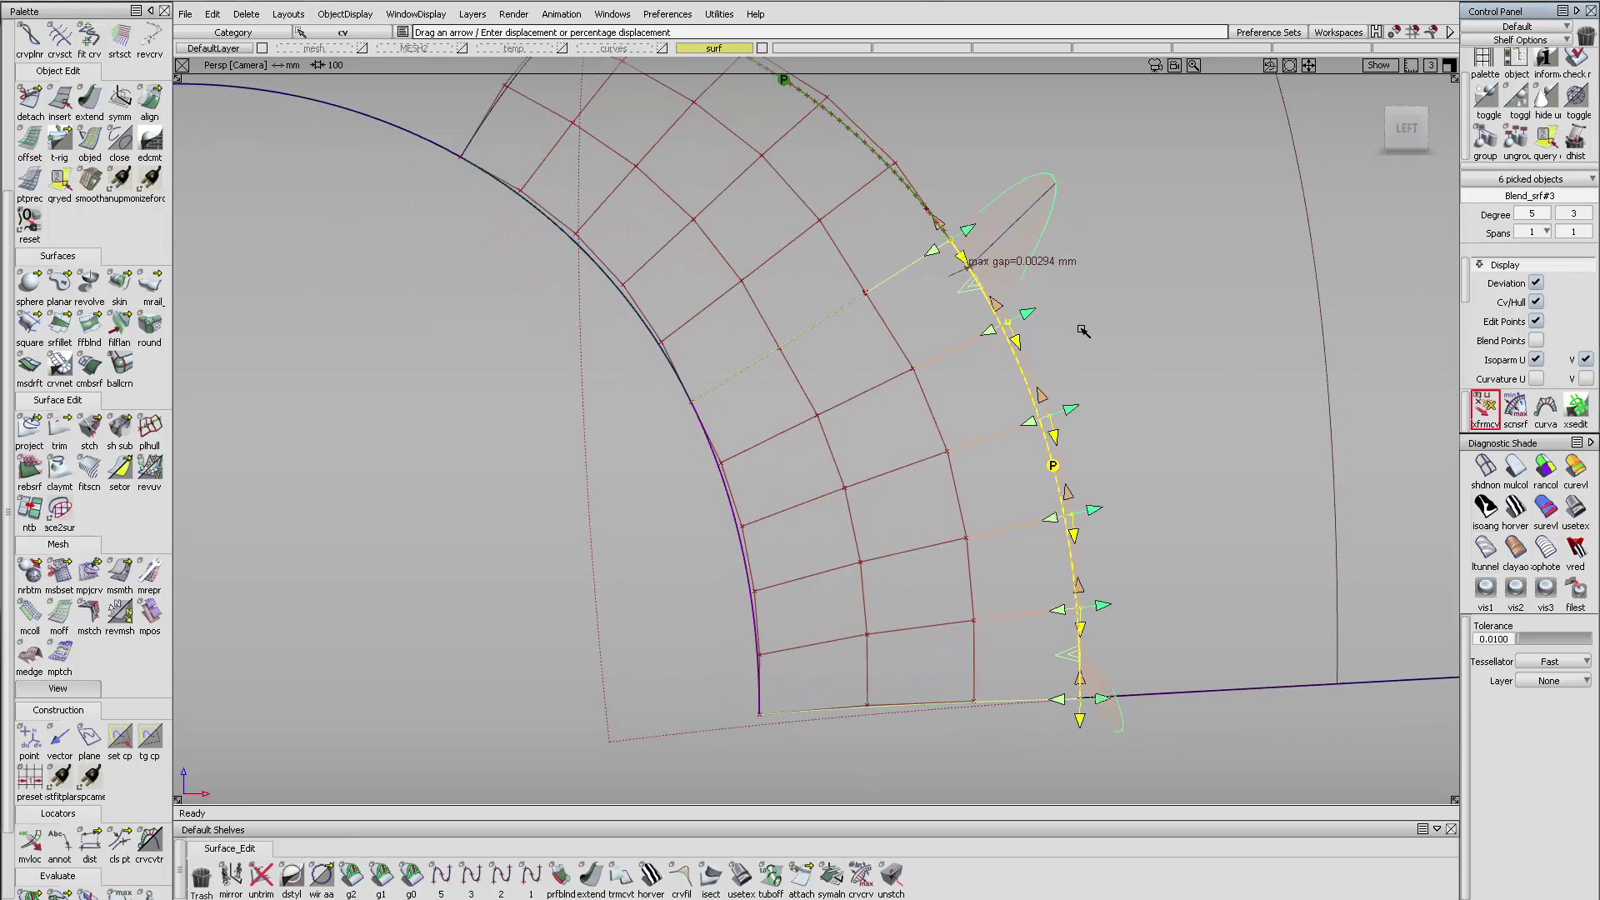
click(1053, 432)
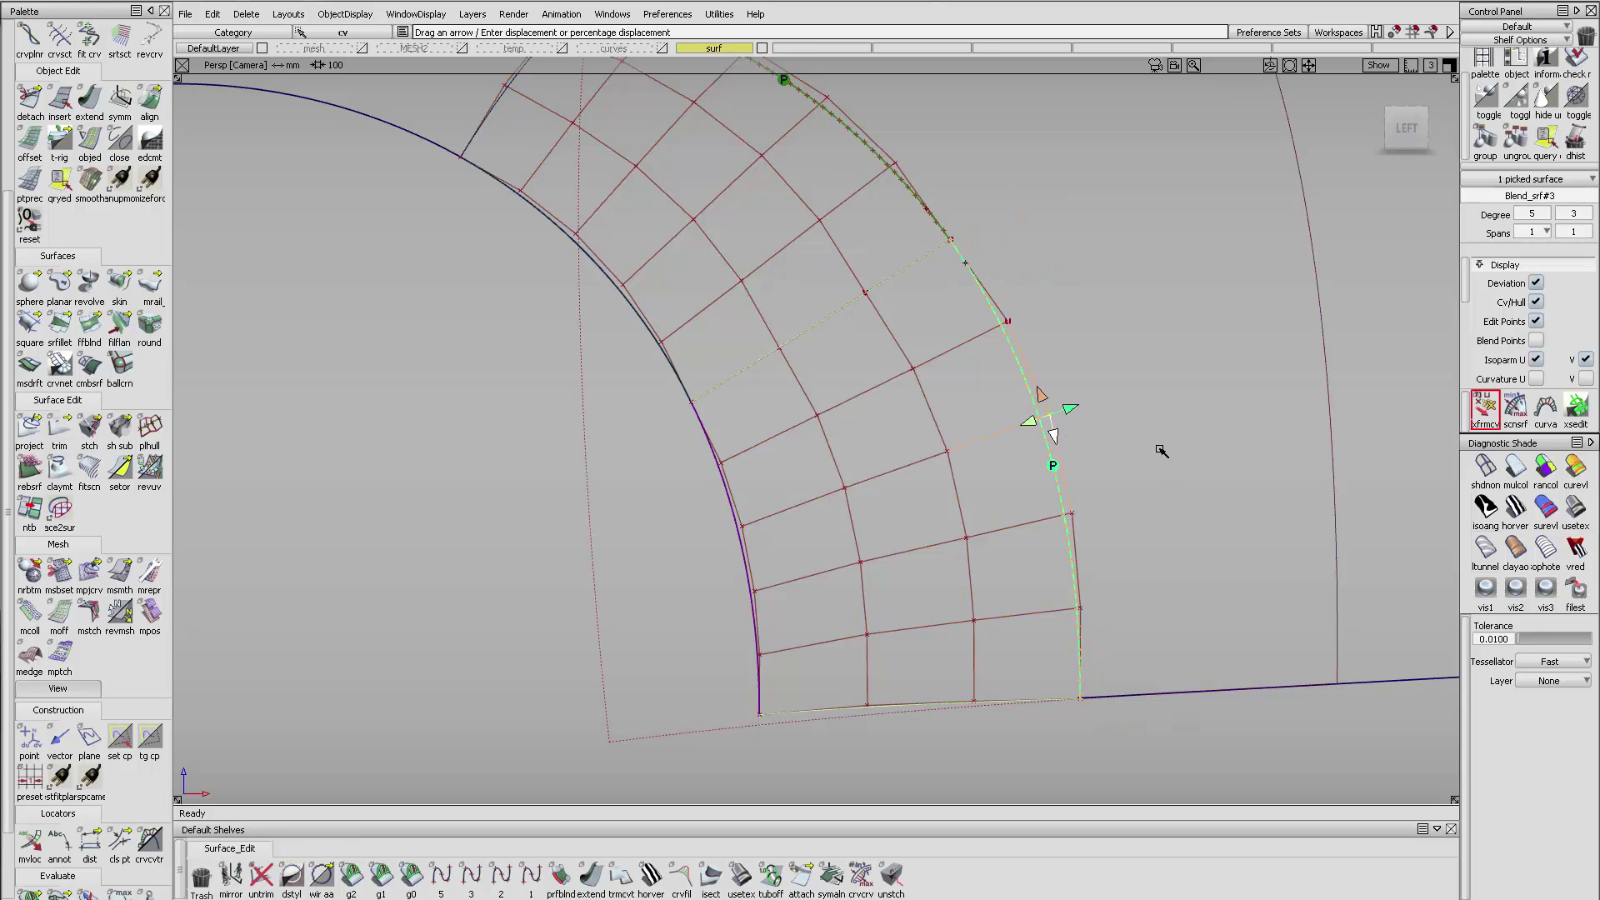
alt+shift+right_drag(1150, 448, 1121, 428)
ctrl+shift+drag(1125, 508, 1114, 409)
alt+shift+right_drag(1114, 411, 1082, 425)
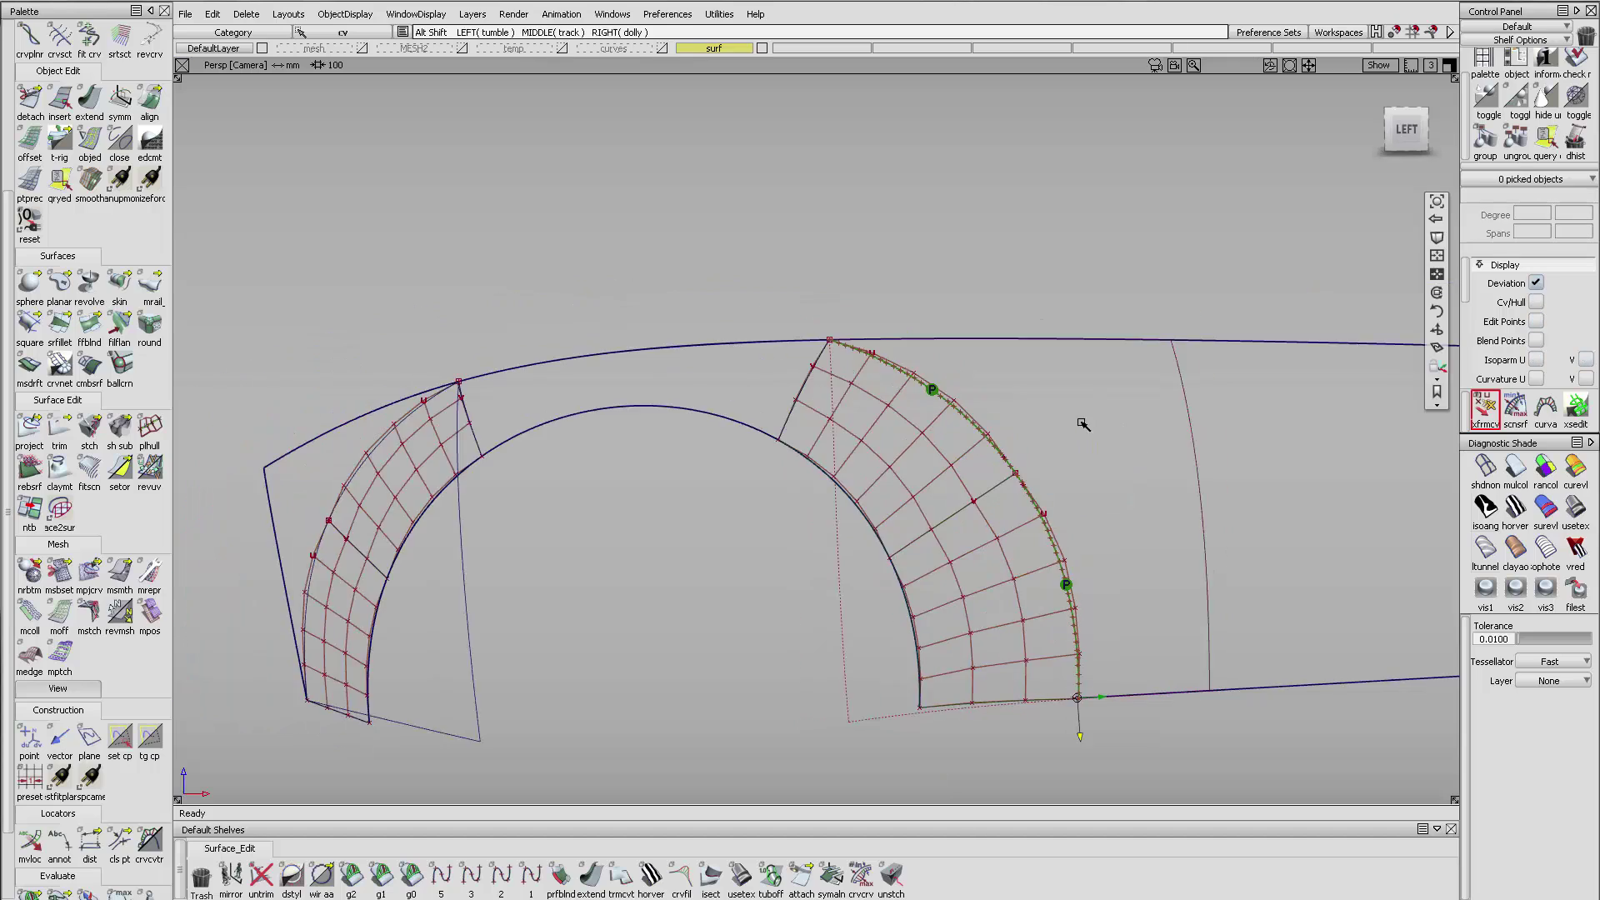
- Align the upper front blend piece's outer edge to the front surface with G0, Project type and Shrink to Fit
alt+shift+middle_drag(1113, 419, 1169, 377)
alt+shift+drag(1102, 390, 870, 440)
alt+shift+middle_drag(870, 440, 1059, 359)
alt+shift+drag(561, 471, 586, 472)
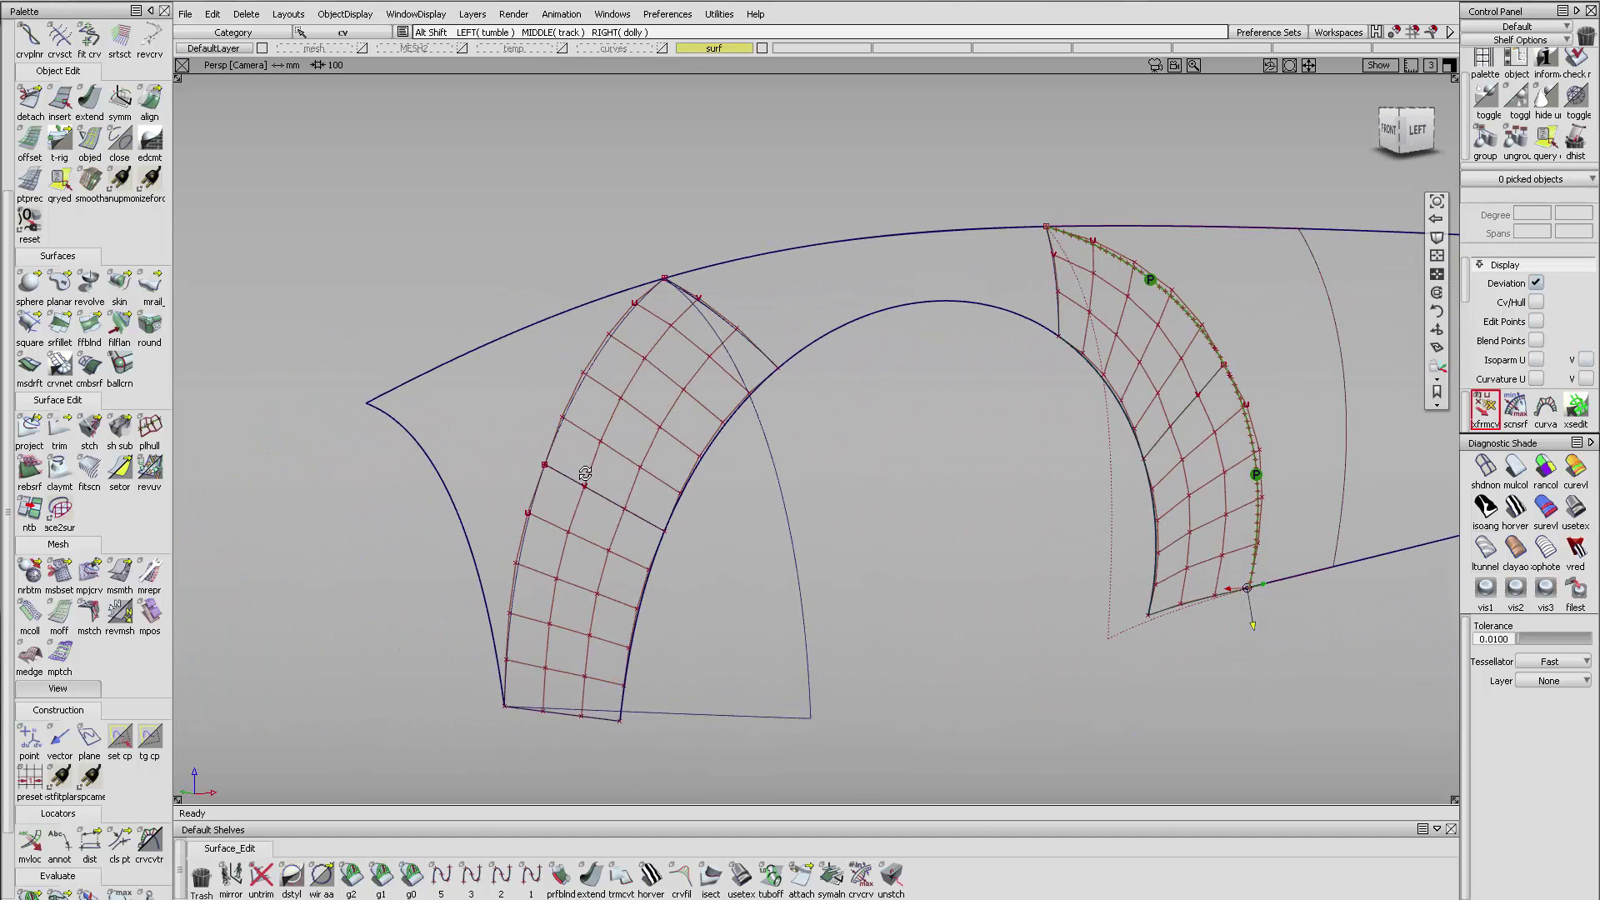
alt+shift+click(585, 472)
alt+shift+right_drag(585, 471, 624, 451)
alt+shift+middle_drag(649, 451, 667, 447)
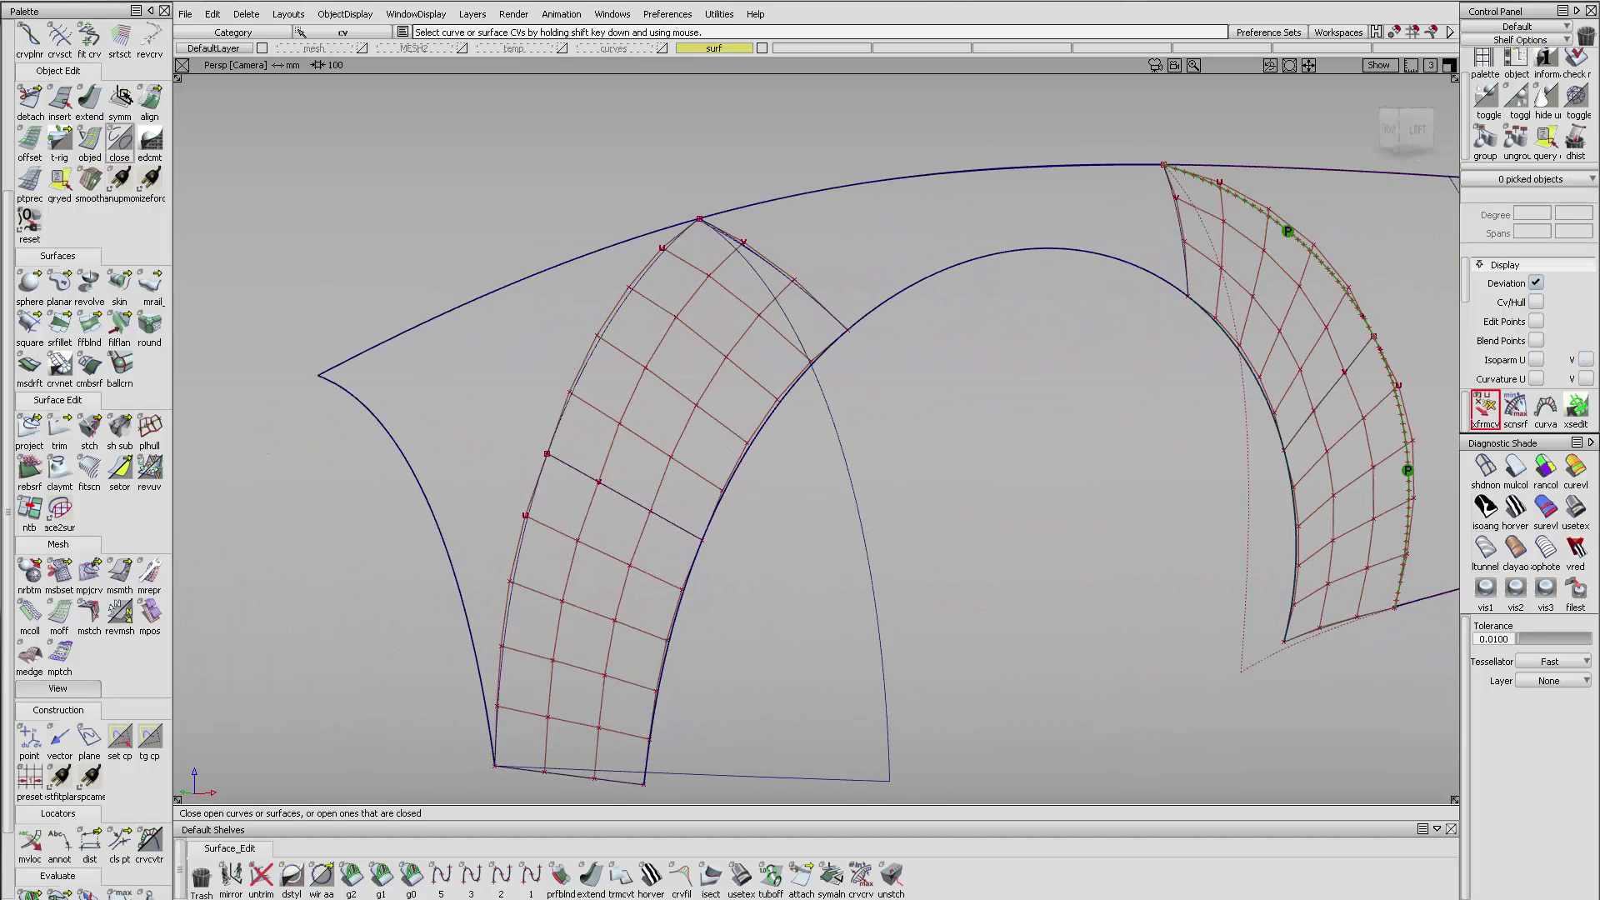
click(150, 100)
click(600, 333)
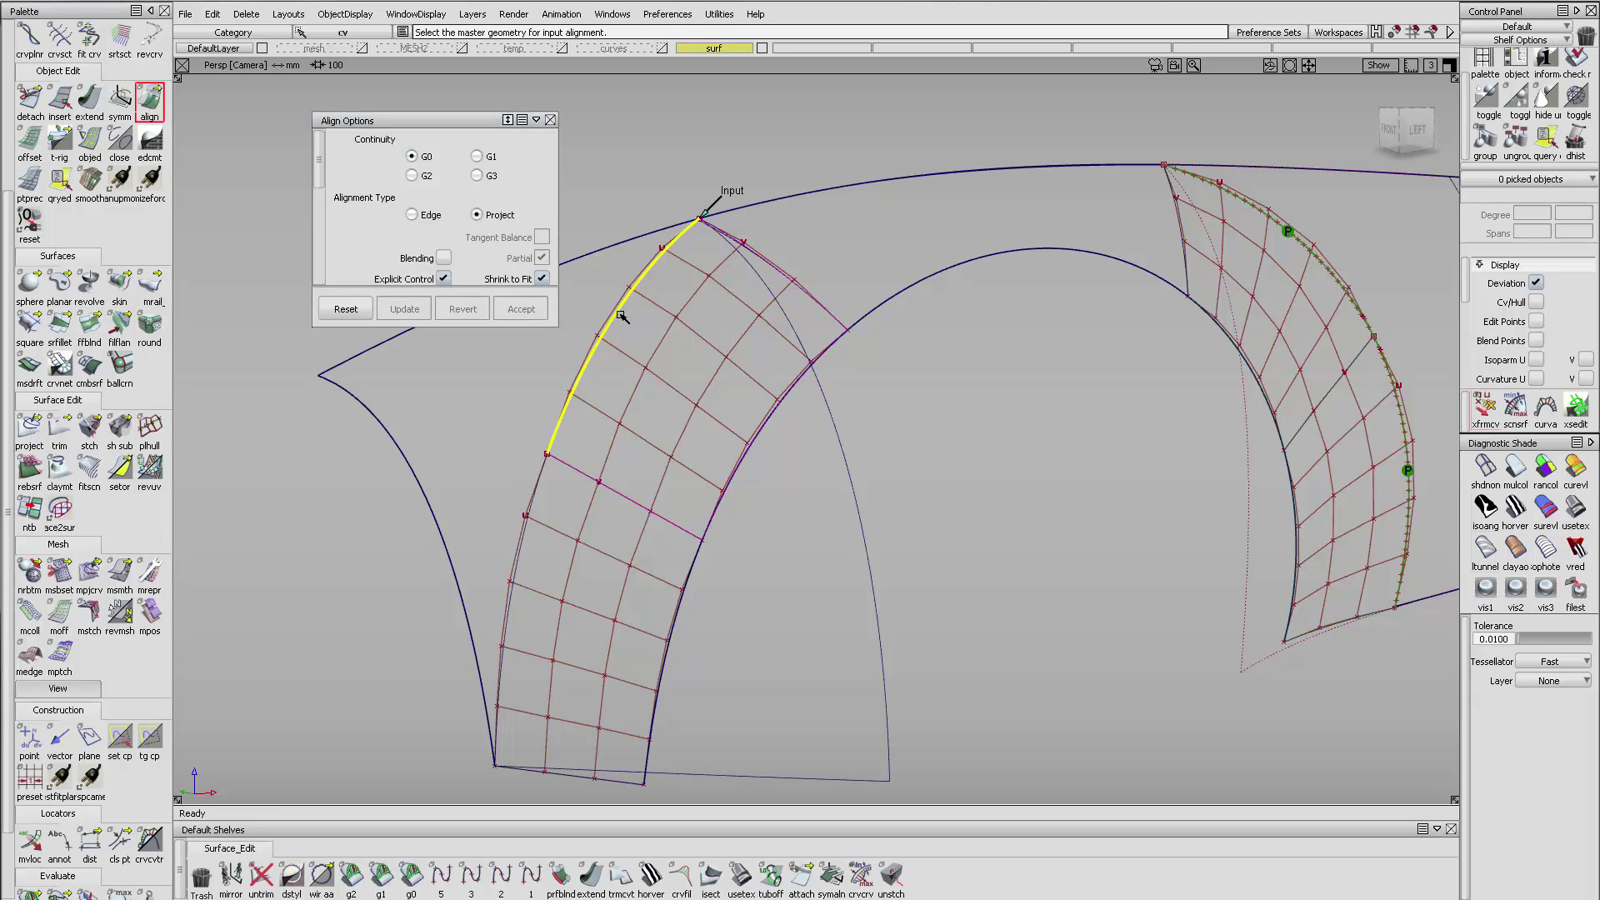
click(653, 240)
alt+shift+drag(653, 240, 744, 324)
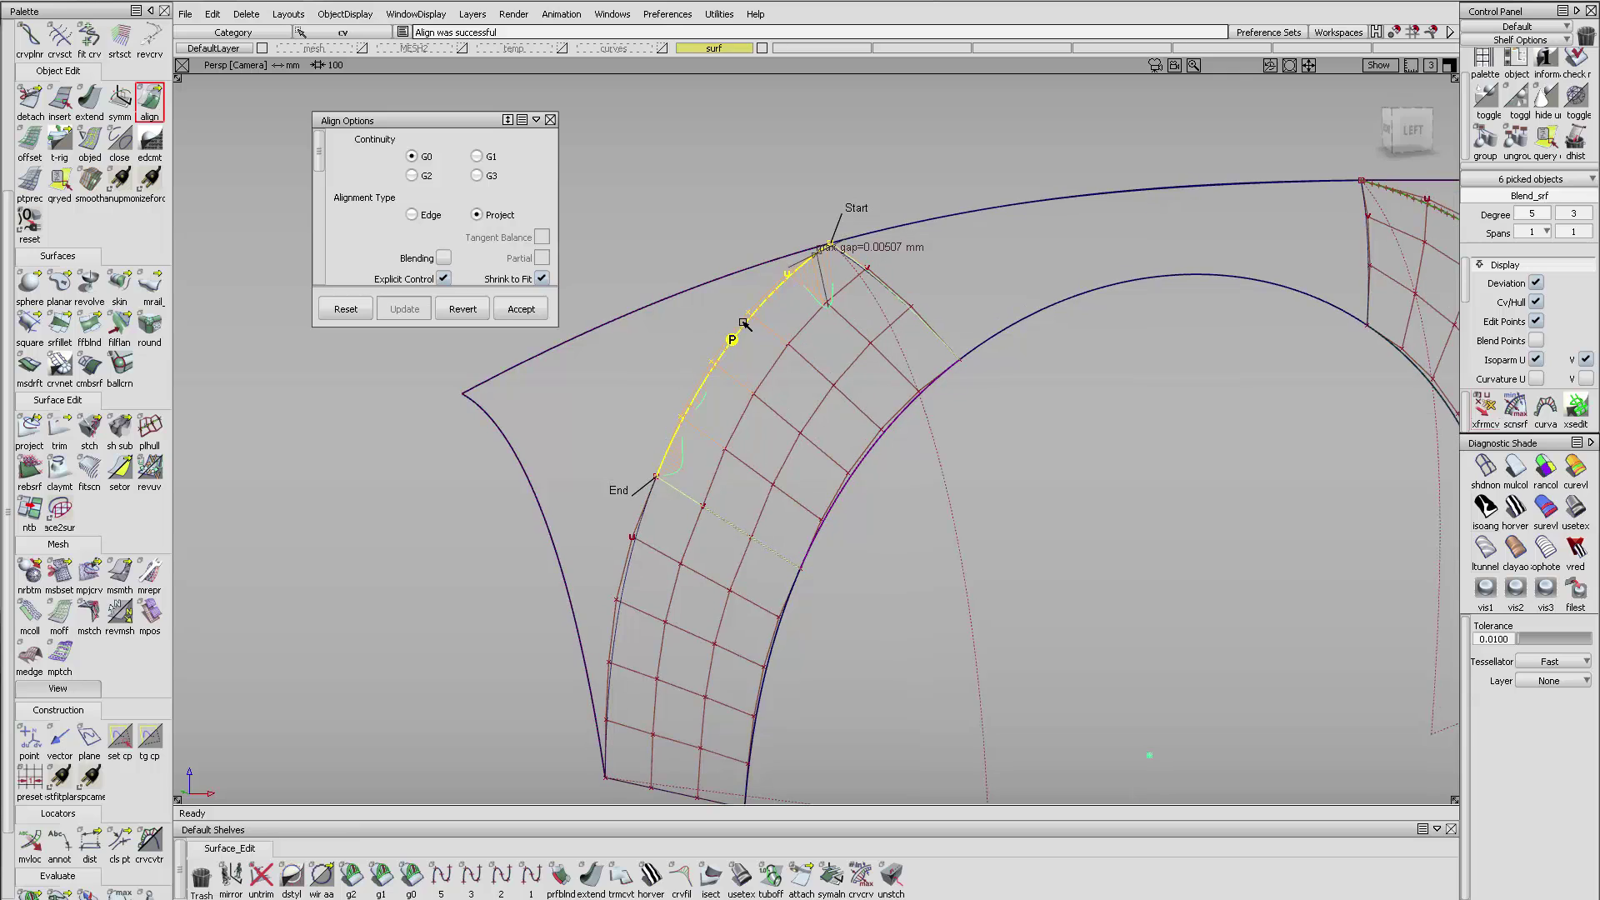
- Align the lower front blend piece's outer edge to the front surface with G0, Project type and Shrink to Fit
click(607, 537)
alt+shift+middle_drag(775, 546, 767, 481)
alt+shift+drag(767, 482, 753, 451)
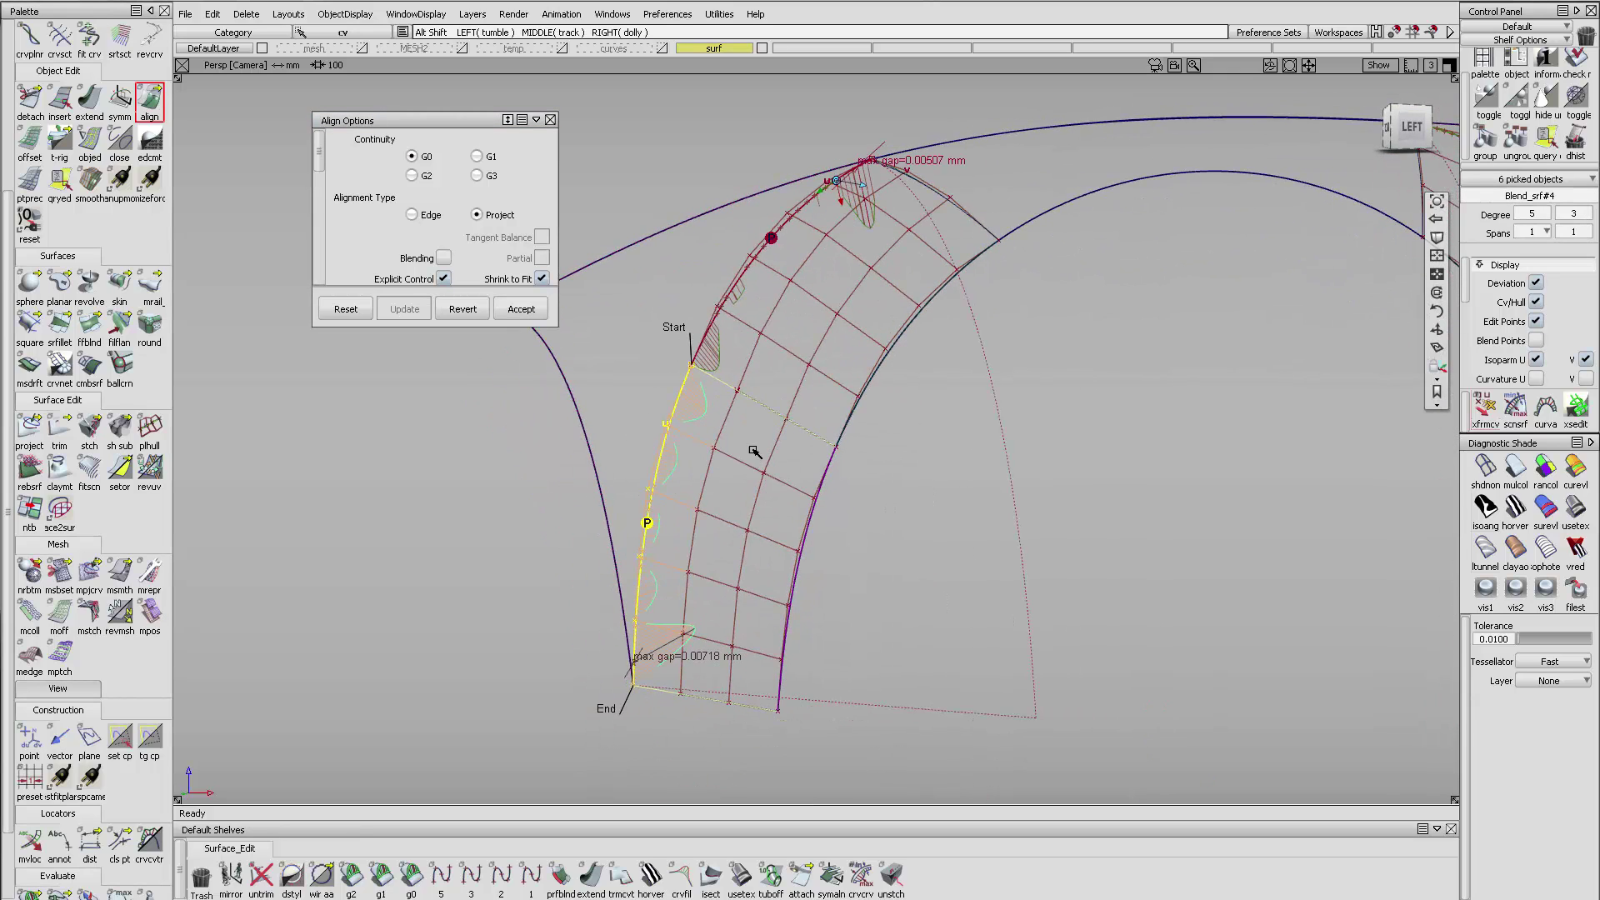
alt+shift+right_drag(637, 440, 697, 414)
alt+shift+middle_drag(697, 414, 736, 368)
alt+shift+drag(736, 367, 700, 403)
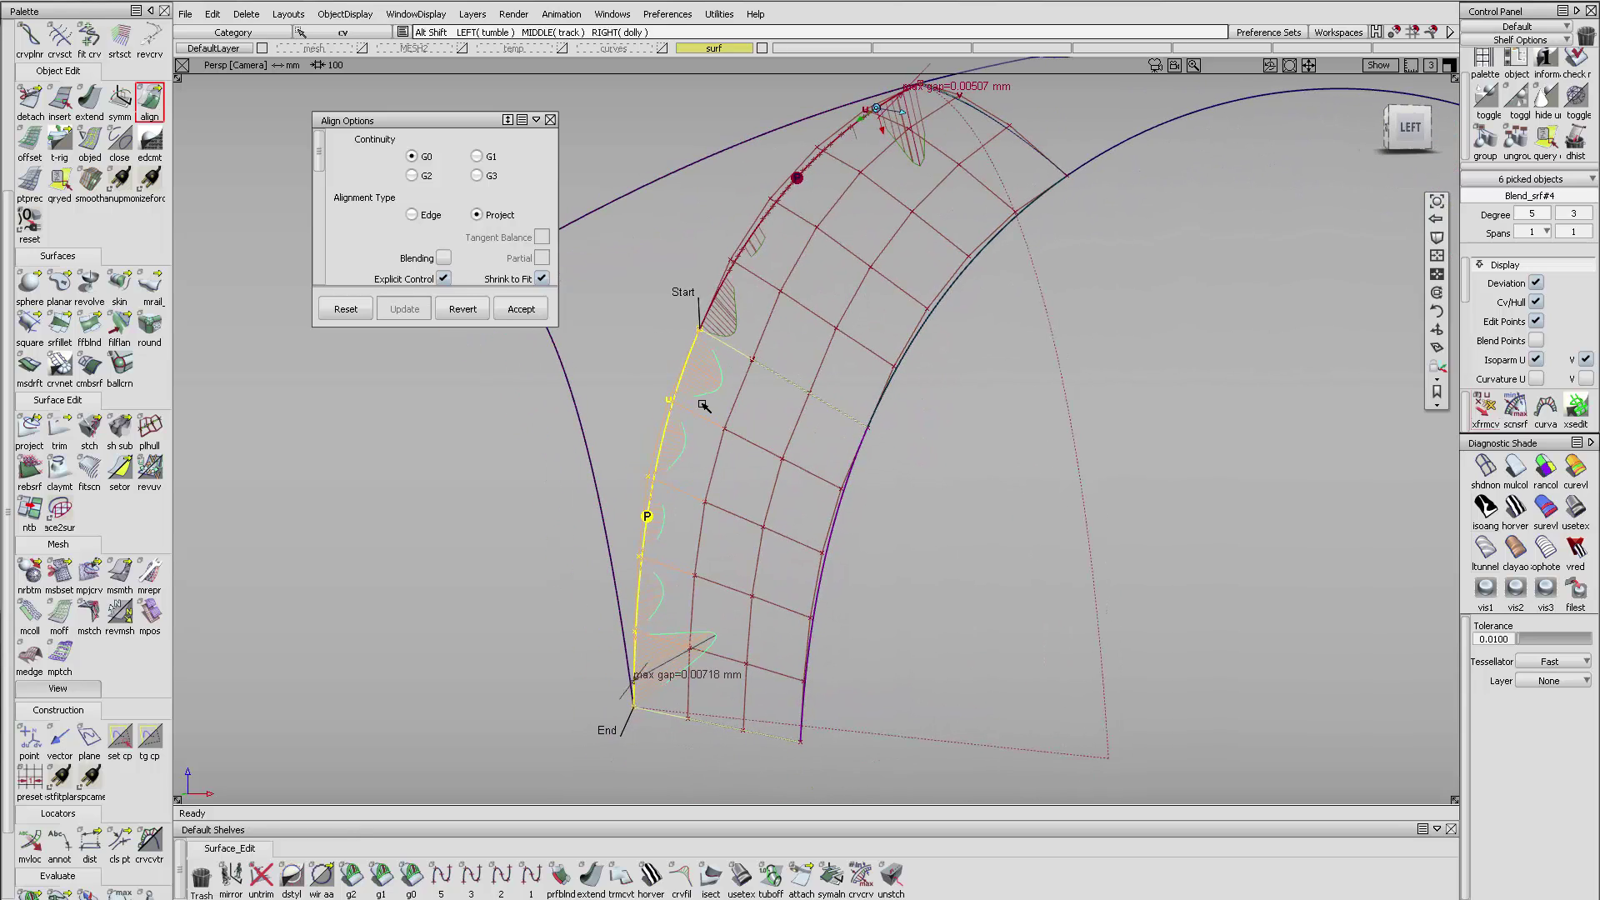
- Raise the explicit U Degree of the lower front blend piece's alignment to 6 to reduce the gap
scroll(492, 262, down, 2)
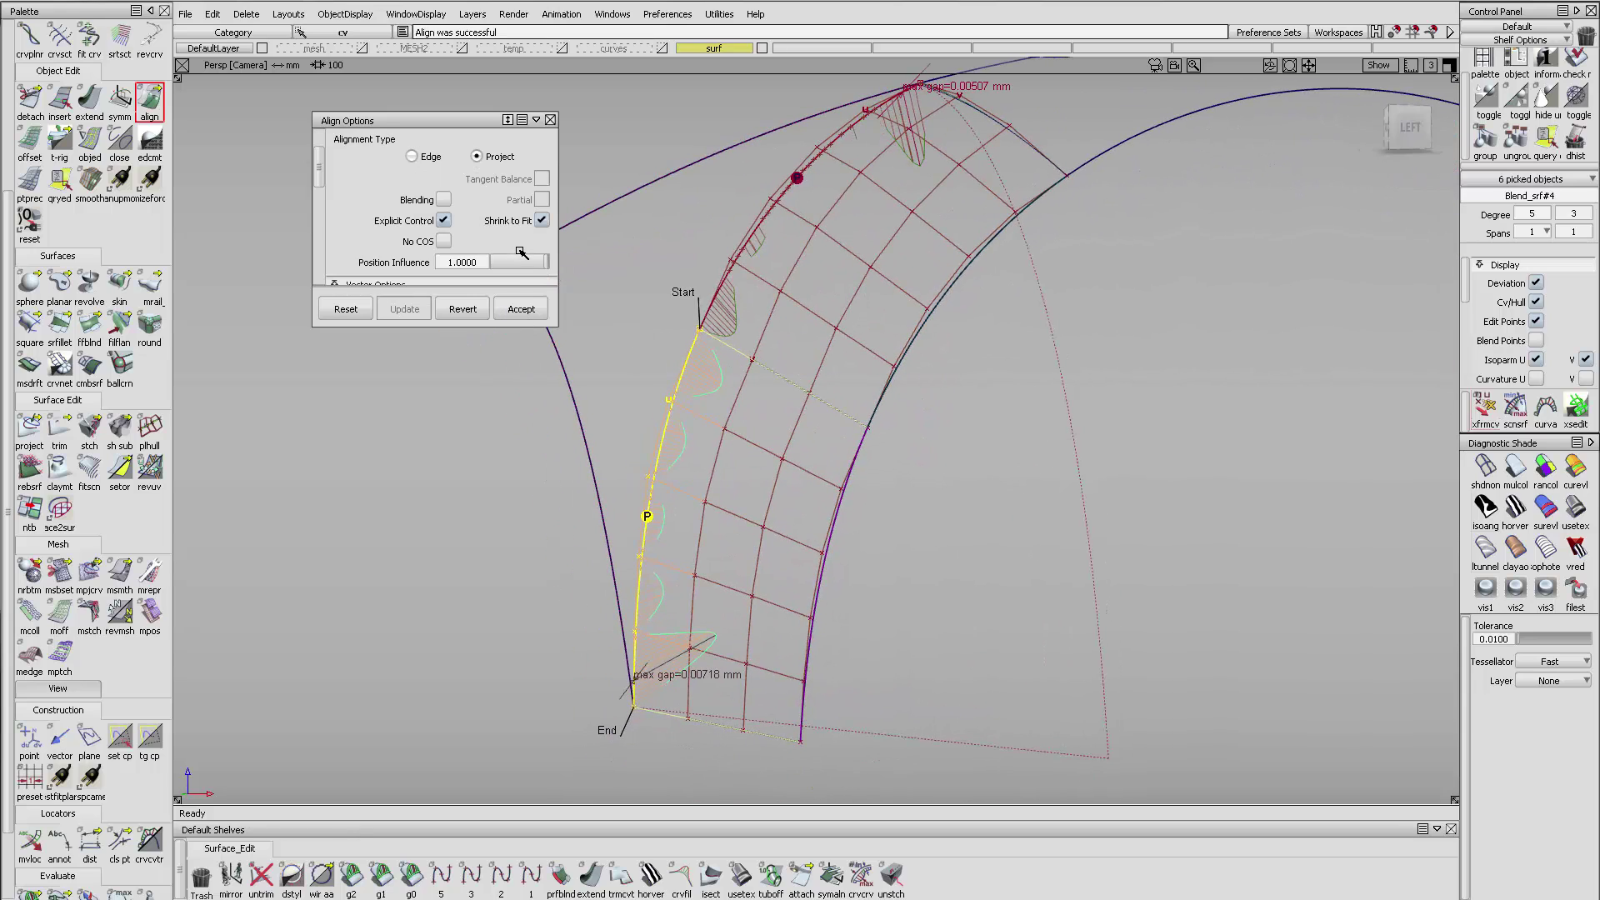
scroll(522, 253, down, 2)
scroll(518, 250, down, 2)
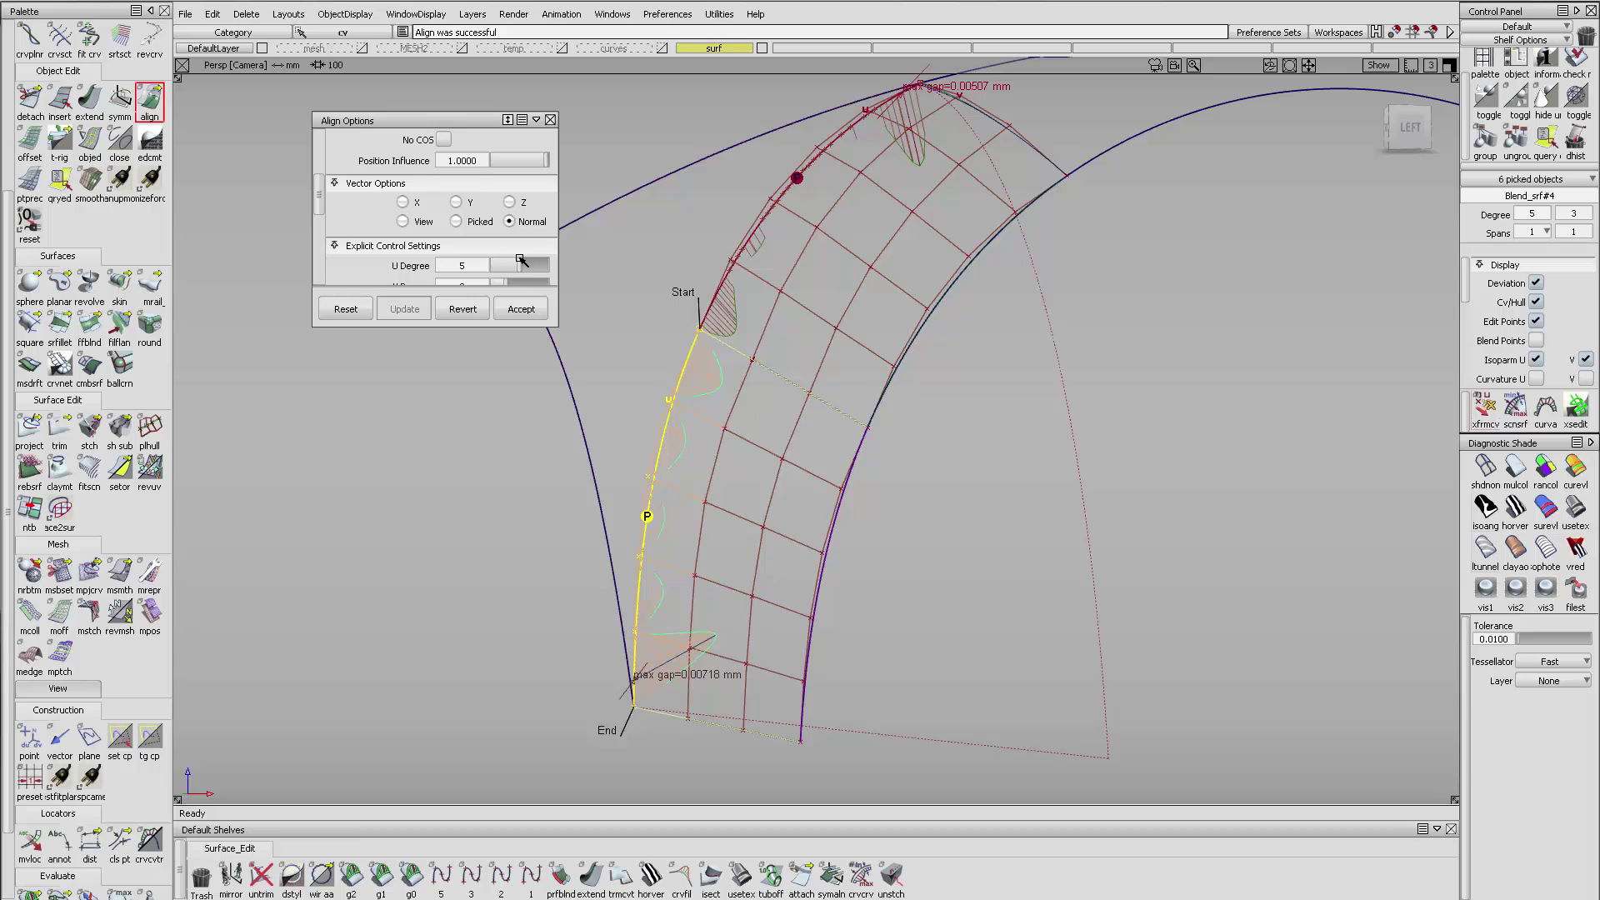
drag(519, 264, 524, 265)
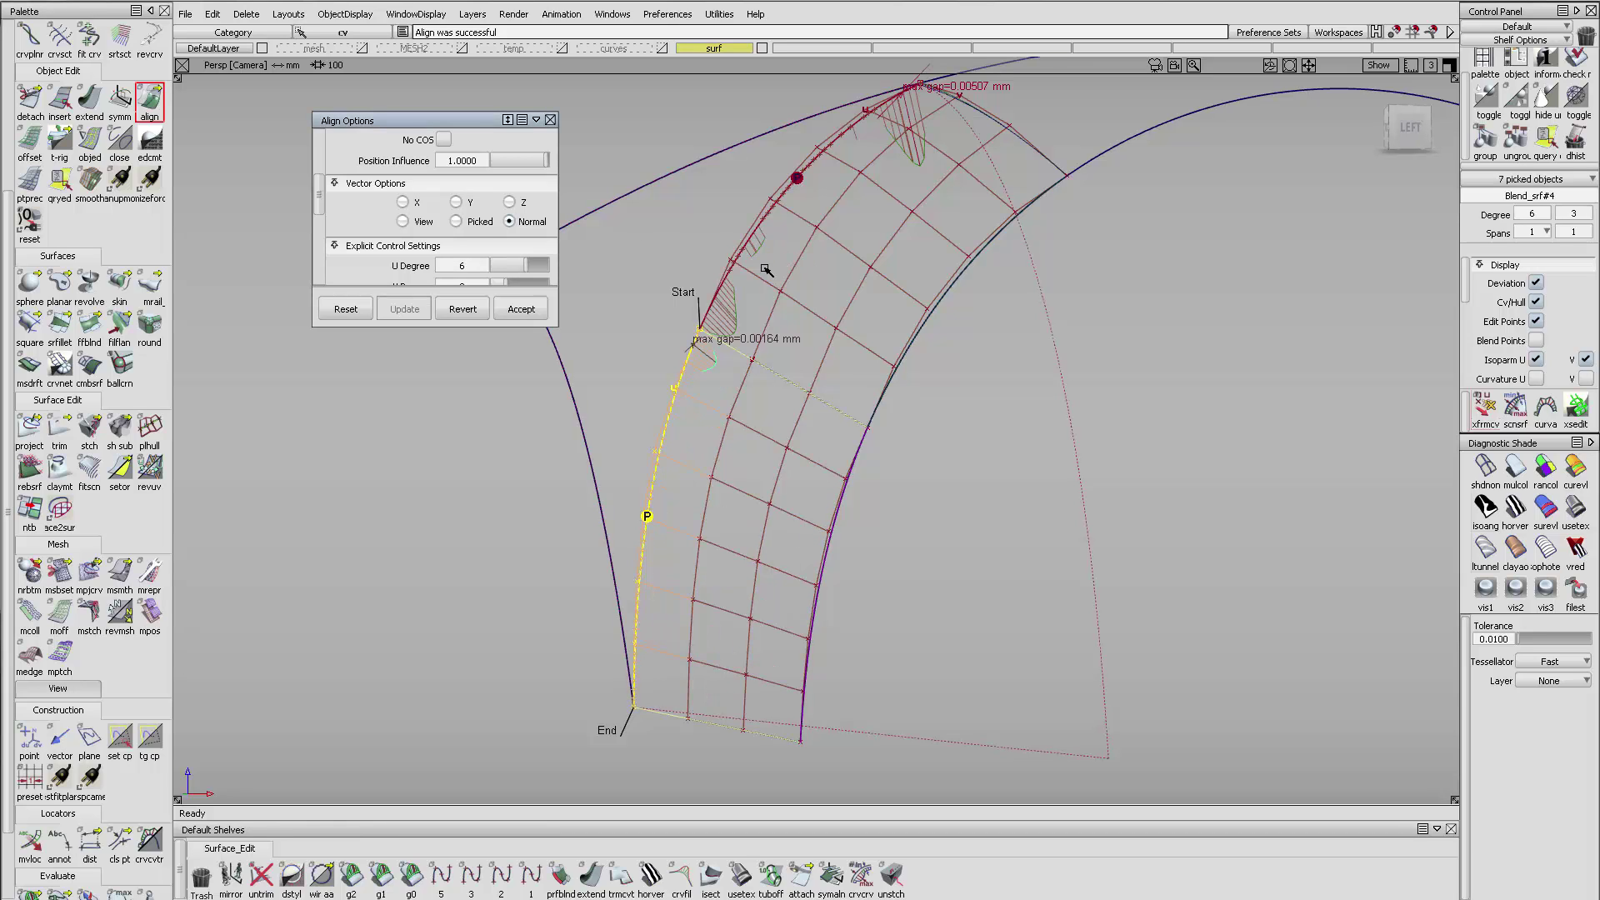
alt+shift+drag(840, 276, 987, 260)
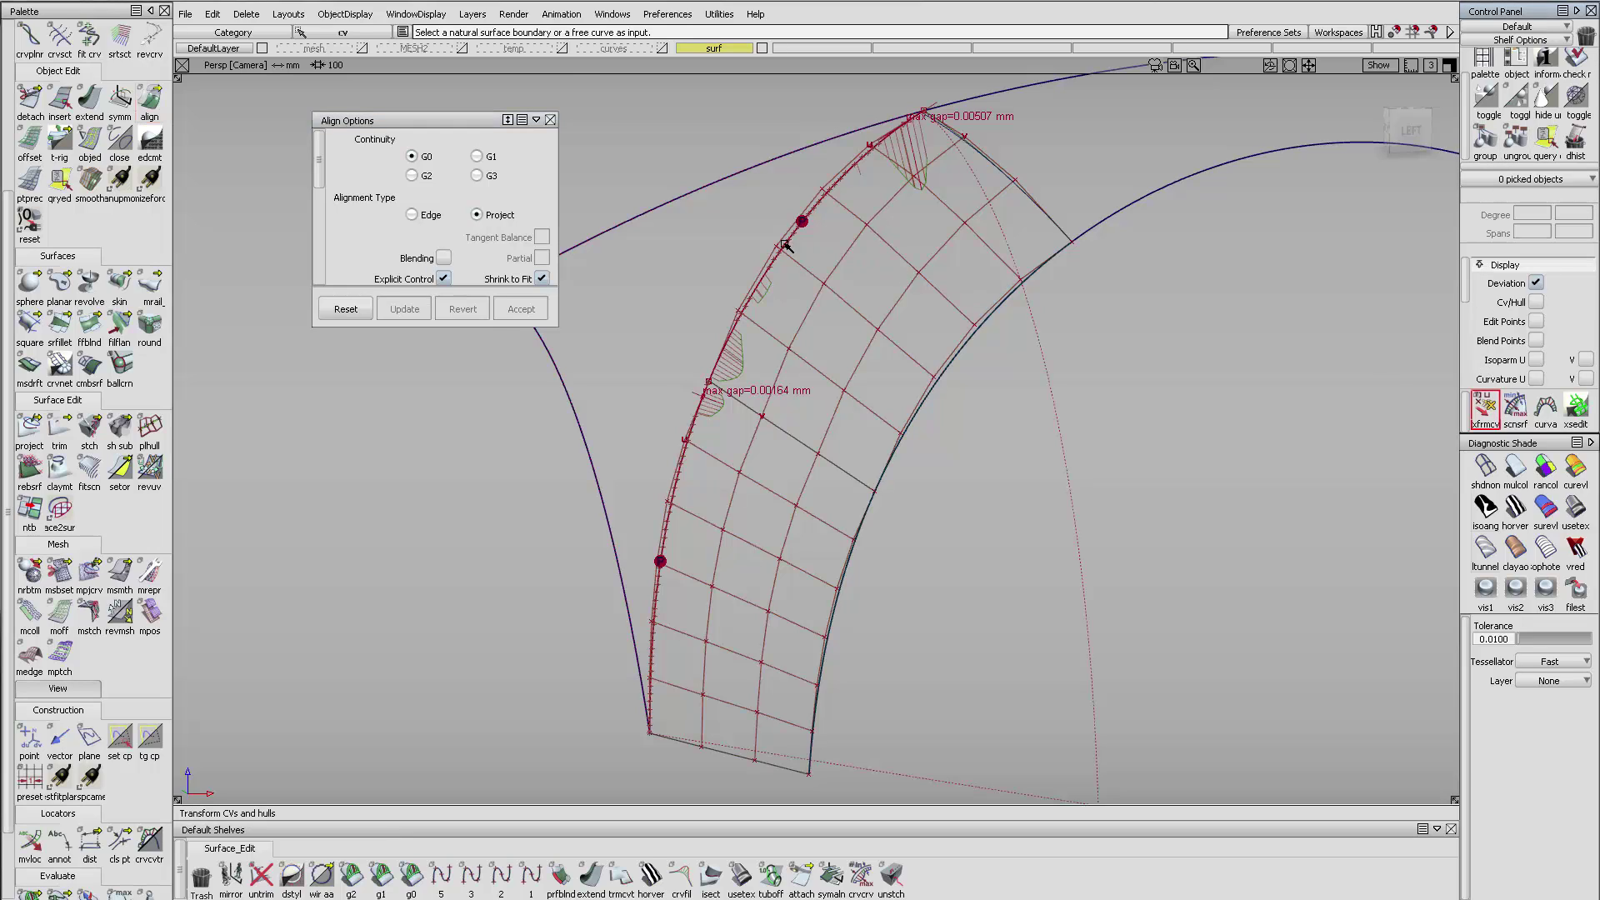
- Nudge the upper front blend piece's outer-edge CVs slightly to bring its alignment gap within tolerance
click(1485, 406)
click(764, 267)
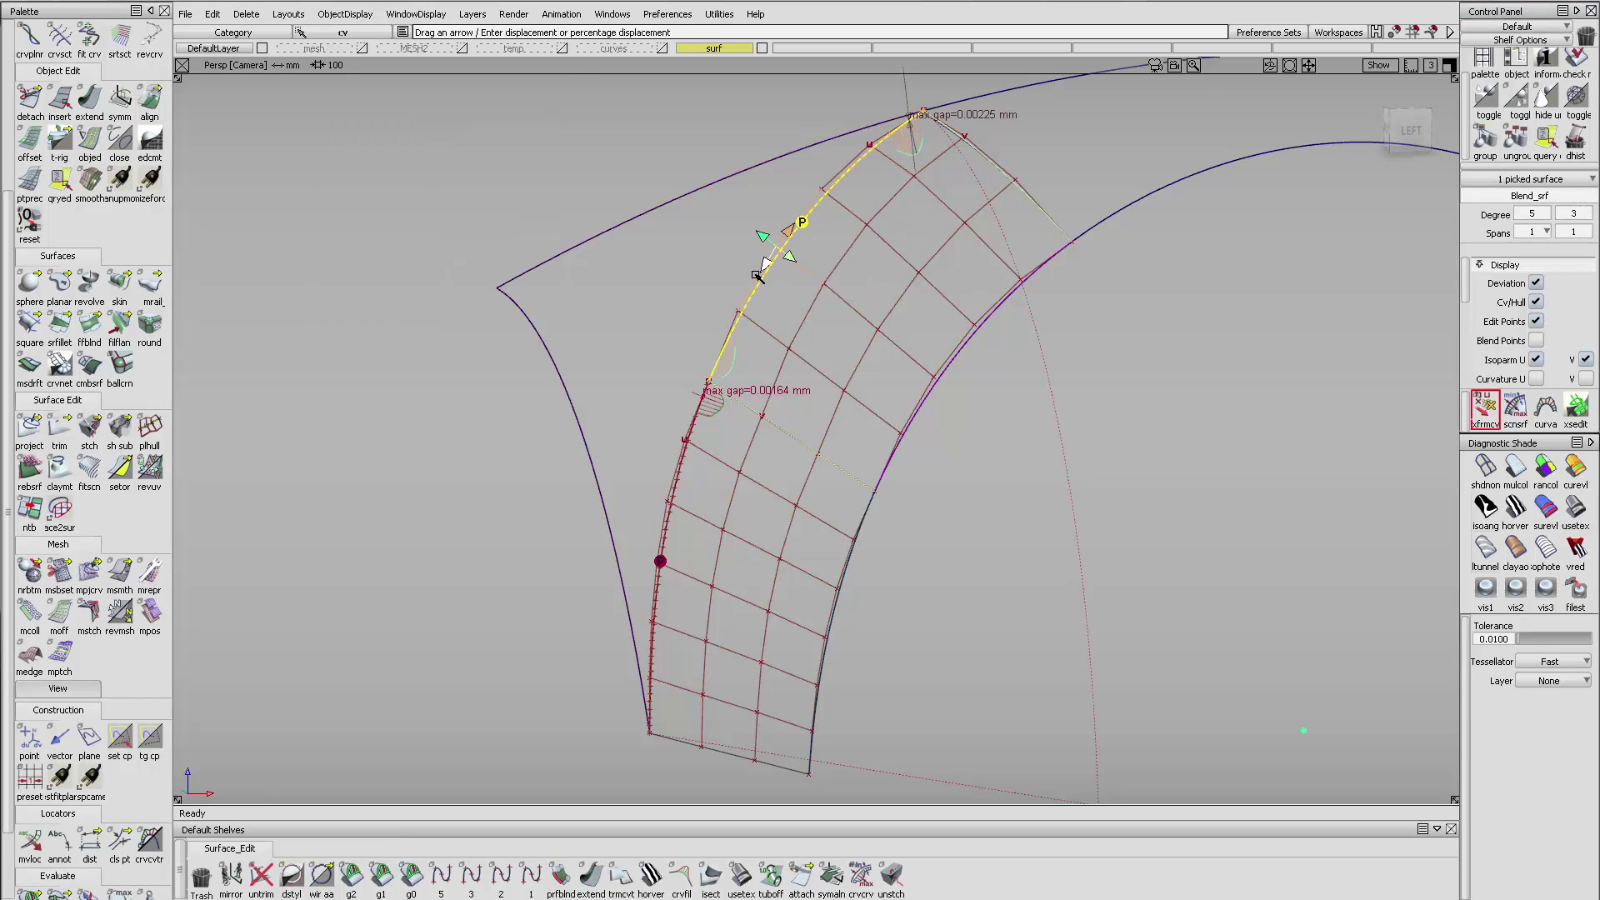
click(867, 149)
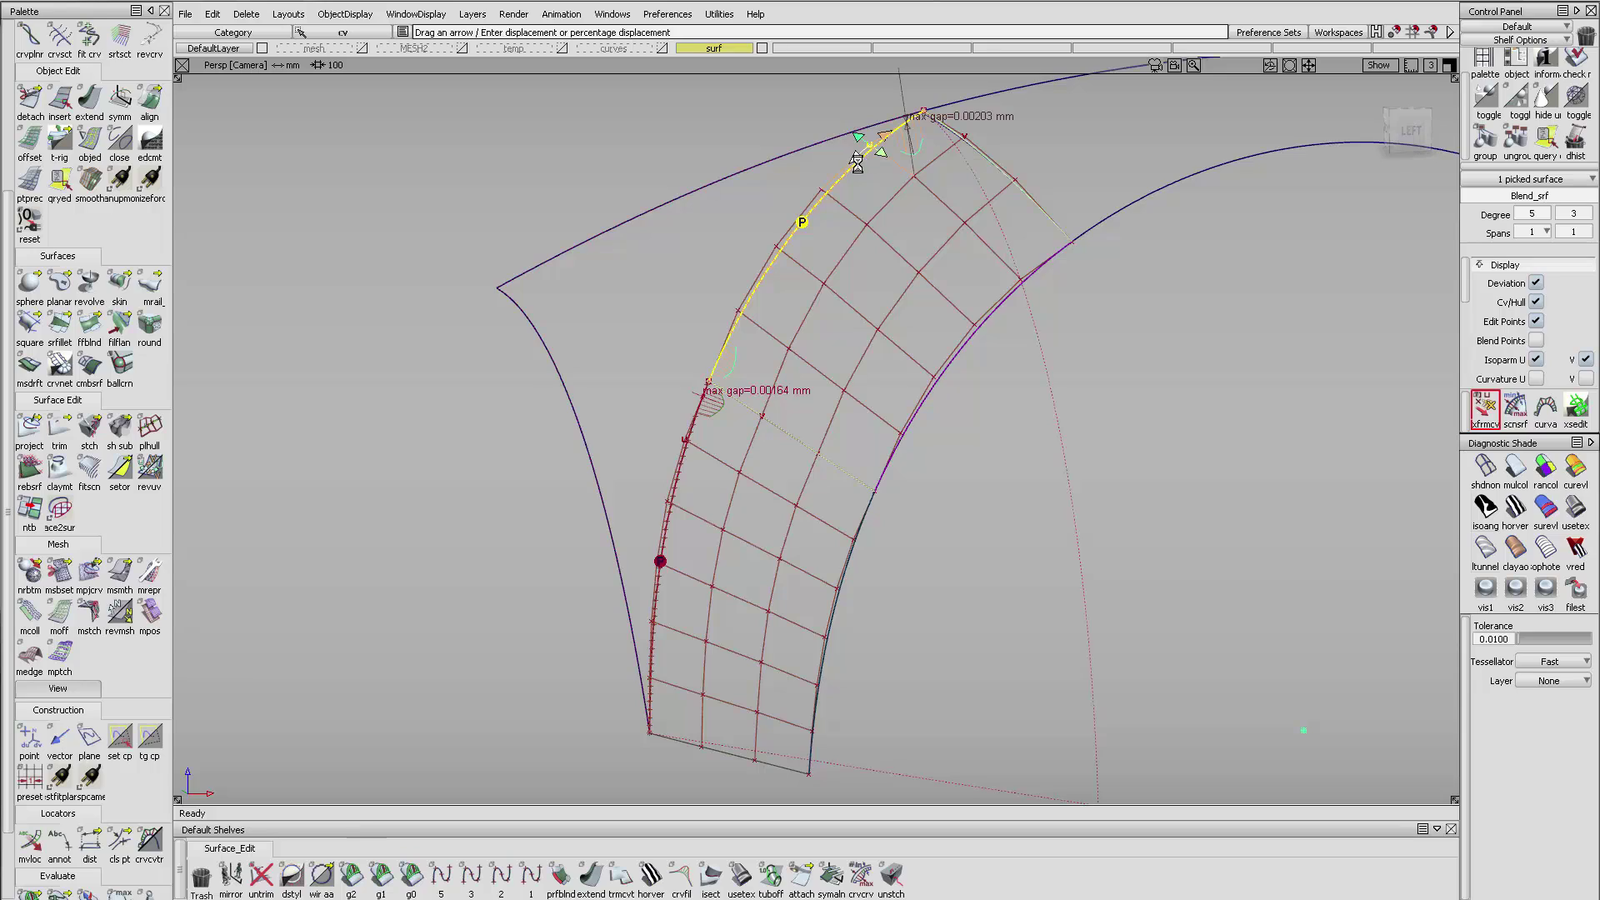
drag(881, 149, 829, 134)
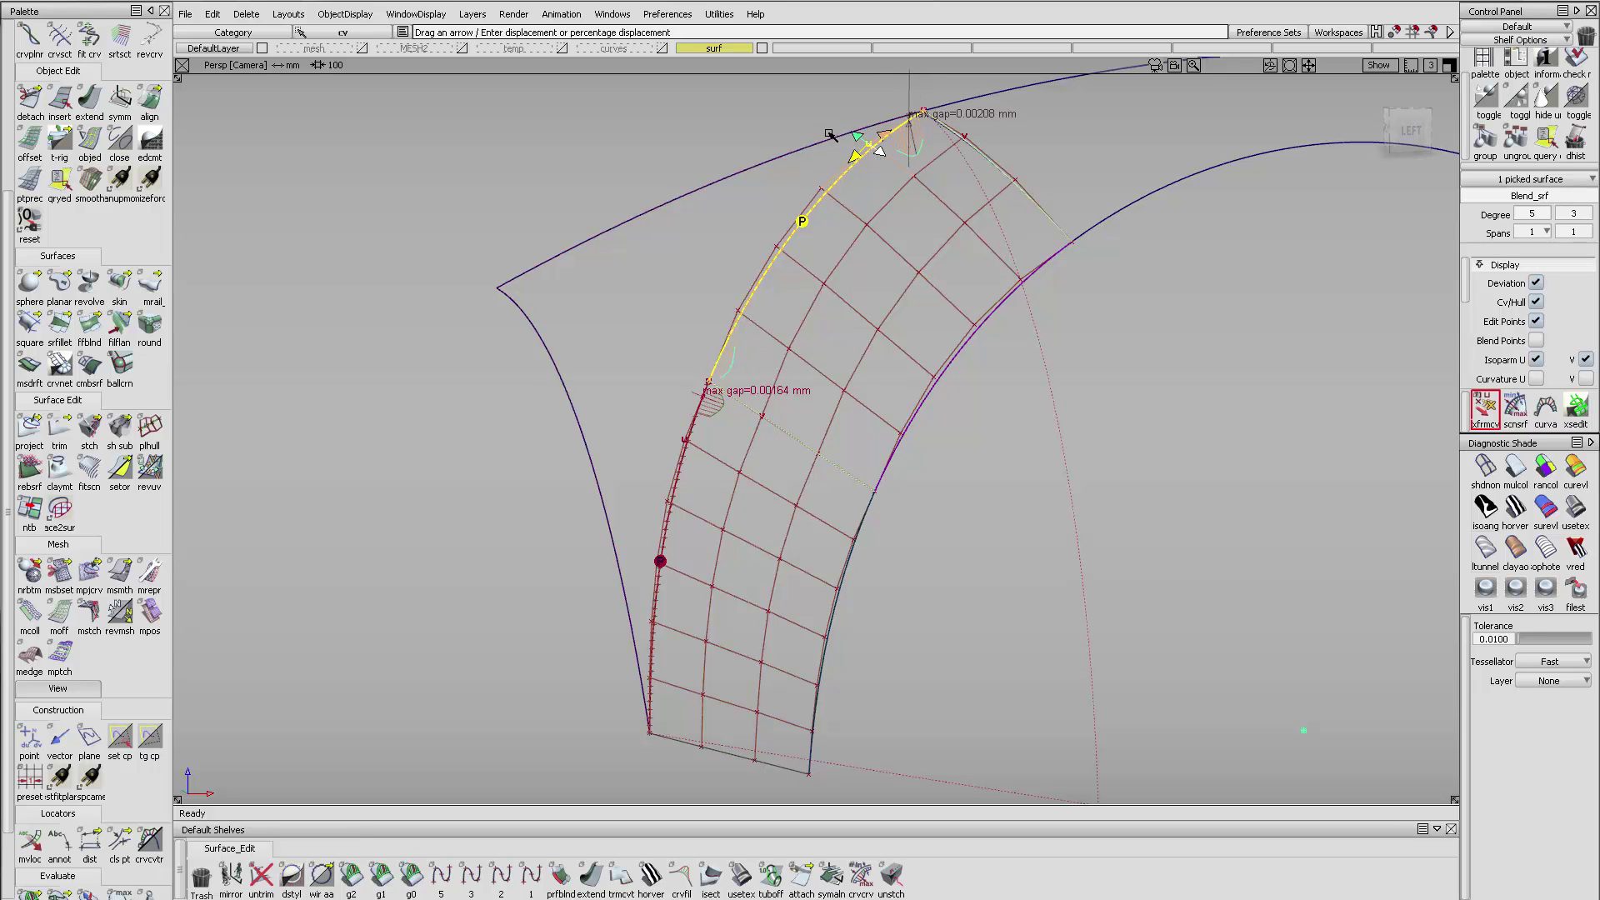
click(819, 193)
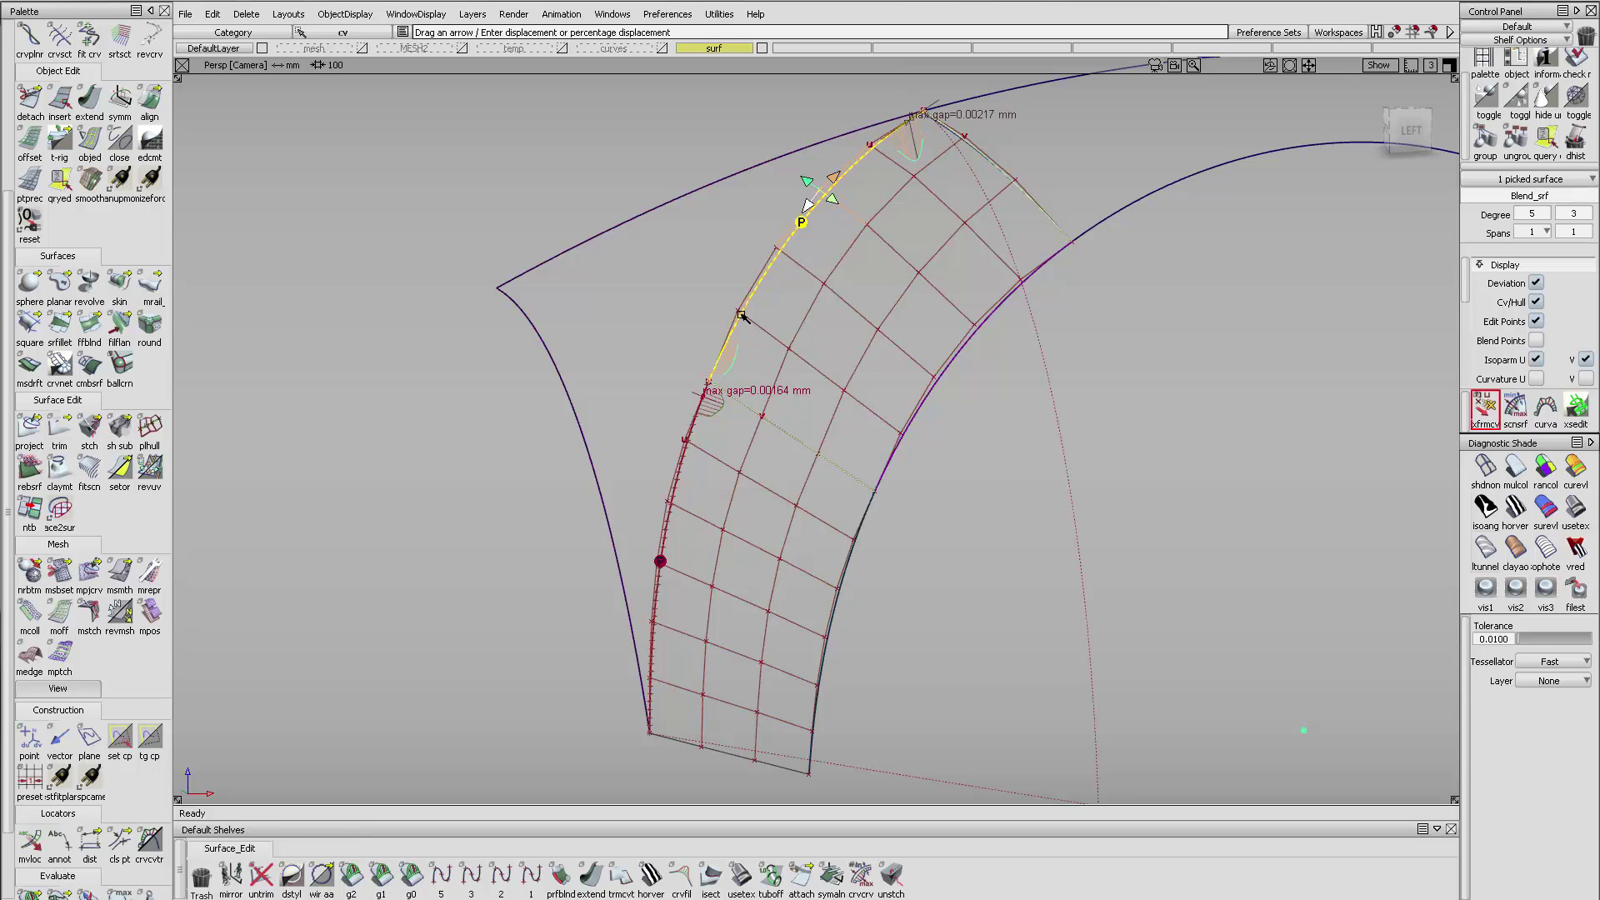
drag(708, 312, 758, 236)
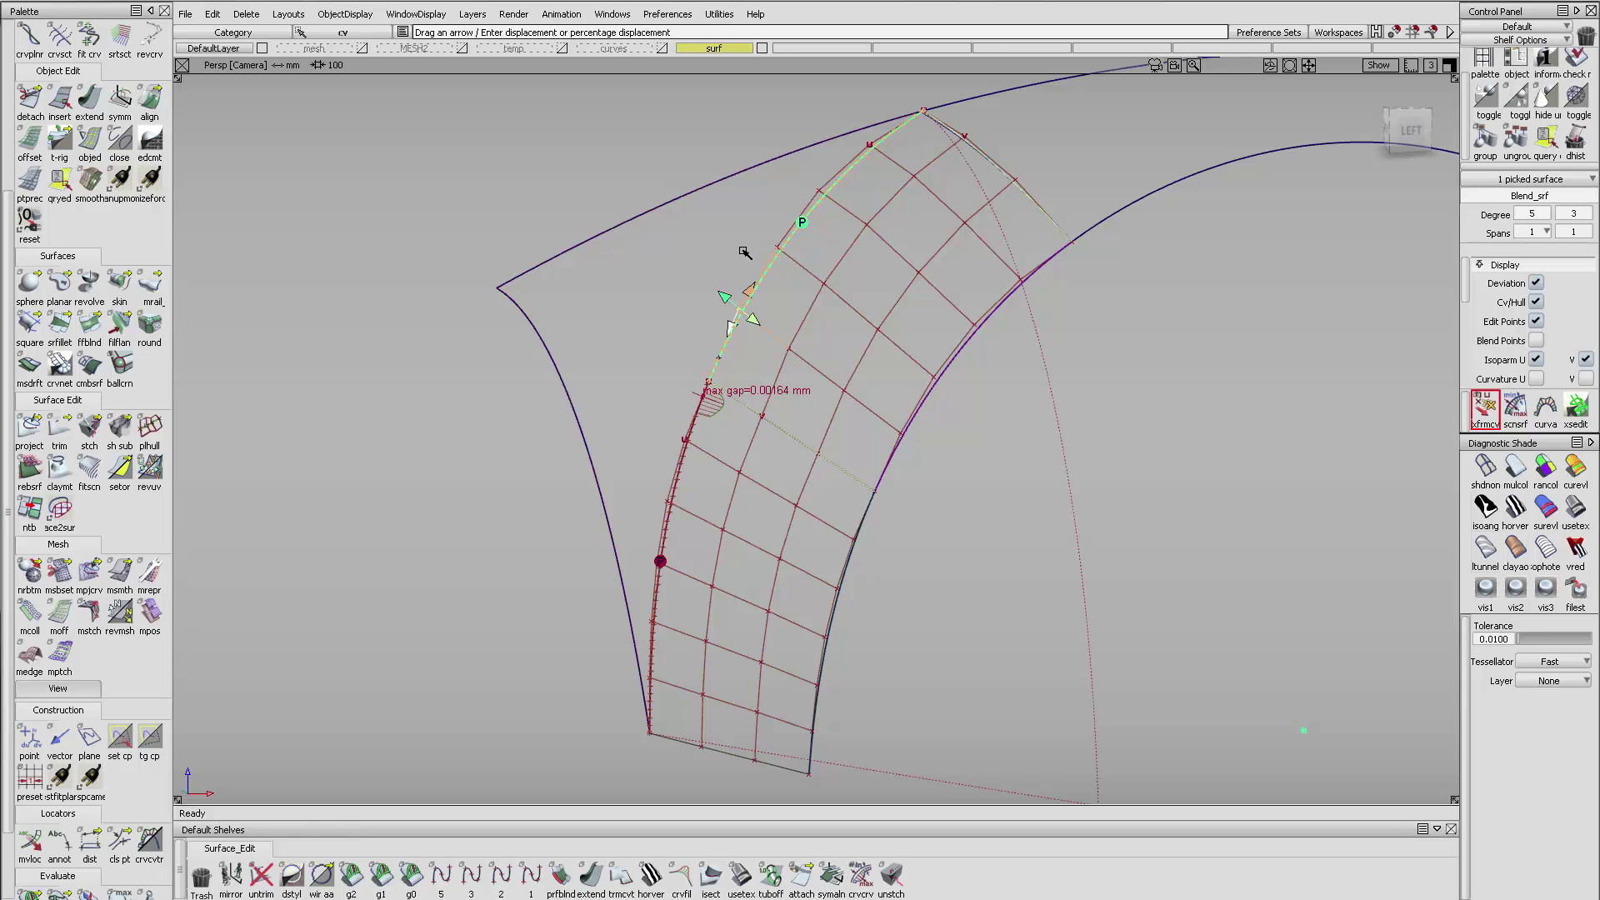
- Nudge an outer-edge CV of the lower front blend piece slightly to bring its alignment gap within tolerance
click(664, 508)
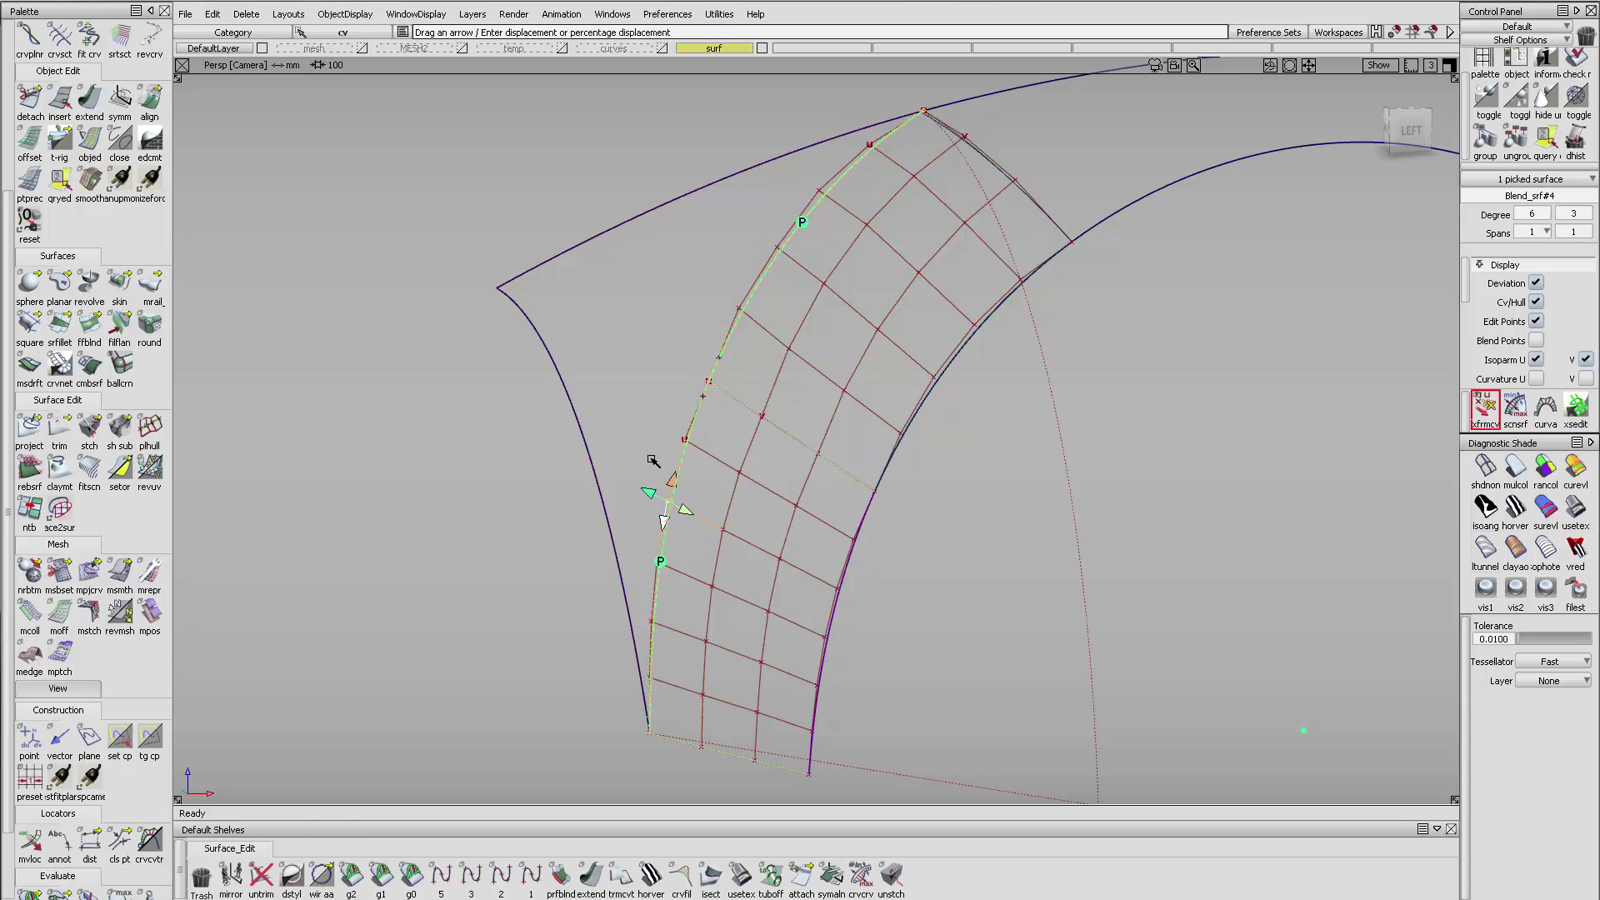
shift+click(663, 361)
alt+shift+right_drag(840, 326, 718, 464)
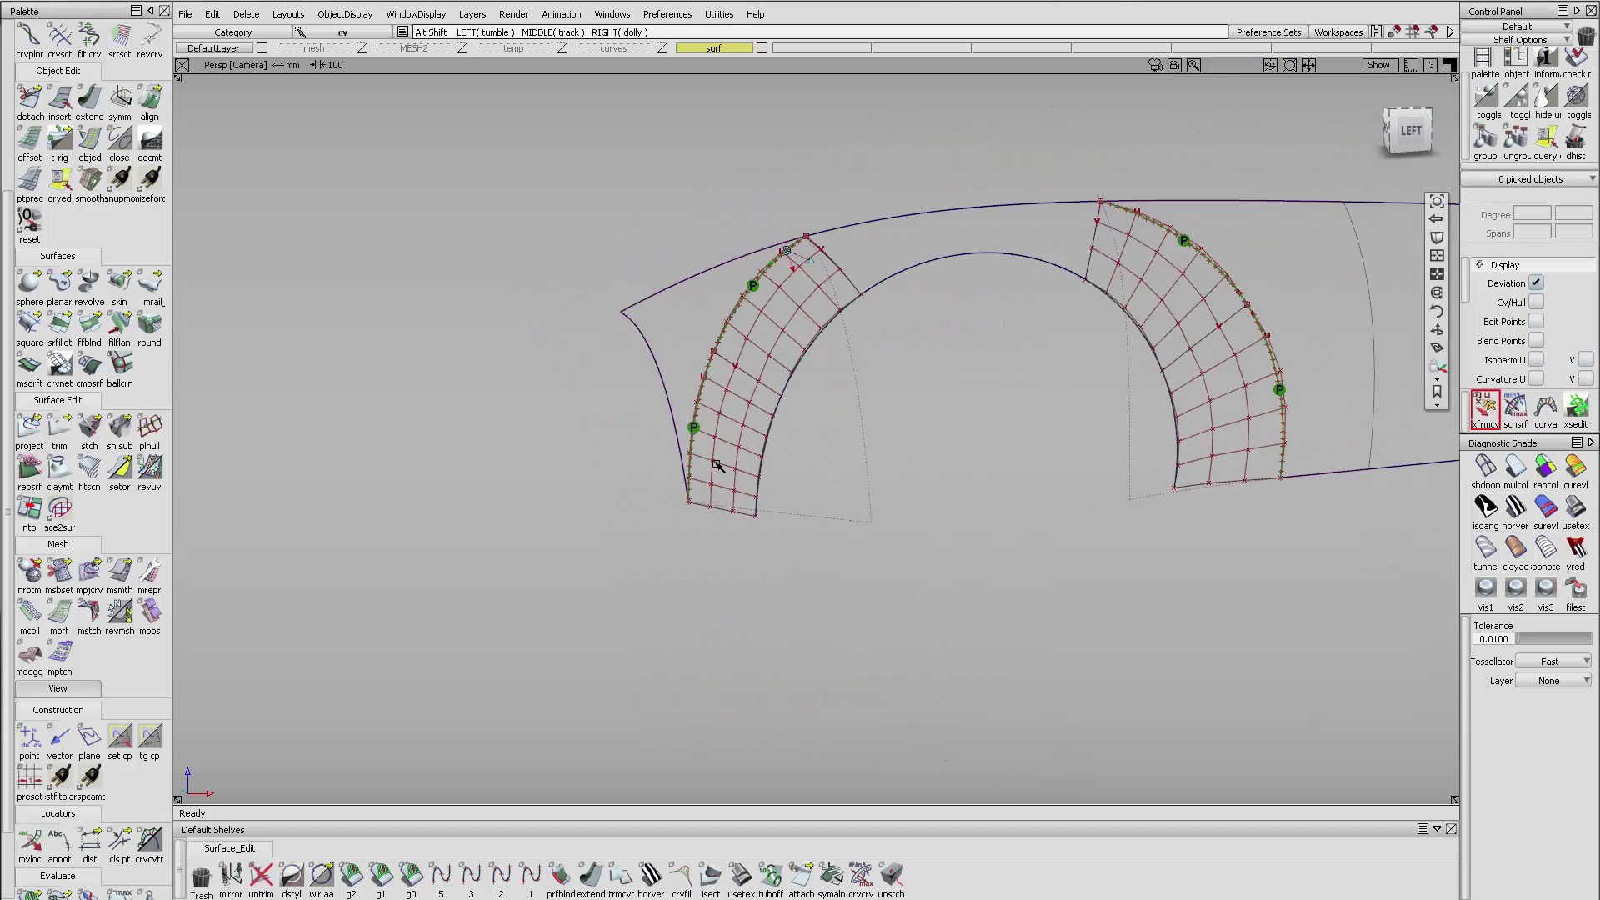
alt+shift+middle_drag(718, 464, 677, 469)
ctrl+shift+drag(1067, 248, 1047, 282)
ctrl+shift+drag(706, 607, 719, 587)
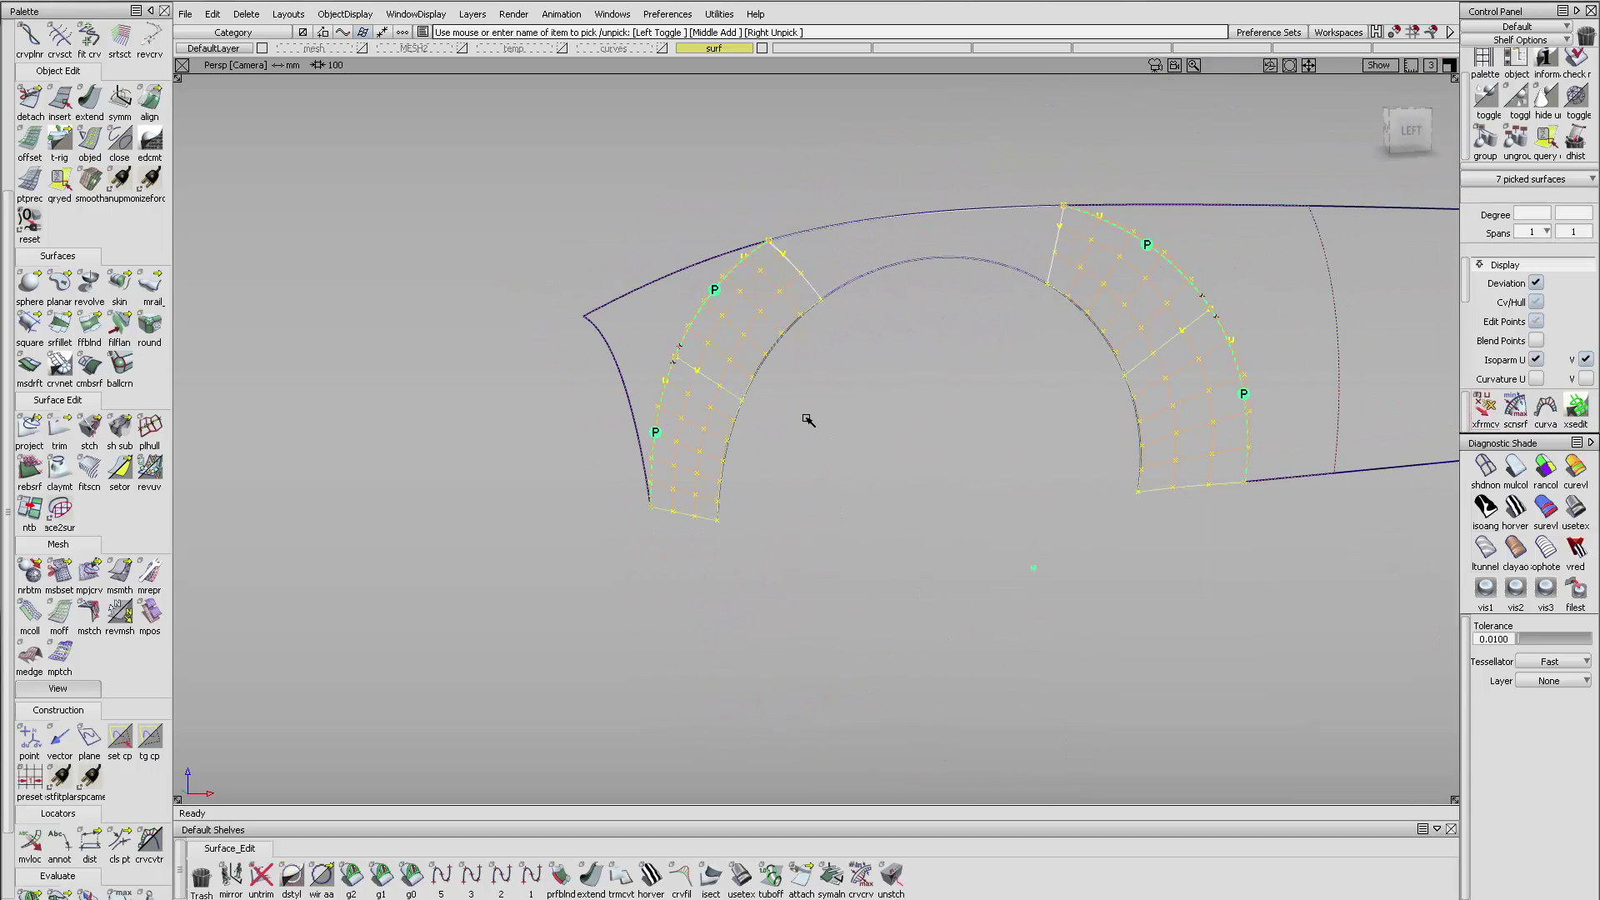
ctrl+shift+drag(809, 411, 805, 293)
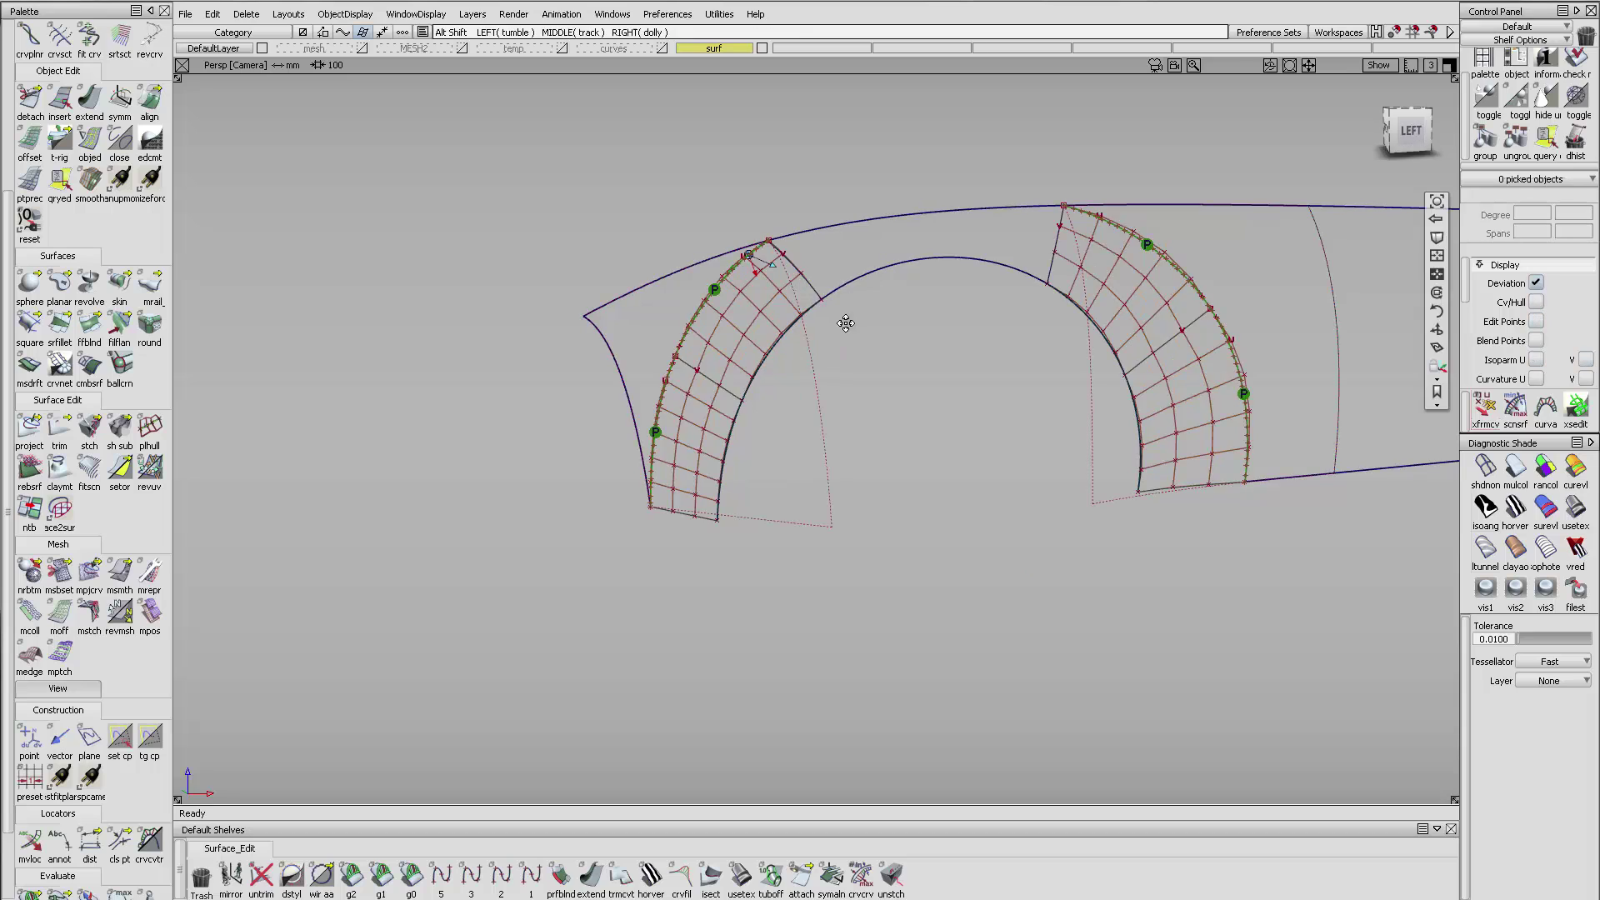
- Edit the upper front blend piece's alignment history, changing it to Edge type with G2 continuity
alt+shift+right_drag(847, 322, 806, 332)
alt+shift+middle_drag(807, 332, 786, 332)
click(59, 182)
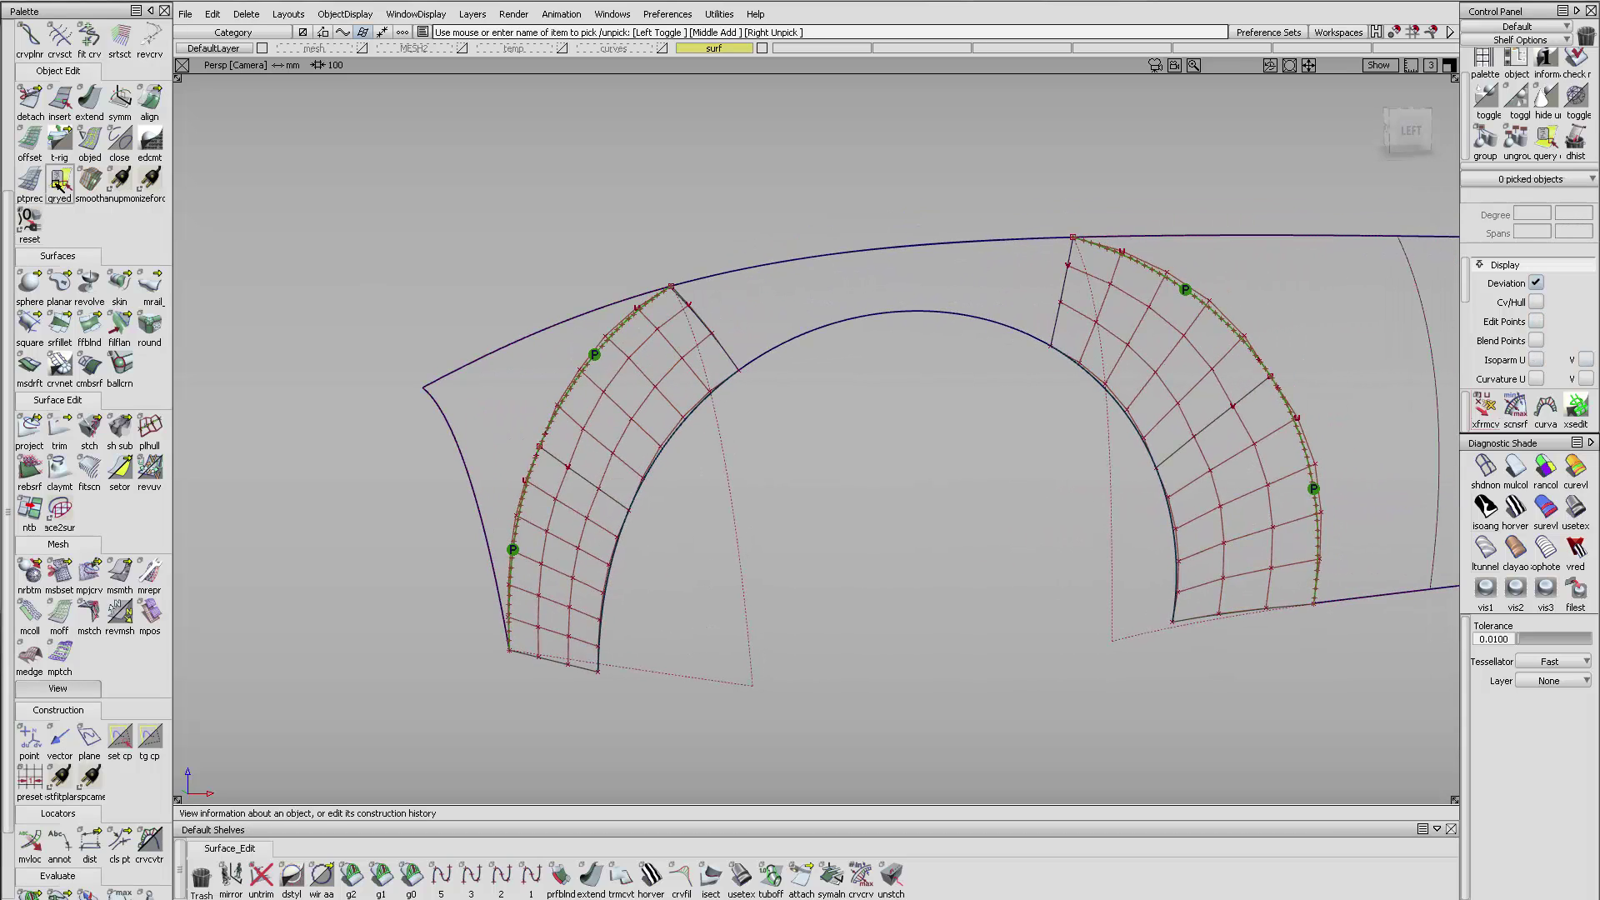
click(585, 425)
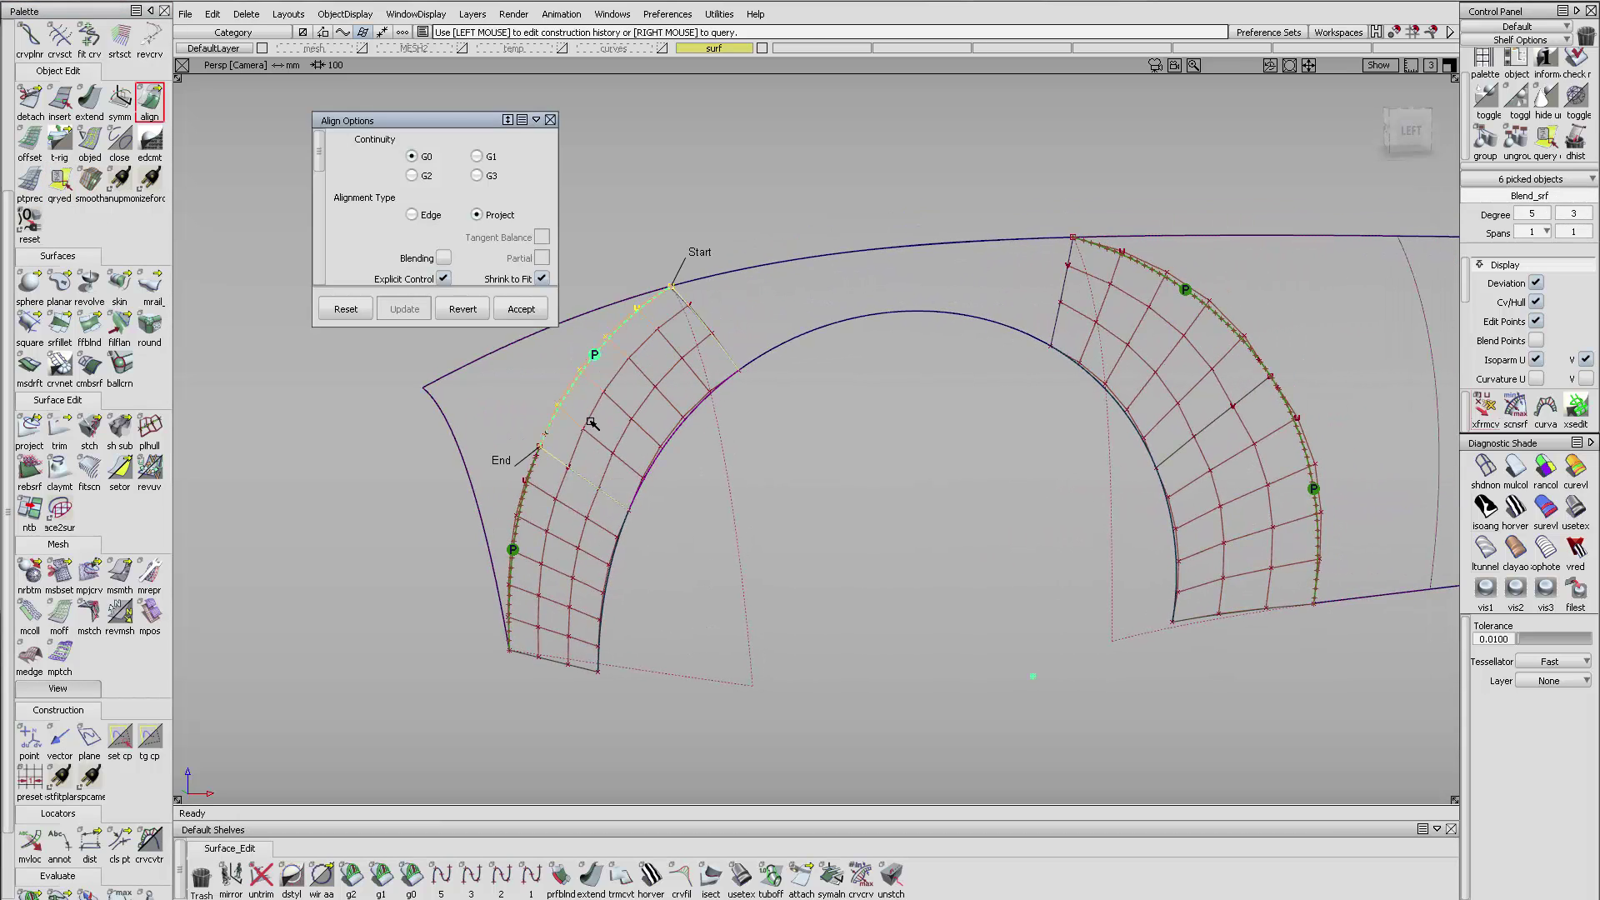
click(521, 309)
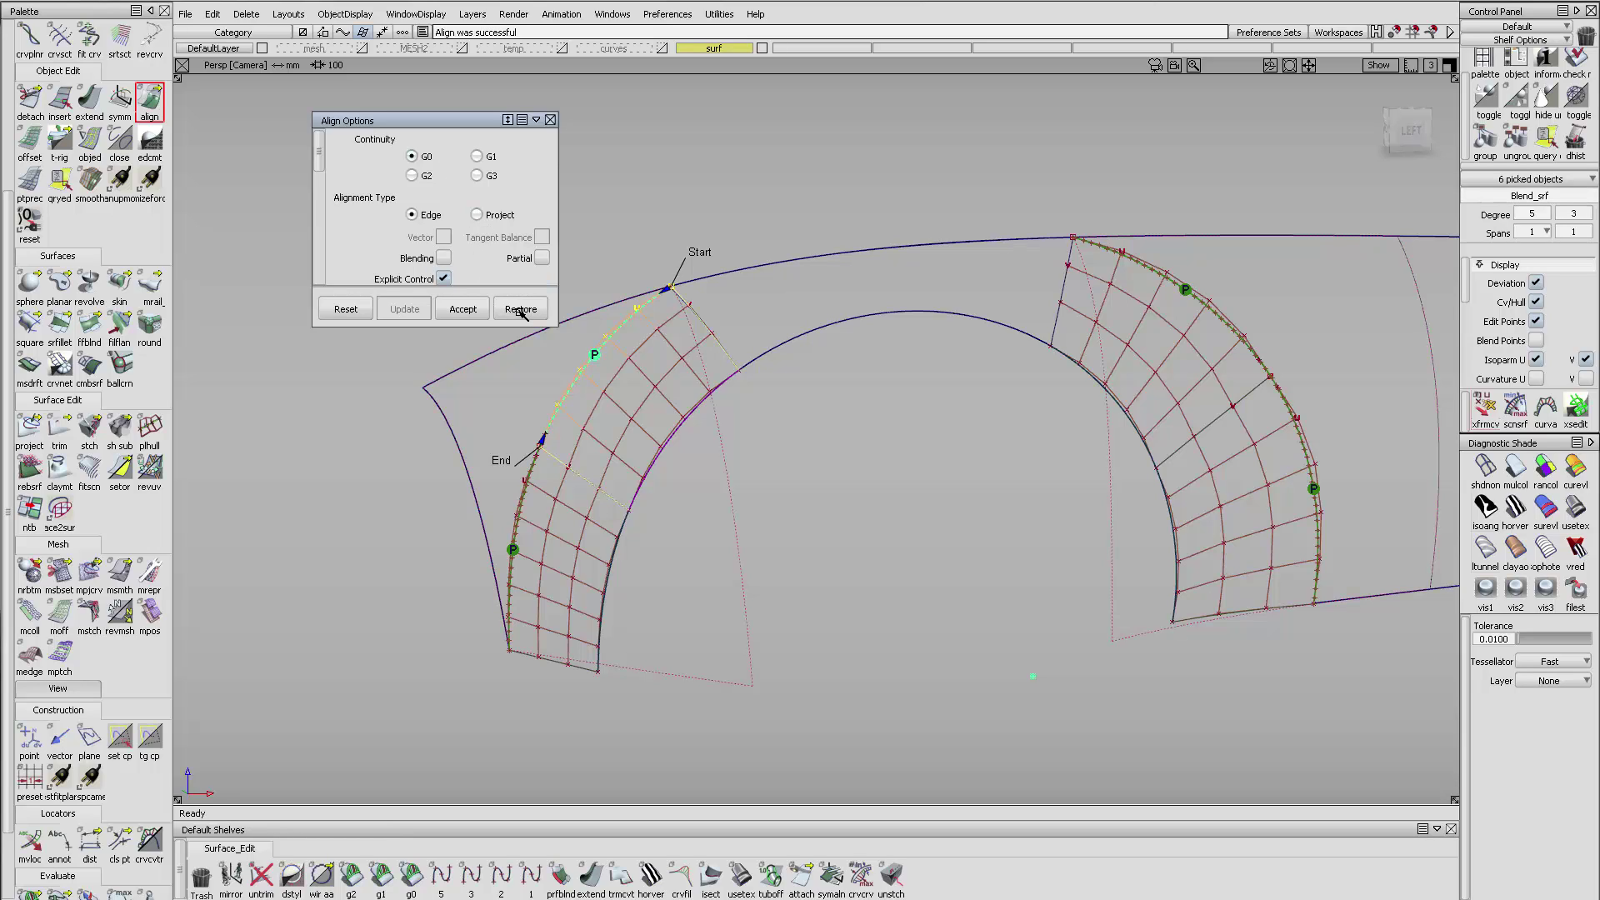
click(426, 176)
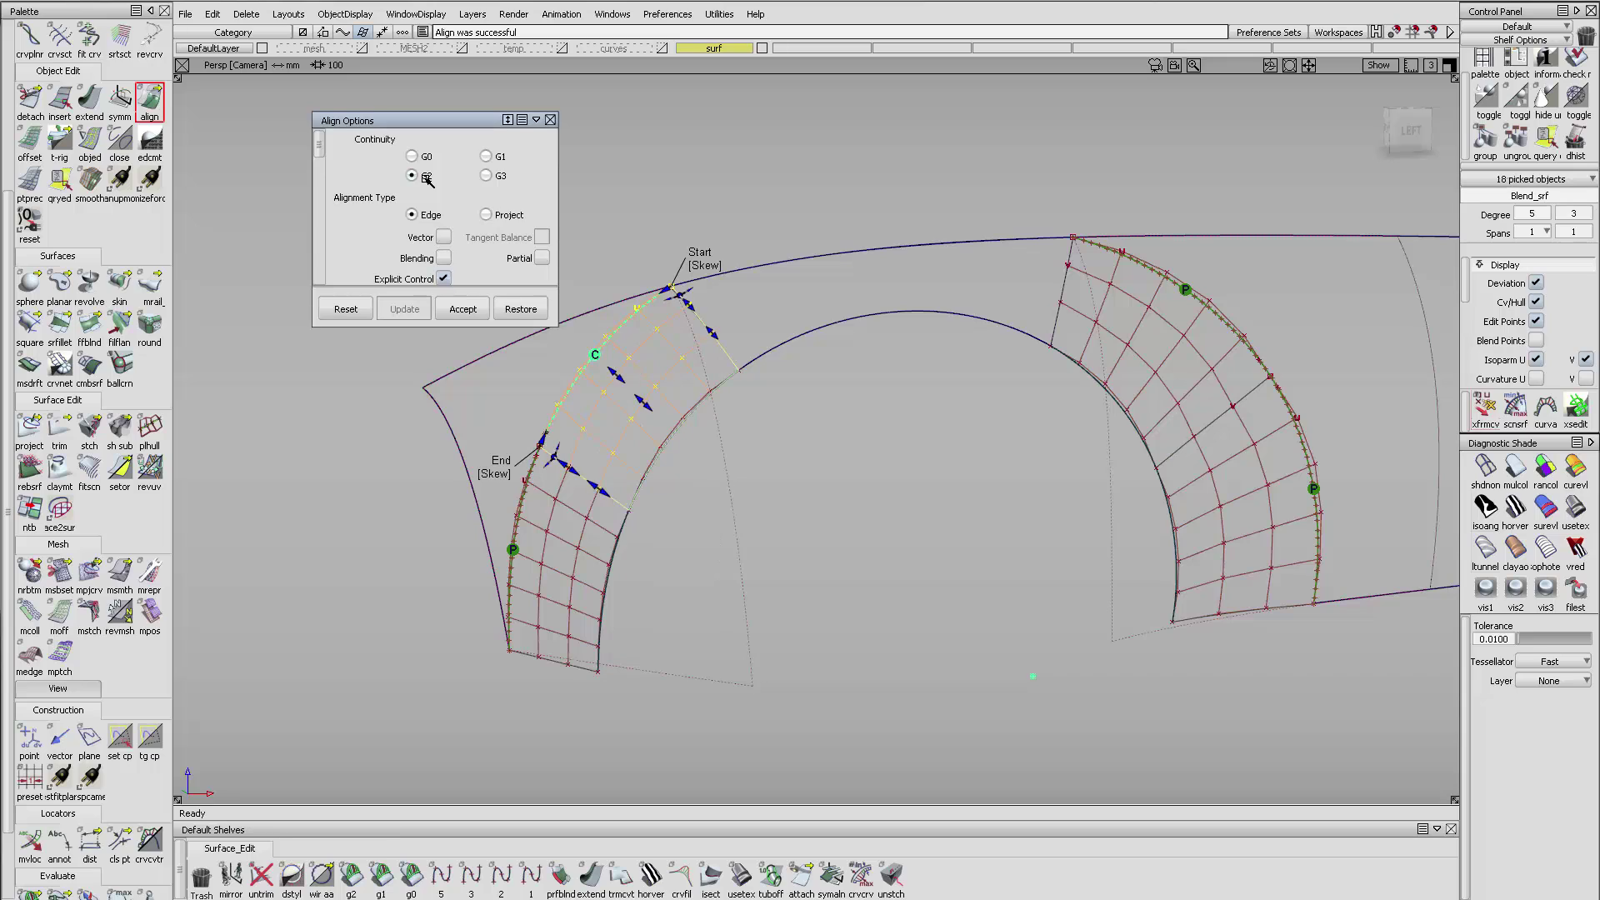
click(464, 511)
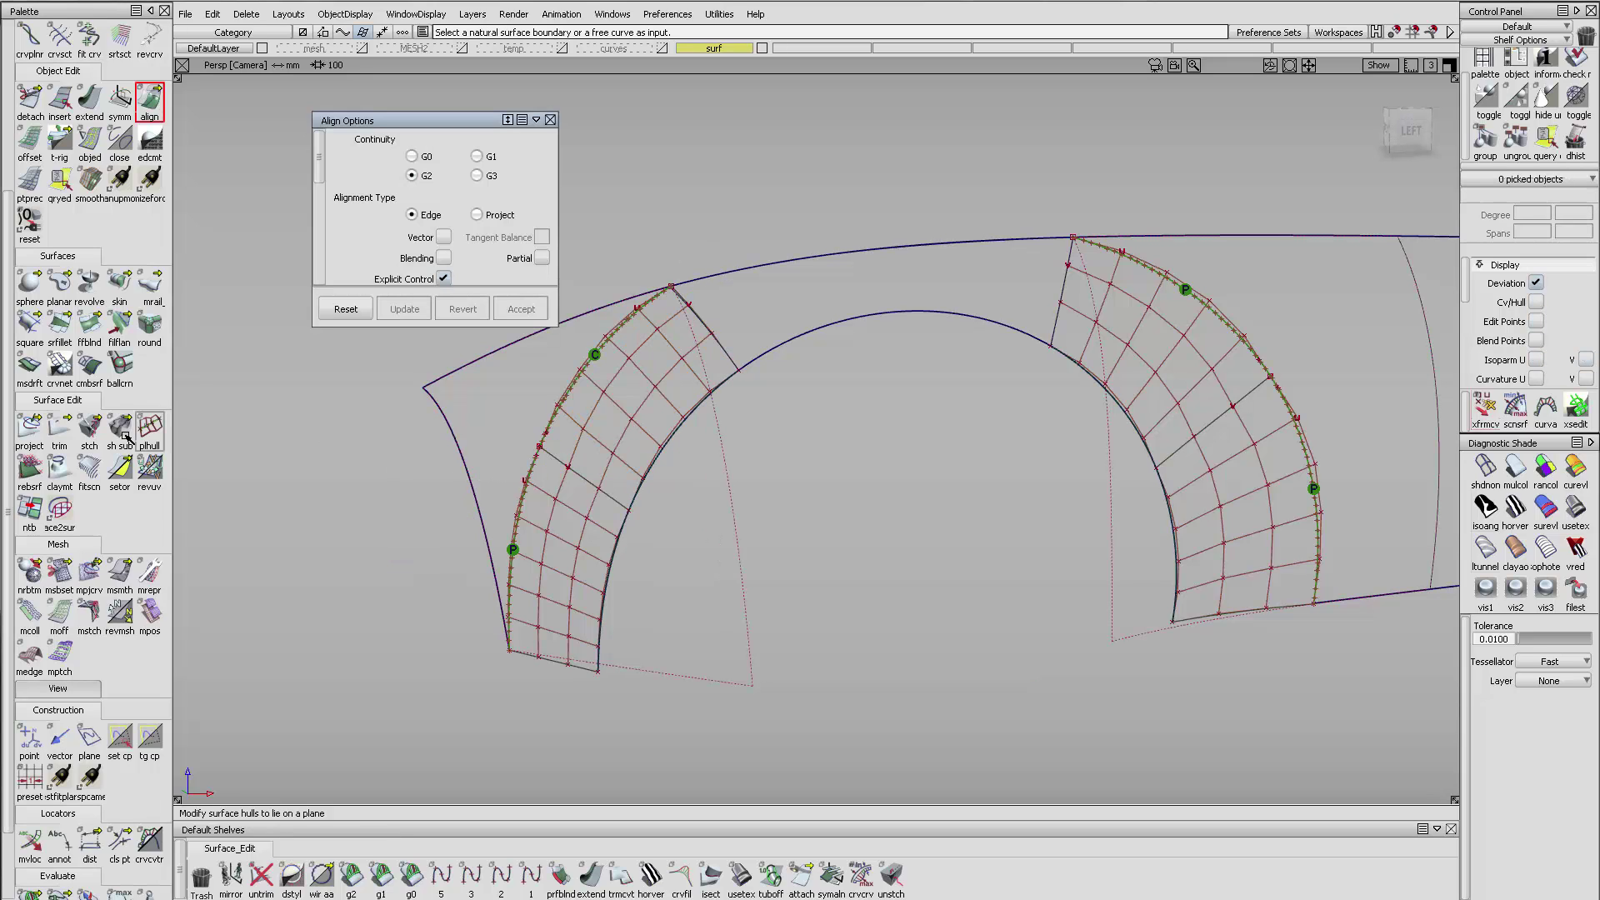
- Edit the lower front blend piece's alignment history, changing it to Edge type with G2 continuity
click(66, 181)
click(552, 539)
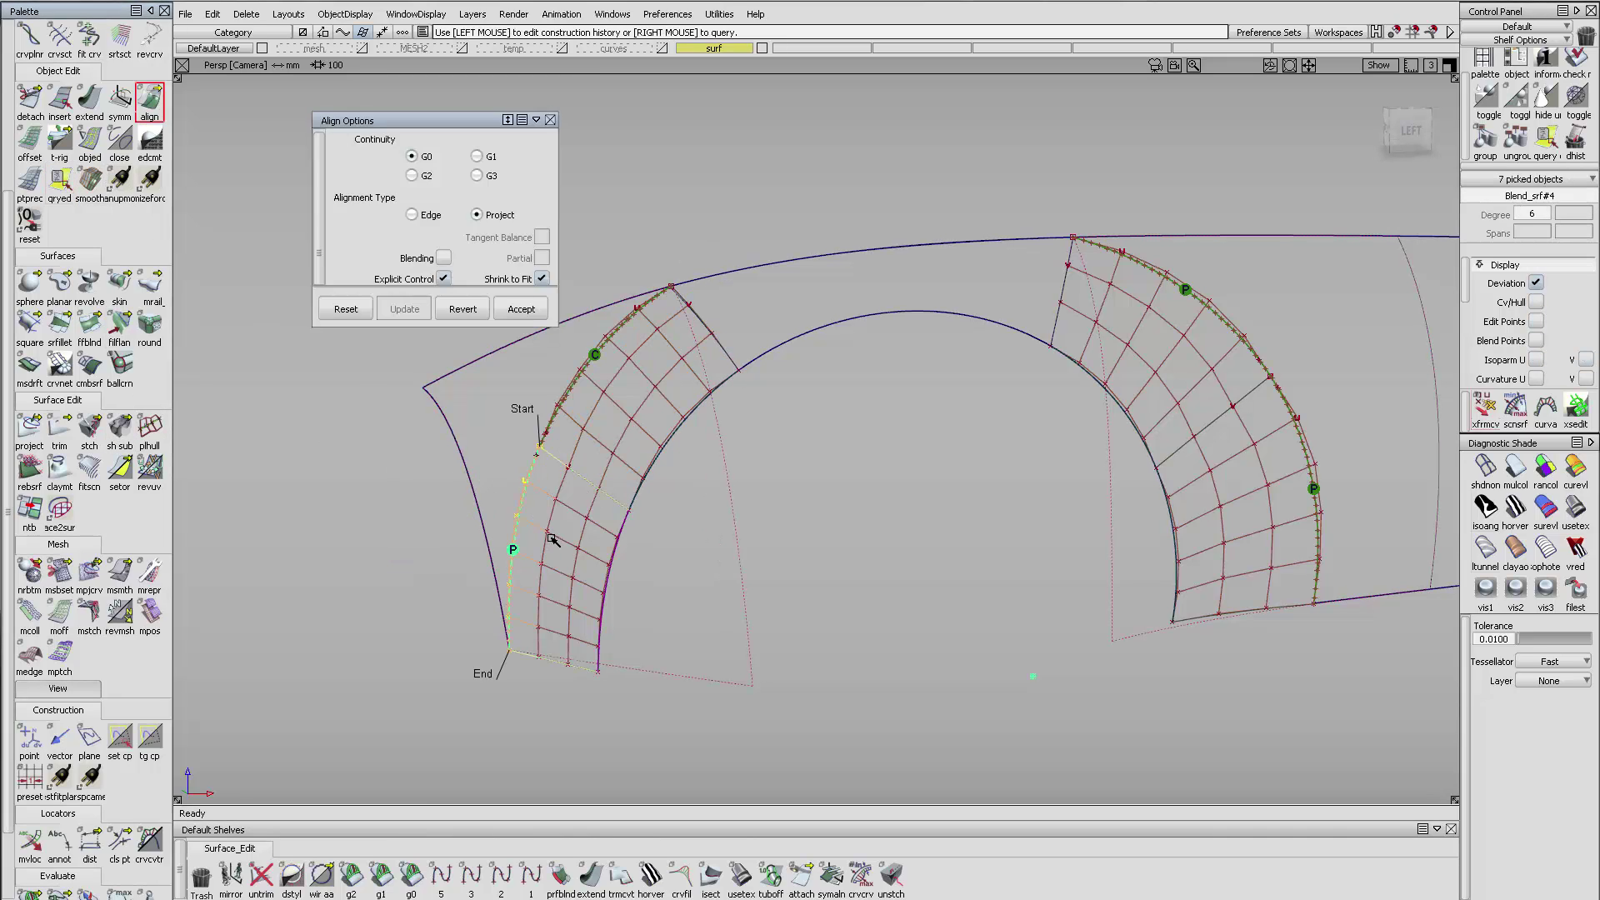
click(417, 174)
click(64, 178)
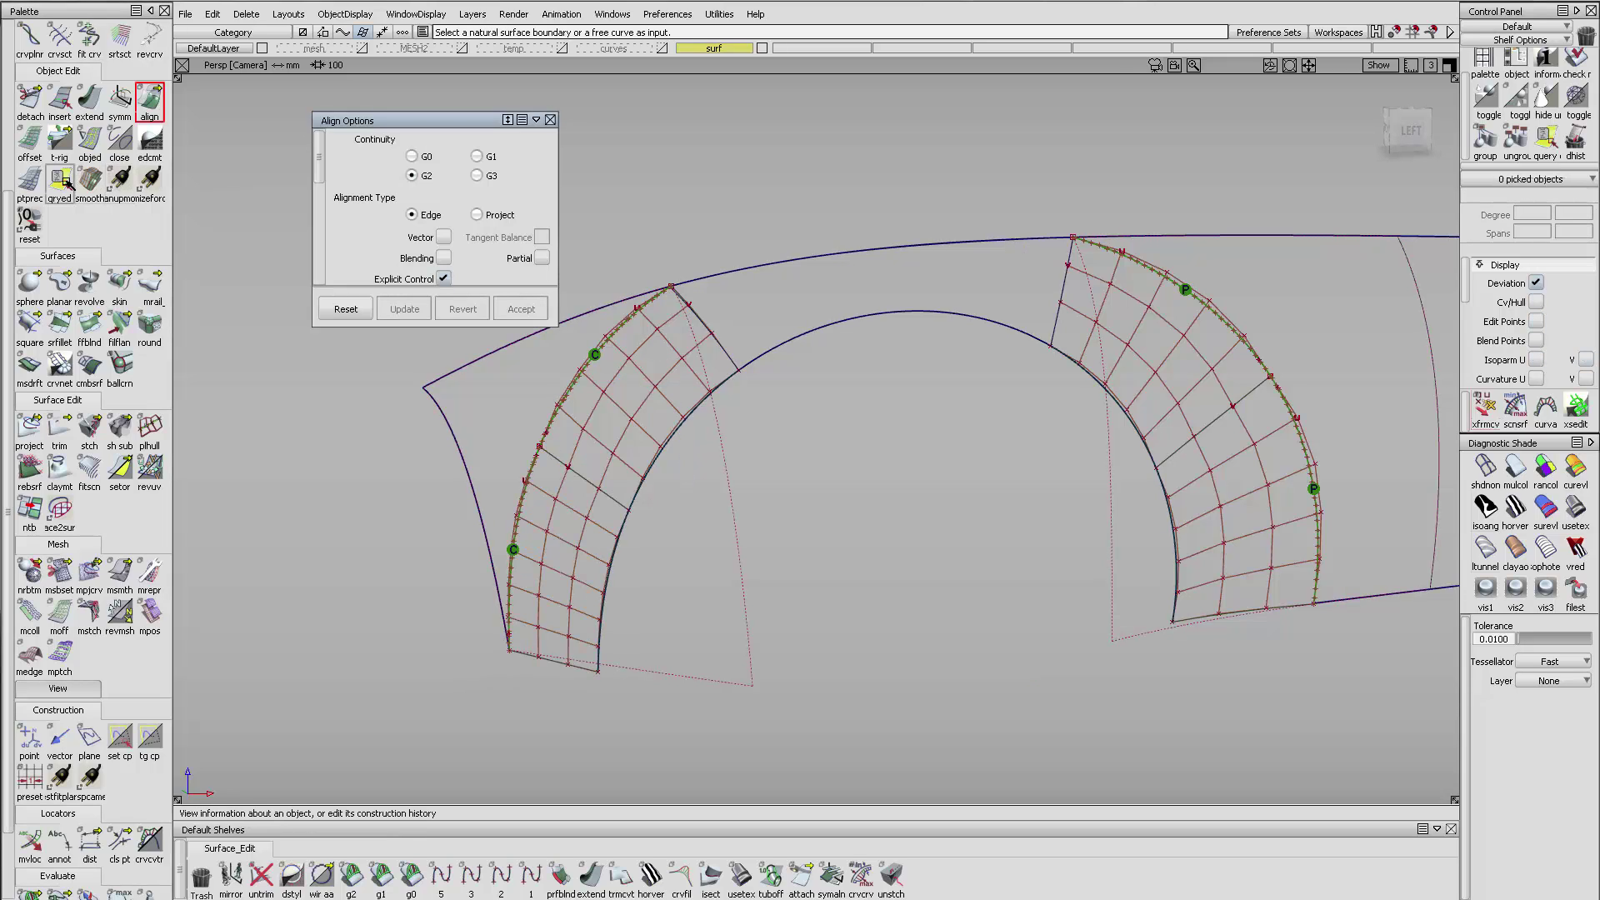
- Edit the upper rear blend piece's alignment history, changing it to Edge type with G2 continuity
click(66, 182)
click(535, 337)
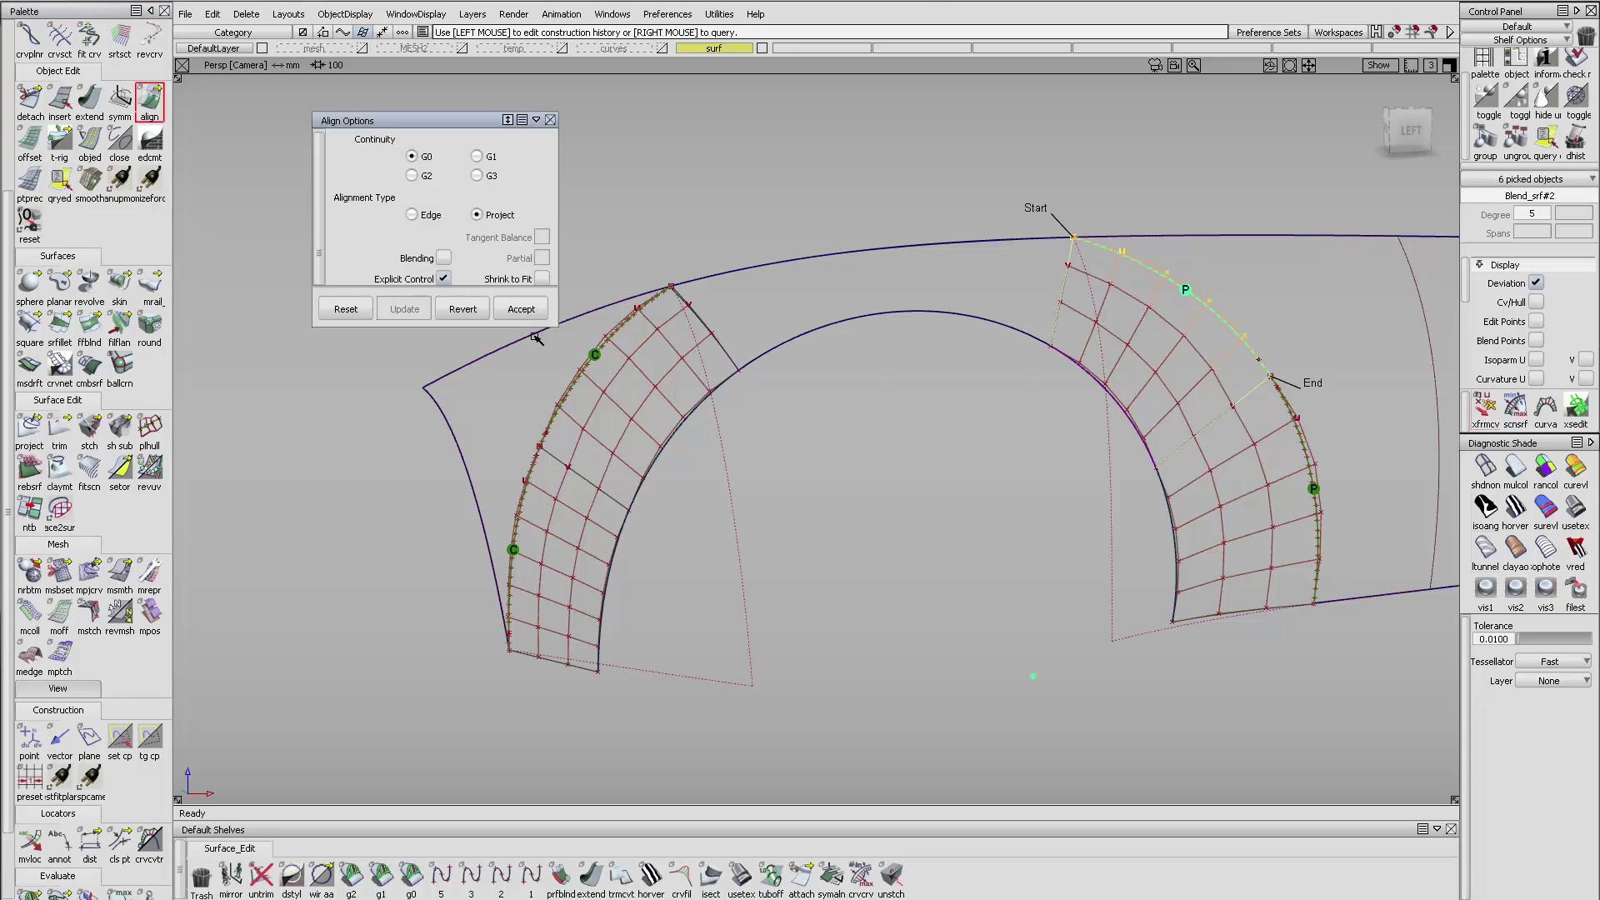
click(520, 309)
click(415, 176)
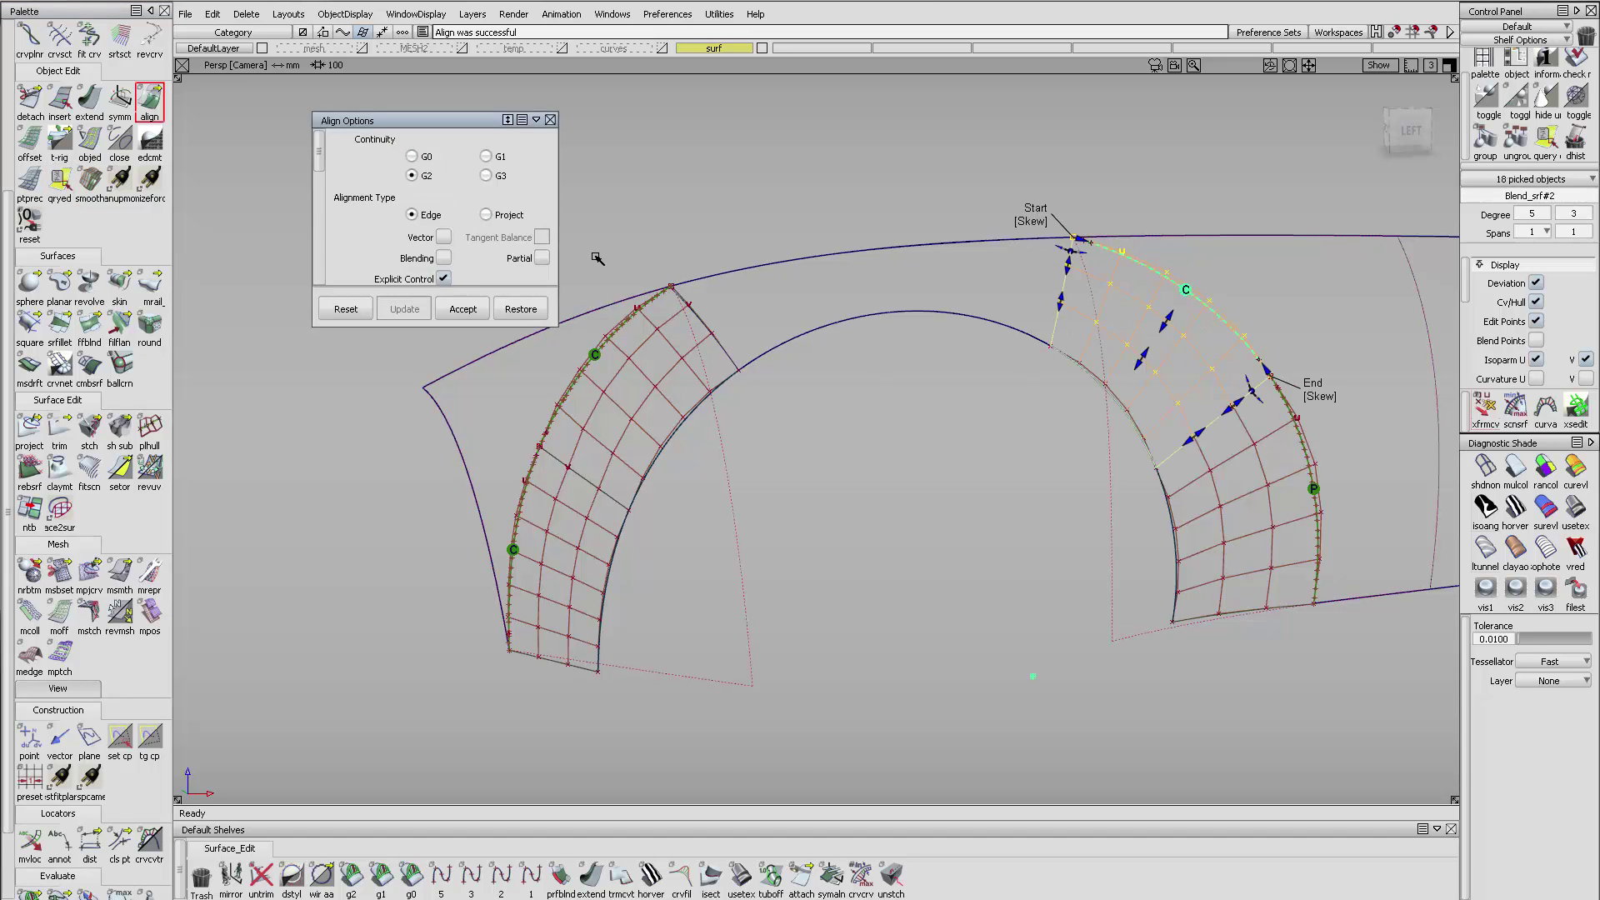
ctrl+shift+drag(864, 525, 843, 328)
- Edit the lower rear blend piece's alignment history, changing it to Edge type with G2 continuity
click(68, 187)
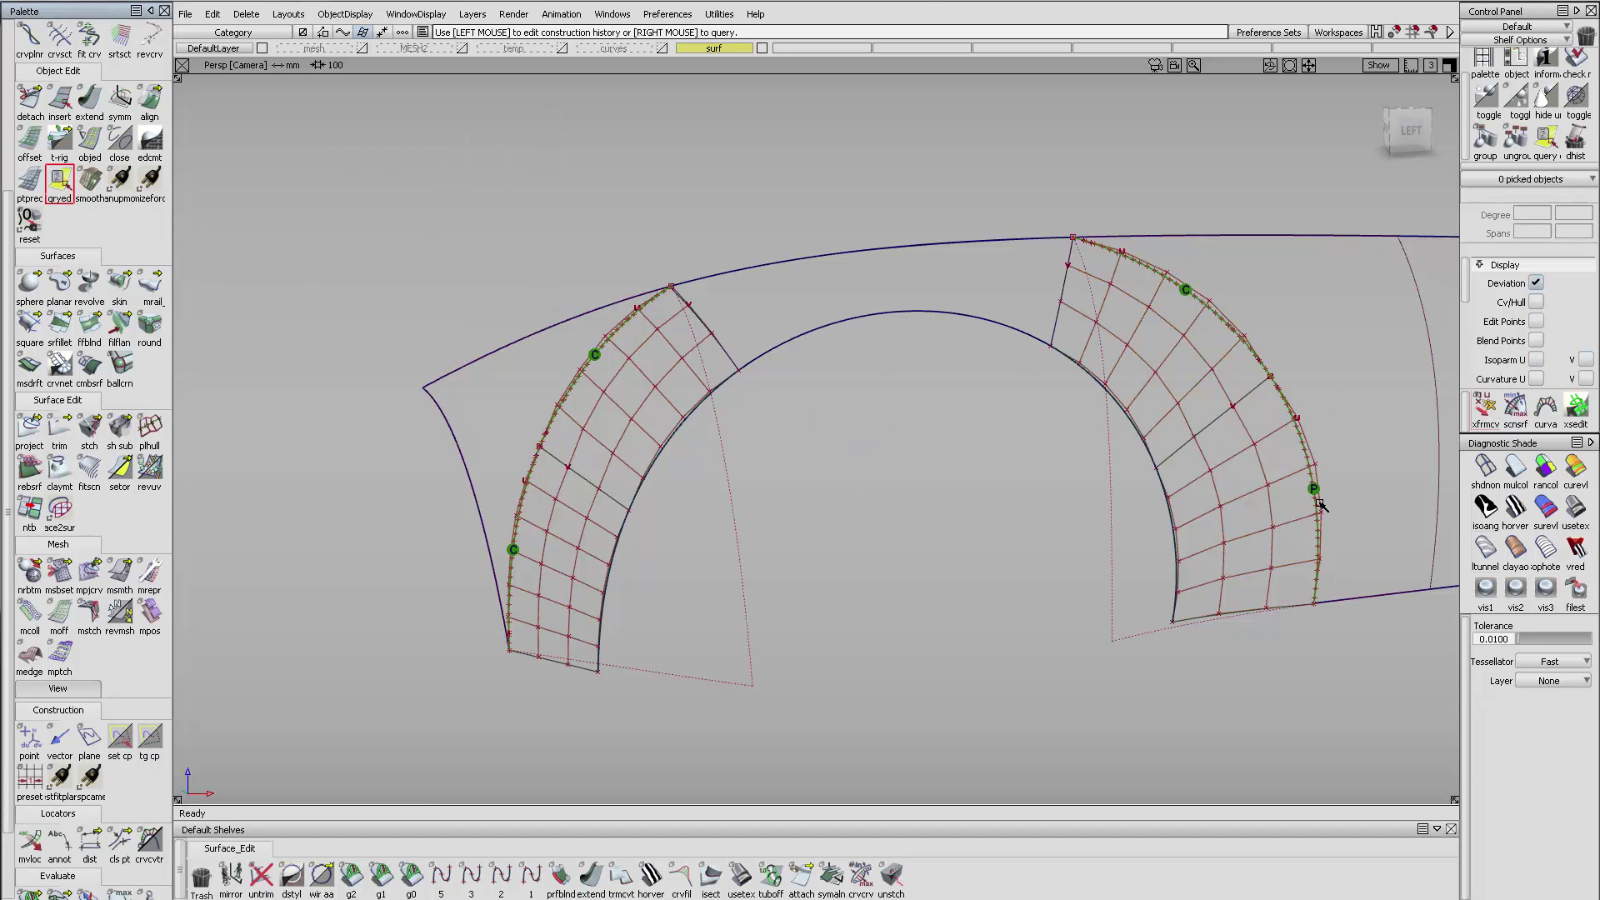
click(1268, 489)
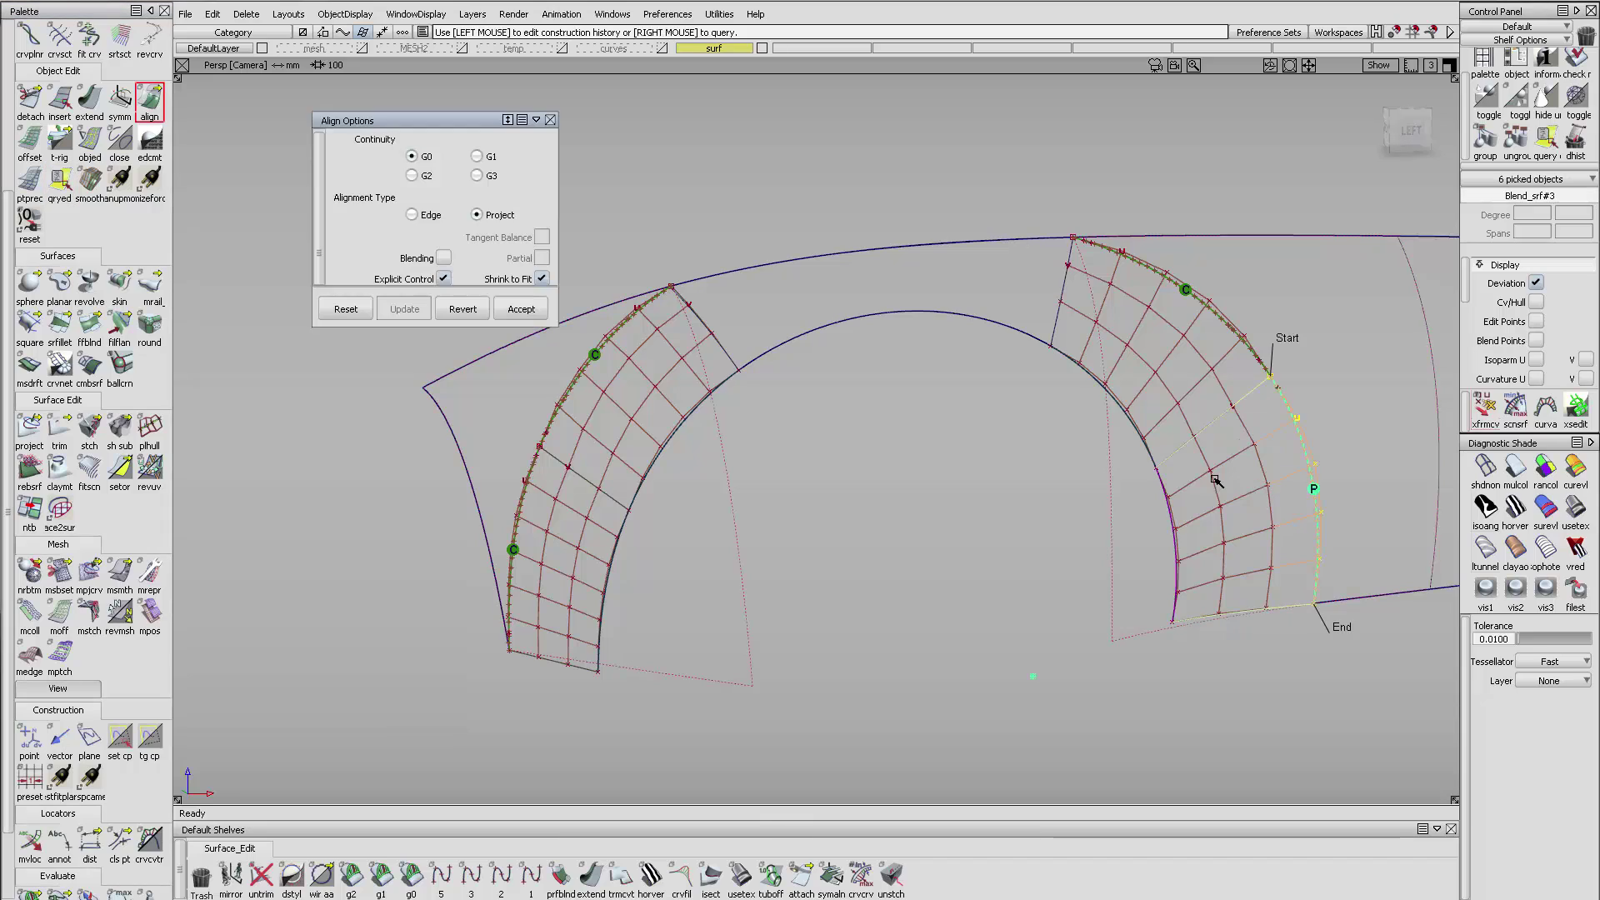
click(515, 308)
click(417, 176)
ctrl+shift+drag(1034, 550, 1031, 408)
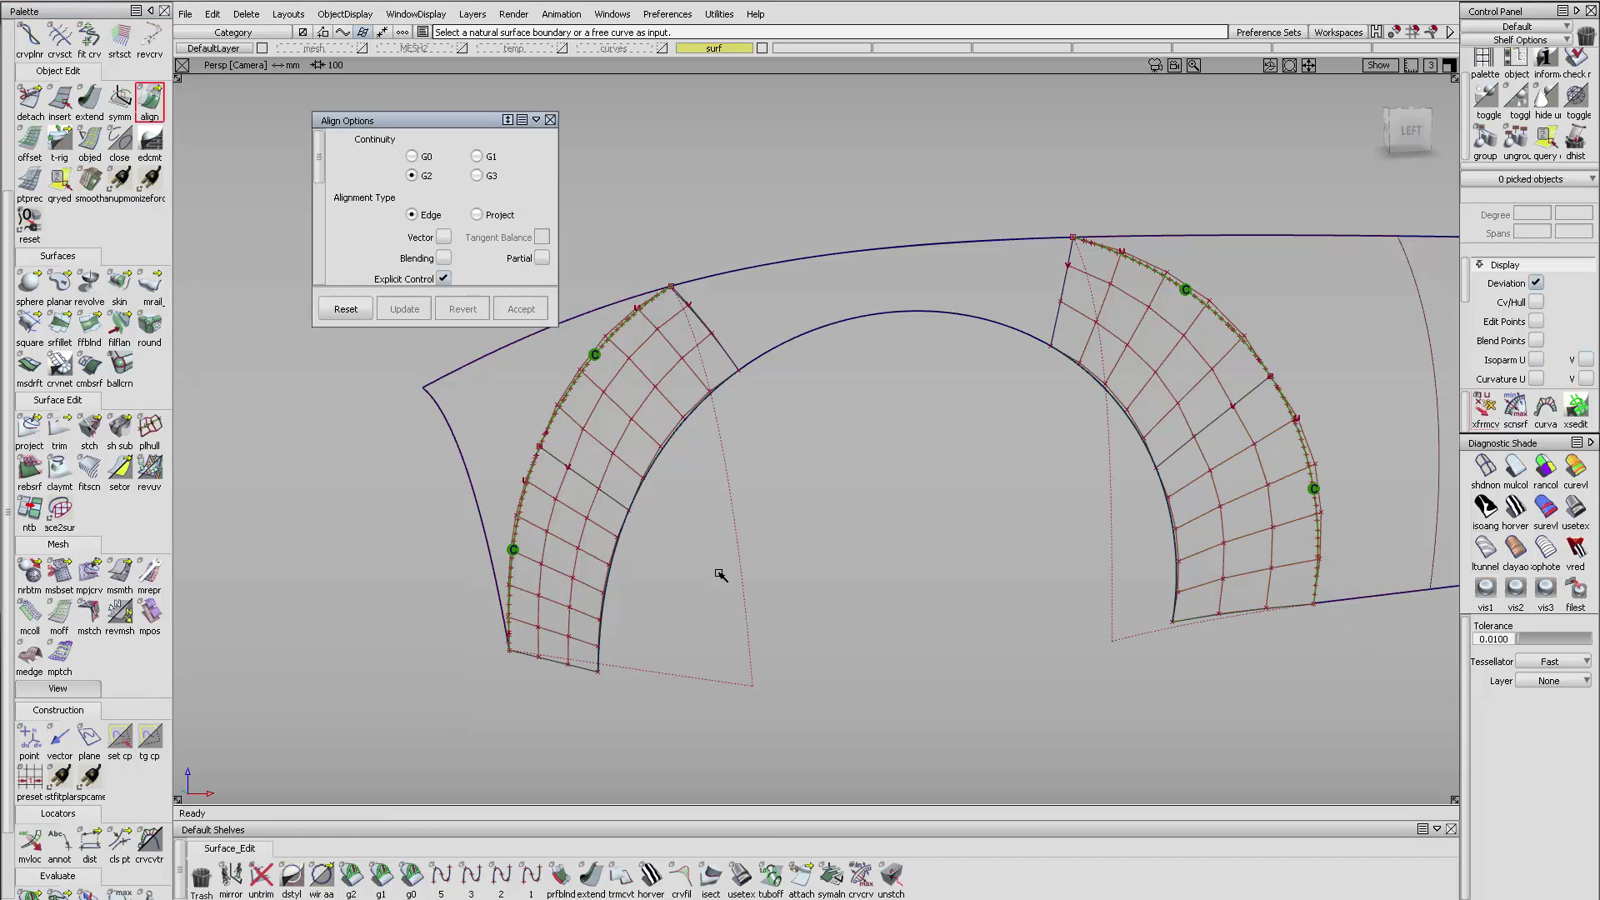
- Check G2 continuity across the seams between the upper and lower blend pieces, front and rear
click(352, 873)
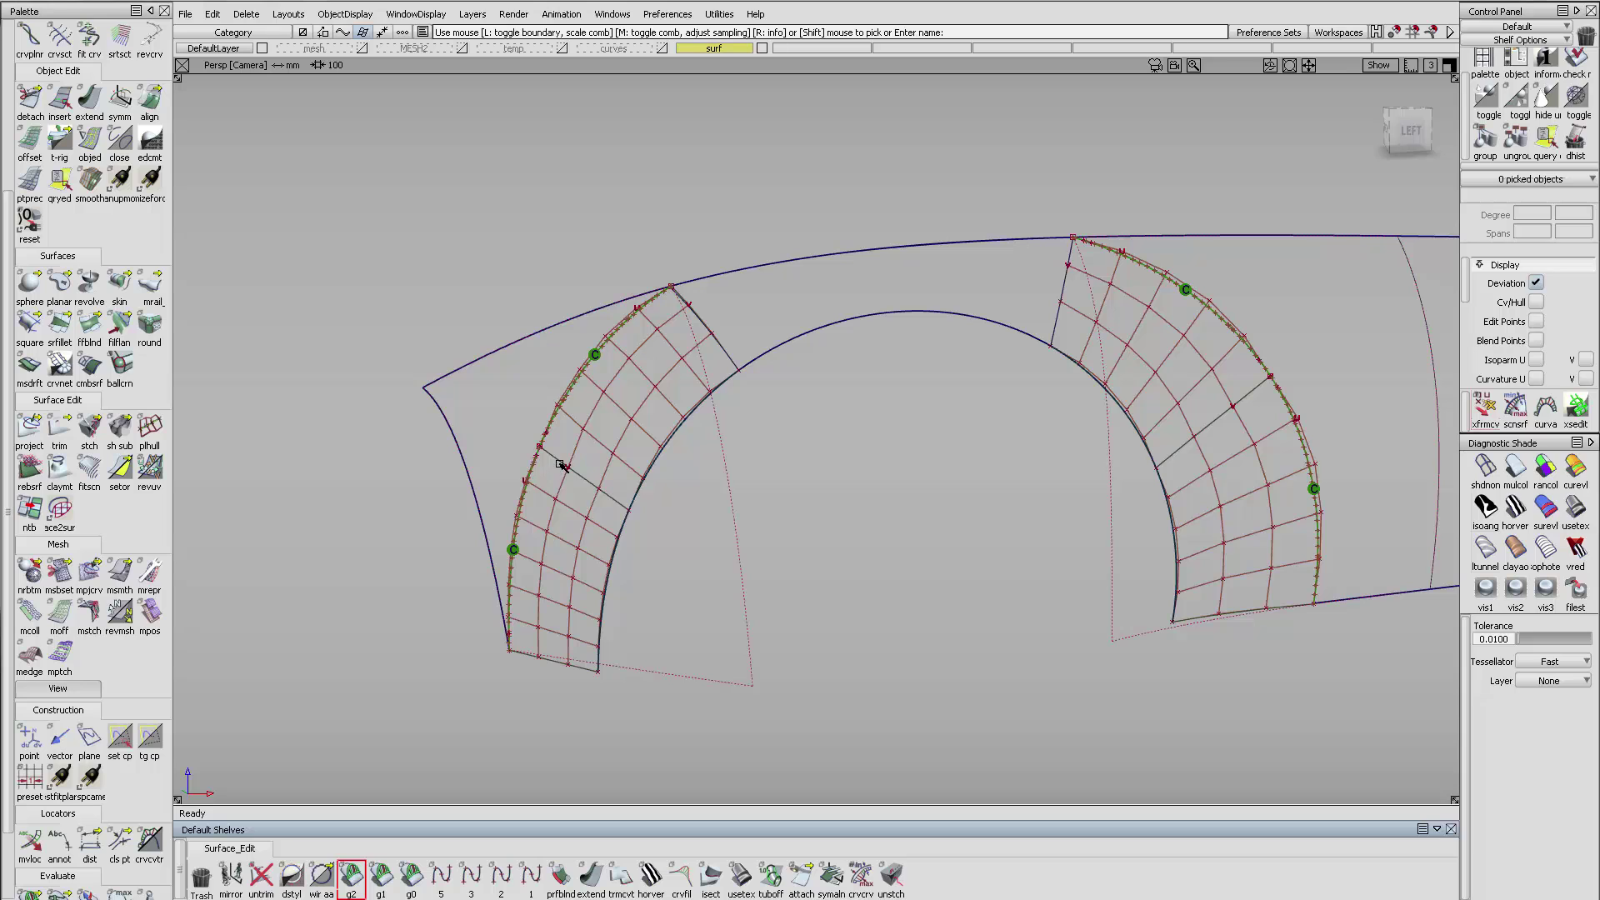
click(561, 465)
click(1195, 437)
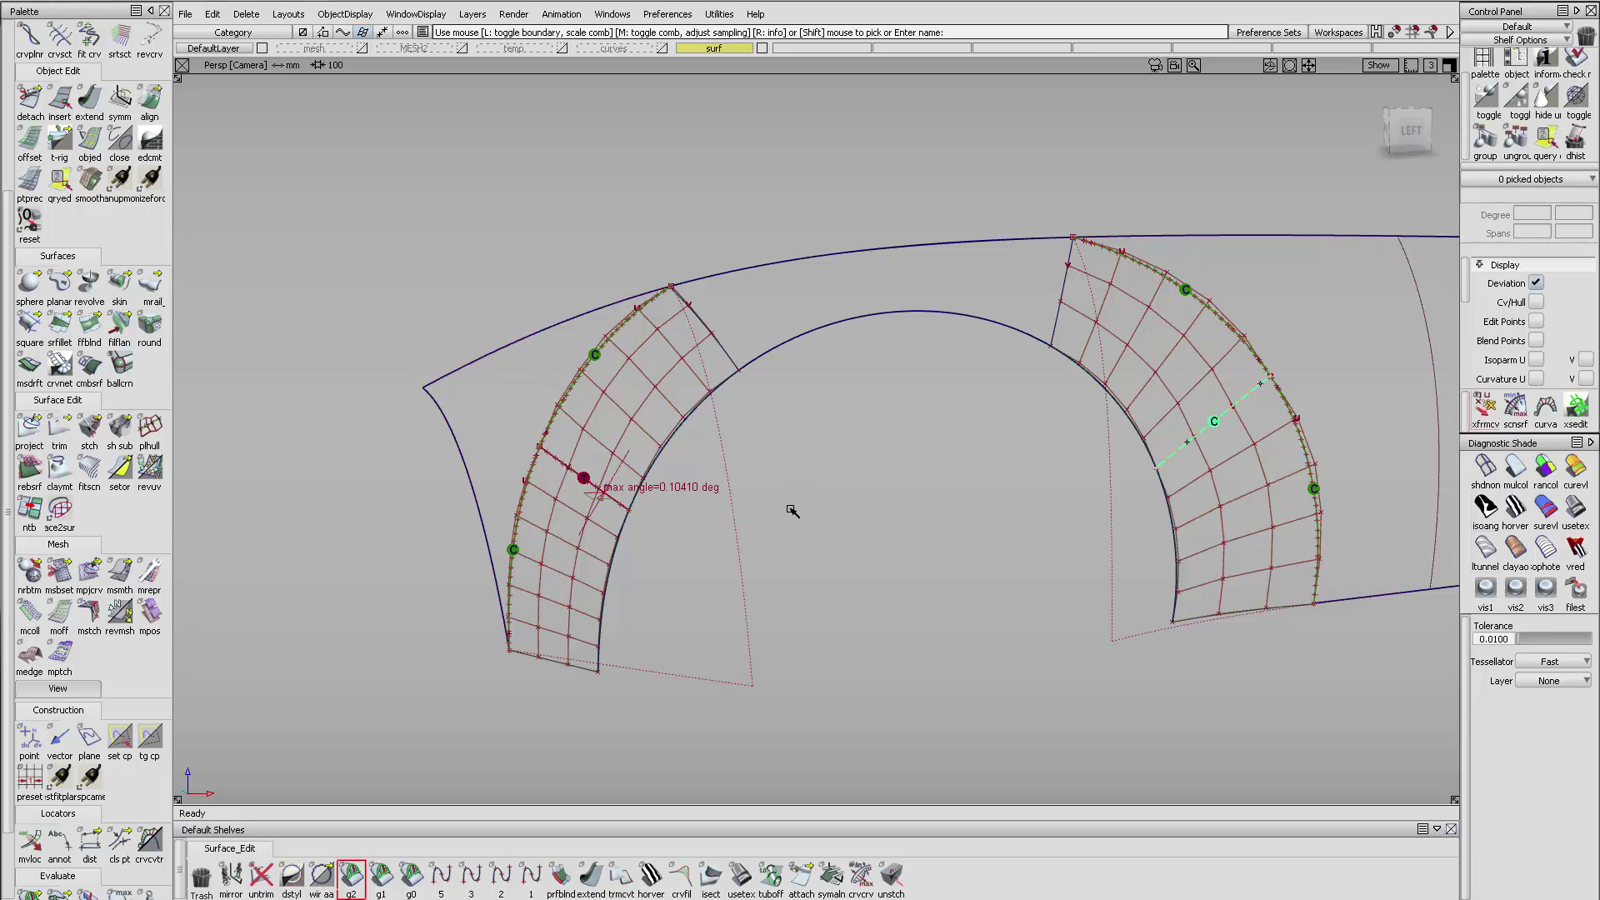
mouse_move(593, 485)
alt+shift+right_down()
mouse_move(683, 484)
mouse_move(696, 556)
alt+shift+right_up()
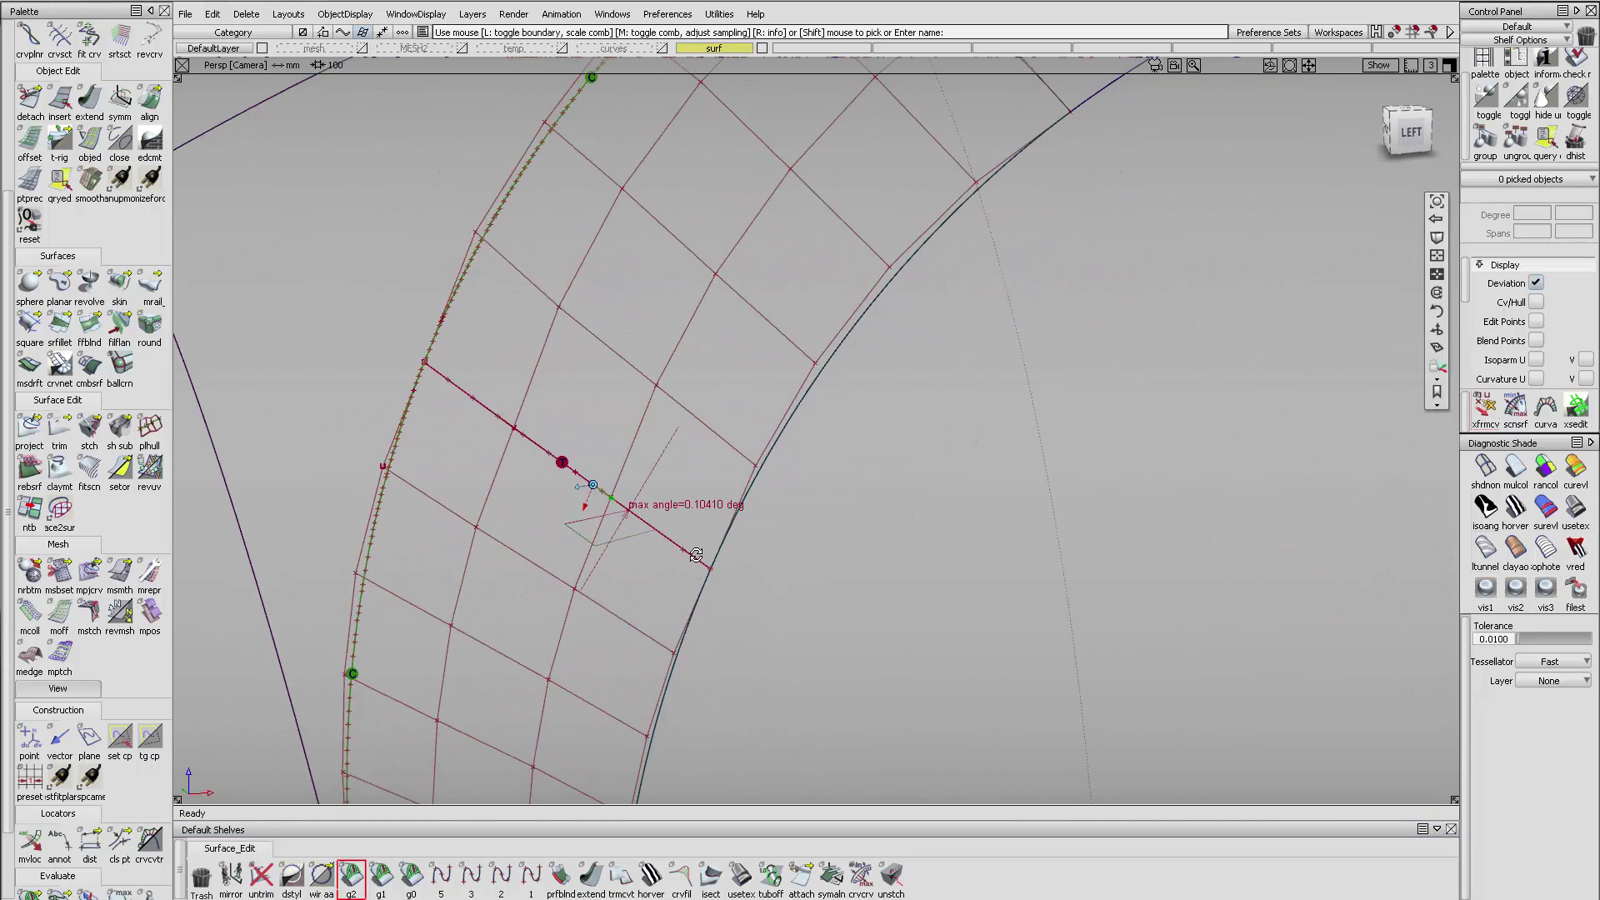
alt+shift+drag(697, 555, 674, 568)
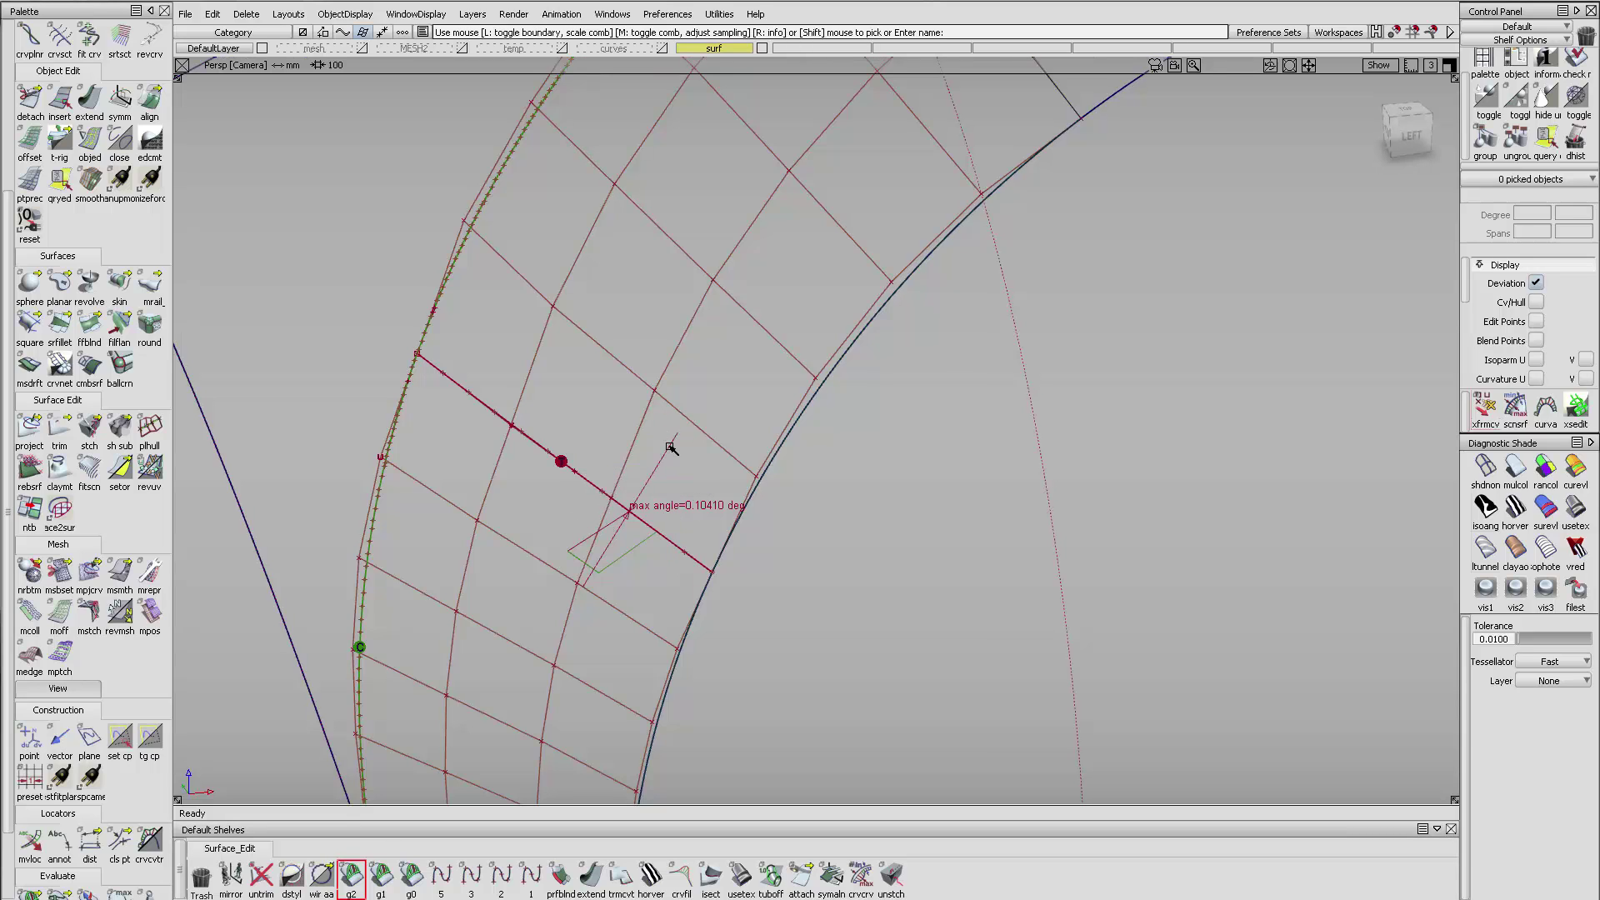
- Show Gaussian curvature shading on the two front blend pieces, with their CVs and hulls displayed
ctrl+shift+drag(671, 448, 611, 510)
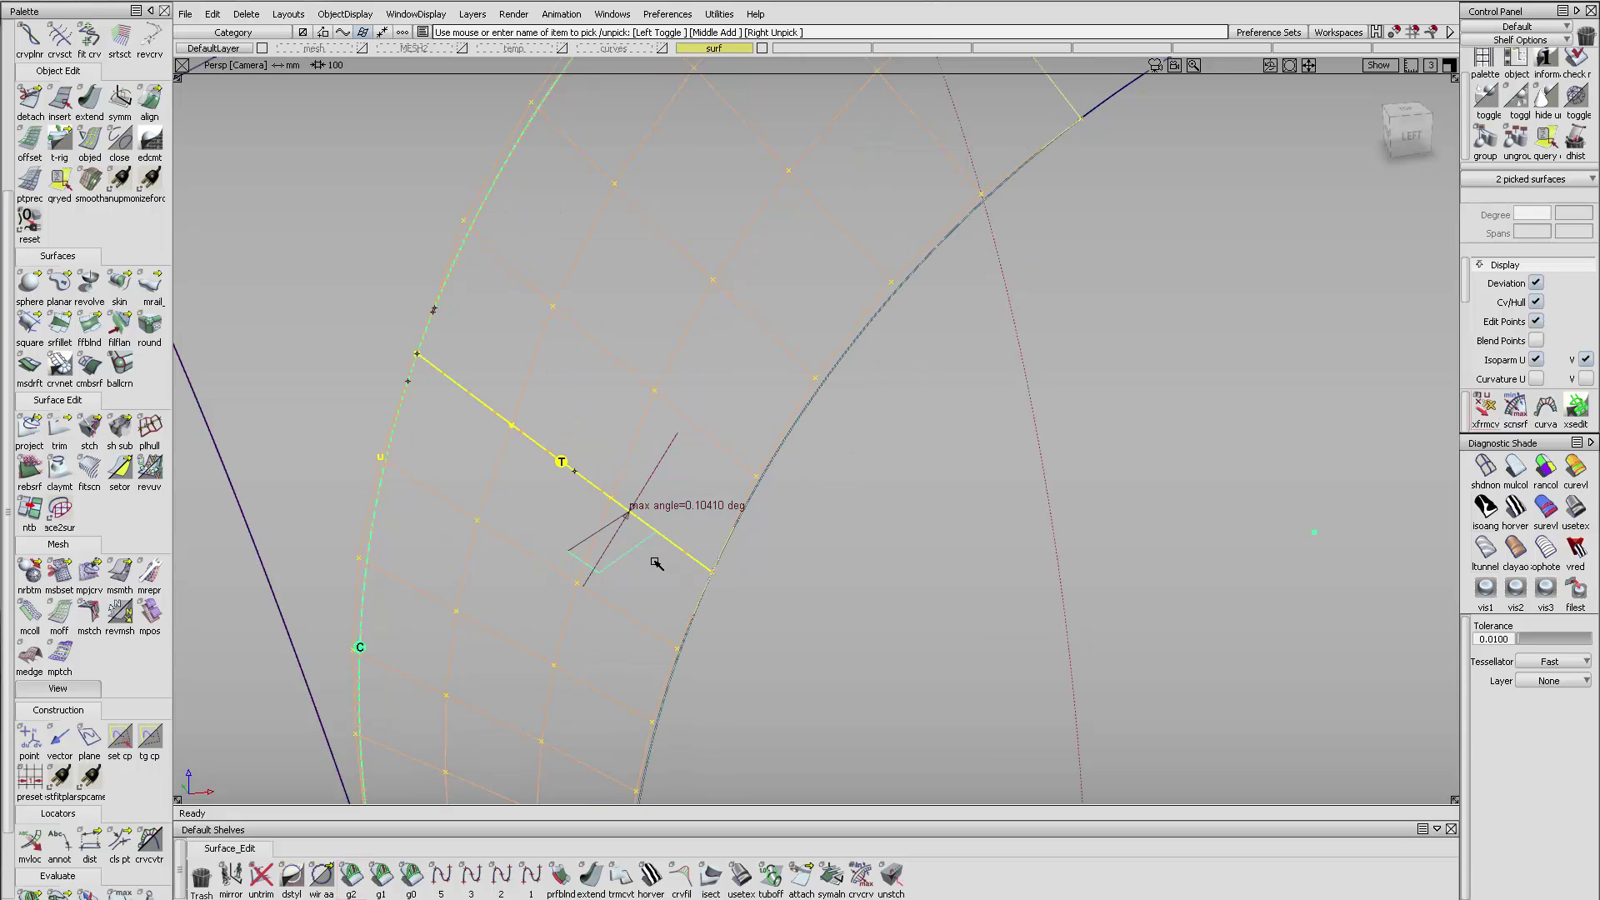
click(1570, 472)
alt+shift+drag(794, 436, 754, 473)
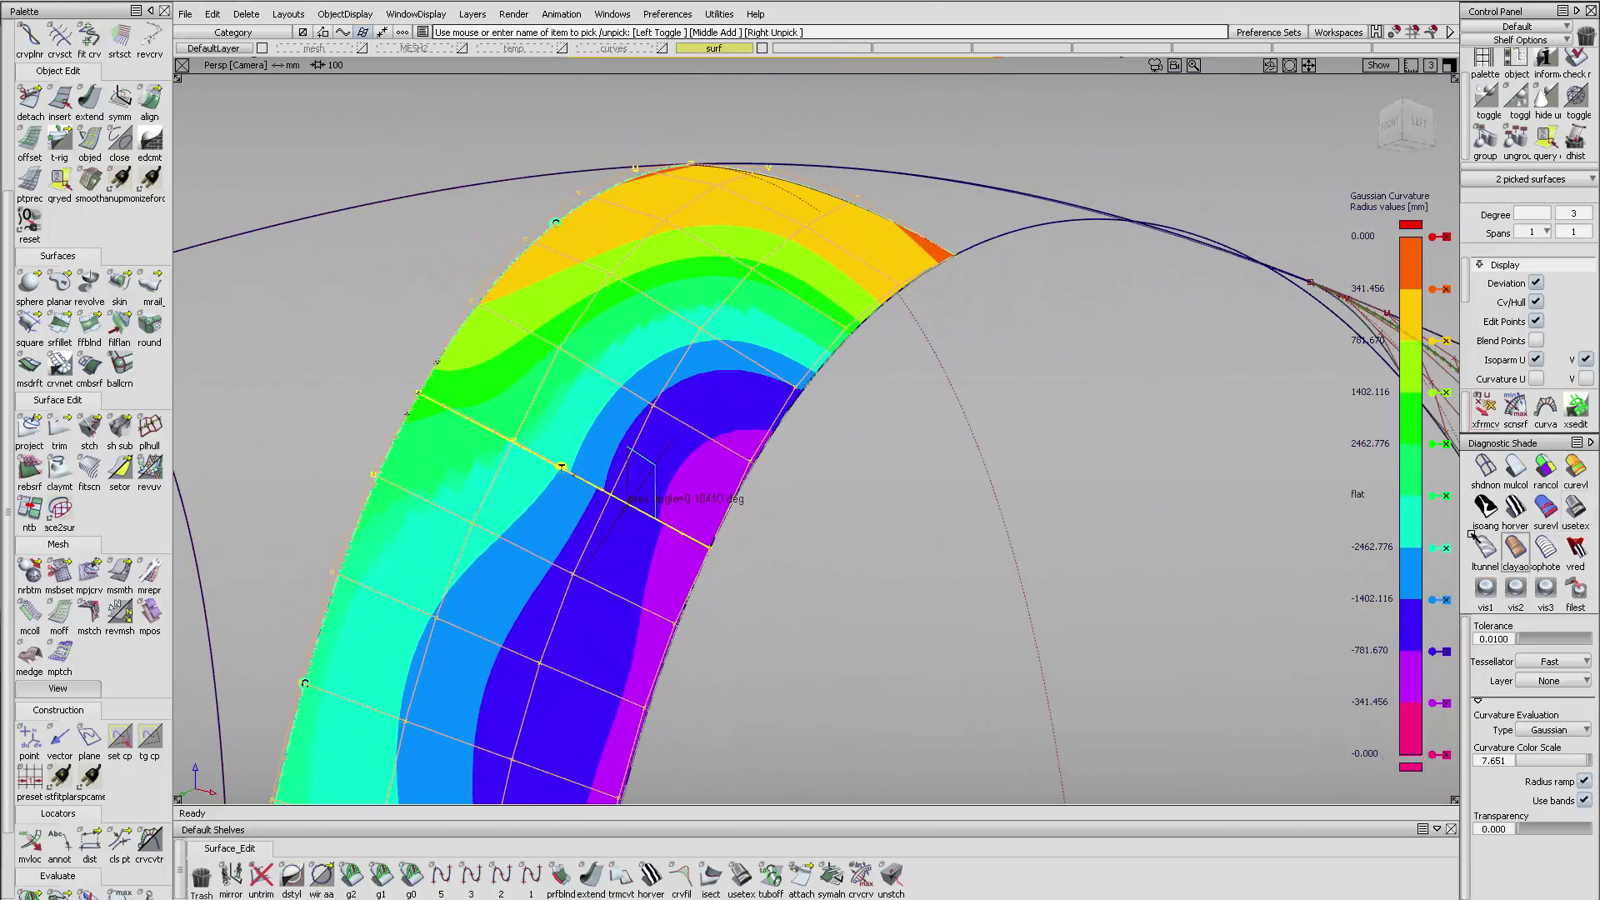
click(1485, 587)
click(1575, 142)
click(718, 511)
ctrl+shift+drag(713, 543, 696, 468)
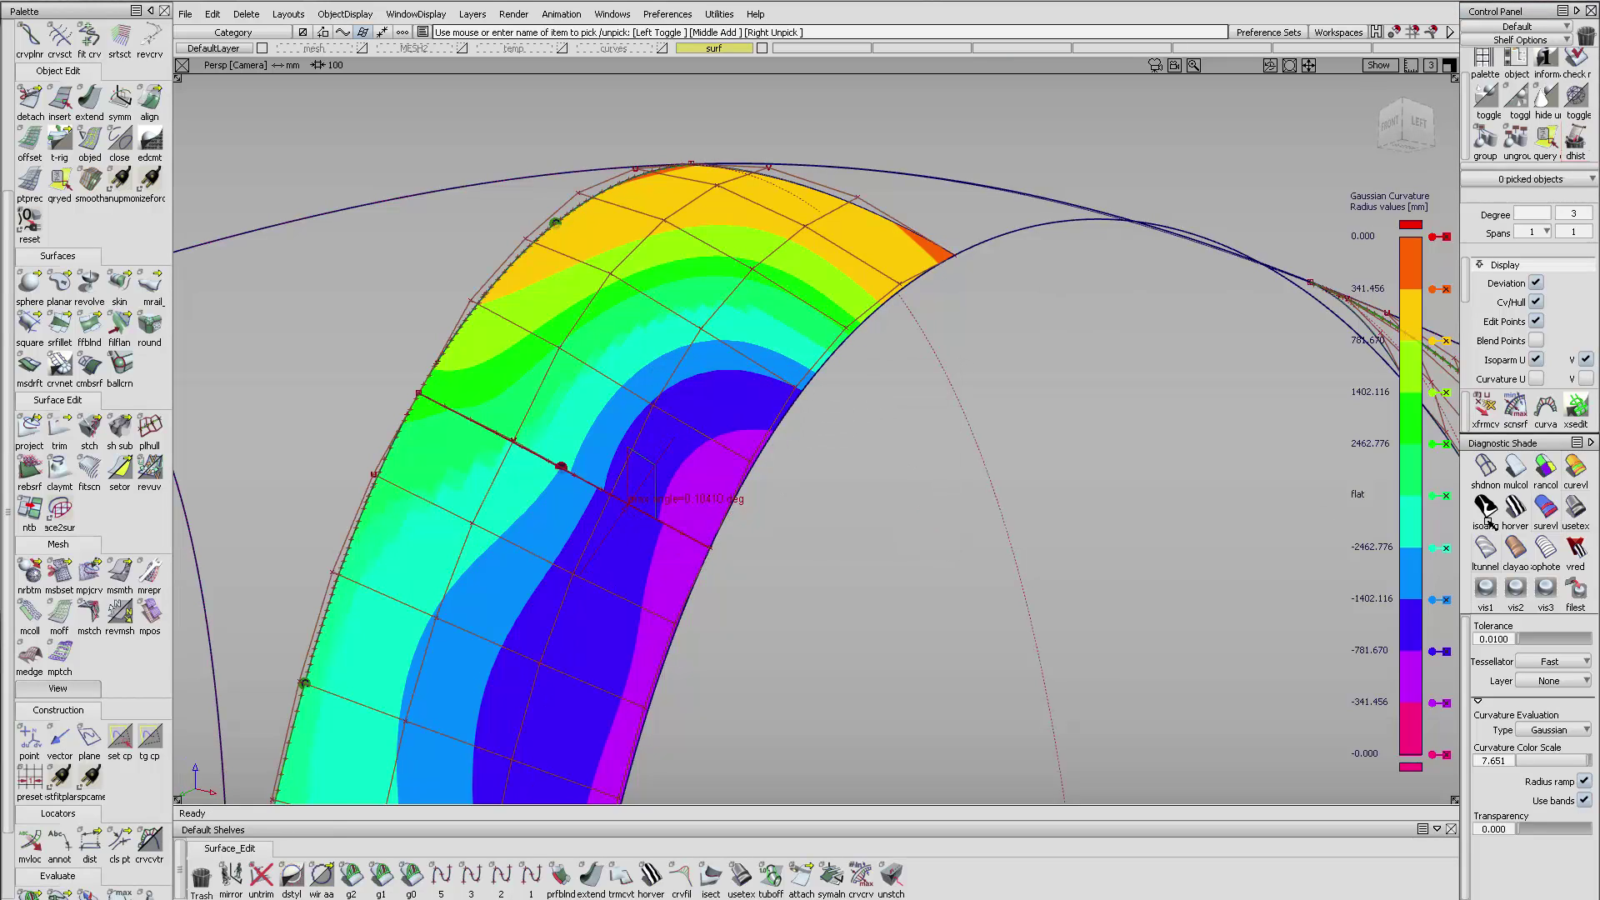
- Nudge the CVs on both sides of the front blend pieces' seam to bring its continuity within tolerance
click(1484, 410)
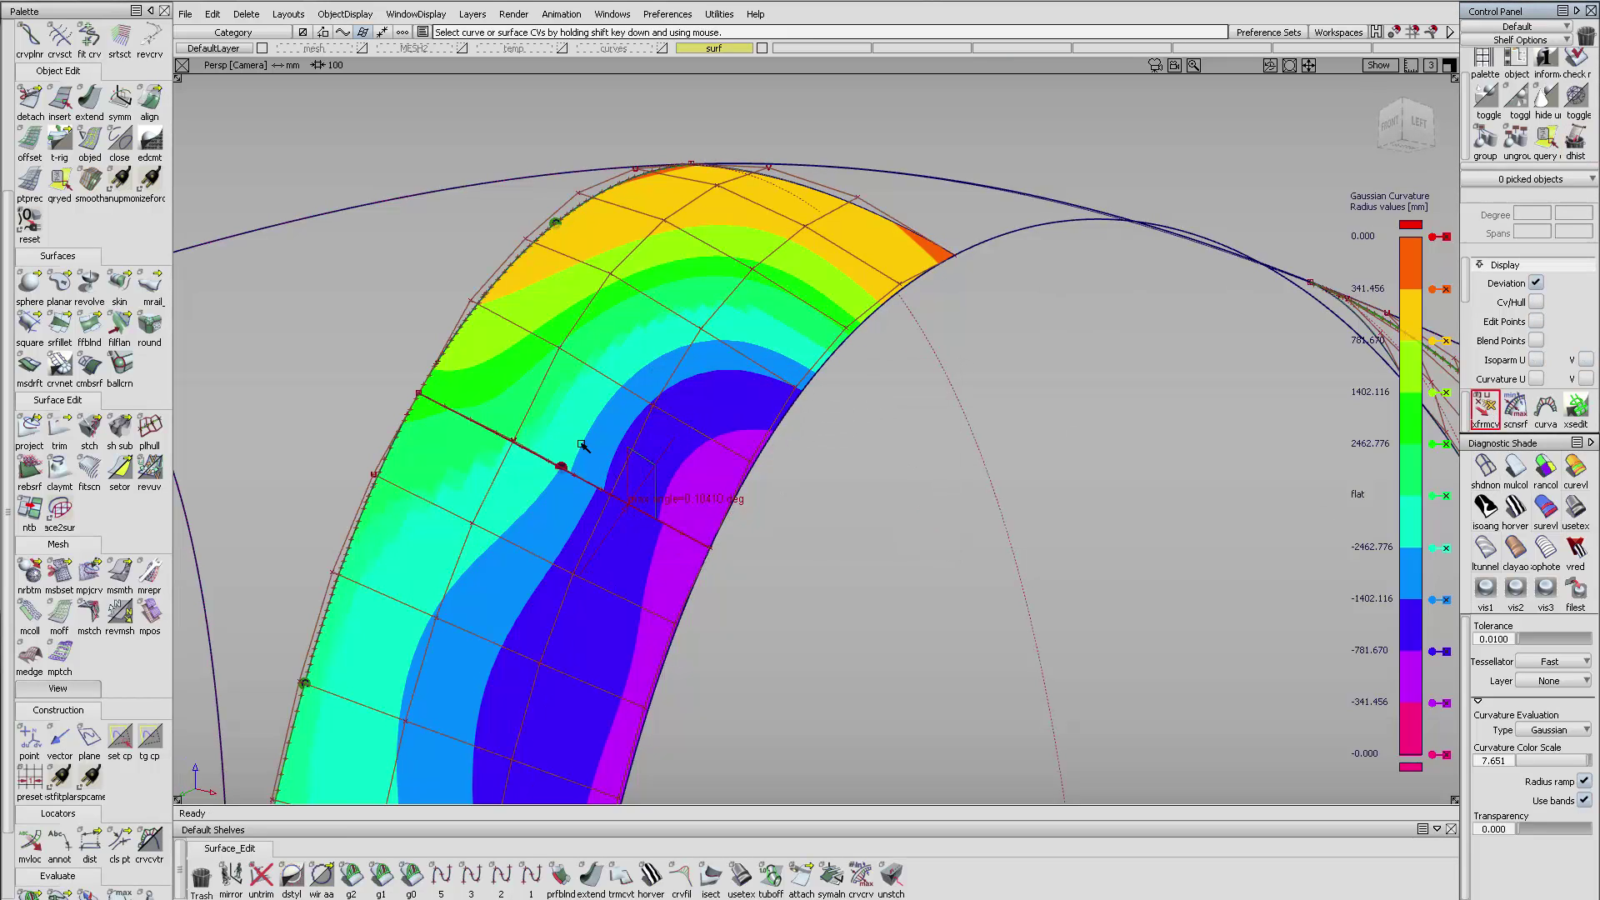
shift+click(654, 406)
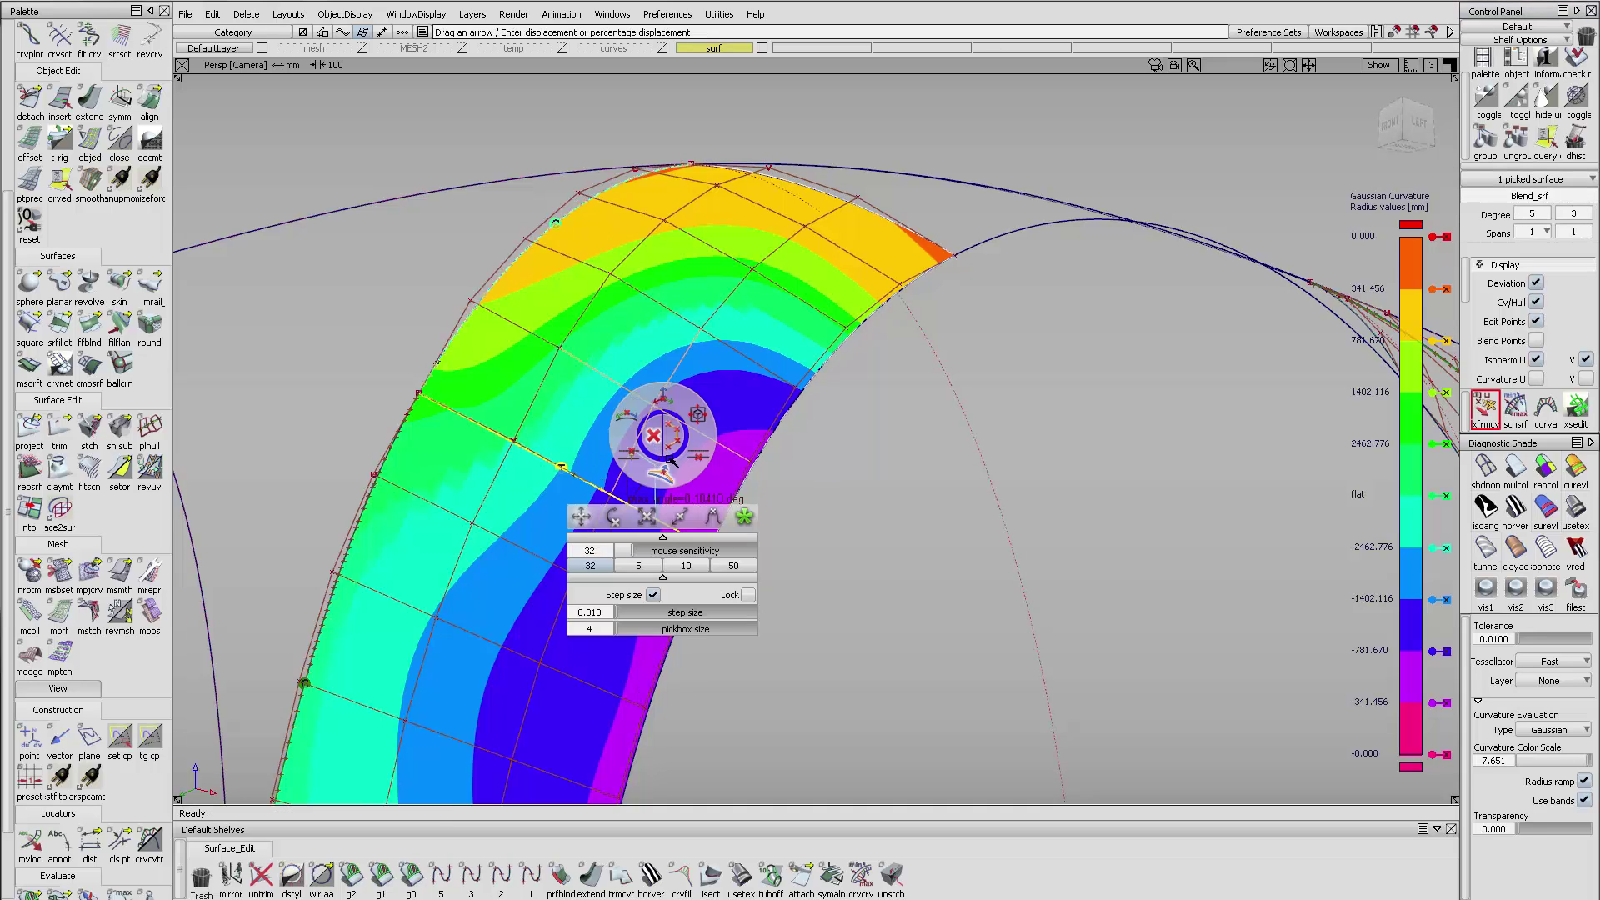
click(671, 459)
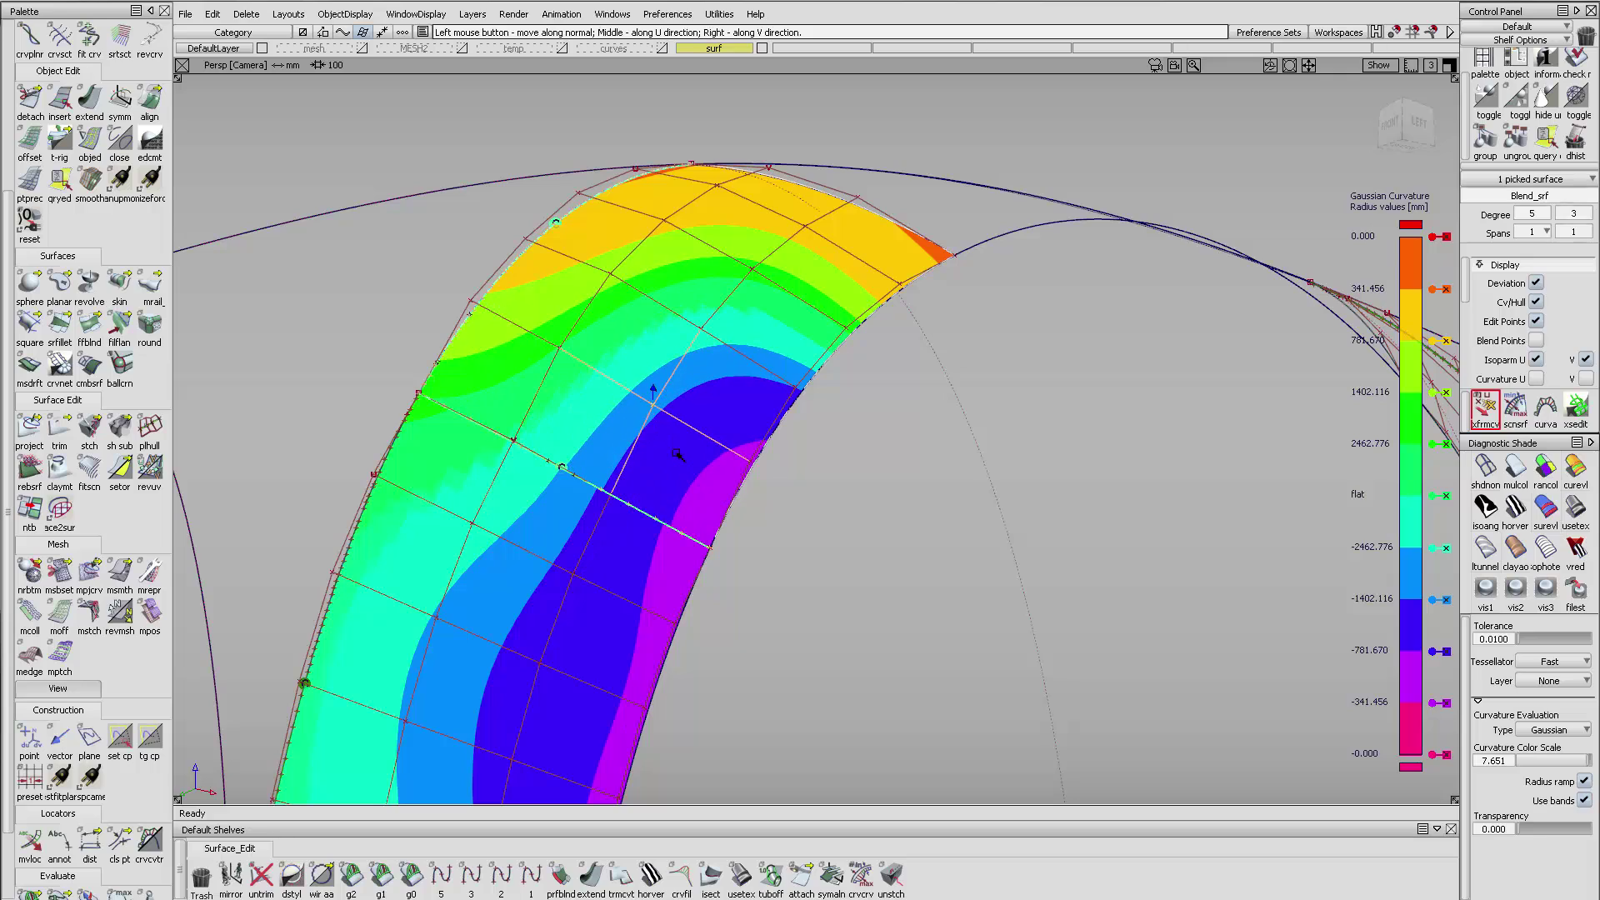
drag(677, 455, 577, 576)
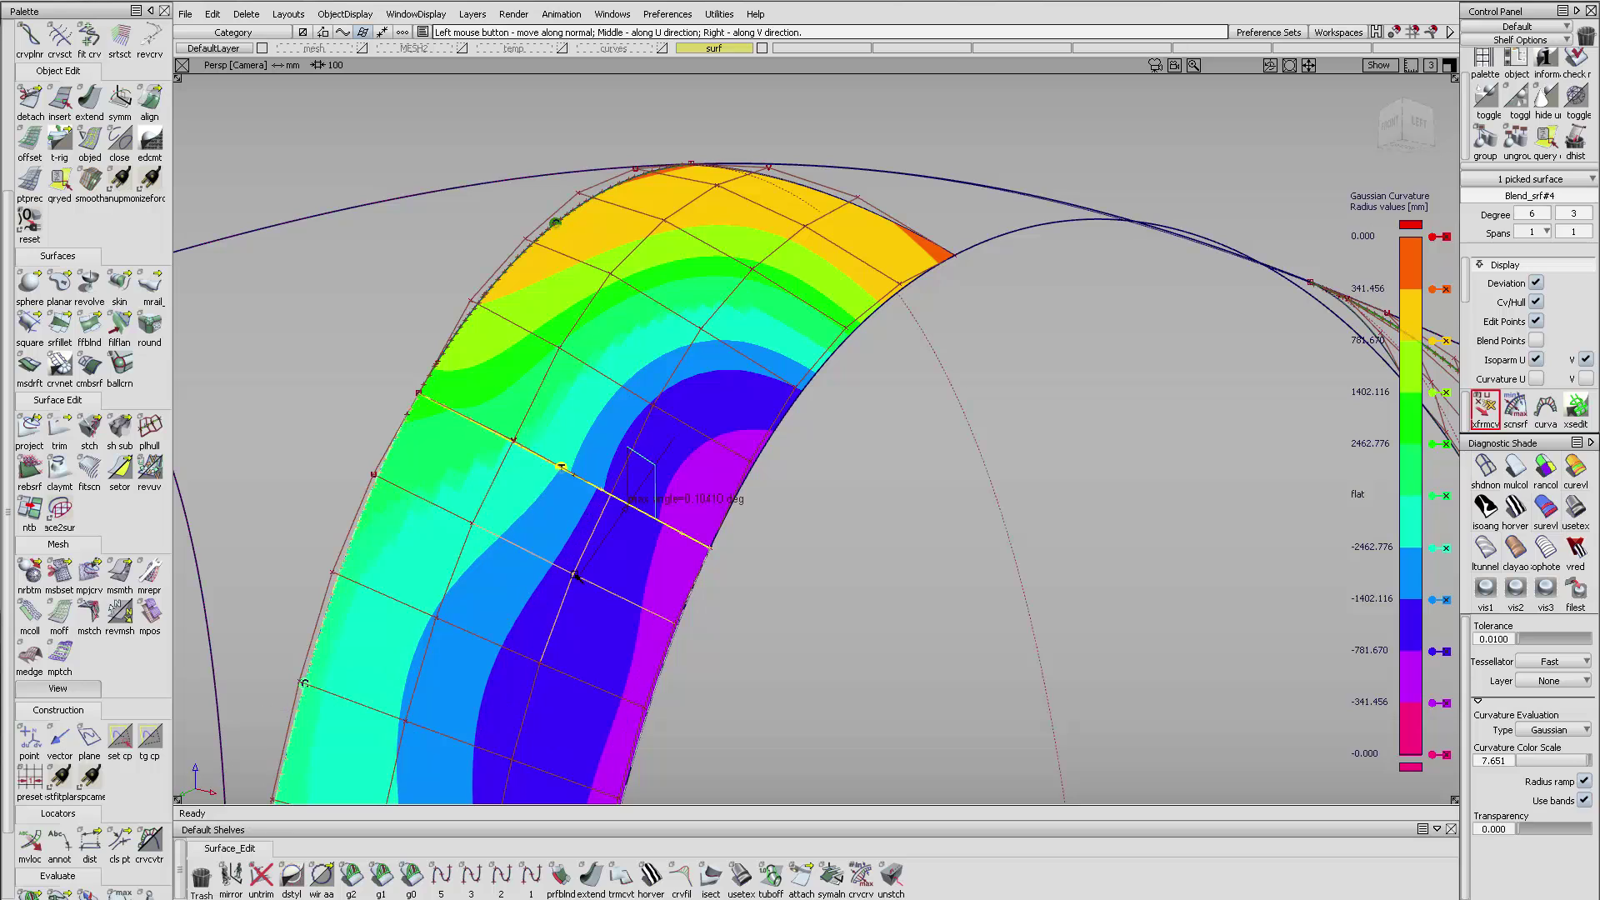
mouse_move(658, 406)
mouse_down()
mouse_move(716, 520)
mouse_move(749, 527)
mouse_move(657, 404)
mouse_move(653, 433)
mouse_up()
alt+shift+right_drag(783, 376, 967, 354)
alt+shift+drag(966, 354, 947, 385)
alt+shift+middle_drag(947, 385, 856, 453)
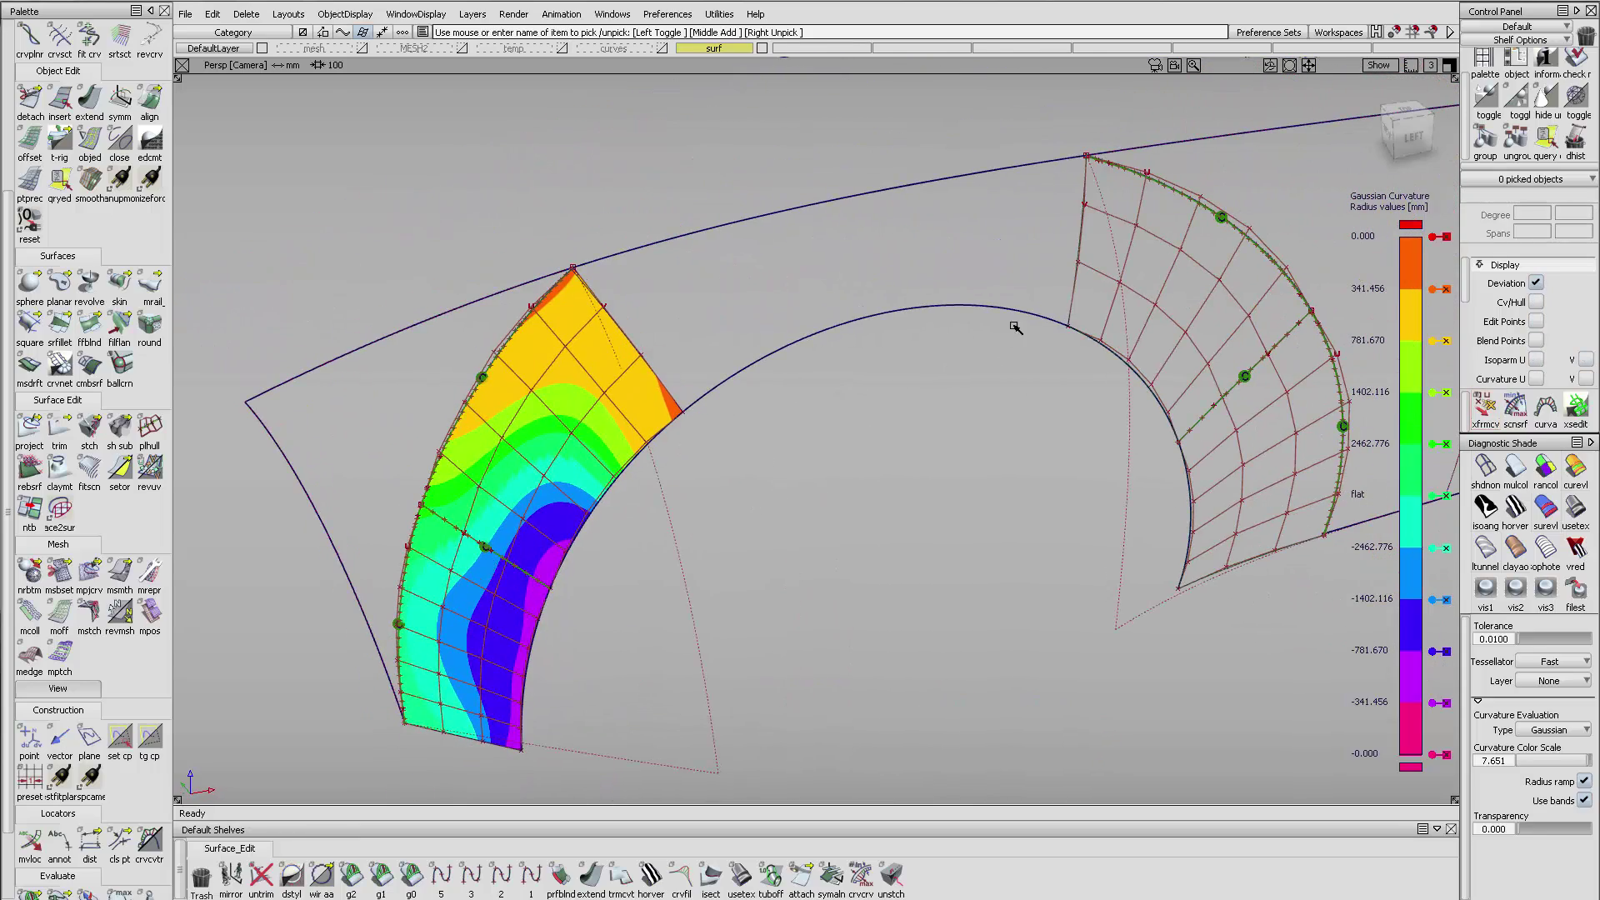
- Hide the CVs and hulls of all four blend pieces and inspect the fender with black-and-white zebra stripes
drag(1219, 294, 483, 770)
ctrl+shift+right_drag(914, 428, 923, 518)
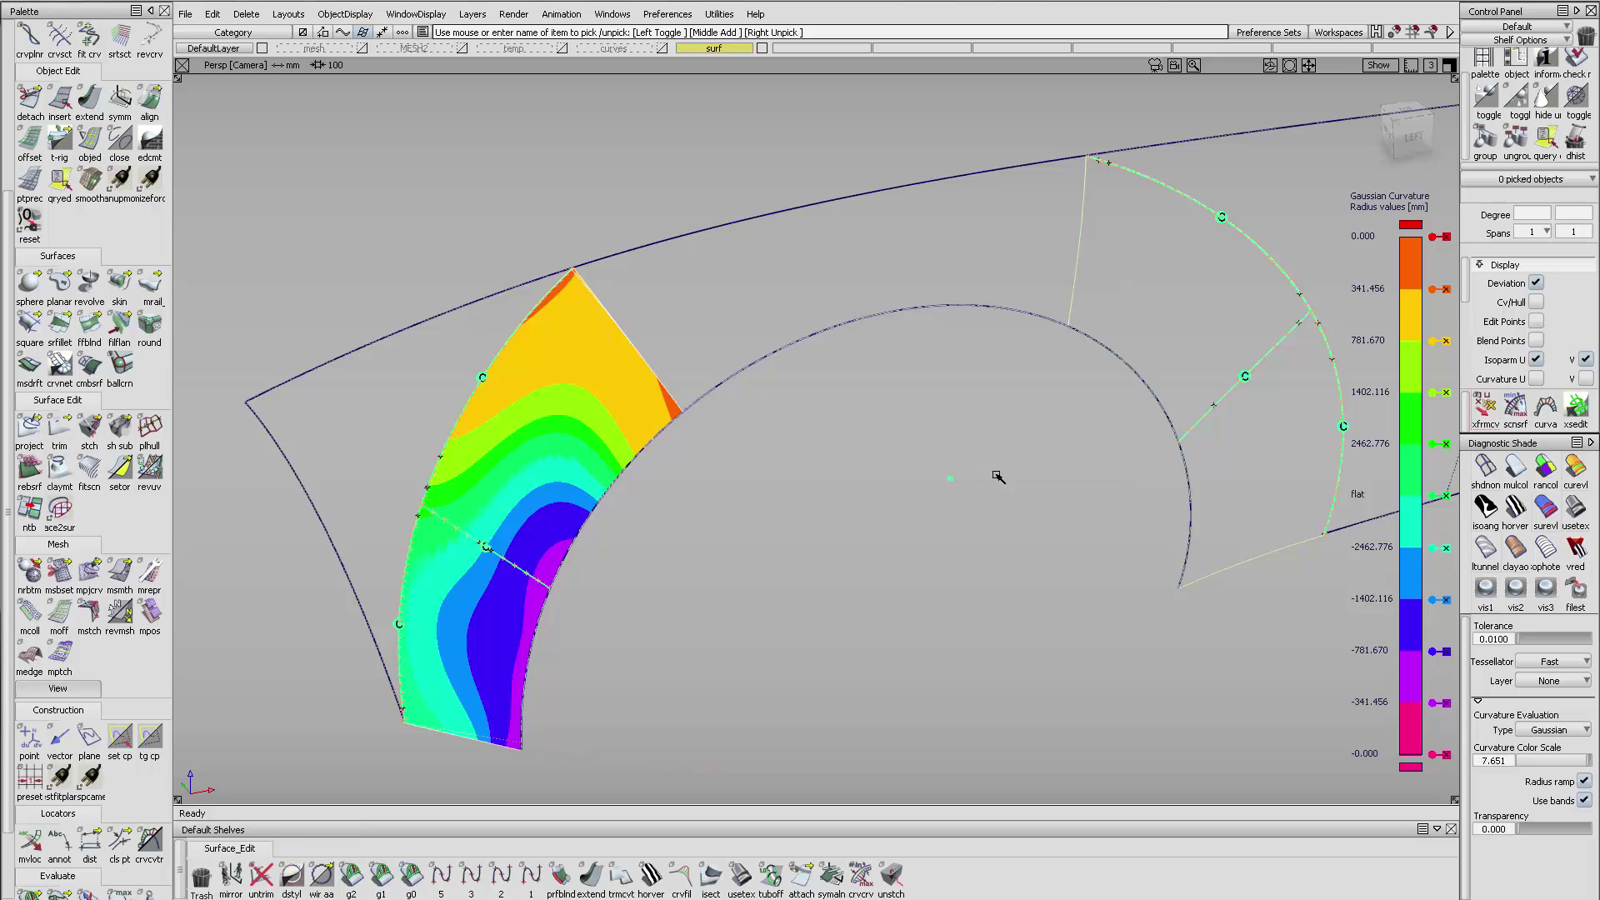
ctrl+shift+drag(996, 475, 996, 507)
click(1517, 508)
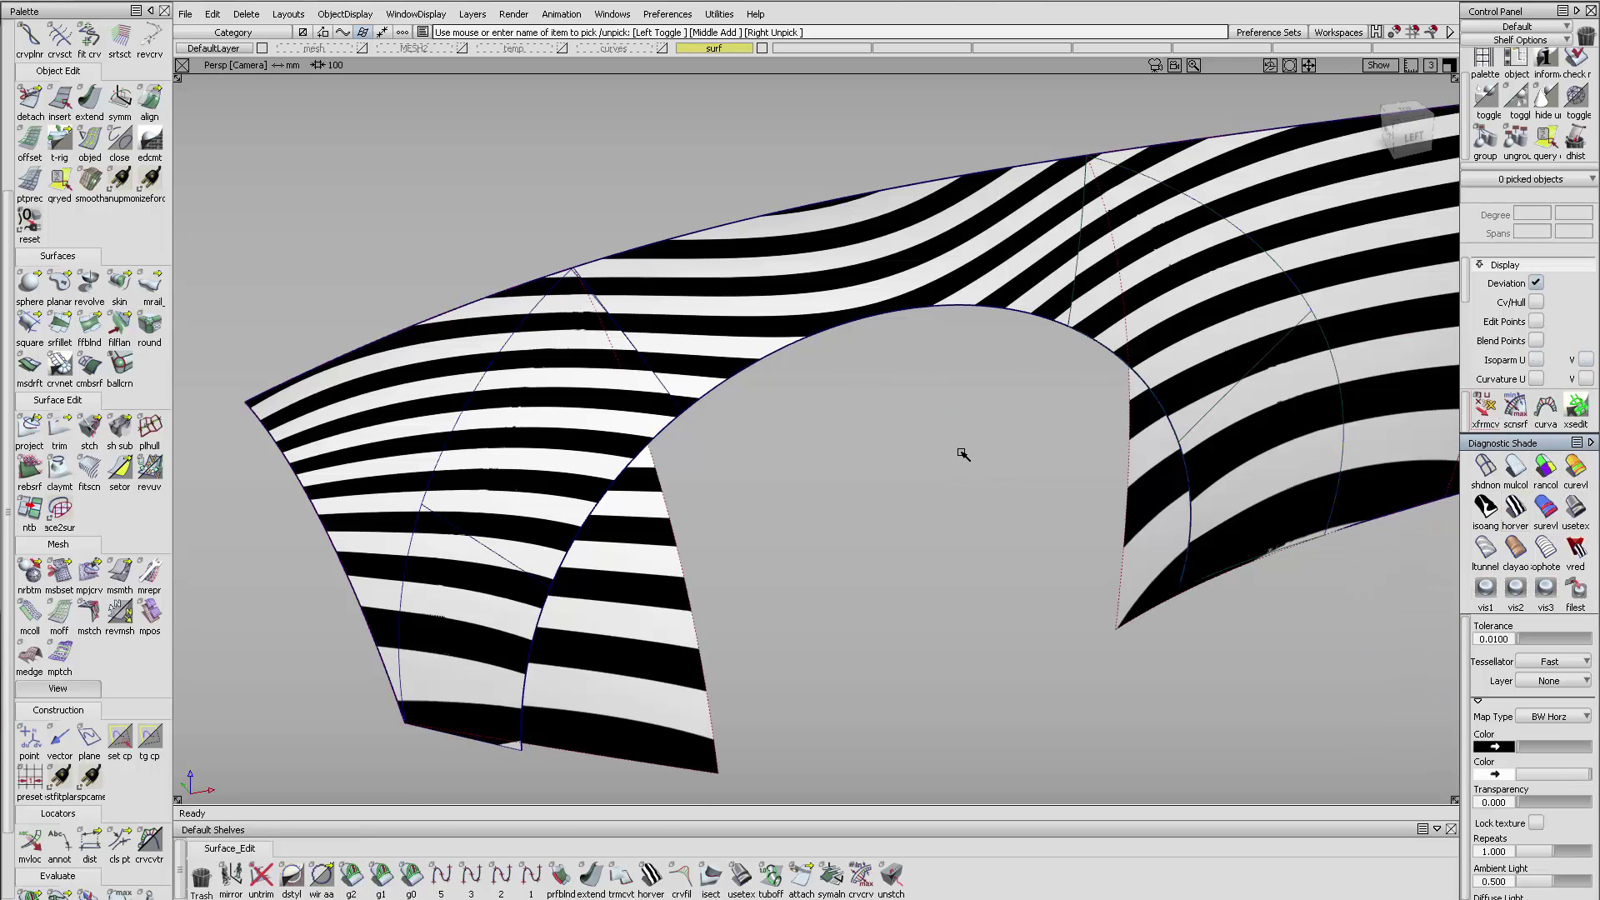
alt+shift+drag(961, 450, 837, 395)
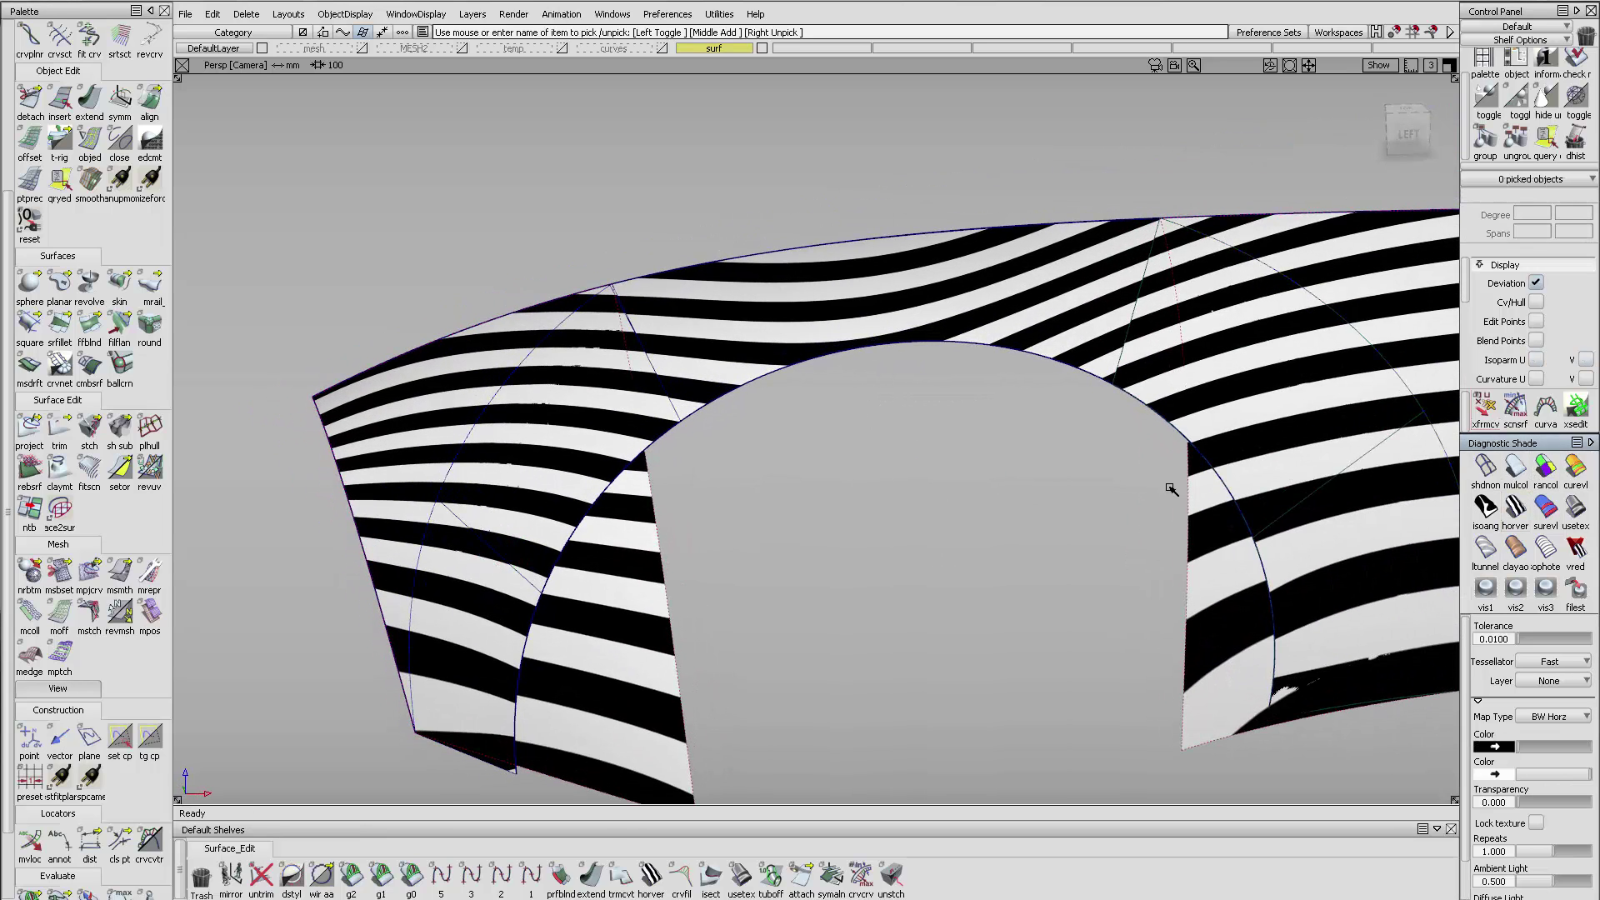
- Turn off the zebra shading and delete the existing surface above the wheel arch
click(1487, 470)
alt+shift+middle_drag(914, 303, 867, 349)
alt+shift+right_drag(867, 349, 908, 314)
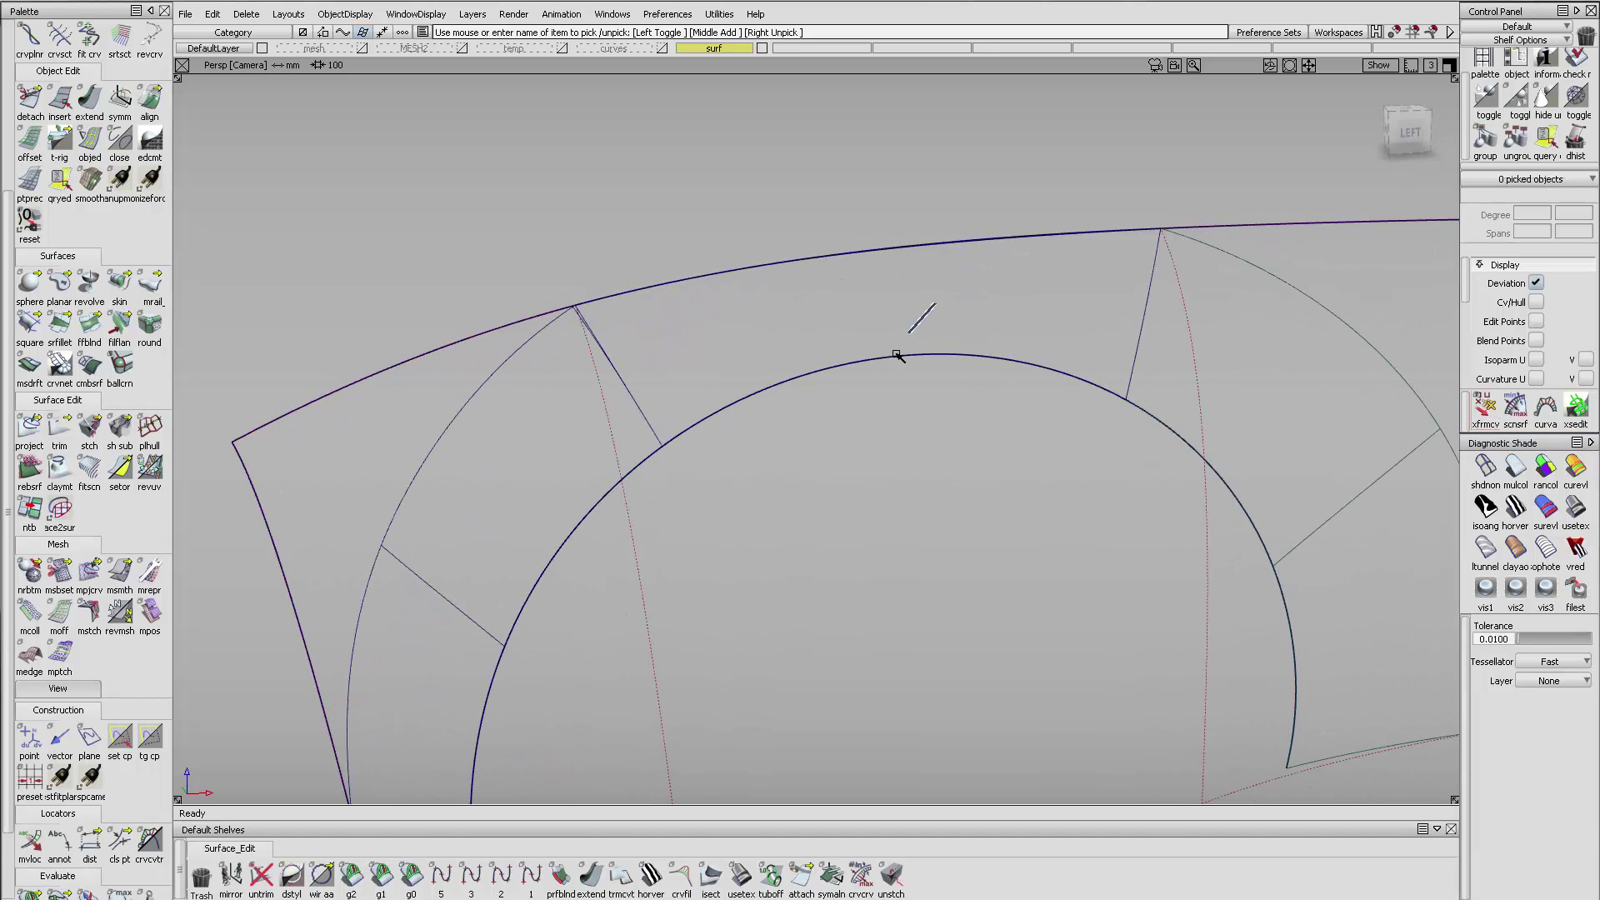
click(914, 317)
key(Delete)
key(Return)
- Build a Square surface above the arch from the fender's top edge, front blend edge, arch curve and rear blend edge
click(621, 293)
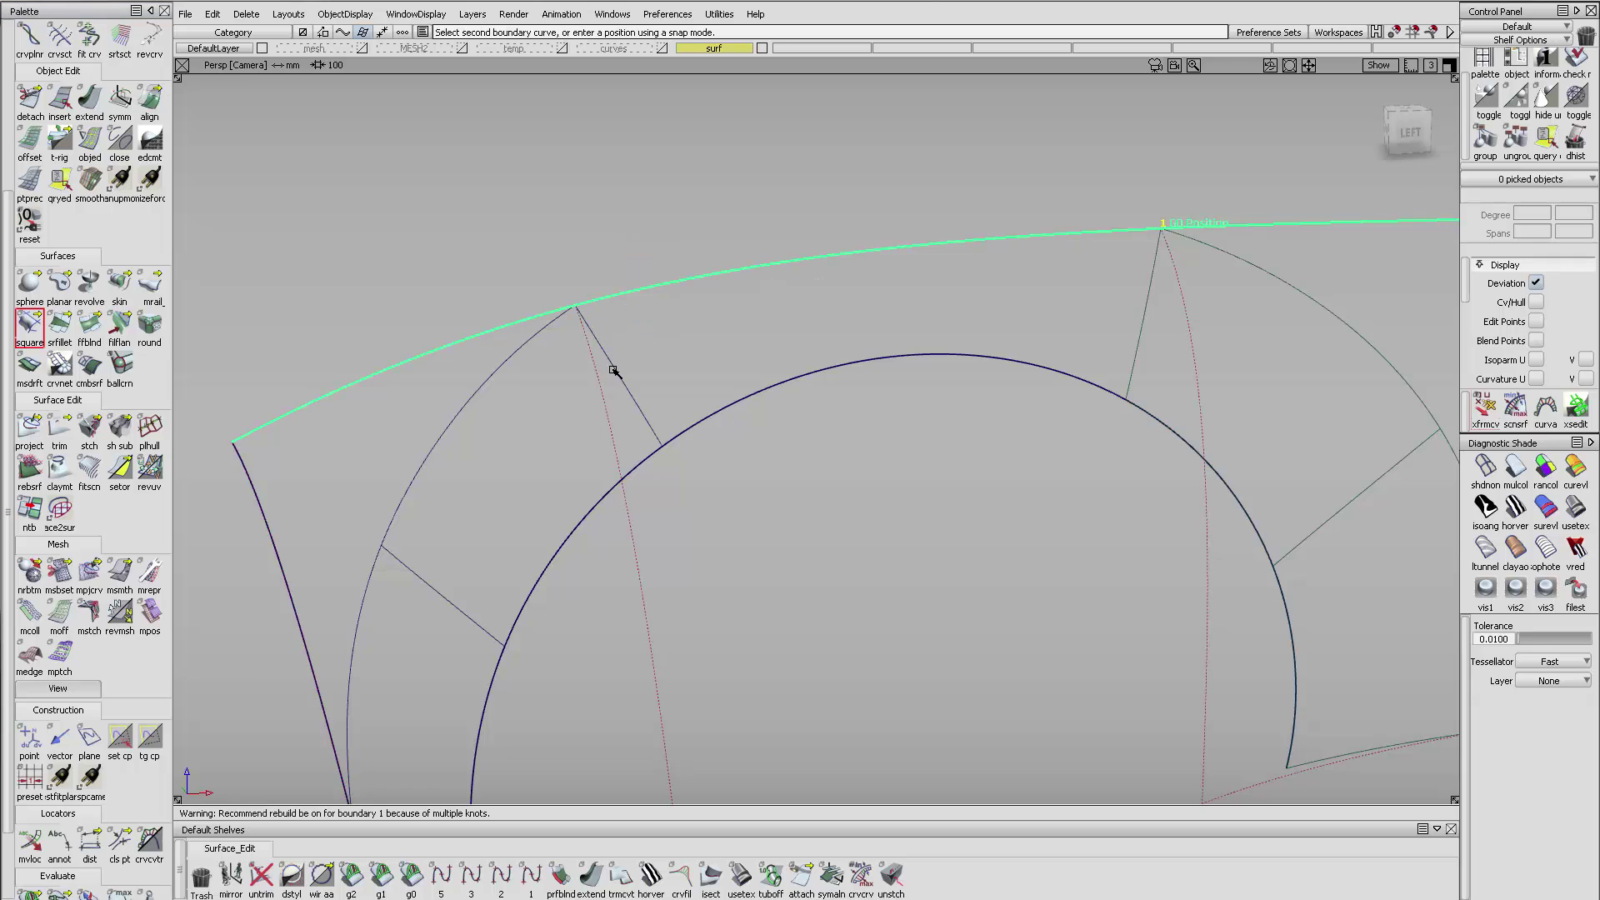
click(615, 364)
click(772, 379)
click(1141, 338)
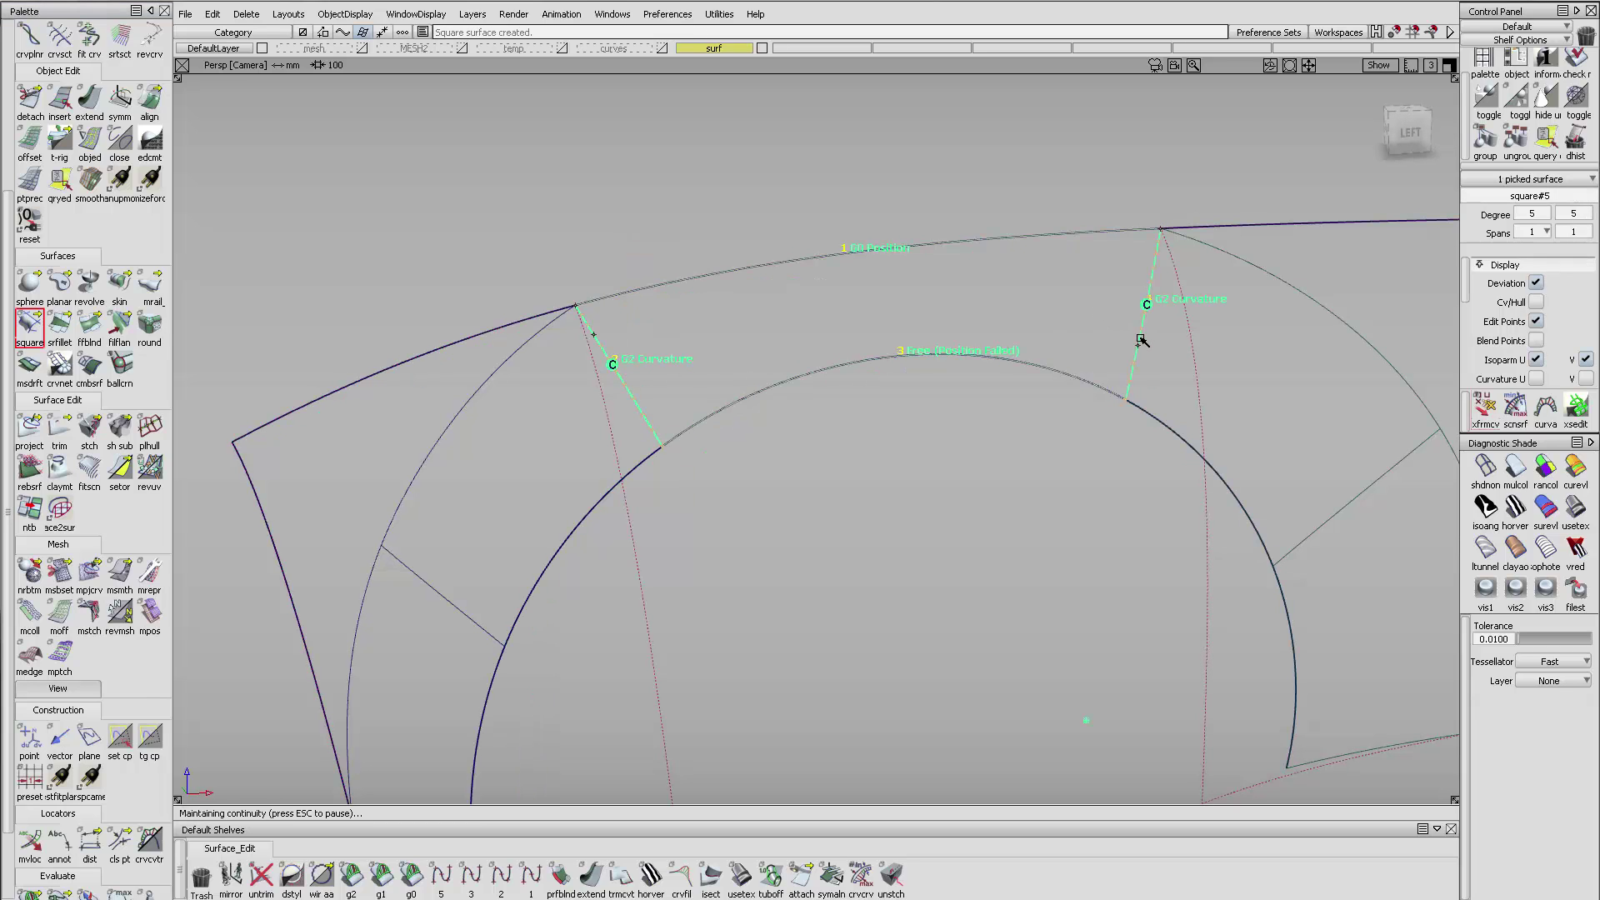
- Set the Square surface's boundary 3 along the wheel arch to G0 Position continuity
alt+shift+drag(882, 372, 968, 484)
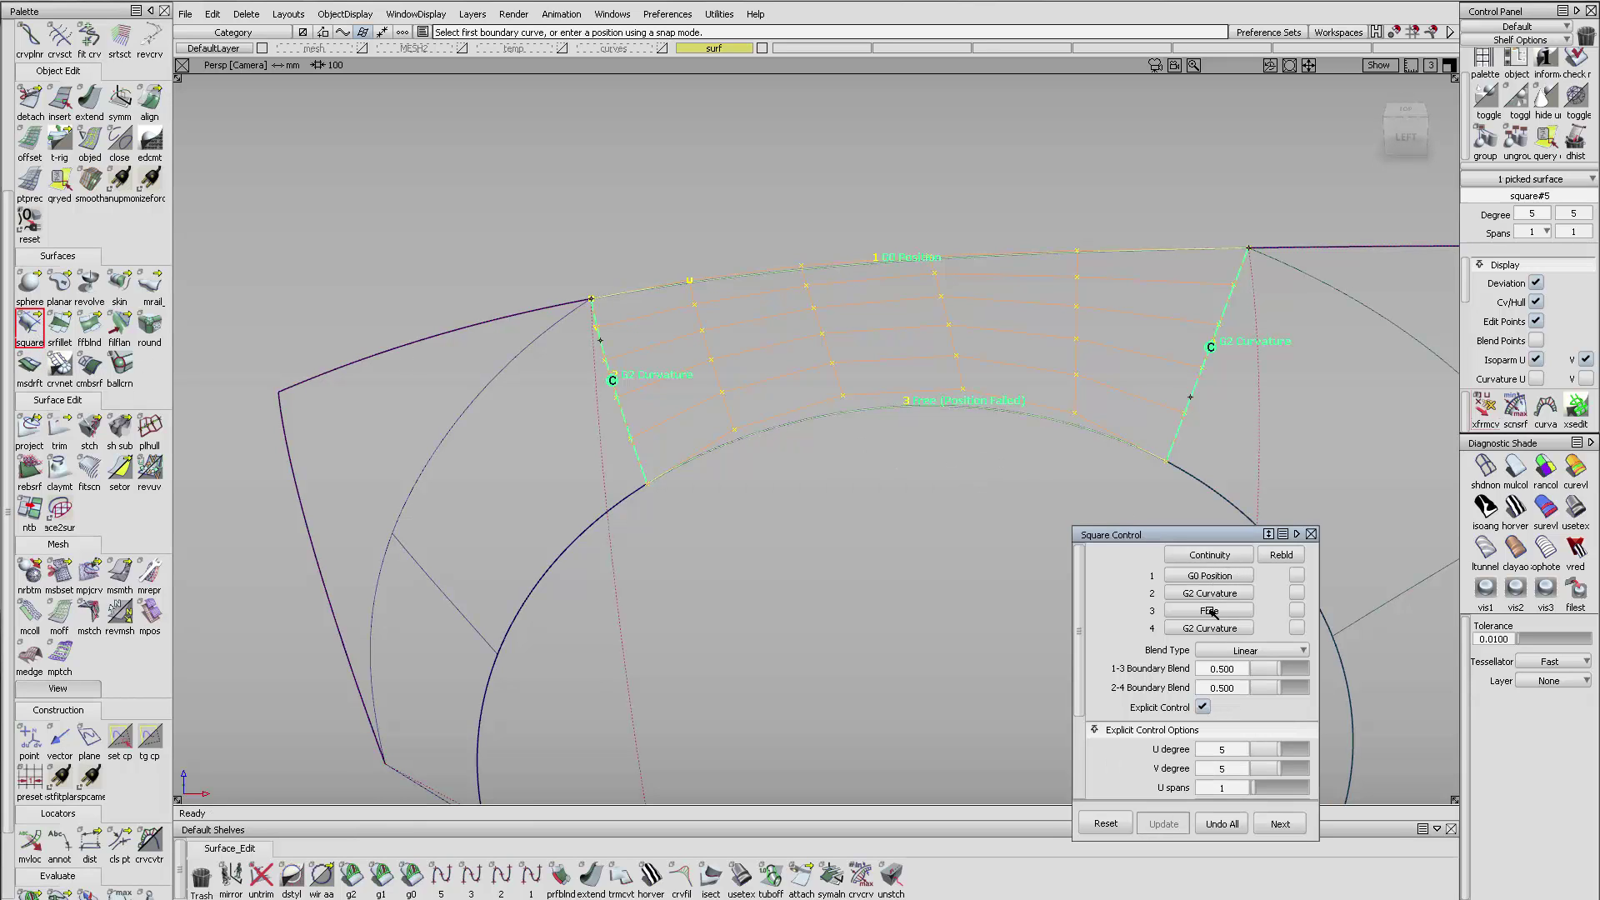
click(1210, 612)
click(1215, 646)
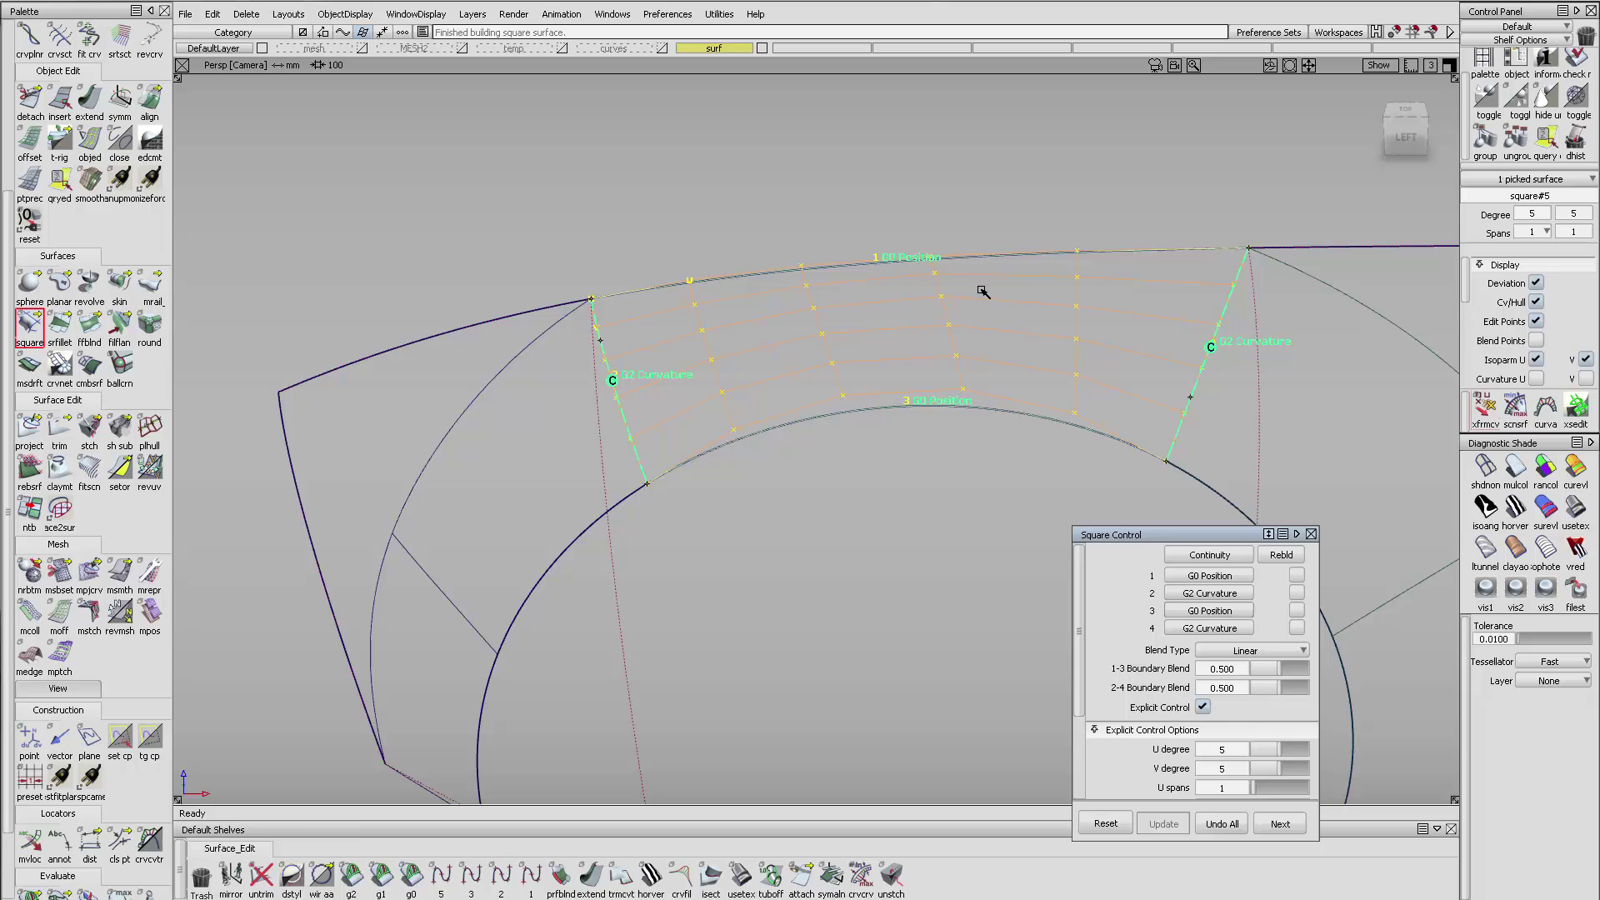
- Inspect the new surface above the arch with zebra stripes and Gaussian curvature shading
ctrl+shift+drag(933, 380, 882, 417)
click(1516, 506)
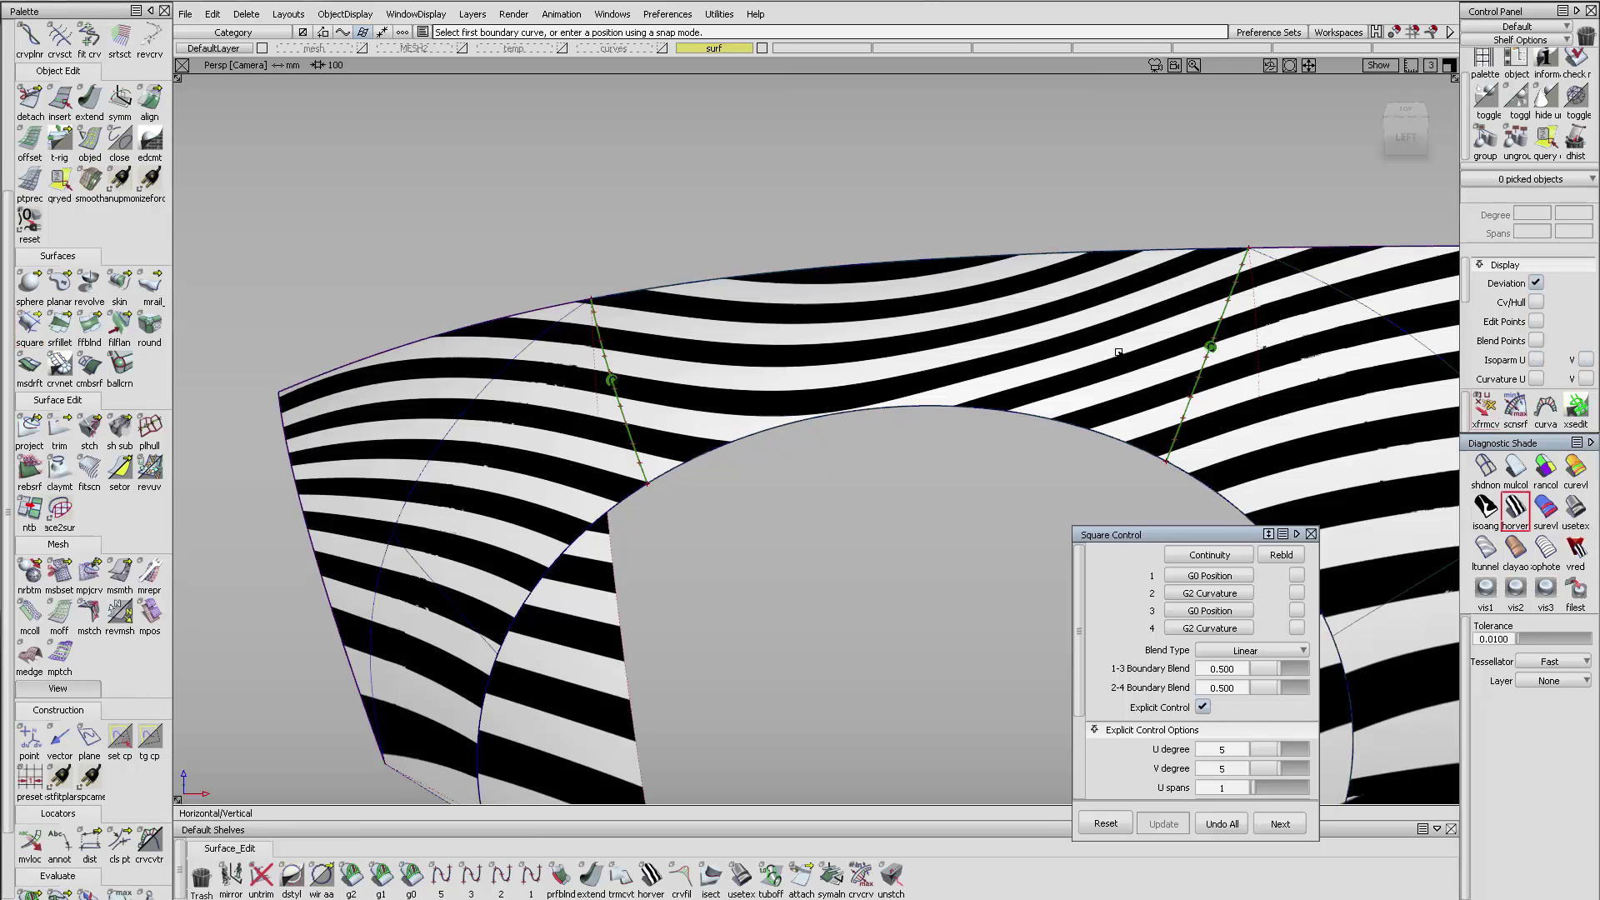
mouse_move(1113, 346)
alt+shift+mouse_down()
mouse_move(1001, 348)
mouse_move(1080, 435)
mouse_move(1056, 457)
alt+shift+mouse_up()
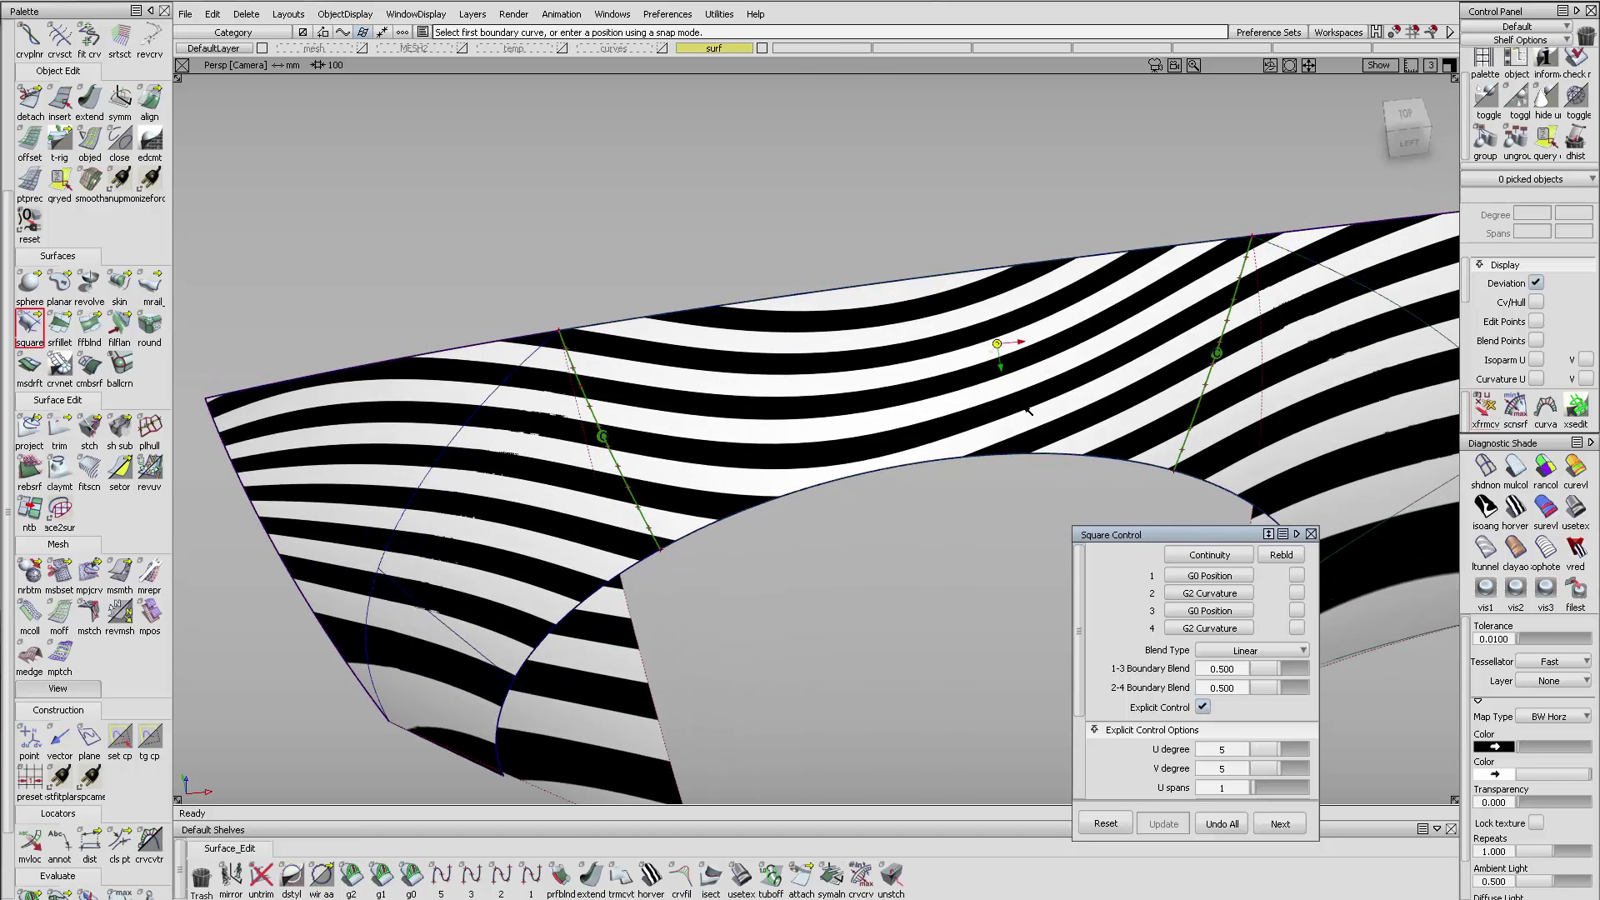
click(58, 187)
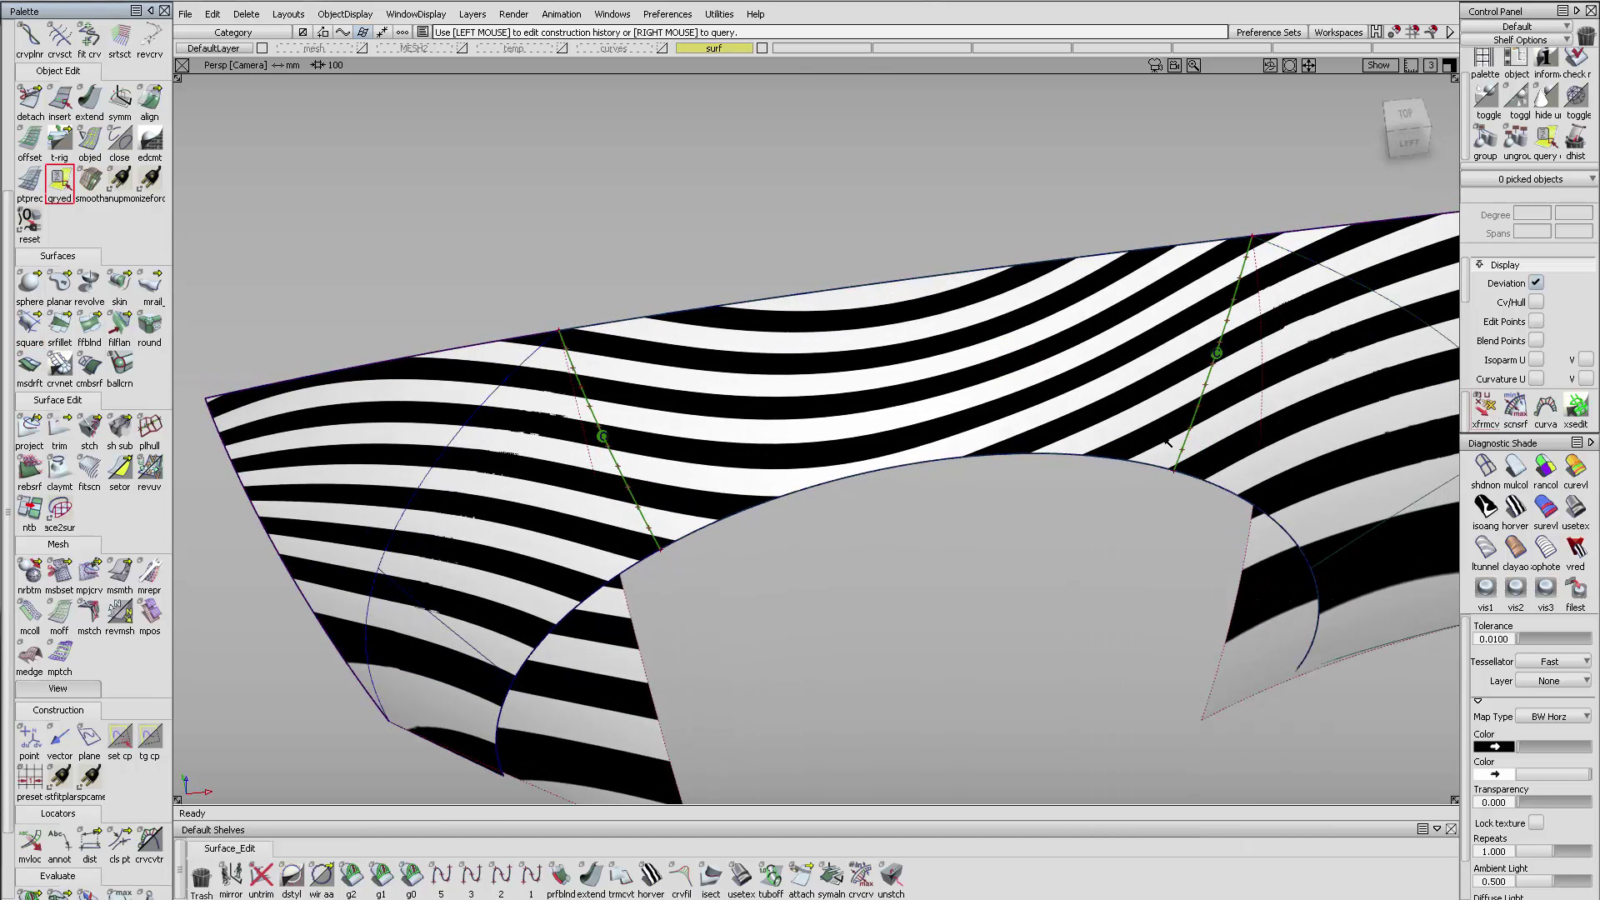
click(1573, 468)
alt+shift+drag(1032, 492, 992, 403)
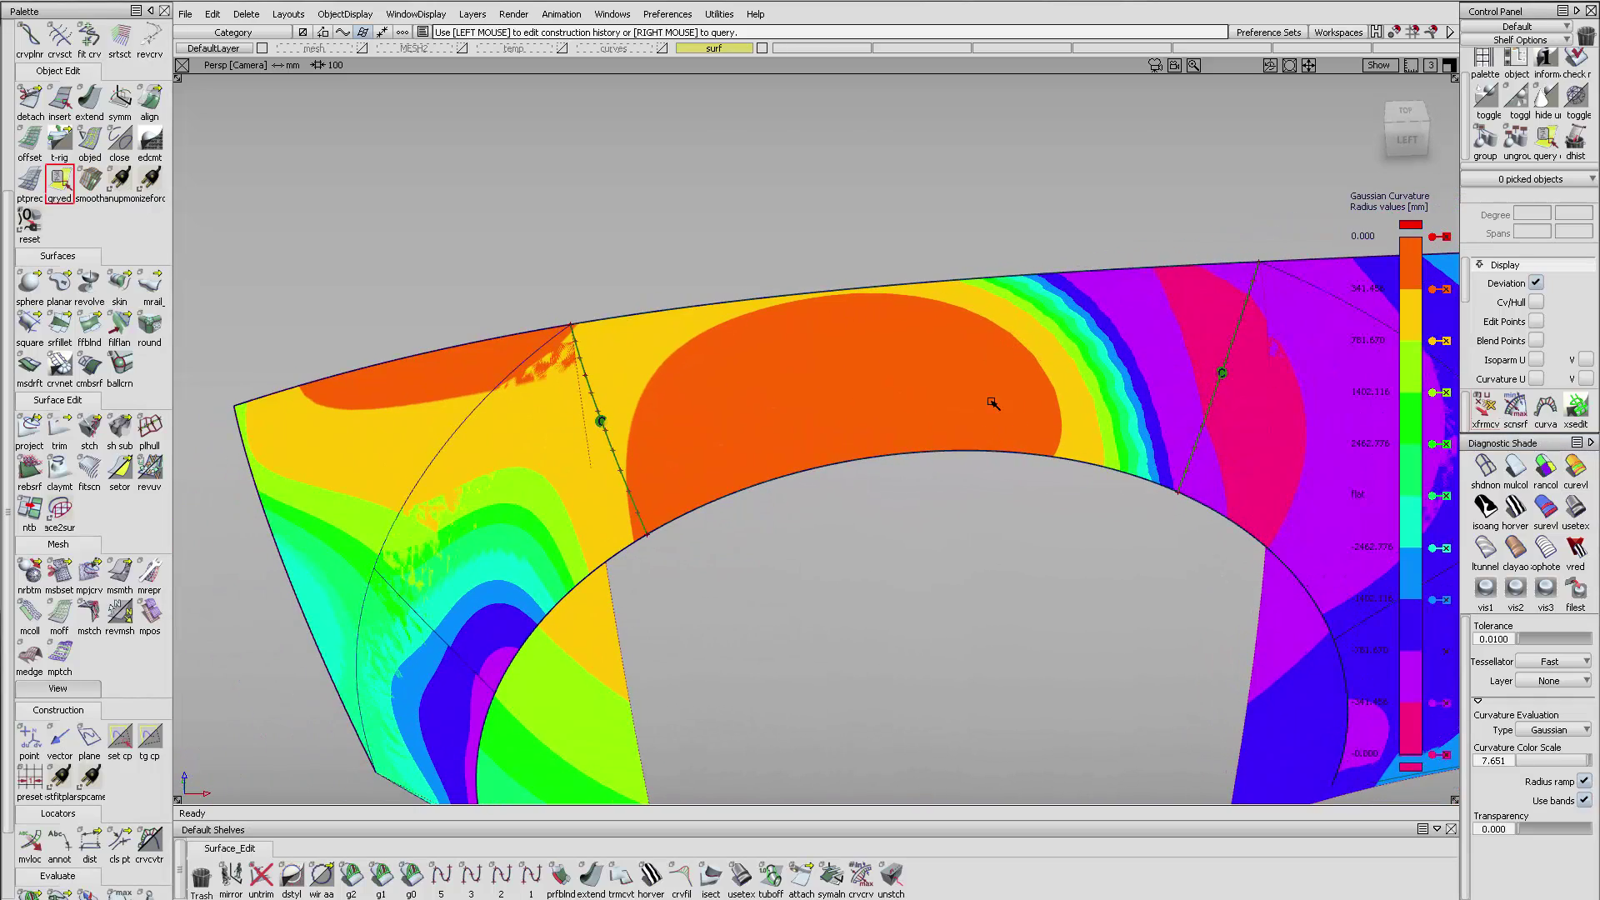
- Edit the Square surface above the arch, setting the 1-3 boundary blend to 0.350 and the 2-4 boundary blend to 0.450
click(907, 395)
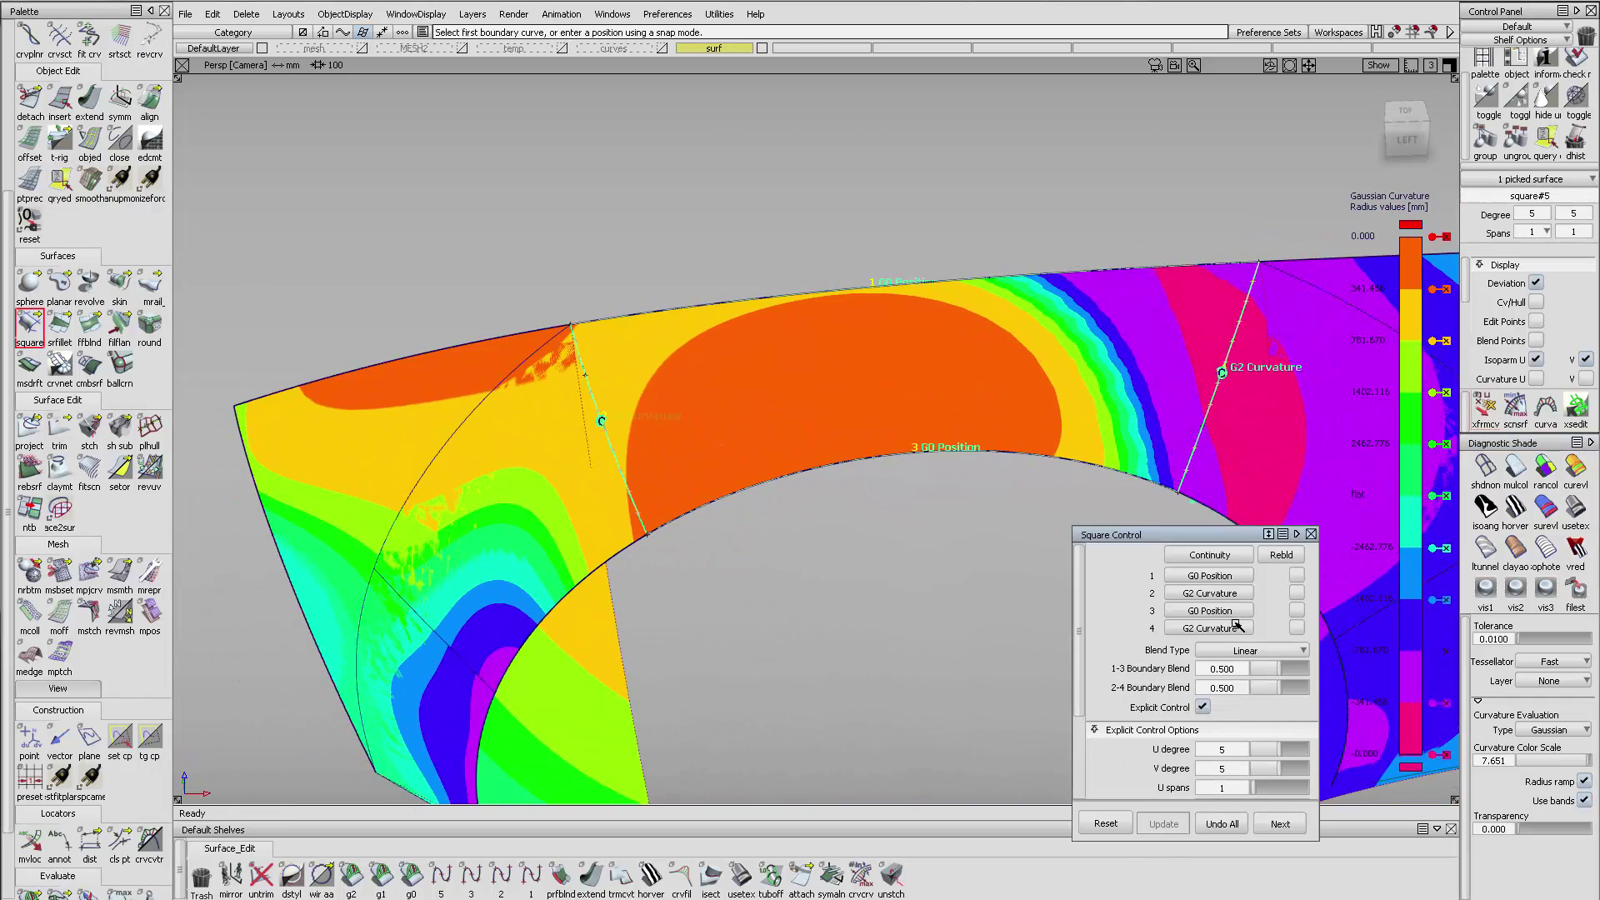
drag(1270, 671, 1276, 674)
click(1279, 670)
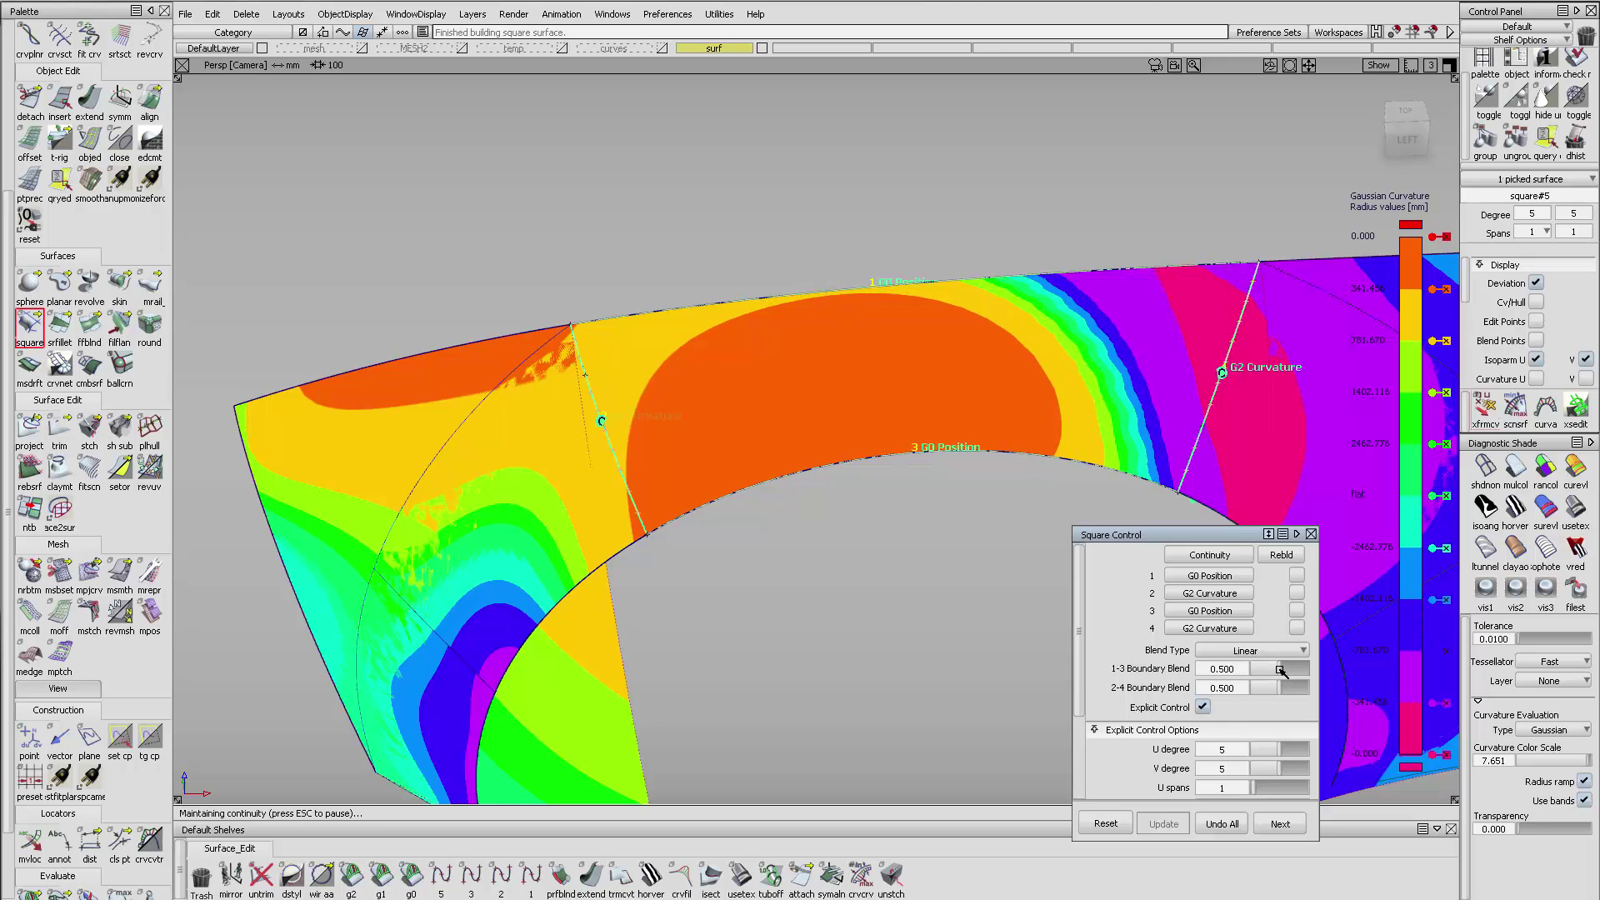
click(1287, 688)
drag(1281, 672, 1273, 672)
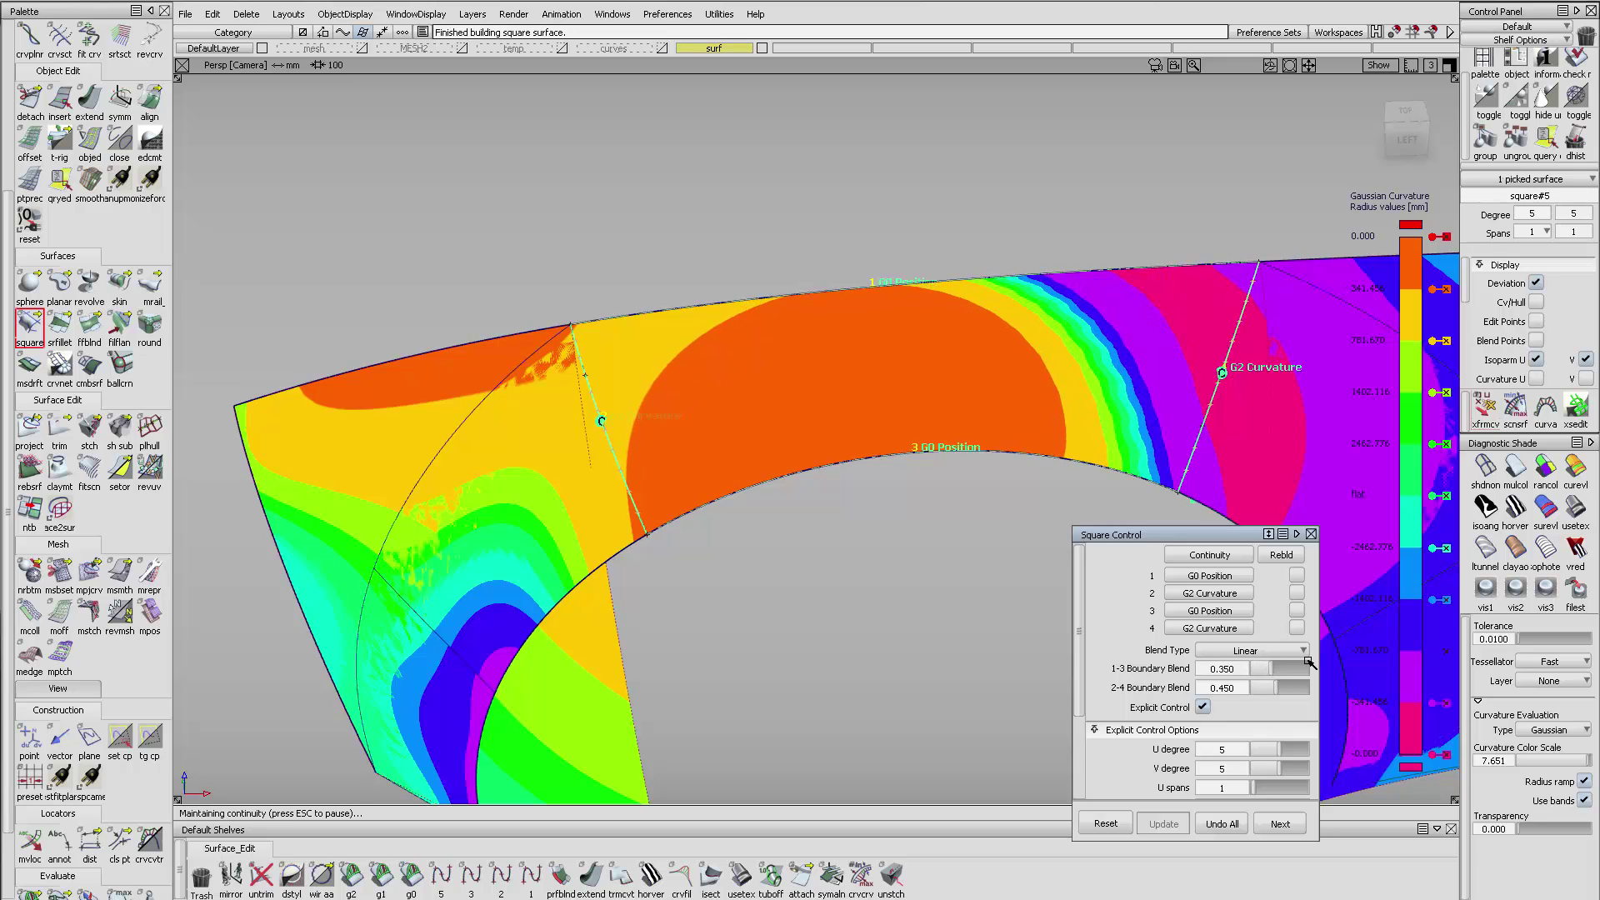
- Apply horizontal zebra shading and set the 1-3 boundary blend of the Square surface above the arch to 0.500
click(950, 484)
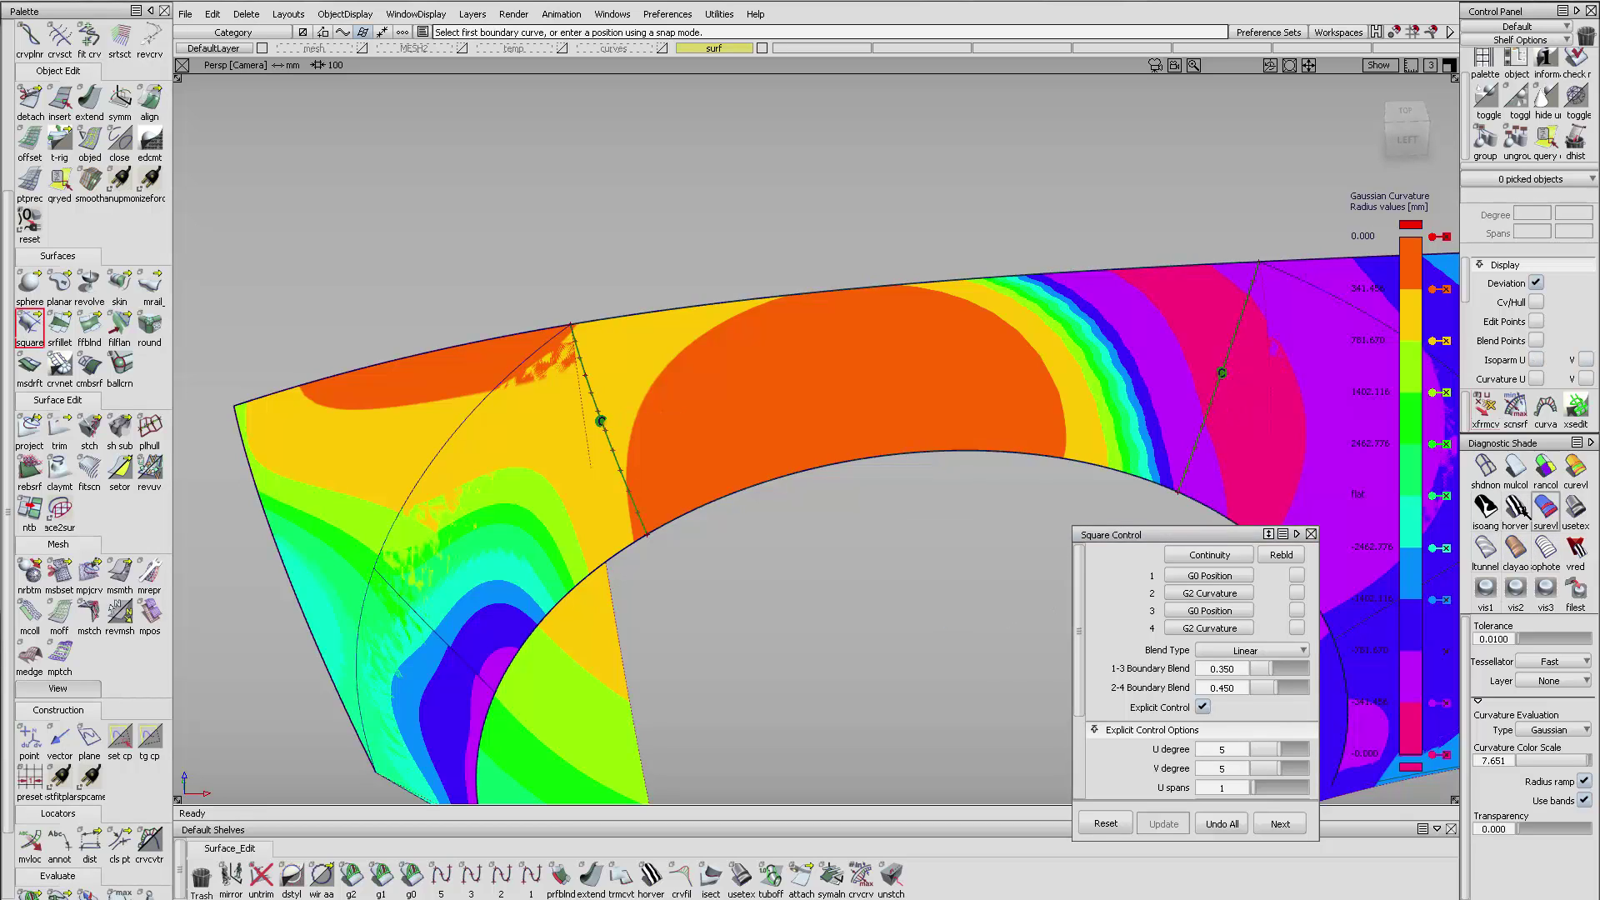
click(1516, 507)
drag(1269, 669, 1280, 673)
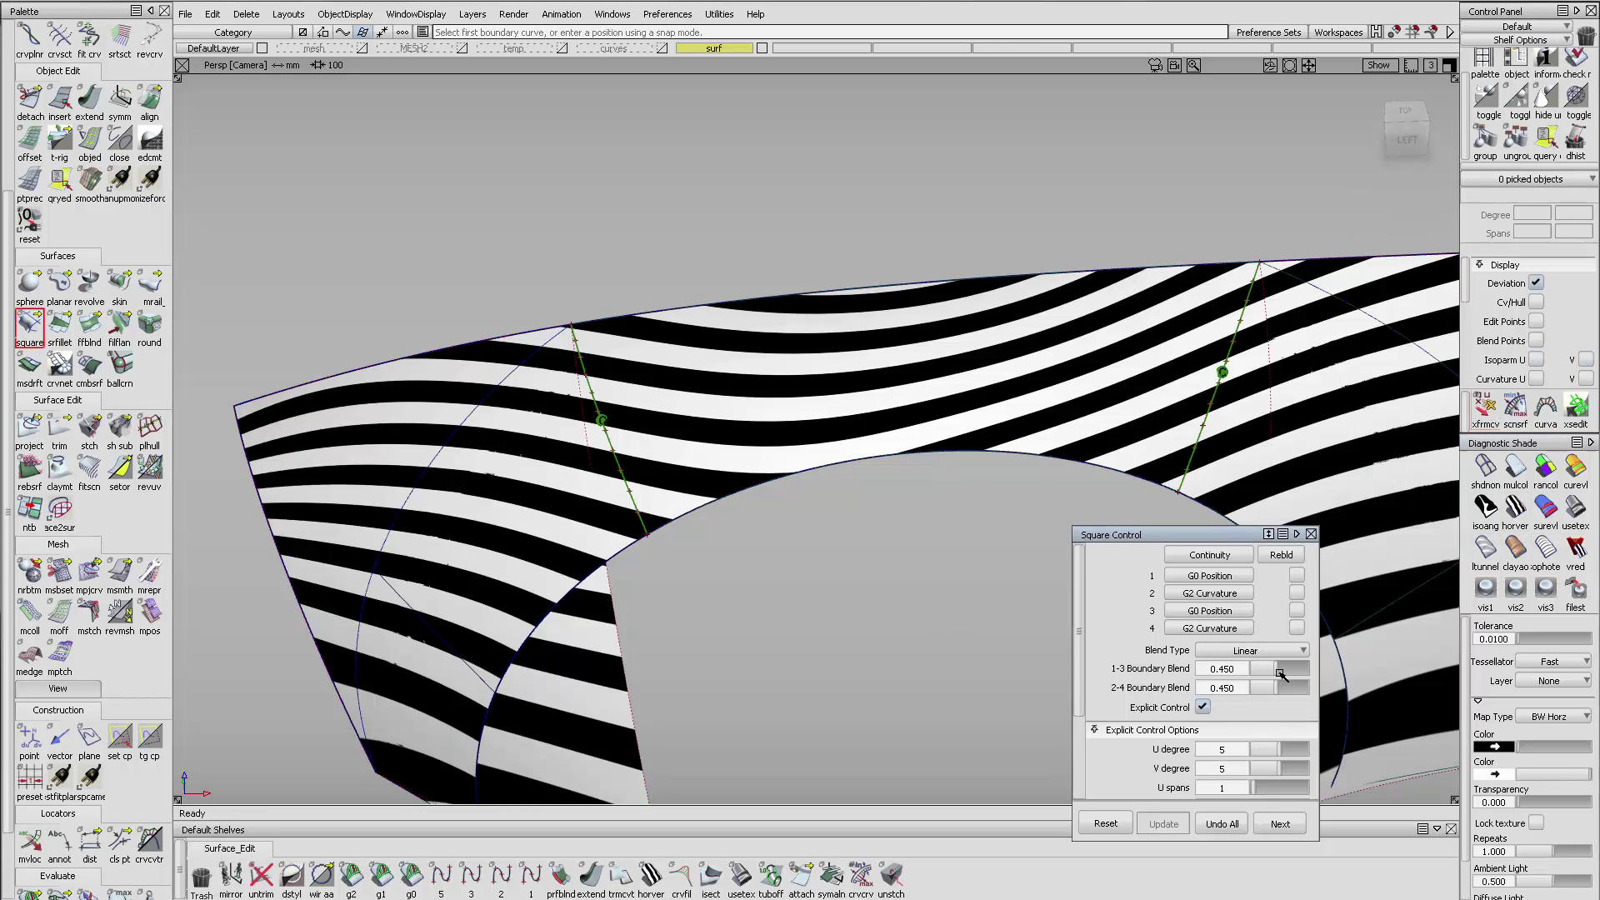
click(62, 185)
click(1085, 376)
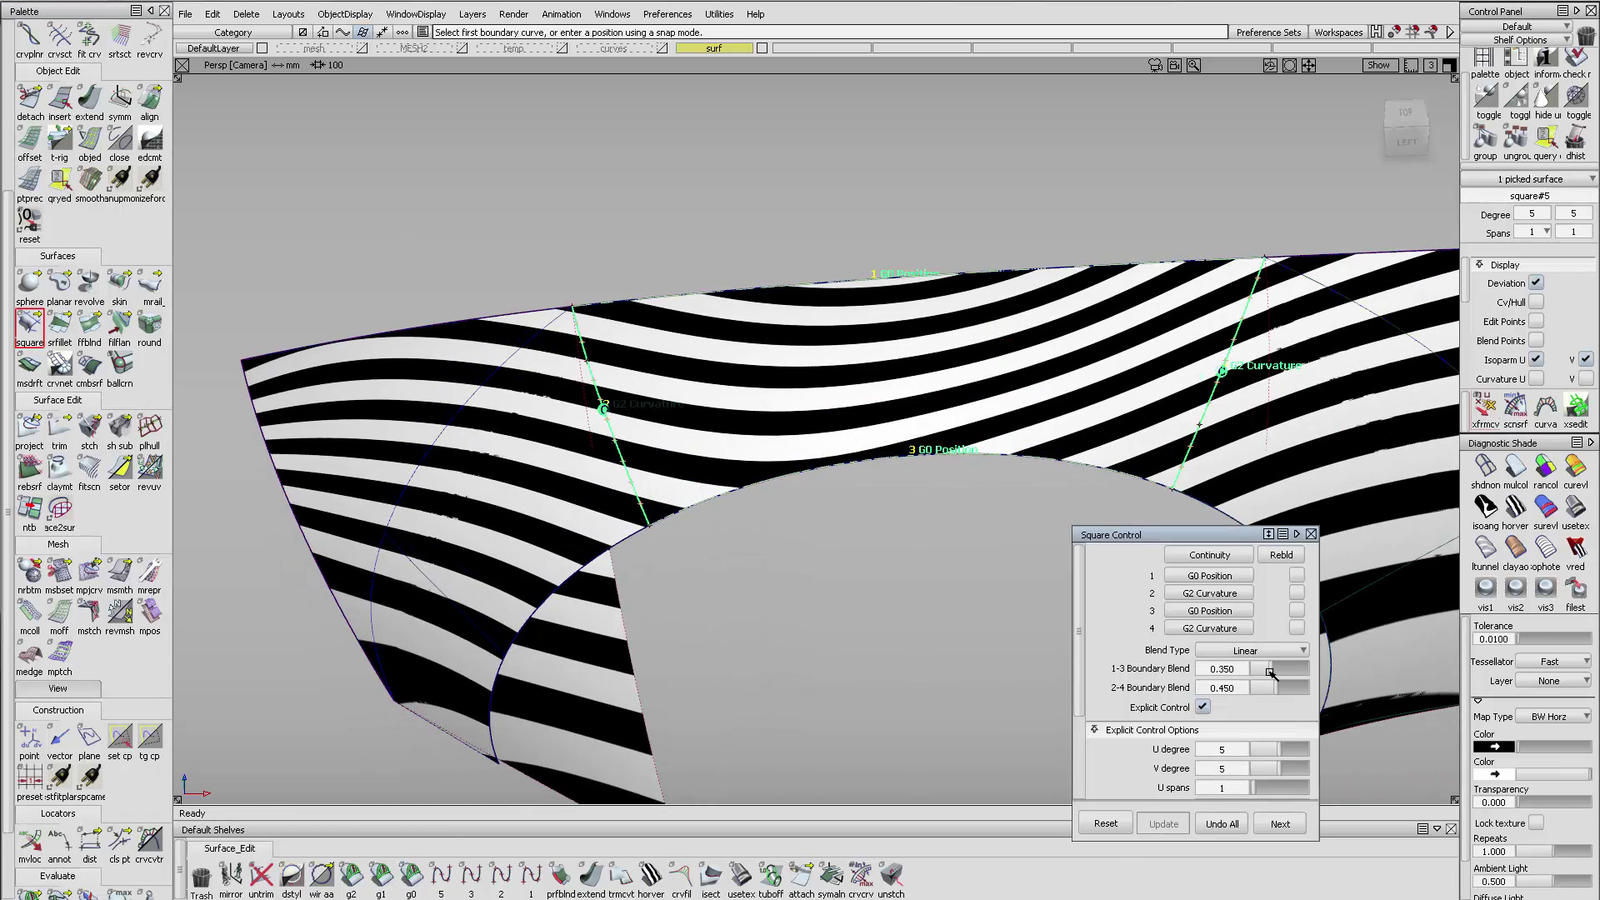
drag(1269, 668, 1283, 669)
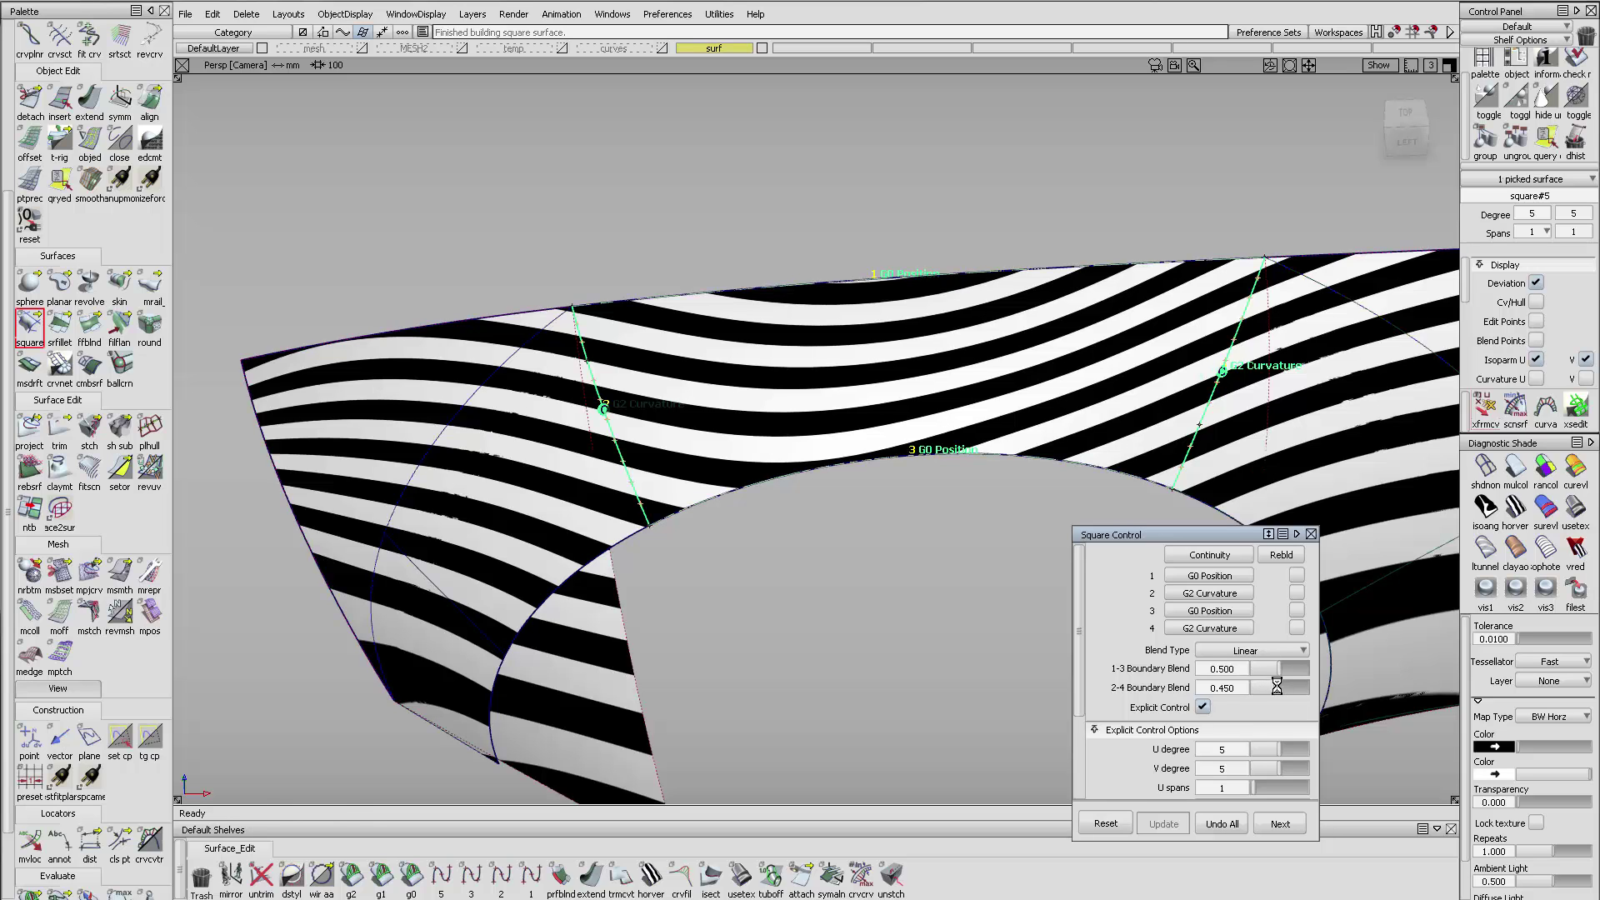
- Trim the front and rear blend surfaces to the wheel arch curve, keeping the regions outside the opening
mouse_move(1041, 354)
alt+shift+mouse_down()
mouse_move(1011, 346)
mouse_move(1039, 361)
mouse_move(1066, 342)
alt+shift+mouse_up()
alt+shift+middle_drag(1066, 341, 850, 309)
ctrl+shift+drag(585, 293, 750, 325)
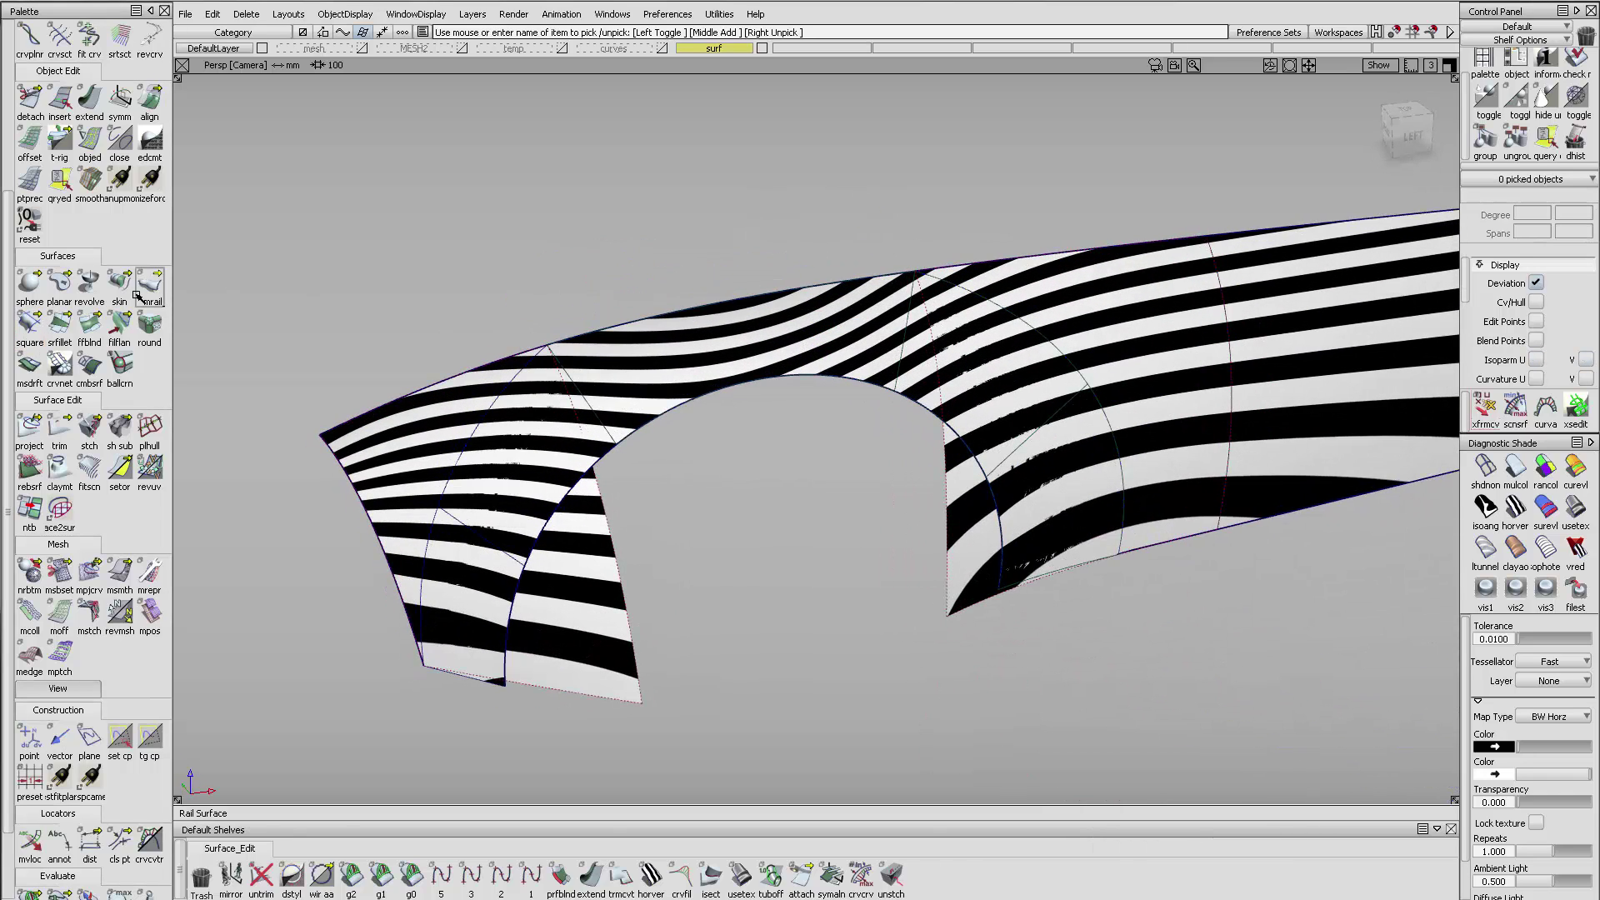
click(62, 425)
click(411, 460)
click(411, 461)
click(1422, 784)
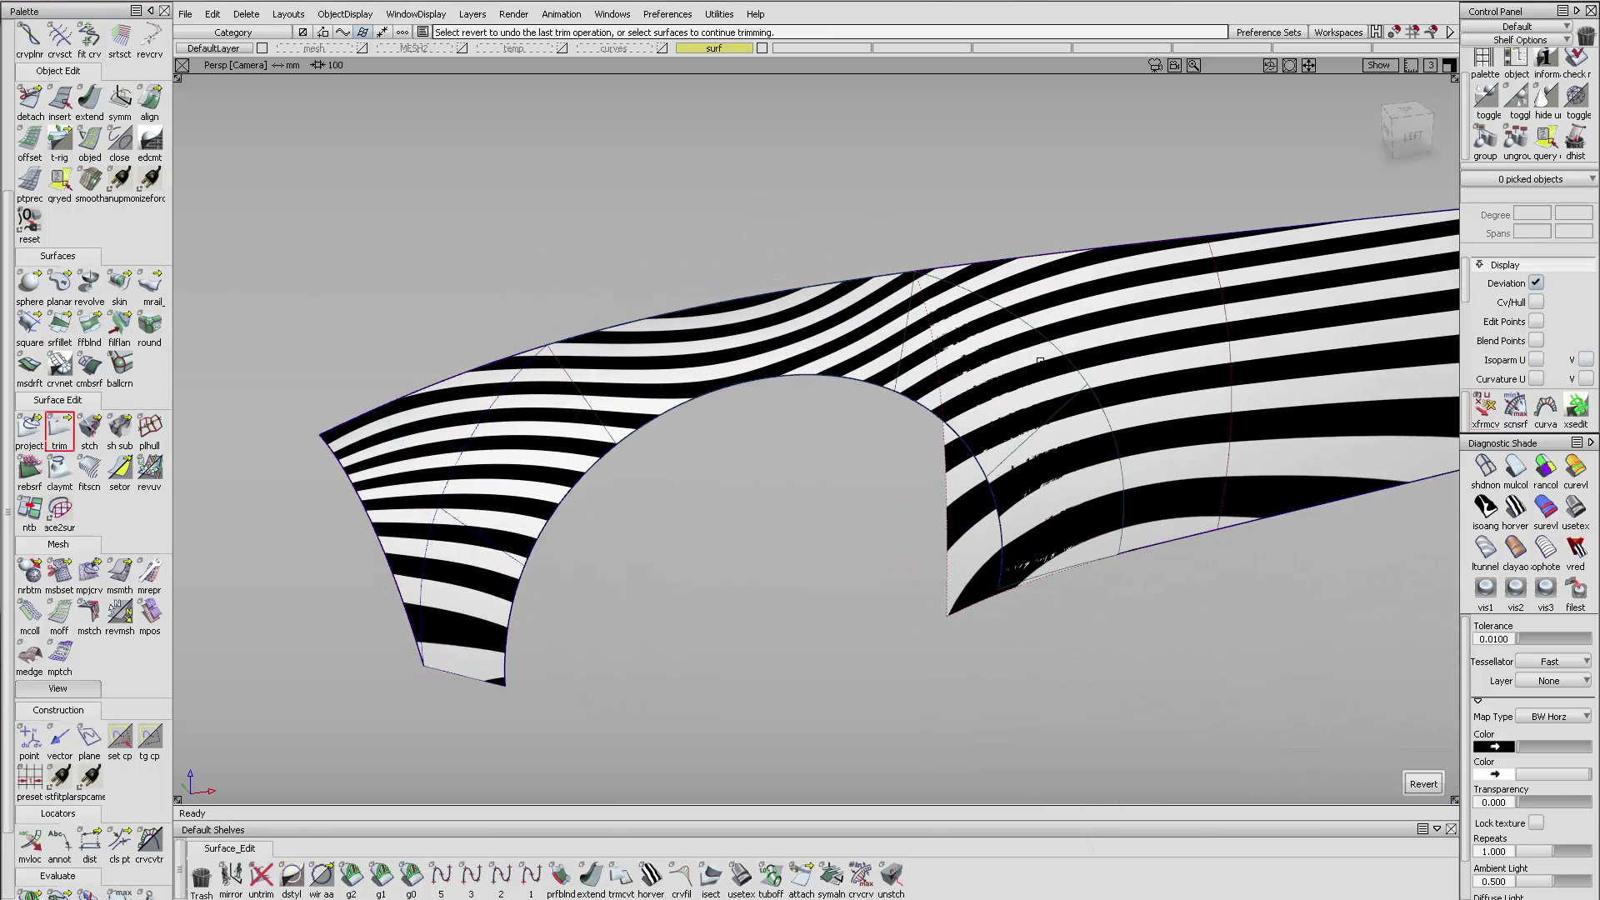
click(1115, 326)
click(1115, 326)
- Examine the zebra stripe flow across the trimmed fender and the control points of the Square surface above the arch
key(space)
alt+shift+drag(1114, 326, 1047, 399)
ctrl+shift+right_drag(1048, 398, 843, 259)
mouse_move(844, 259)
alt+shift+mouse_down()
mouse_move(1040, 360)
mouse_move(1053, 398)
mouse_move(939, 347)
mouse_move(590, 289)
mouse_move(610, 268)
mouse_move(600, 236)
mouse_move(567, 232)
mouse_move(999, 299)
mouse_move(957, 446)
mouse_move(1075, 275)
alt+shift+mouse_up()
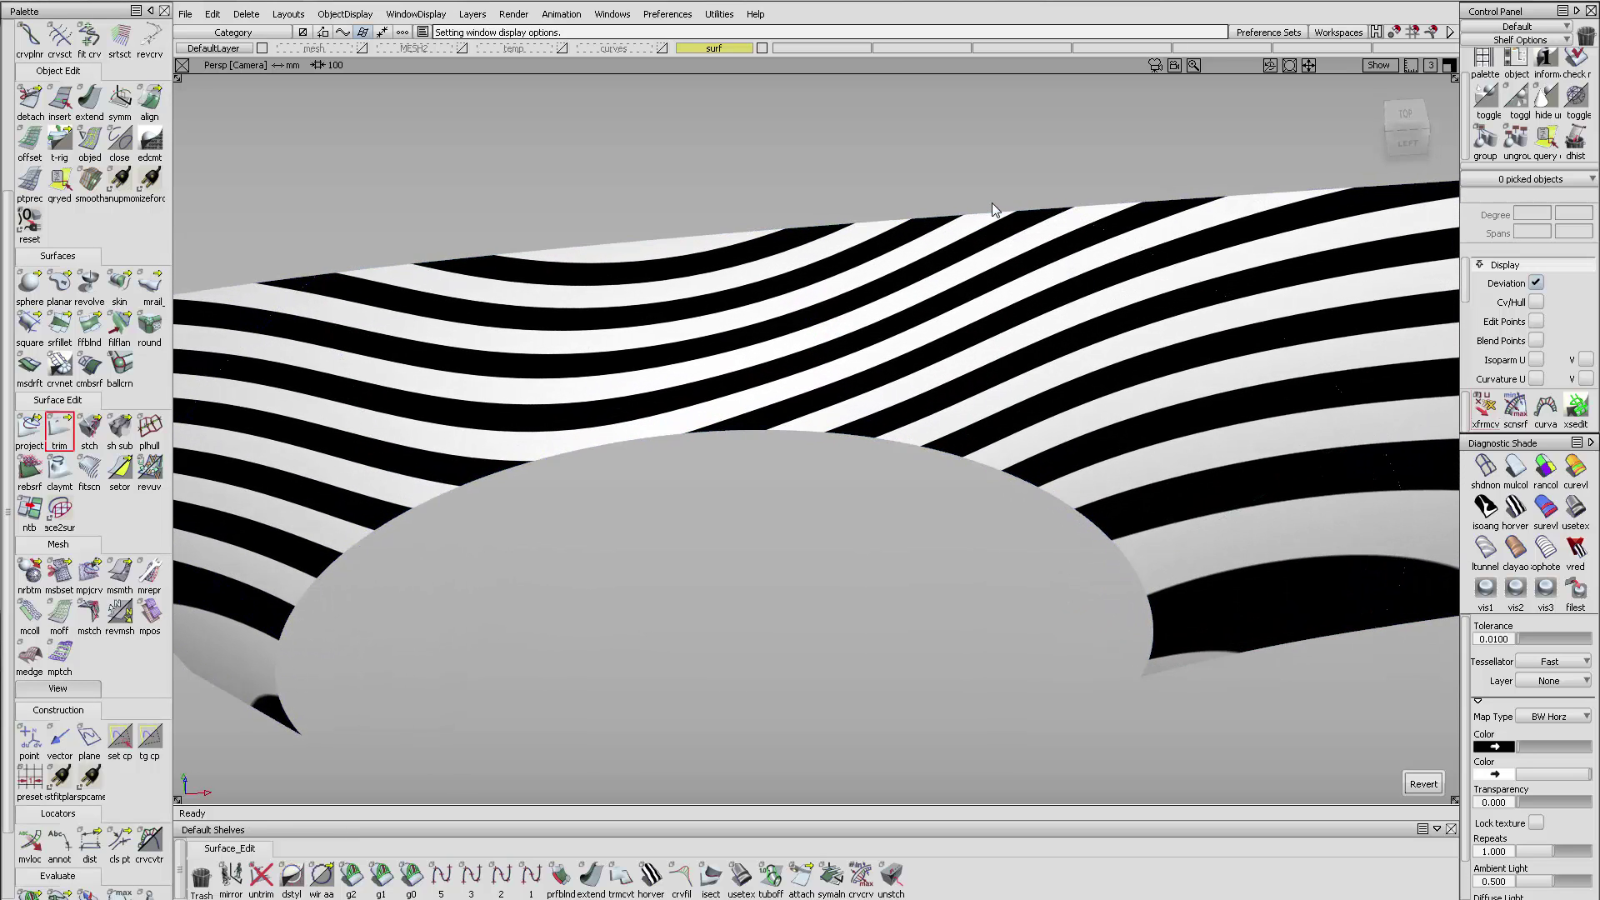
click(921, 393)
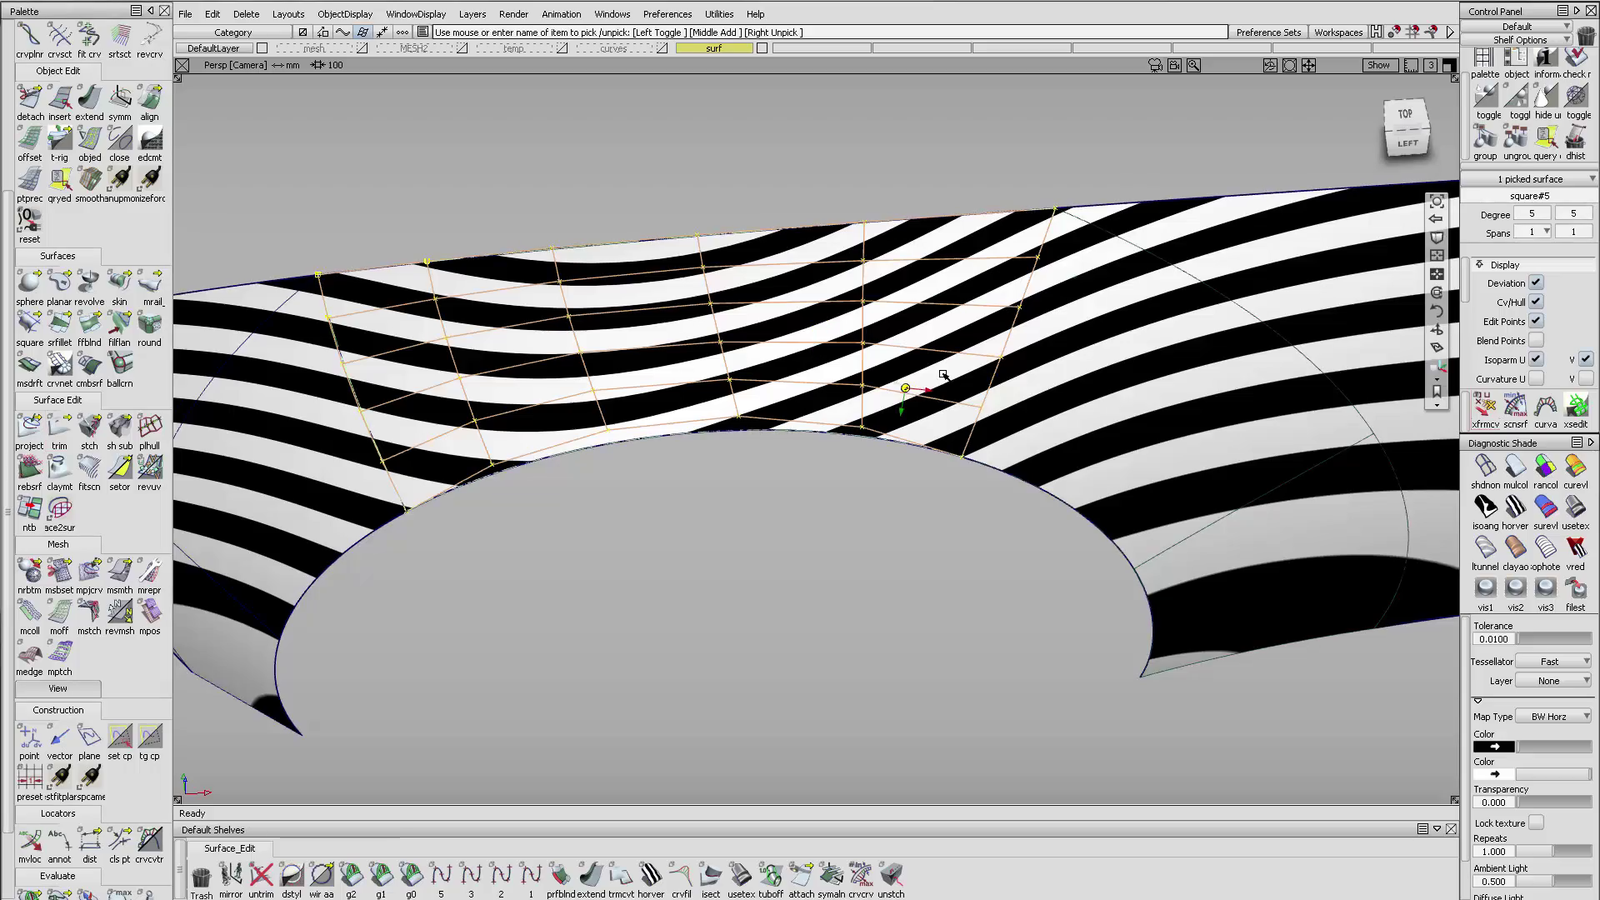
alt+shift+drag(921, 379, 1224, 229)
ctrl+shift+drag(995, 293, 962, 271)
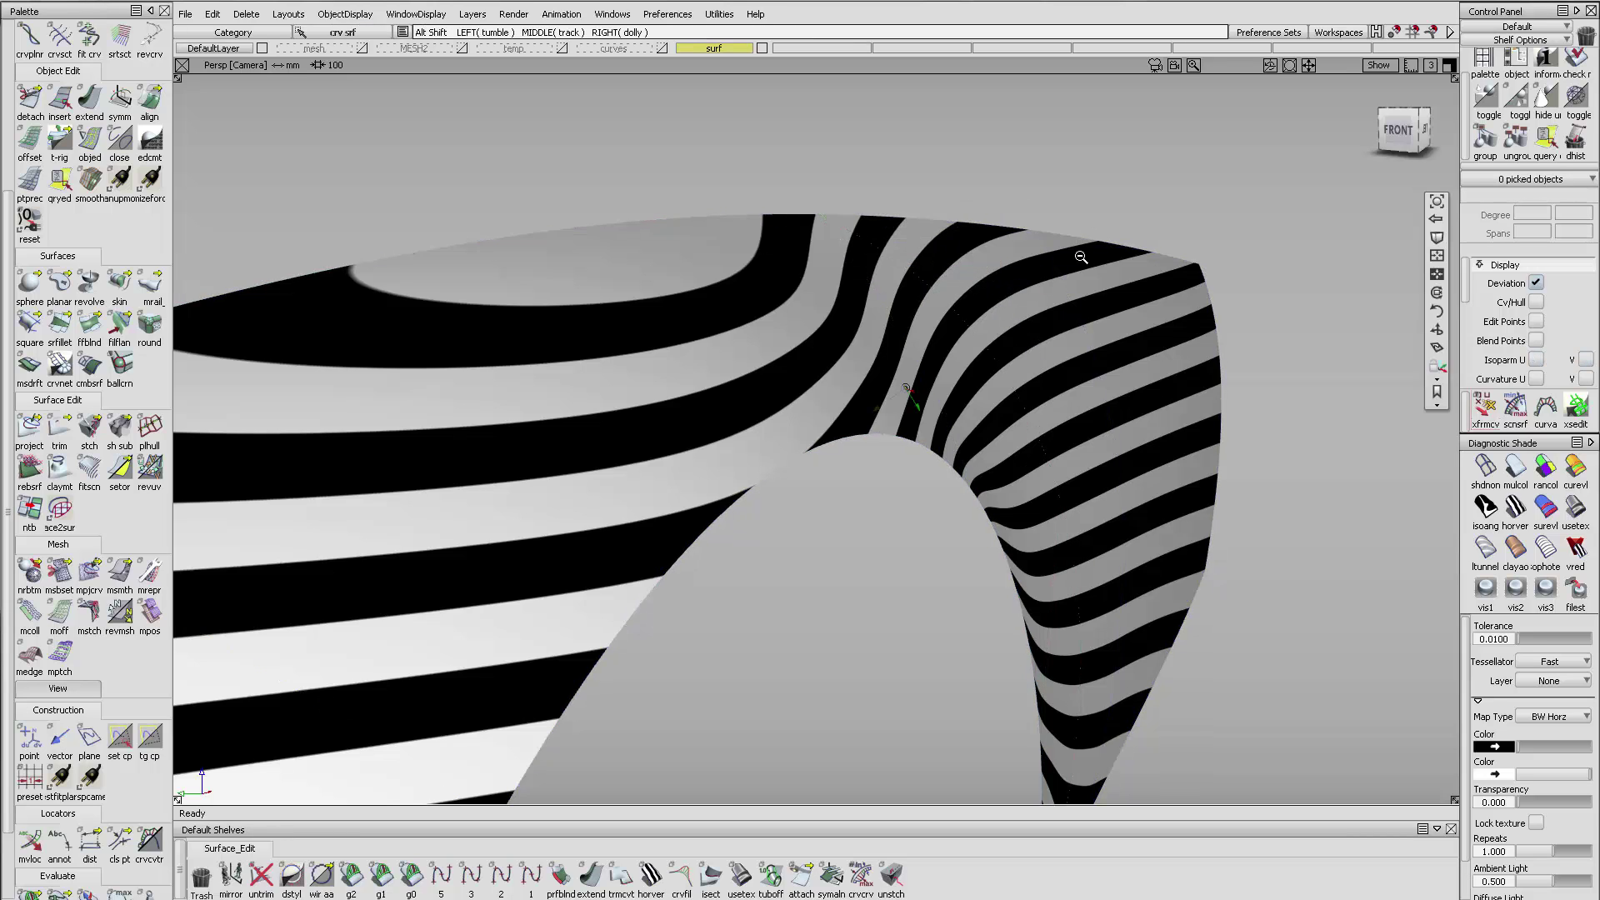
alt+shift+drag(1082, 254, 620, 329)
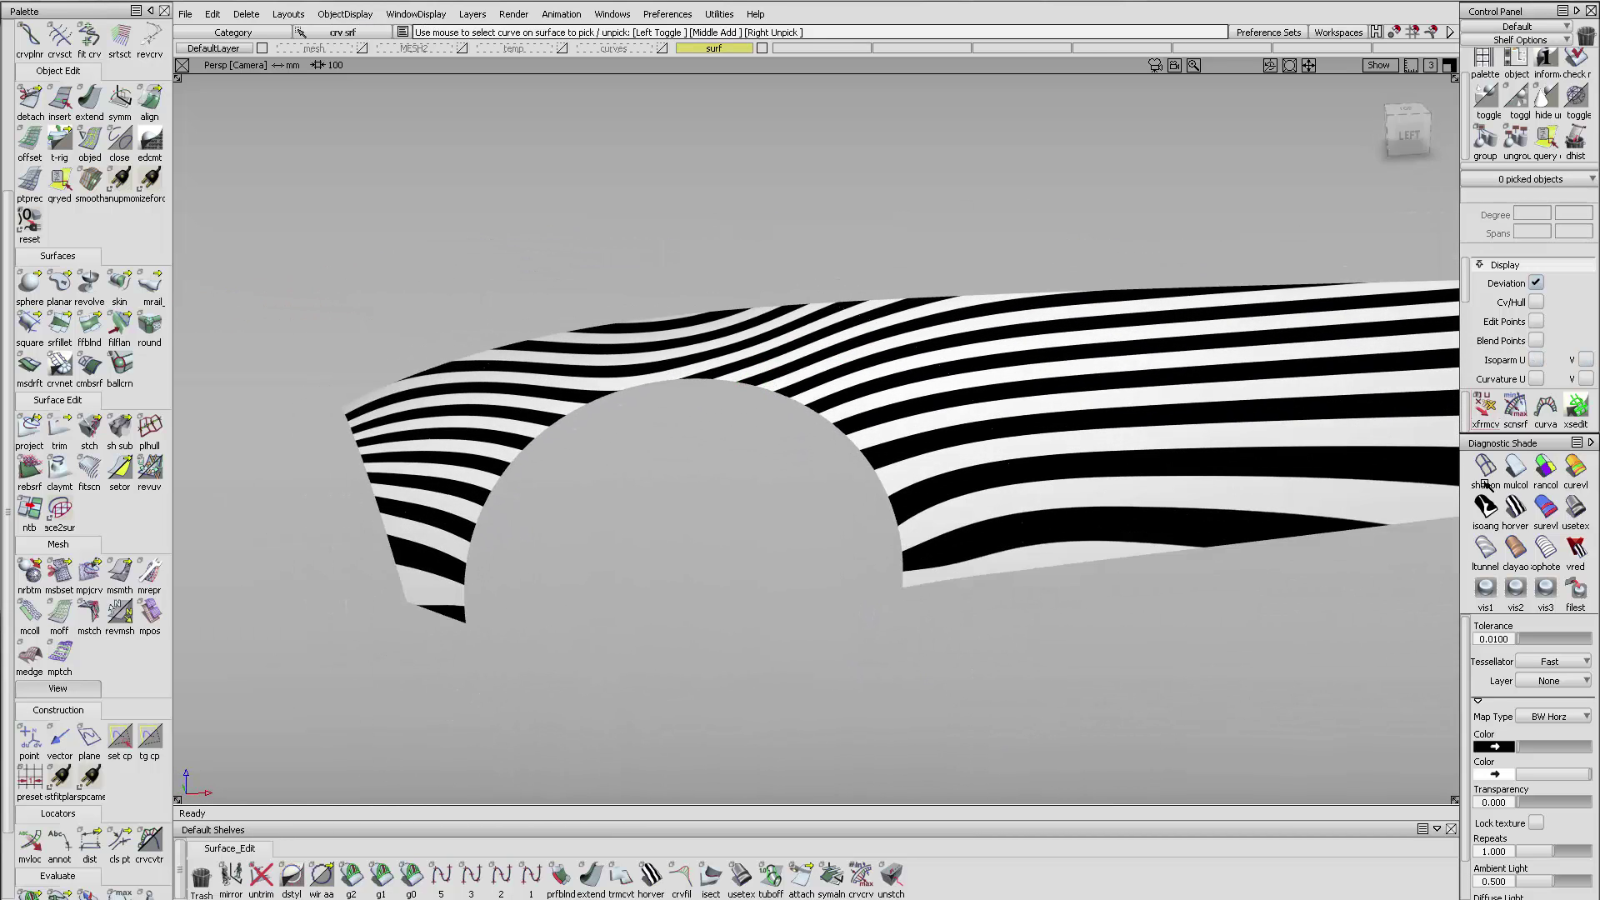
- Examine the fender's highlights with plain shaded display and the Shade-Sky reflection map
click(1514, 468)
alt+shift+drag(1050, 421, 879, 596)
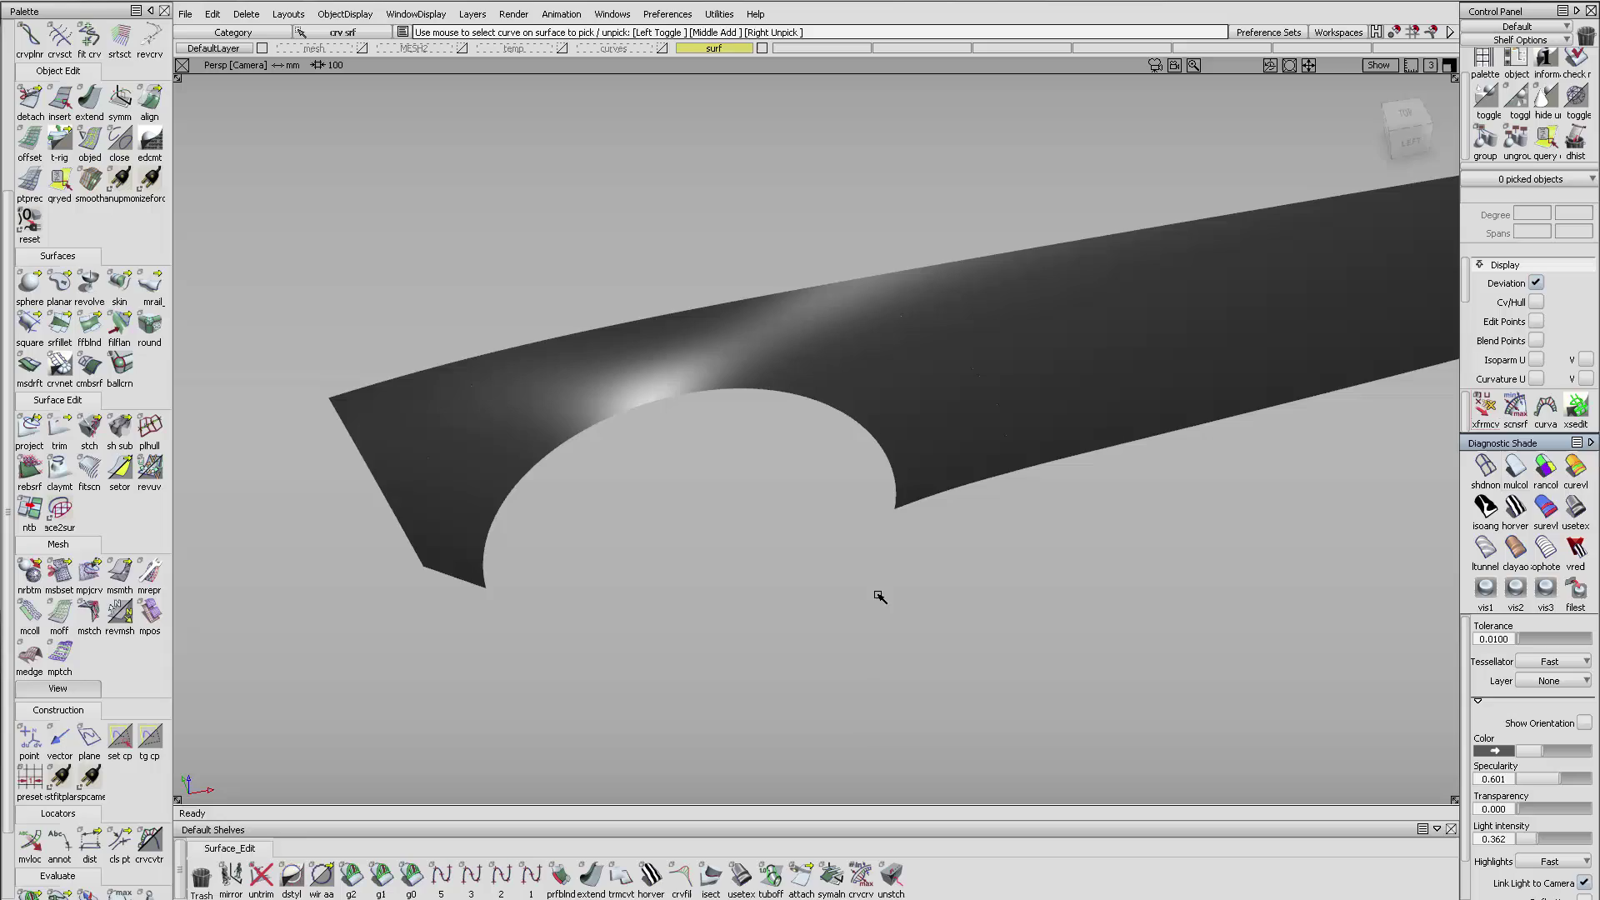
click(723, 883)
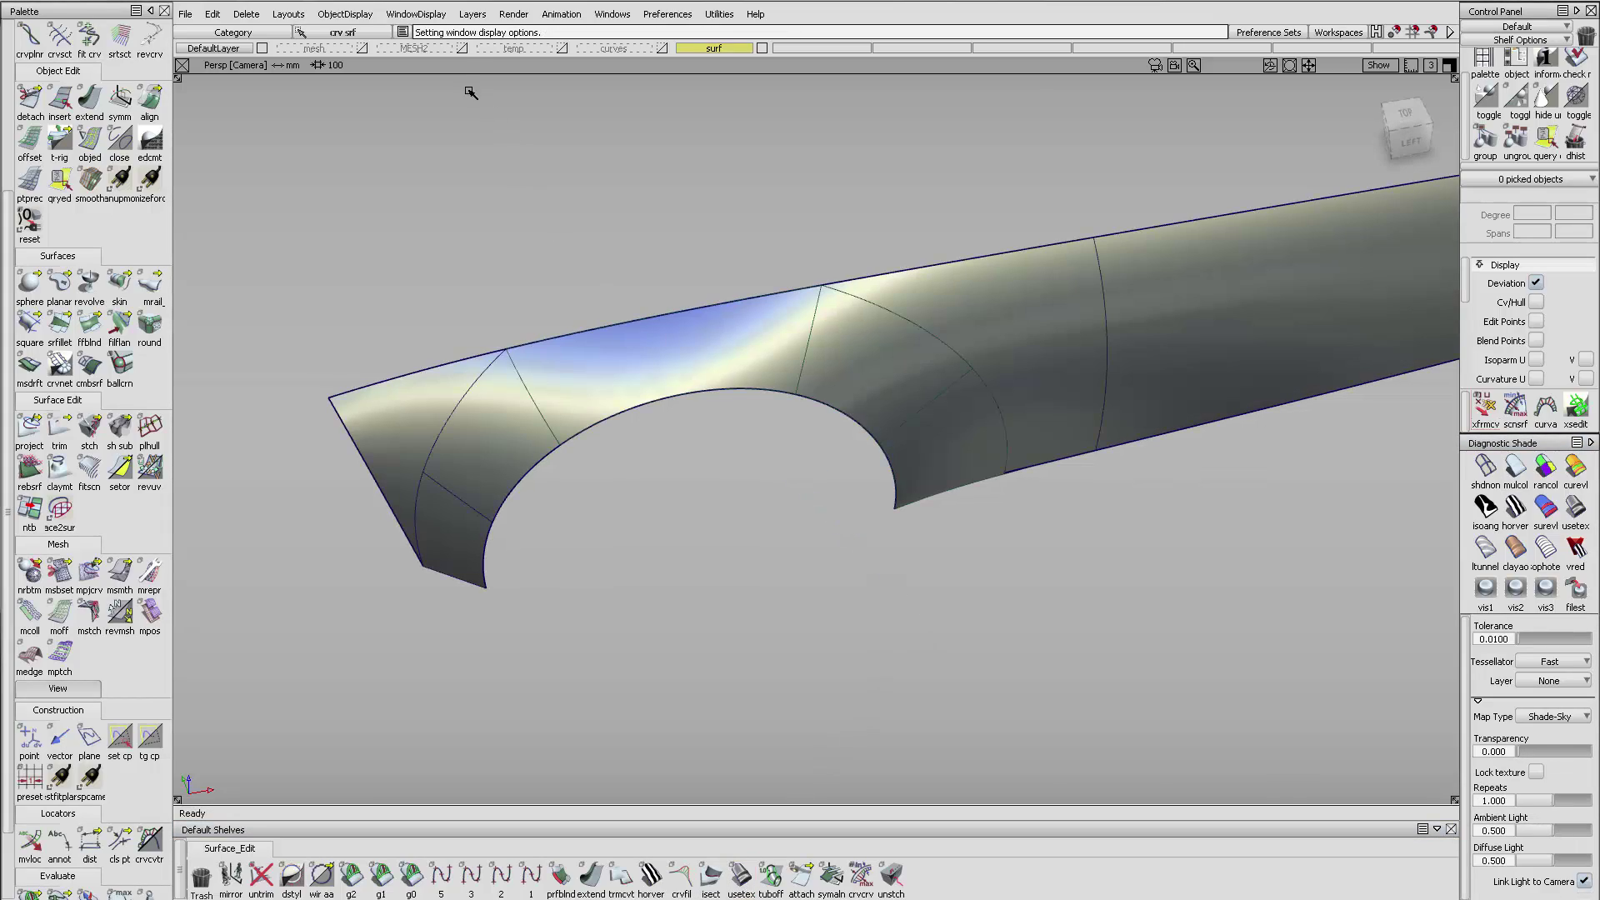
- Show the MESH2 layer to compare the fender with the car body mesh, hide it again and review the reflections
click(462, 49)
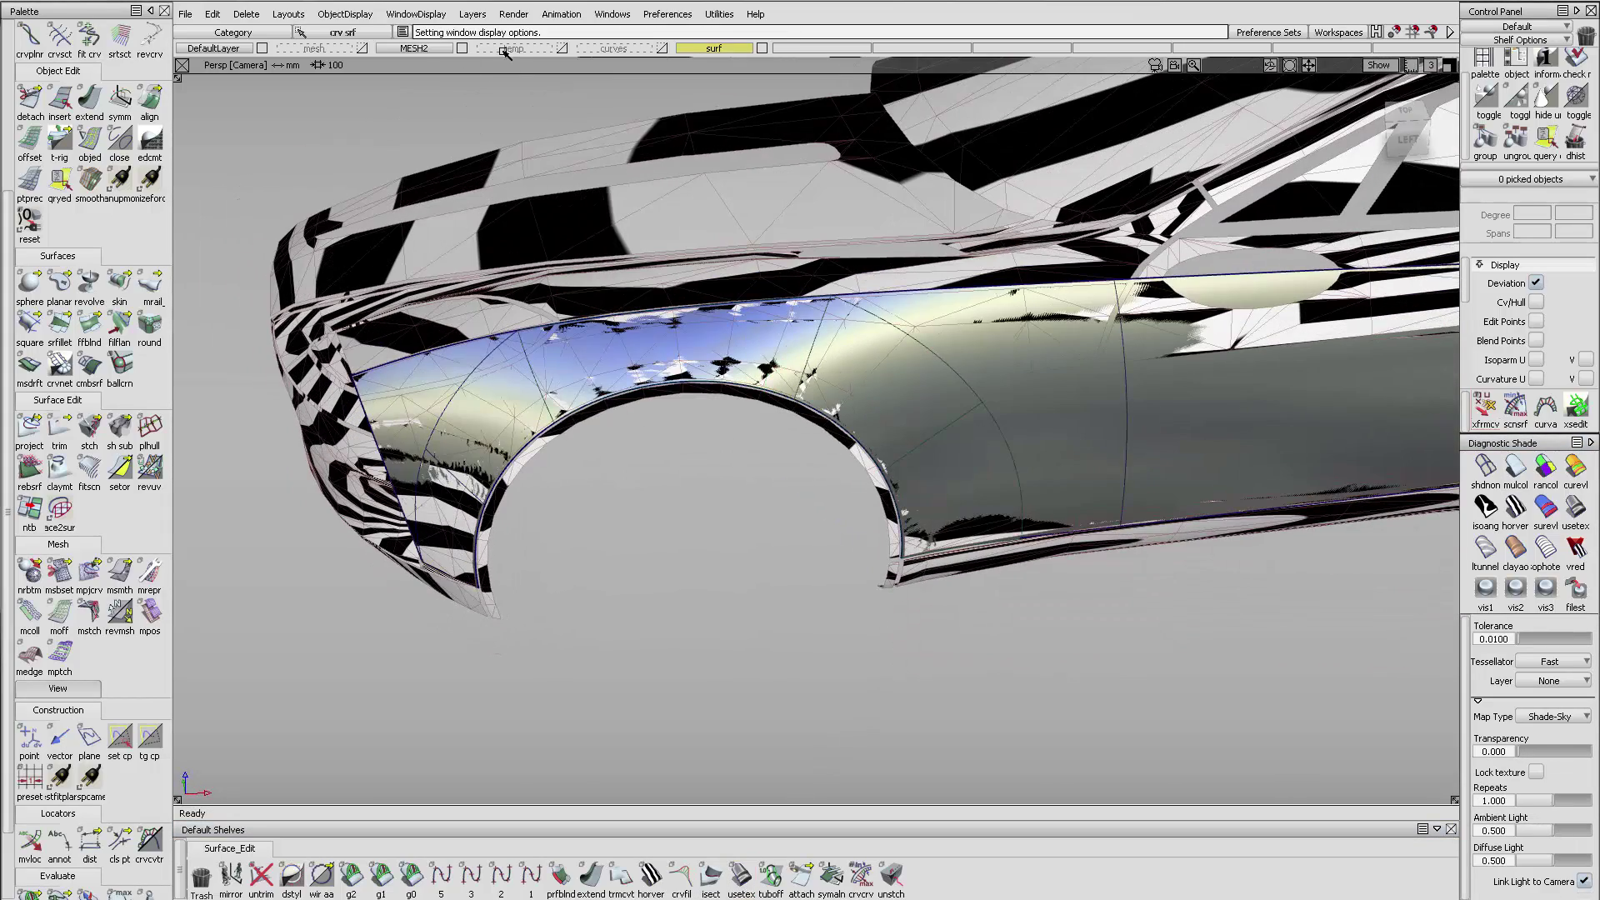
click(462, 49)
alt+shift+drag(696, 328, 1003, 497)
ctrl+shift+right_drag(1004, 497, 798, 298)
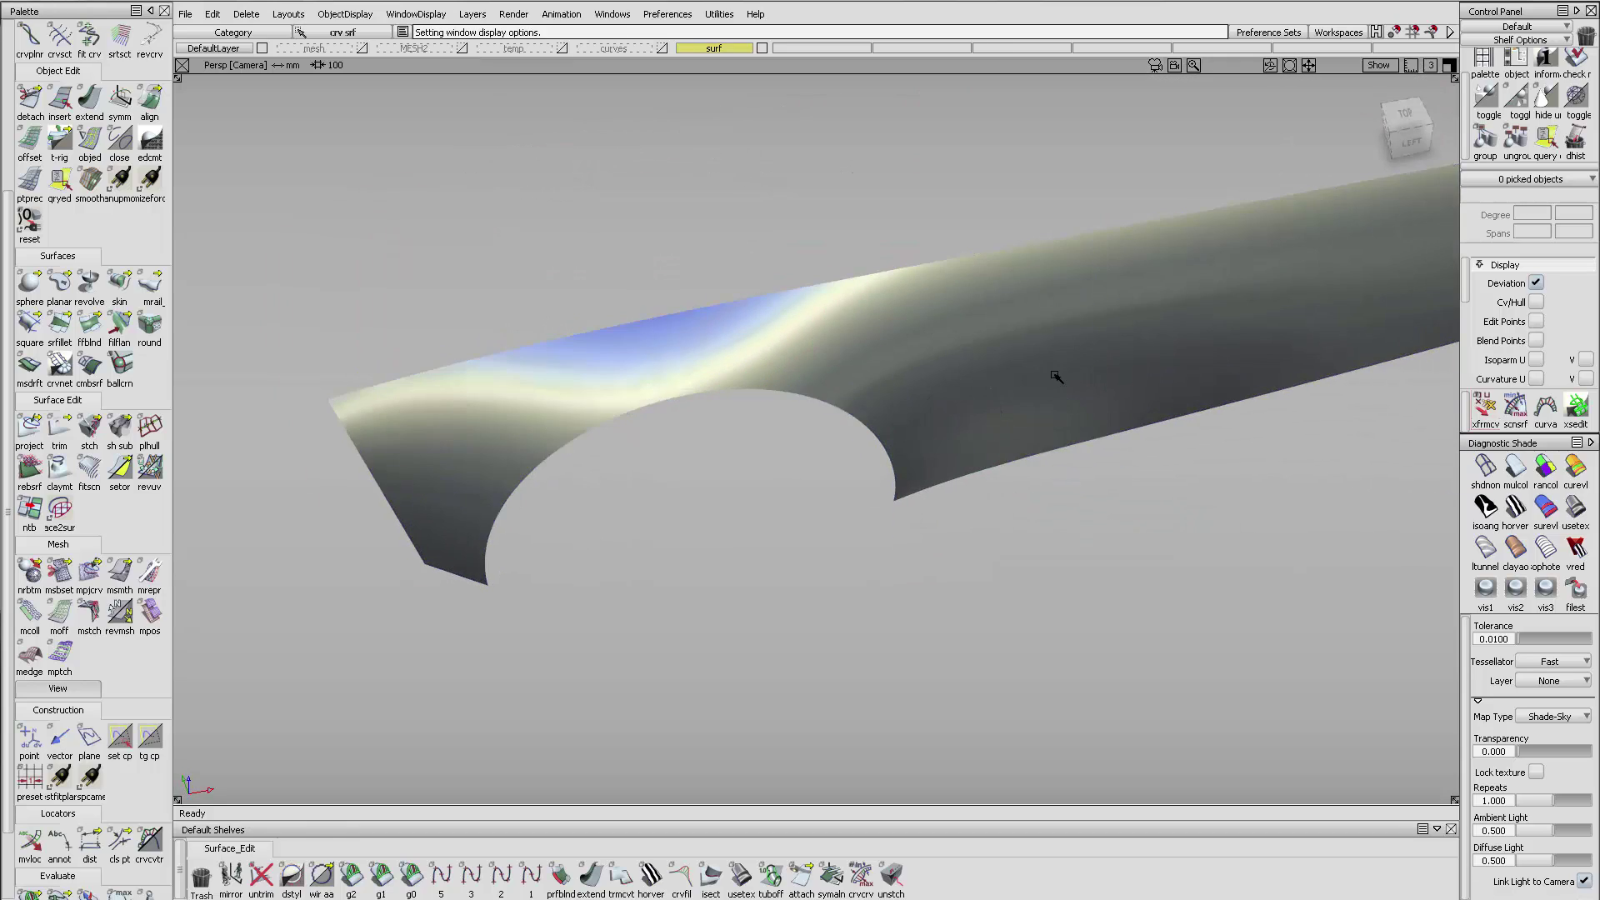
alt+shift+drag(1108, 391, 1010, 297)
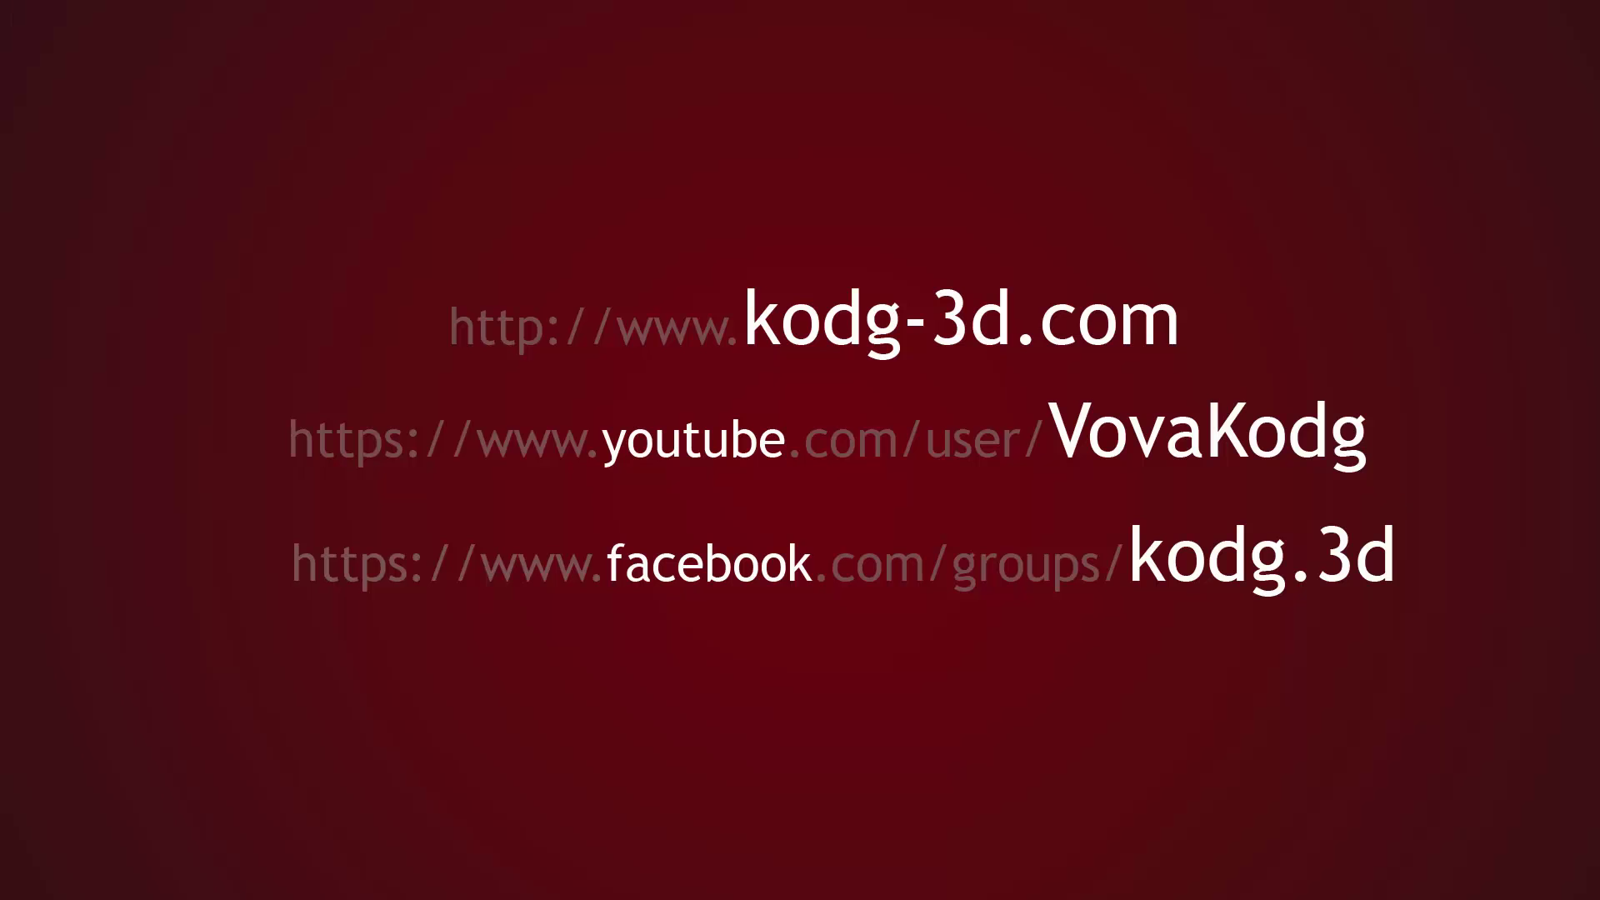